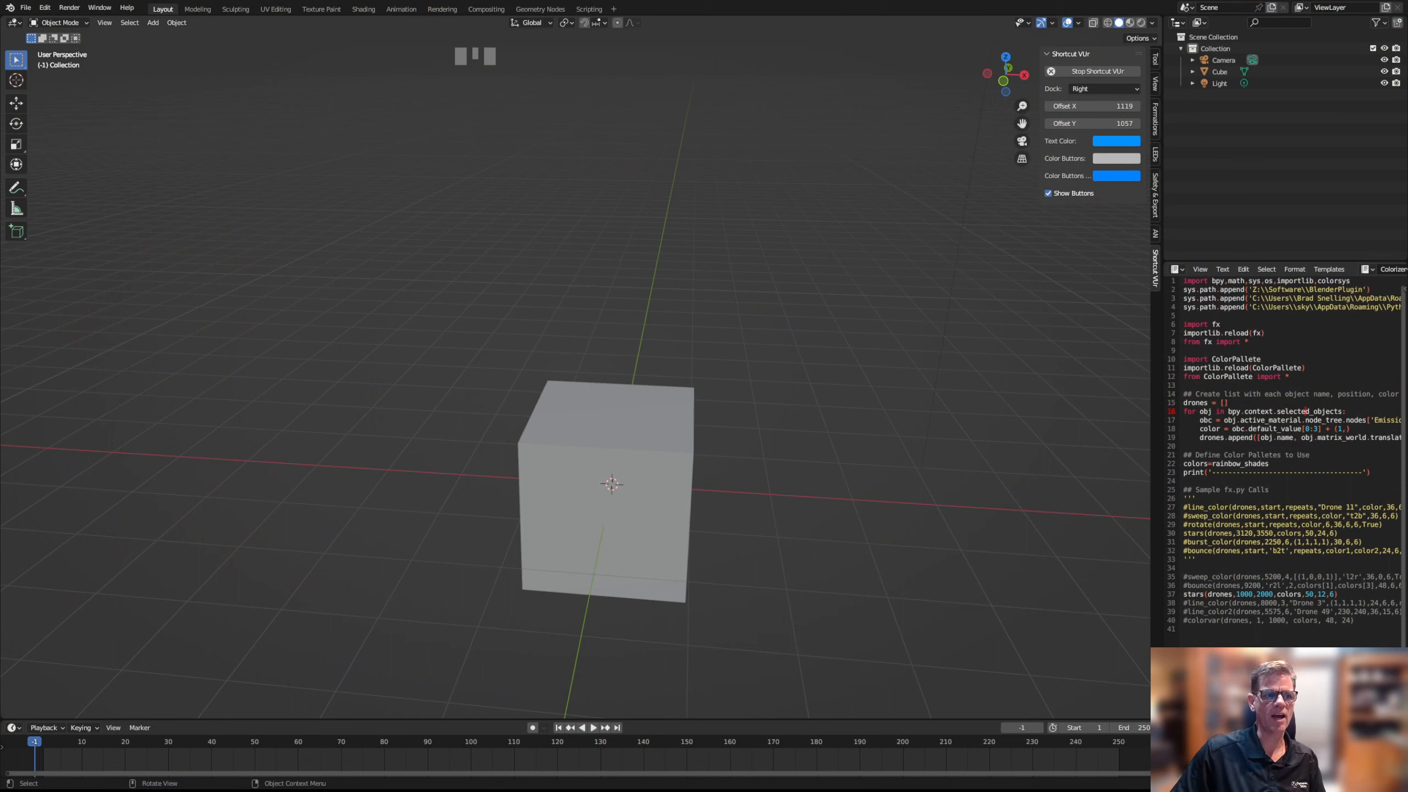
pyautogui.click(475, 114)
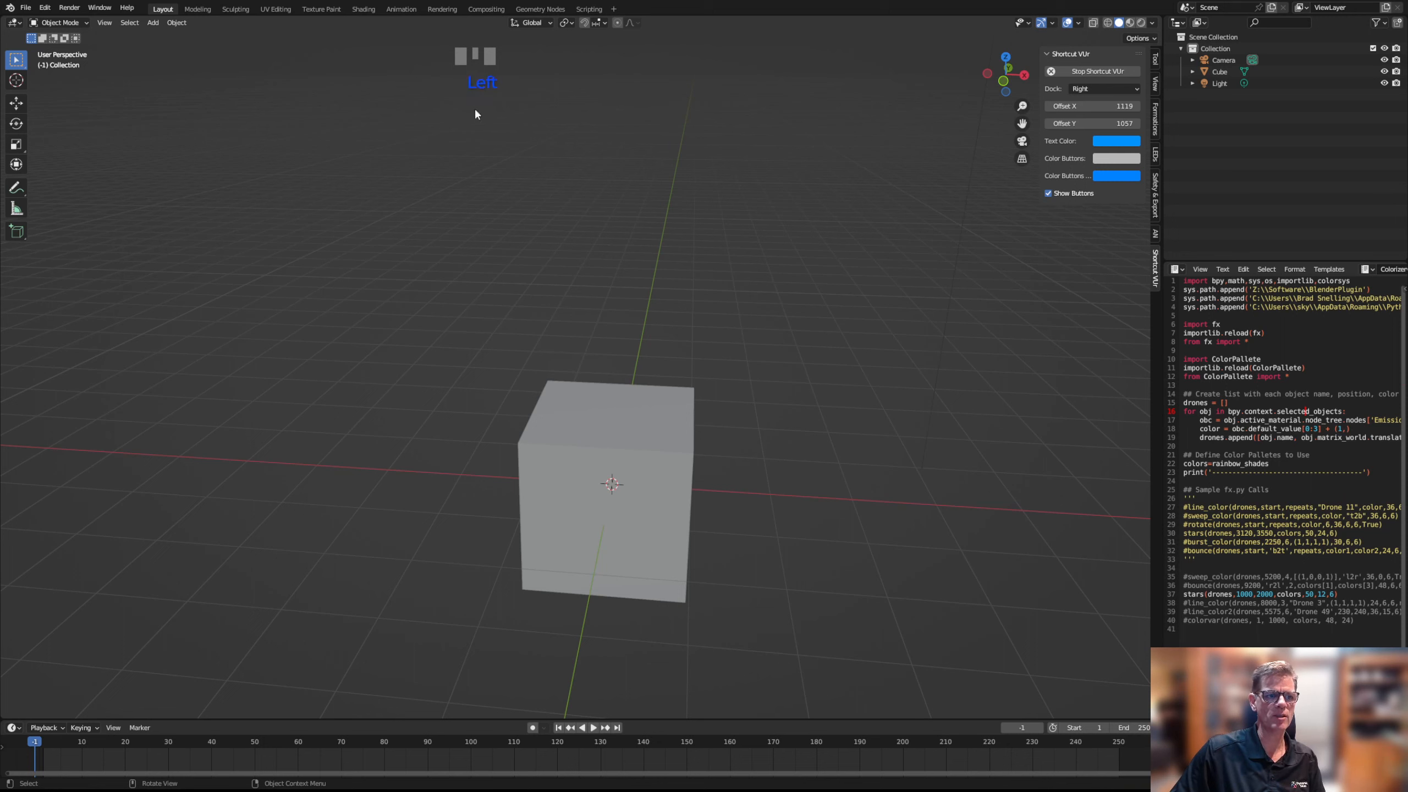
pyautogui.rightClick(475, 114)
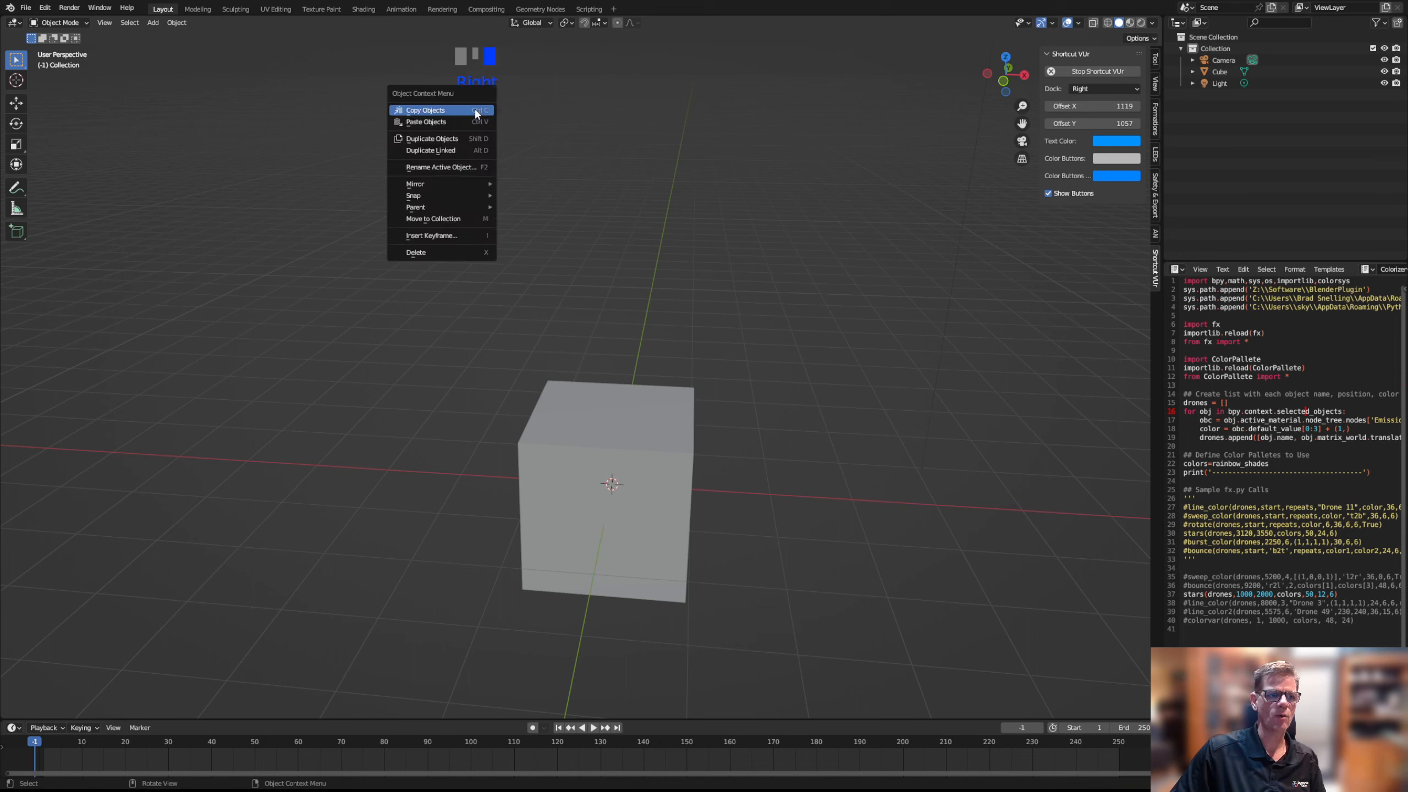
pyautogui.click(610, 111)
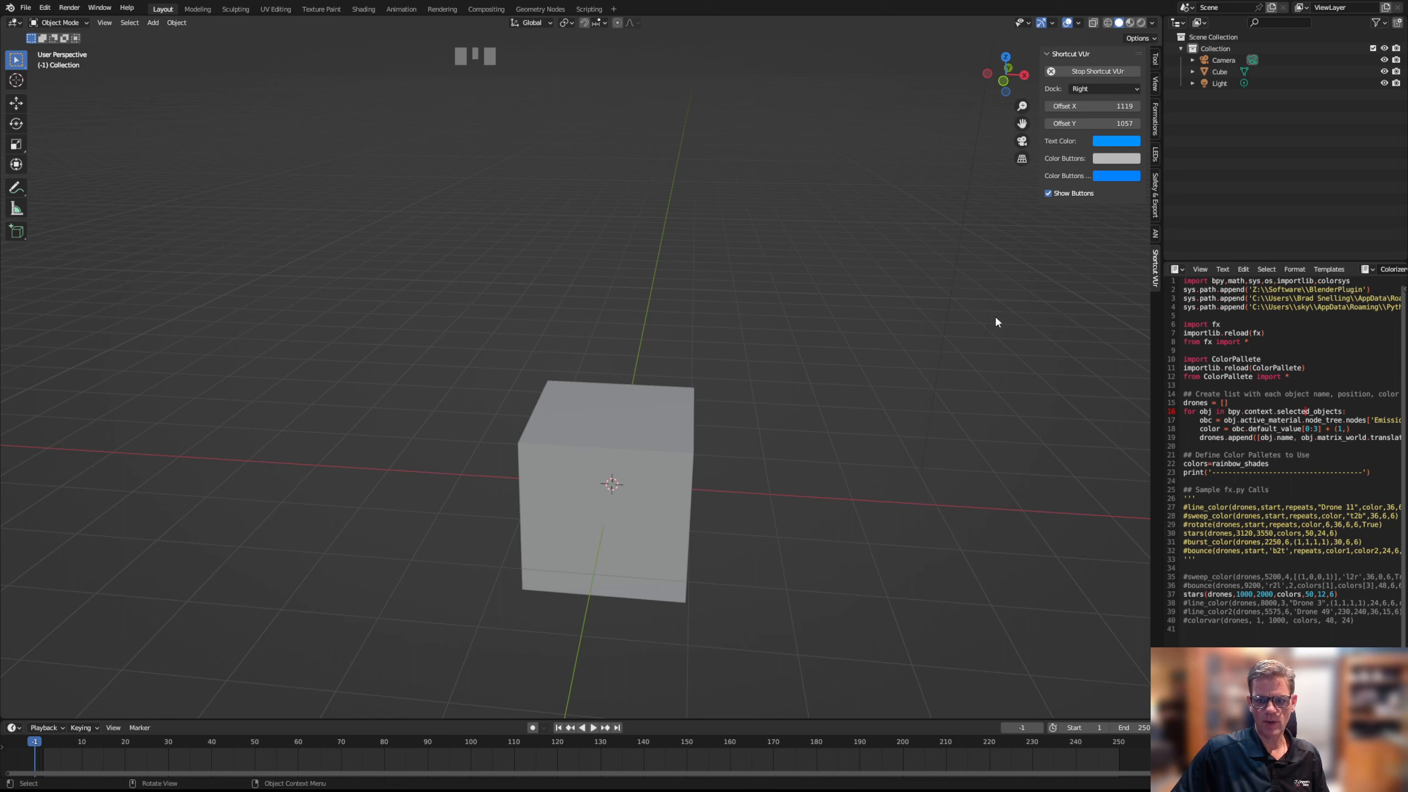
# Switch the script's Text Editor area to the Properties editor
pyautogui.click(1176, 269)
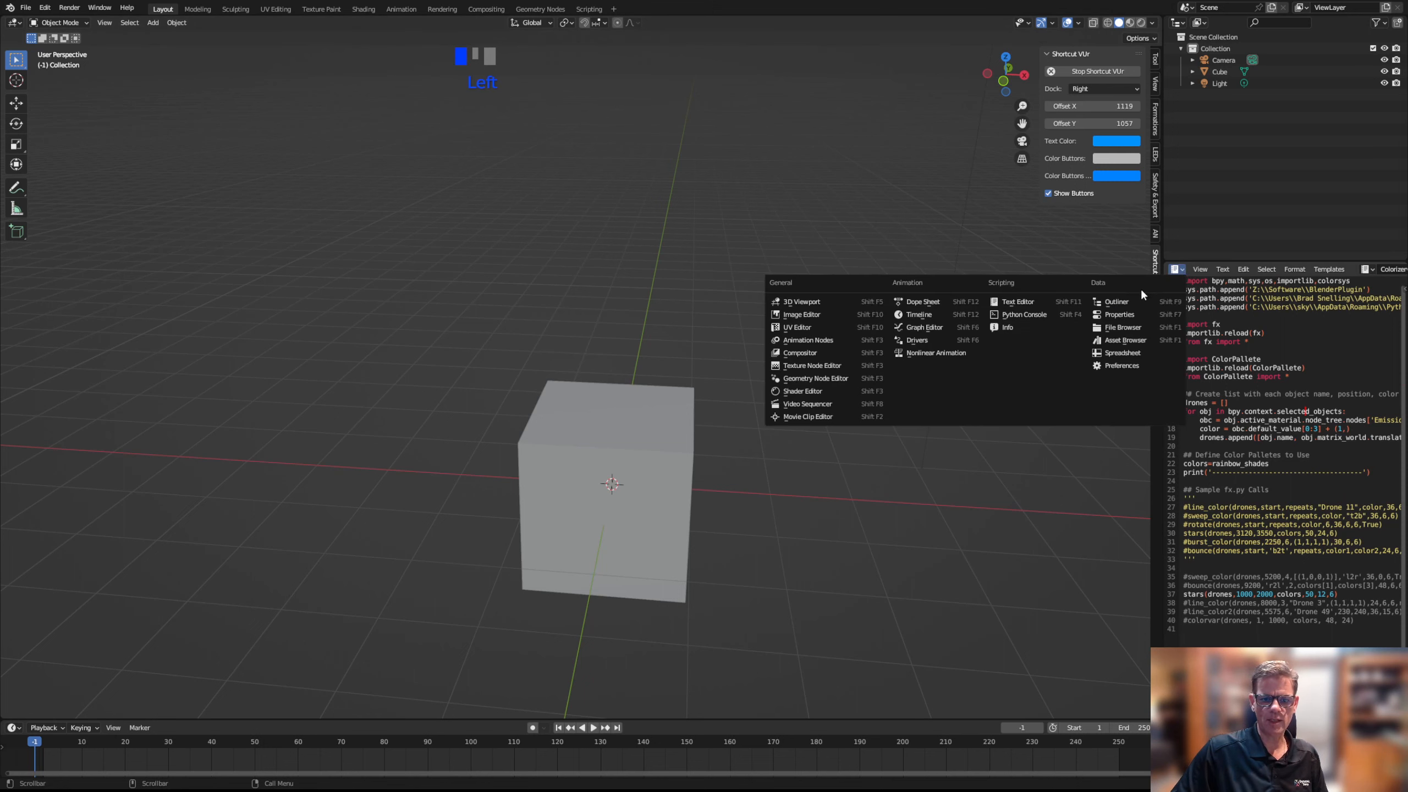
pyautogui.click(1129, 316)
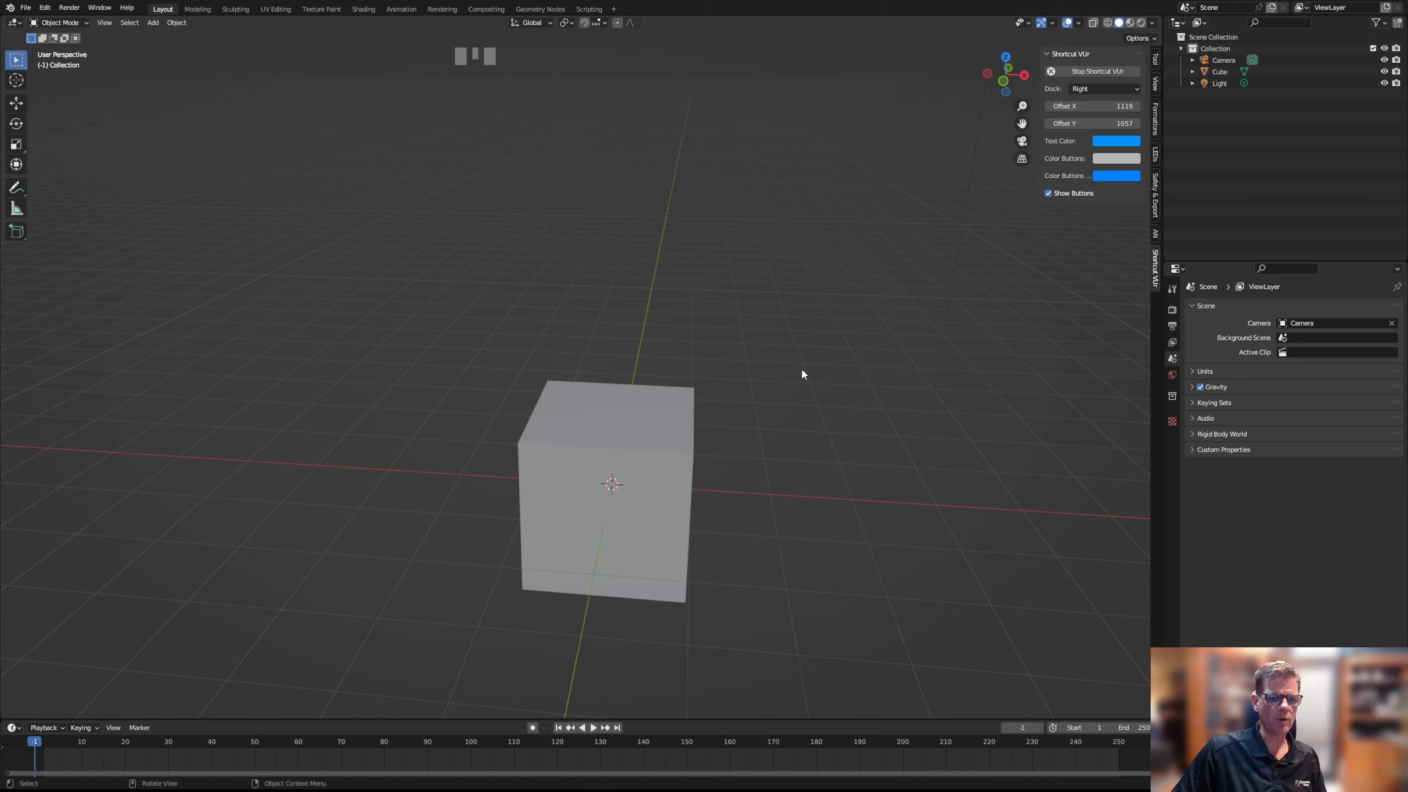
# Orbit, pan and zoom the 3D view to look over the cube from slightly different distances and angles
pyautogui.moveTo(802, 373)
pyautogui.mouseDown(button='middle')
pyautogui.moveTo(760, 370)
pyautogui.moveTo(821, 349)
pyautogui.moveTo(807, 386)
pyautogui.moveTo(814, 369)
pyautogui.mouseUp(button='middle')
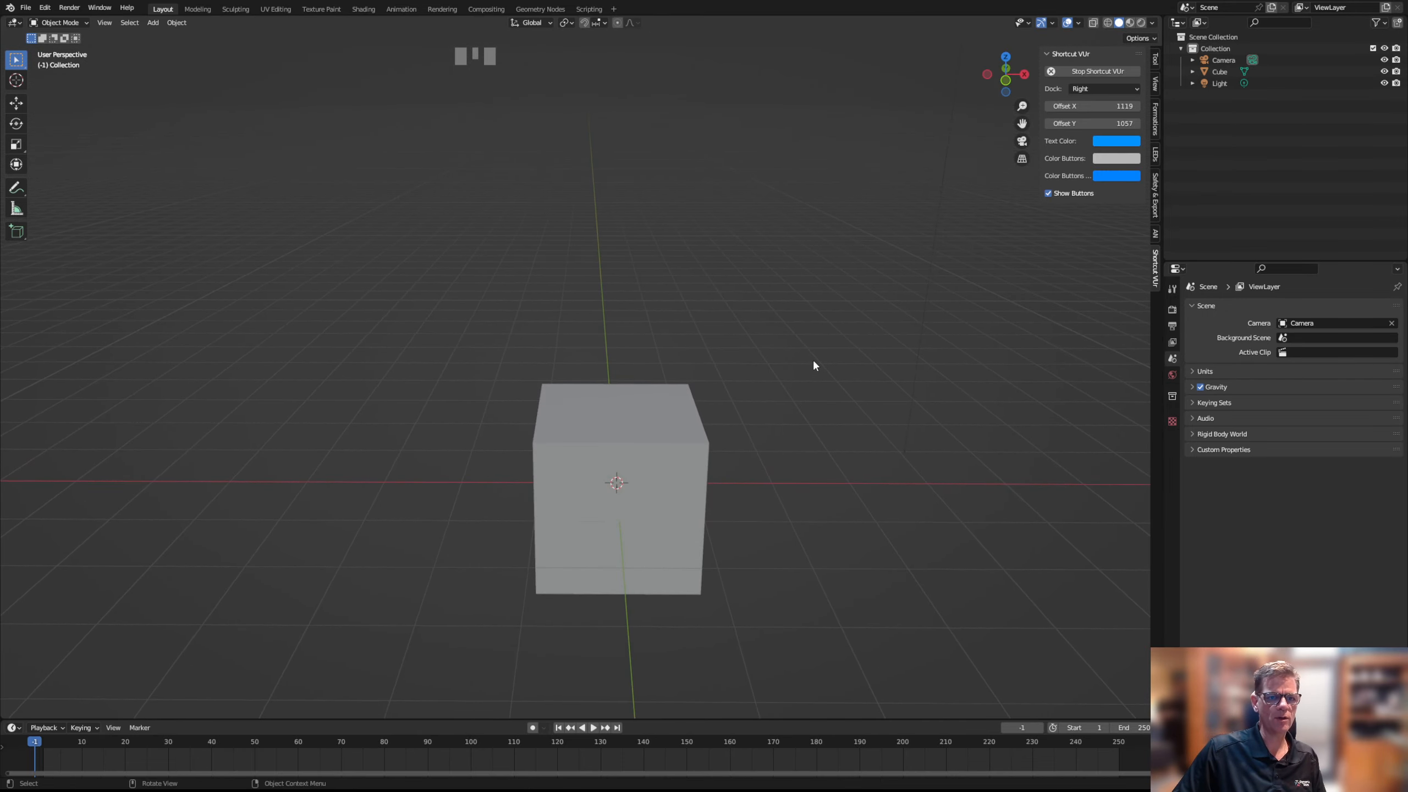
pyautogui.keyDown('shift'); pyautogui.moveTo(814, 364); pyautogui.dragTo(826, 392, button='middle'); pyautogui.keyUp('shift')
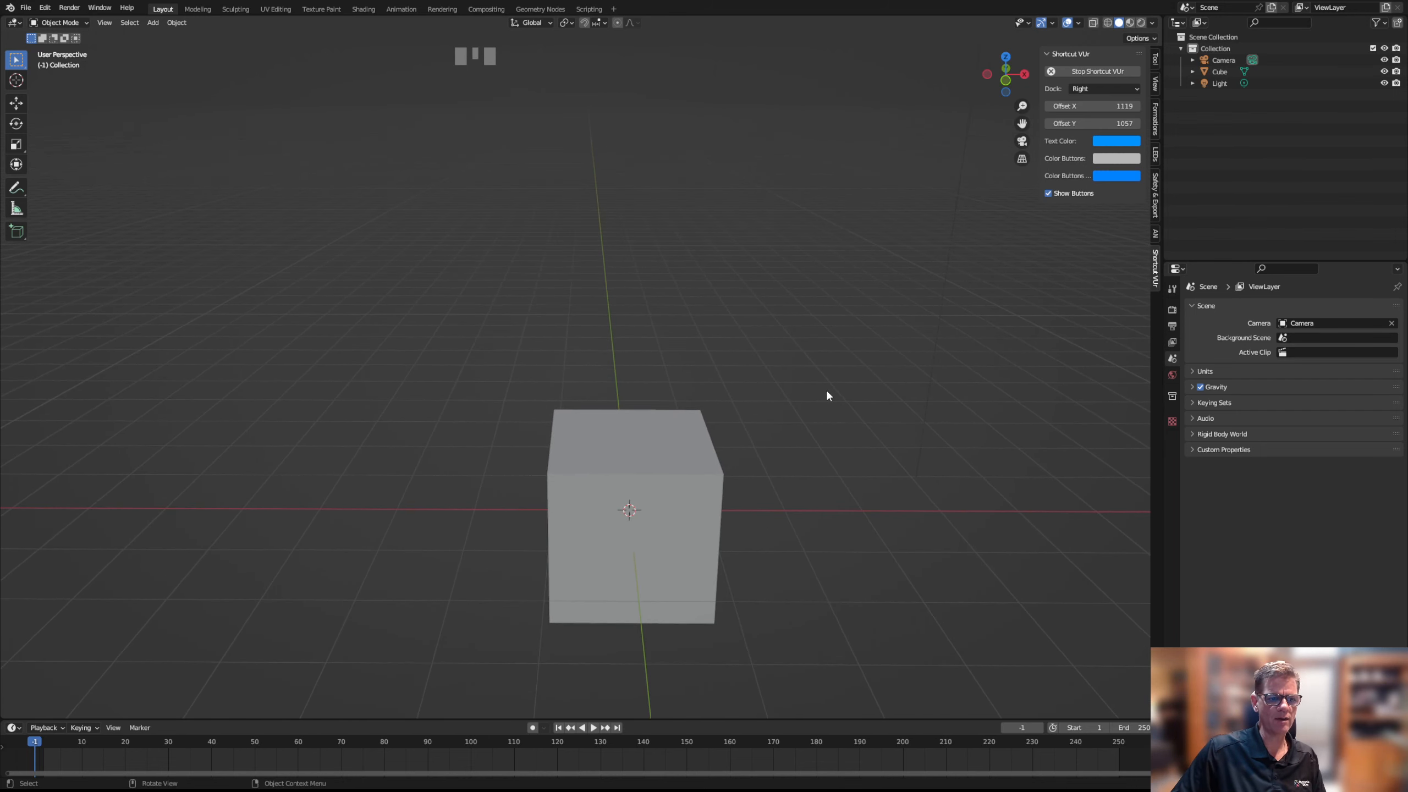
pyautogui.scroll(2, 827, 392)
pyautogui.scroll(-4, 828, 392)
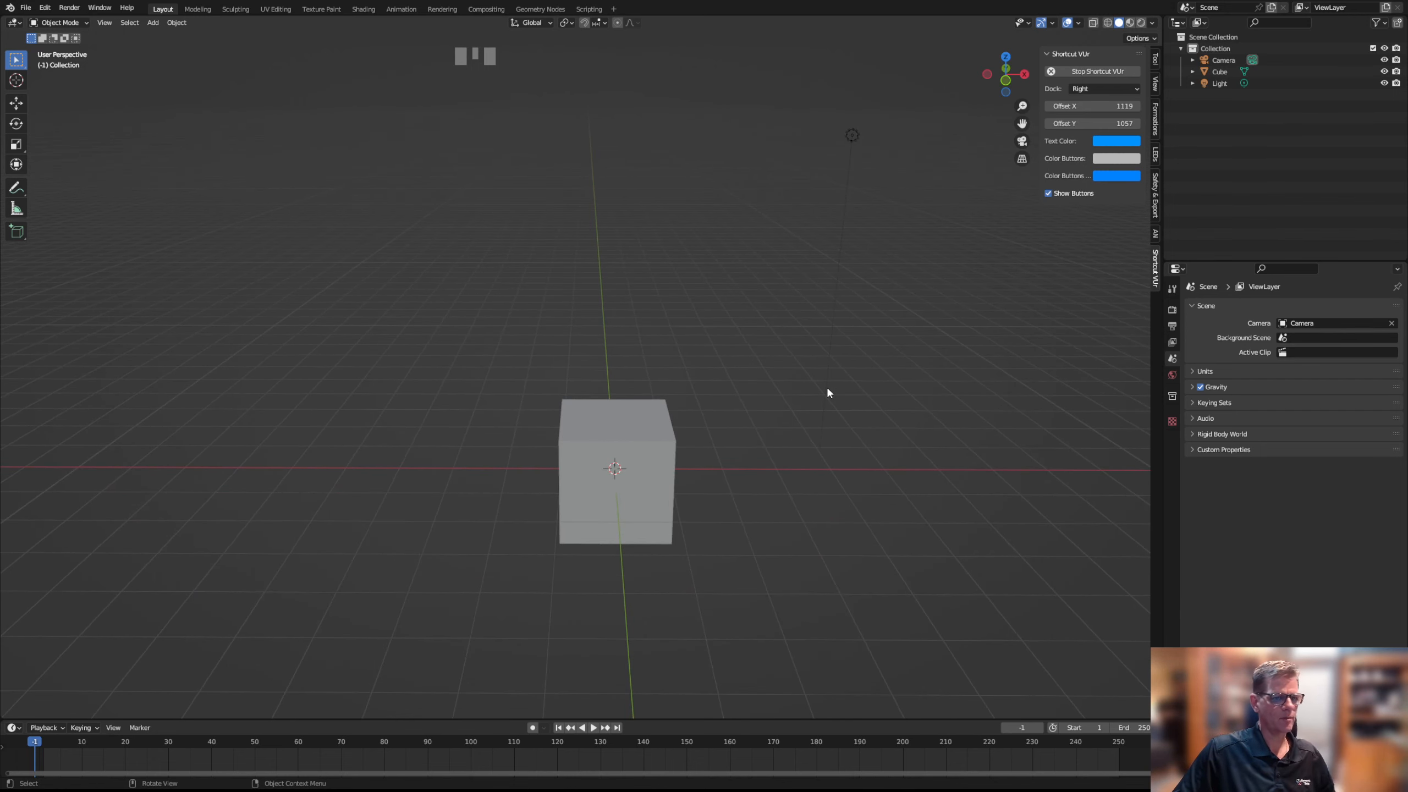
pyautogui.click(76, 28)
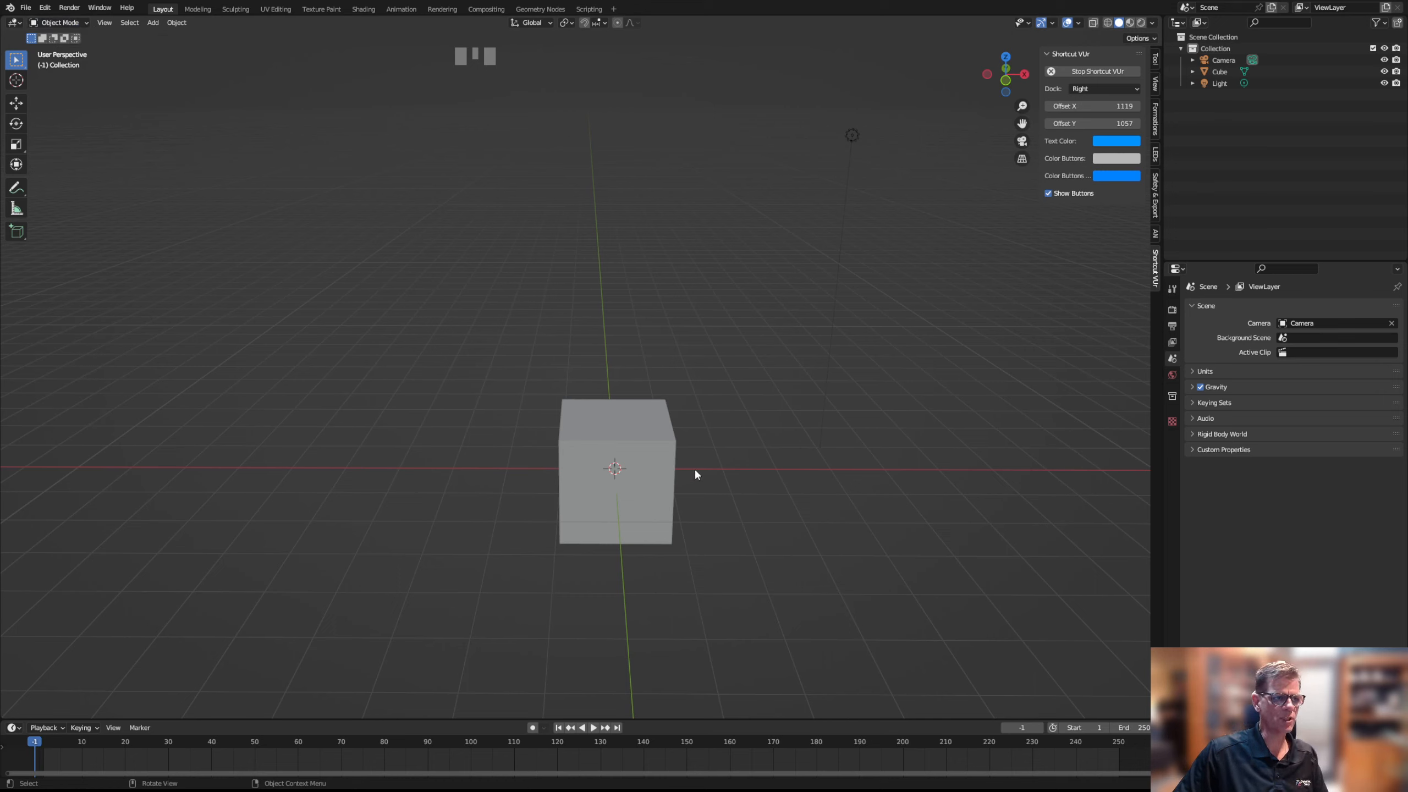
# Select the cube, enter Edit Mode on it and return to Object Mode
pyautogui.click(651, 506)
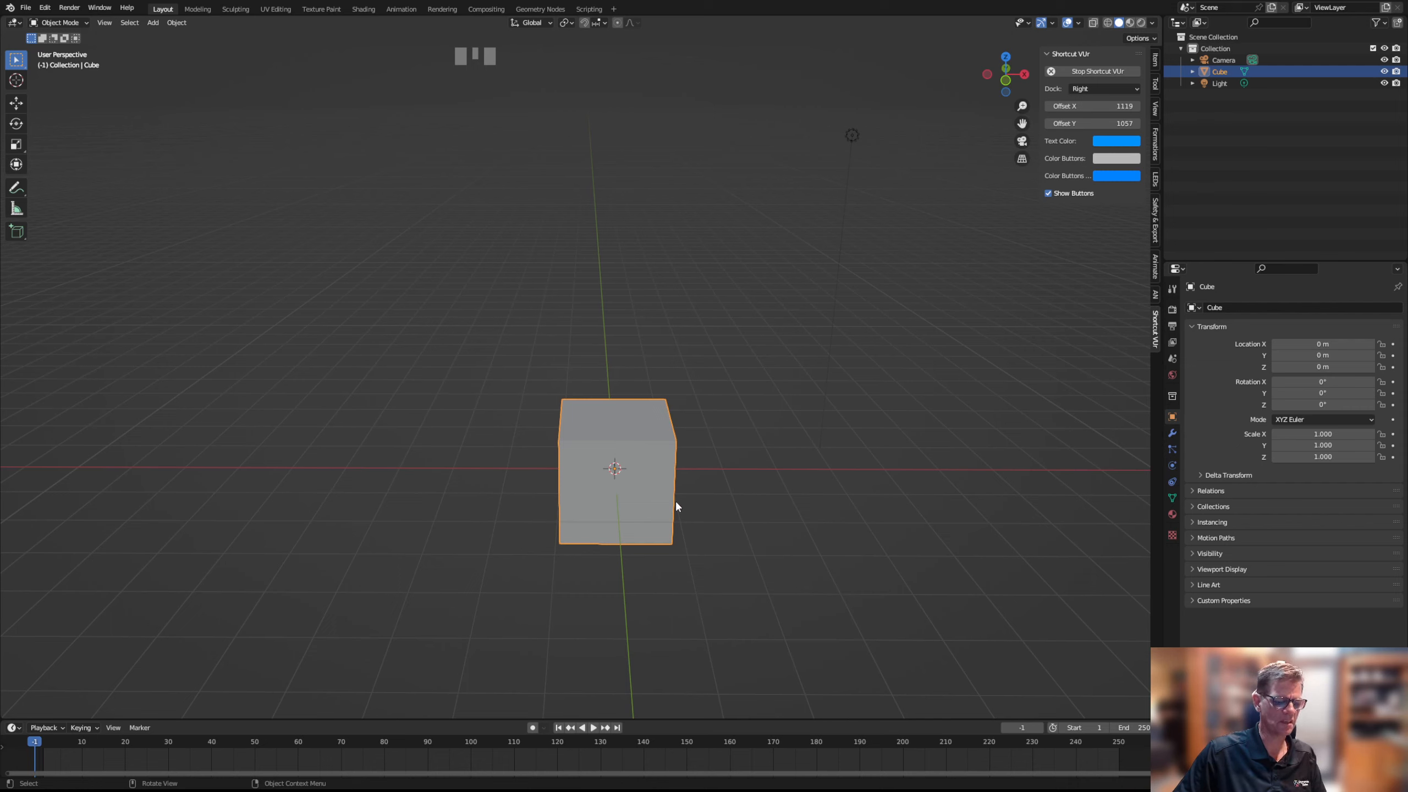
pyautogui.press('Tab')
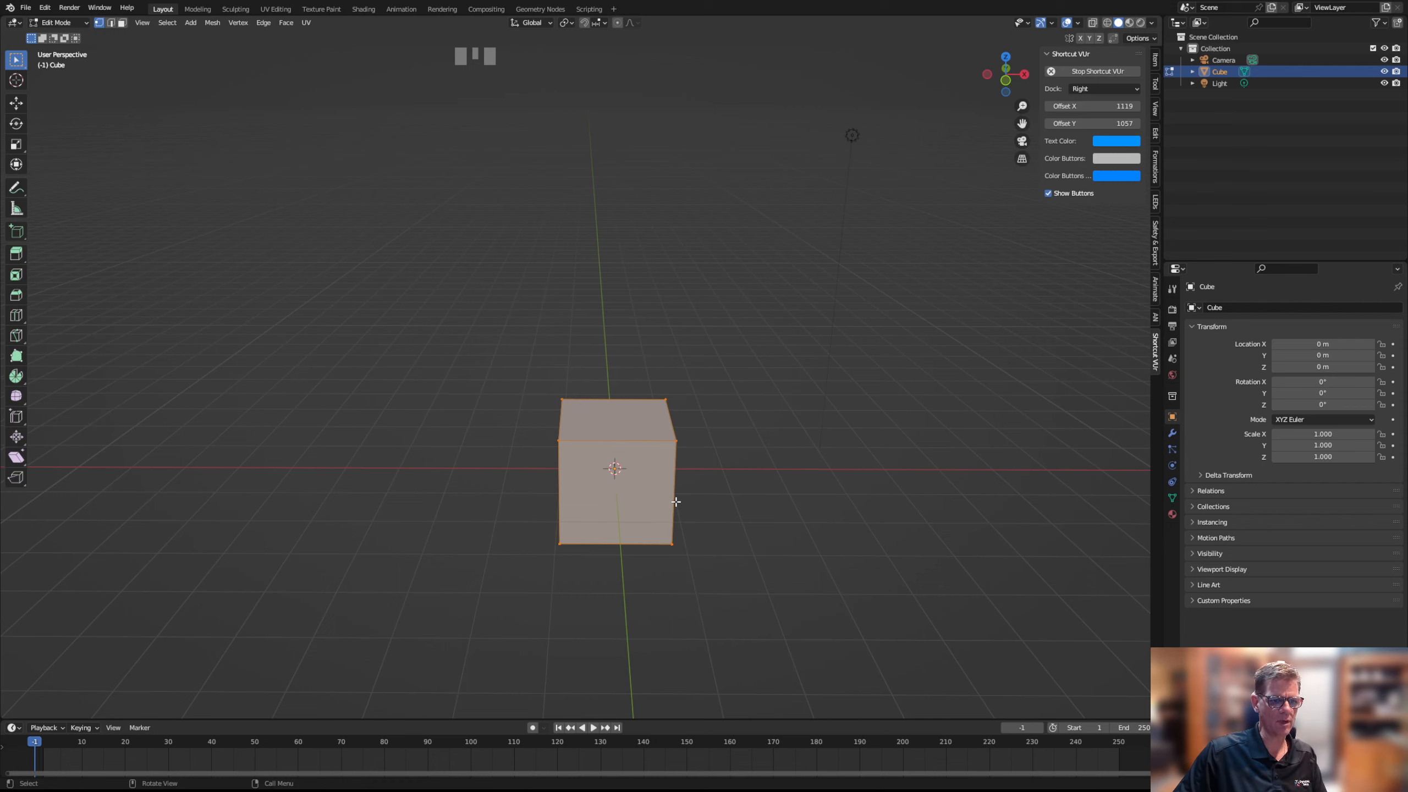
pyautogui.press('Tab')
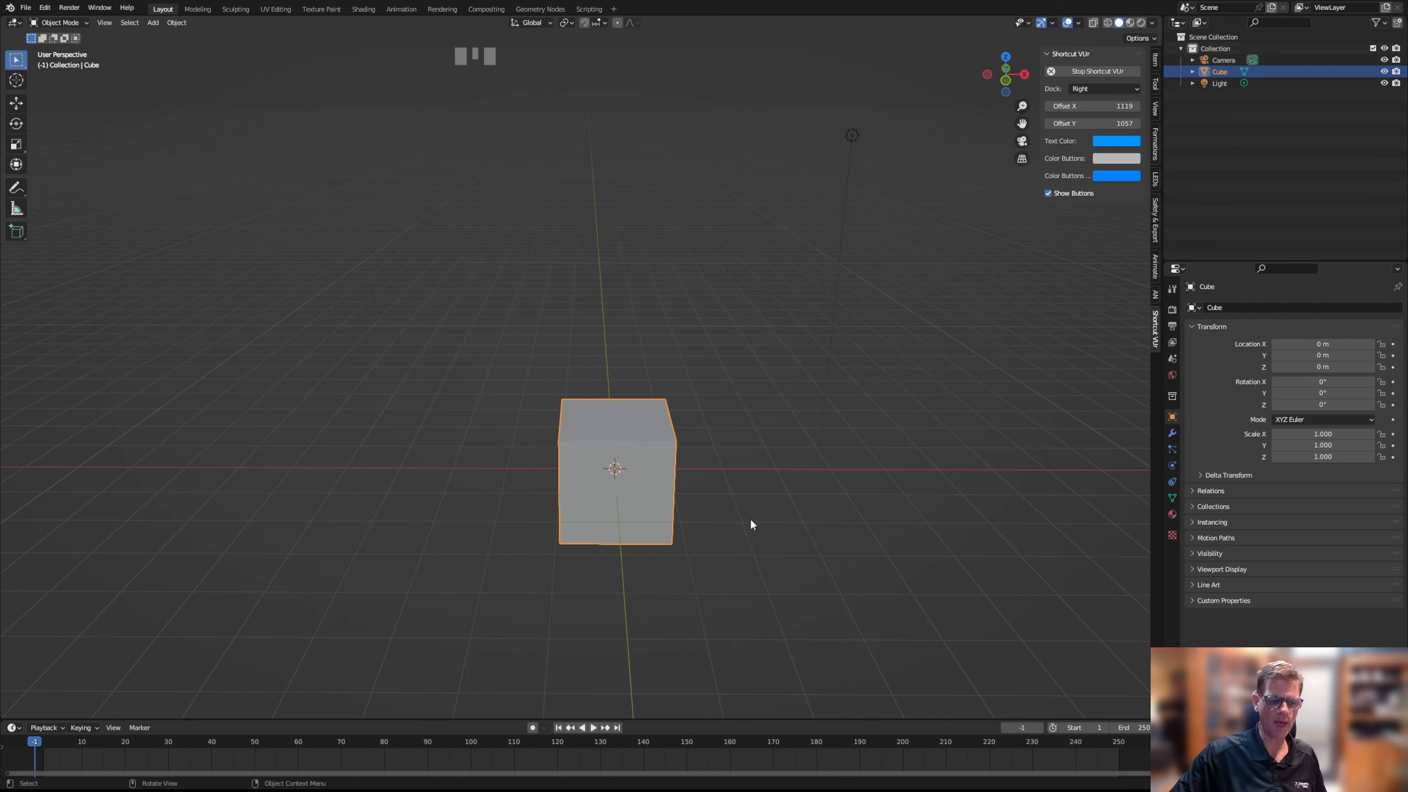
# Look at the cube in the front, top and right orthographic views
pyautogui.press('KP_1')
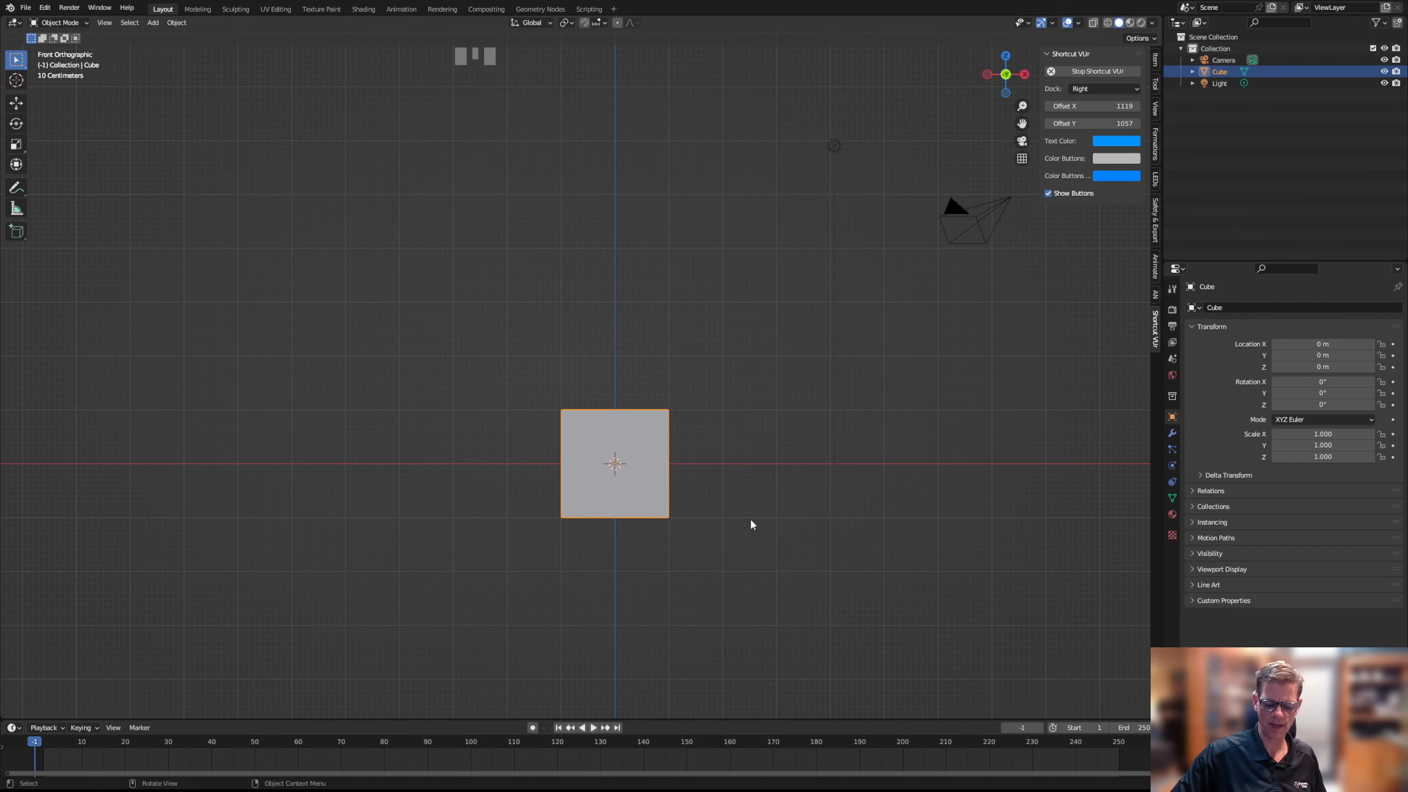
pyautogui.press('KP_7')
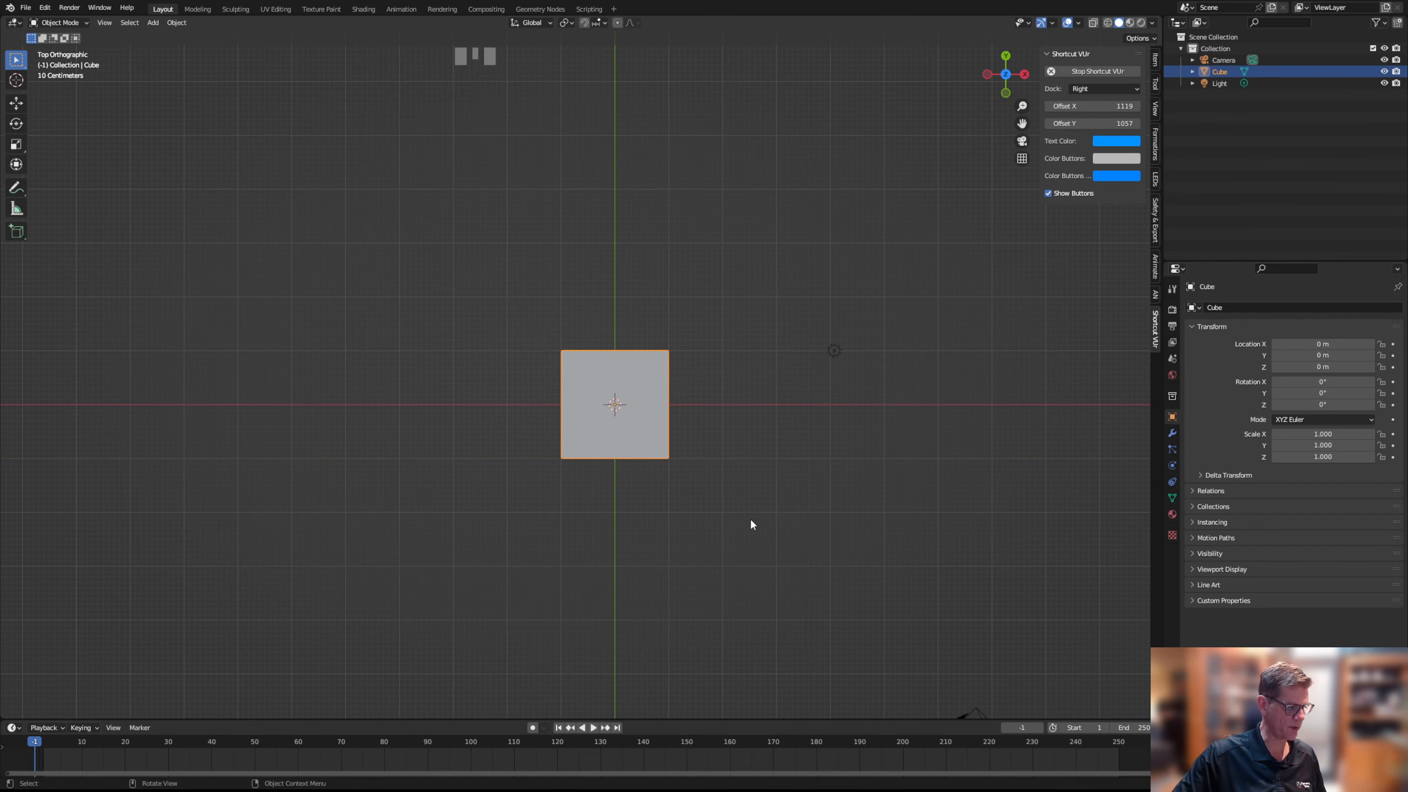
pyautogui.press('KP_3')
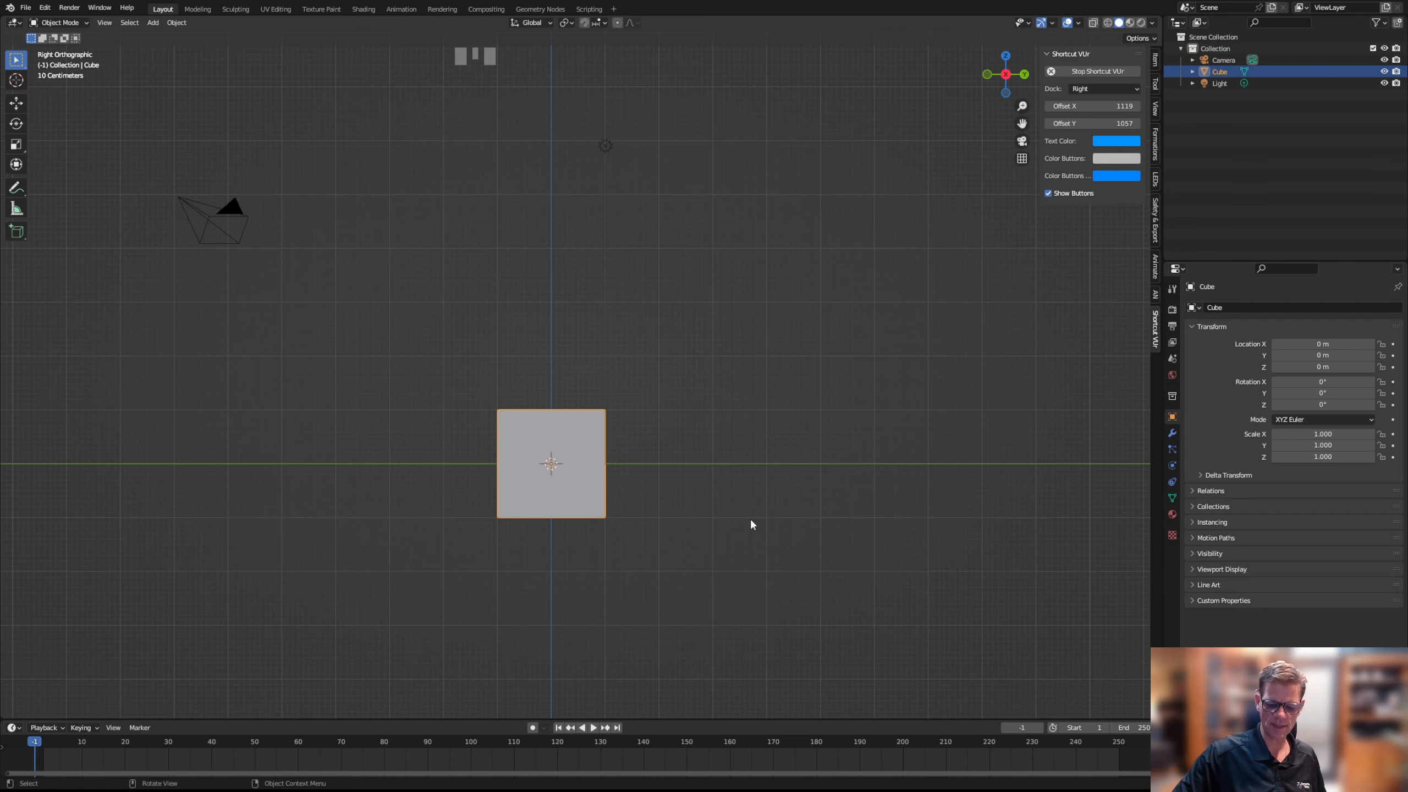
# In the front orthographic view, move the cube freely to about X 1.21 m, Z 1.90 m
pyautogui.press('KP_1')
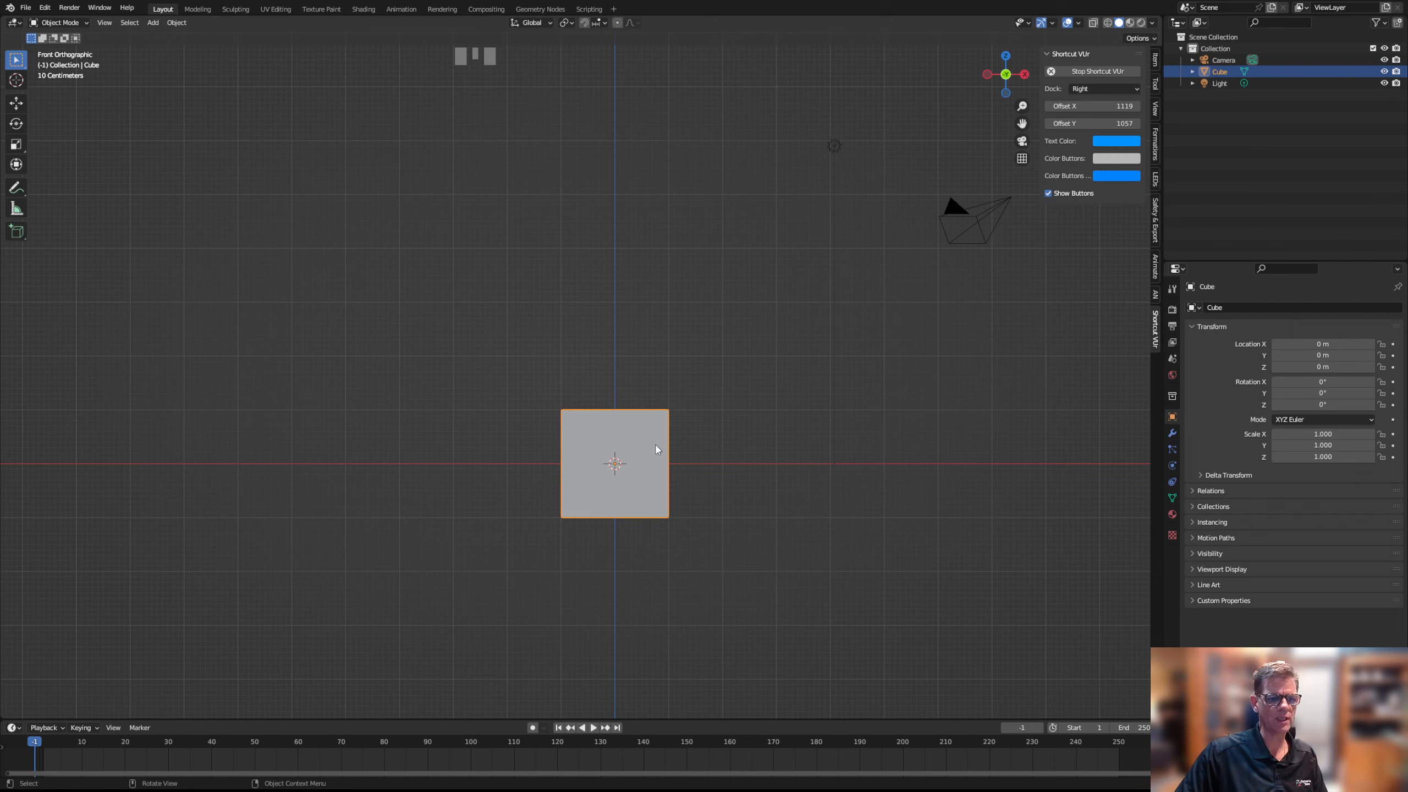
pyautogui.press('g')
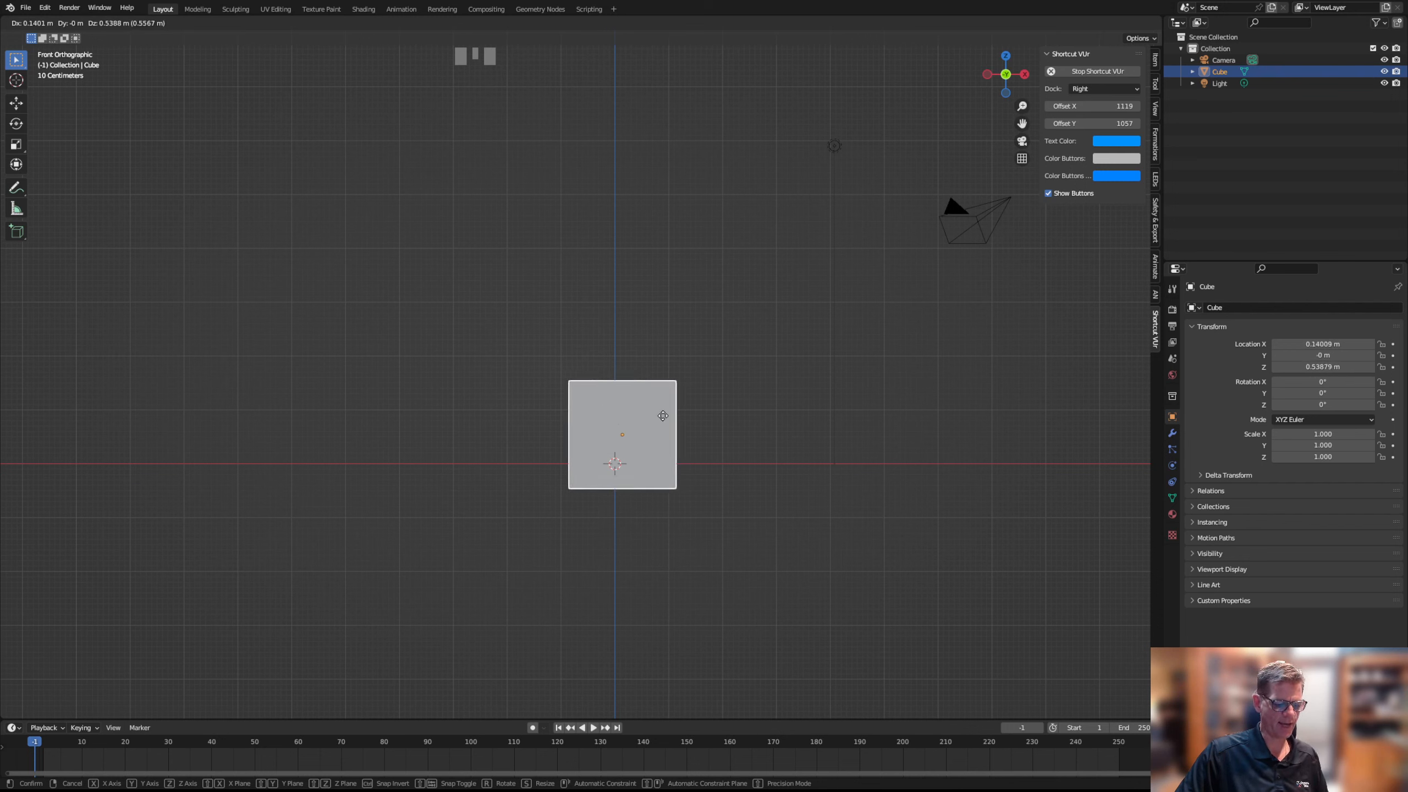
pyautogui.click(720, 345)
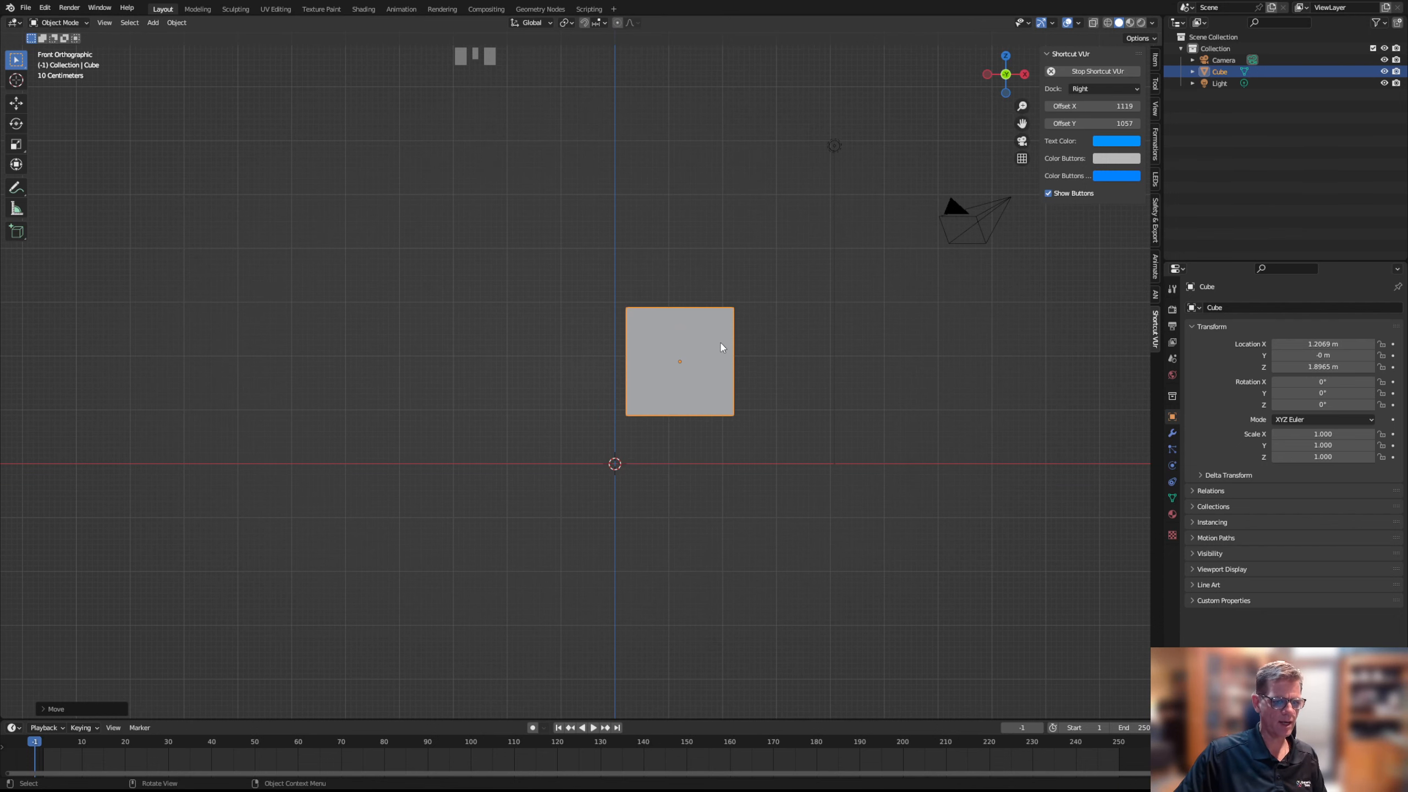
# In the top orthographic view, move the cube freely to about X -0.04 m, Y 1.63 m
pyautogui.press('KP_7')
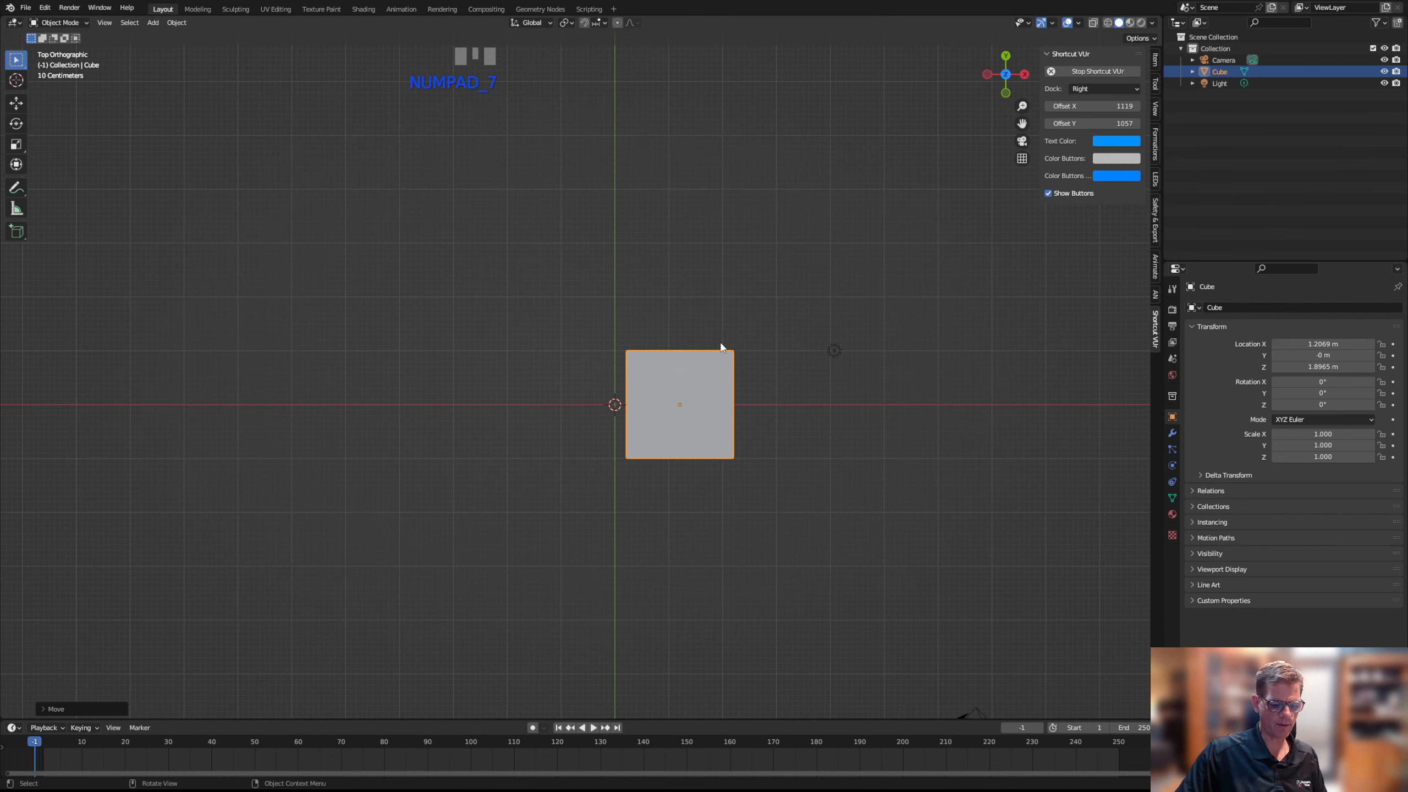
pyautogui.press('g')
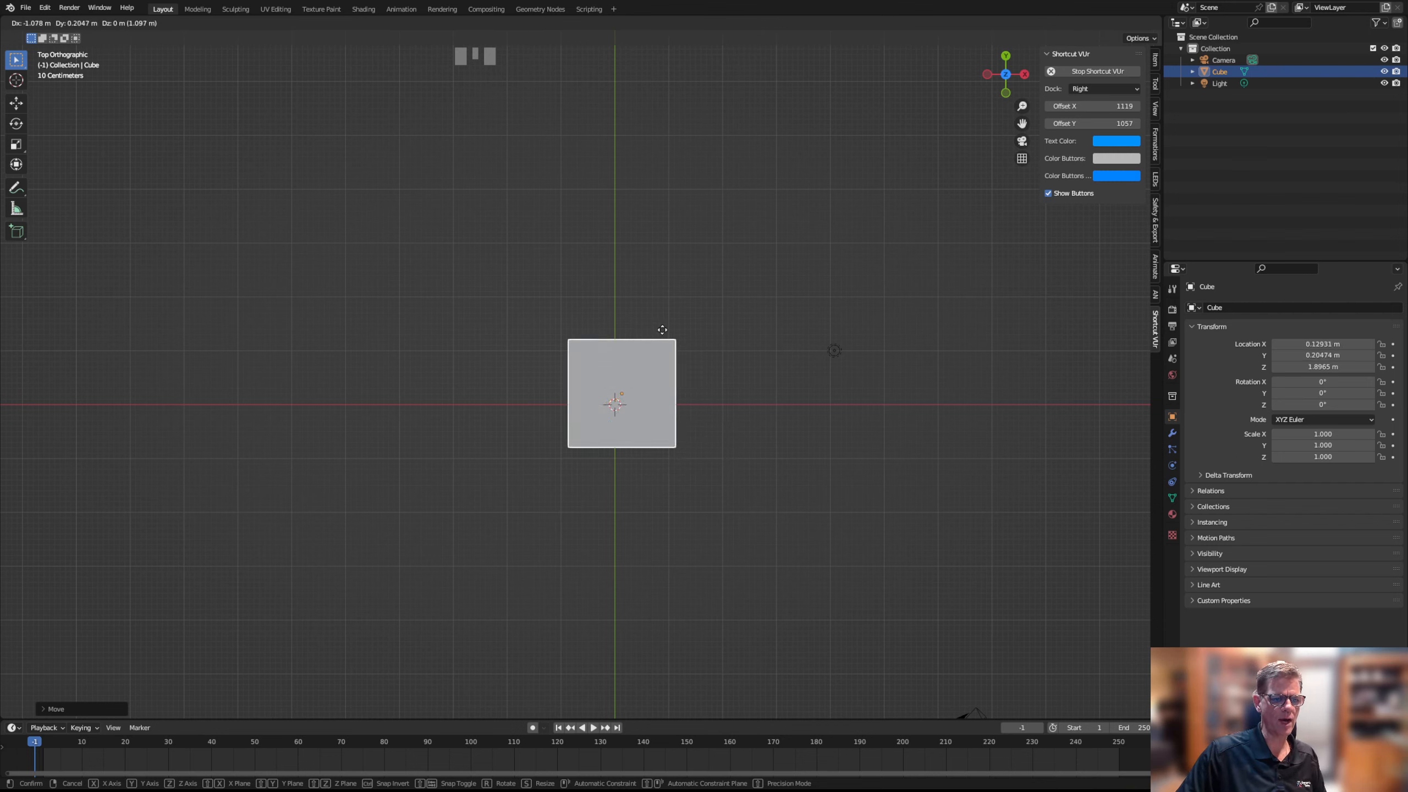
pyautogui.click(654, 260)
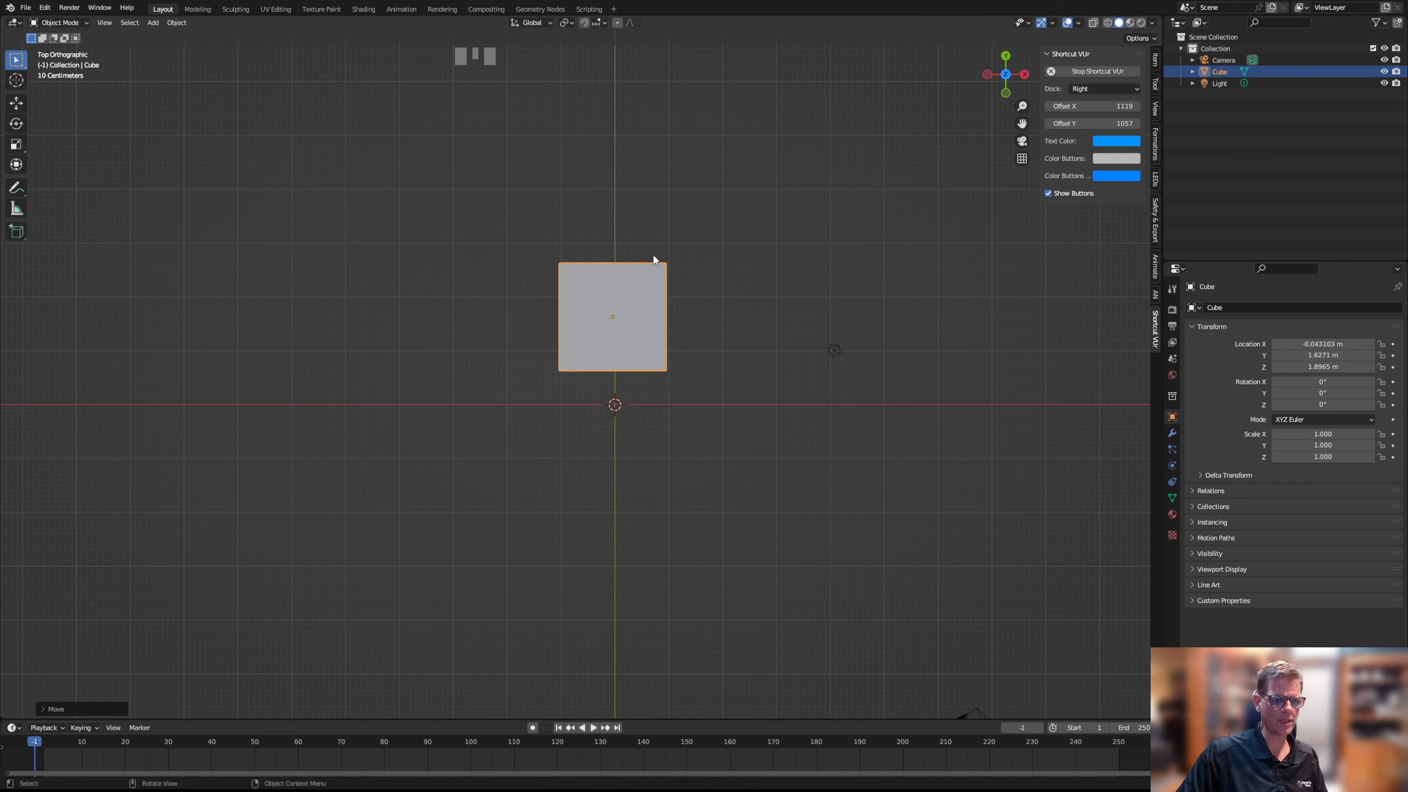
# Move the cube along the X axis only to about 0.70 m, and along the Y axis only to about 1.48 m
pyautogui.press('g')
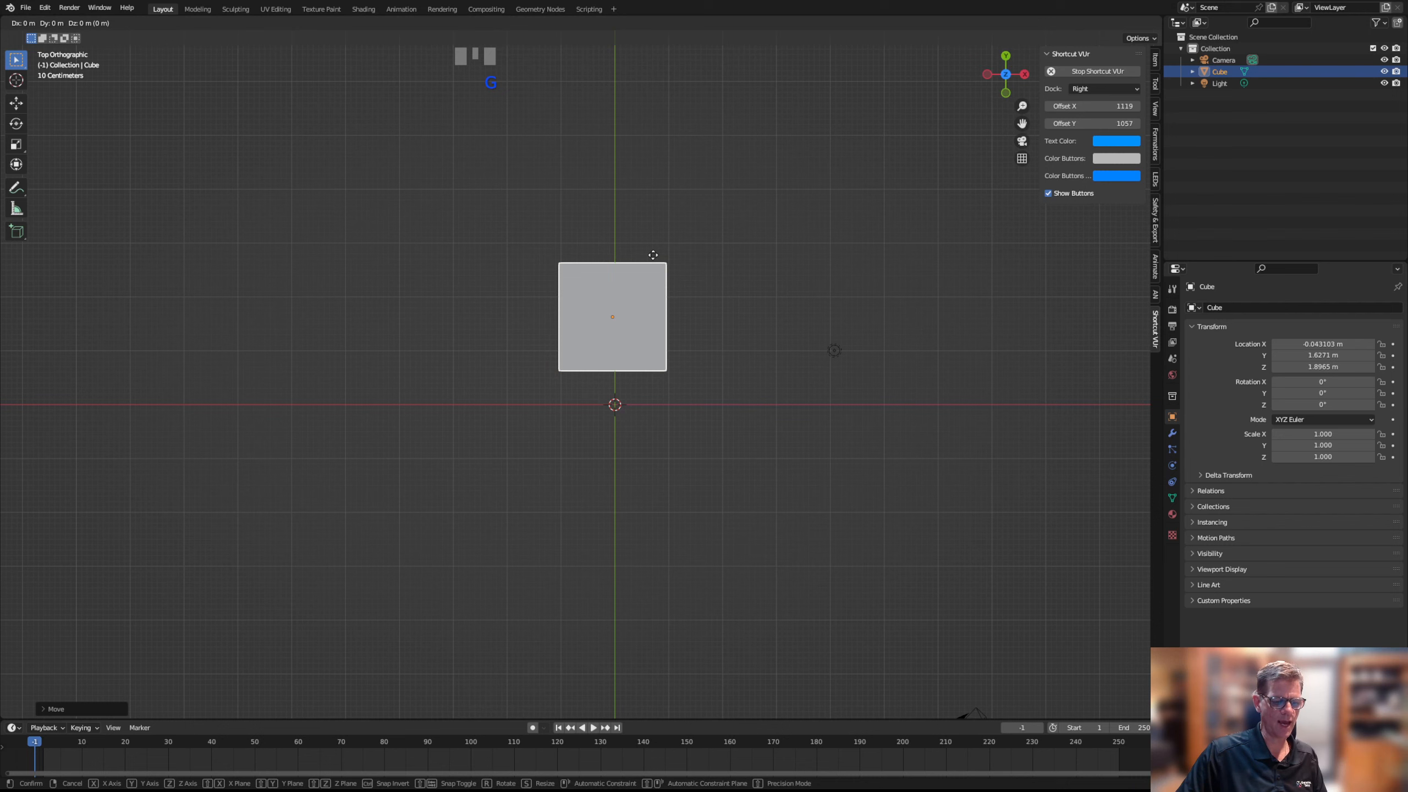
pyautogui.press('x')
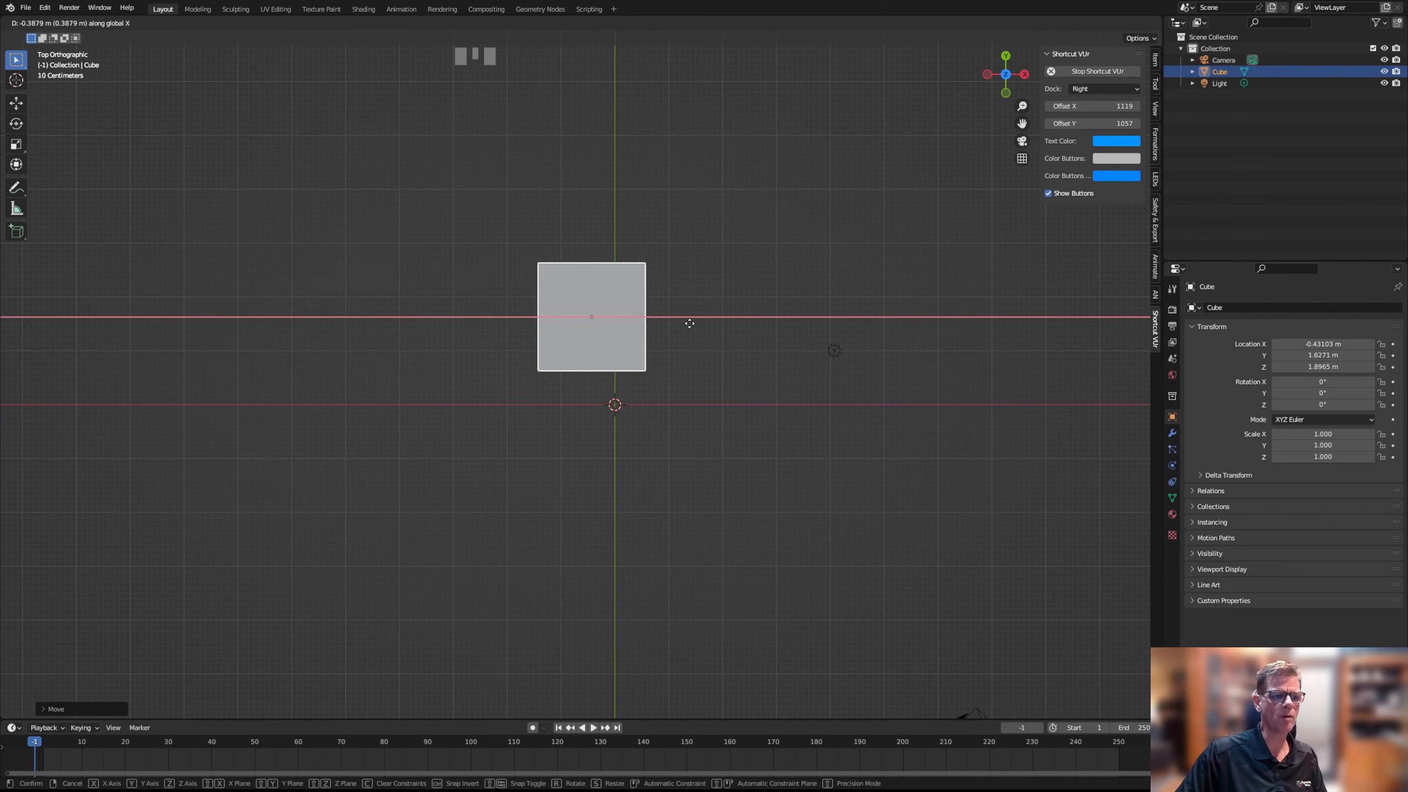
pyautogui.click(695, 282)
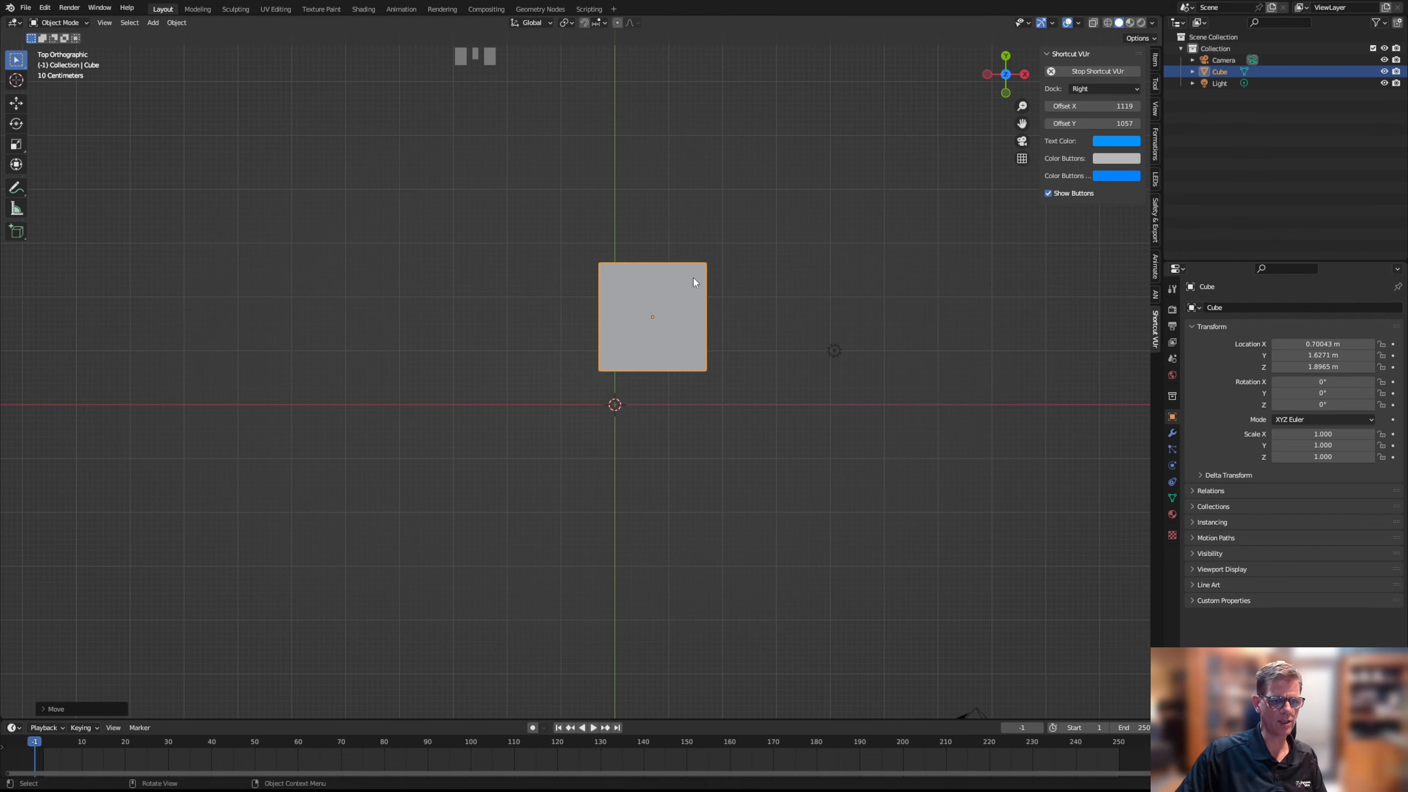
pyautogui.press('g')
pyautogui.press('y')
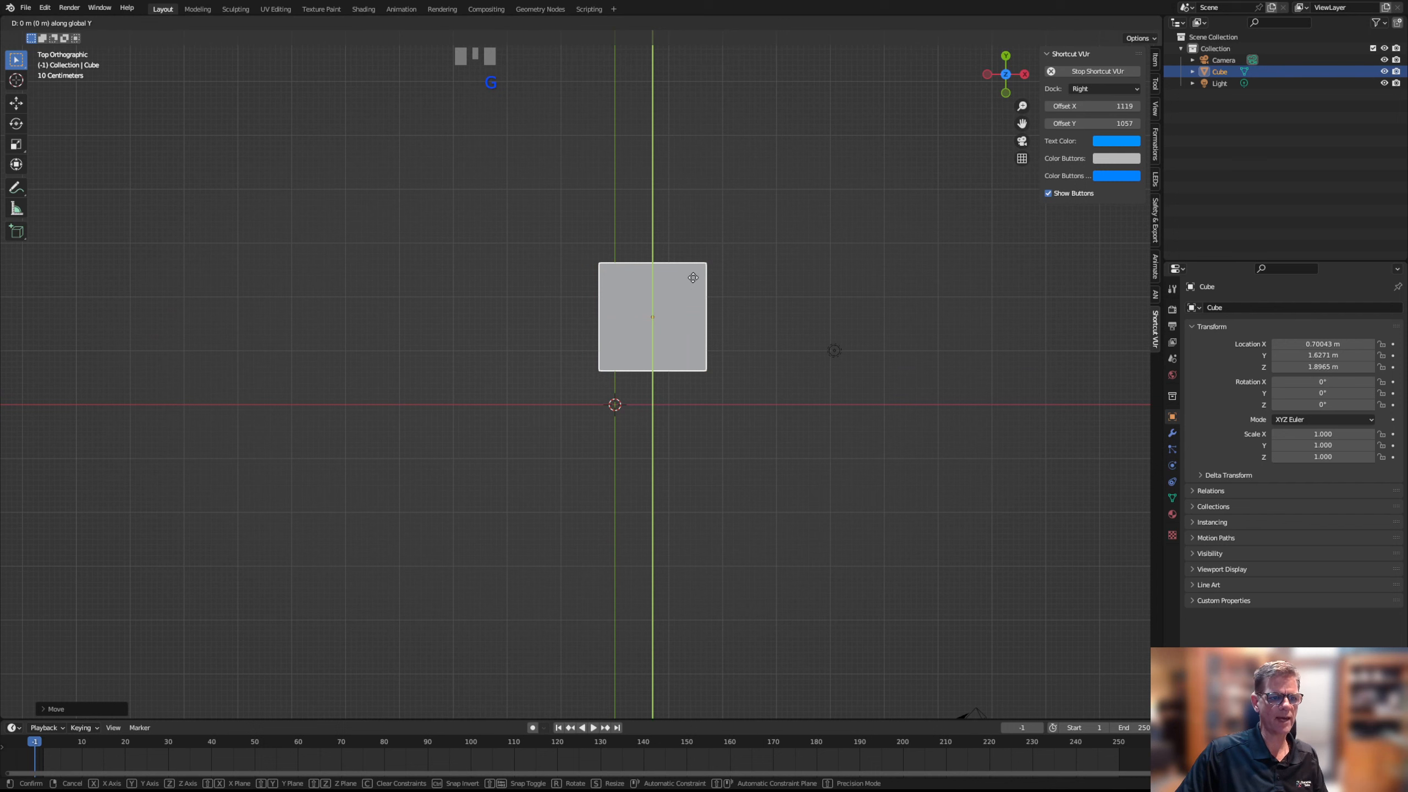
pyautogui.click(702, 290)
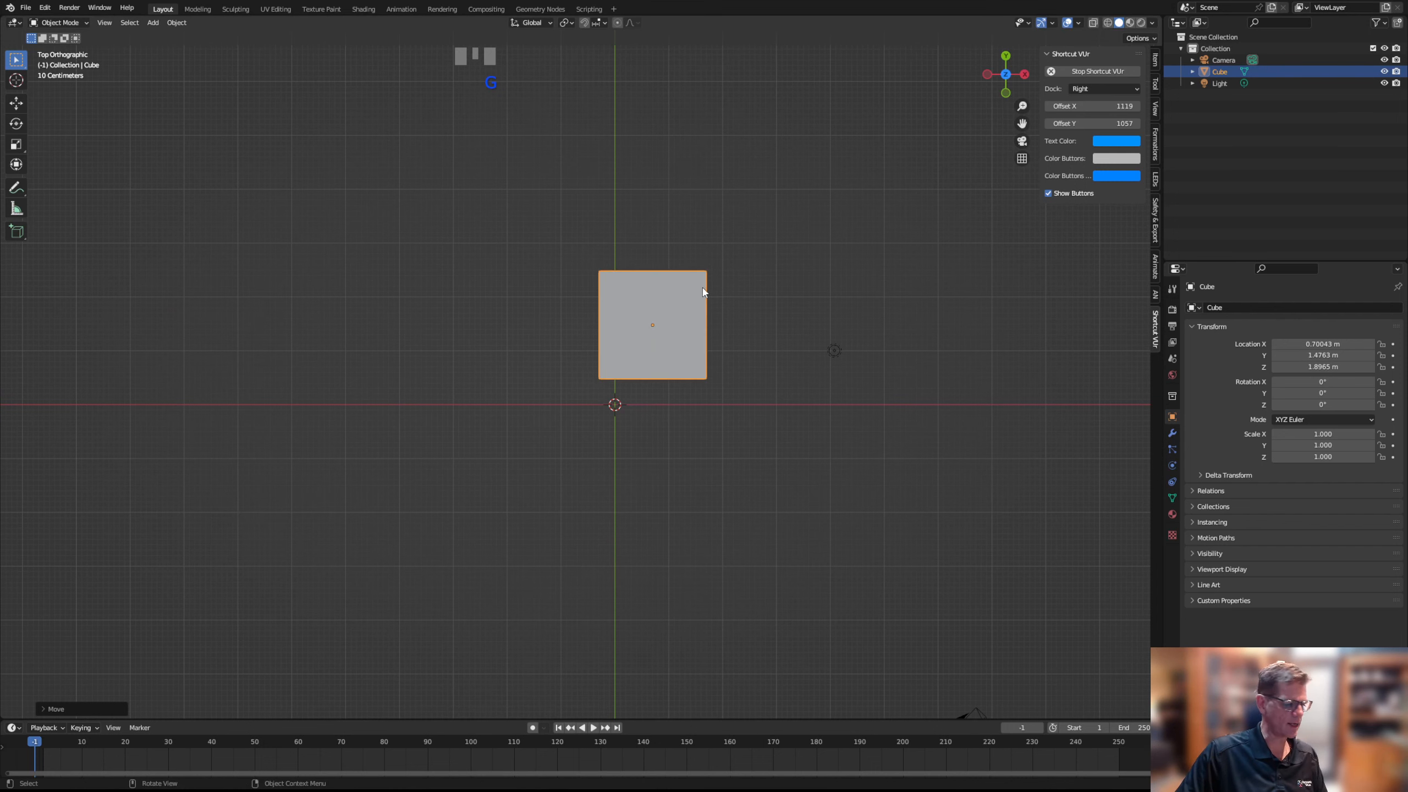
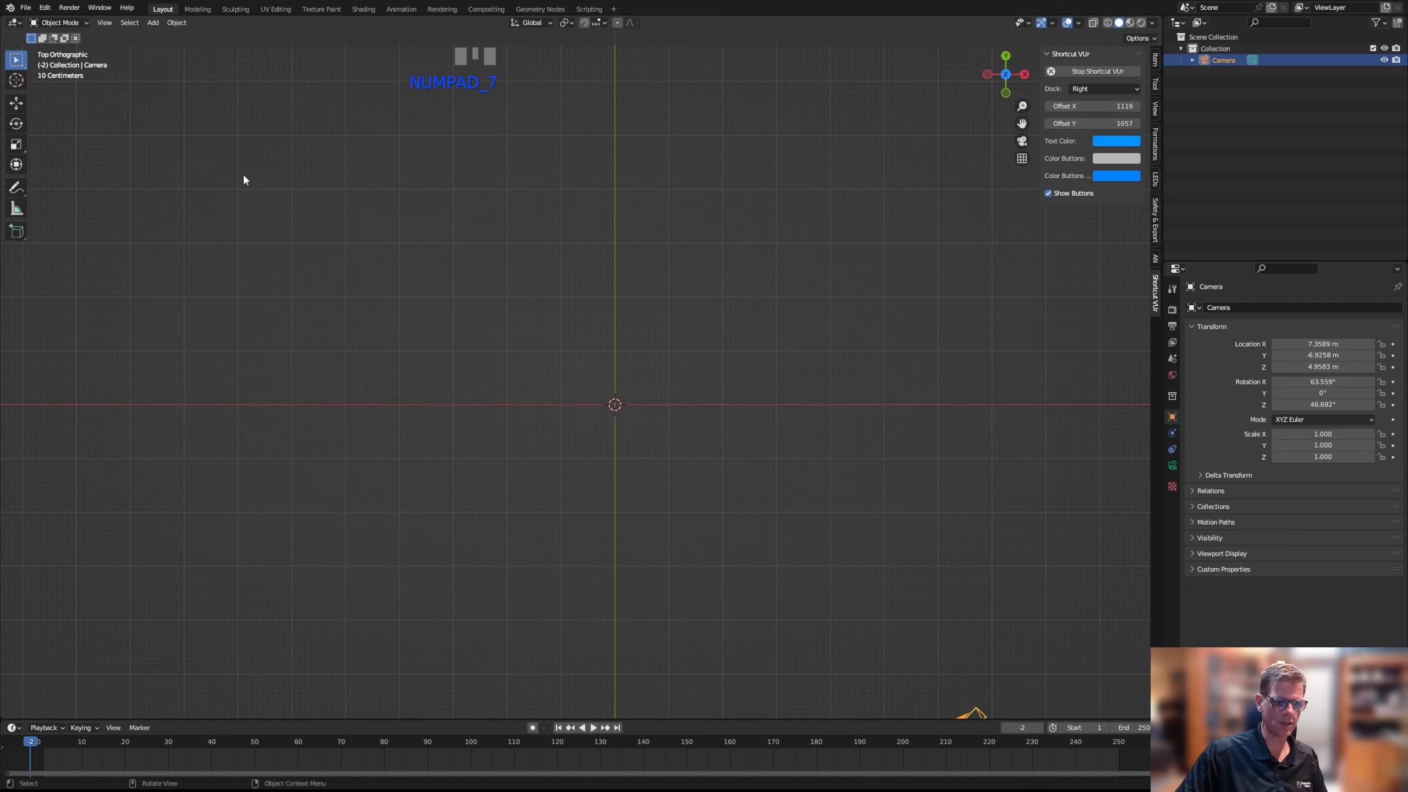
# Move the camera in the top view to about X 0.43 m, Y -9.20 m, keeping it selected
pyautogui.scroll(-4, 412, 302)
pyautogui.press('g')
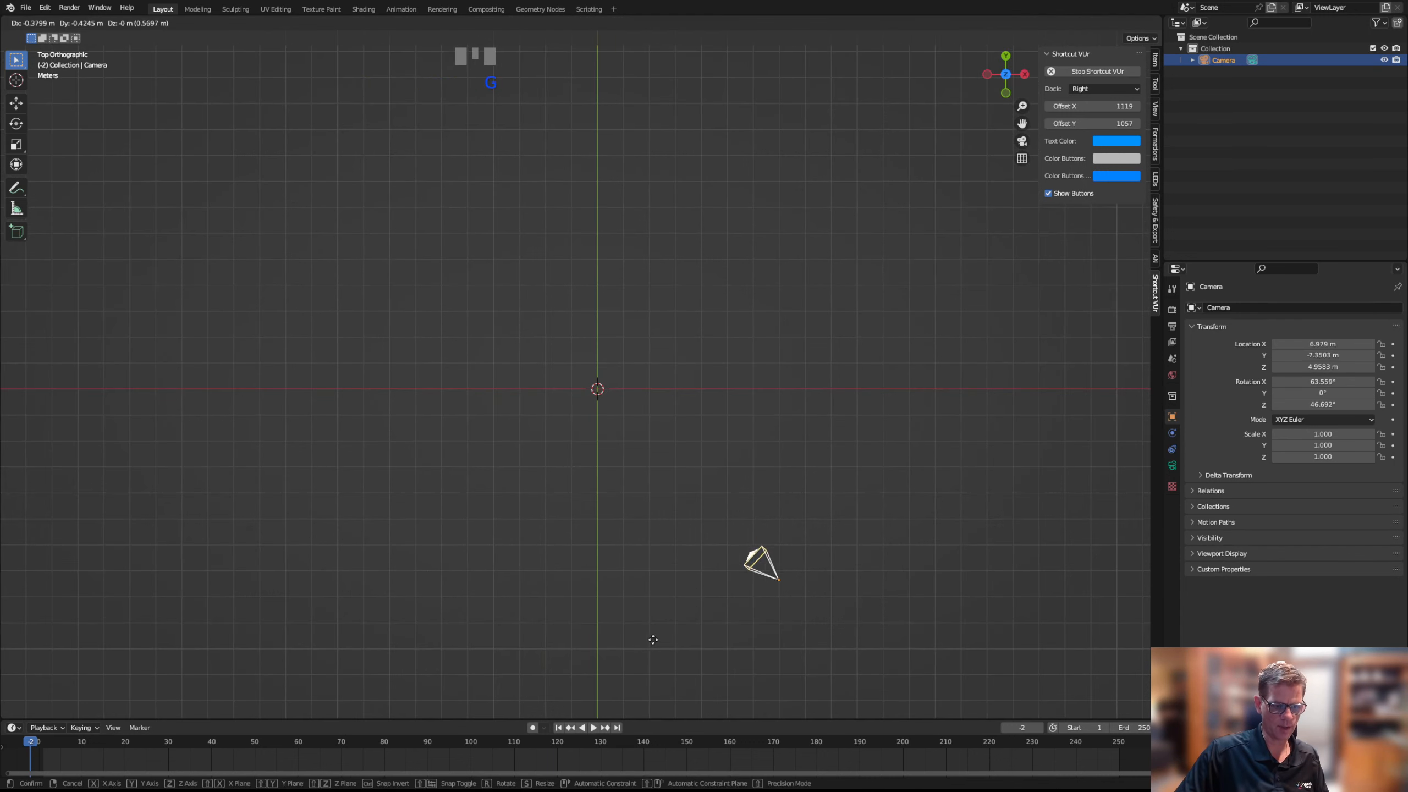
pyautogui.click(485, 685)
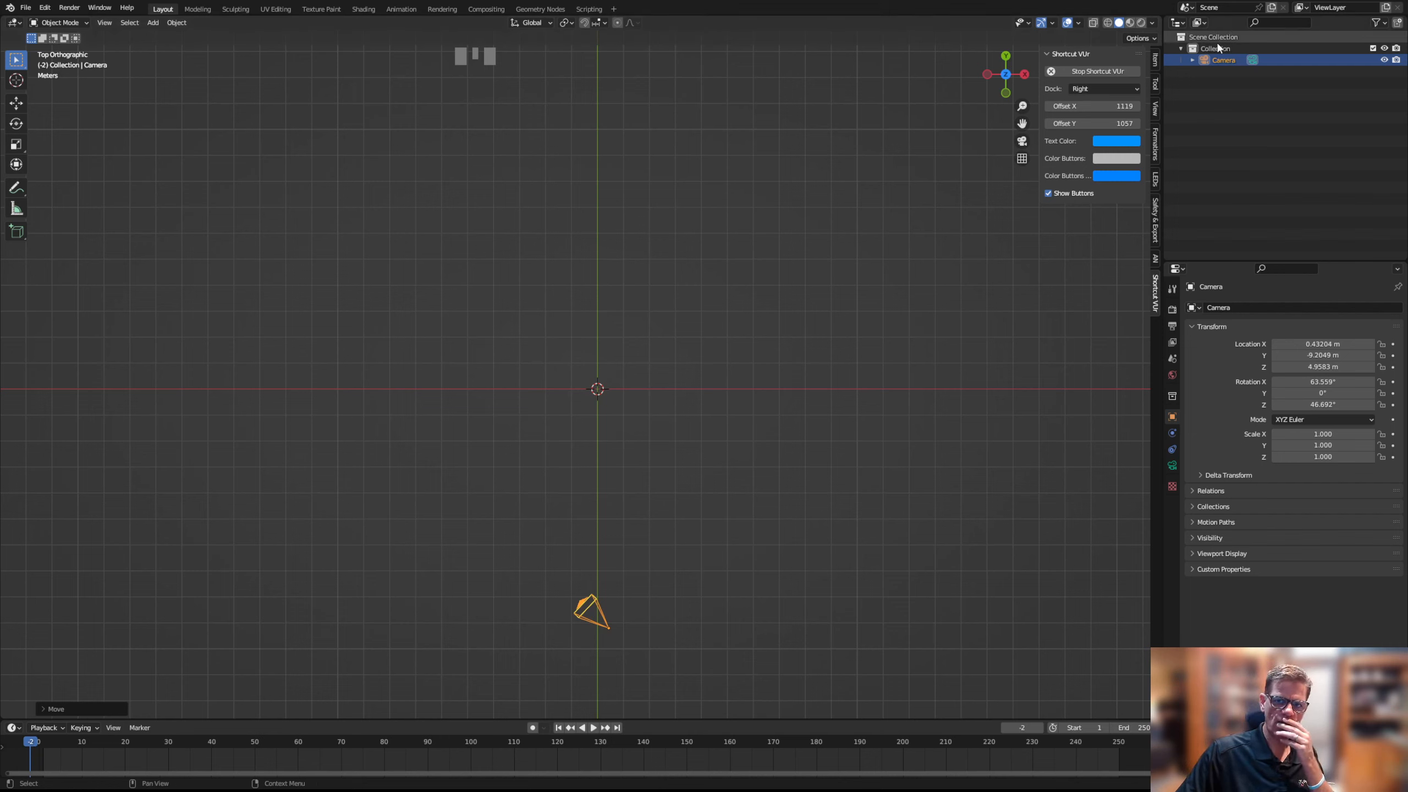
pyautogui.click(1199, 61)
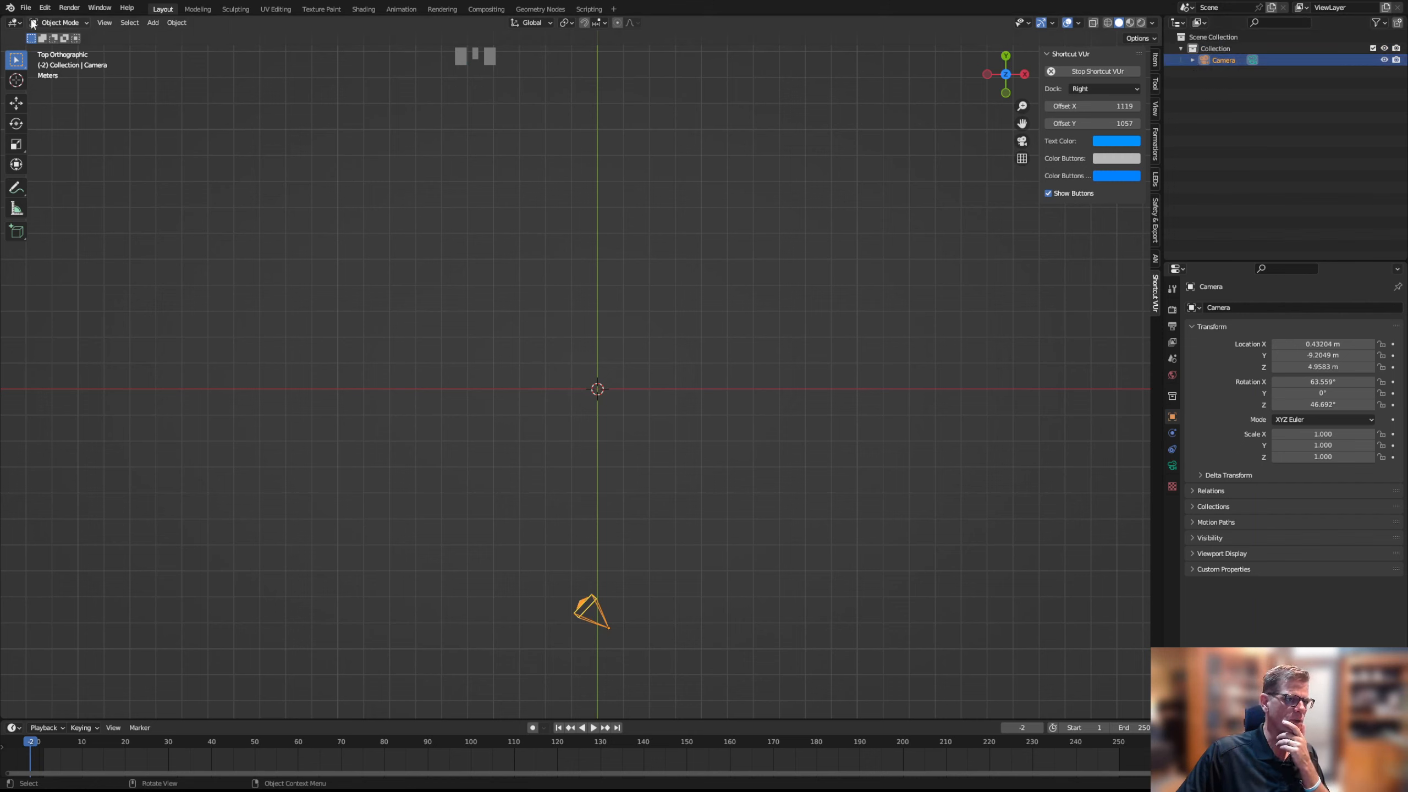
# Check the installed Blender version in the About information and close it
pyautogui.click(10, 8)
pyautogui.moveTo(53, 68)
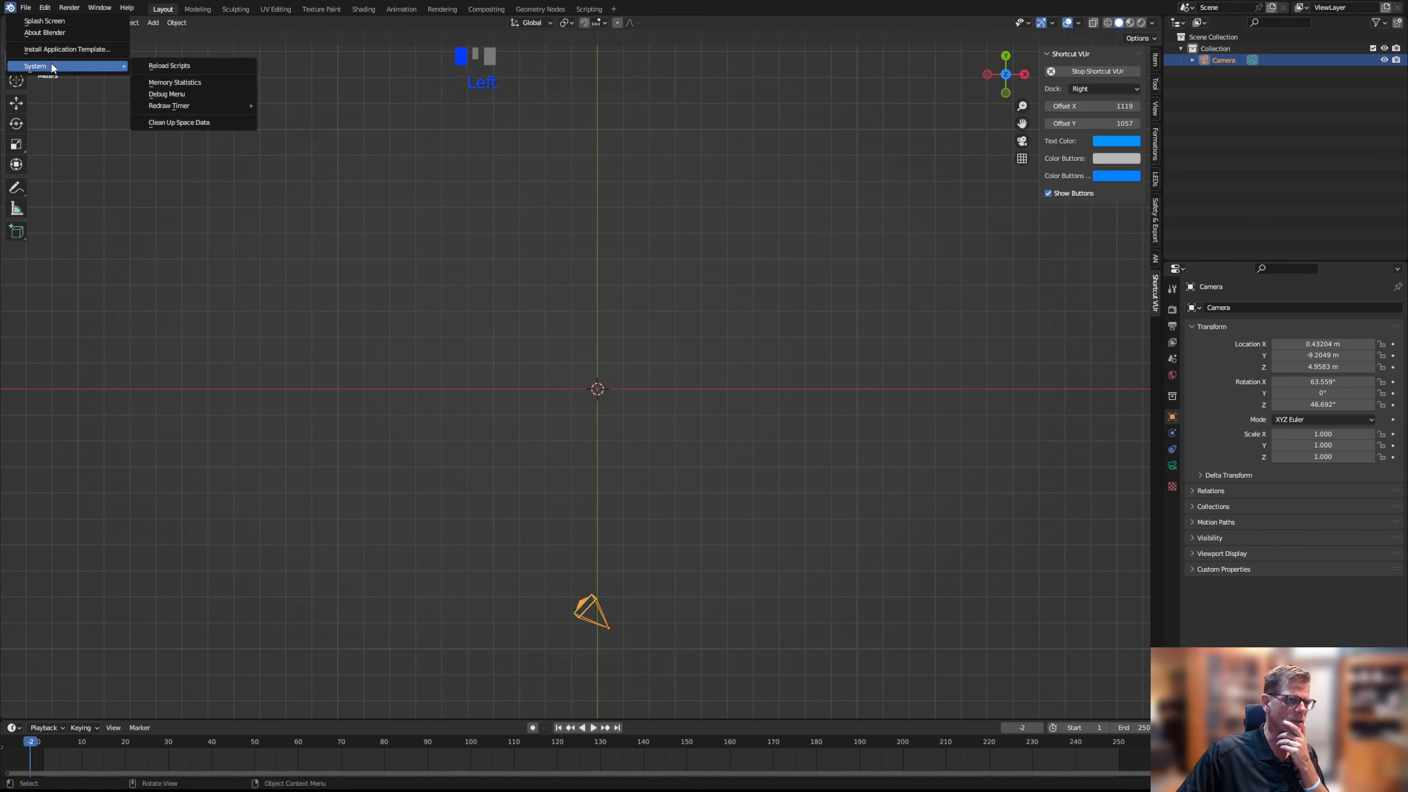
pyautogui.click(60, 34)
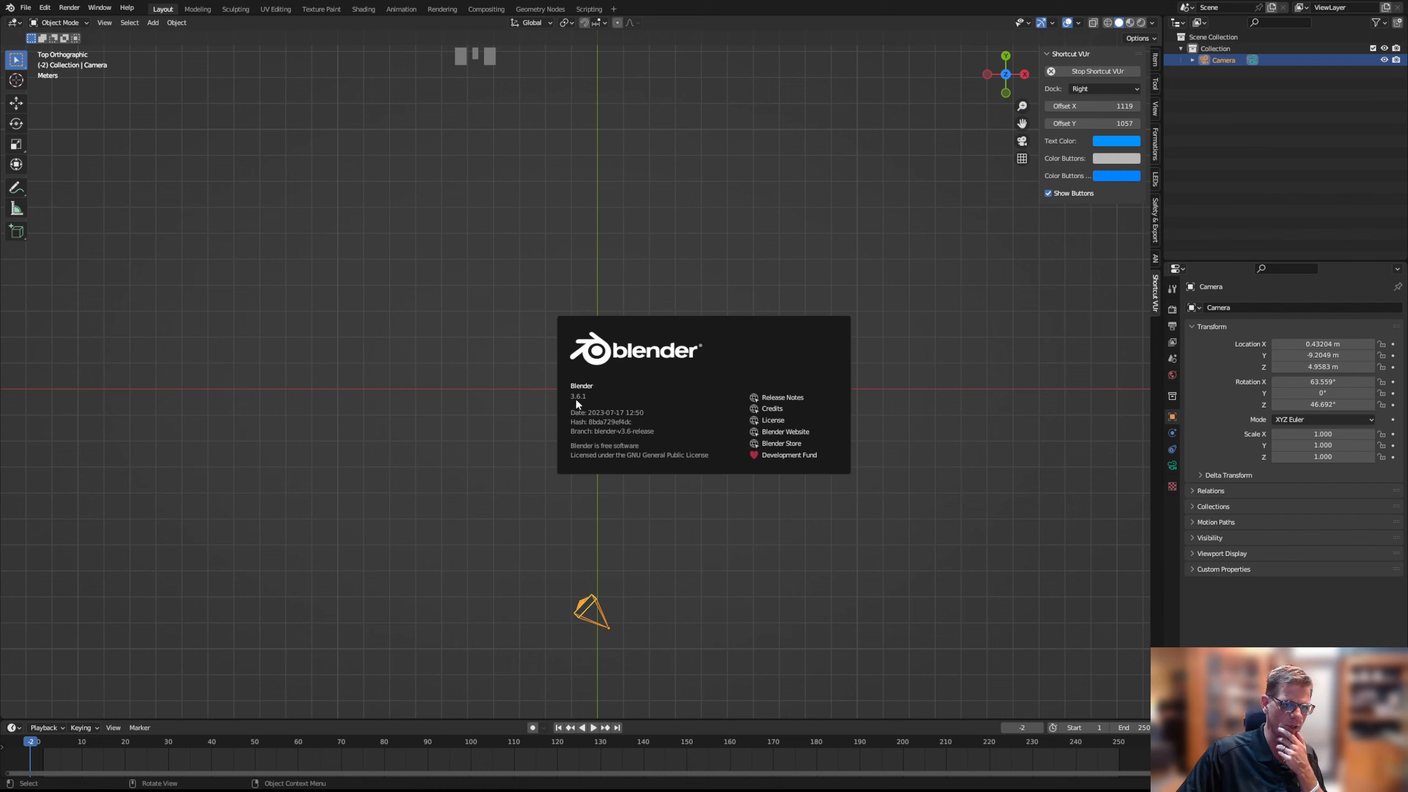
pyautogui.click(628, 310)
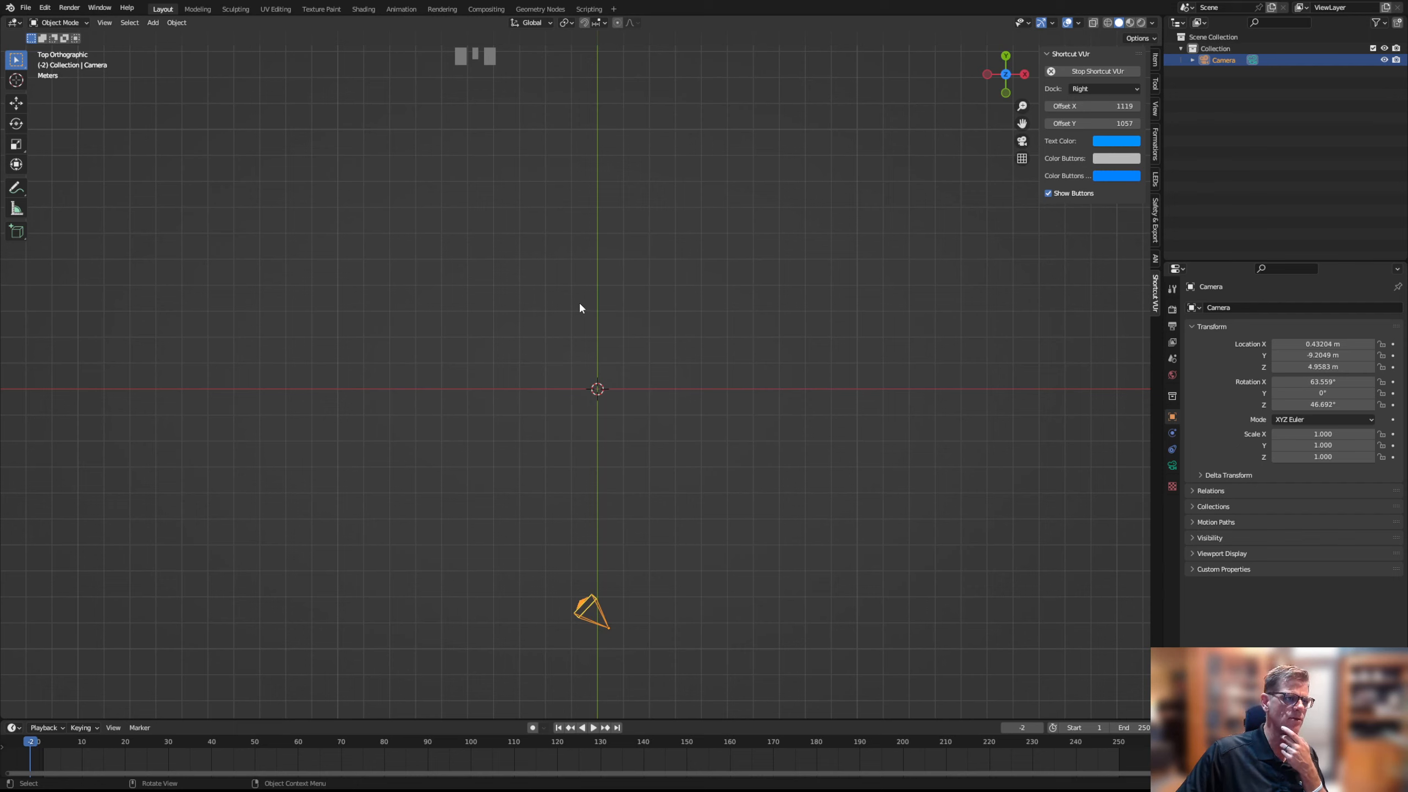
# Open the Blender Preferences
pyautogui.click(42, 10)
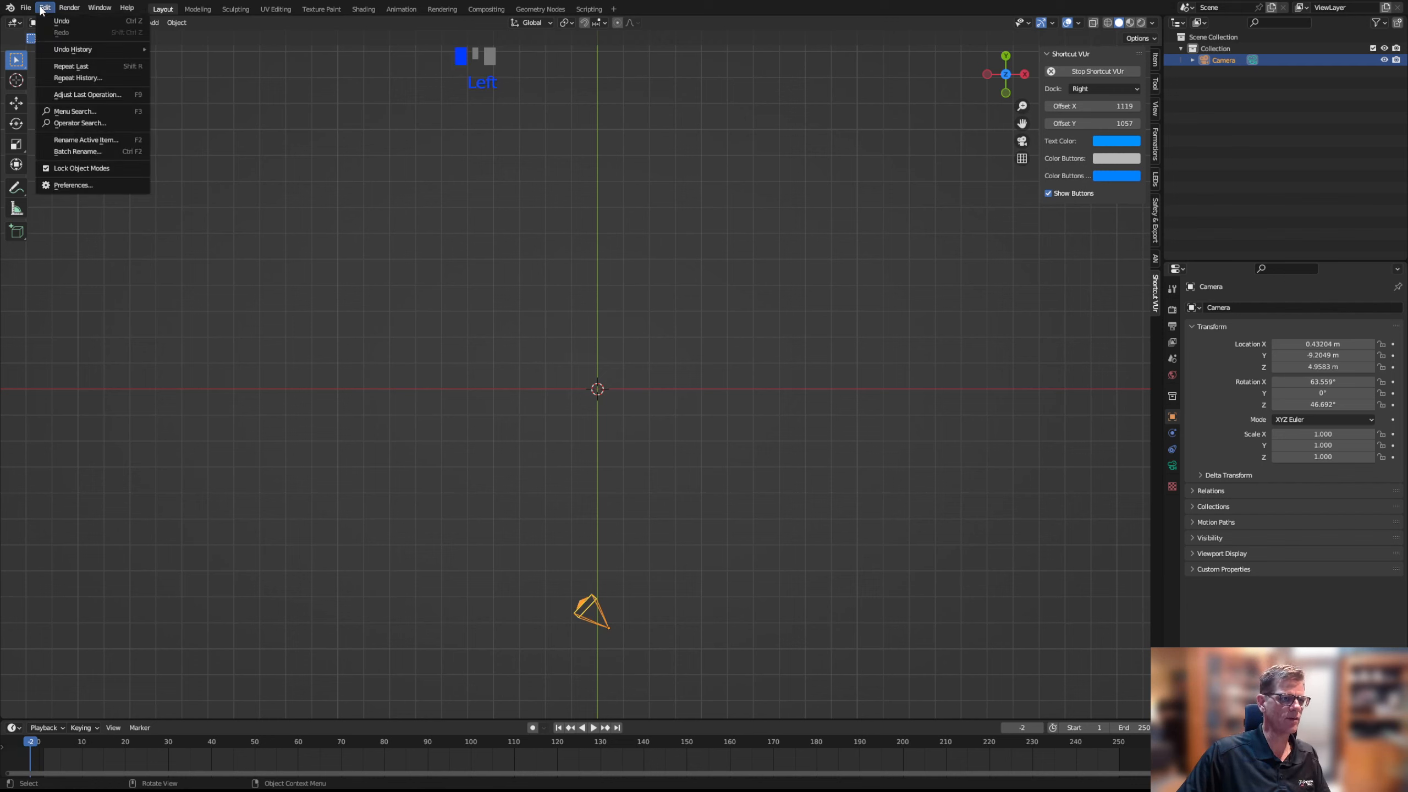
pyautogui.click(83, 186)
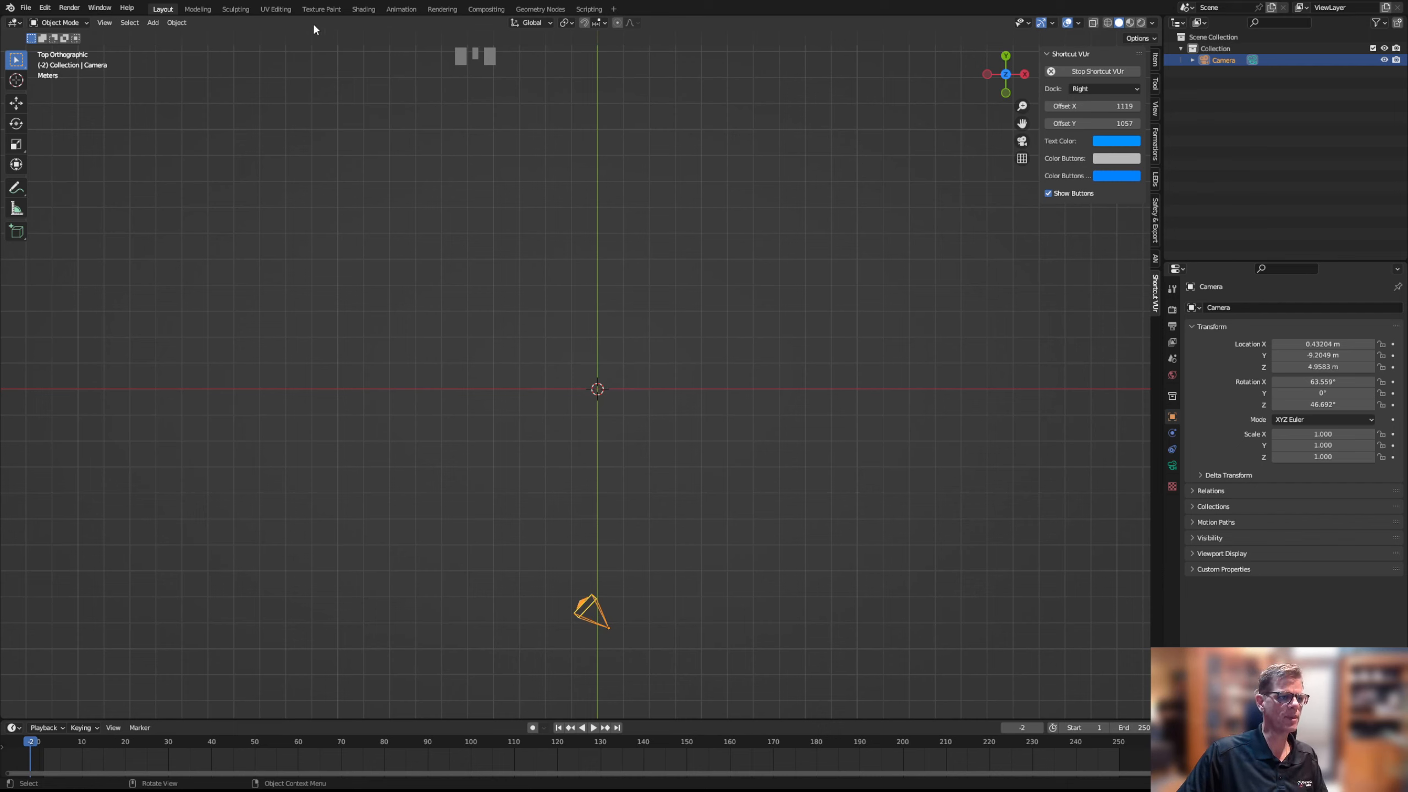
# Deselect the camera, then hide and show the 3D viewport's sidebar again
pyautogui.click(839, 168)
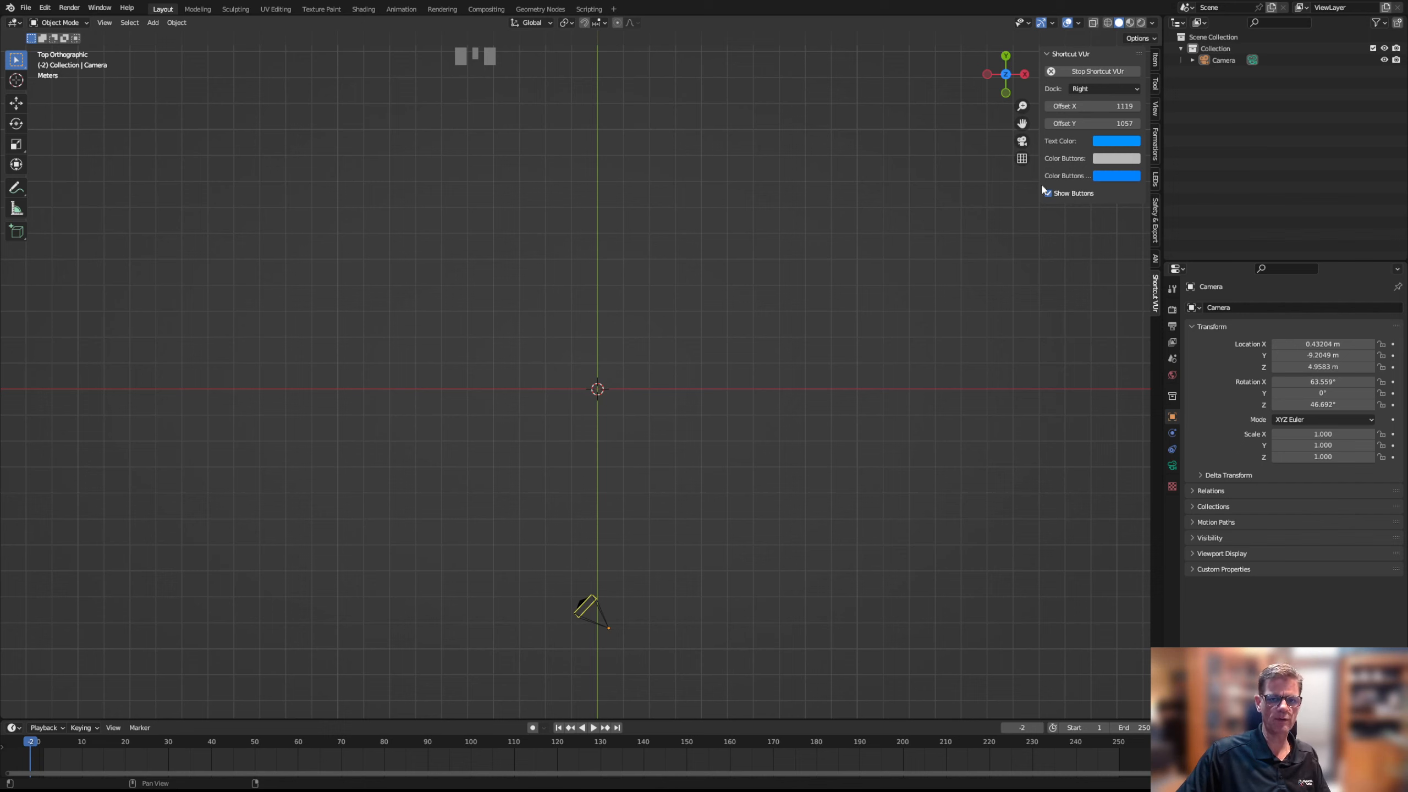
pyautogui.press('n')
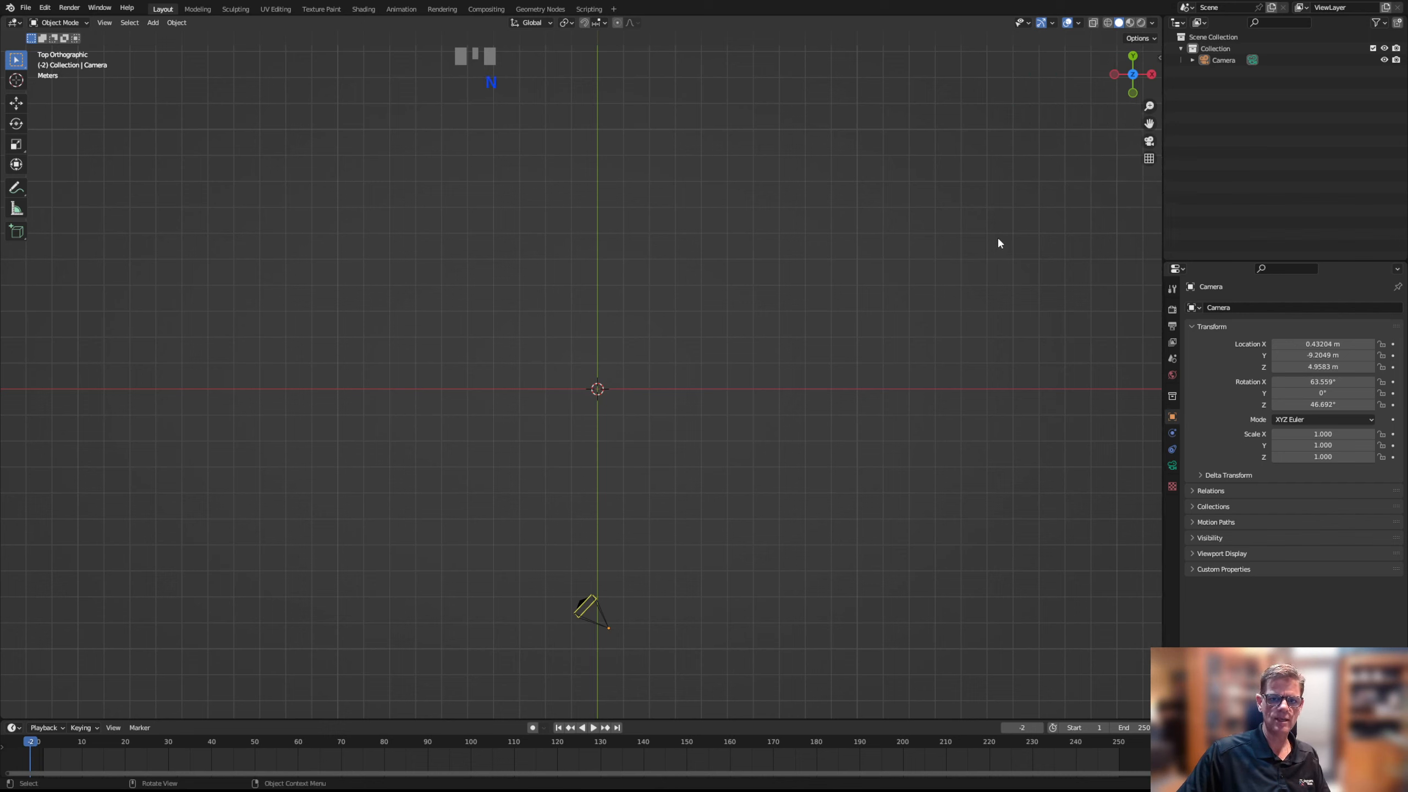
pyautogui.click(1160, 56)
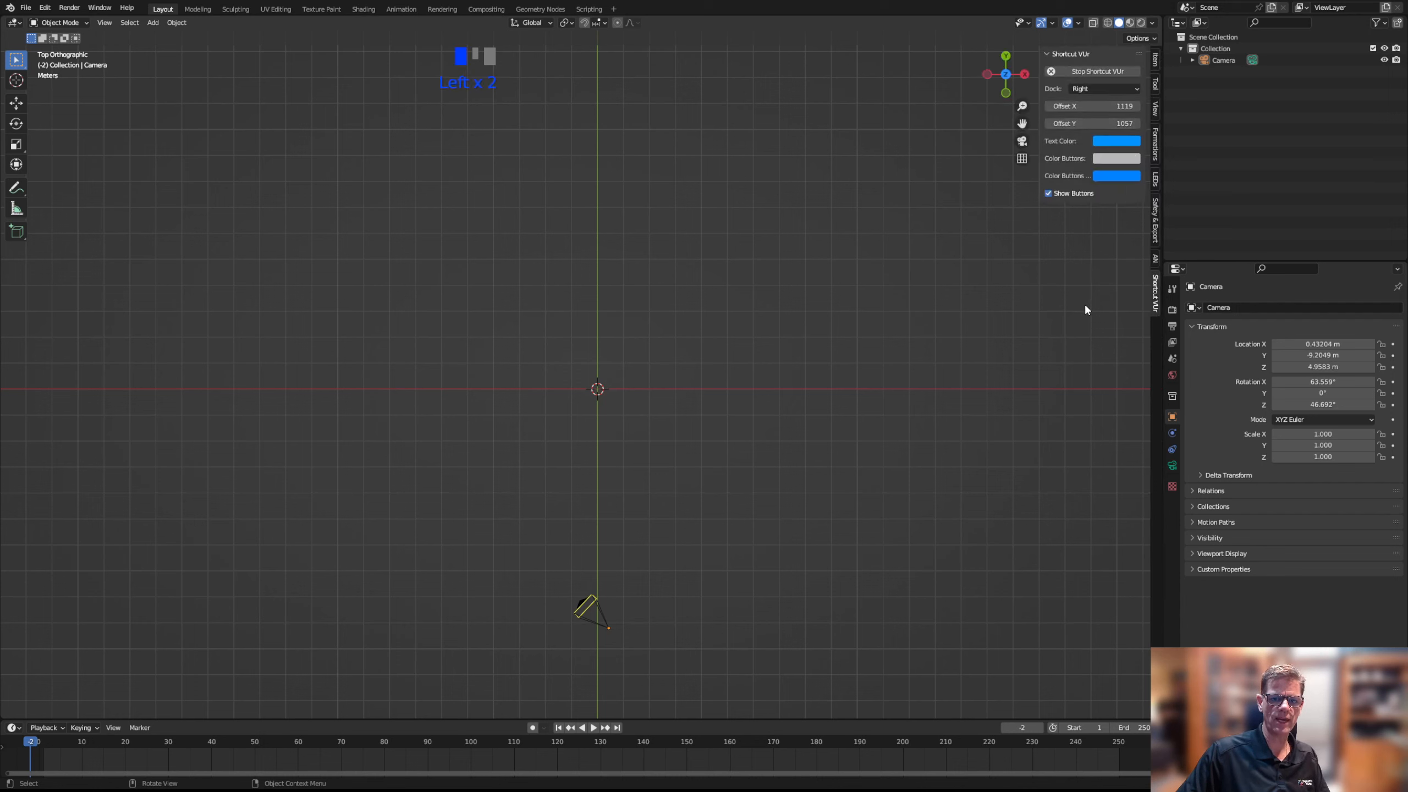
pyautogui.press('n')
pyautogui.press('n')
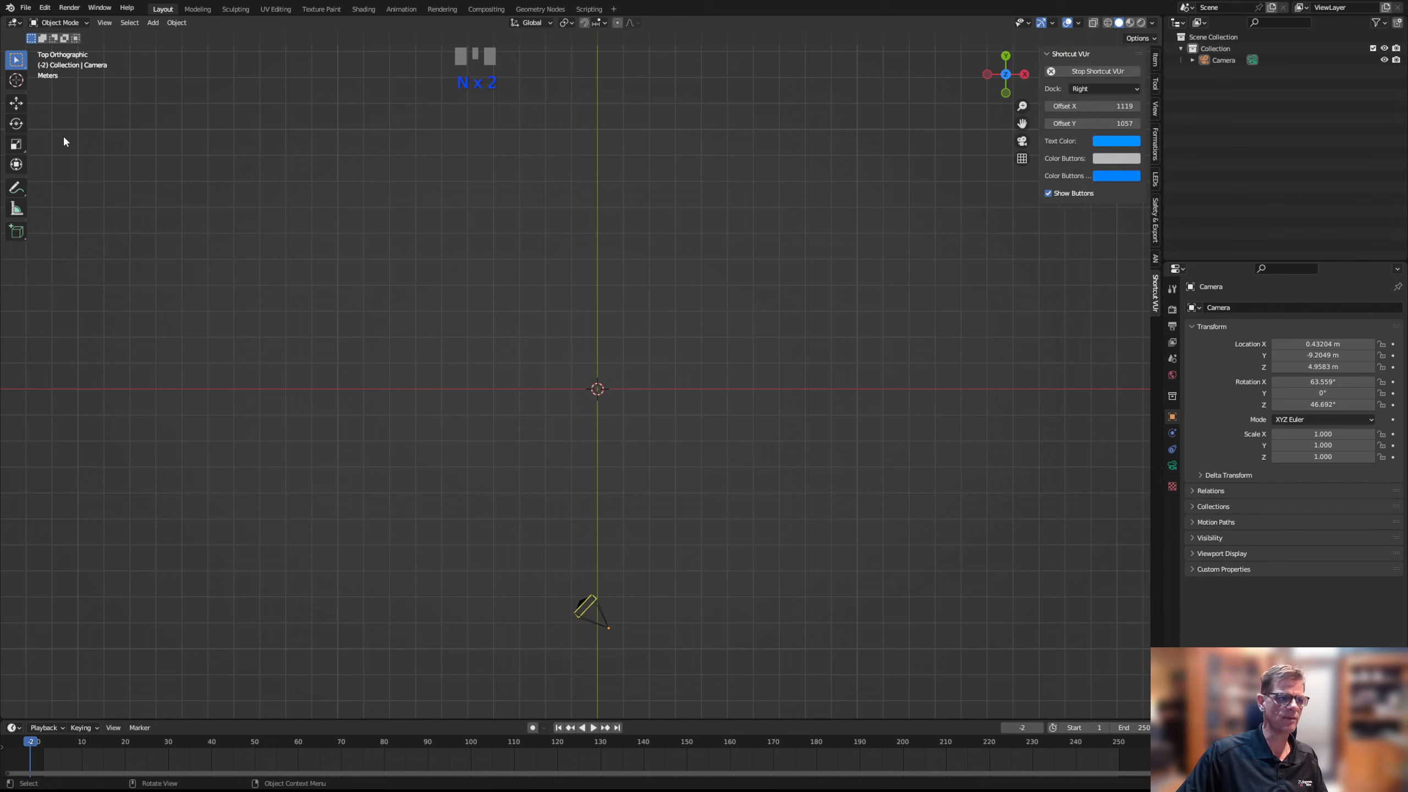
# Show the Safety & Export settings in the sidebar and enable the Statistics overlay in the 3D viewport
pyautogui.click(1155, 220)
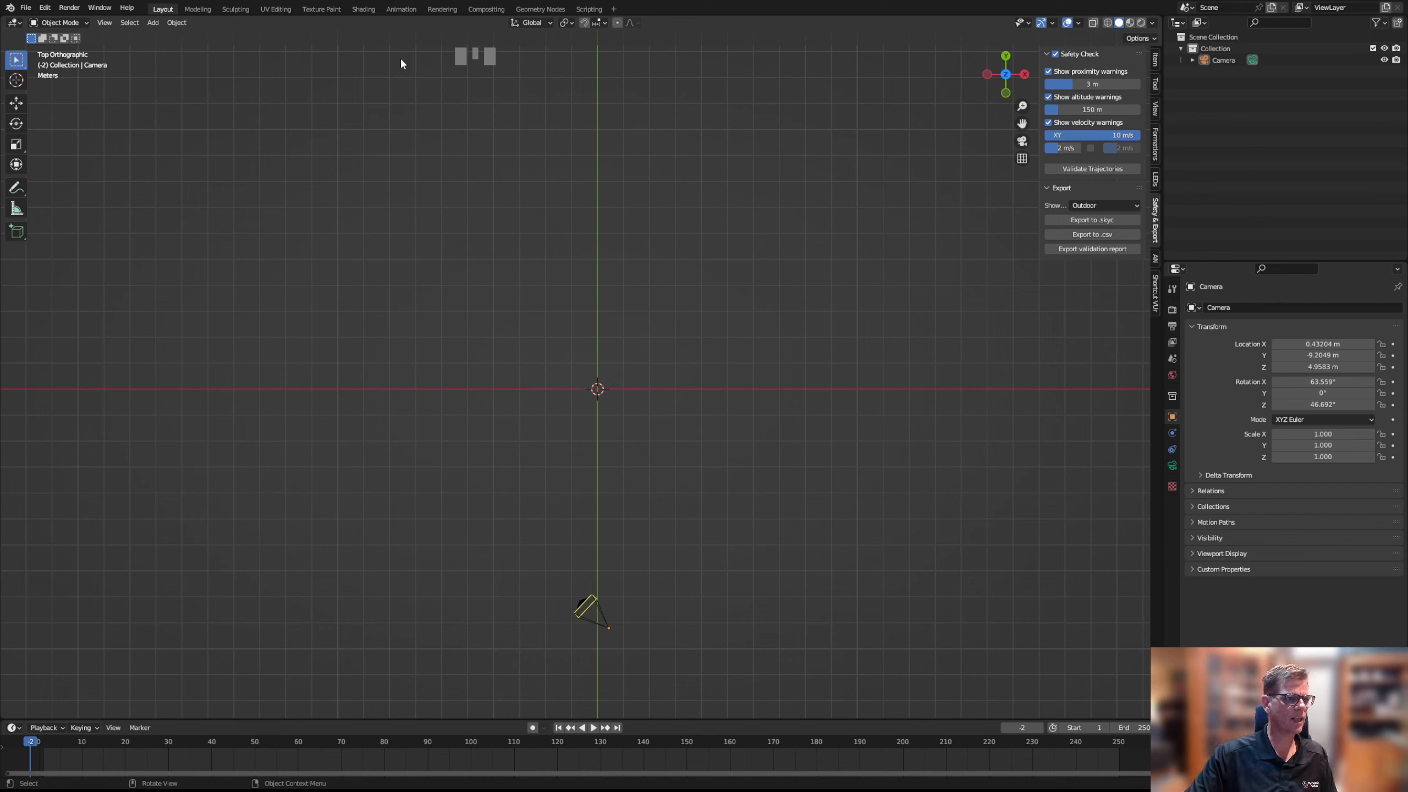
pyautogui.click(1079, 25)
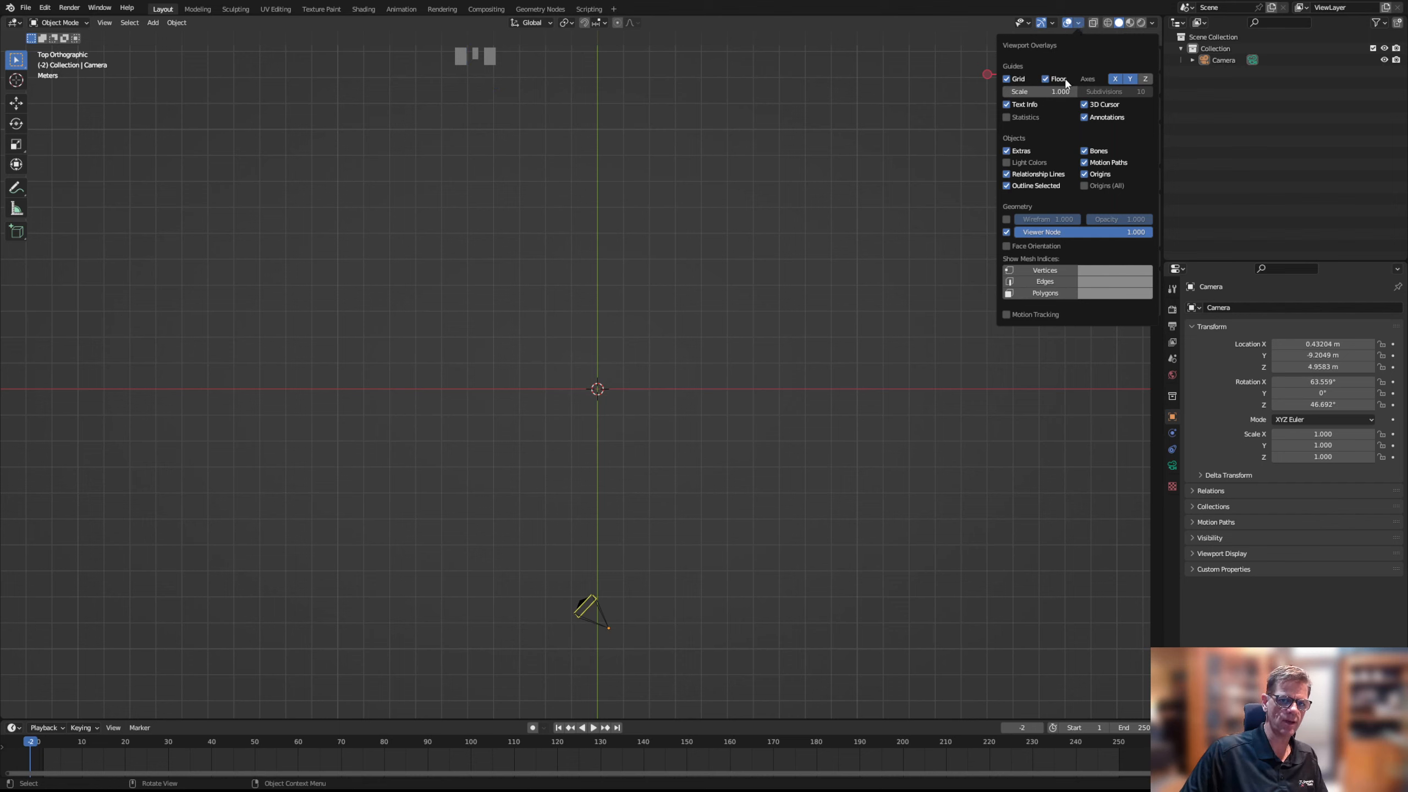
pyautogui.click(1007, 118)
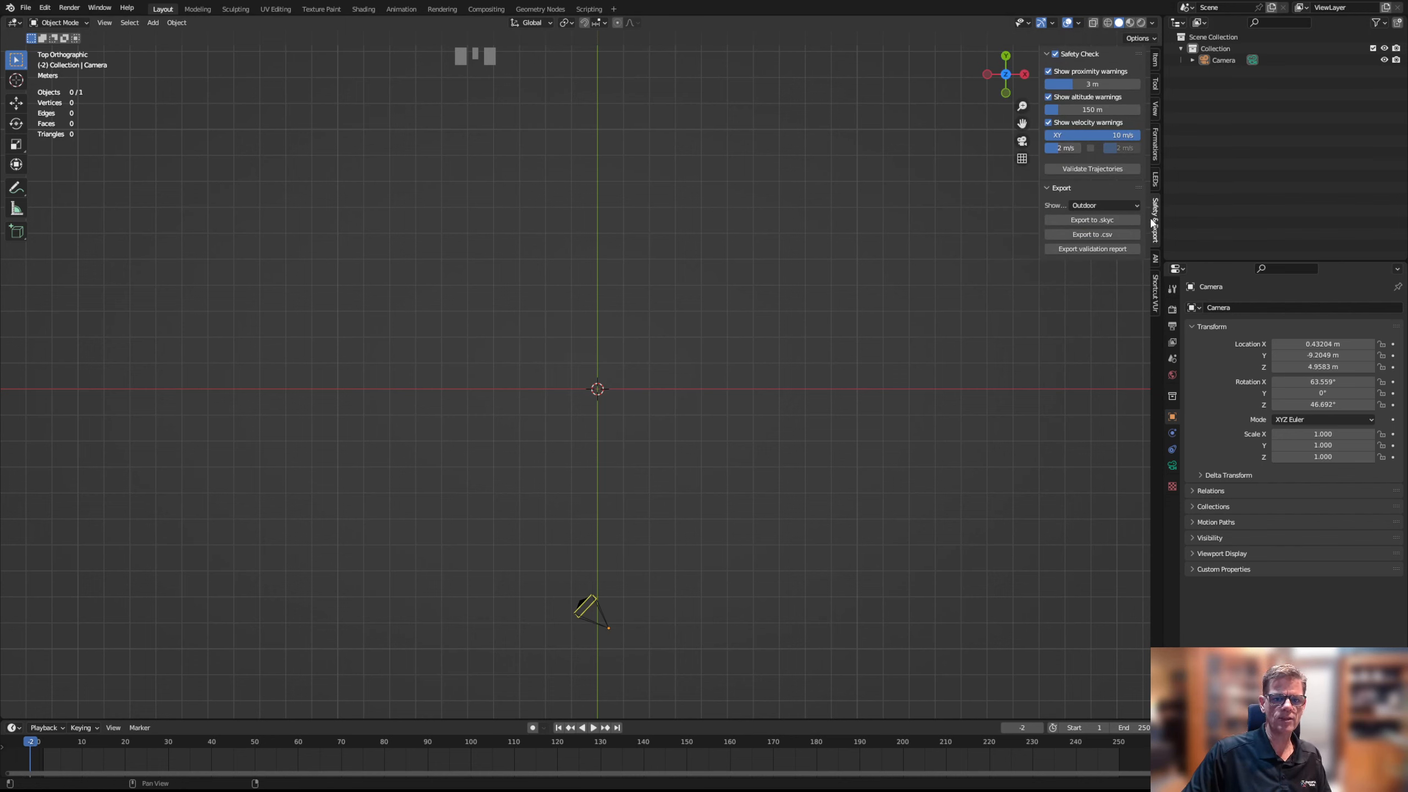
# Set the proximity warning distance in the Safety Check settings to 2.4 m
pyautogui.click(1062, 84)
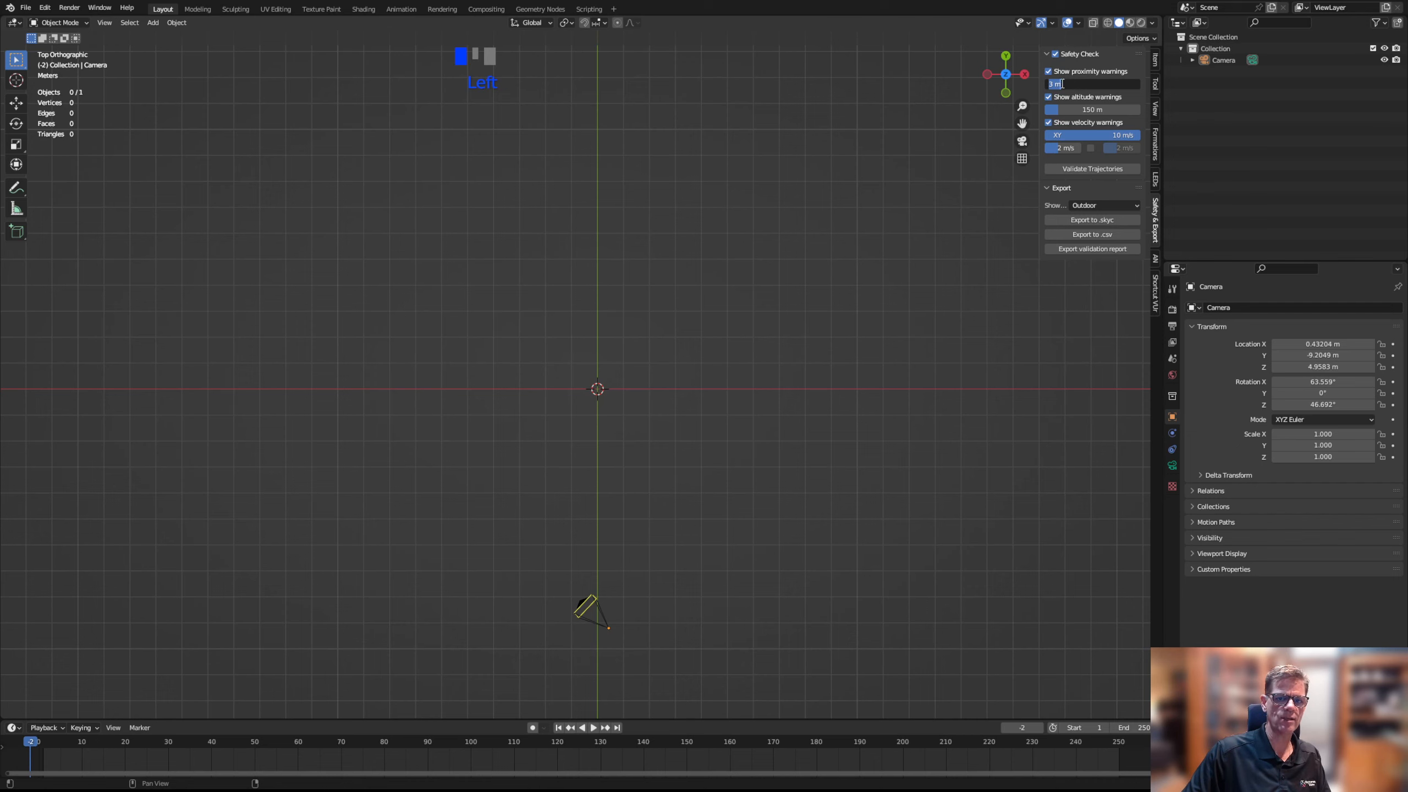
pyautogui.click(1117, 85)
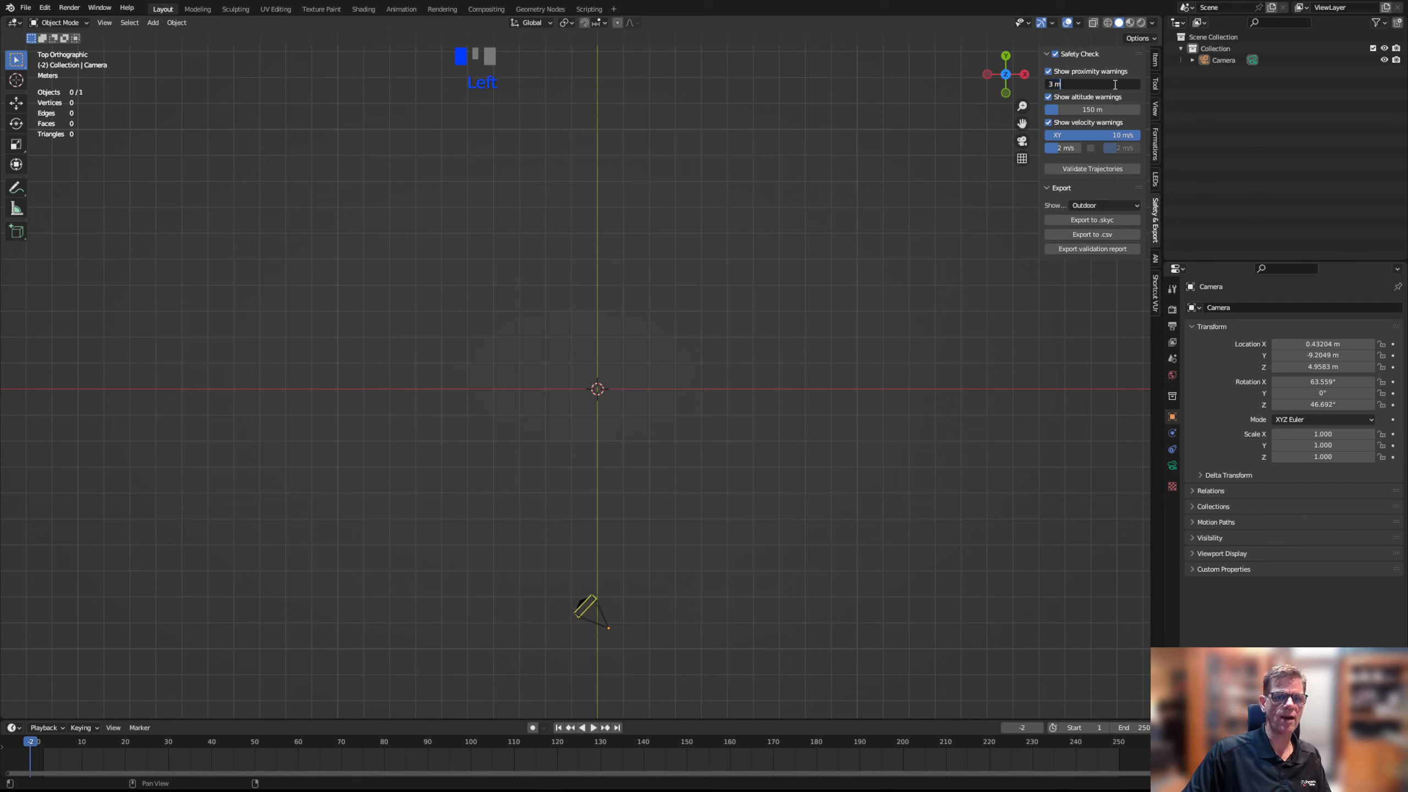
pyautogui.moveTo(1115, 85); pyautogui.dragTo(1026, 82)
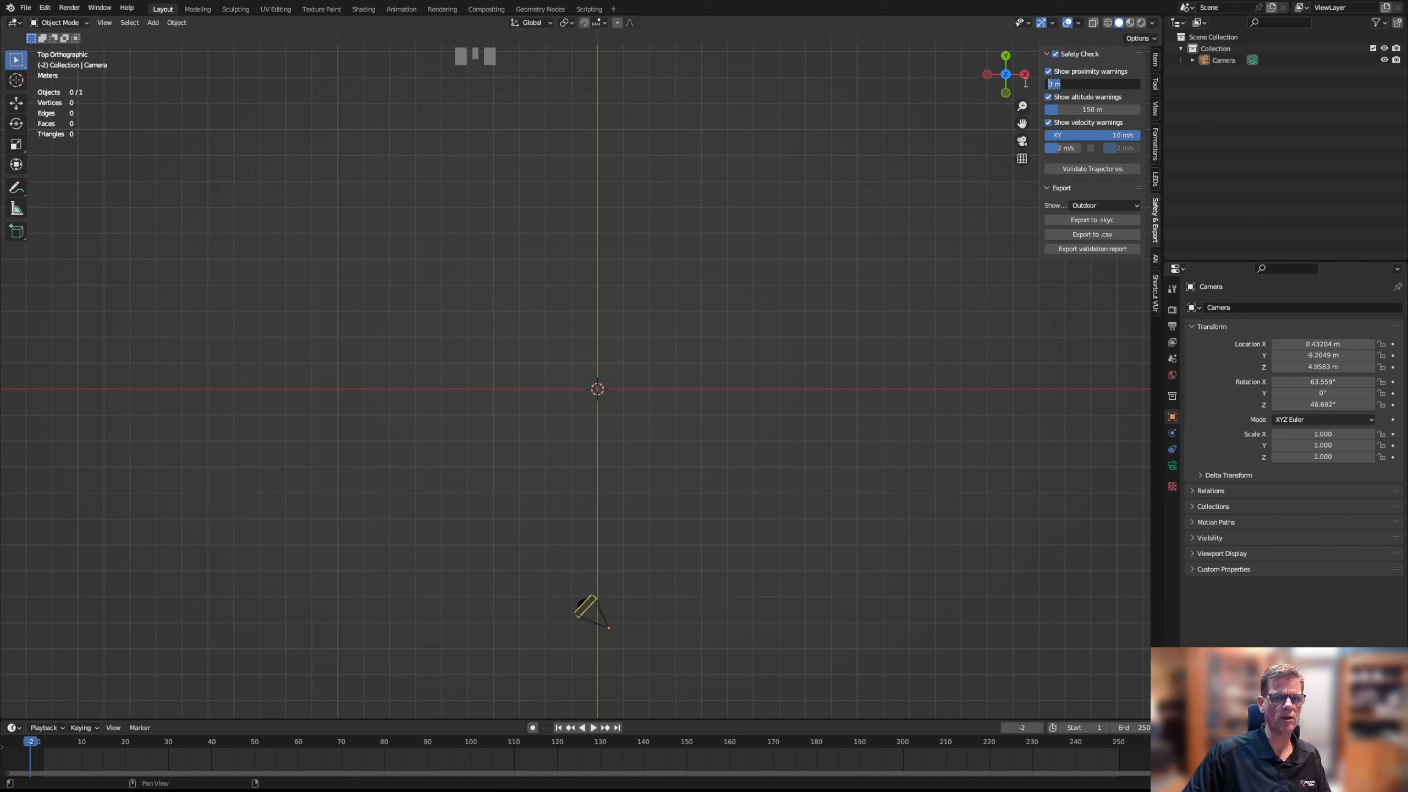
pyautogui.write('2.4')
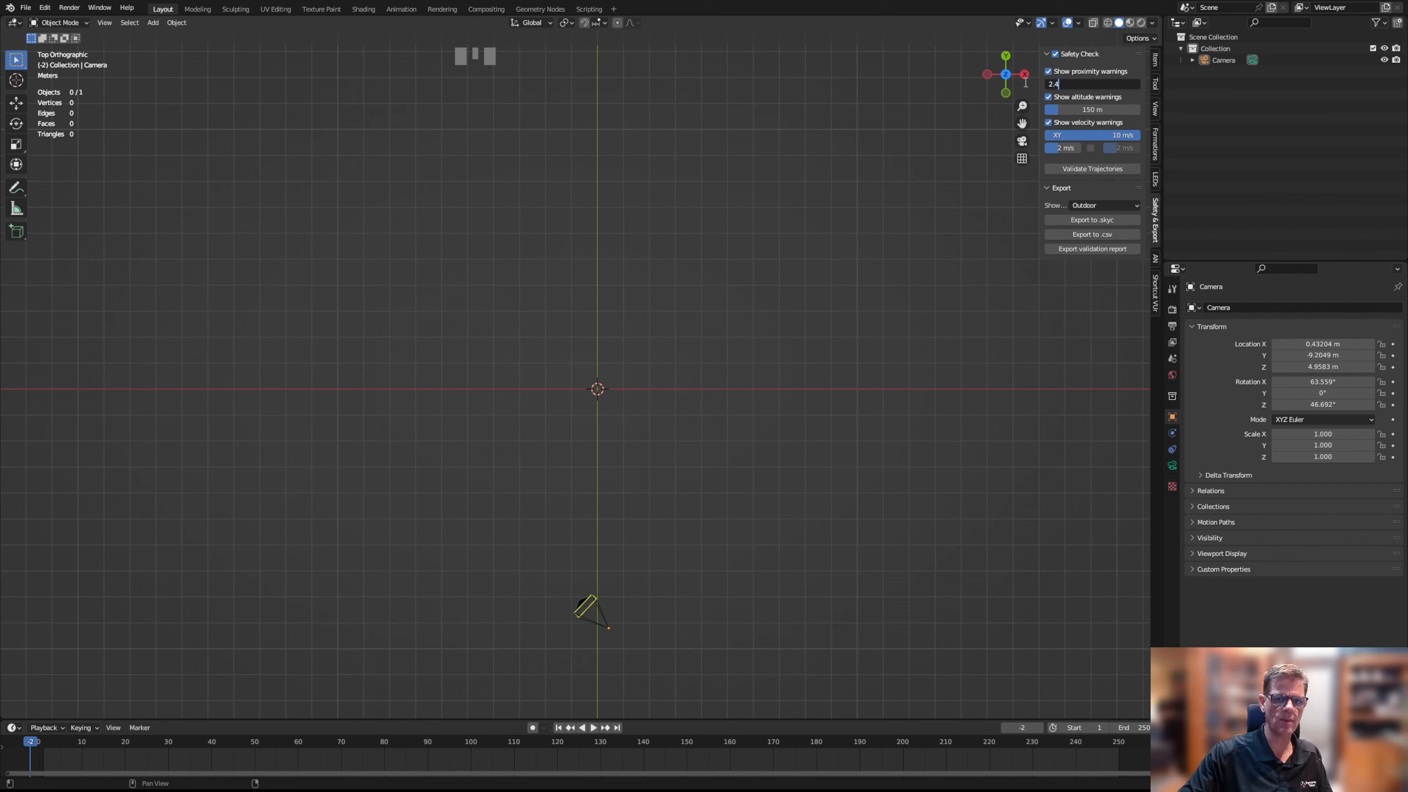
pyautogui.press('Return')
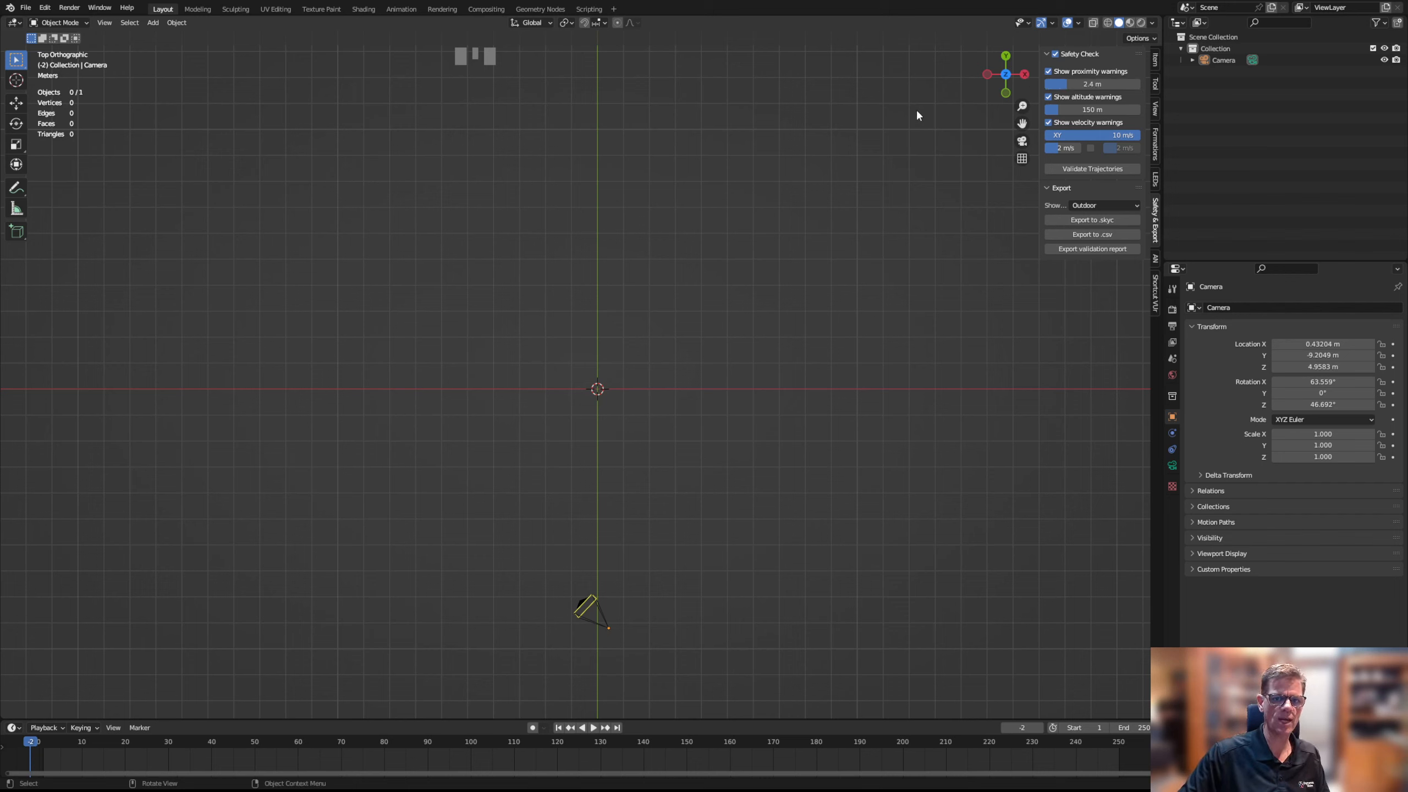
# Set the velocity warning limits to 3.5 m/s for XY and 3.2 m/s for Z
pyautogui.doubleClick(1117, 139)
pyautogui.write('3.5')
pyautogui.press('Return')
pyautogui.doubleClick(1069, 148)
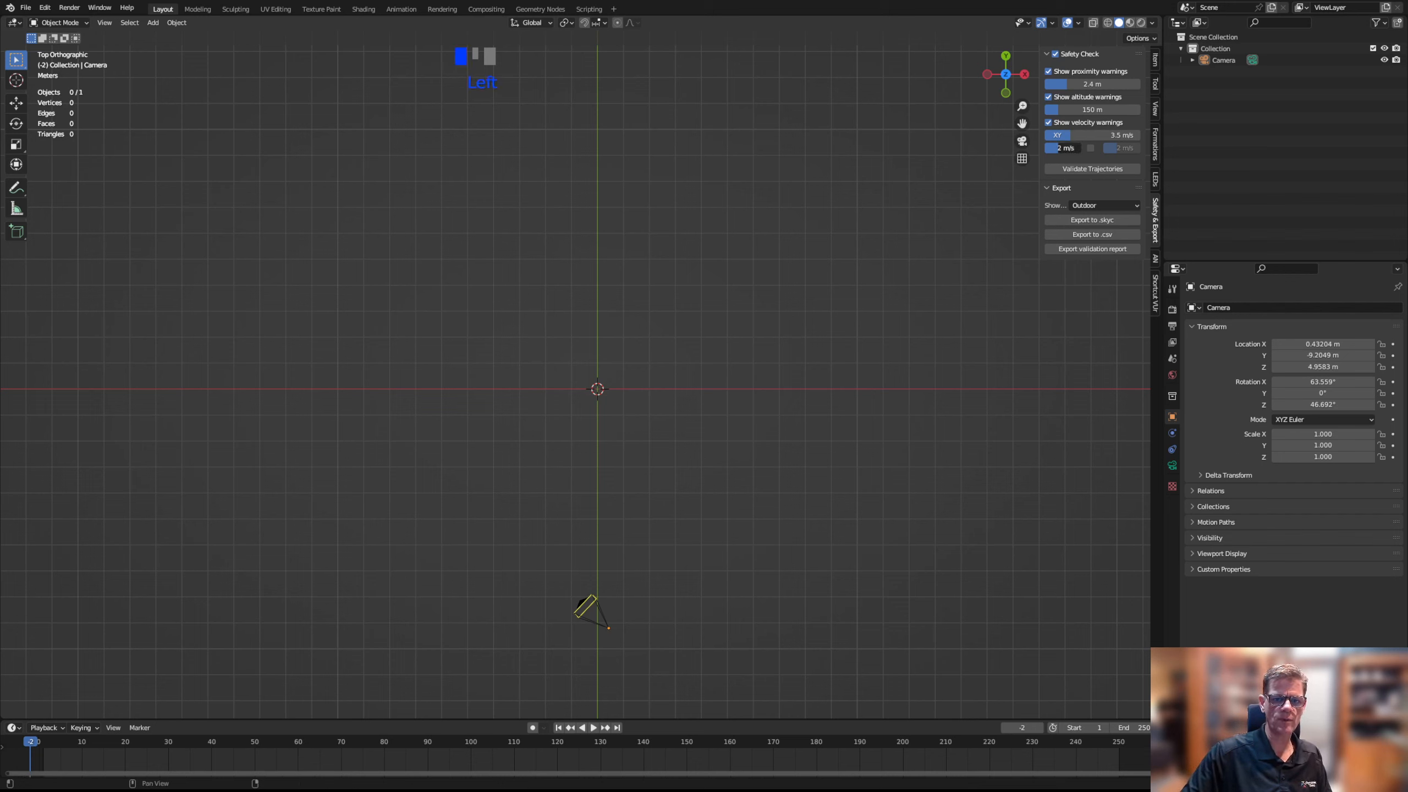
pyautogui.moveTo(1073, 148); pyautogui.dragTo(973, 152)
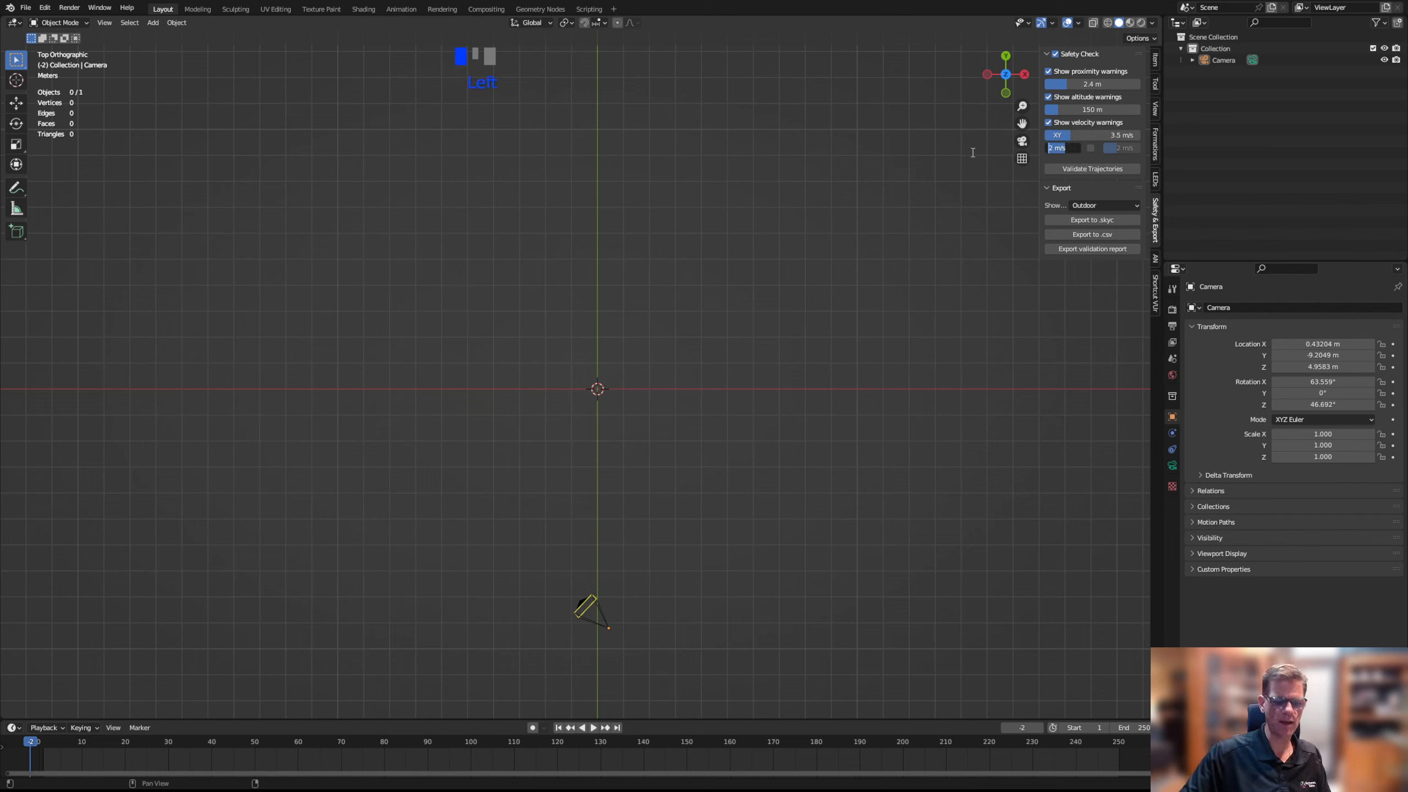
pyautogui.write('3.2')
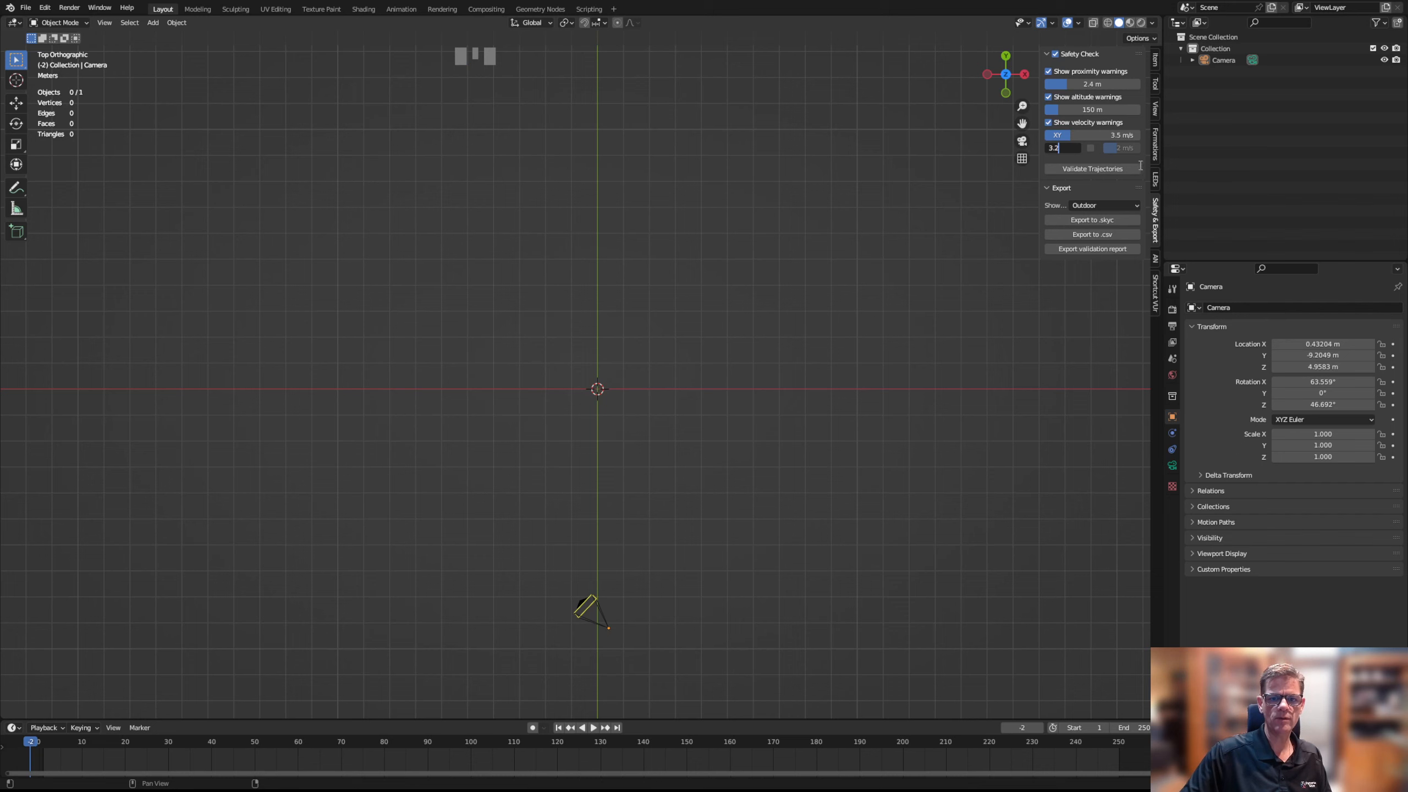
pyautogui.press('Return')
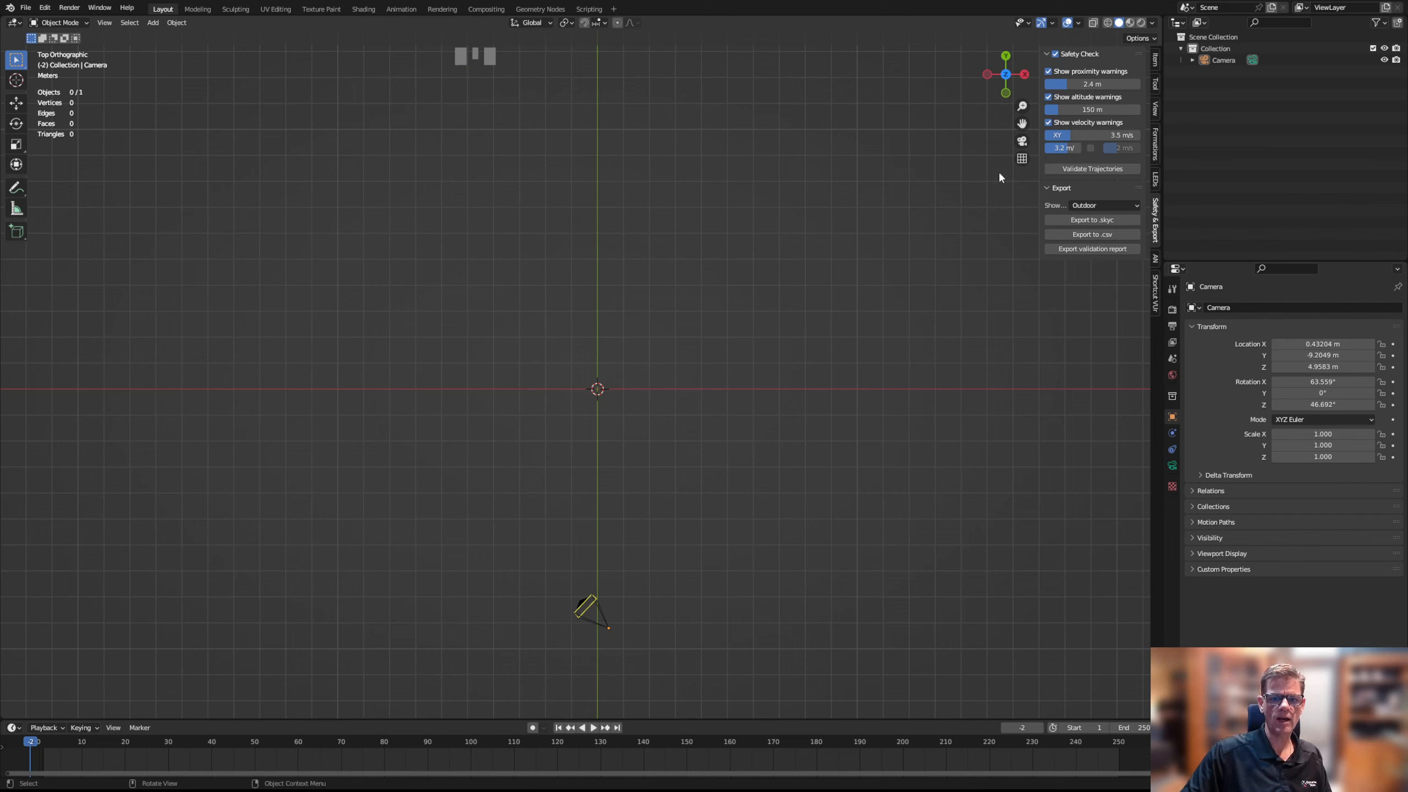
# Switch the Safety Check off and back on
pyautogui.click(1056, 54)
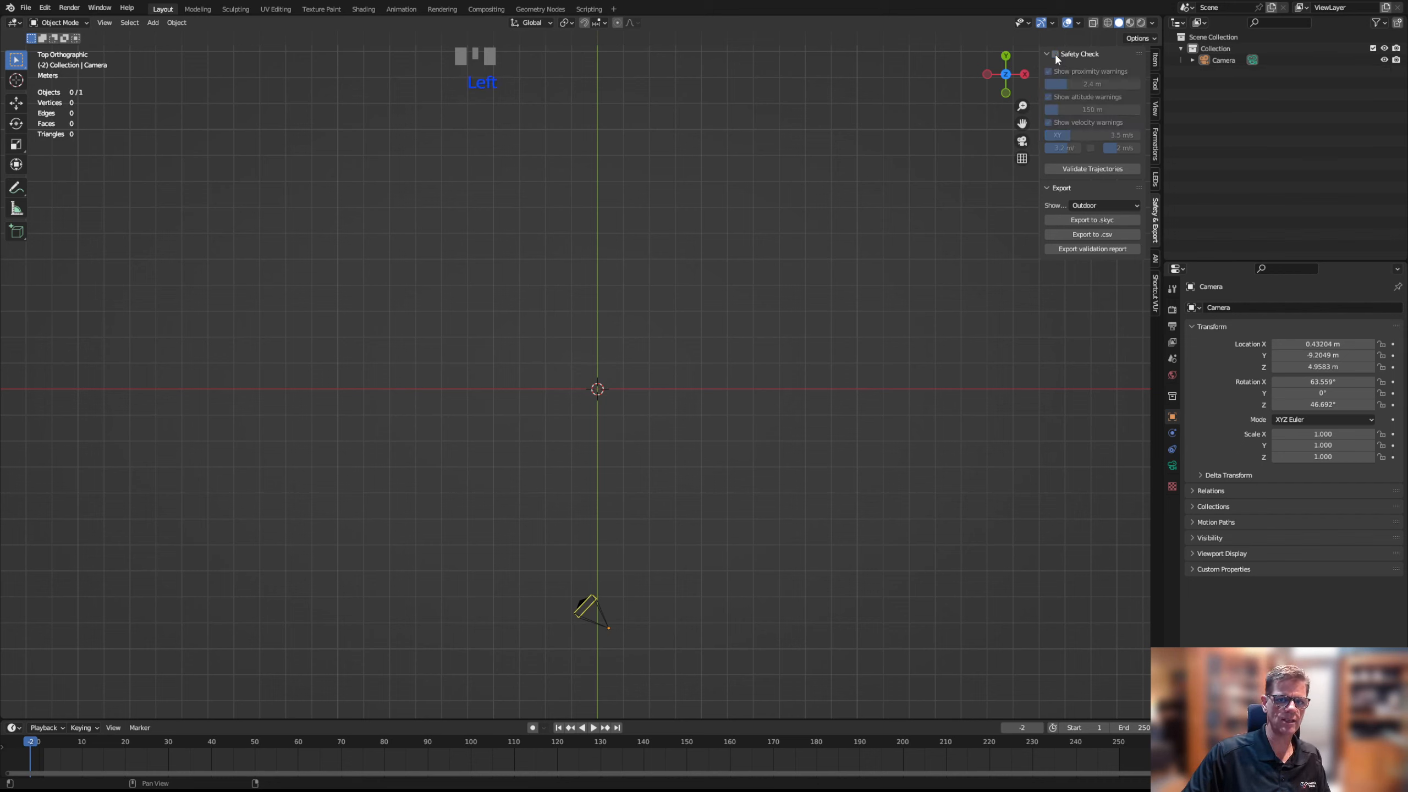
pyautogui.click(1055, 53)
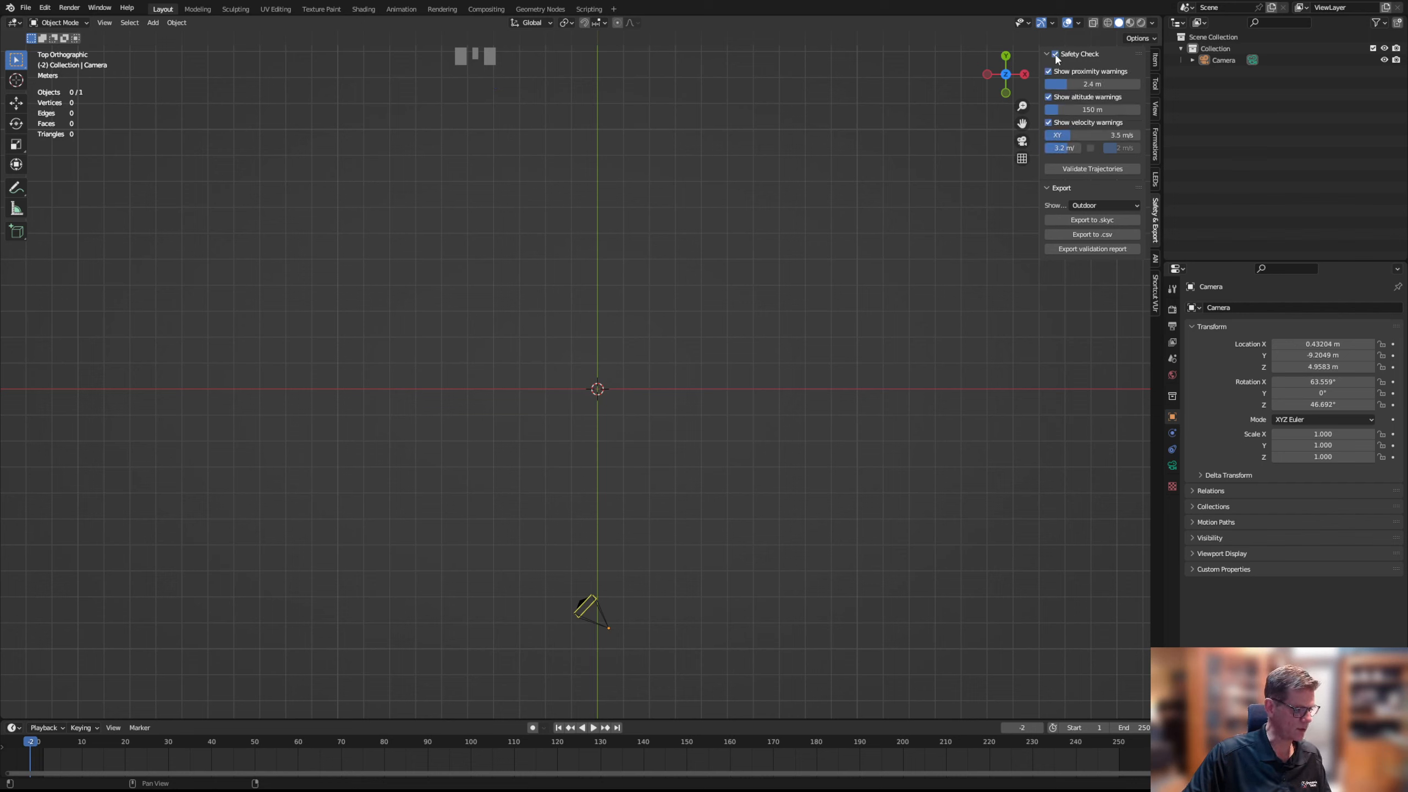
pyautogui.click(44, 7)
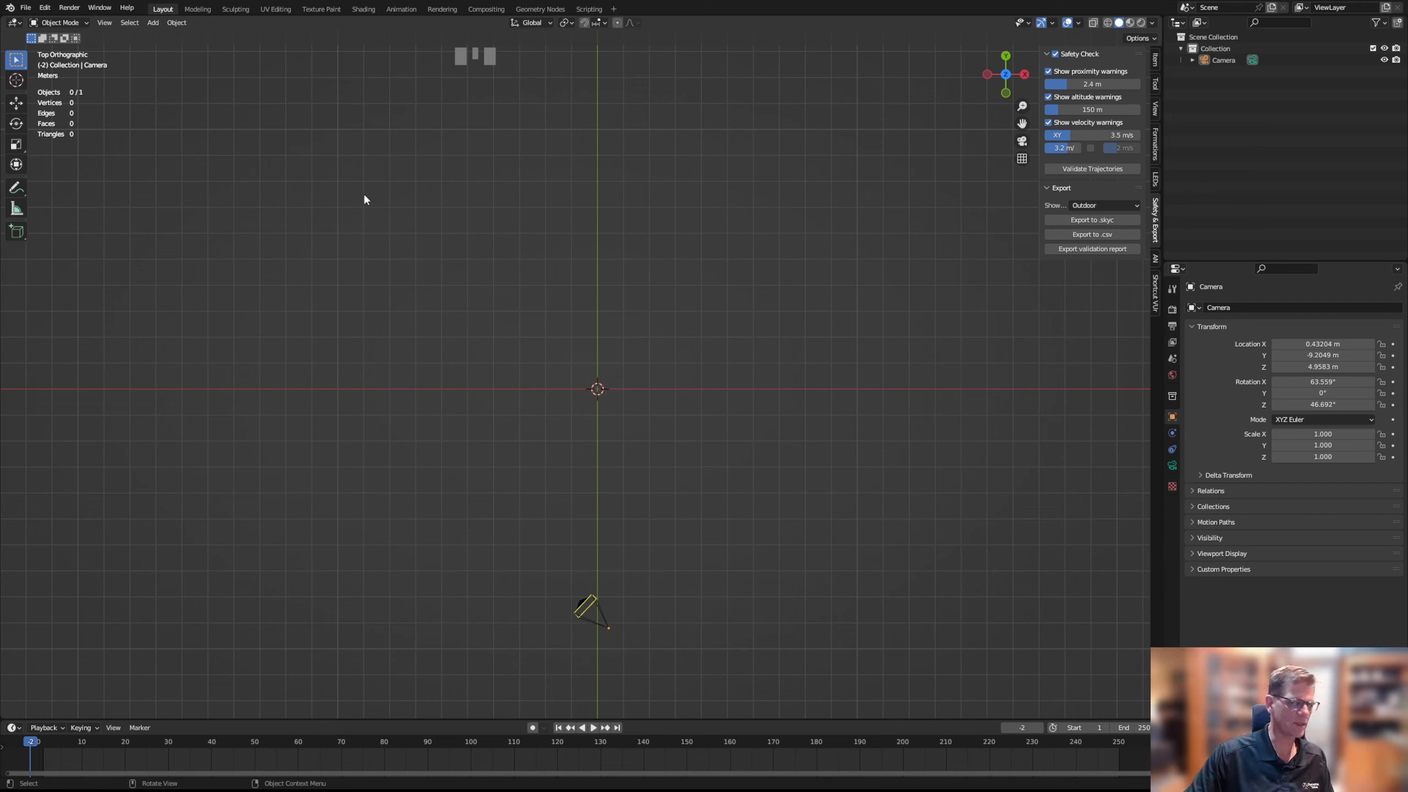
pyautogui.click(713, 254)
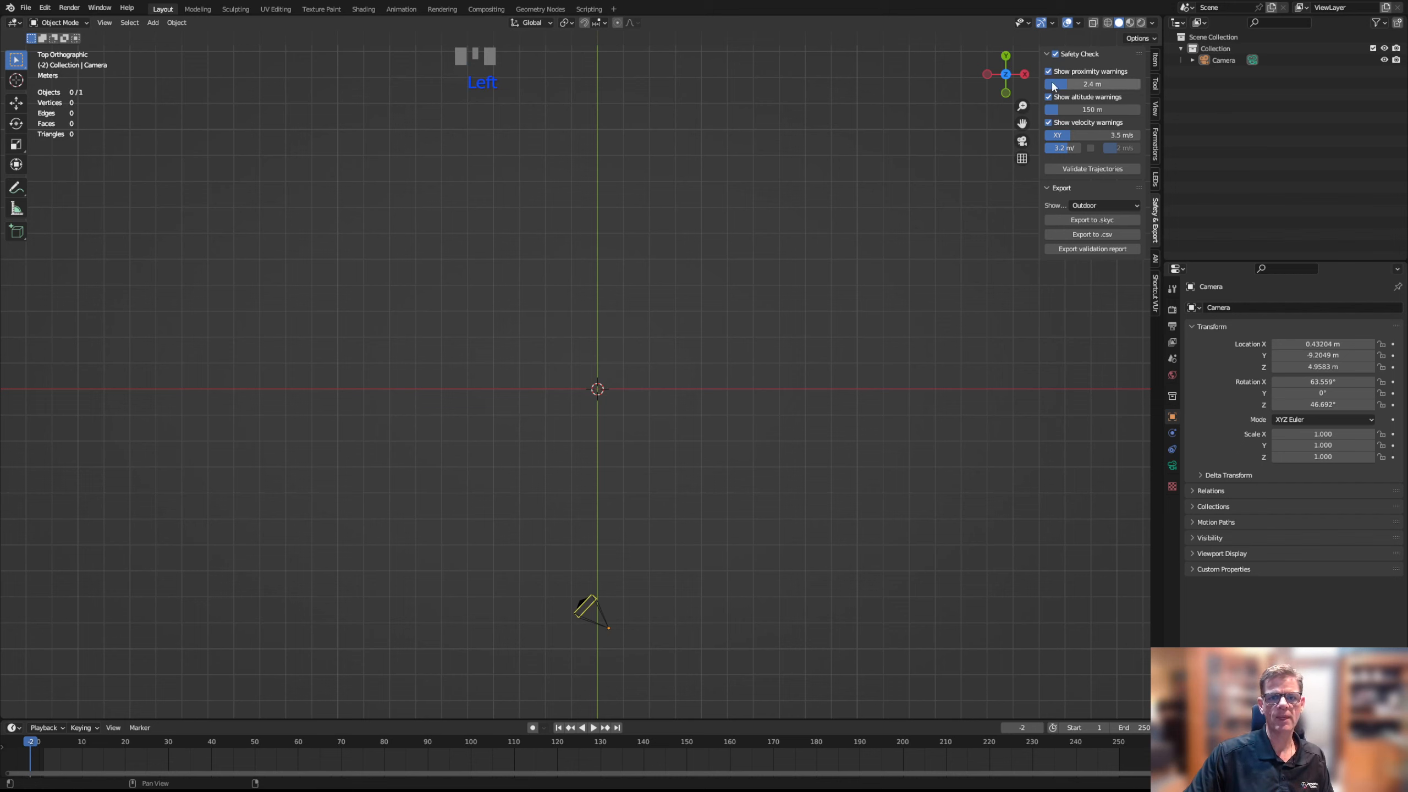
# Switch the viewport to Rendered shading and darken the world background color to black
pyautogui.doubleClick(1130, 23)
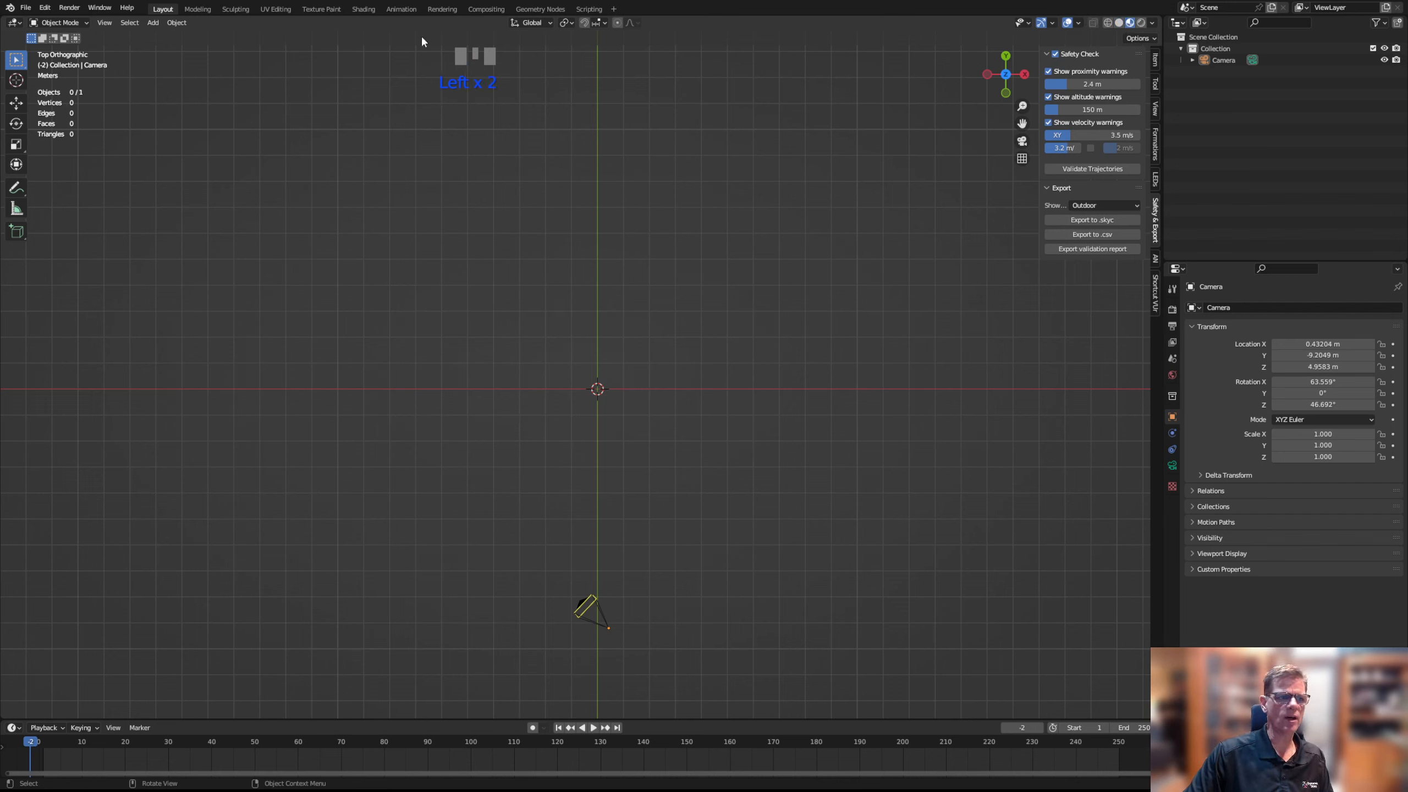
pyautogui.click(1141, 23)
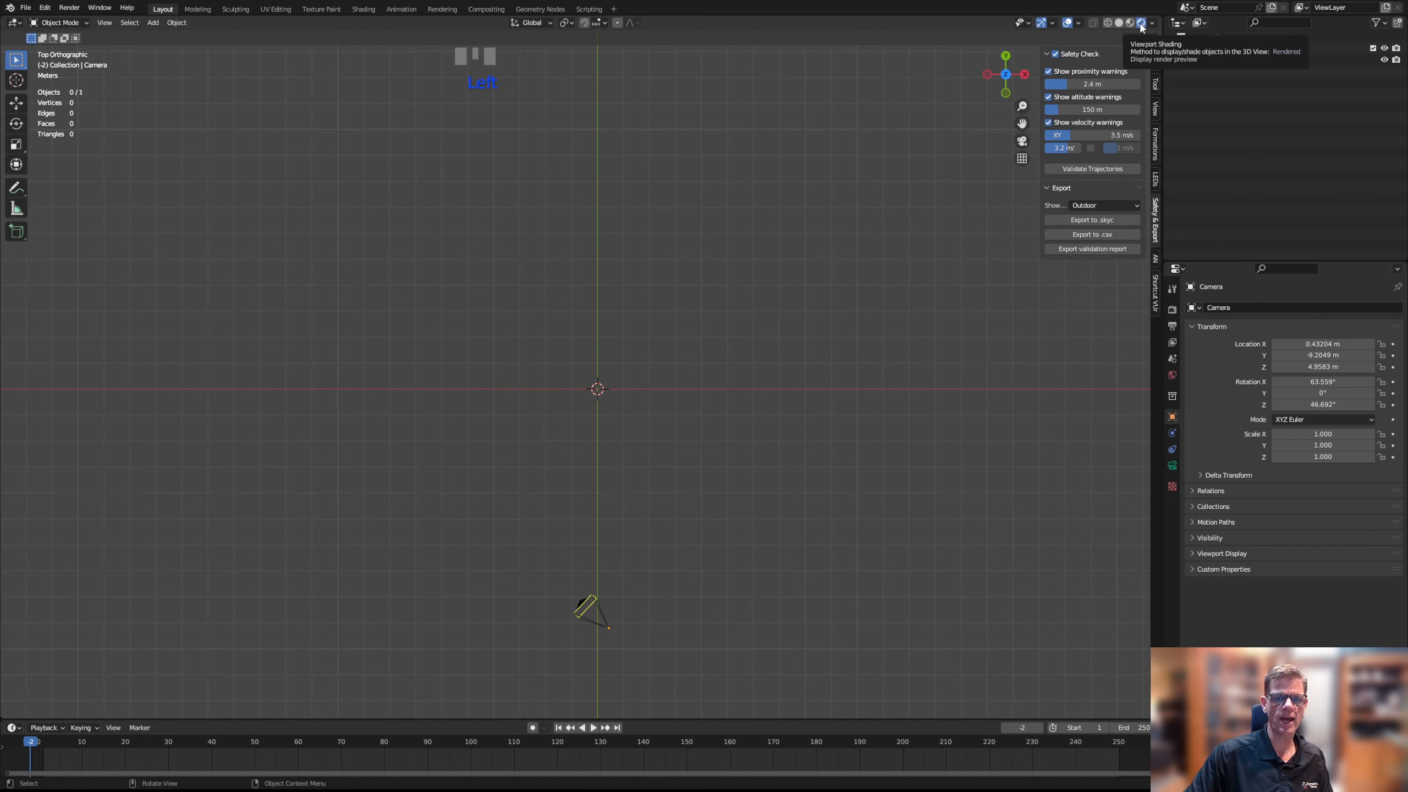
pyautogui.click(1173, 327)
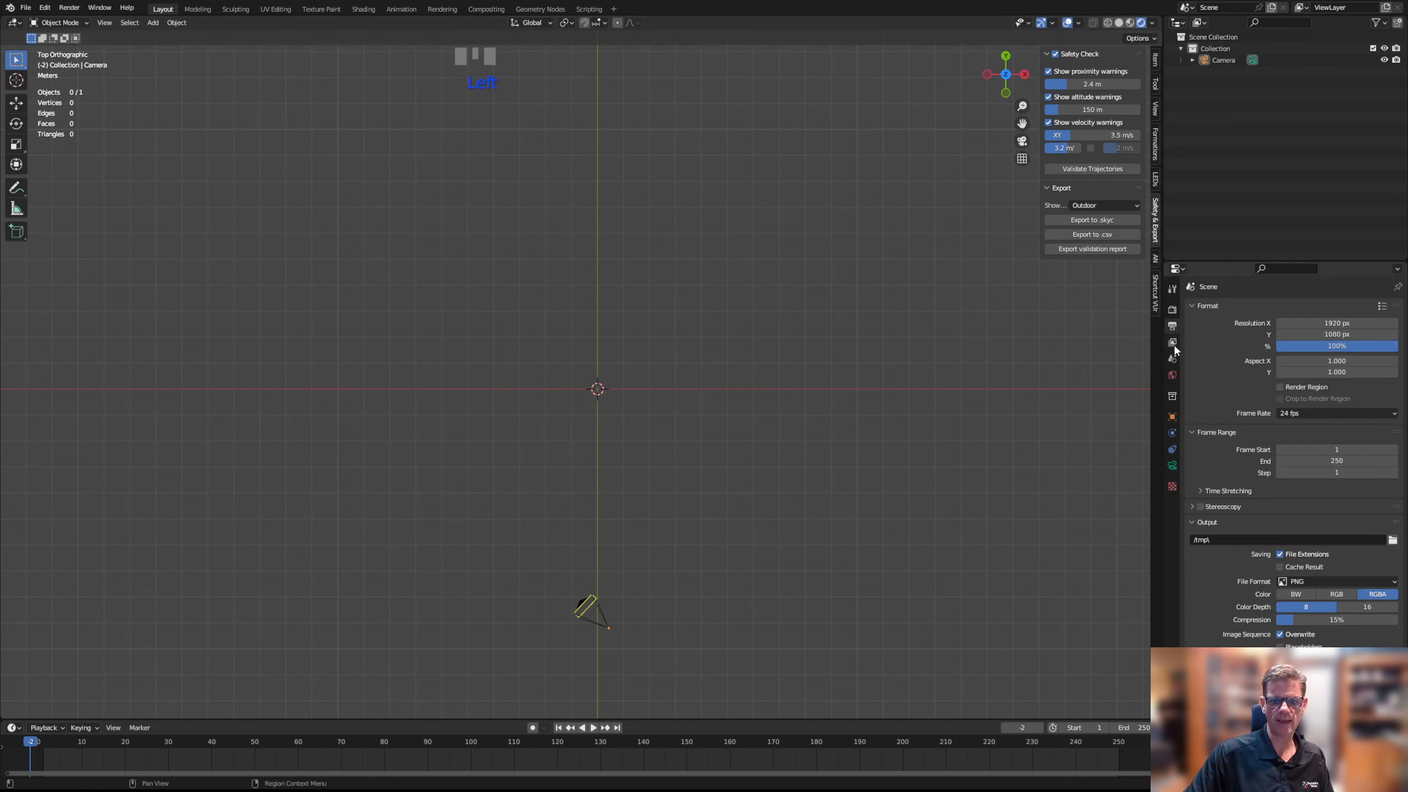
pyautogui.click(1174, 343)
pyautogui.click(1174, 359)
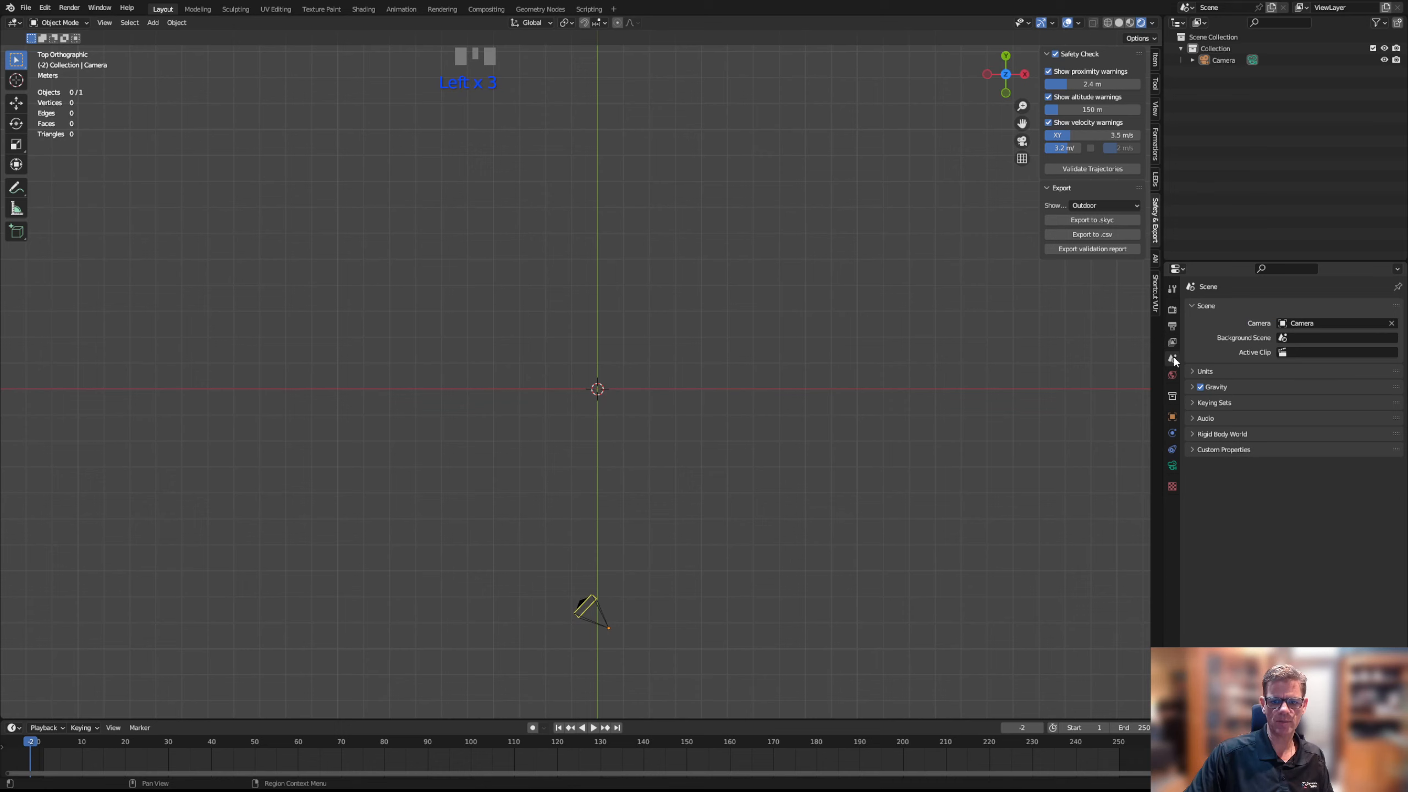
pyautogui.click(1173, 376)
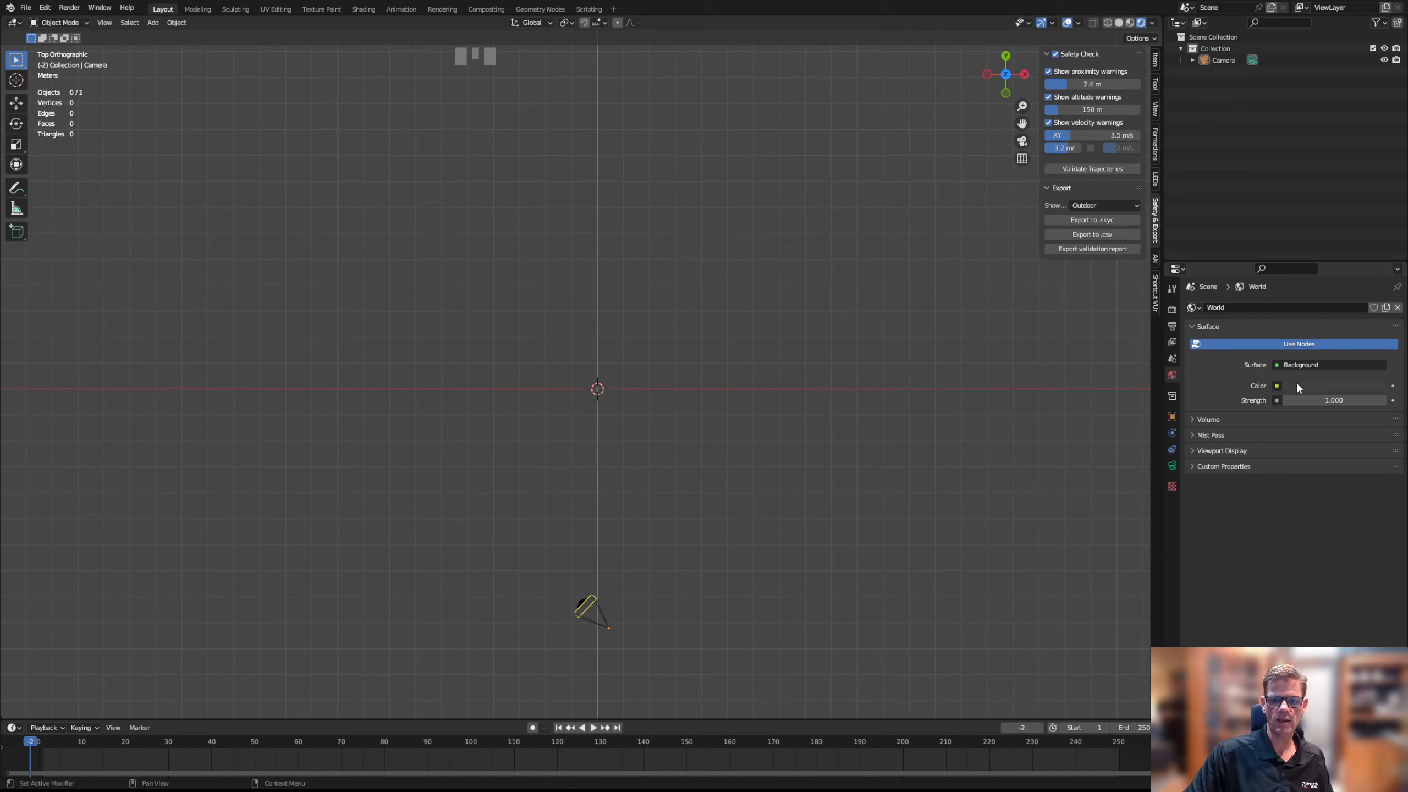
pyautogui.click(1312, 385)
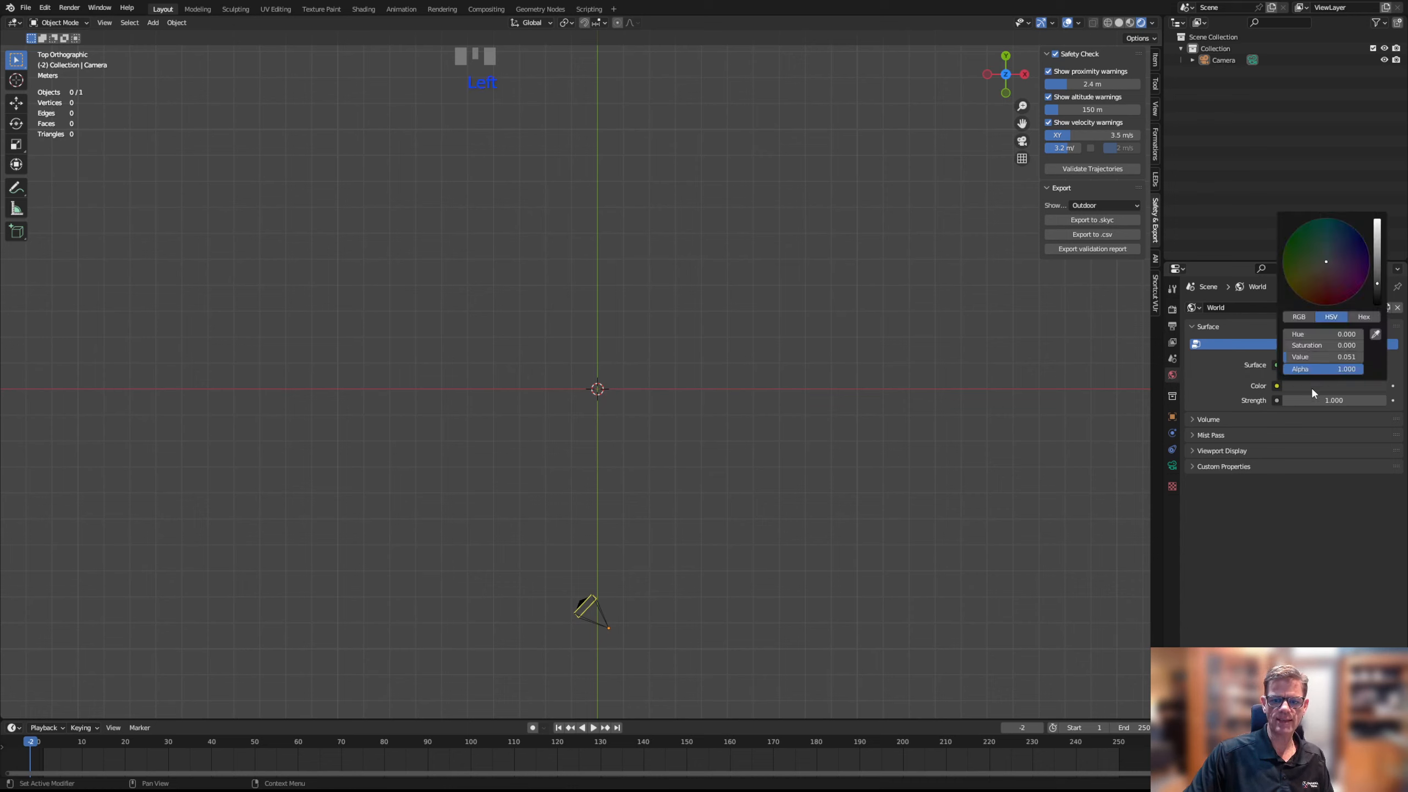
pyautogui.moveTo(1379, 289); pyautogui.dragTo(1378, 303)
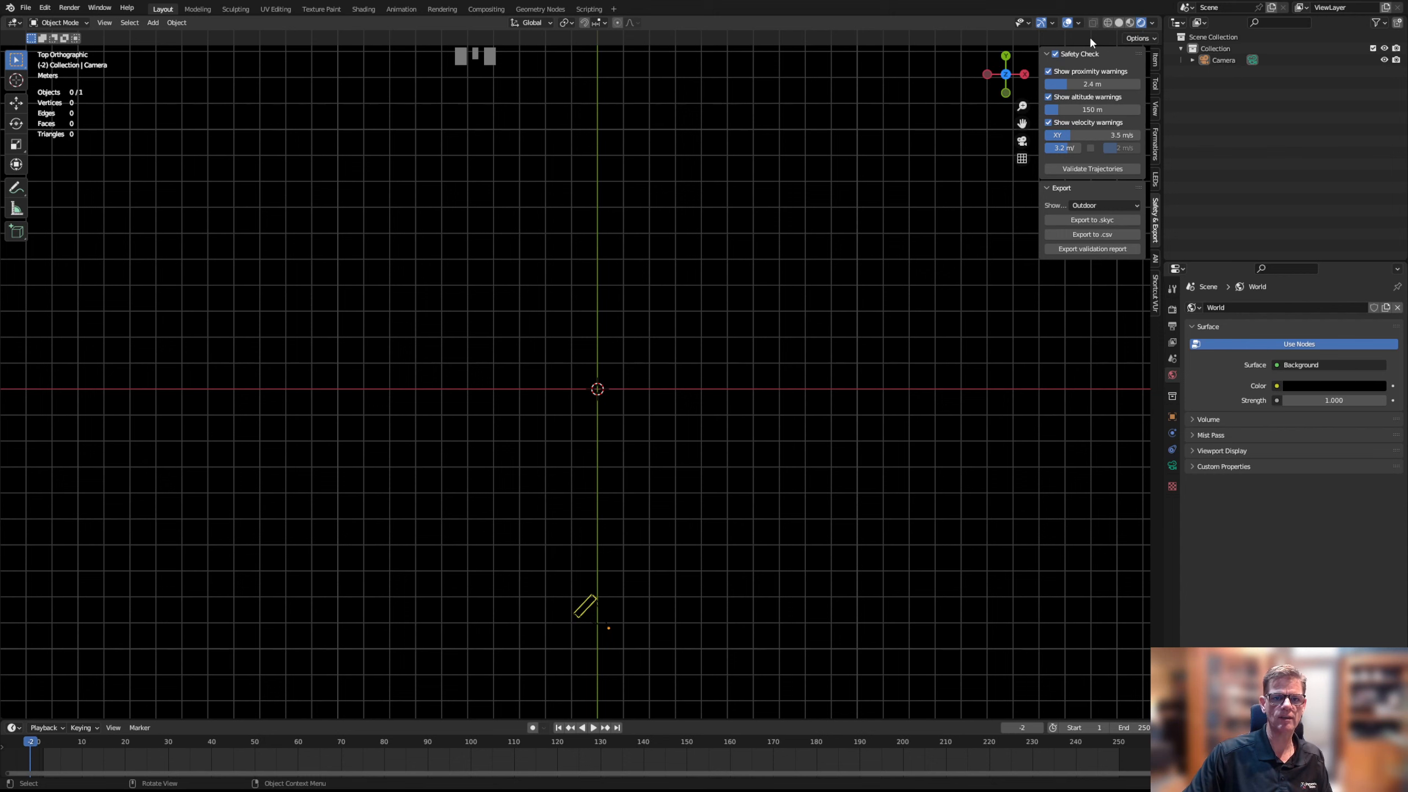
# Try hiding the grid, floor, X and Y axes and 3D cursor in the viewport overlays, and restore them
pyautogui.click(1079, 23)
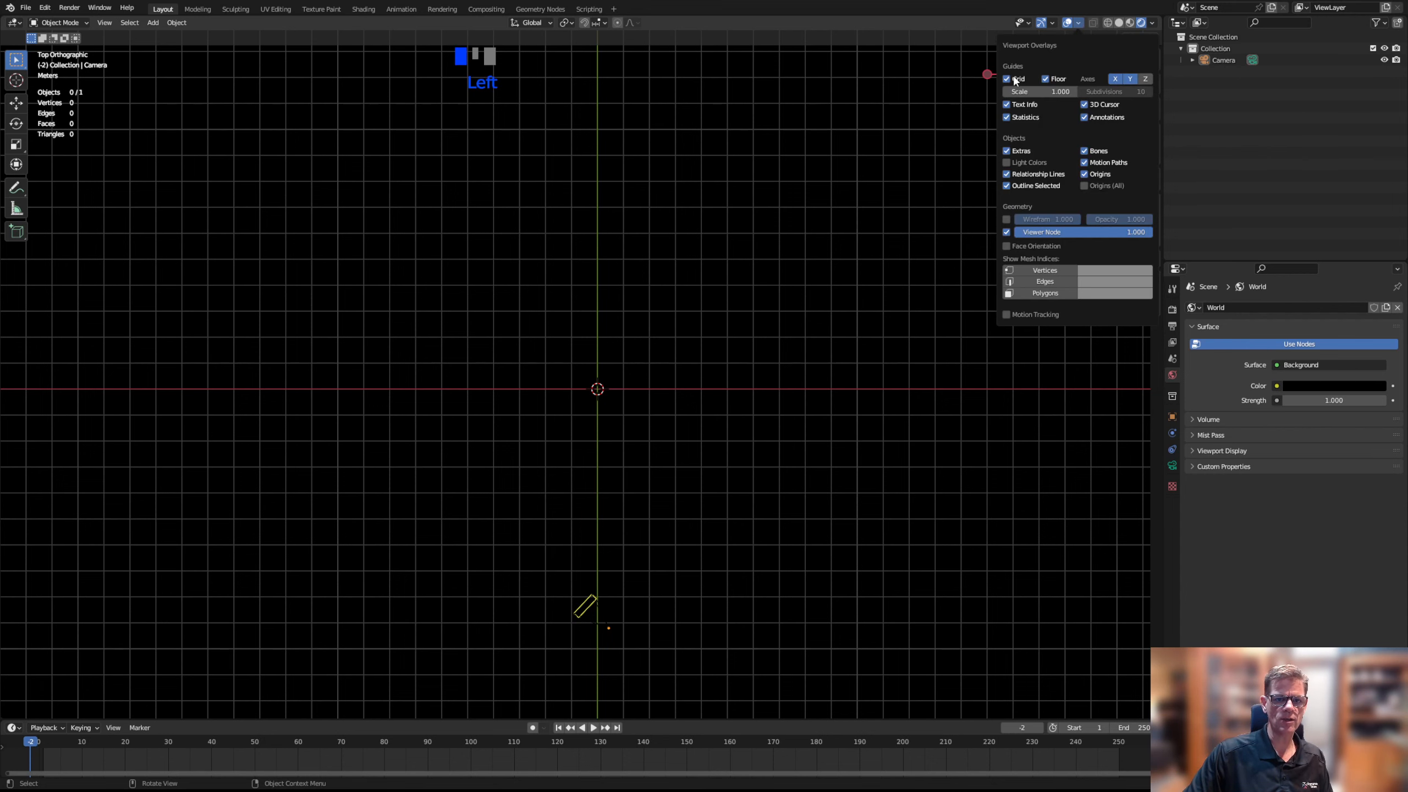
pyautogui.click(1006, 79)
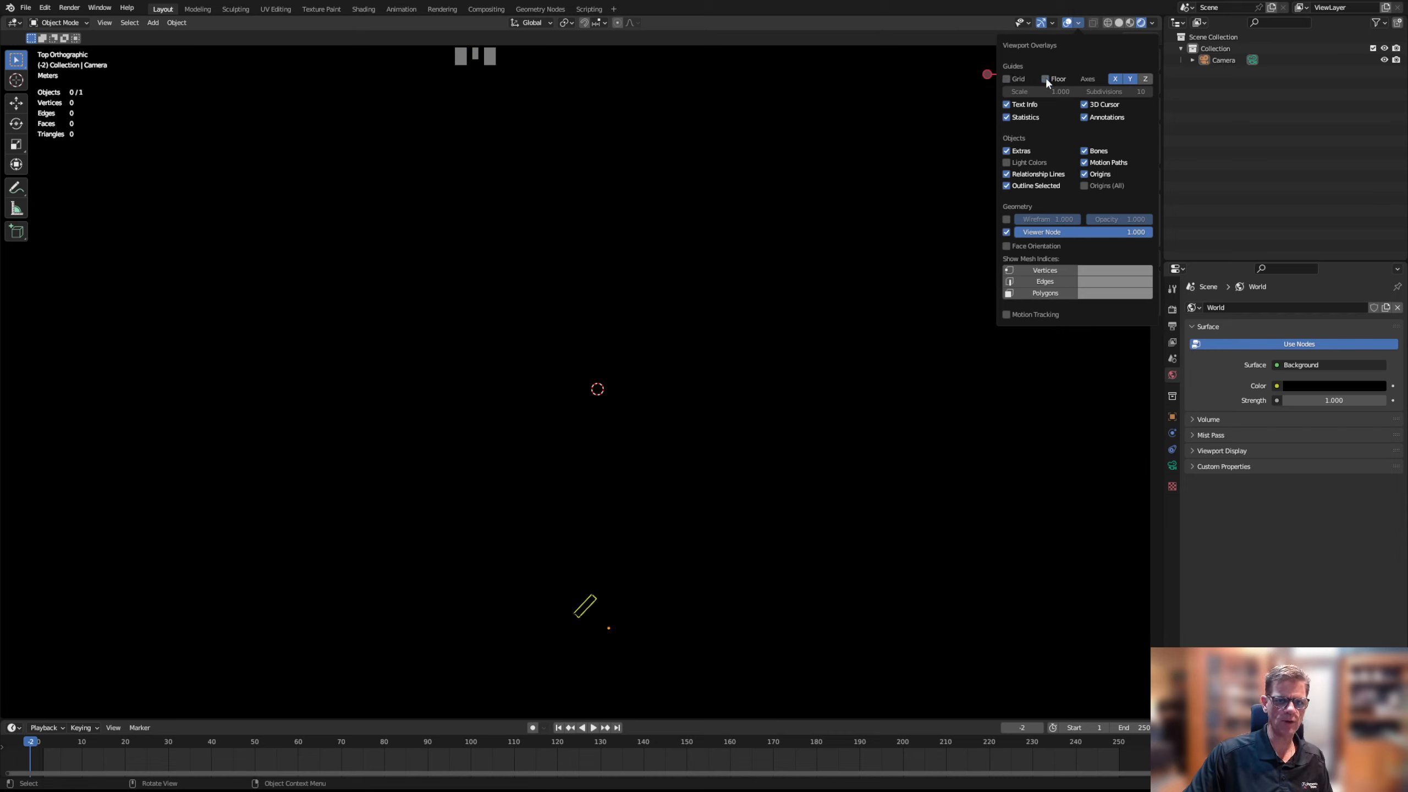
pyautogui.click(1045, 78)
pyautogui.click(1129, 79)
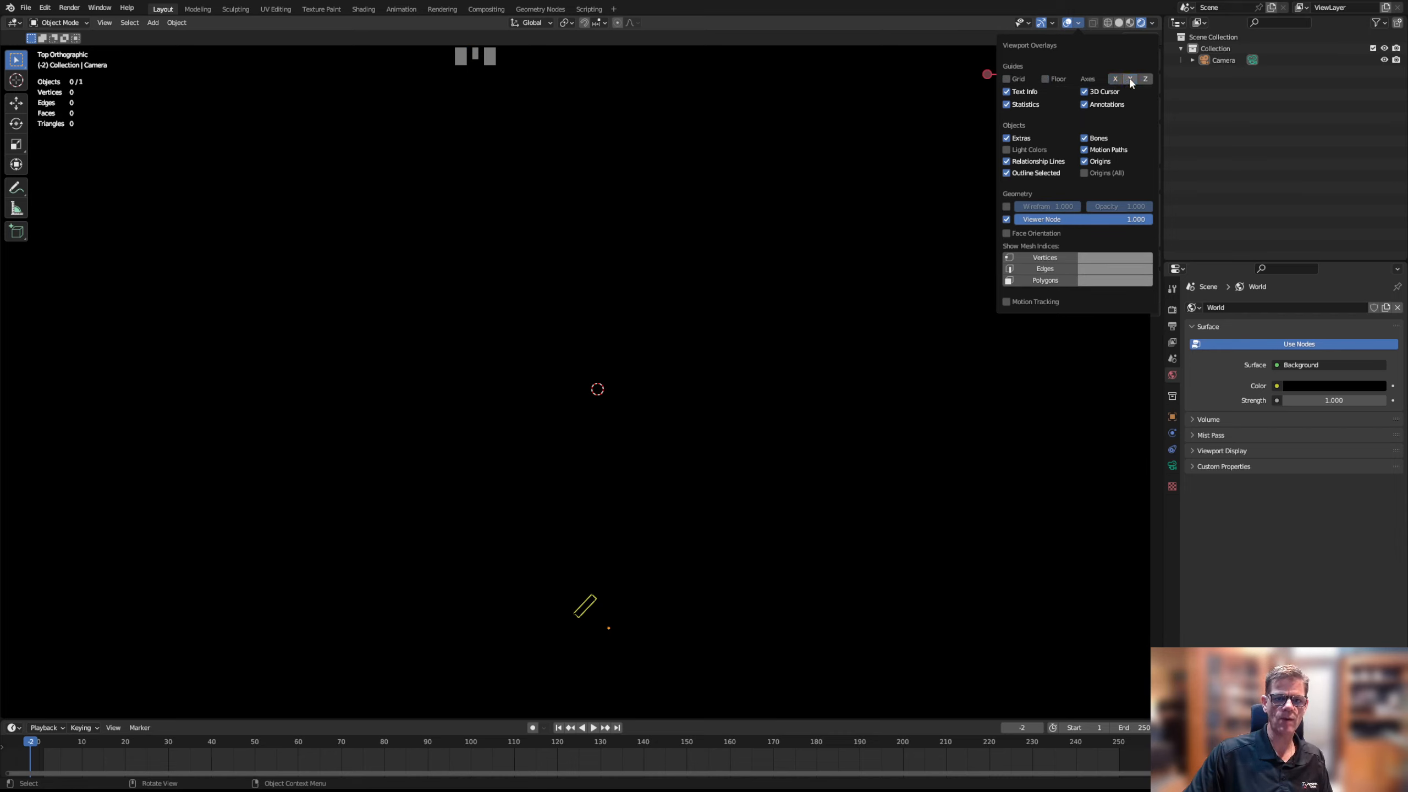
pyautogui.click(1084, 92)
pyautogui.click(1086, 93)
pyautogui.click(1117, 79)
pyautogui.click(1131, 79)
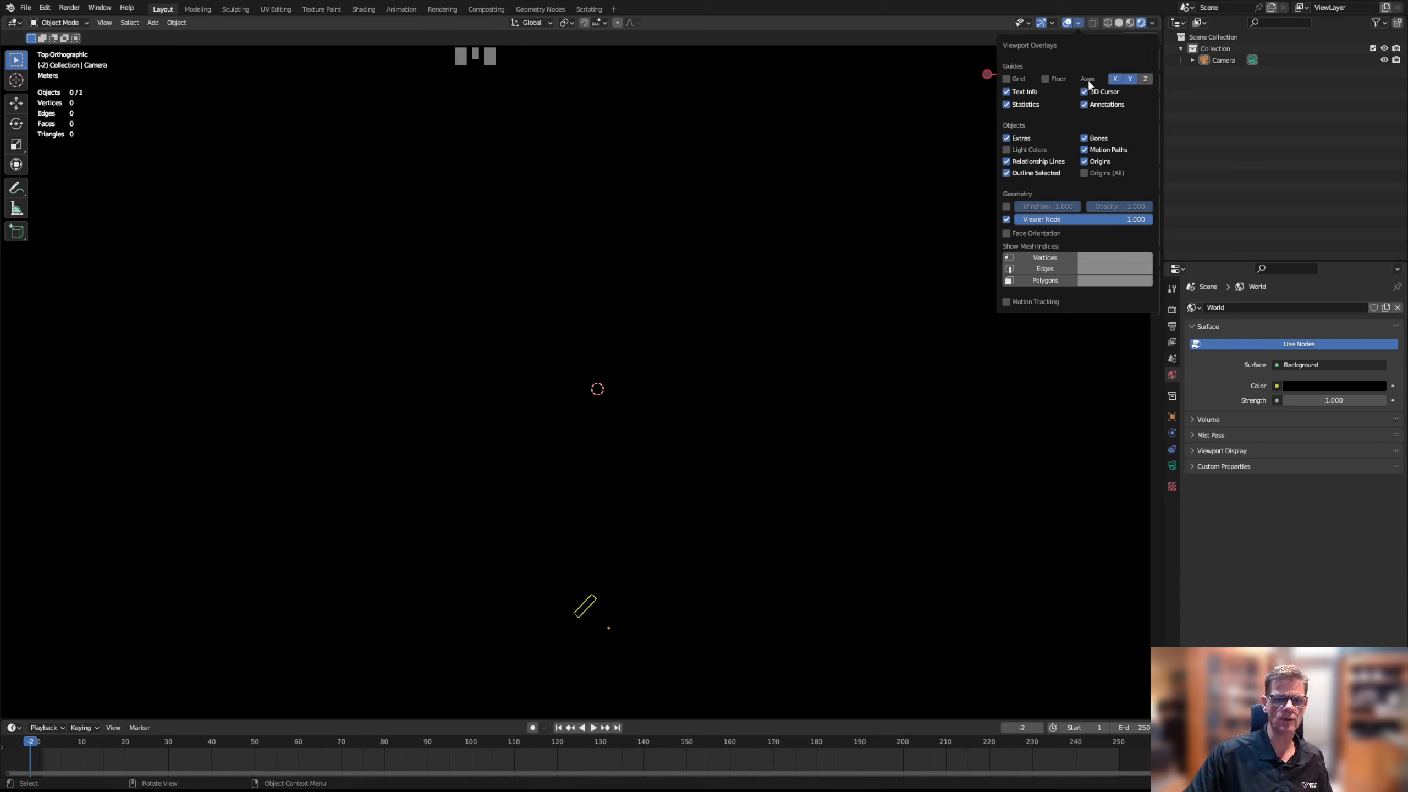
pyautogui.click(1009, 78)
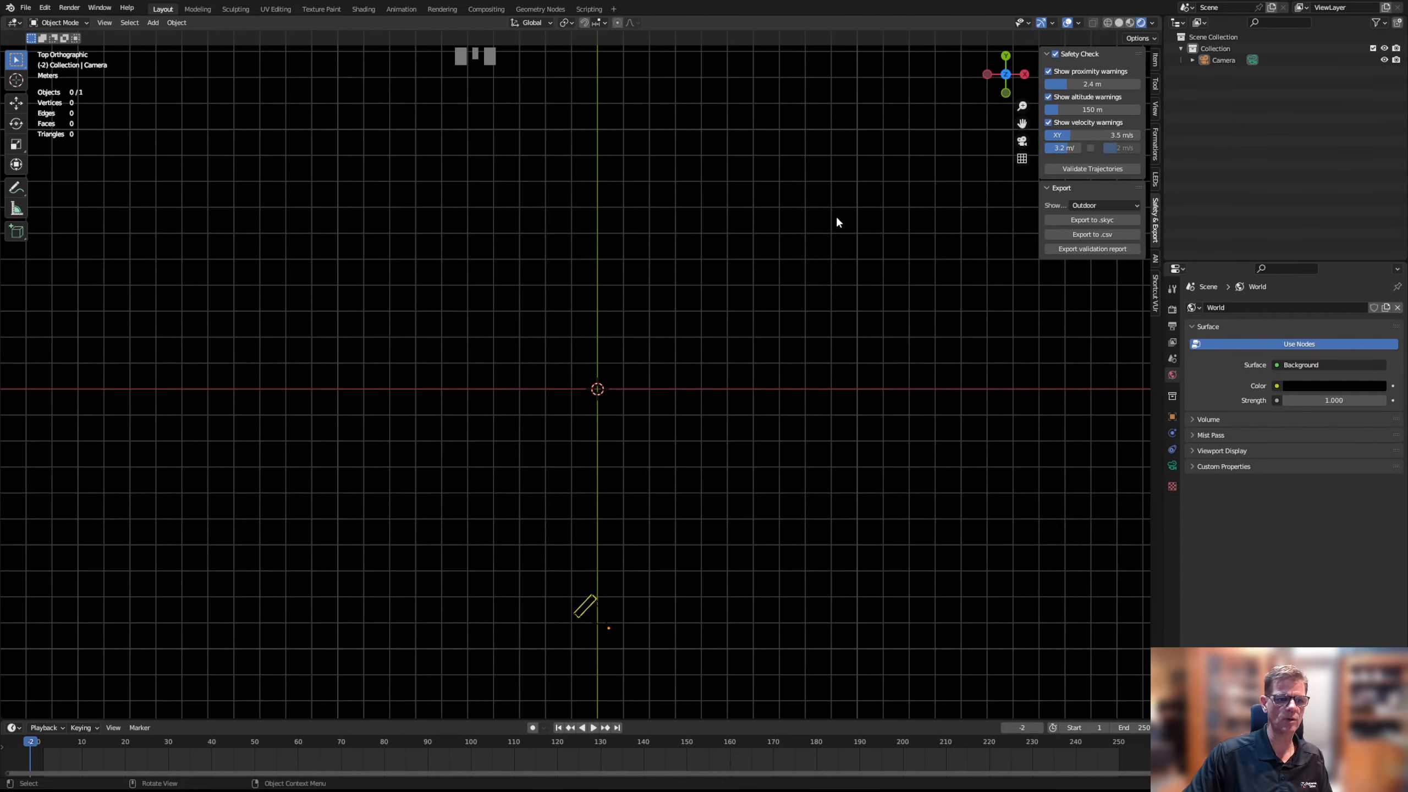
# Switch the viewport to Material Preview shading in an angled perspective view and select the camera
pyautogui.moveTo(781, 512); pyautogui.dragTo(796, 406, button='middle')
pyautogui.click(1119, 22)
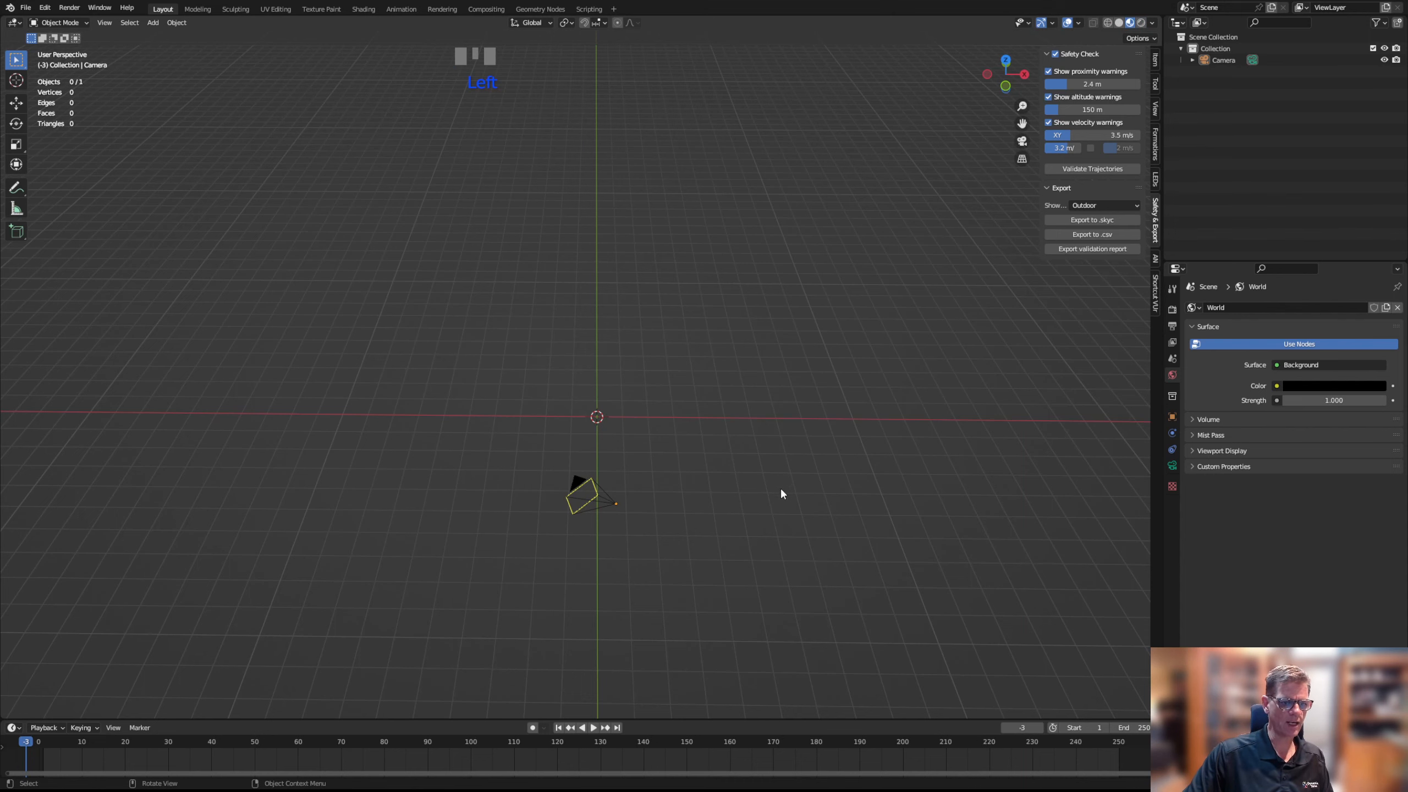
pyautogui.moveTo(767, 504); pyautogui.dragTo(761, 512, button='middle')
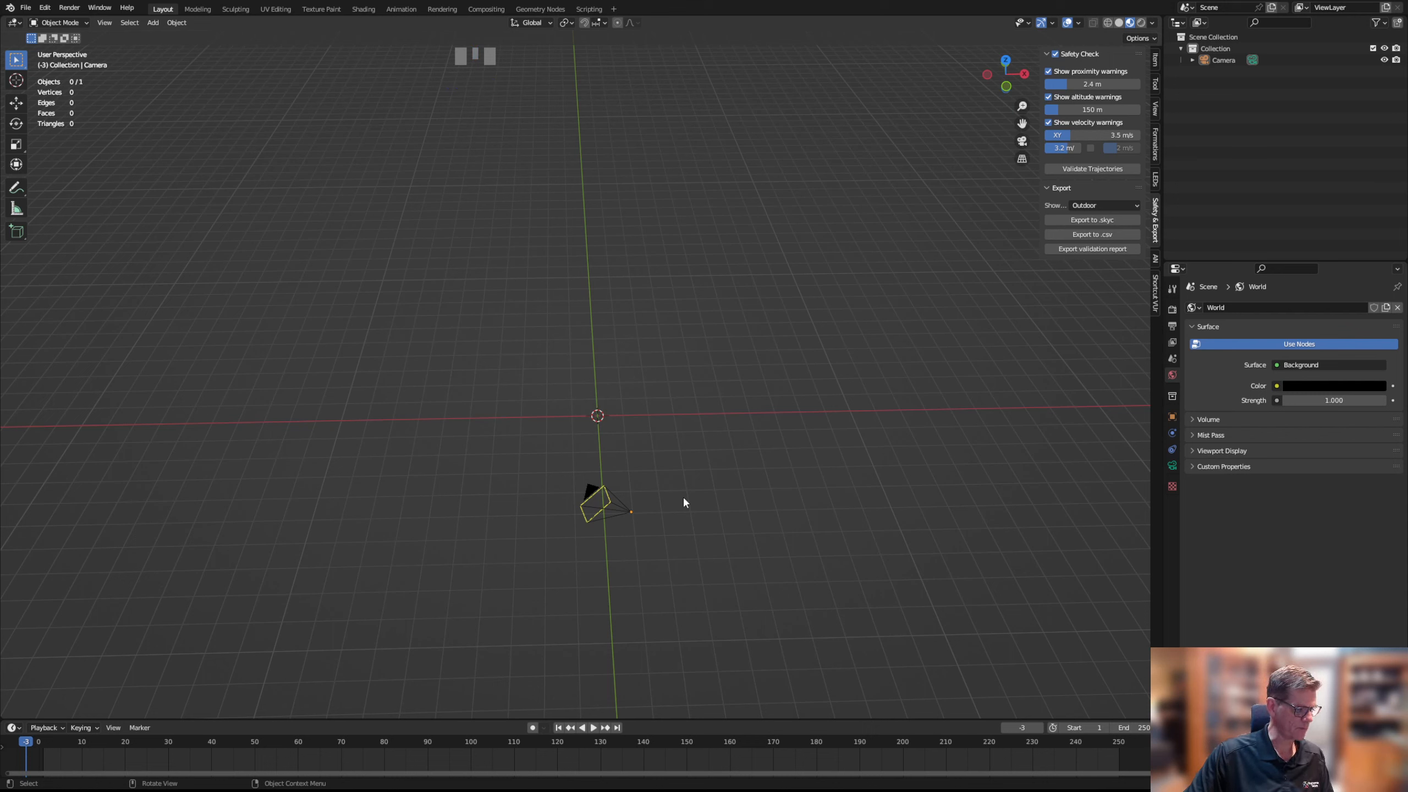
pyautogui.click(607, 502)
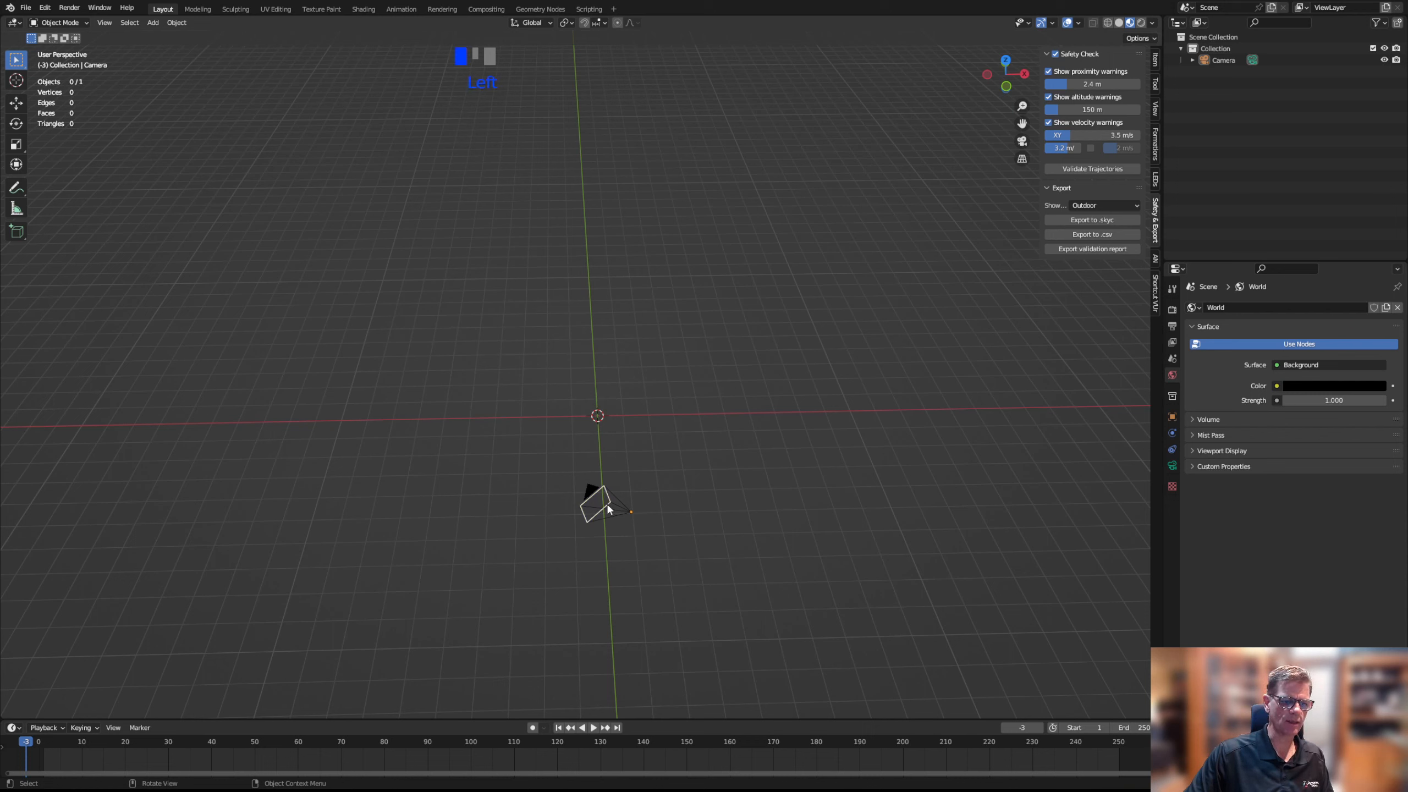
# Move the camera back along the global Y axis, away from the scene origin in the negative direction
pyautogui.press('g')
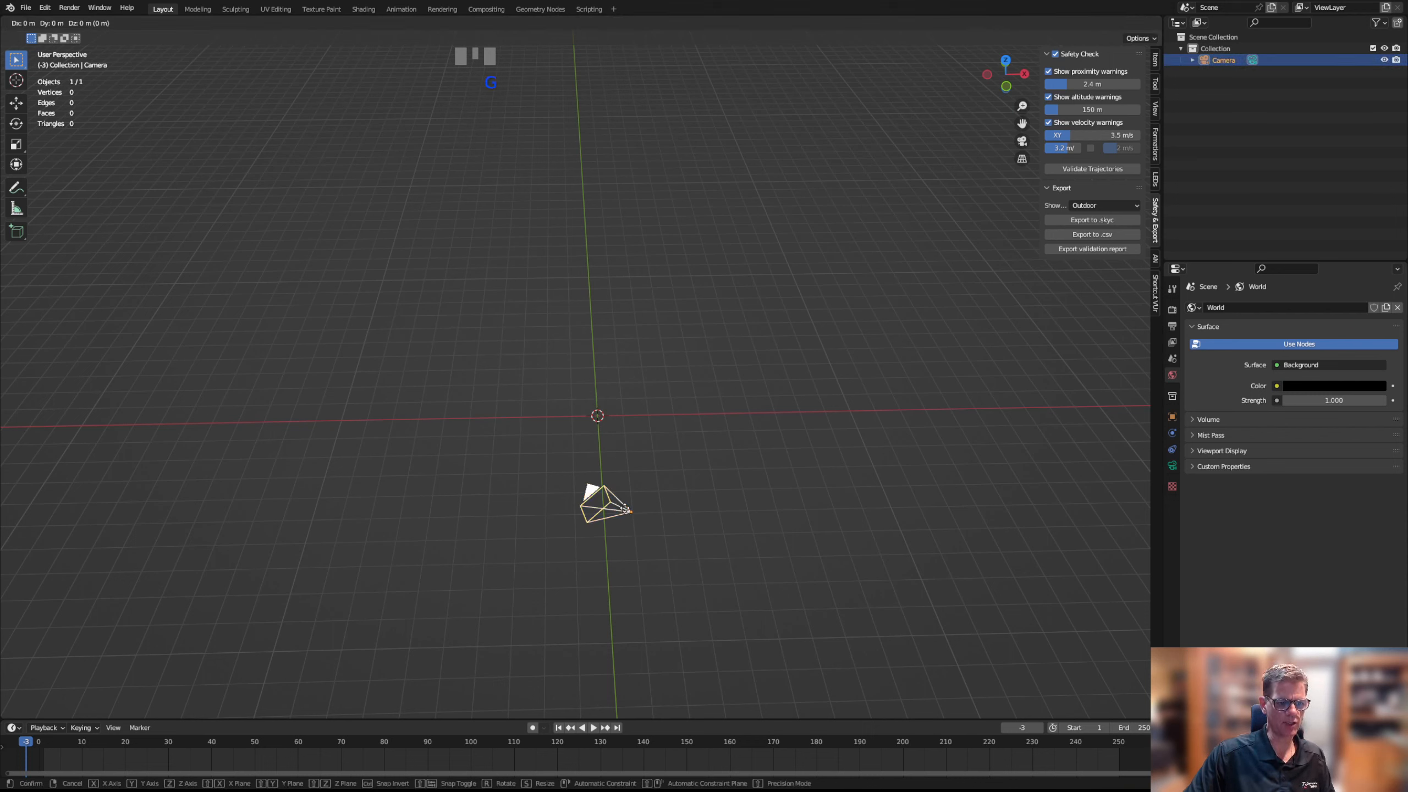
pyautogui.press('y')
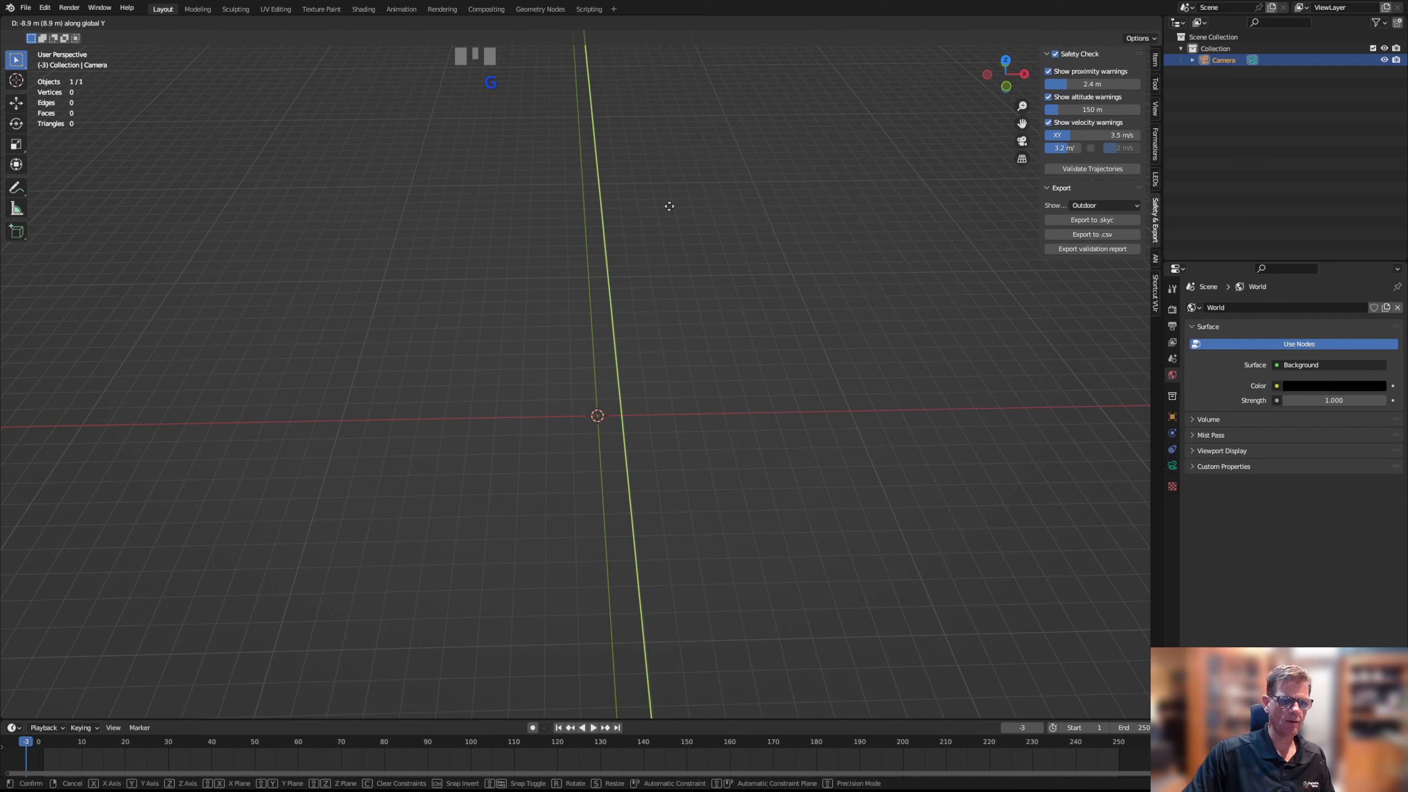
pyautogui.click(687, 281)
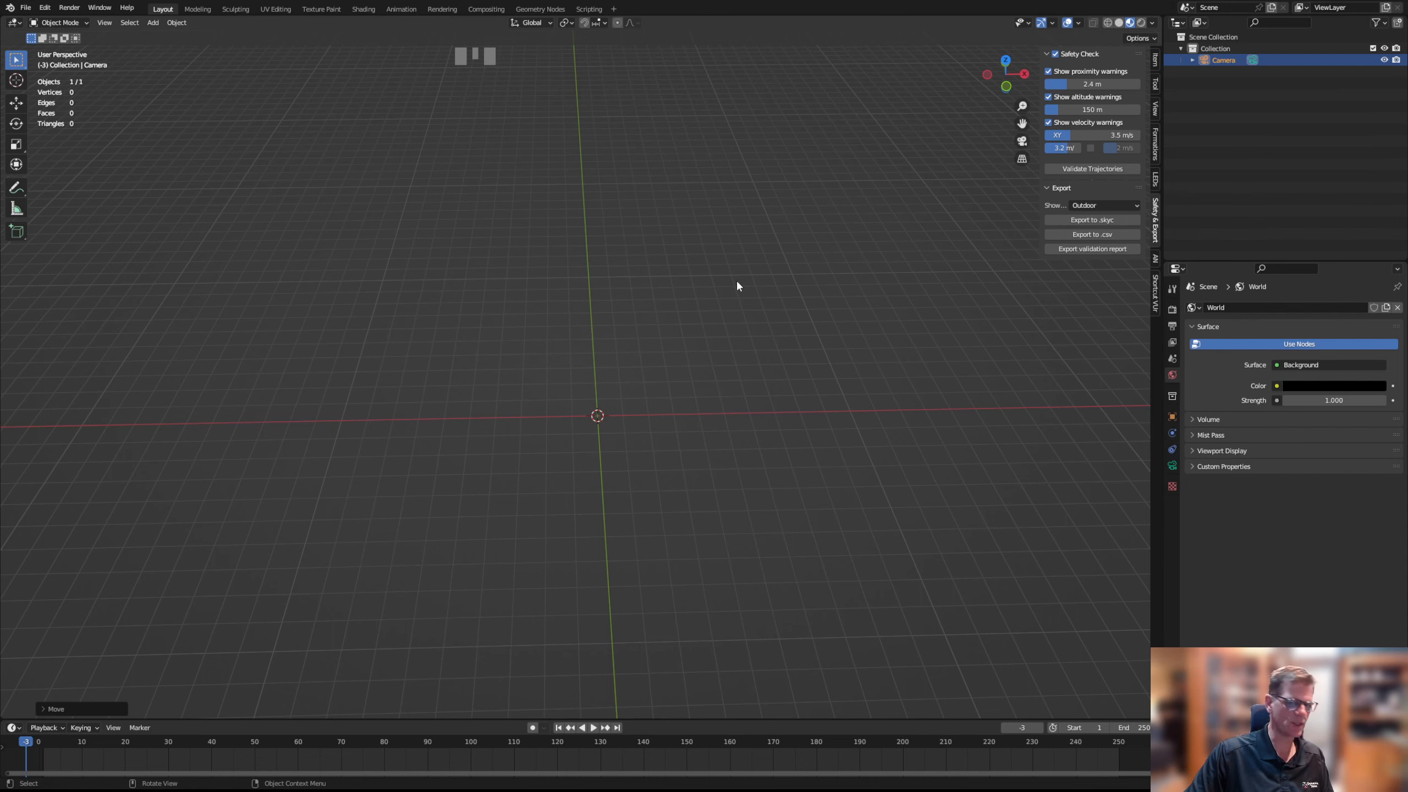
pyautogui.moveTo(723, 308); pyautogui.dragTo(742, 460, button='middle')
pyautogui.scroll(1, 636, 484)
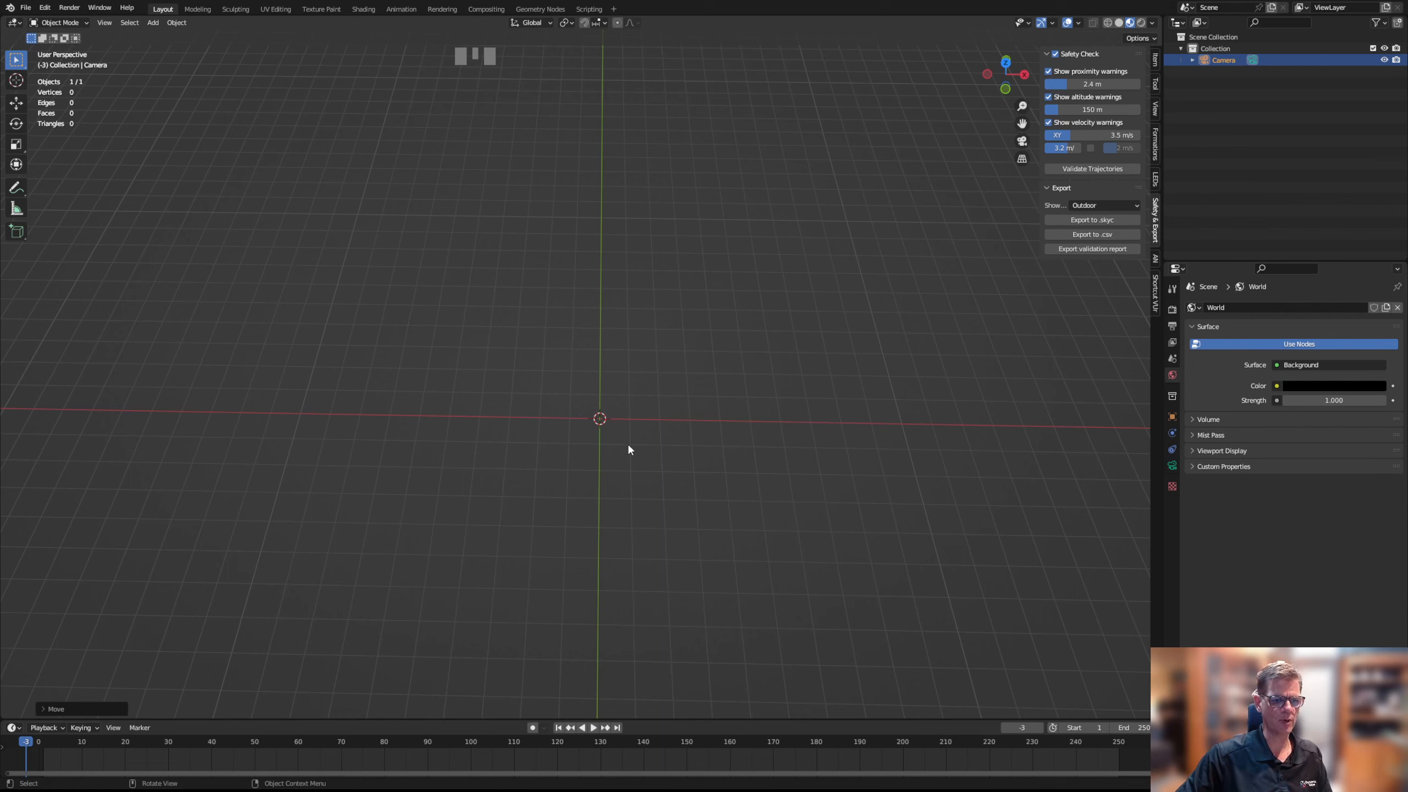
pyautogui.hotkey('shift', 'a')
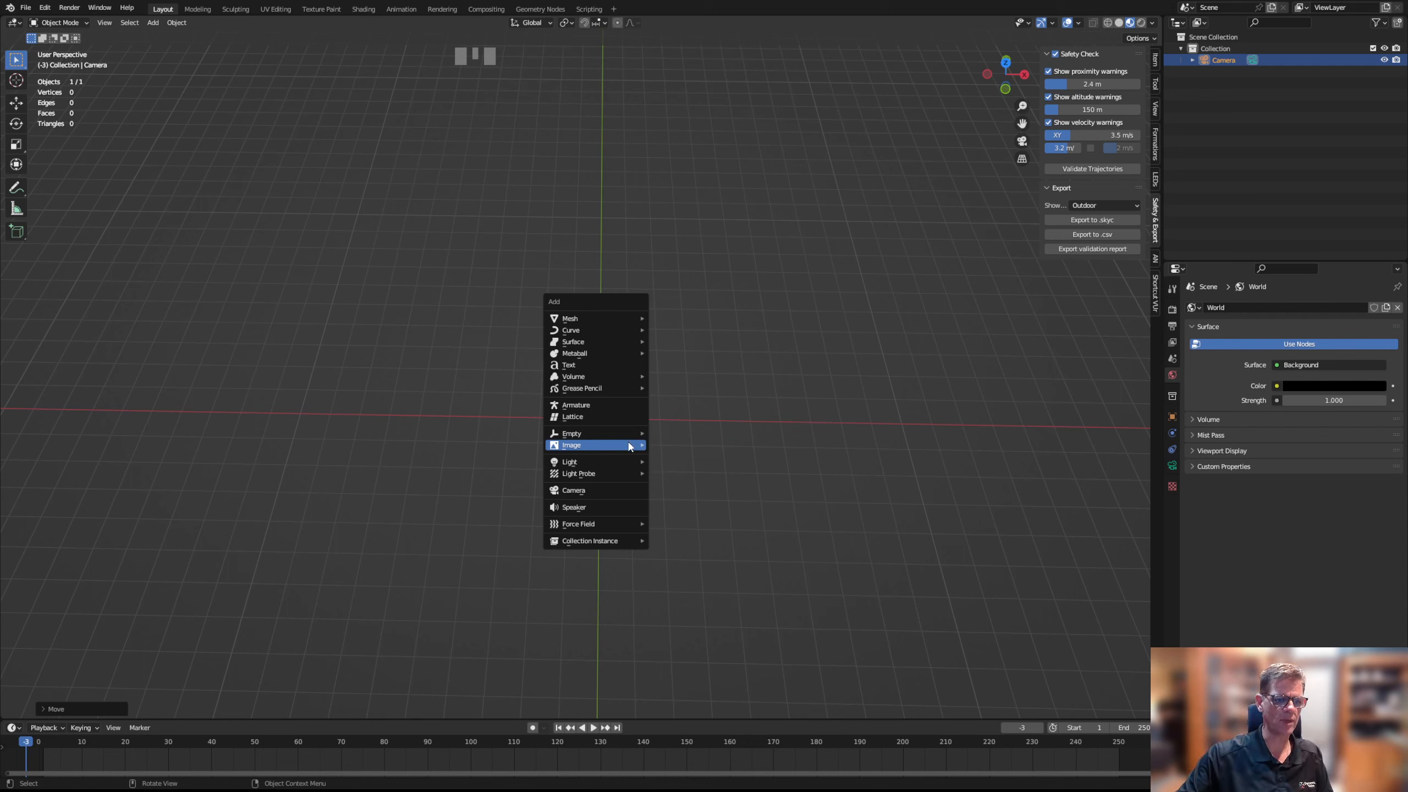
pyautogui.press('m')
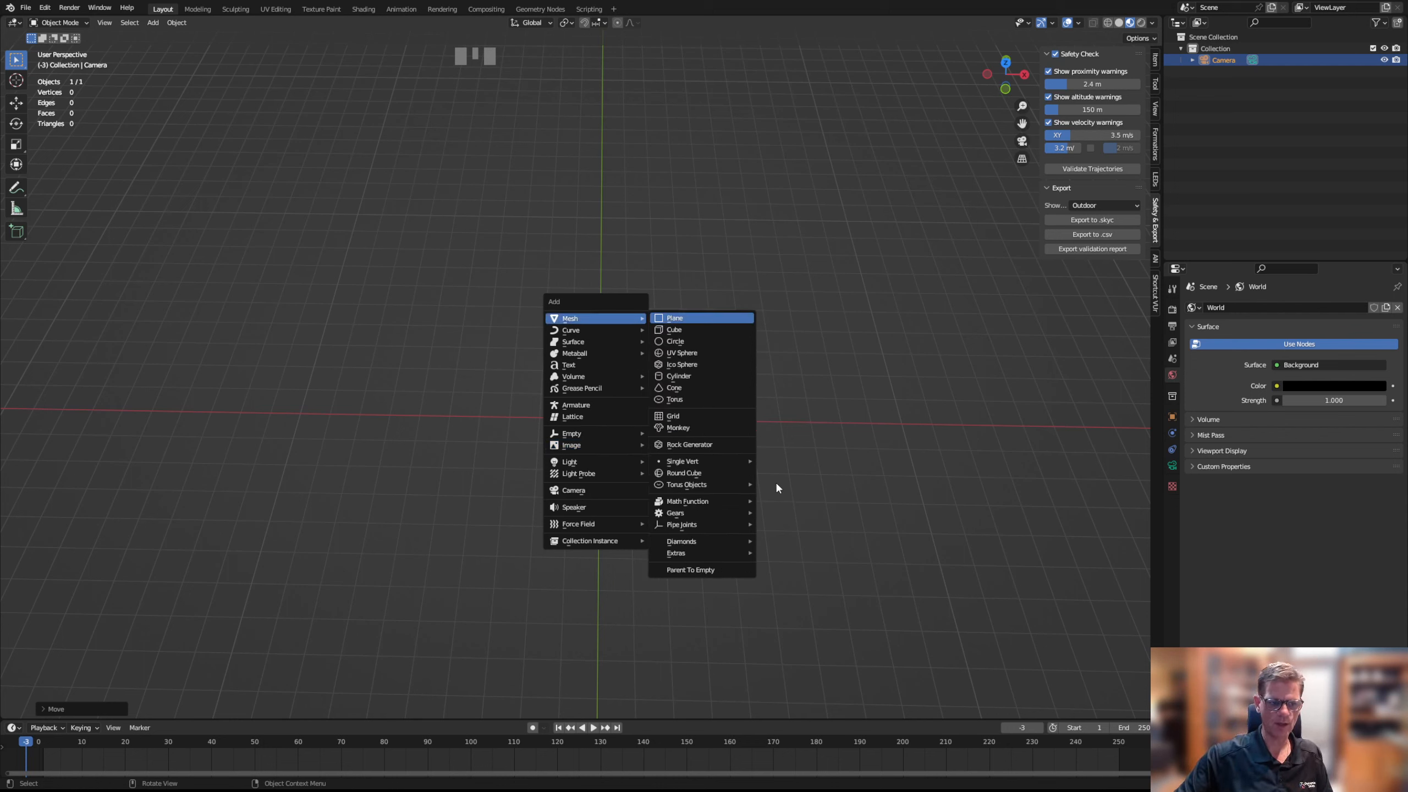
pyautogui.press('Escape')
pyautogui.press('Escape')
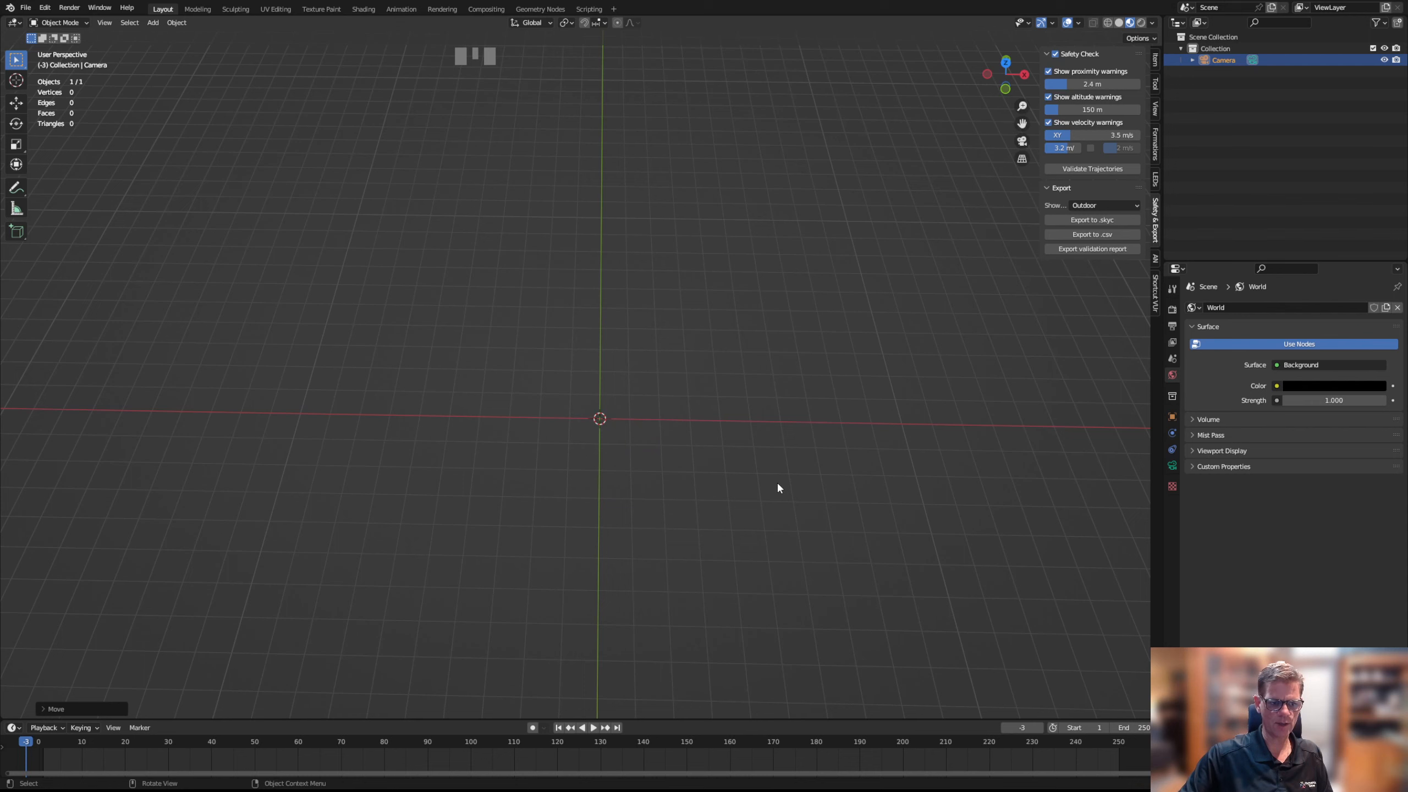
# Add the aerial photo Map.jpg as a reference image at the scene origin in top orthographic view
pyautogui.press('KP_1')
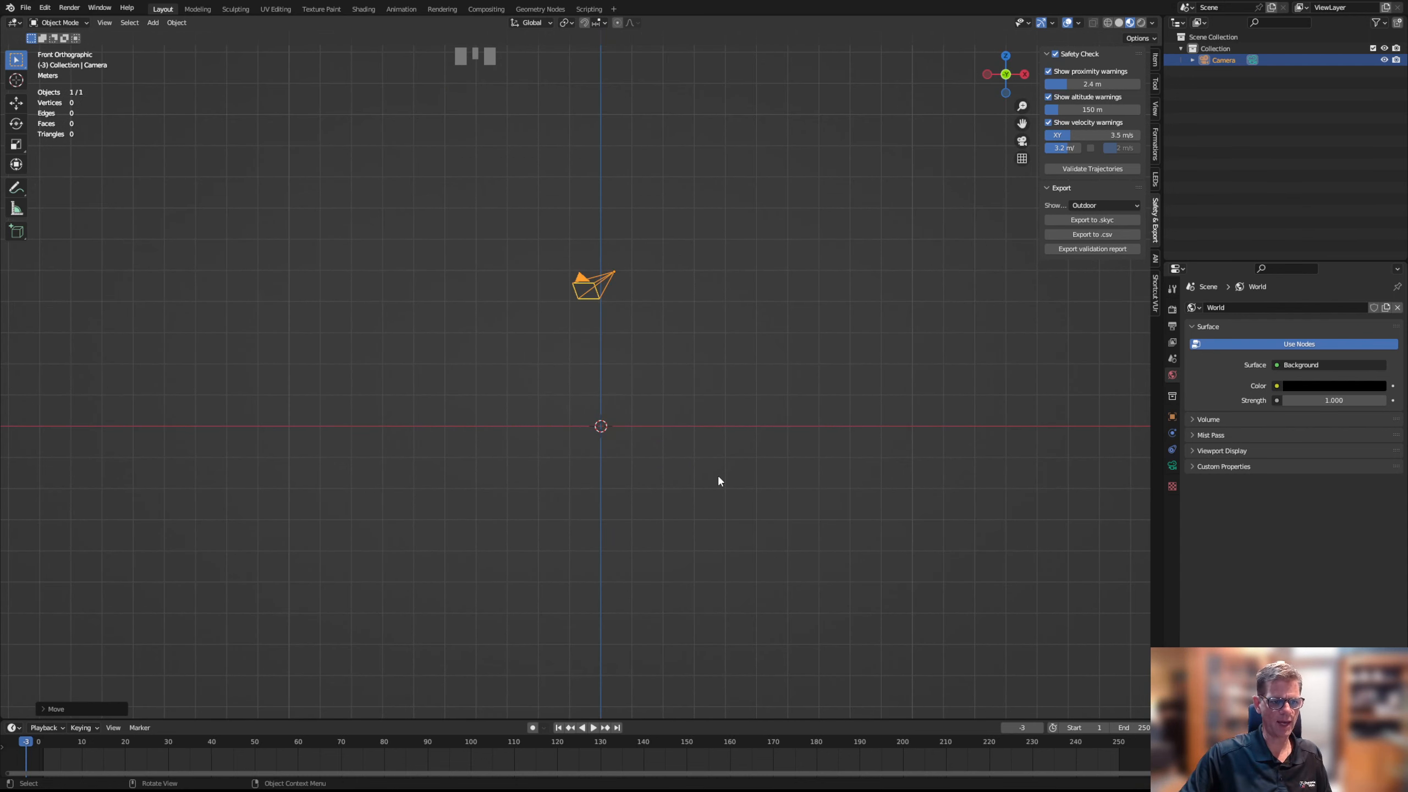
pyautogui.press('KP_7')
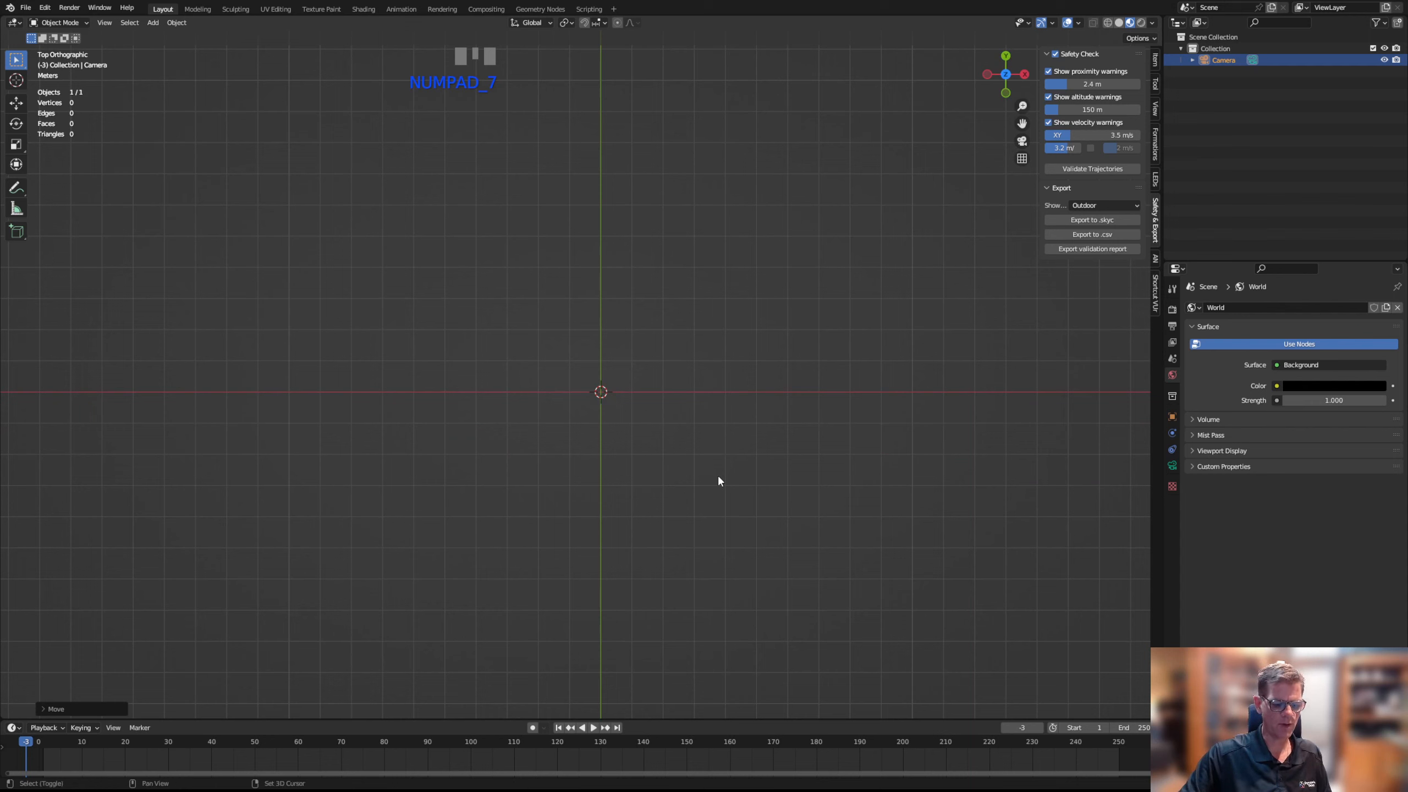
pyautogui.hotkey('shift', 'a')
pyautogui.moveTo(718, 476)
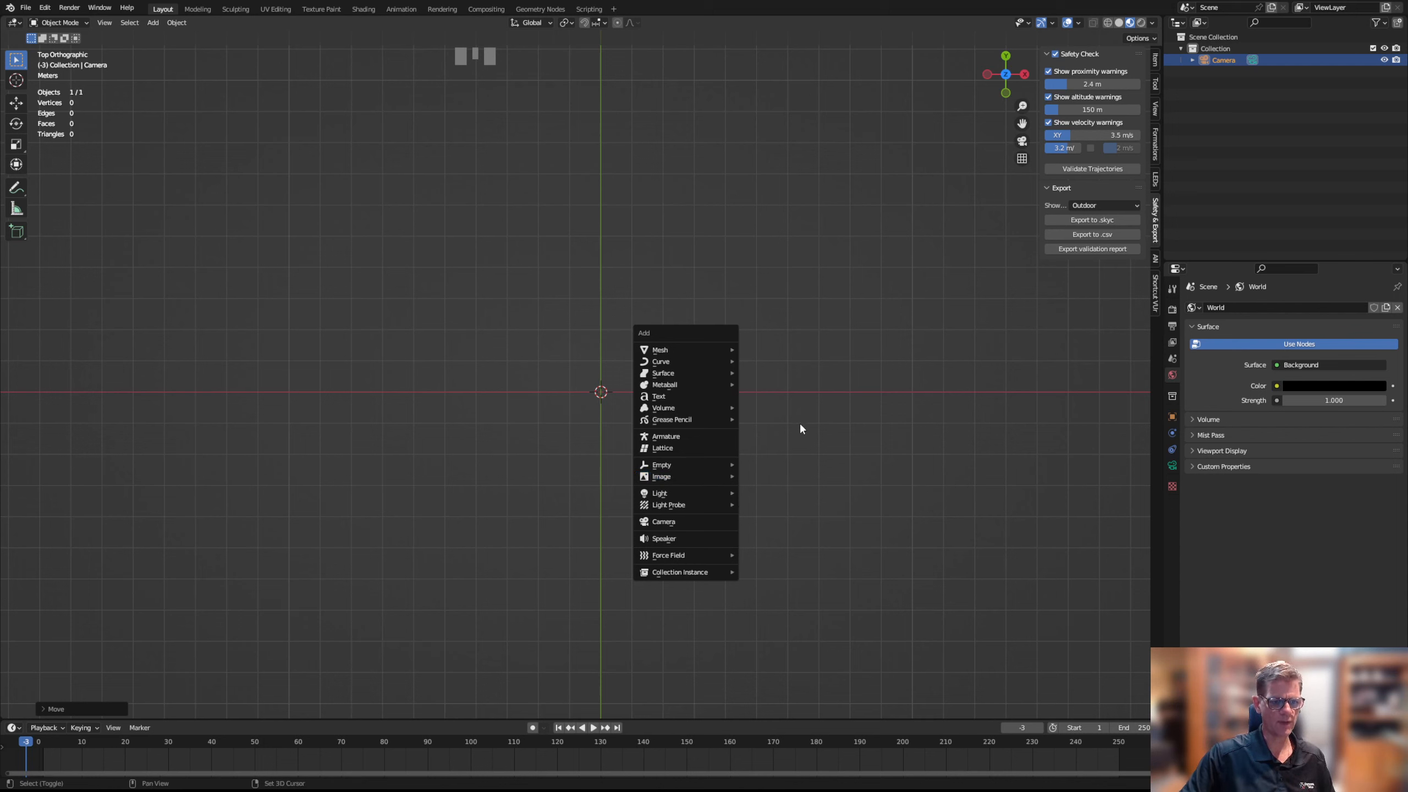
pyautogui.press('Escape')
pyautogui.hotkey('shift', 'a')
pyautogui.moveTo(800, 428)
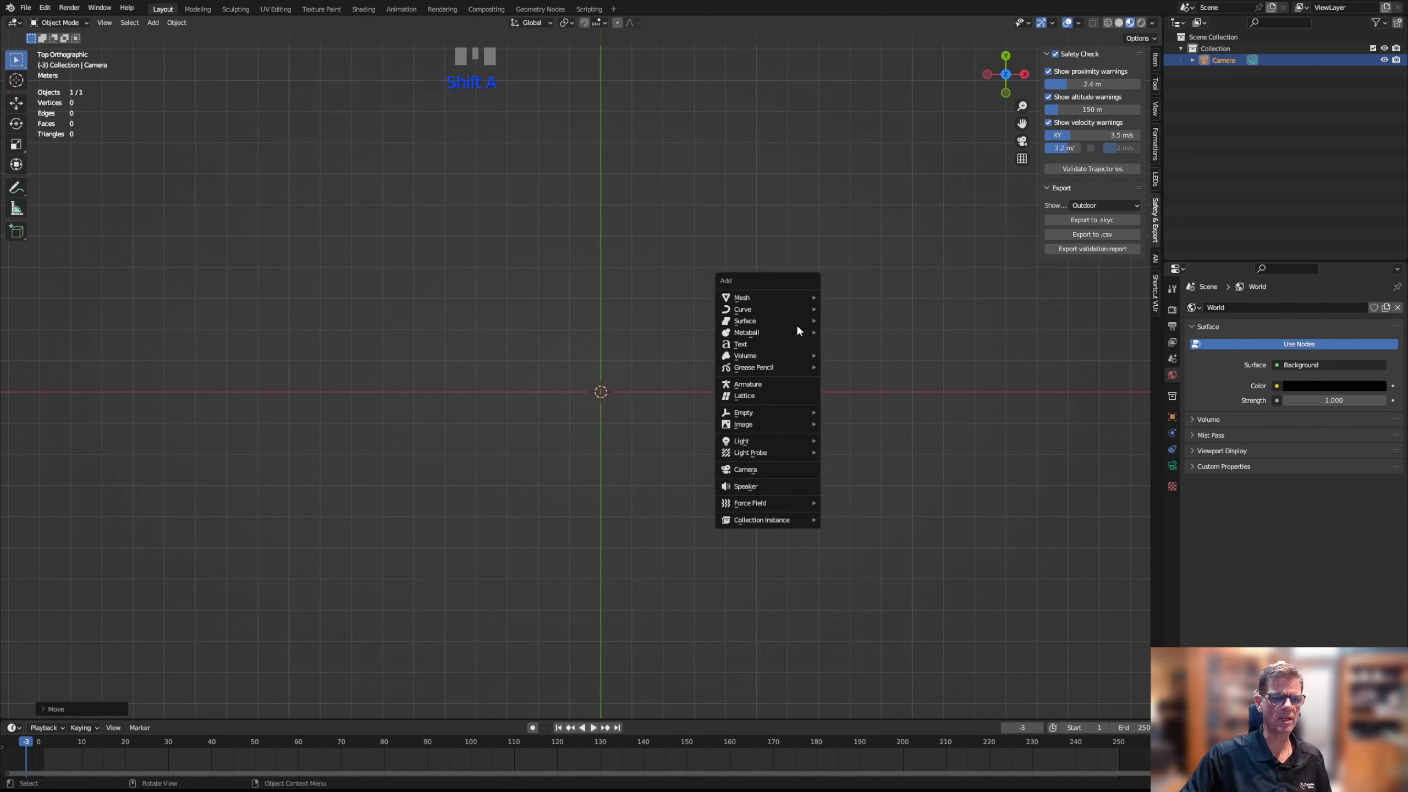
pyautogui.moveTo(784, 298)
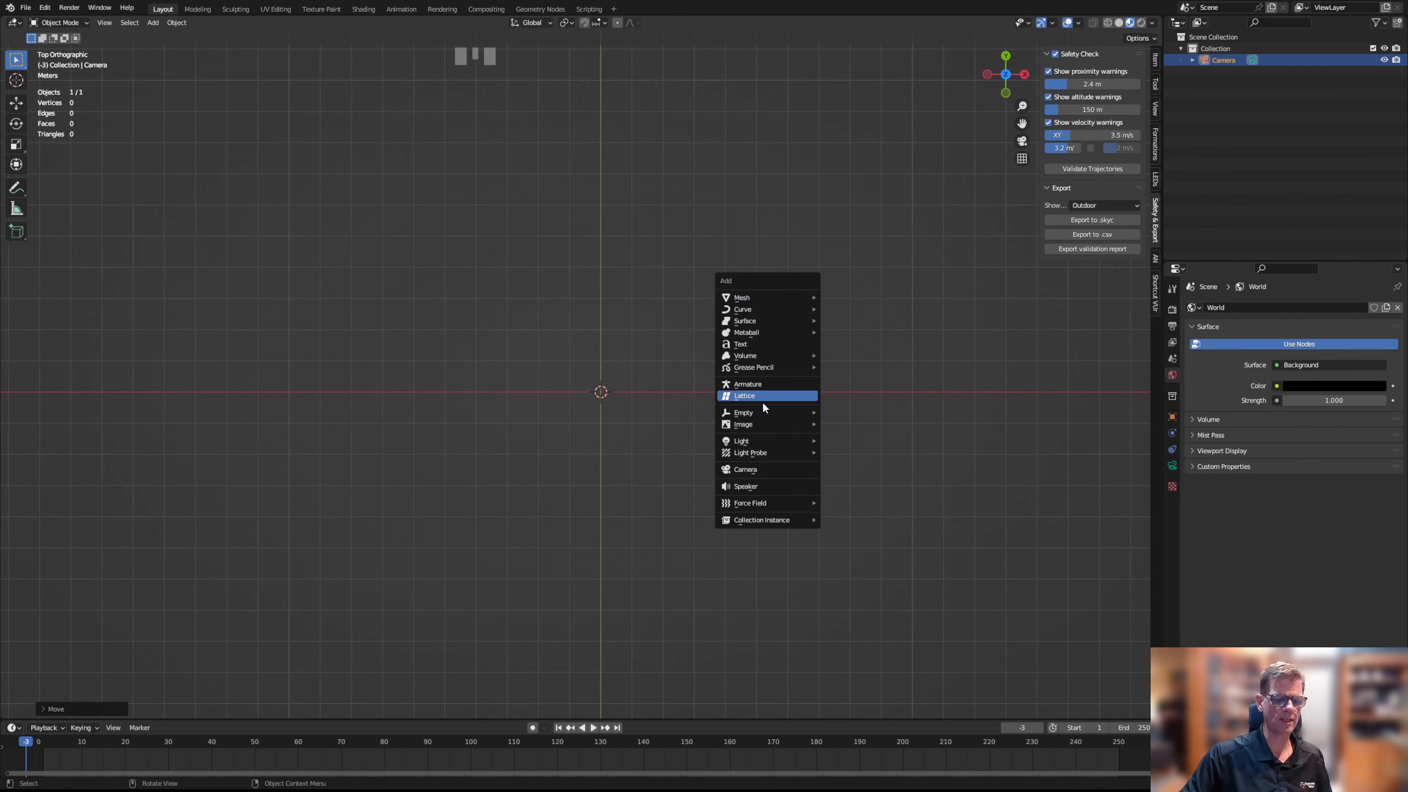
pyautogui.moveTo(757, 413)
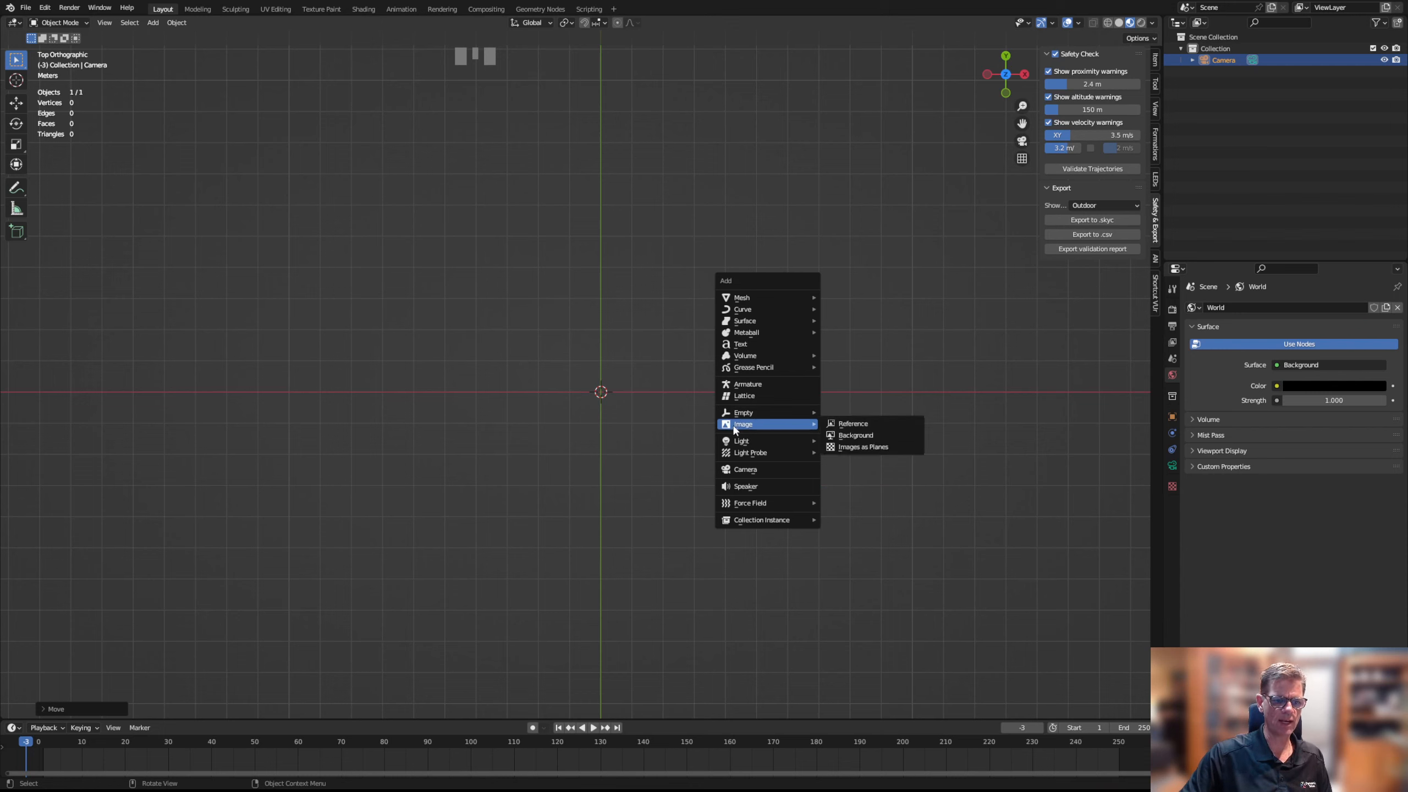
pyautogui.click(867, 428)
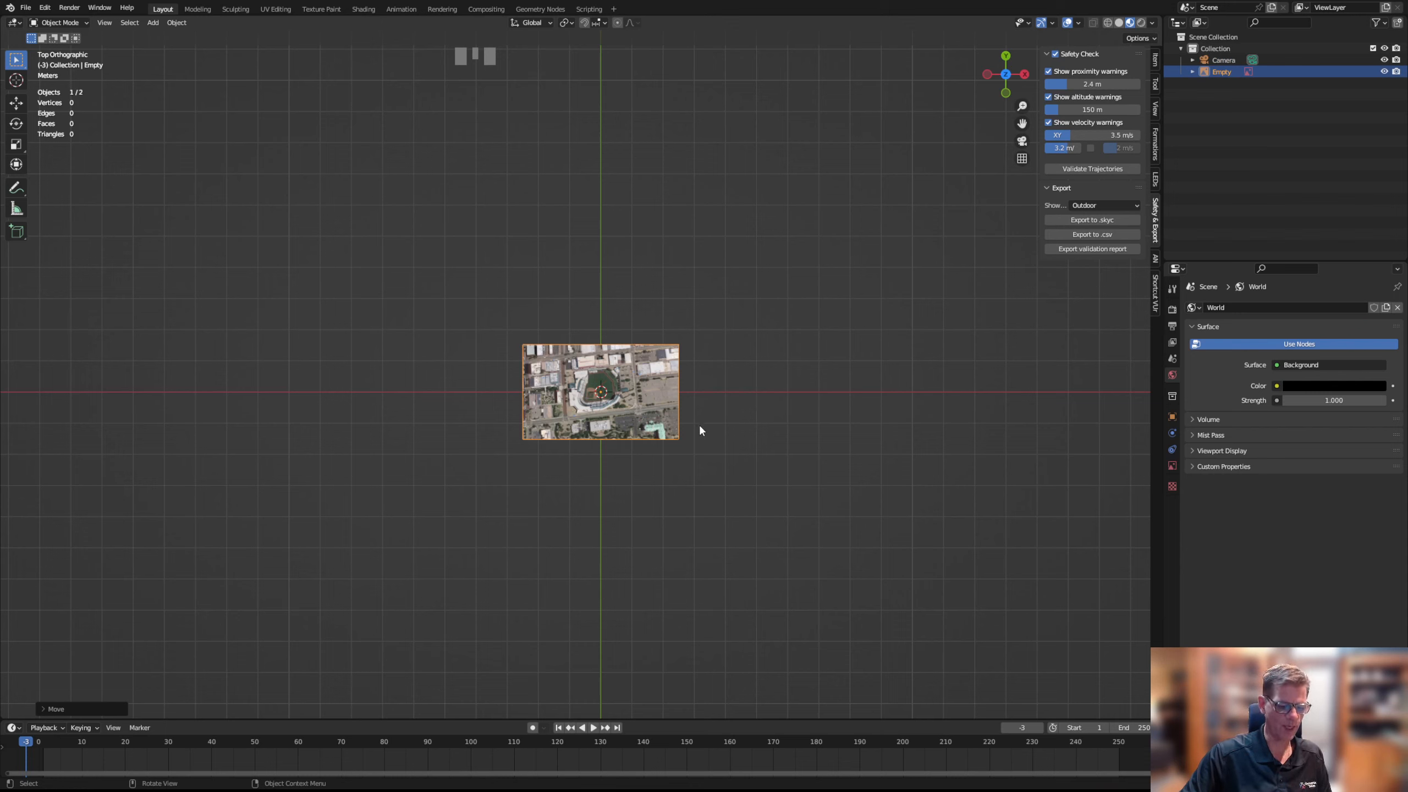
# Rotate the aerial map image about 47.5° around the global Z axis so the ballpark points straight down the Y axis
pyautogui.click(591, 387)
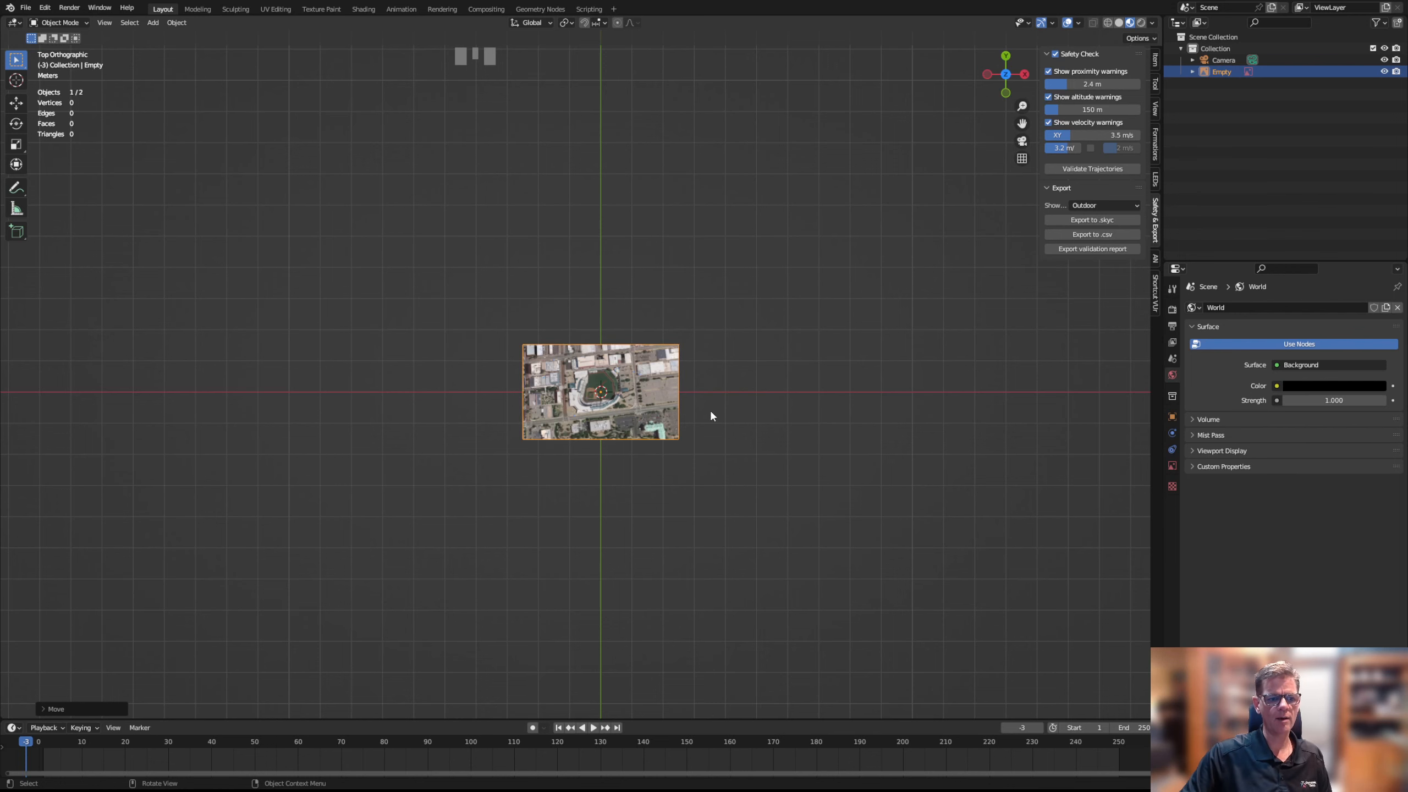
pyautogui.scroll(4, 651, 428)
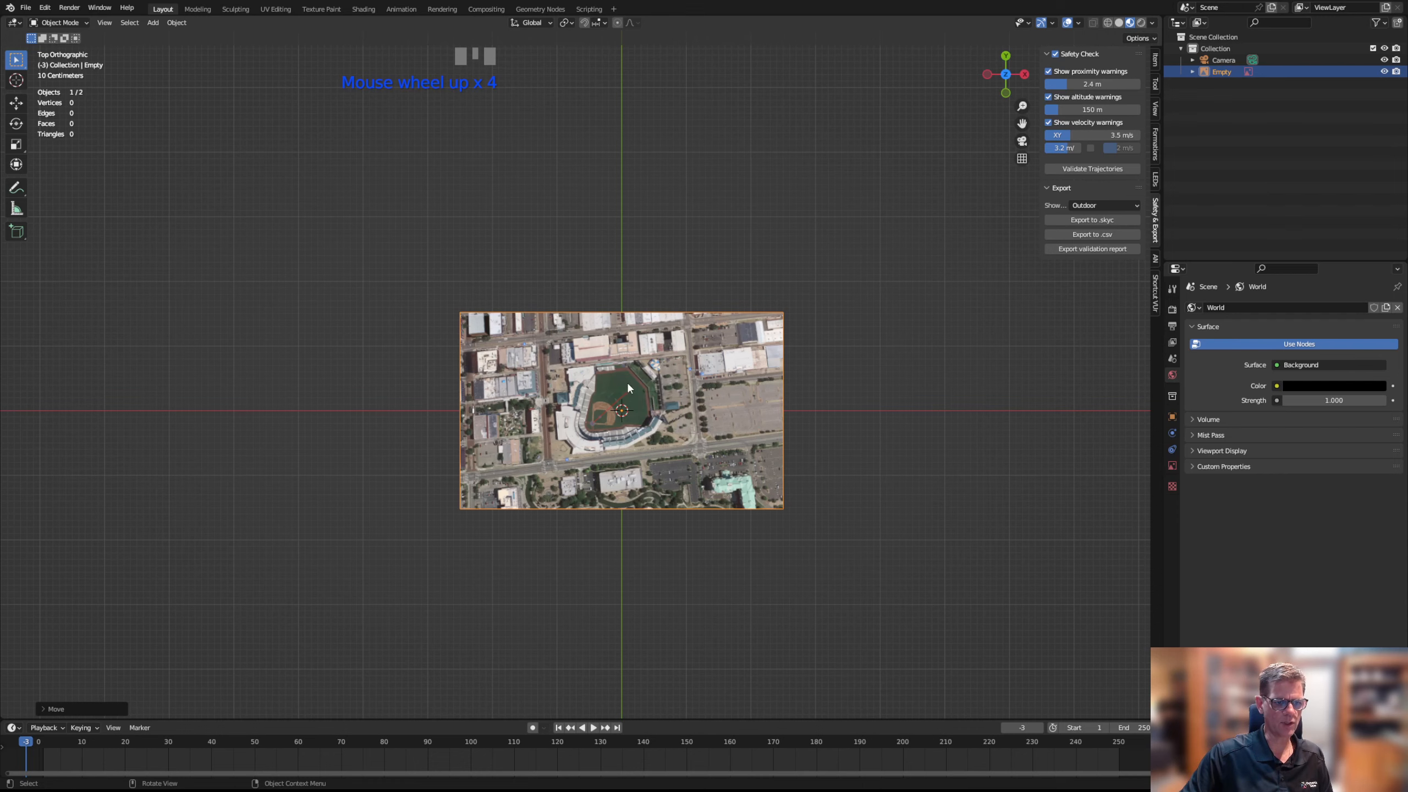
pyautogui.scroll(5, 674, 447)
pyautogui.scroll(-7, 674, 448)
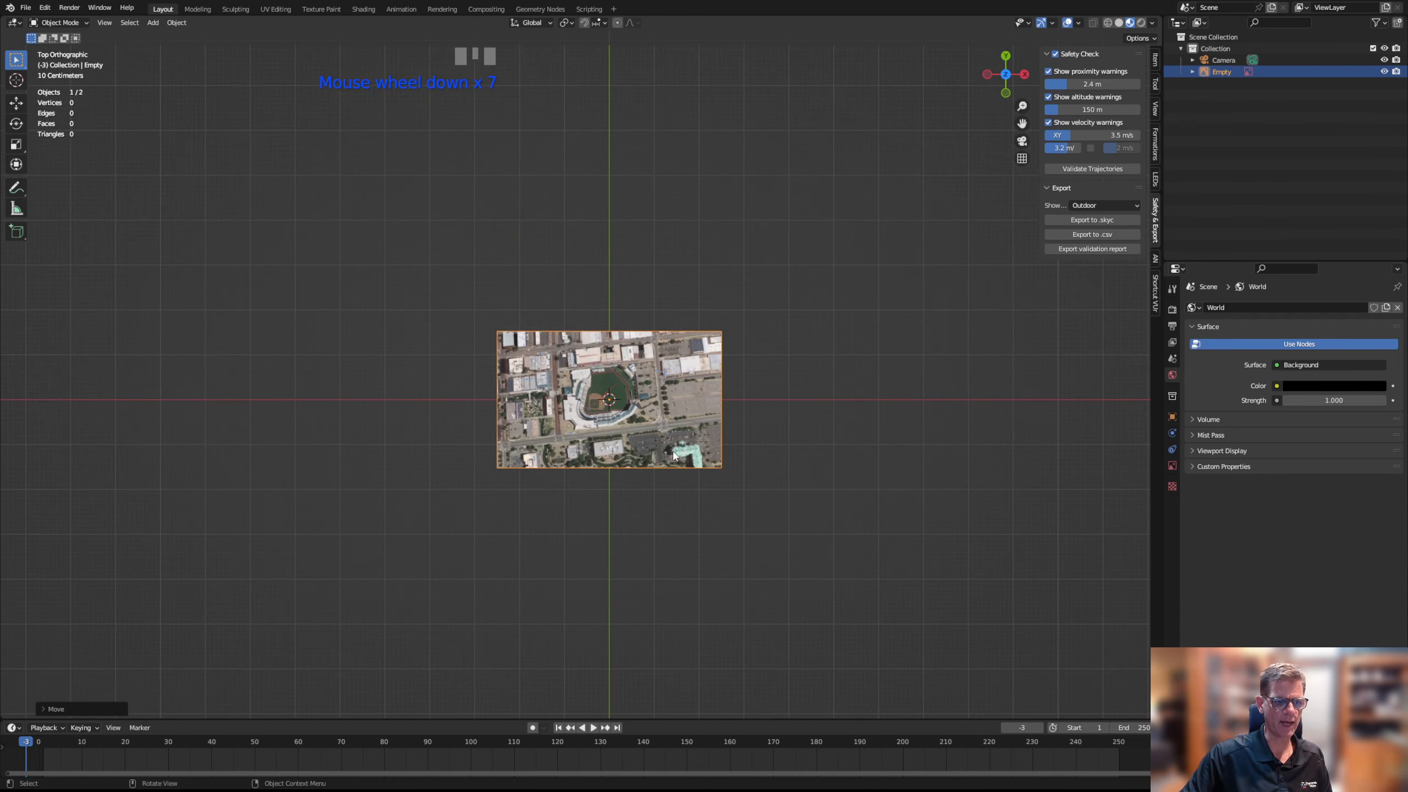
pyautogui.press('r')
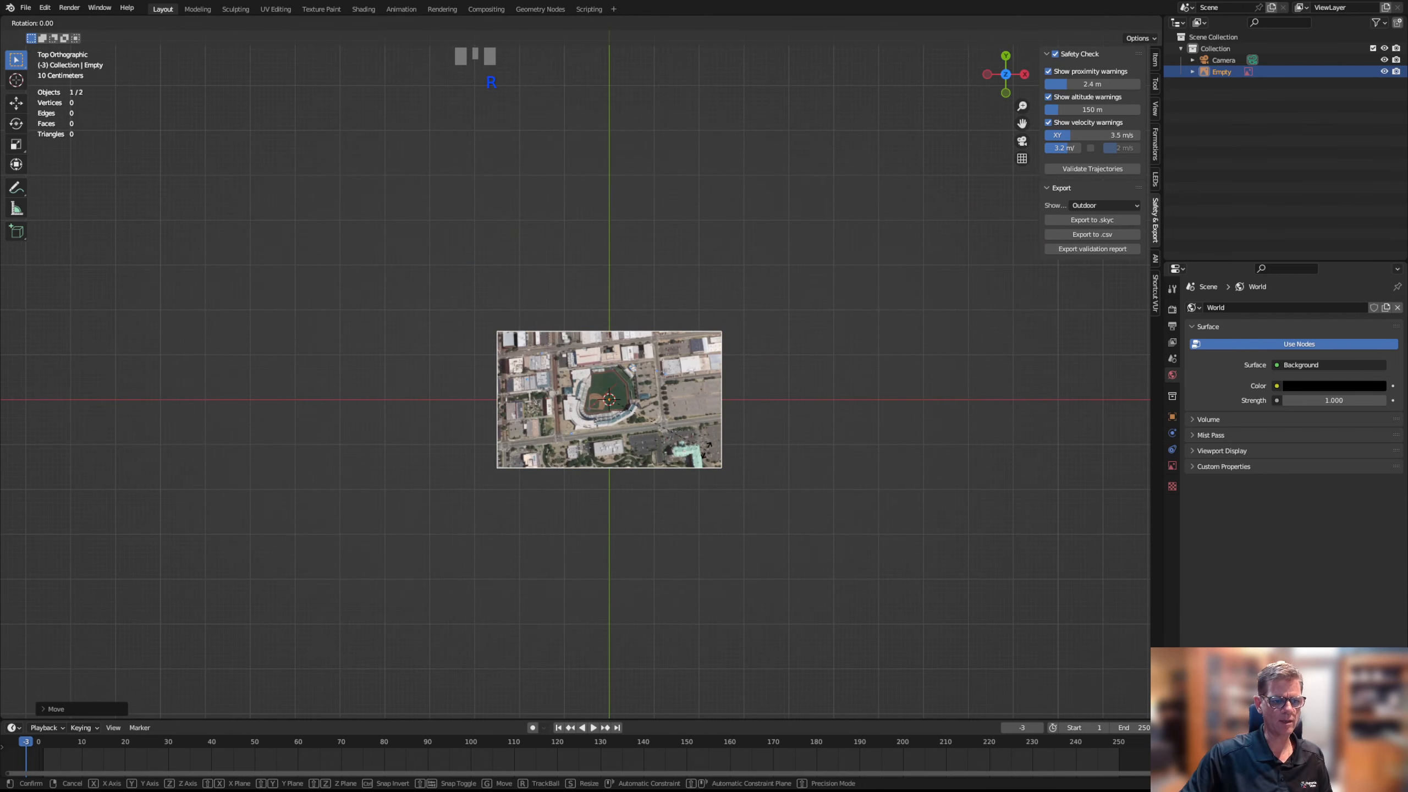
pyautogui.press('z')
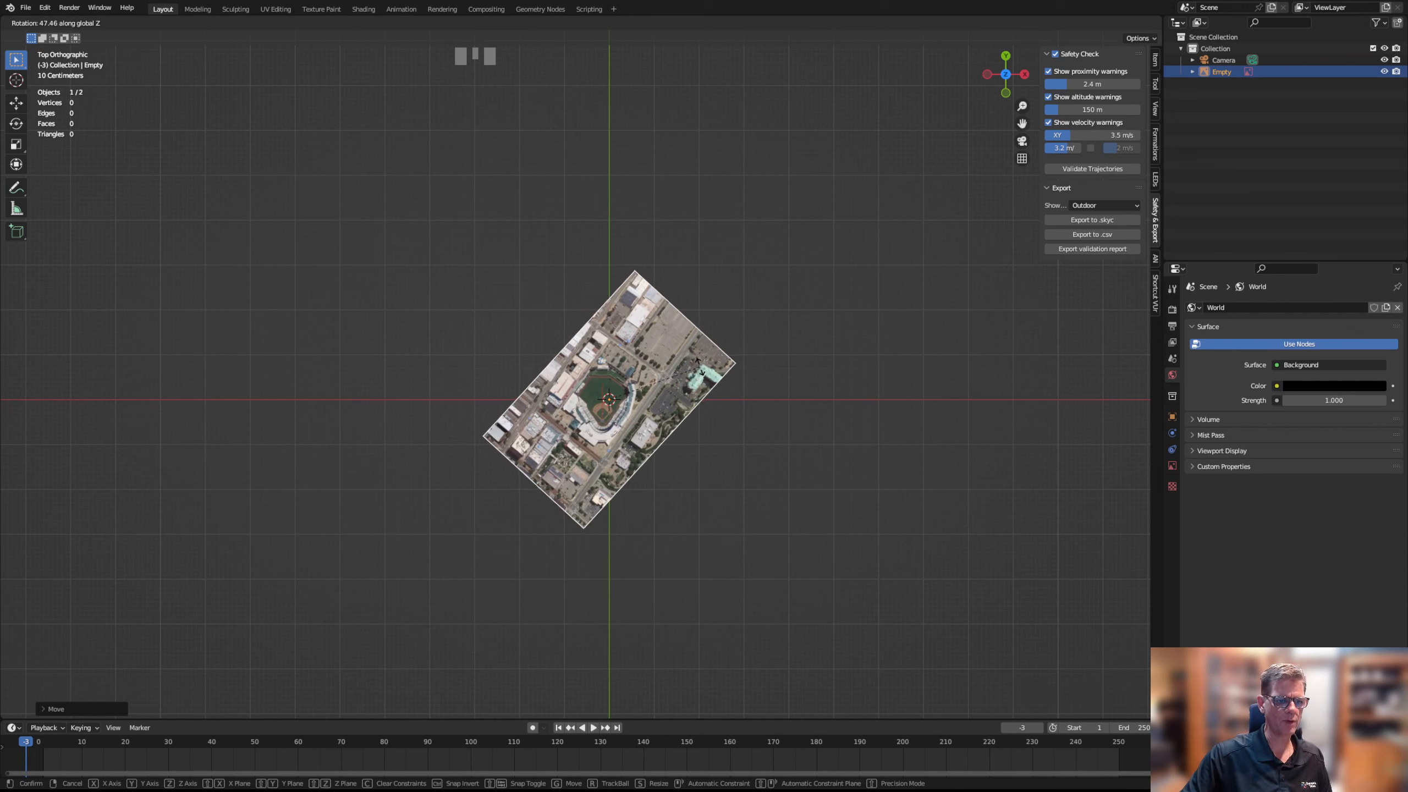
pyautogui.click(700, 369)
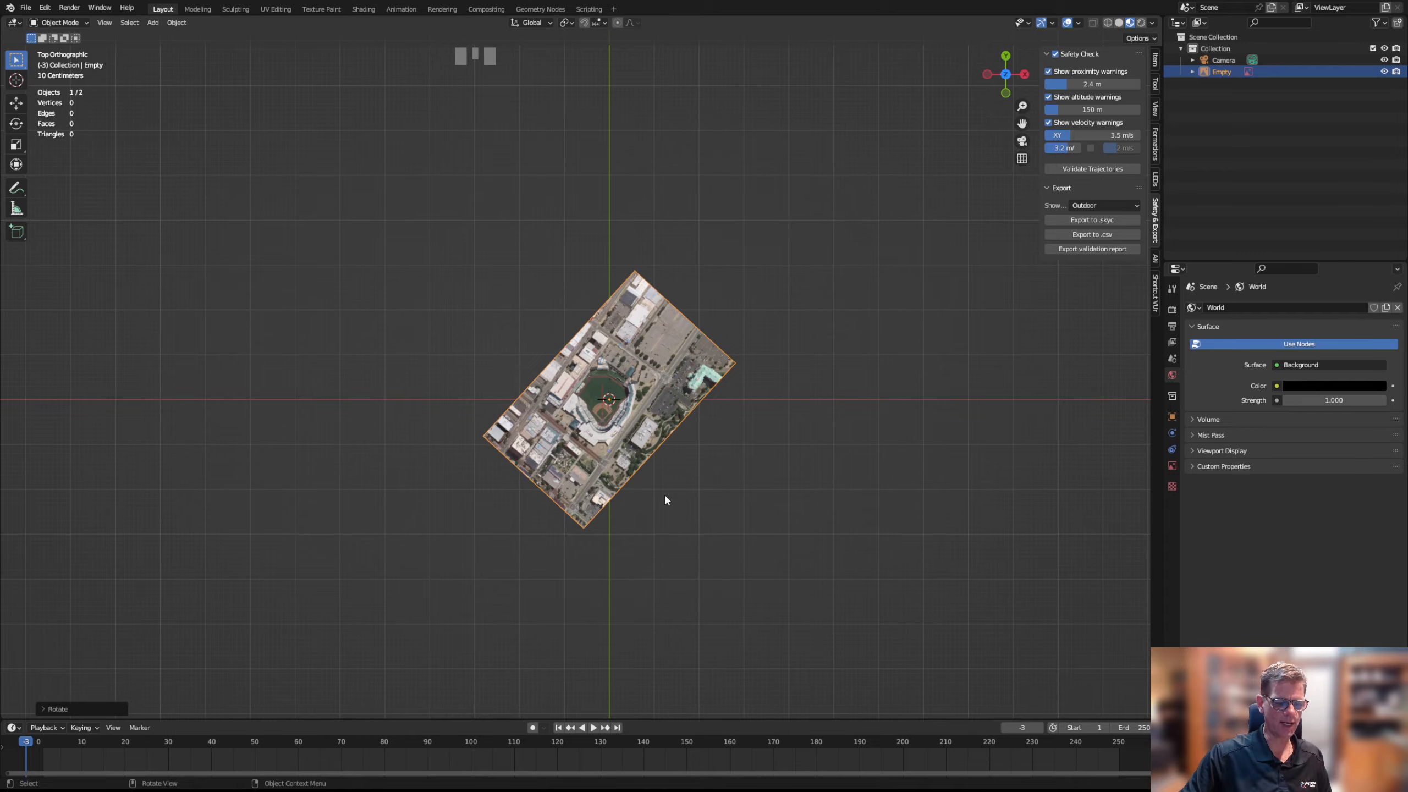
# Enlarge the map image and set its X, Y and Z scale to 120
pyautogui.press('s')
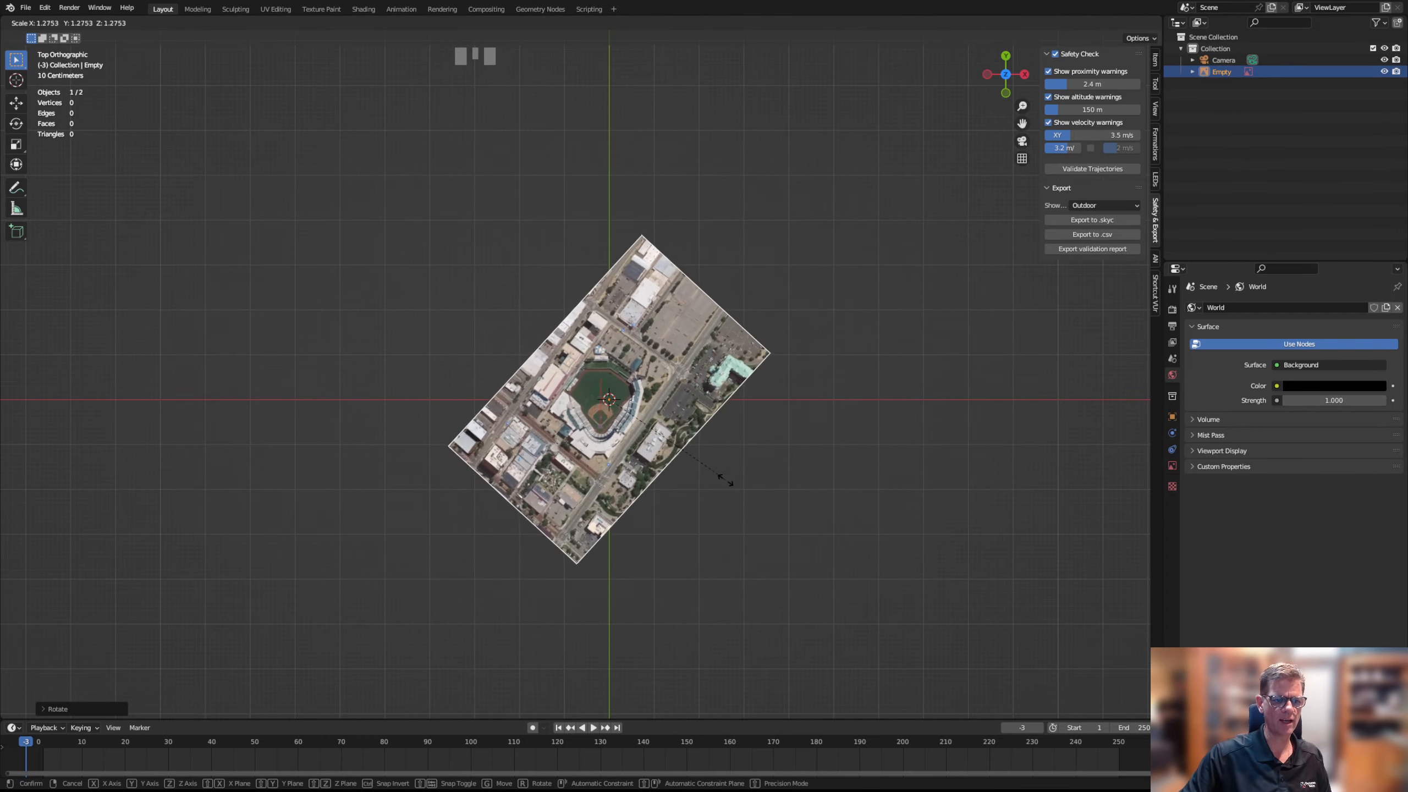
pyautogui.click(791, 511)
pyautogui.click(1156, 60)
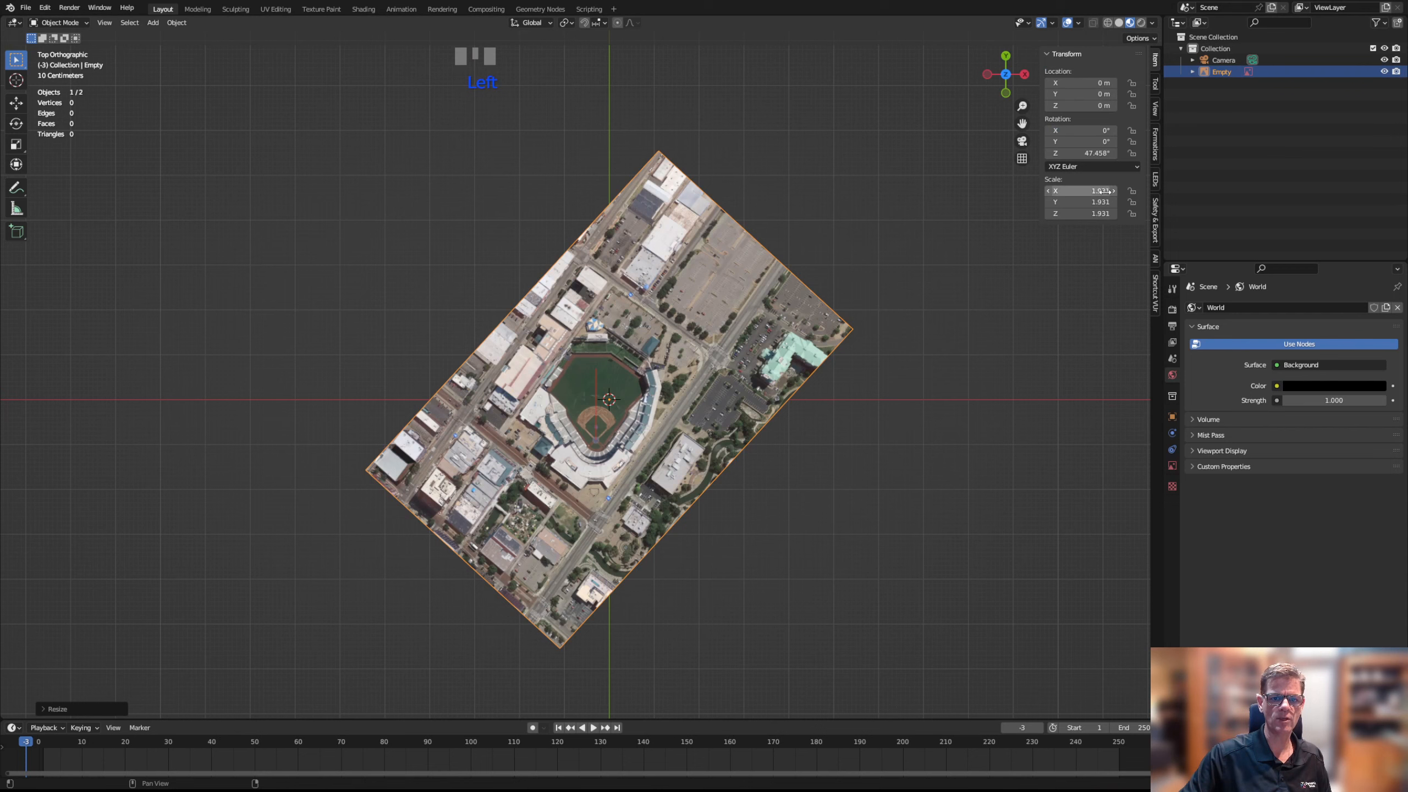
pyautogui.doubleClick(1106, 191)
pyautogui.write('120')
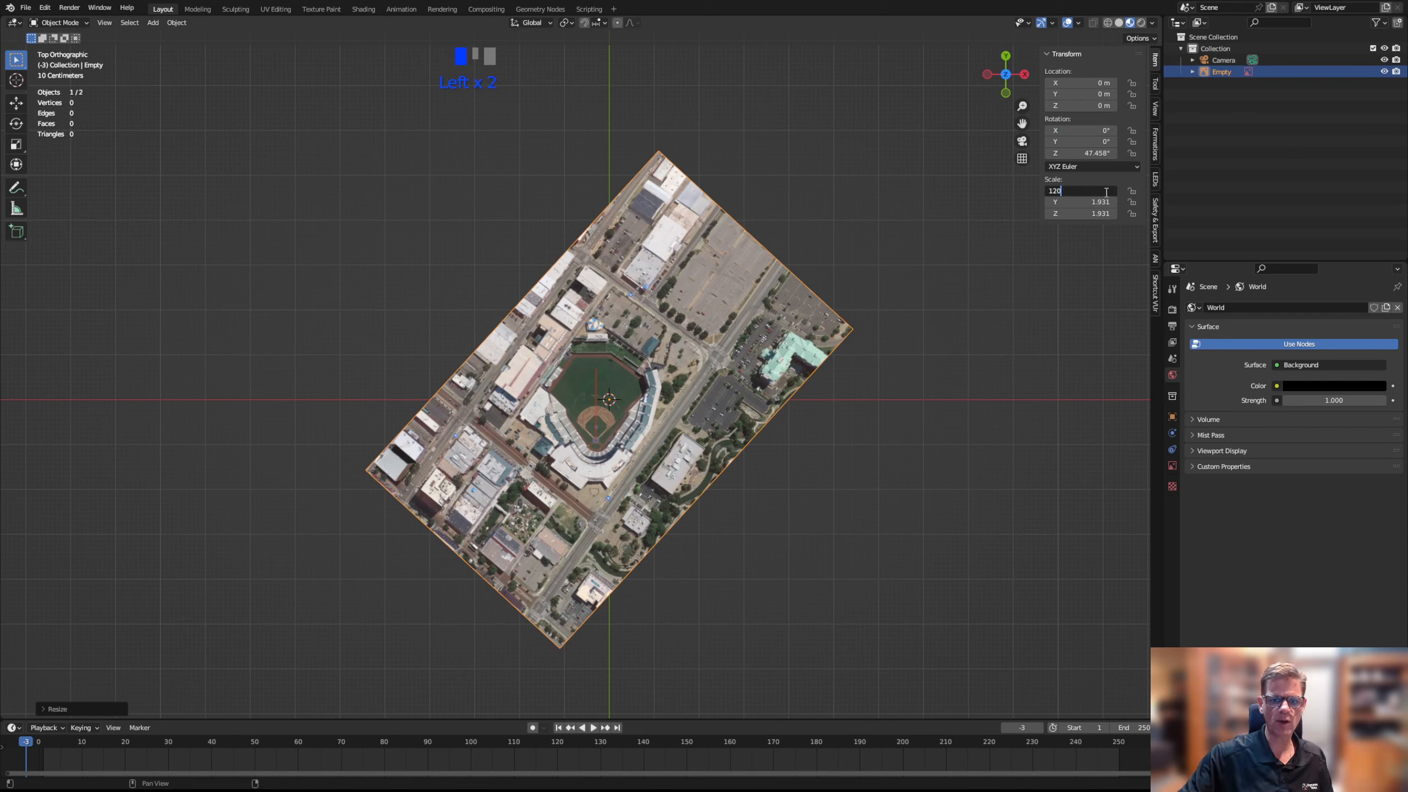
pyautogui.press('Return')
pyautogui.doubleClick(1103, 202)
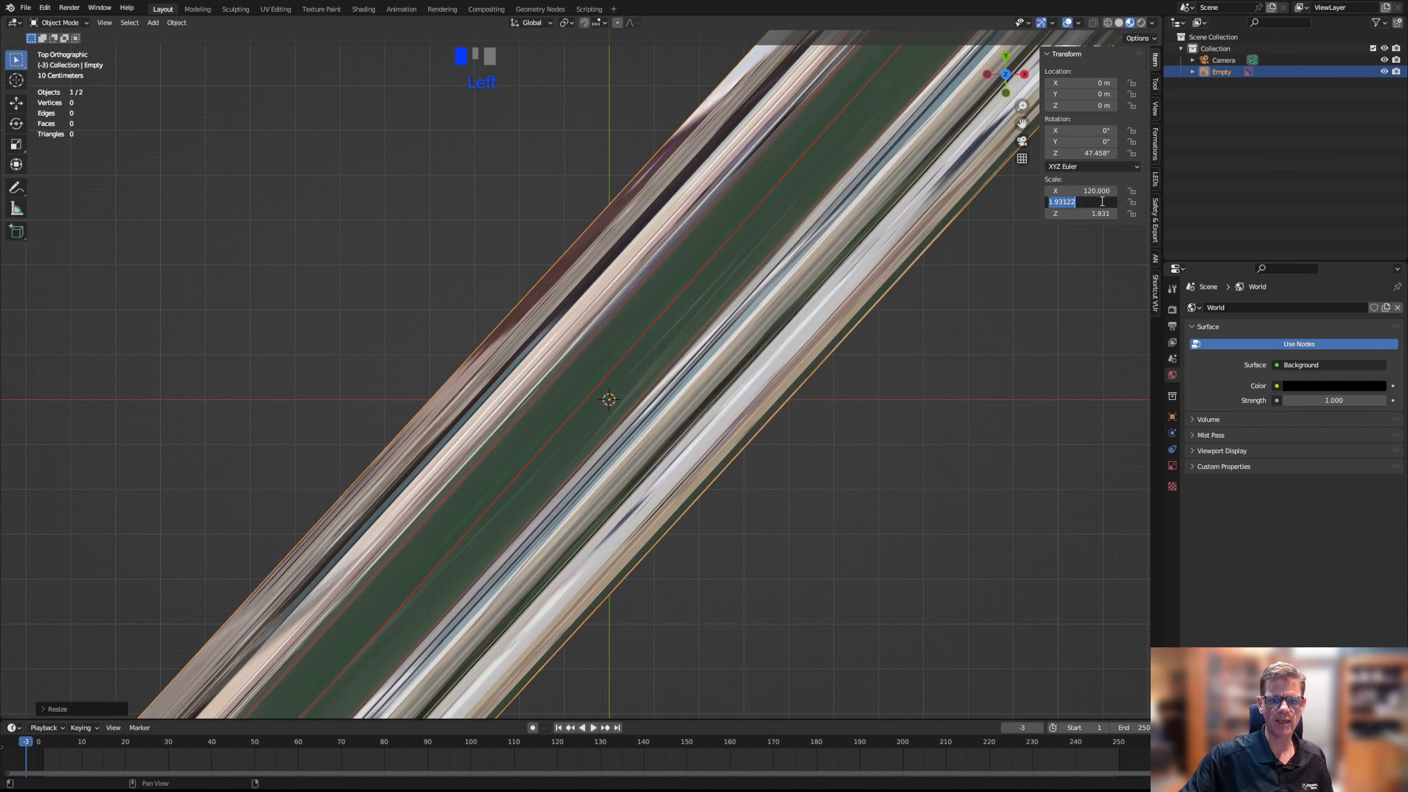
pyautogui.write('120')
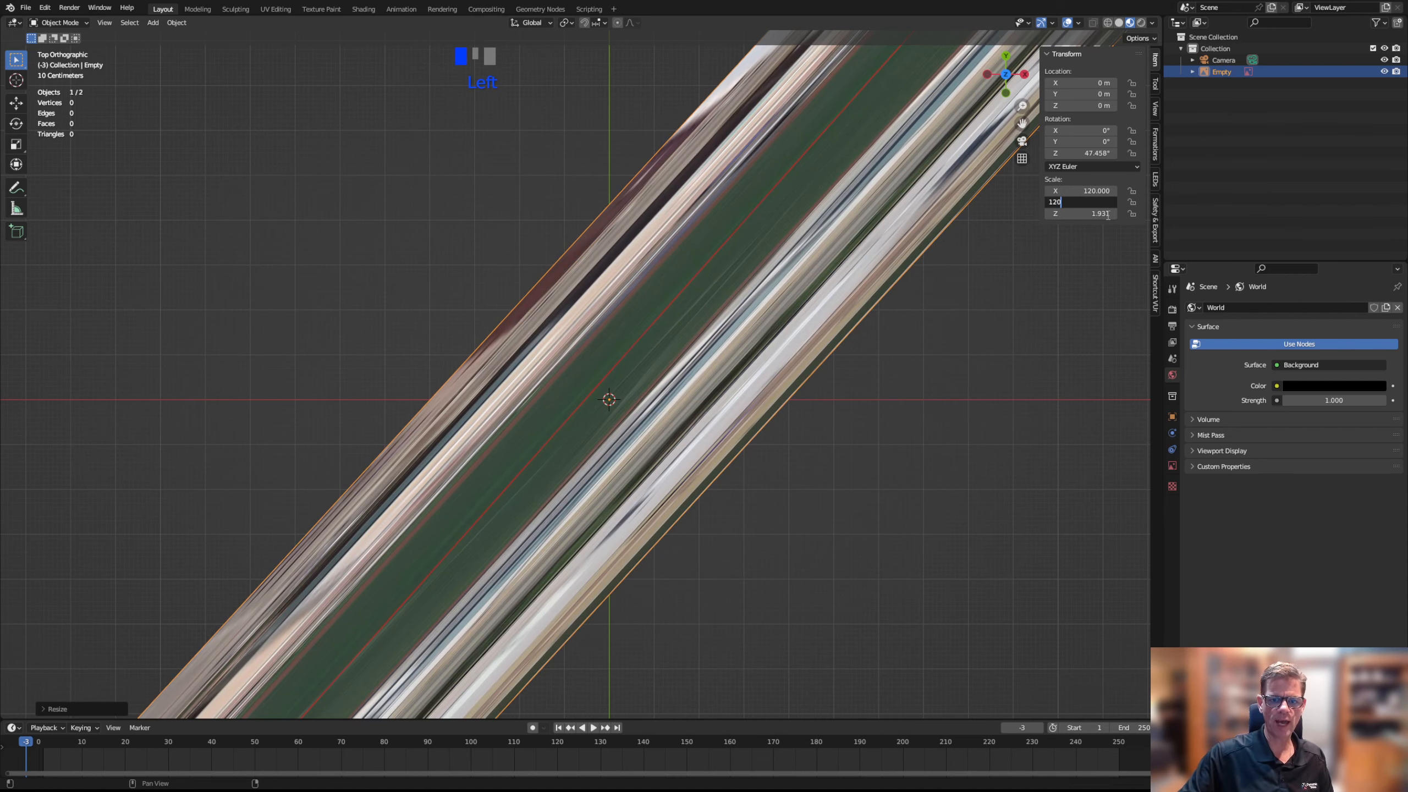
pyautogui.press('Return')
pyautogui.doubleClick(1108, 214)
pyautogui.write('120')
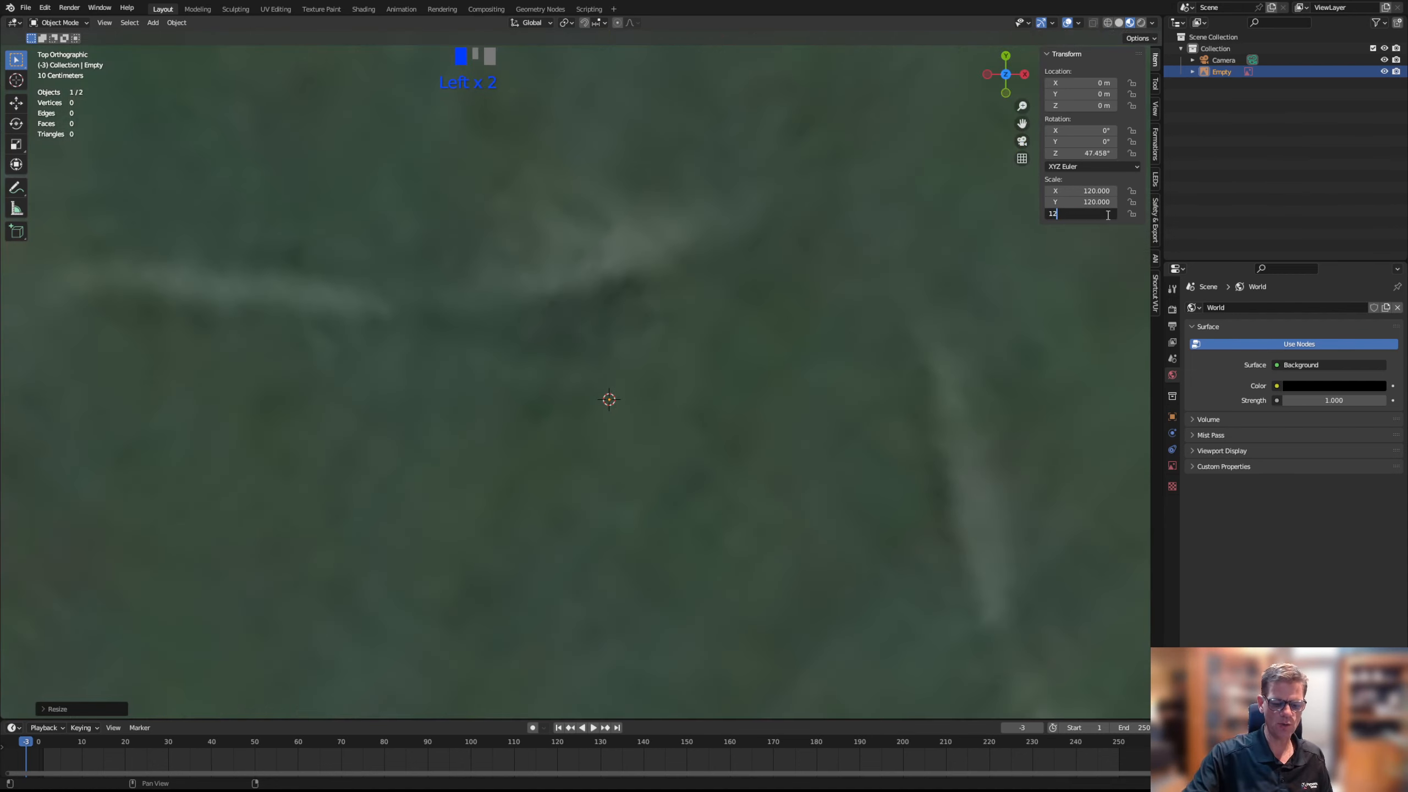
pyautogui.press('Return')
pyautogui.scroll(-11, 729, 447)
pyautogui.scroll(-12, 702, 380)
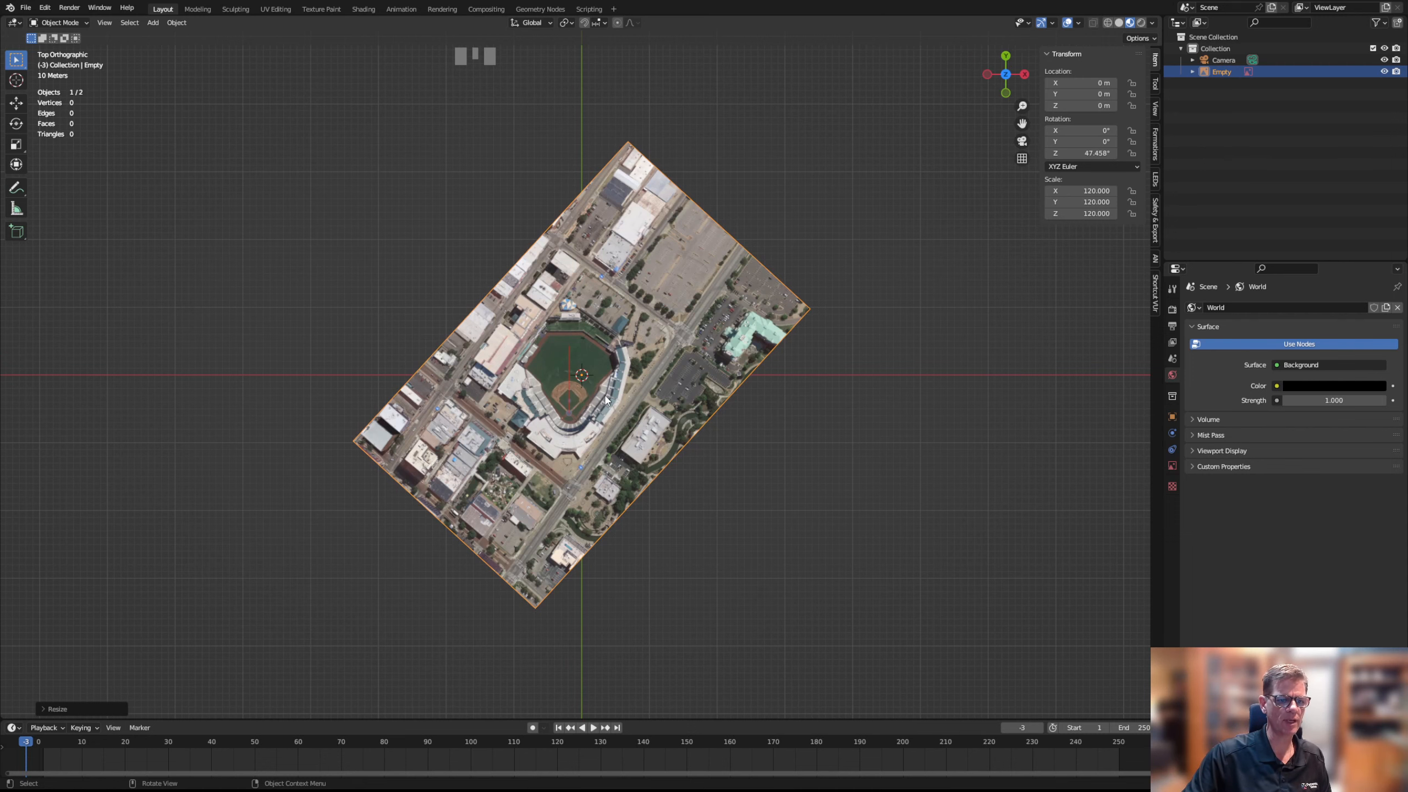
pyautogui.scroll(3, 592, 409)
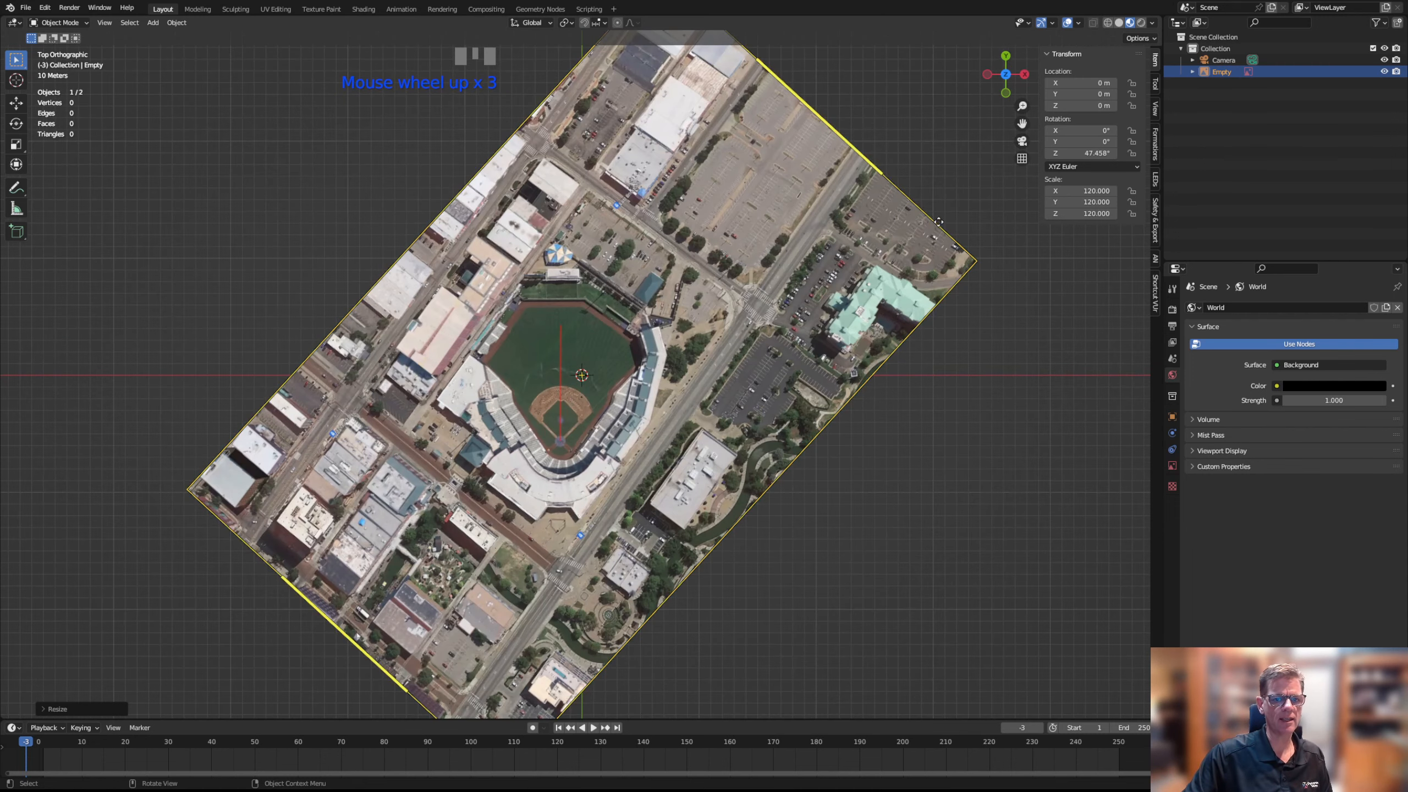
# Lower the opacity of the map reference image to about 0.117 in its image data properties
pyautogui.click(838, 264)
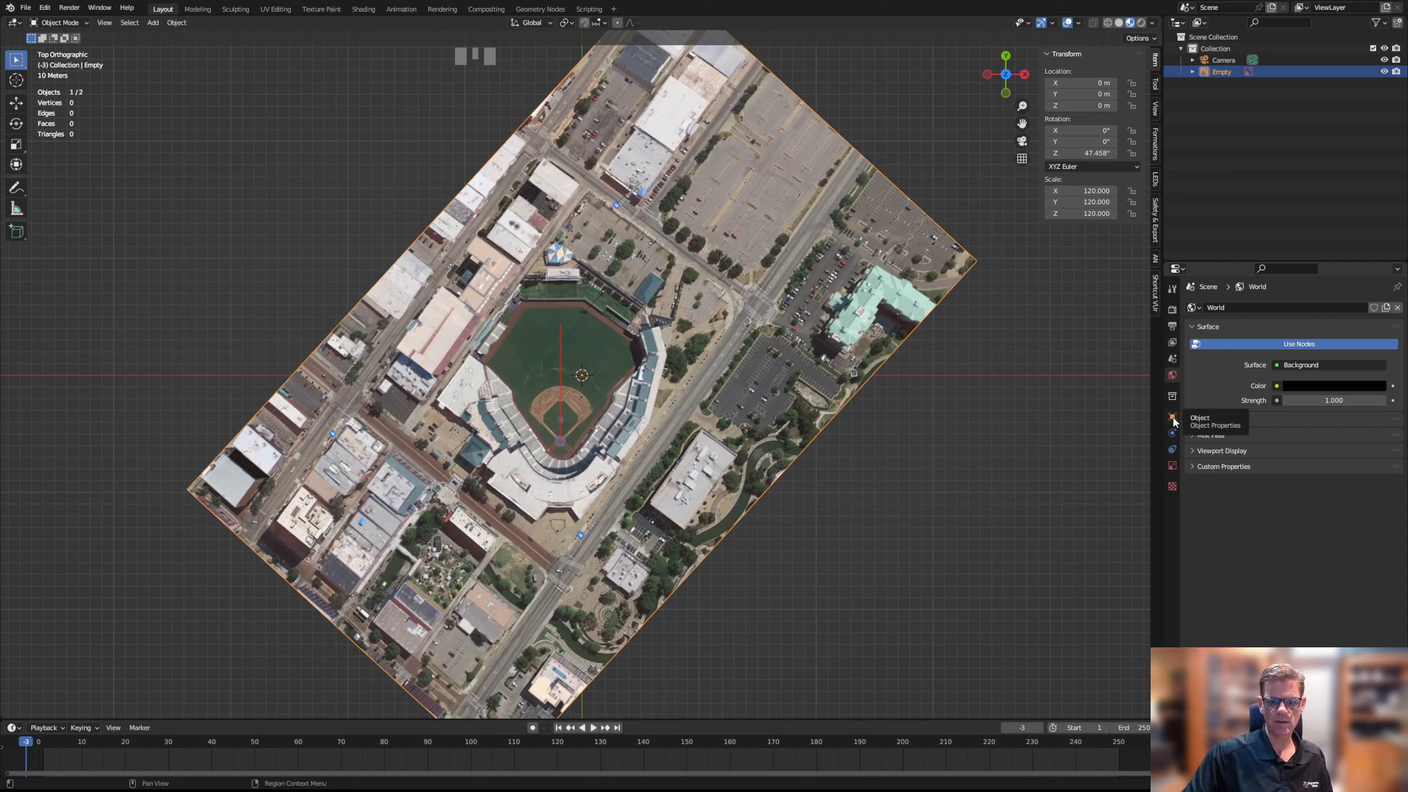
pyautogui.click(833, 346)
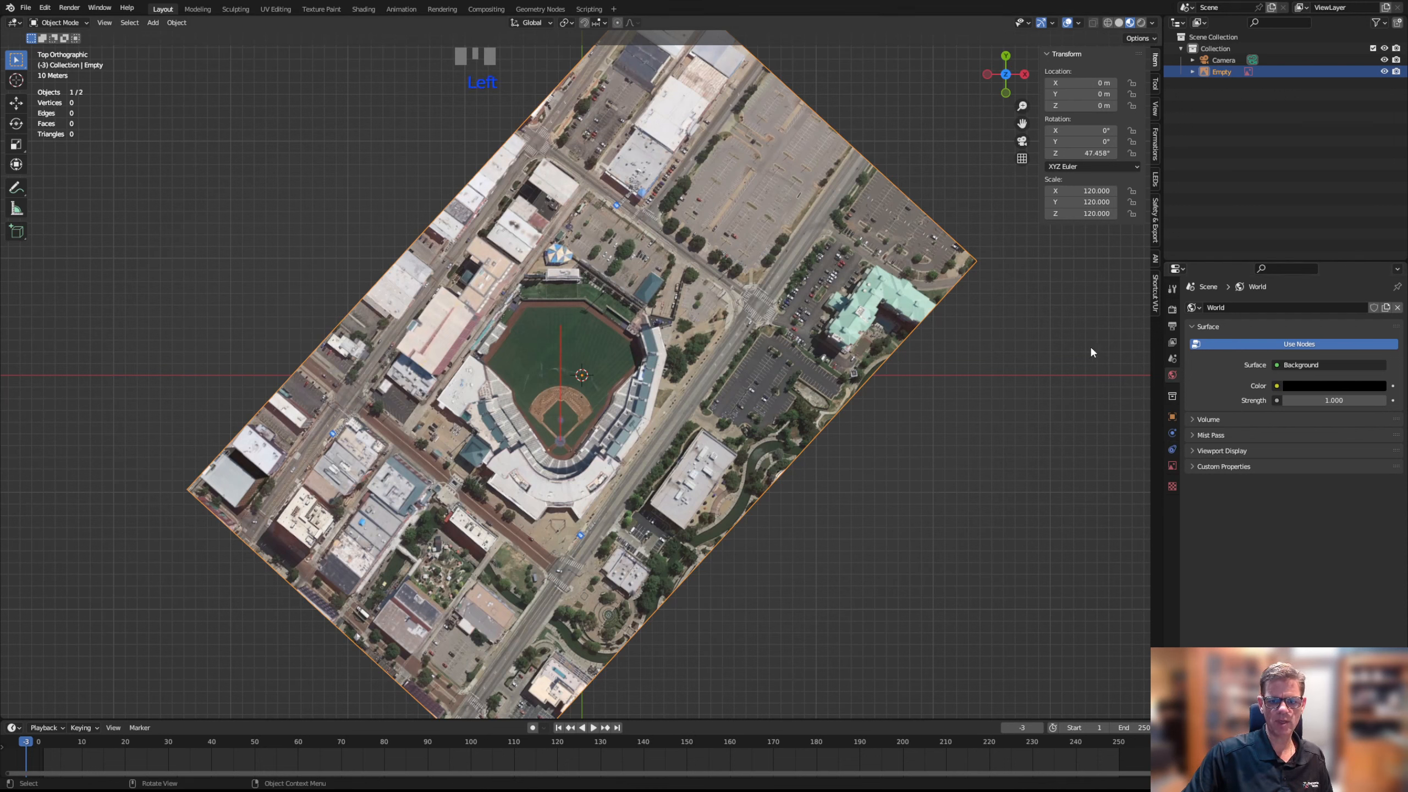
pyautogui.click(1172, 465)
pyautogui.moveTo(1336, 444); pyautogui.dragTo(1270, 443)
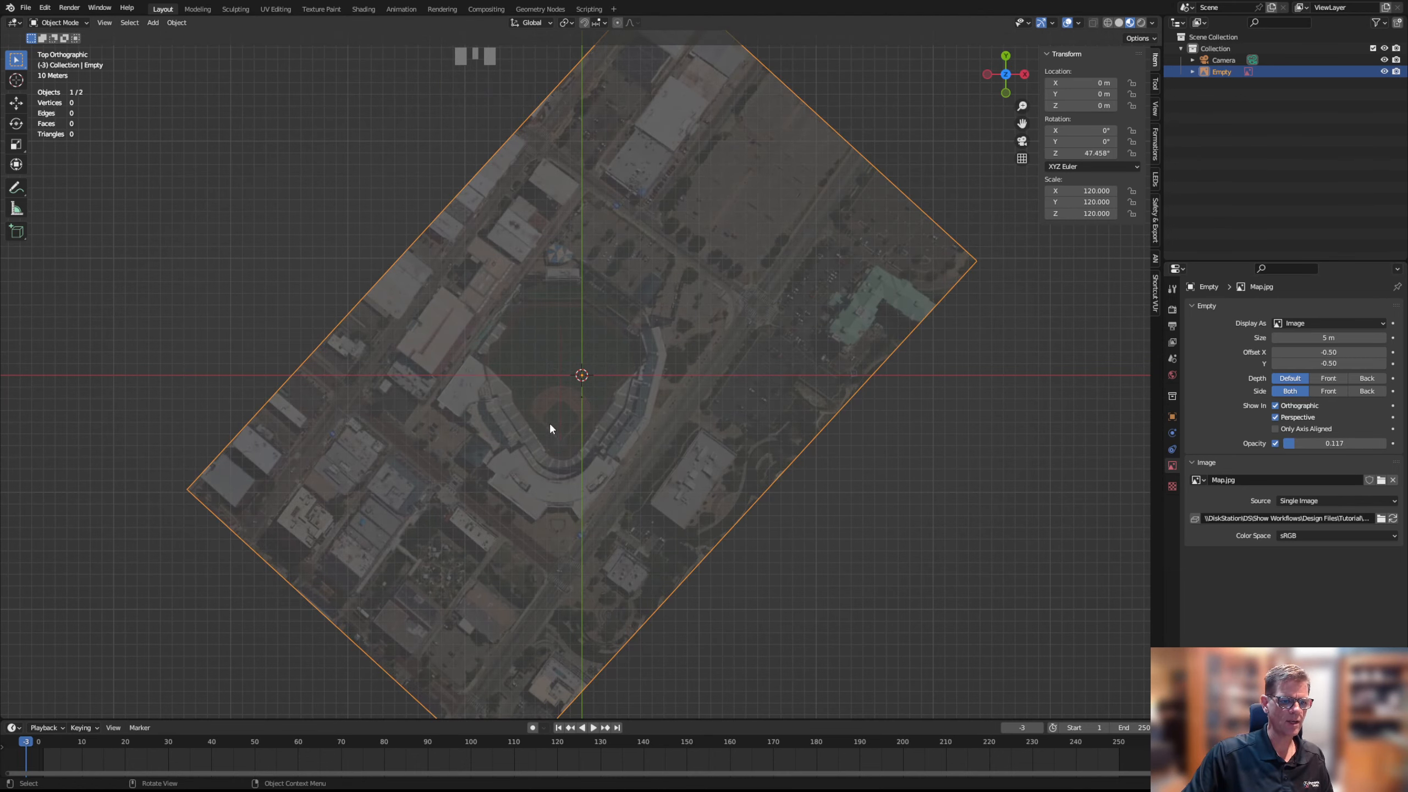
# Move the map image along the Y axis to about -4.02 m, keeping X at 0 m
pyautogui.scroll(3, 551, 428)
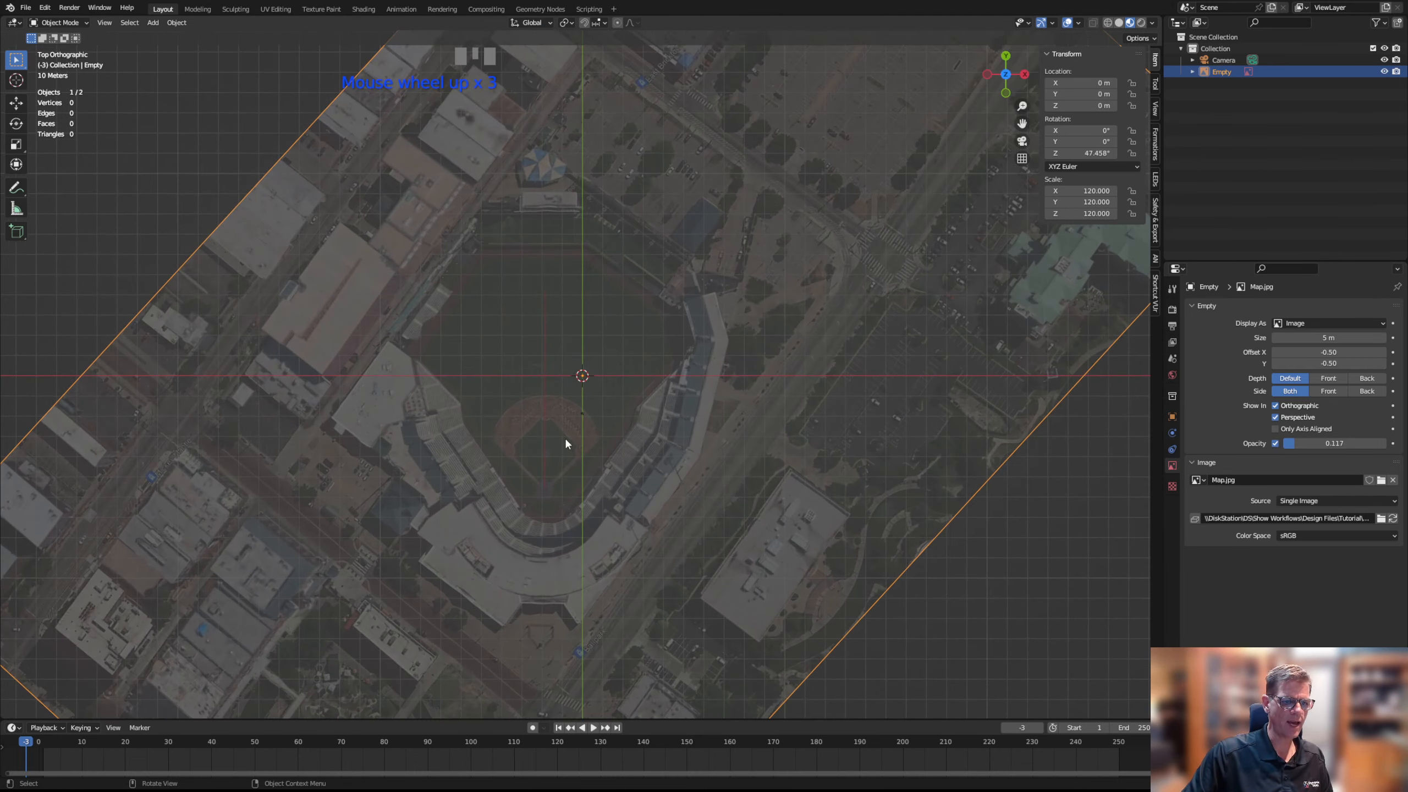
pyautogui.press('g')
pyautogui.click(560, 490)
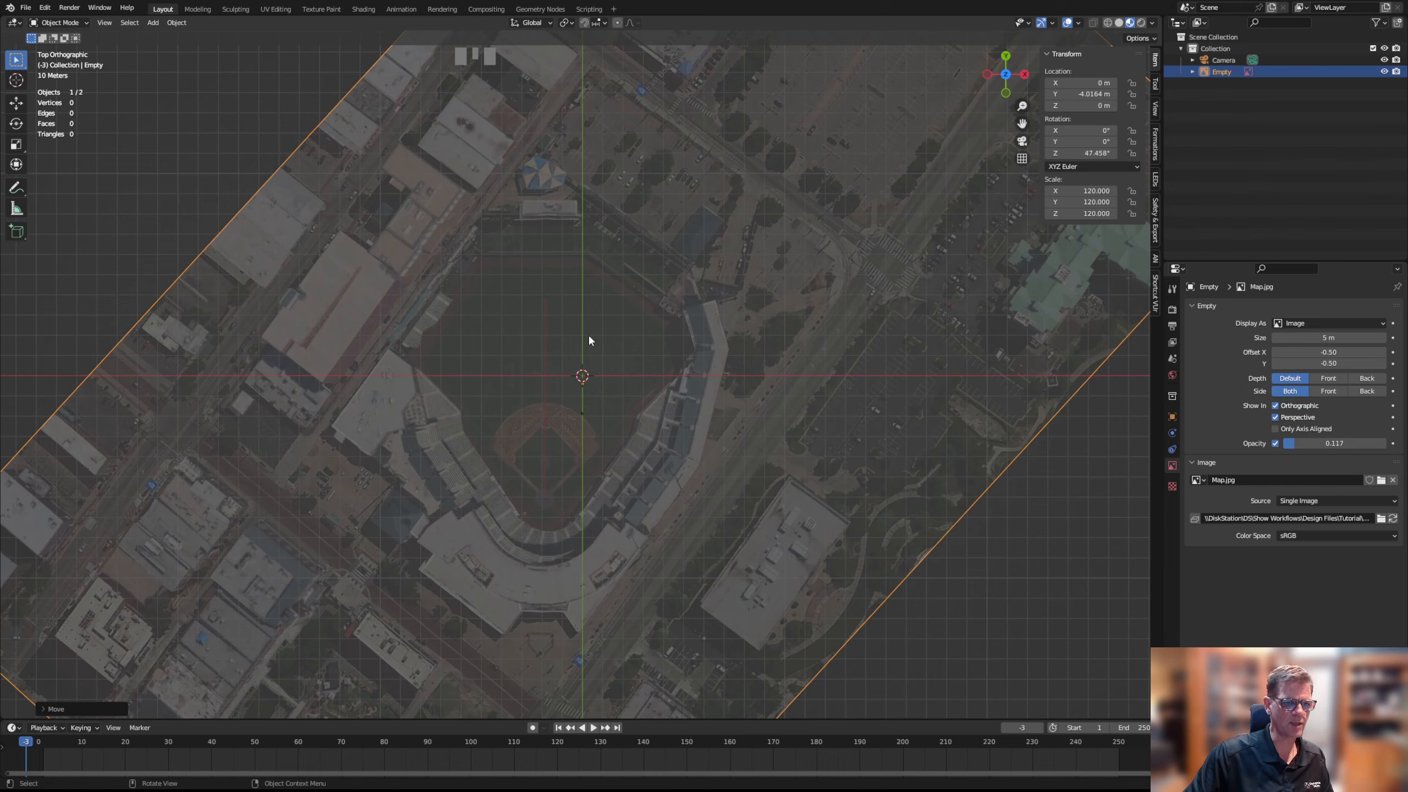
pyautogui.scroll(-4, 569, 348)
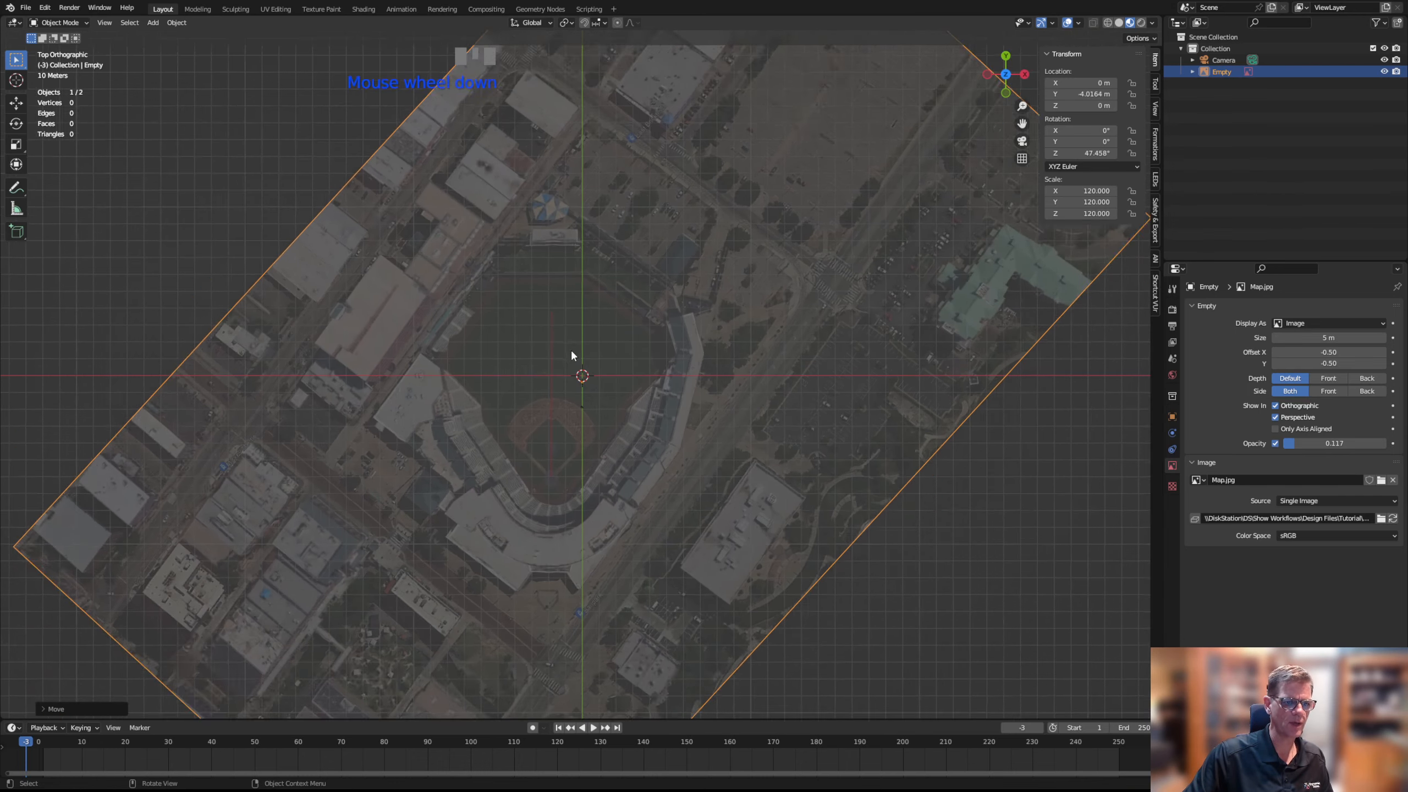
pyautogui.scroll(-5, 639, 391)
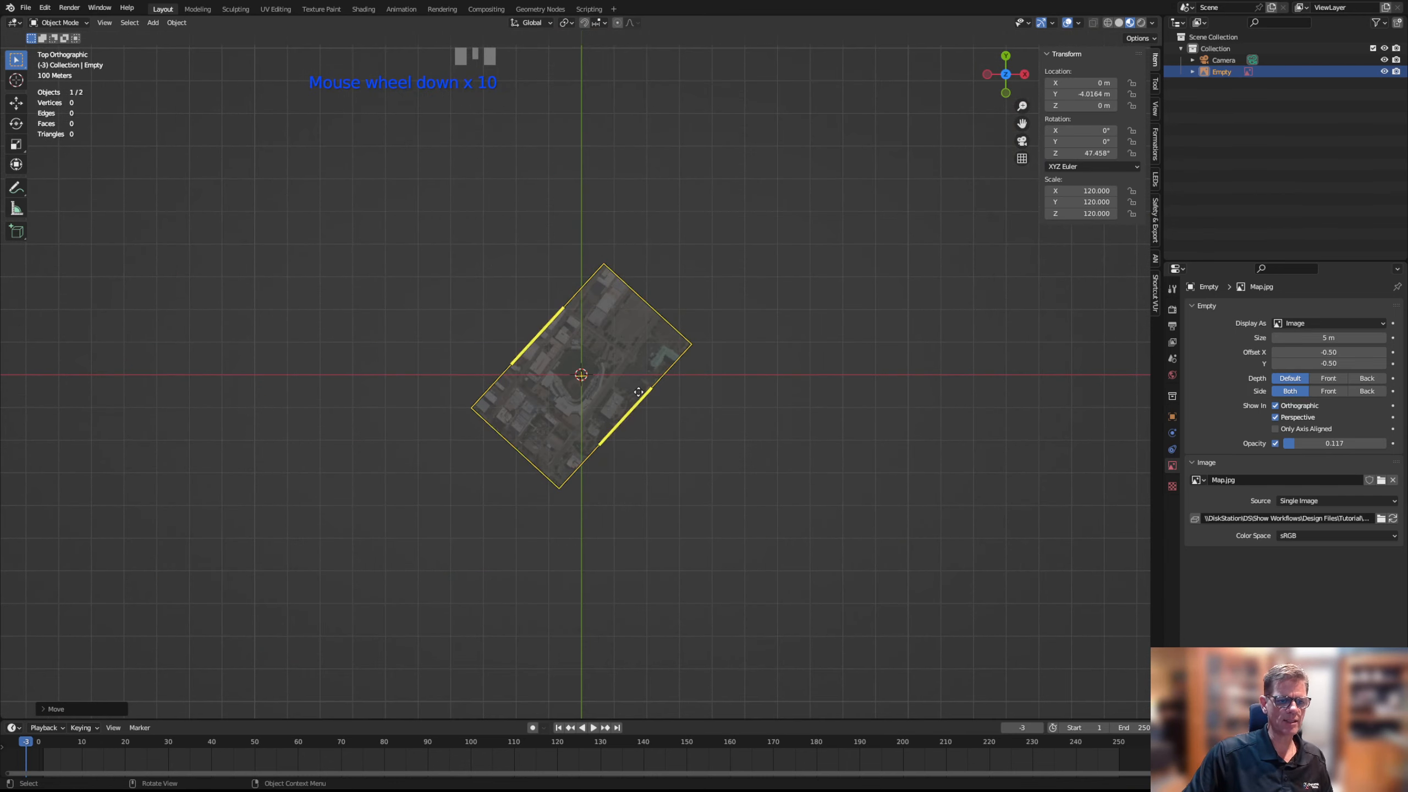
# Move the map image 10 m in the positive direction along the global Y axis
pyautogui.scroll(6, 639, 392)
pyautogui.scroll(3, 638, 391)
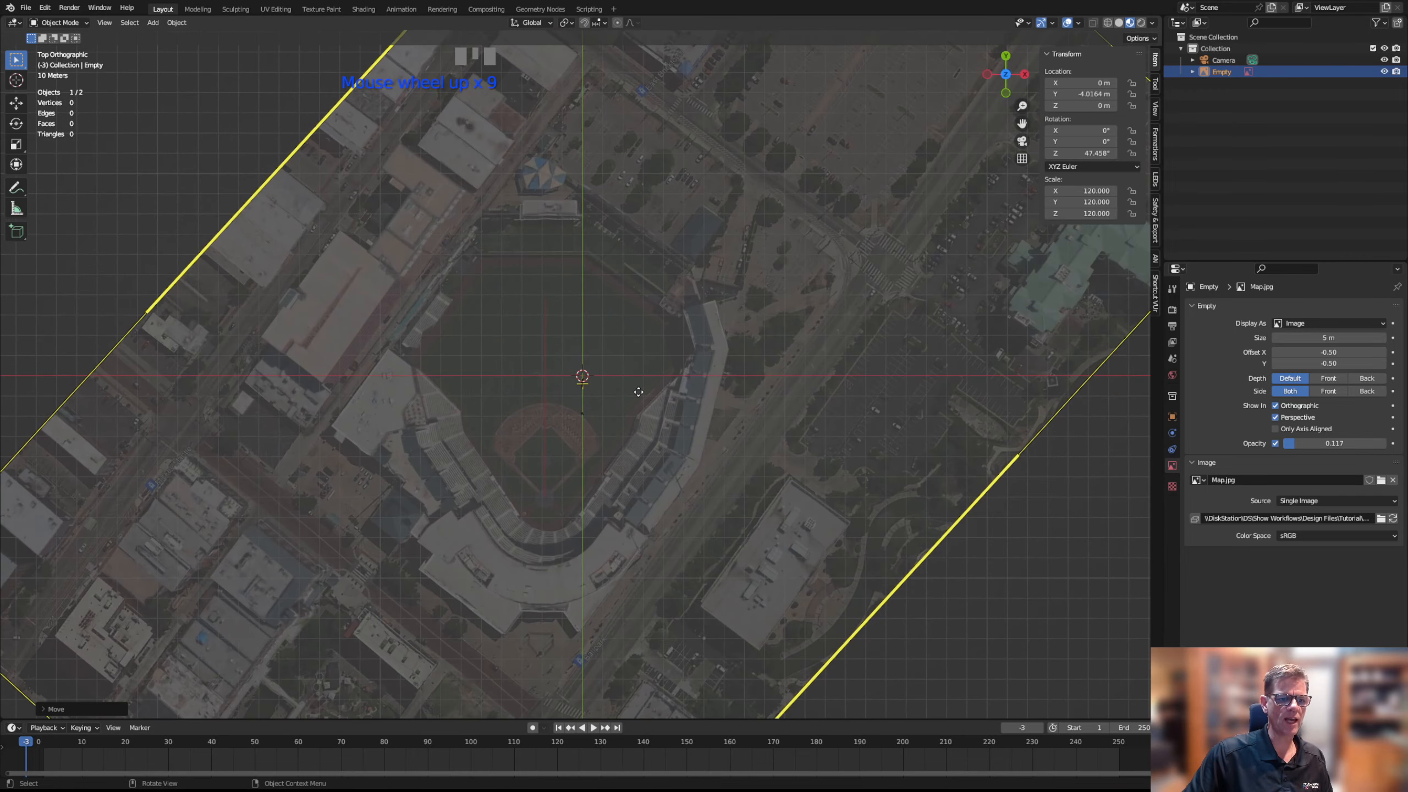
pyautogui.scroll(1, 639, 391)
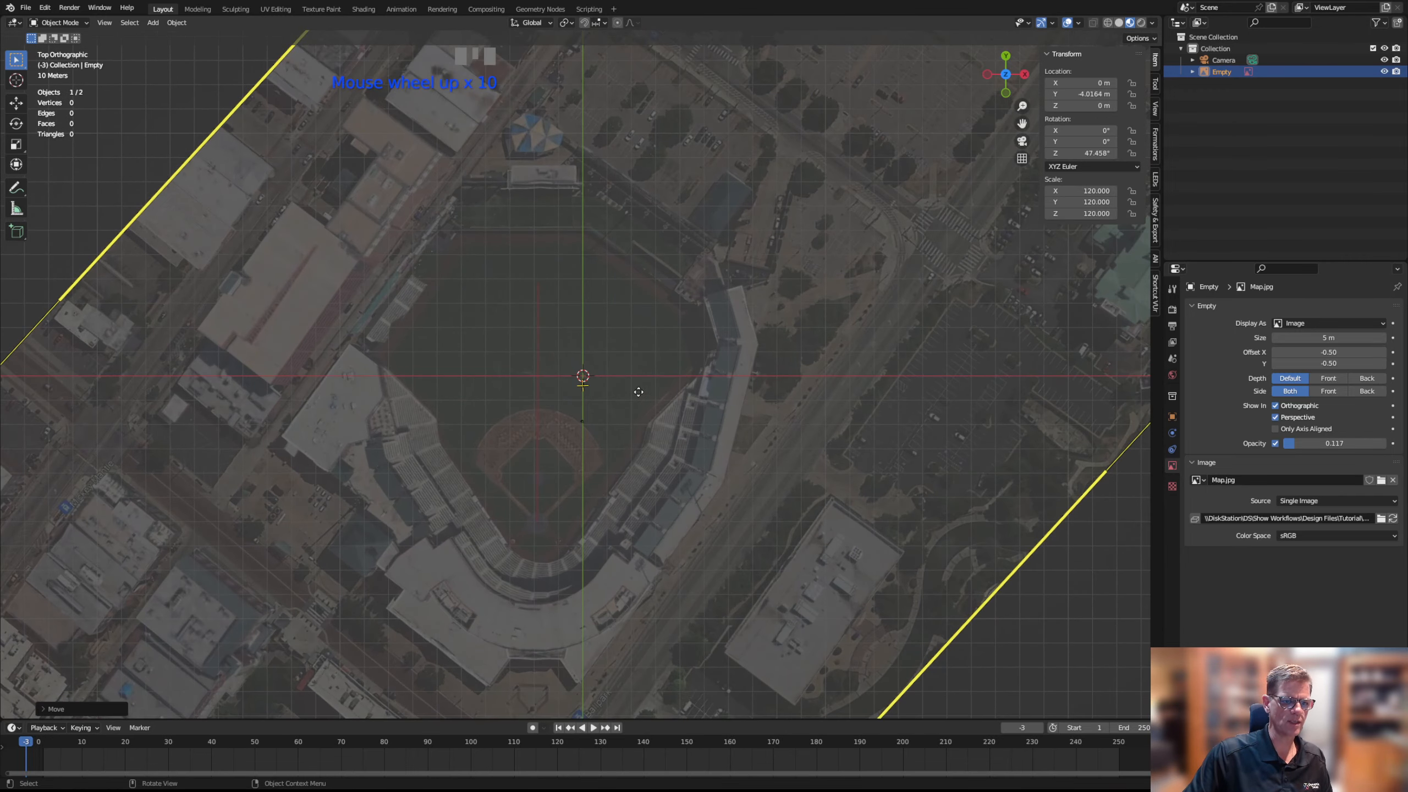
pyautogui.scroll(-1, 639, 392)
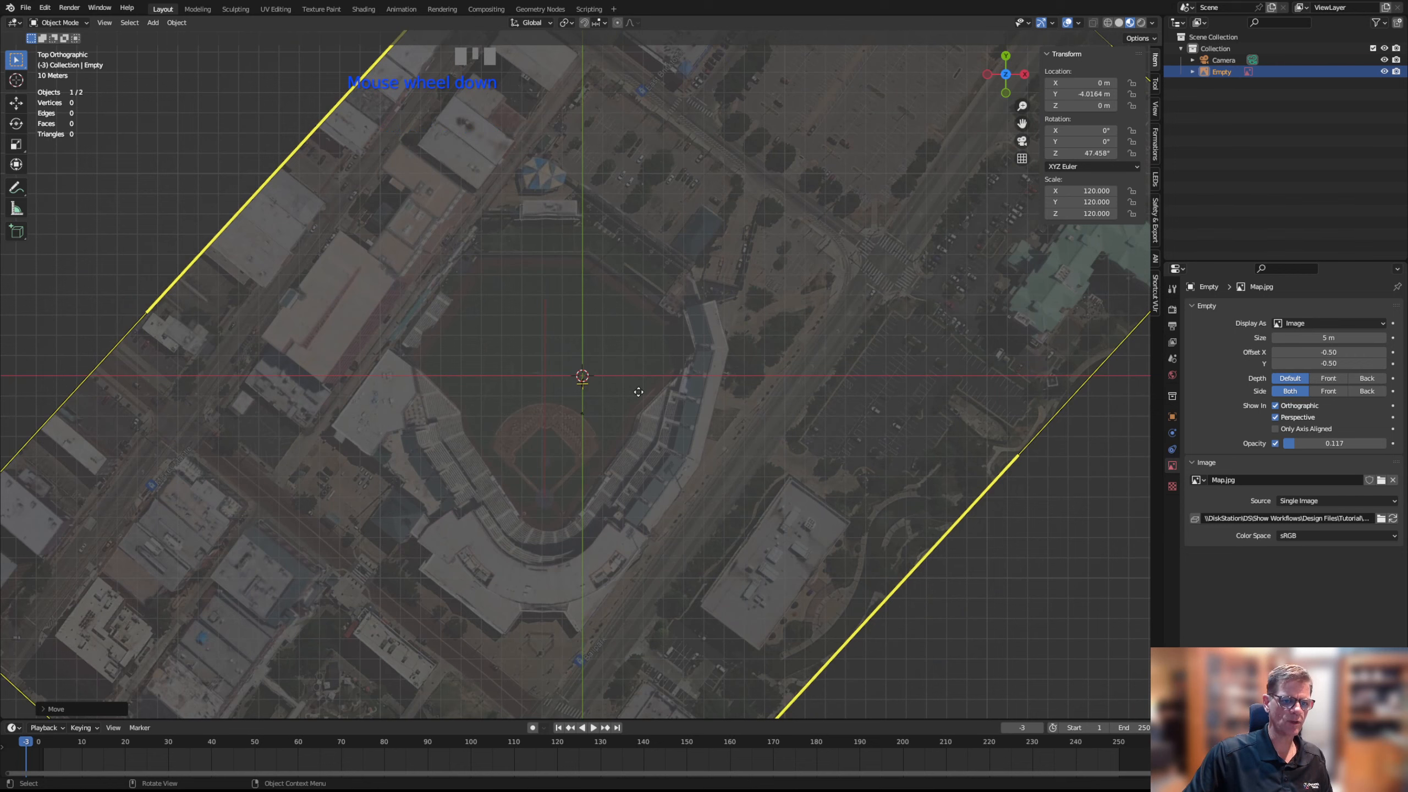
pyautogui.scroll(-1, 639, 392)
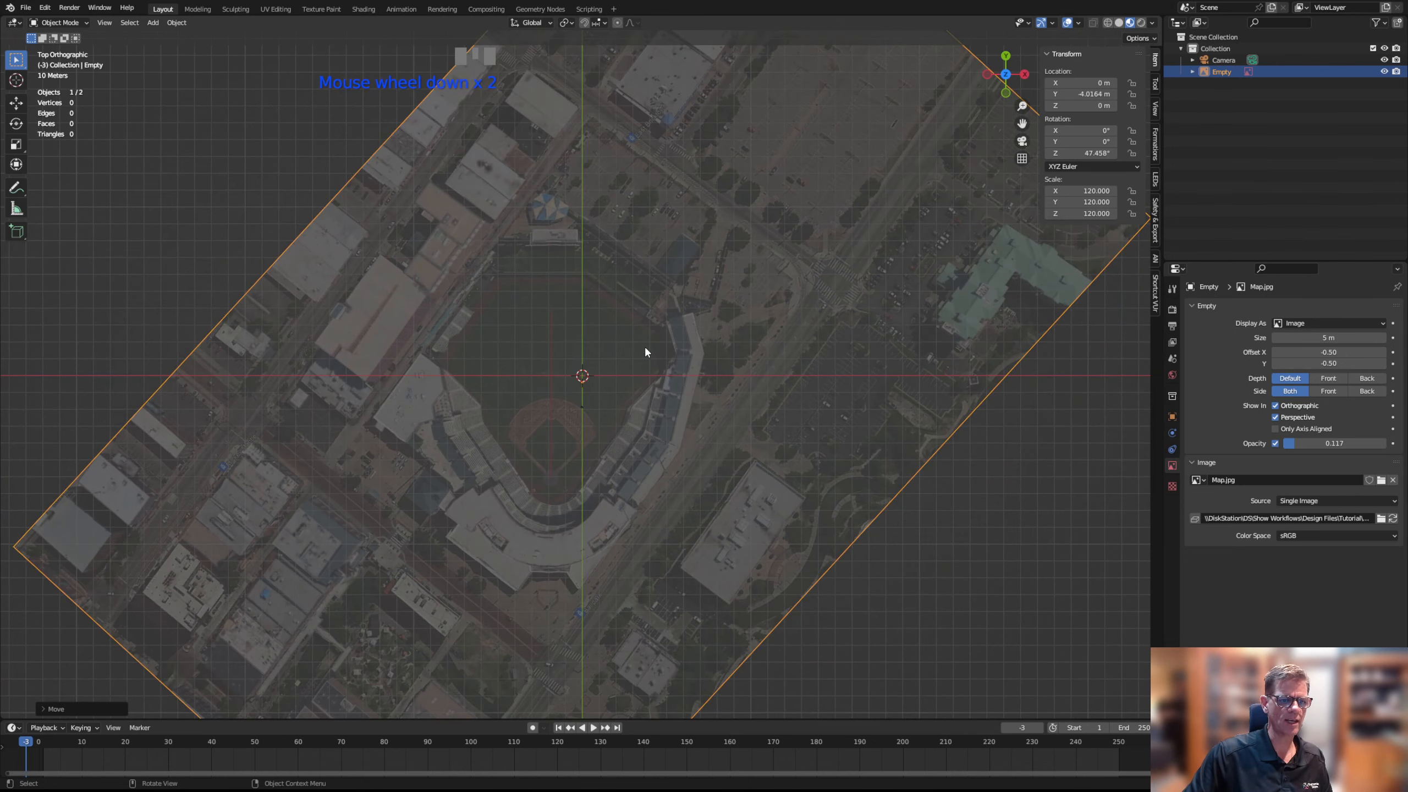
pyautogui.scroll(2, 646, 348)
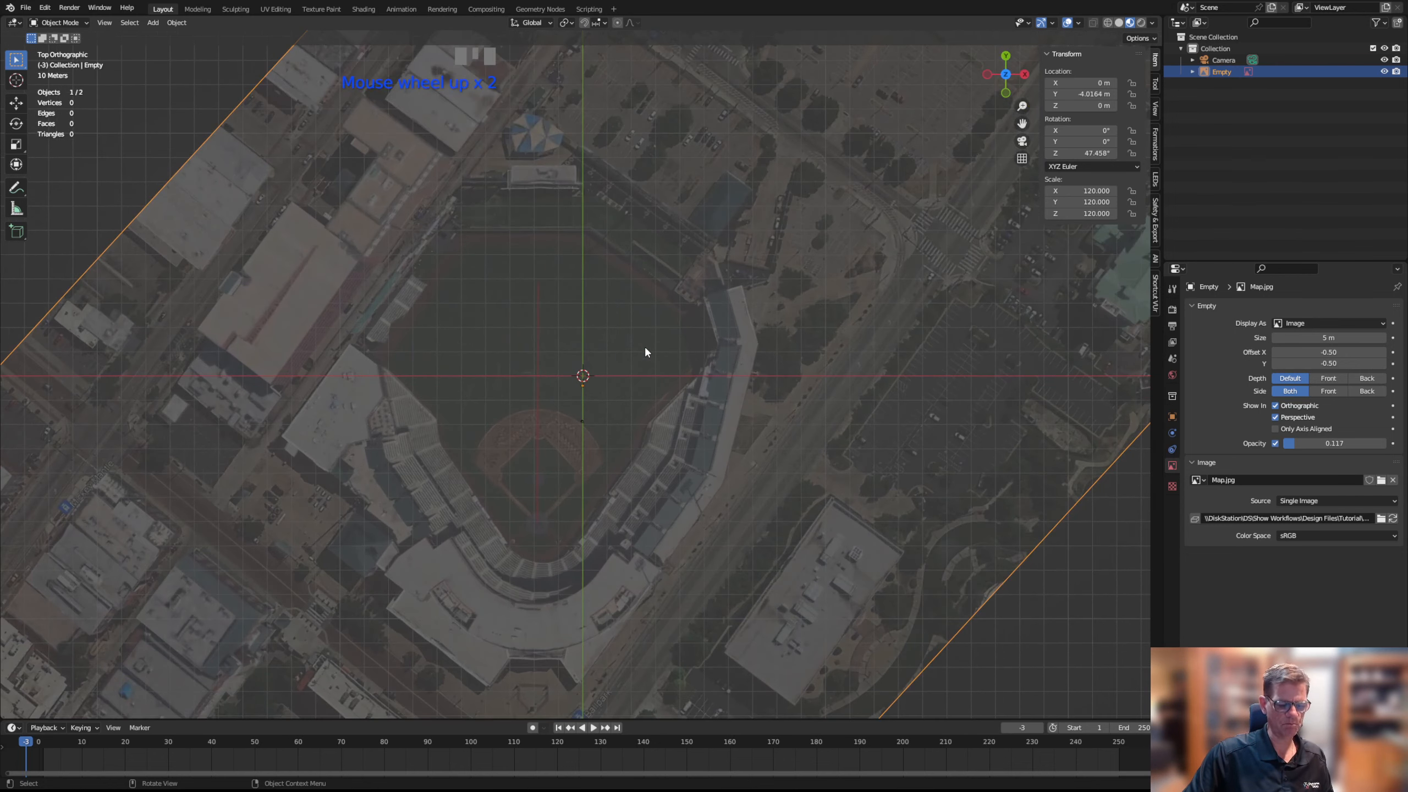
pyautogui.press('g')
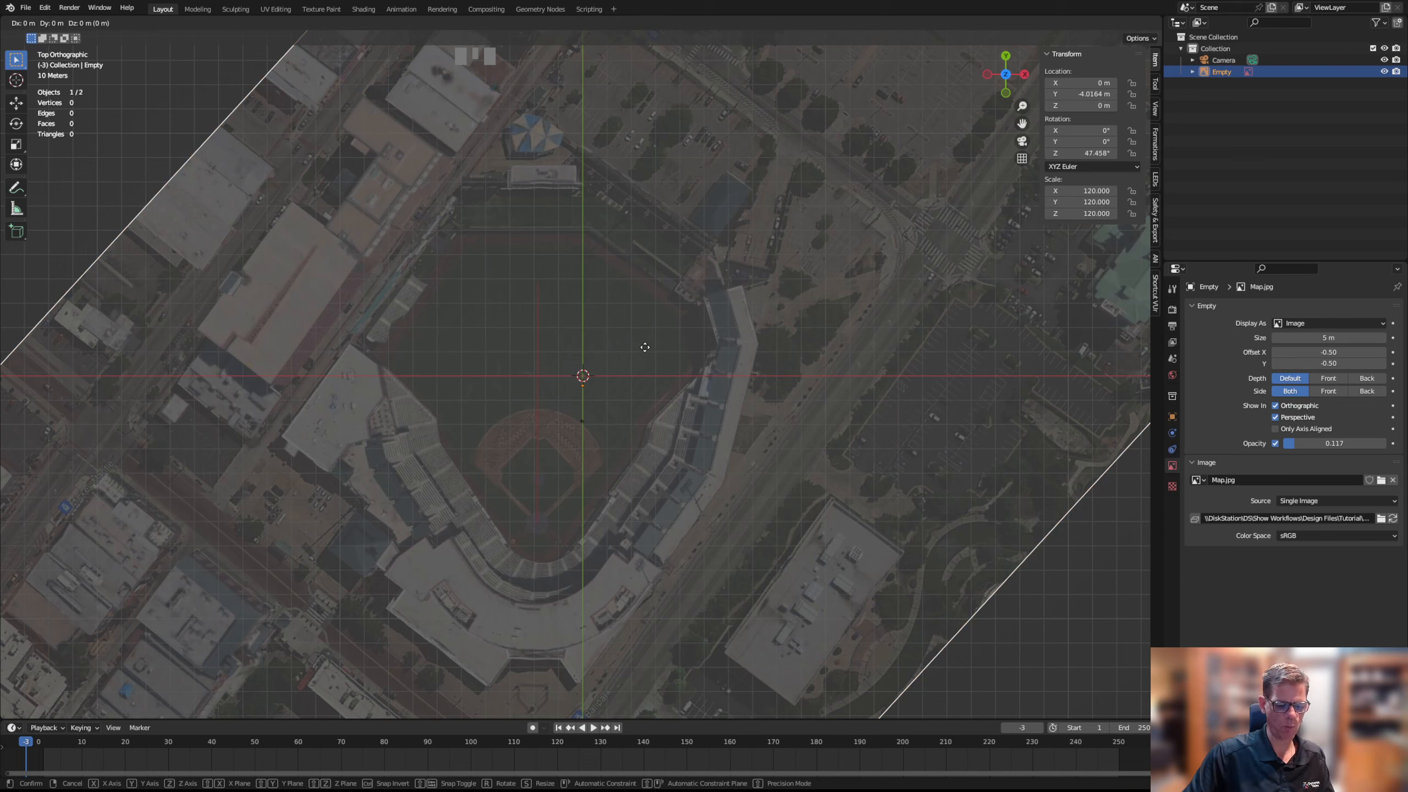
pyautogui.press('y')
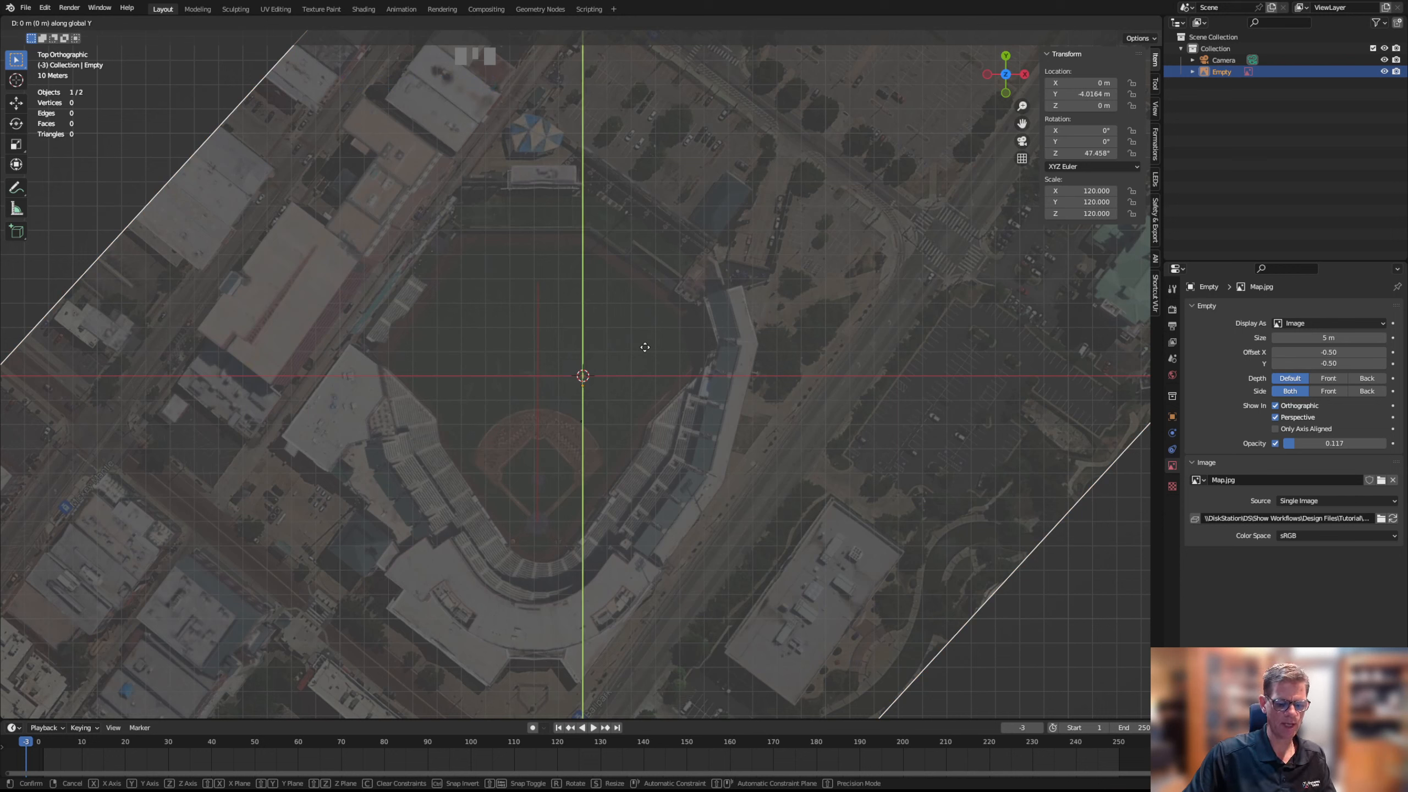
pyautogui.write('10')
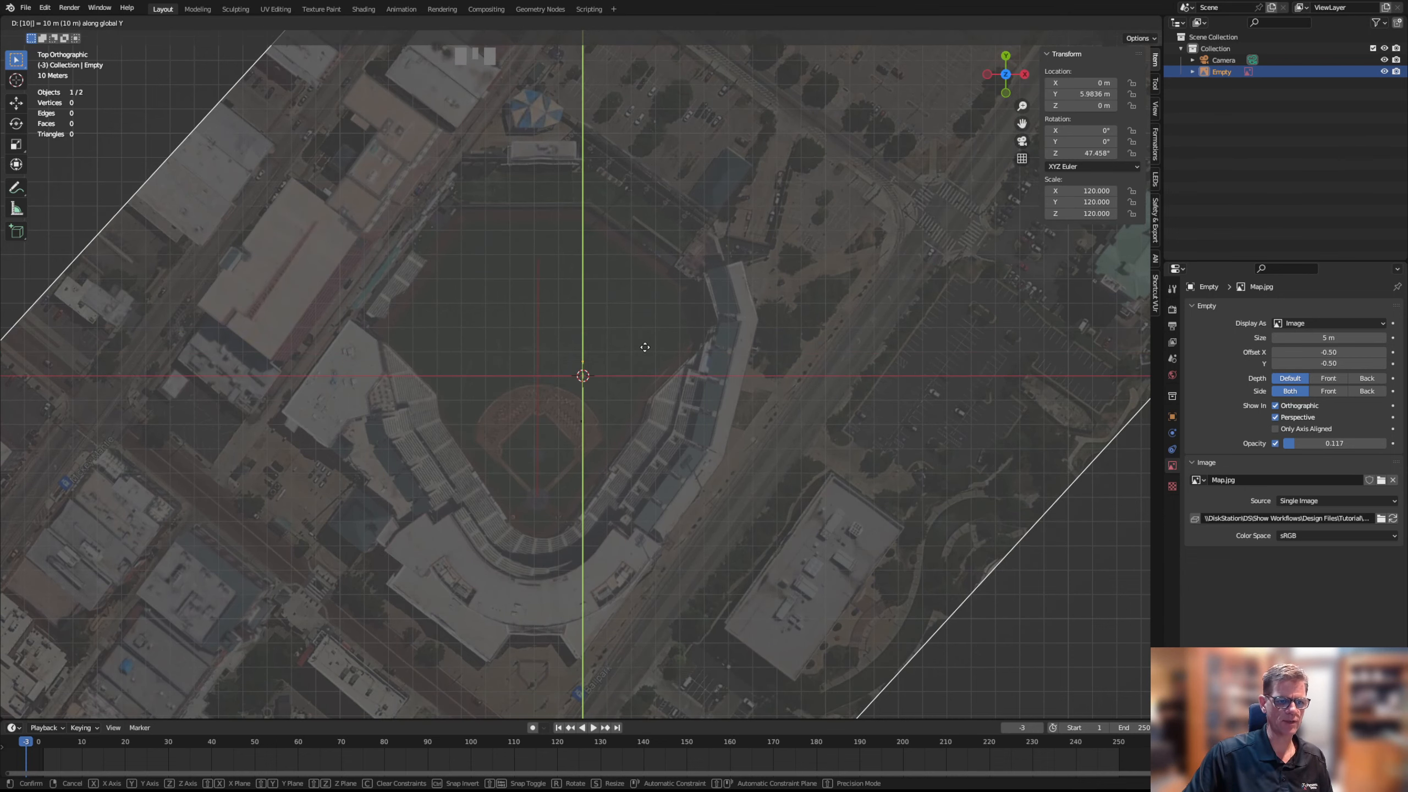
pyautogui.press('Return')
# Move the map image freely to about X -47.1 m, Y -93 m, placing the parking lot beyond the outfield at the scene origin
pyautogui.scroll(-3, 644, 348)
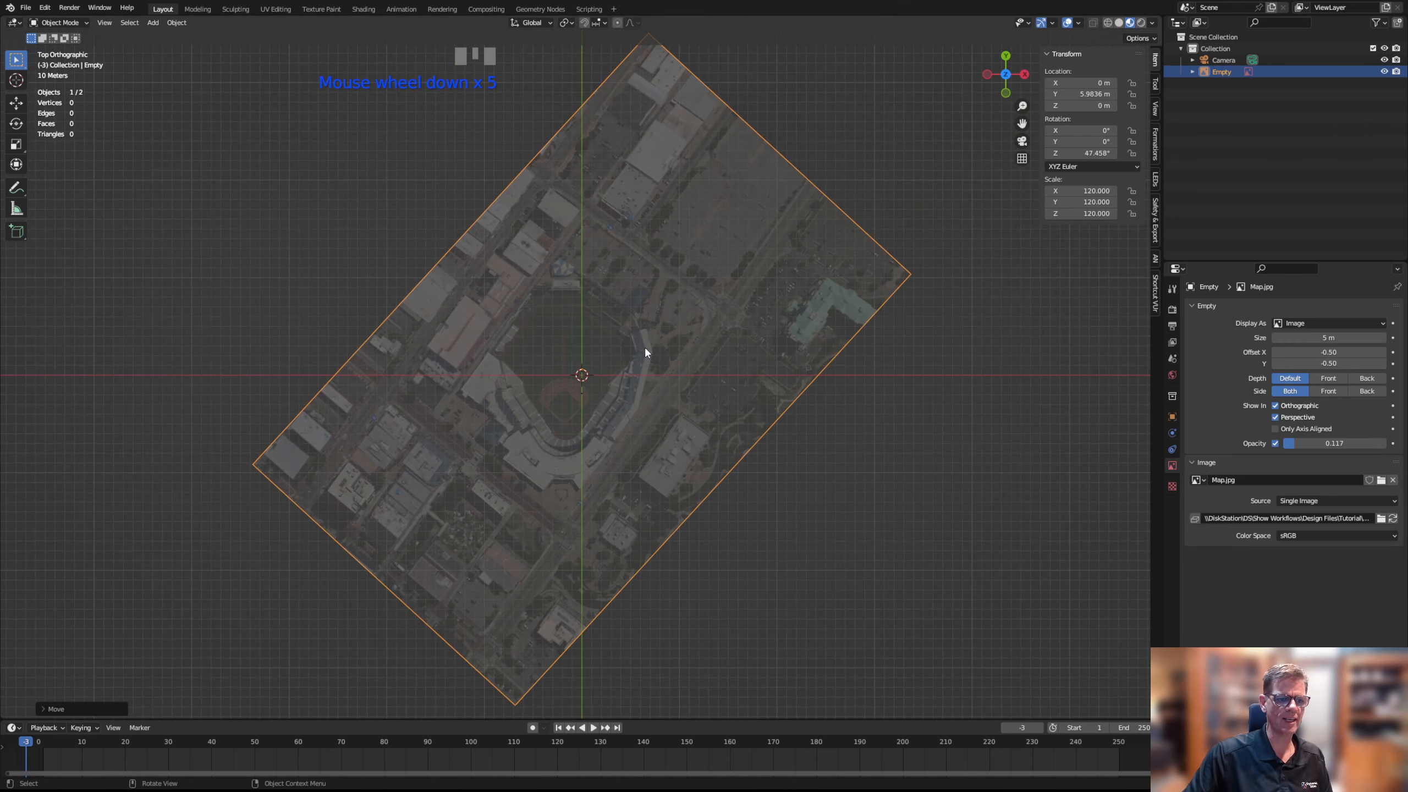
pyautogui.scroll(2, 645, 347)
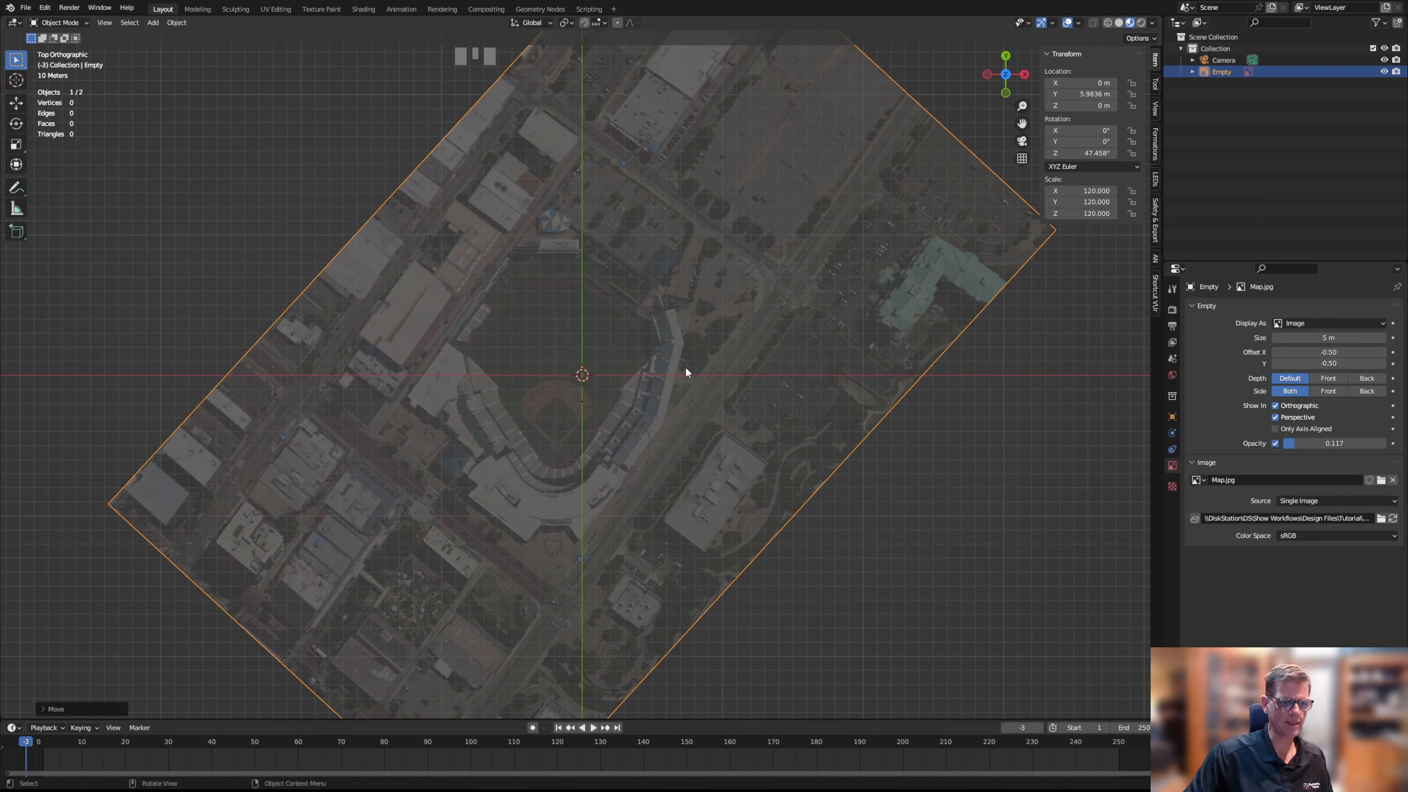
pyautogui.scroll(3, 652, 384)
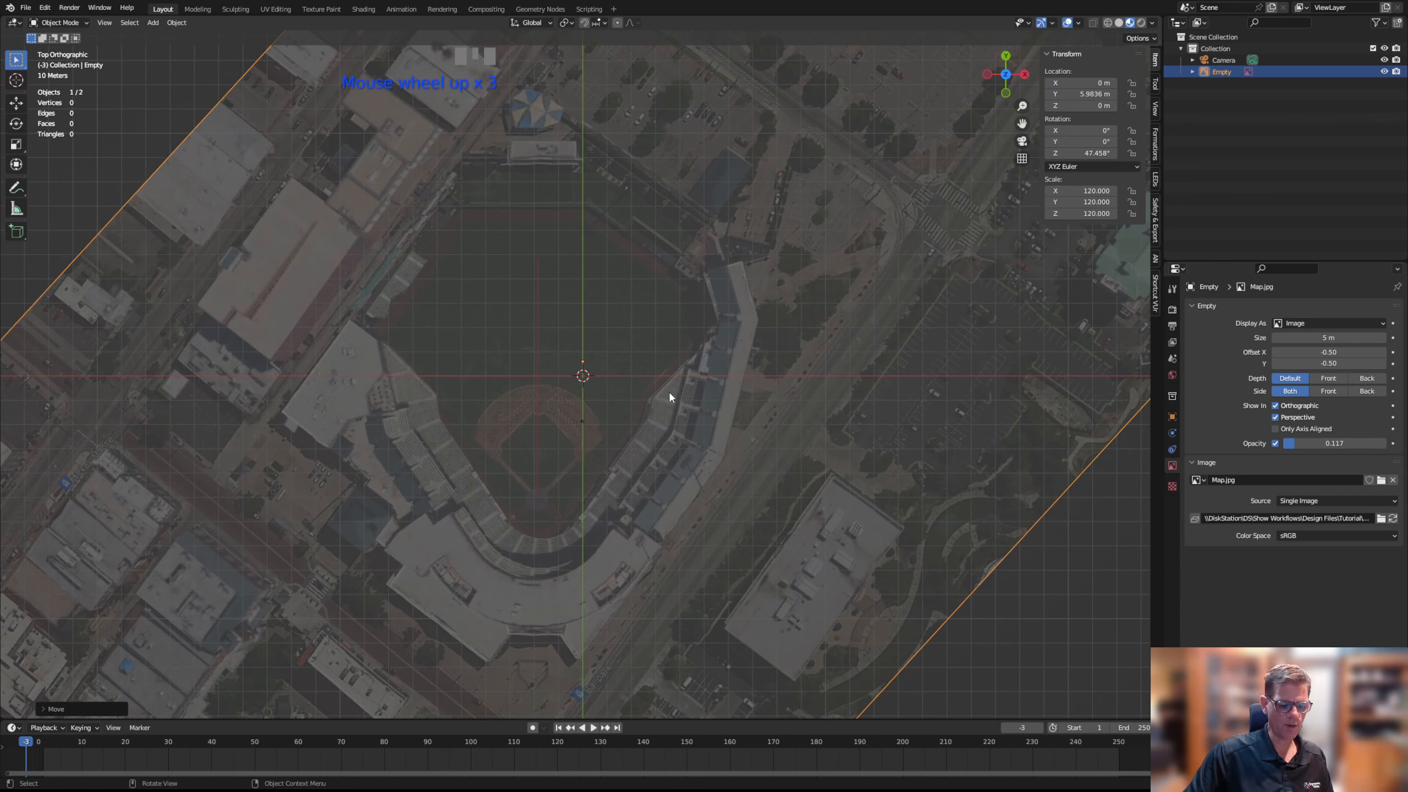
pyautogui.press('g')
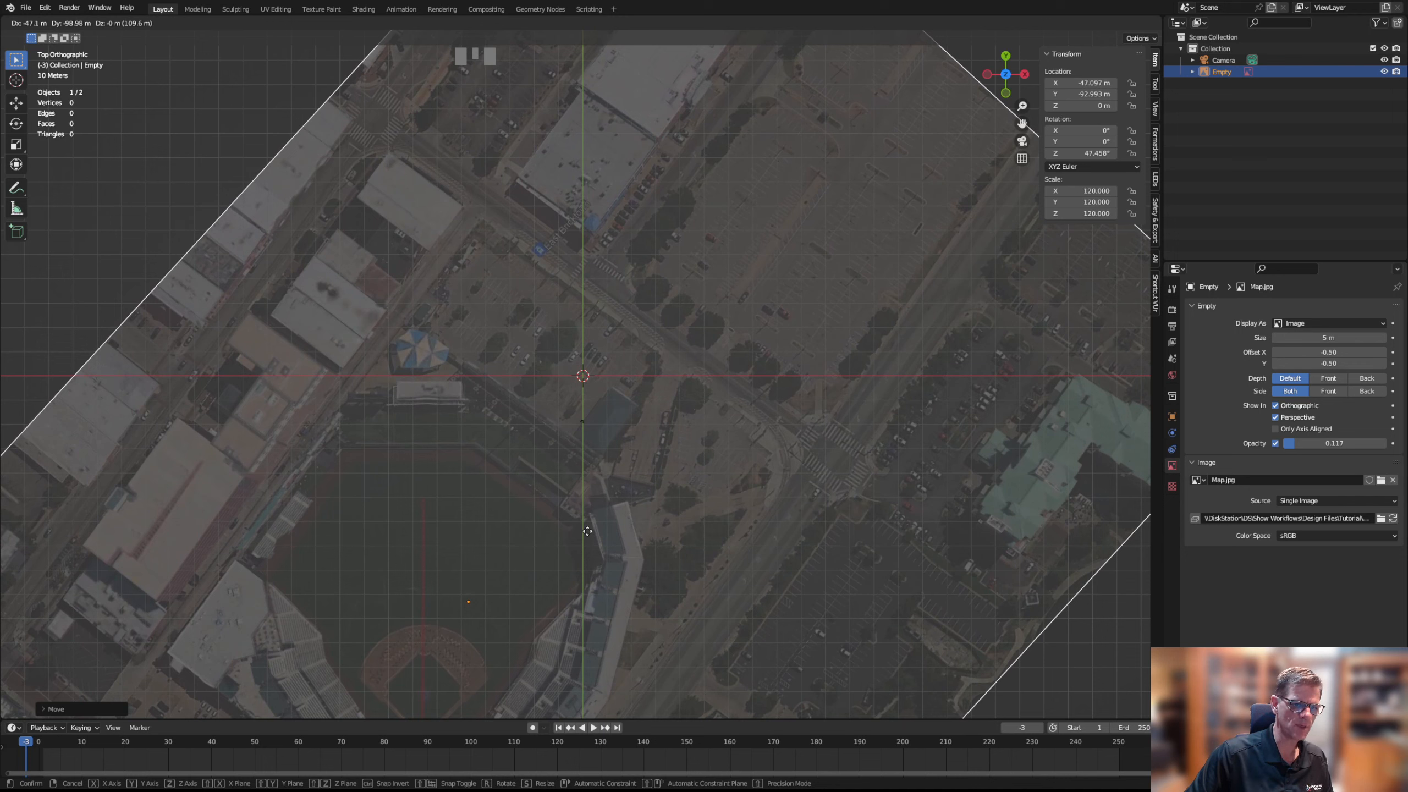
pyautogui.click(587, 531)
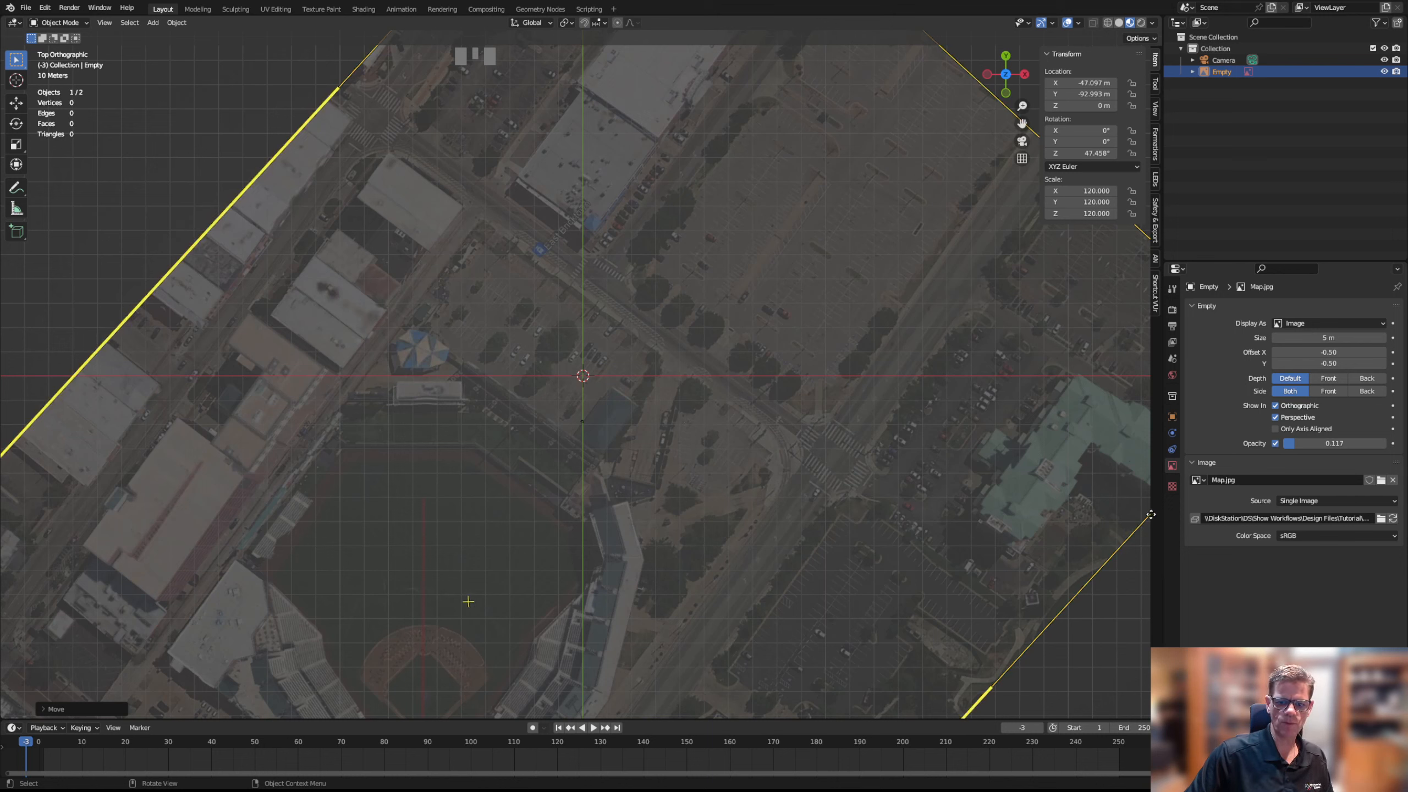
# Make the map image unselectable in its object visibility settings and test this by trying to select it in the viewport
pyautogui.click(1173, 417)
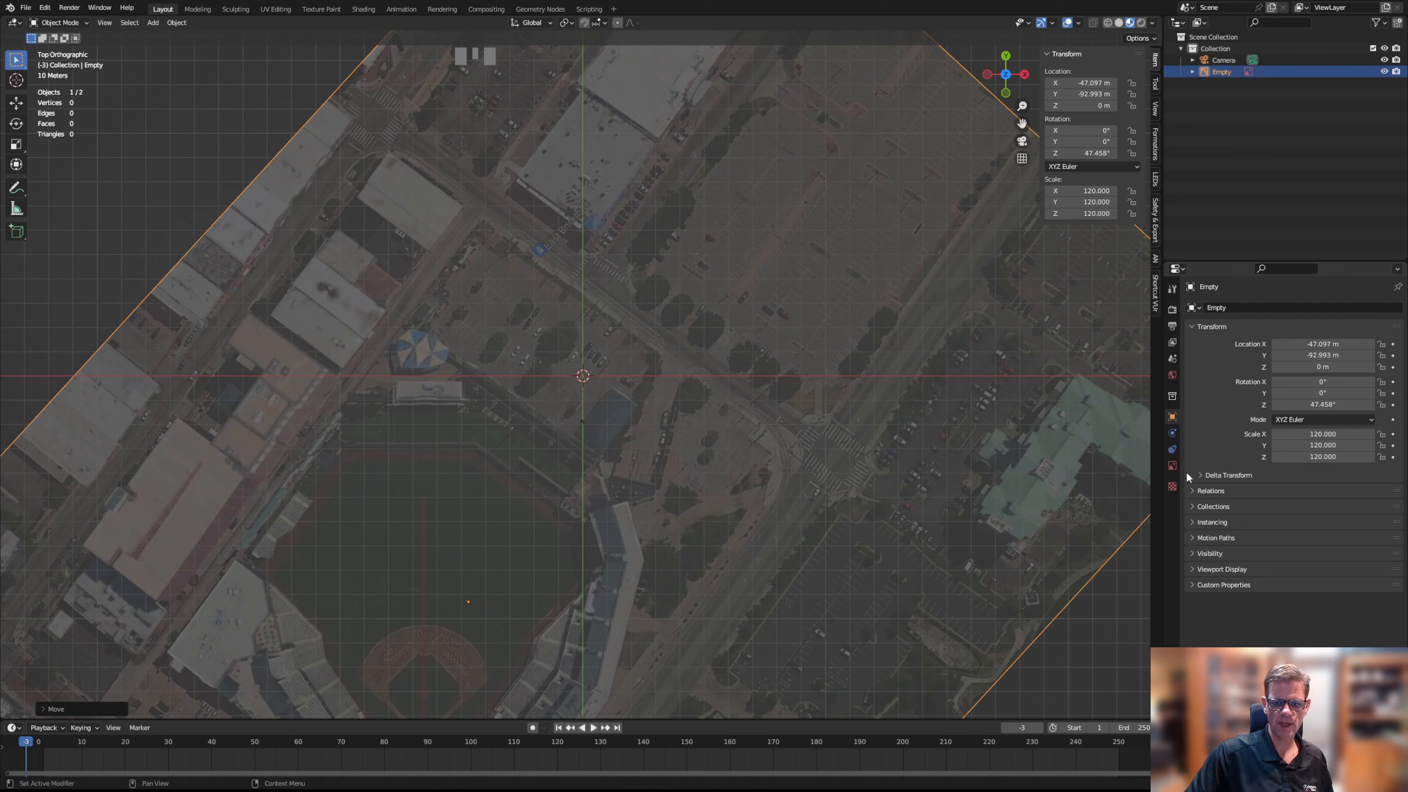
pyautogui.click(1191, 553)
pyautogui.scroll(-3, 1219, 559)
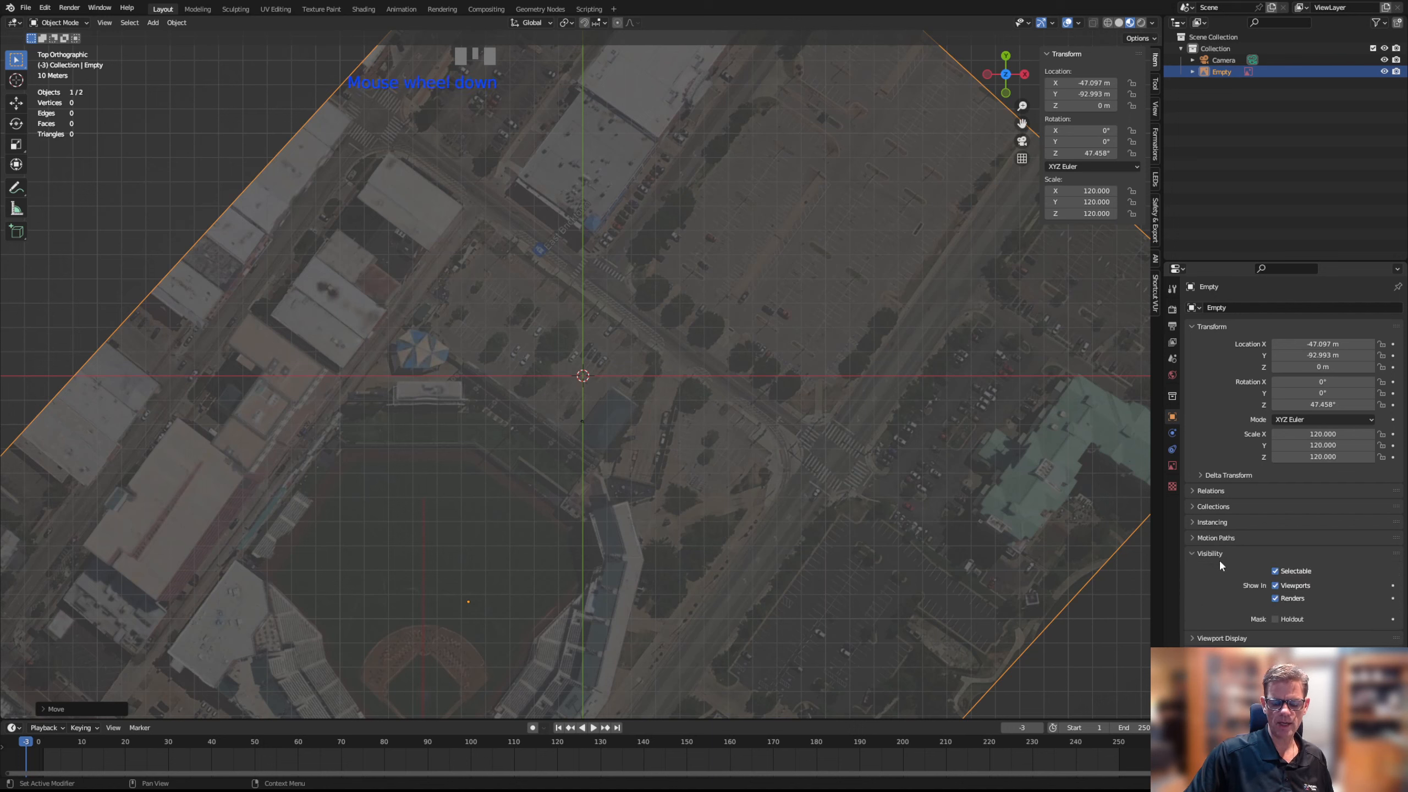
pyautogui.click(1276, 572)
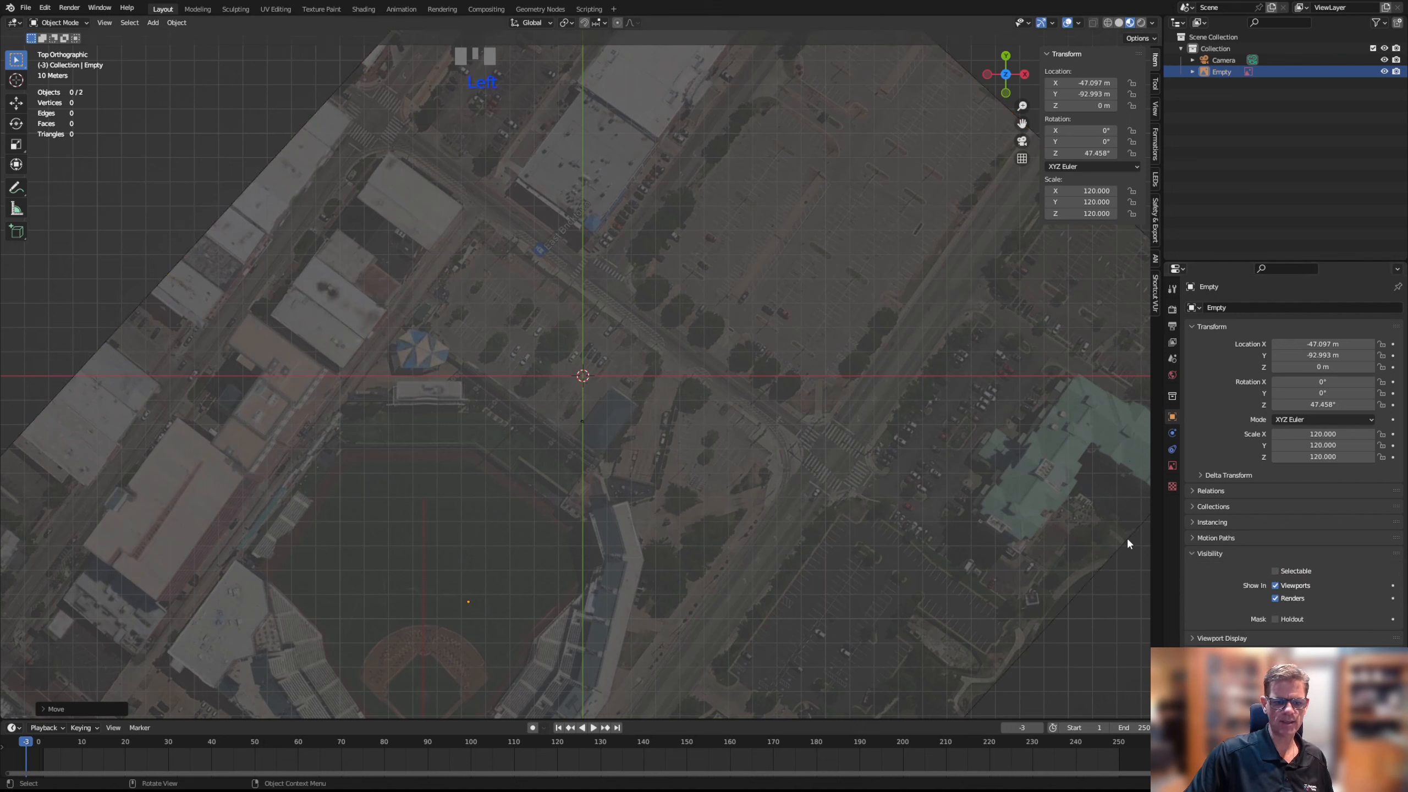
pyautogui.click(1027, 511)
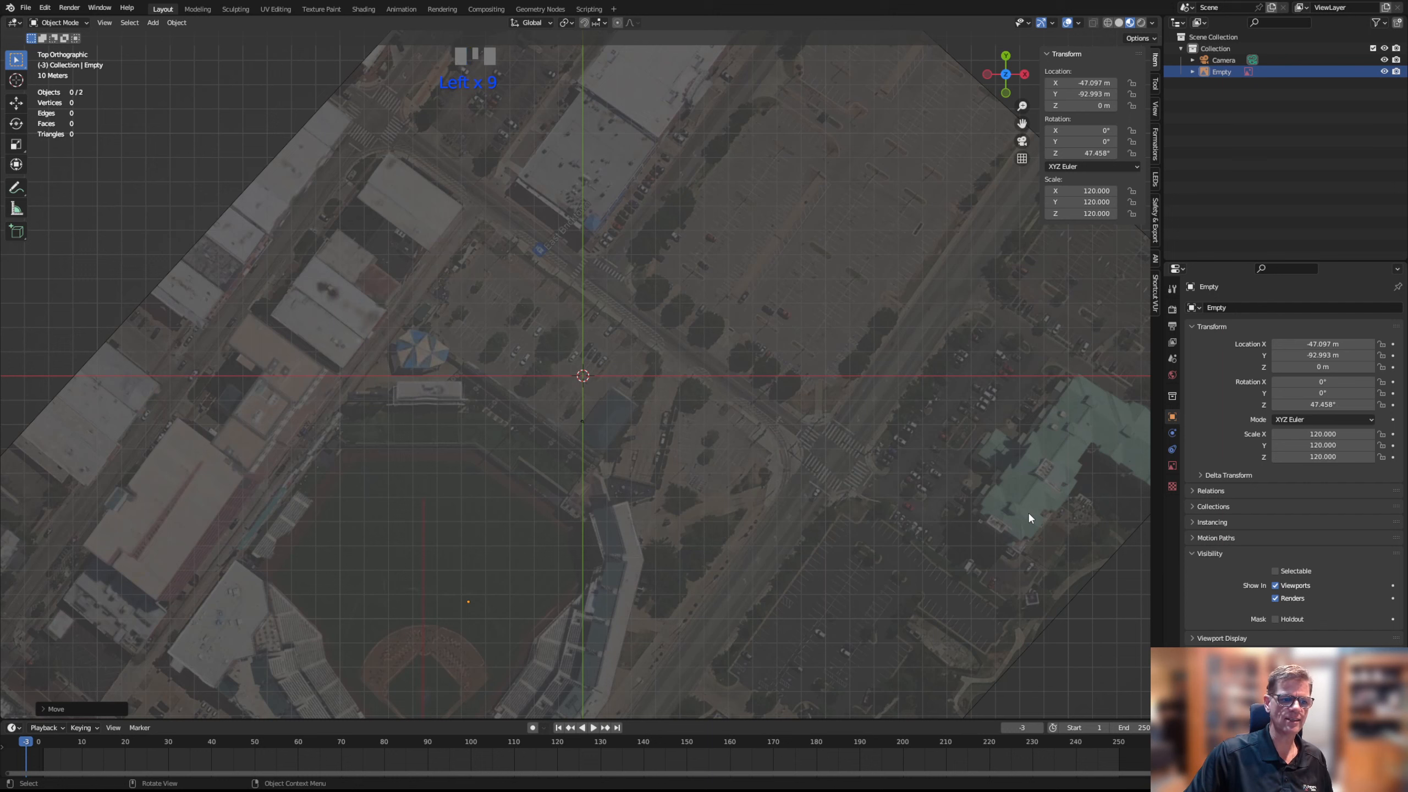
pyautogui.click(1028, 511)
pyautogui.click(1027, 511)
# Rename the Empty object that holds the map image to Map
pyautogui.click(1224, 70)
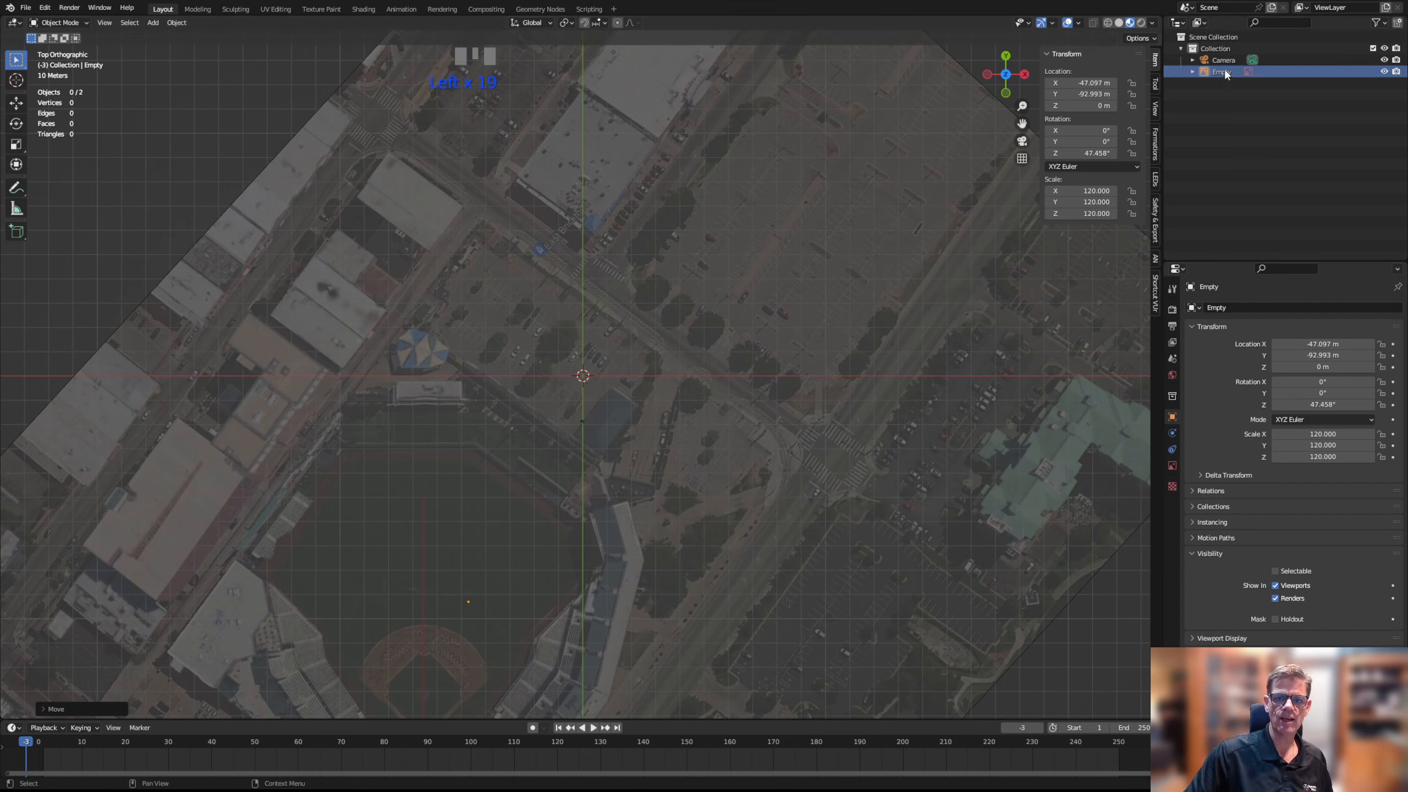
pyautogui.click(1224, 71)
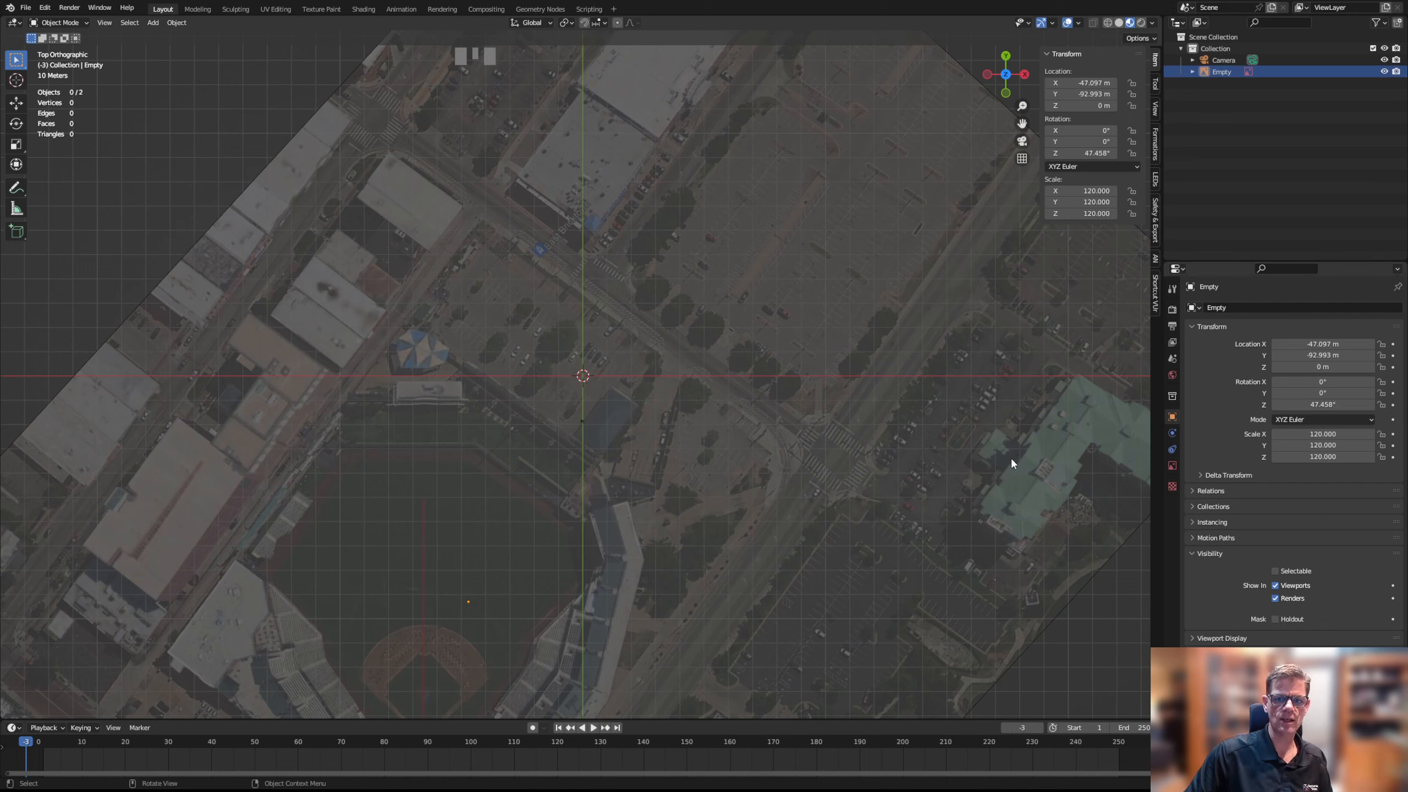
pyautogui.doubleClick(1233, 72)
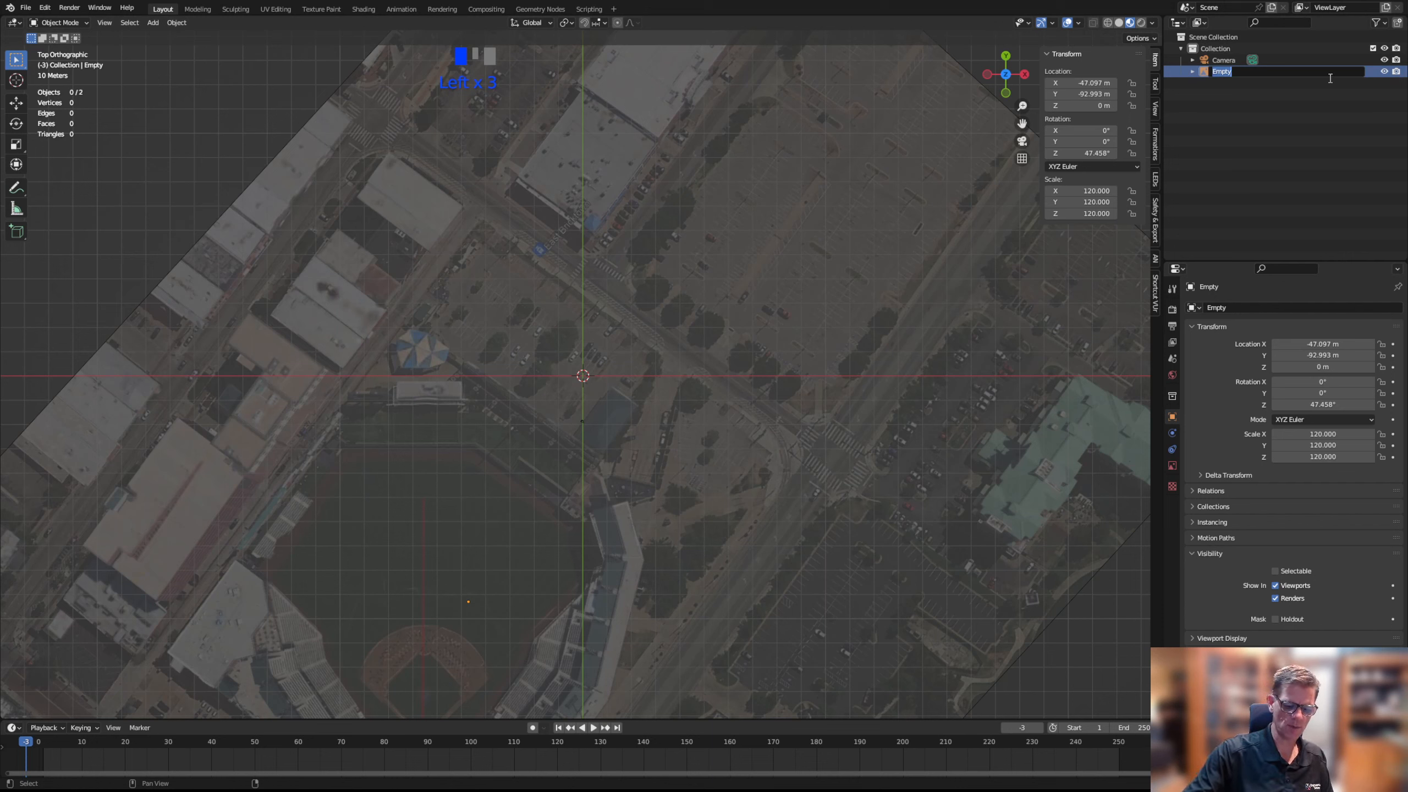
pyautogui.write('Map')
pyautogui.press('Return')
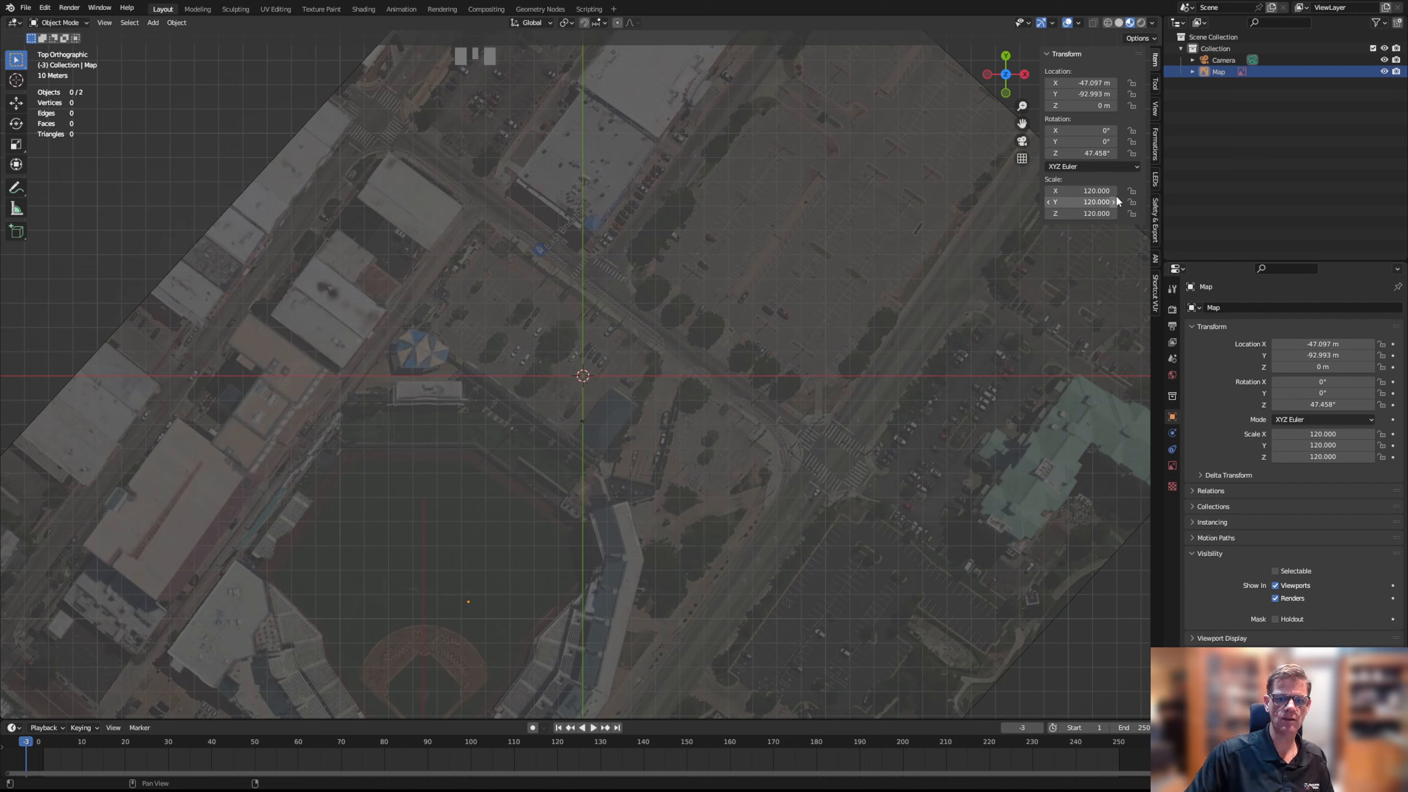
# Create a takeoff grid of 30 drones with 3 rows, 10 columns and 3 m spacing
pyautogui.click(1154, 149)
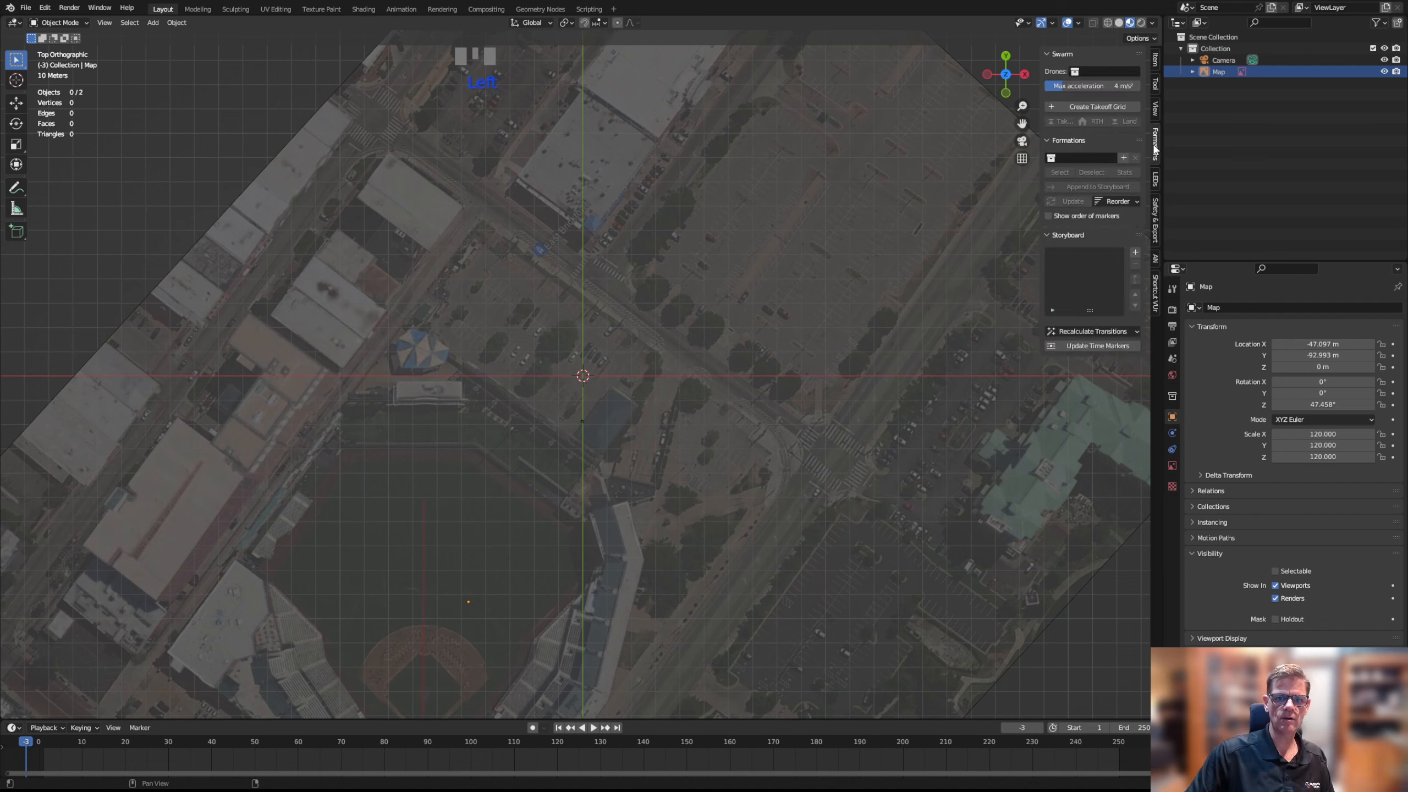
pyautogui.click(1101, 108)
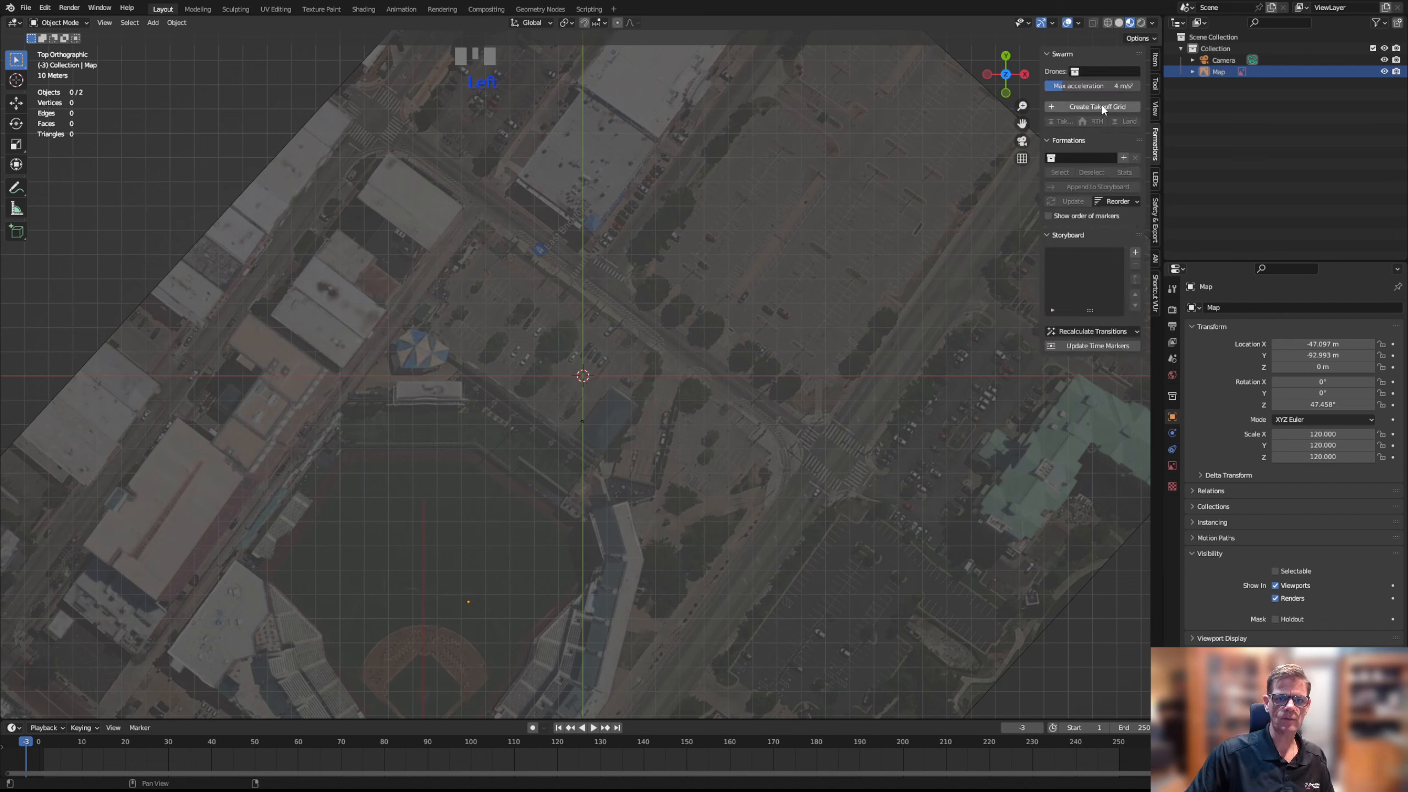
pyautogui.doubleClick(1131, 126)
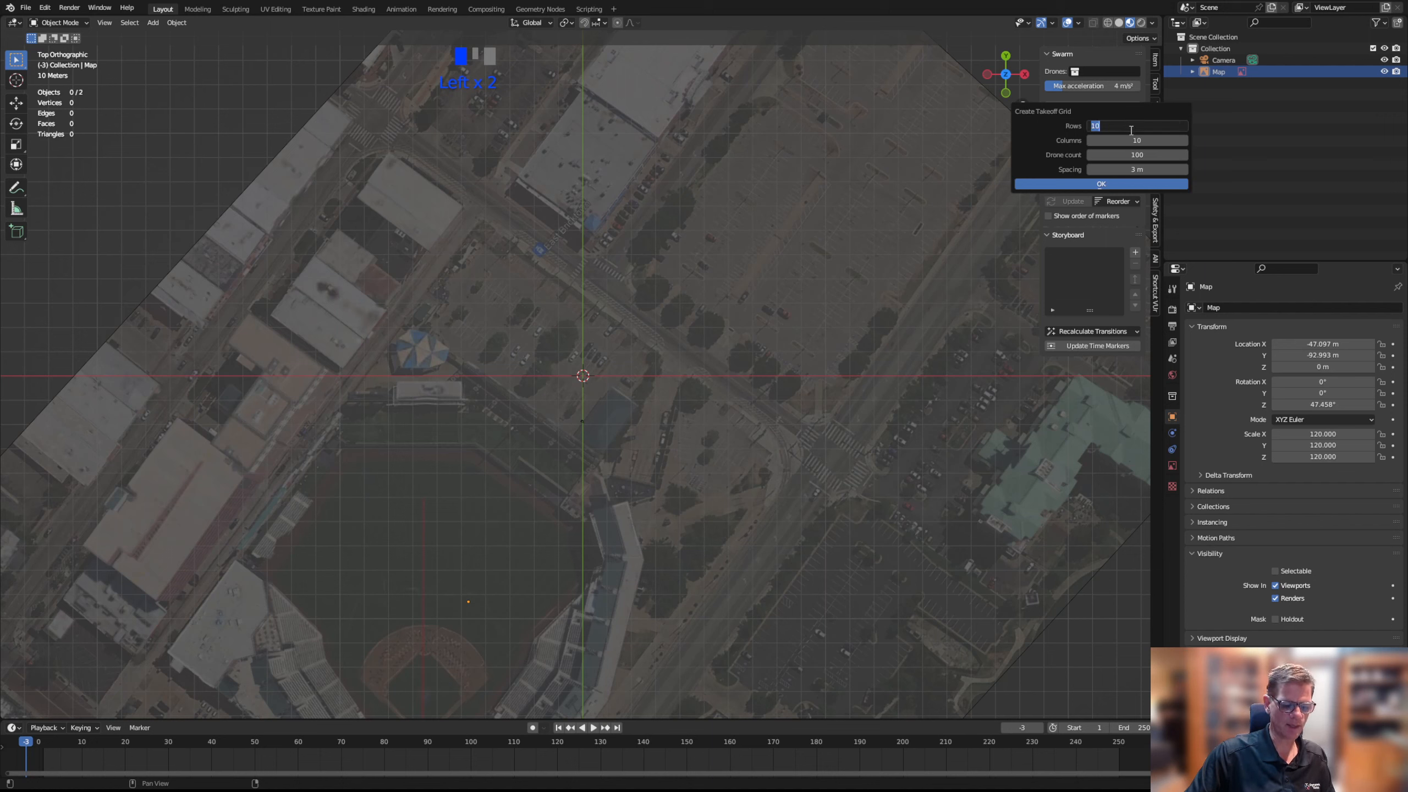
pyautogui.write('3')
pyautogui.press('Return')
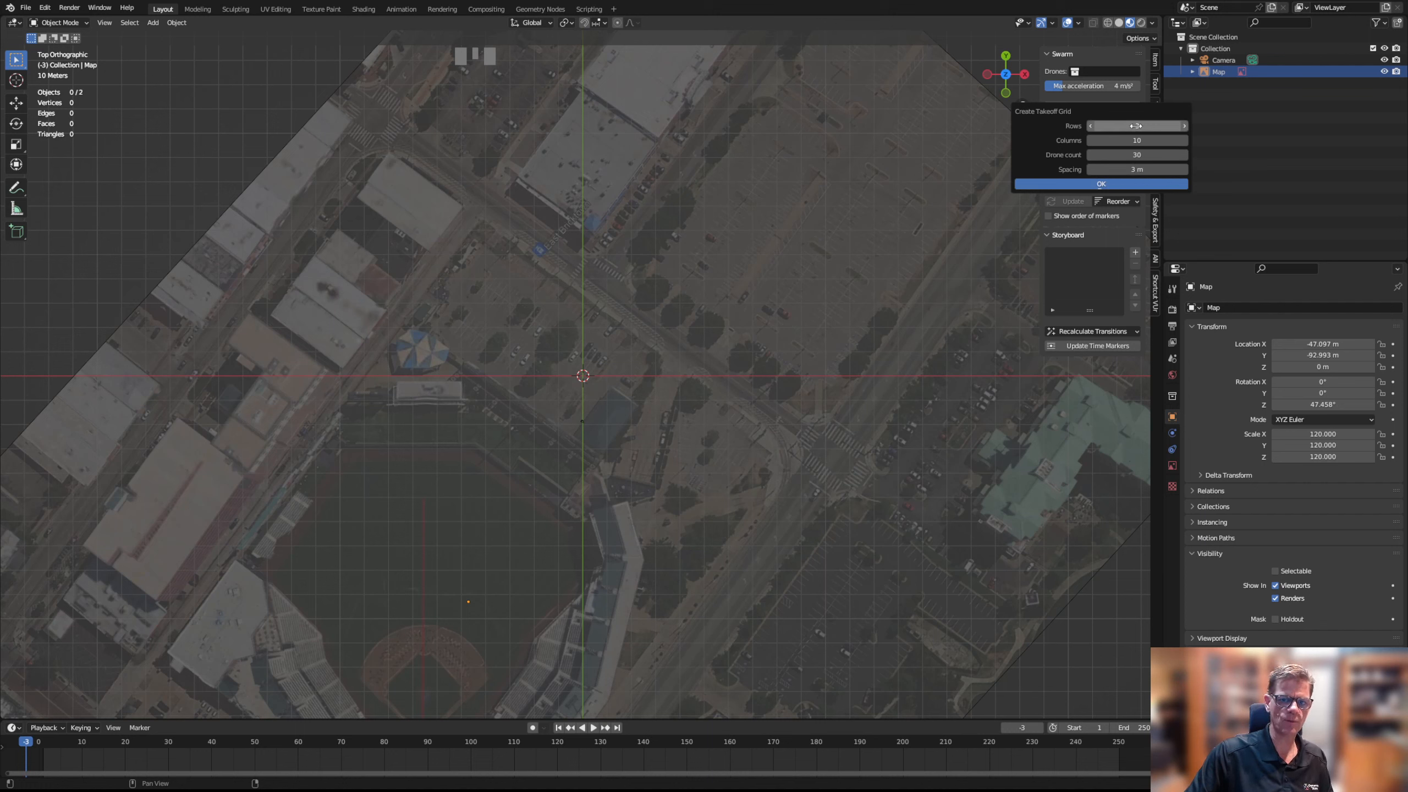
pyautogui.click(1110, 183)
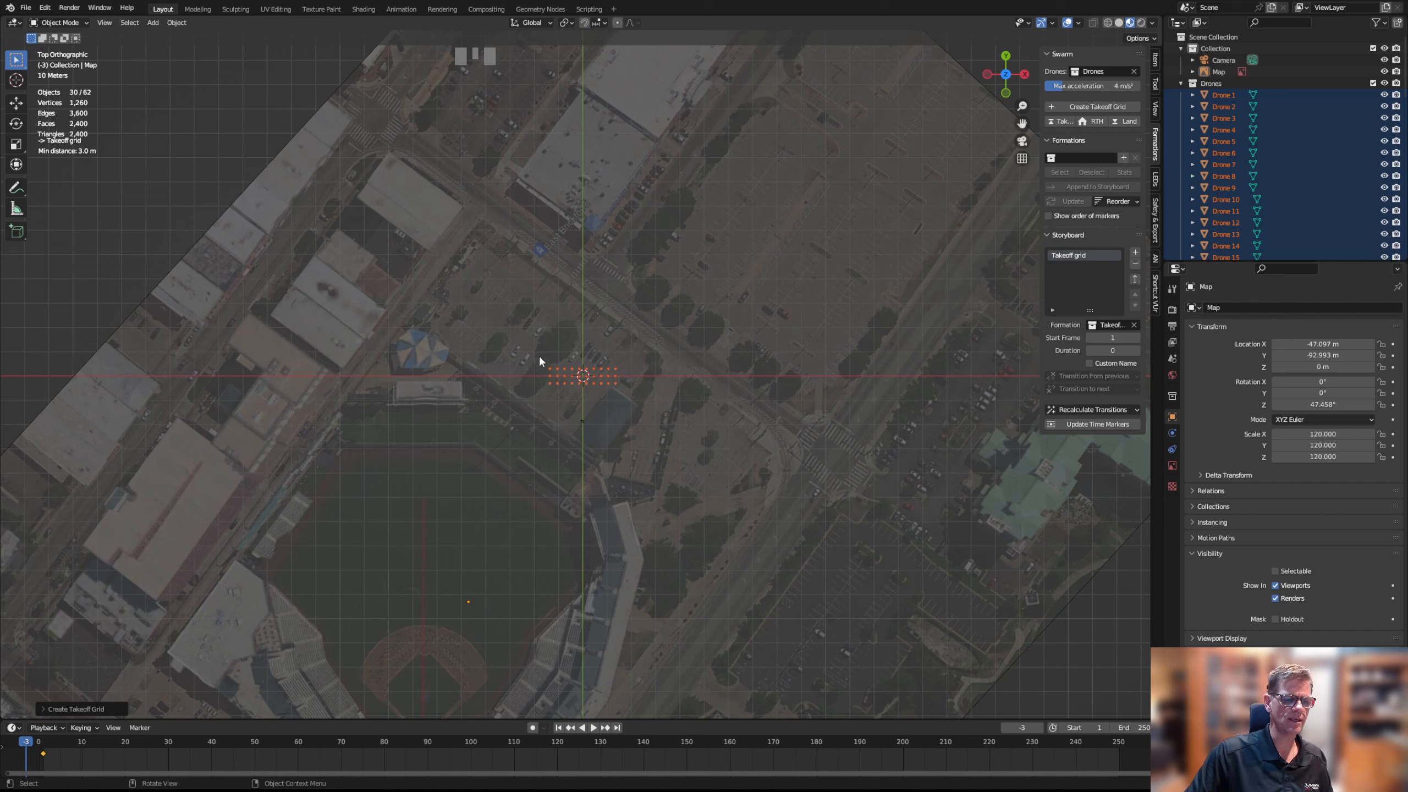
# Select all drones together with their takeoff grid markers and rotate them counterclockwise about the global Z axis to fit the parking lot
pyautogui.scroll(-20, 1231, 185)
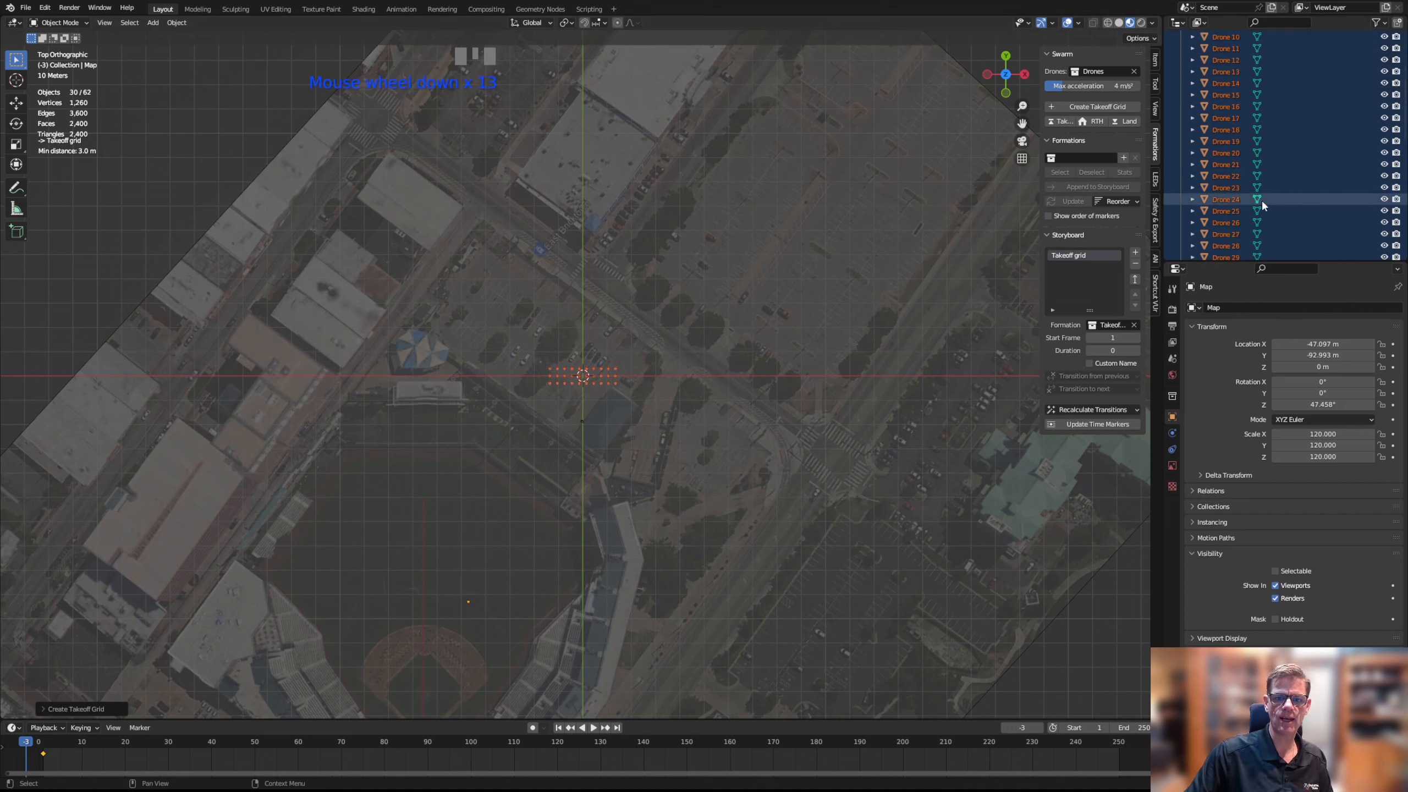
pyautogui.scroll(4, 1256, 207)
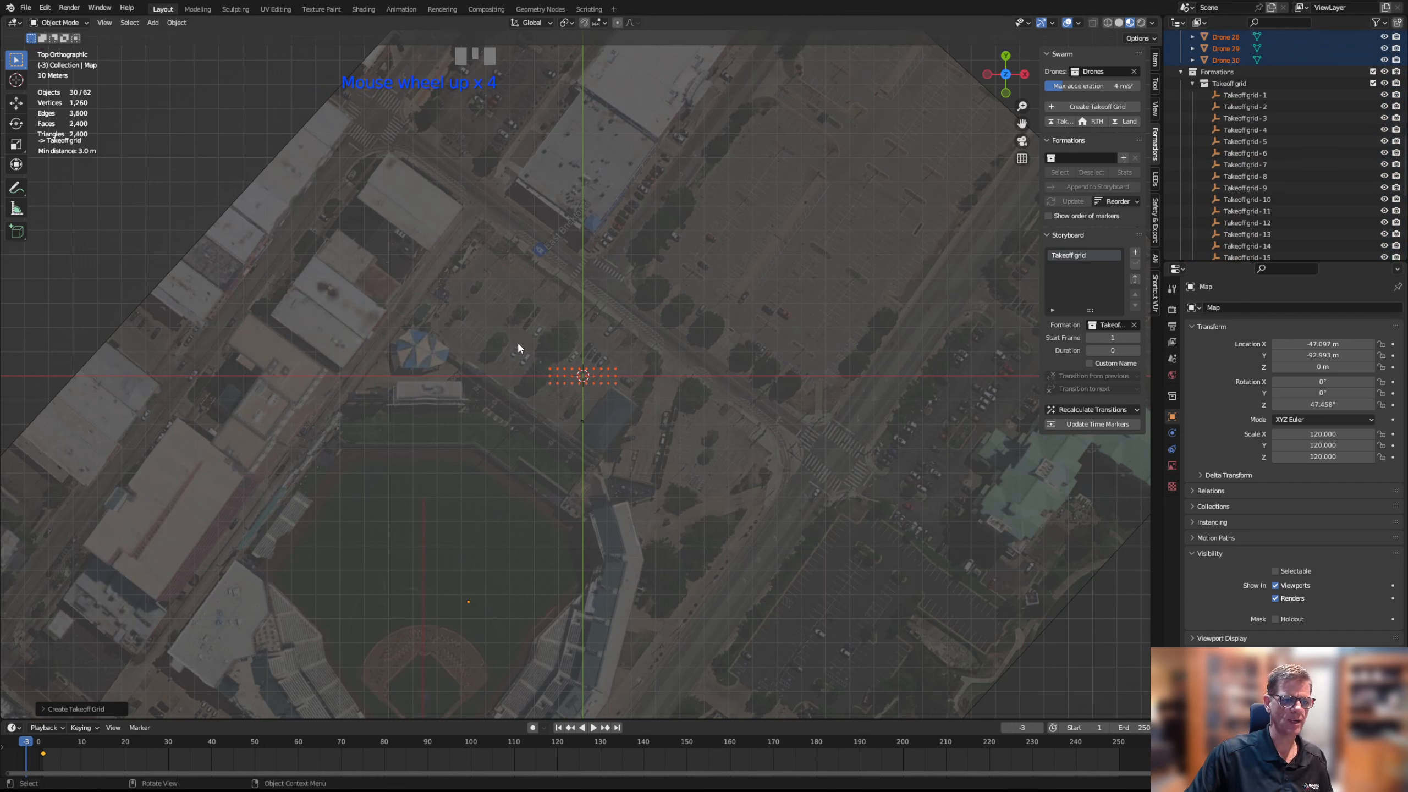
pyautogui.moveTo(519, 345); pyautogui.dragTo(653, 401)
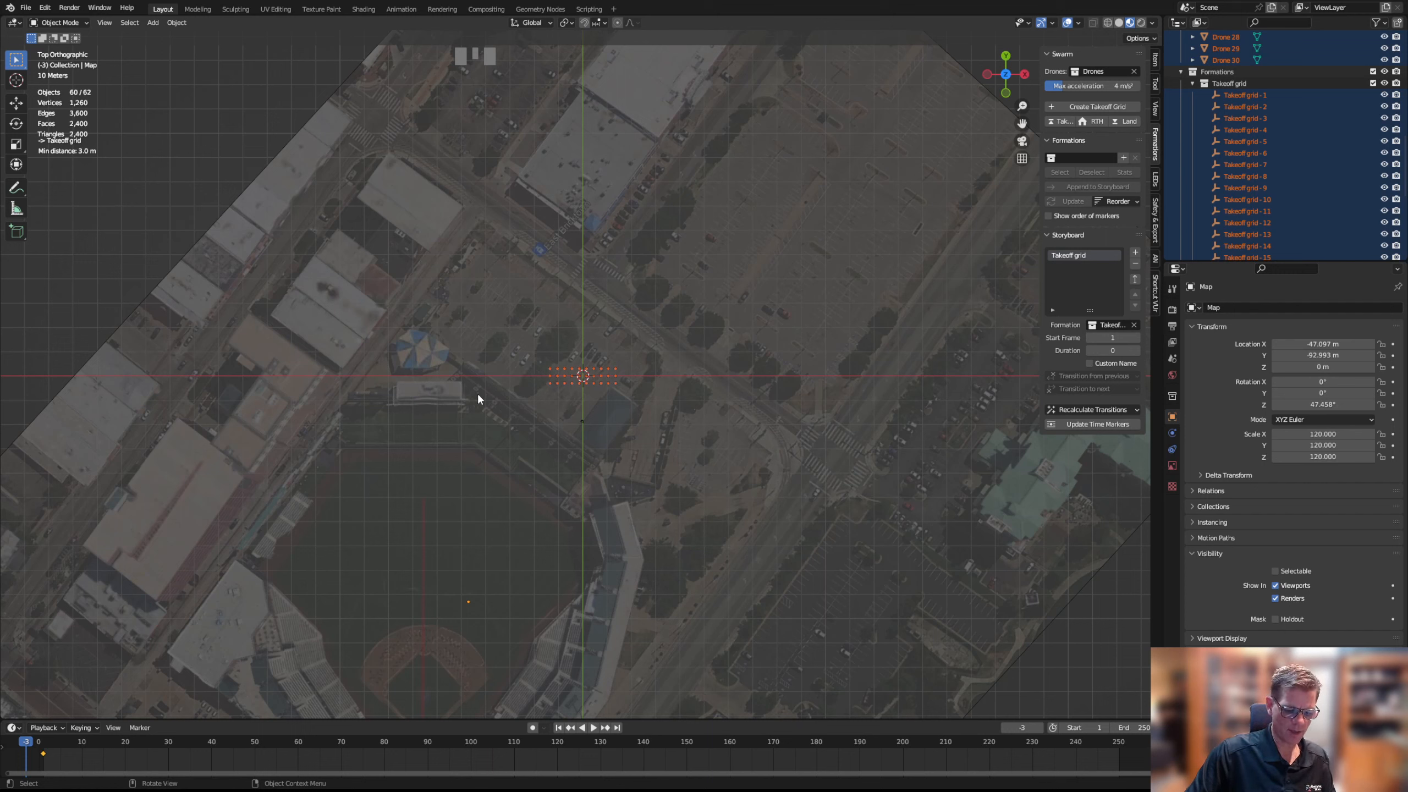
pyautogui.press('r')
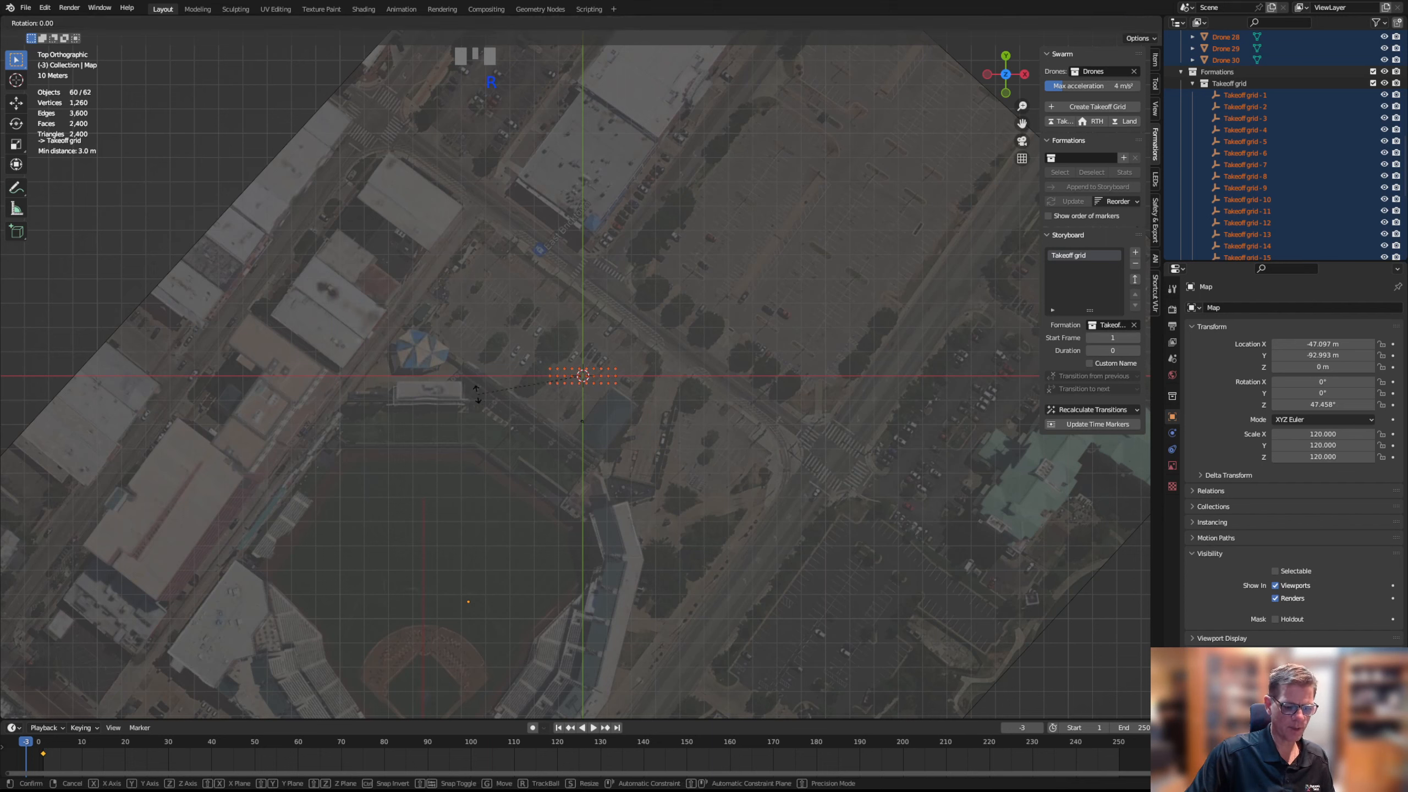
pyautogui.press('z')
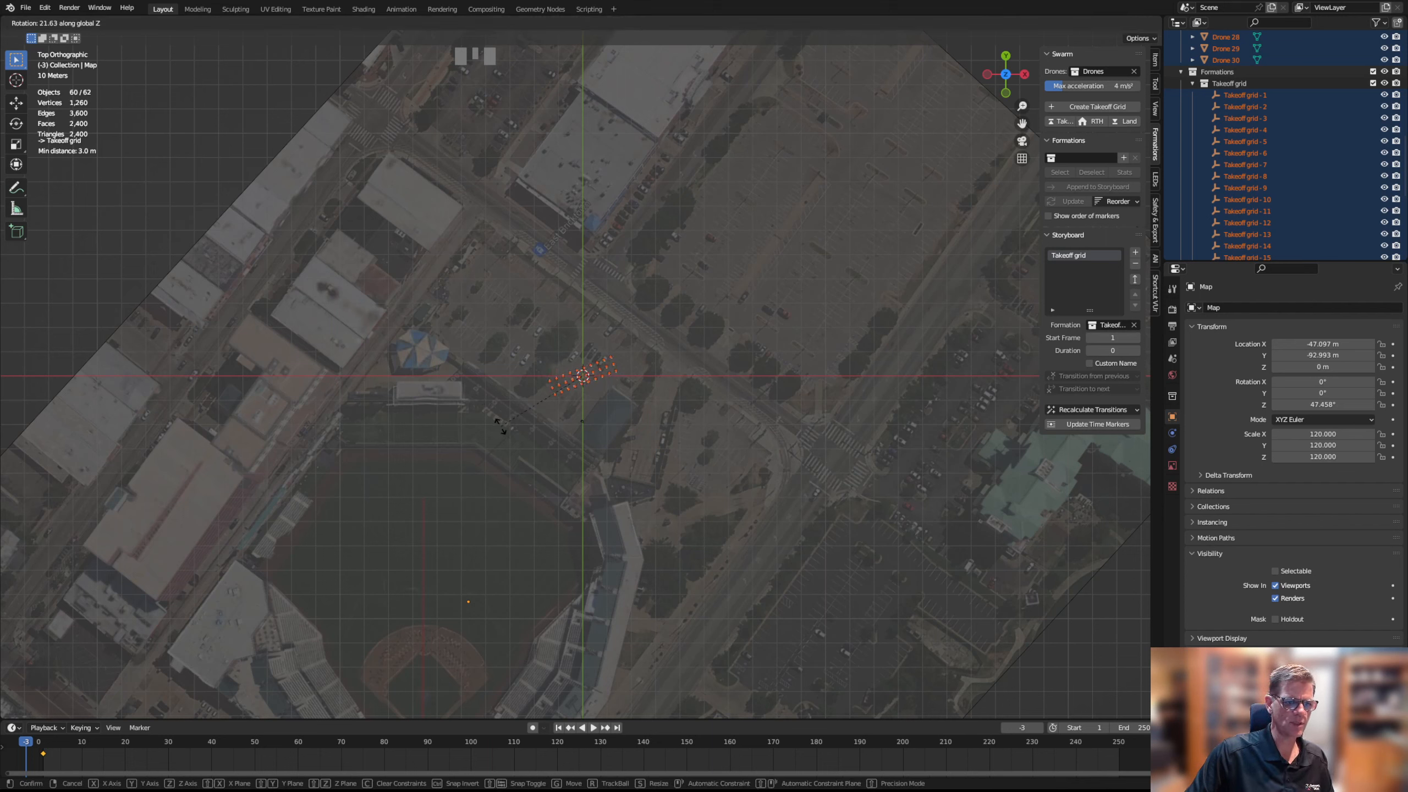
pyautogui.click(552, 436)
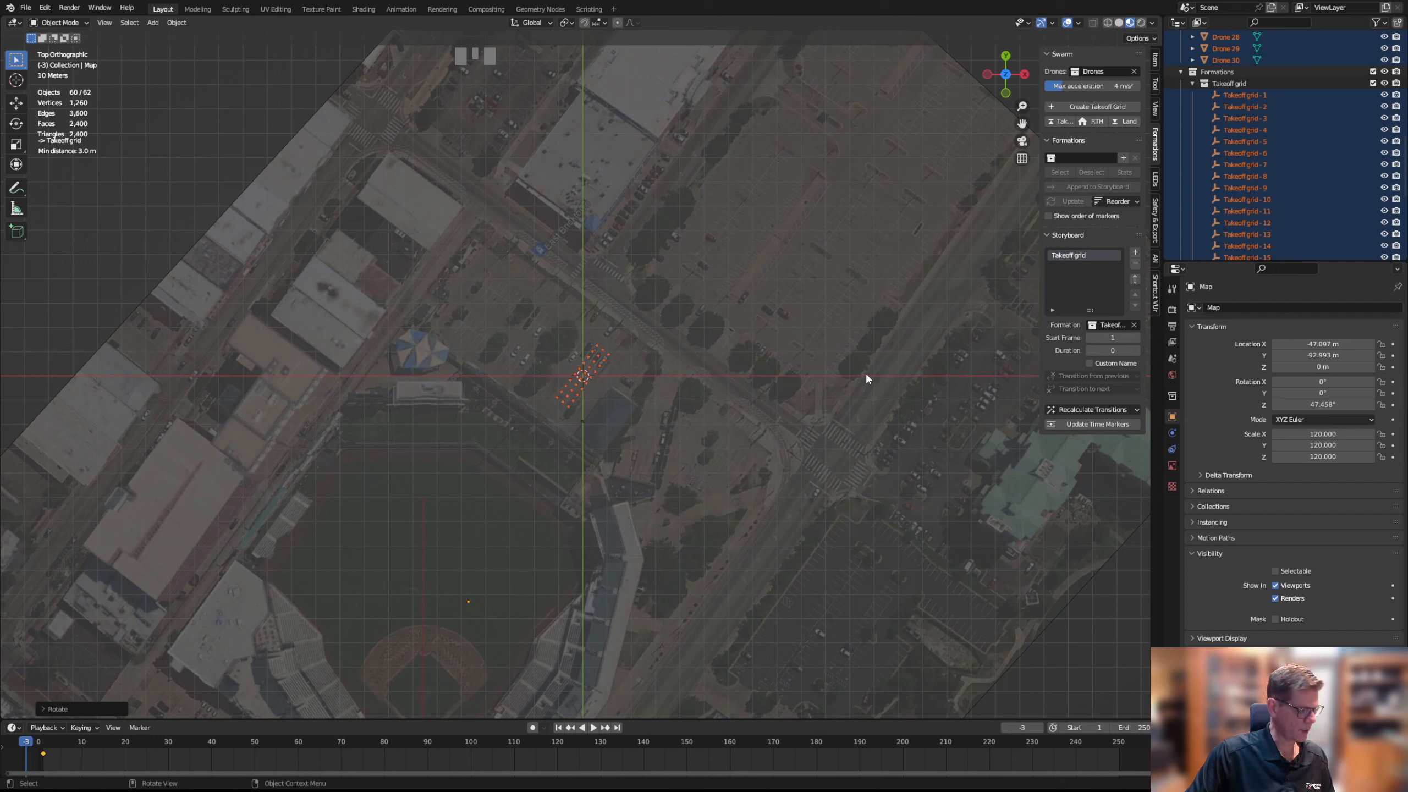
pyautogui.moveTo(568, 485); pyautogui.dragTo(592, 408, button='middle')
pyautogui.scroll(-3, 591, 411)
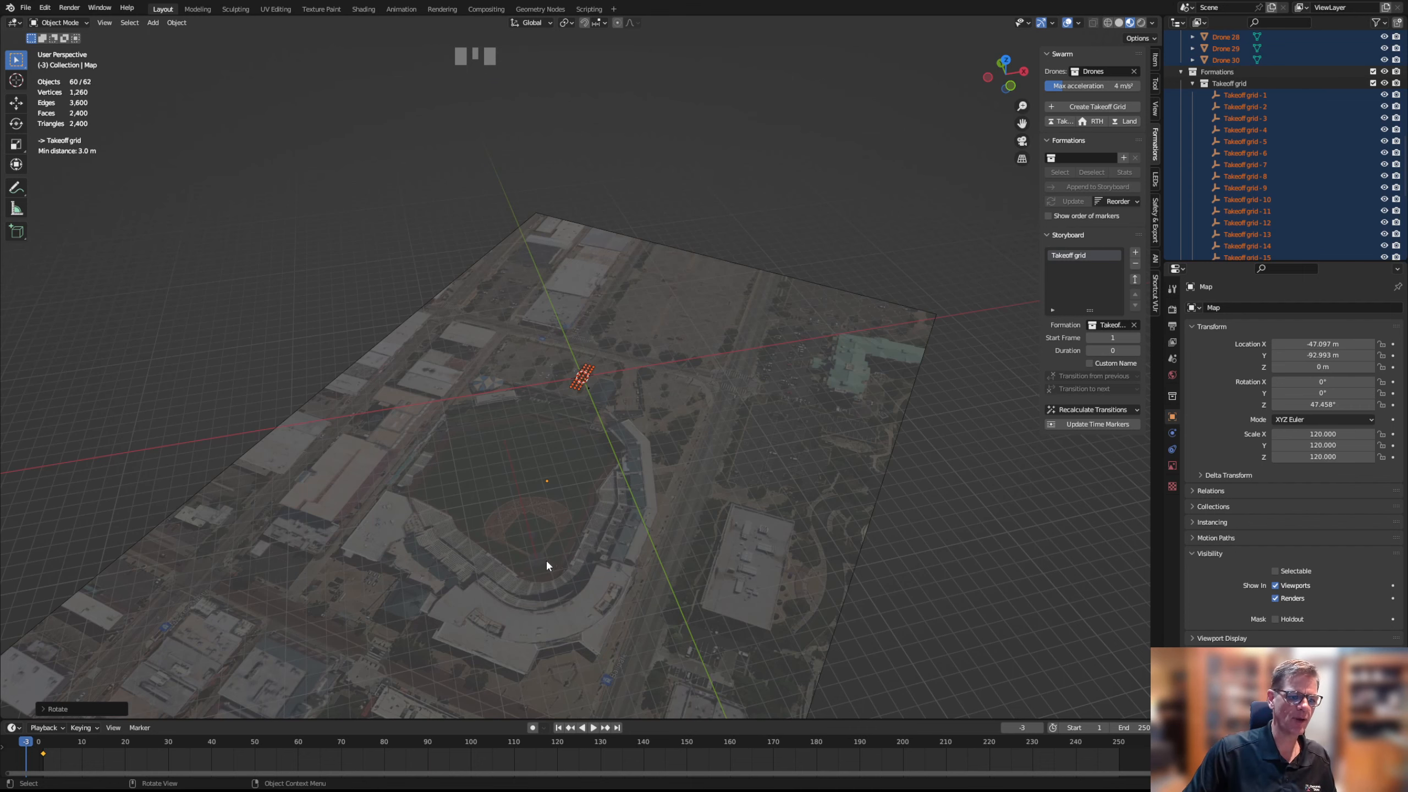
pyautogui.moveTo(547, 565); pyautogui.dragTo(530, 593, button='middle')
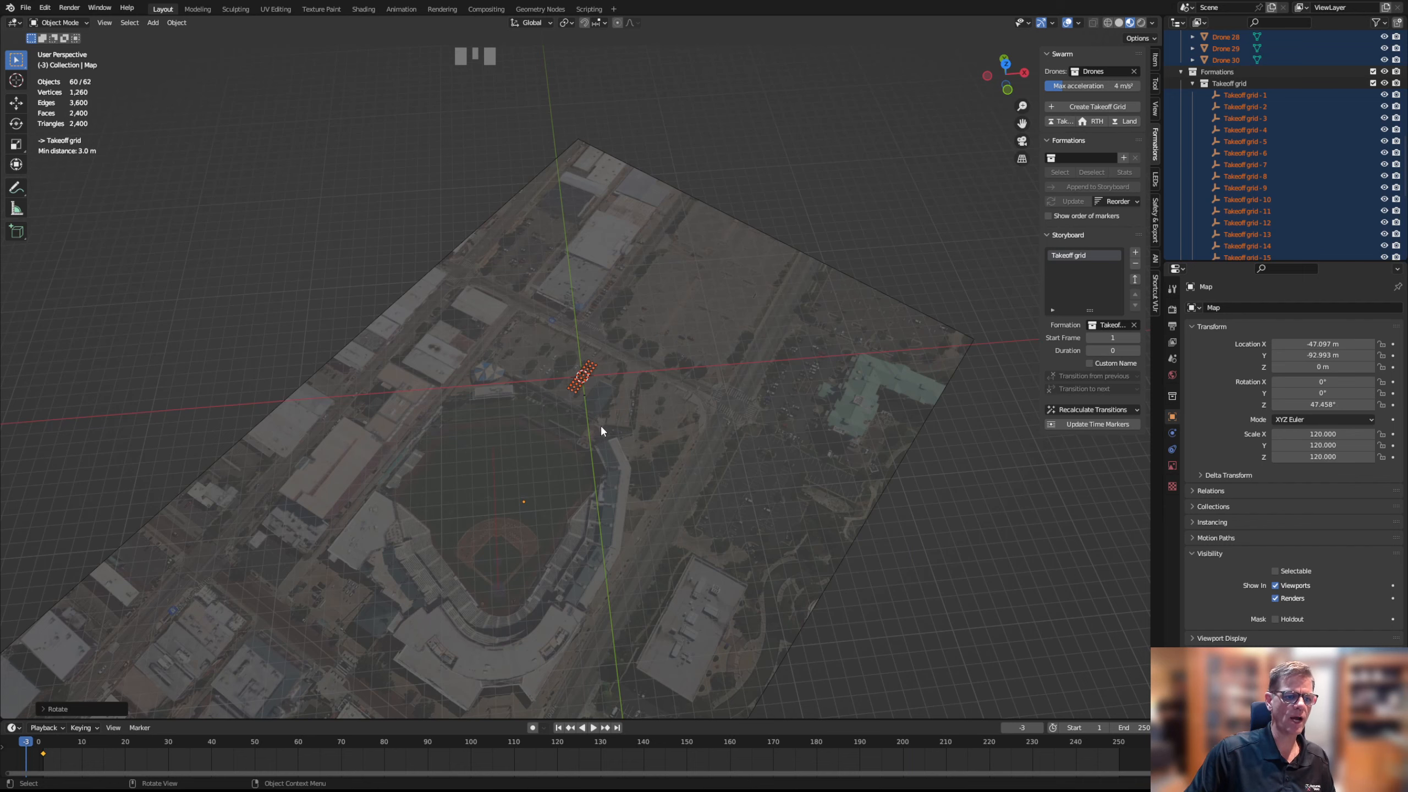
pyautogui.moveTo(604, 437); pyautogui.dragTo(602, 452, button='middle')
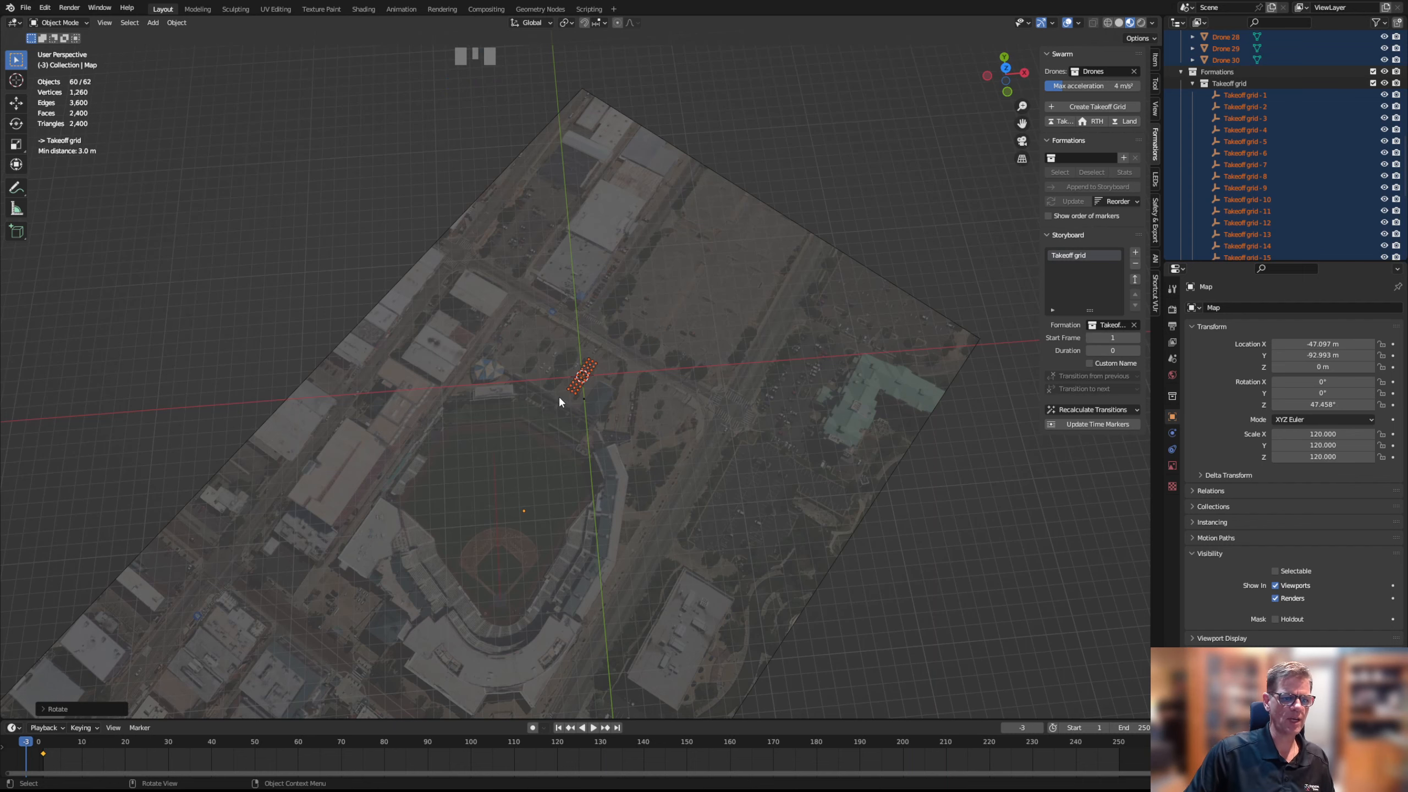
# Deselect all drones and takeoff grid markers
pyautogui.moveTo(599, 430); pyautogui.dragTo(598, 405, button='middle')
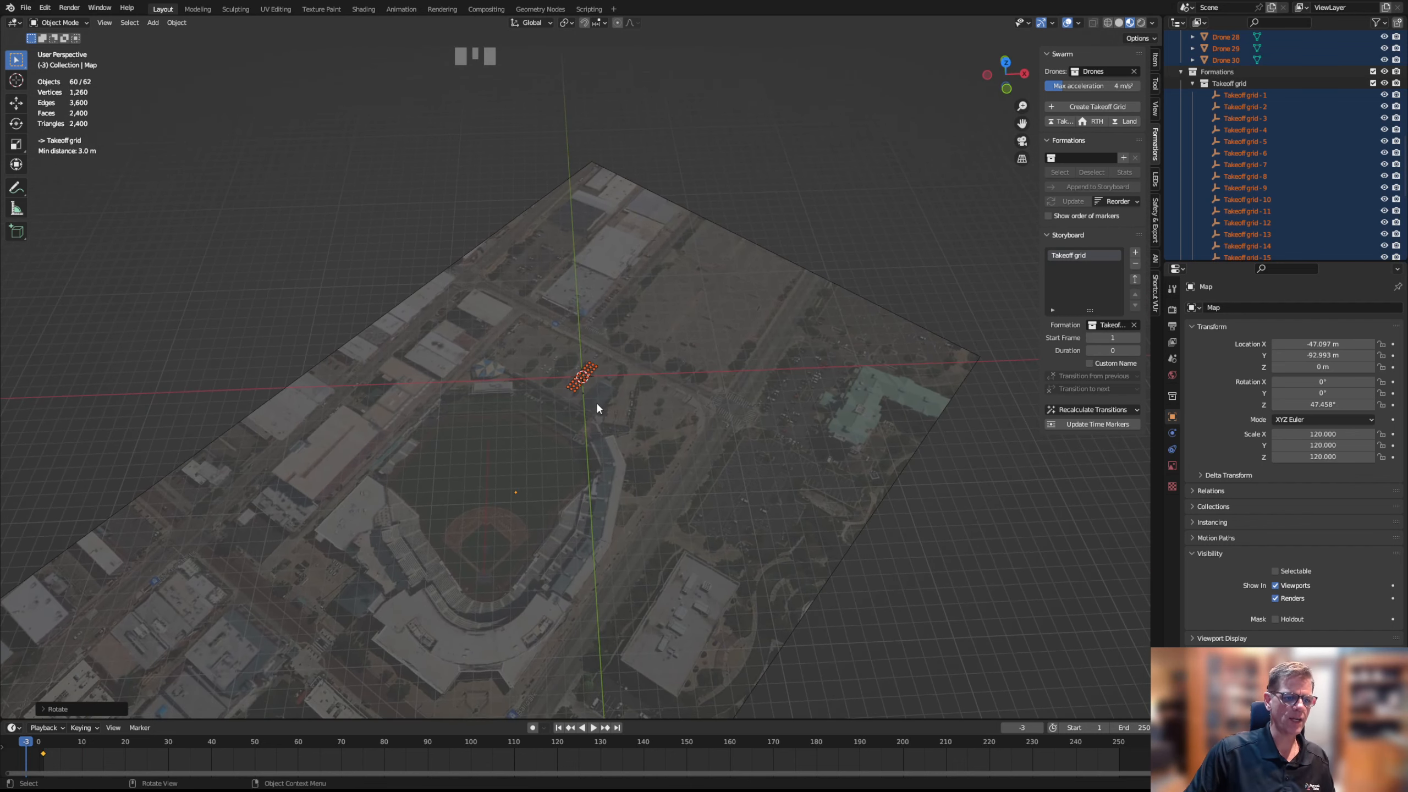
pyautogui.click(598, 405)
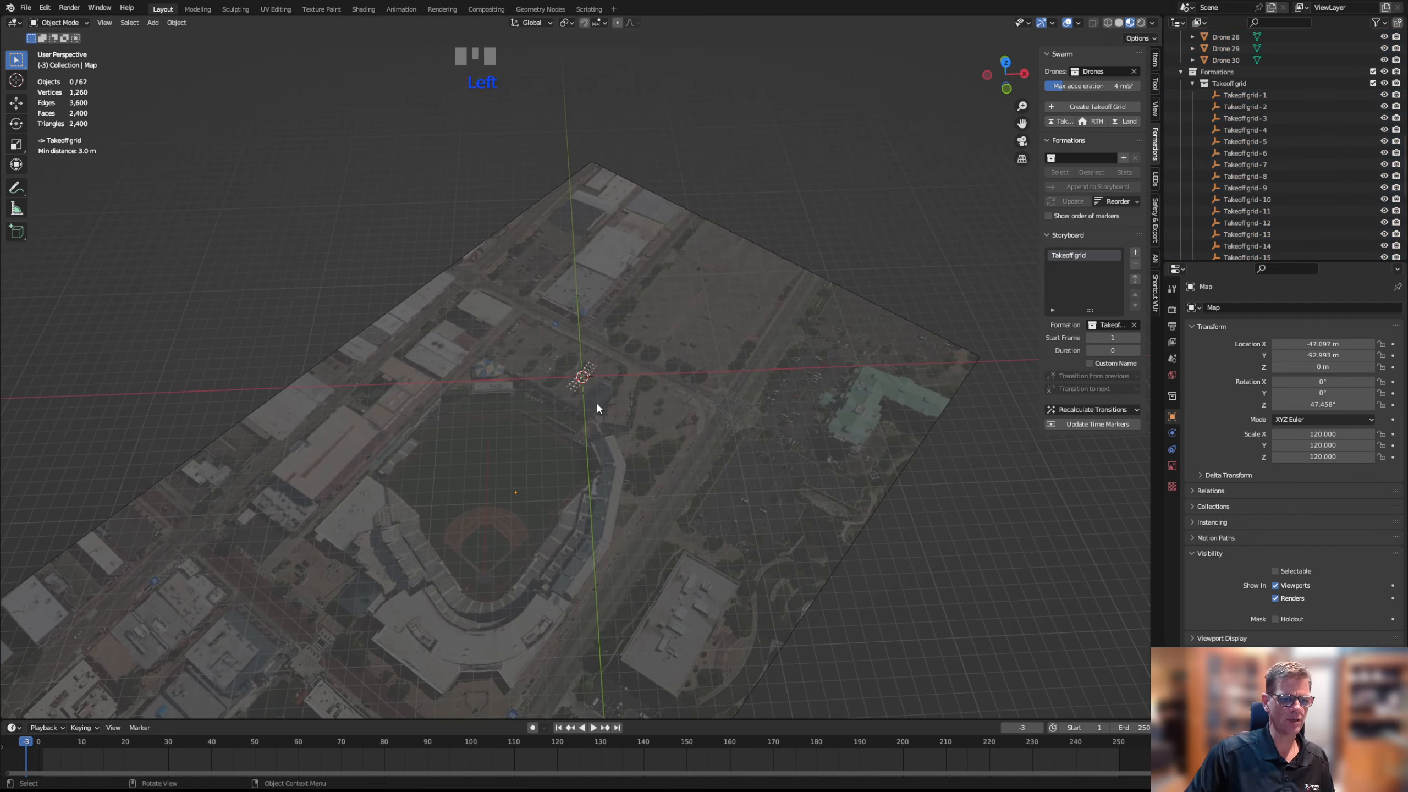
pyautogui.moveTo(598, 407); pyautogui.dragTo(607, 411, button='middle')
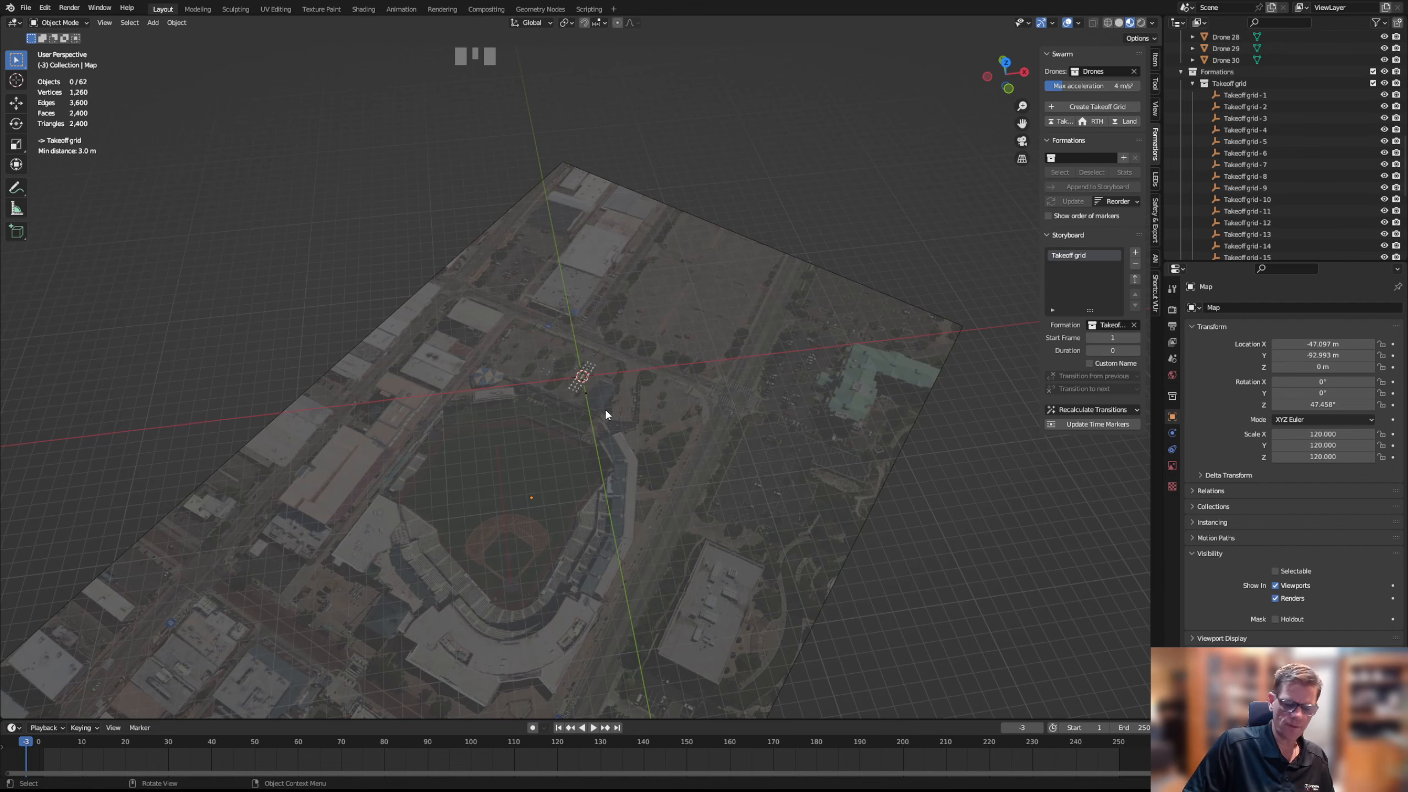
# From the front view, add a mesh circle at the origin and set its vertex count to 30
pyautogui.press('KP_1')
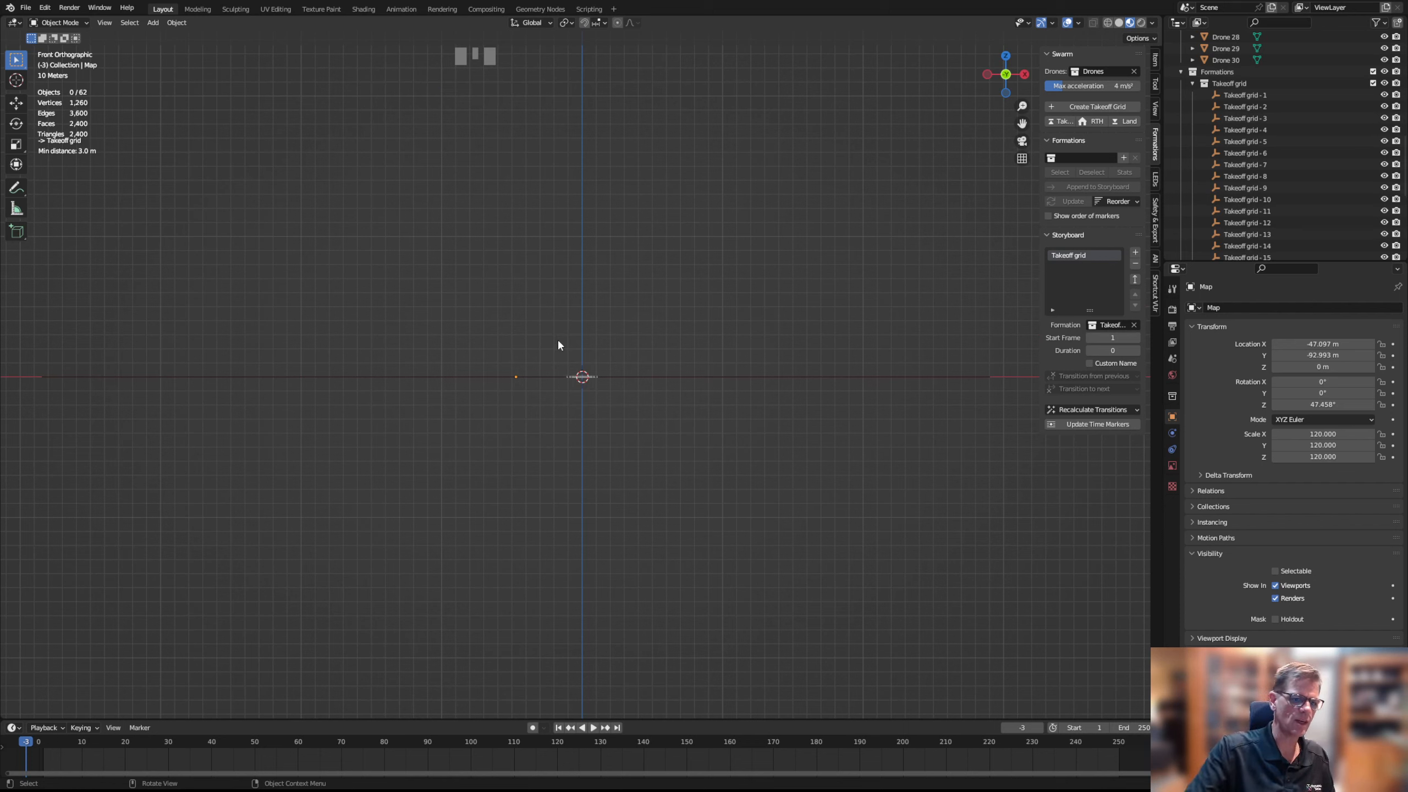
pyautogui.hotkey('shift', 'a')
pyautogui.moveTo(559, 341)
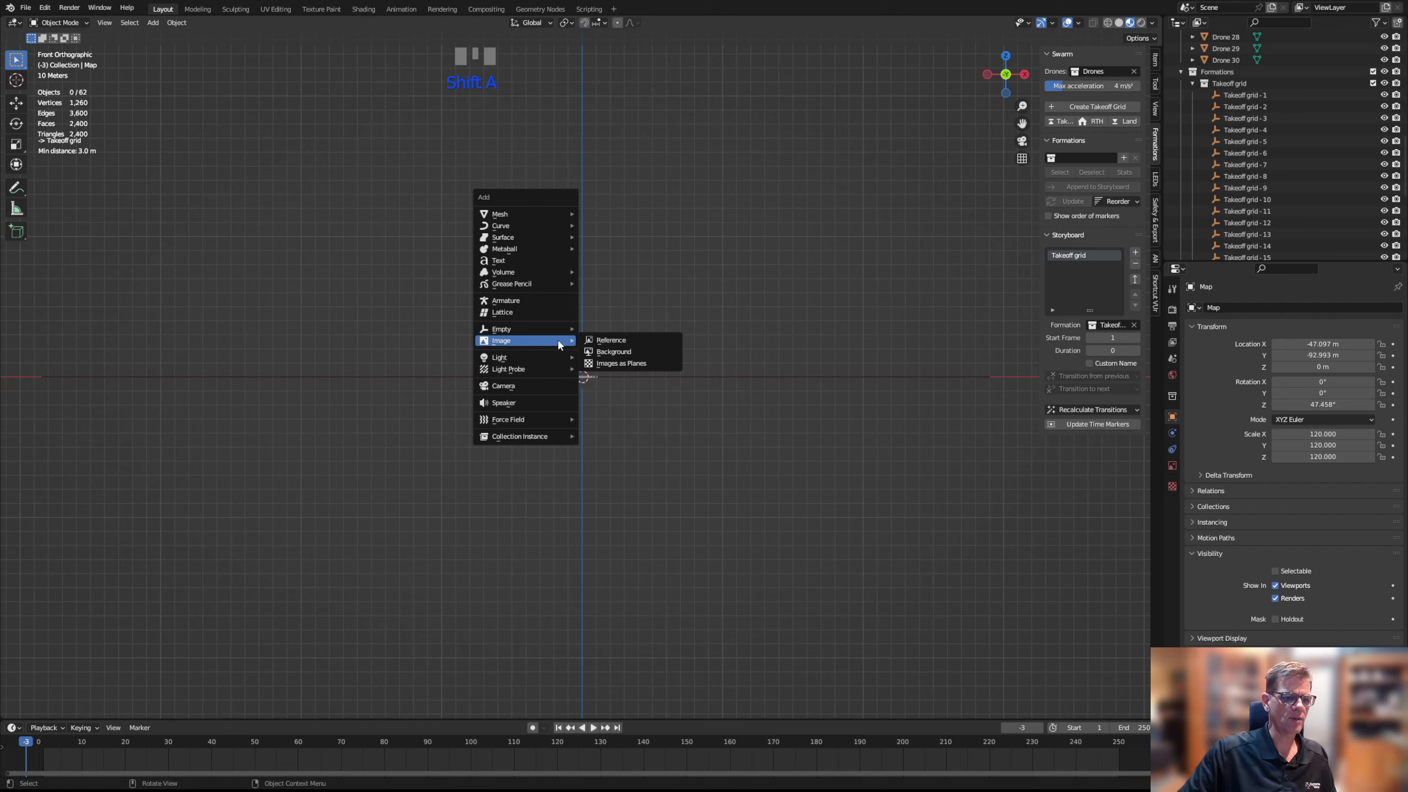
pyautogui.moveTo(540, 218)
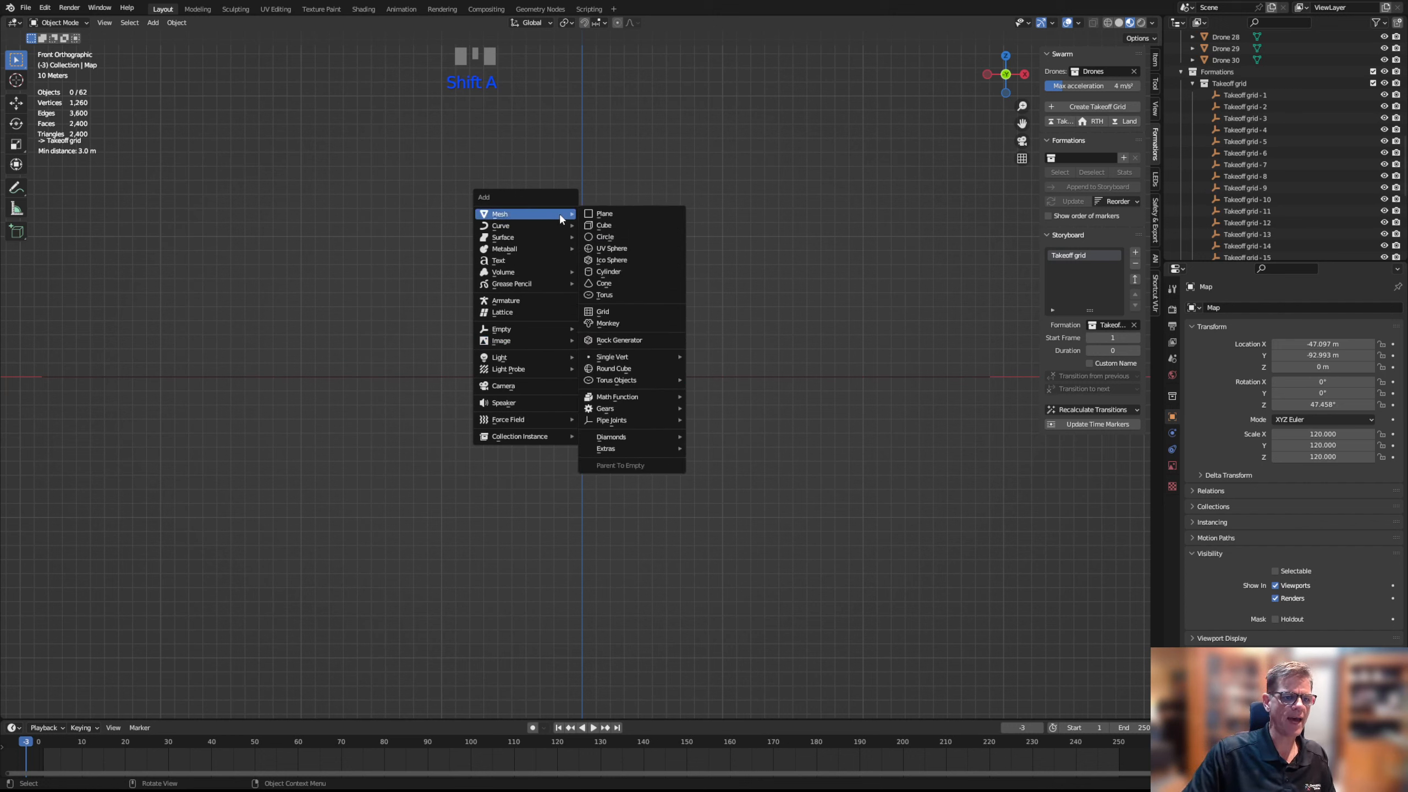
pyautogui.click(607, 238)
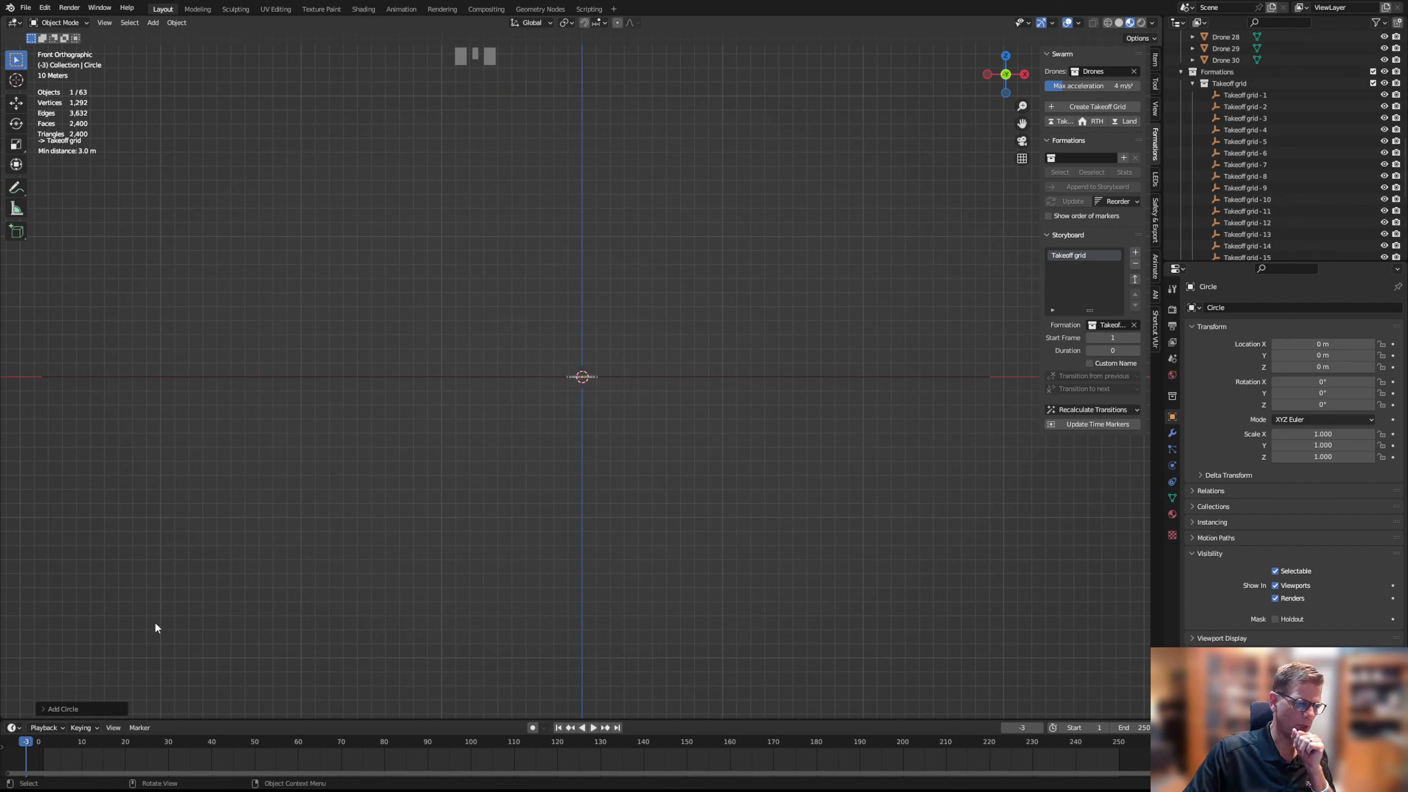
pyautogui.click(45, 713)
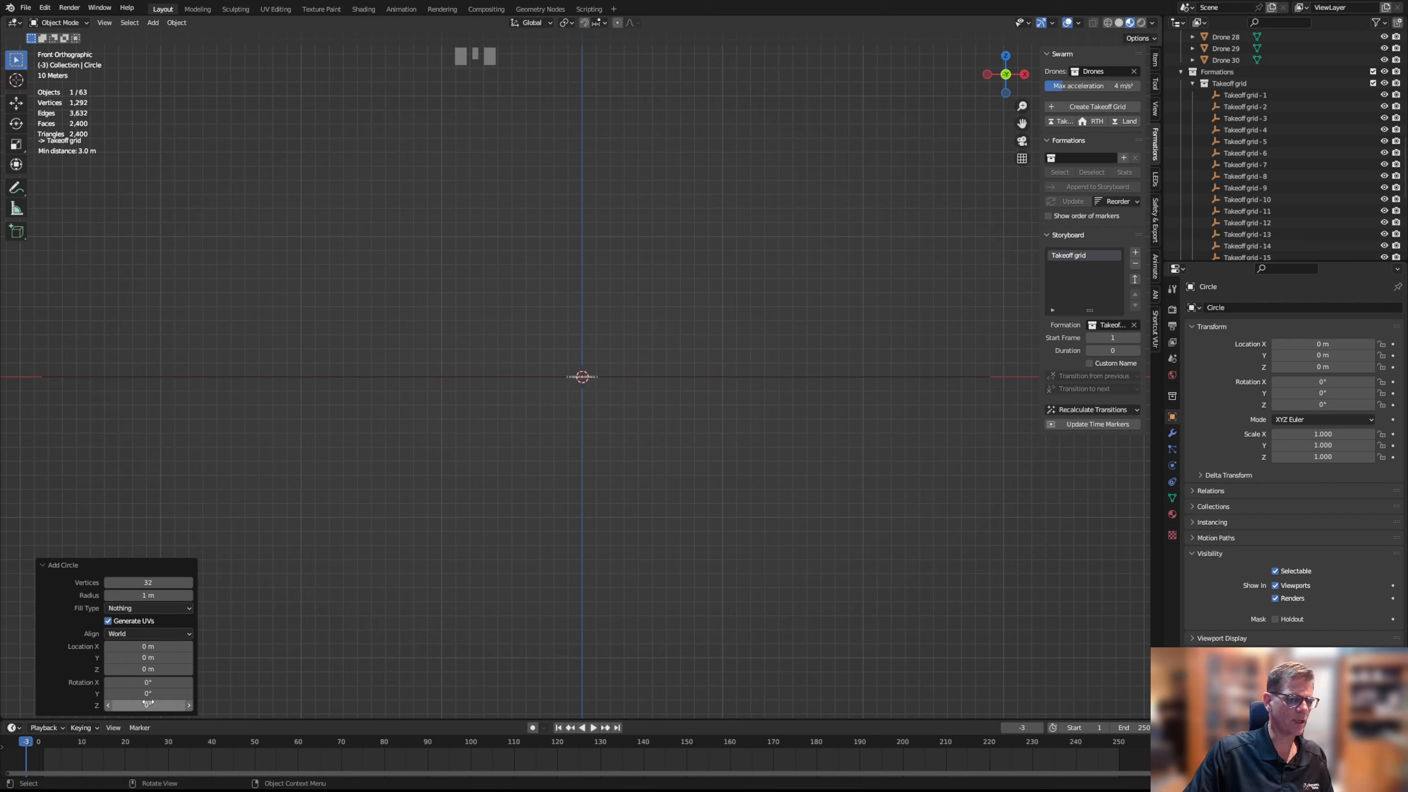
pyautogui.click(150, 584)
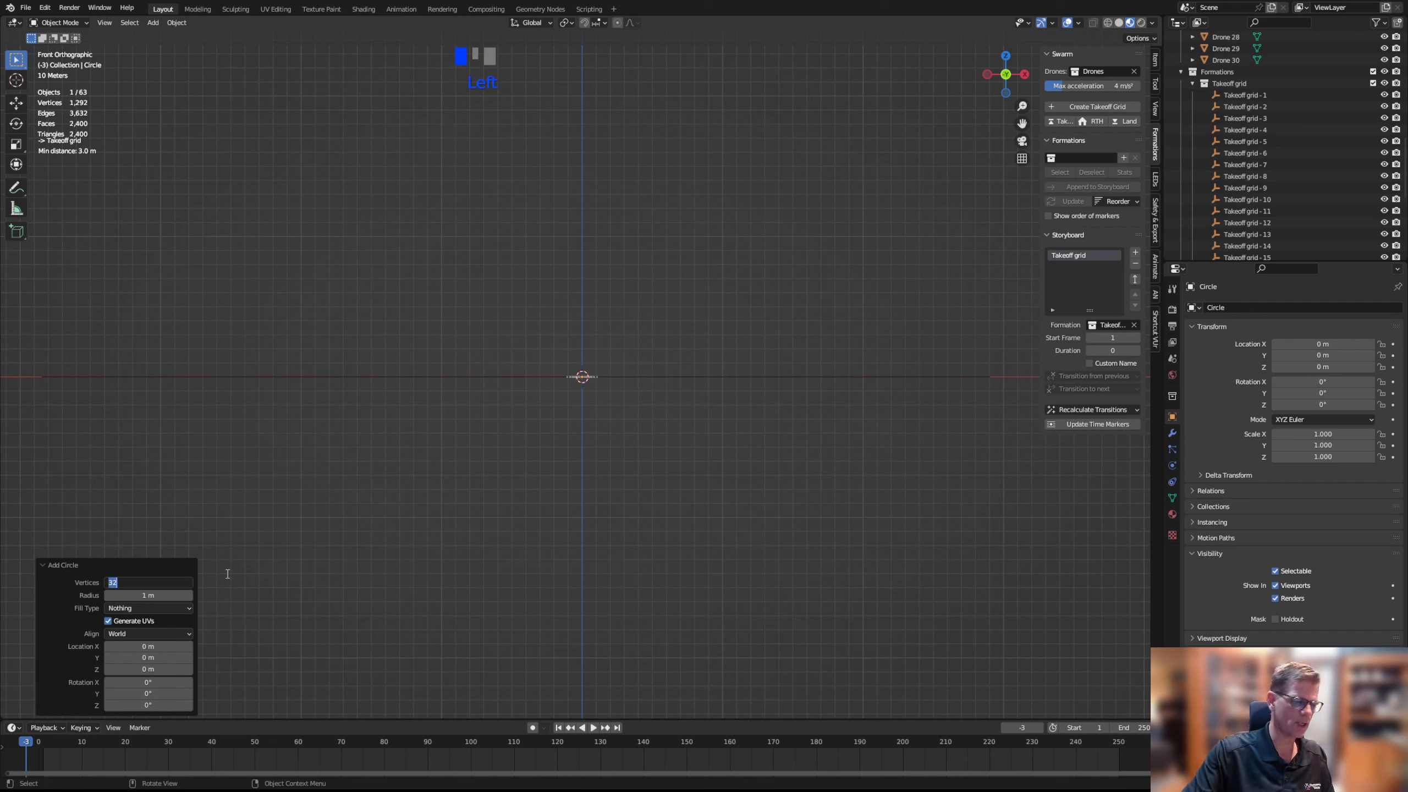
pyautogui.write('30')
pyautogui.press('Return')
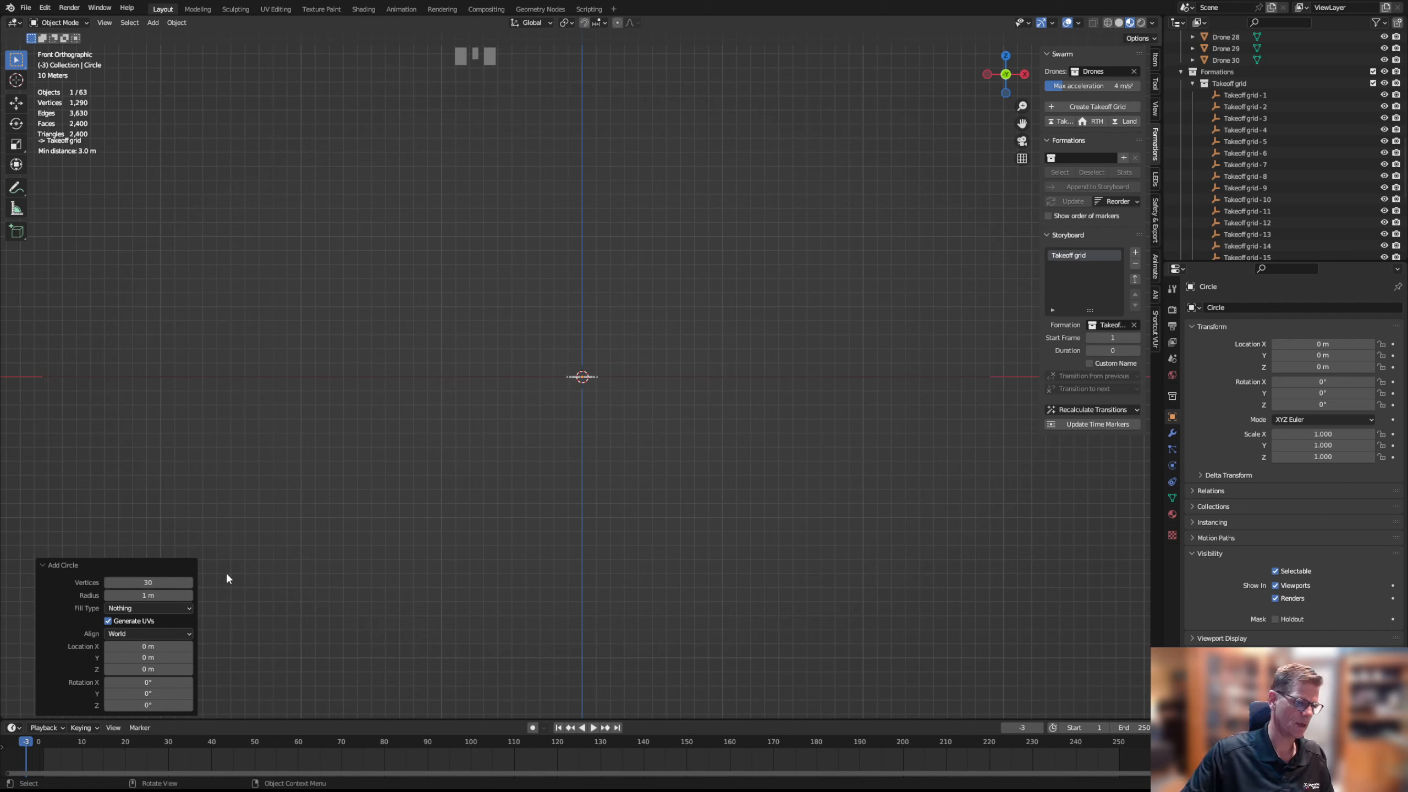
# Set the new circle's radius to 14 m and its X rotation to 90° so it stands upright
pyautogui.click(161, 595)
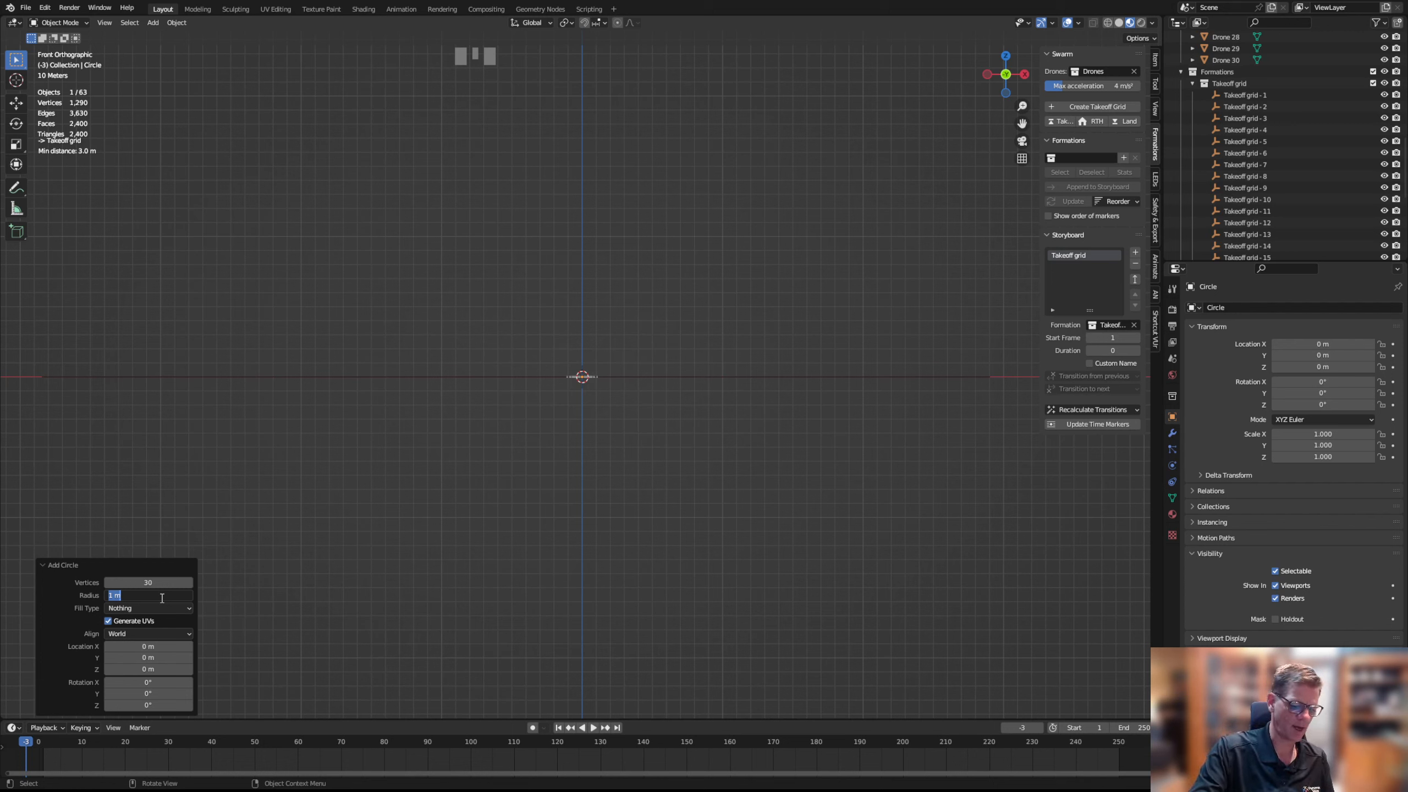
pyautogui.write('14')
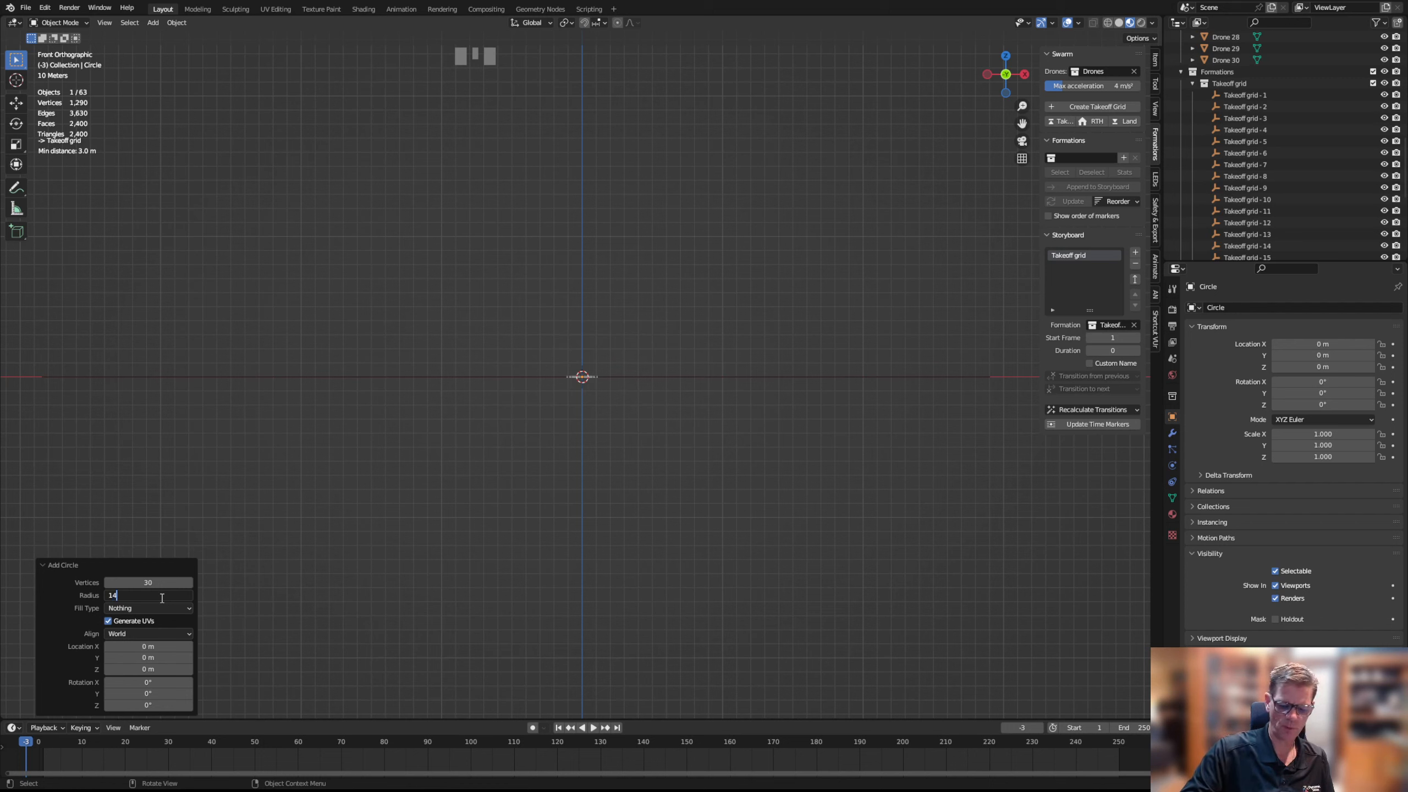
pyautogui.press('Return')
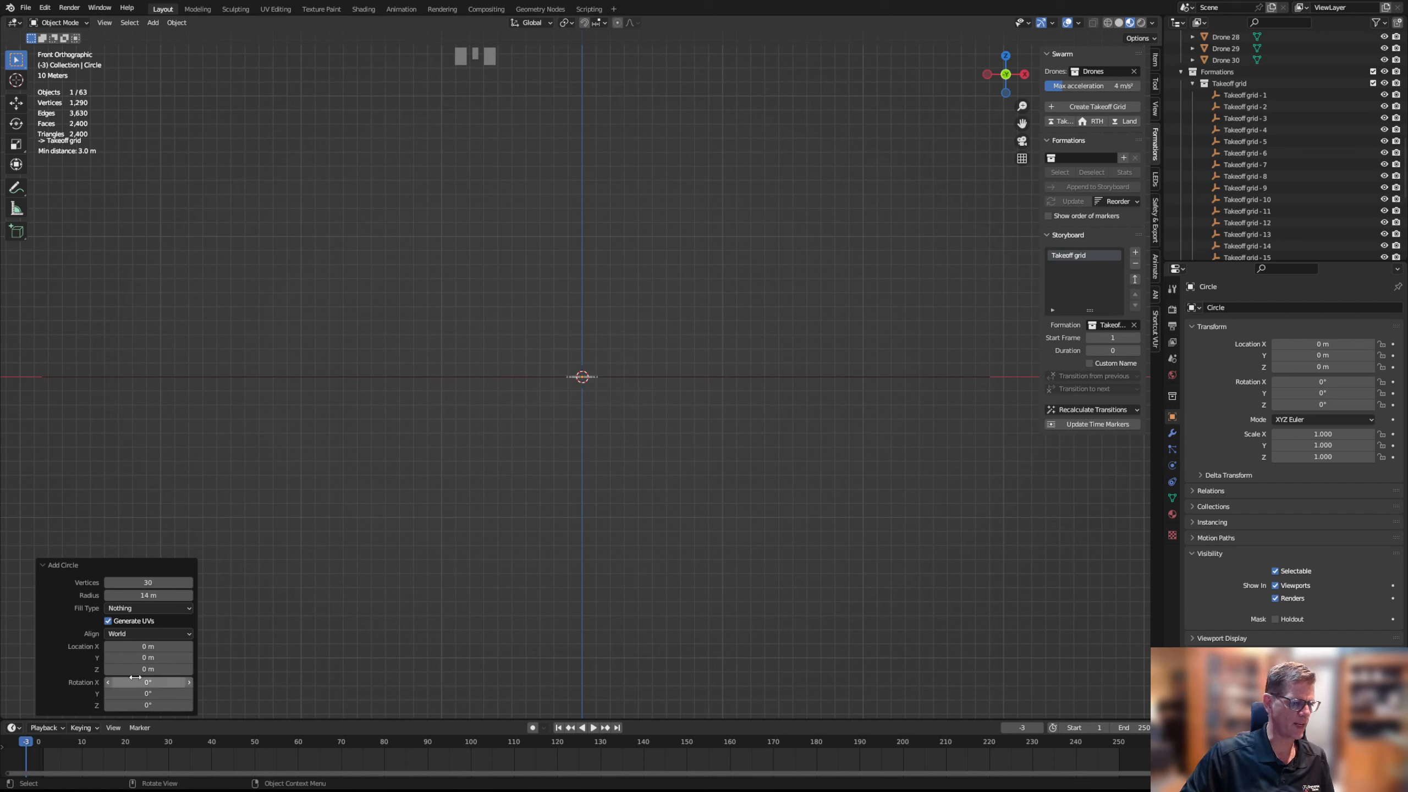
pyautogui.click(152, 682)
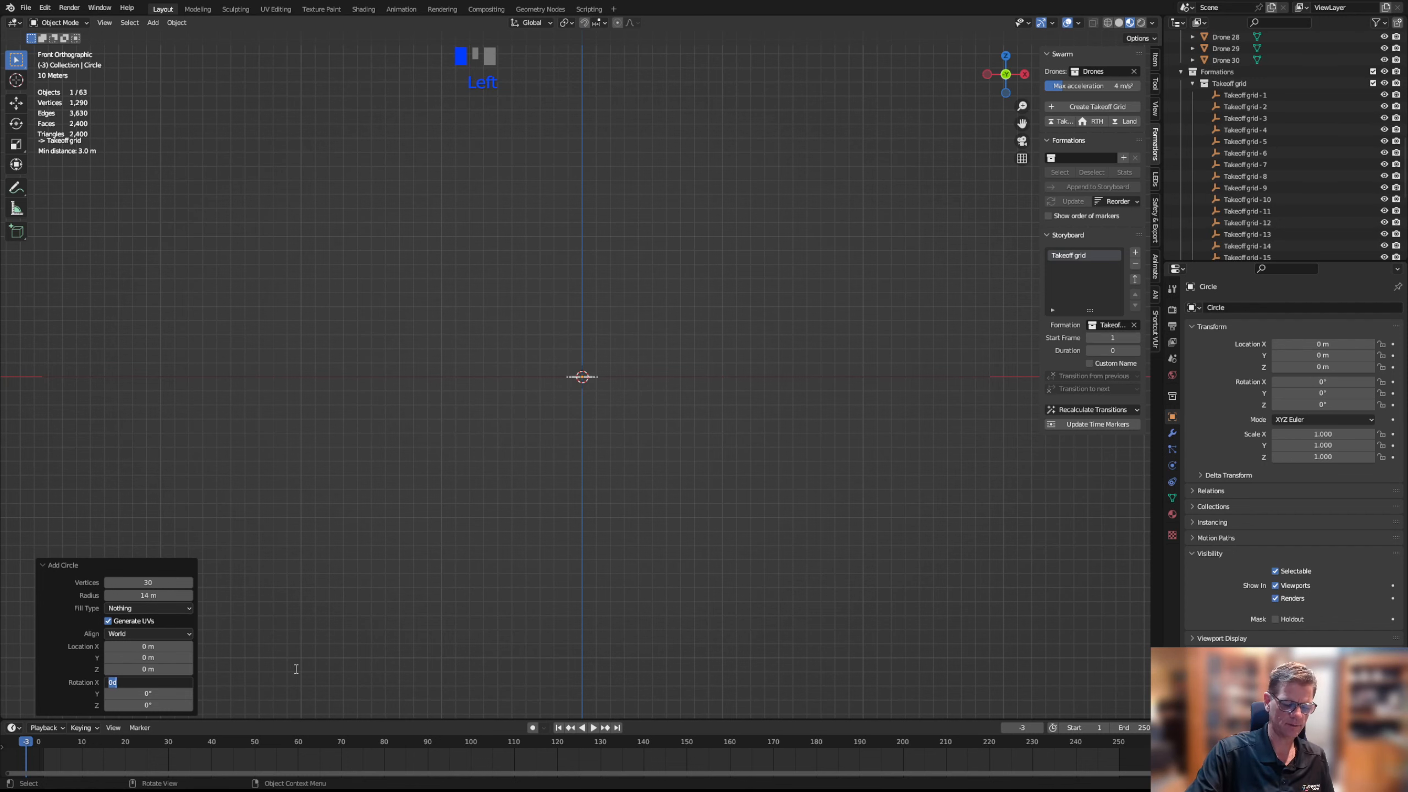
pyautogui.write('90')
pyautogui.press('Return')
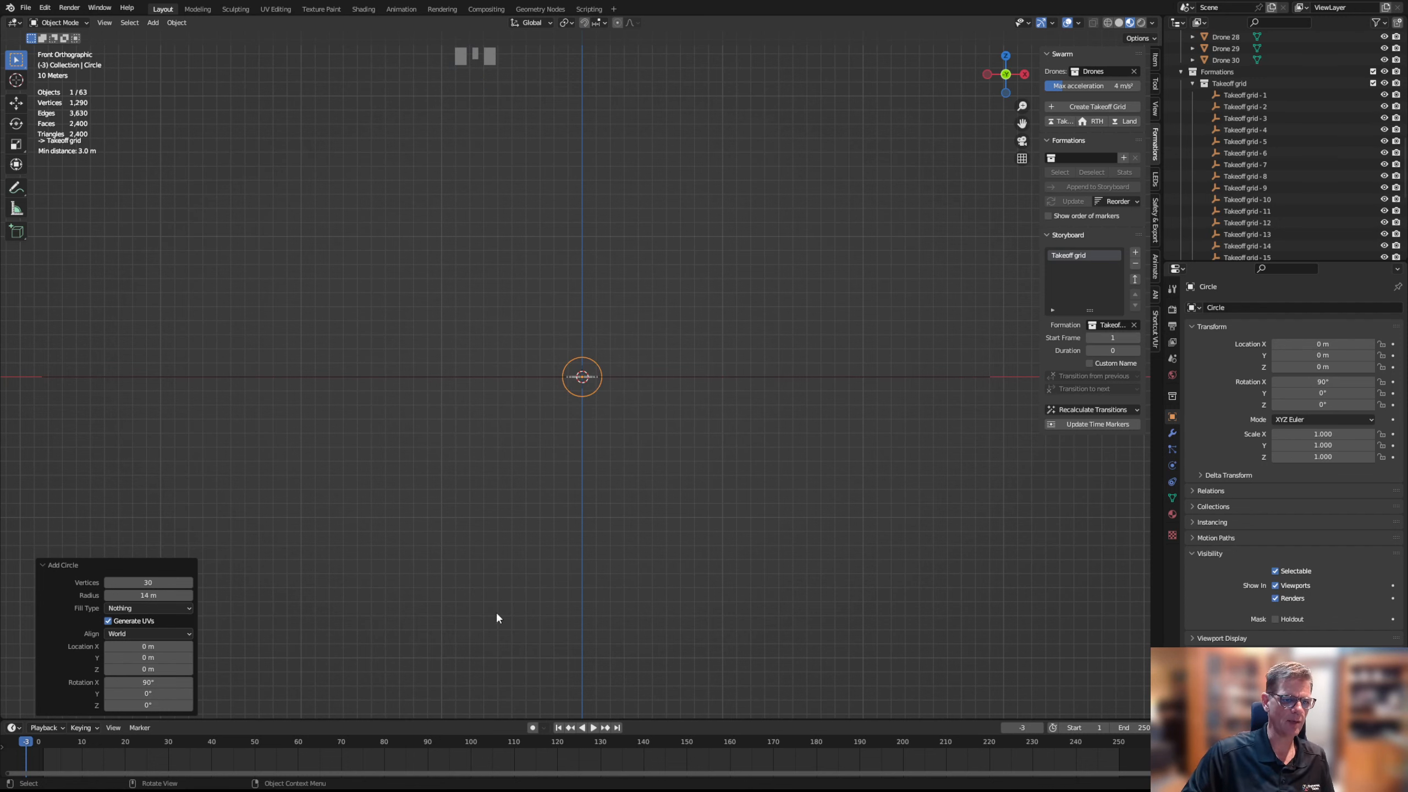
pyautogui.scroll(10, 615, 419)
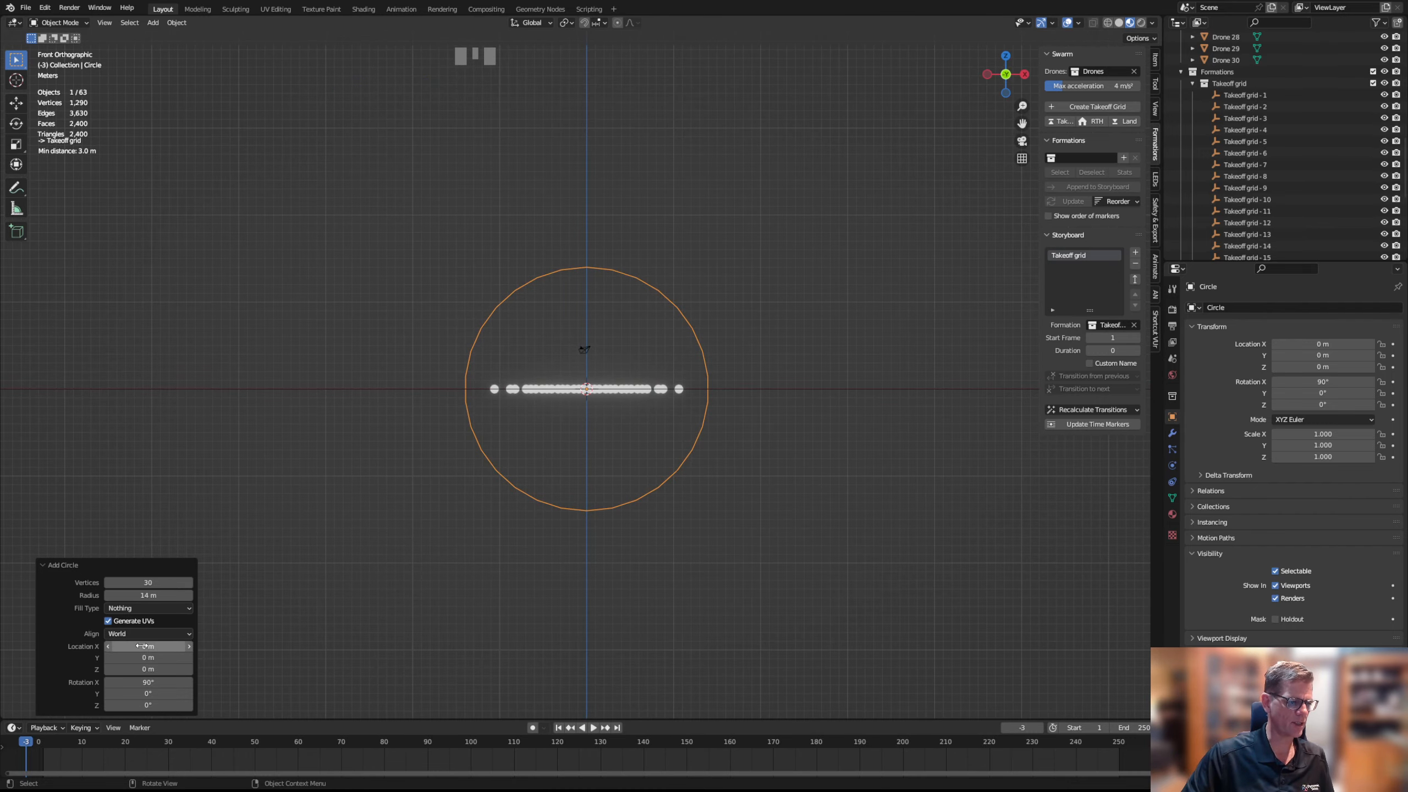
# Move the circle up above the takeoff grid, roughly centred over it at a height of about 44 m
pyautogui.moveTo(138, 648); pyautogui.dragTo(726, 329)
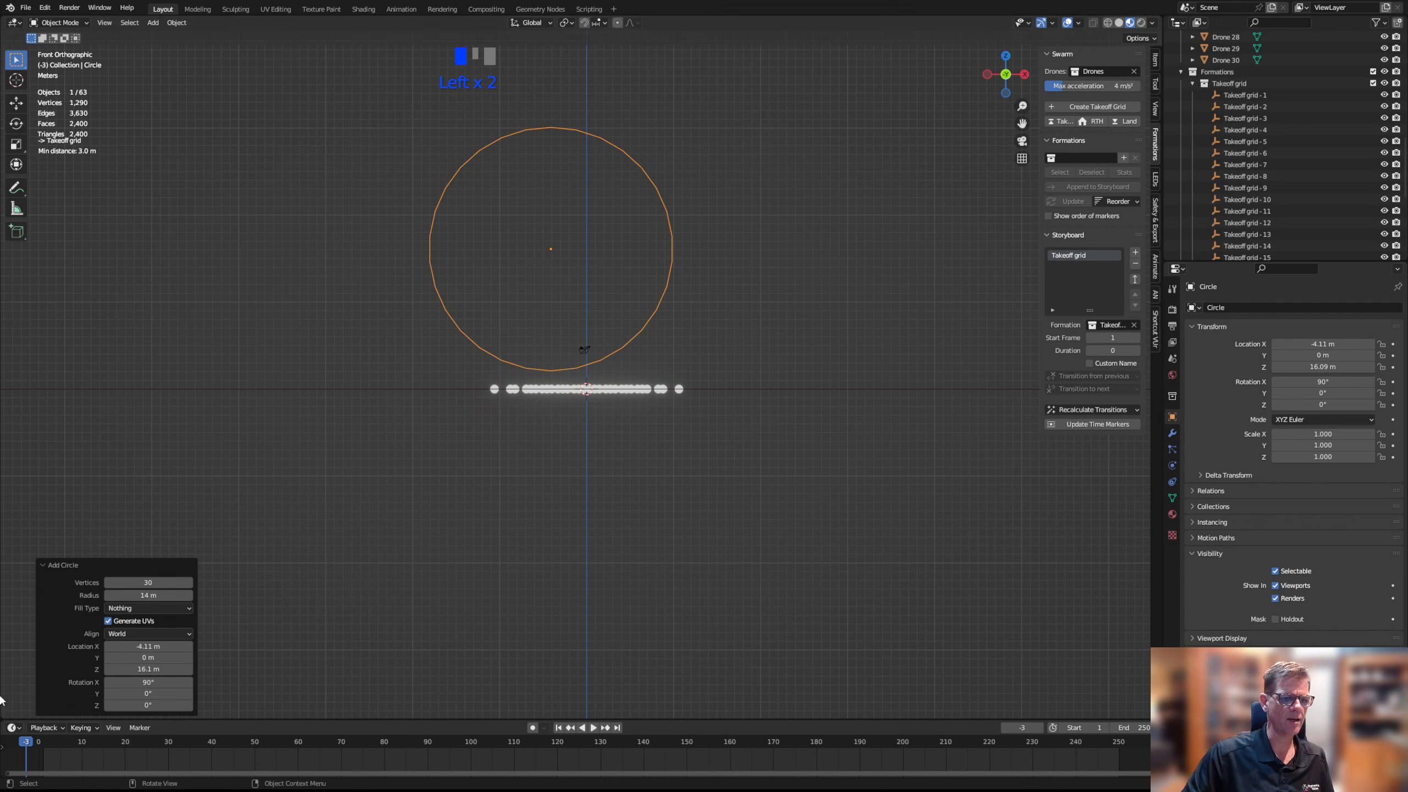
pyautogui.click(701, 586)
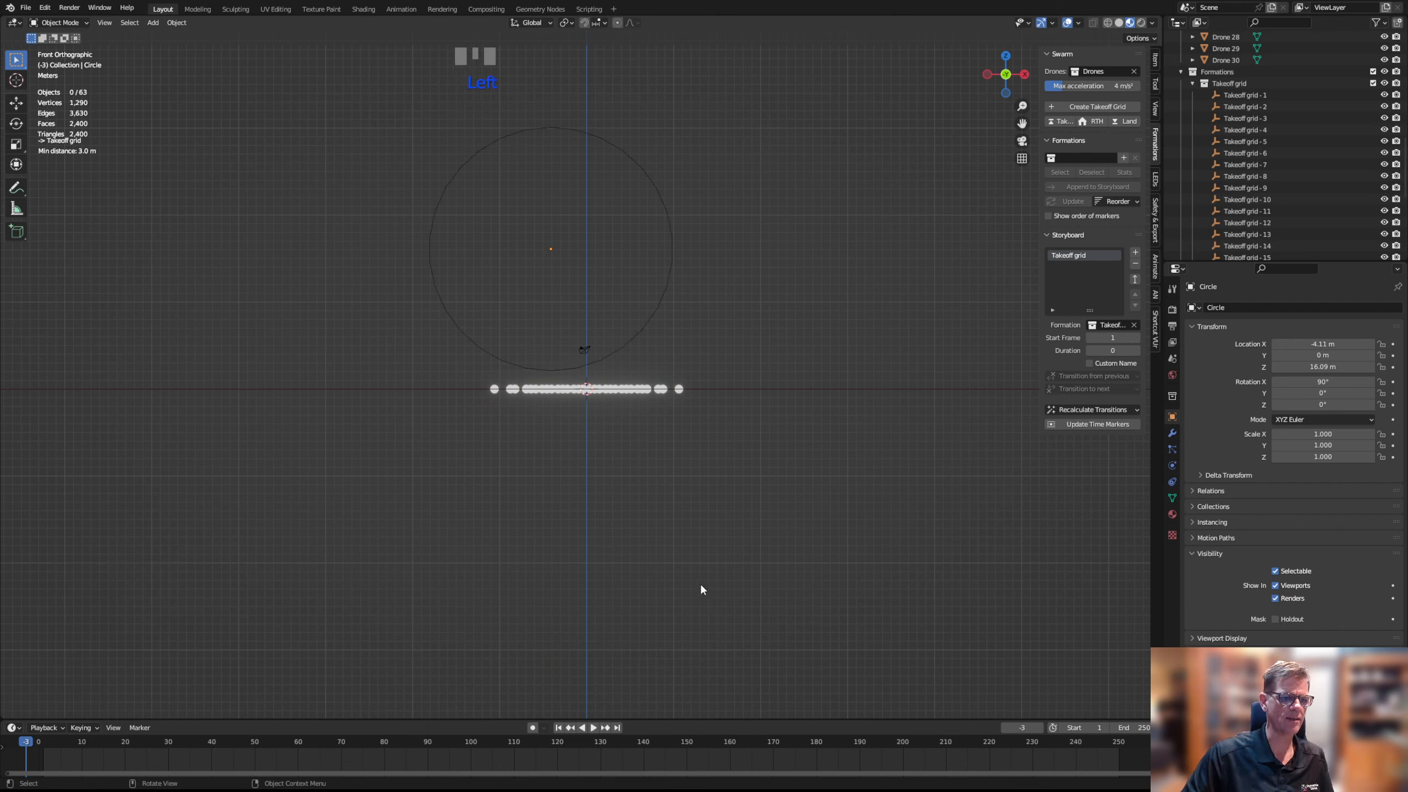
pyautogui.click(667, 285)
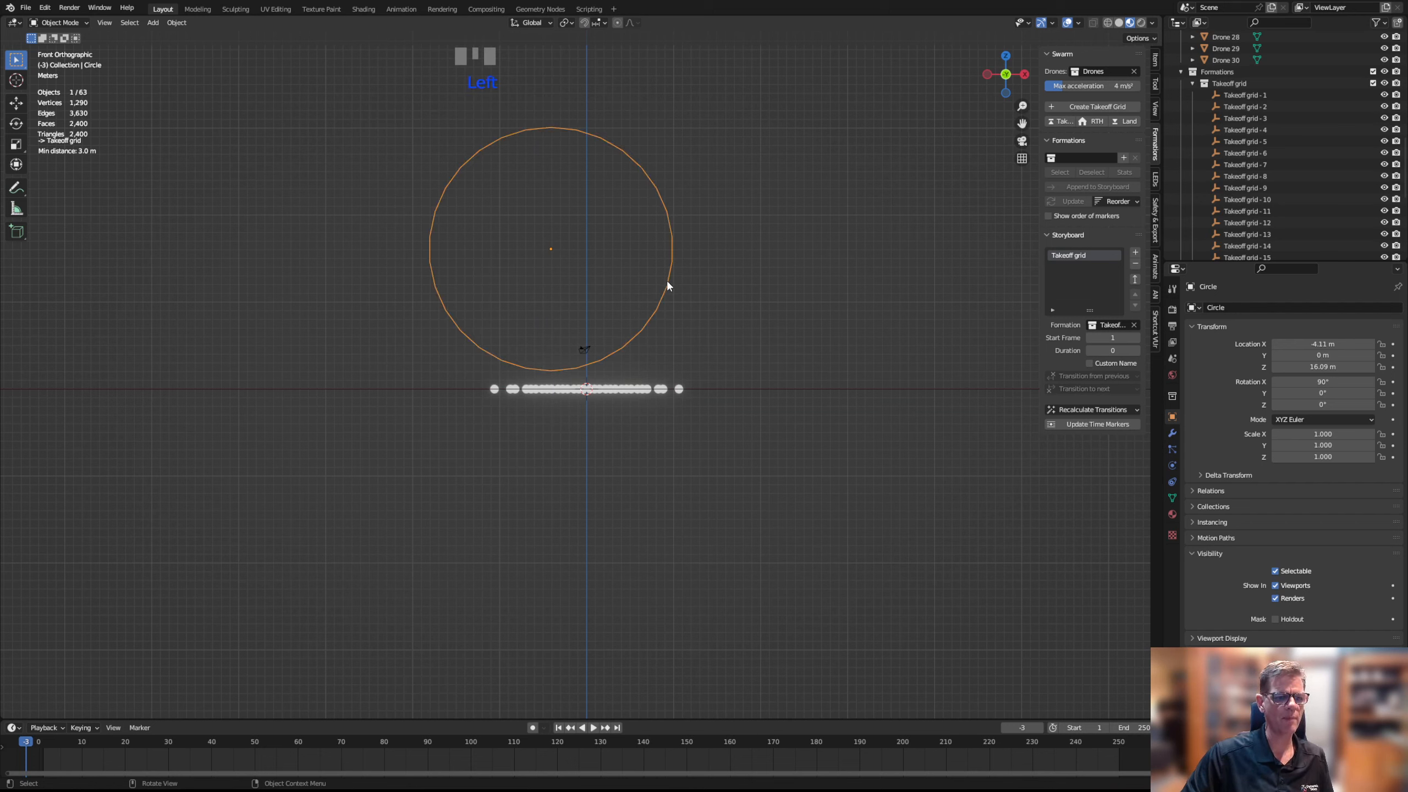
pyautogui.press('g')
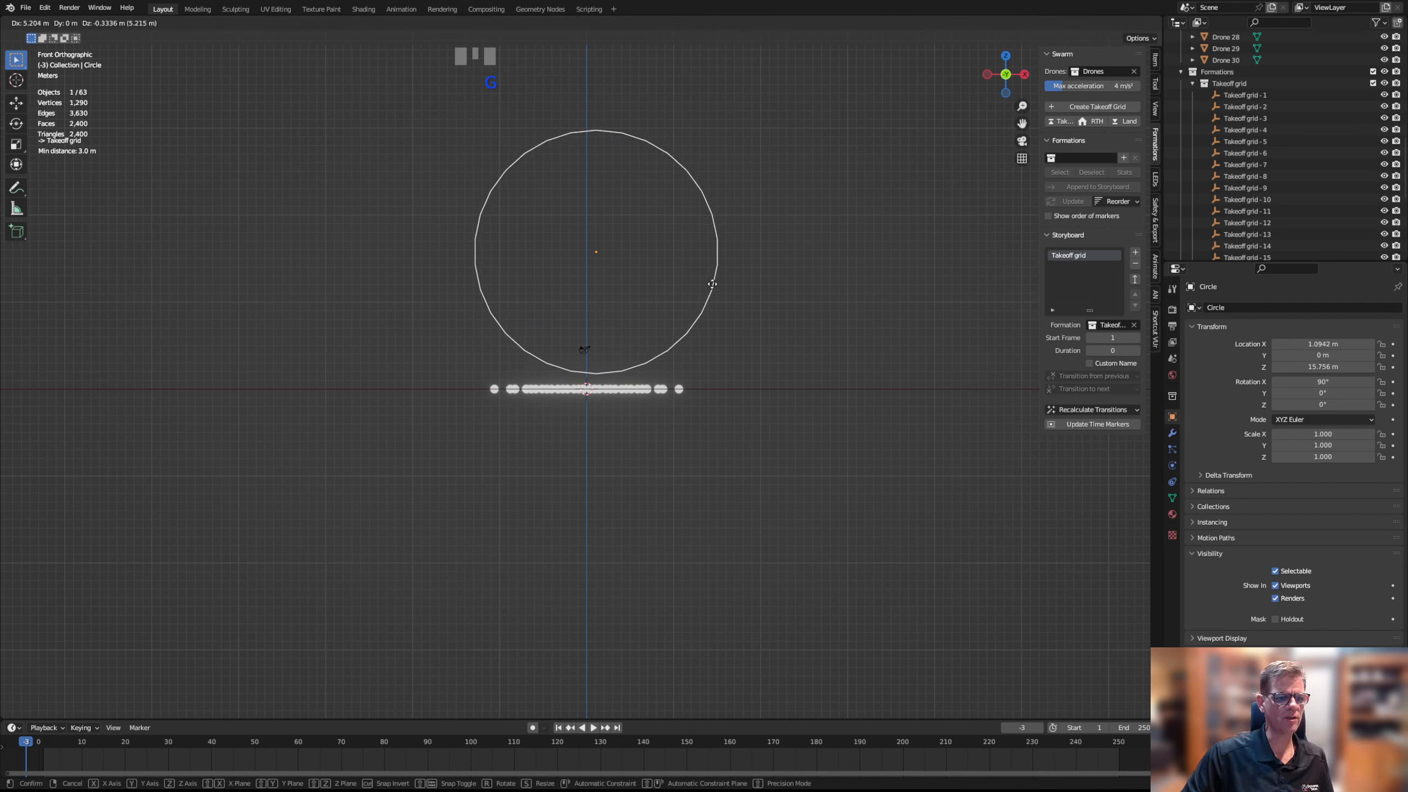
pyautogui.click(707, 284)
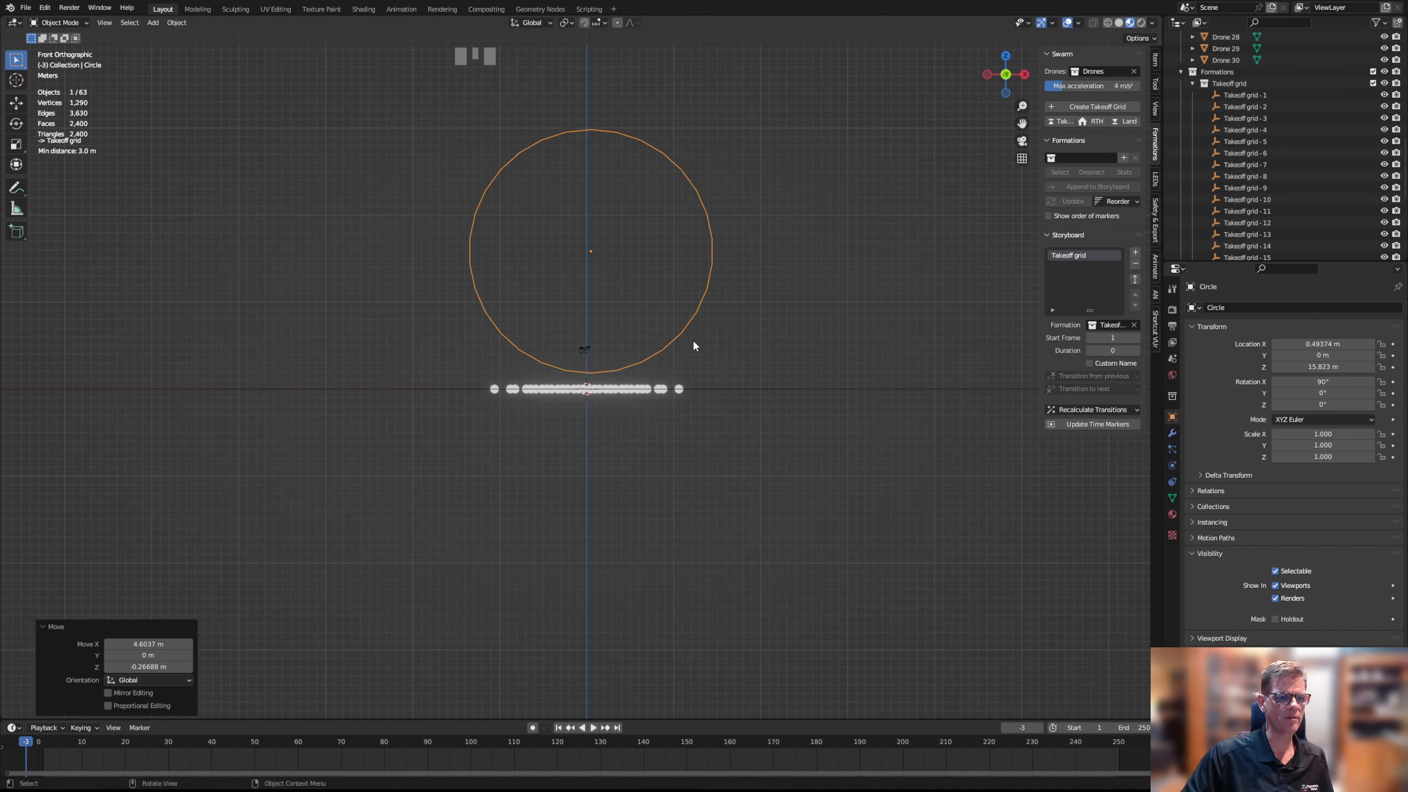
pyautogui.scroll(-1, 694, 346)
pyautogui.press('g')
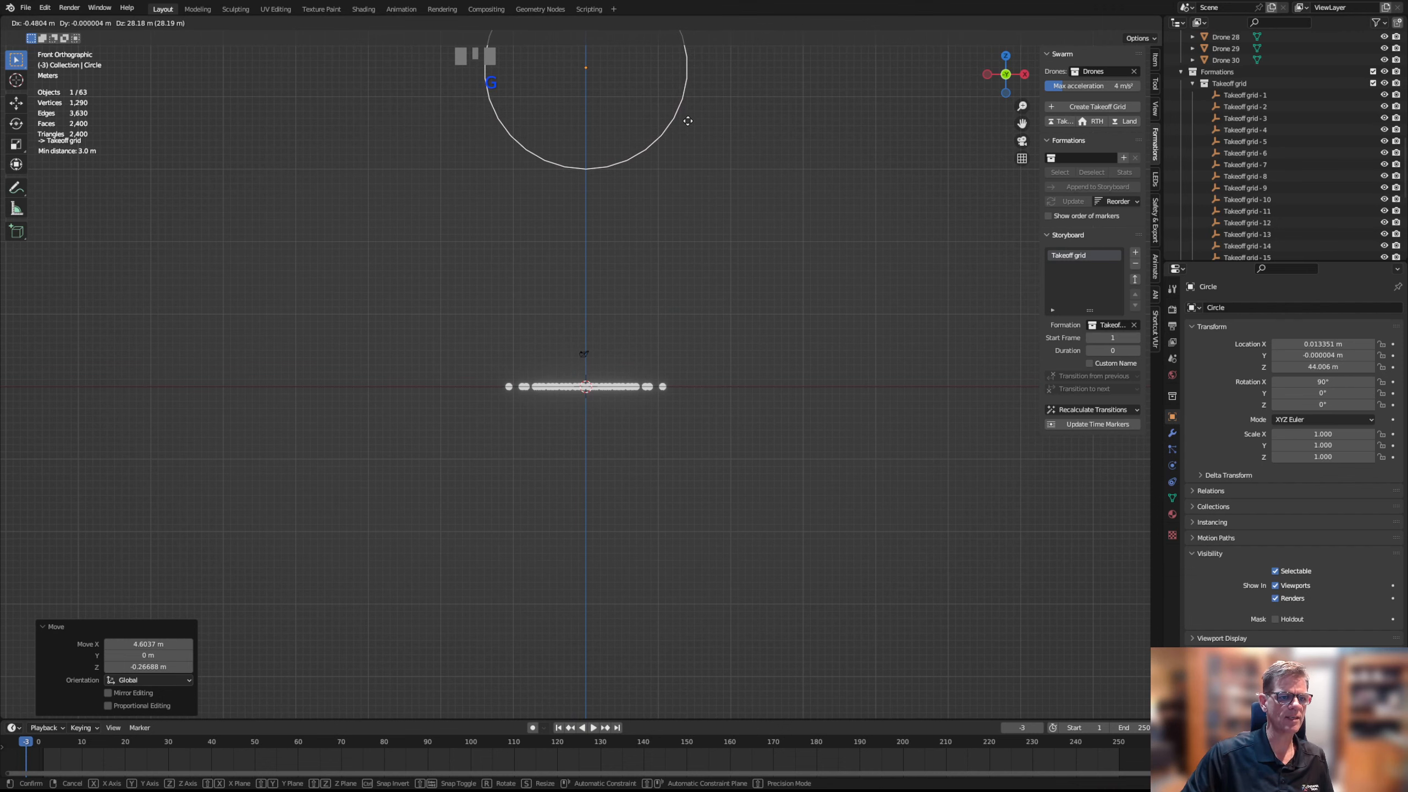
pyautogui.click(686, 121)
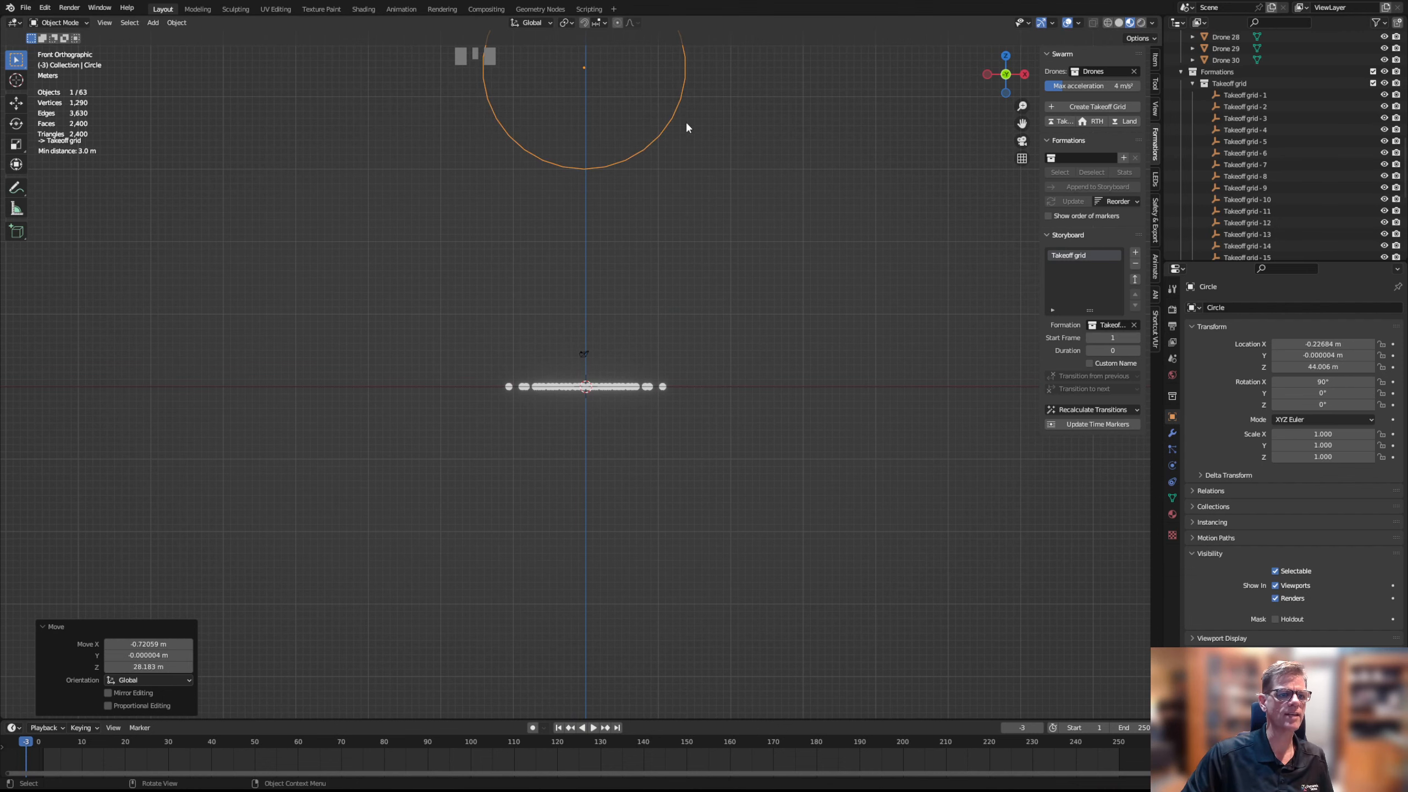
pyautogui.scroll(-3, 667, 268)
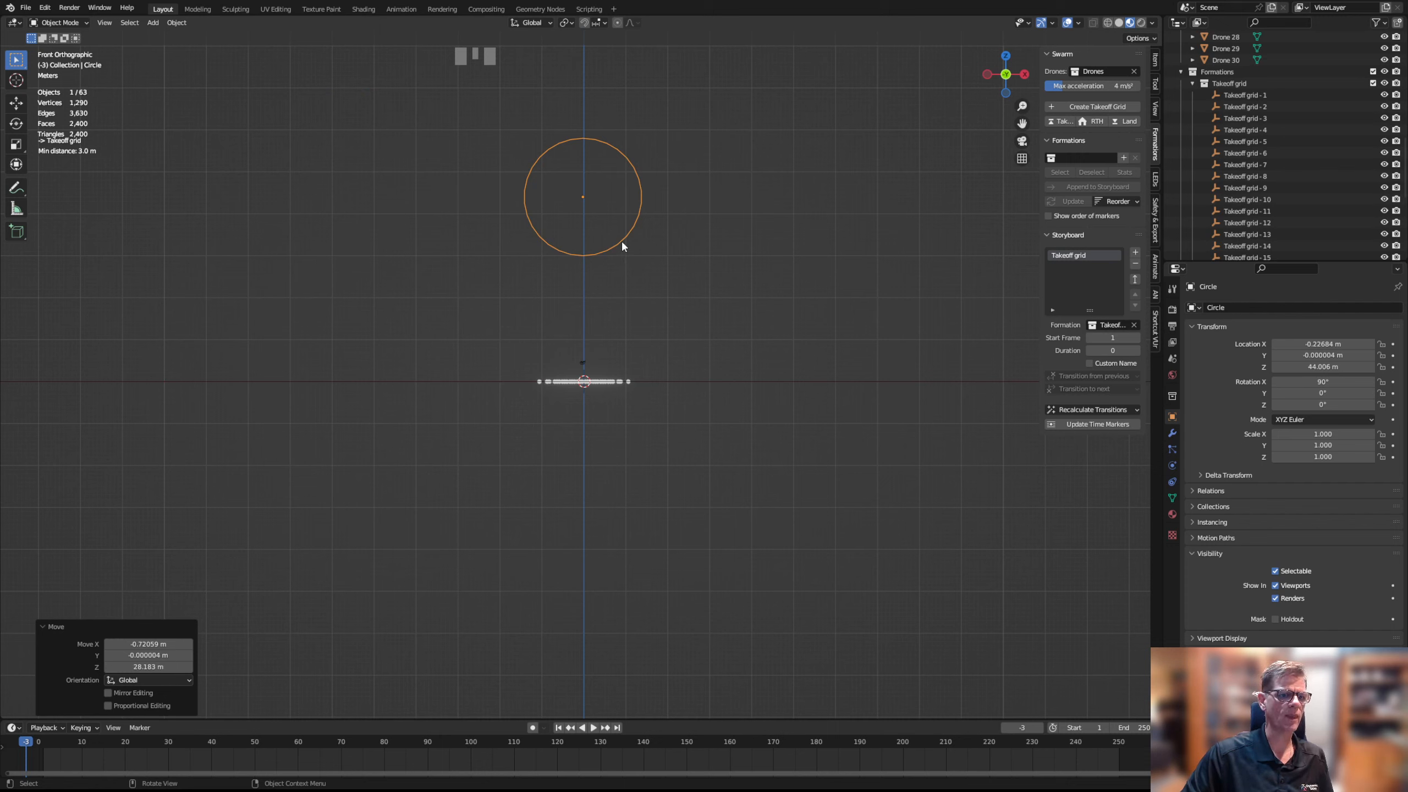
# Select all of the circle's vertices in Edit Mode, add a vertex group to its mesh, and return to Object Mode
pyautogui.press('Tab')
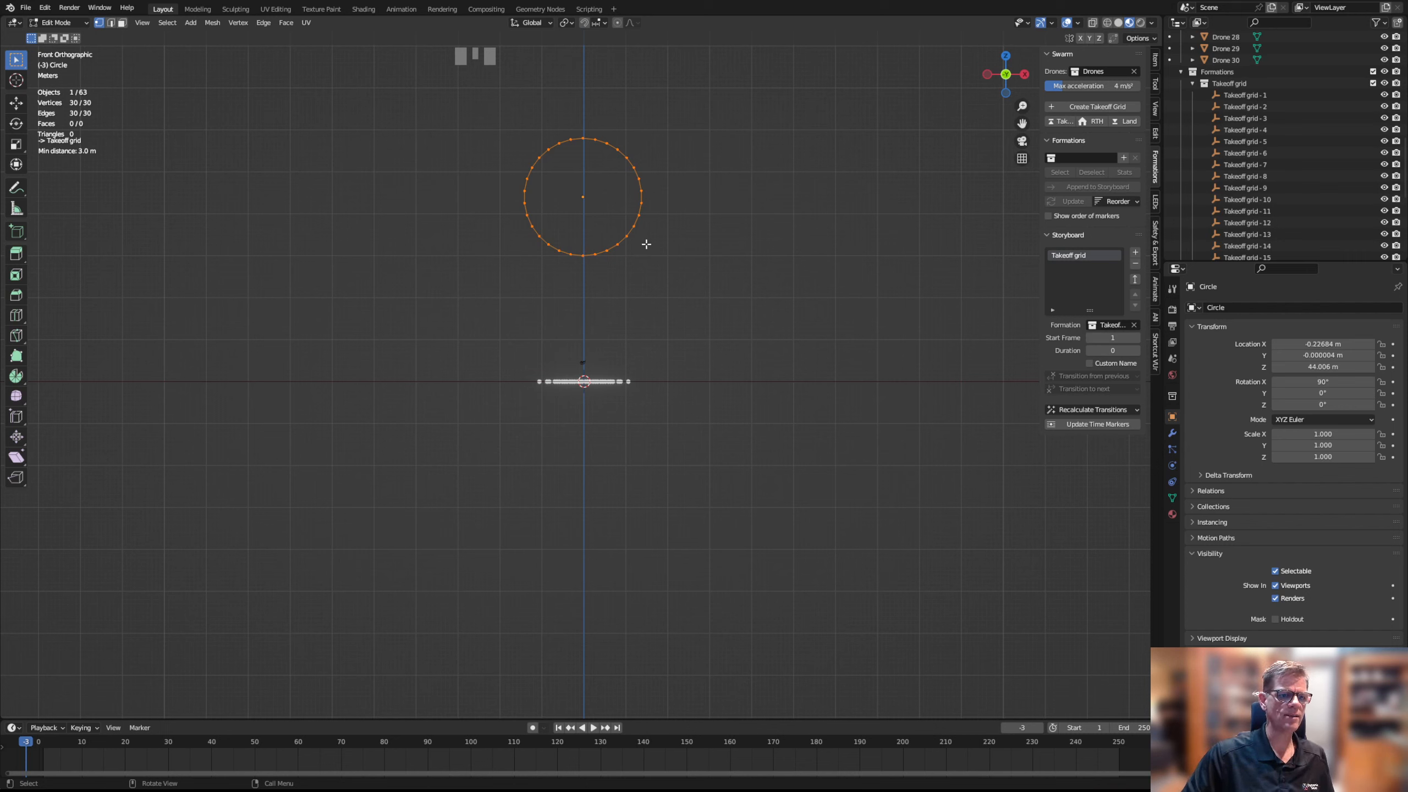
pyautogui.click(675, 260)
pyautogui.press('a')
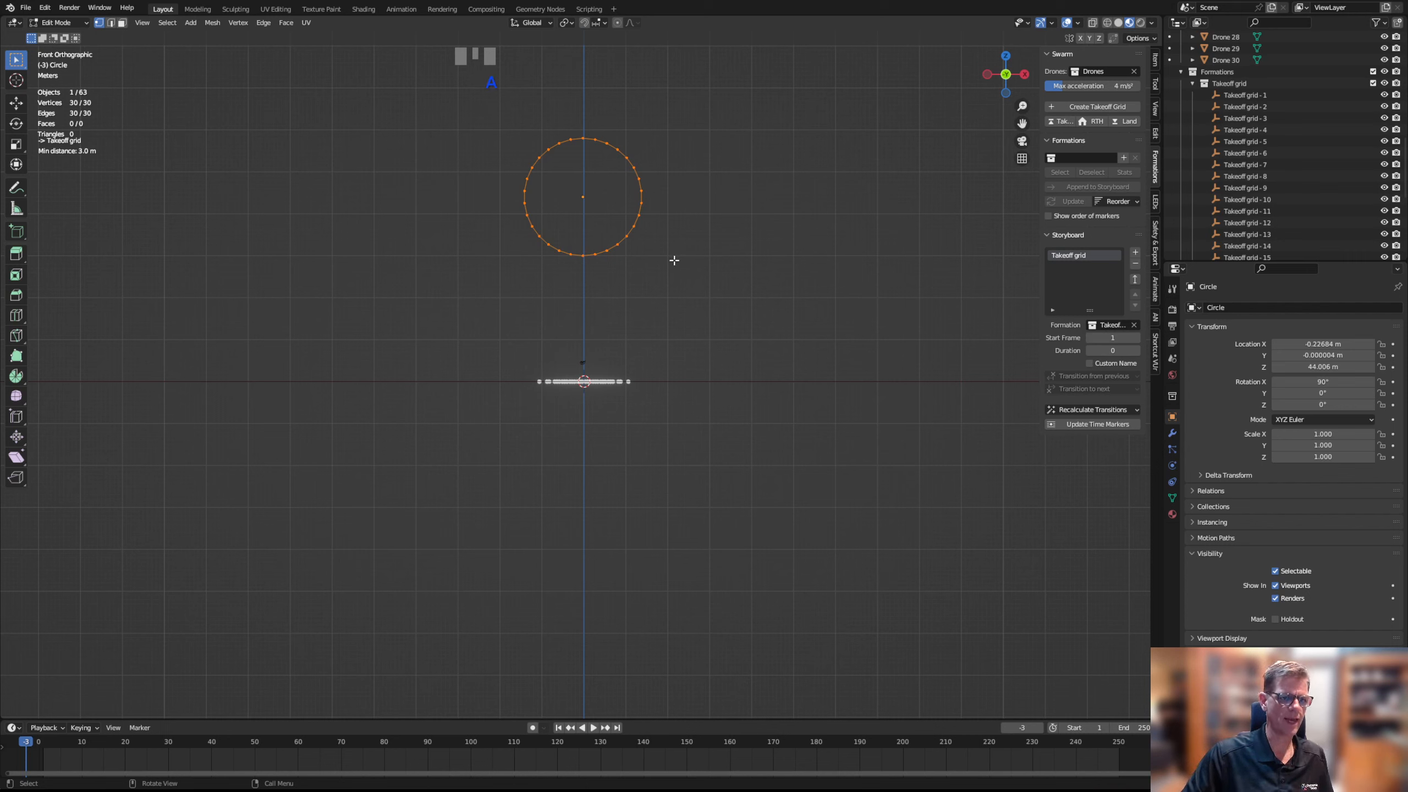
pyautogui.moveTo(496, 124); pyautogui.dragTo(712, 292)
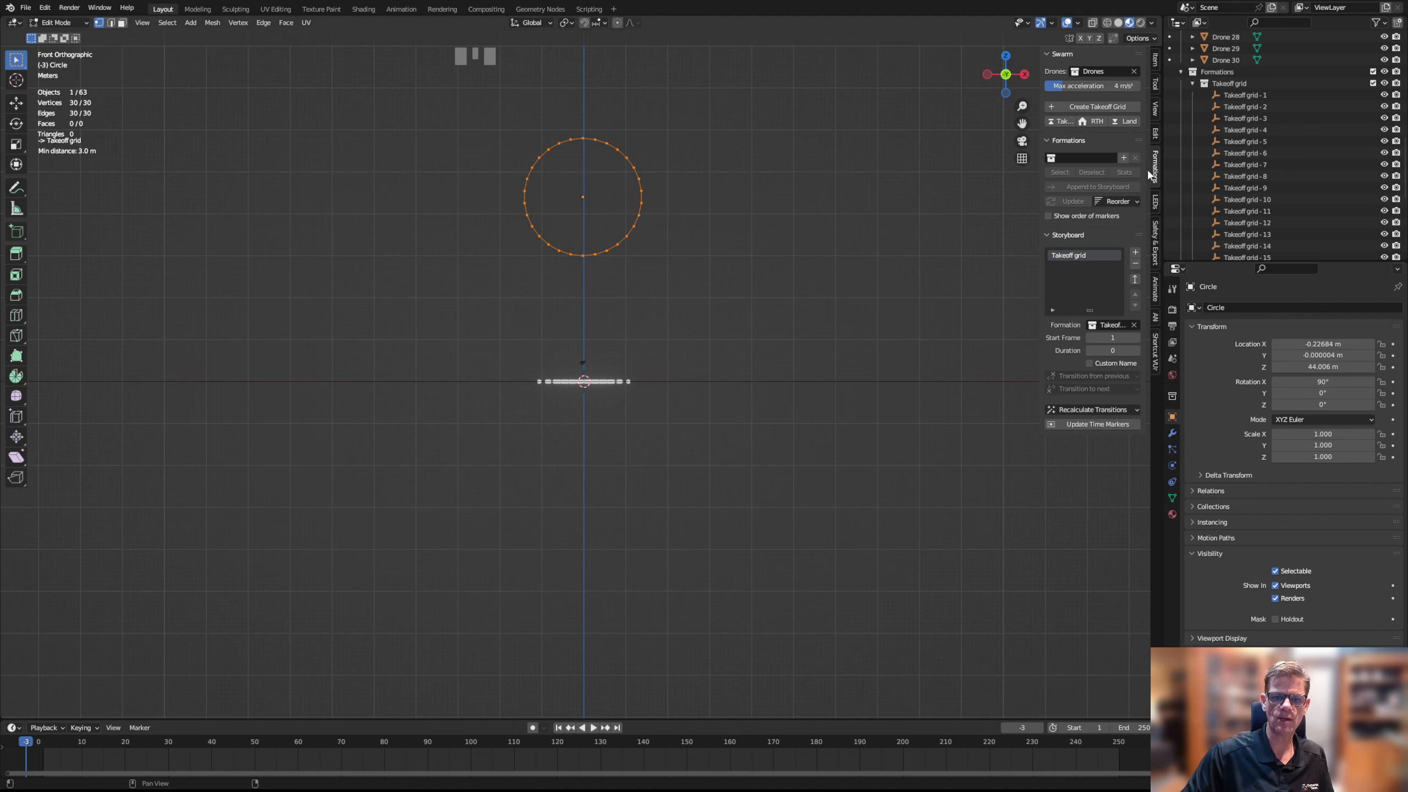
pyautogui.click(1173, 496)
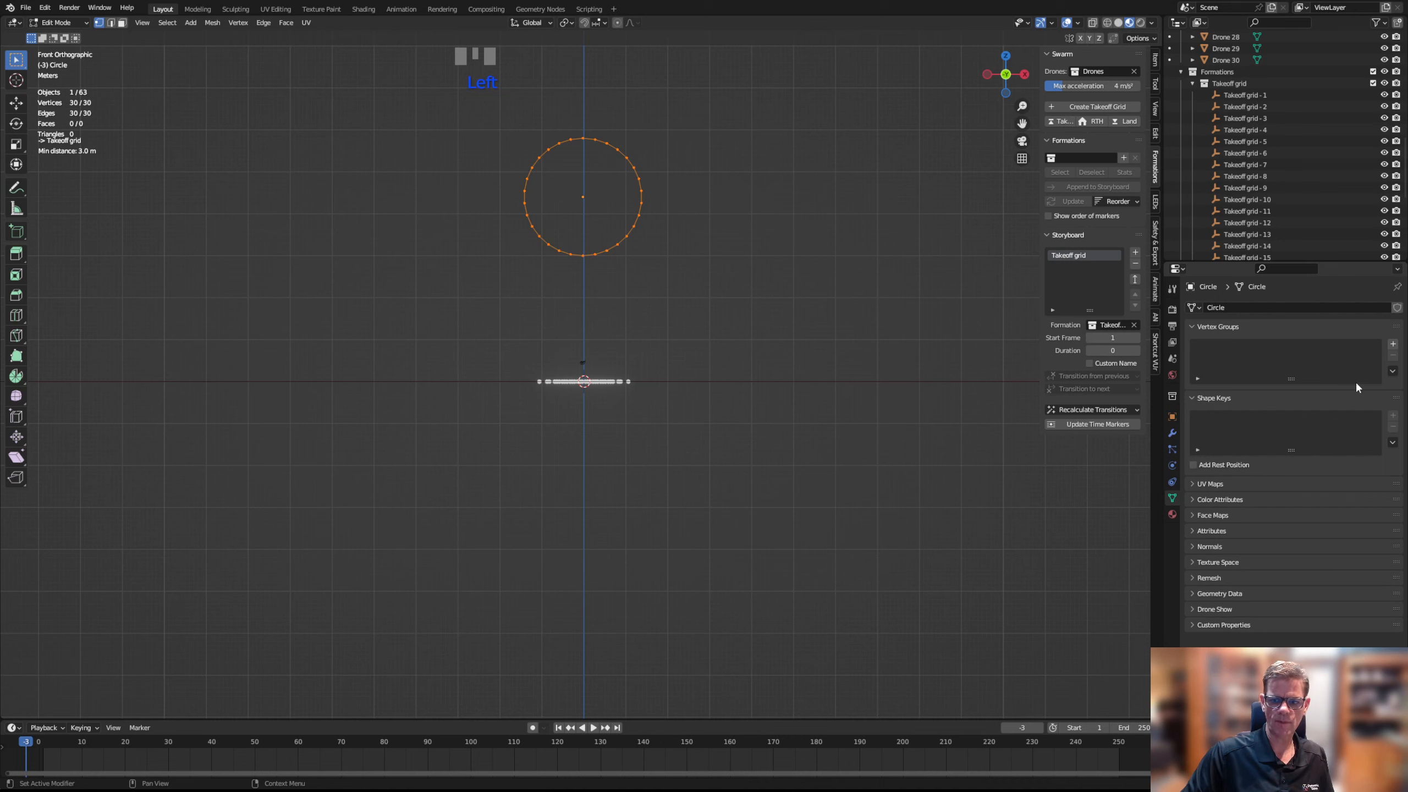
pyautogui.click(1393, 345)
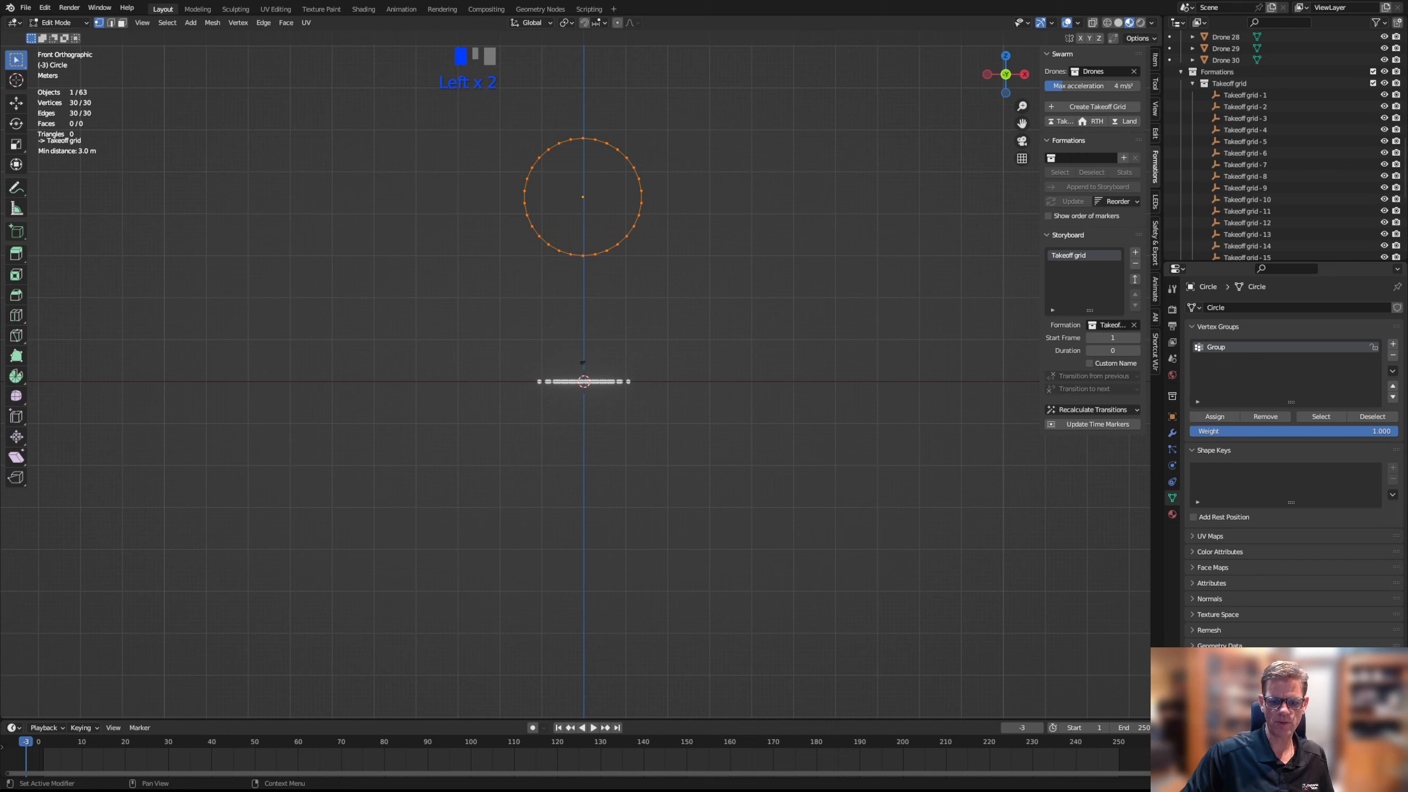
pyautogui.click(1275, 716)
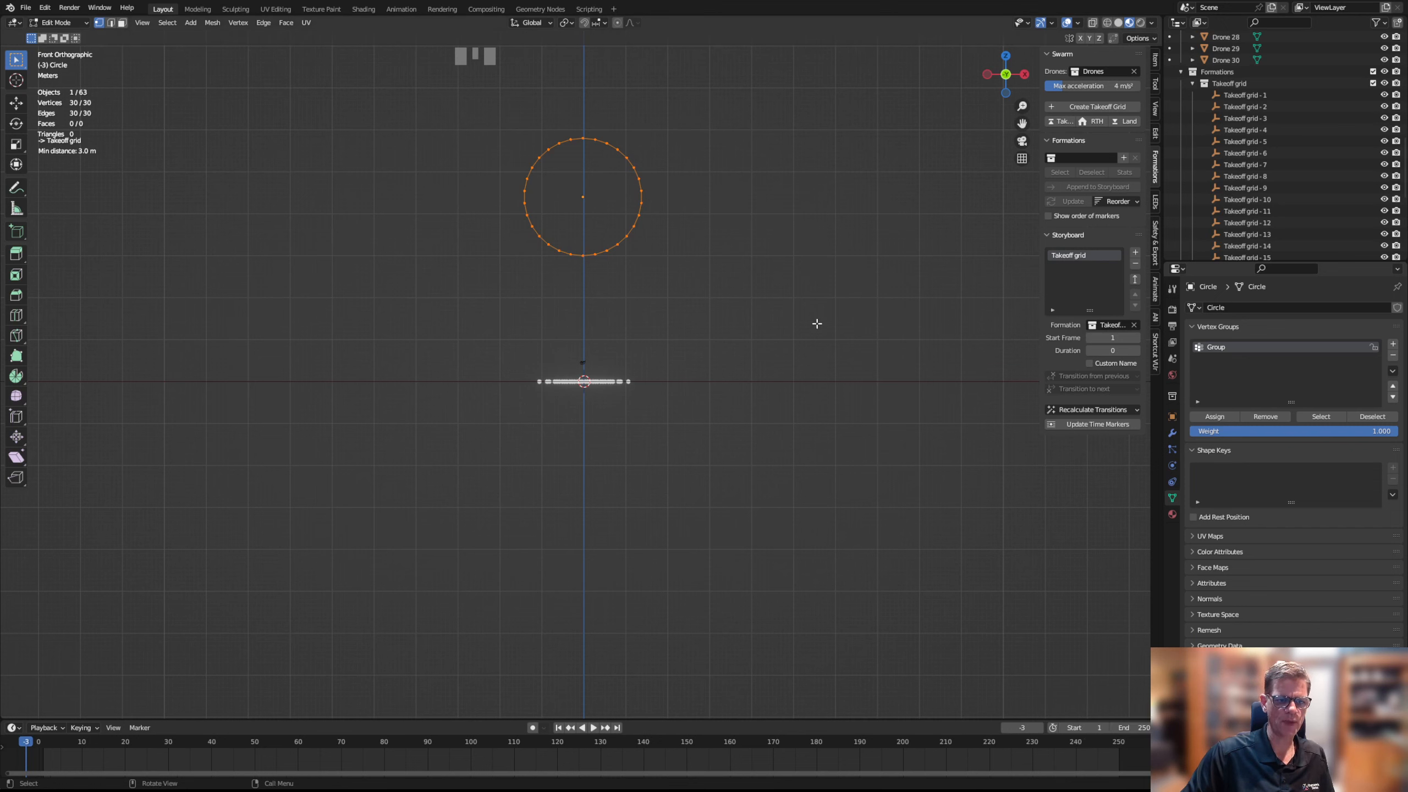
pyautogui.press('Tab')
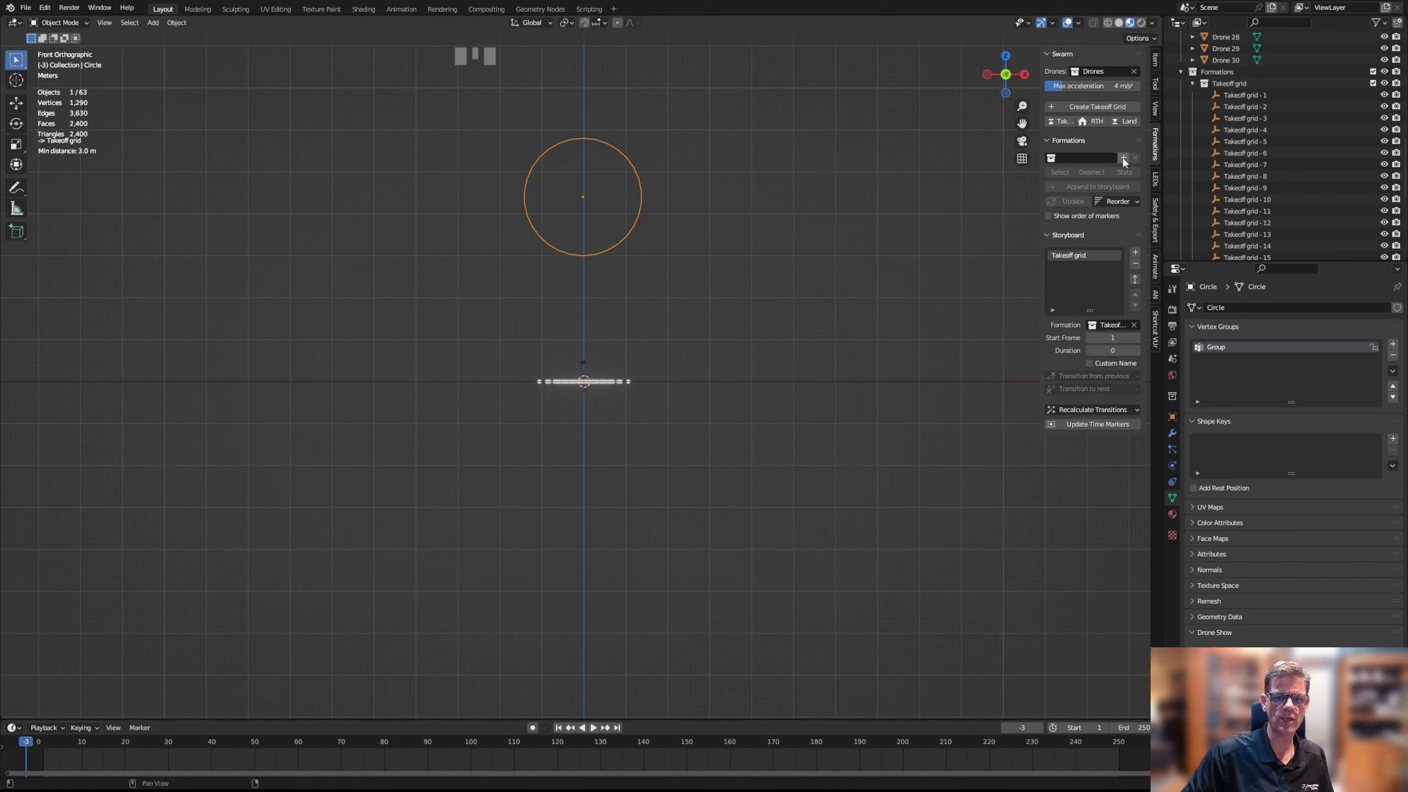
# Look through the scene's drone, formation and template collections in the Outliner
pyautogui.scroll(-13, 1243, 150)
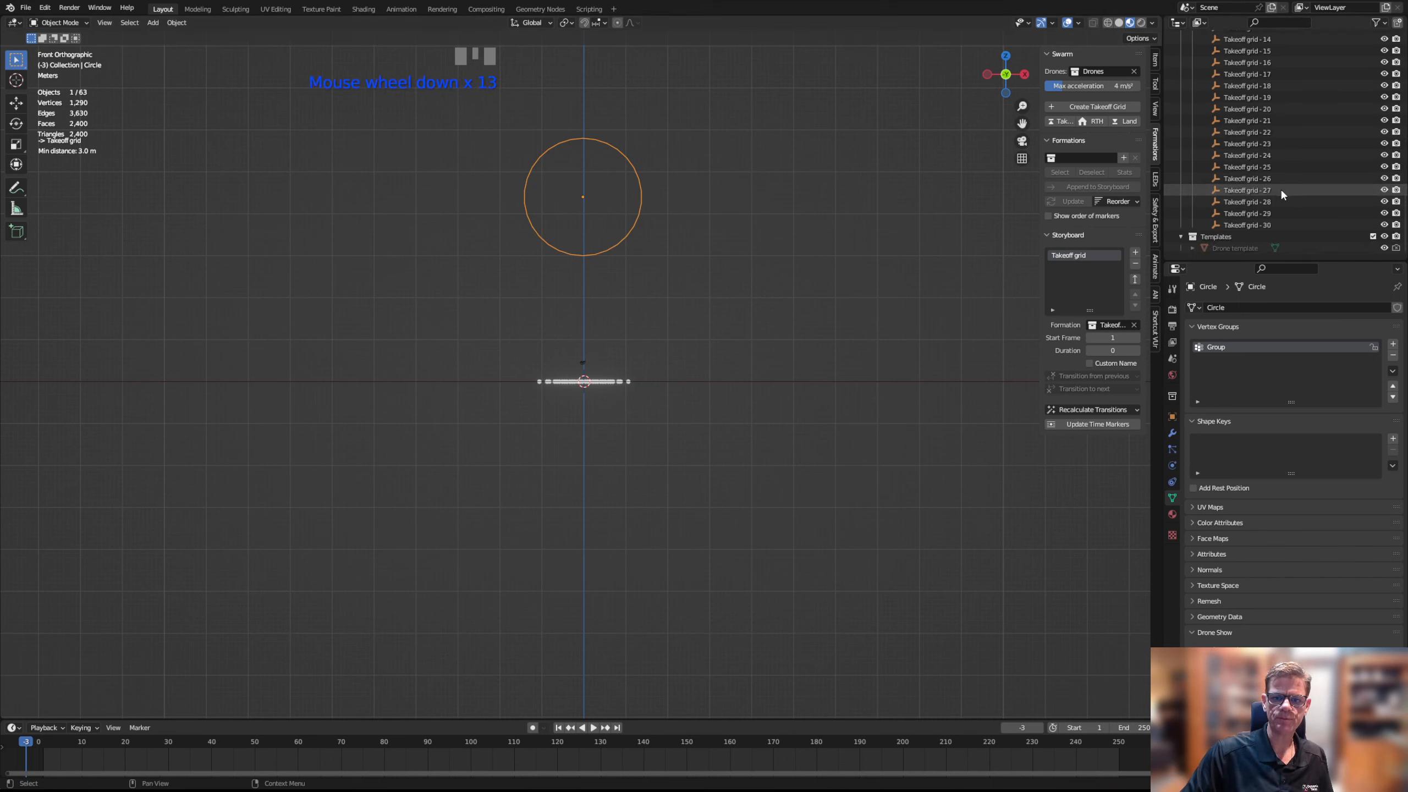
pyautogui.scroll(20, 1280, 190)
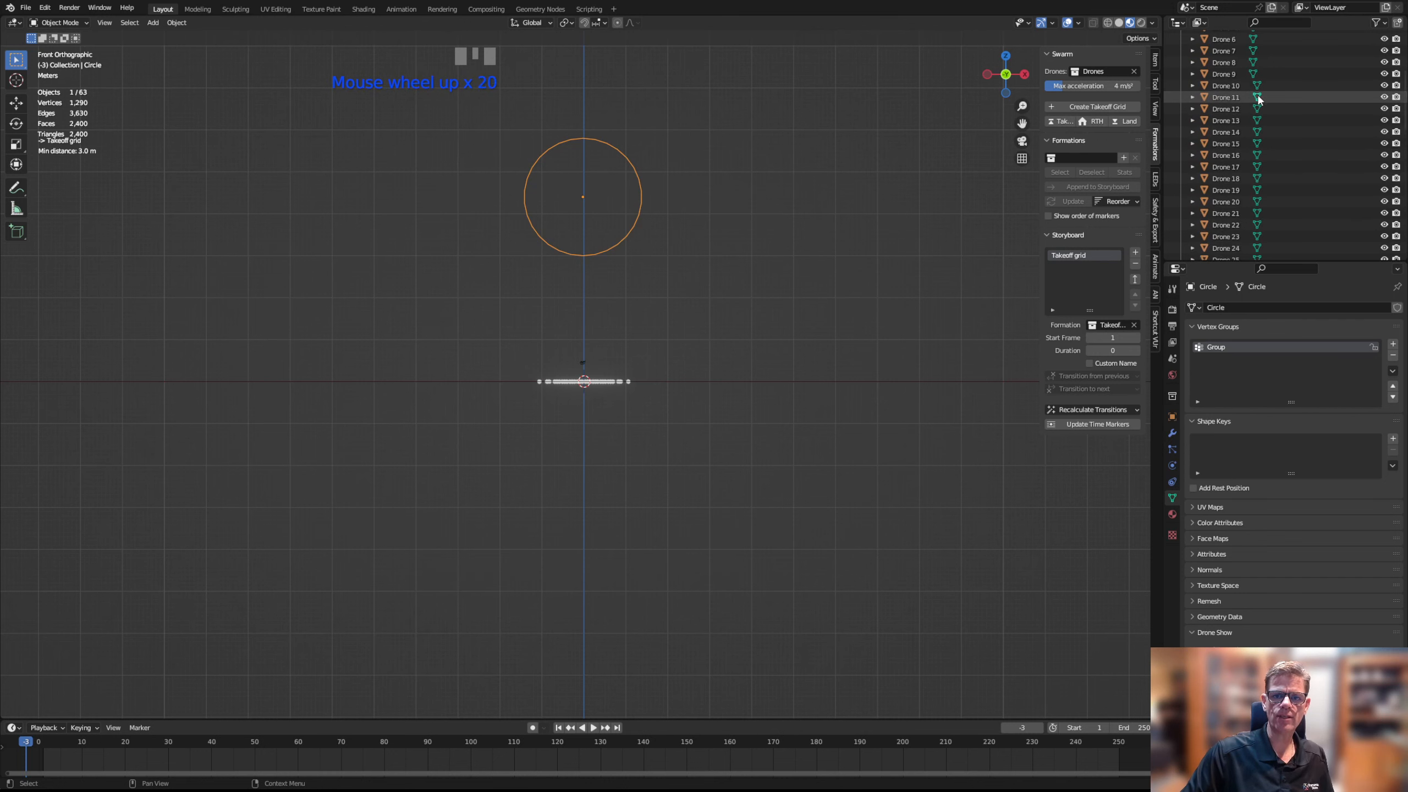
pyautogui.scroll(-13, 1265, 106)
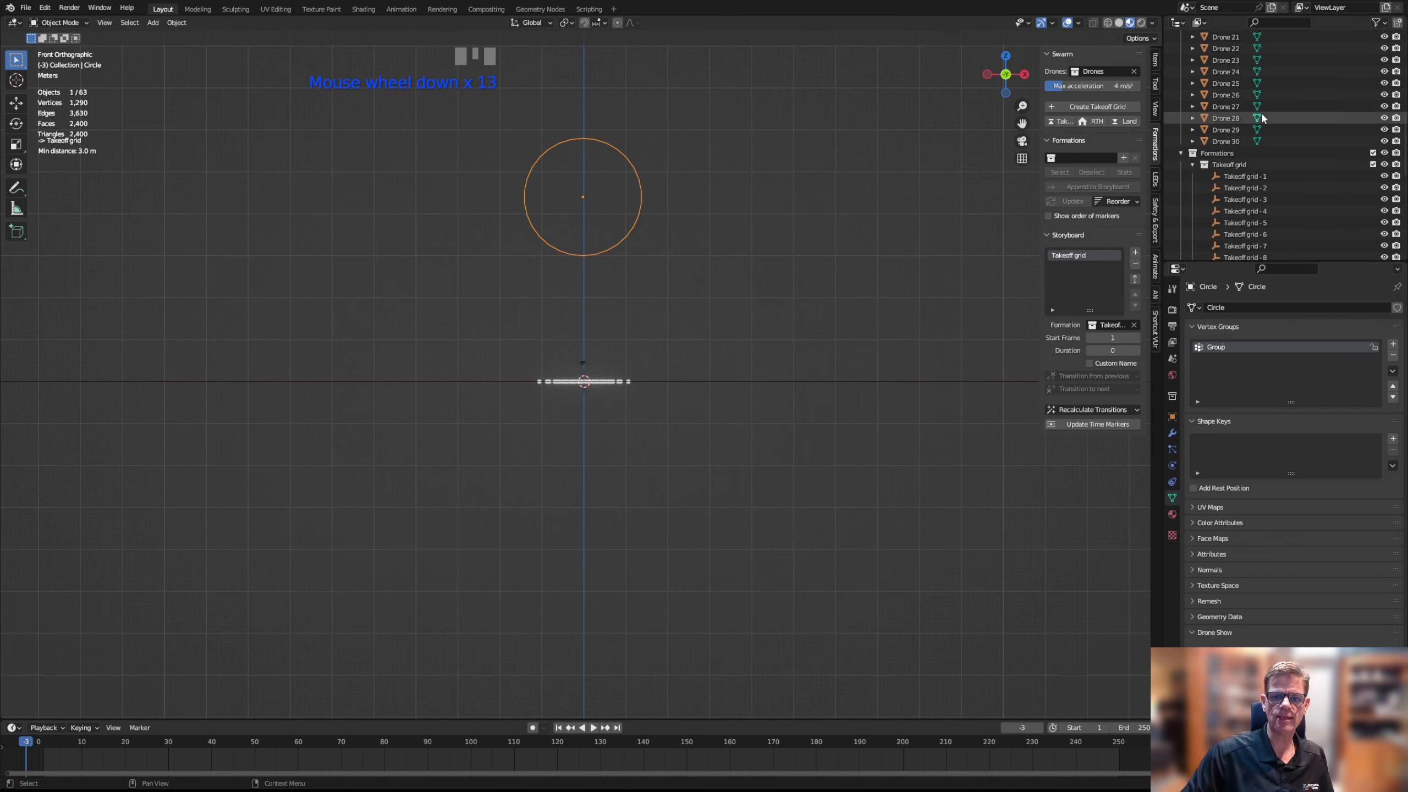
pyautogui.scroll(-5, 1272, 112)
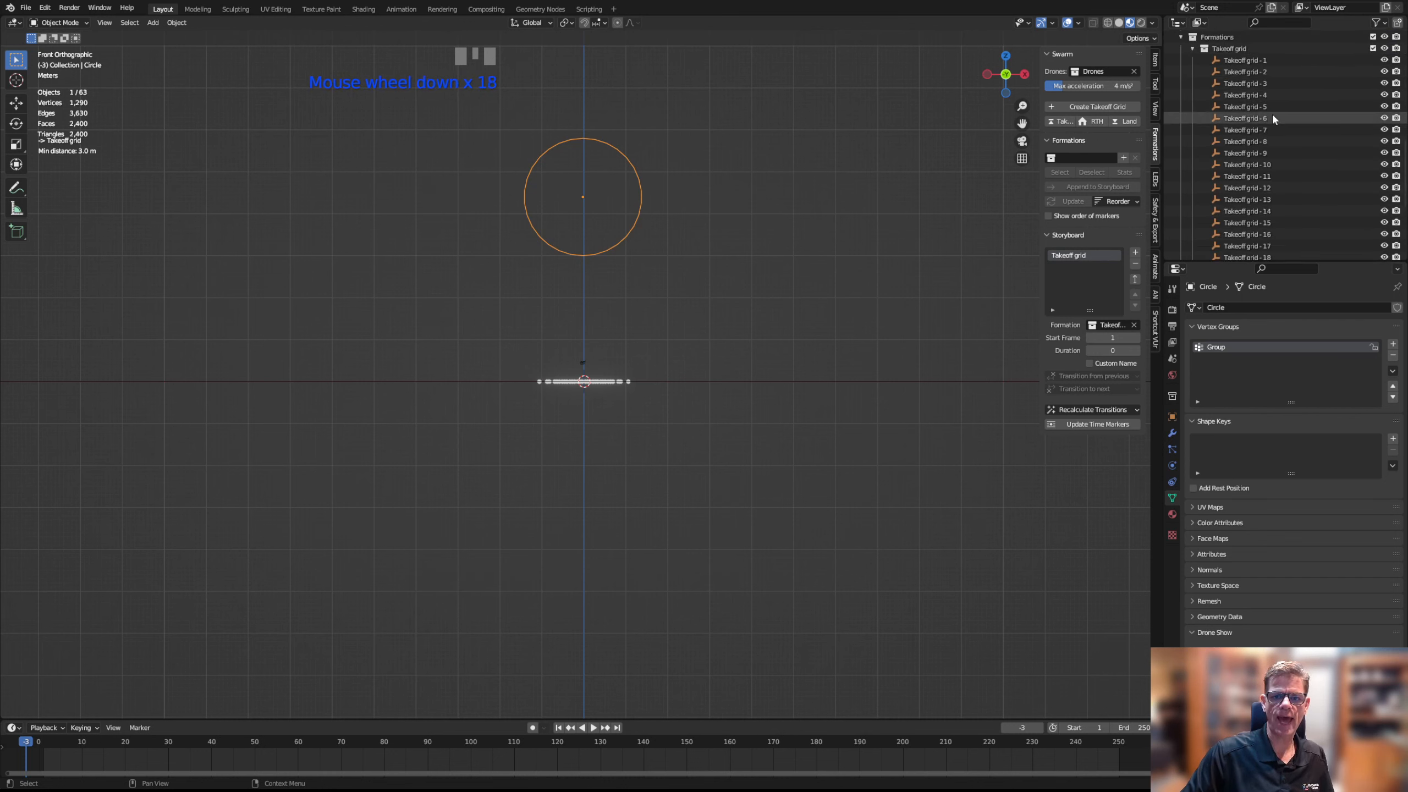
# Collapse the Formations and Drones collections in the Outliner
pyautogui.click(1183, 39)
pyautogui.scroll(12, 1183, 42)
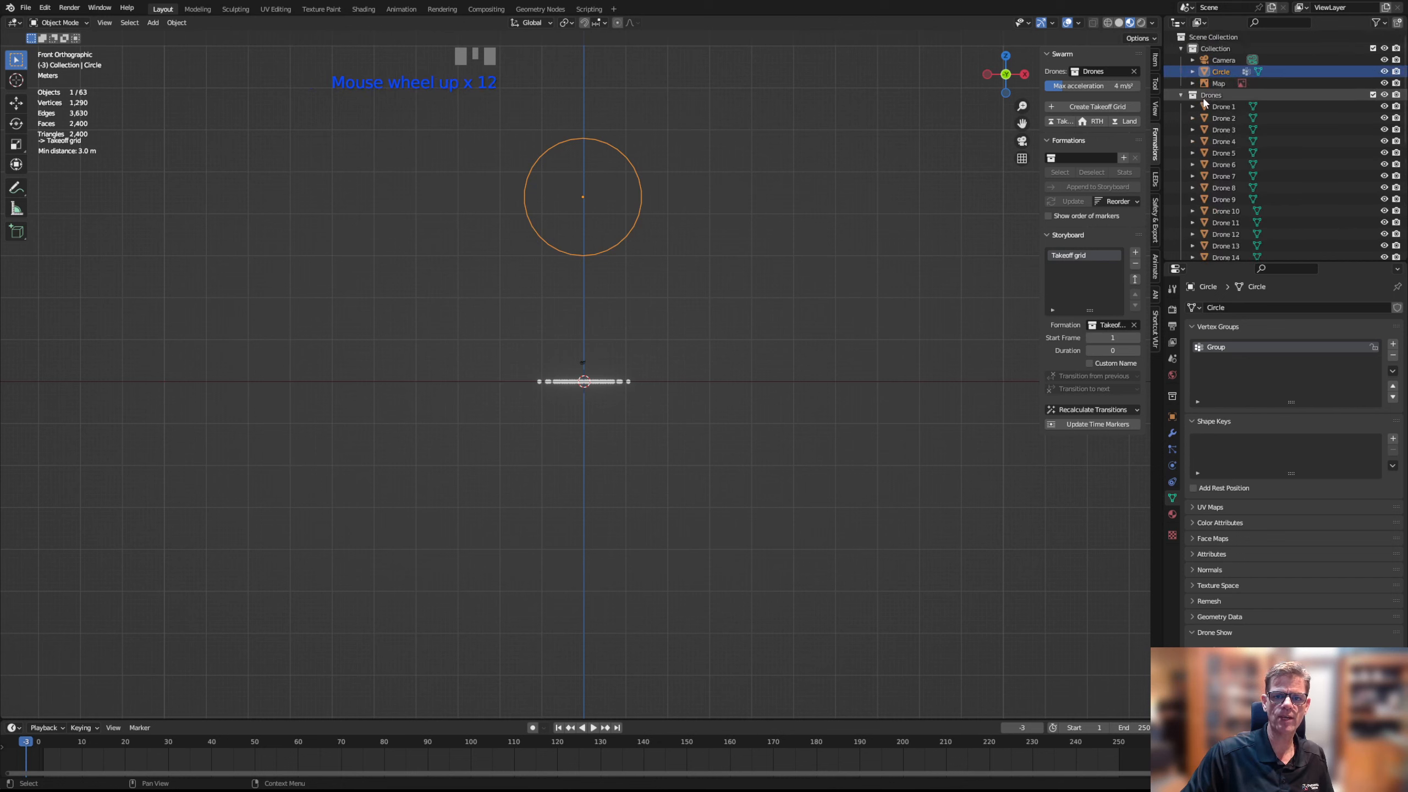
pyautogui.click(1182, 95)
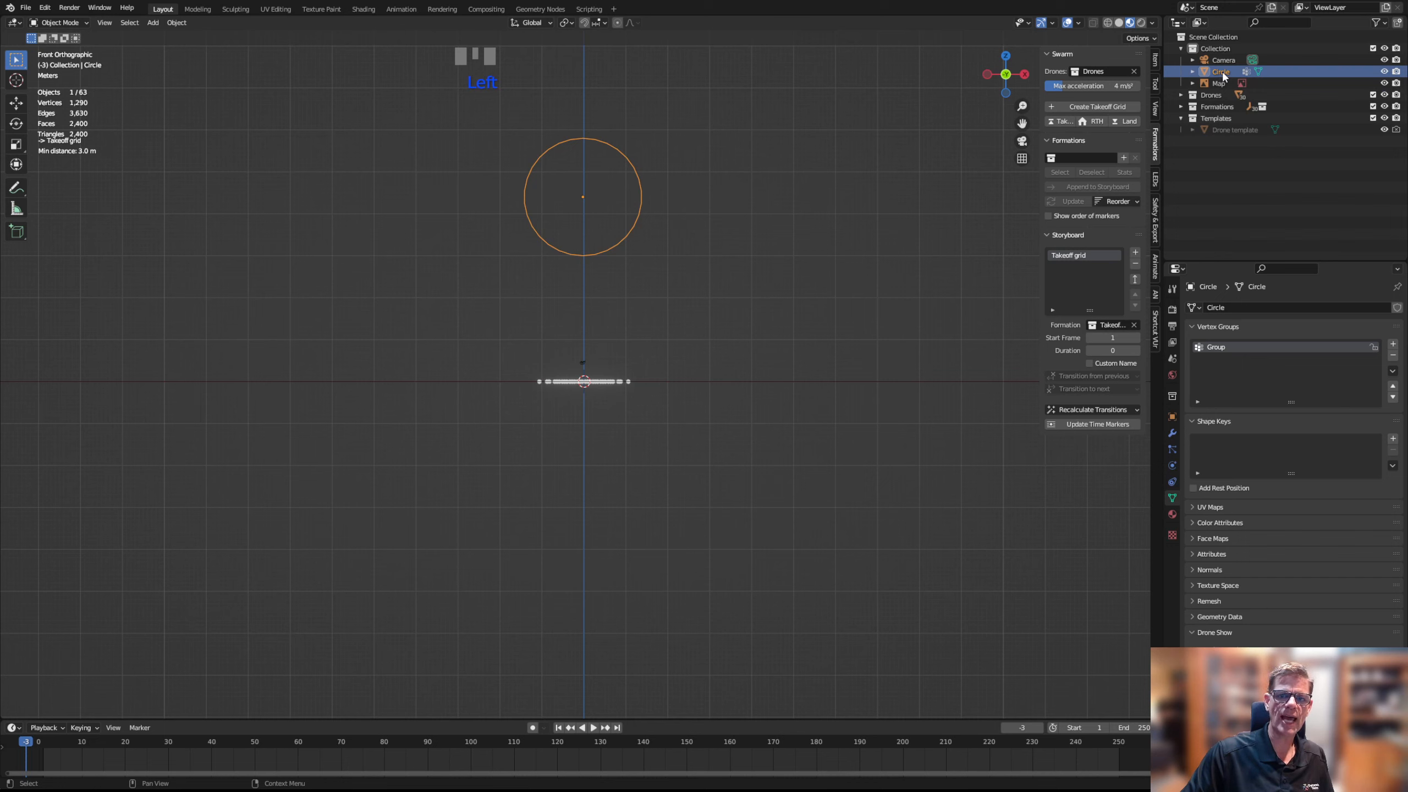
# Add a new collection directly under the Scene Collection and name it Starts
pyautogui.click(1219, 41)
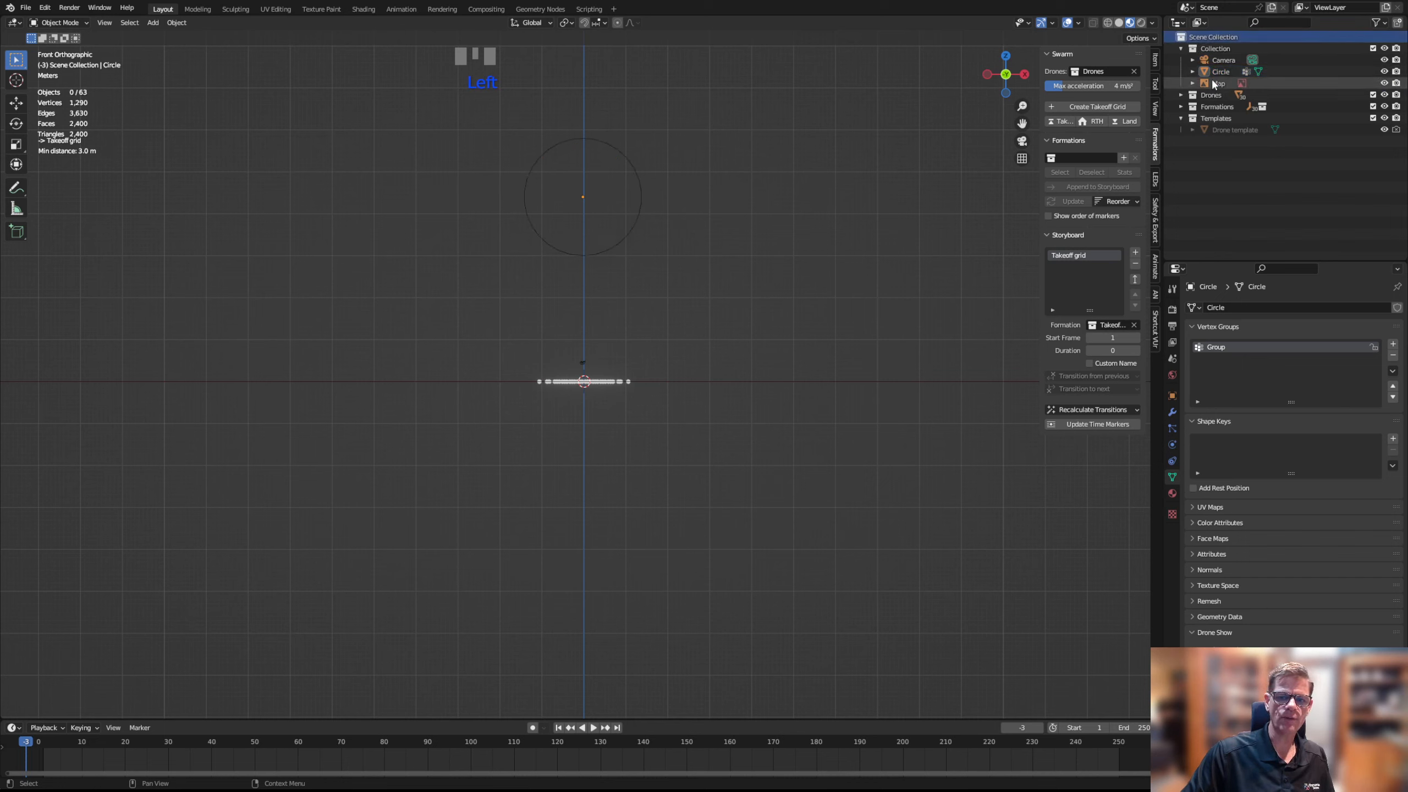
pyautogui.rightClick(1216, 36)
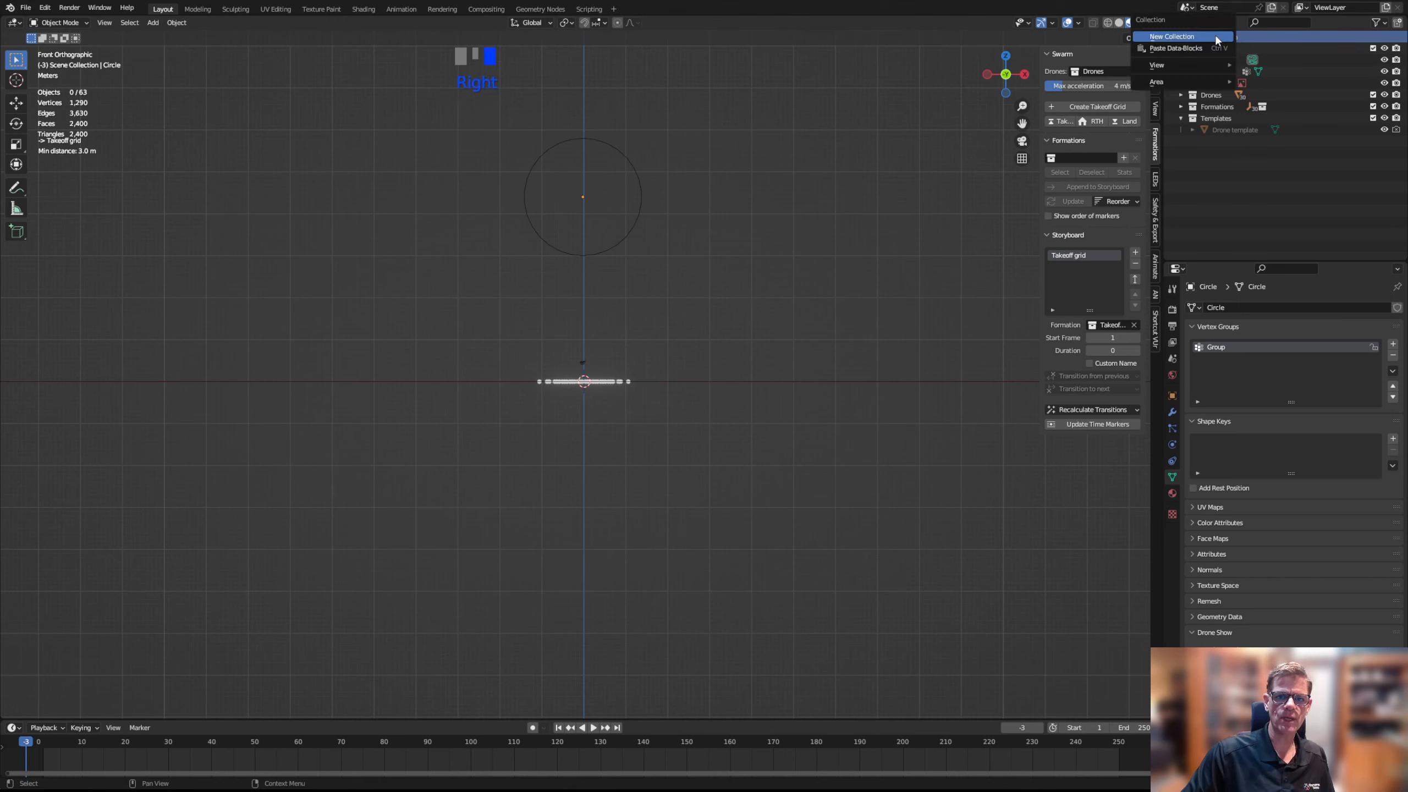
pyautogui.rightClick(1215, 34)
pyautogui.doubleClick(1219, 142)
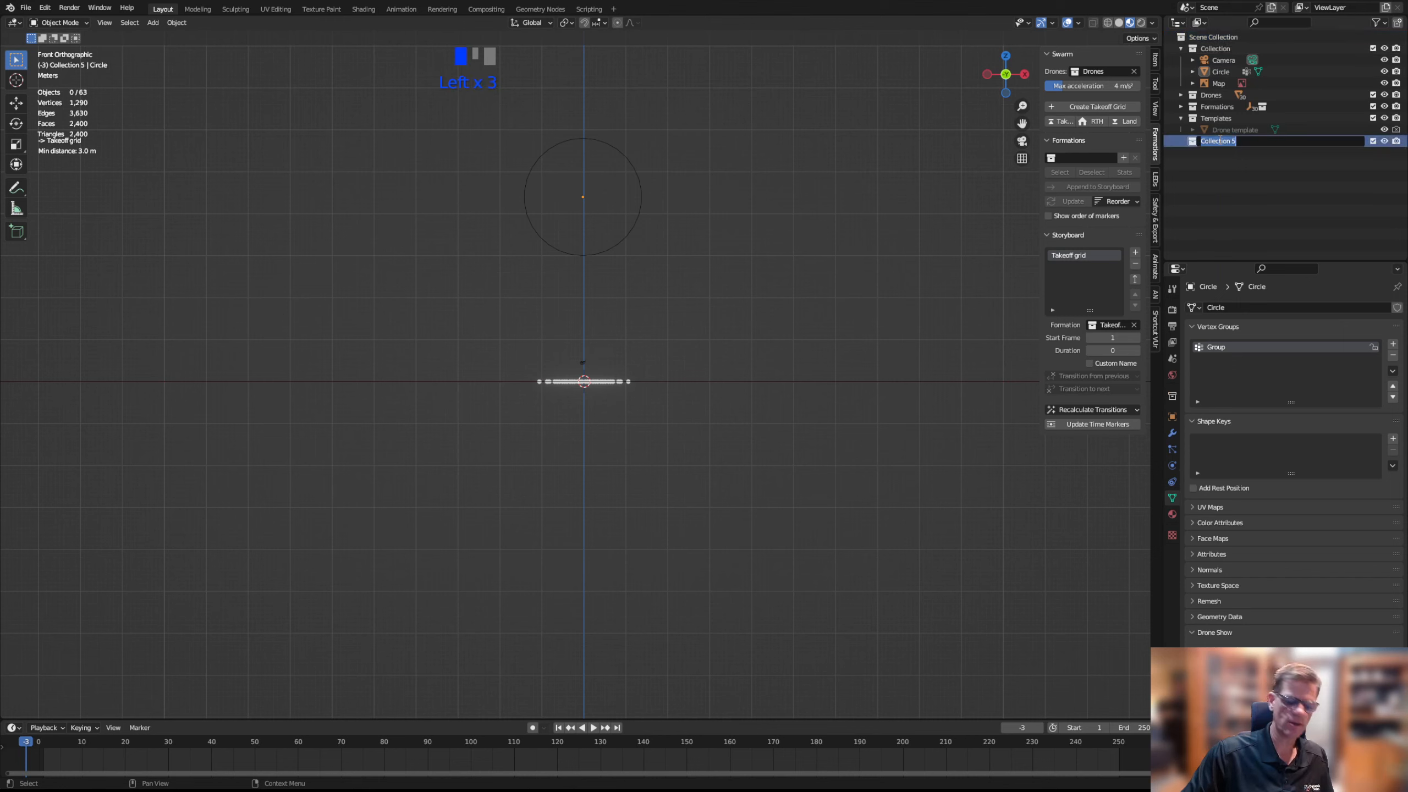
pyautogui.write('Starts')
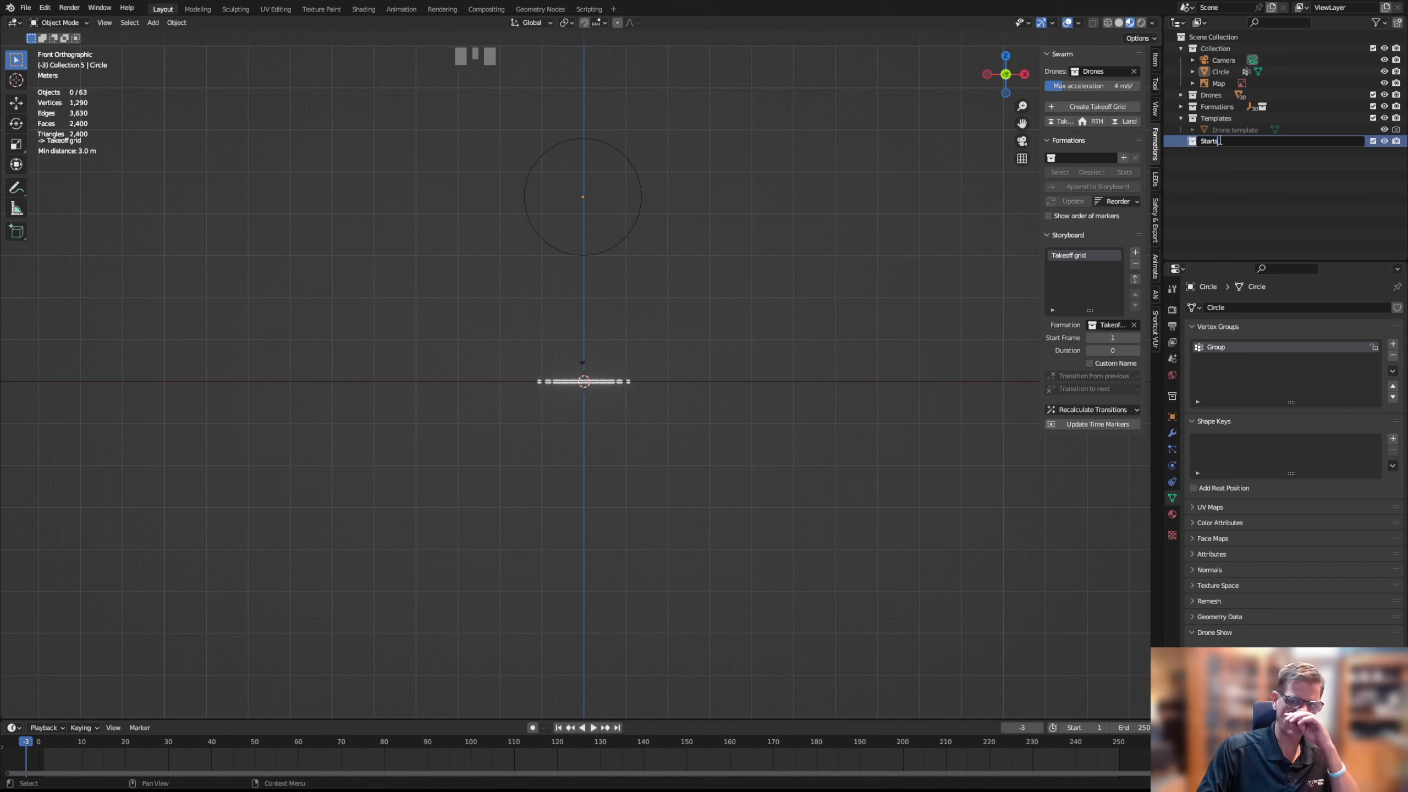
pyautogui.press('Return')
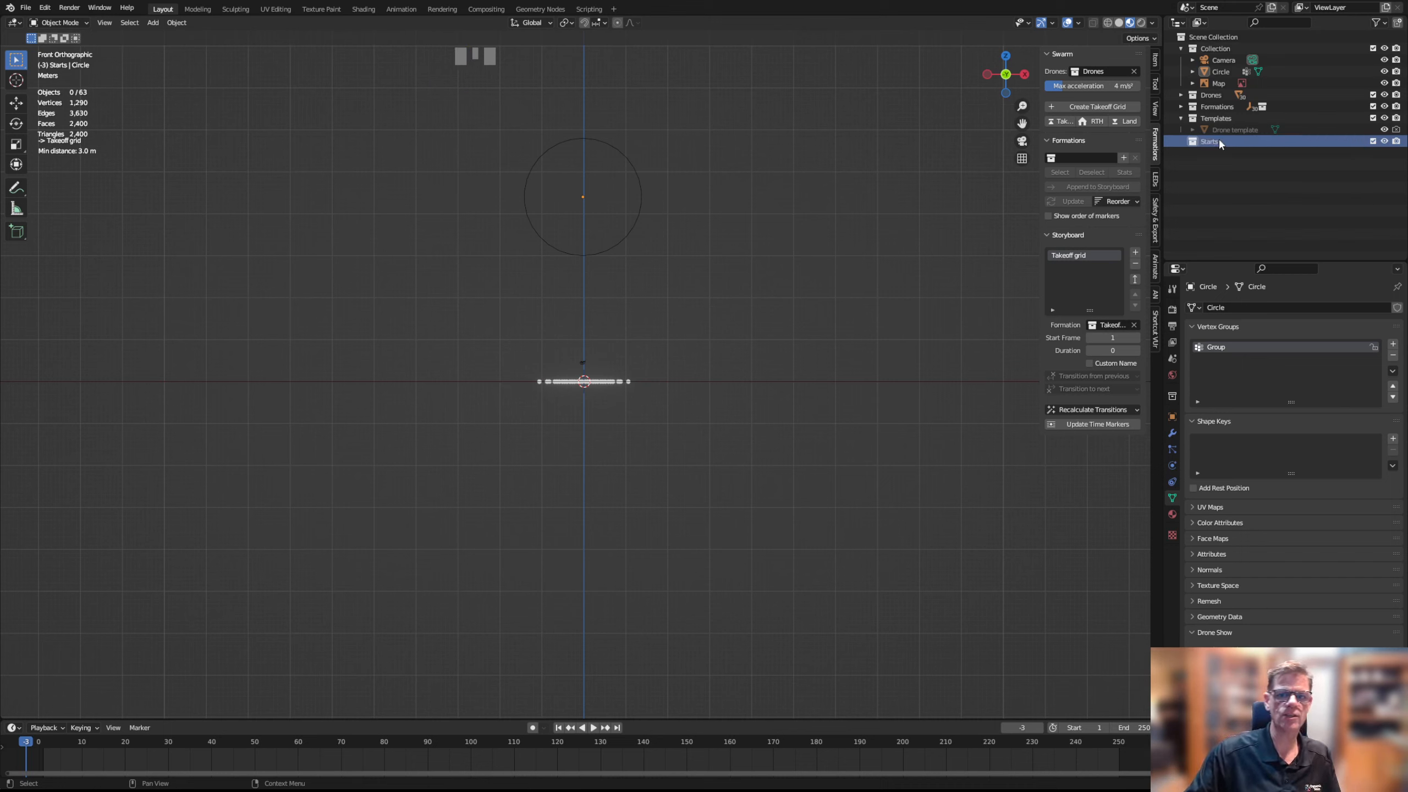
# Move the Circle object from the default Collection into the Starts collection
pyautogui.click(1209, 141)
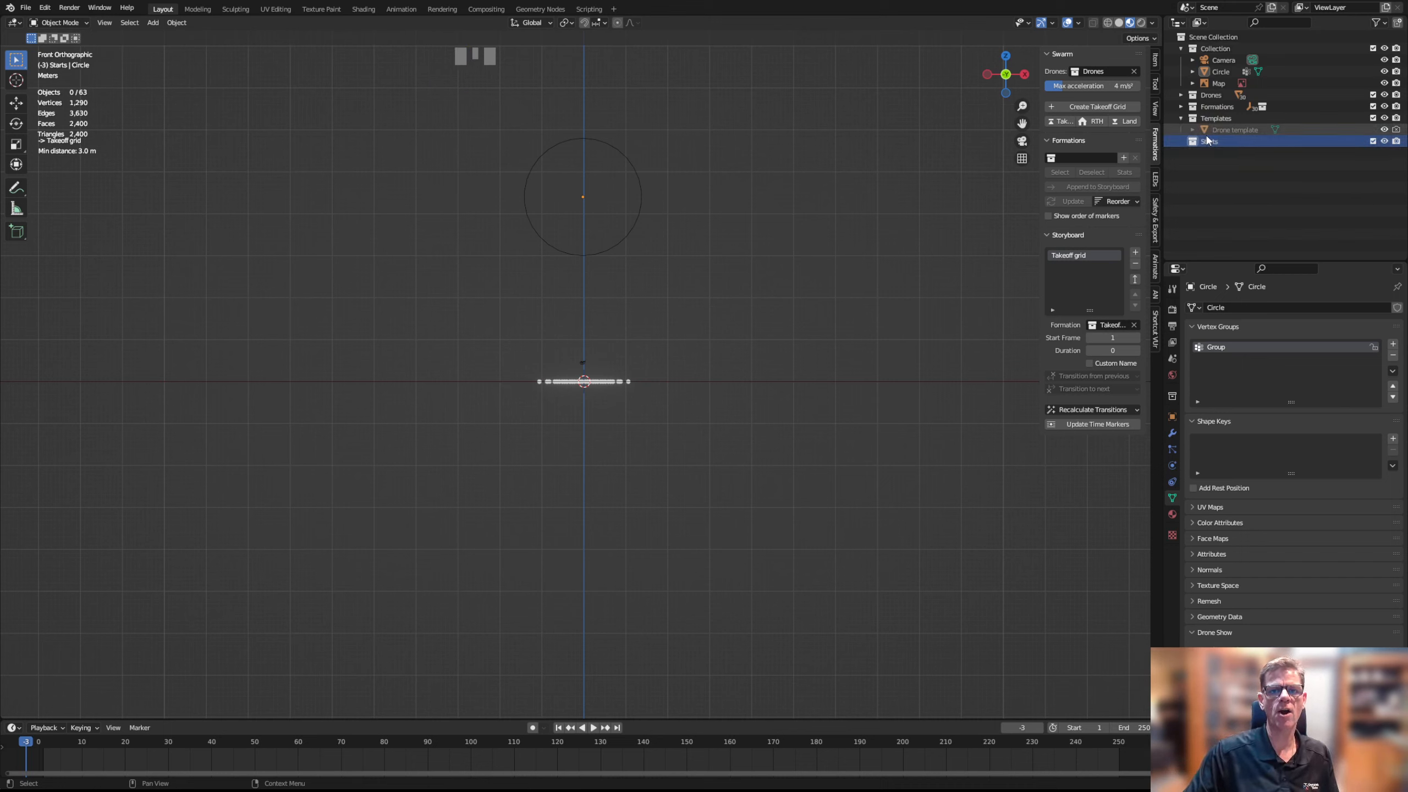
pyautogui.click(1220, 70)
pyautogui.moveTo(1225, 70); pyautogui.dragTo(1214, 143)
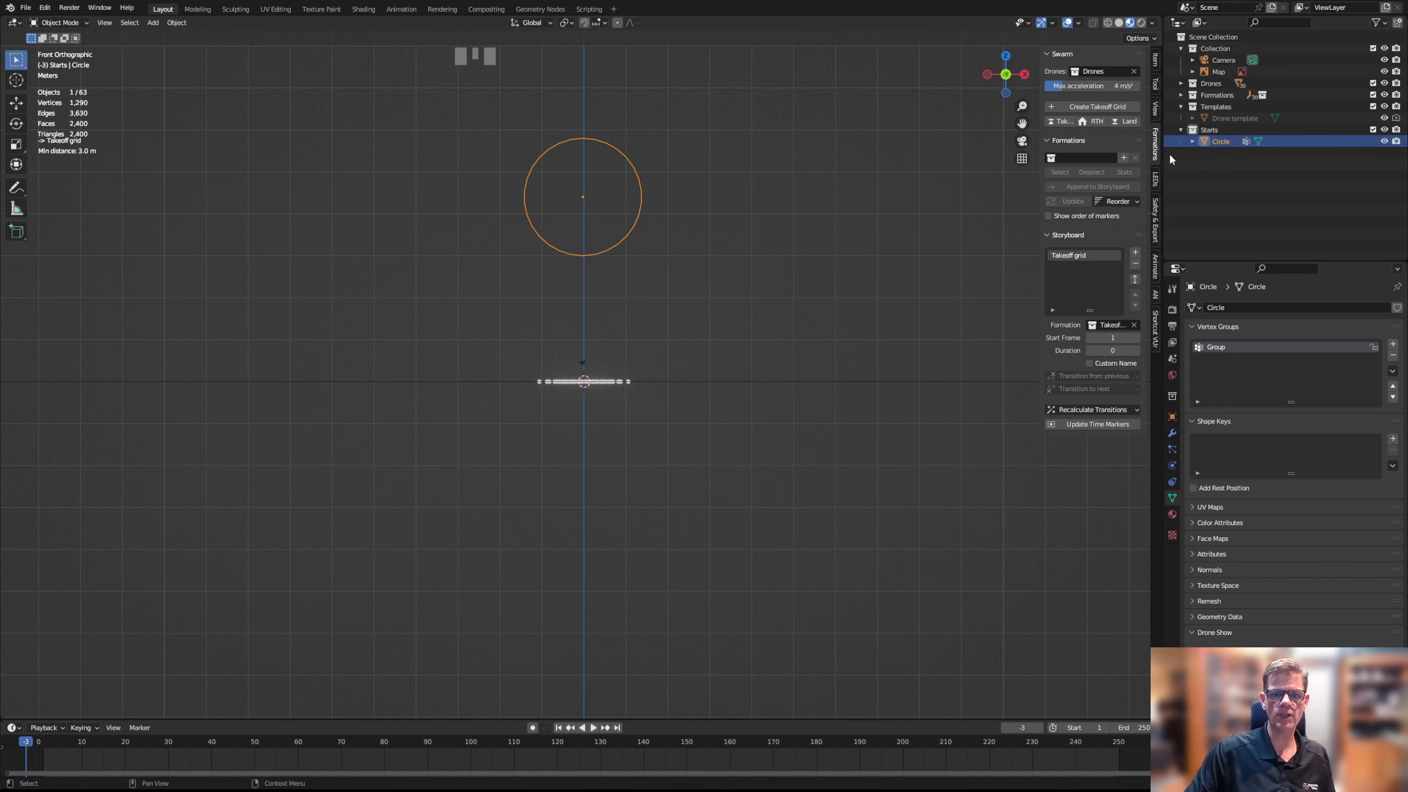
# Create a formation named Circle from the selected objects and append it to the storyboard
pyautogui.click(1124, 158)
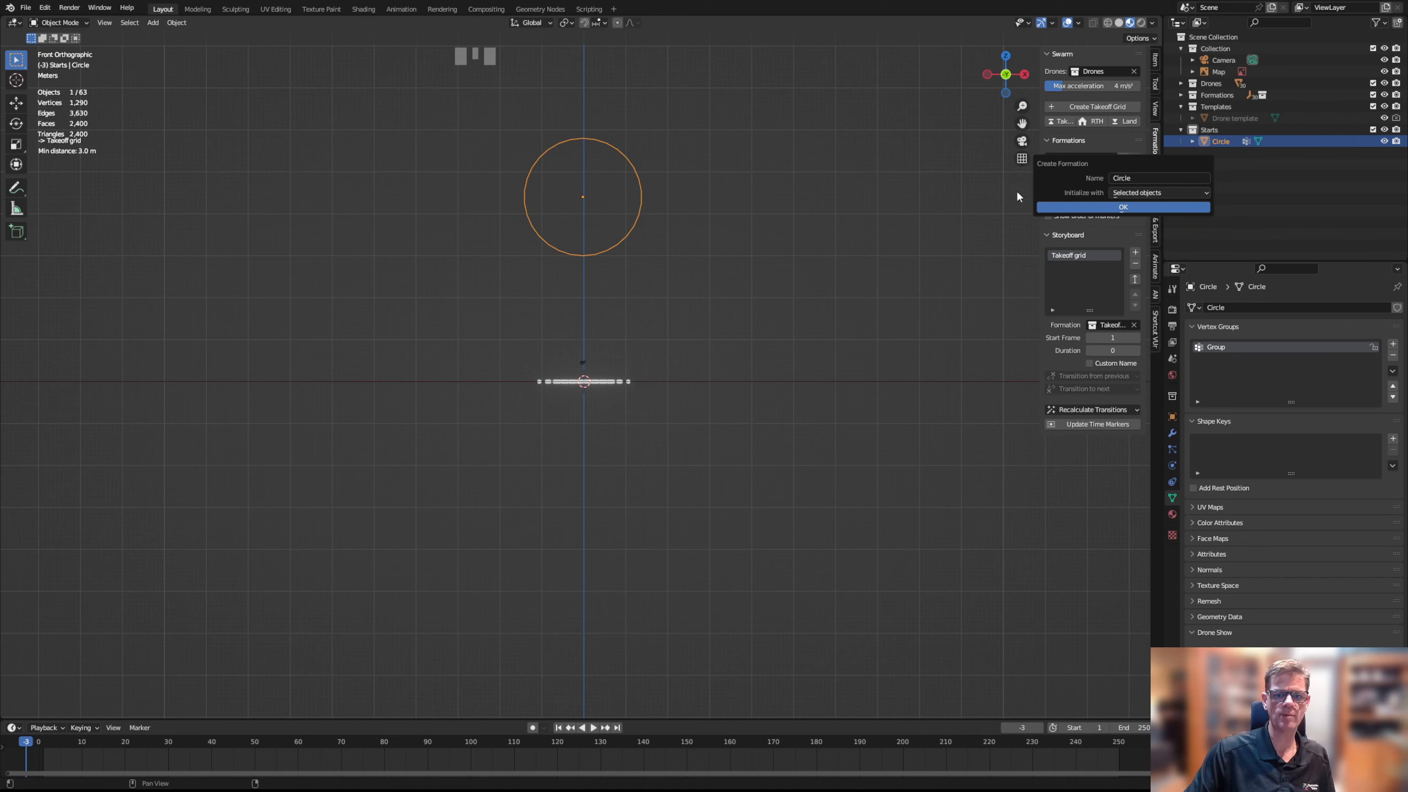
pyautogui.click(1129, 206)
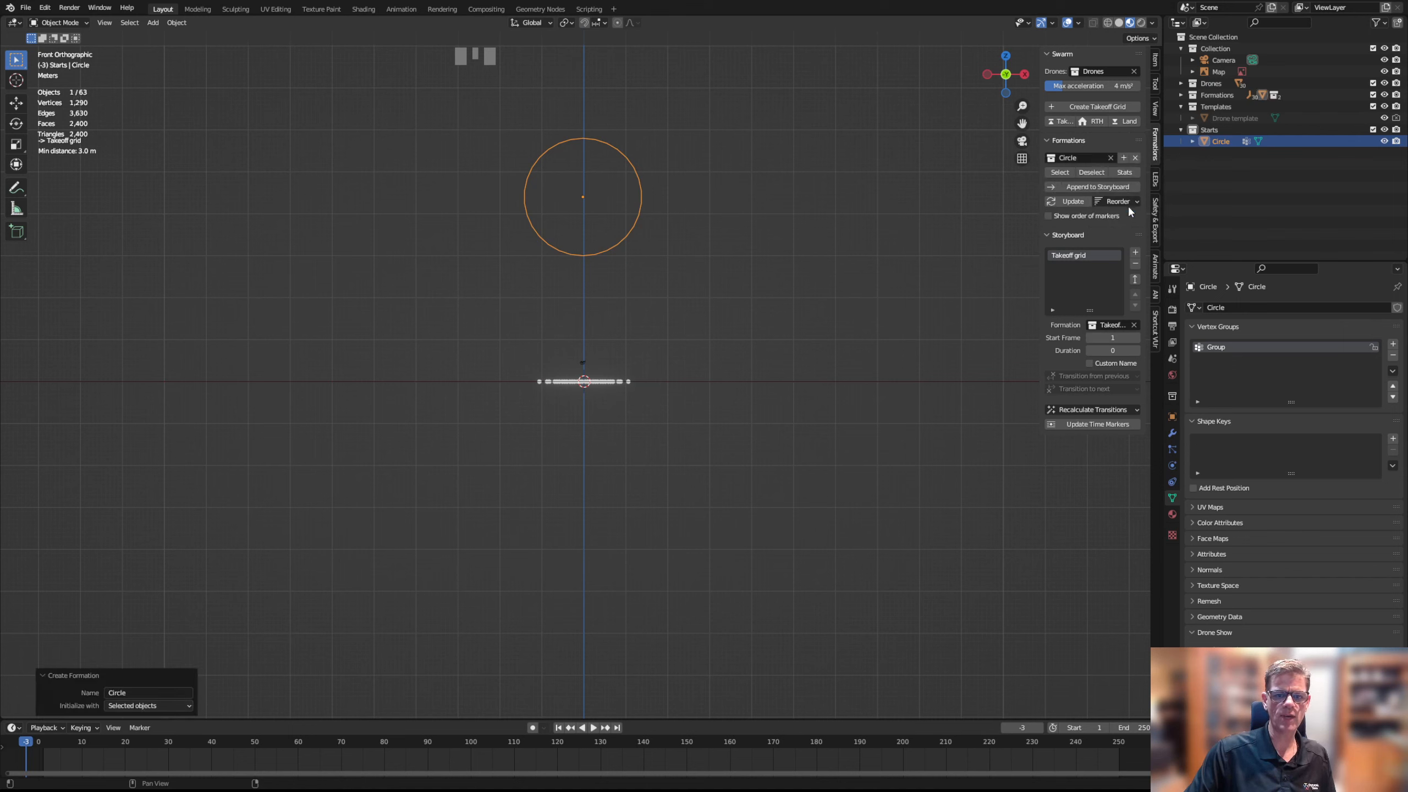
pyautogui.click(1077, 188)
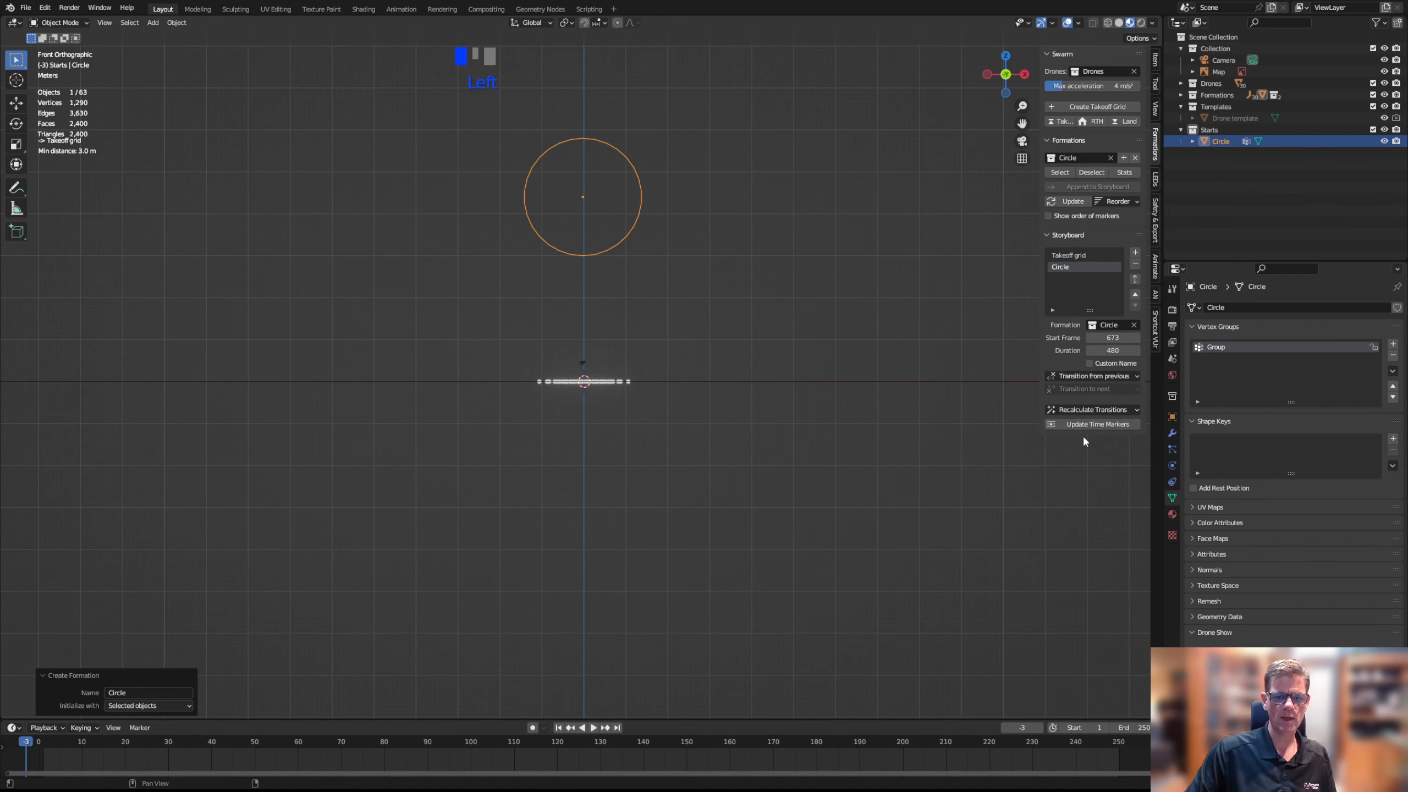
# Enlarge the timeline area, go to frame 1 and set the scene's end frame to 12000
pyautogui.moveTo(747, 720); pyautogui.dragTo(752, 558)
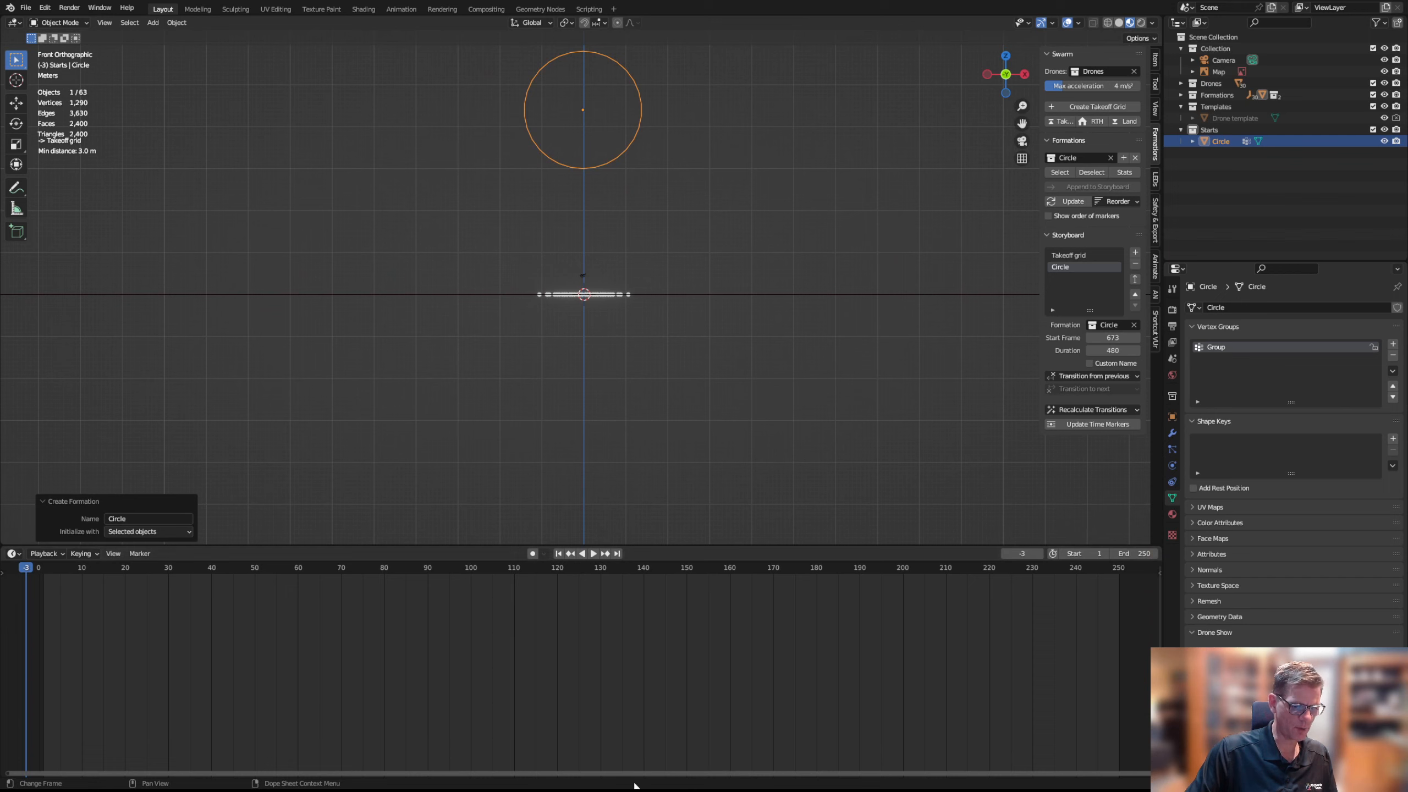
pyautogui.moveTo(632, 773); pyautogui.dragTo(541, 774)
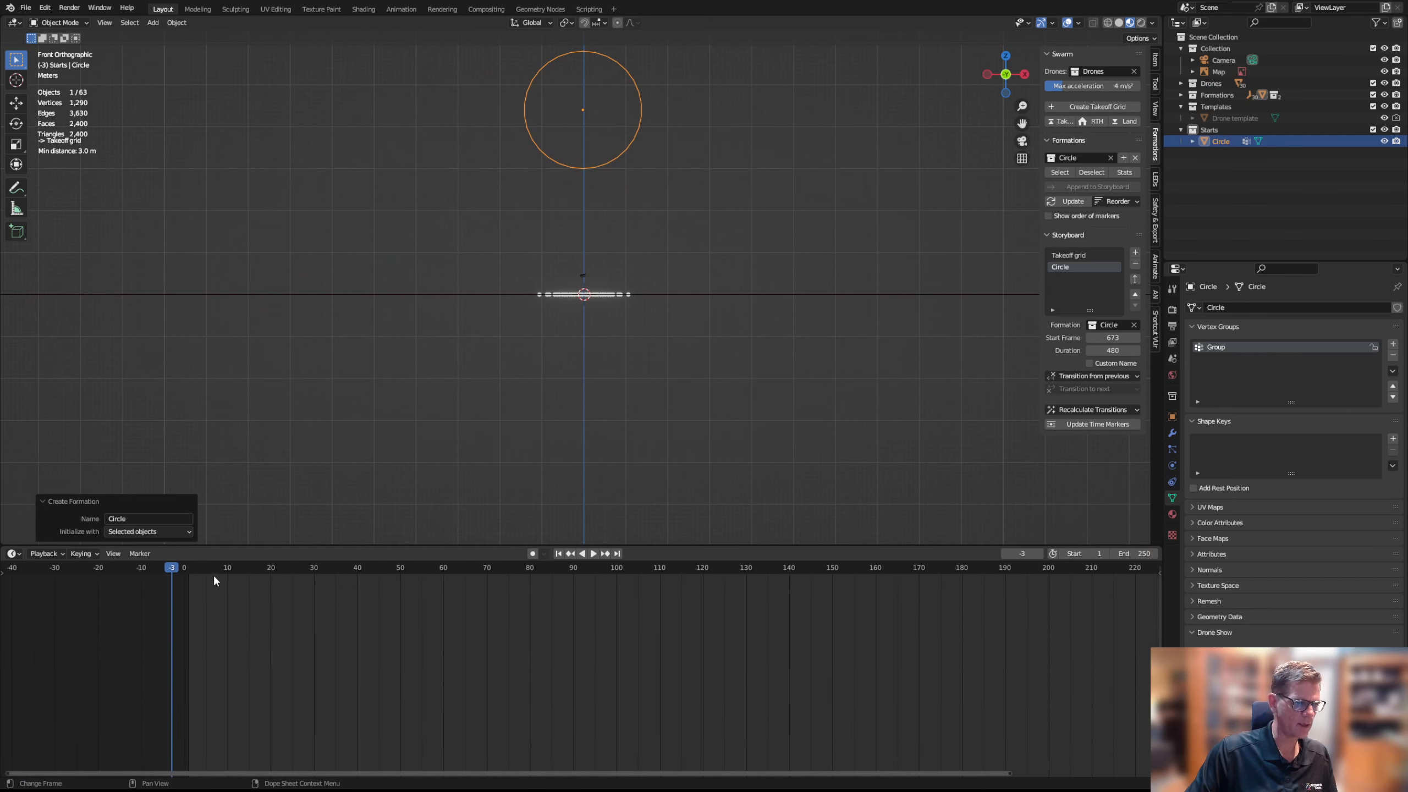
pyautogui.click(190, 568)
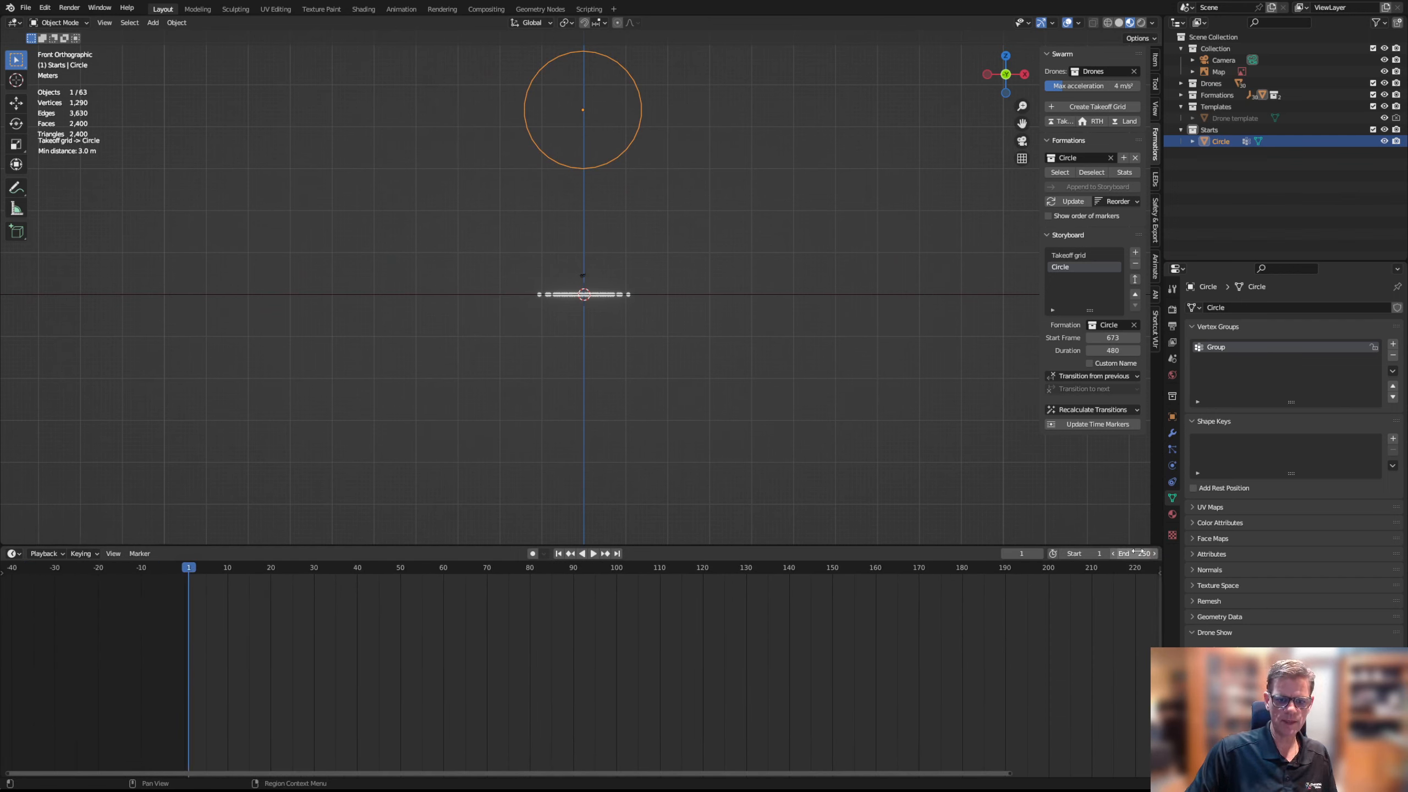
pyautogui.click(1157, 553)
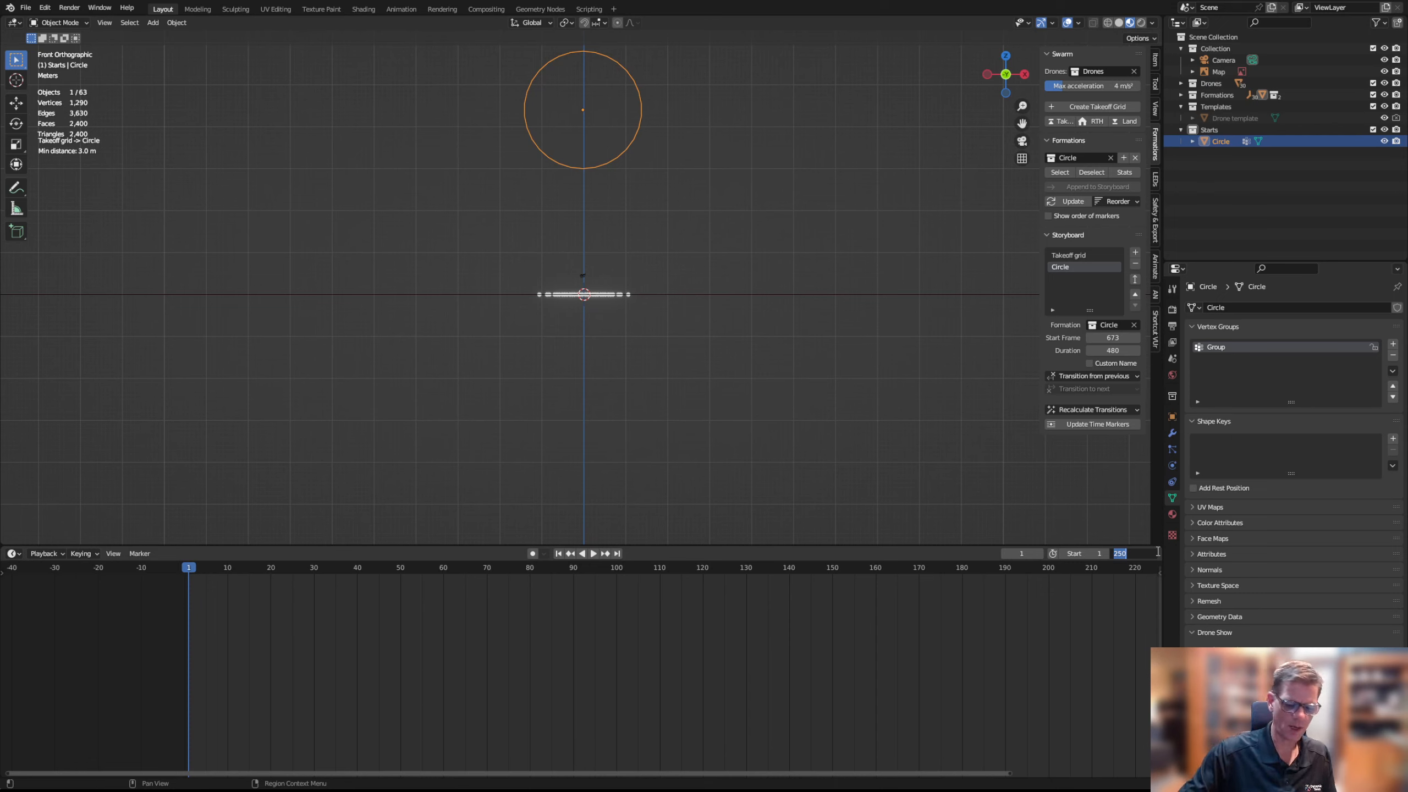
pyautogui.write('12000')
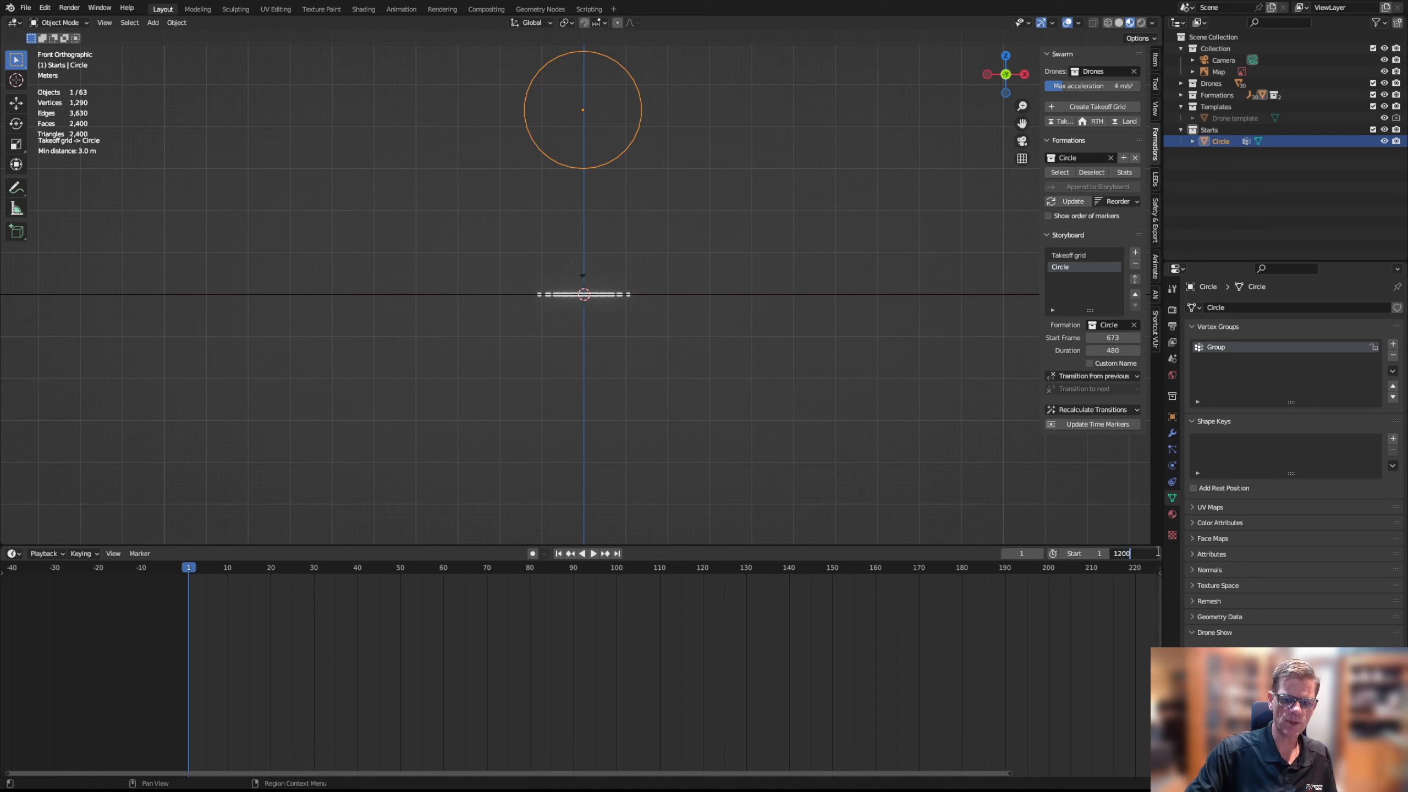
pyautogui.press('Return')
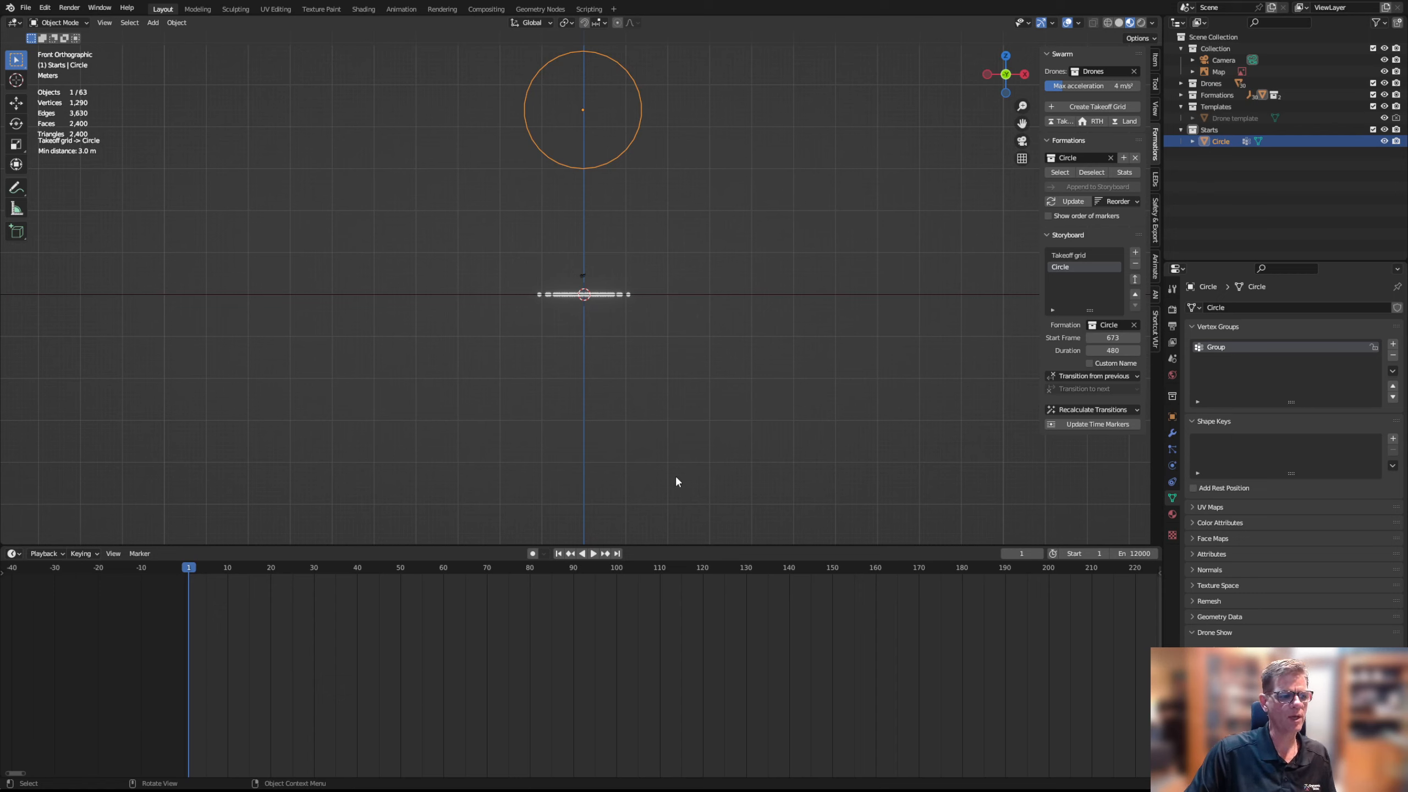
# Update the storyboard's time markers and check the Takeoff grid and Circle markers along the timeline
pyautogui.click(1109, 423)
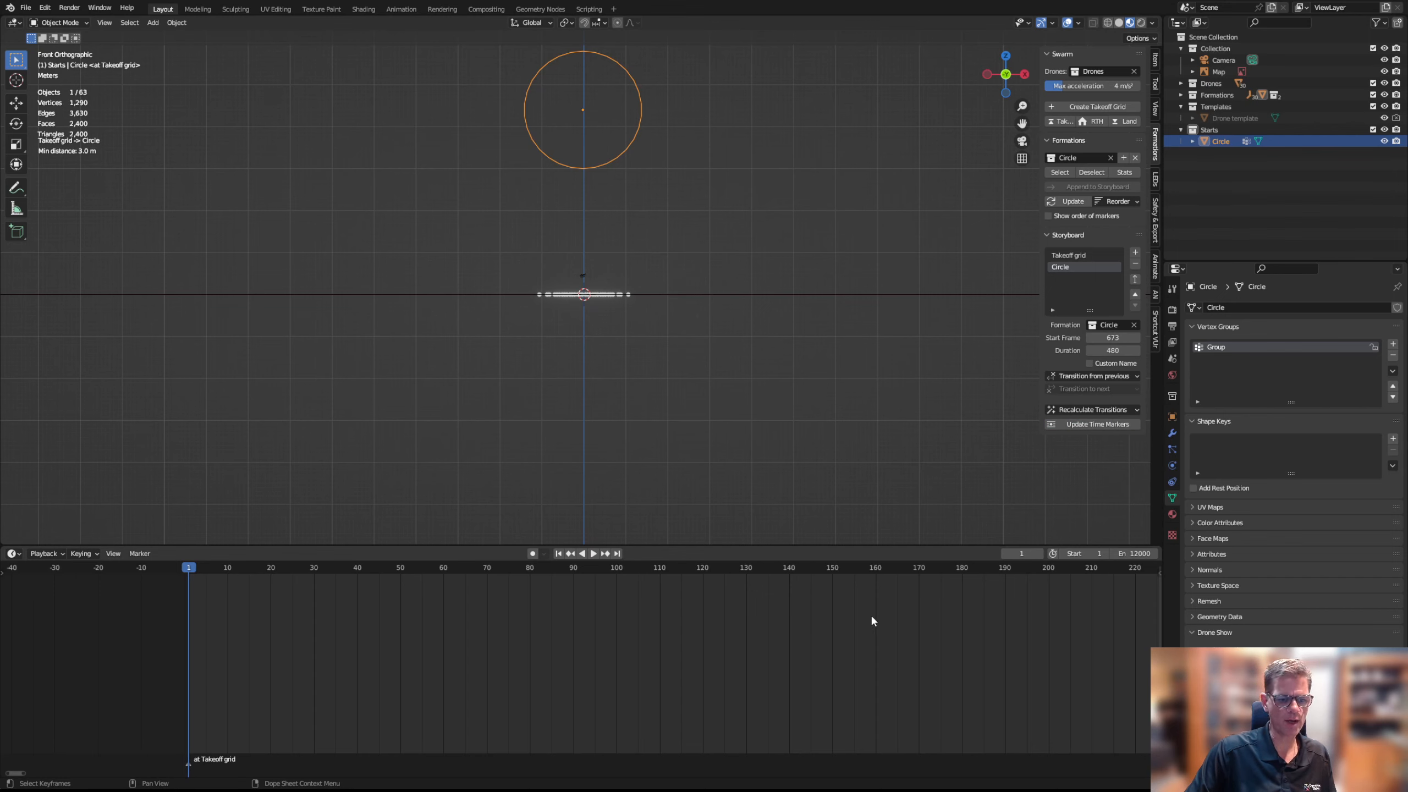
pyautogui.scroll(-3, 868, 618)
pyautogui.scroll(-6, 866, 626)
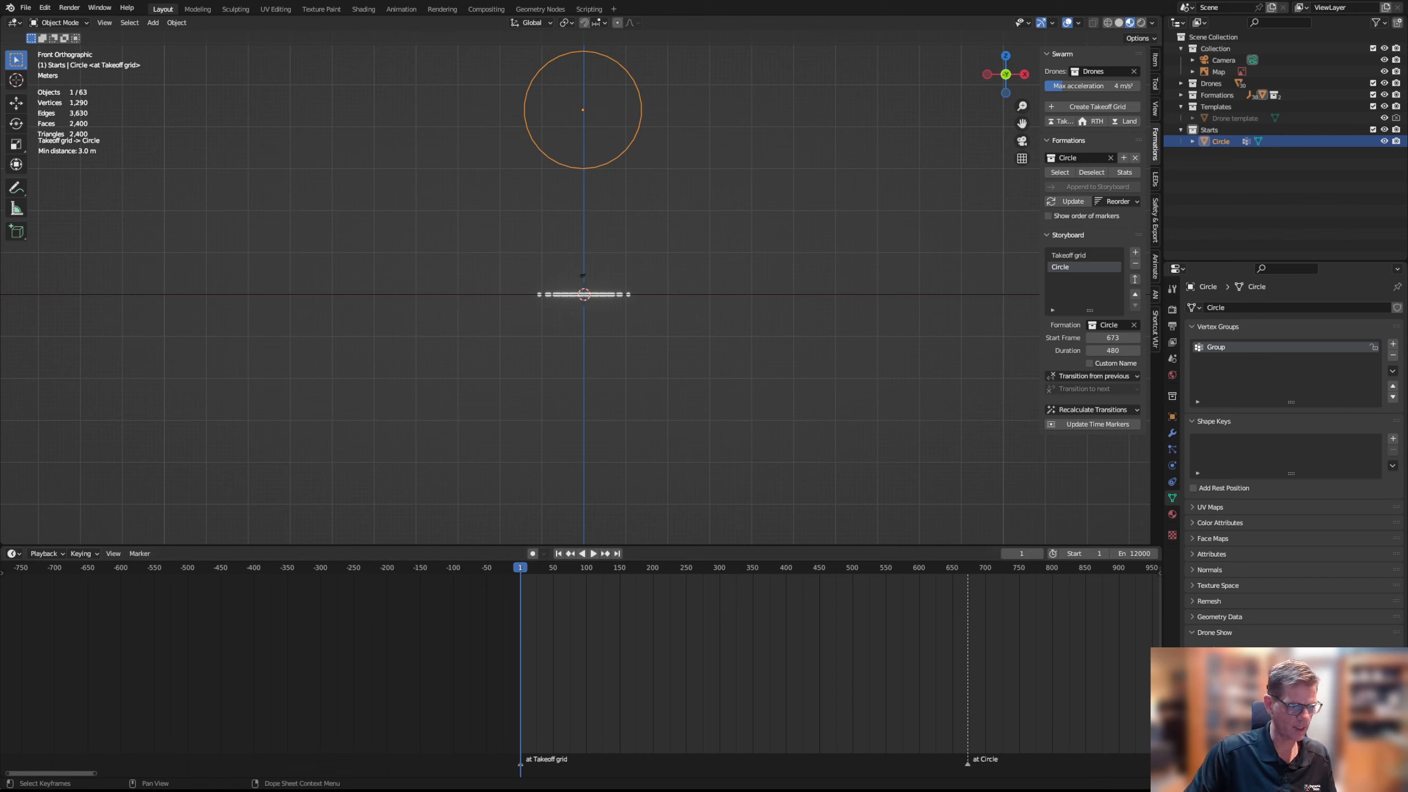
pyautogui.moveTo(83, 774); pyautogui.dragTo(143, 774)
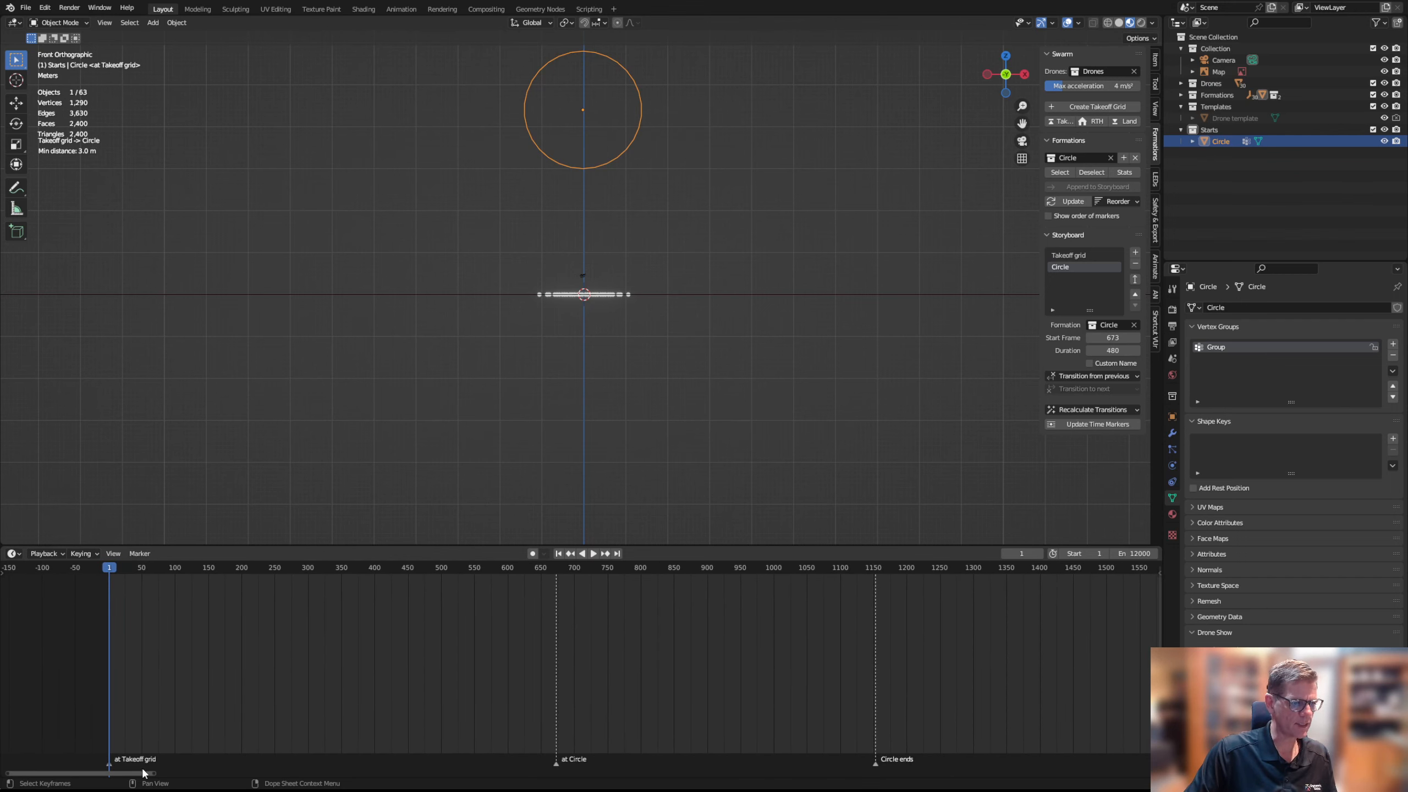
pyautogui.scroll(-3, 467, 588)
pyautogui.scroll(3, 474, 598)
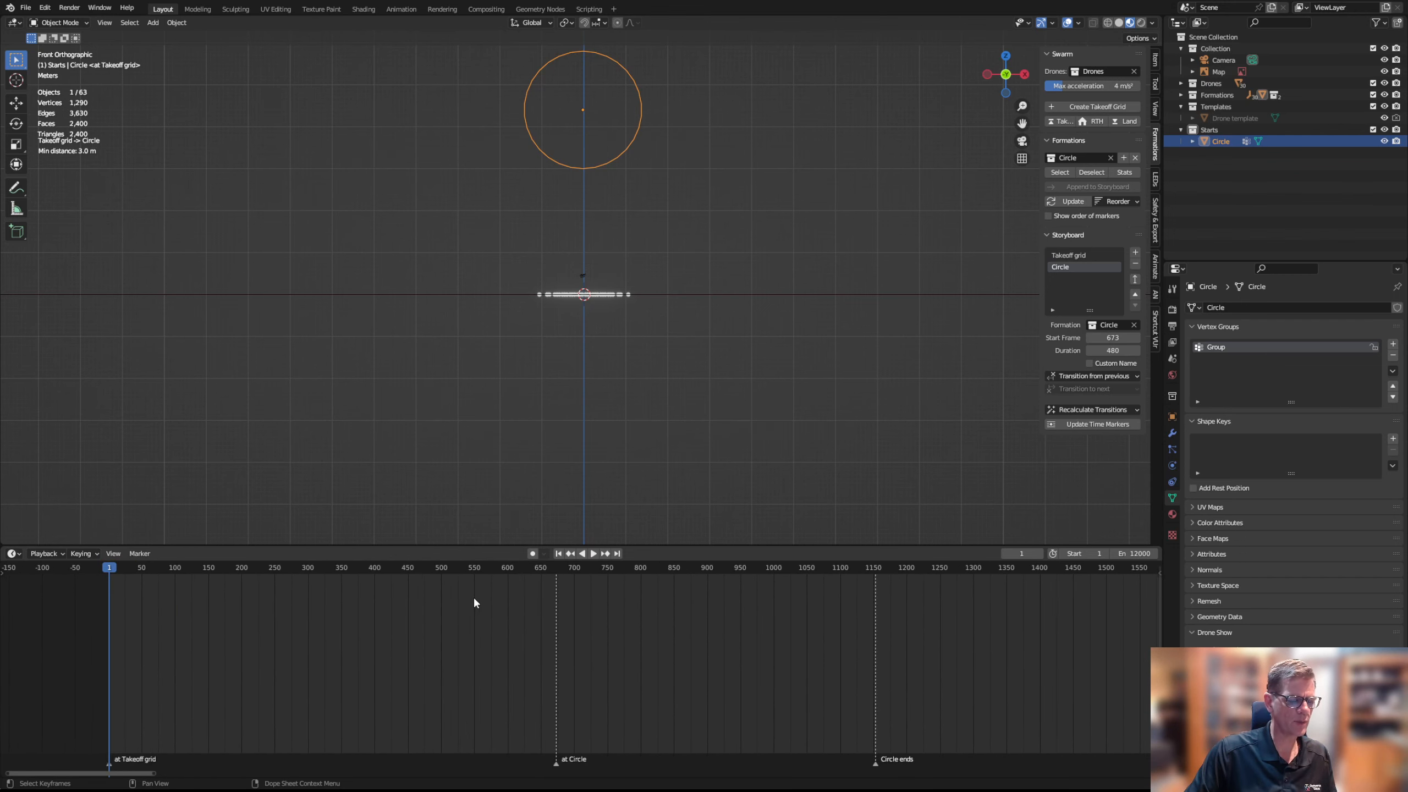
pyautogui.scroll(-1, 475, 603)
pyautogui.scroll(2, 475, 603)
pyautogui.scroll(-2, 475, 603)
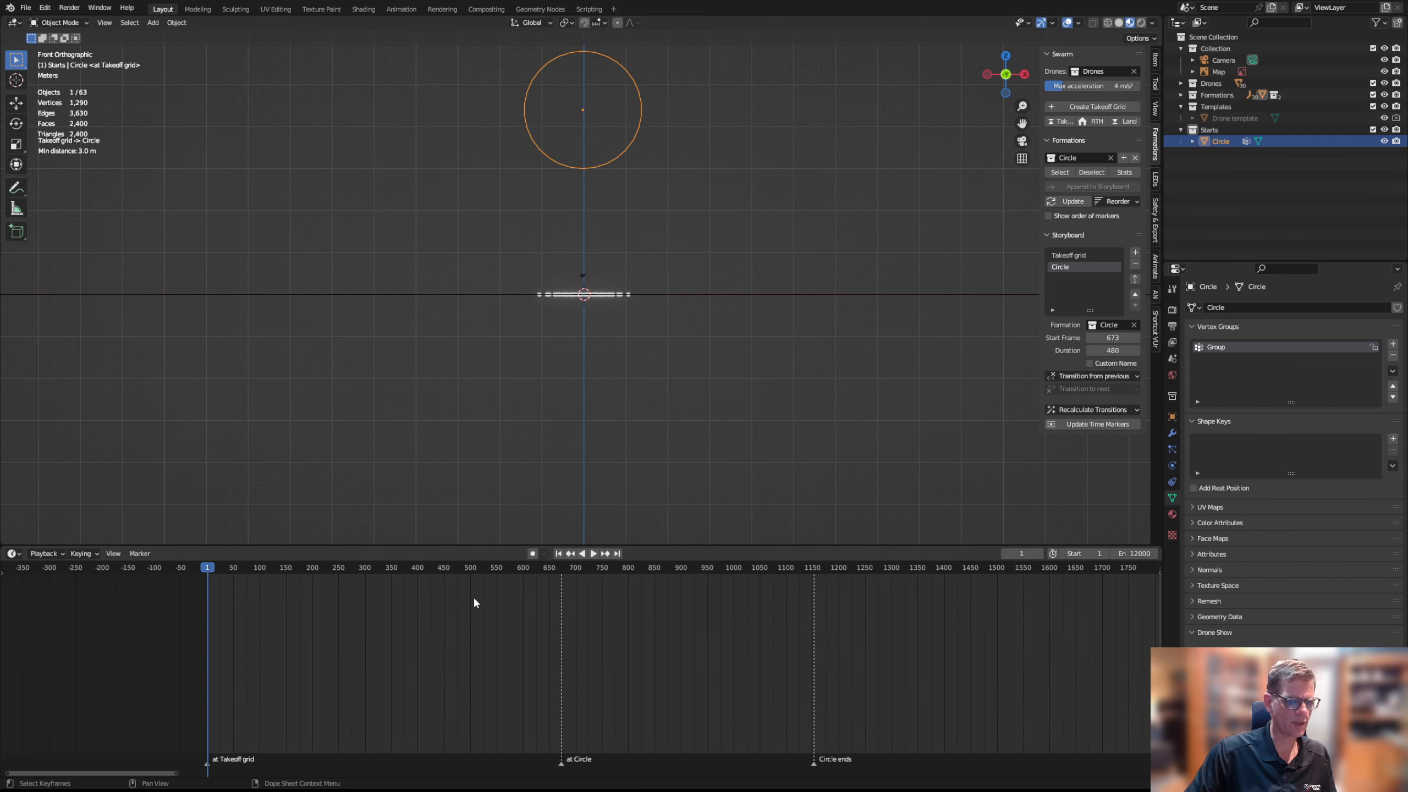
pyautogui.scroll(1, 474, 603)
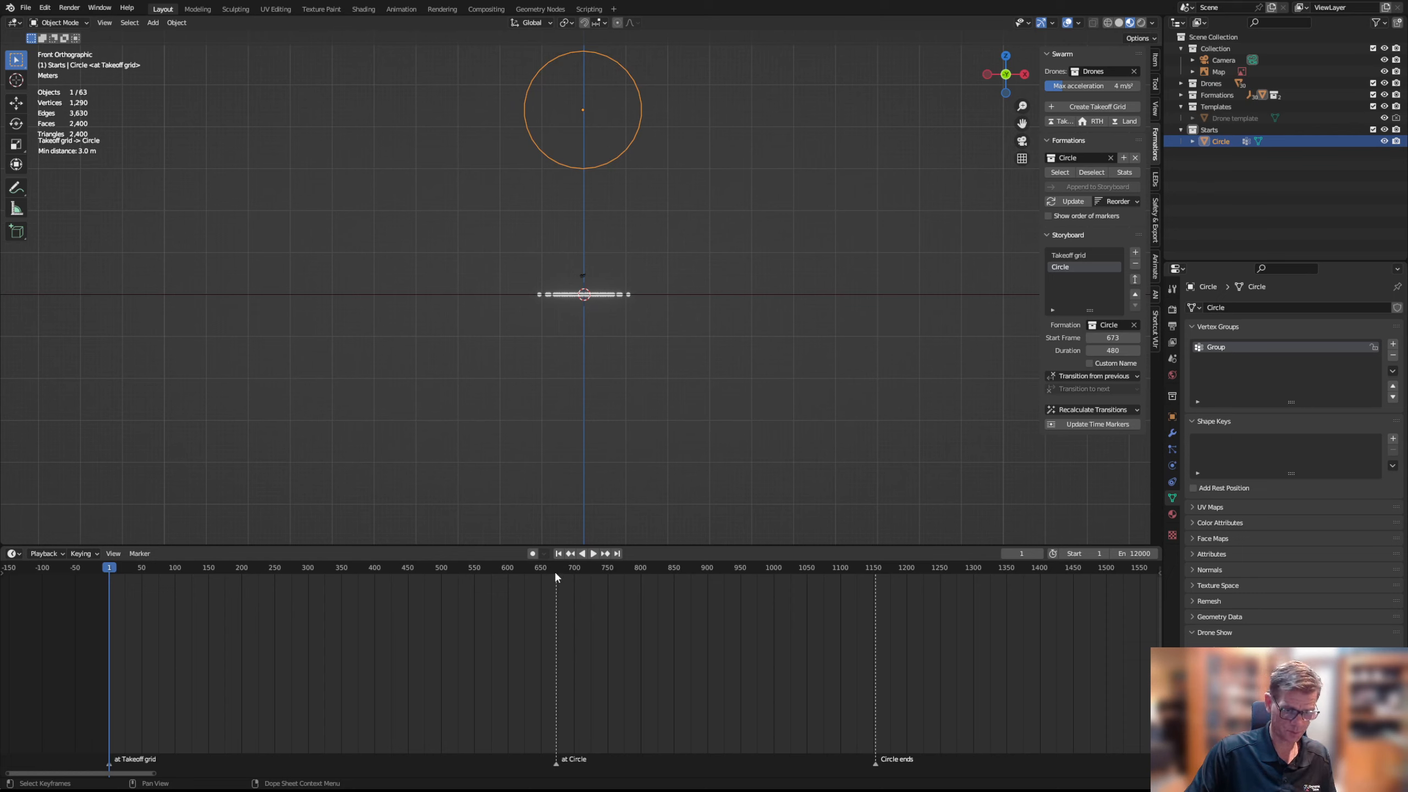
# Set the Circle storyboard entry's duration to 1000 frames and update the time markers
pyautogui.click(1112, 350)
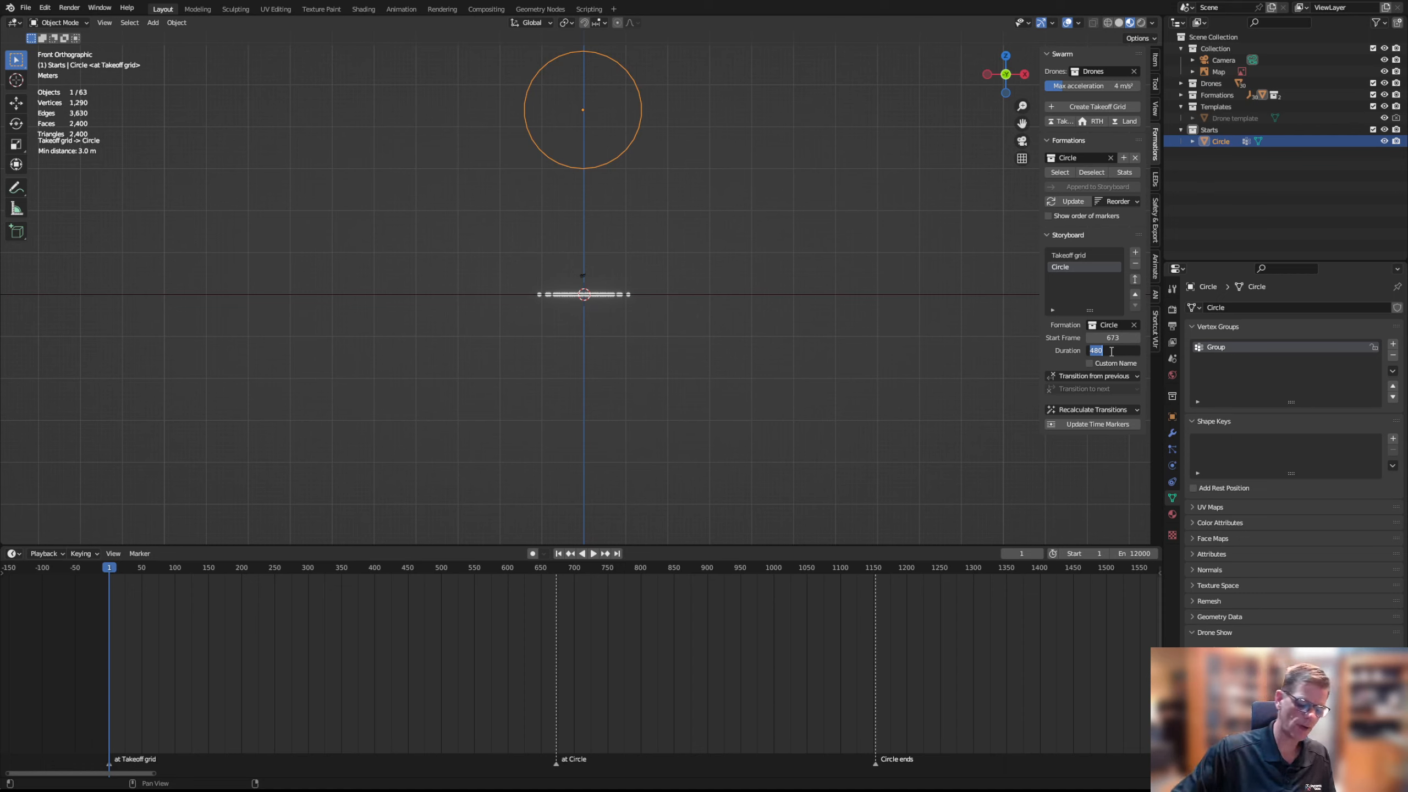
pyautogui.write('1080')
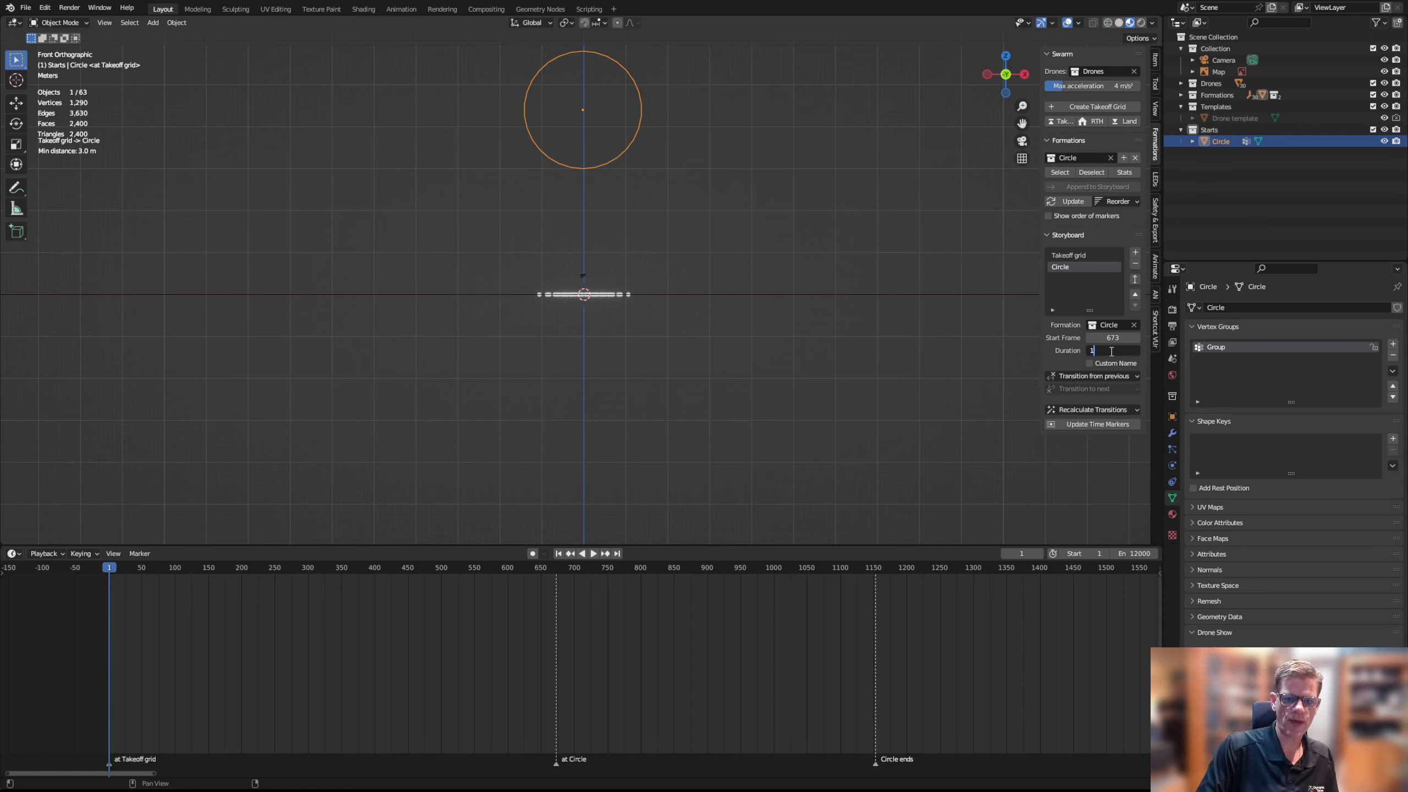
pyautogui.press('Return')
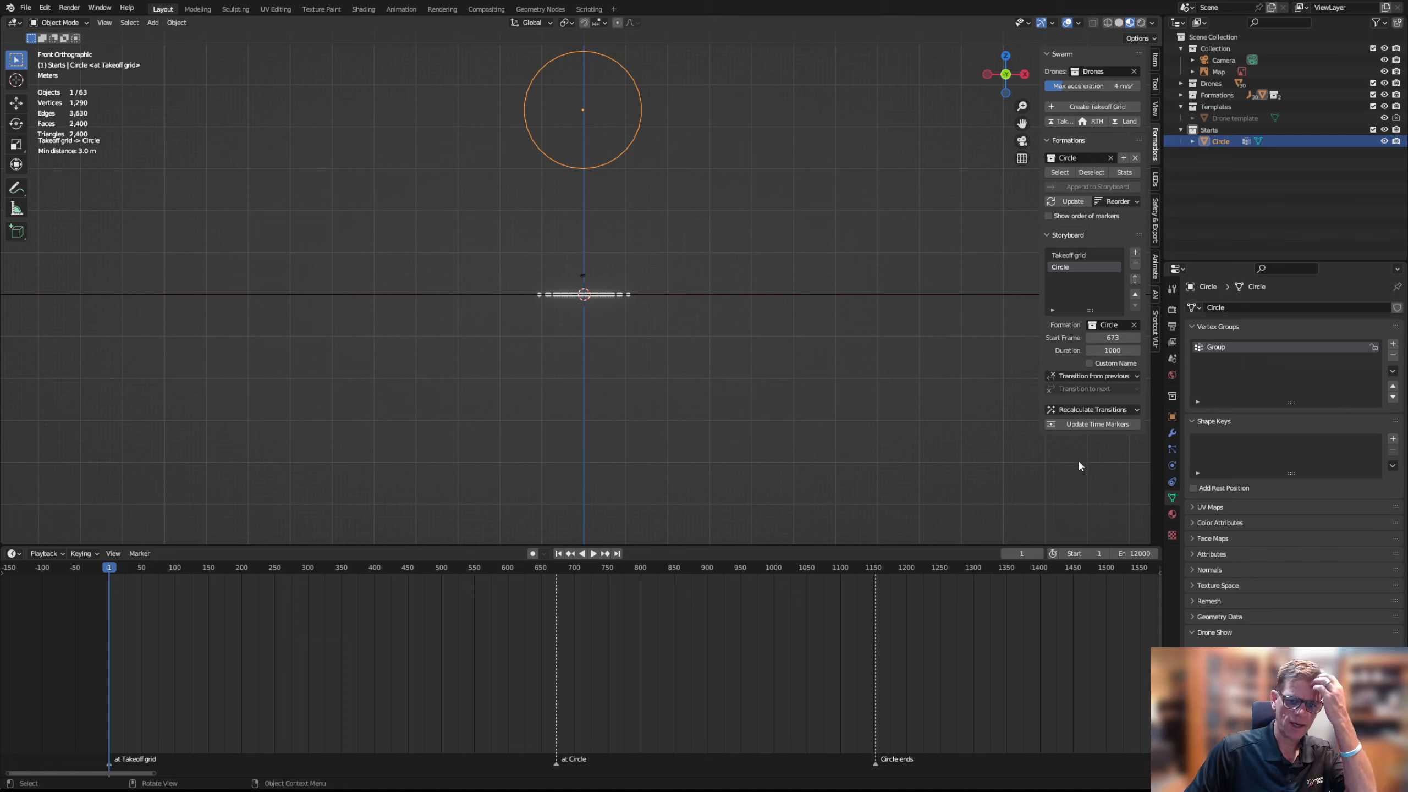
pyautogui.click(1105, 425)
pyautogui.scroll(-6, 1014, 629)
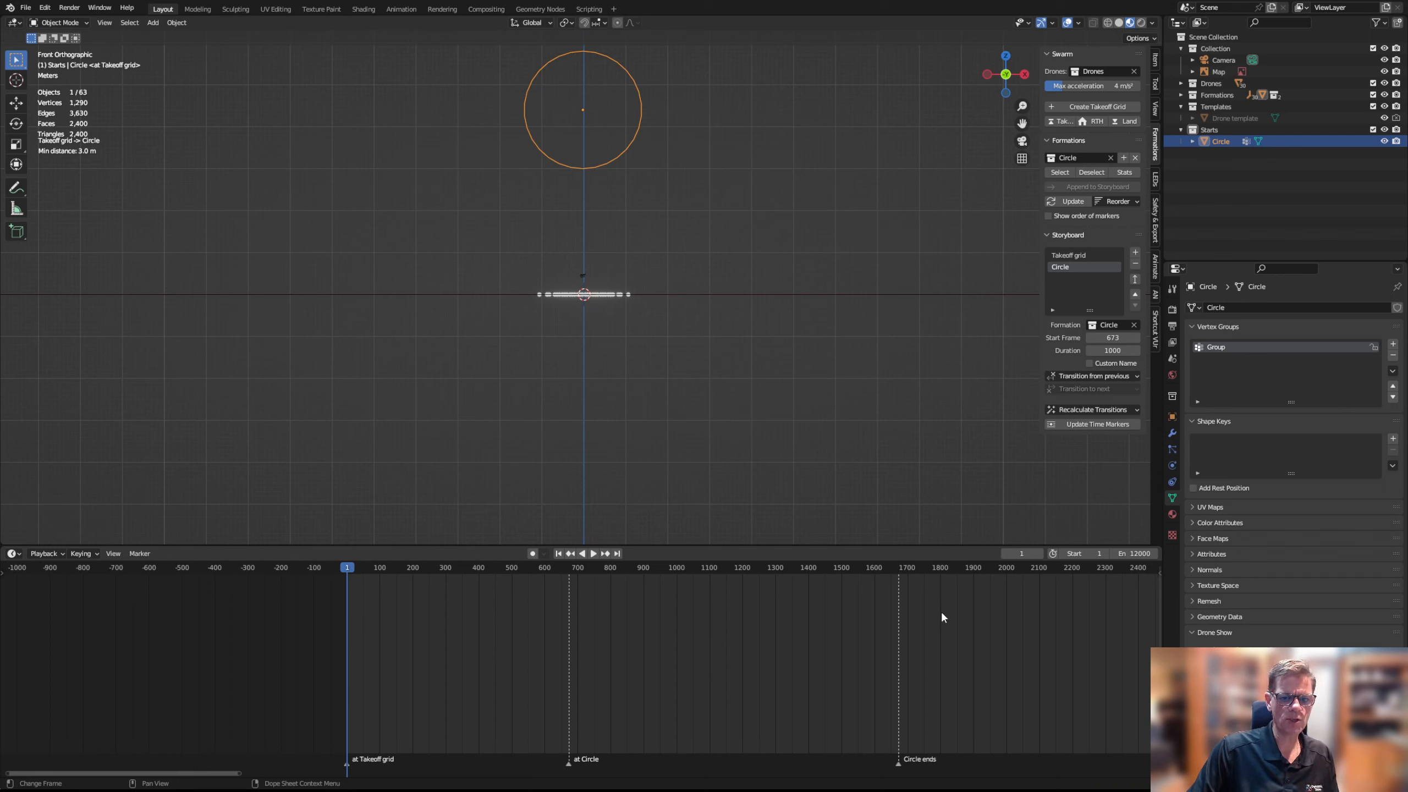
# Recalculate the transitions for the entire storyboard and turn off the relationship lines overlay in the viewport
pyautogui.click(1094, 409)
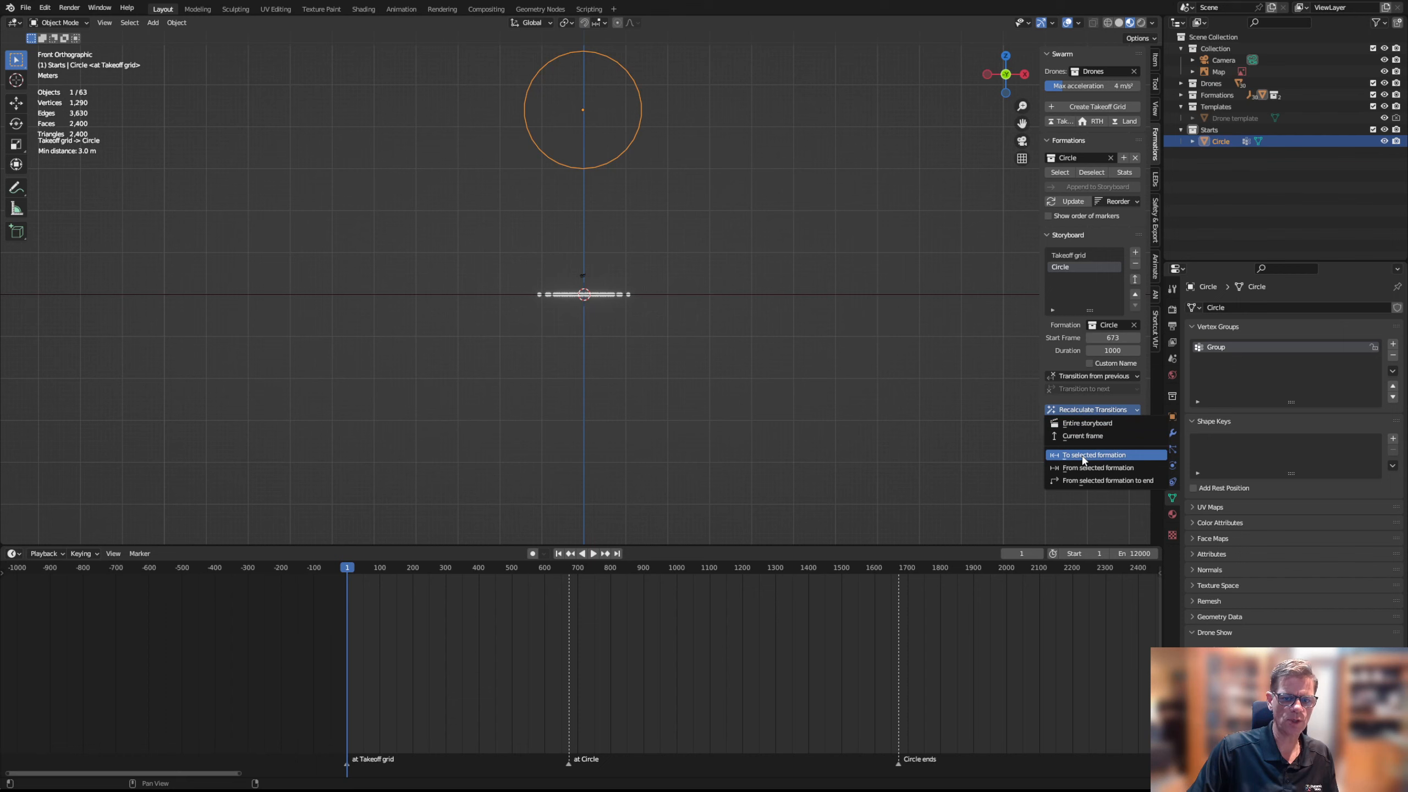
pyautogui.click(1080, 425)
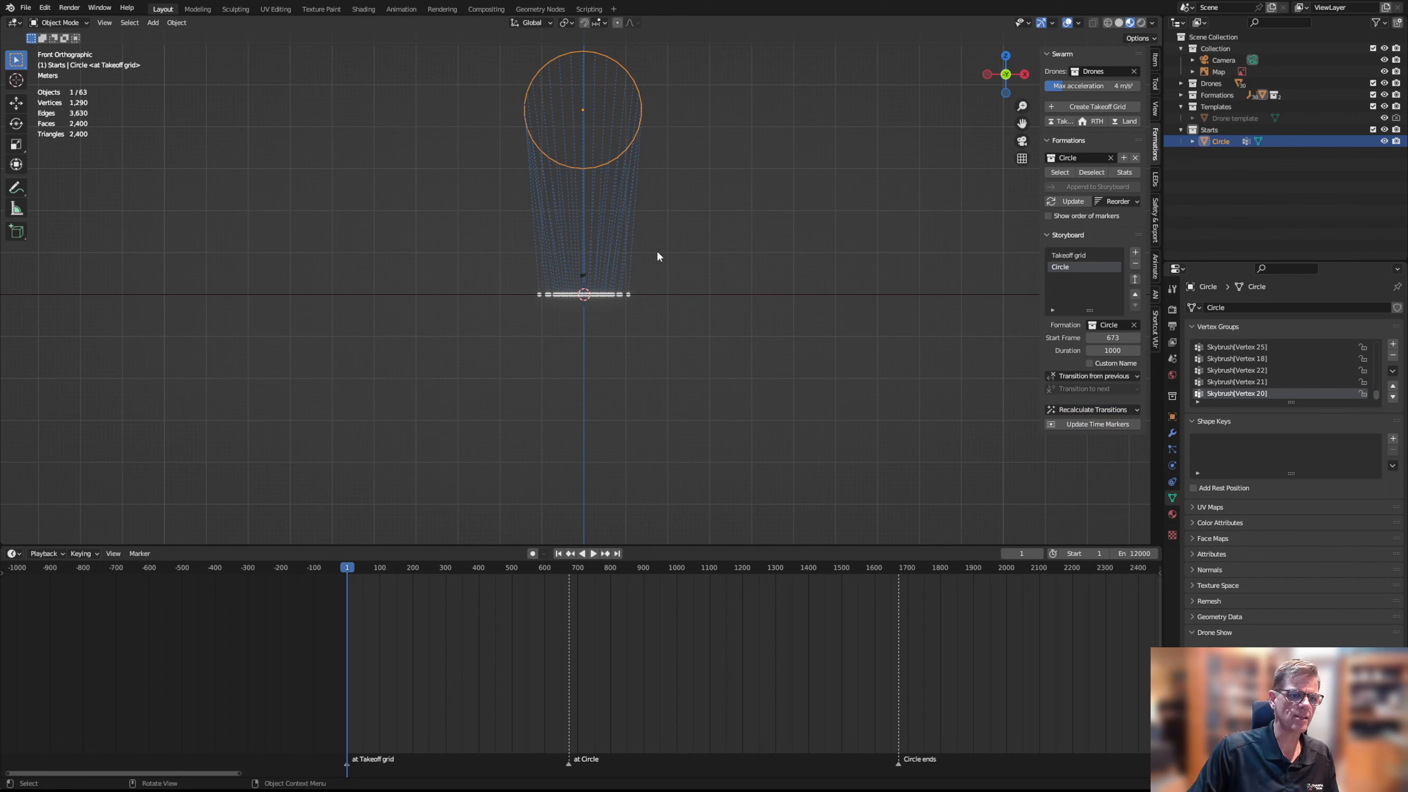
pyautogui.click(1079, 24)
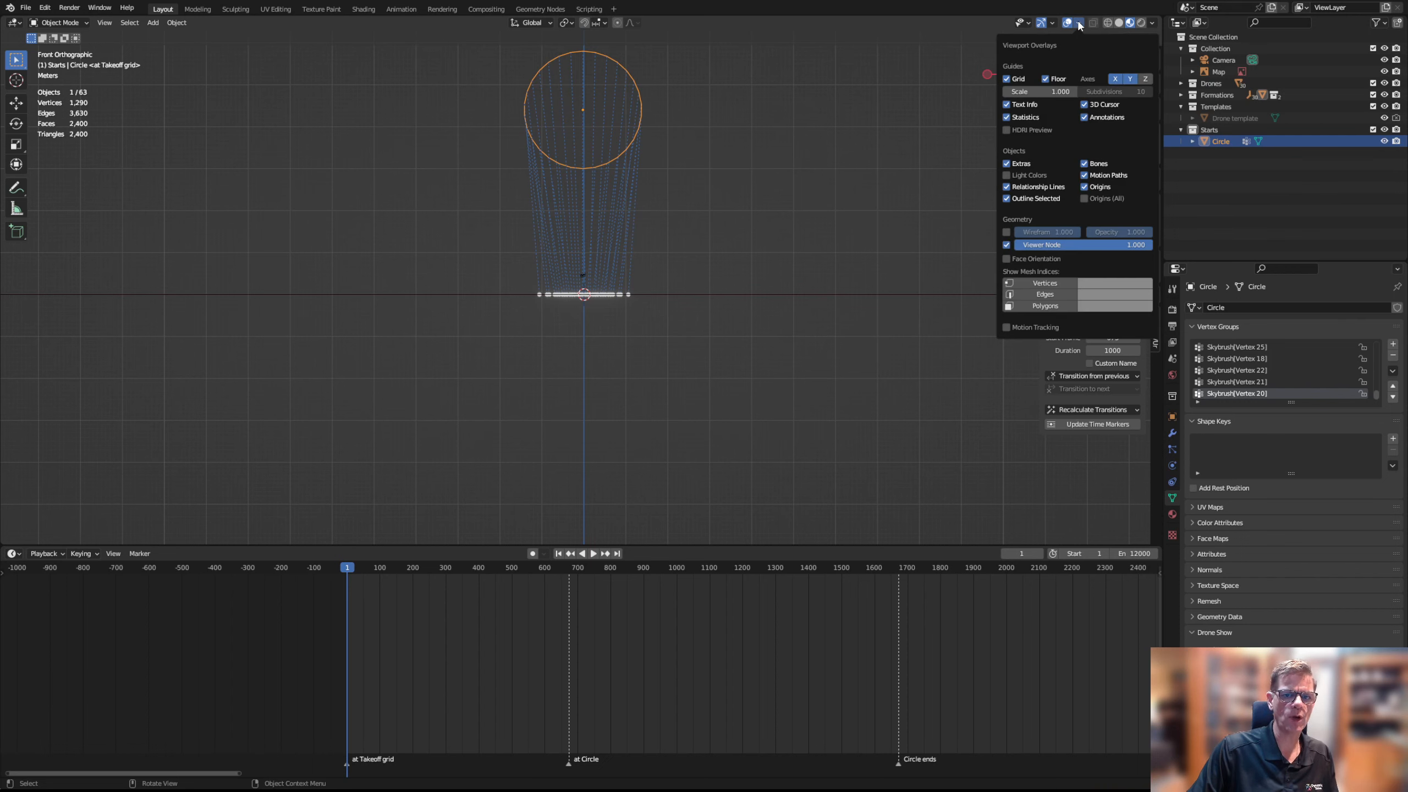
pyautogui.click(1035, 188)
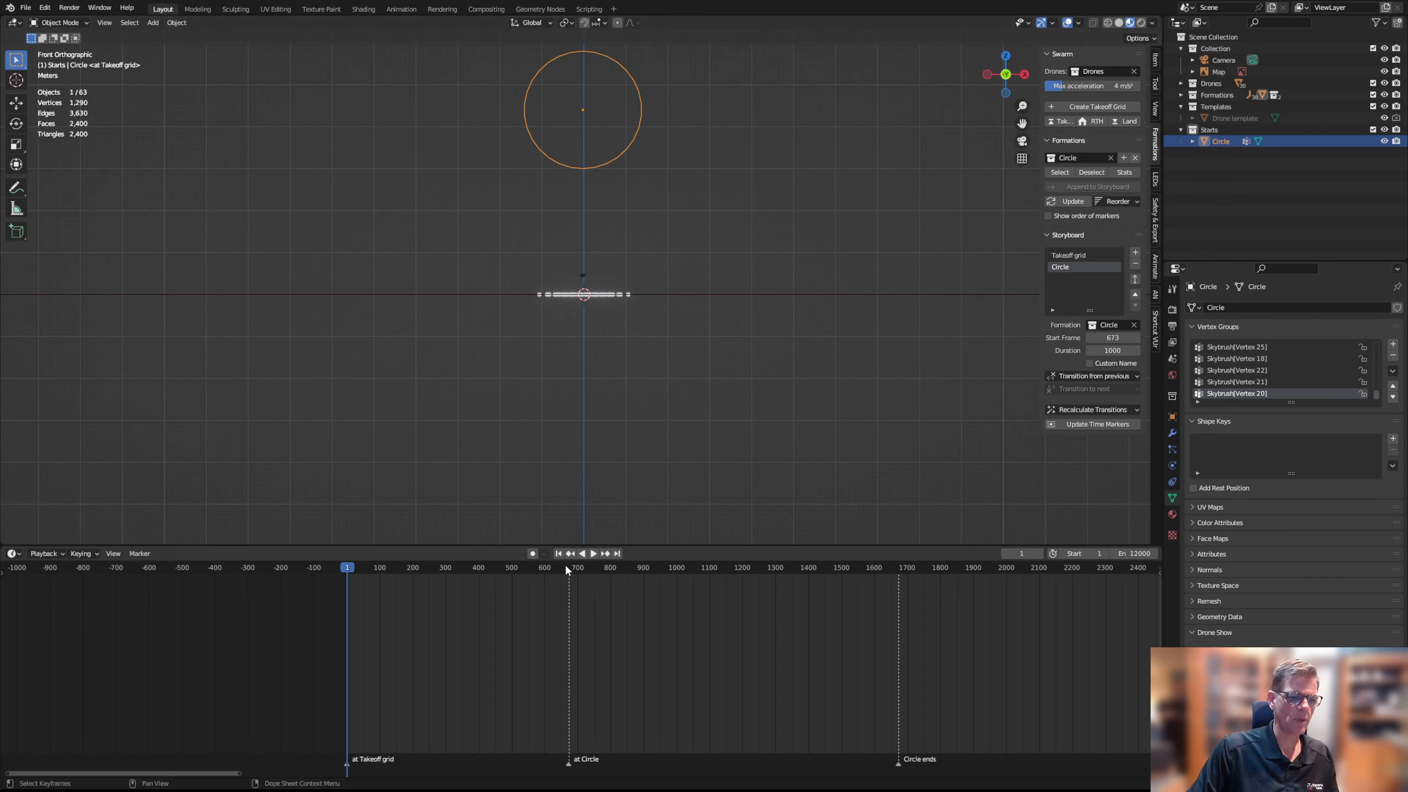
# Play the animation to preview the drones flying into the circle, viewing it in perspective, and stop during the Circle formation
pyautogui.click(593, 553)
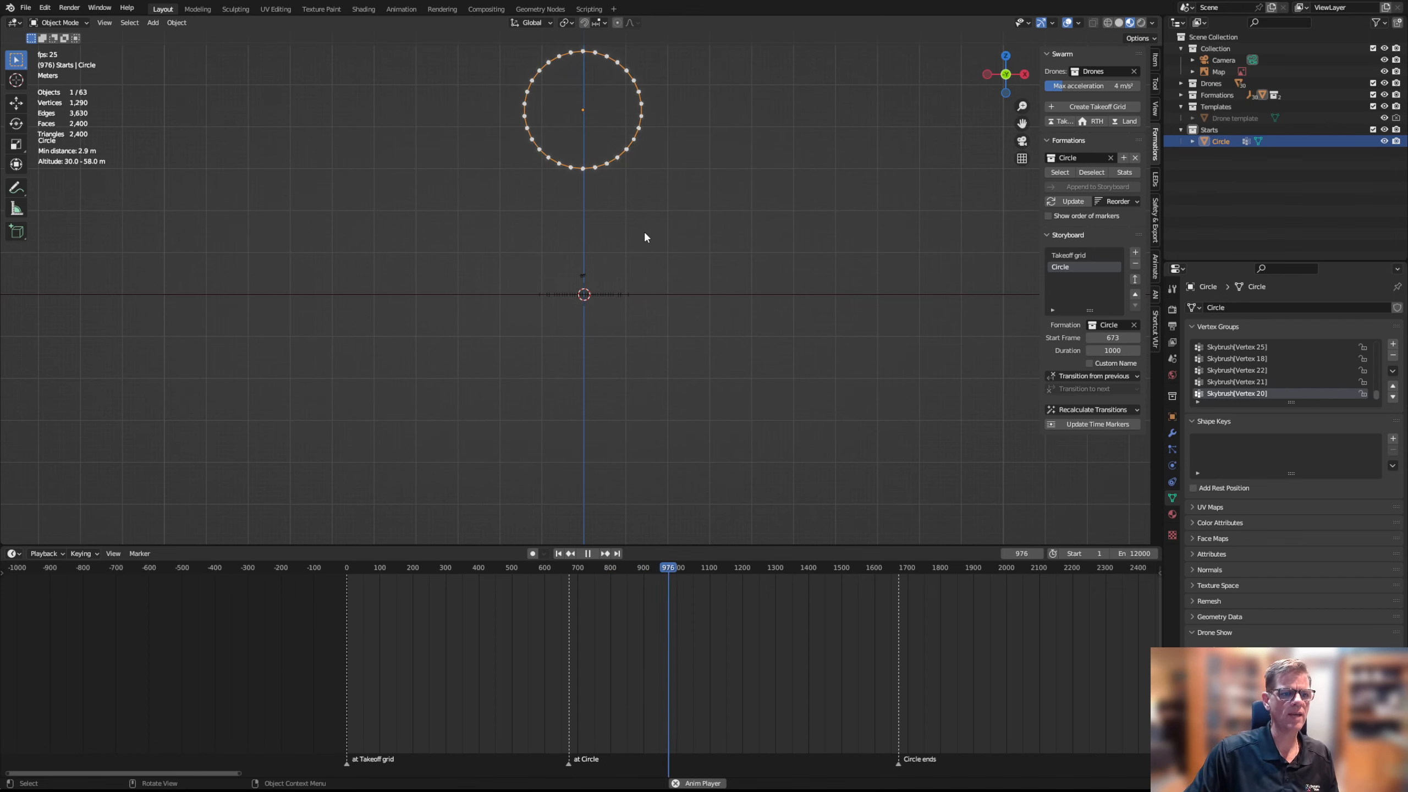
pyautogui.moveTo(648, 280); pyautogui.dragTo(679, 332, button='middle')
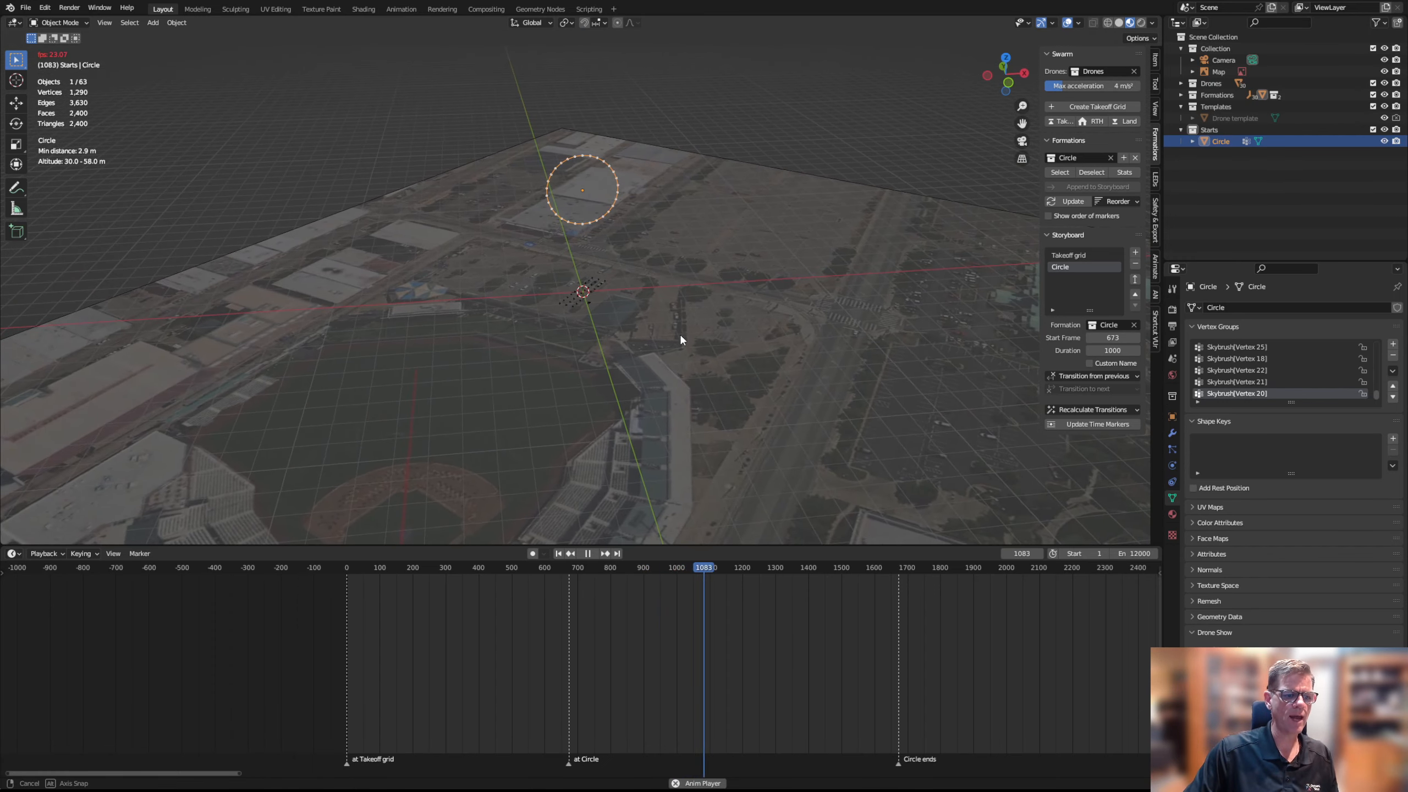
pyautogui.click(588, 554)
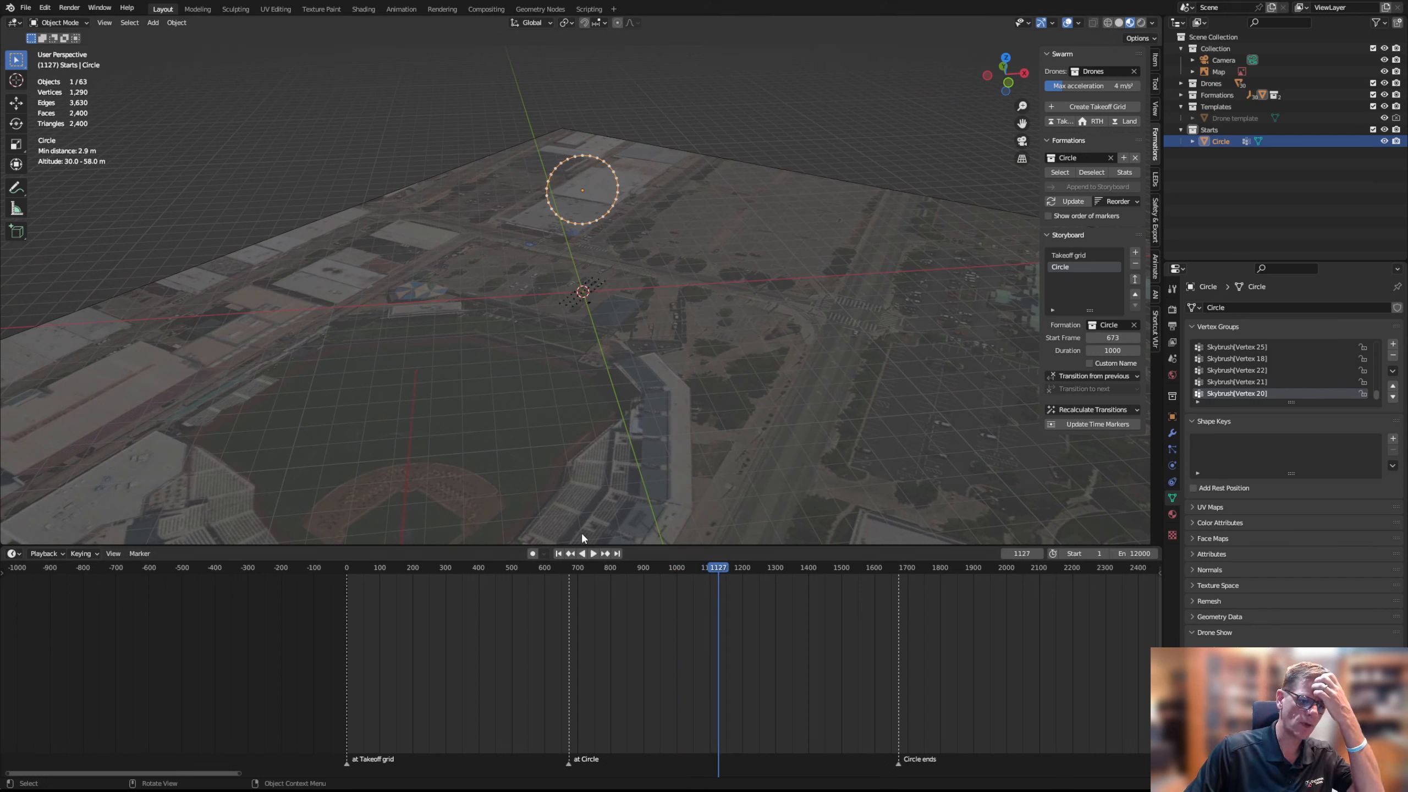
# Stop playback and set the current frame to 680, just after the start of the Circle formation
pyautogui.click(573, 568)
pyautogui.press('space')
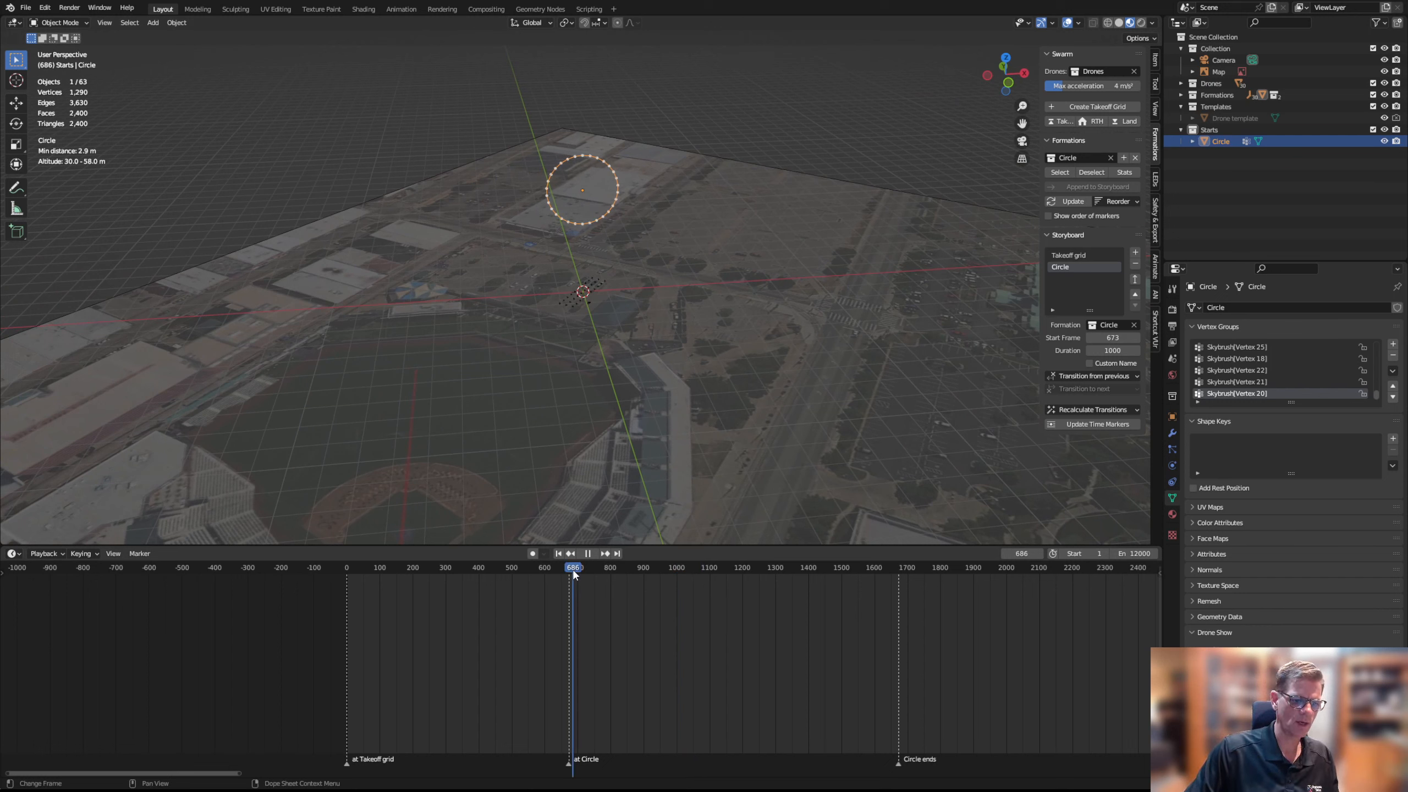
pyautogui.moveTo(573, 571); pyautogui.dragTo(572, 570)
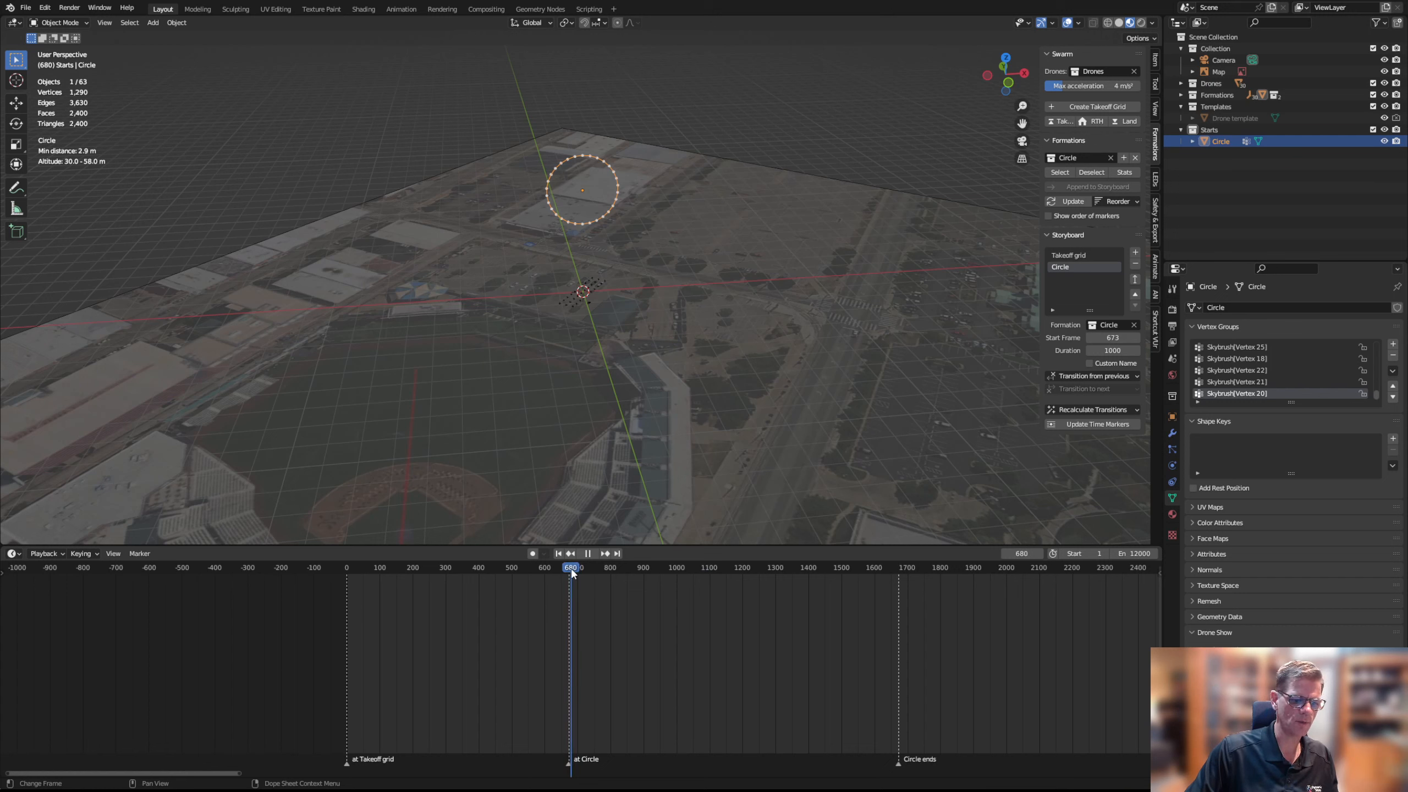
pyautogui.press('space')
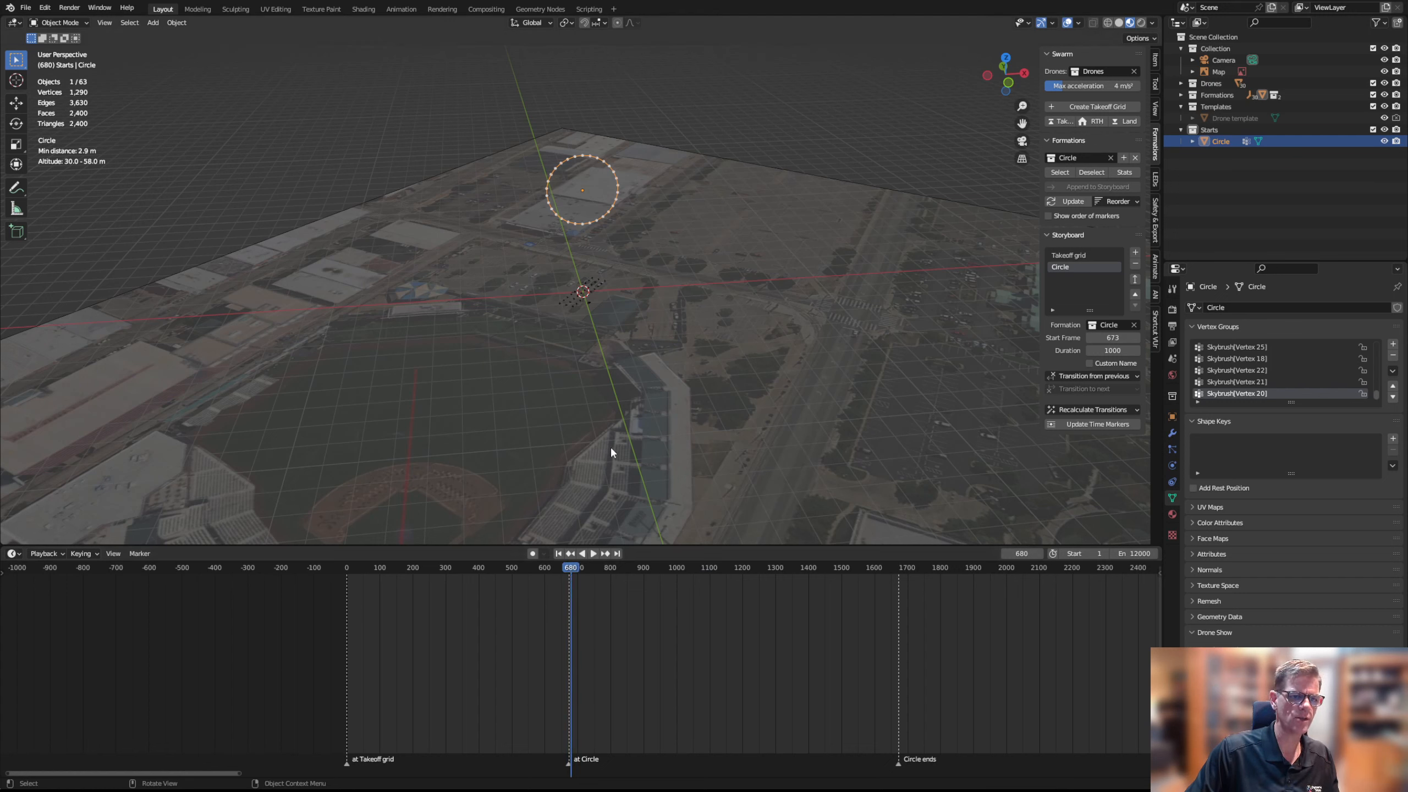
# Hide the Drones collection in the viewport and select the circle formation mesh
pyautogui.click(598, 218)
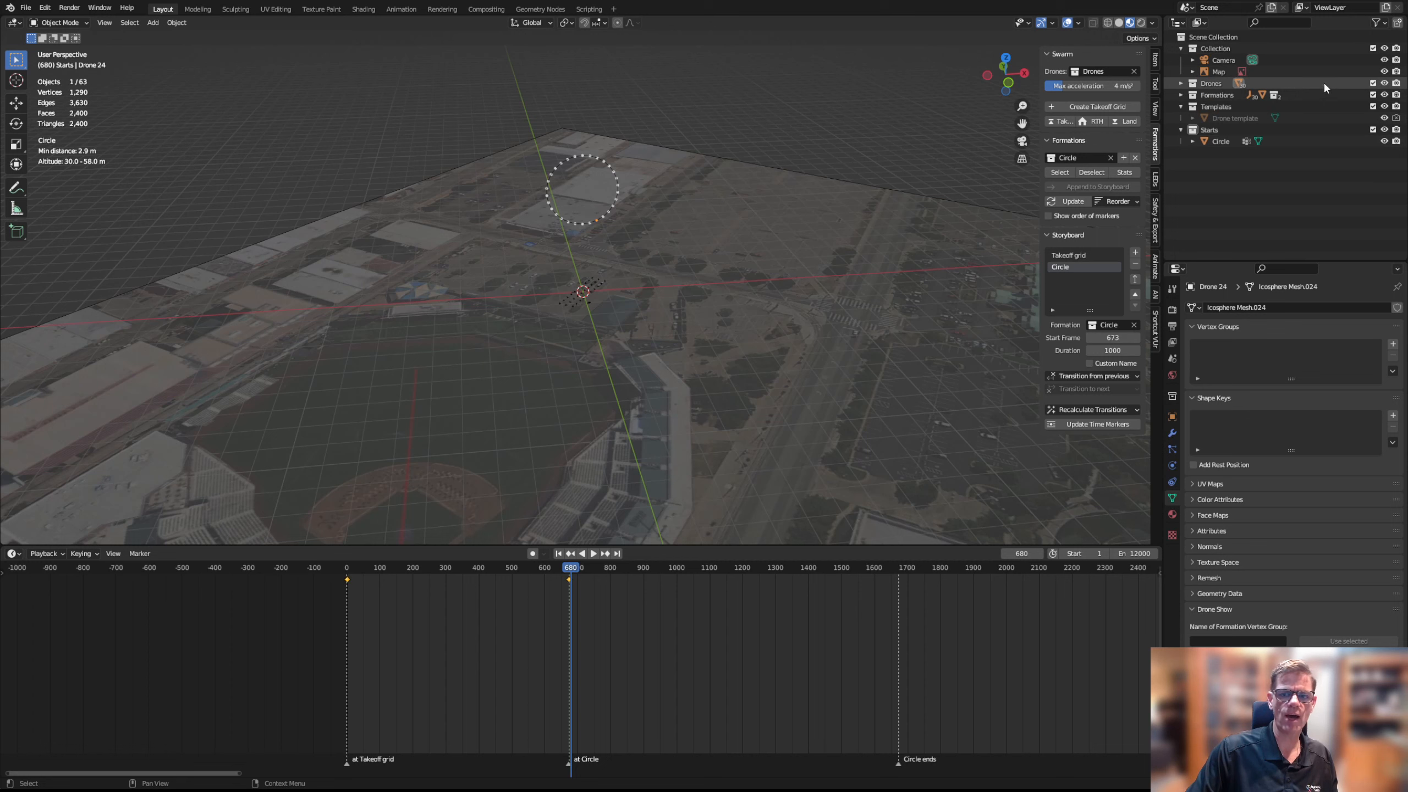
pyautogui.click(1384, 84)
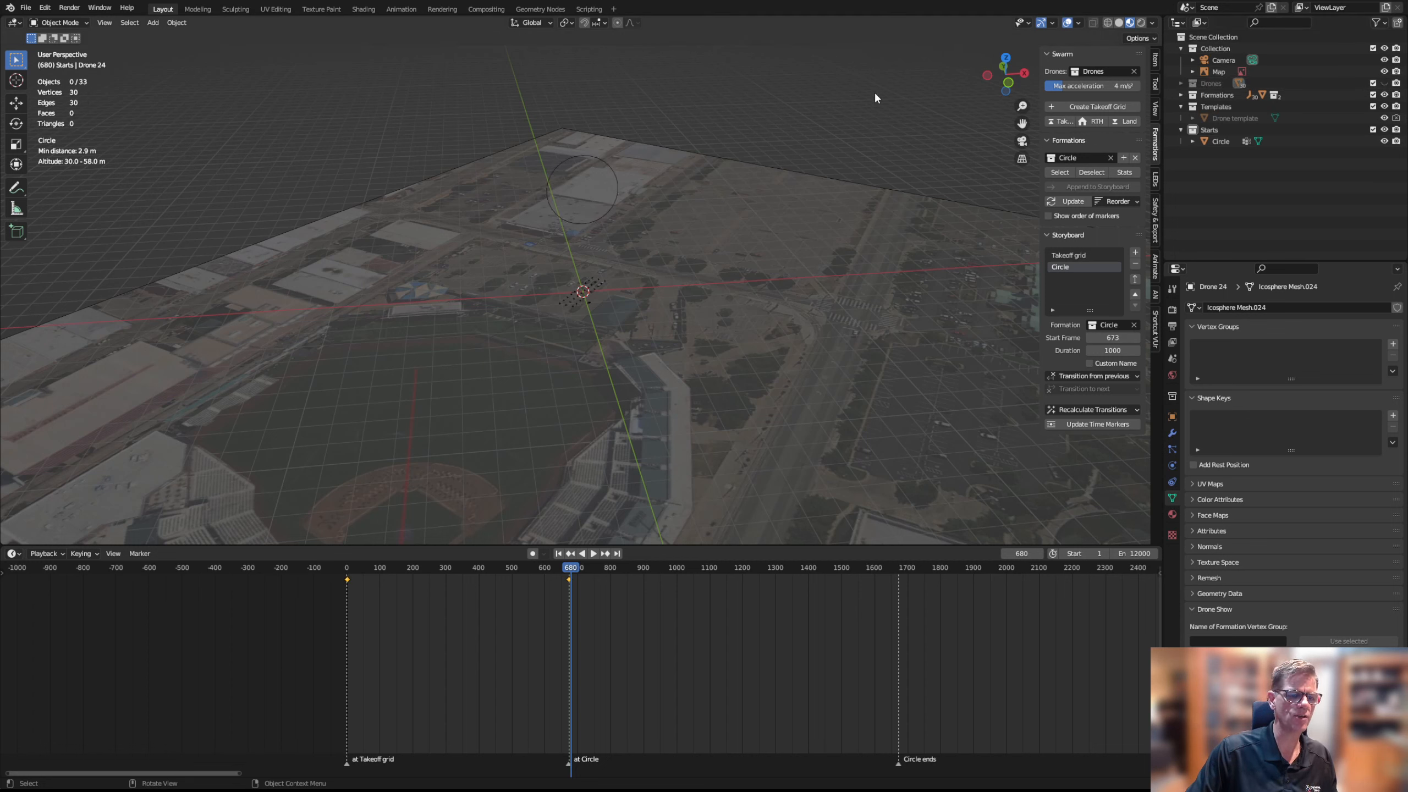
pyautogui.click(585, 157)
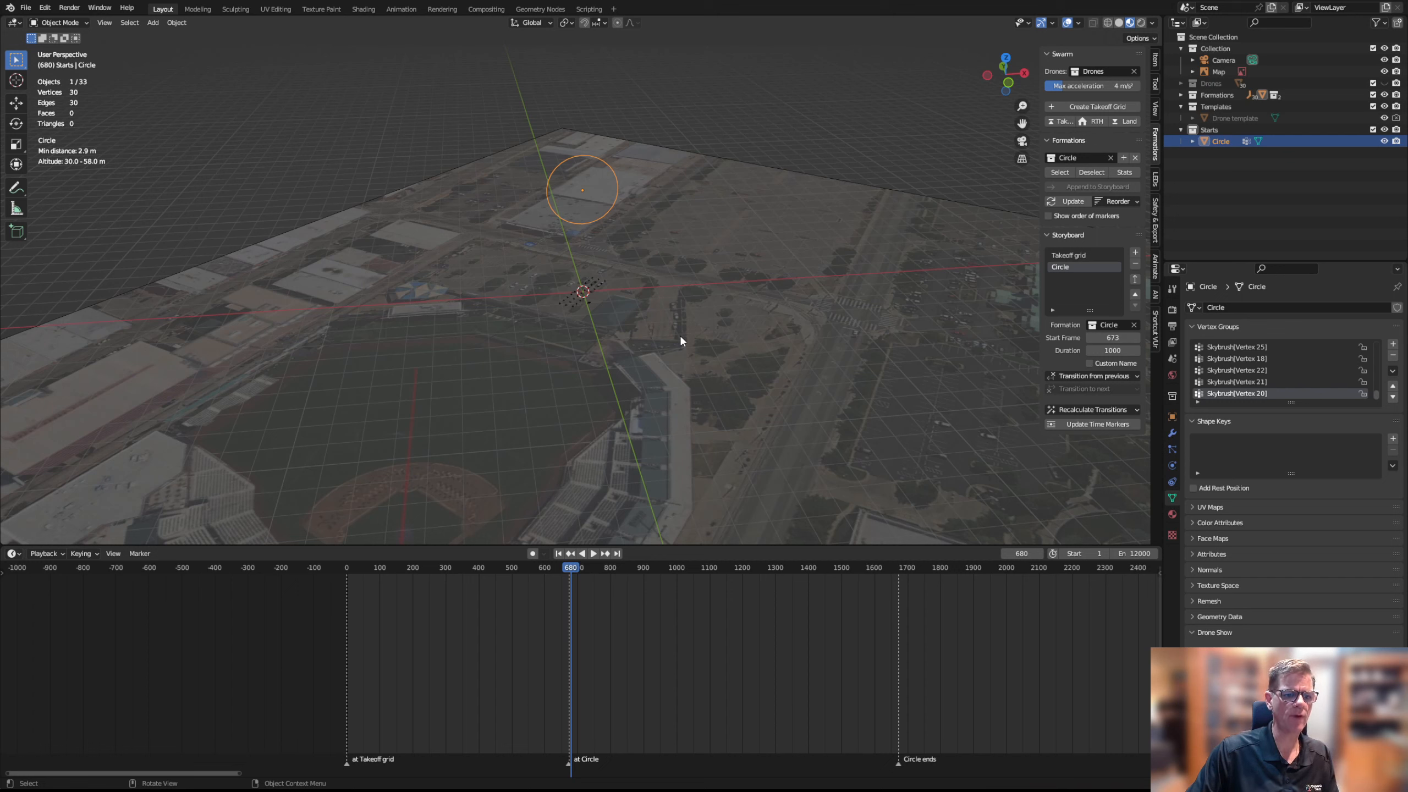
pyautogui.press('i')
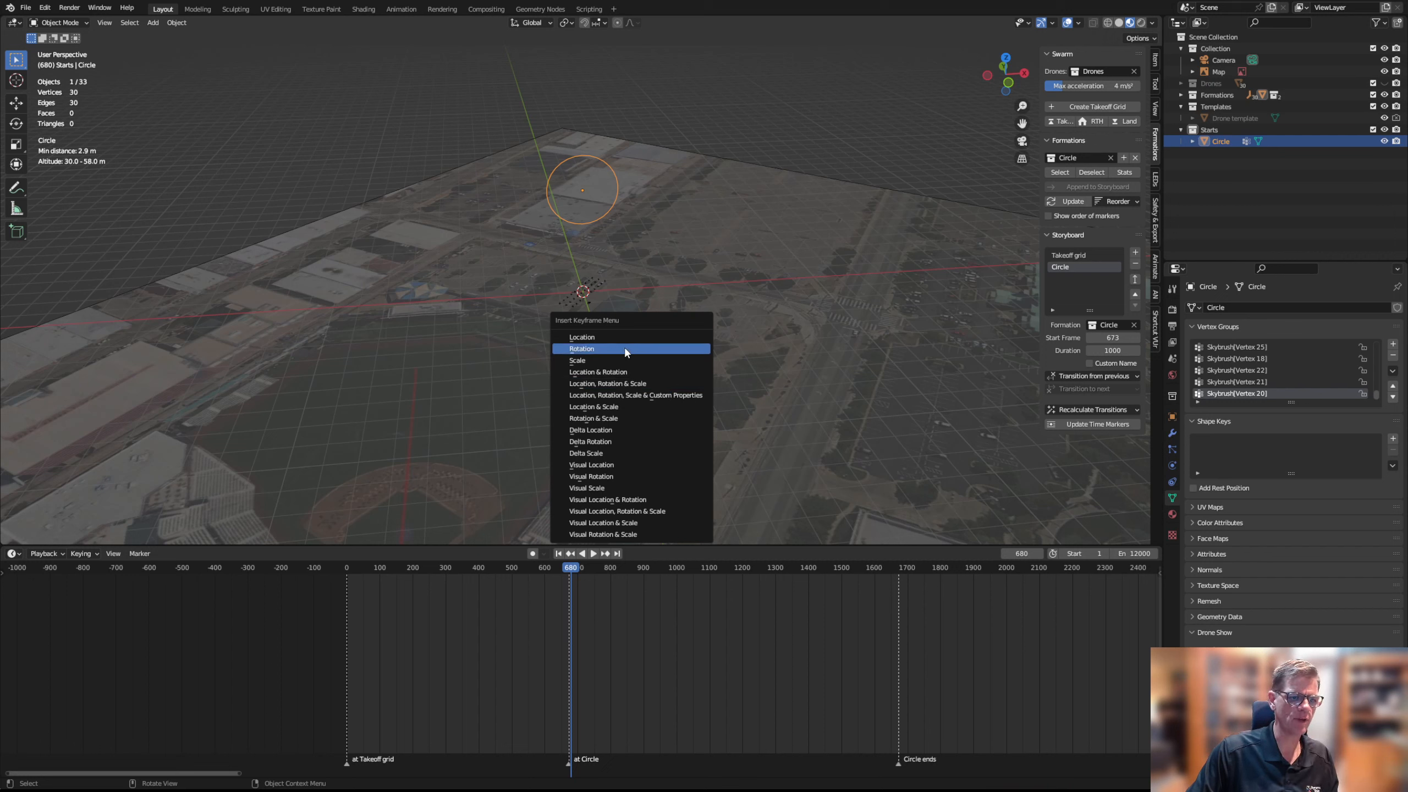
pyautogui.click(582, 337)
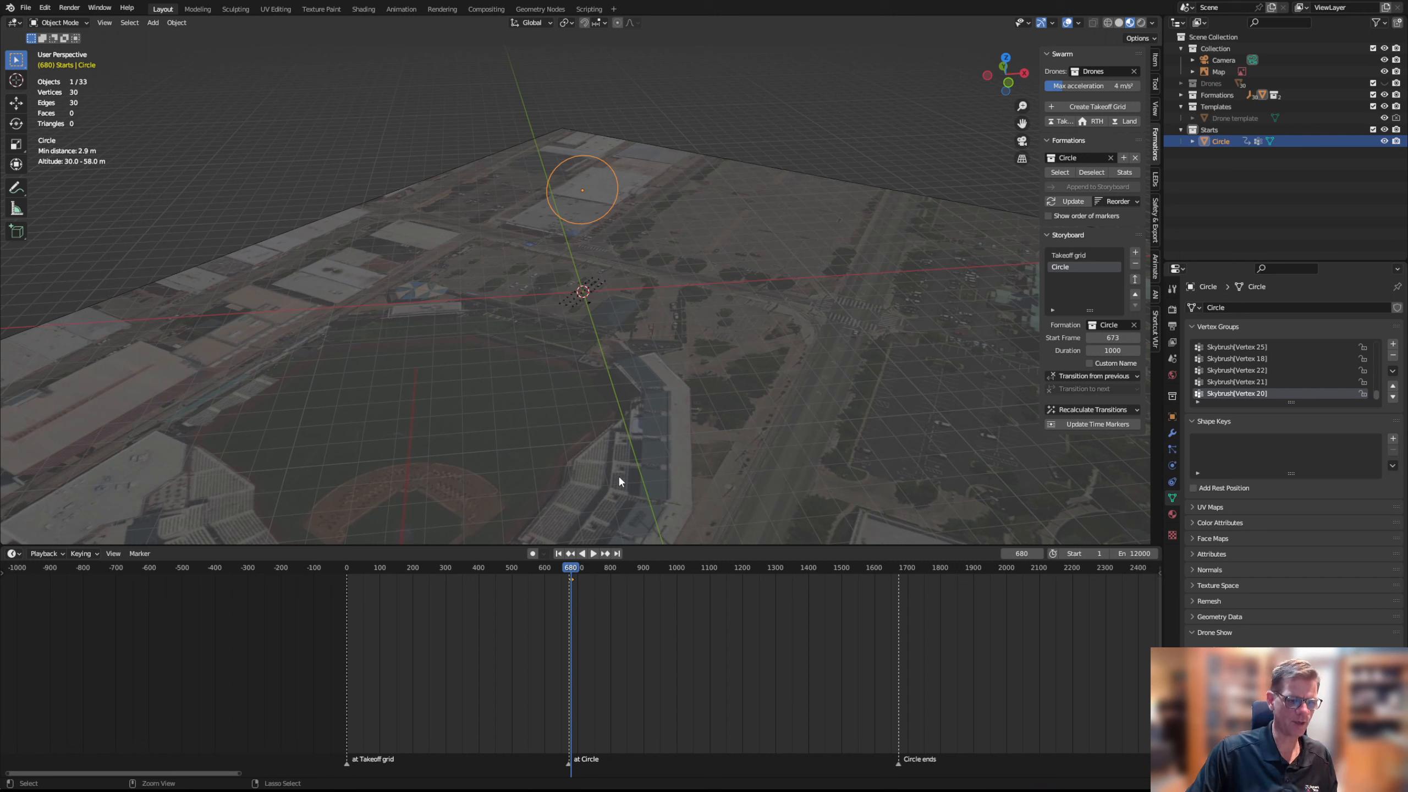
pyautogui.hotkey('ctrl', 'z')
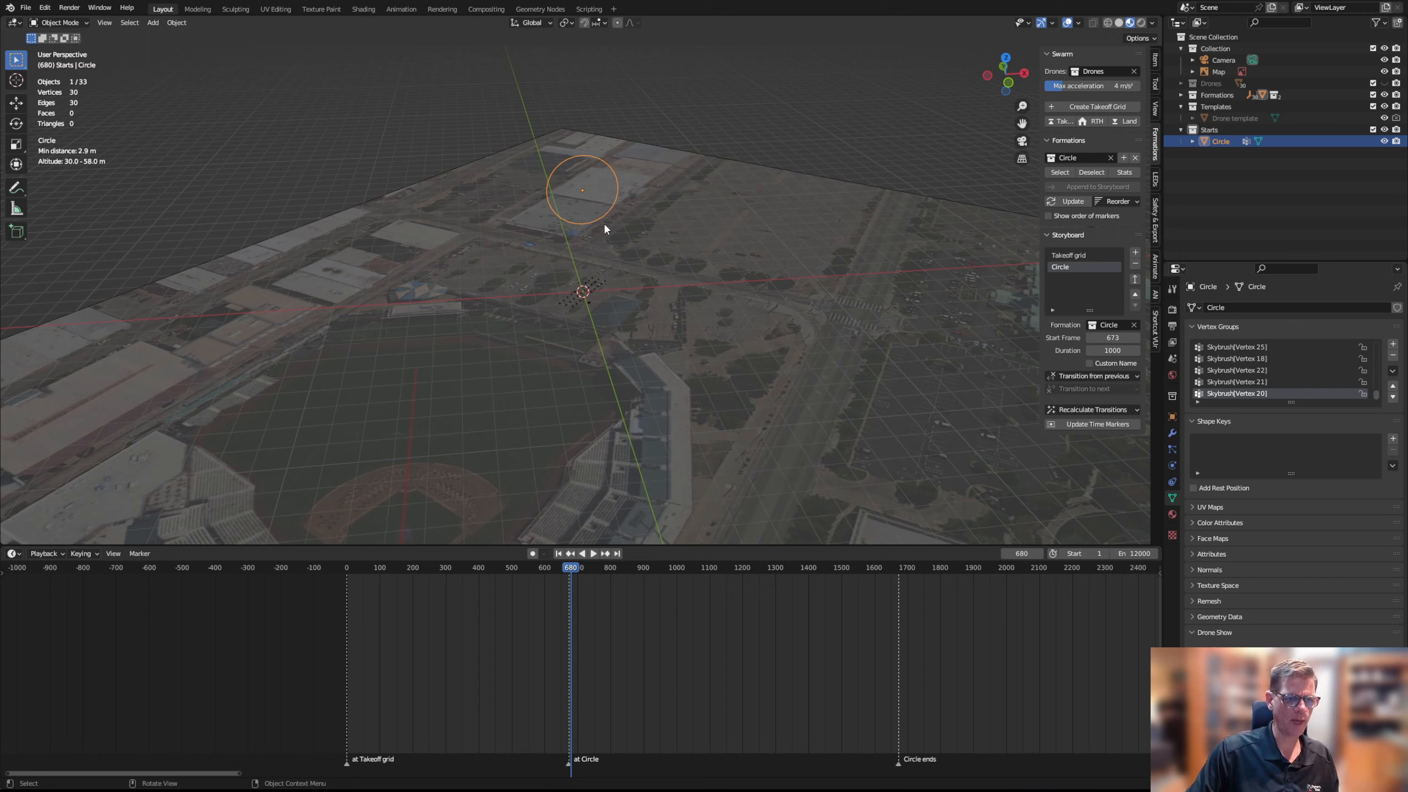
# Insert a Location & Rotation keyframe for the circle at frame 680 and go to frame 1663, near the Circle ends marker
pyautogui.press('i')
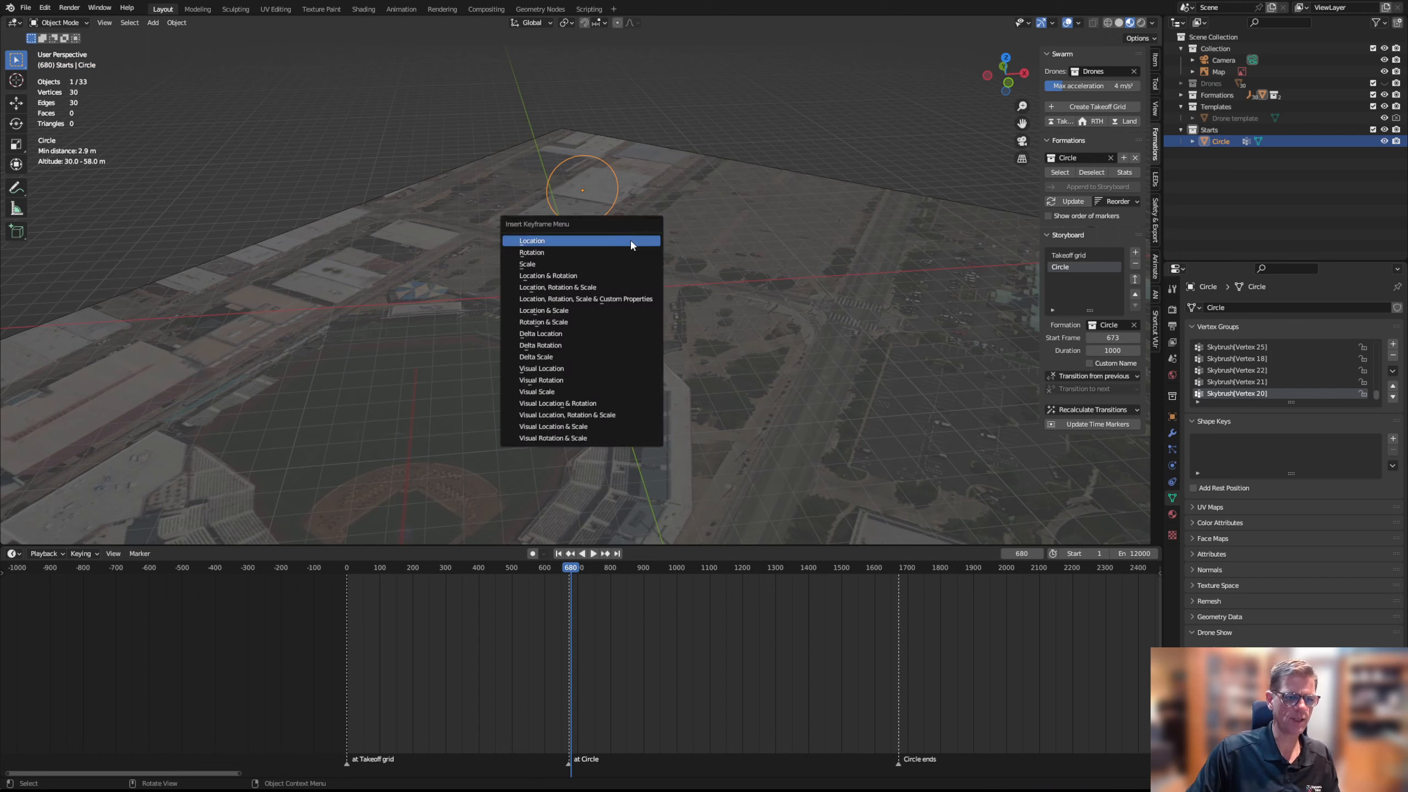
pyautogui.click(601, 278)
pyautogui.click(593, 553)
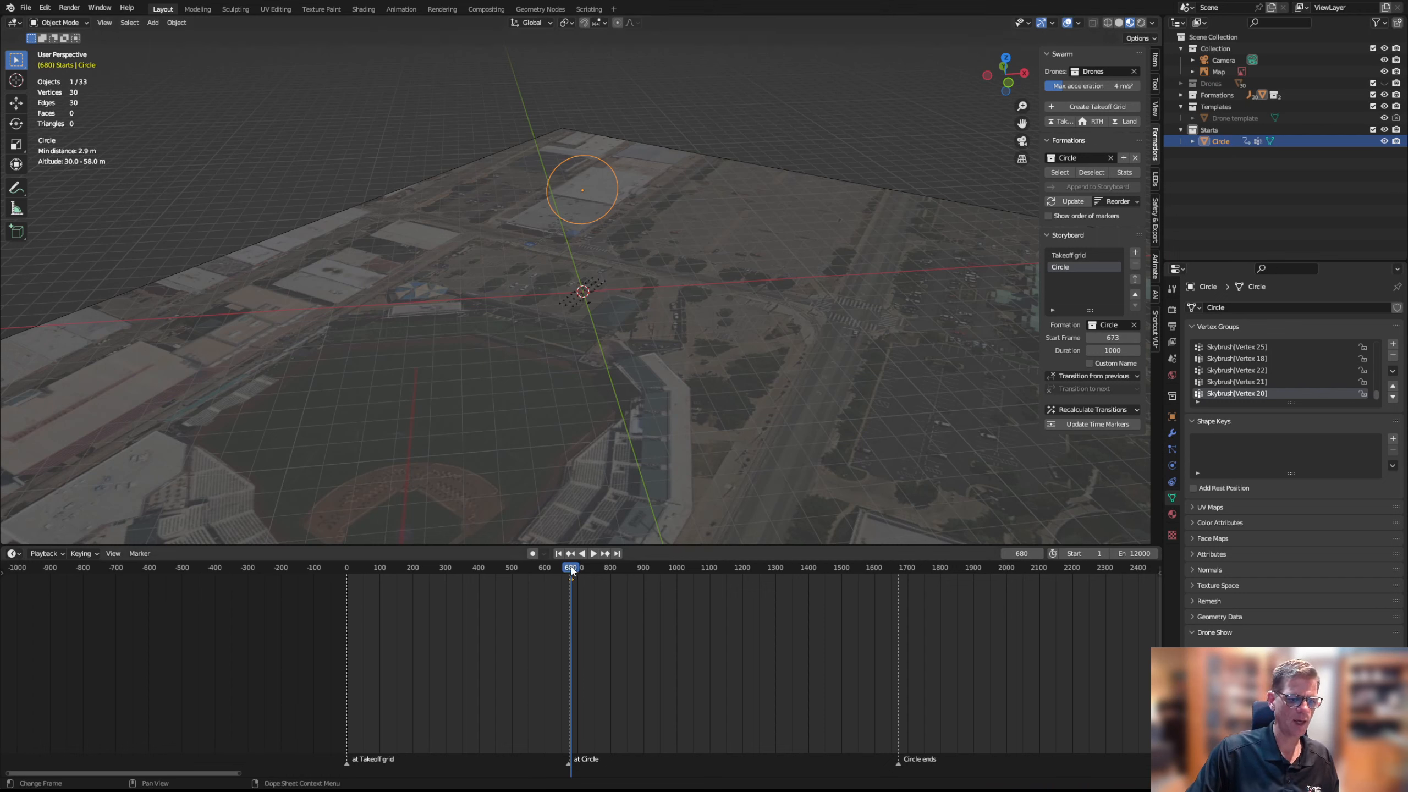
pyautogui.moveTo(636, 590); pyautogui.dragTo(897, 597)
pyautogui.press('space')
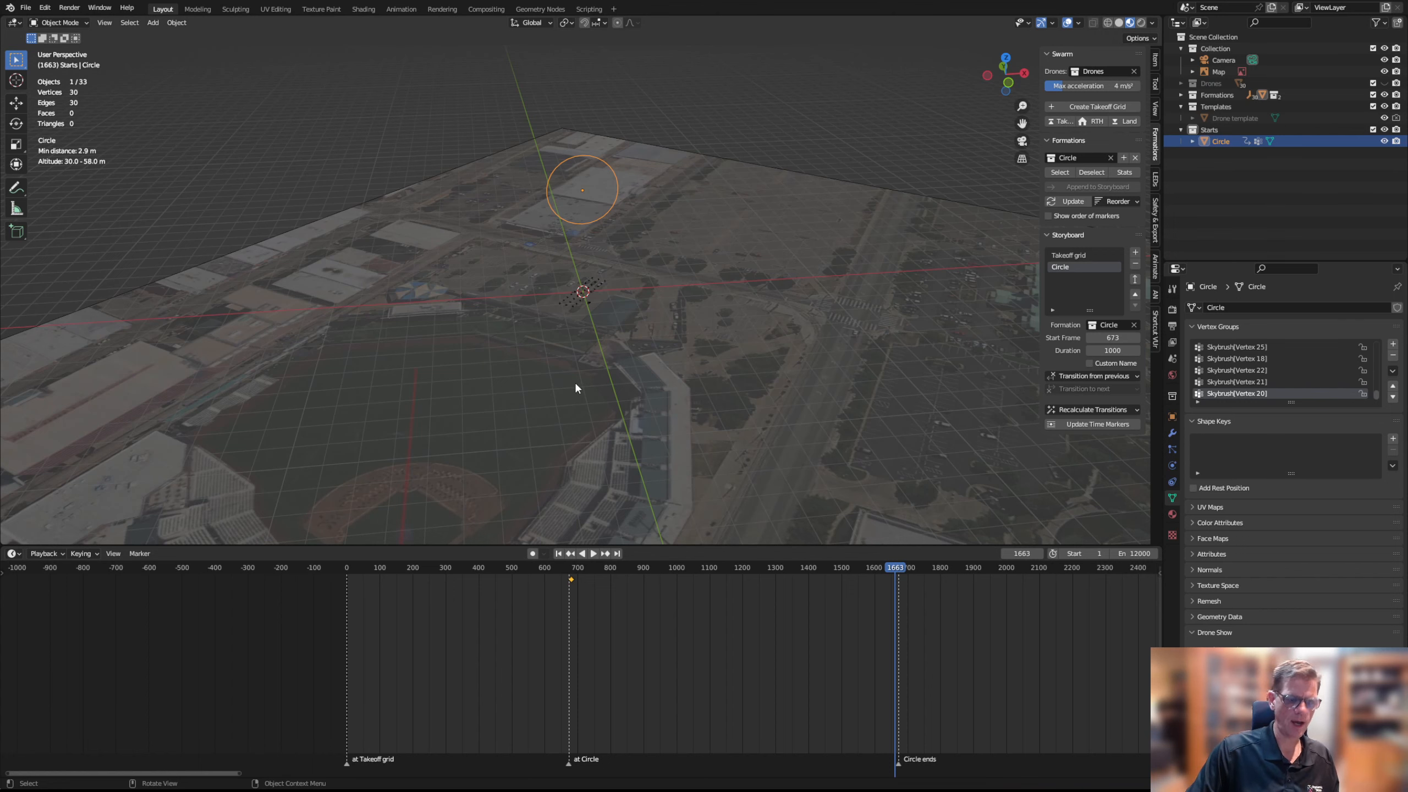
# Try to move the circle in top view by about -65.7 m in X and -47.3 m in Y, over the baseball field
pyautogui.press('KP_1')
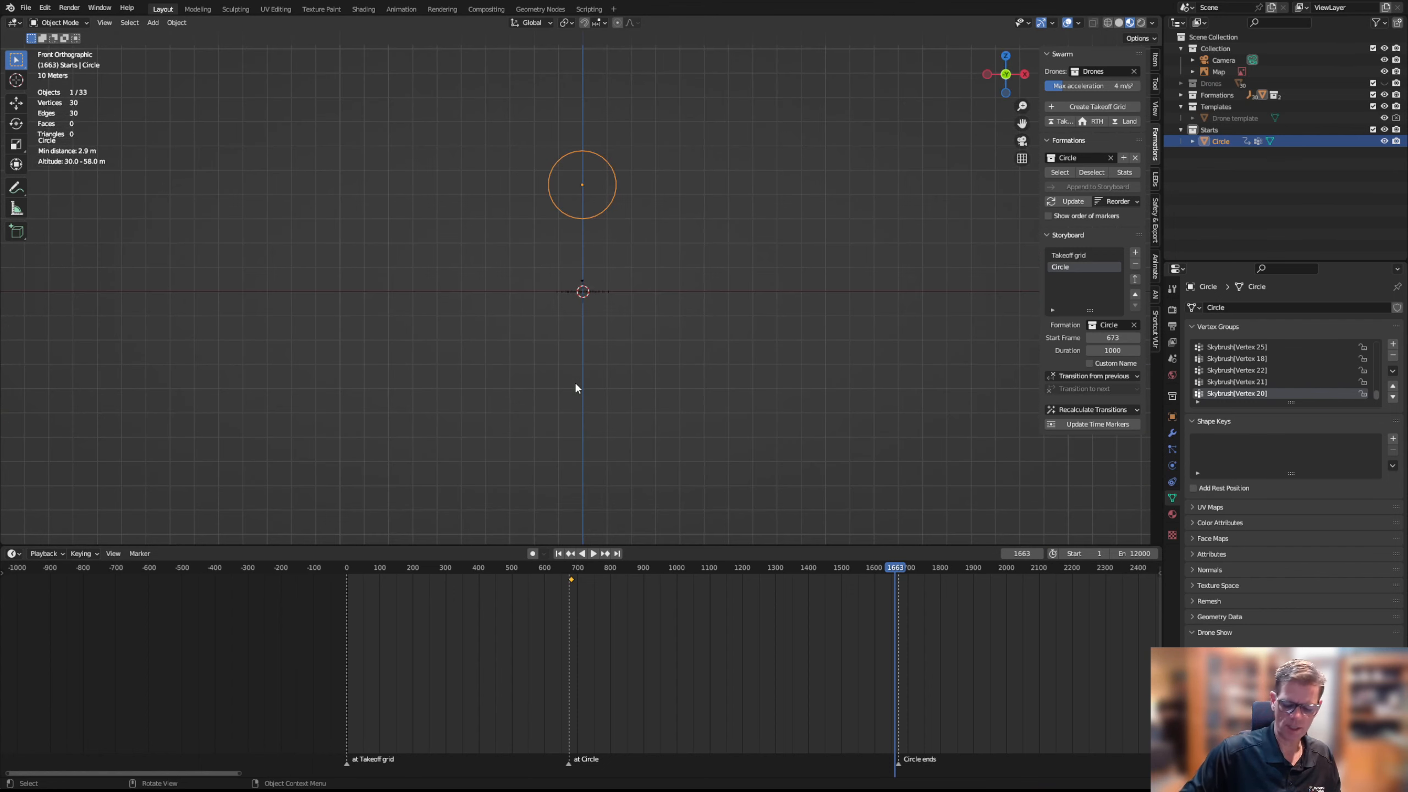
pyautogui.press('KP_7')
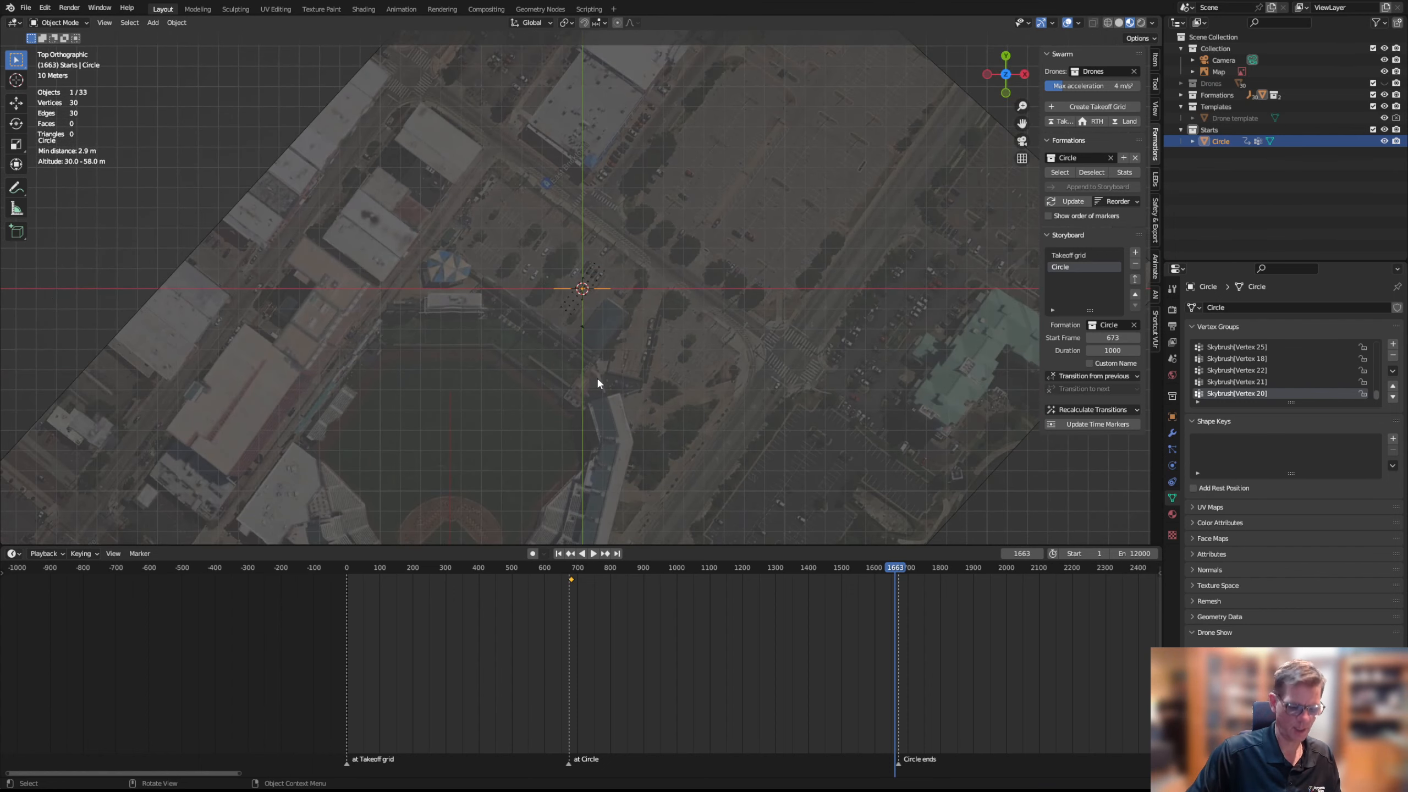
pyautogui.press('g')
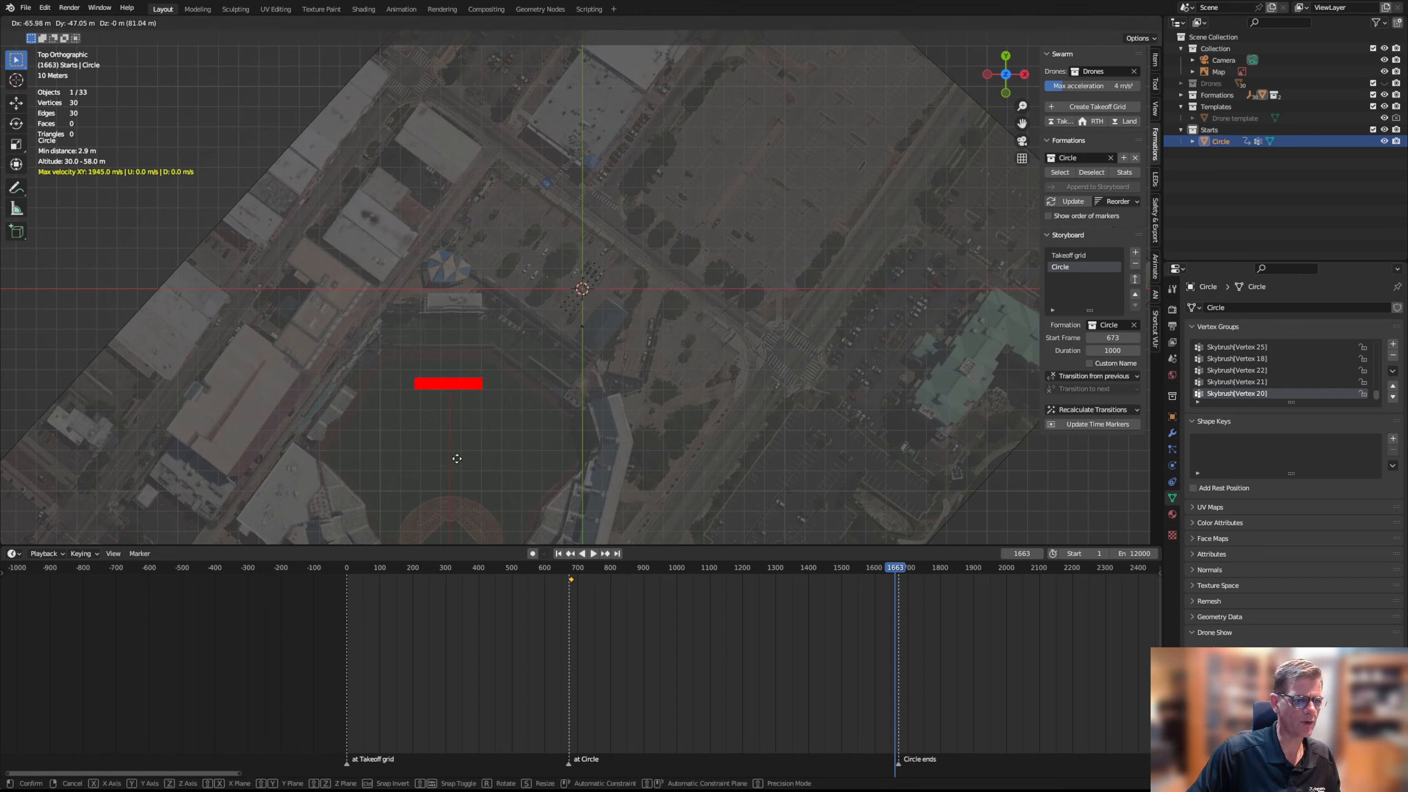
pyautogui.click(457, 459)
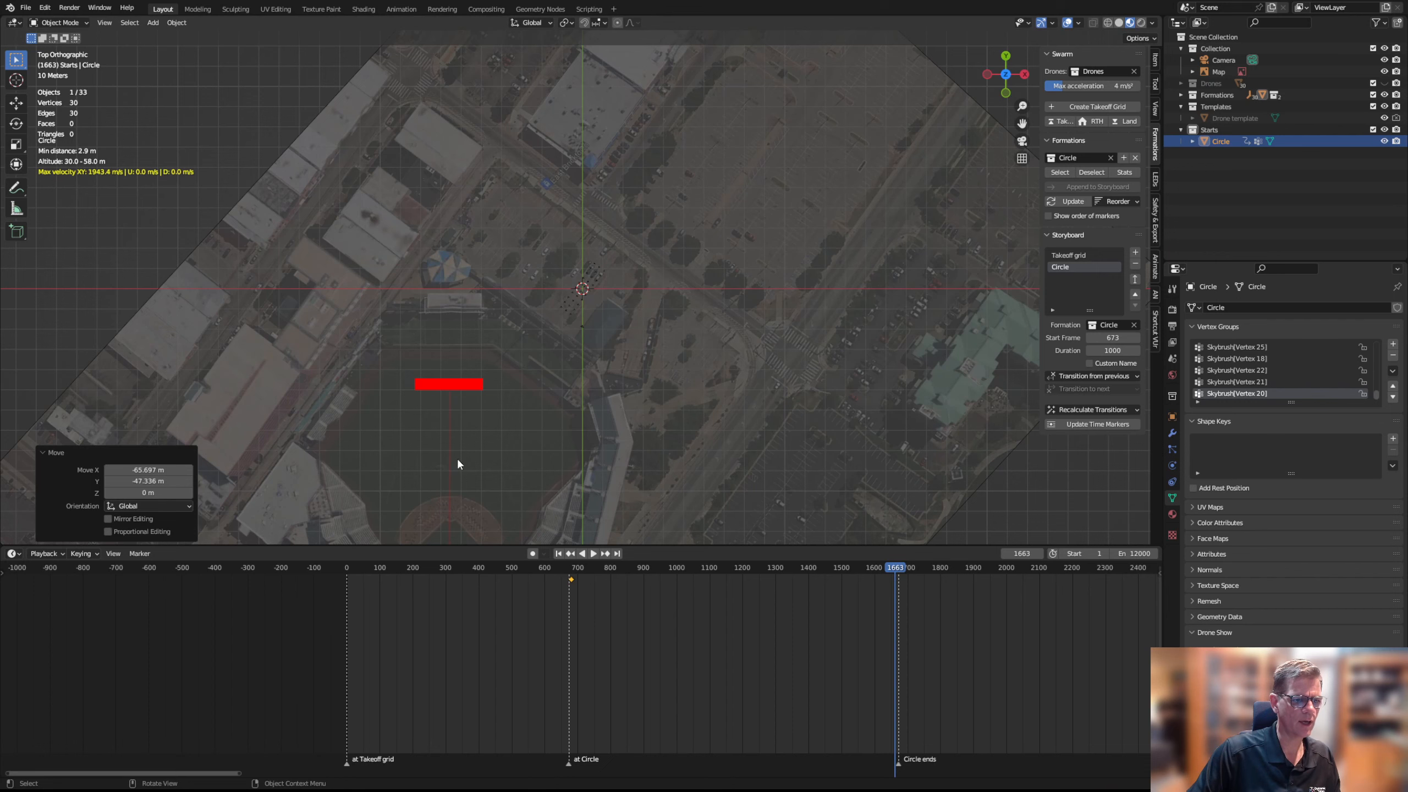
pyautogui.moveTo(467, 439); pyautogui.dragTo(472, 425, button='middle')
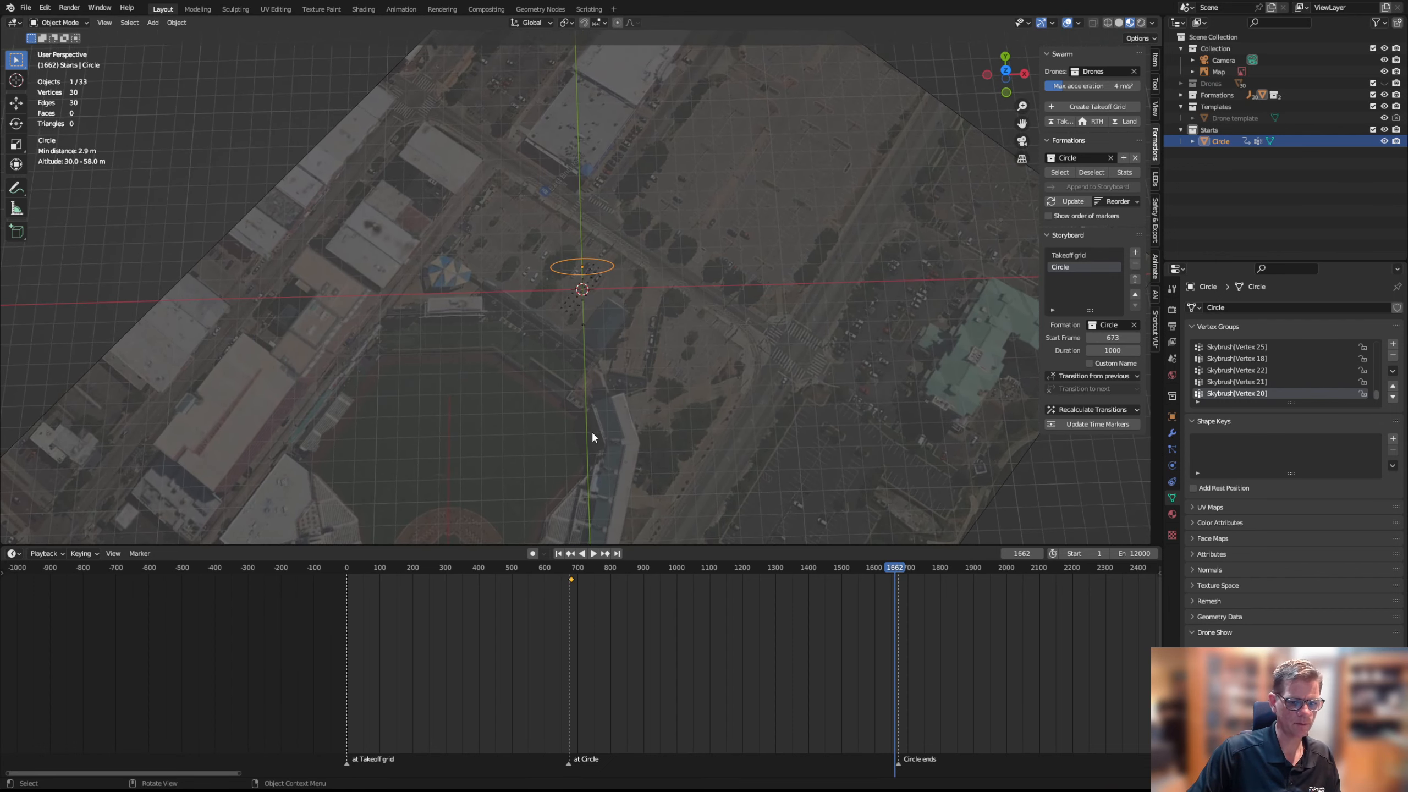
pyautogui.press('Tab')
pyautogui.press('Tab')
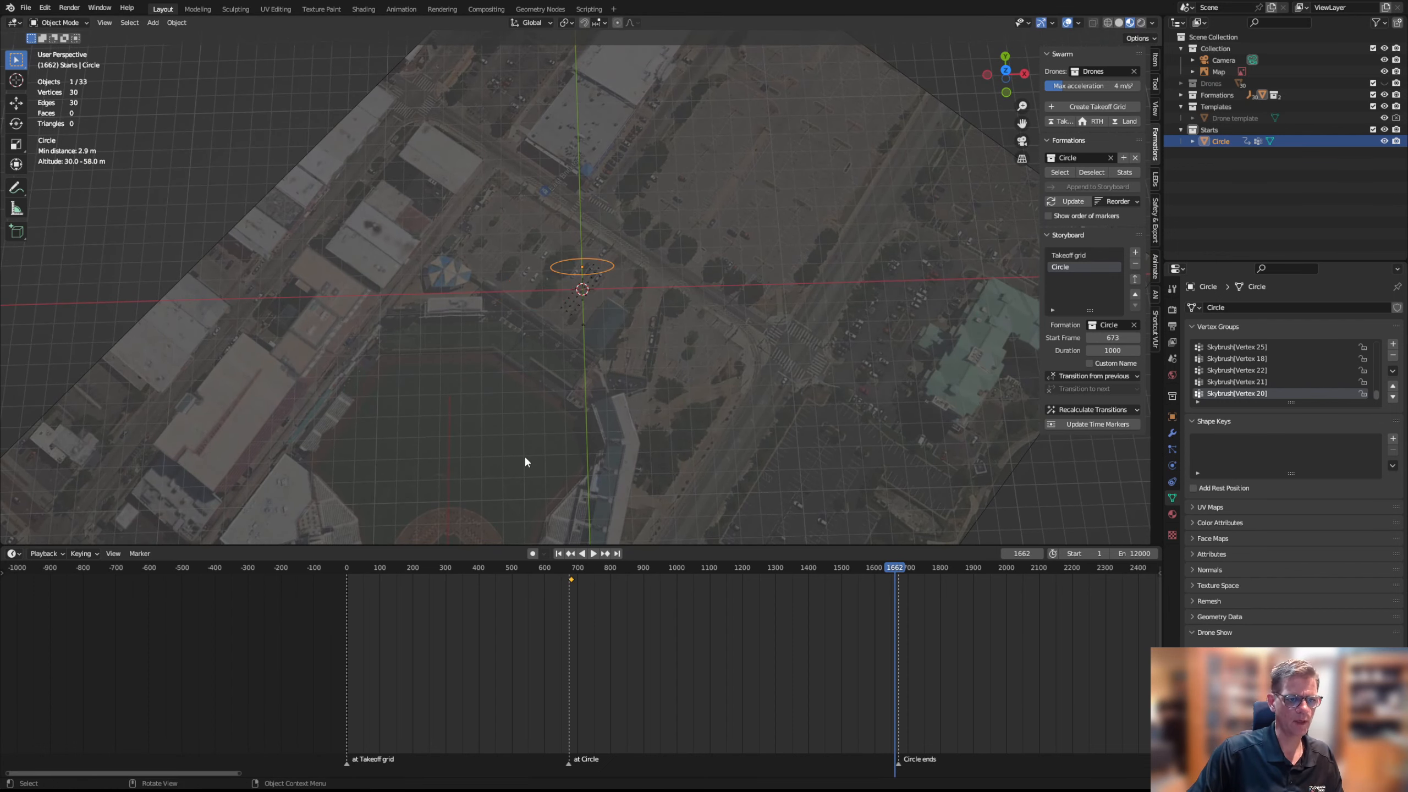
# In top view, move the circle about -65.7 m in X and -47 m in Y and insert a Location & Rotation keyframe at frame 1662
pyautogui.press('KP_7')
pyautogui.press('g')
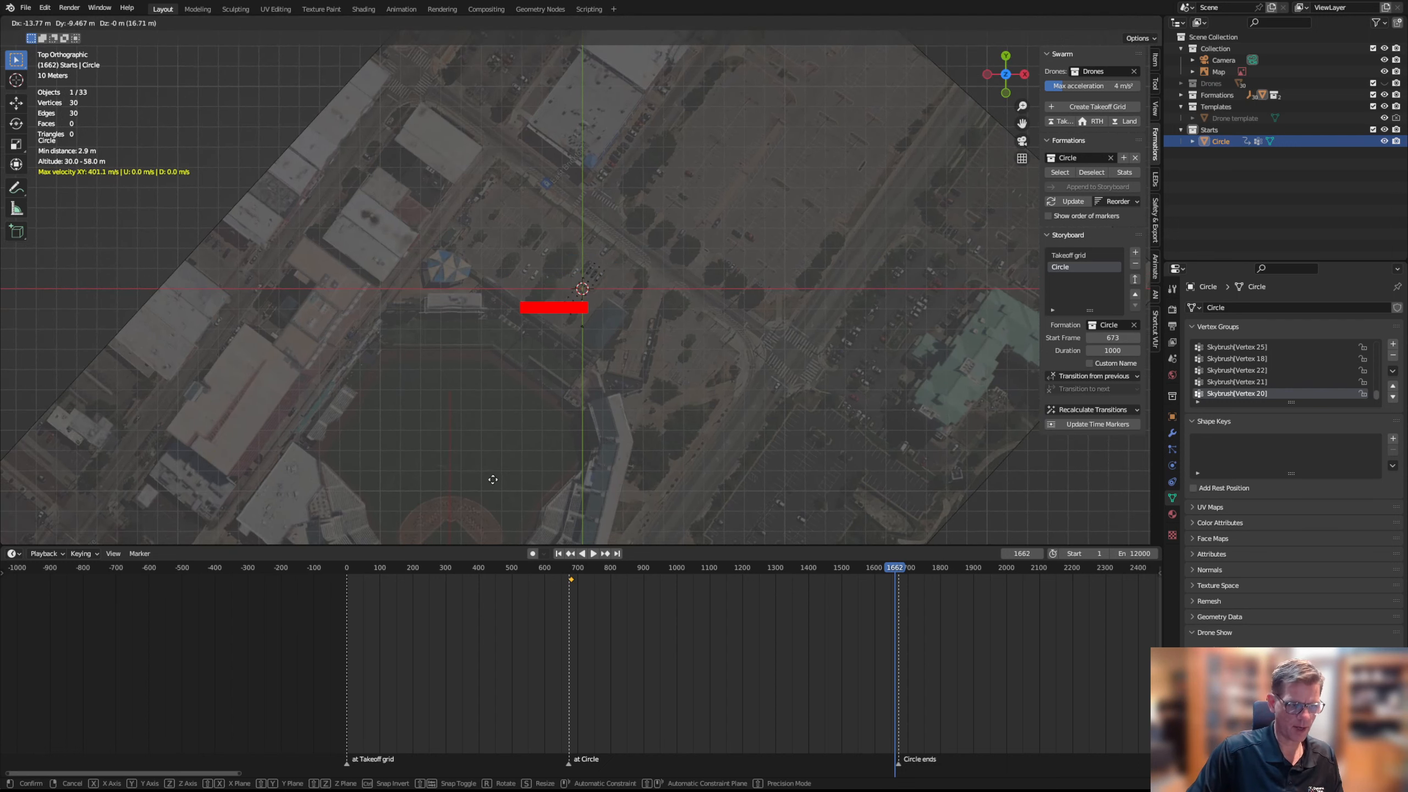
pyautogui.click(392, 38)
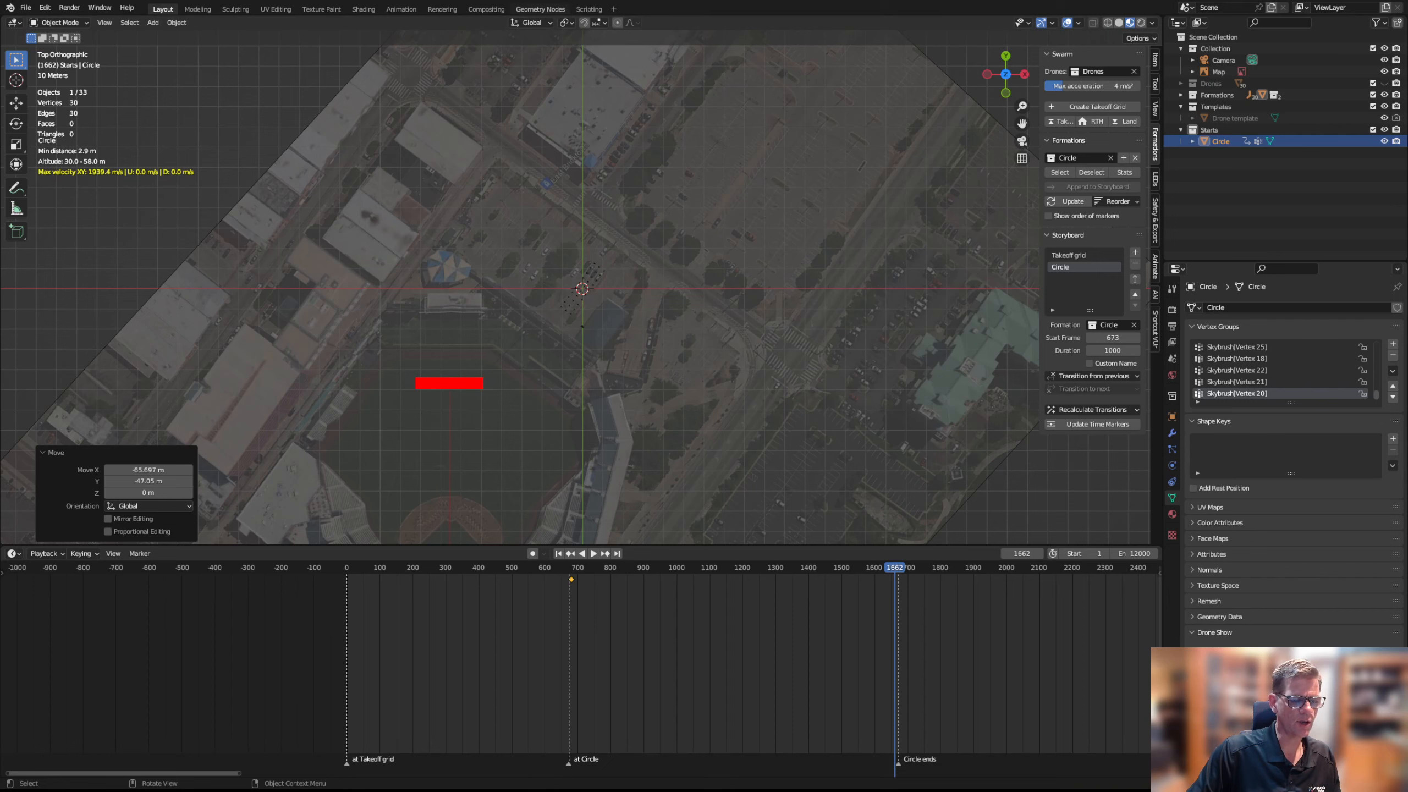
pyautogui.press('i')
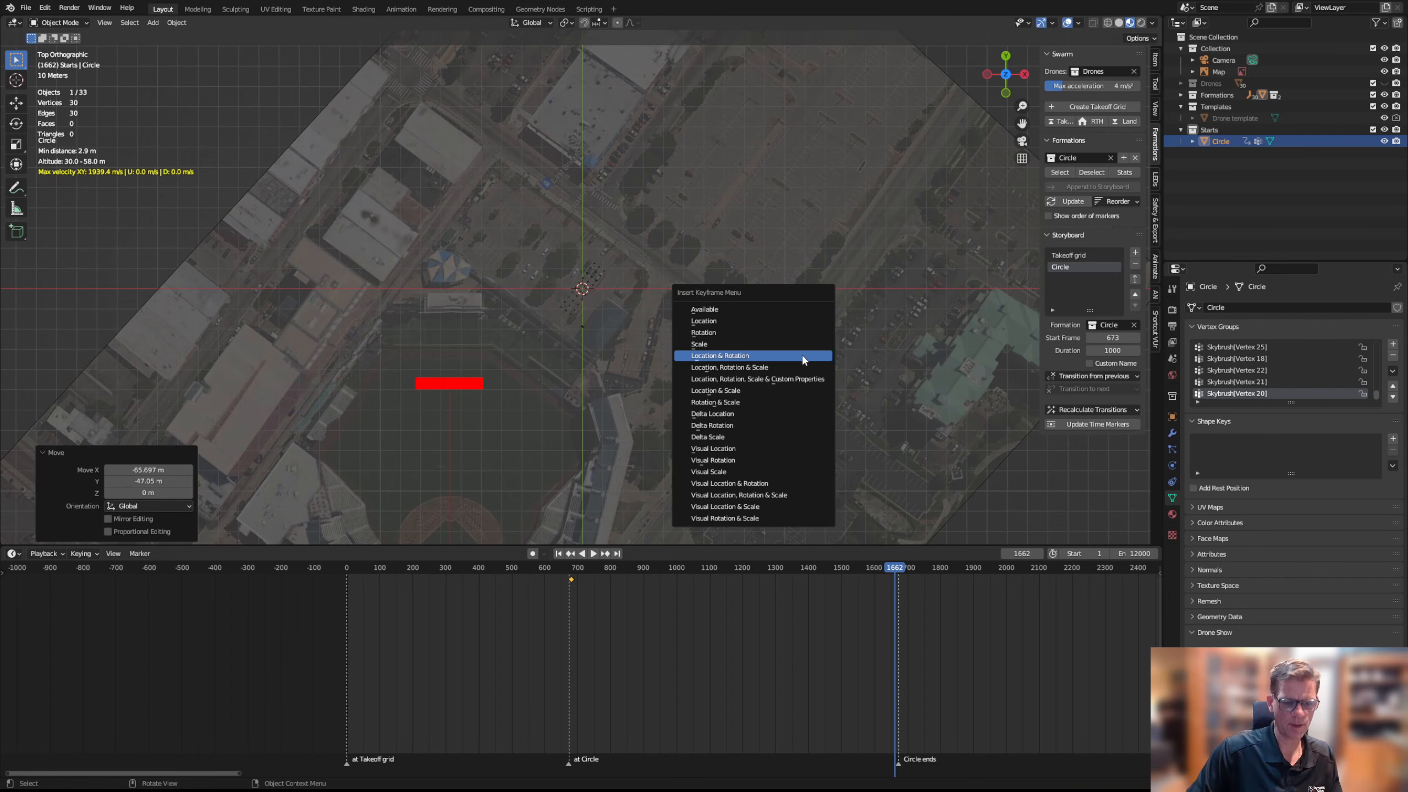
pyautogui.click(801, 354)
pyautogui.press('Left')
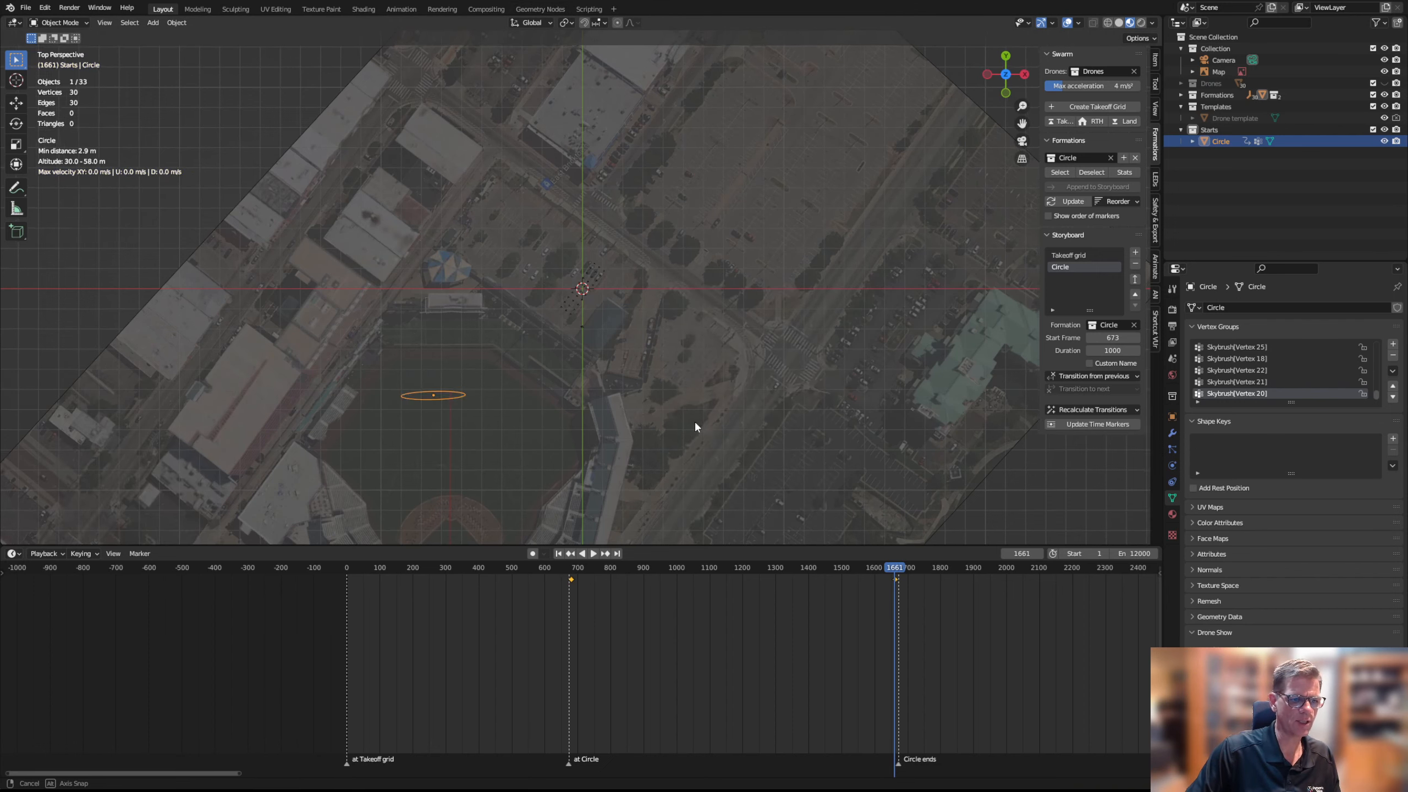
# Show the Drones collection again and play the animation from just after the Circle marker to preview the circle's flight in perspective
pyautogui.moveTo(694, 420); pyautogui.dragTo(673, 380, button='middle')
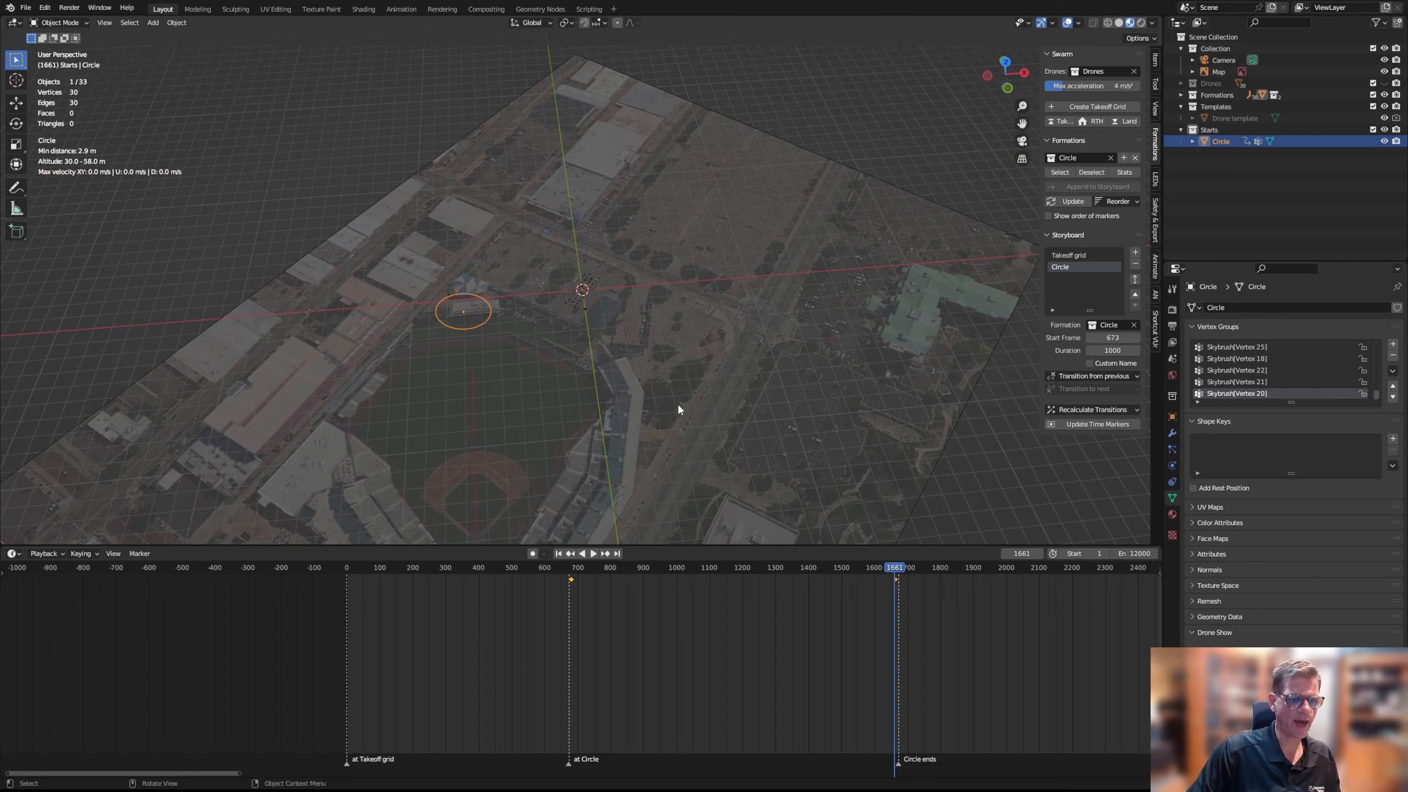
pyautogui.click(1385, 83)
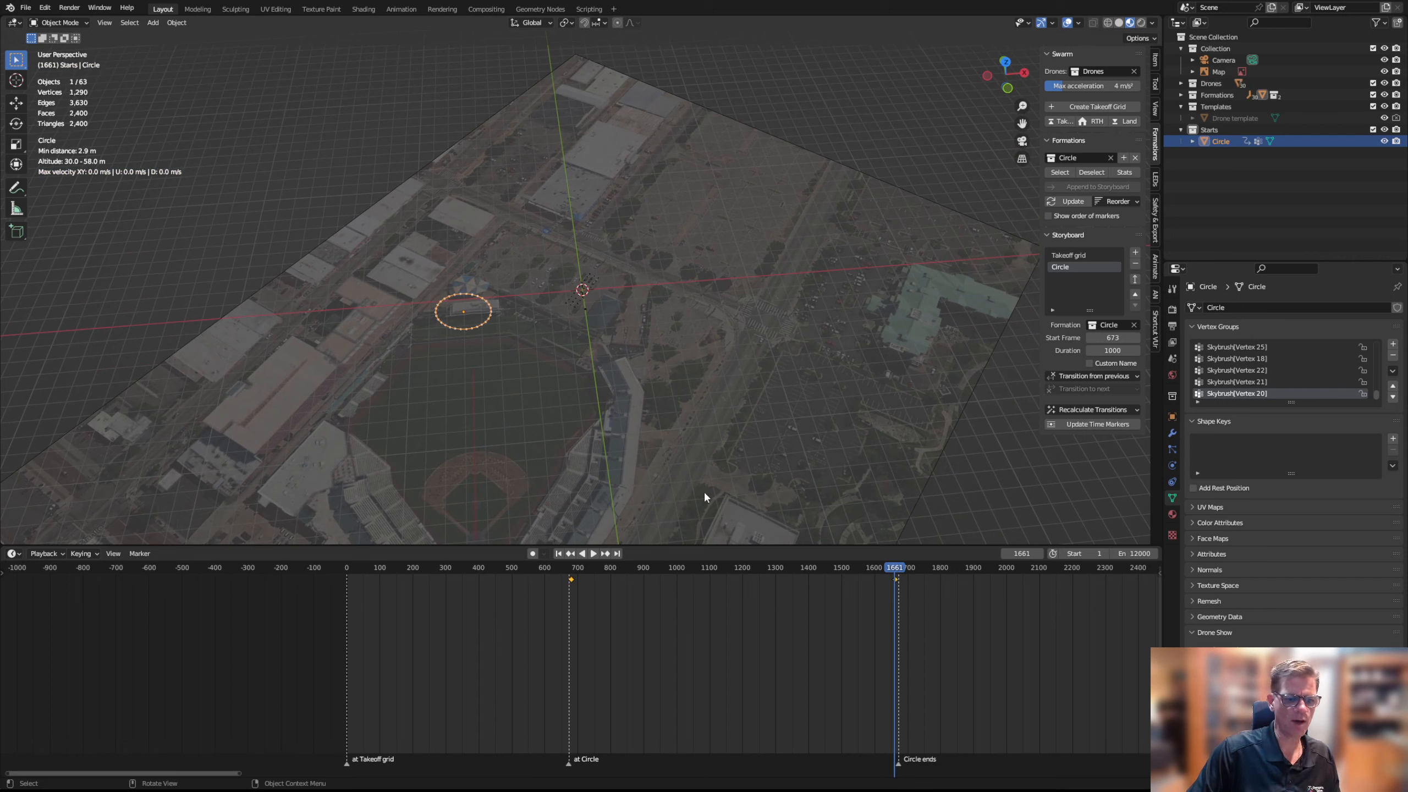
pyautogui.click(582, 568)
pyautogui.click(592, 553)
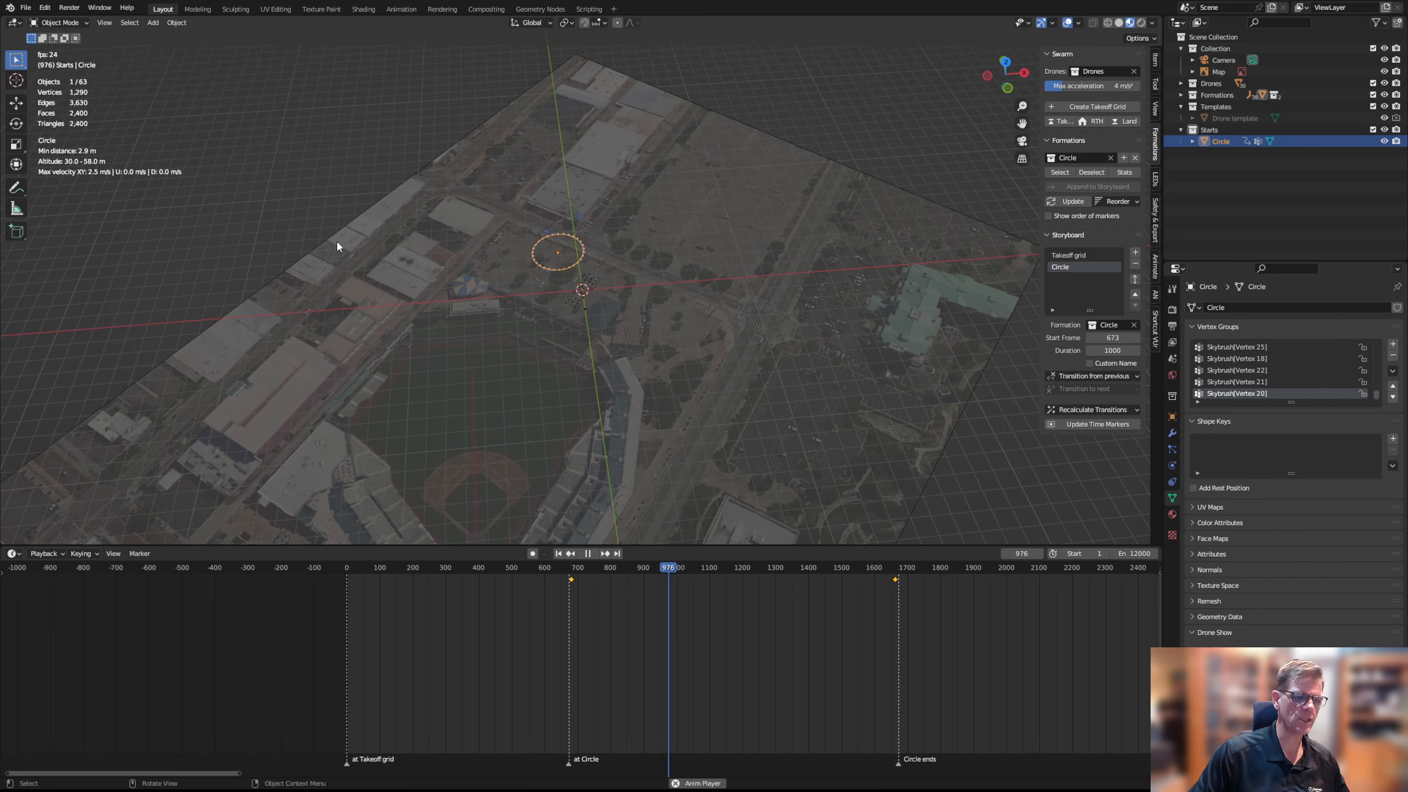
pyautogui.scroll(3, 445, 297)
pyautogui.scroll(2, 446, 294)
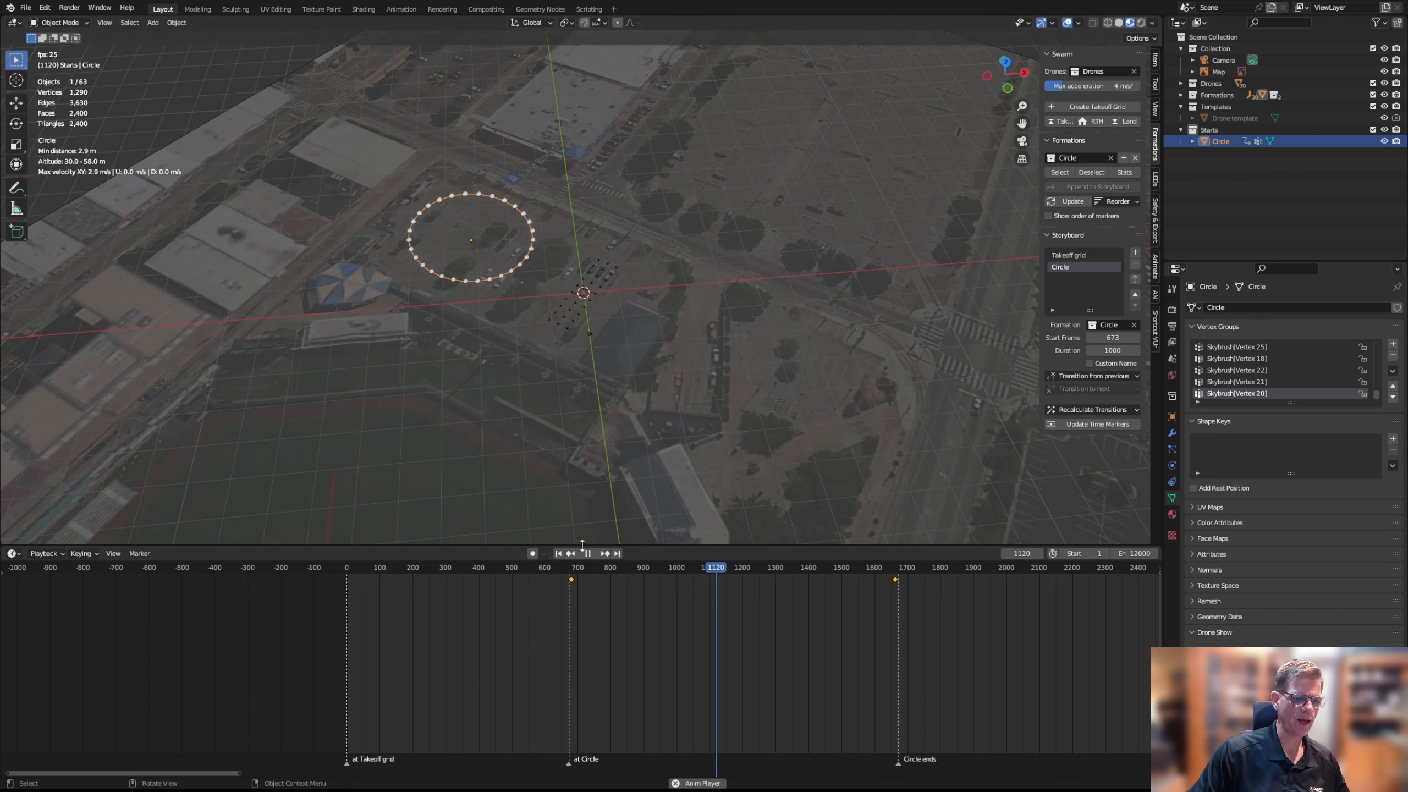
pyautogui.press('space')
# Switch the timeline area to the Graph Editor and enlarge it to cover most of the viewport's height
pyautogui.click(13, 553)
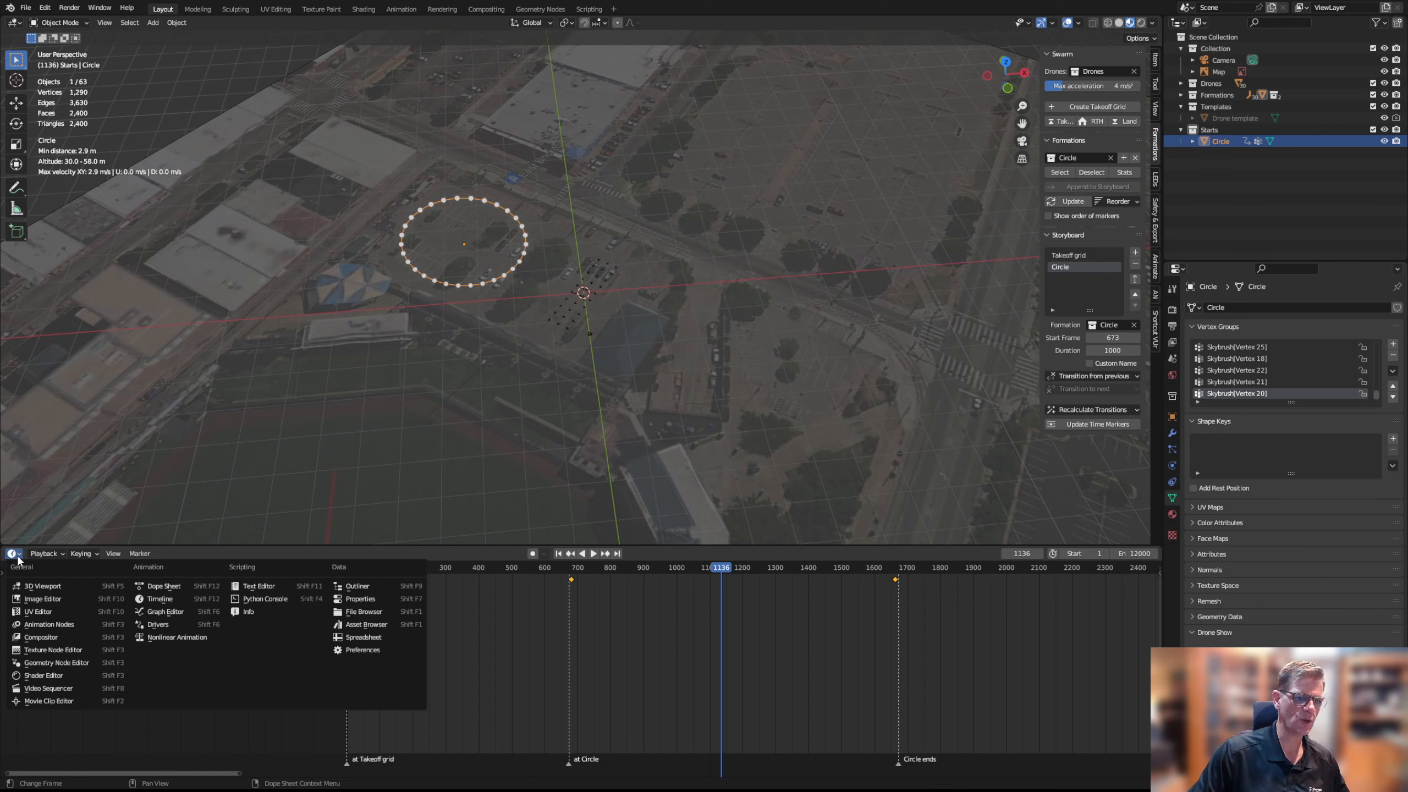
pyautogui.click(166, 611)
pyautogui.moveTo(510, 544); pyautogui.dragTo(526, 213)
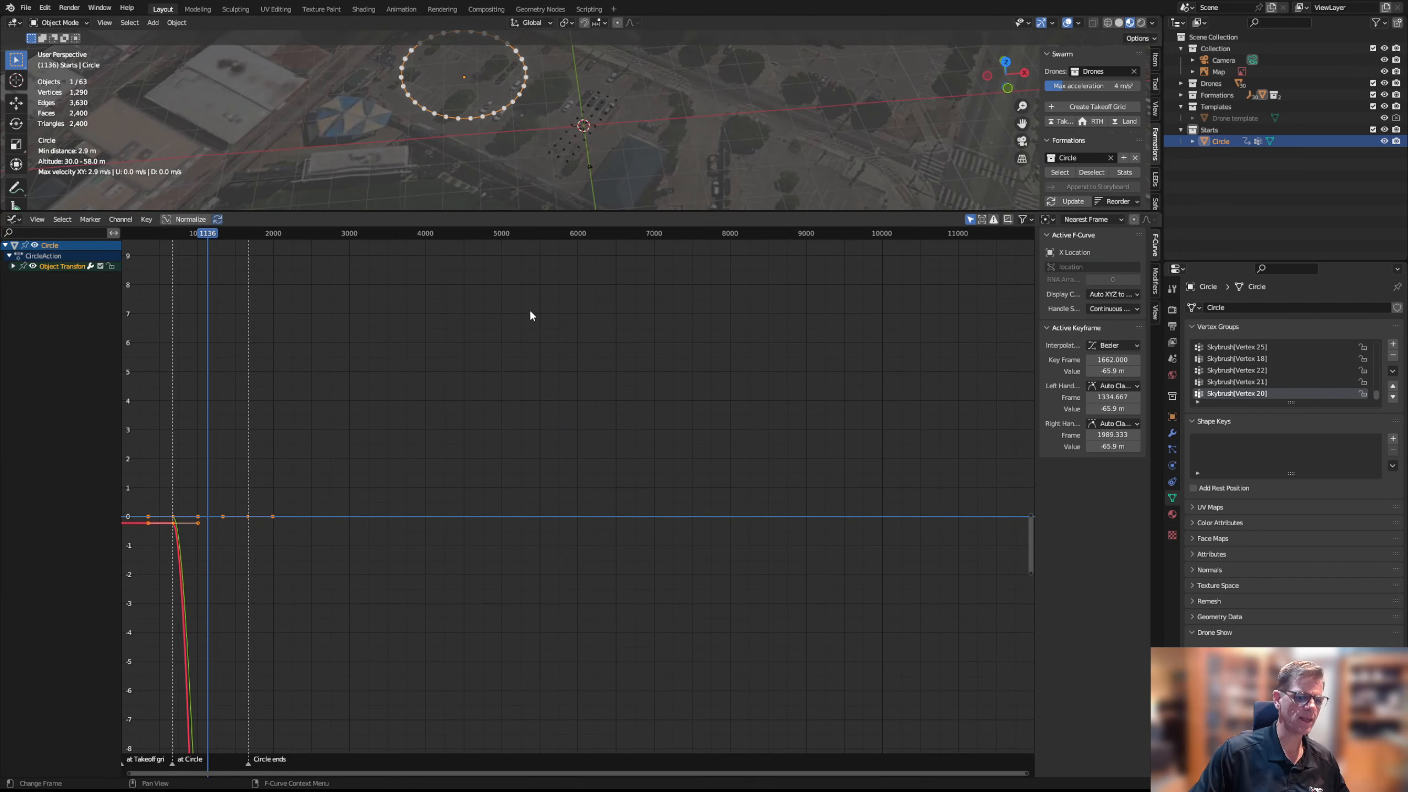
# Examine the circle's location curves in the Graph Editor between the Circle and Circle ends markers
pyautogui.scroll(-2, 671, 474)
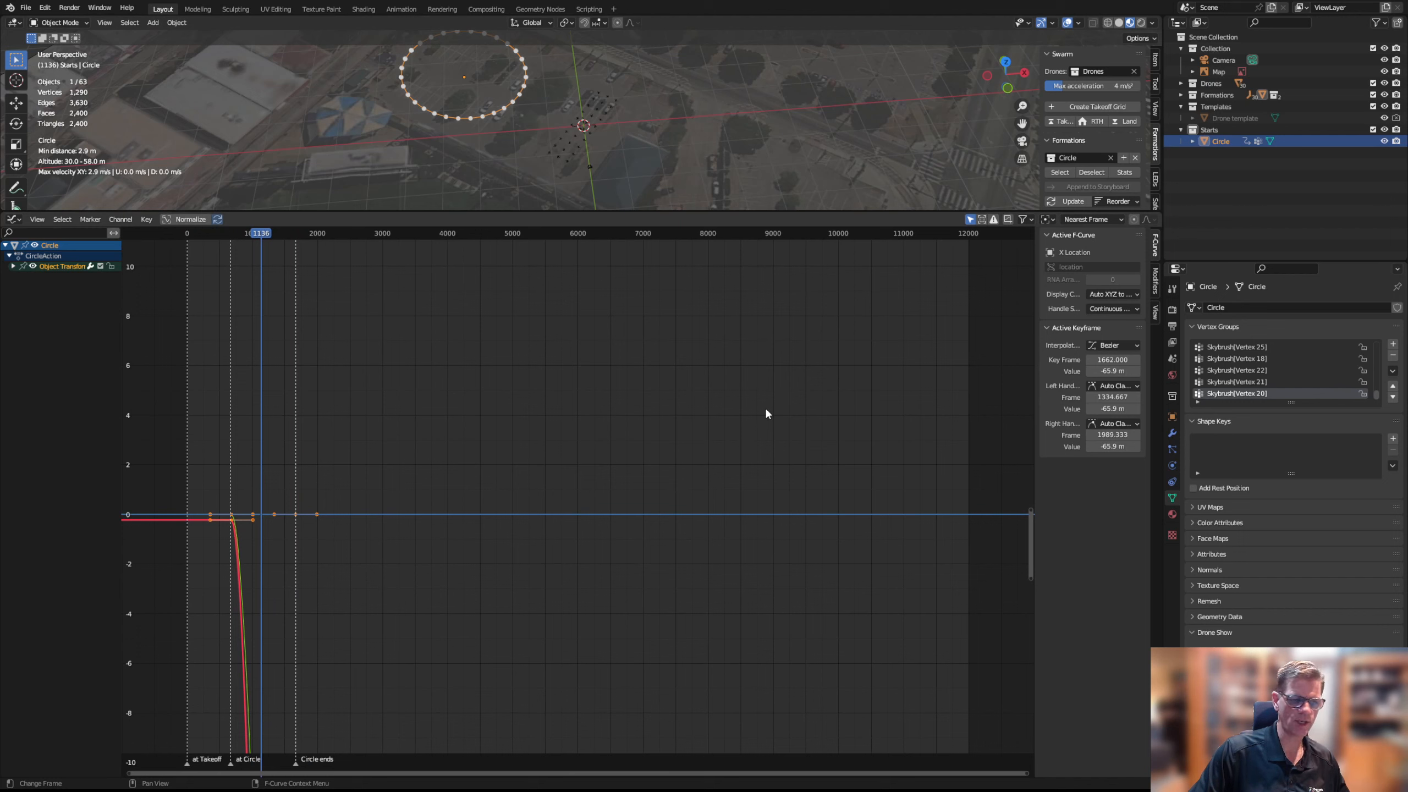
pyautogui.click(147, 220)
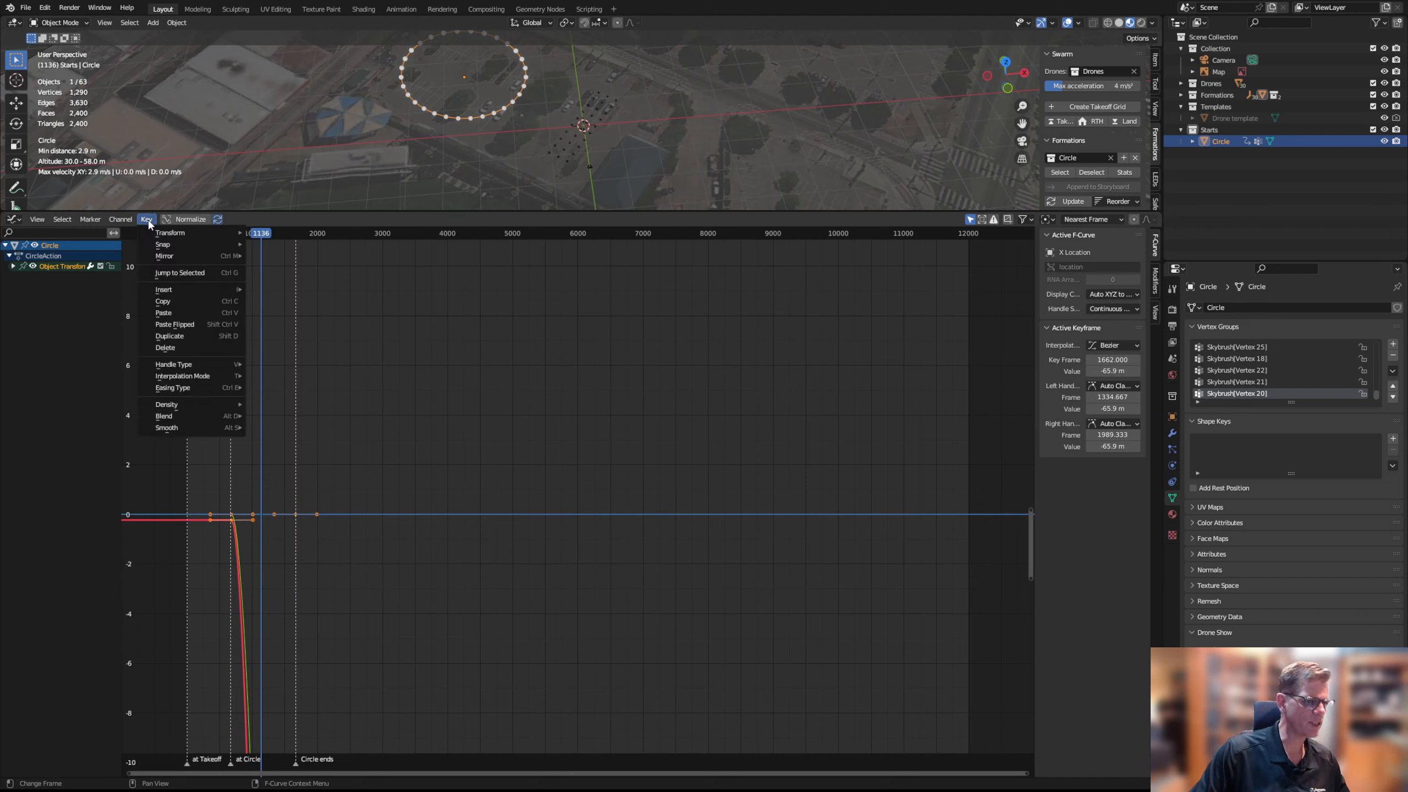
pyautogui.moveTo(199, 382)
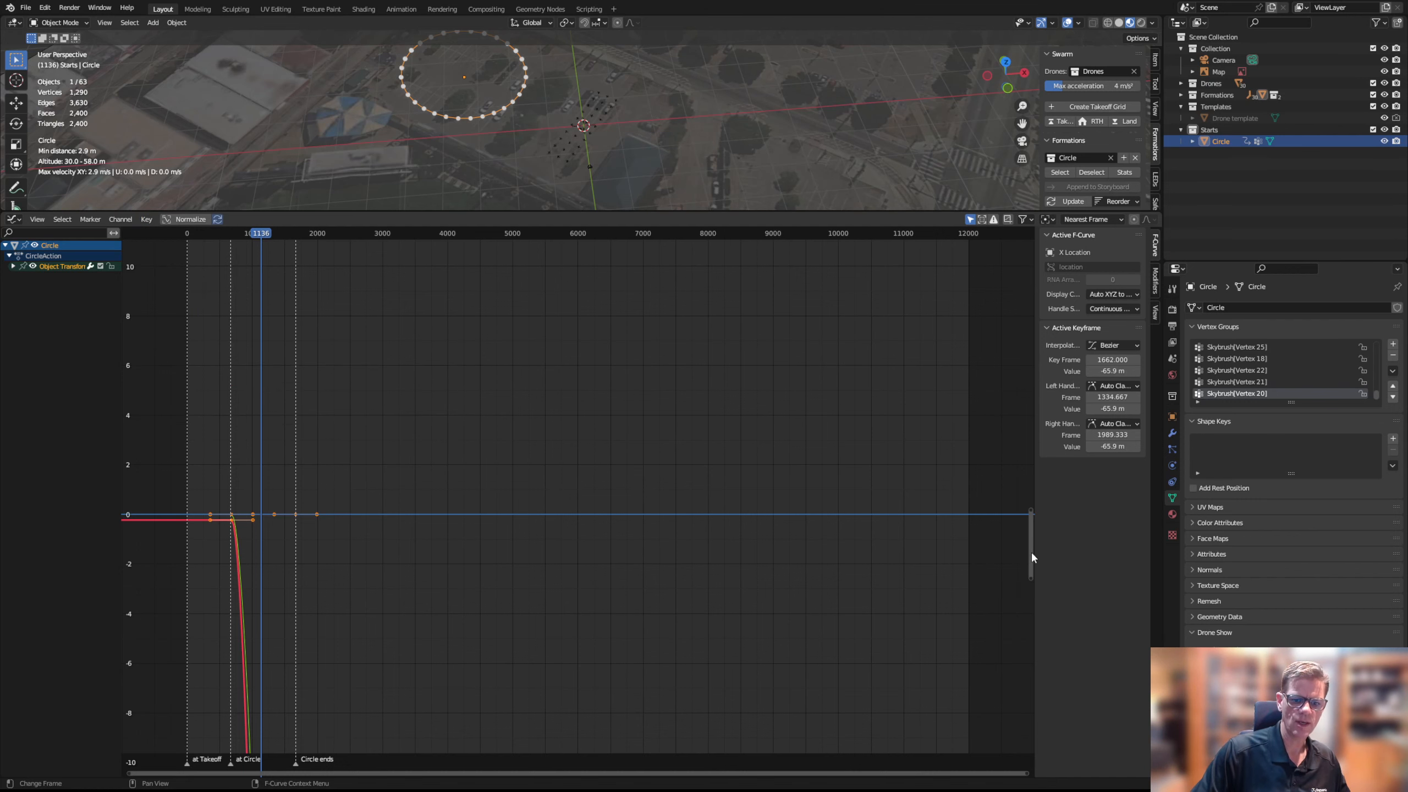
pyautogui.moveTo(1034, 554)
pyautogui.mouseDown()
pyautogui.moveTo(1034, 590)
pyautogui.moveTo(1021, 440)
pyautogui.moveTo(1031, 584)
pyautogui.moveTo(1034, 566)
pyautogui.mouseUp()
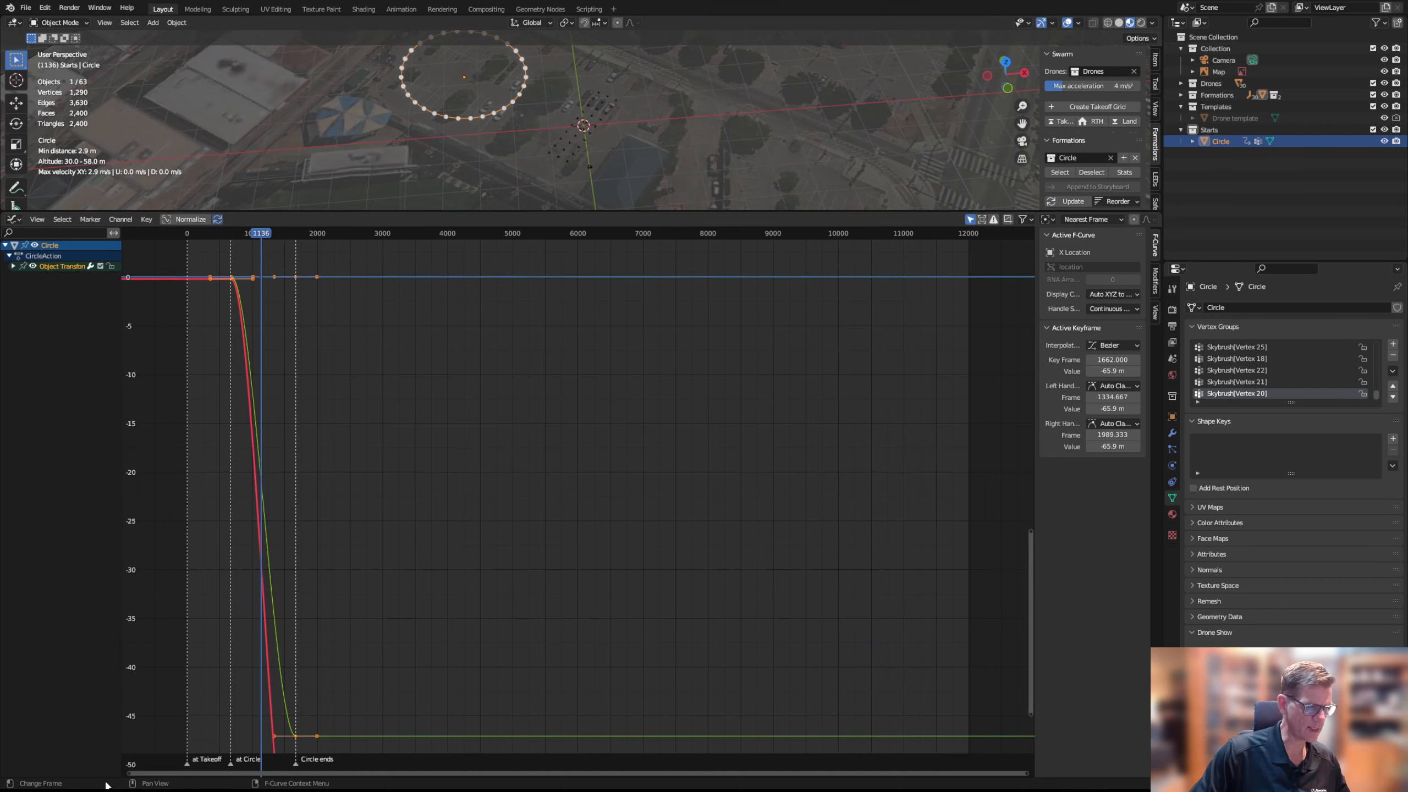
pyautogui.moveTo(126, 776); pyautogui.dragTo(336, 781)
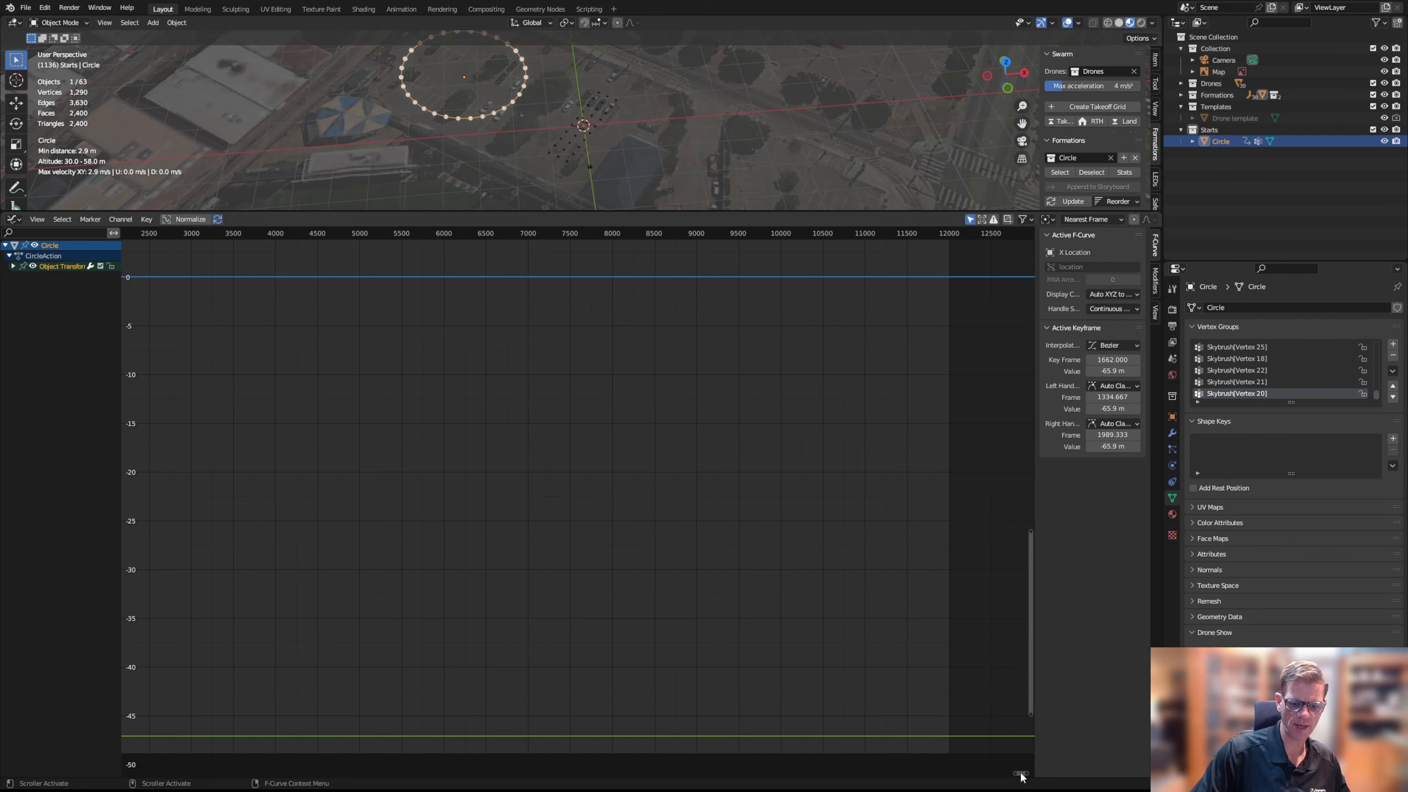
pyautogui.moveTo(1022, 777); pyautogui.dragTo(658, 768)
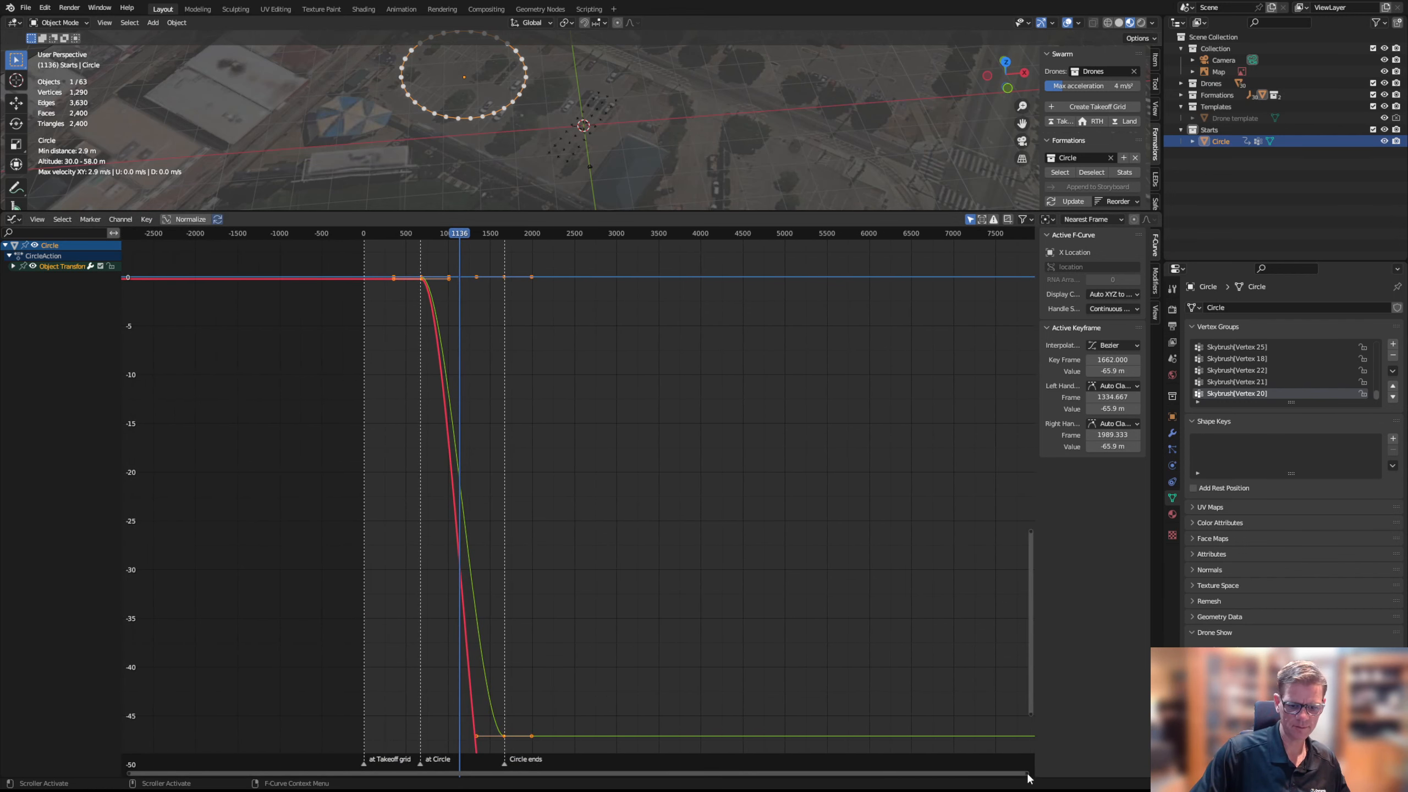
pyautogui.moveTo(1028, 778)
pyautogui.mouseDown()
pyautogui.moveTo(463, 750)
pyautogui.moveTo(170, 761)
pyautogui.moveTo(145, 776)
pyautogui.moveTo(1052, 766)
pyautogui.mouseUp()
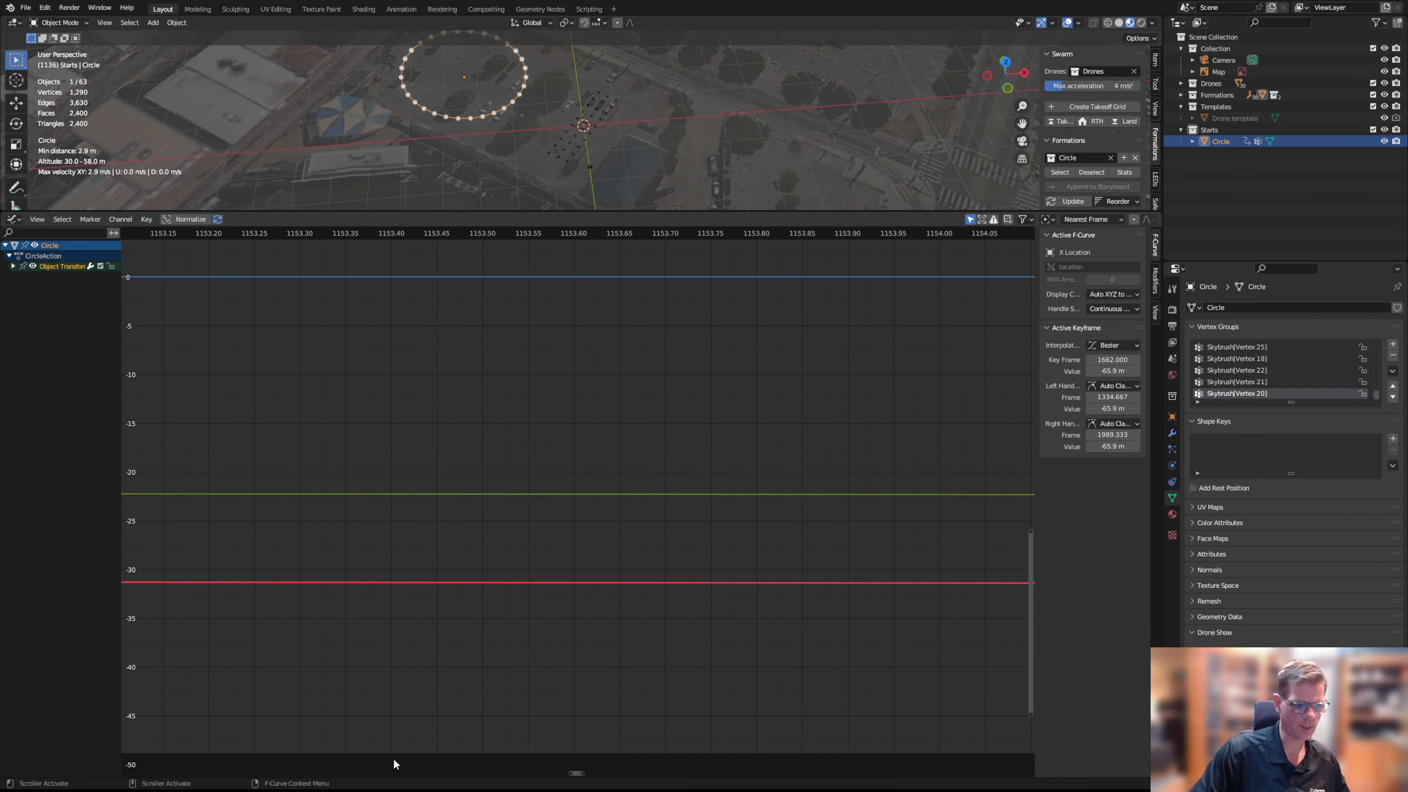
pyautogui.moveTo(574, 776); pyautogui.dragTo(207, 760)
pyautogui.moveTo(304, 778); pyautogui.dragTo(389, 775)
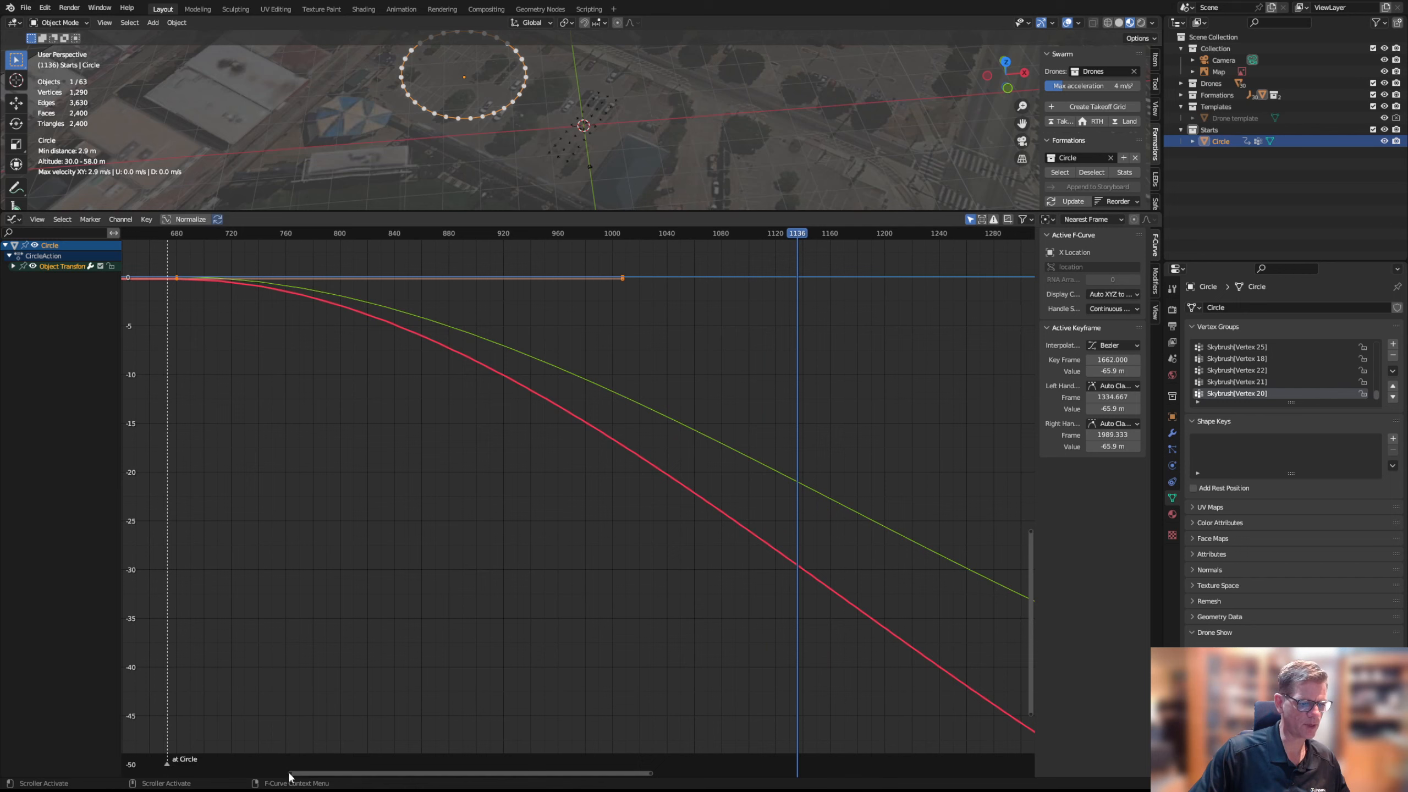
pyautogui.moveTo(288, 777); pyautogui.dragTo(258, 778)
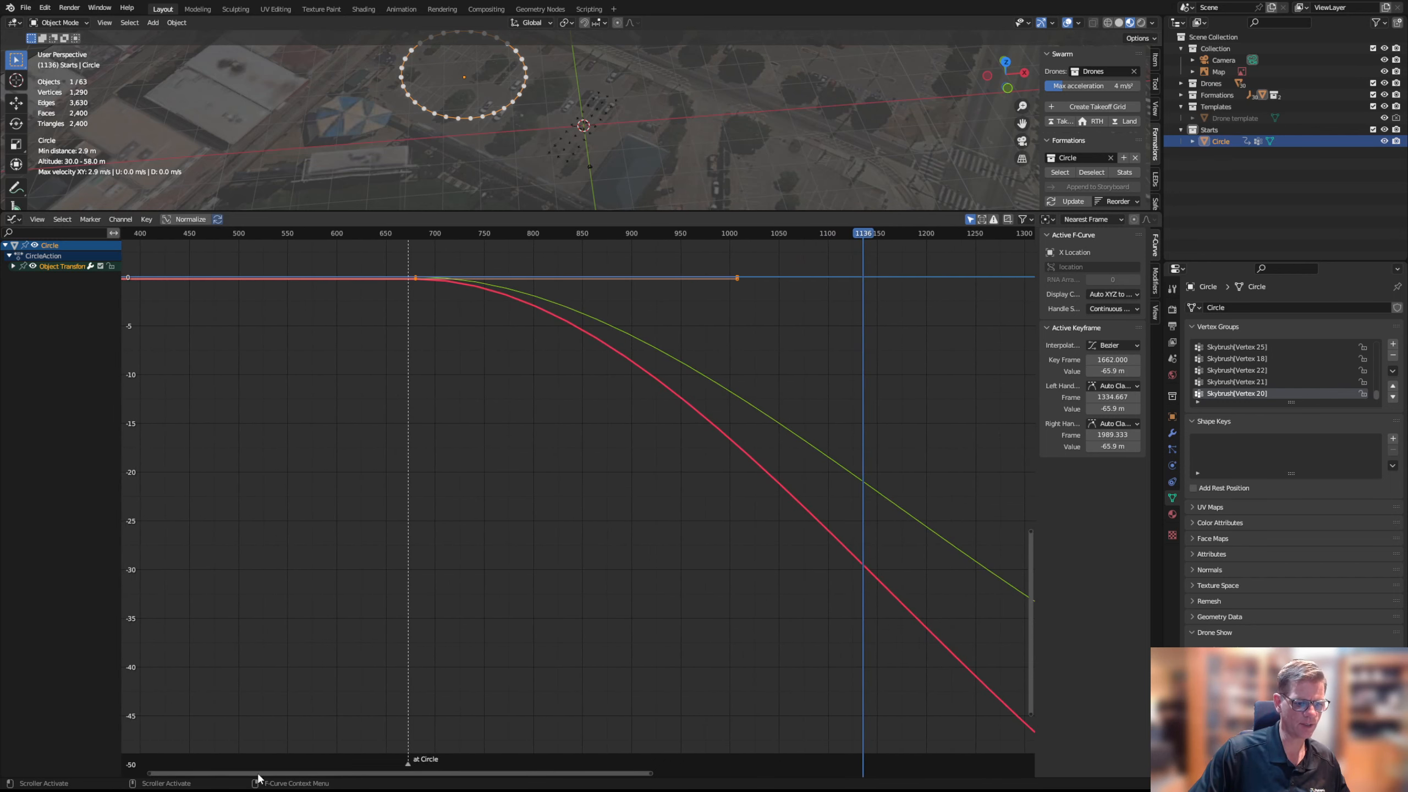
pyautogui.moveTo(386, 778); pyautogui.dragTo(505, 780)
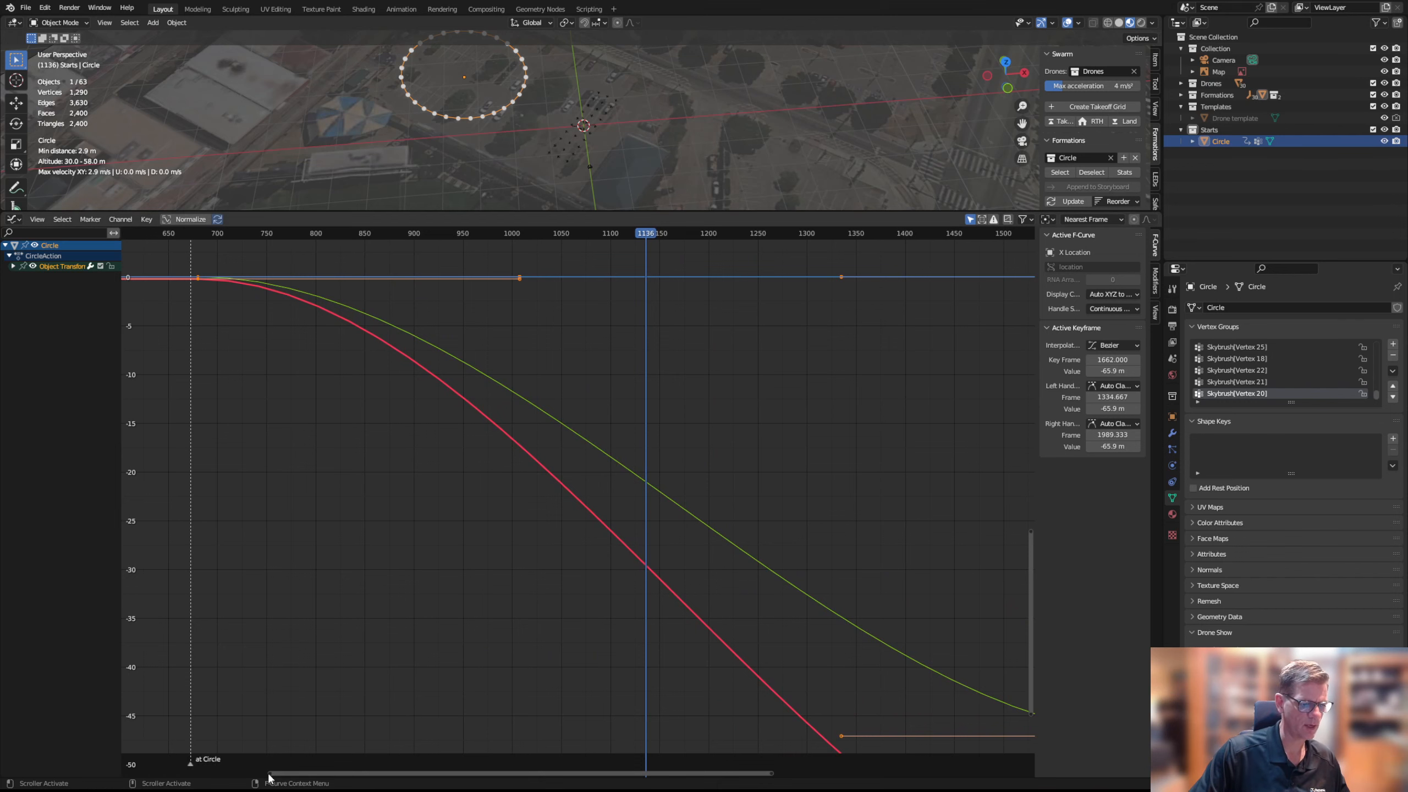
pyautogui.moveTo(270, 778); pyautogui.dragTo(2, 749)
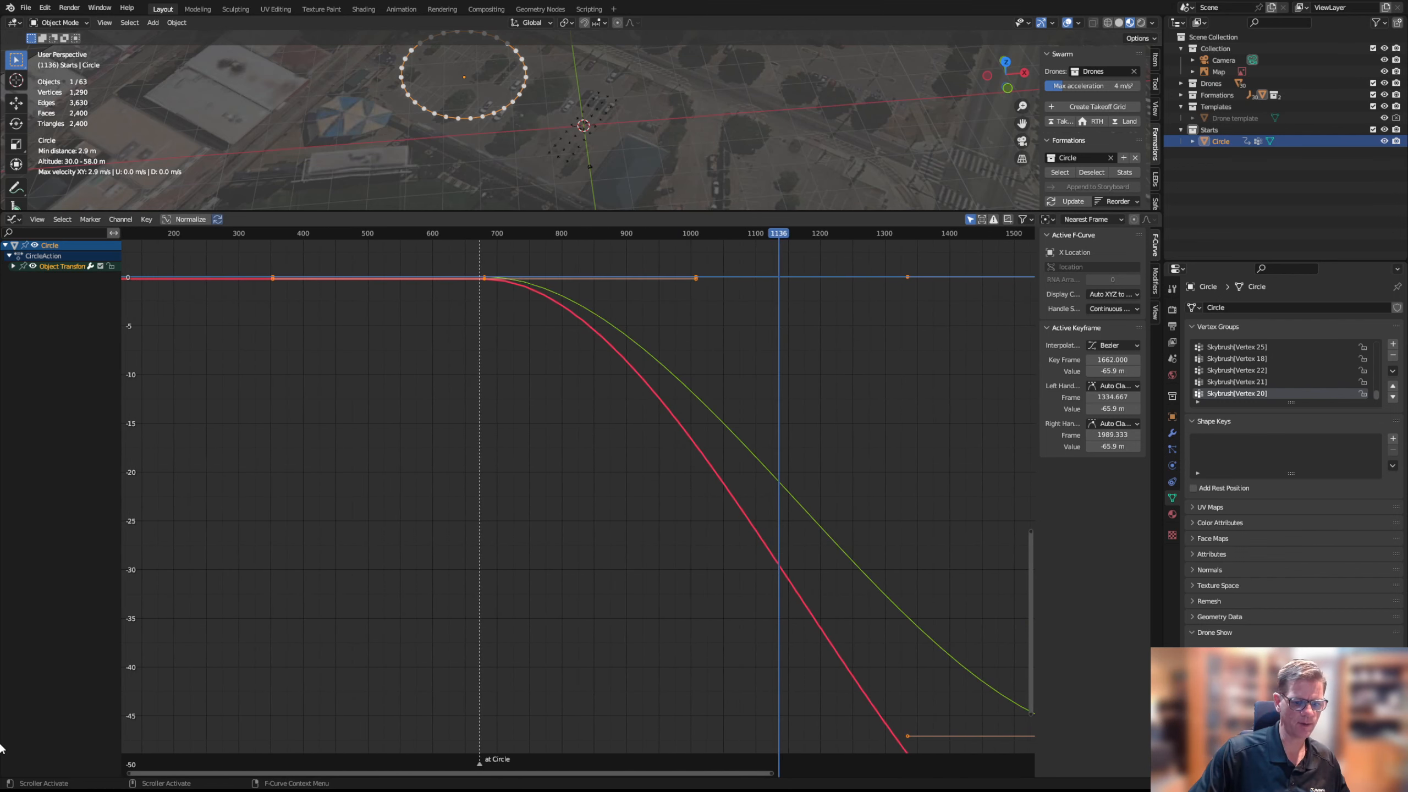
pyautogui.moveTo(564, 775); pyautogui.dragTo(682, 782)
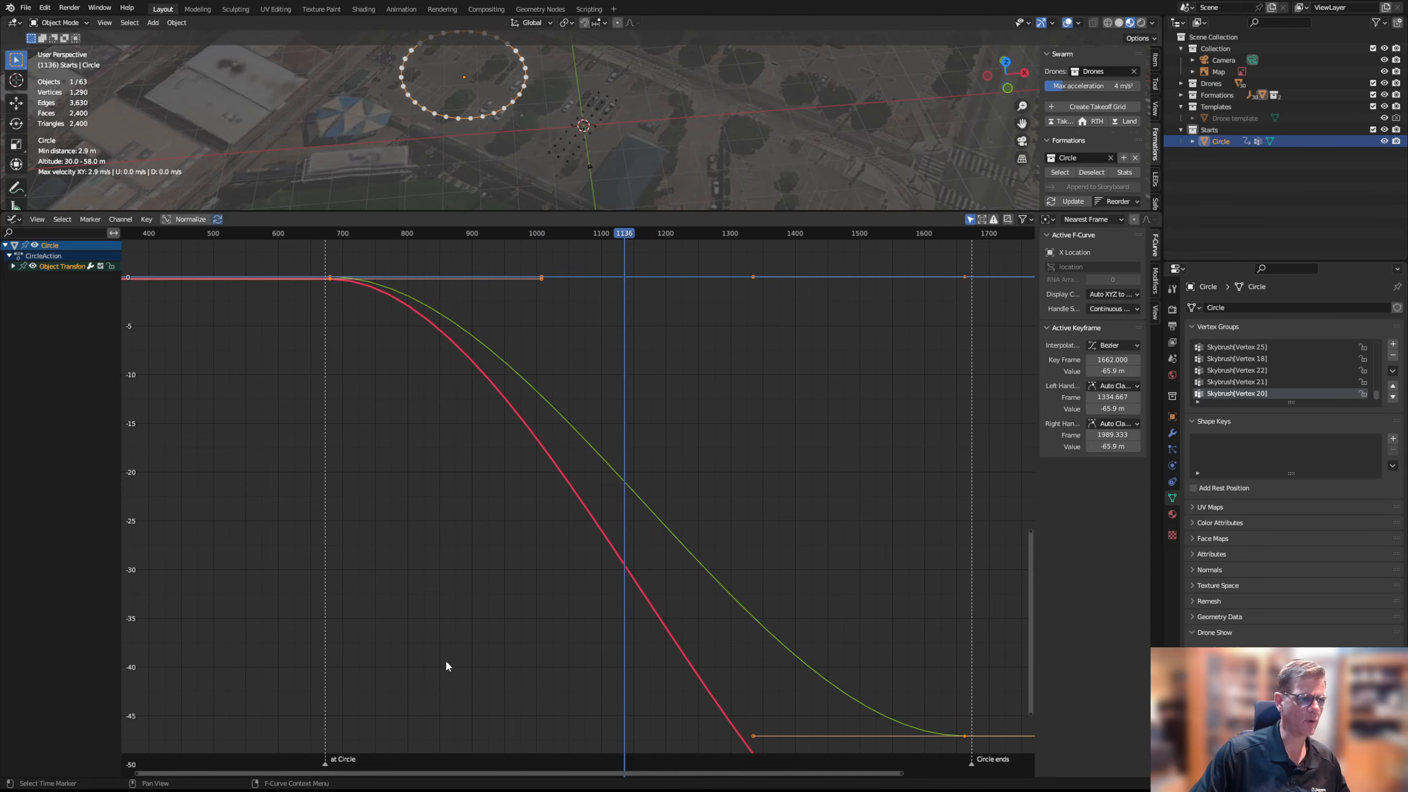
# Expand the Object Transforms channels and shorten the outgoing handle of Y Location's frame 680 keyframe to about frame 784
pyautogui.click(14, 267)
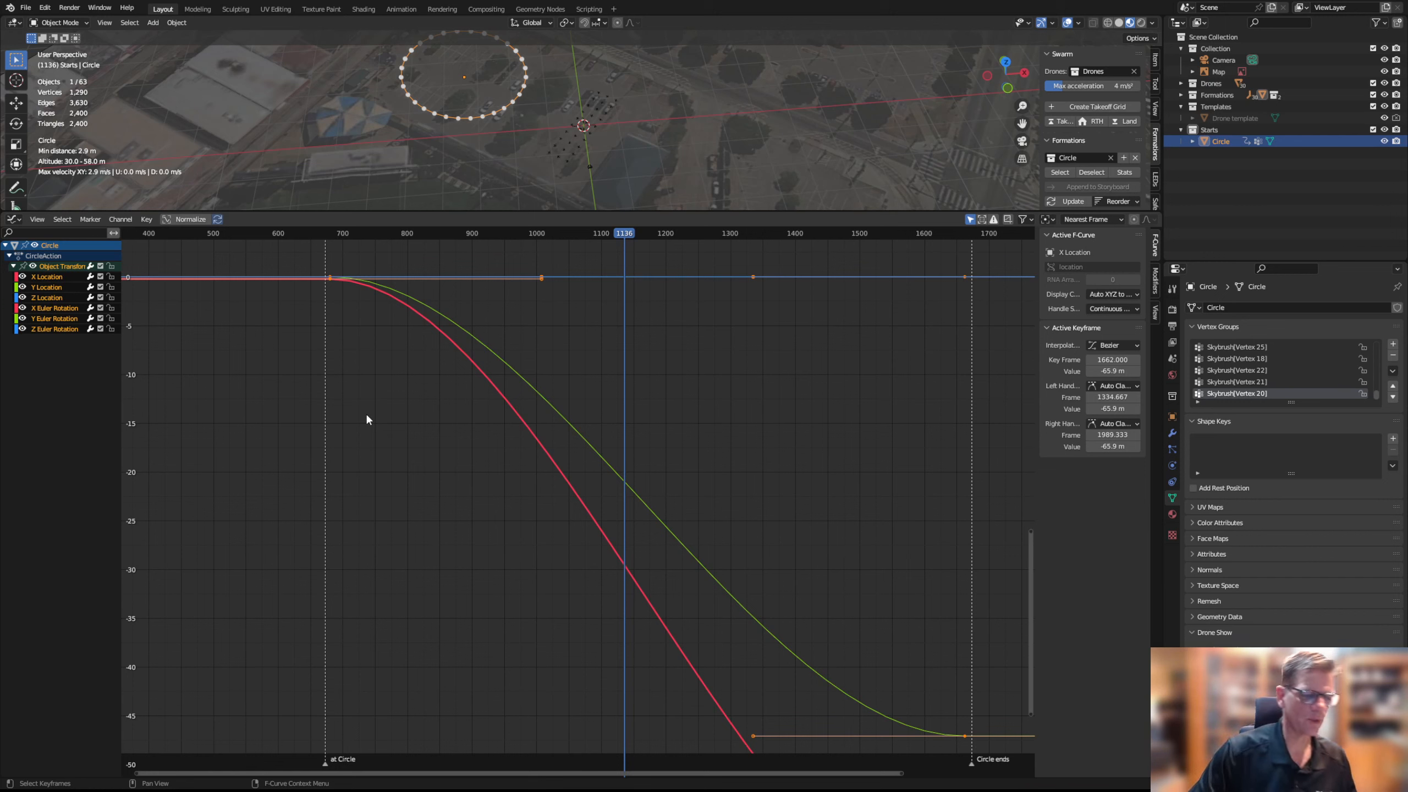
pyautogui.click(329, 277)
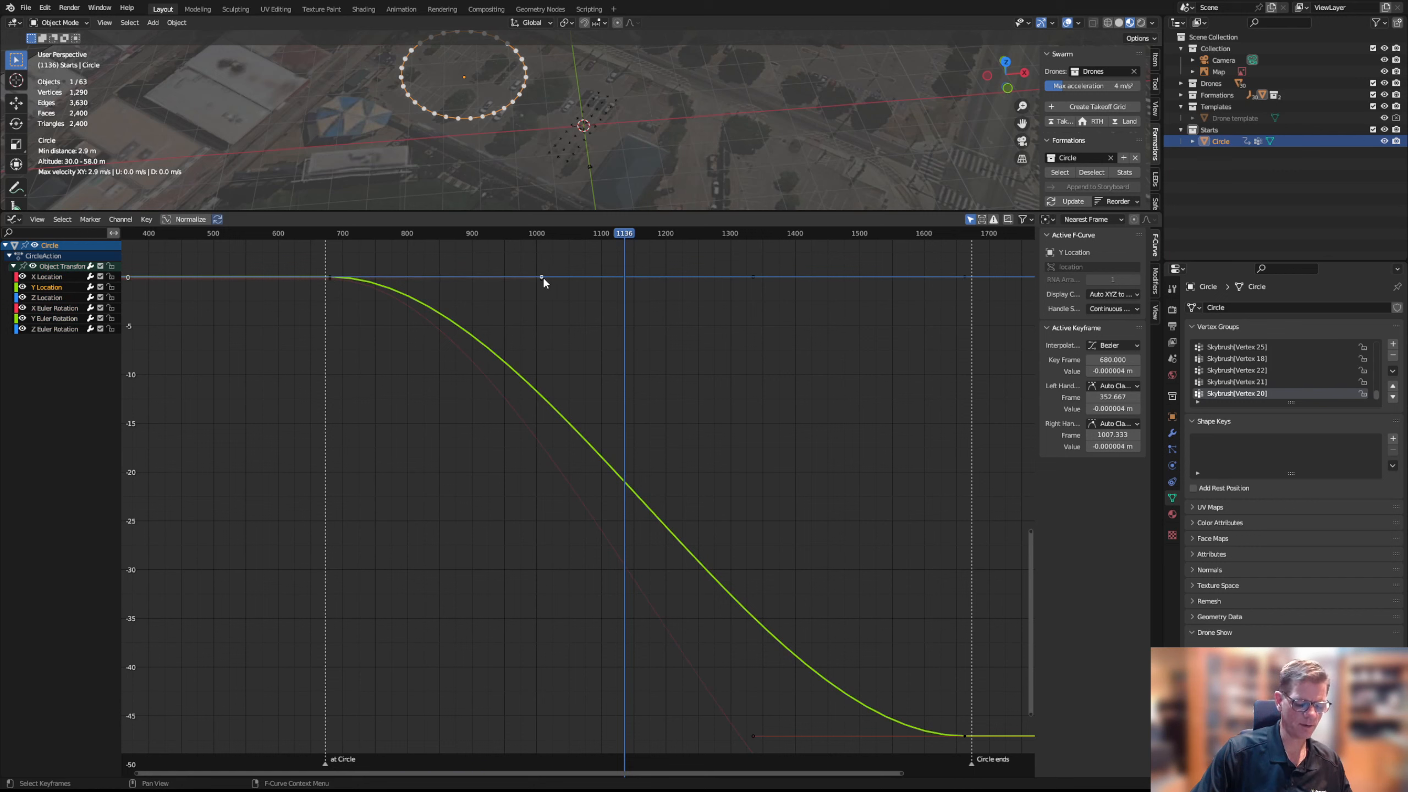
pyautogui.moveTo(542, 277); pyautogui.dragTo(399, 276)
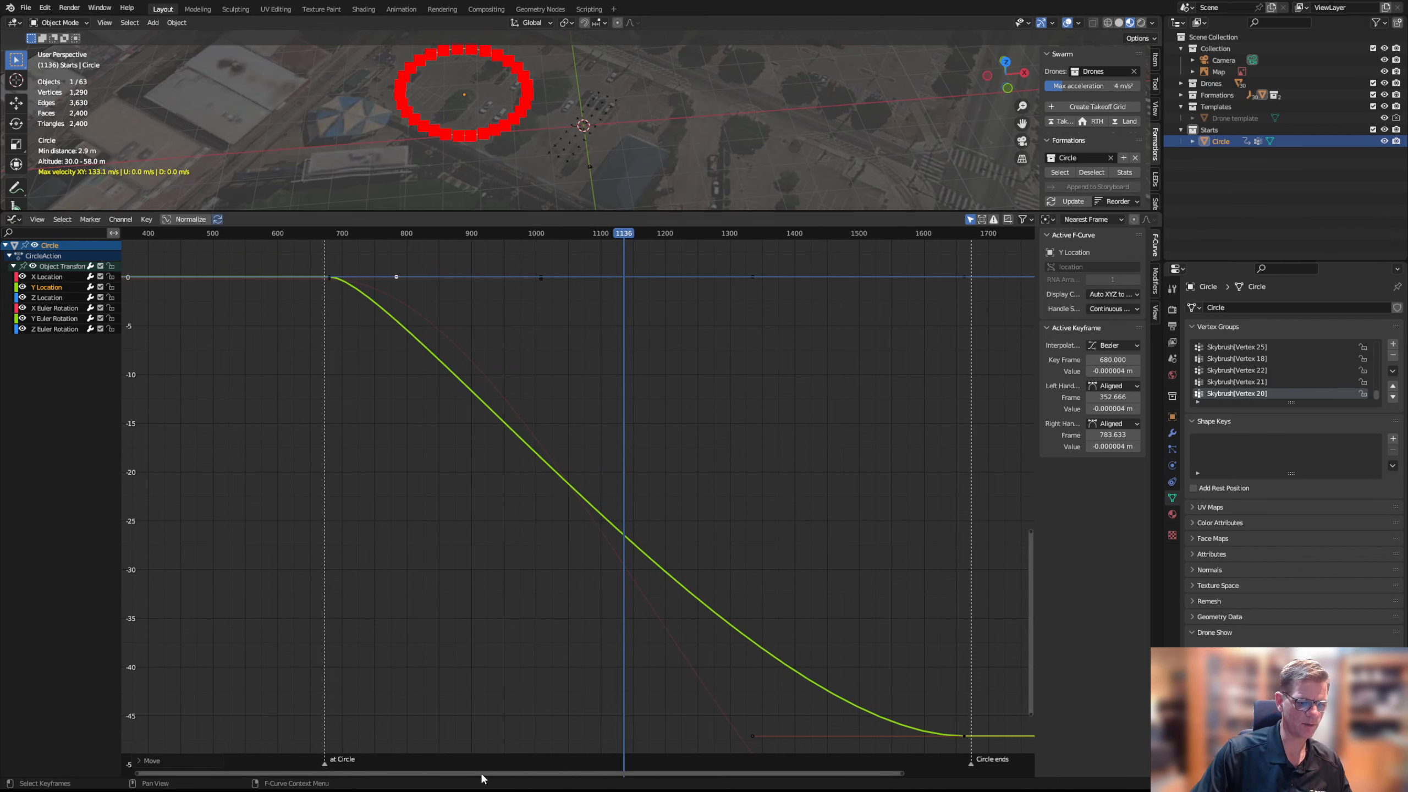
pyautogui.keyDown('ctrl'); pyautogui.scroll(-5, 480, 772); pyautogui.keyUp('ctrl')
pyautogui.click(482, 737)
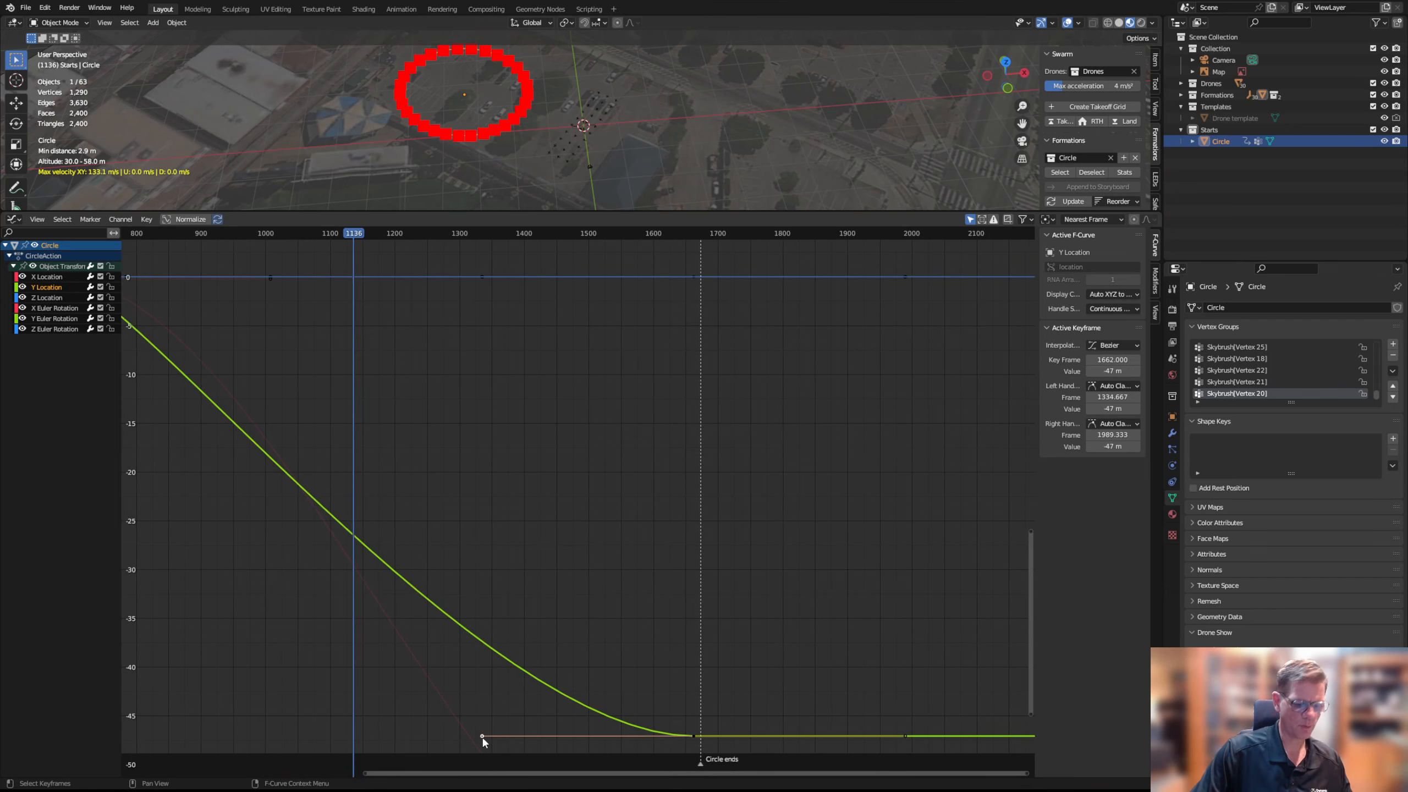
pyautogui.press('h')
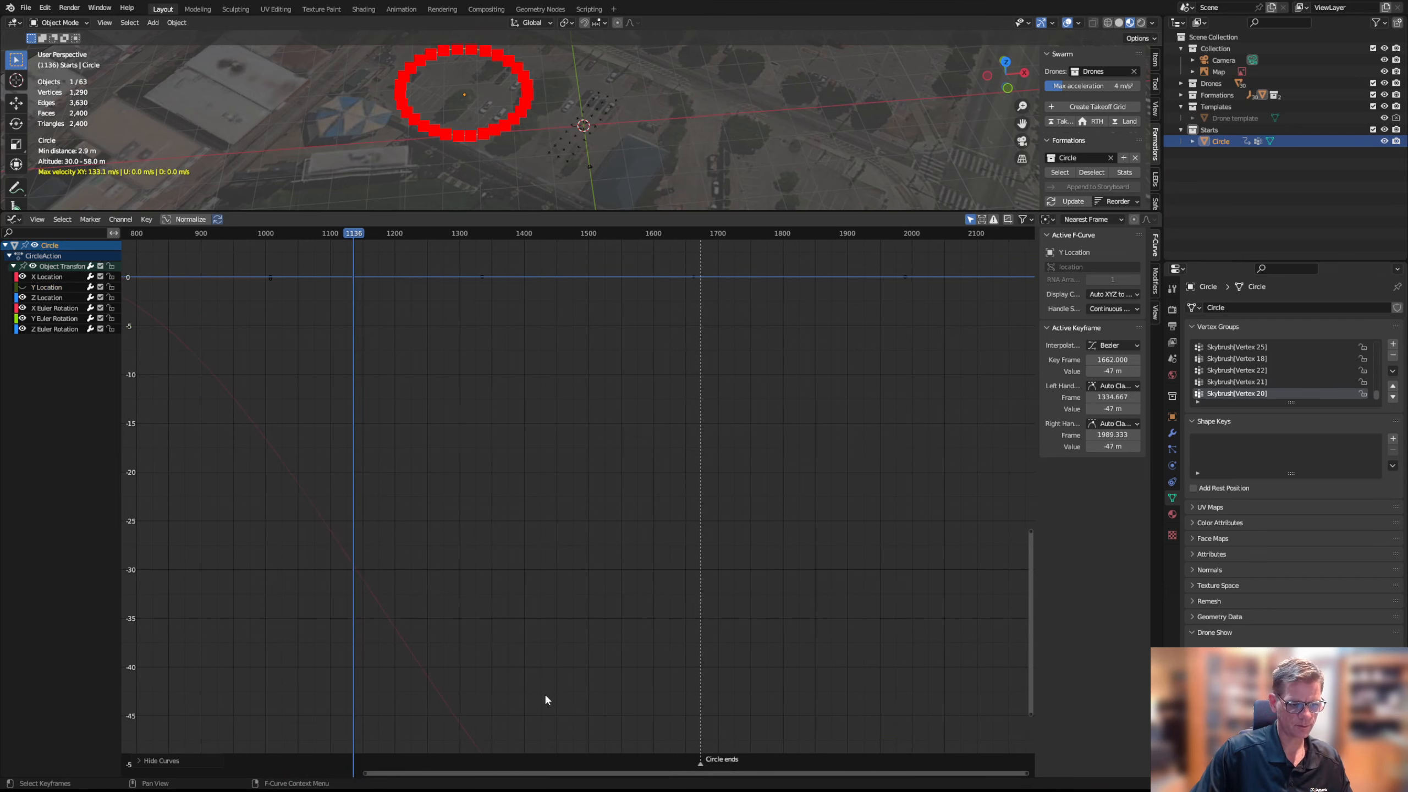
pyautogui.scroll(-1, 545, 691)
pyautogui.scroll(-2, 545, 689)
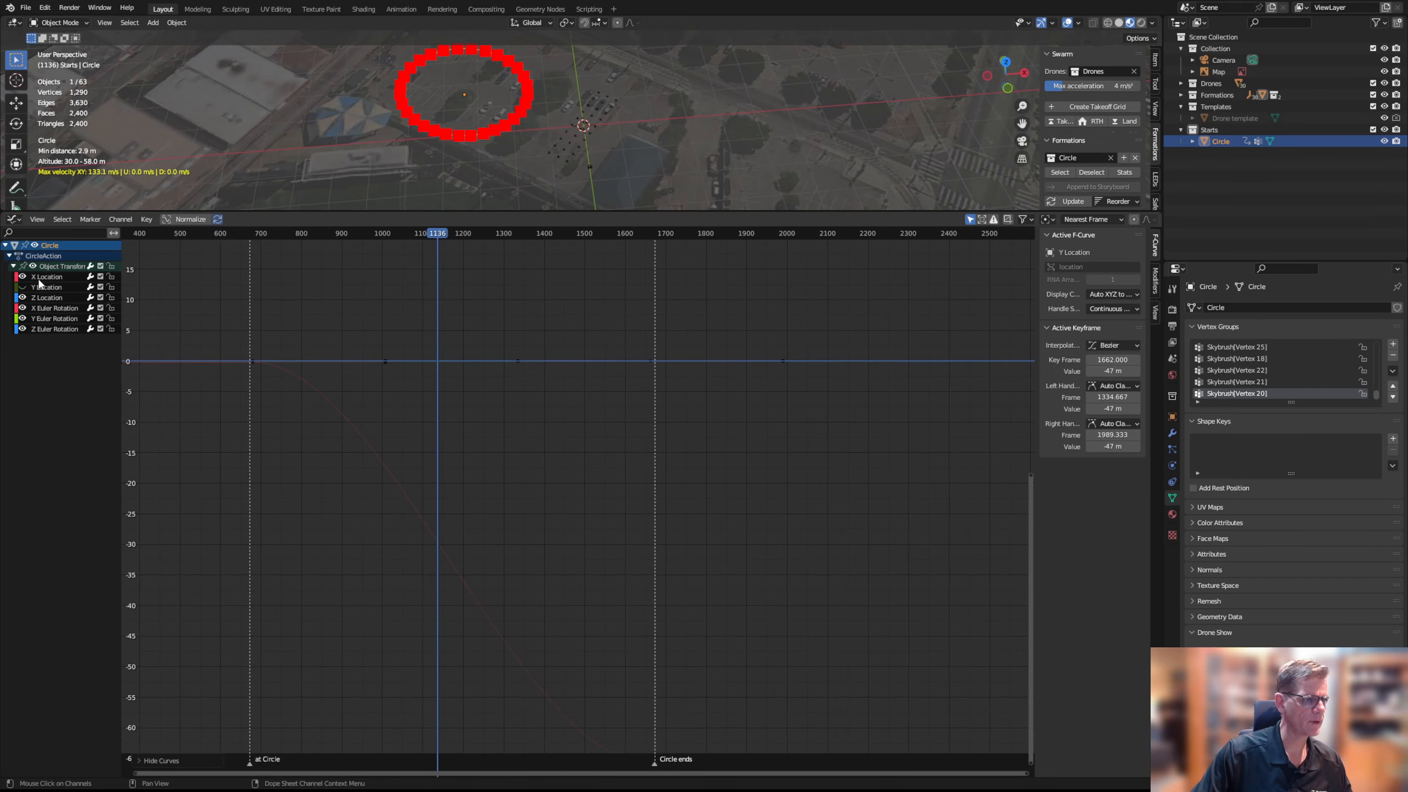
pyautogui.click(22, 287)
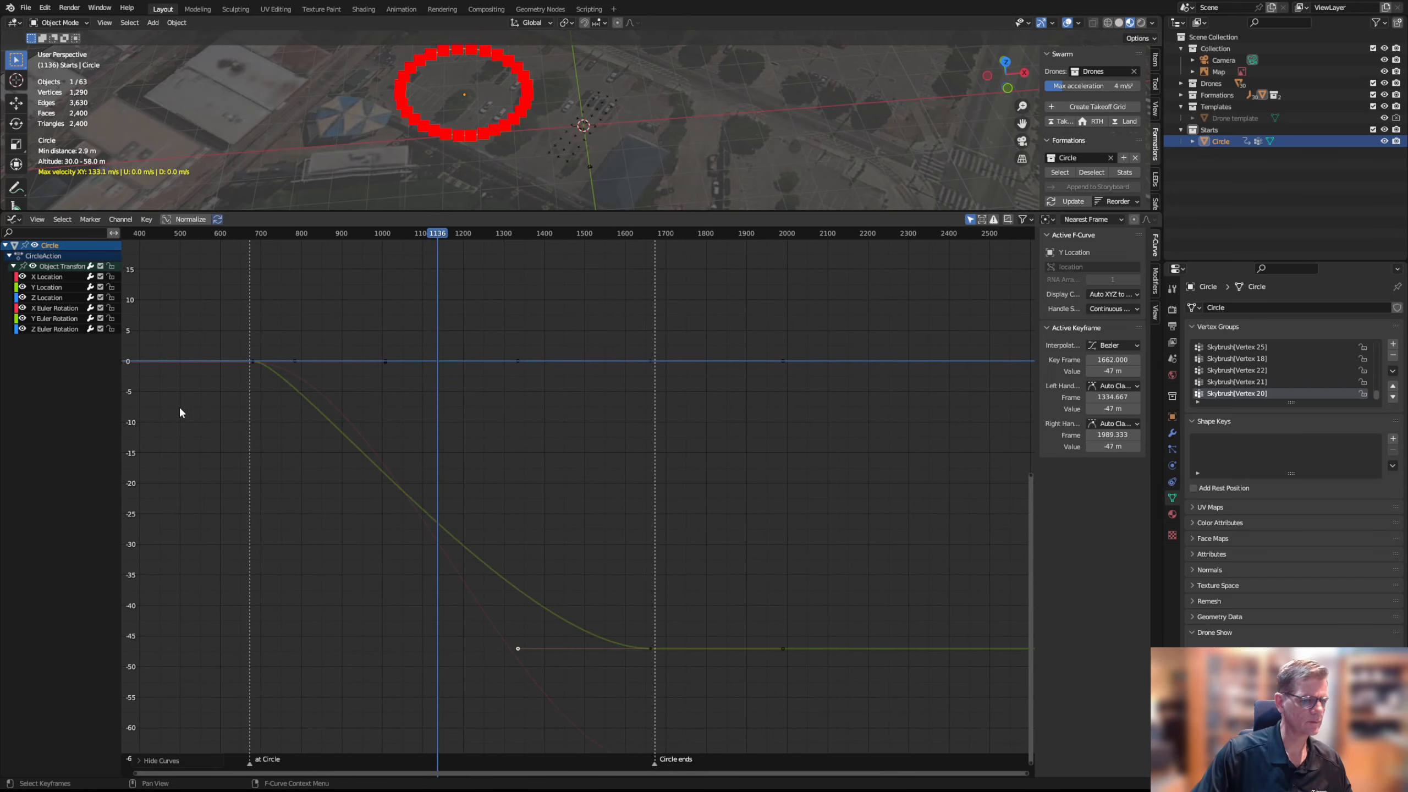
# Shorten the incoming handle of Y Location's frame 1662 keyframe to about frame 1617, keeping it level
pyautogui.click(651, 650)
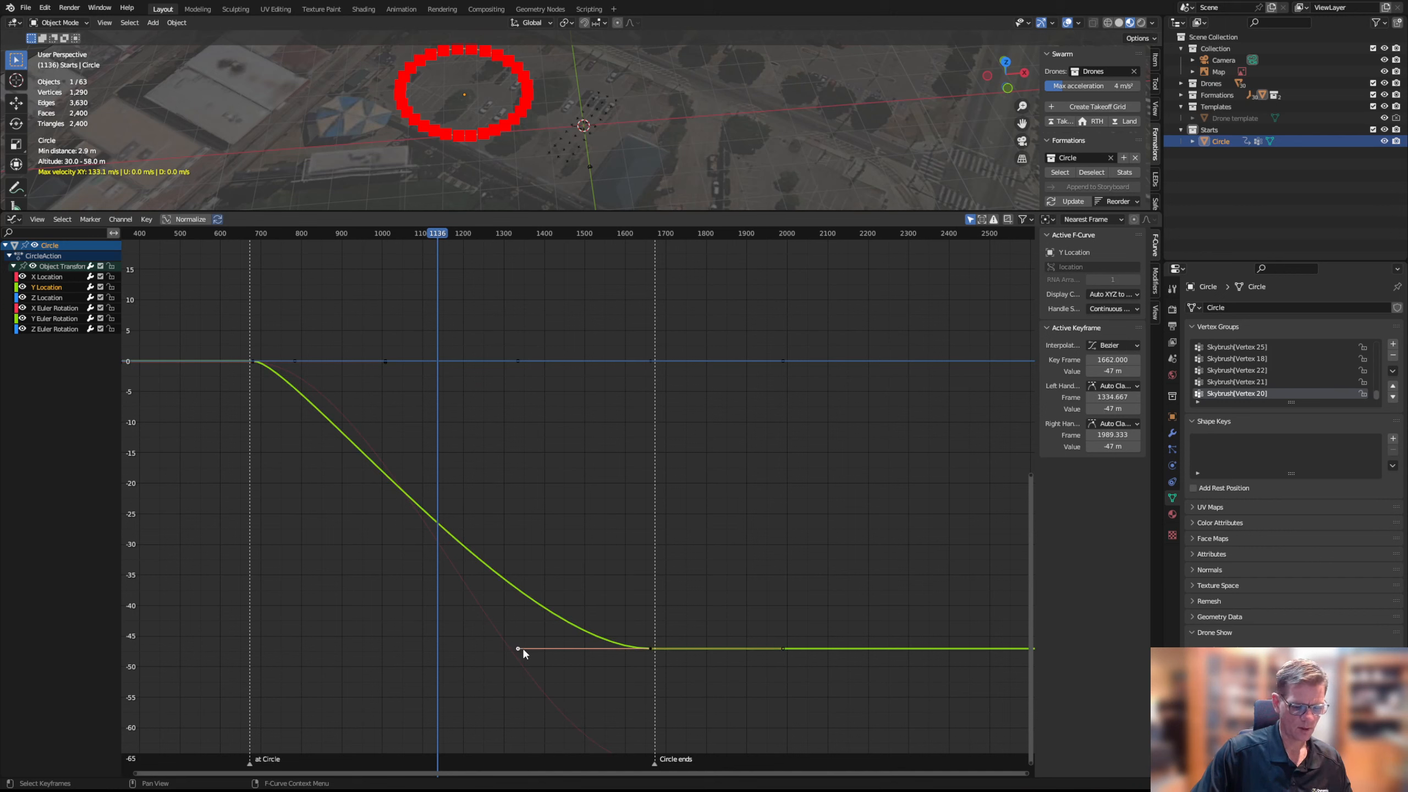
pyautogui.moveTo(522, 648); pyautogui.dragTo(635, 655)
pyautogui.press('Escape')
pyautogui.press('x')
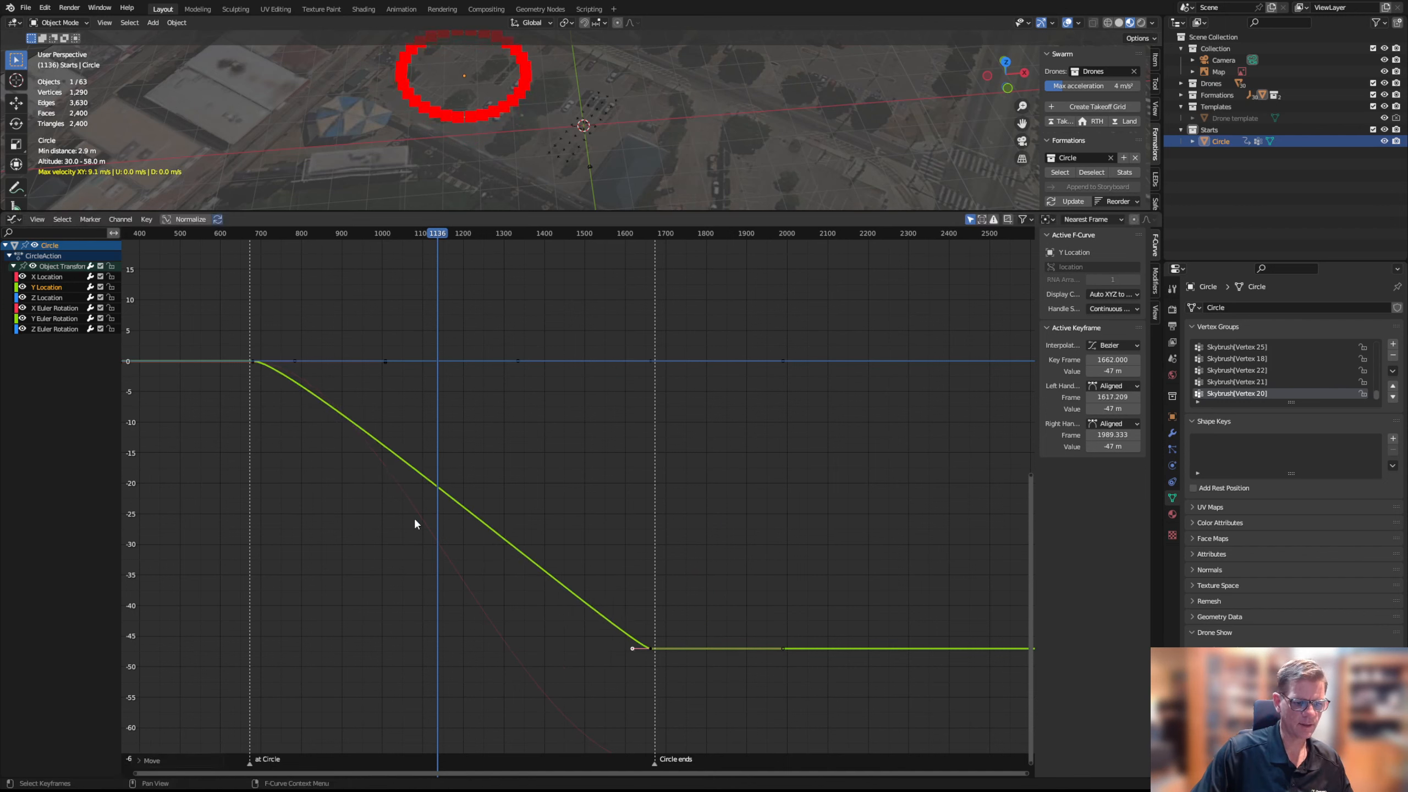
# Shorten the outgoing handle of X Location's frame 680 keyframe to about frame 804
pyautogui.click(252, 361)
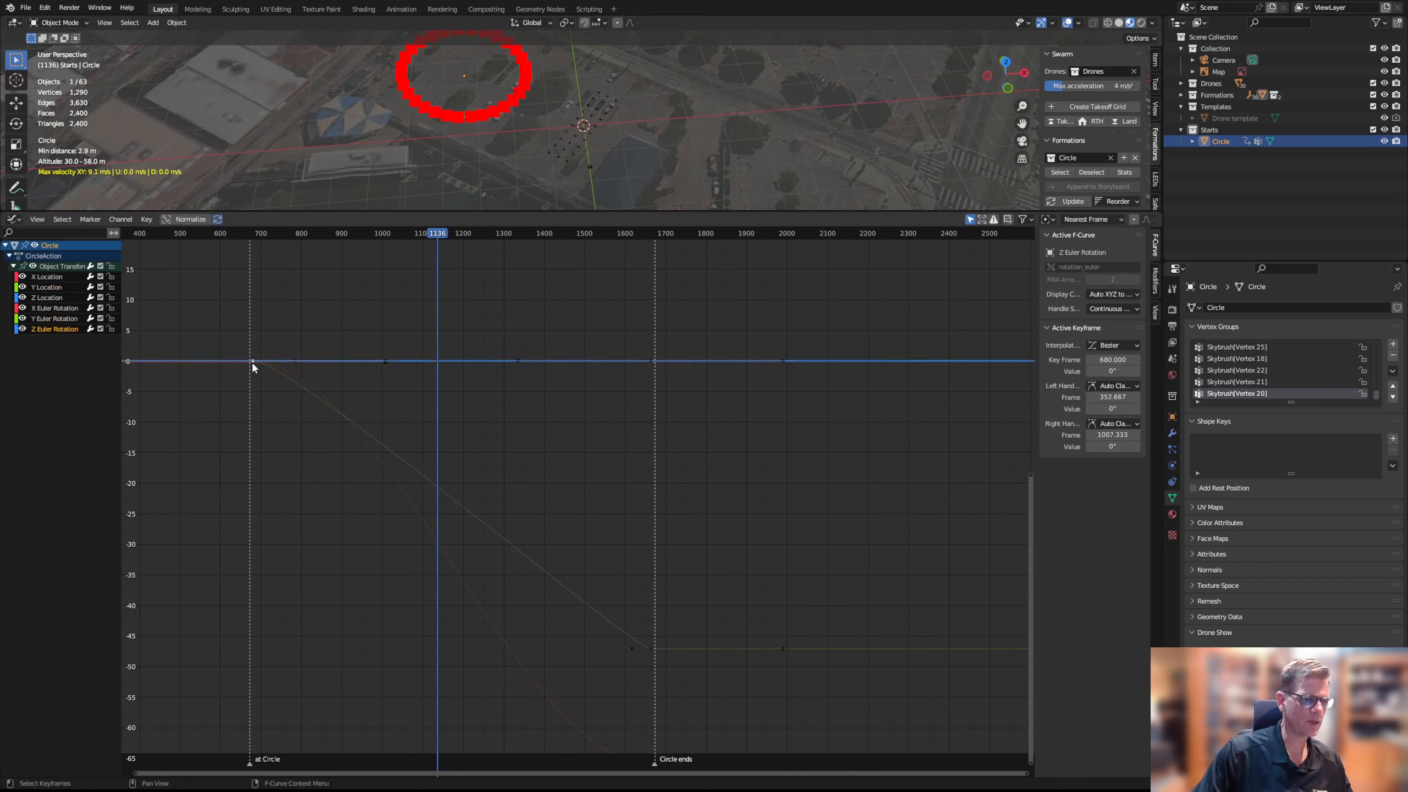
pyautogui.click(252, 362)
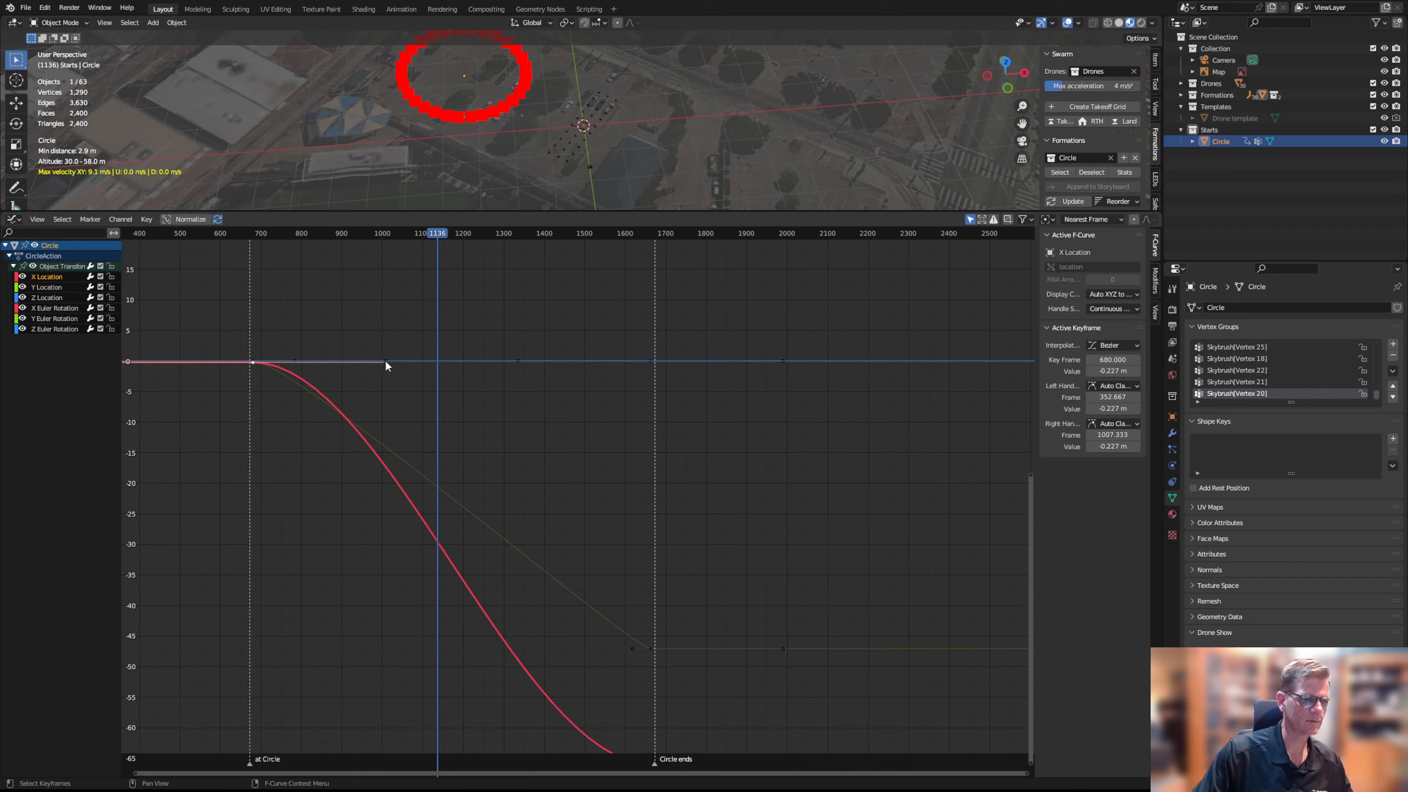
pyautogui.press('x')
pyautogui.moveTo(386, 365); pyautogui.dragTo(305, 373)
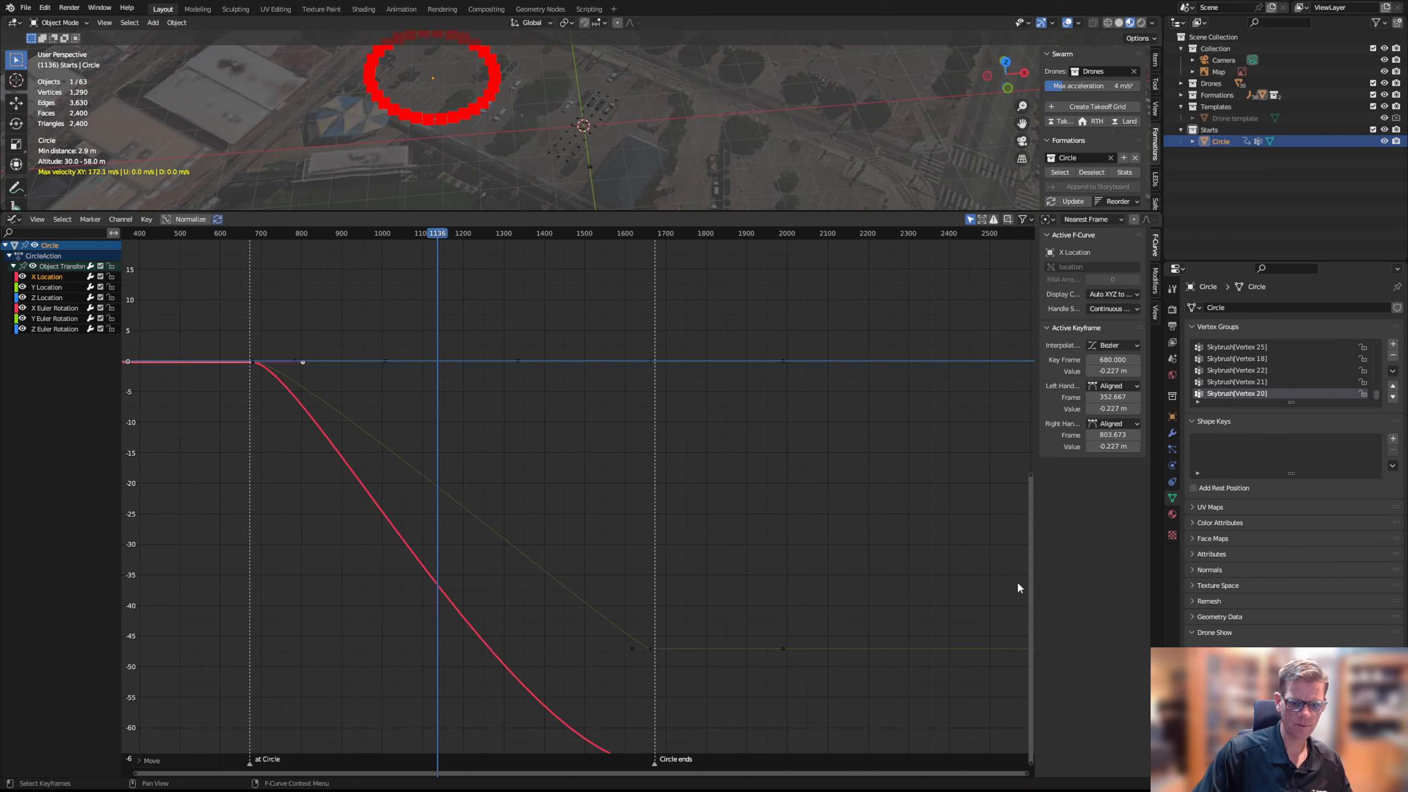
# Shorten the incoming handle of X Location's frame 1662 keyframe horizontally to about frame 1566
pyautogui.moveTo(1029, 595); pyautogui.dragTo(1009, 684)
pyautogui.click(651, 588)
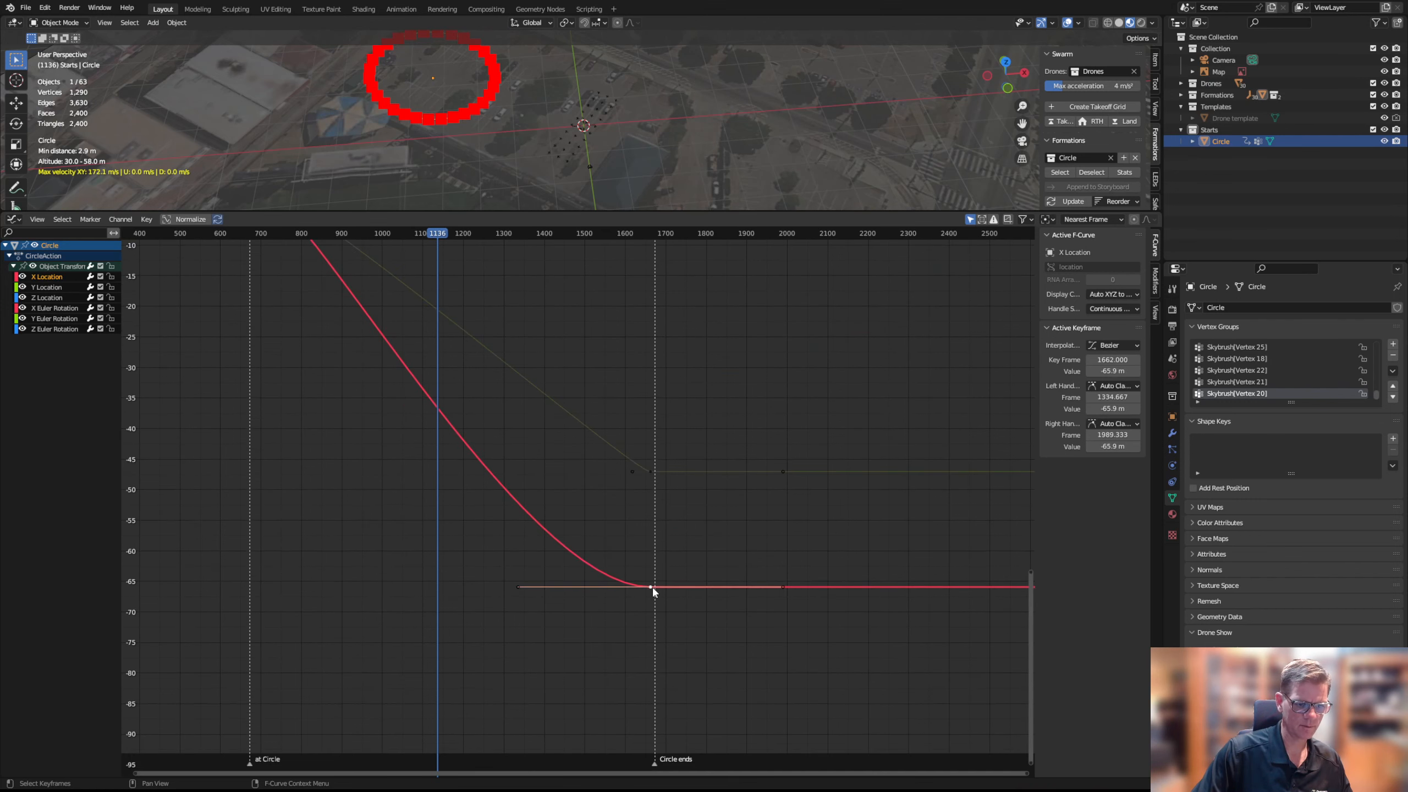
pyautogui.click(518, 588)
pyautogui.press('g')
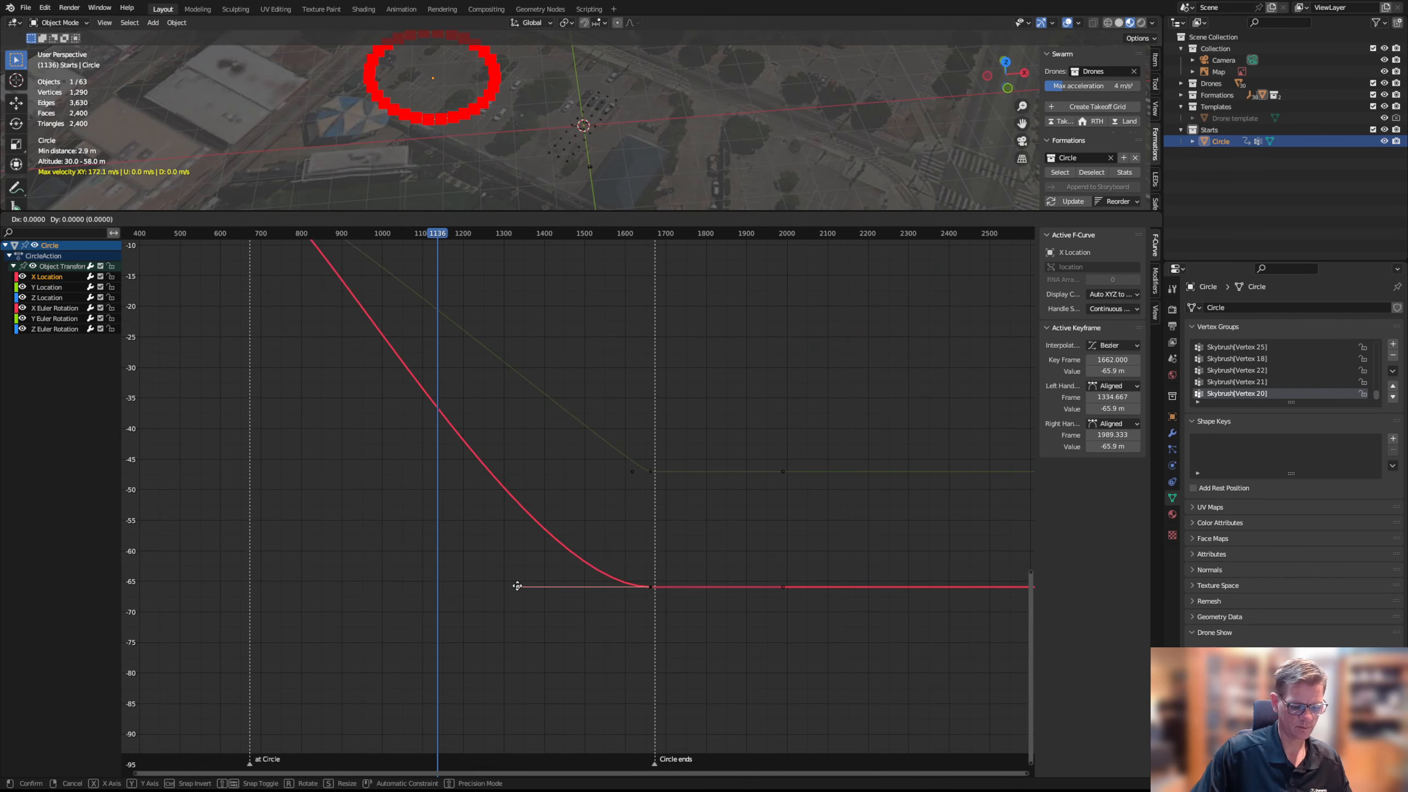
pyautogui.press('x')
pyautogui.click(610, 584)
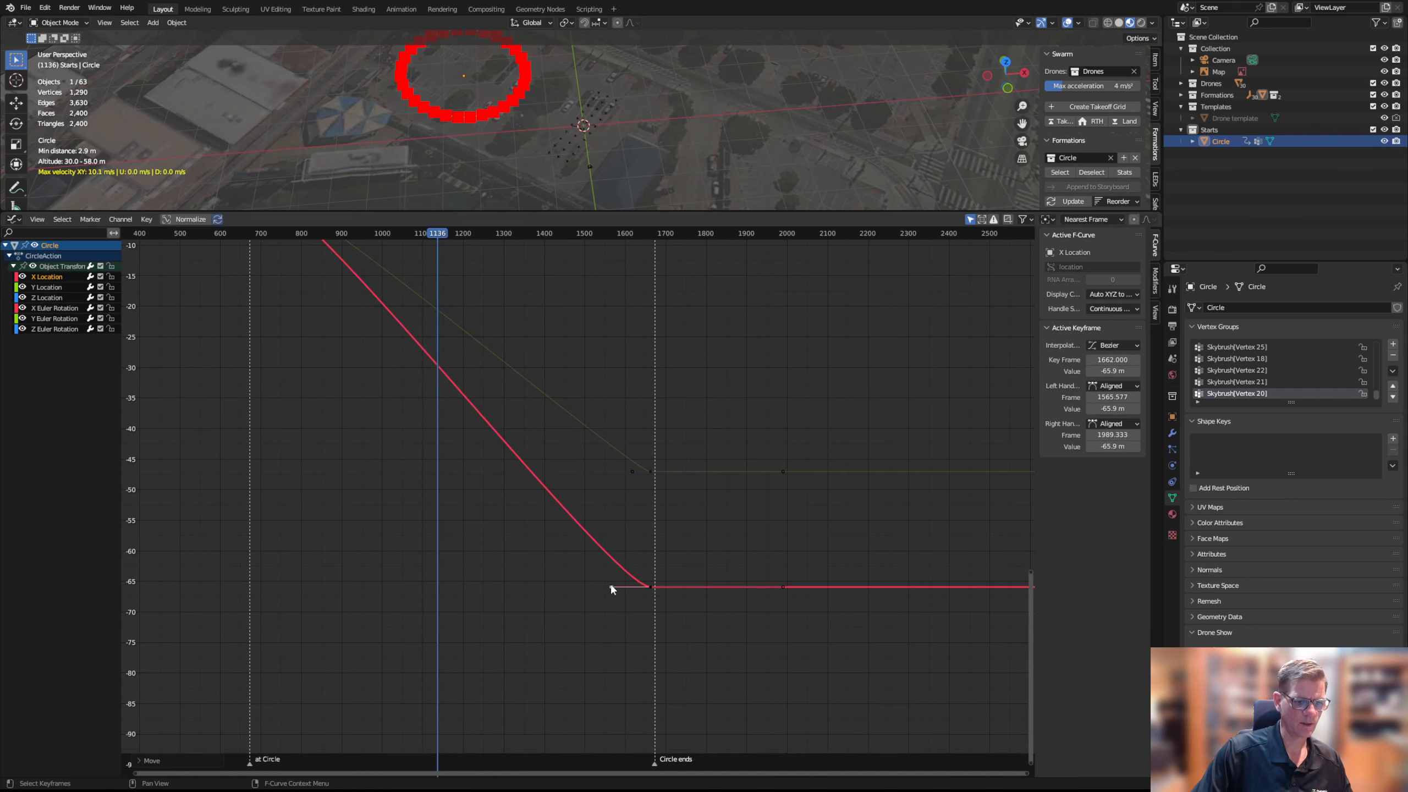
# Reduce the Graph Editor's height to enlarge the 3D viewport and switch the editor back to the Timeline
pyautogui.moveTo(520, 222); pyautogui.dragTo(389, 480)
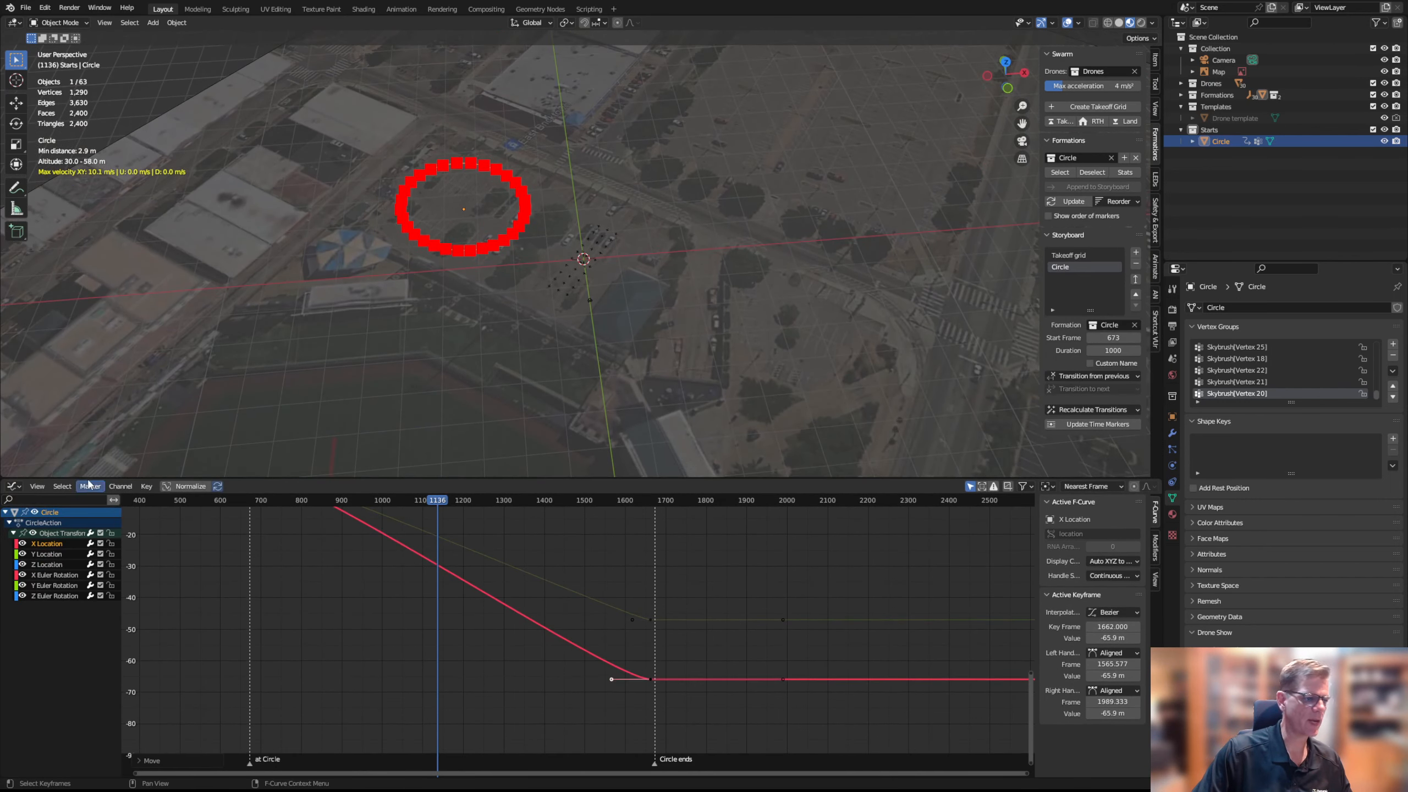
pyautogui.click(13, 486)
pyautogui.click(159, 531)
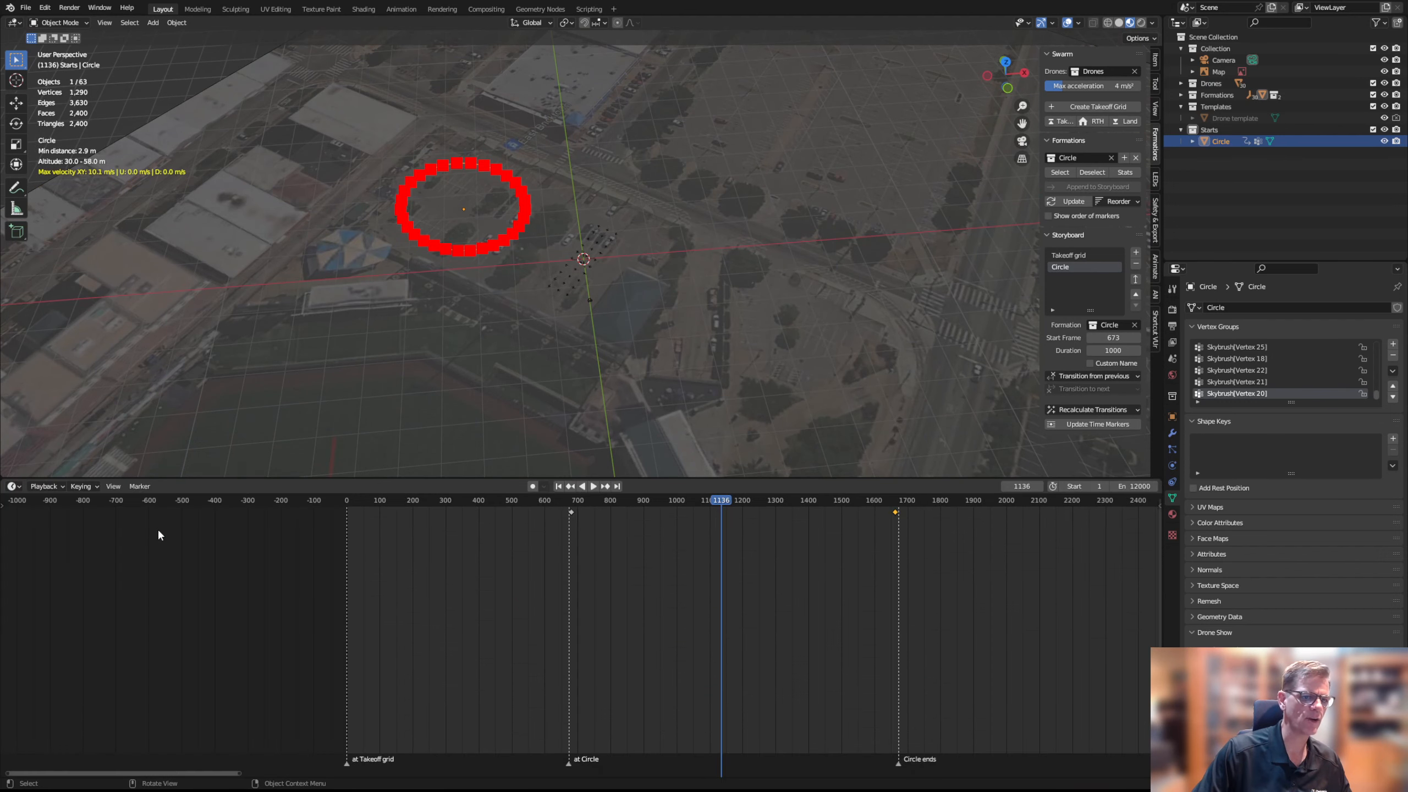
# Play the animation from about frame 750 and again from about frame 1150 to preview the circle's smoothed flight
pyautogui.moveTo(535, 344)
pyautogui.mouseDown(button='middle')
pyautogui.moveTo(533, 356)
pyautogui.moveTo(527, 346)
pyautogui.mouseUp(button='middle')
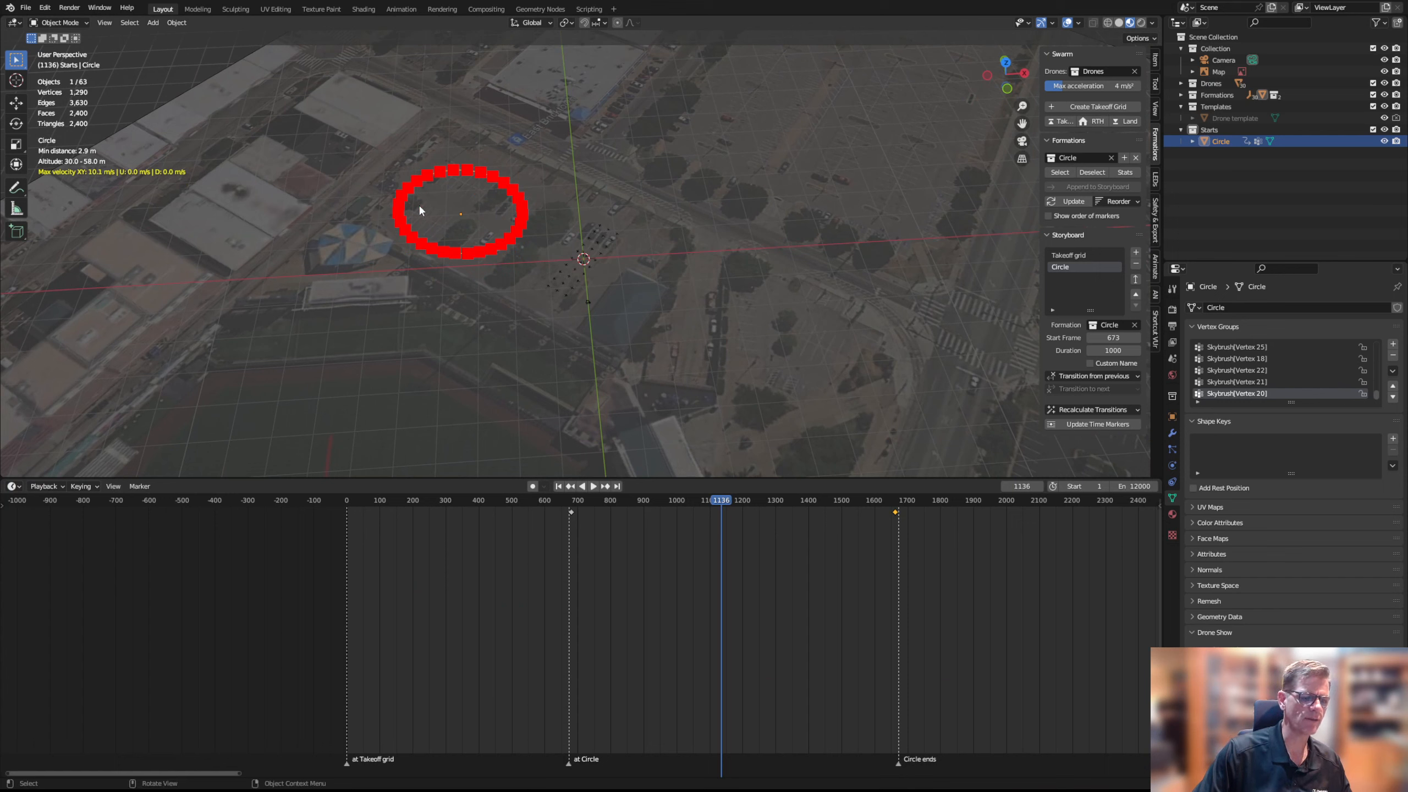
pyautogui.click(594, 501)
pyautogui.click(592, 486)
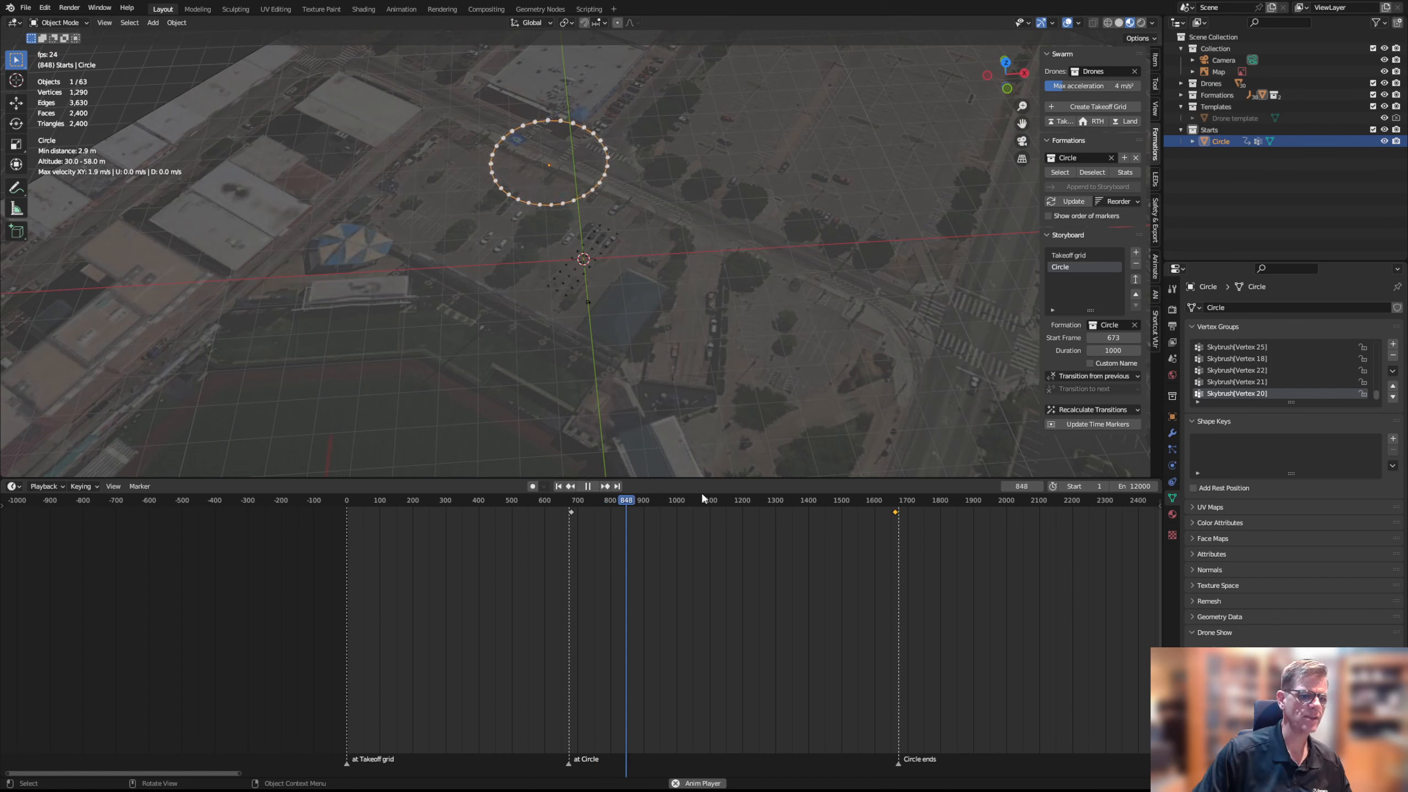
pyautogui.click(724, 502)
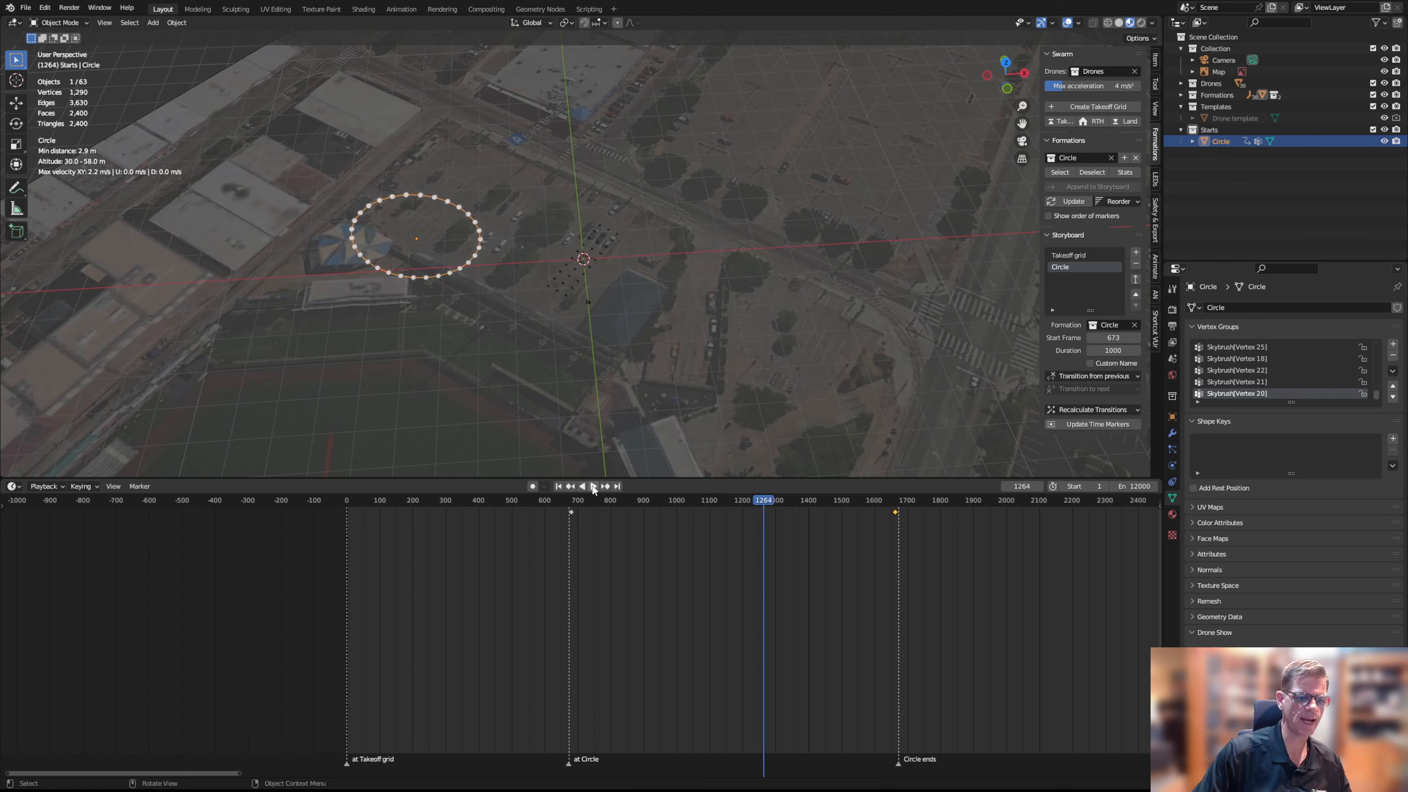
pyautogui.press('space')
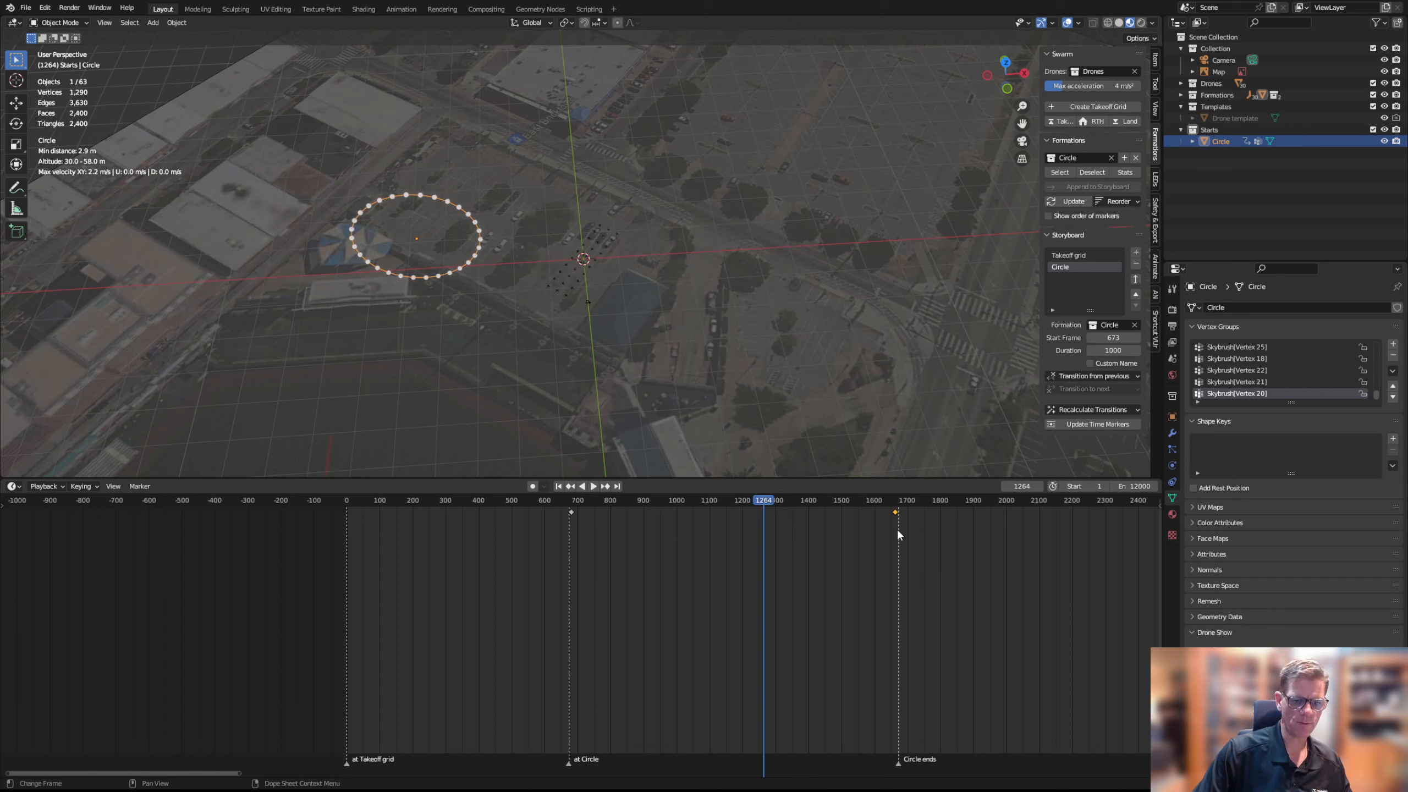
# Move the circle's end keyframe near the Circle ends marker earlier to about frame 1390
pyautogui.press('g')
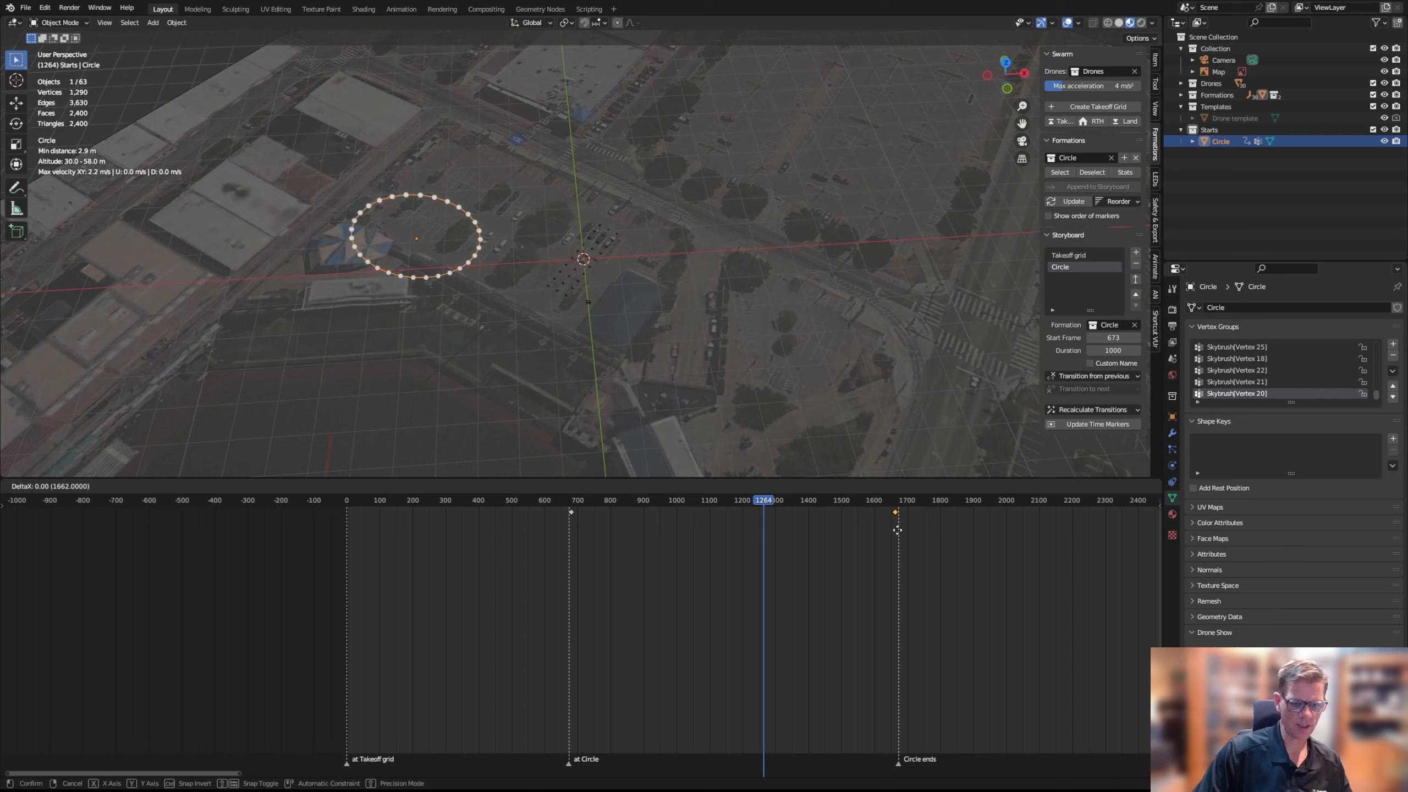
pyautogui.click(808, 535)
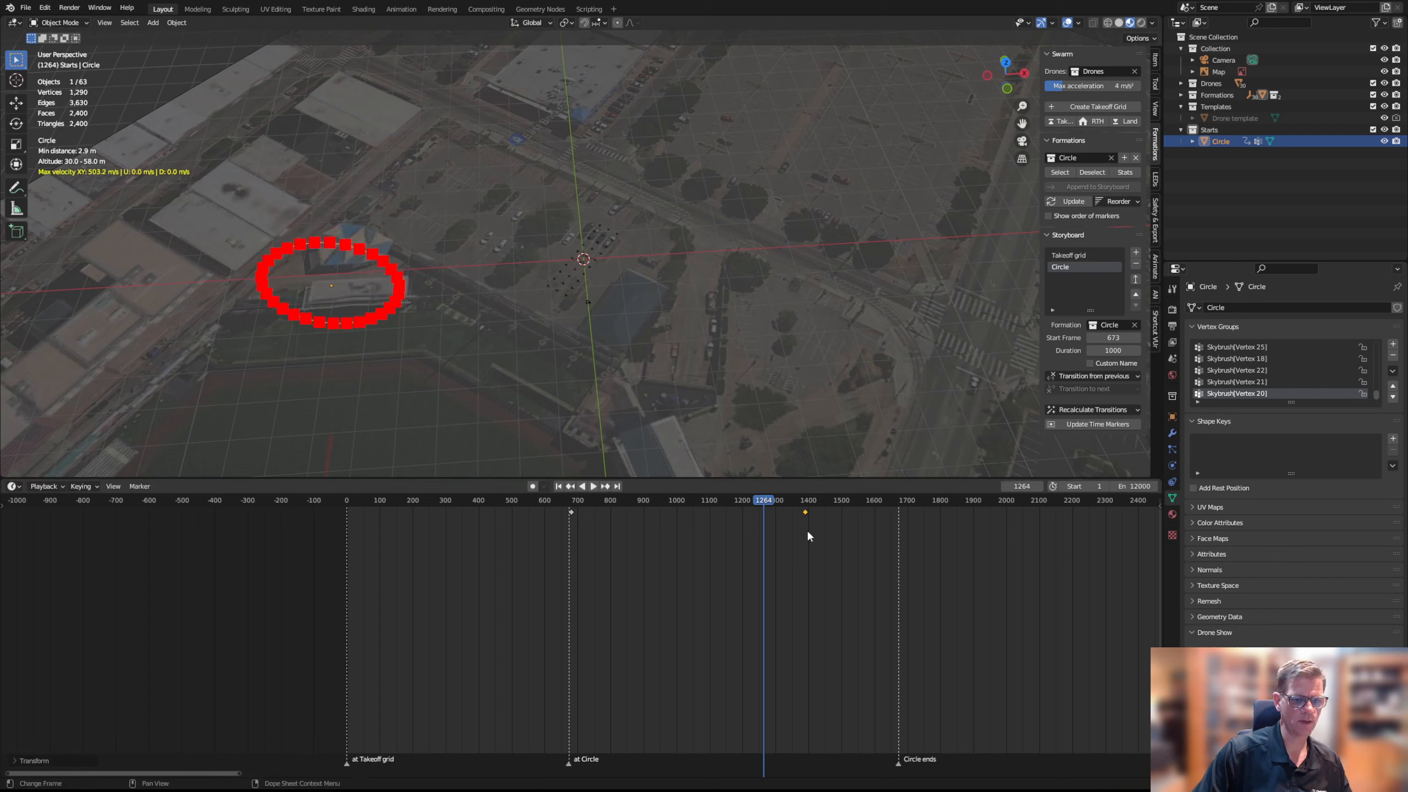
# Set the Circle storyboard entry's duration to 800 frames and update the time markers
pyautogui.moveTo(757, 500); pyautogui.dragTo(706, 508)
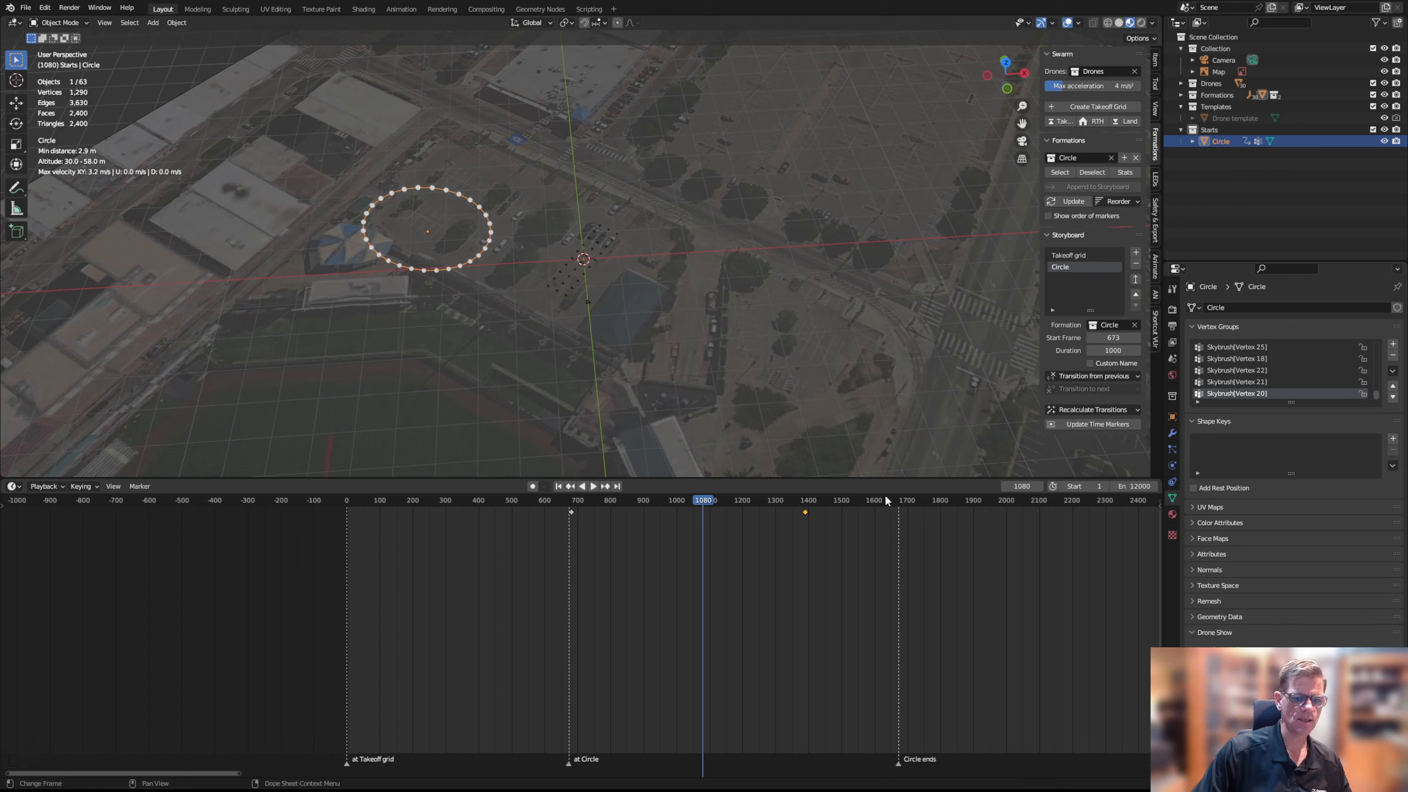
pyautogui.click(1113, 351)
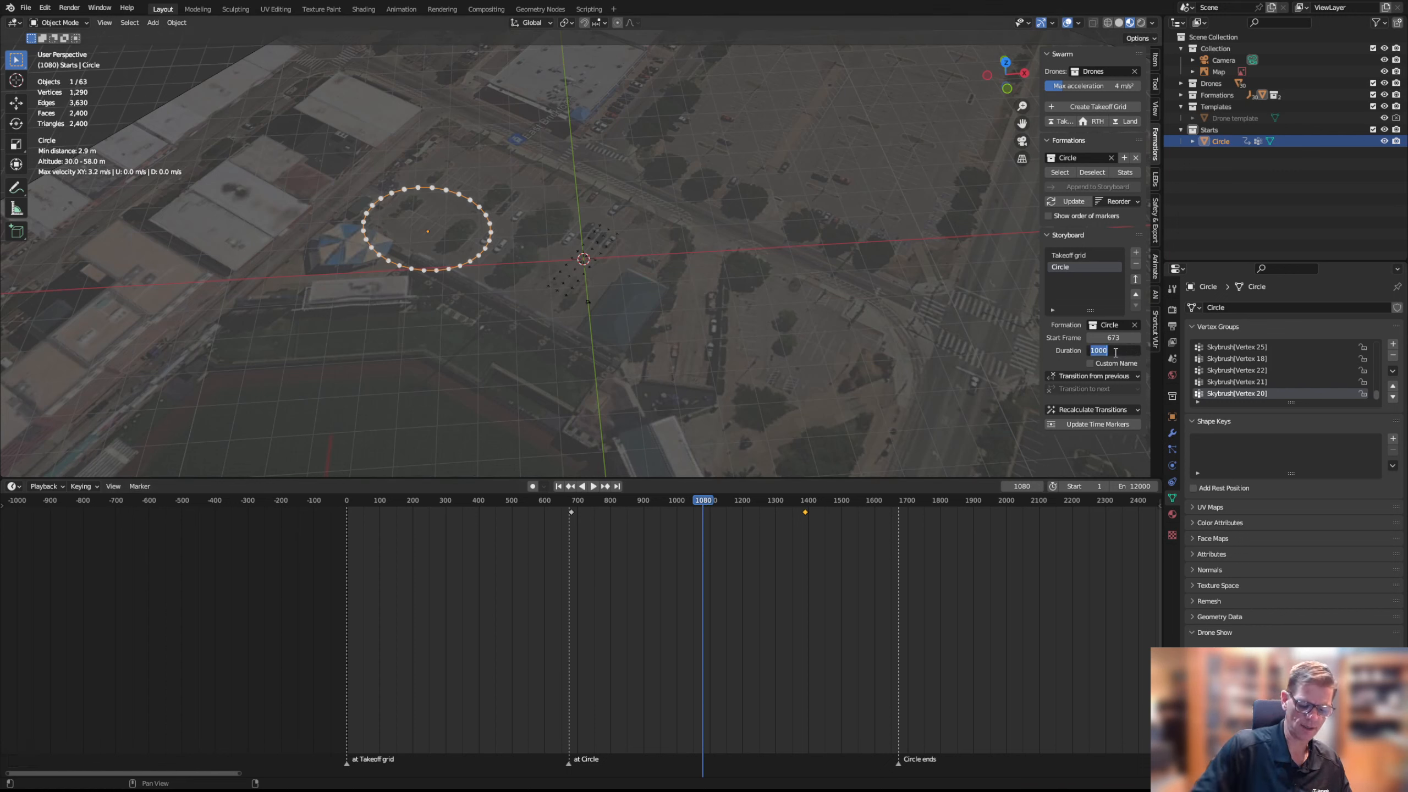
pyautogui.write('800')
pyautogui.press('Return')
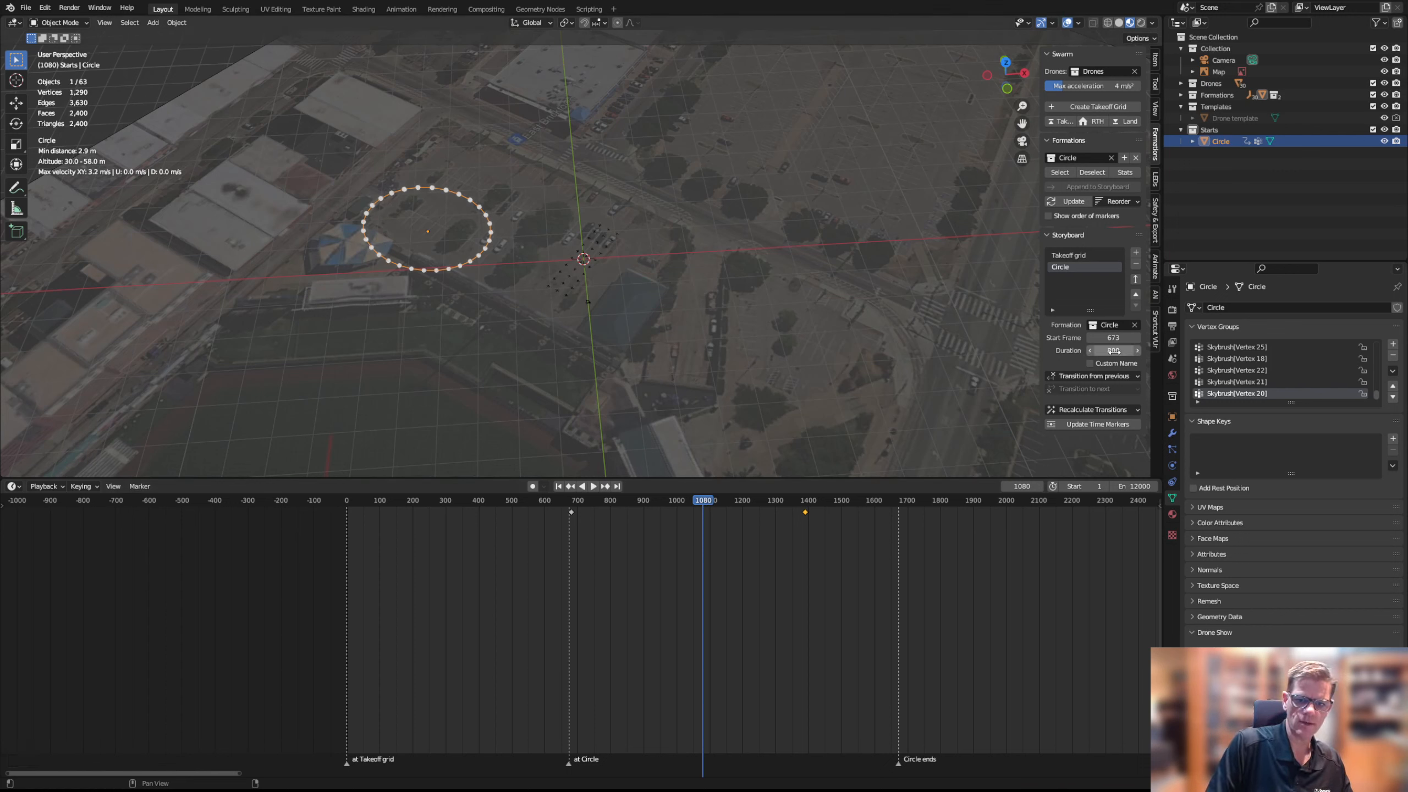
pyautogui.click(1101, 424)
# Shorten the Circle storyboard entry's duration to 750 frames and refresh the time markers
pyautogui.click(1115, 351)
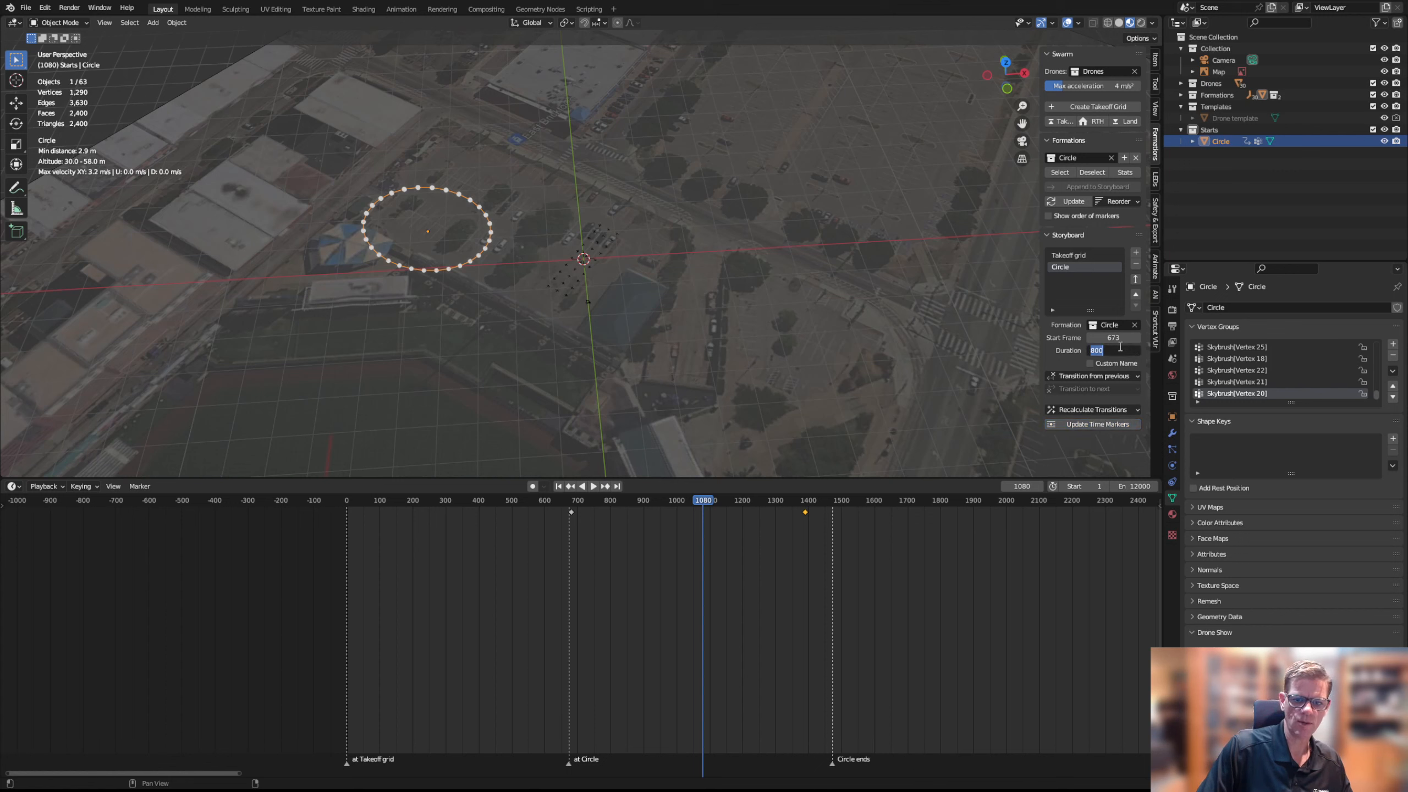
pyautogui.write('750')
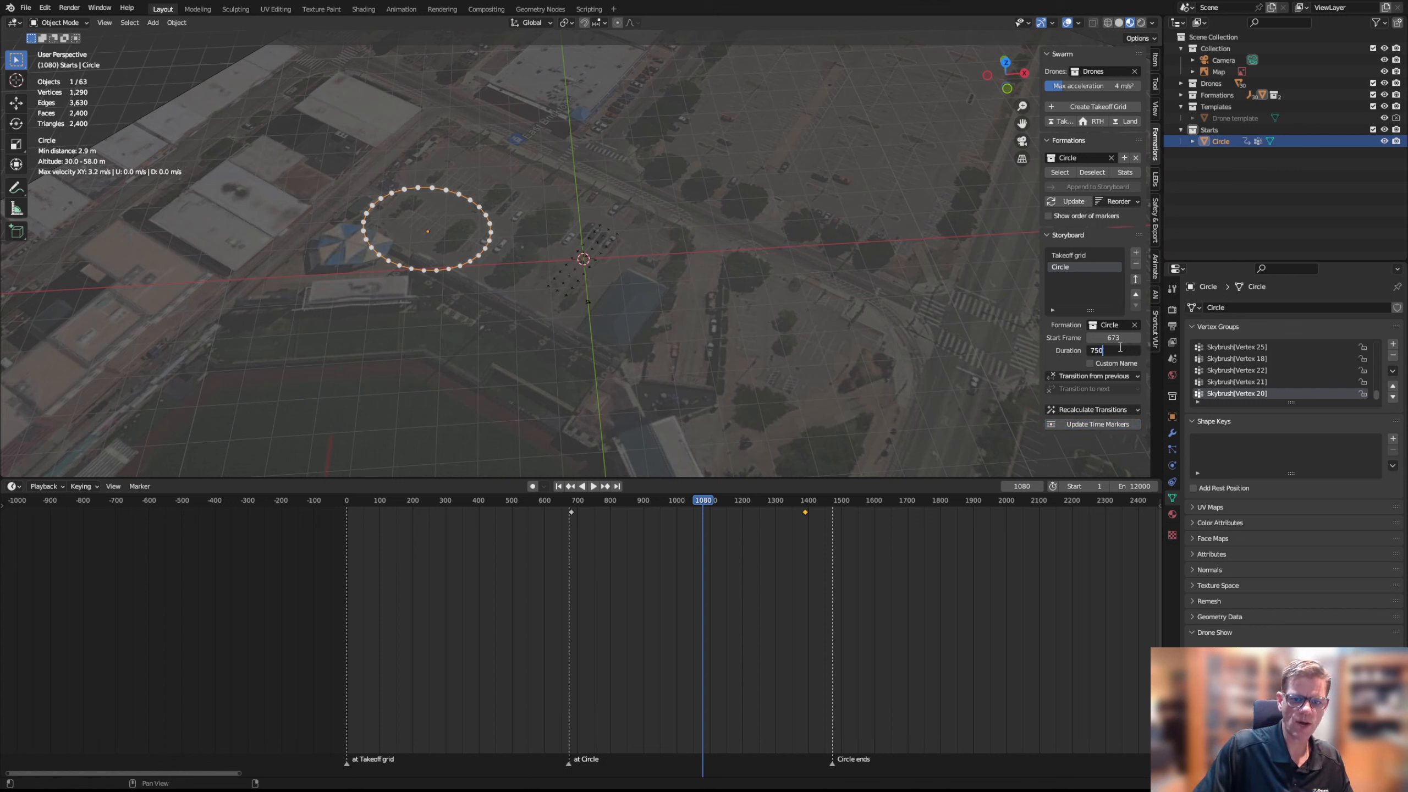
pyautogui.press('Return')
pyautogui.click(1059, 423)
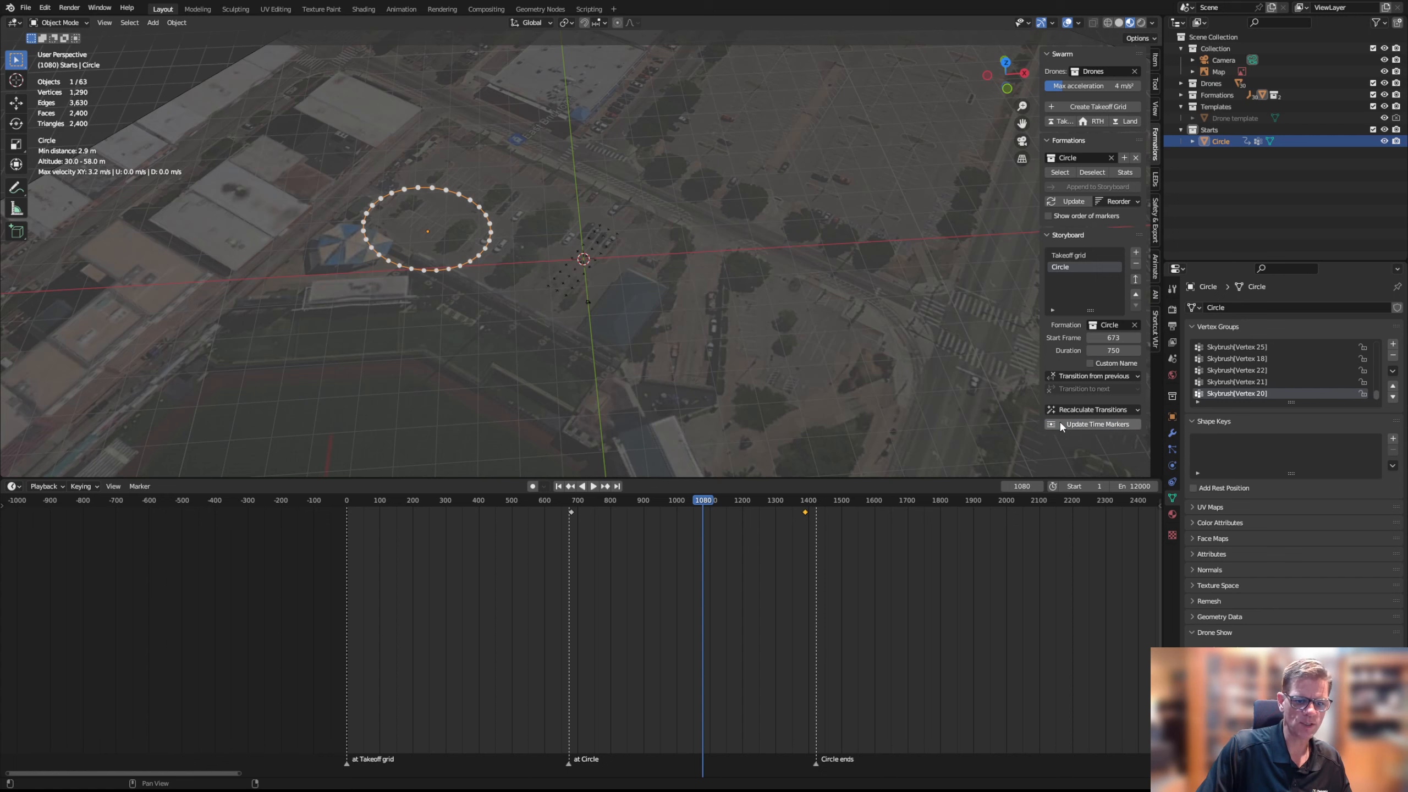
# Set the Circle storyboard entry's duration to 725 frames and update the time markers
pyautogui.click(1113, 350)
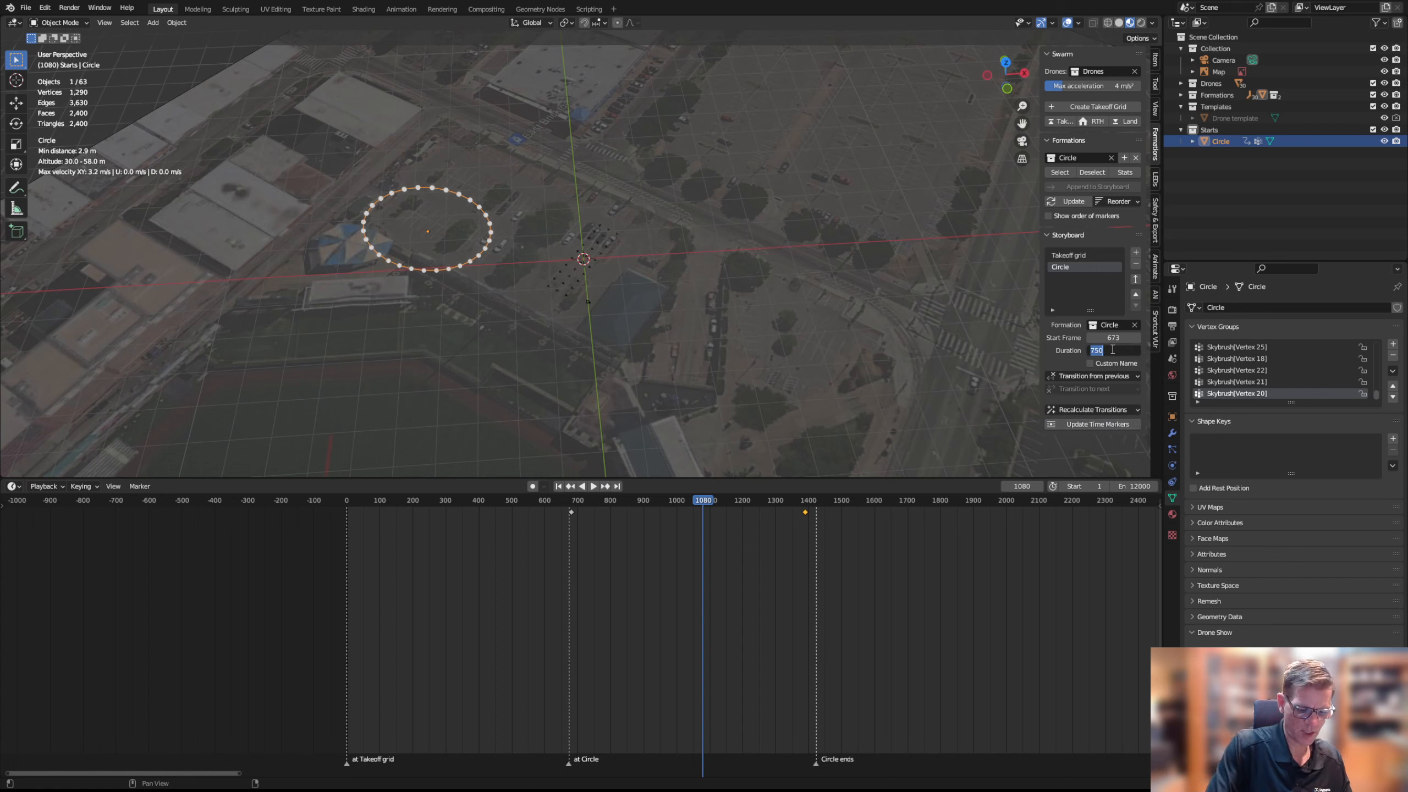
pyautogui.write('725')
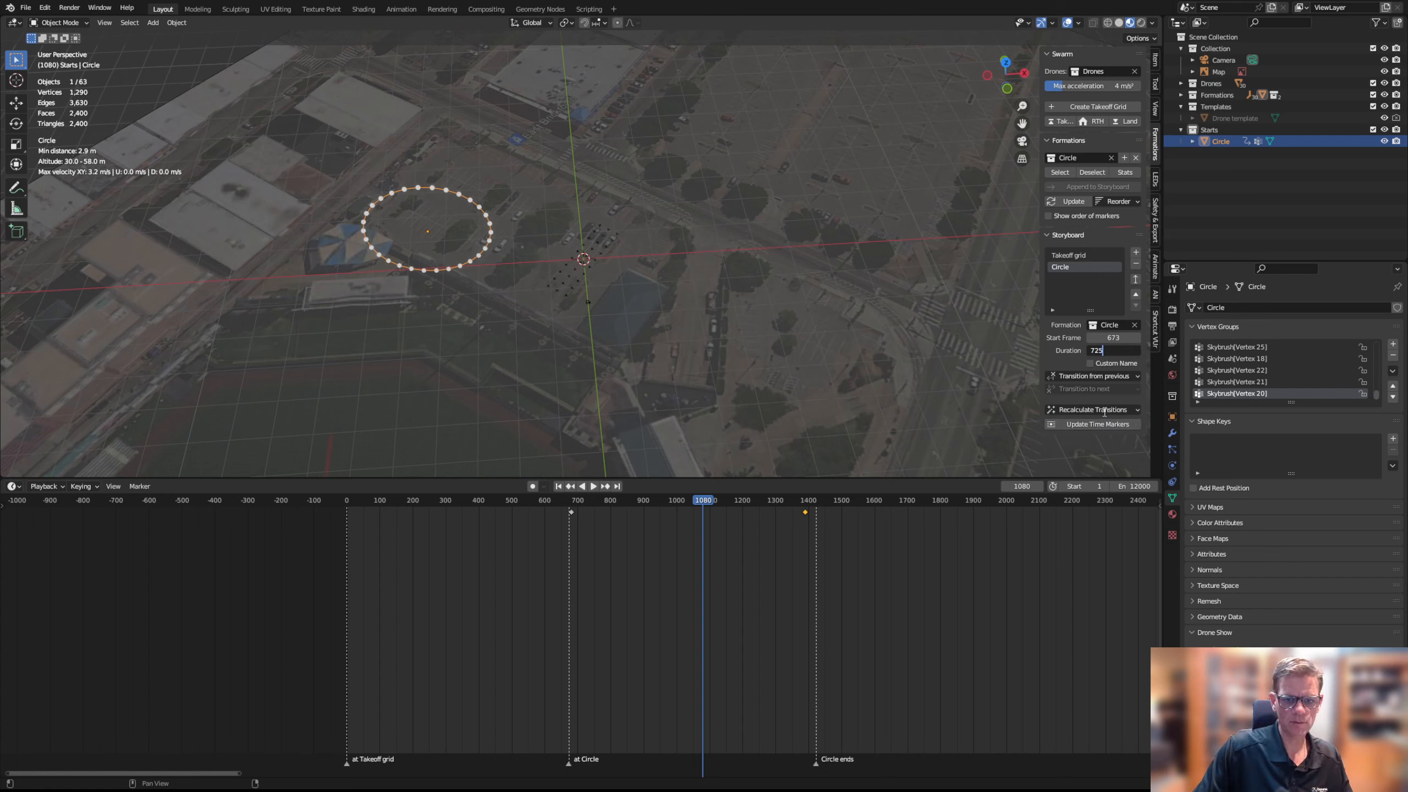
pyautogui.press('Return')
pyautogui.click(1104, 424)
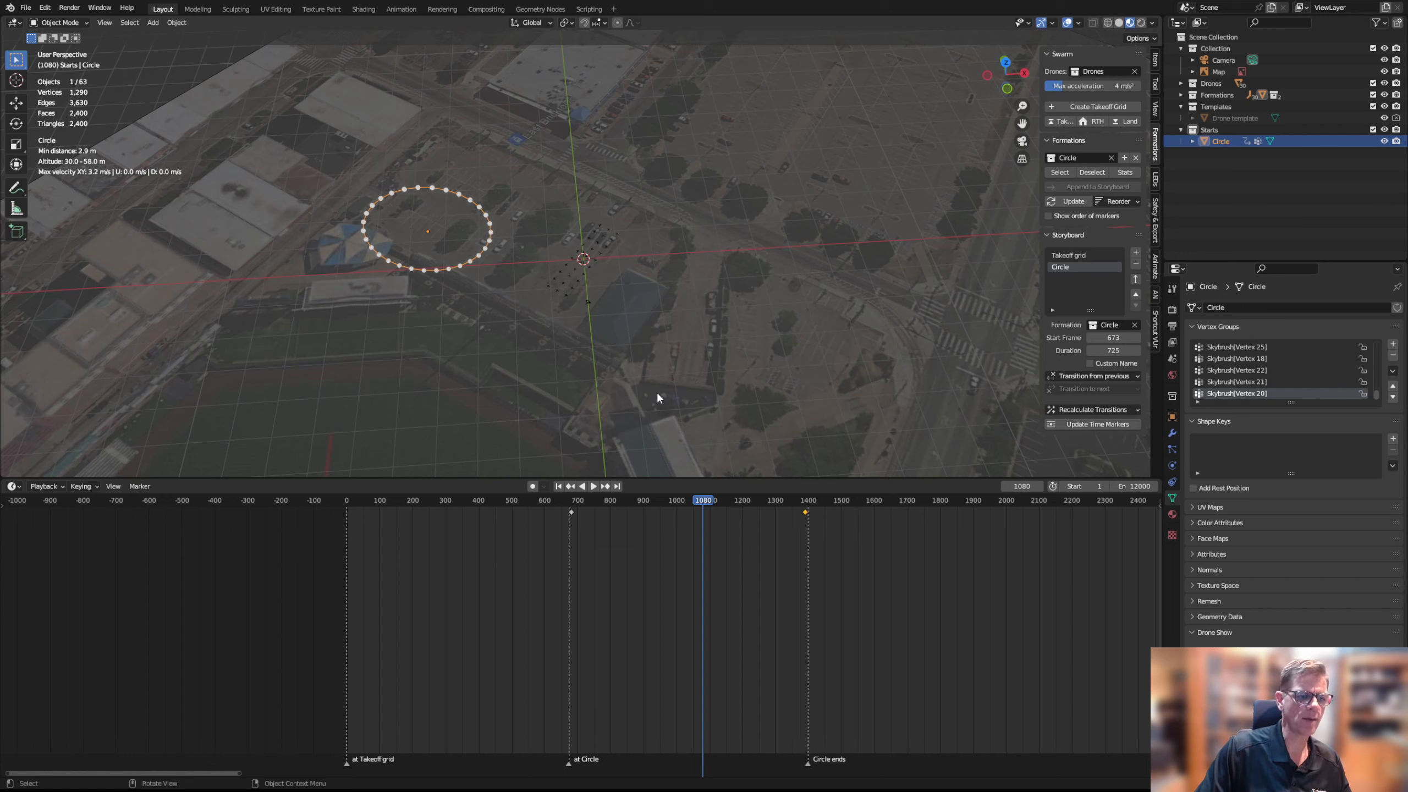
# At frame 1389, rotate the circle 270° about the global Y axis and insert a Location & Rotation keyframe
pyautogui.moveTo(704, 500); pyautogui.dragTo(804, 520)
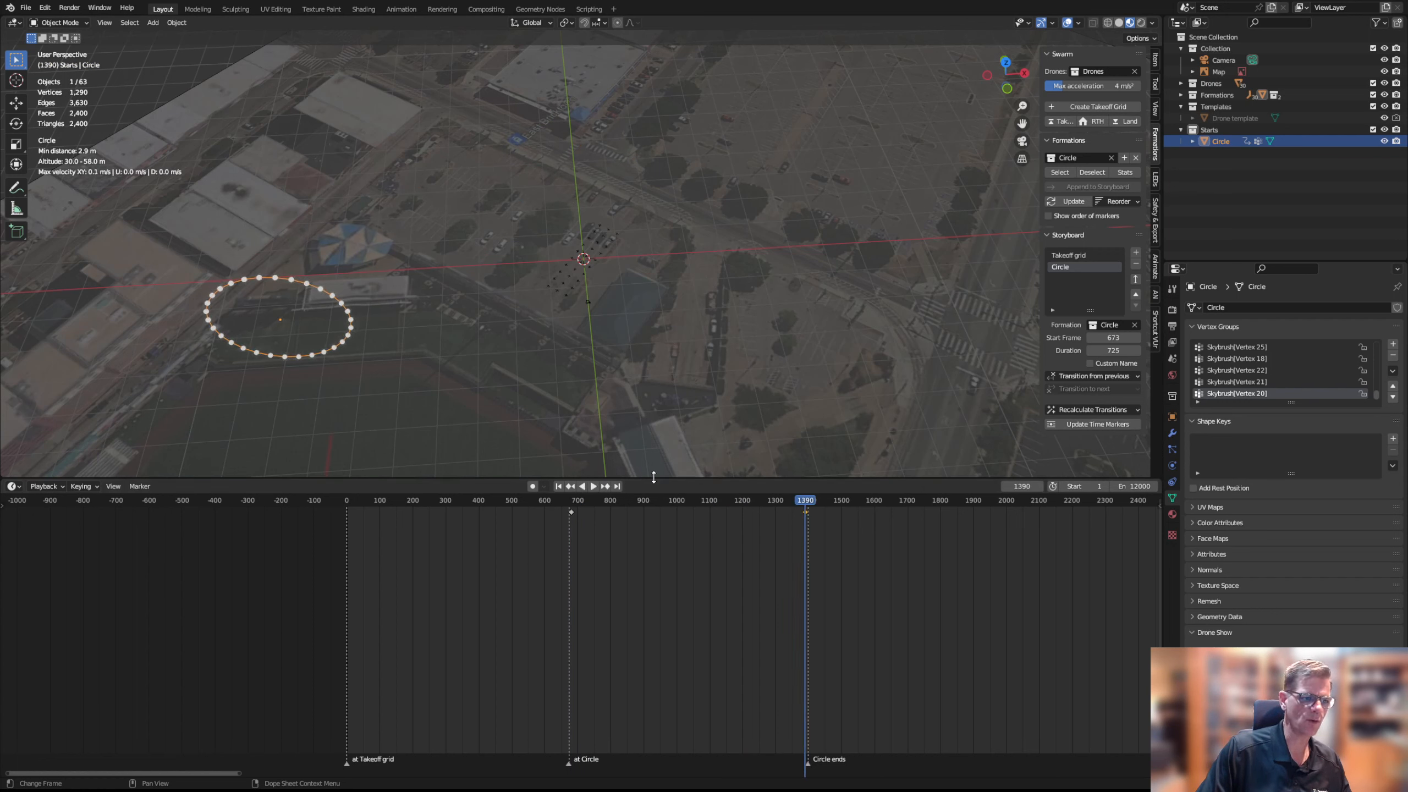
pyautogui.click(1156, 64)
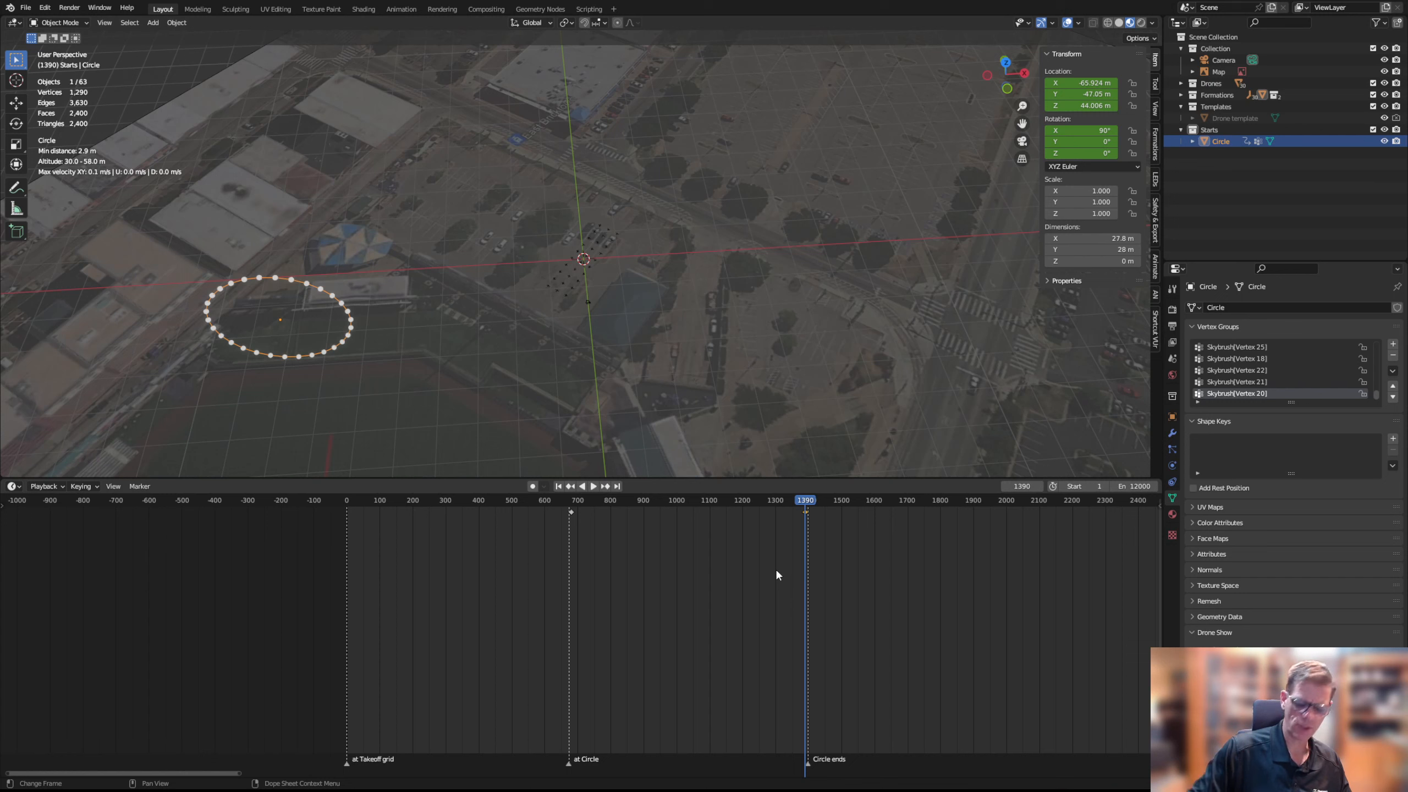
pyautogui.press('Left')
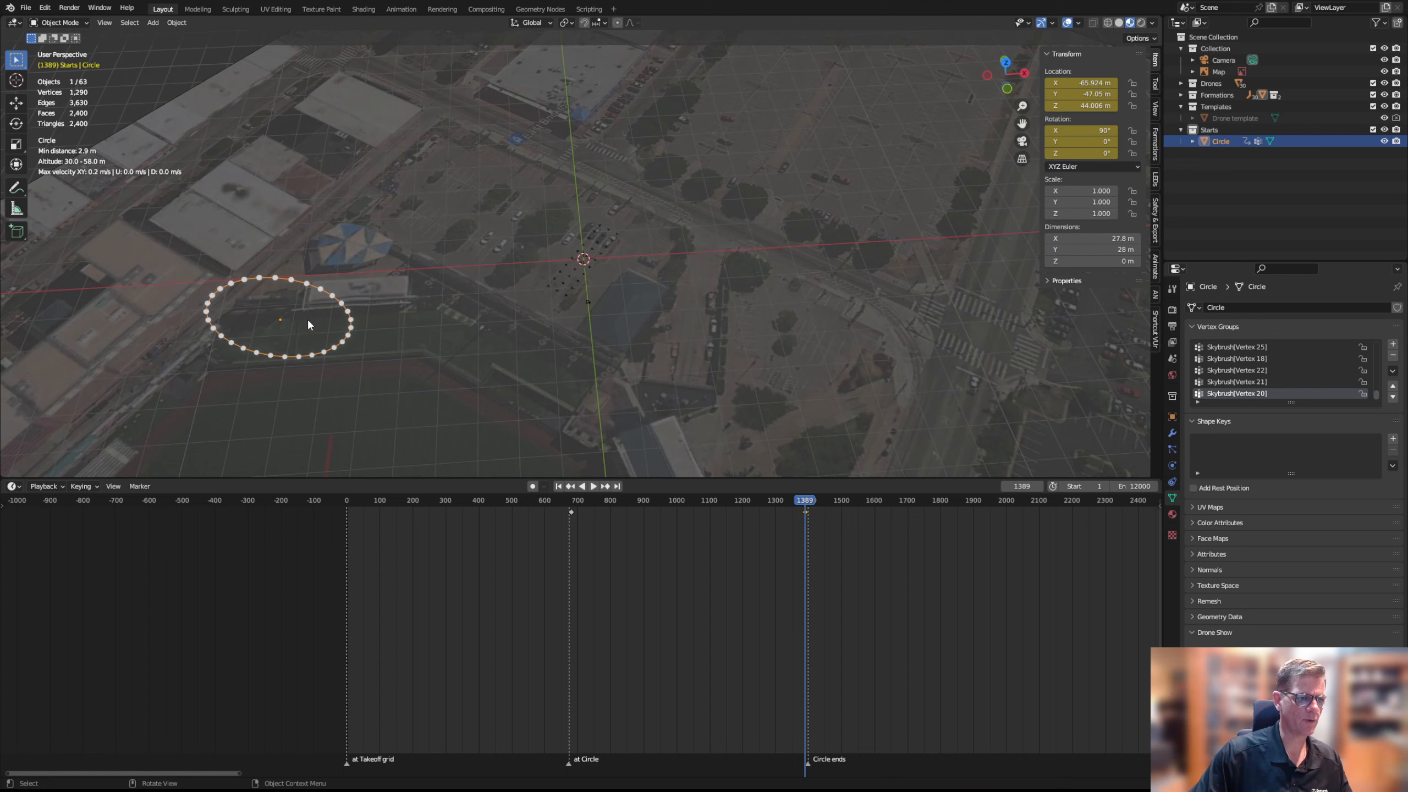
pyautogui.press('r')
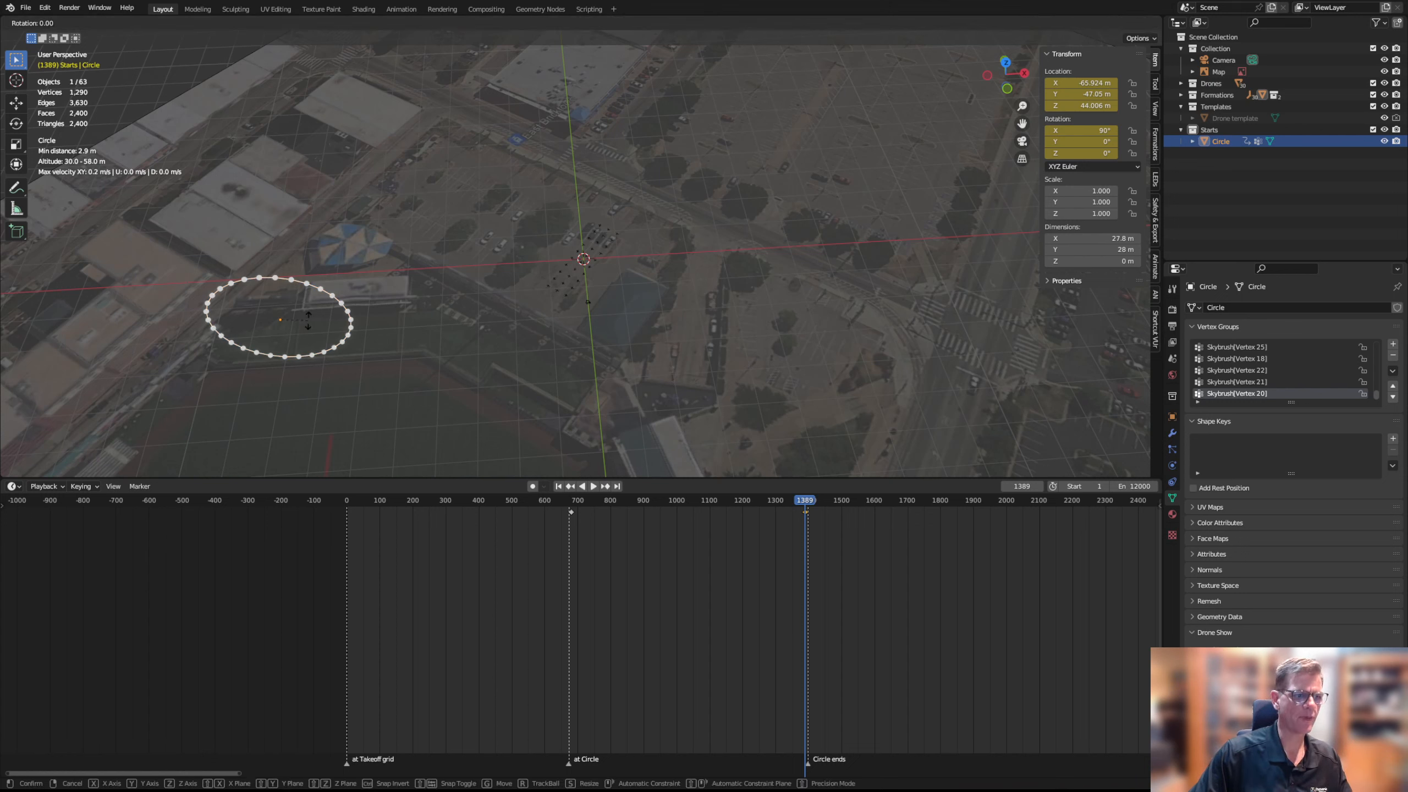
pyautogui.press('y')
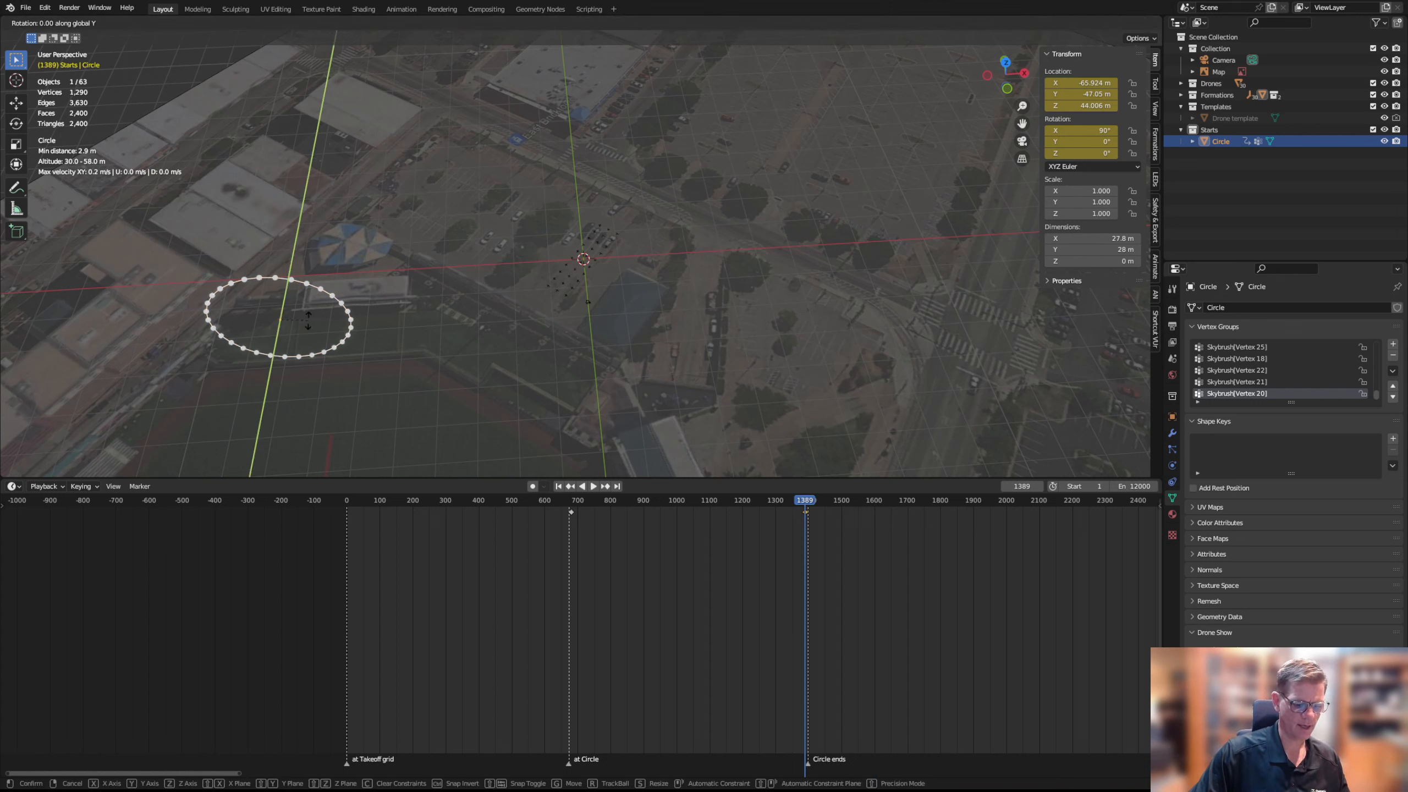
pyautogui.write('2')
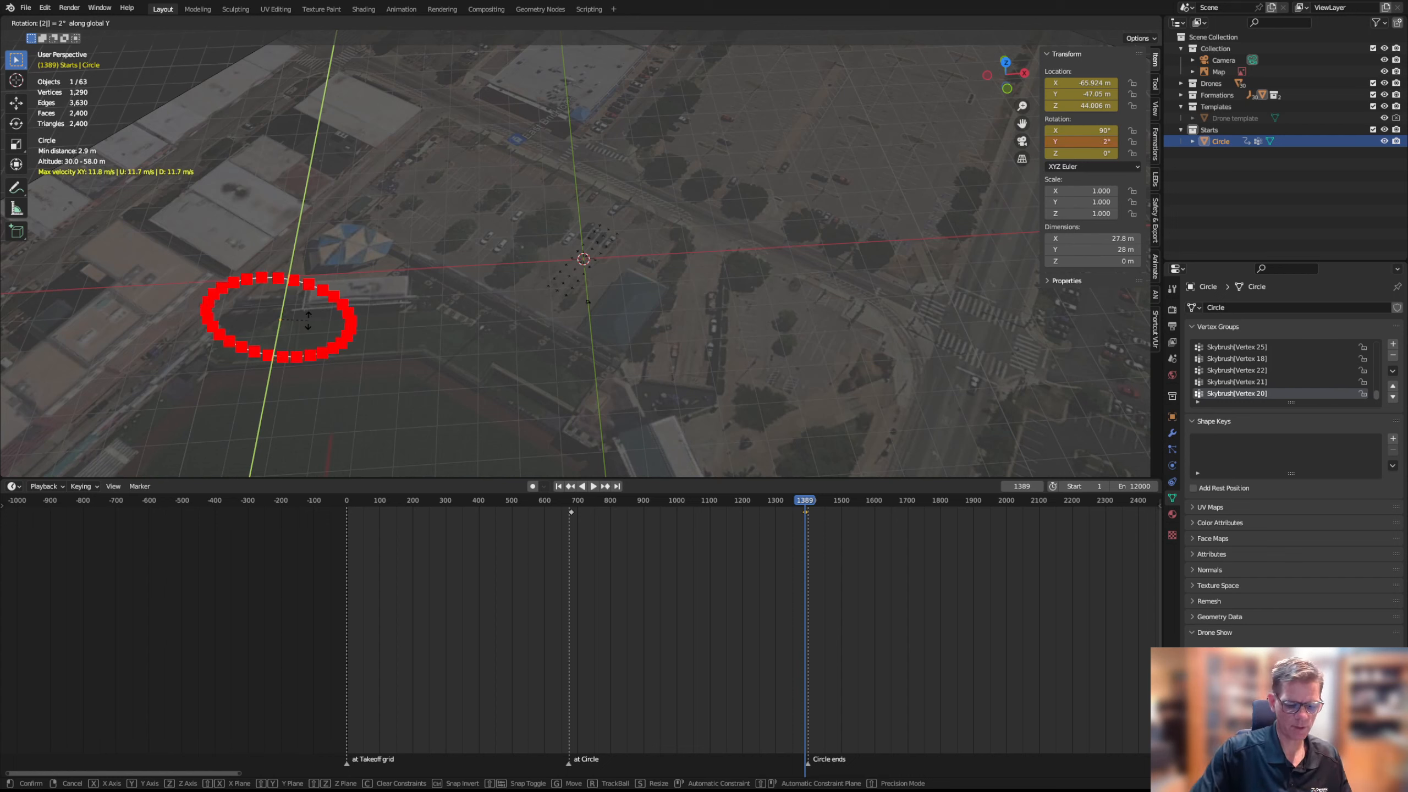
pyautogui.write('70')
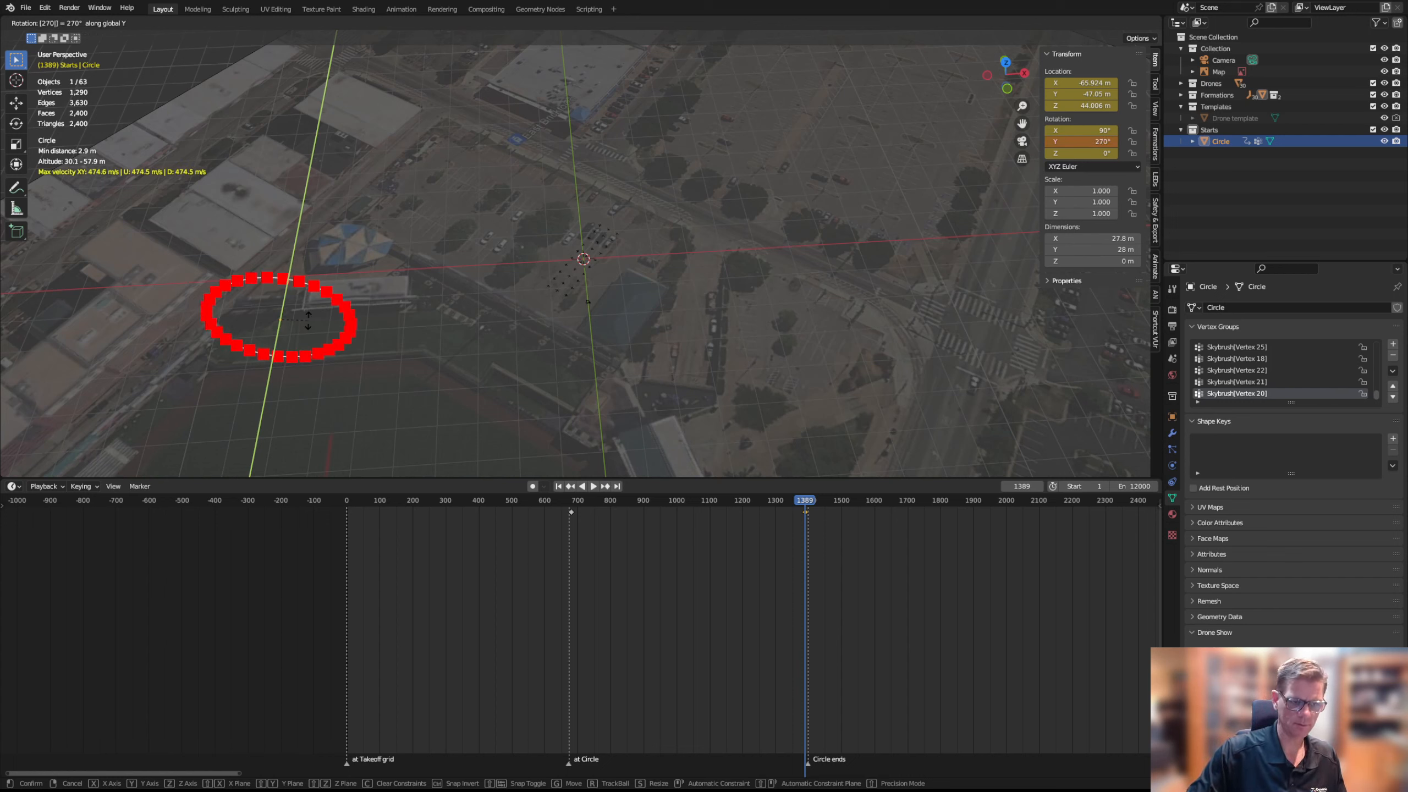
pyautogui.press('Return')
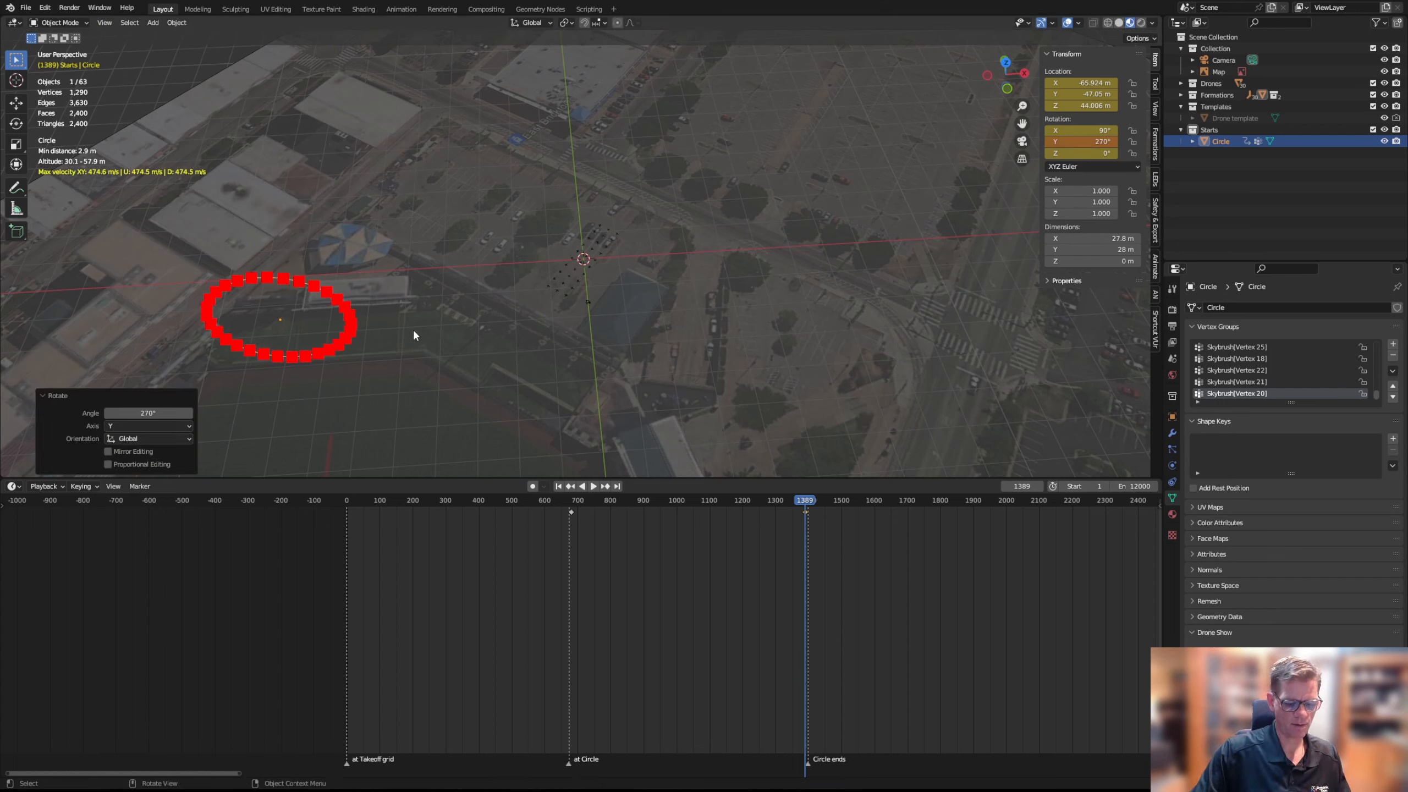
pyautogui.press('i')
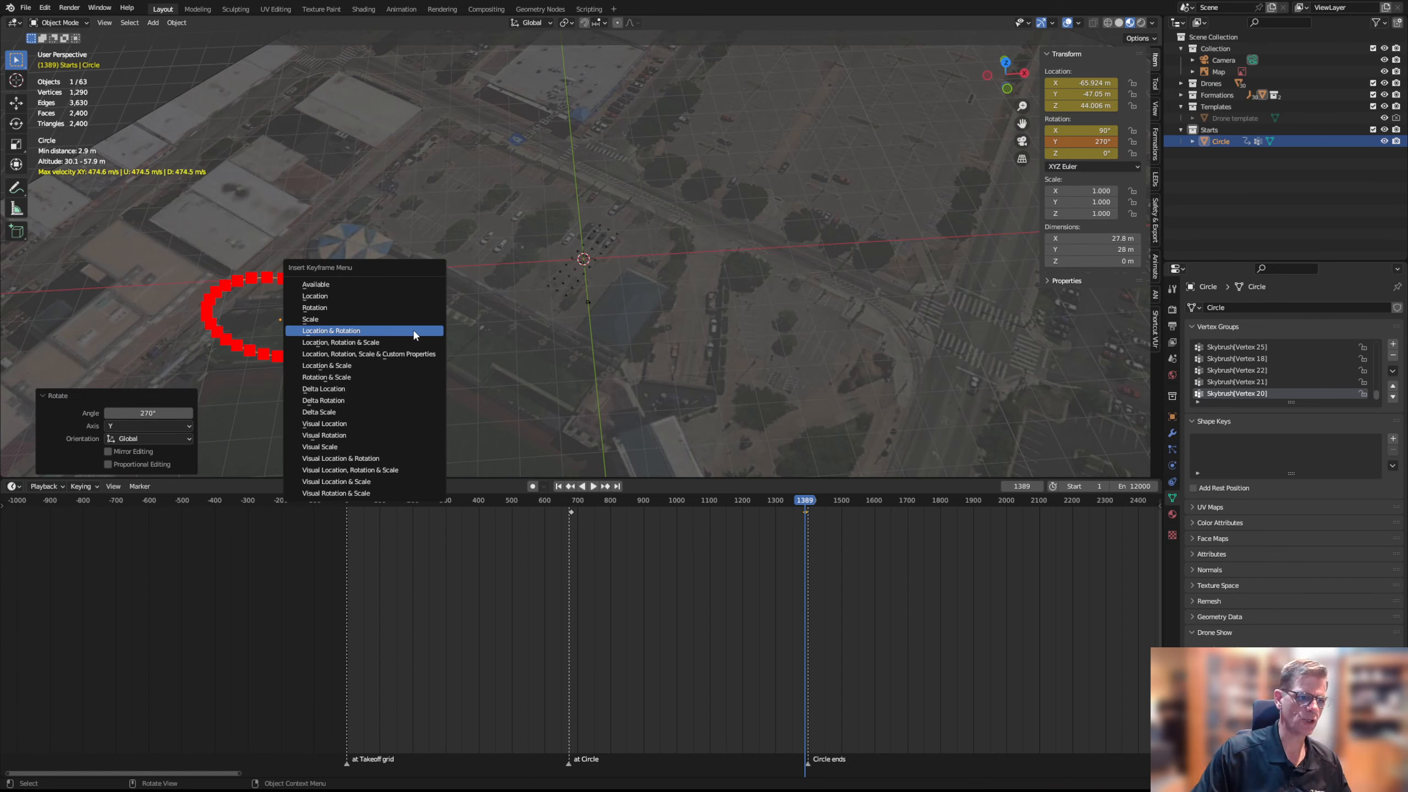
pyautogui.click(413, 331)
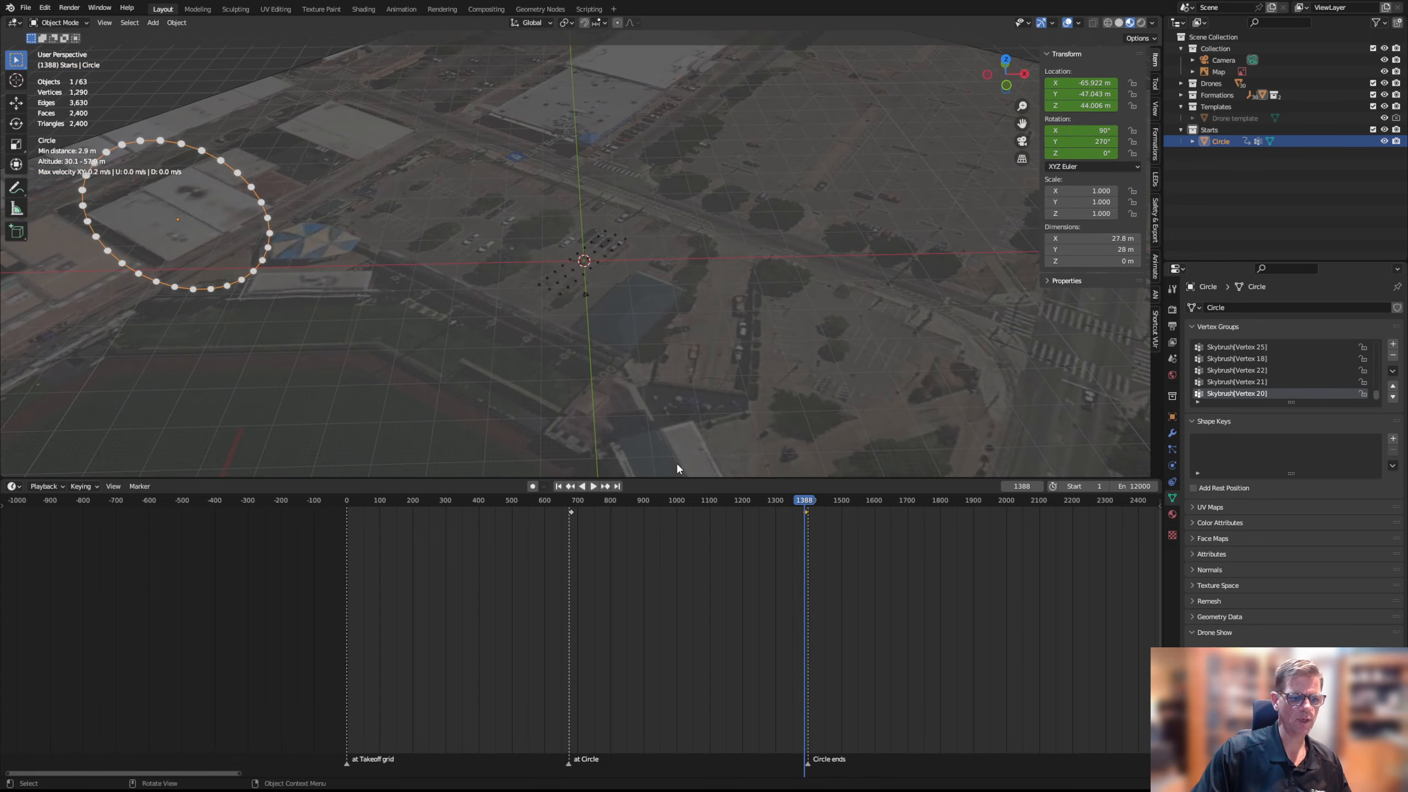
# Play the animation from about frame 700 to check the drones' speed while the circle rotates
pyautogui.click(579, 499)
pyautogui.click(593, 487)
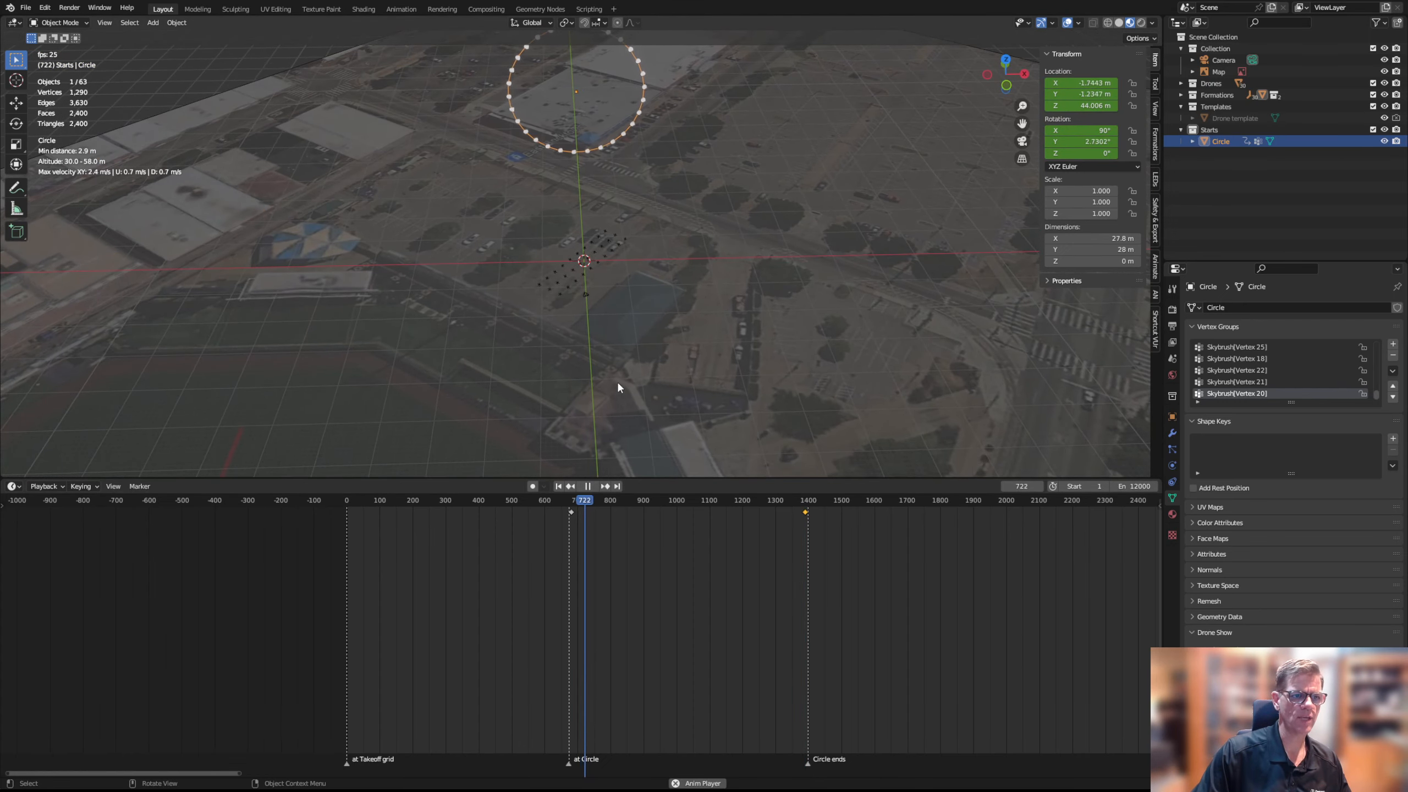
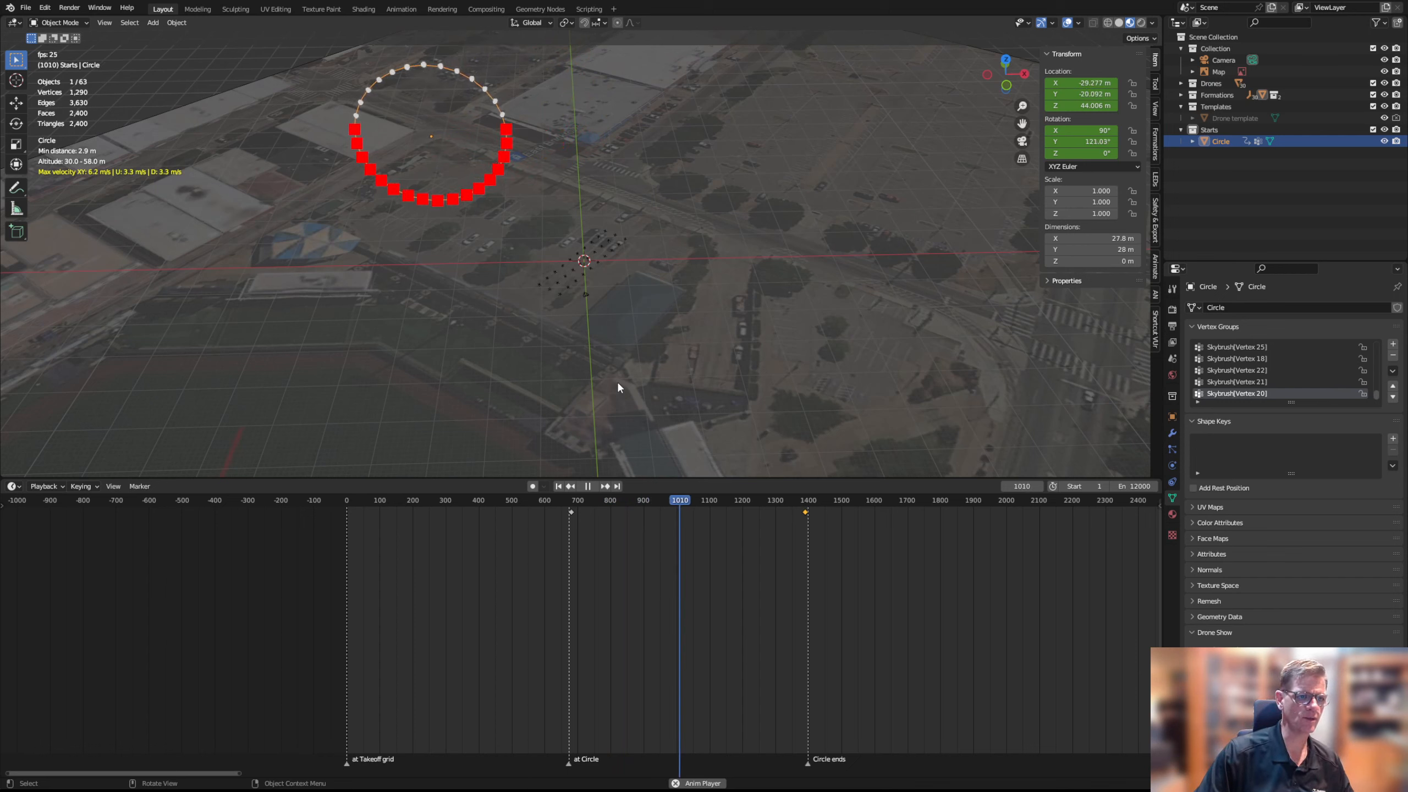
pyautogui.click(588, 485)
# At frame 1389, set the circle's Y rotation to 180° and insert a keyframe for it
pyautogui.press('Up')
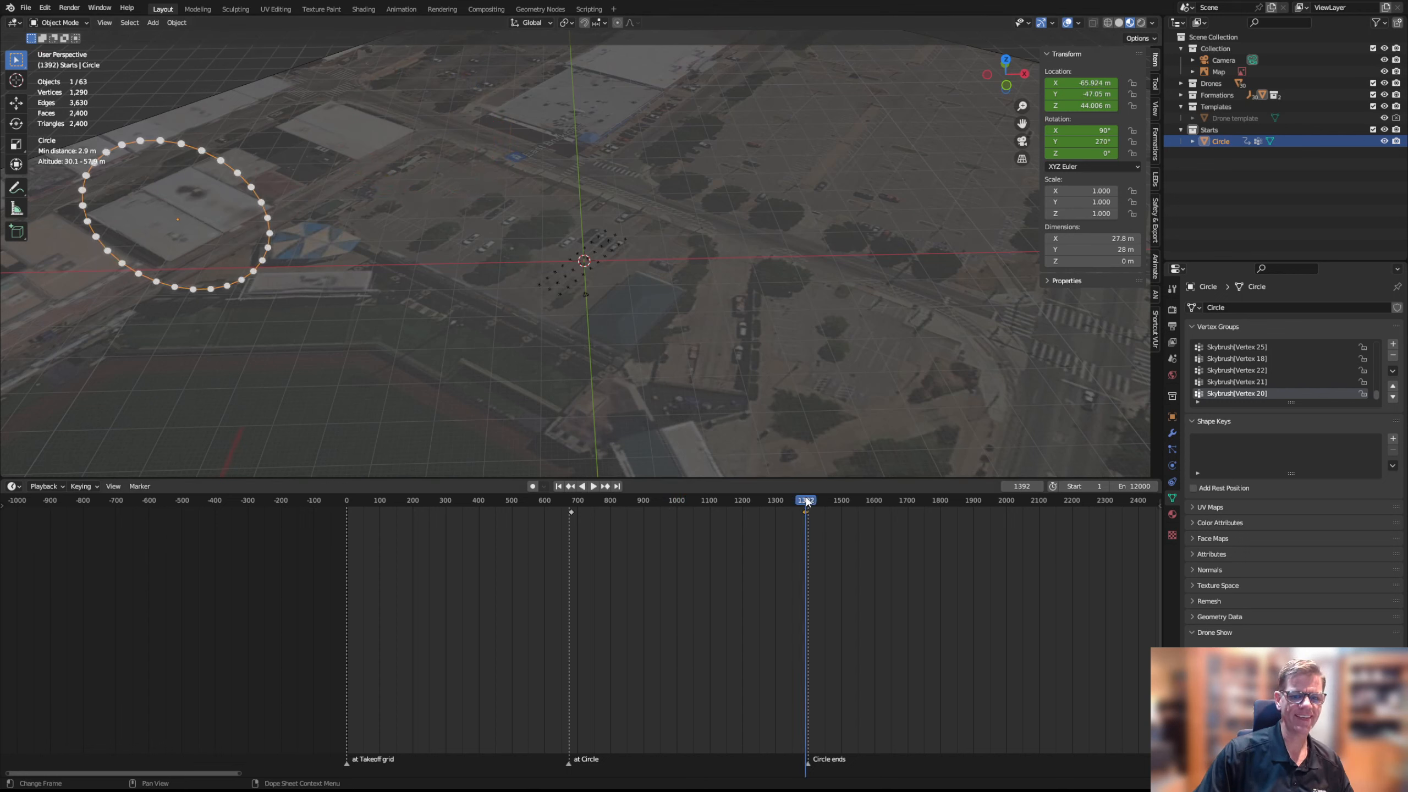
pyautogui.press('Left')
pyautogui.press('Left')
pyautogui.press('Left')
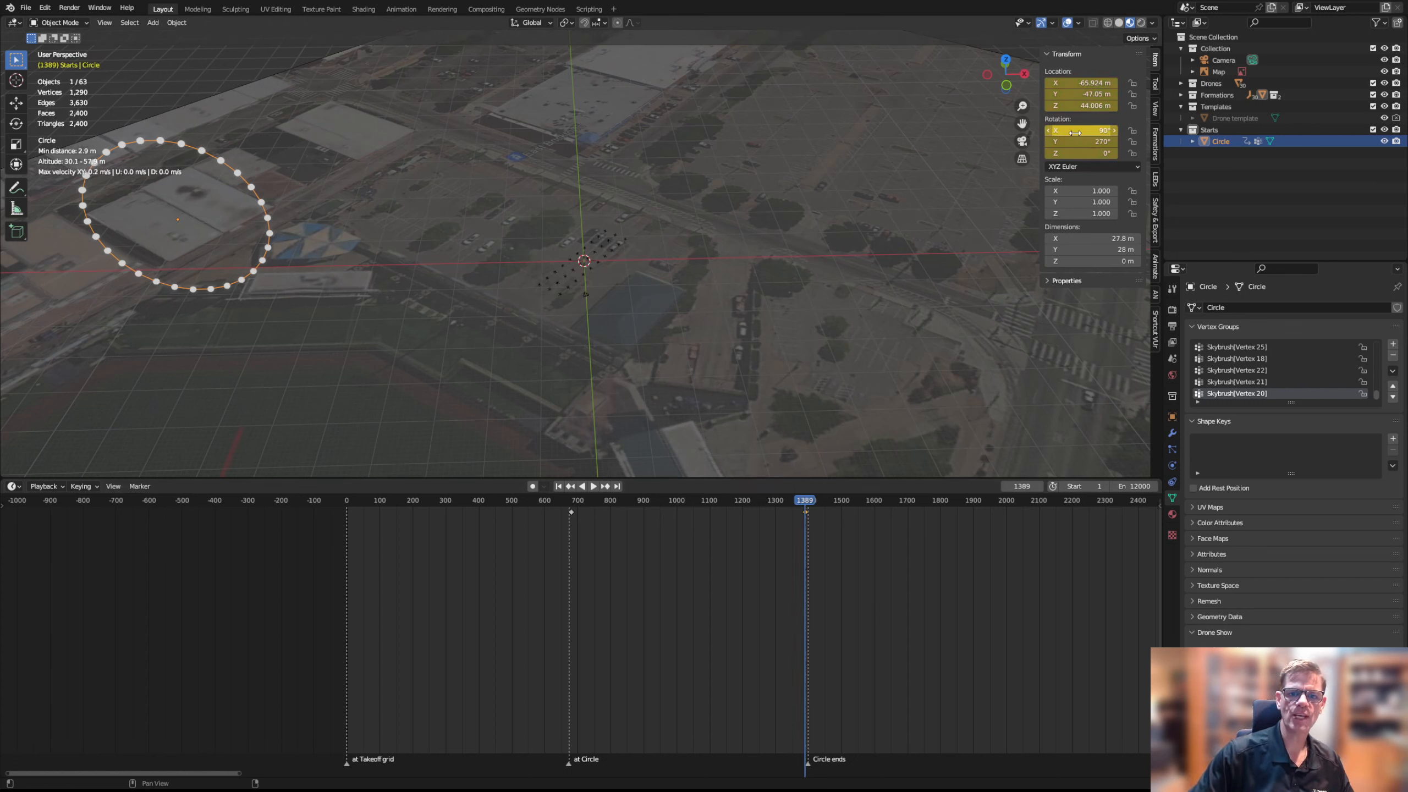
pyautogui.click(1113, 143)
pyautogui.write('180')
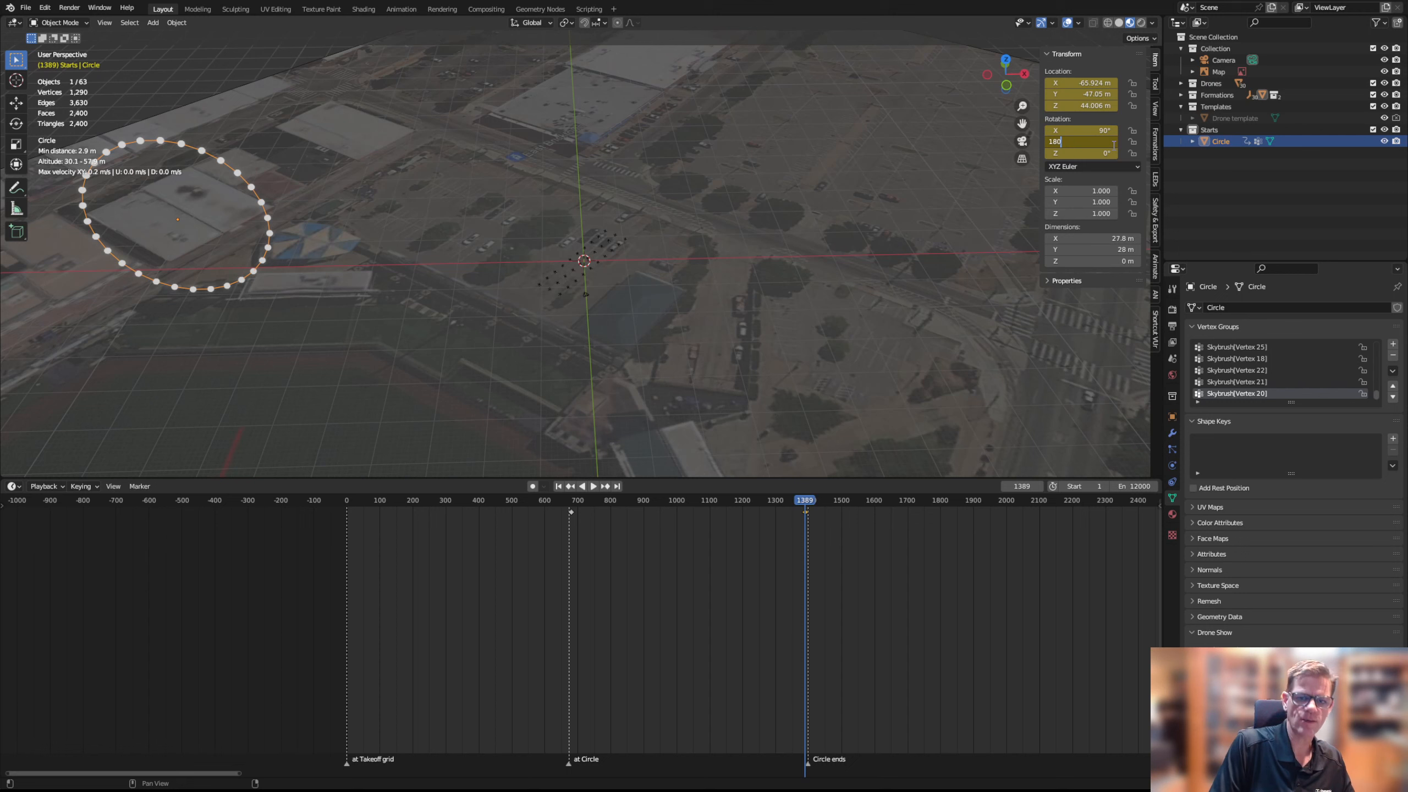
pyautogui.press('Return')
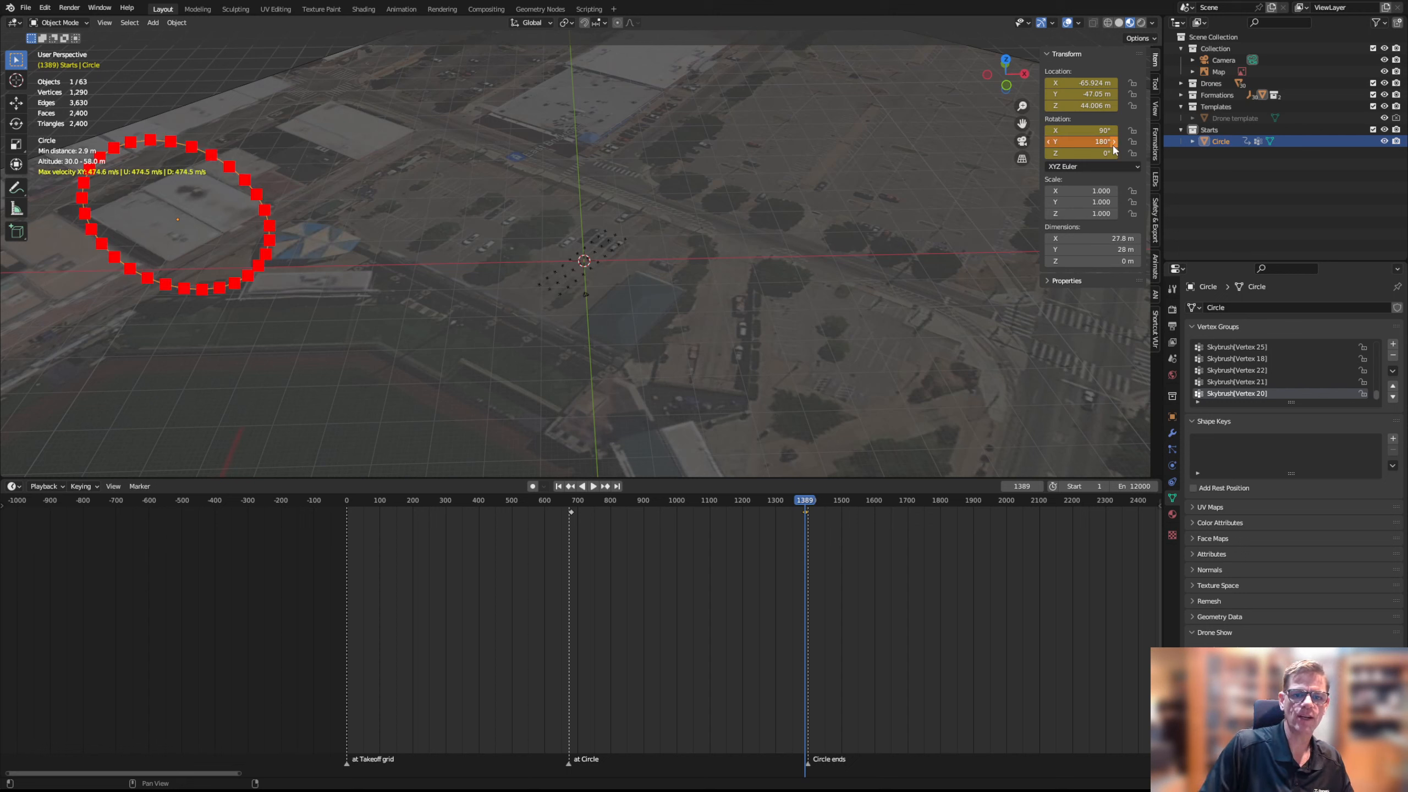
pyautogui.press('i')
pyautogui.click(724, 328)
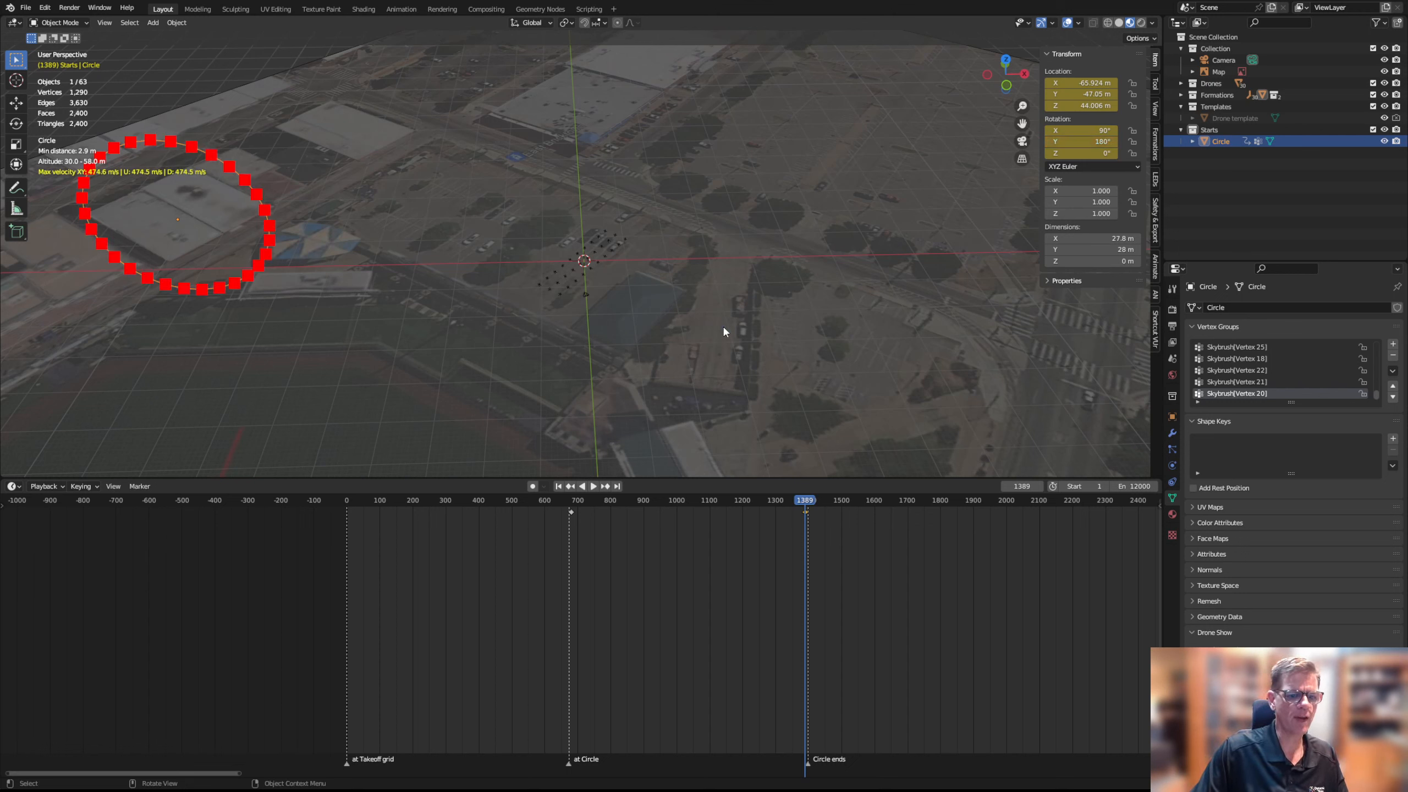
# Play the animation from about frame 1080 to check the drones' speed with the 180° rotation
pyautogui.click(702, 500)
pyautogui.click(594, 487)
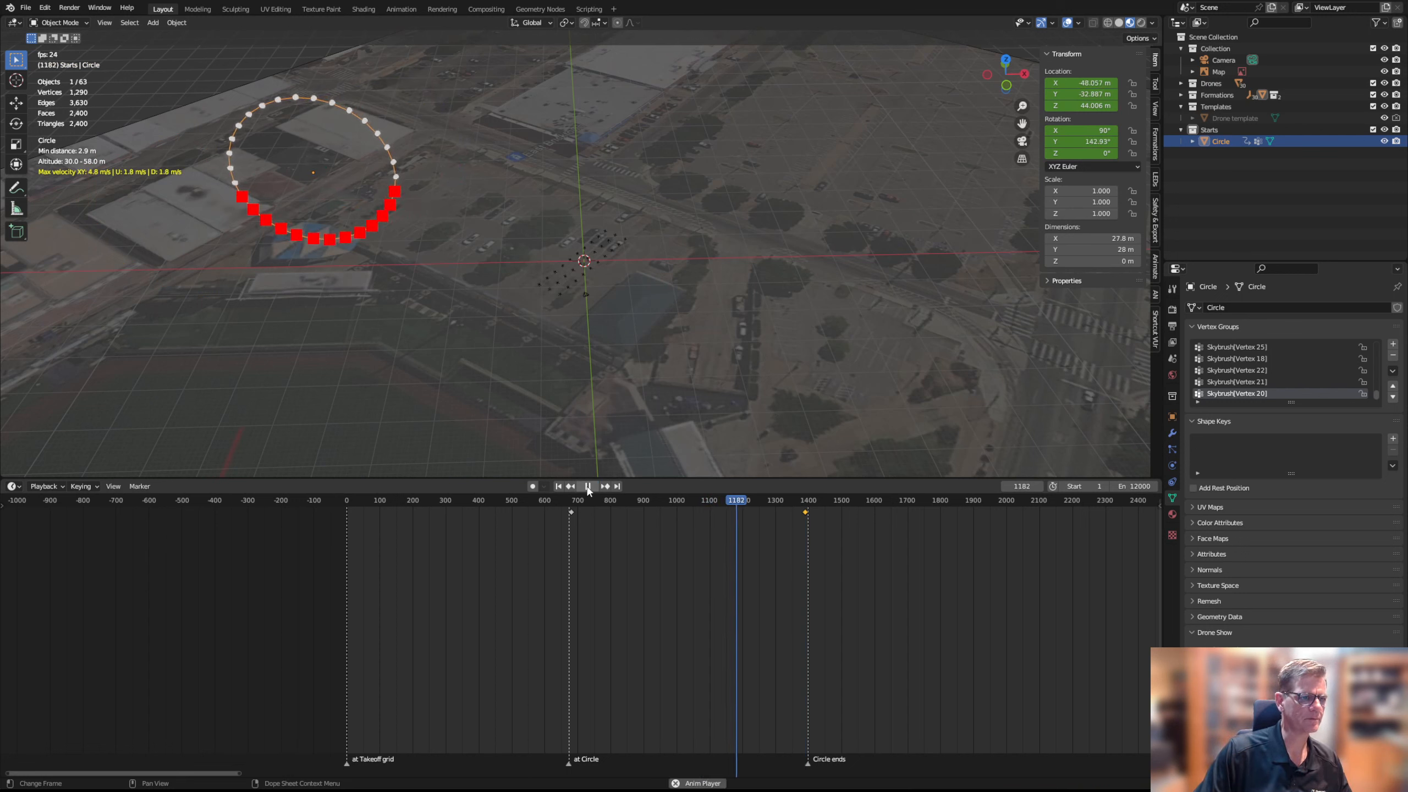
pyautogui.press('space')
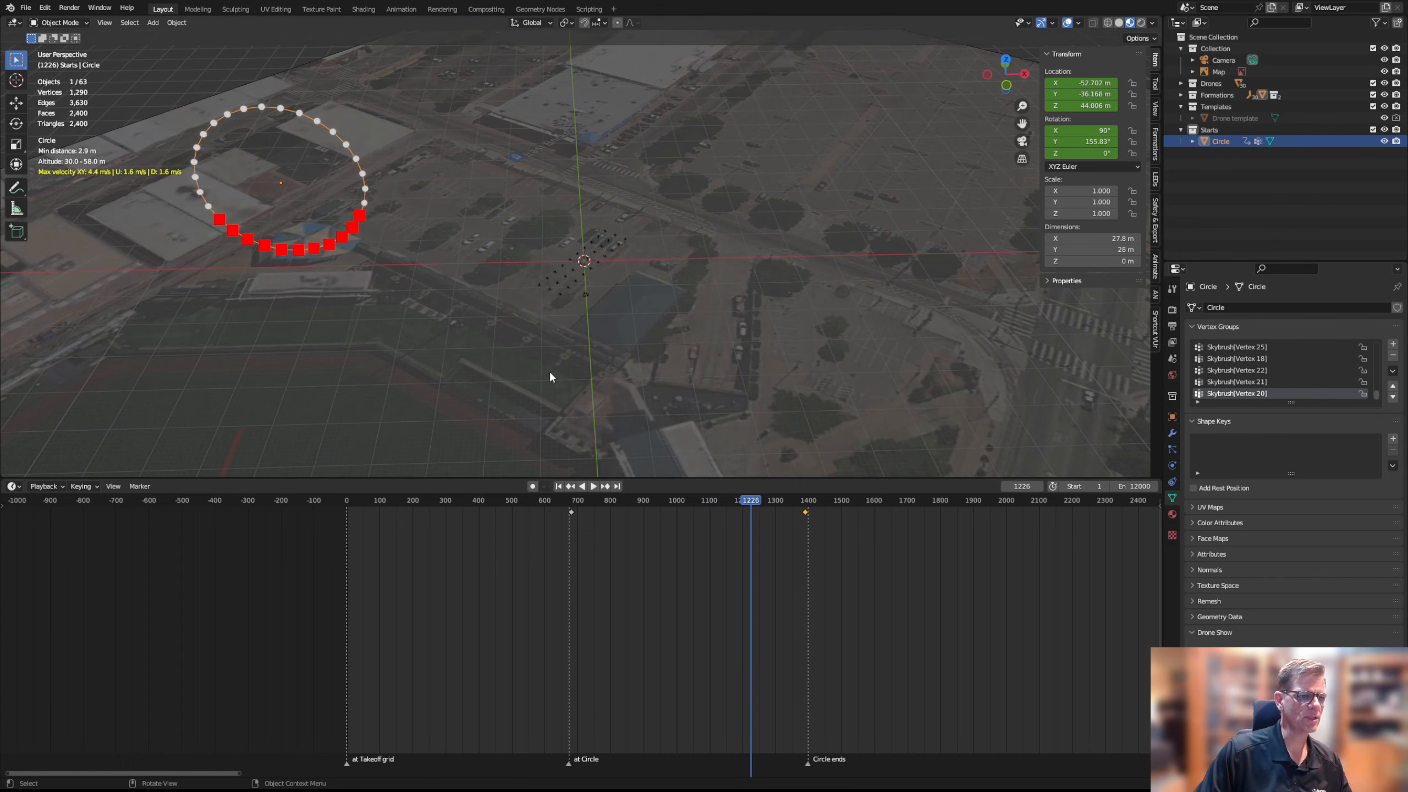
pyautogui.moveTo(549, 370); pyautogui.dragTo(509, 298, button='middle')
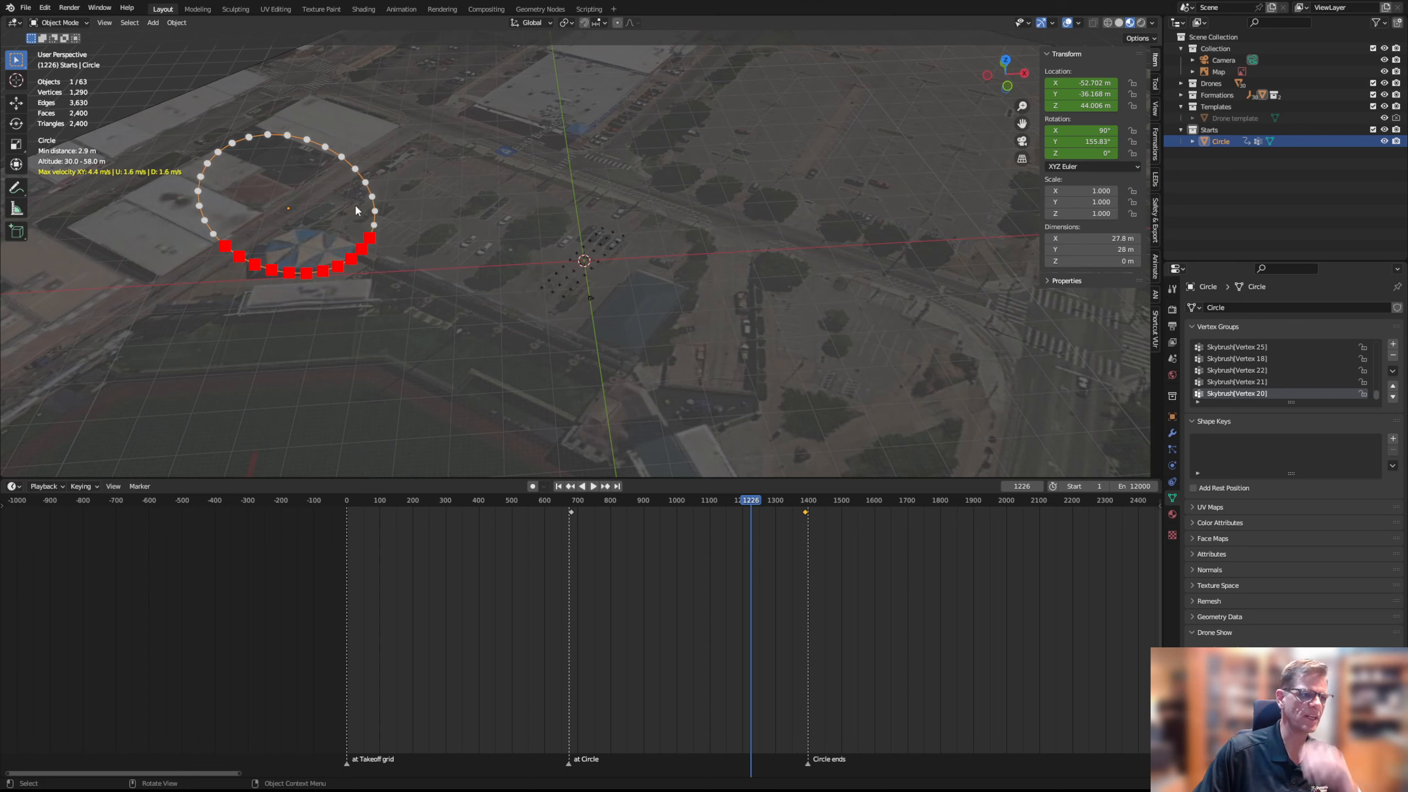
# At frame 1389, set the circle's Y rotation to 90° and insert a keyframe for it
pyautogui.click(807, 501)
pyautogui.press('Left')
pyautogui.press('Left')
pyautogui.press('Left')
pyautogui.press('Left')
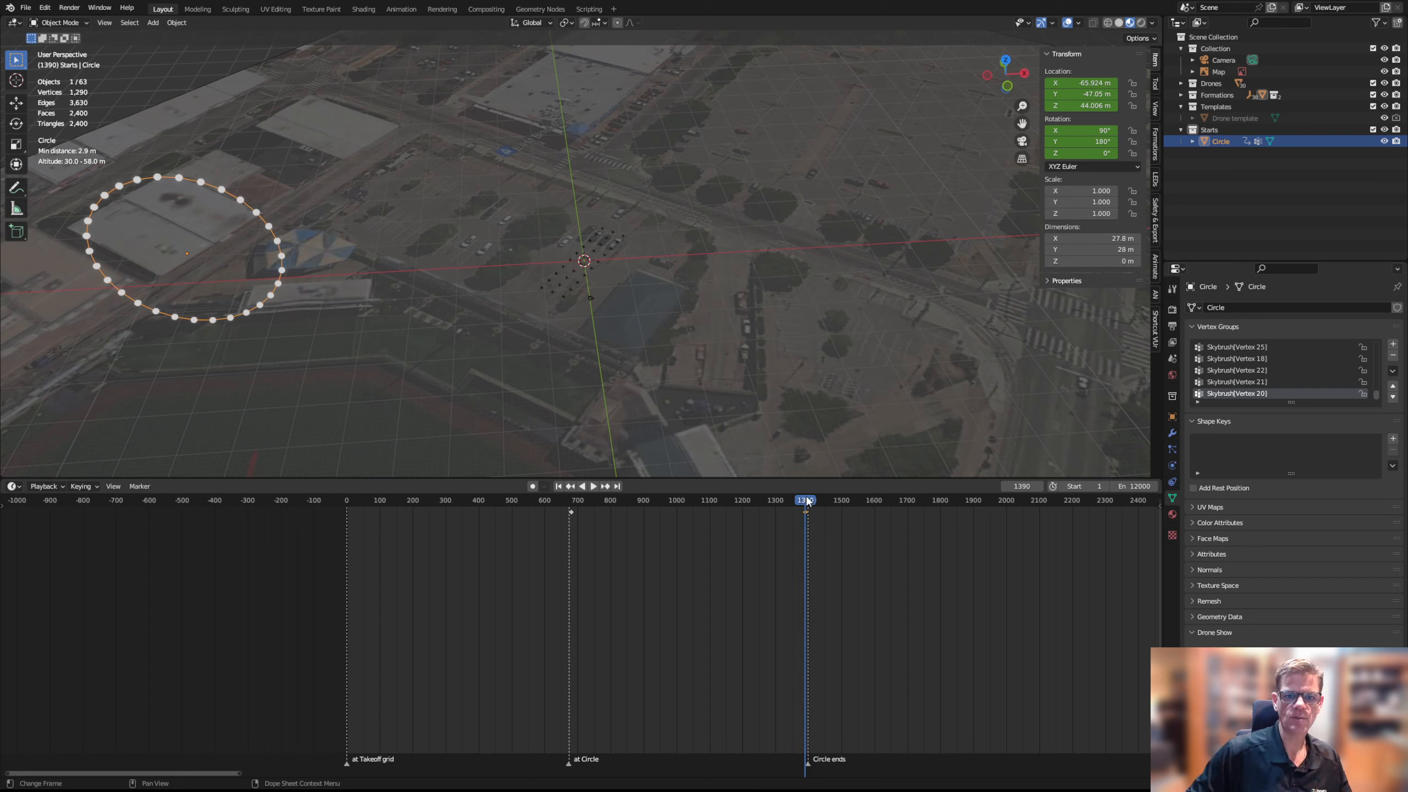
pyautogui.doubleClick(1096, 141)
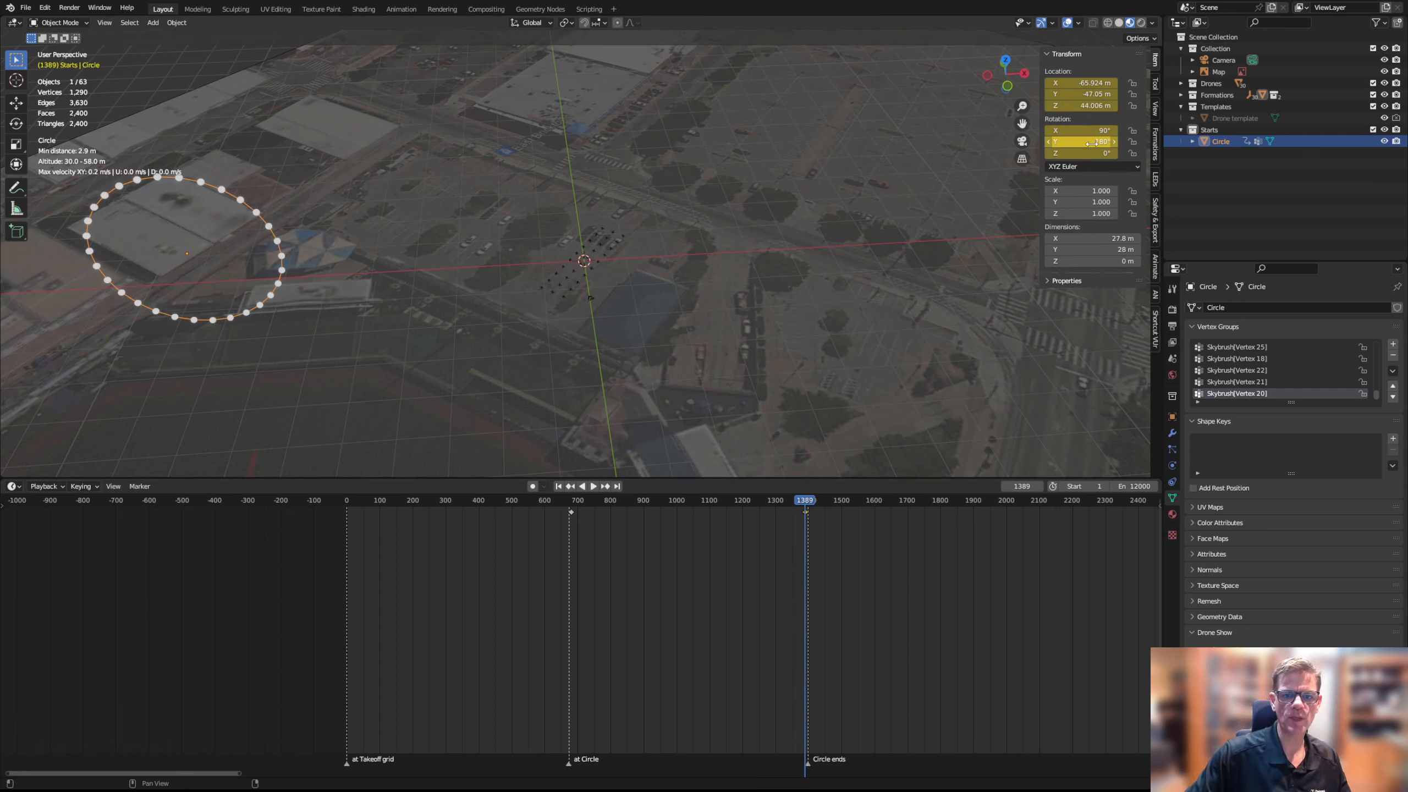
pyautogui.write('90')
pyautogui.press('Return')
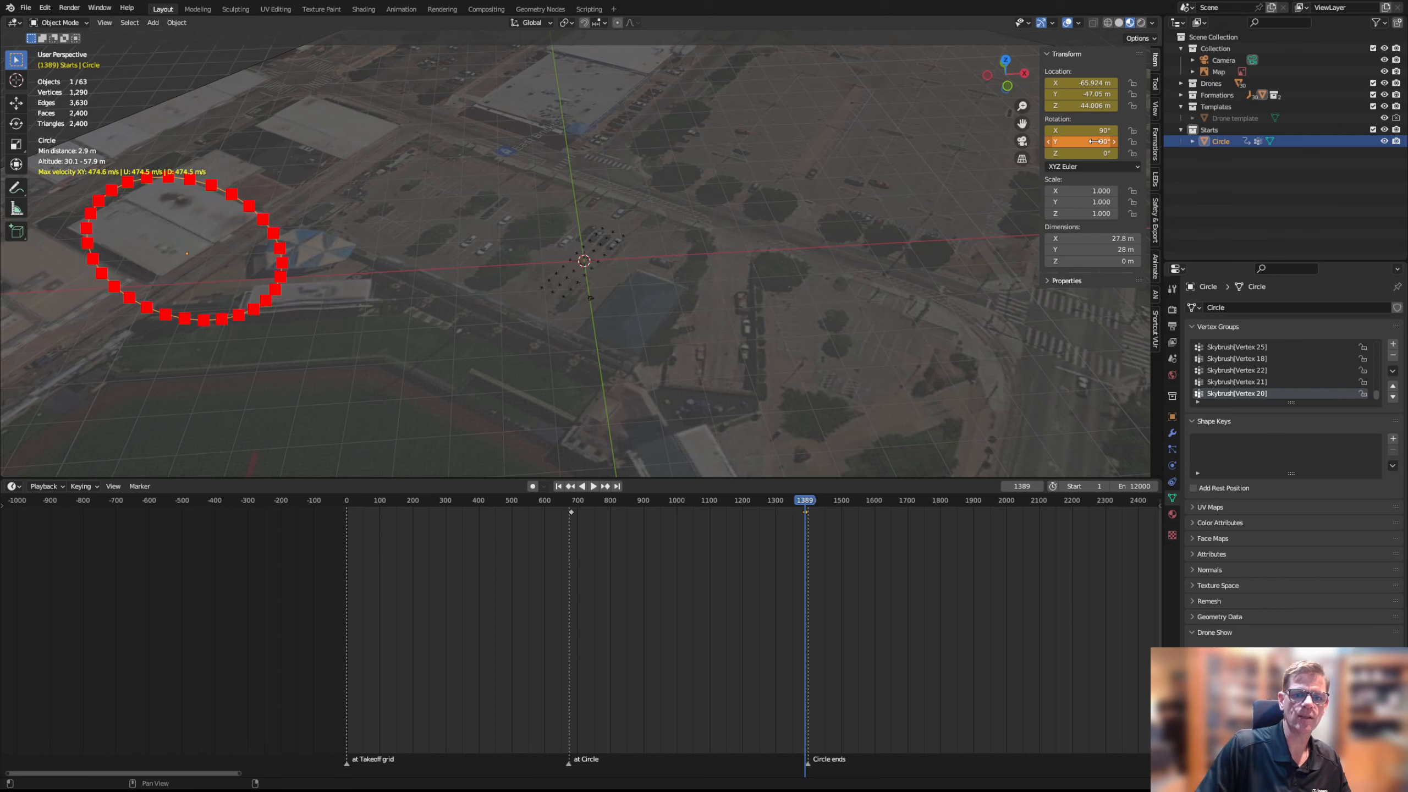
pyautogui.press('i')
pyautogui.click(971, 358)
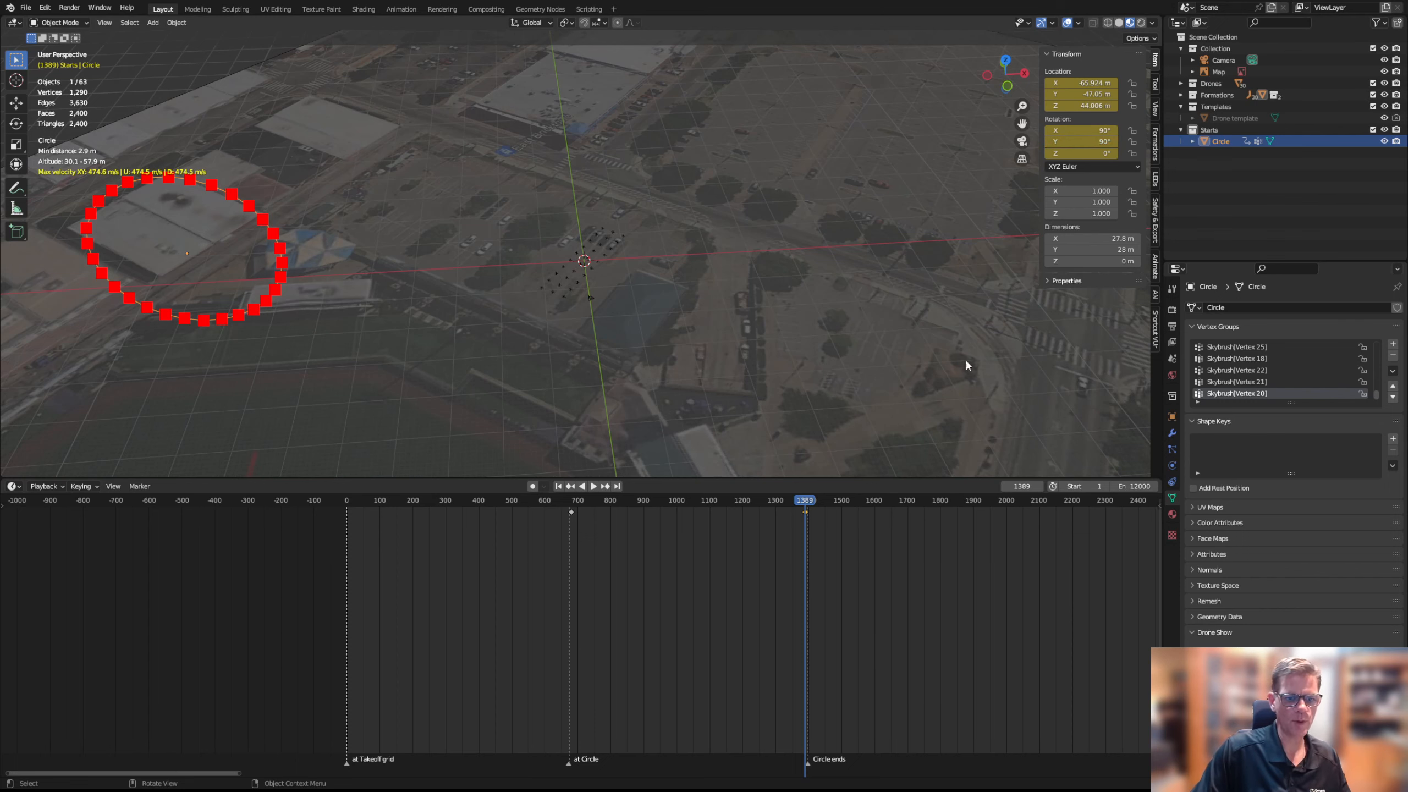
# Play the animation from about frame 970 to check the drones' speed with the 90° rotation
pyautogui.click(667, 502)
pyautogui.click(592, 486)
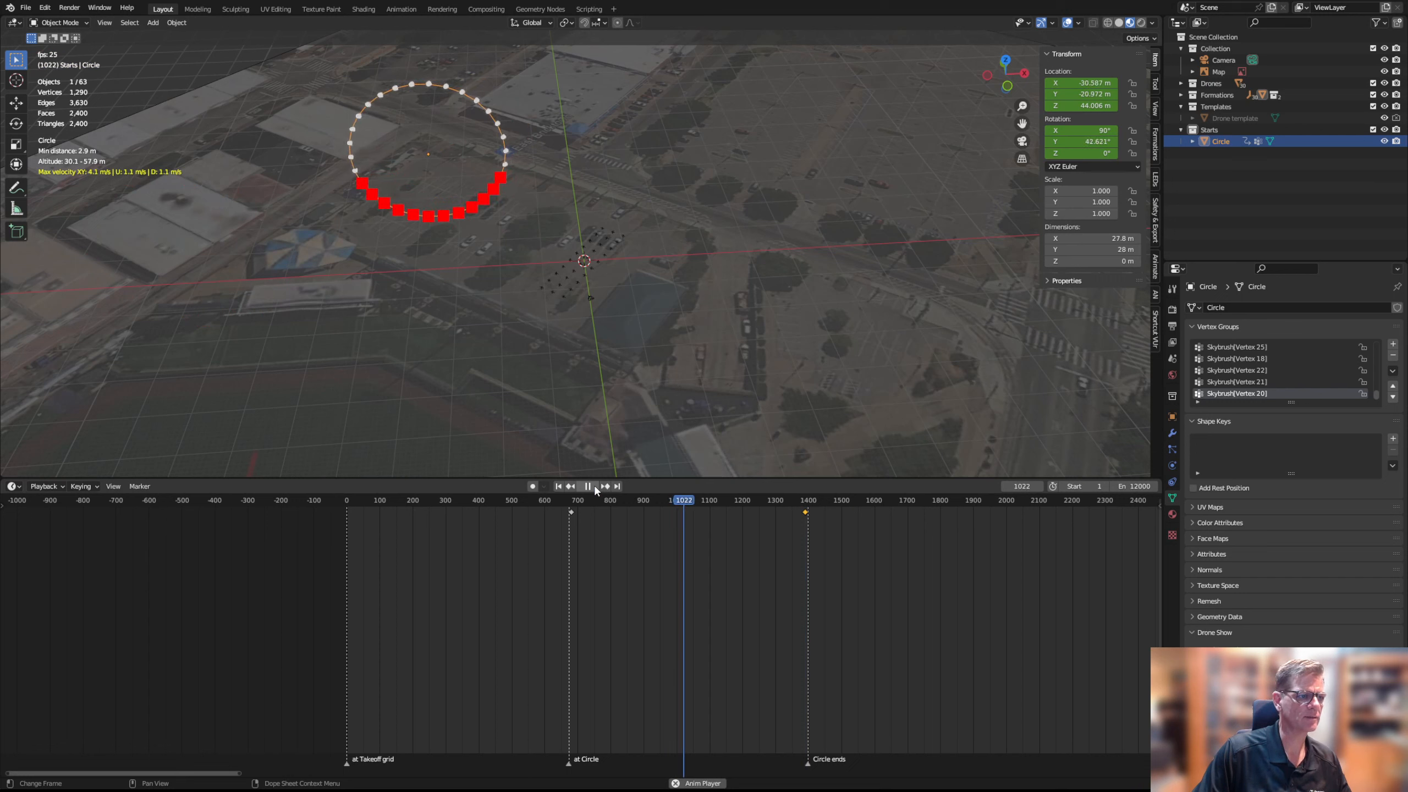
pyautogui.click(587, 486)
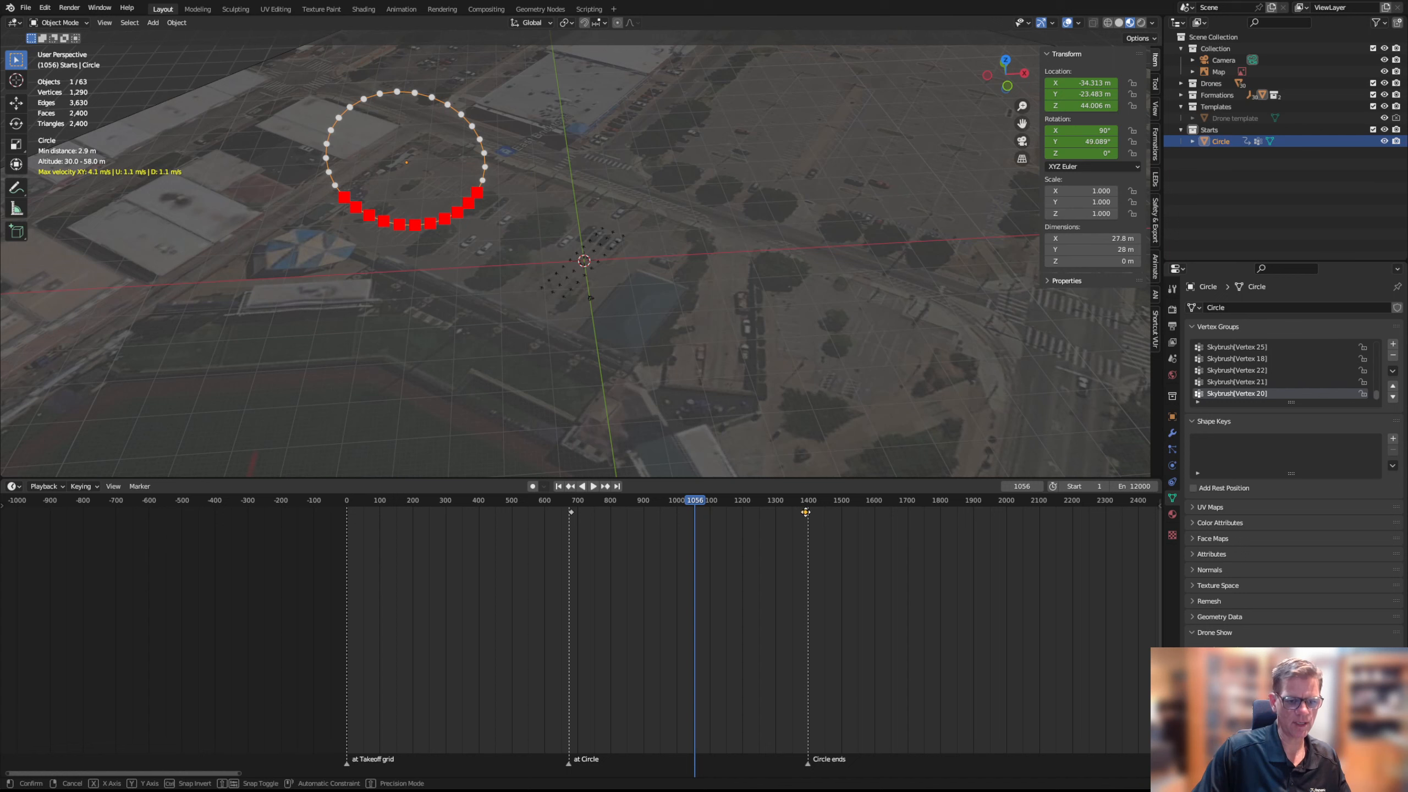
# Move the circle's end keyframe to about frame 1535 and scrub to frame 1275 to check the drones' speed
pyautogui.moveTo(807, 516); pyautogui.dragTo(842, 527)
pyautogui.moveTo(698, 503); pyautogui.dragTo(768, 505)
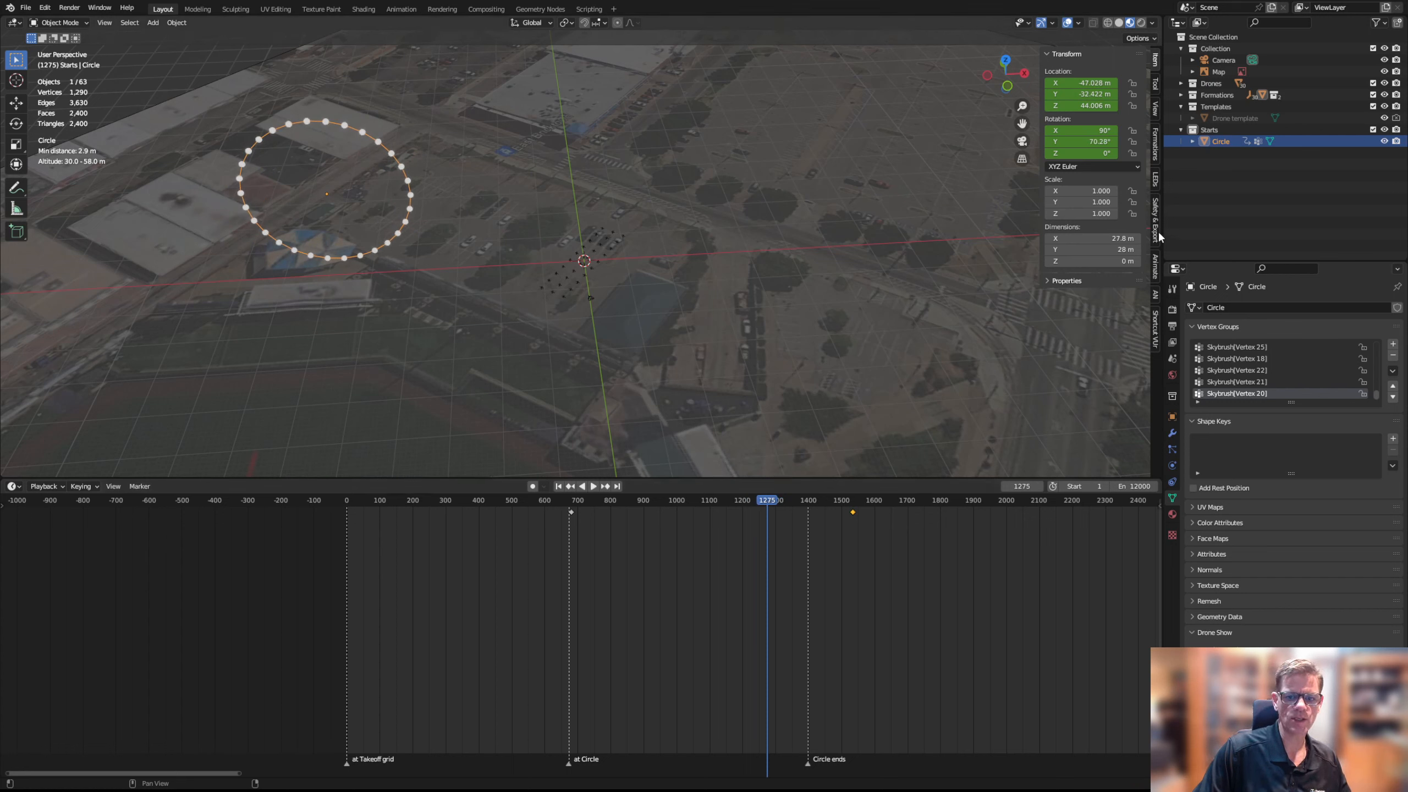
# Set the Circle storyboard entry's duration to 850 with updated time markers, and align the circle's end keyframe with the Circle ends marker
pyautogui.click(1155, 150)
pyautogui.click(1119, 351)
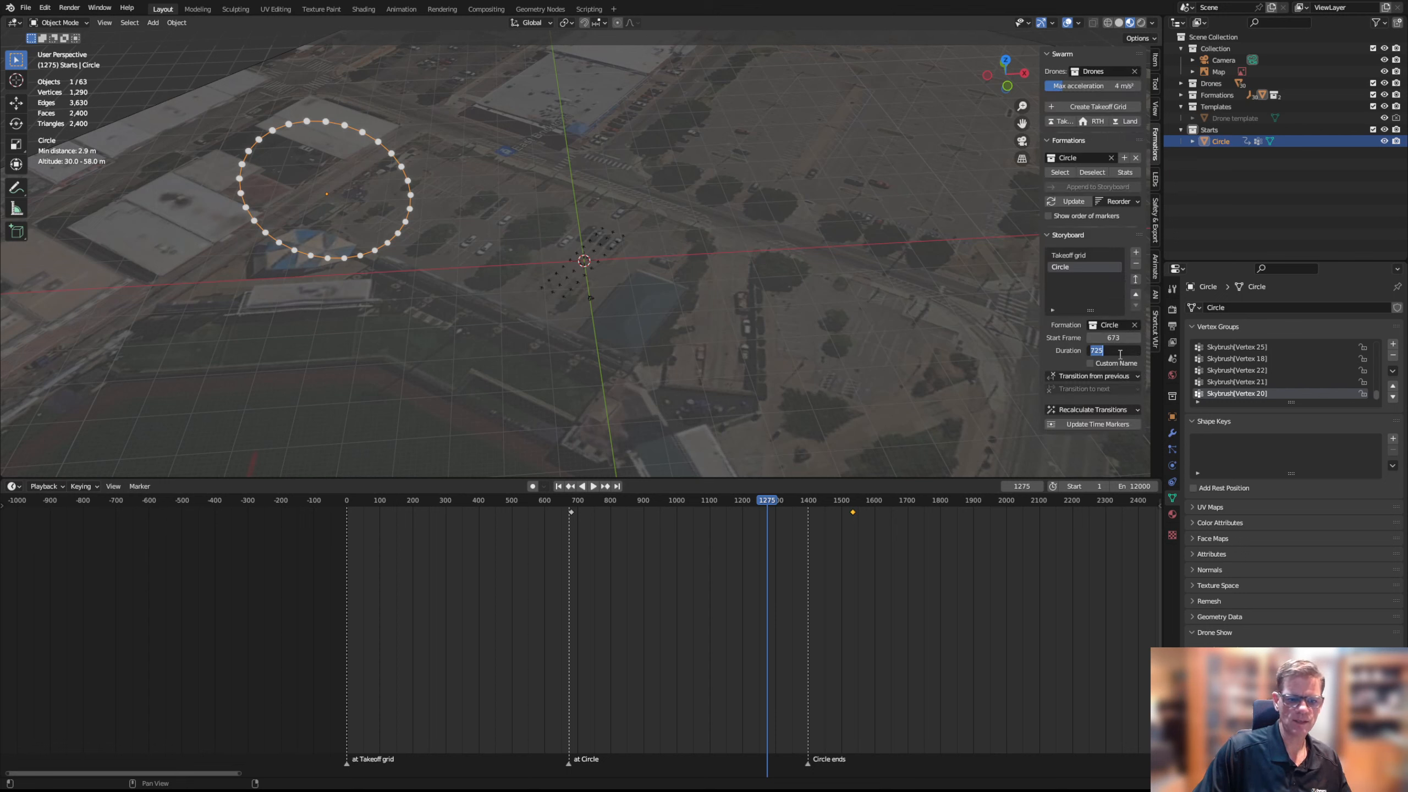
pyautogui.write('8')
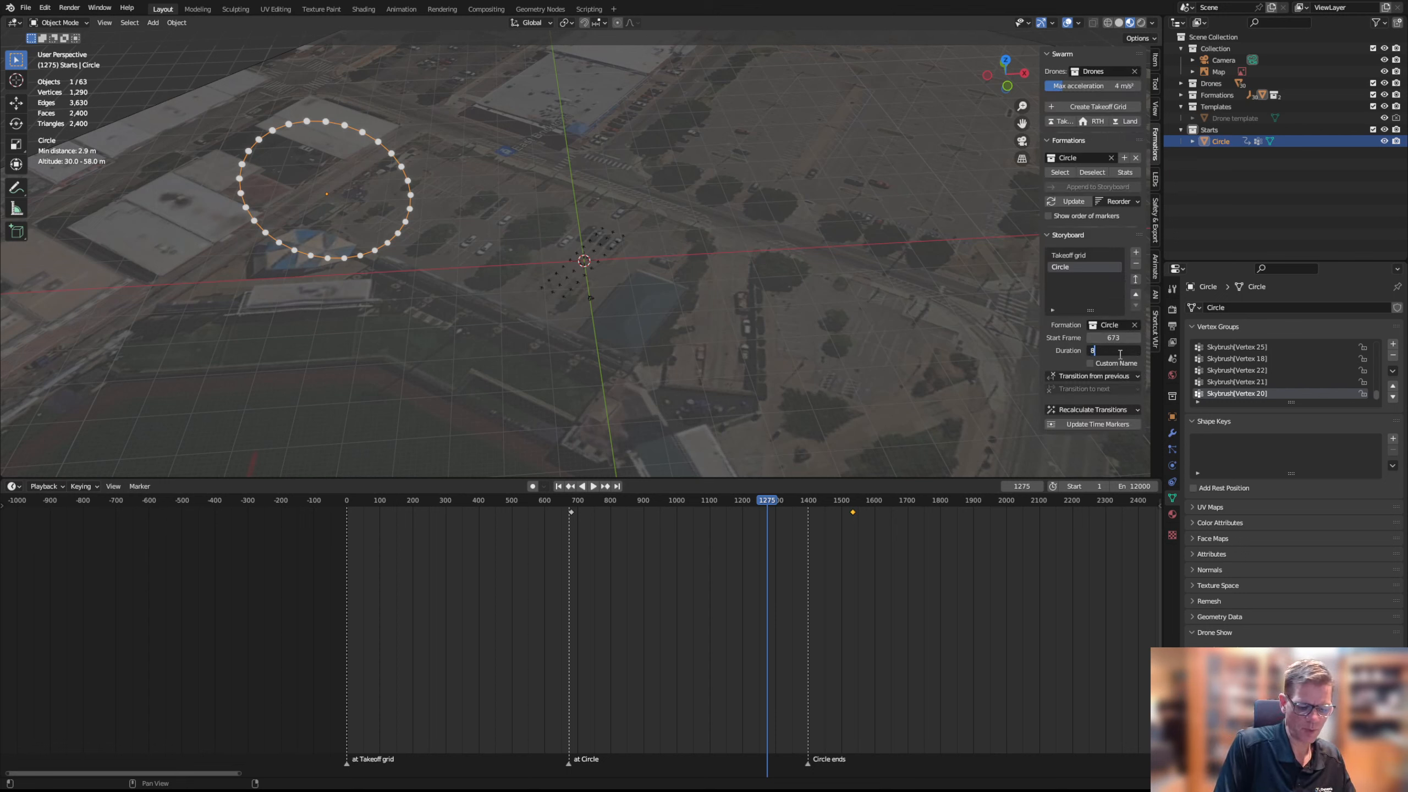
pyautogui.write('50')
pyautogui.click(1111, 425)
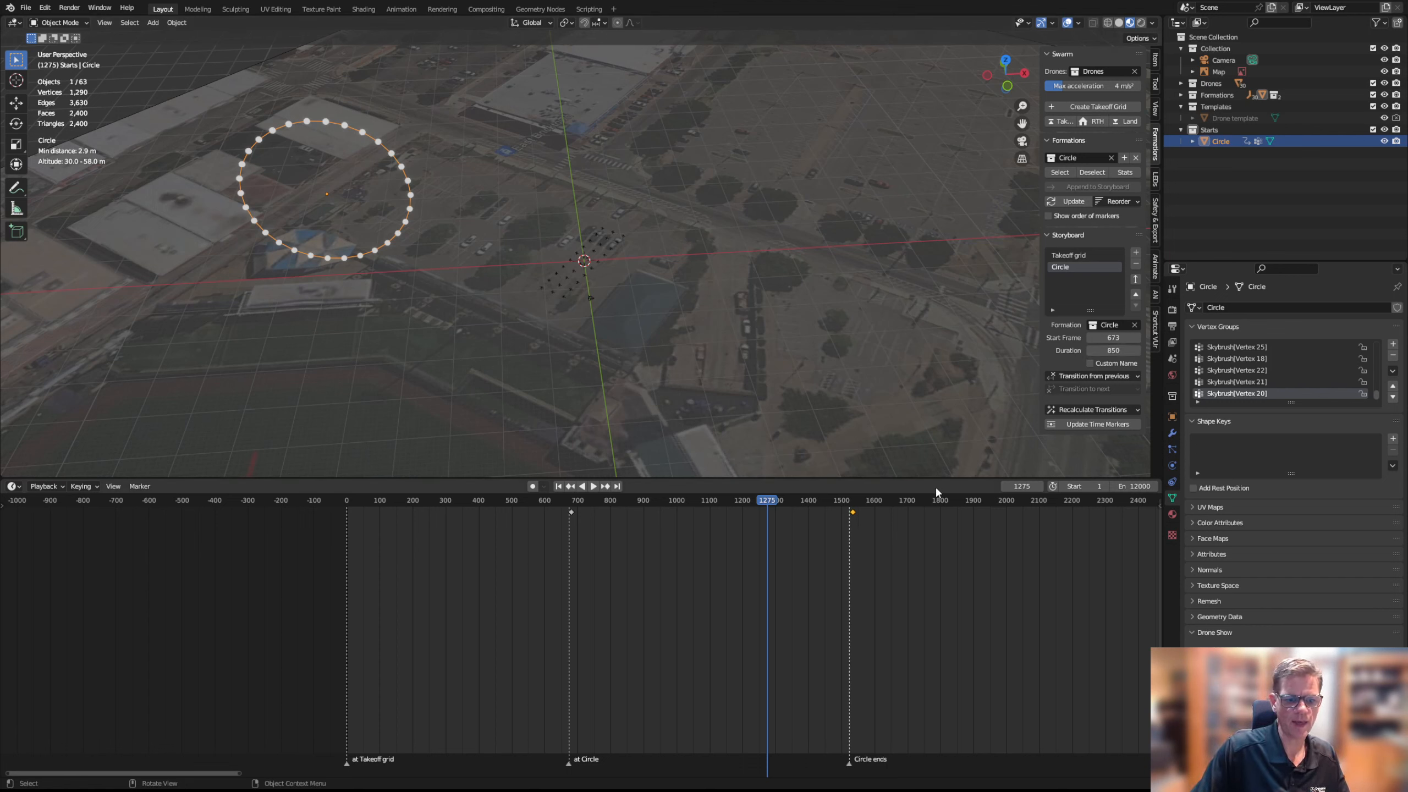
pyautogui.moveTo(854, 517); pyautogui.dragTo(849, 517)
pyautogui.moveTo(769, 503); pyautogui.dragTo(867, 513)
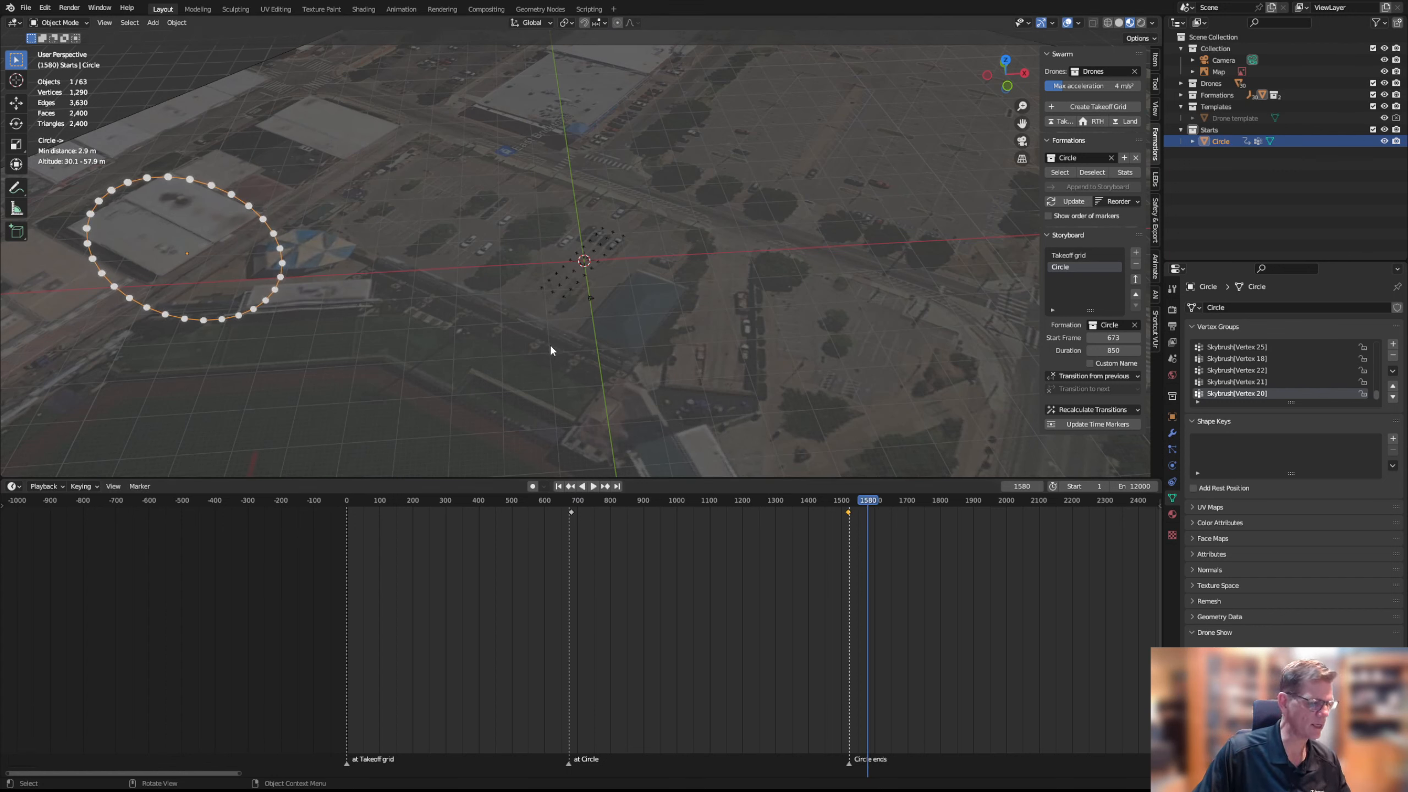
# Select the scene camera and raise its Z location to about 7.88 m
pyautogui.moveTo(508, 332); pyautogui.dragTo(447, 300, button='middle')
pyautogui.scroll(-2, 451, 305)
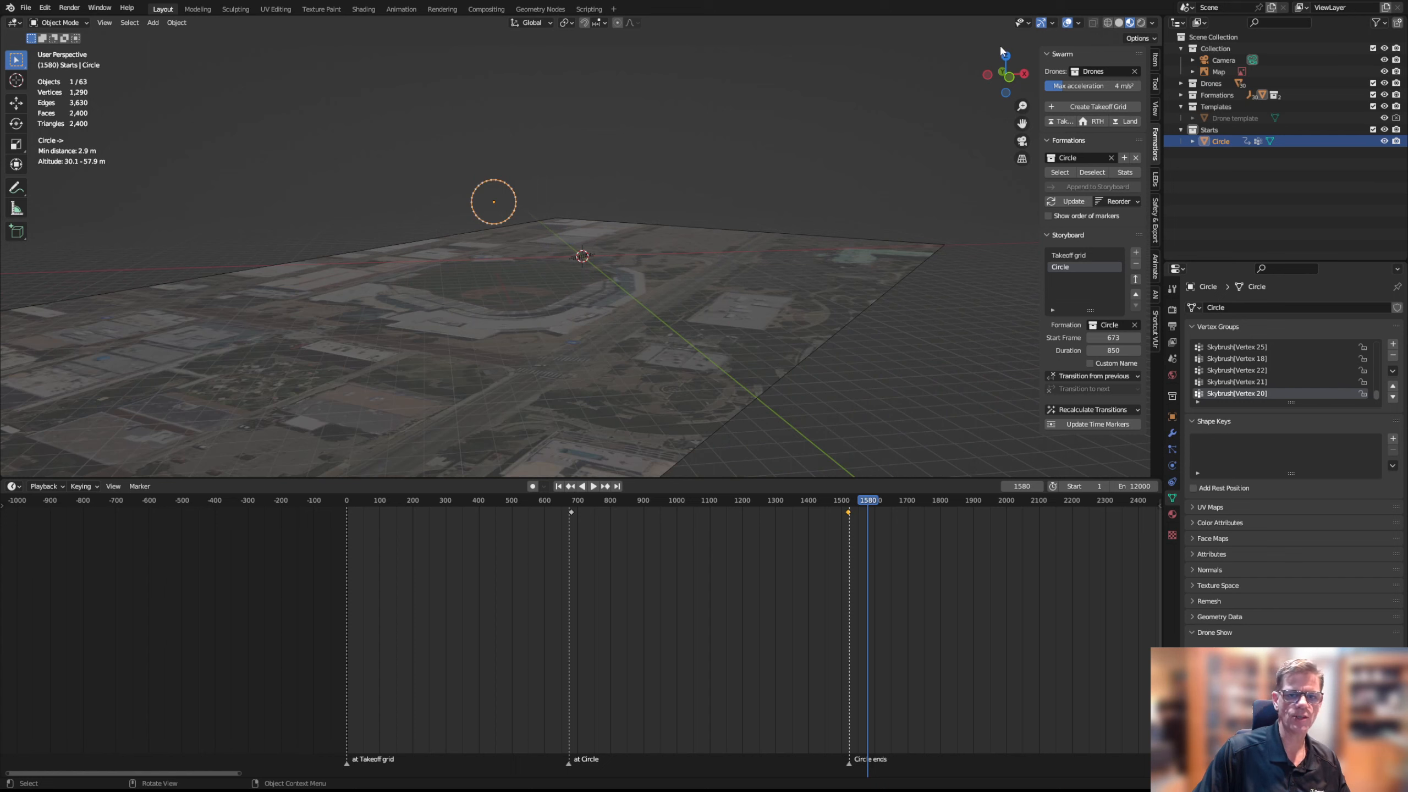
pyautogui.click(1224, 60)
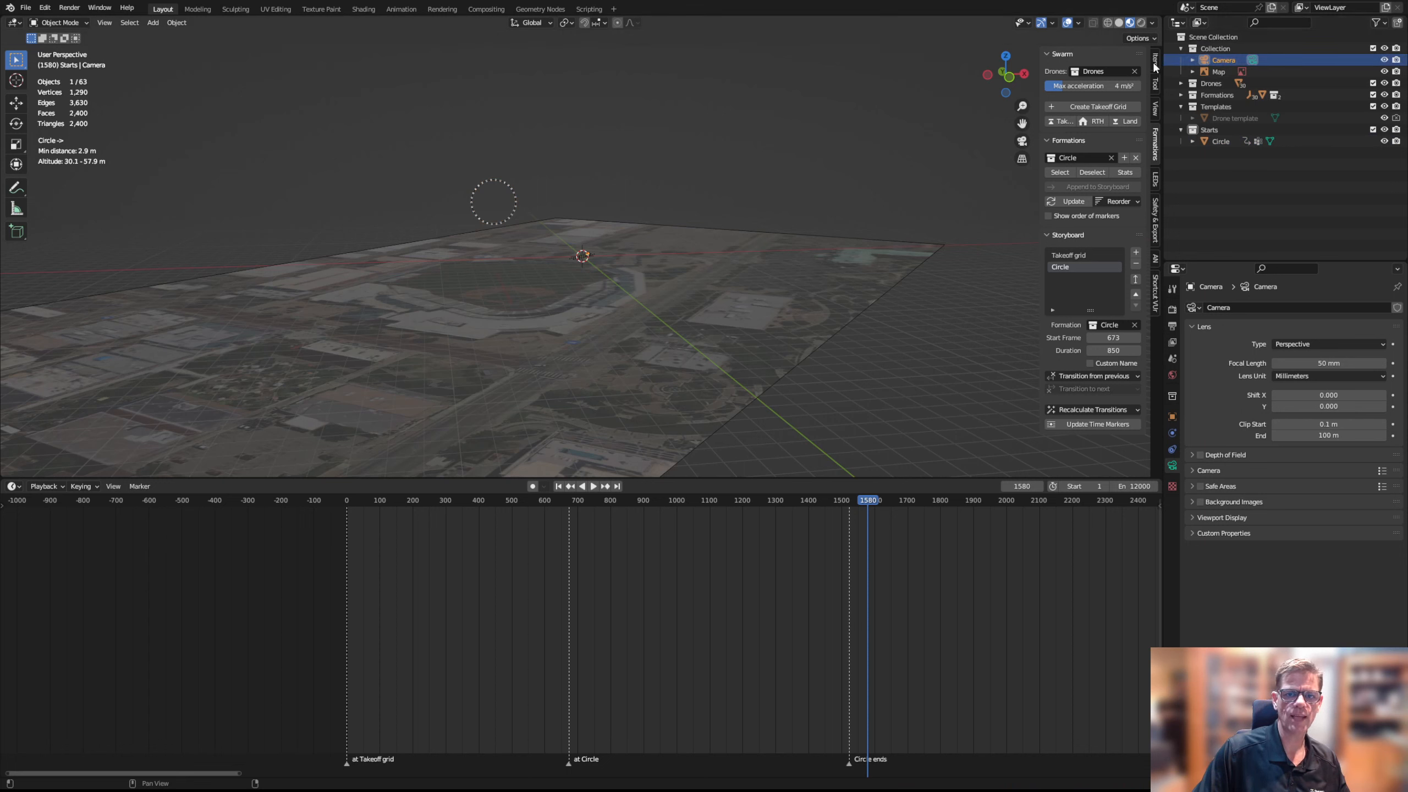
pyautogui.click(1155, 62)
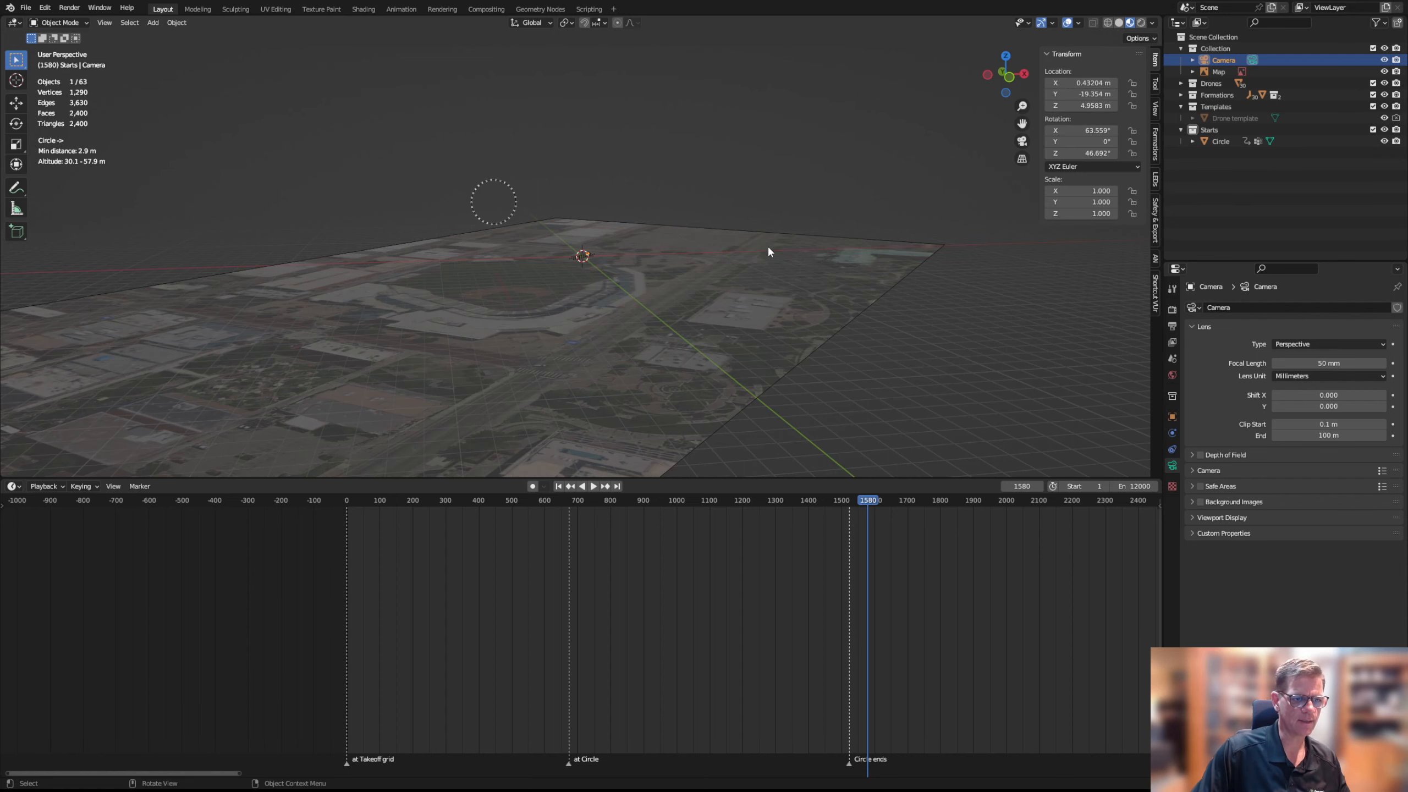
pyautogui.moveTo(768, 245)
pyautogui.mouseDown(button='middle')
pyautogui.moveTo(746, 304)
pyautogui.moveTo(755, 238)
pyautogui.moveTo(762, 258)
pyautogui.mouseUp(button='middle')
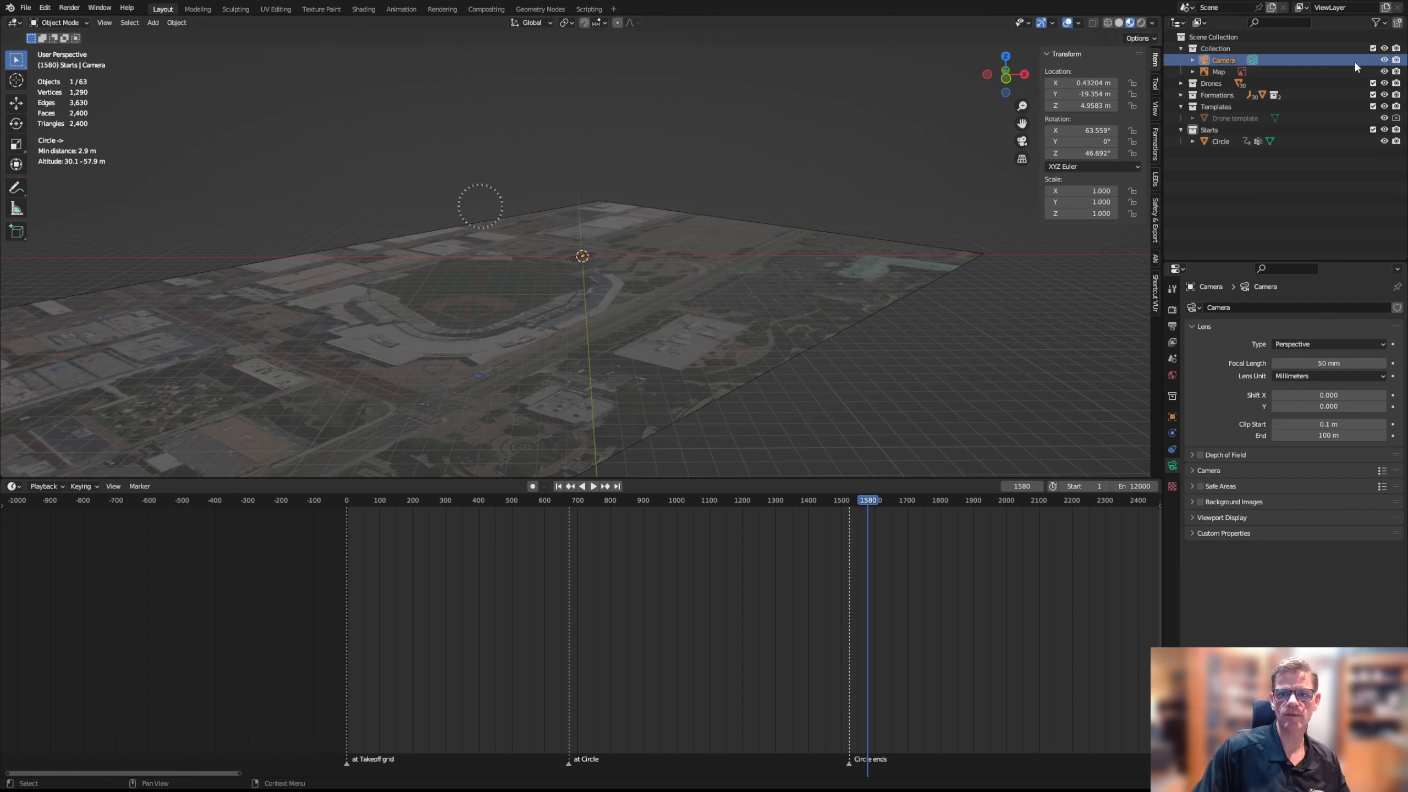
pyautogui.moveTo(1081, 105); pyautogui.dragTo(1065, 105)
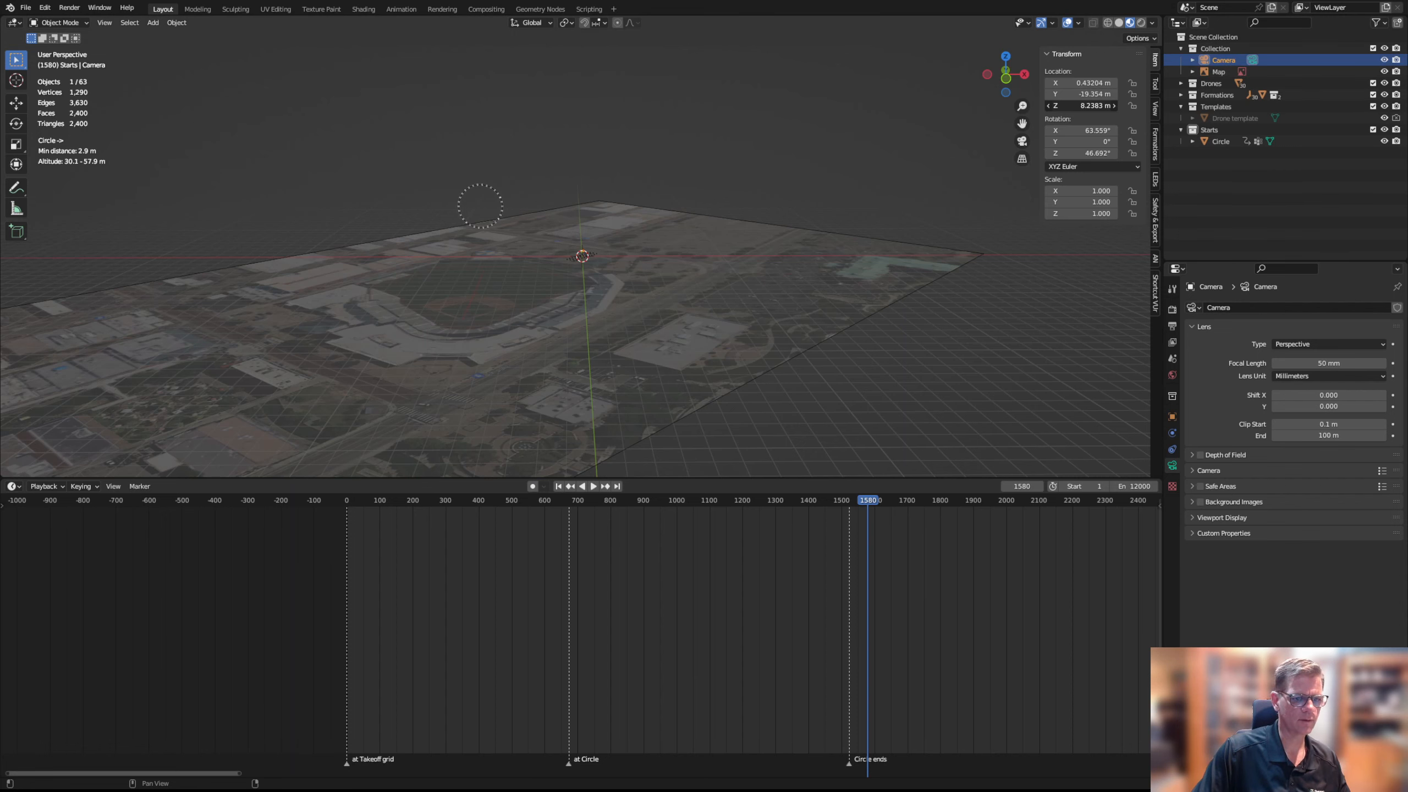
# Set the camera's Y location to -100 m
pyautogui.moveTo(579, 424); pyautogui.dragTo(603, 251, button='middle')
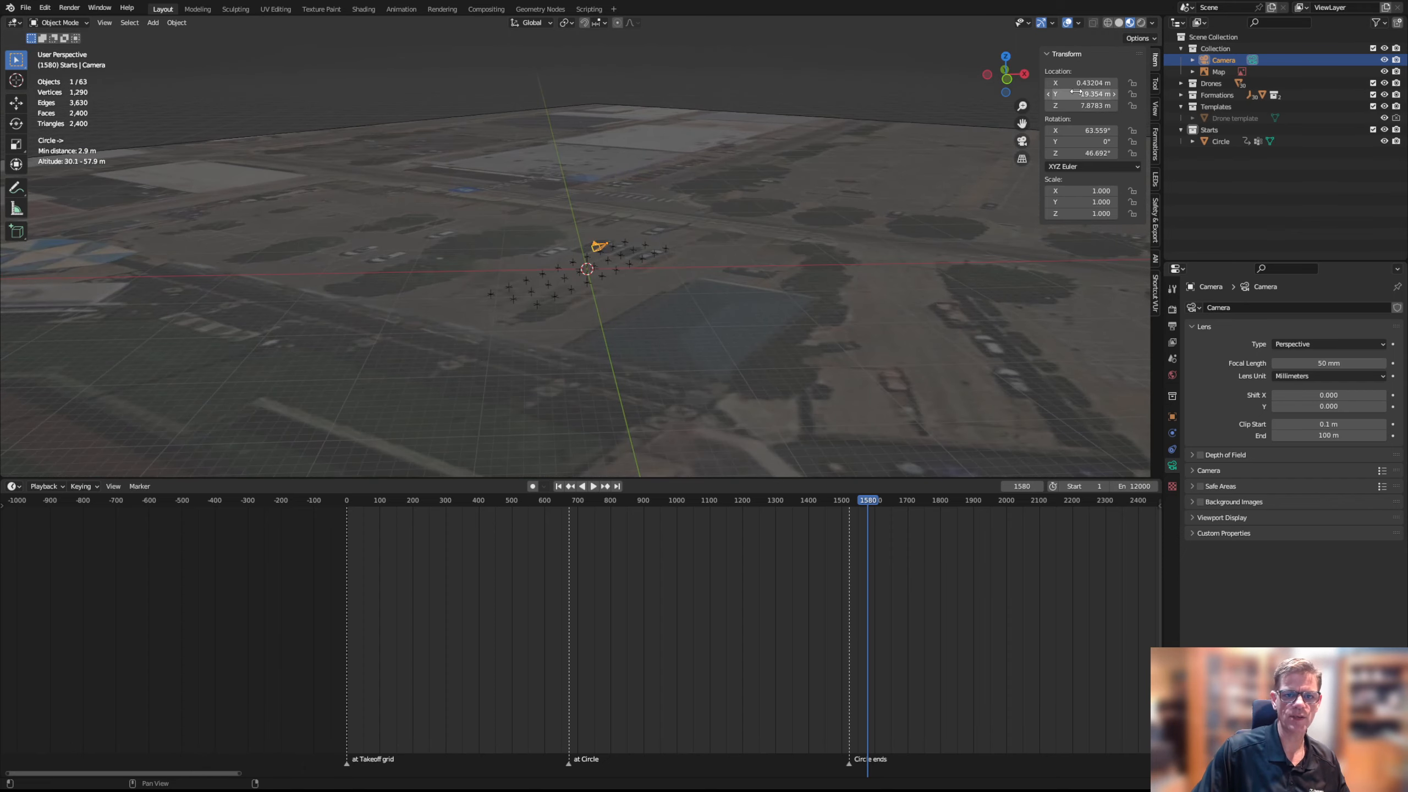
pyautogui.moveTo(1077, 93); pyautogui.dragTo(952, 93)
pyautogui.click(1109, 97)
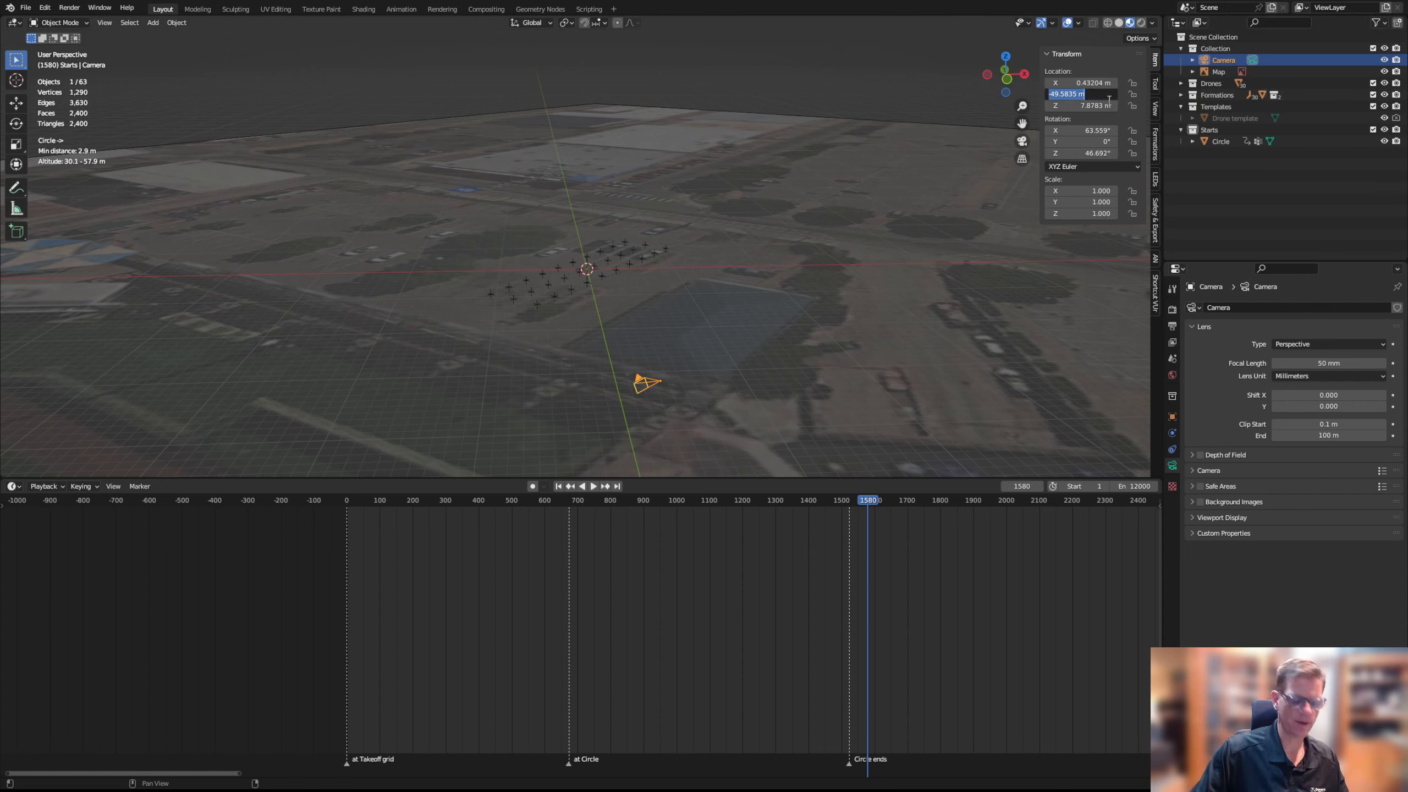
pyautogui.write('1')
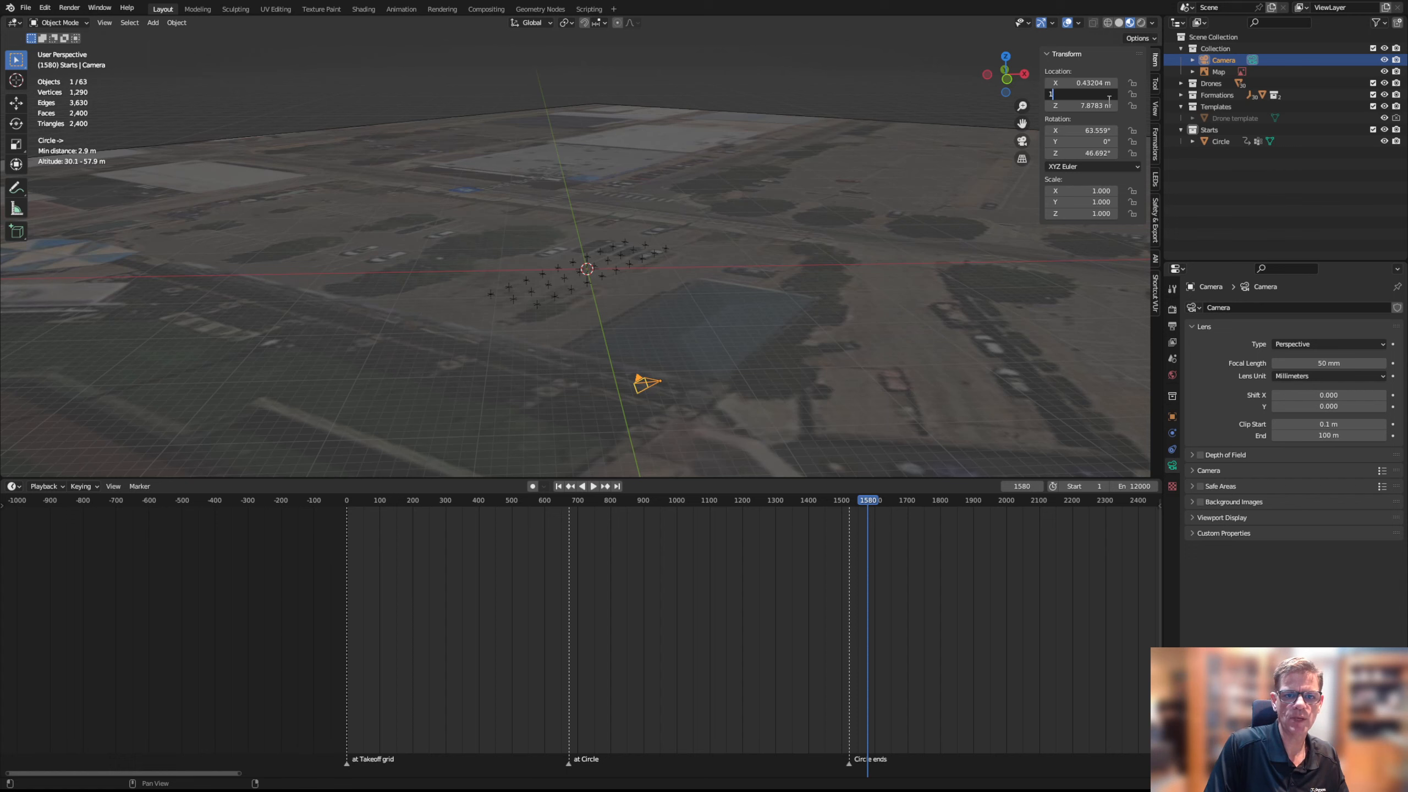
pyautogui.press('BackSpace')
pyautogui.write('-100')
pyautogui.press('Return')
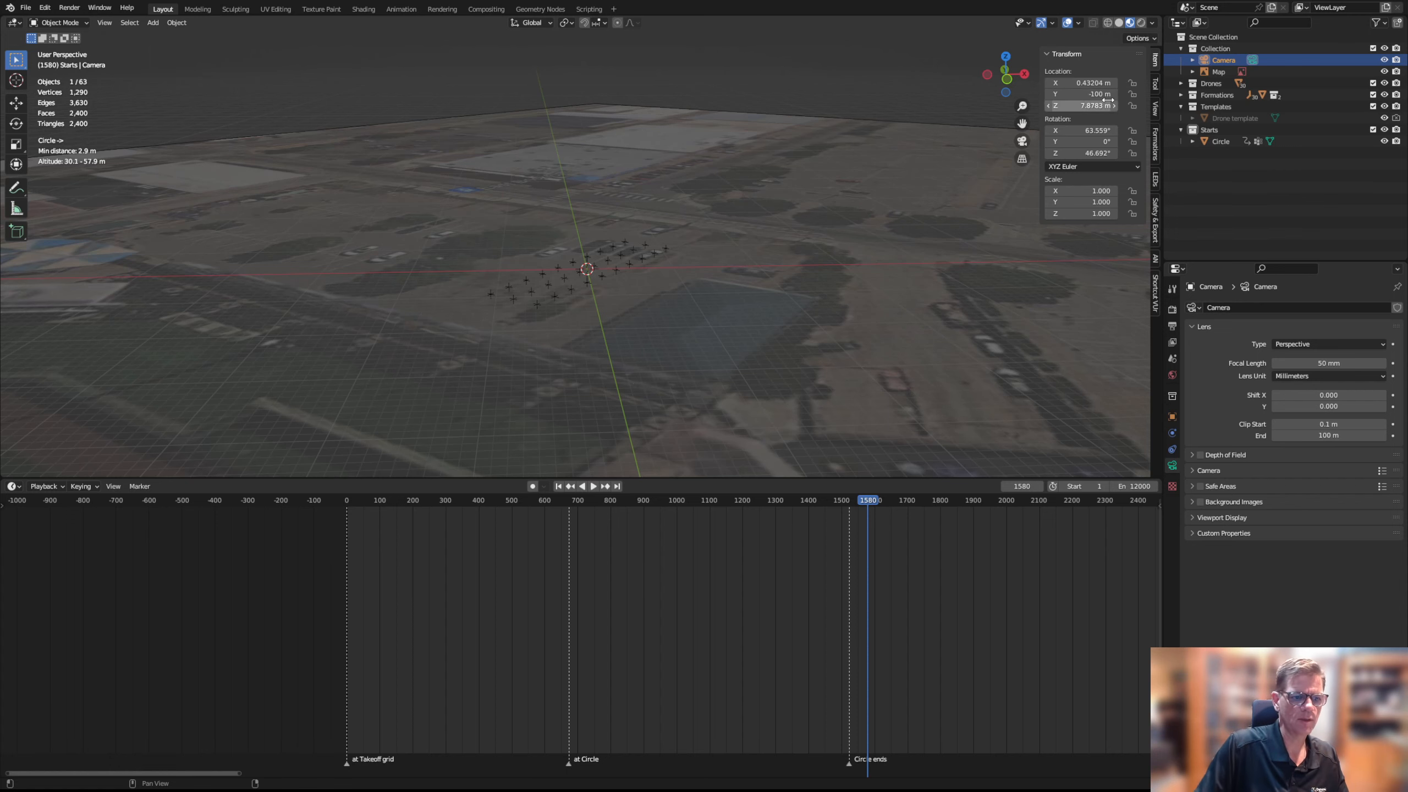
# In top view, move the camera behind the baseball field's home plate, to about X -63.3 m and Y -169.2 m
pyautogui.moveTo(809, 300); pyautogui.dragTo(756, 369, button='middle')
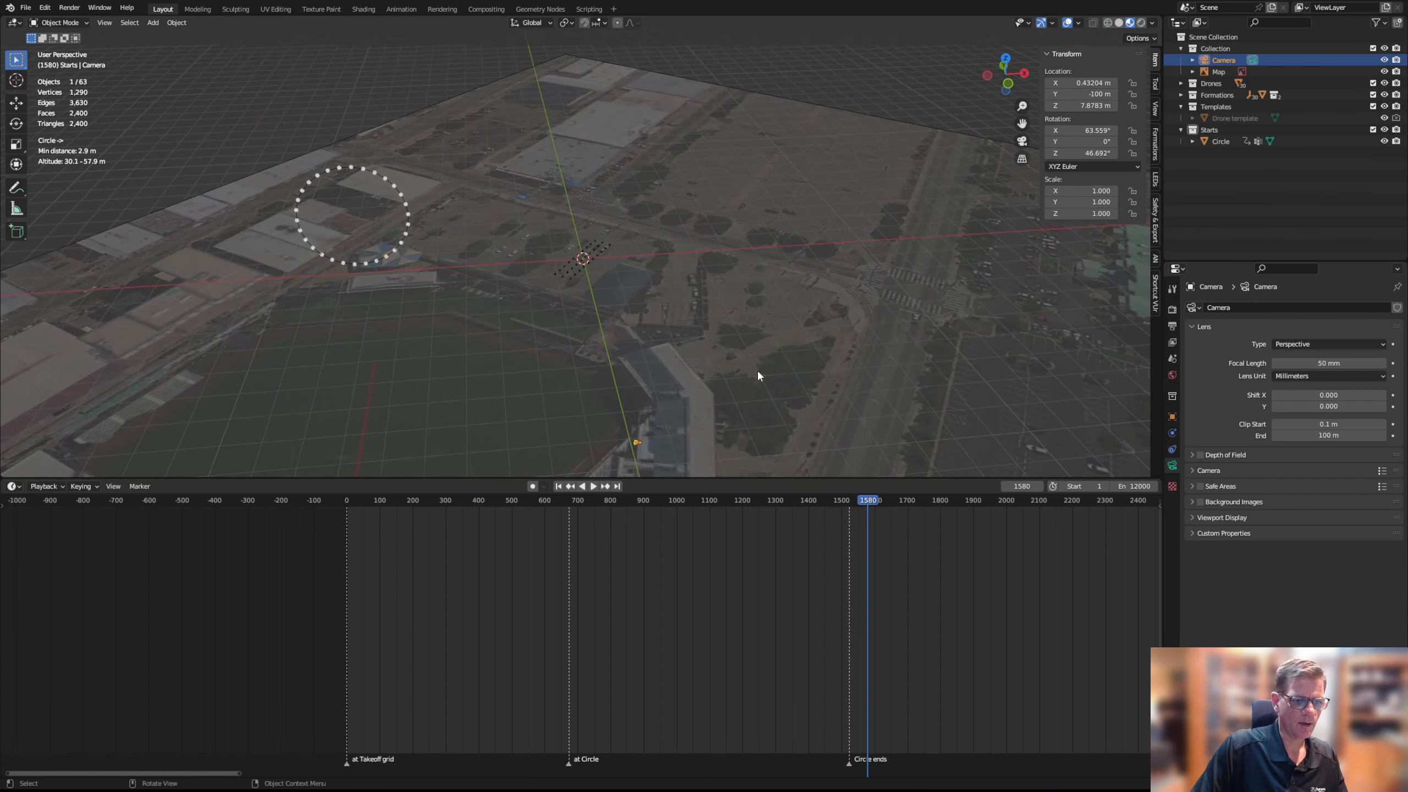
pyautogui.scroll(-3, 757, 369)
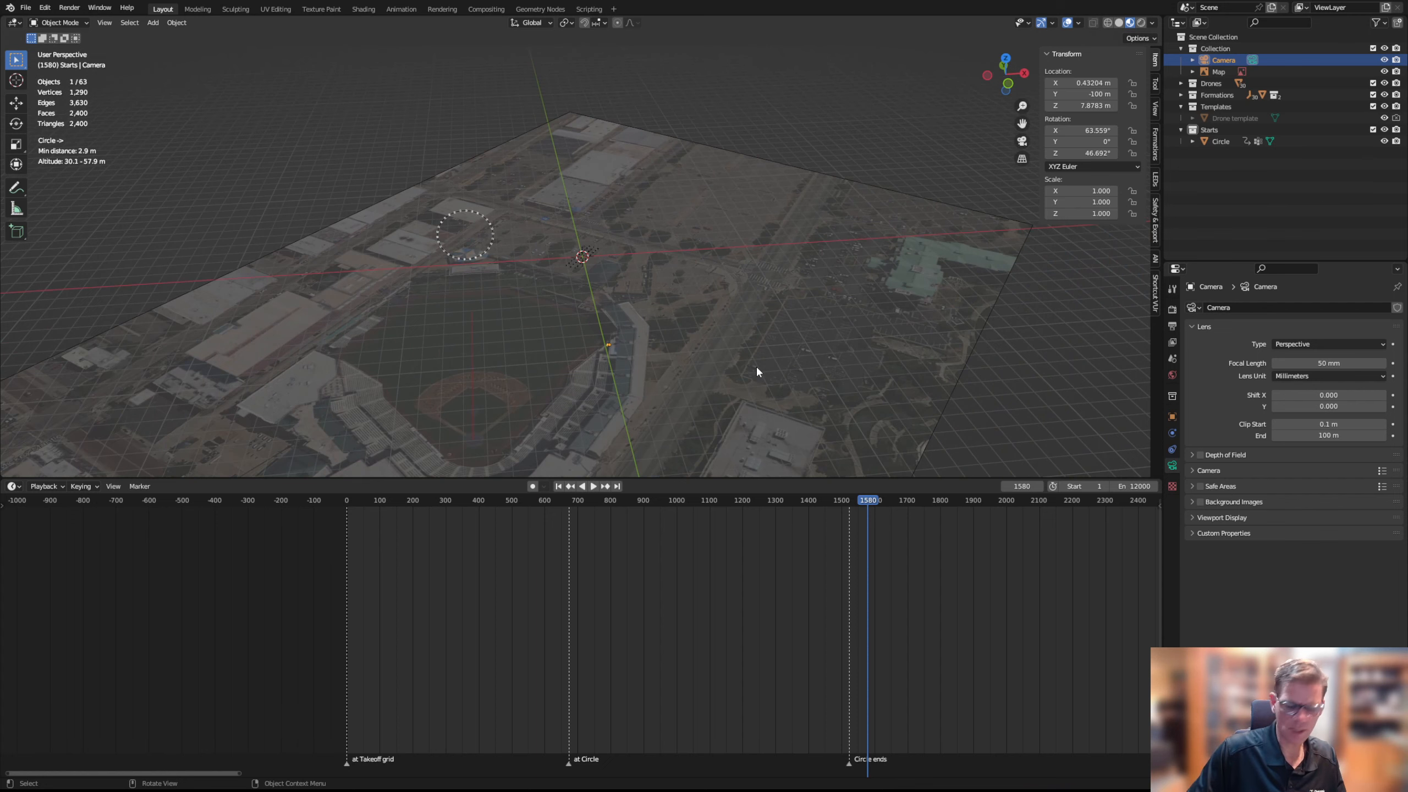
pyautogui.press('KP_7')
pyautogui.scroll(-1, 664, 375)
pyautogui.scroll(4, 587, 402)
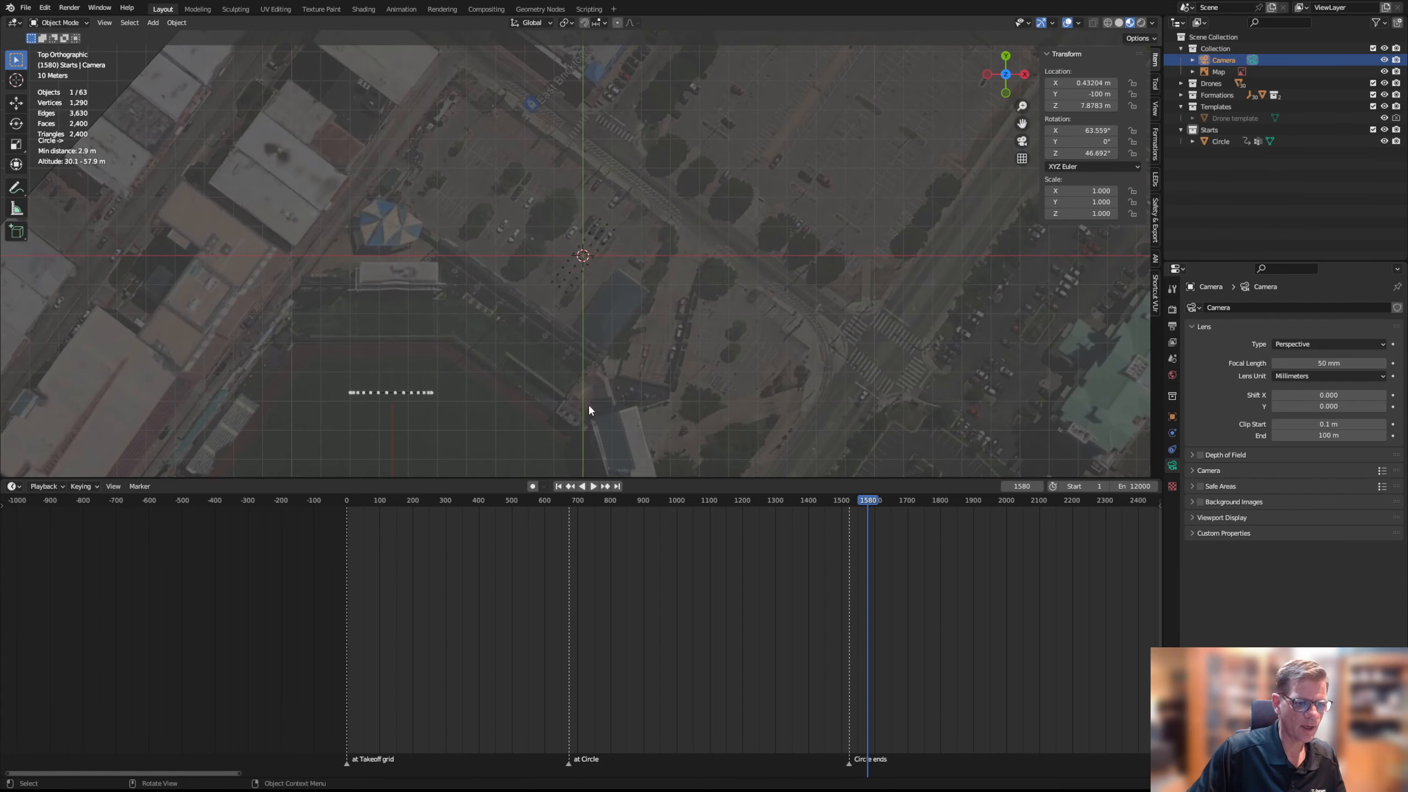
pyautogui.scroll(-3, 586, 433)
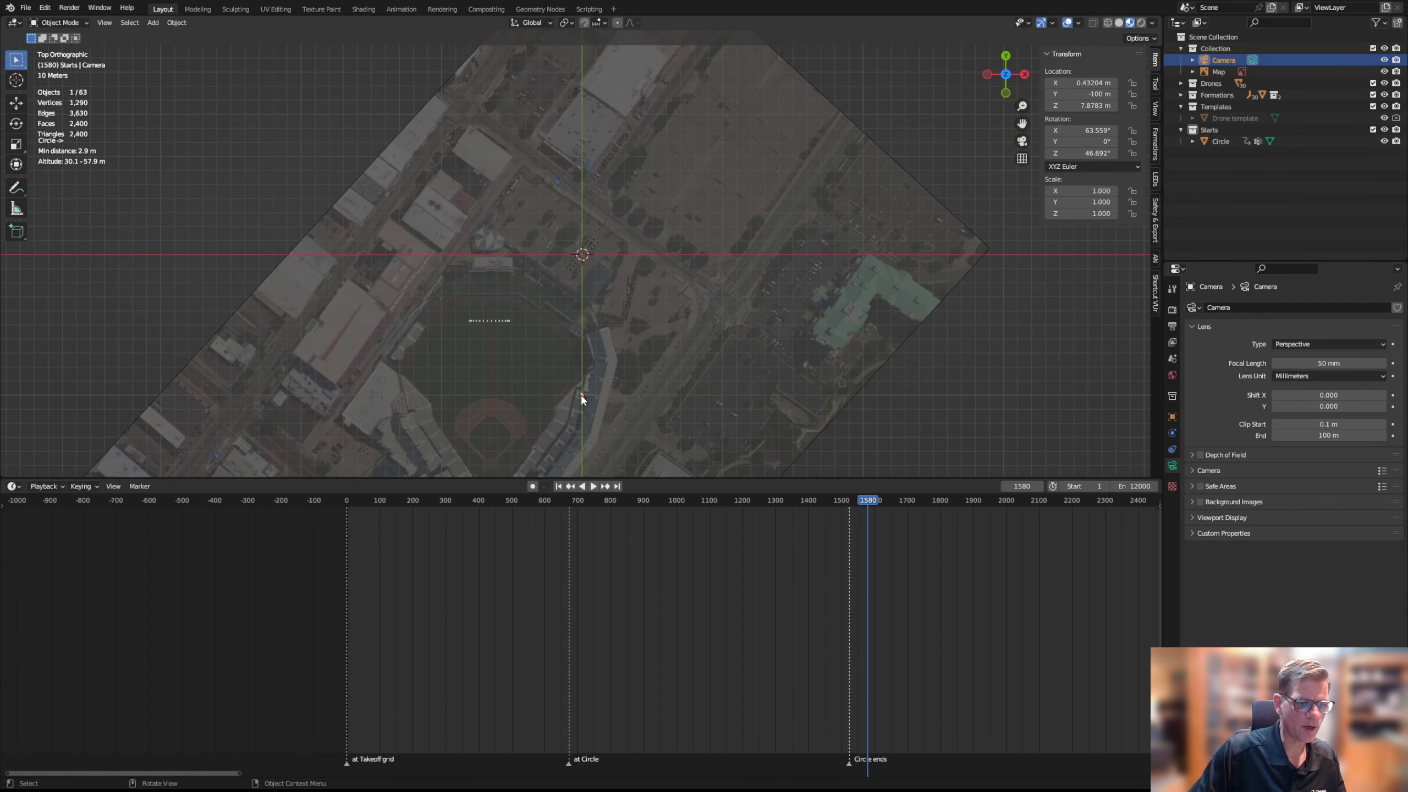
pyautogui.press('g')
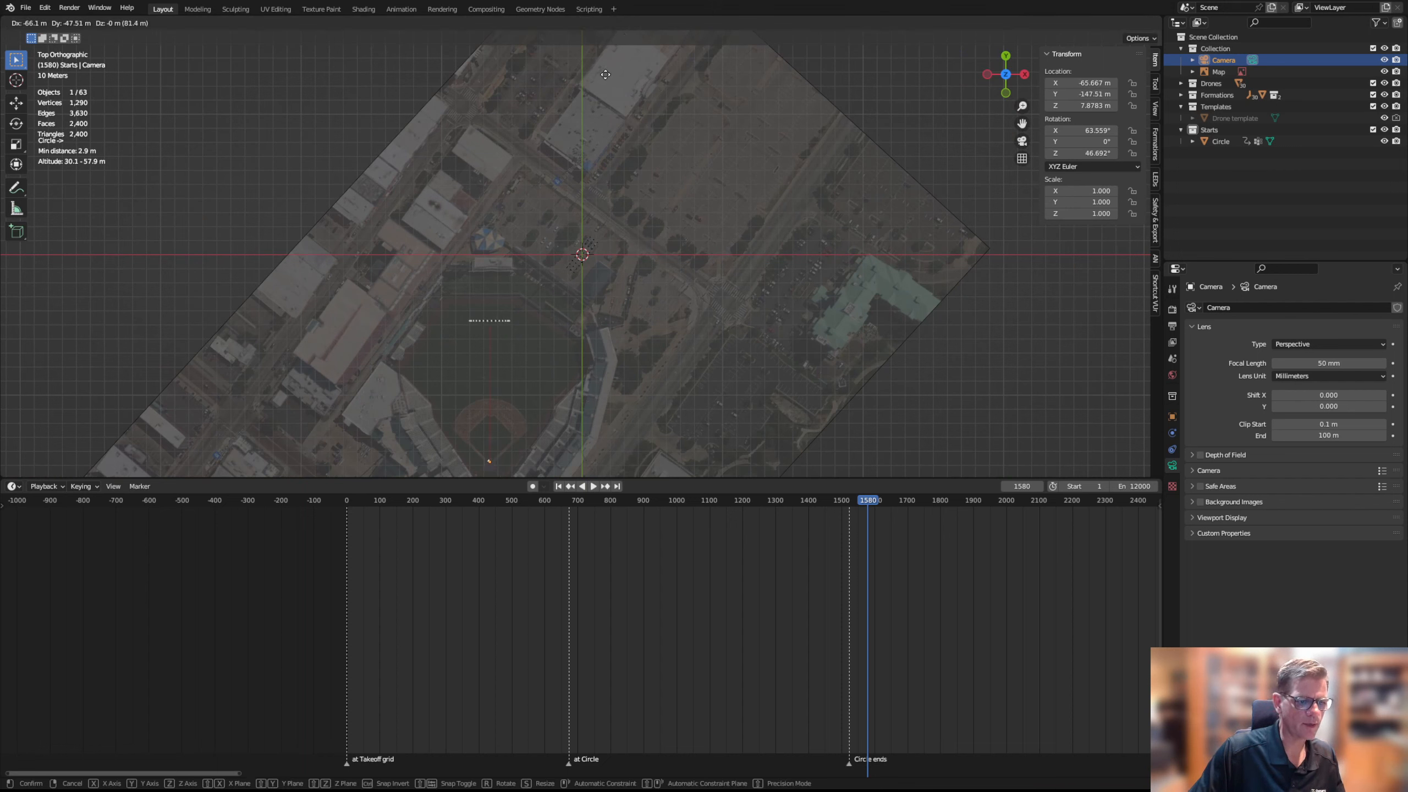
pyautogui.click(606, 75)
pyautogui.scroll(-2, 581, 253)
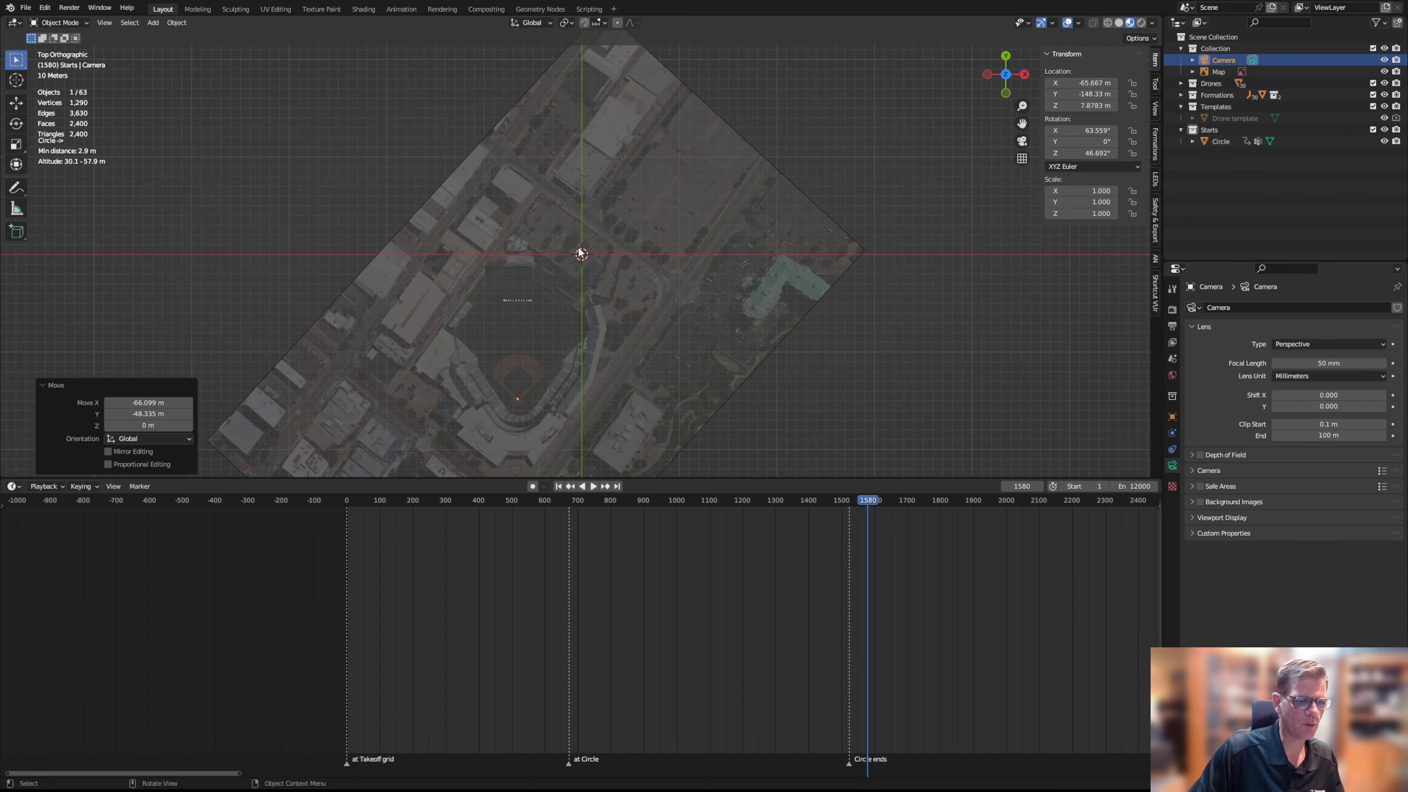
pyautogui.press('g')
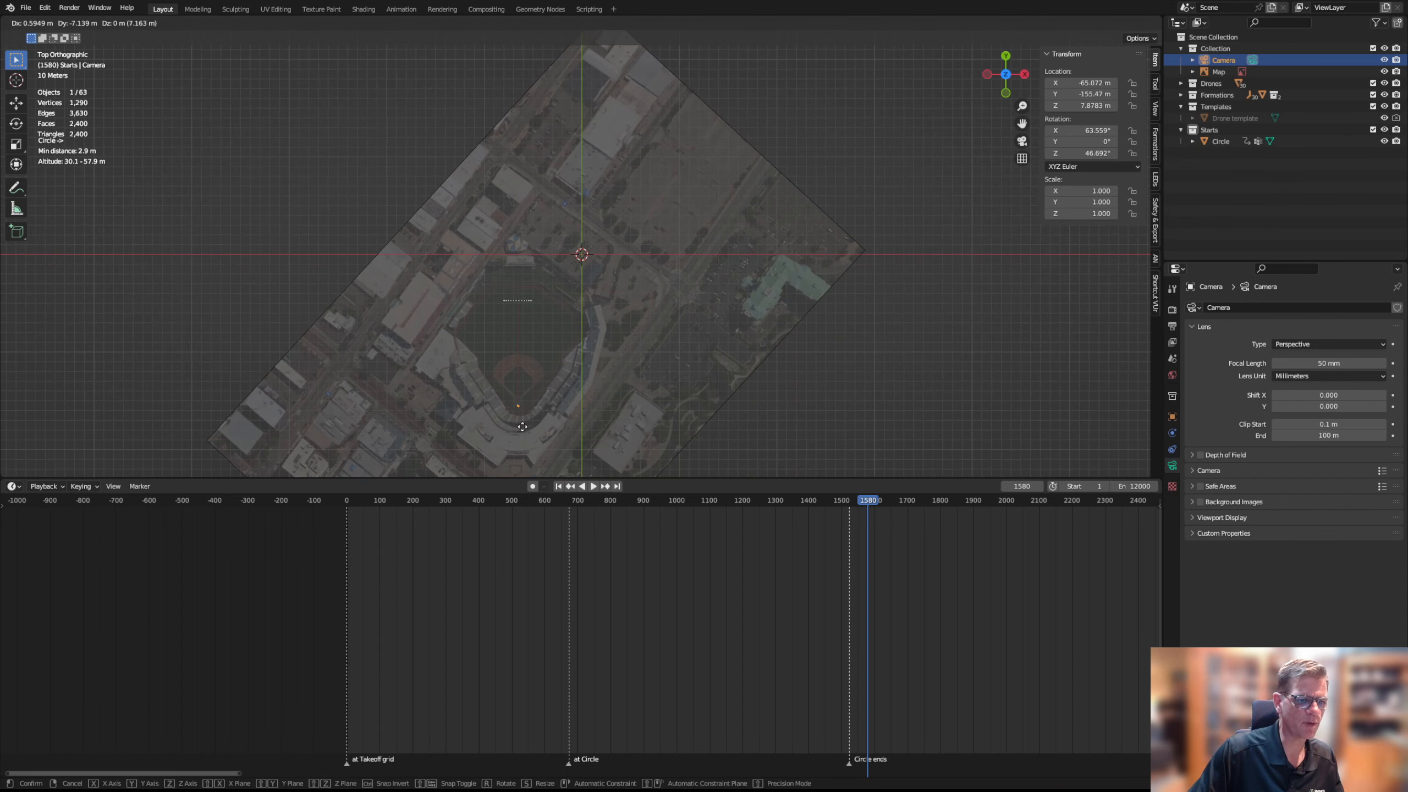
pyautogui.click(524, 442)
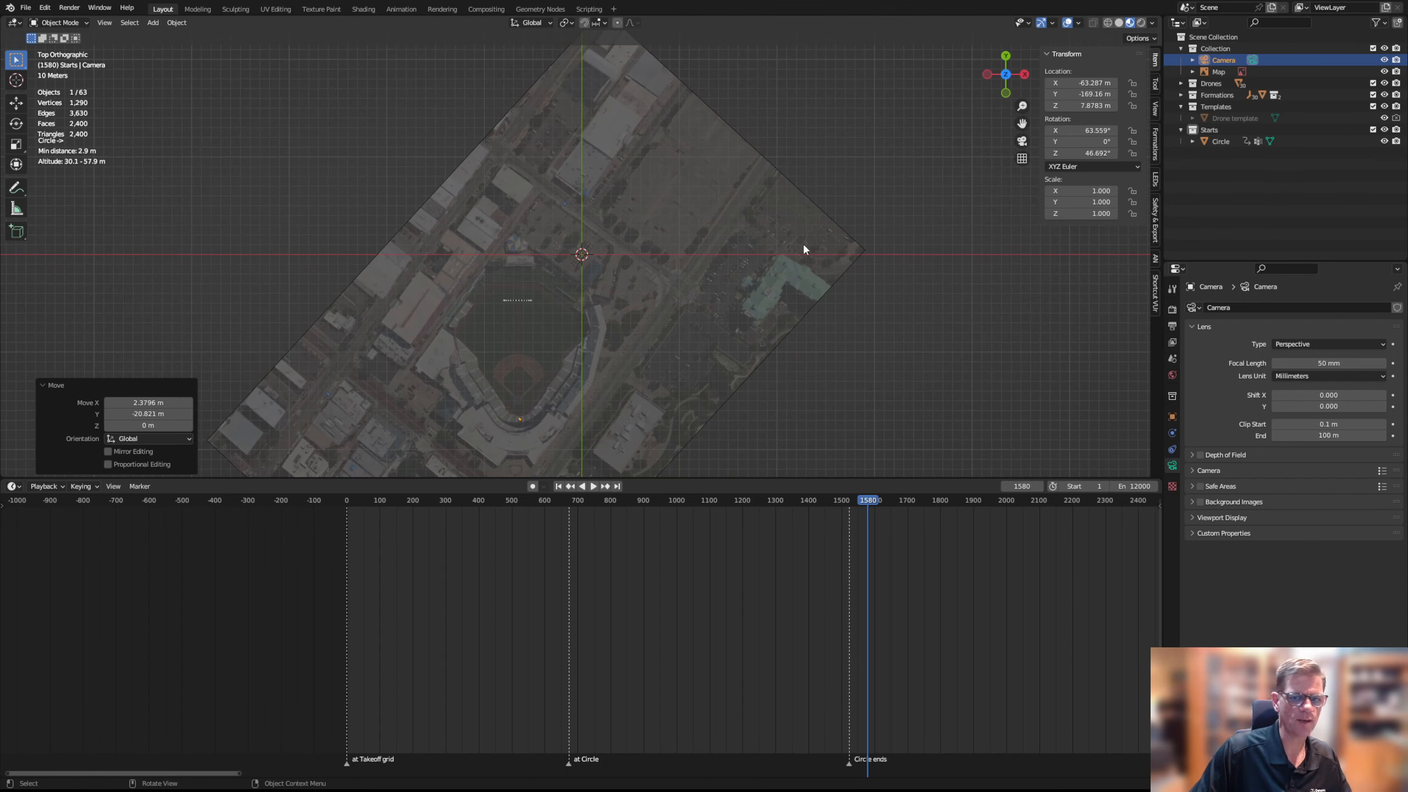
# Look through the camera and set its rotation to about 102.56° on X and -11.31° on Z
pyautogui.click(1022, 142)
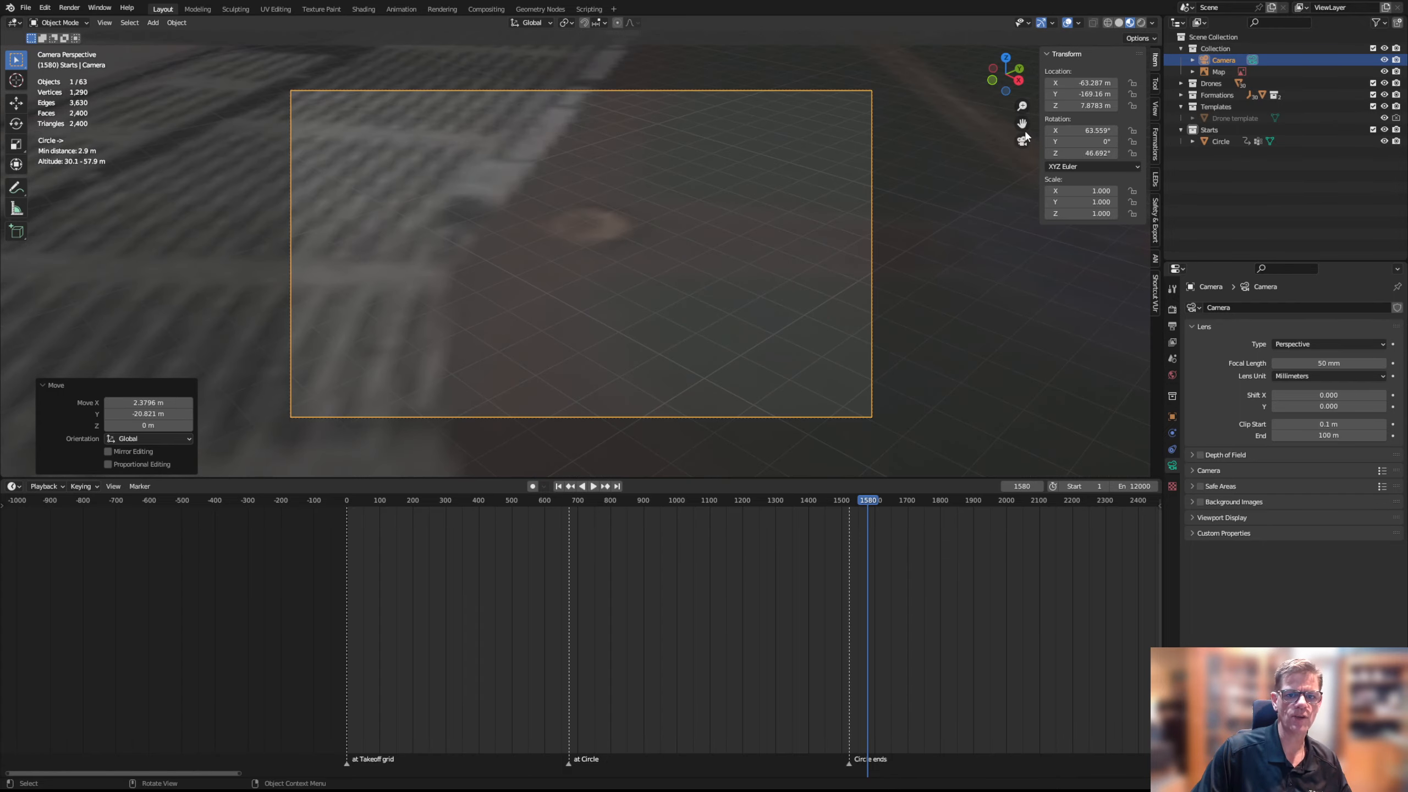
pyautogui.click(1092, 132)
pyautogui.click(1093, 154)
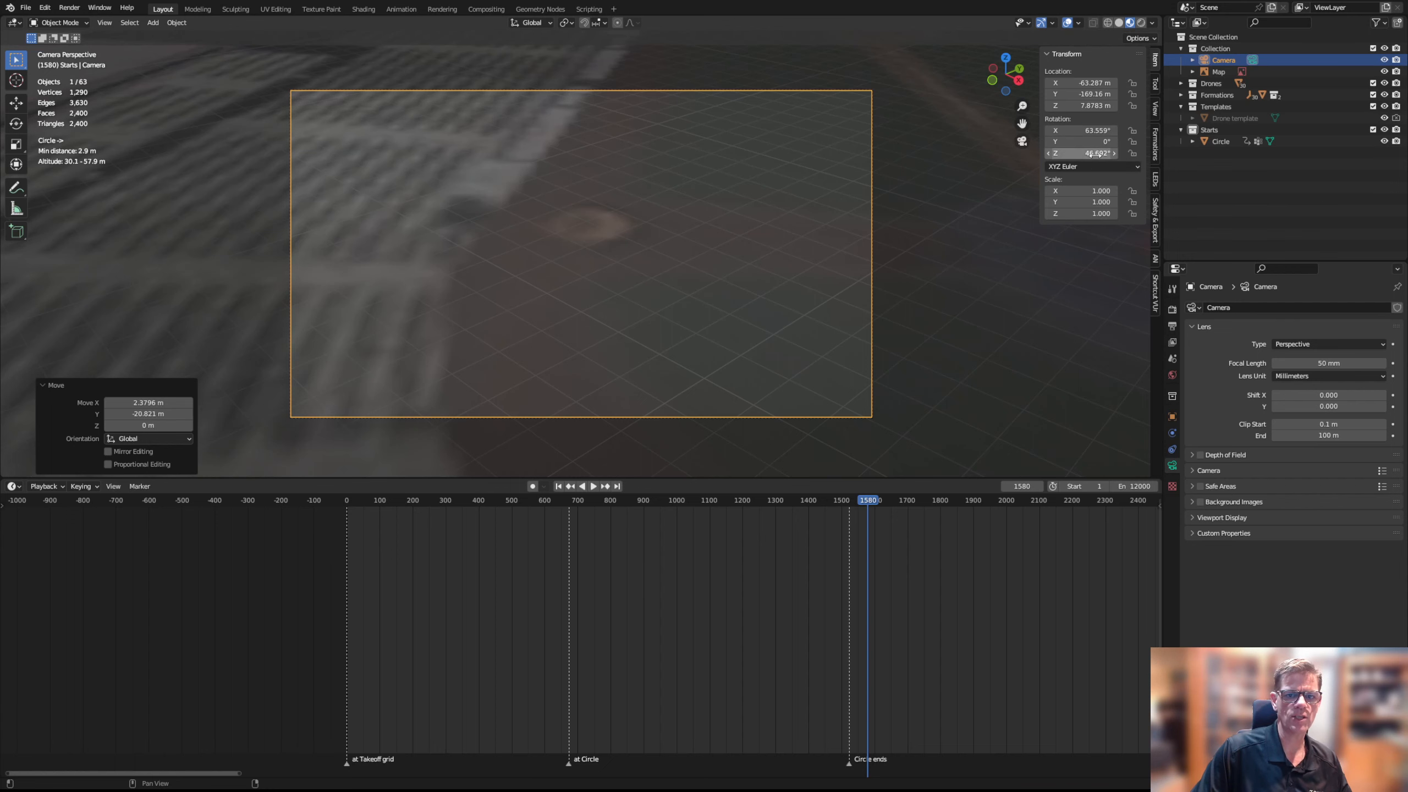
pyautogui.moveTo(1093, 154)
pyautogui.mouseDown()
pyautogui.moveTo(1114, 154)
pyautogui.moveTo(1030, 154)
pyautogui.moveTo(1083, 132)
pyautogui.moveTo(1168, 132)
pyautogui.moveTo(1109, 132)
pyautogui.moveTo(1134, 132)
pyautogui.moveTo(1073, 154)
pyautogui.mouseUp()
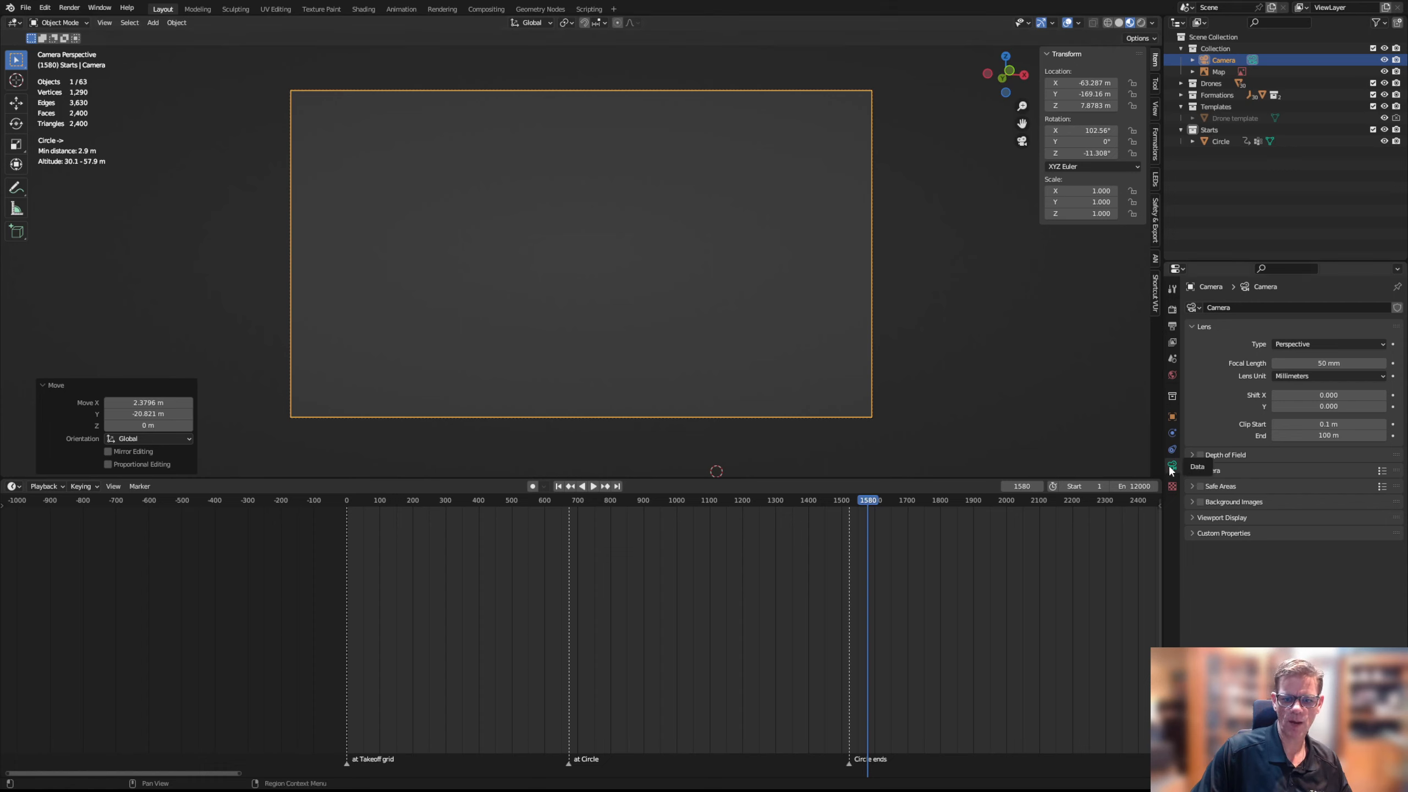
# Set the camera's clip end distance to 250 m
pyautogui.click(1289, 437)
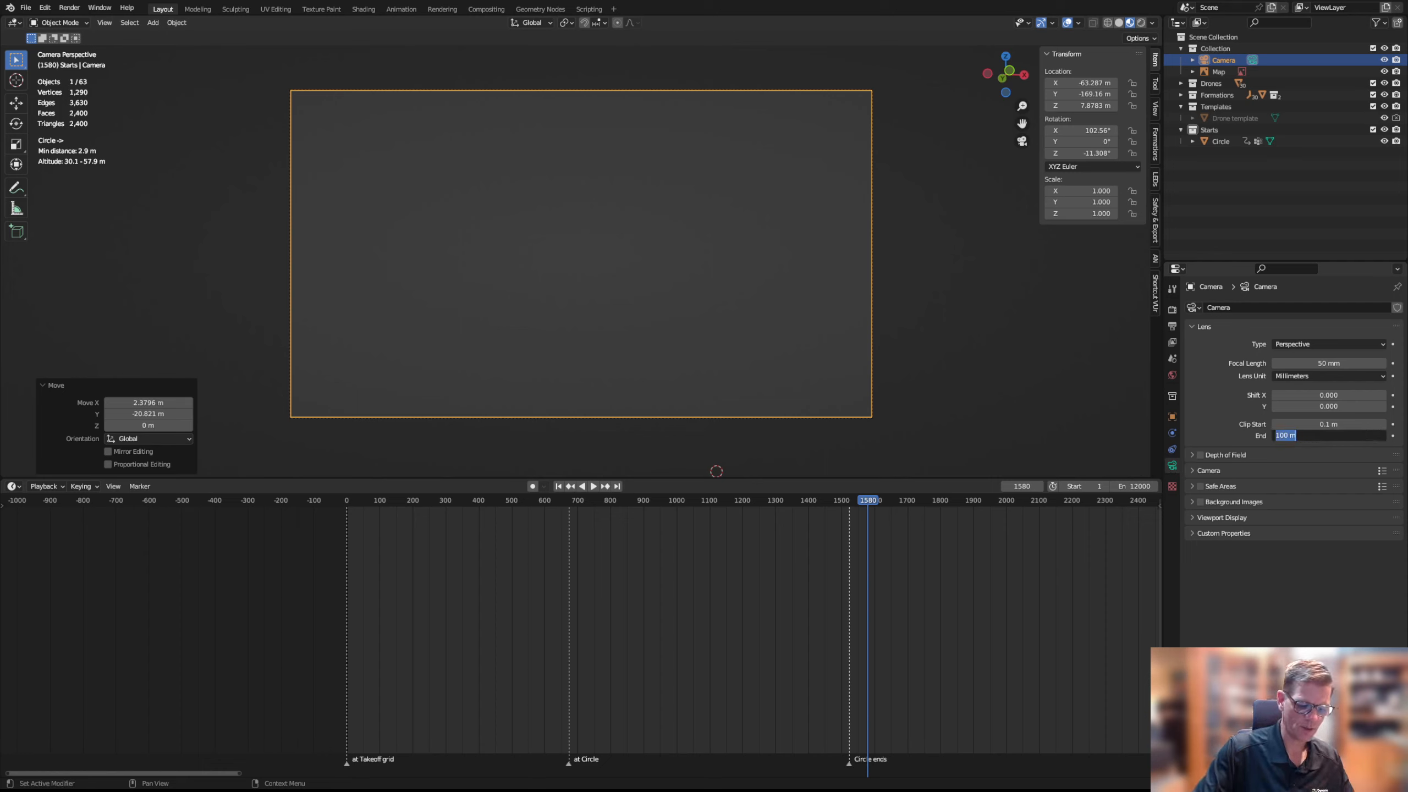
pyautogui.write('25')
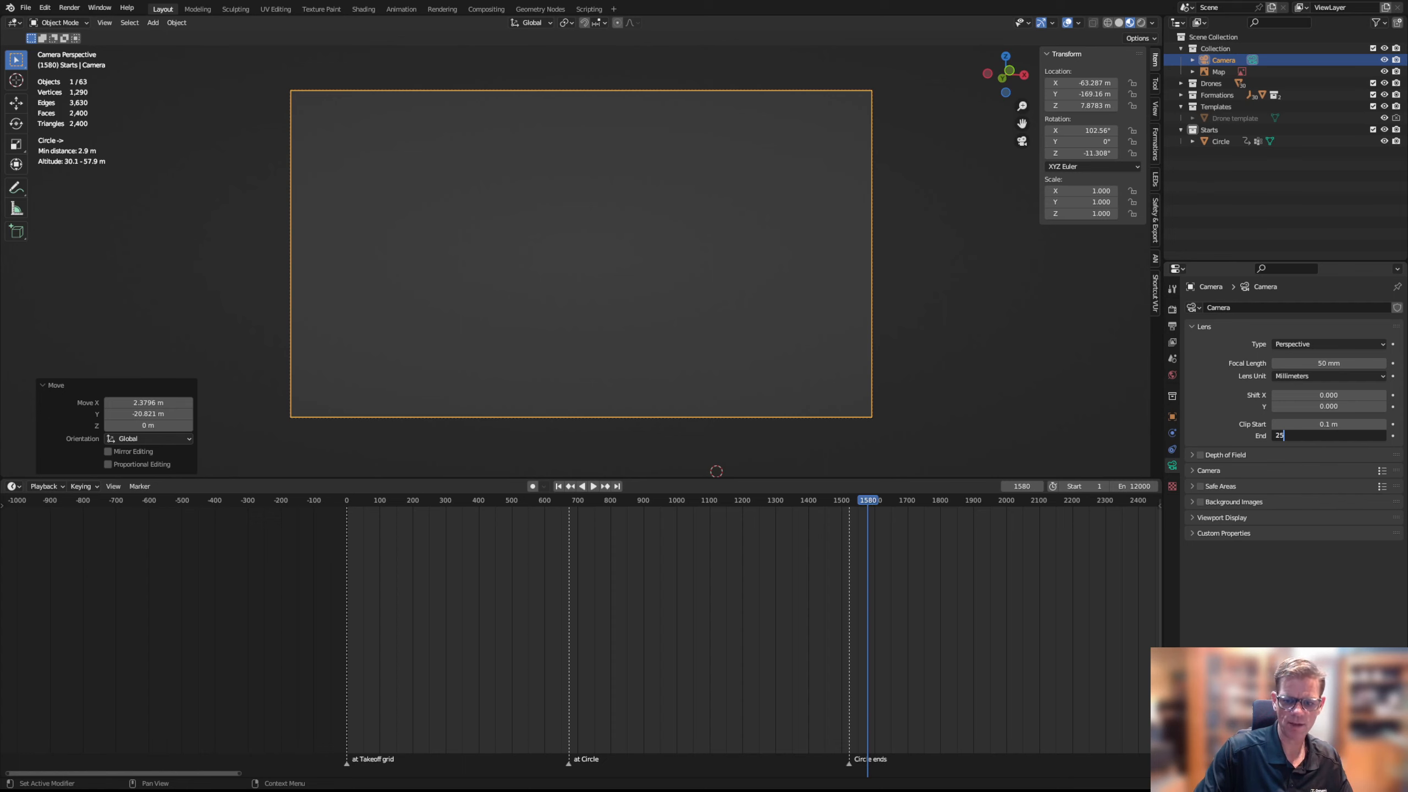
pyautogui.write('0')
pyautogui.press('Return')
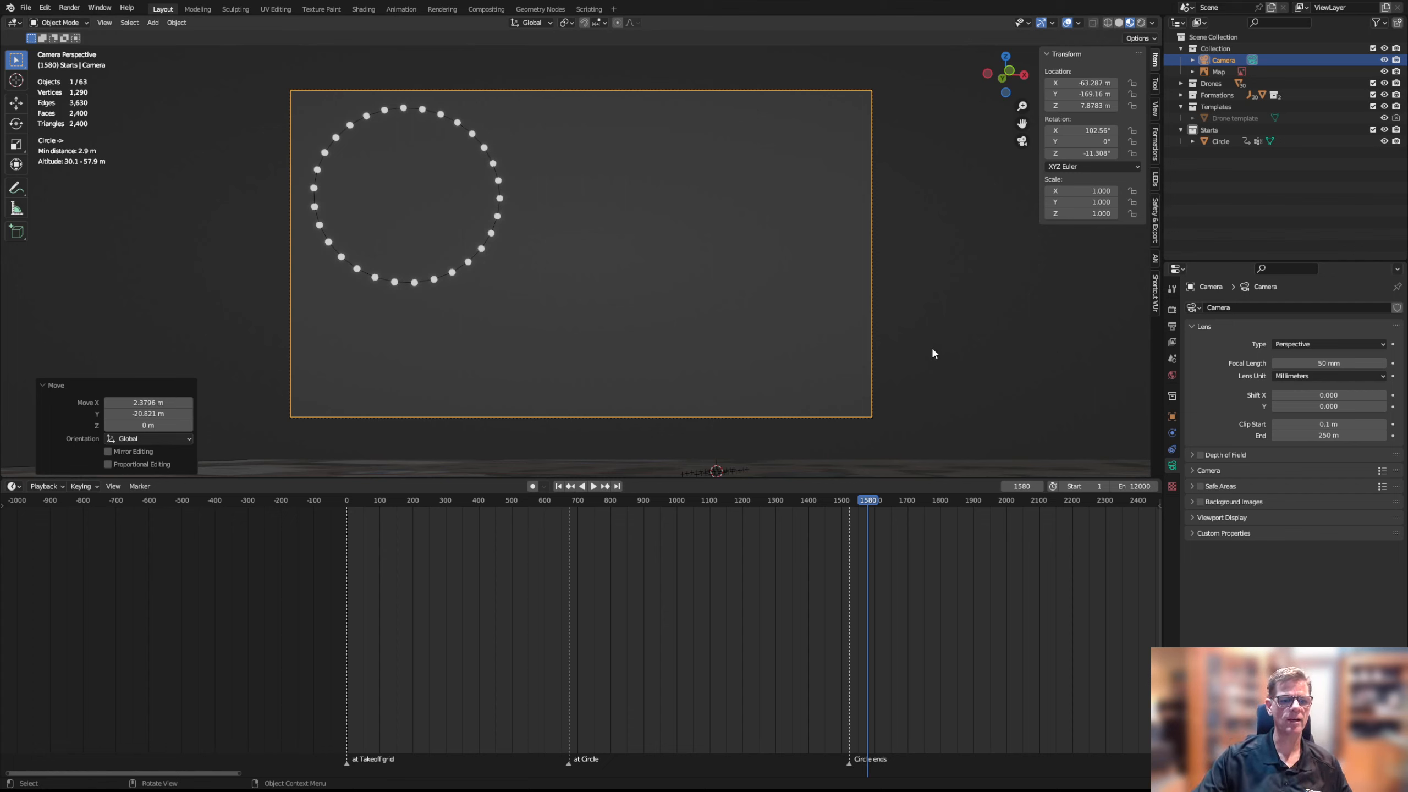
# Shift the camera's X location to about -66.3 m while looking through it
pyautogui.scroll(-3, 926, 345)
pyautogui.scroll(-3, 843, 350)
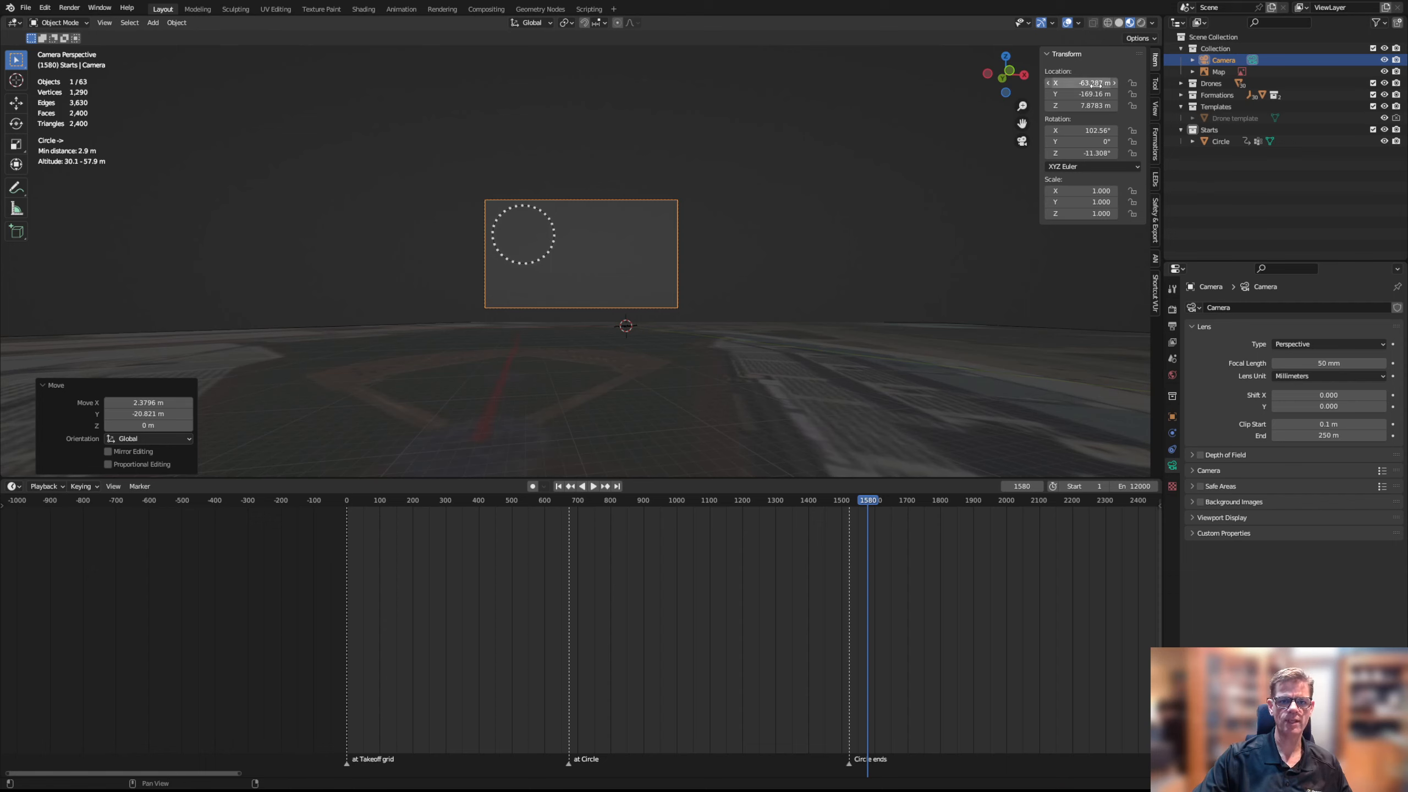
pyautogui.moveTo(1071, 83)
pyautogui.mouseDown()
pyautogui.moveTo(1052, 83)
pyautogui.moveTo(1081, 83)
pyautogui.mouseUp()
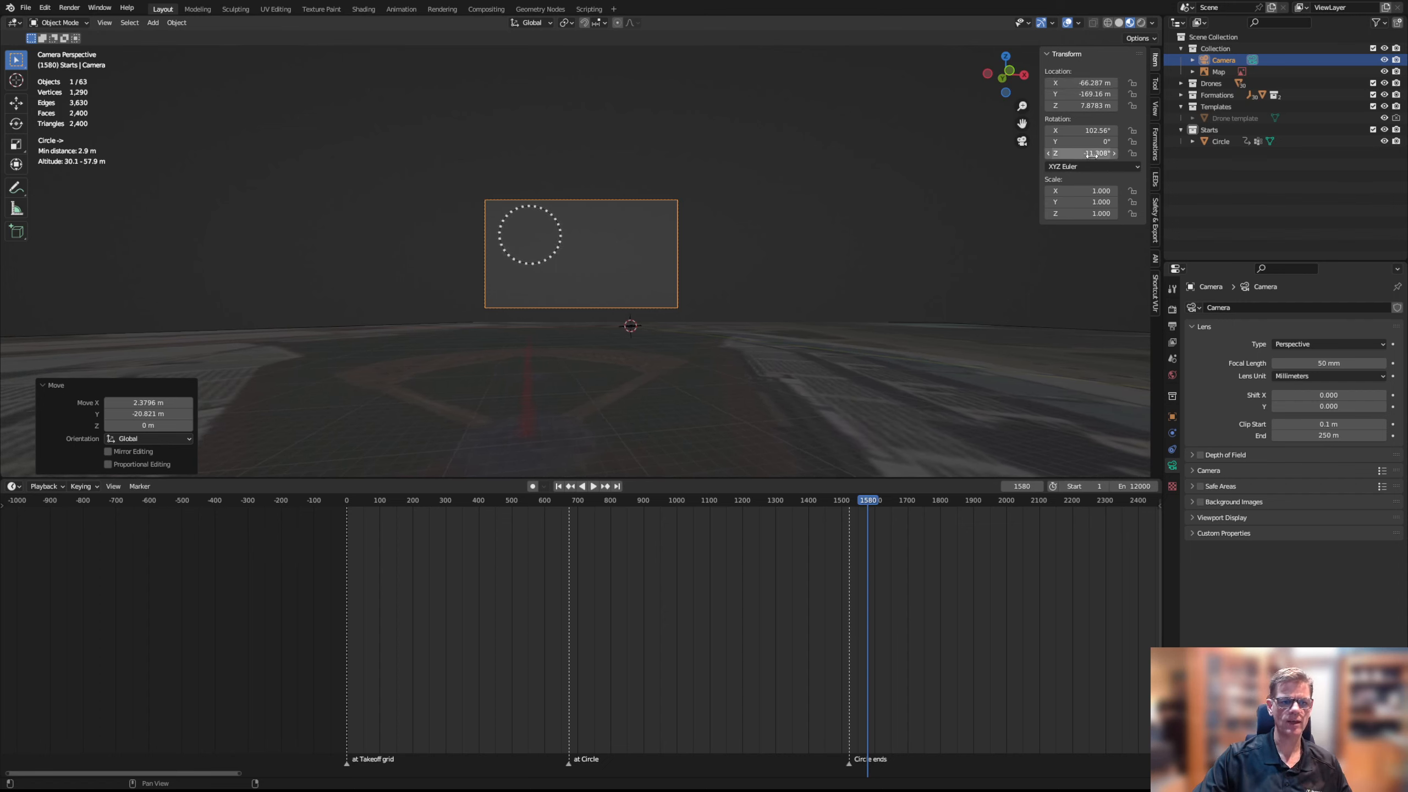
# Rotate the camera to 106.56° on X and about 0.69° on Z, and switch the viewport to Rendered shading
pyautogui.moveTo(1083, 153)
pyautogui.mouseDown()
pyautogui.moveTo(1115, 153)
pyautogui.moveTo(1091, 130)
pyautogui.mouseUp()
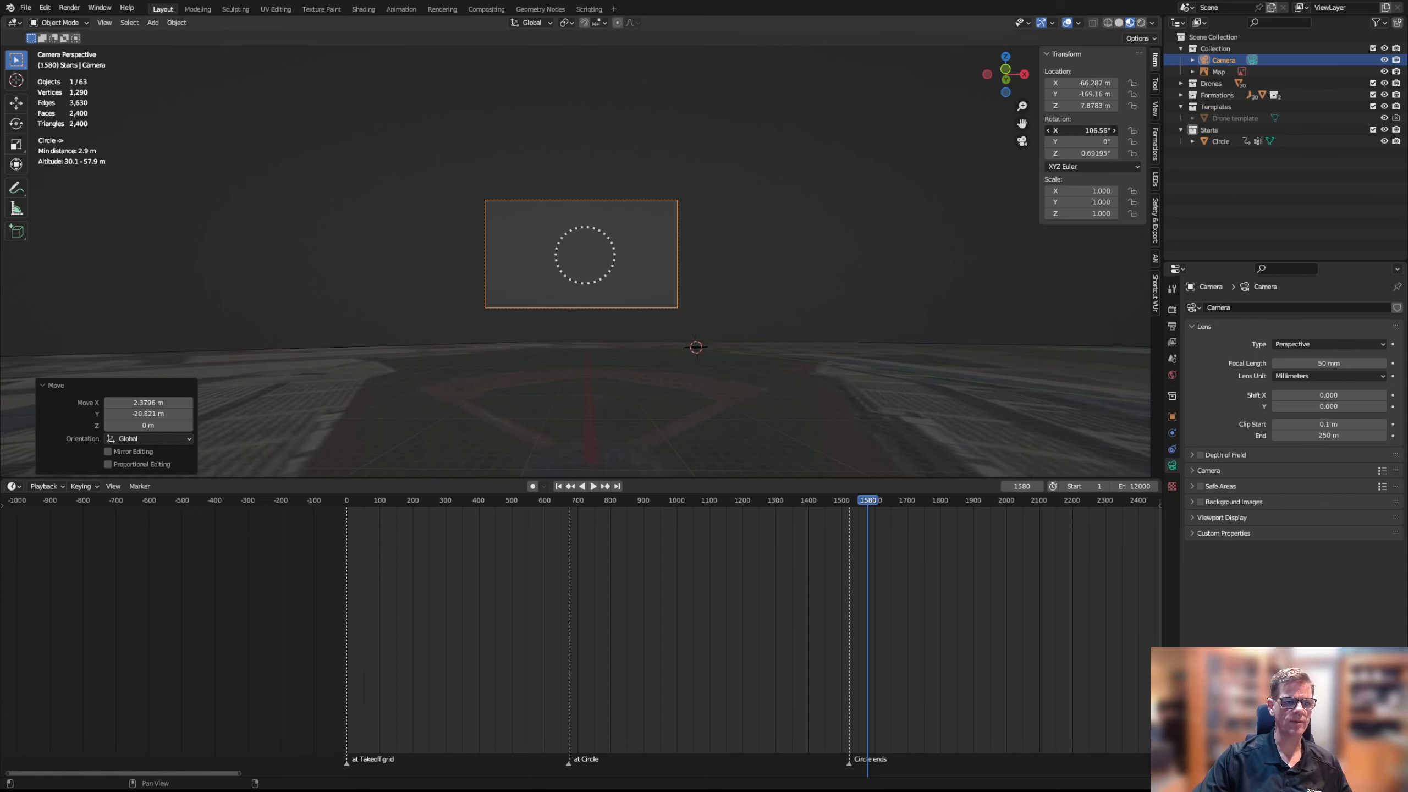
pyautogui.click(1142, 23)
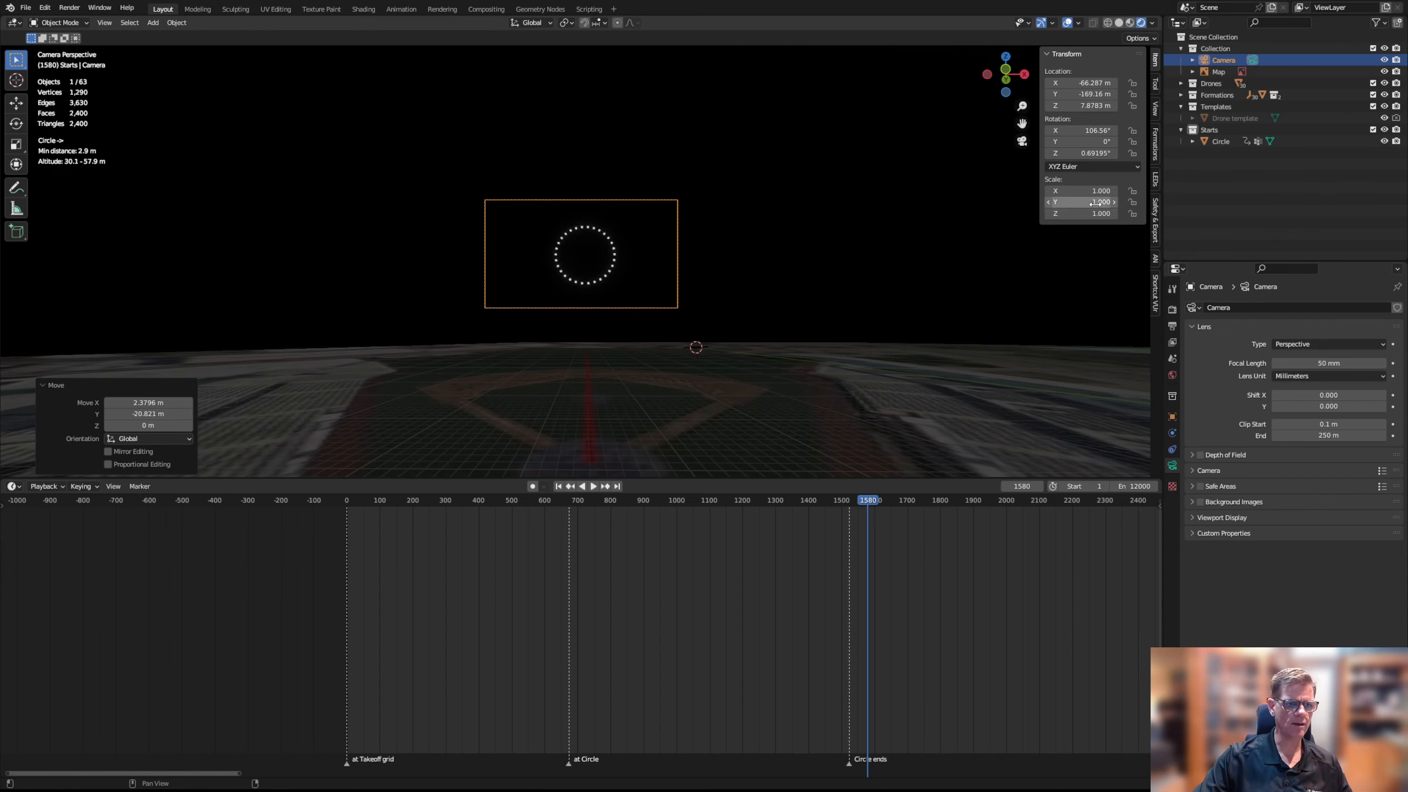
# Set the intensity of the scene's Eevee Bloom effect to 3 and look closely at the glowing drone circle
pyautogui.click(1173, 311)
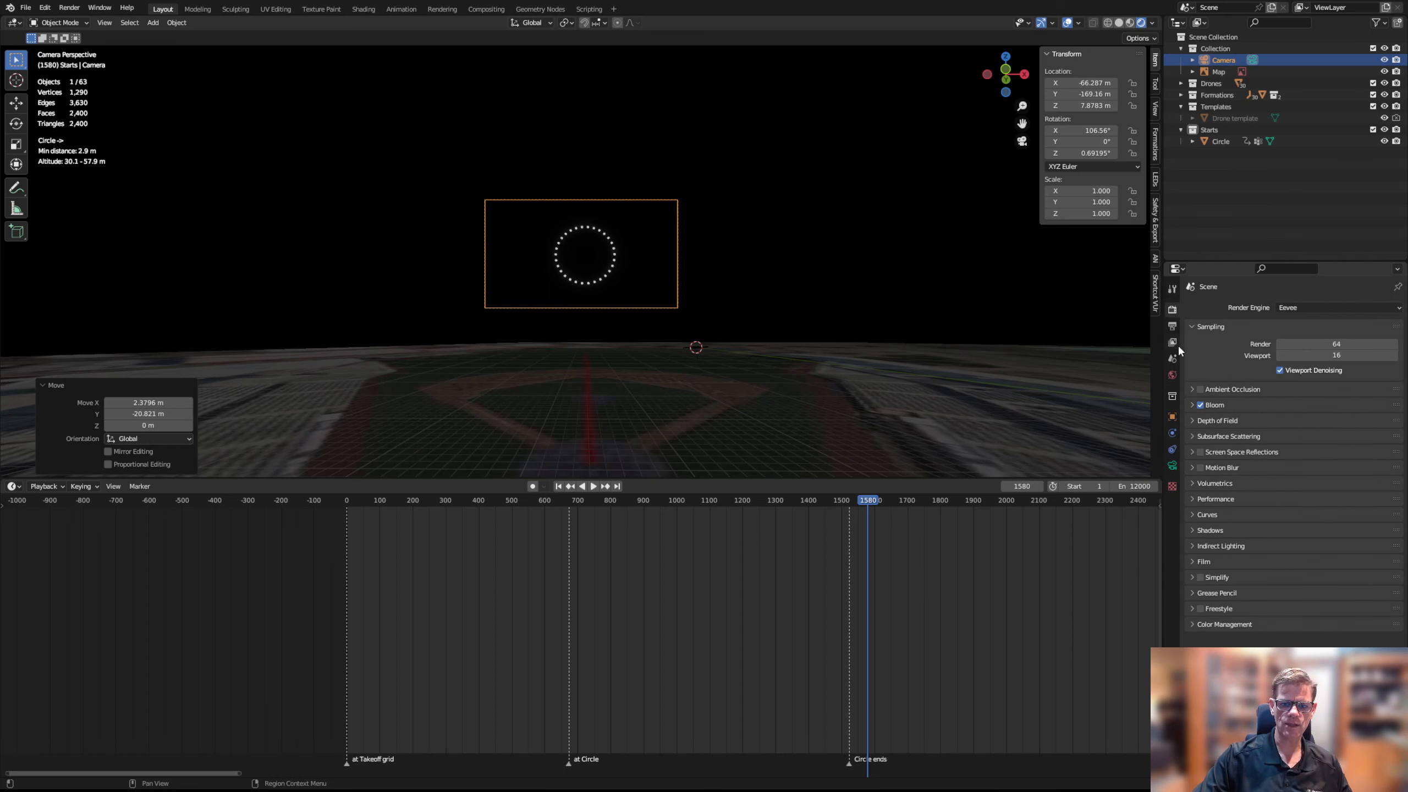
pyautogui.click(1192, 404)
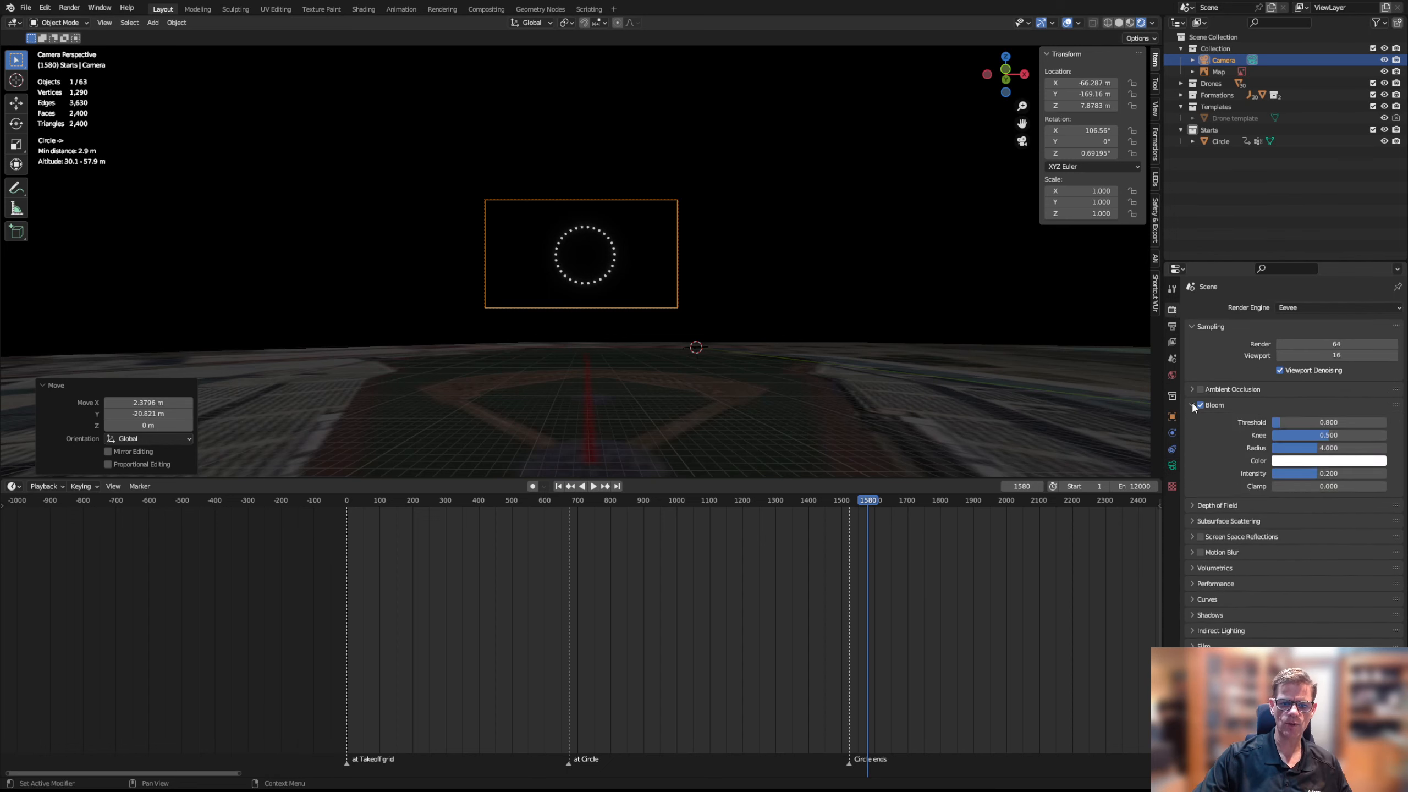
pyautogui.click(1334, 478)
pyautogui.write('3')
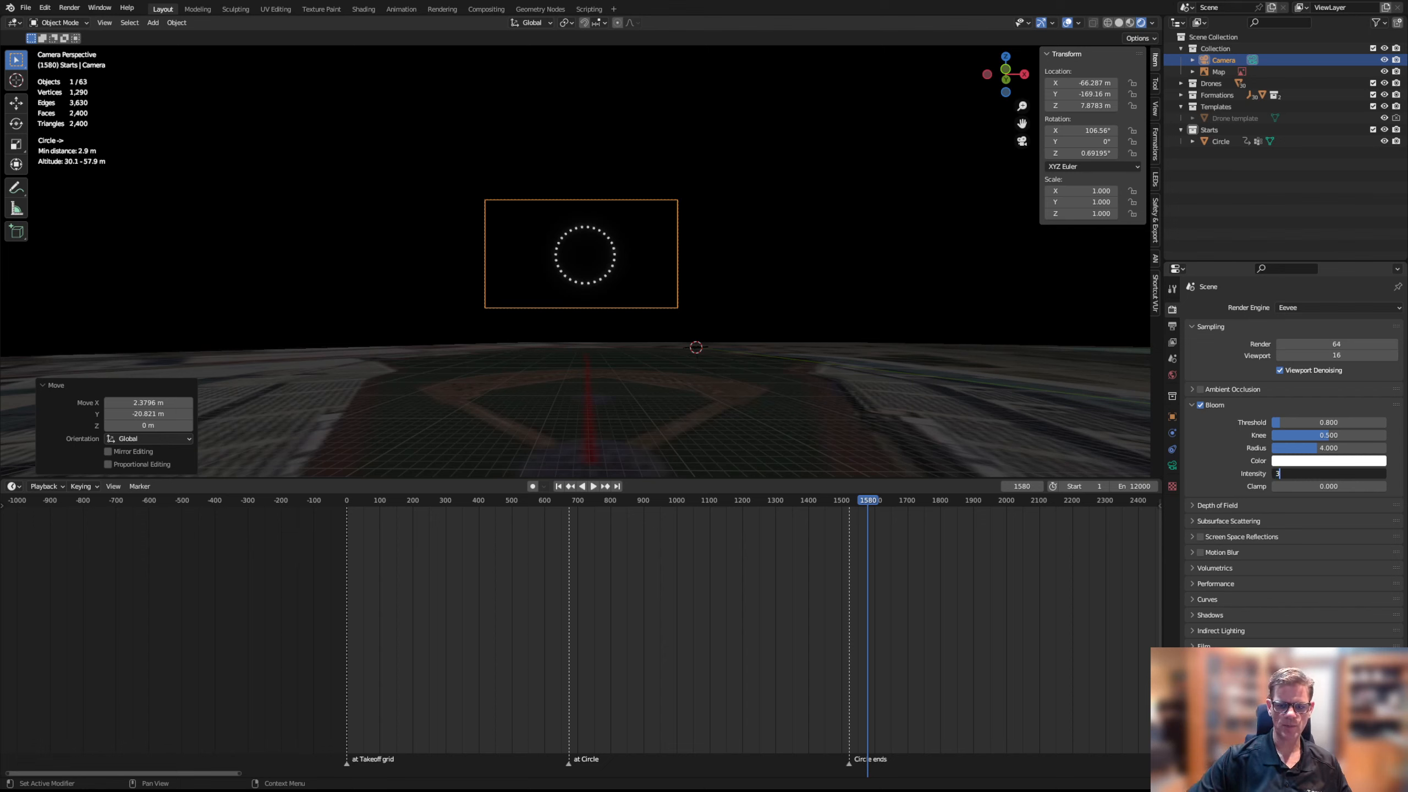
pyautogui.press('Return')
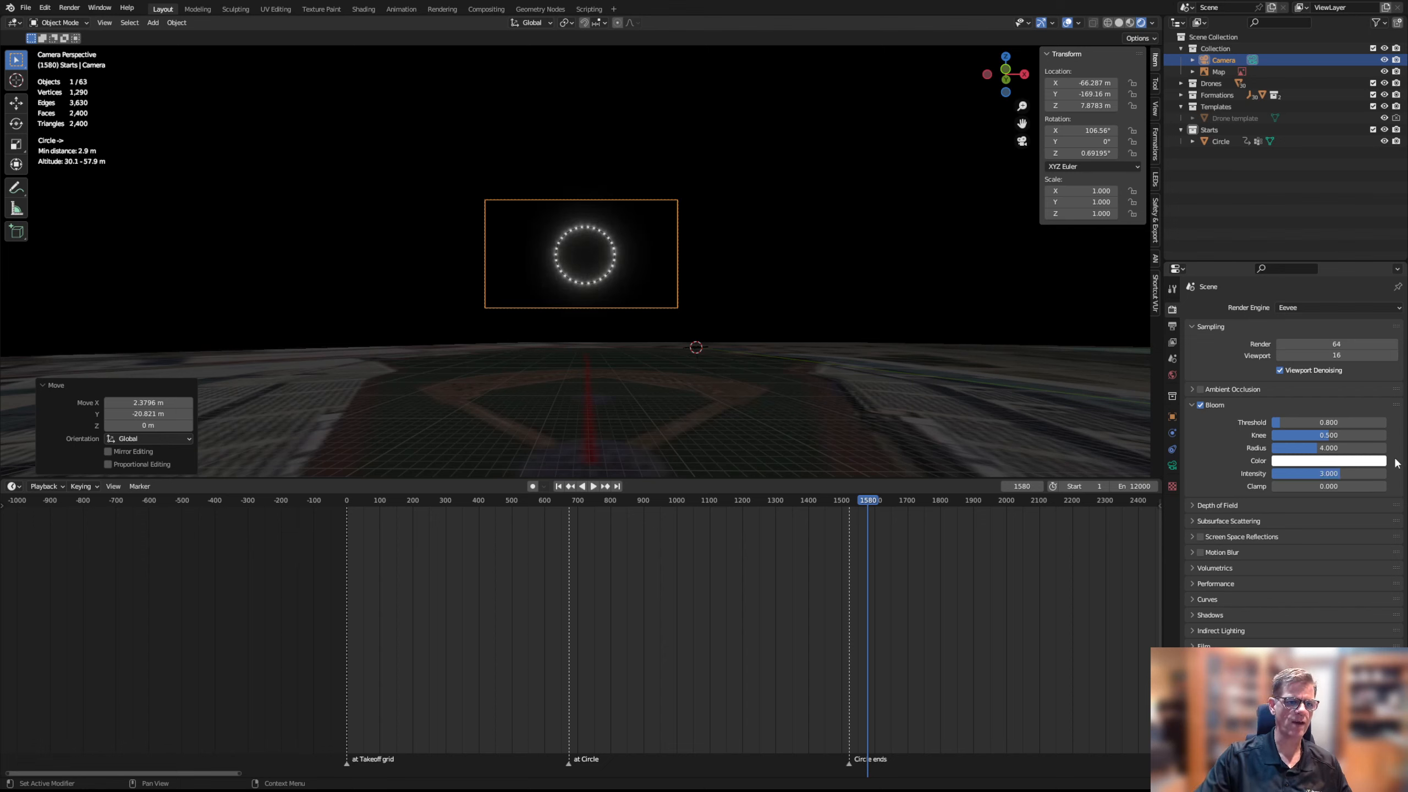
pyautogui.scroll(8, 608, 274)
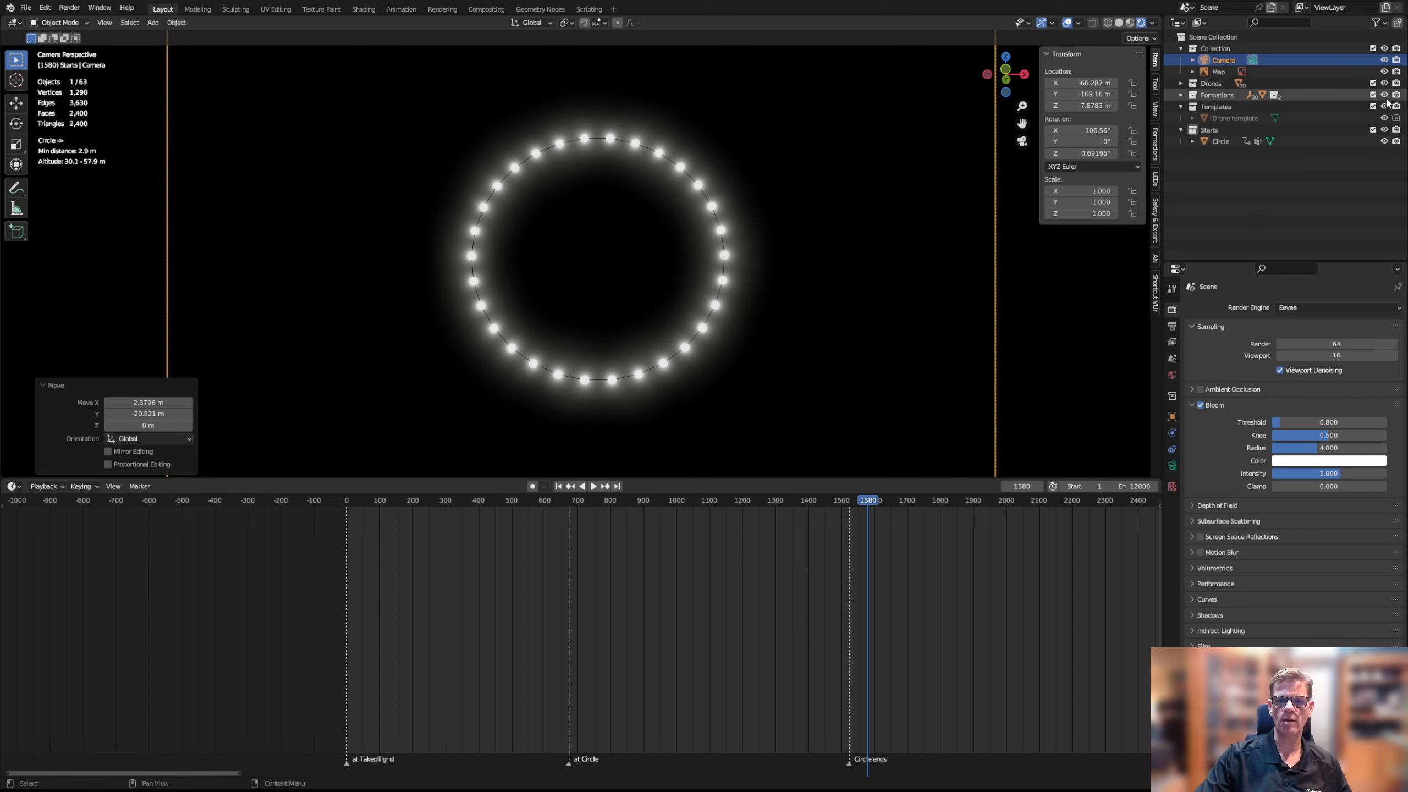
# Hide the Circle mesh of the Starts collection and return the viewport to Material Preview shading, outside the camera view
pyautogui.click(1385, 141)
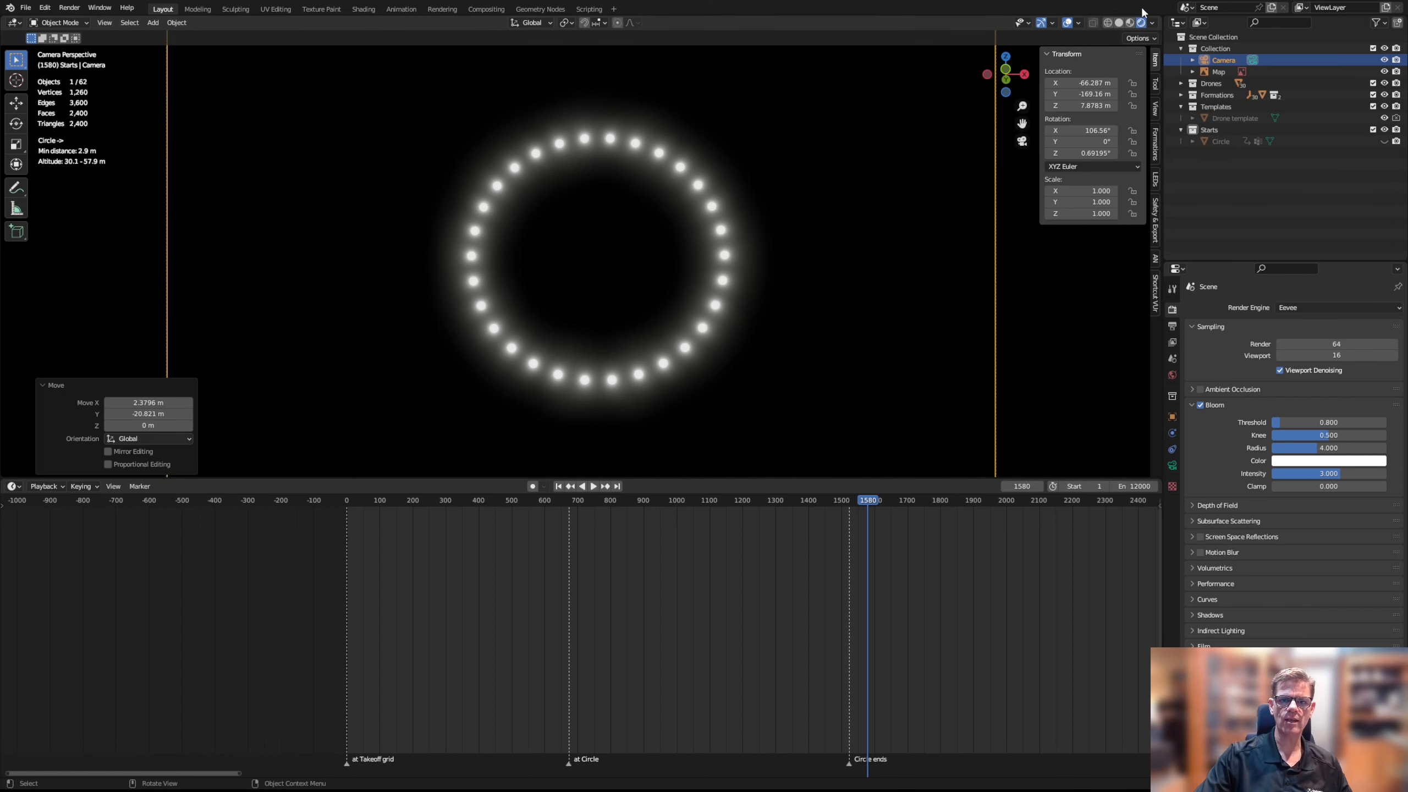
pyautogui.click(1130, 22)
pyautogui.scroll(-3, 749, 222)
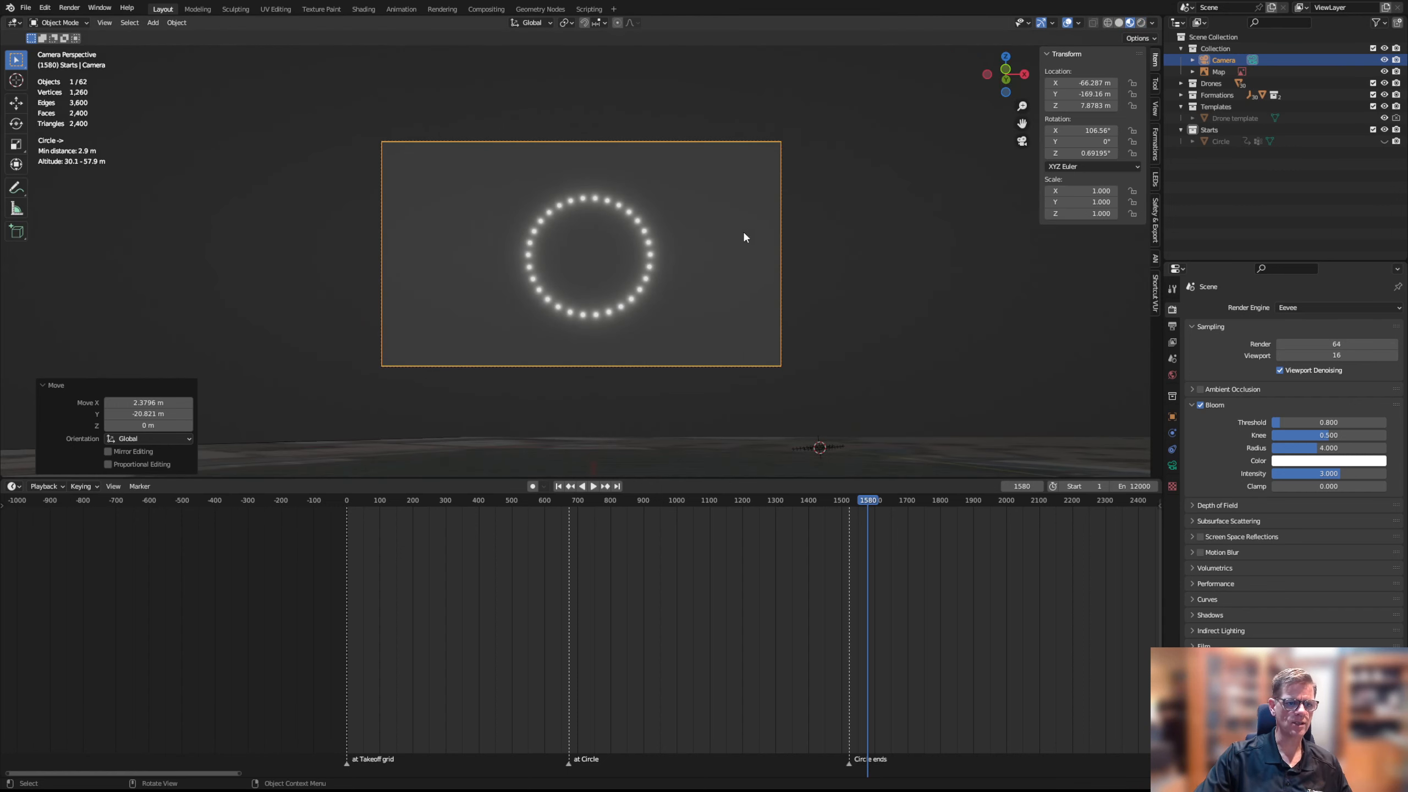
pyautogui.moveTo(743, 229); pyautogui.dragTo(721, 302, button='middle')
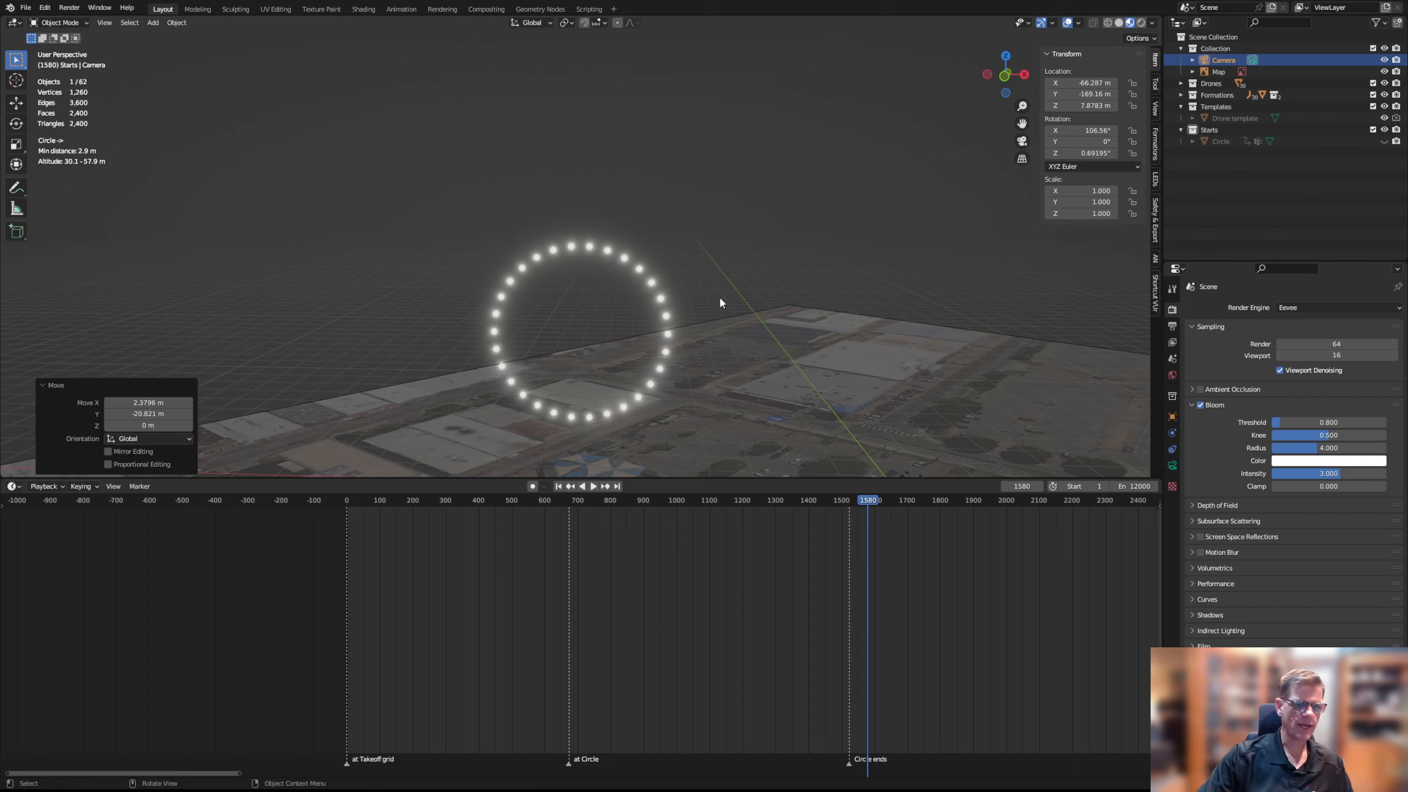
pyautogui.scroll(-2, 707, 311)
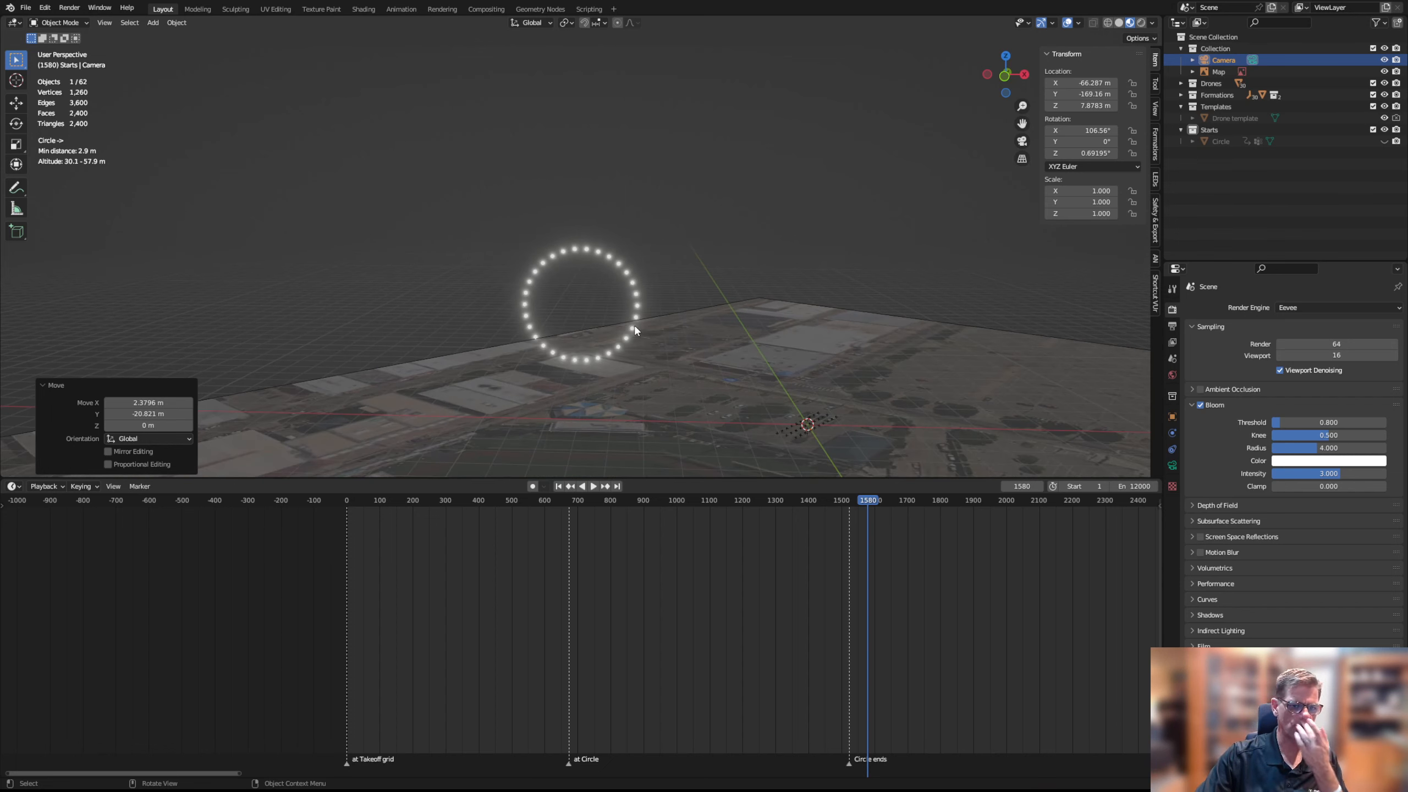
# Hide the Drones collection, make Starts the active collection and unhide its Circle mesh
pyautogui.click(1385, 83)
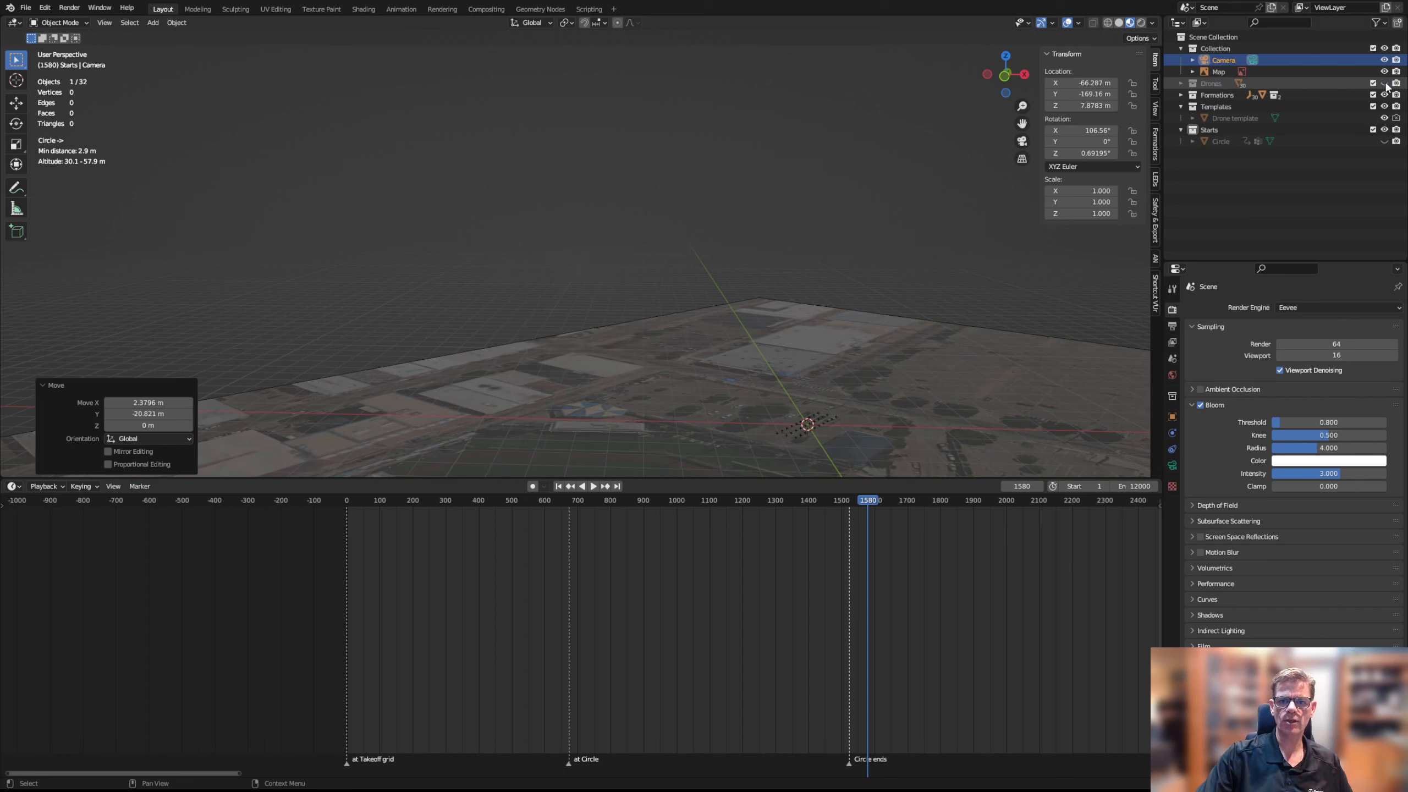
pyautogui.click(1209, 130)
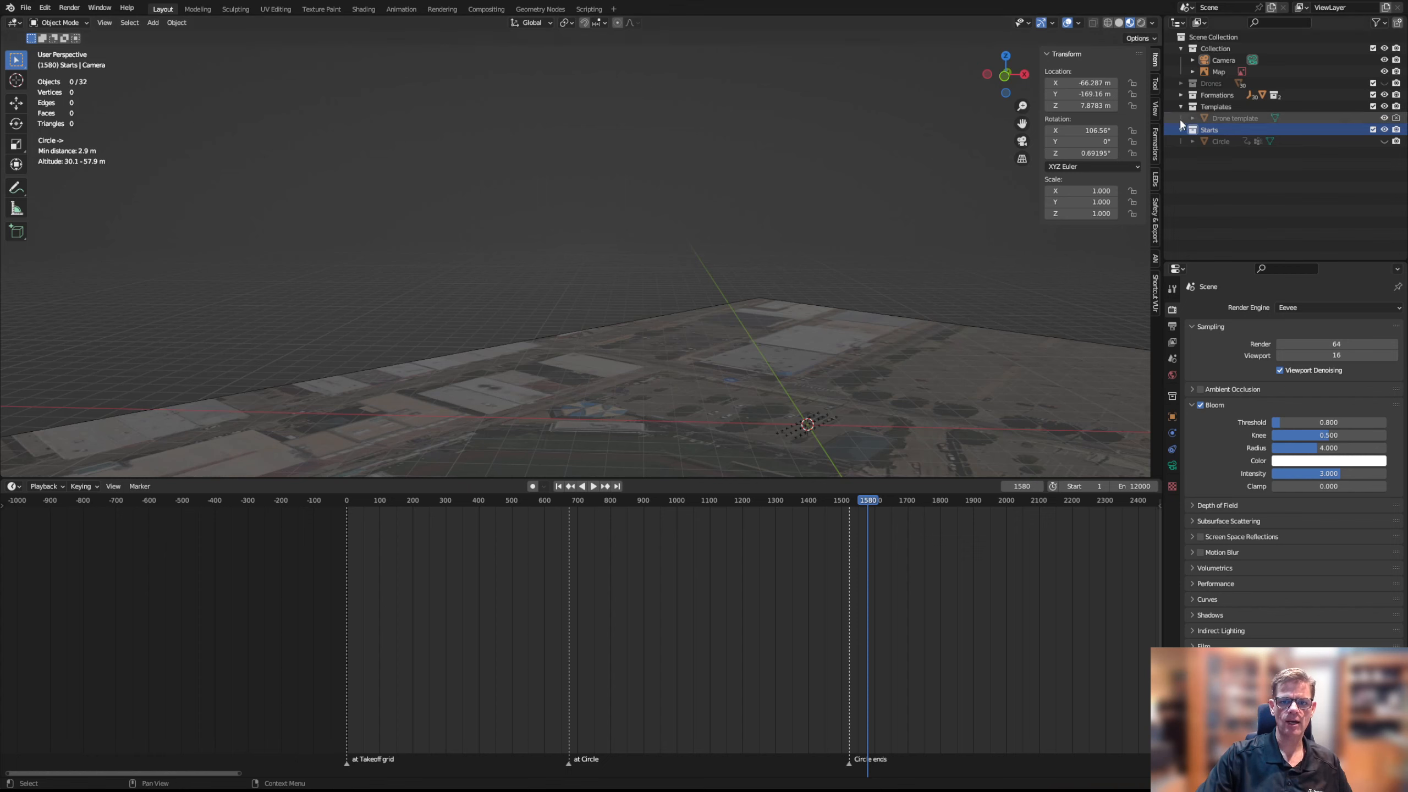
pyautogui.click(1385, 141)
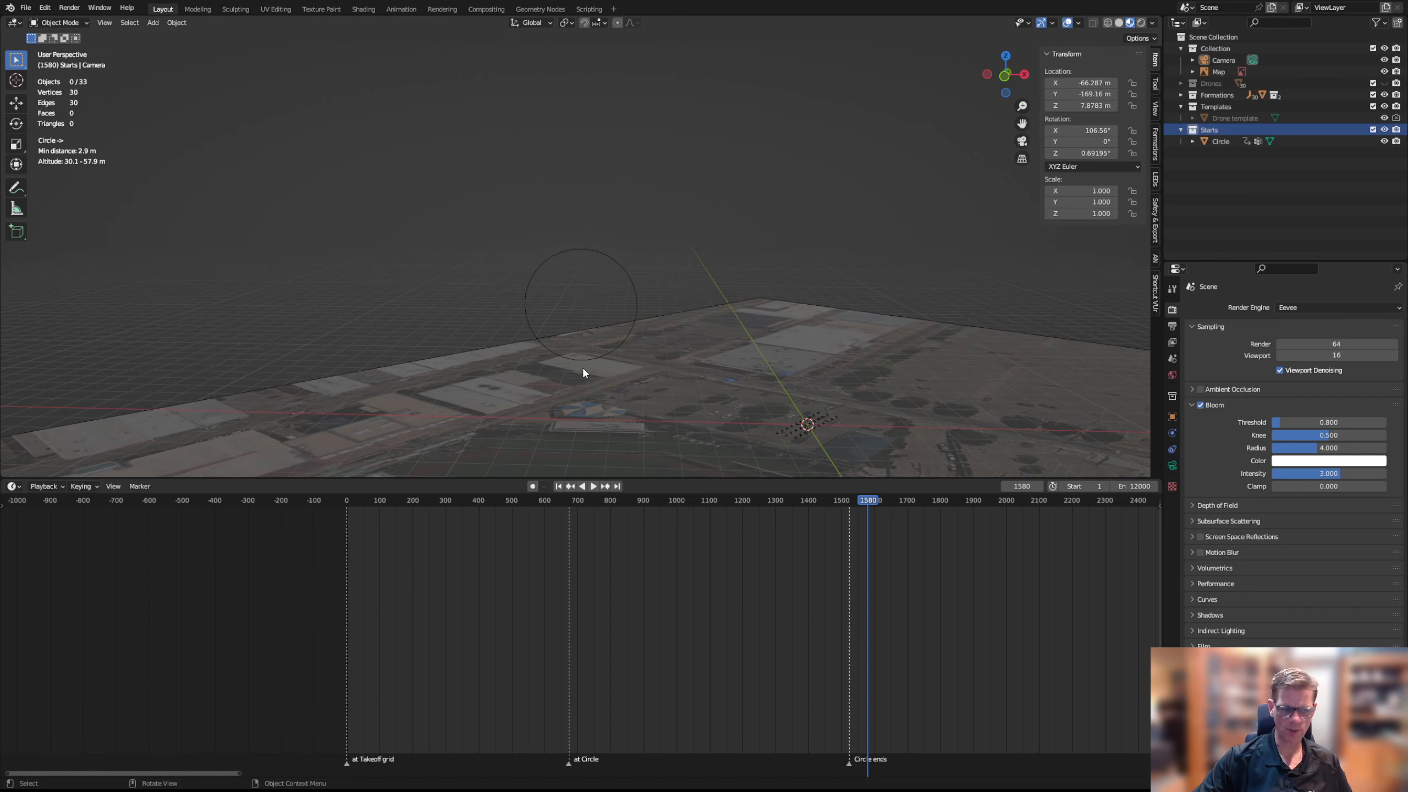
# Snap the 3D cursor to the centre of the existing Circle in front view
pyautogui.press('KP_1')
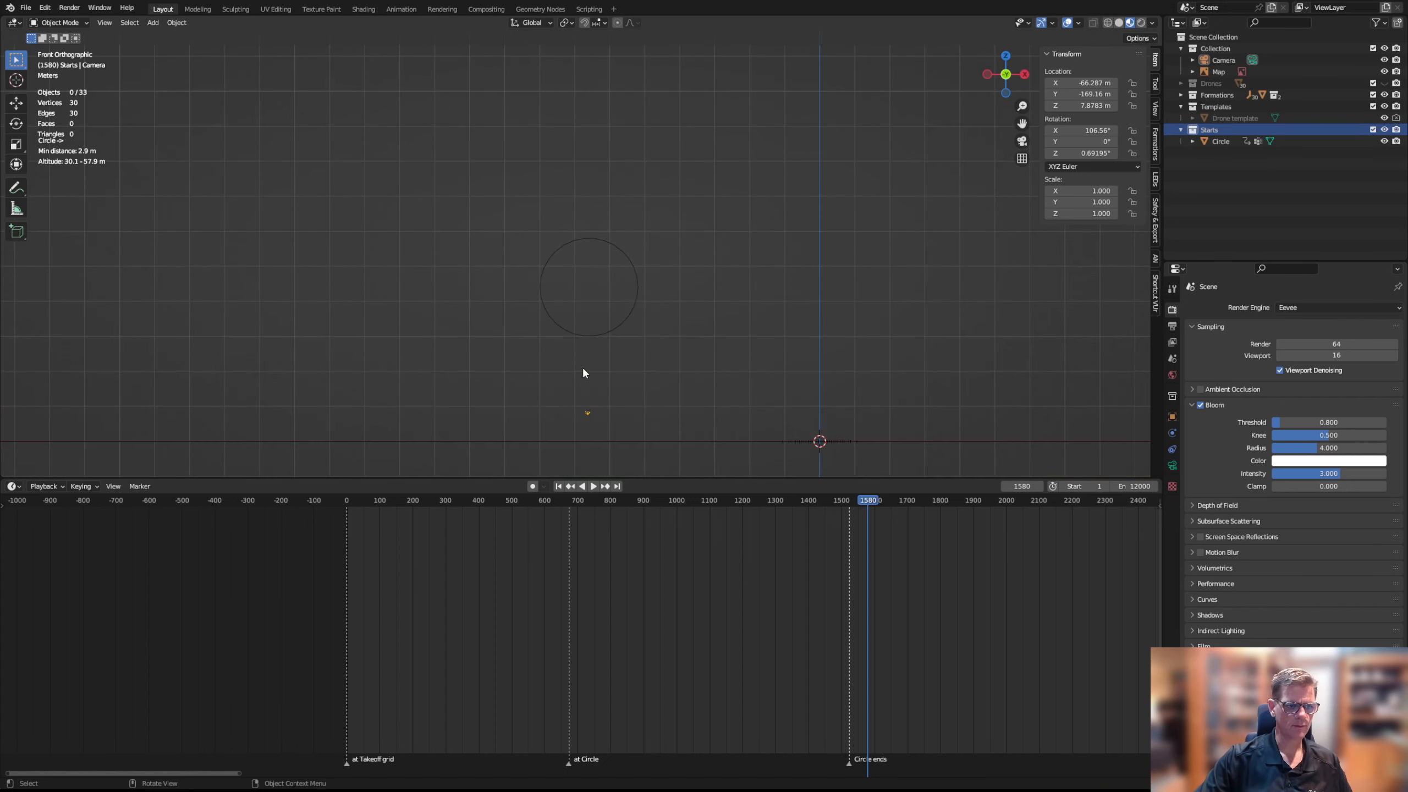
pyautogui.click(588, 238)
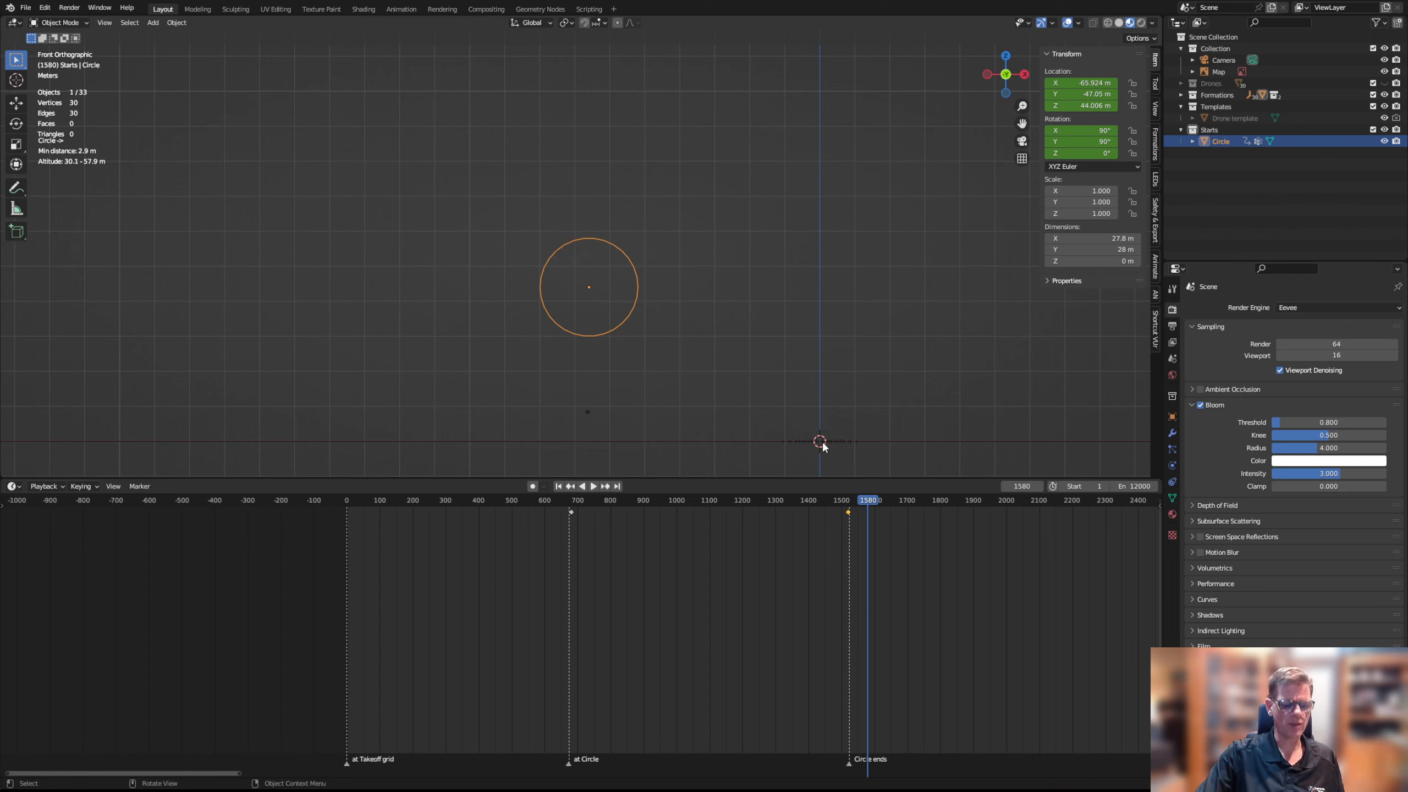
pyautogui.hotkey('shift', 'a')
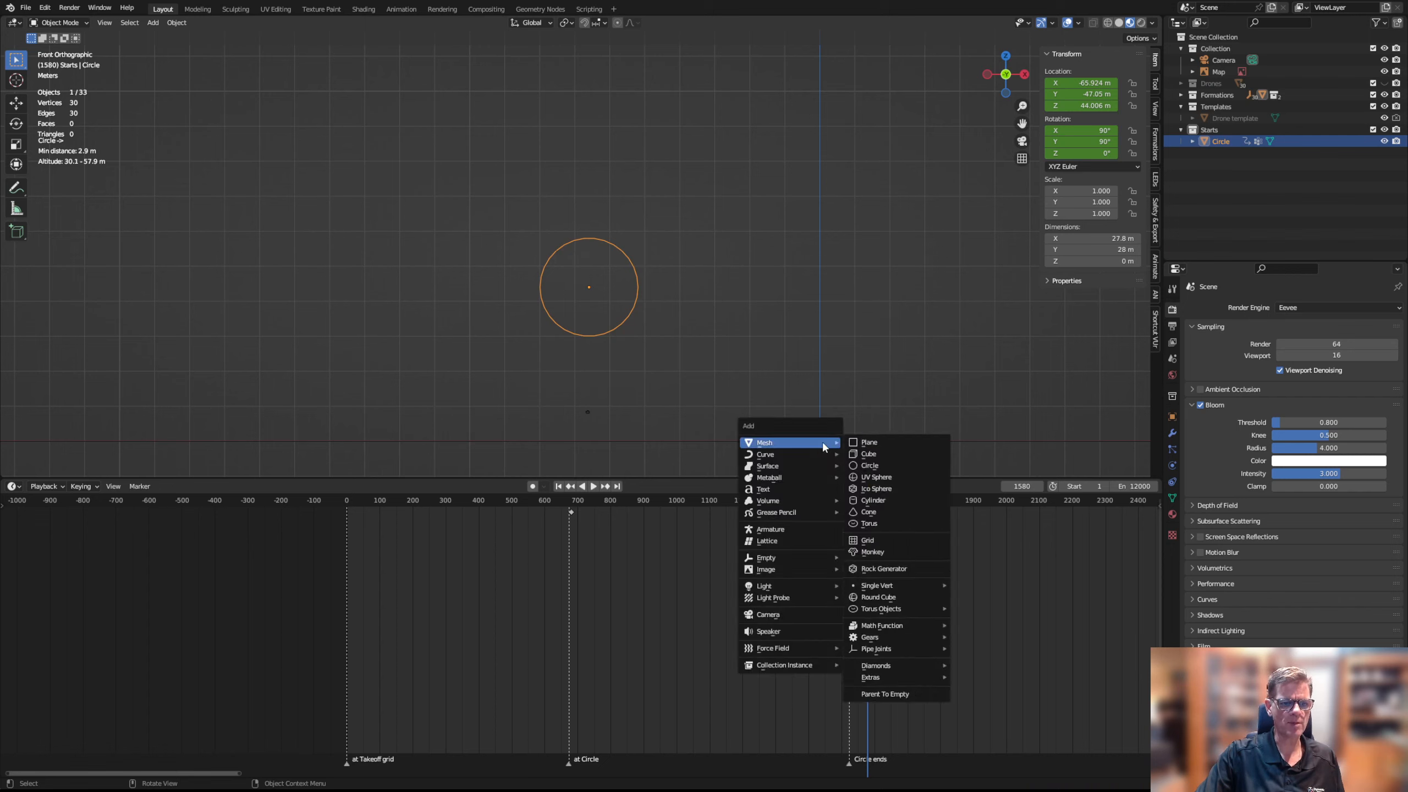
pyautogui.click(813, 361)
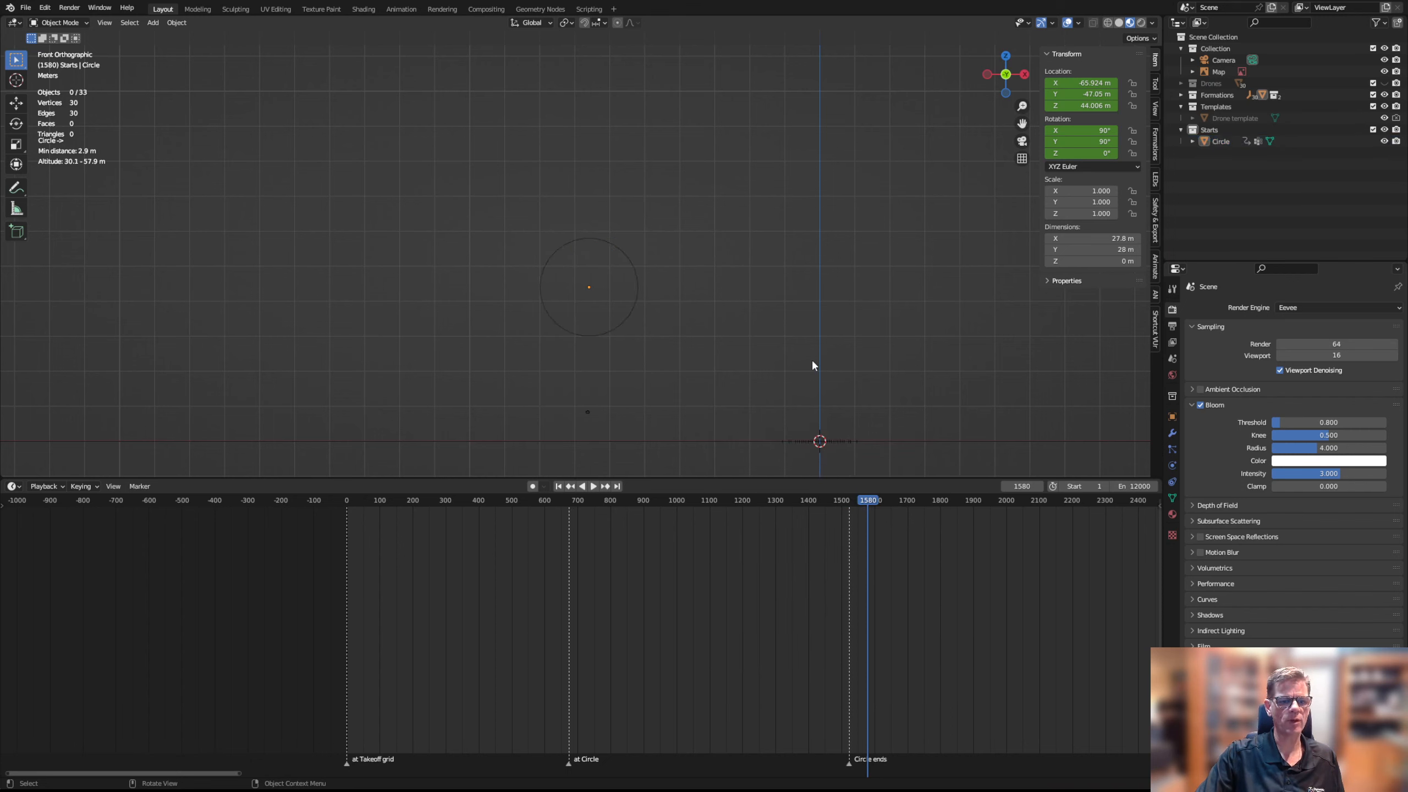
pyautogui.click(639, 295)
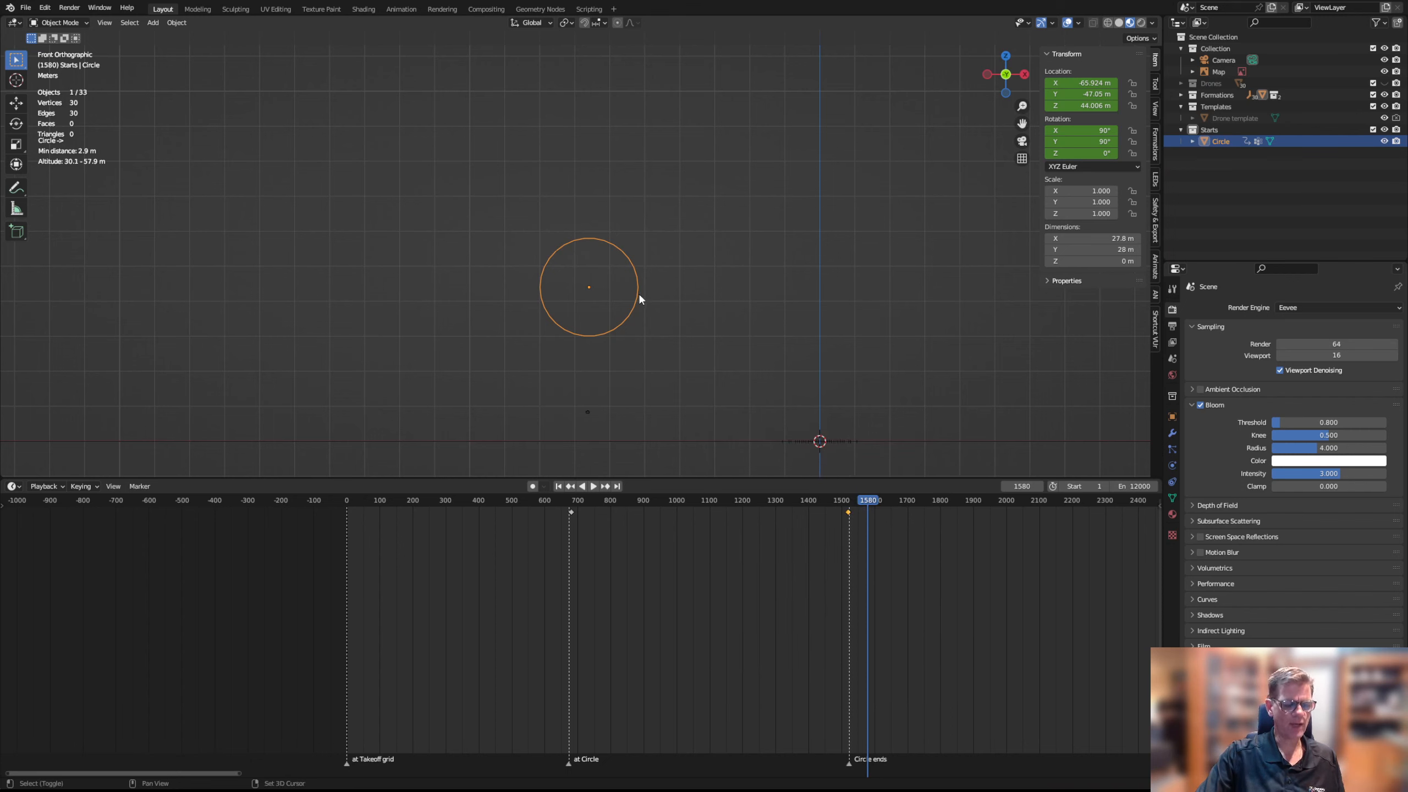
pyautogui.hotkey('shift', 's')
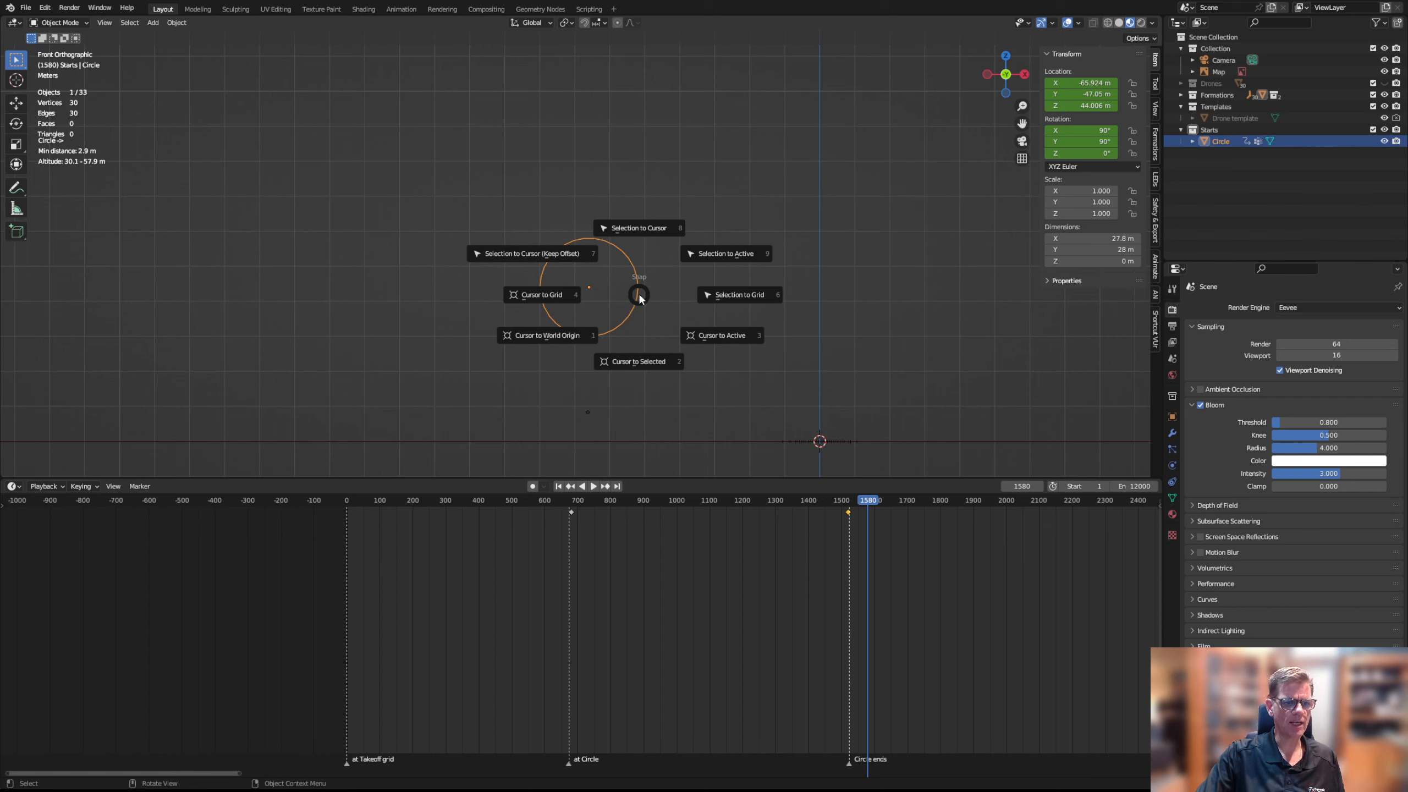
pyautogui.click(644, 362)
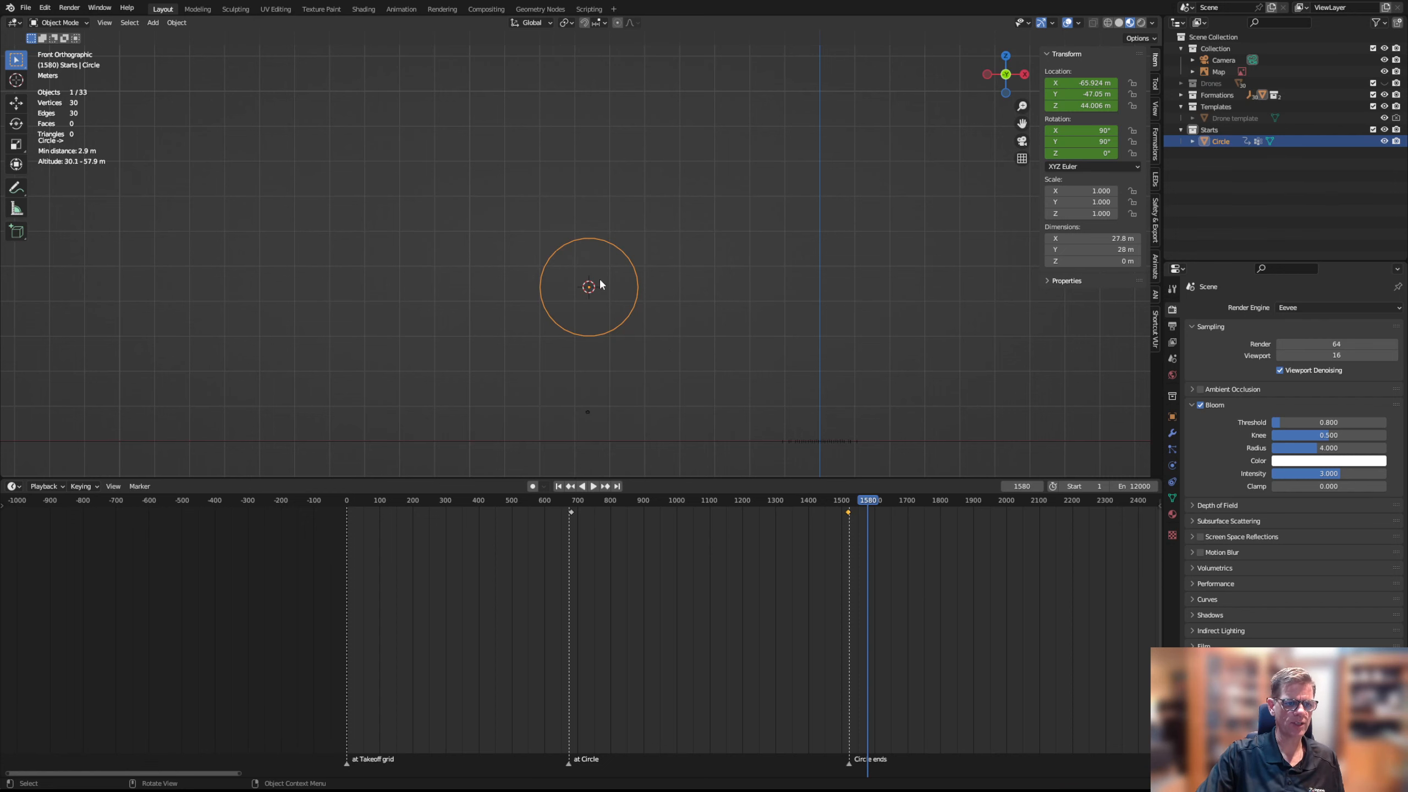
# Add a mesh circle with 15 vertices and a 7 m radius at the 3D cursor
pyautogui.moveTo(704, 349); pyautogui.dragTo(707, 408, button='middle')
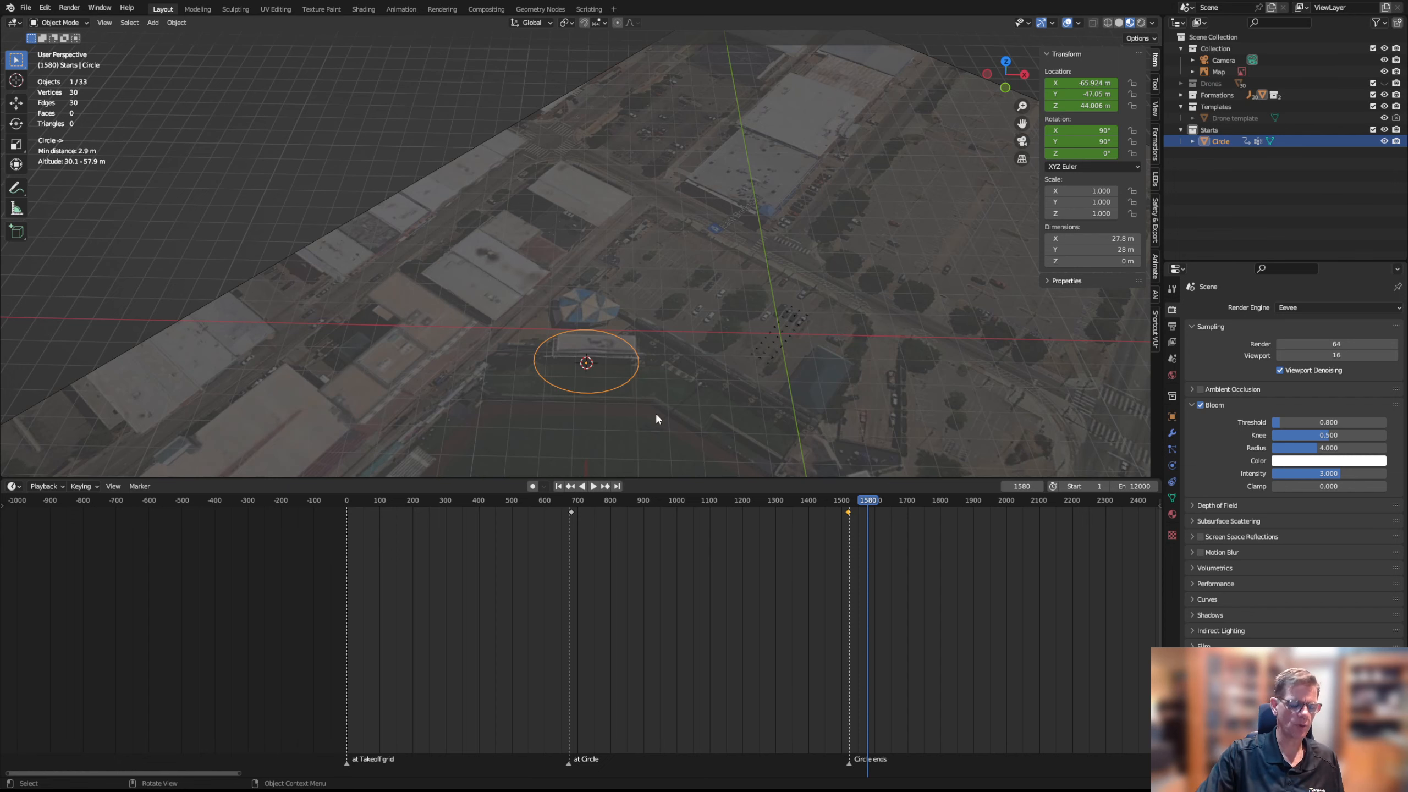
pyautogui.press('KP_1')
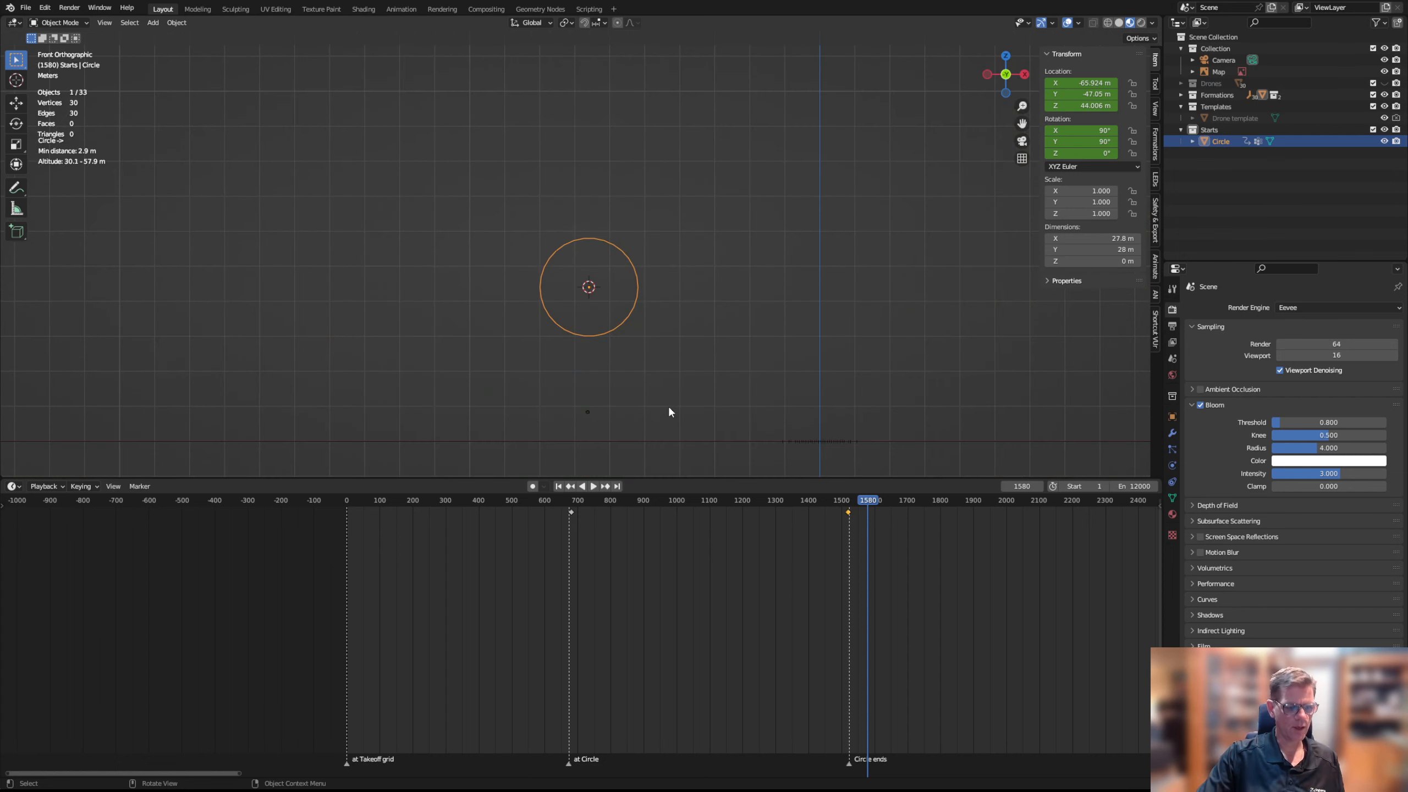
pyautogui.hotkey('shift', 'a')
pyautogui.moveTo(682, 391)
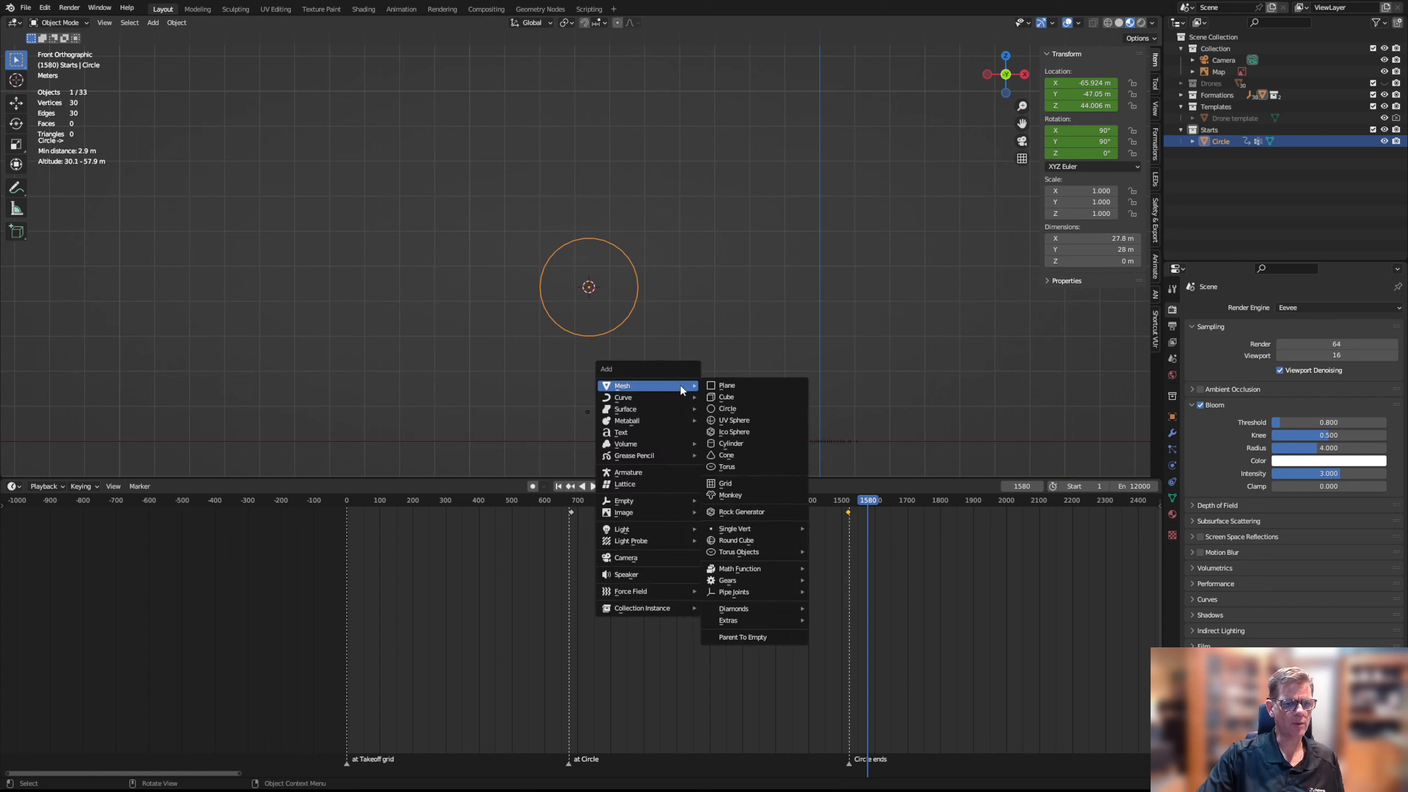
pyautogui.click(731, 408)
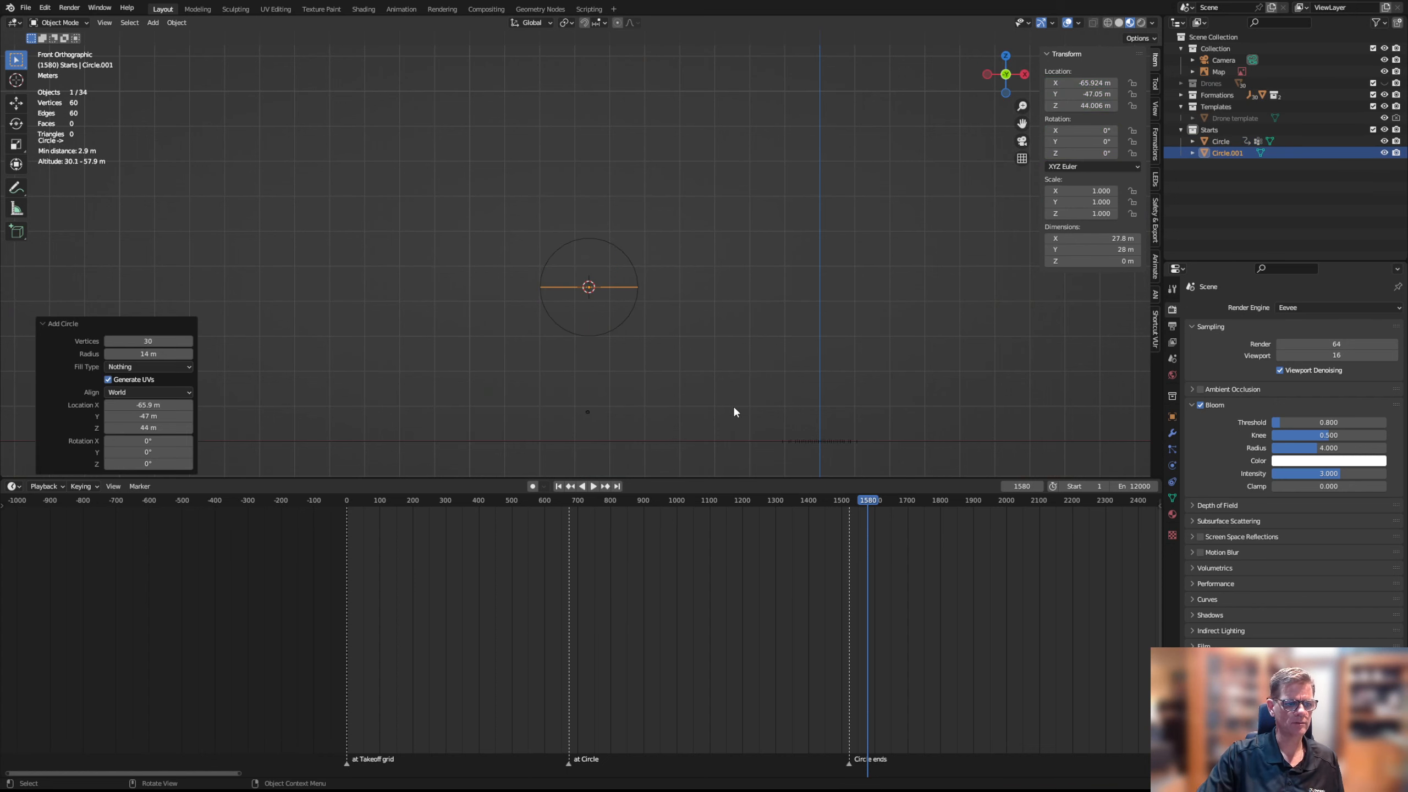
pyautogui.click(138, 342)
pyautogui.write('15')
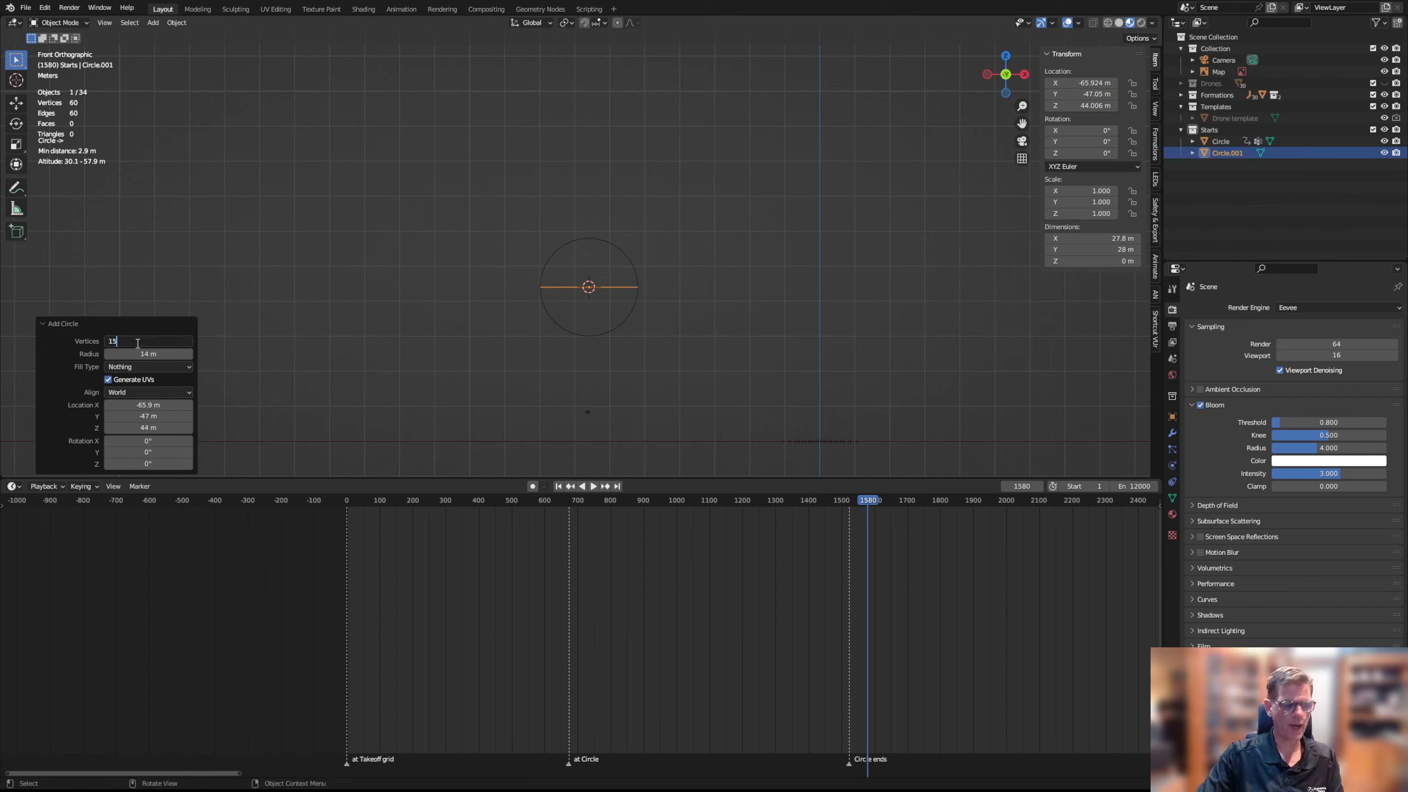
pyautogui.press('Return')
pyautogui.click(158, 354)
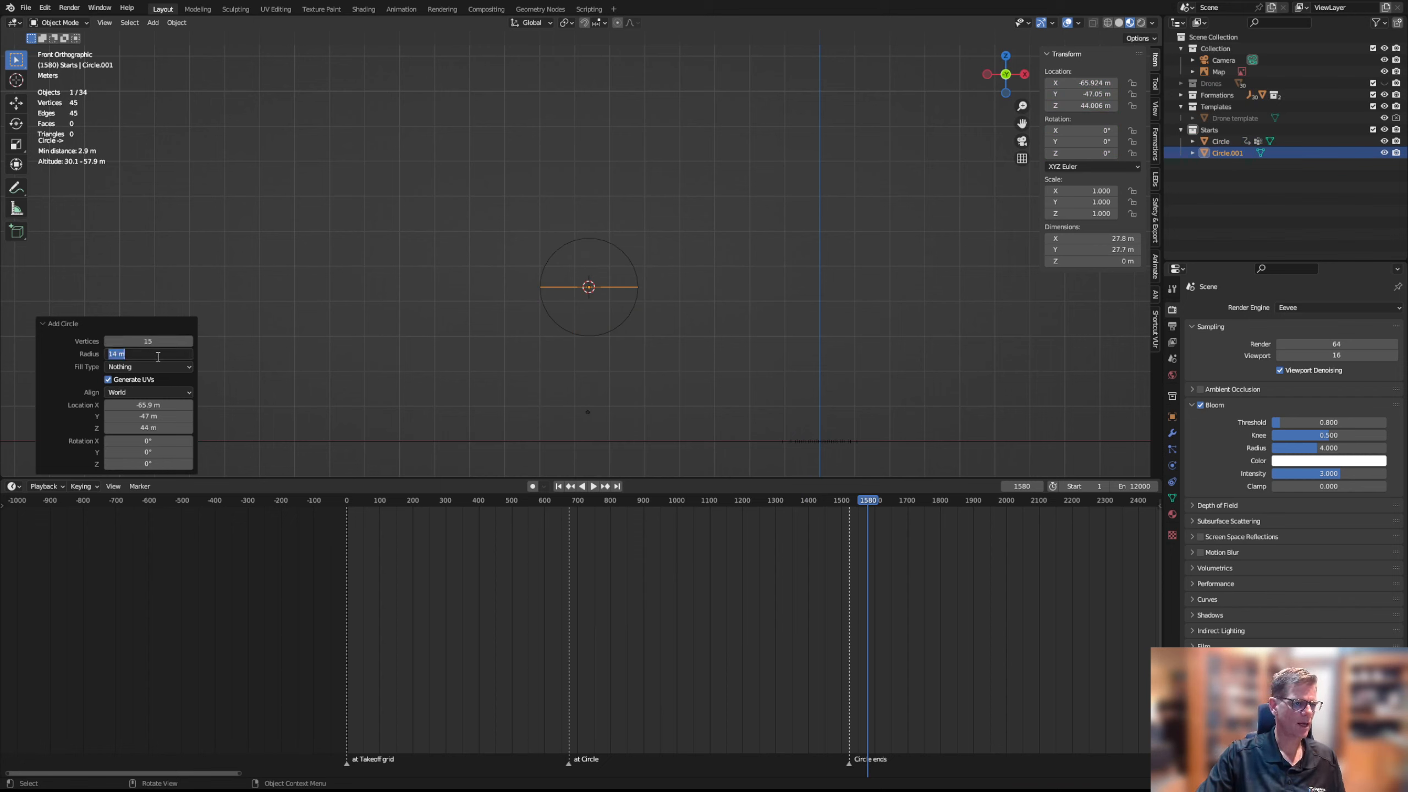
pyautogui.write('7')
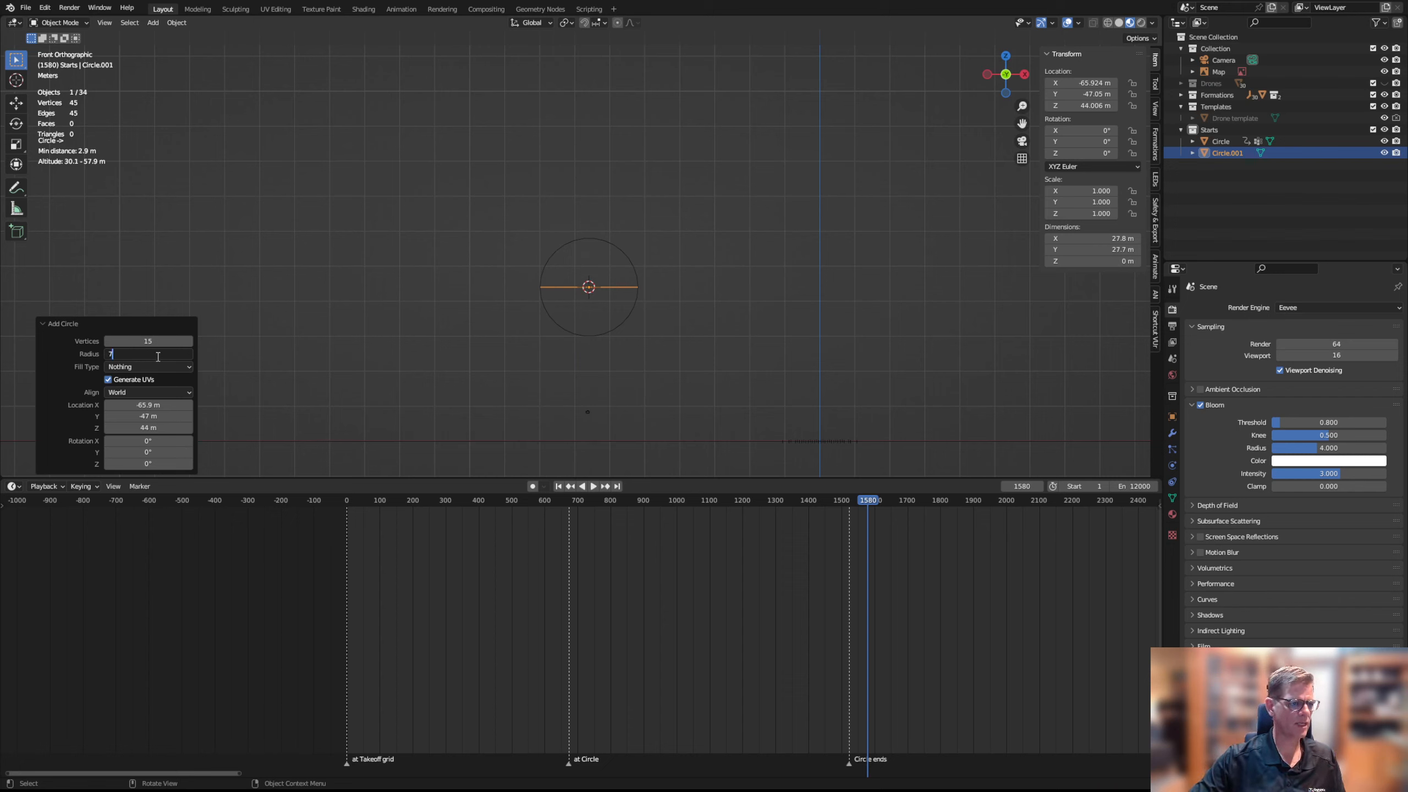
pyautogui.press('Return')
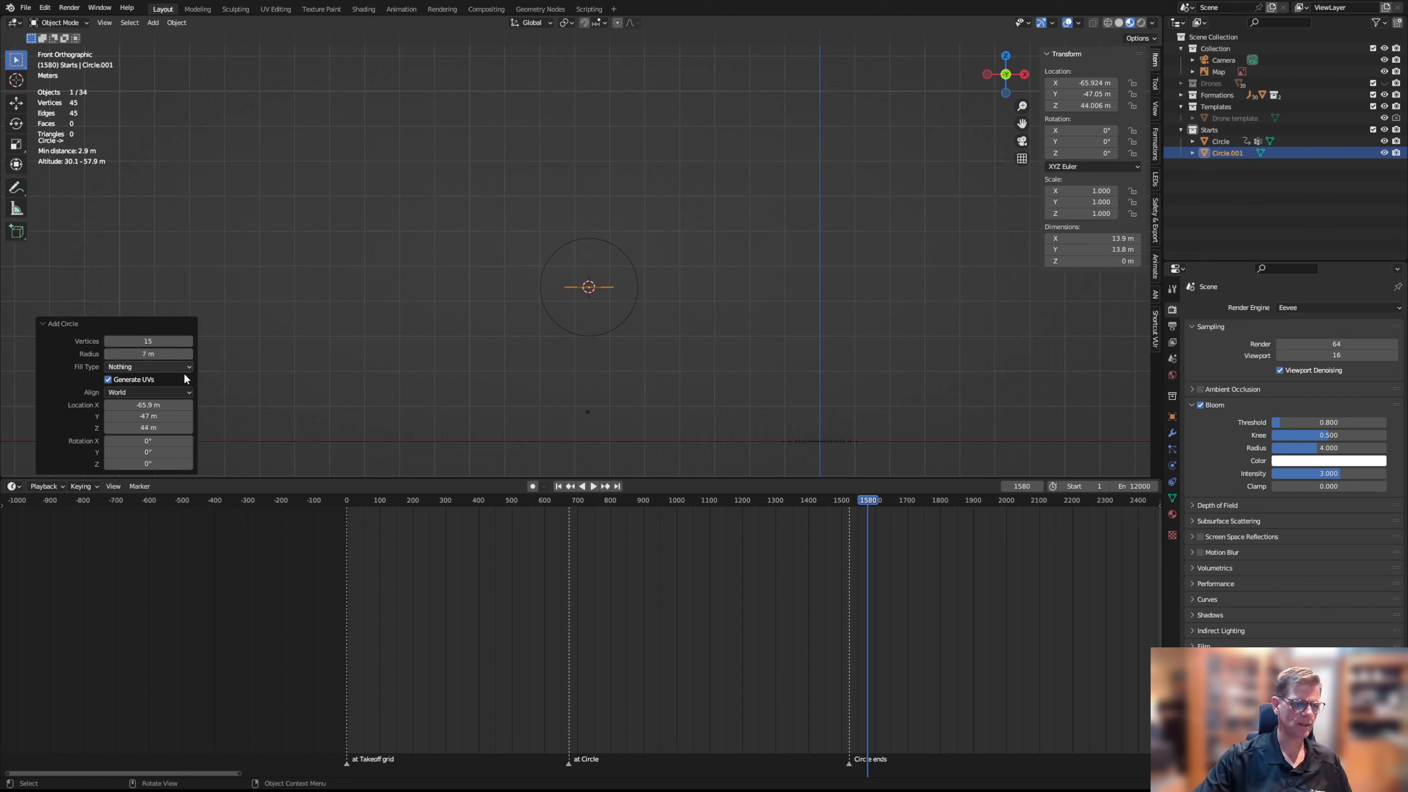
# Set the new small circle's X rotation to 90° so it stands upright
pyautogui.click(152, 441)
pyautogui.write('90')
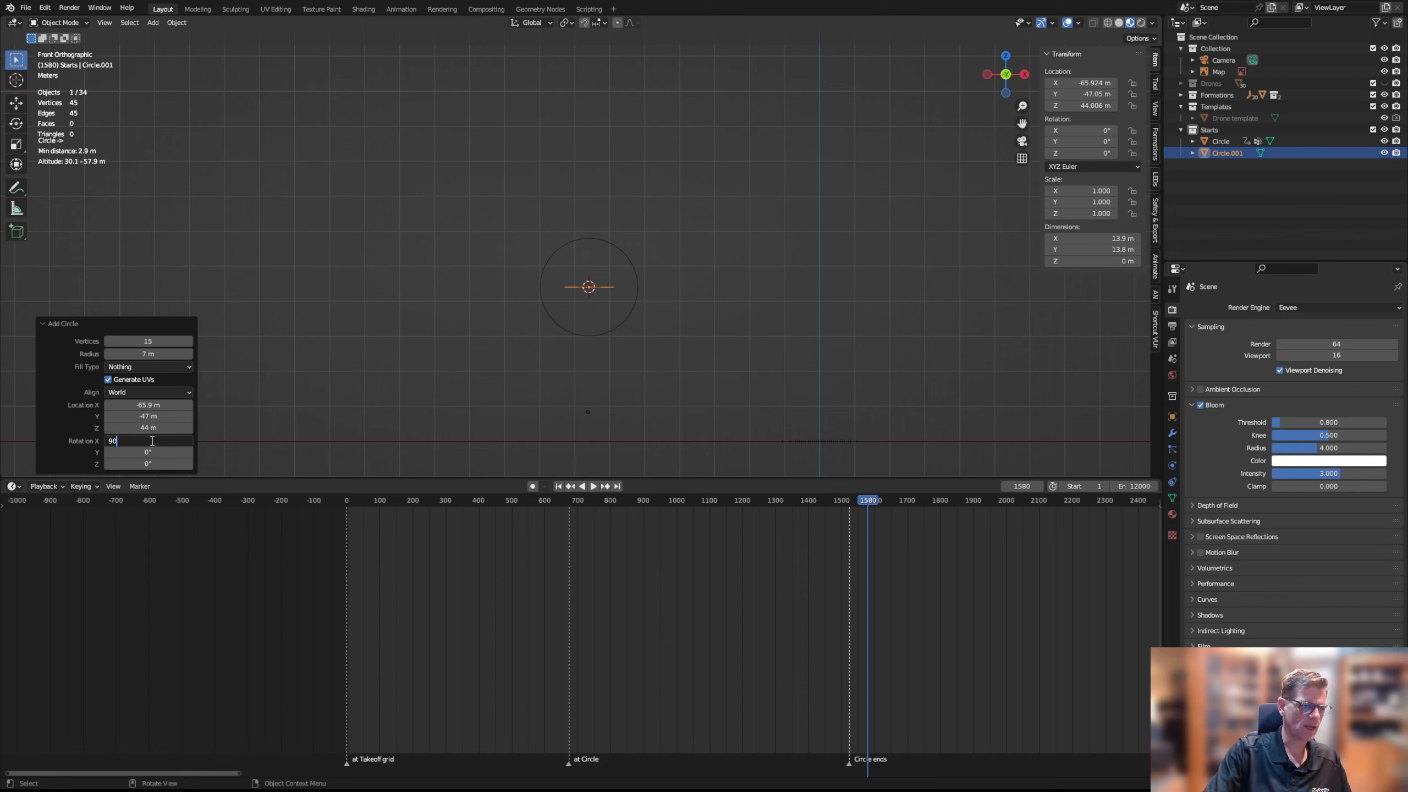
pyautogui.press('Return')
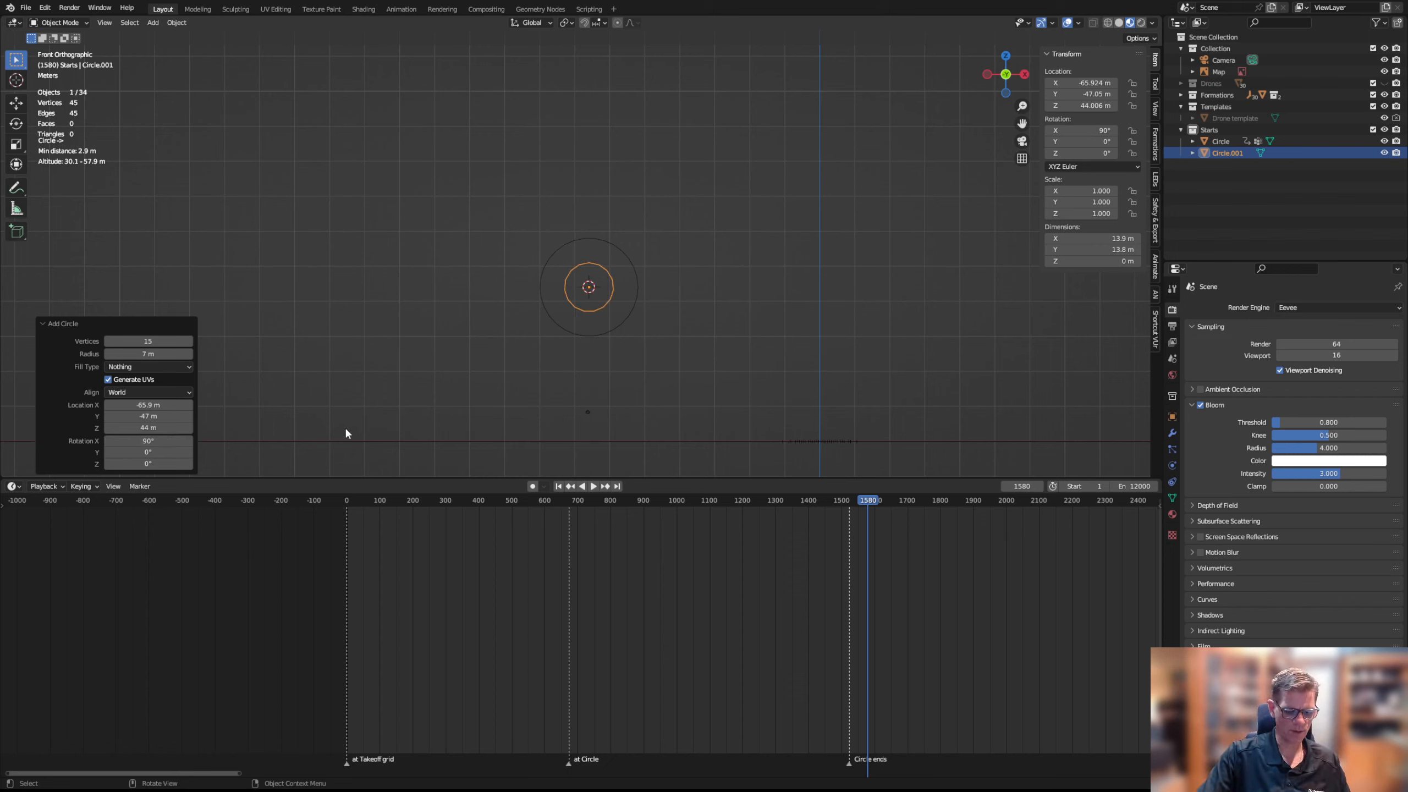
# Move the small circle about 21 m along negative X until it sits beside the large circle, and leave it selected
pyautogui.press('g')
pyautogui.press('x')
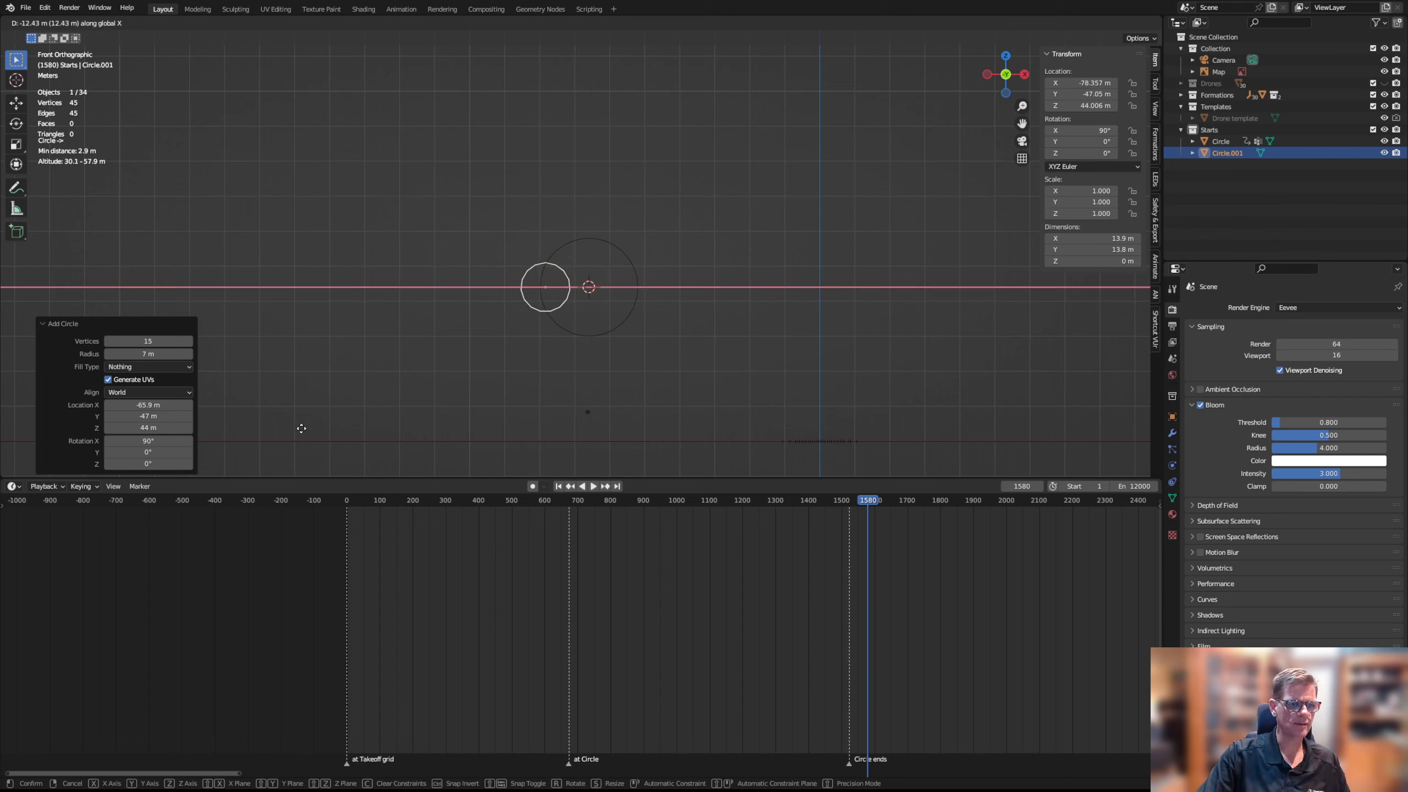
pyautogui.click(272, 428)
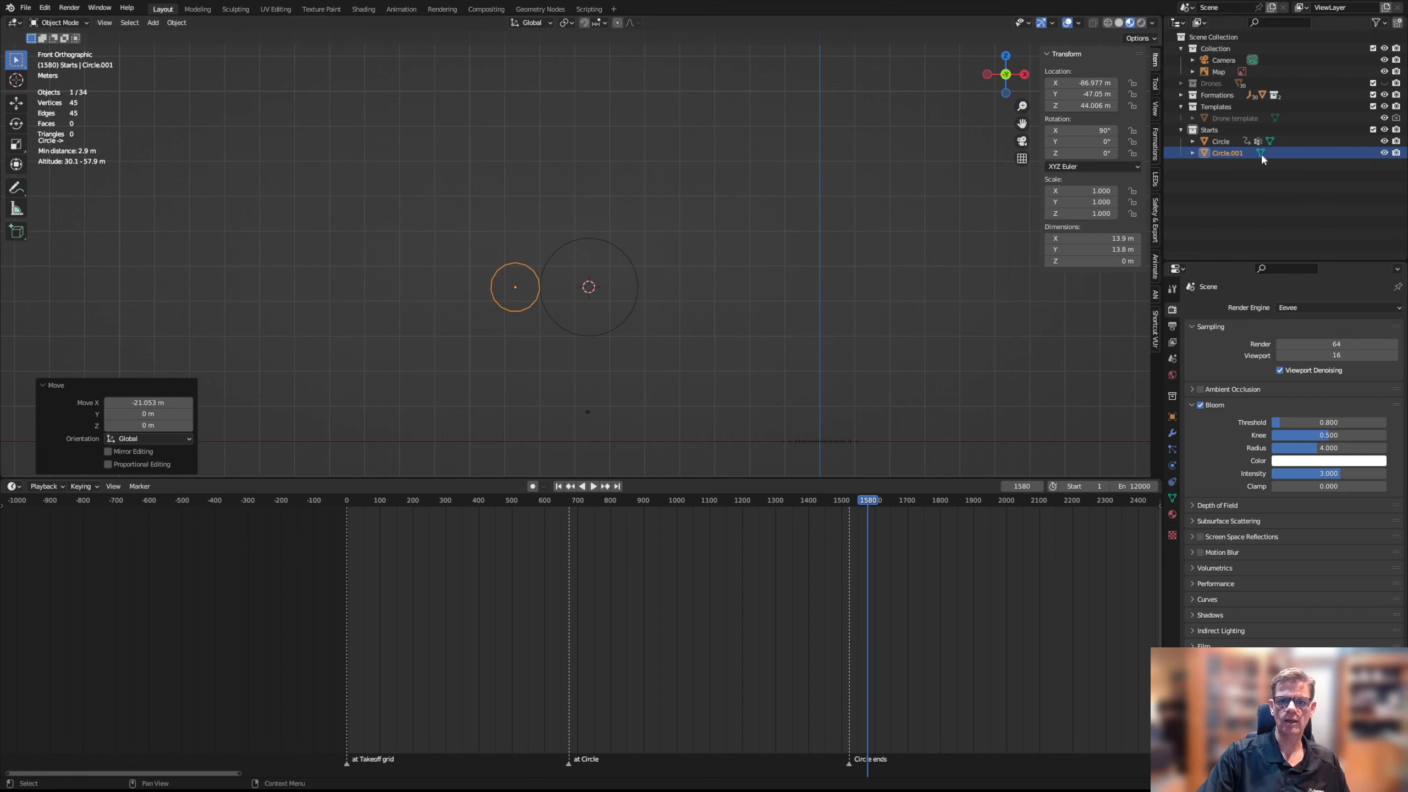
pyautogui.click(540, 360)
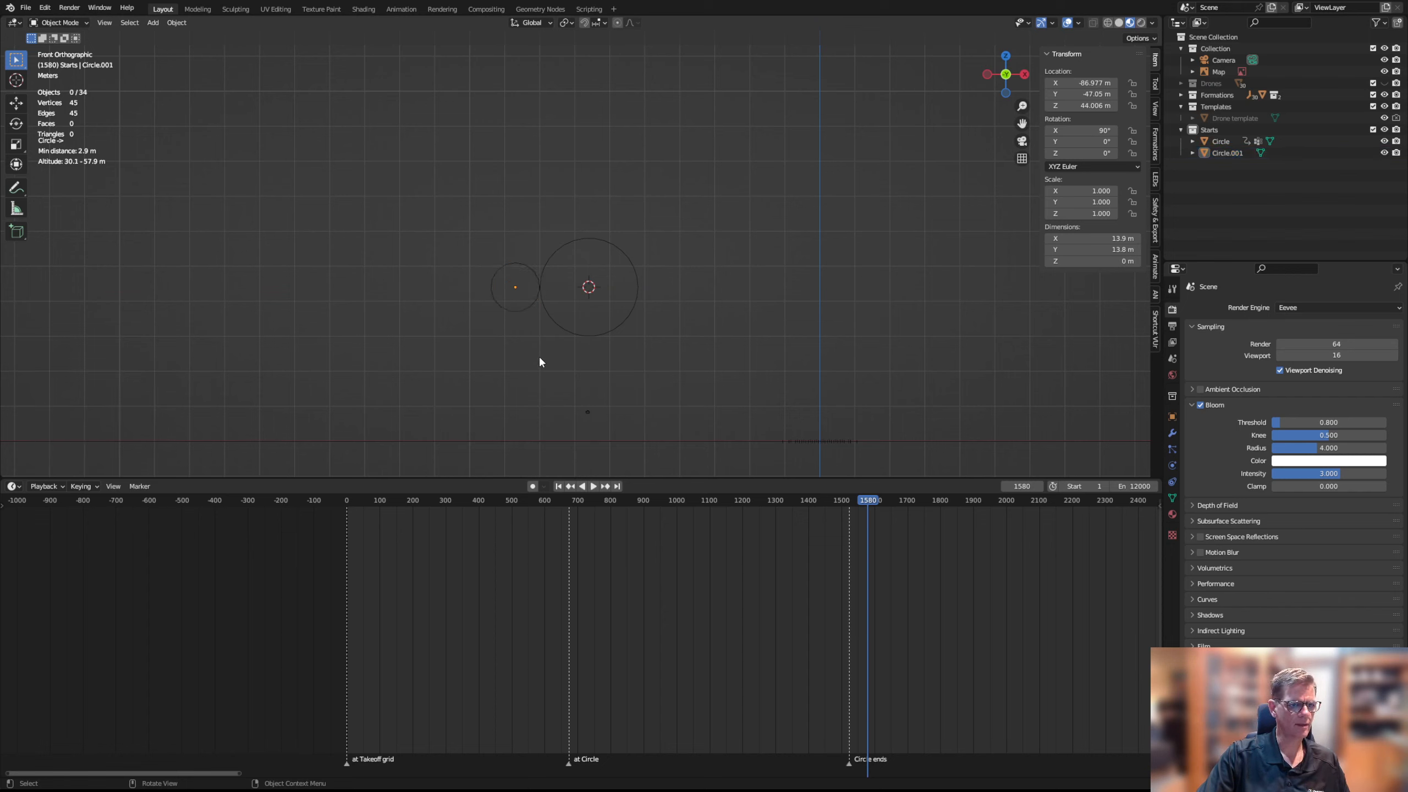
pyautogui.click(534, 306)
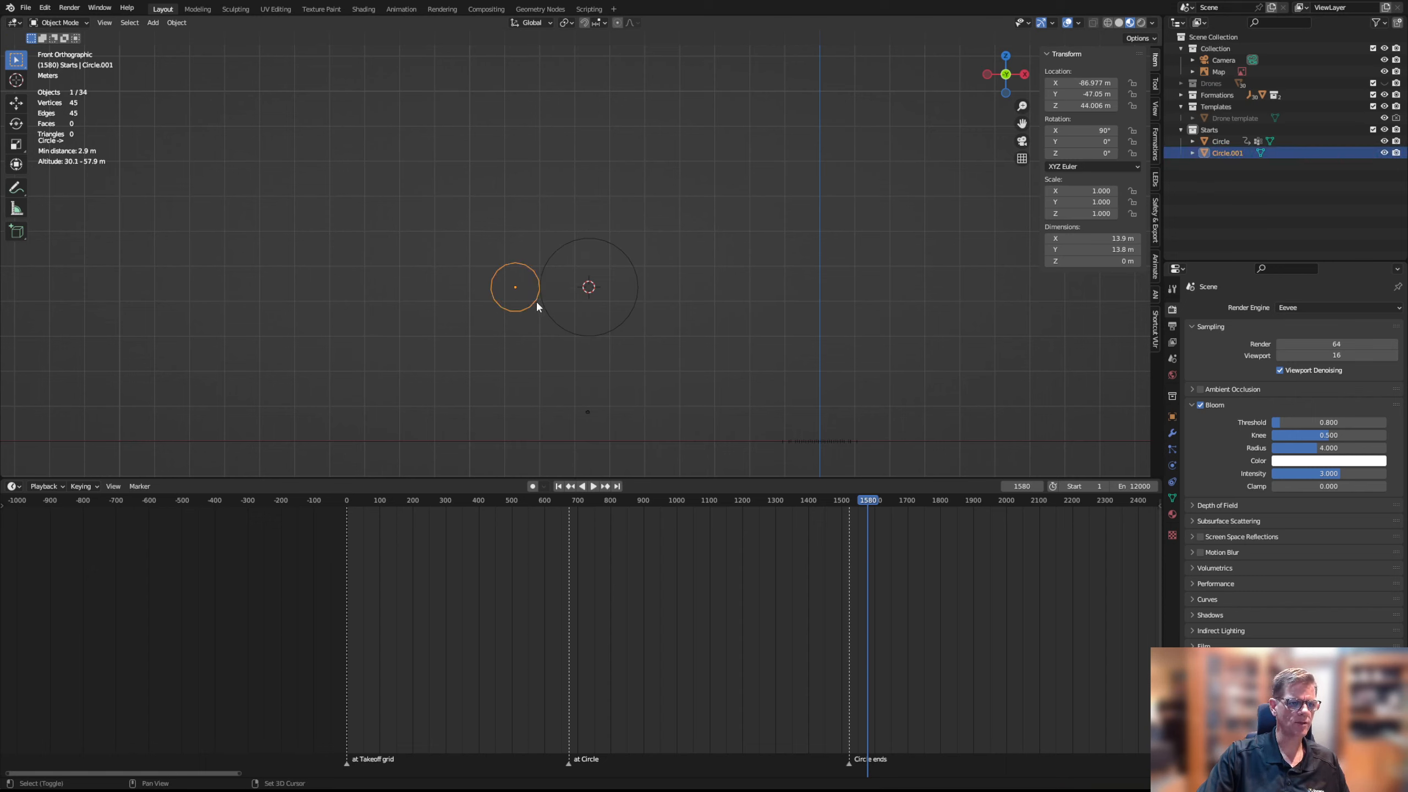
# Duplicate the small circle and place the copy about 42.3 m along positive X, on the other side of the large circle
pyautogui.hotkey('shift', 'd')
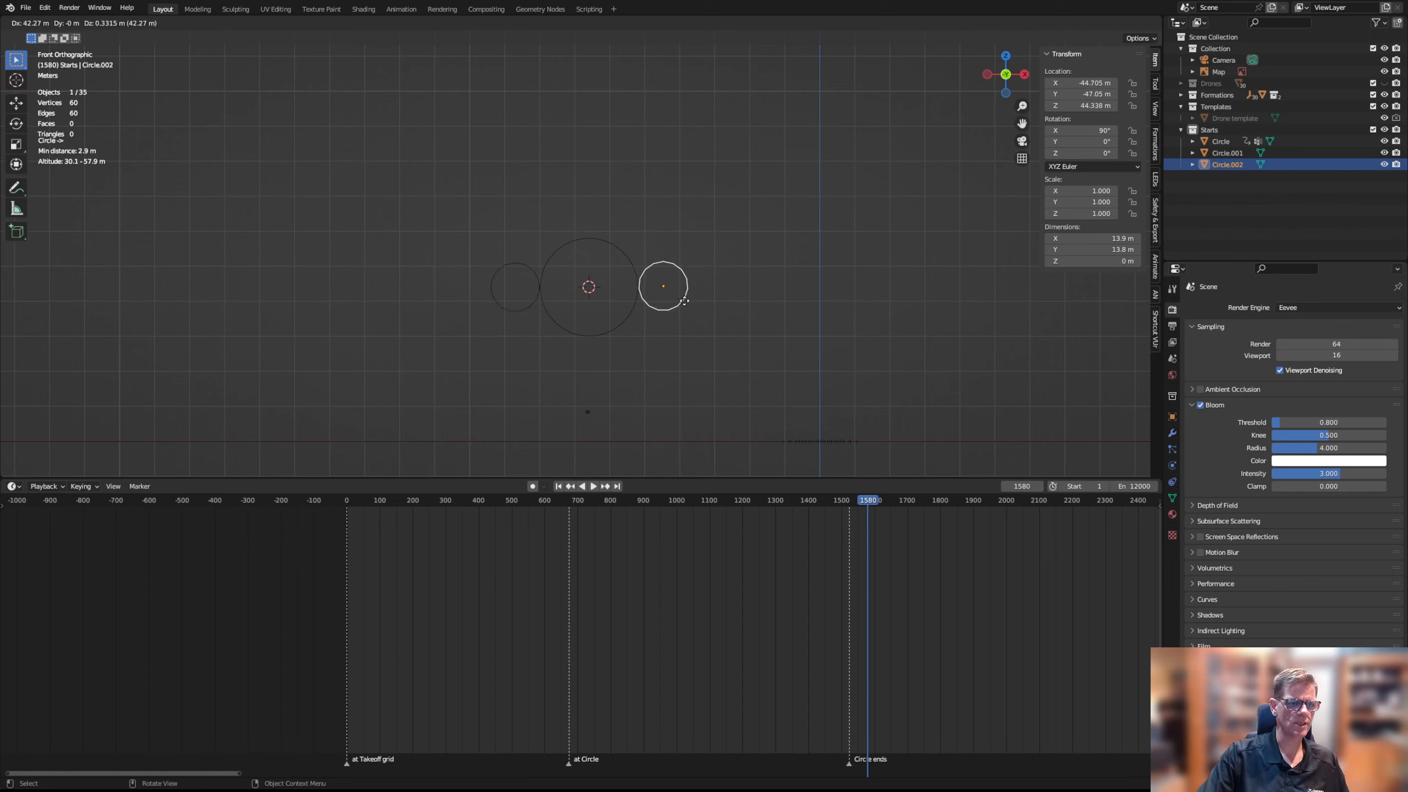
pyautogui.click(684, 300)
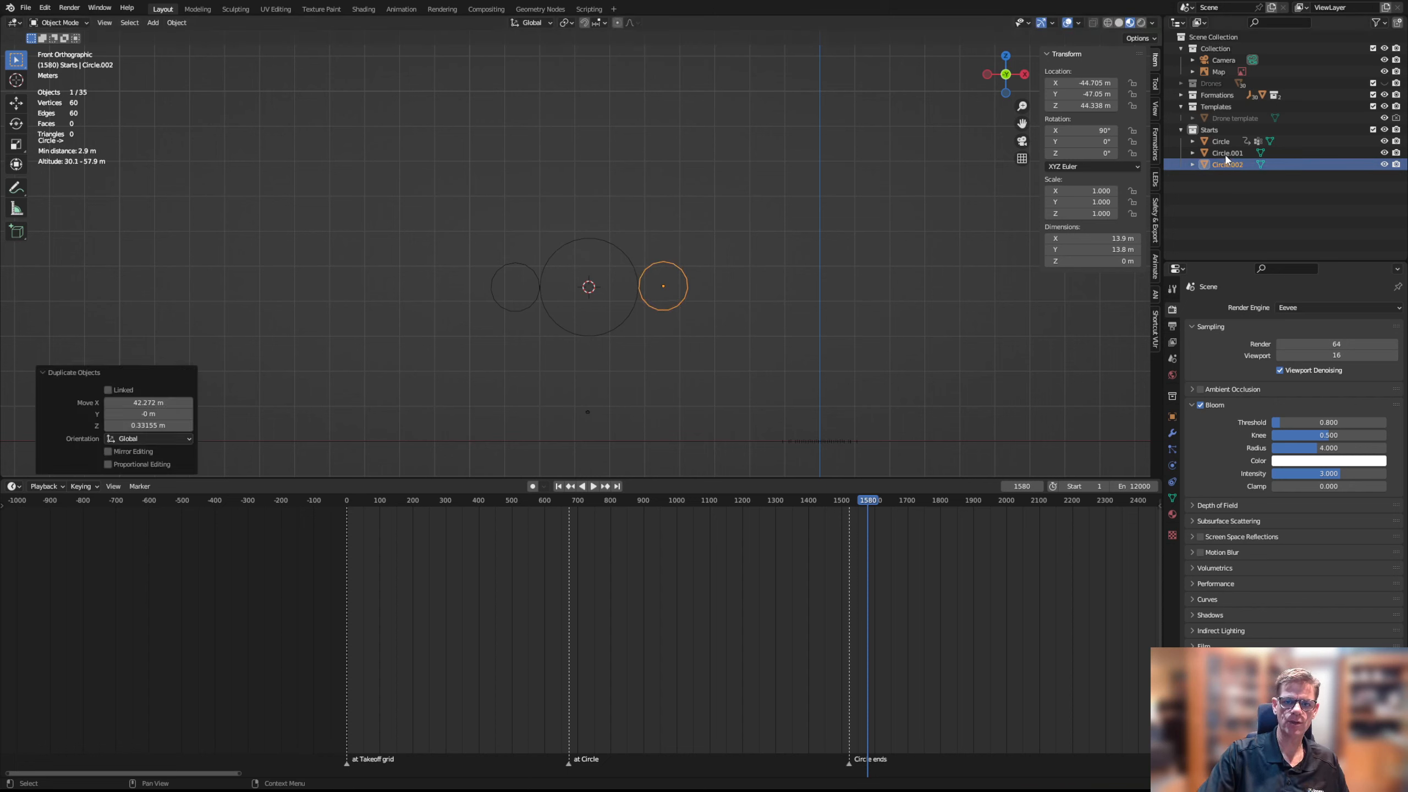
# Create a new collection inside Starts and name it Circle Pair
pyautogui.click(1211, 130)
pyautogui.rightClick(1212, 127)
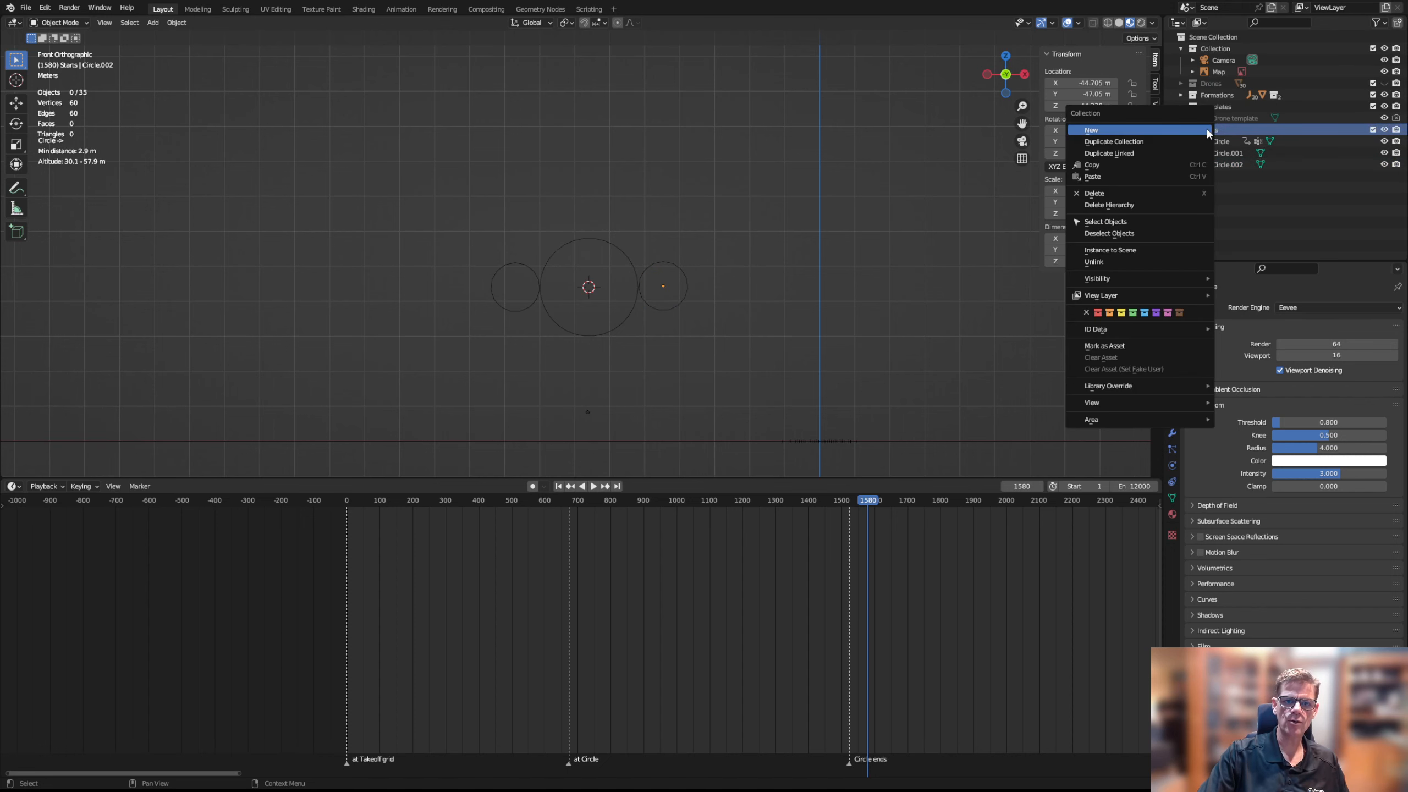
pyautogui.click(1210, 128)
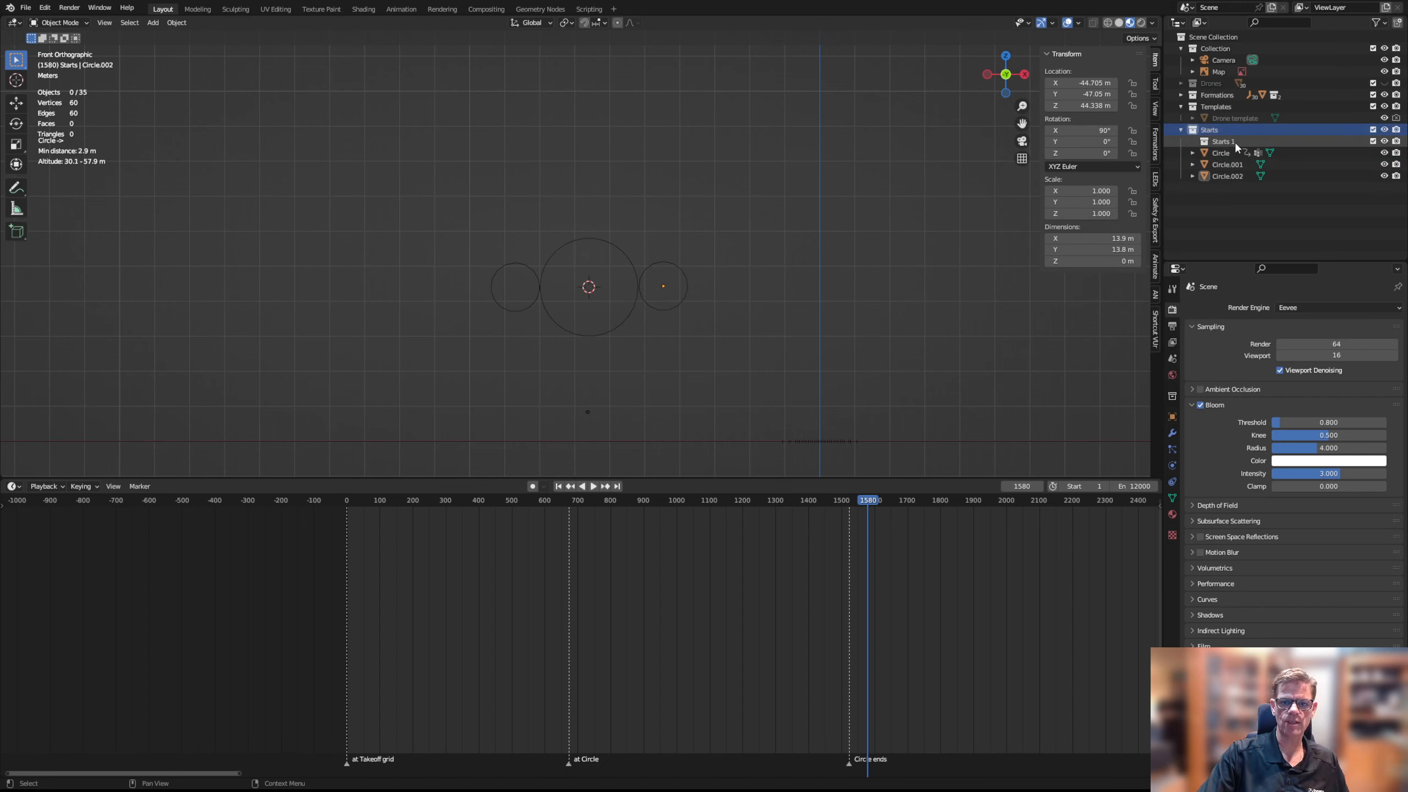
pyautogui.doubleClick(1234, 140)
pyautogui.write('Ci')
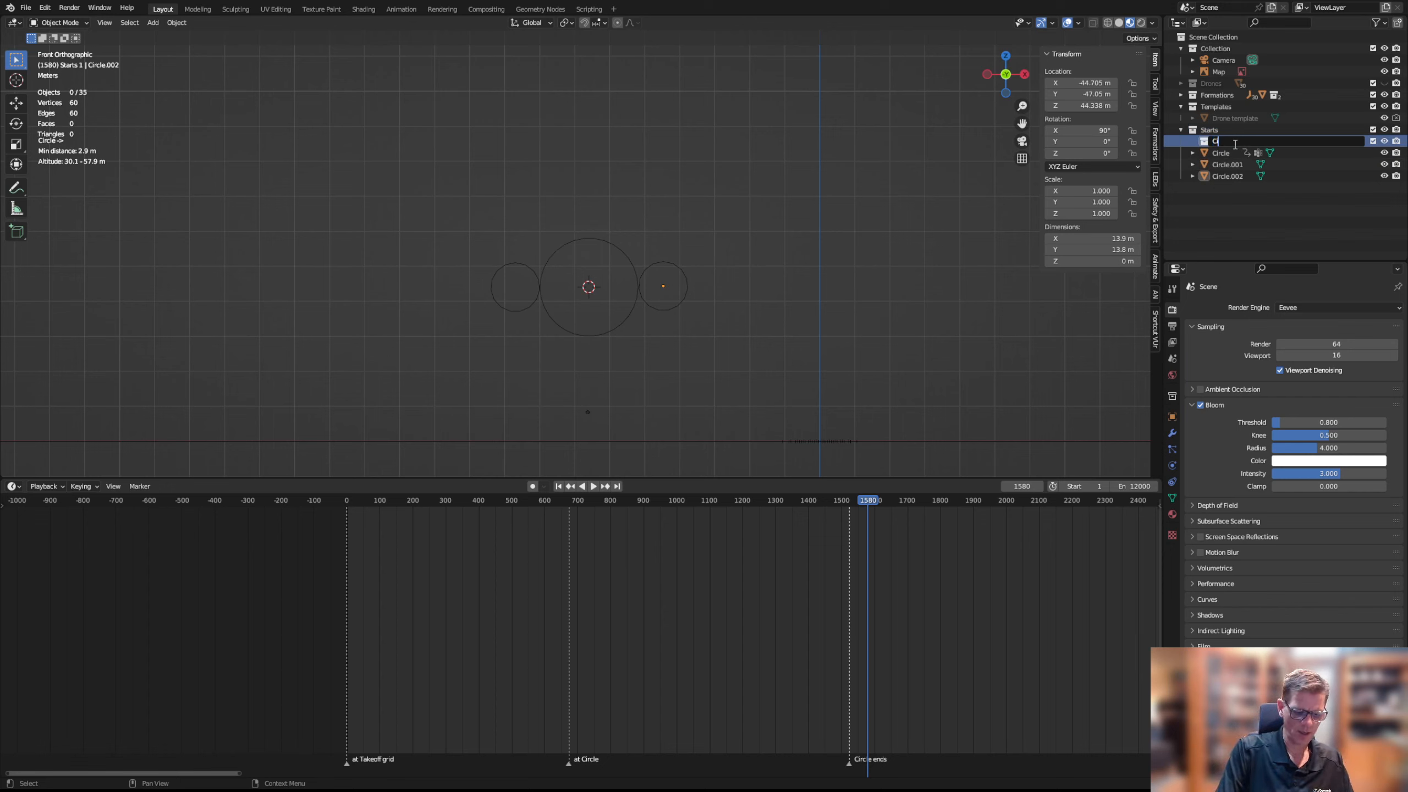
pyautogui.write('rcle Pa')
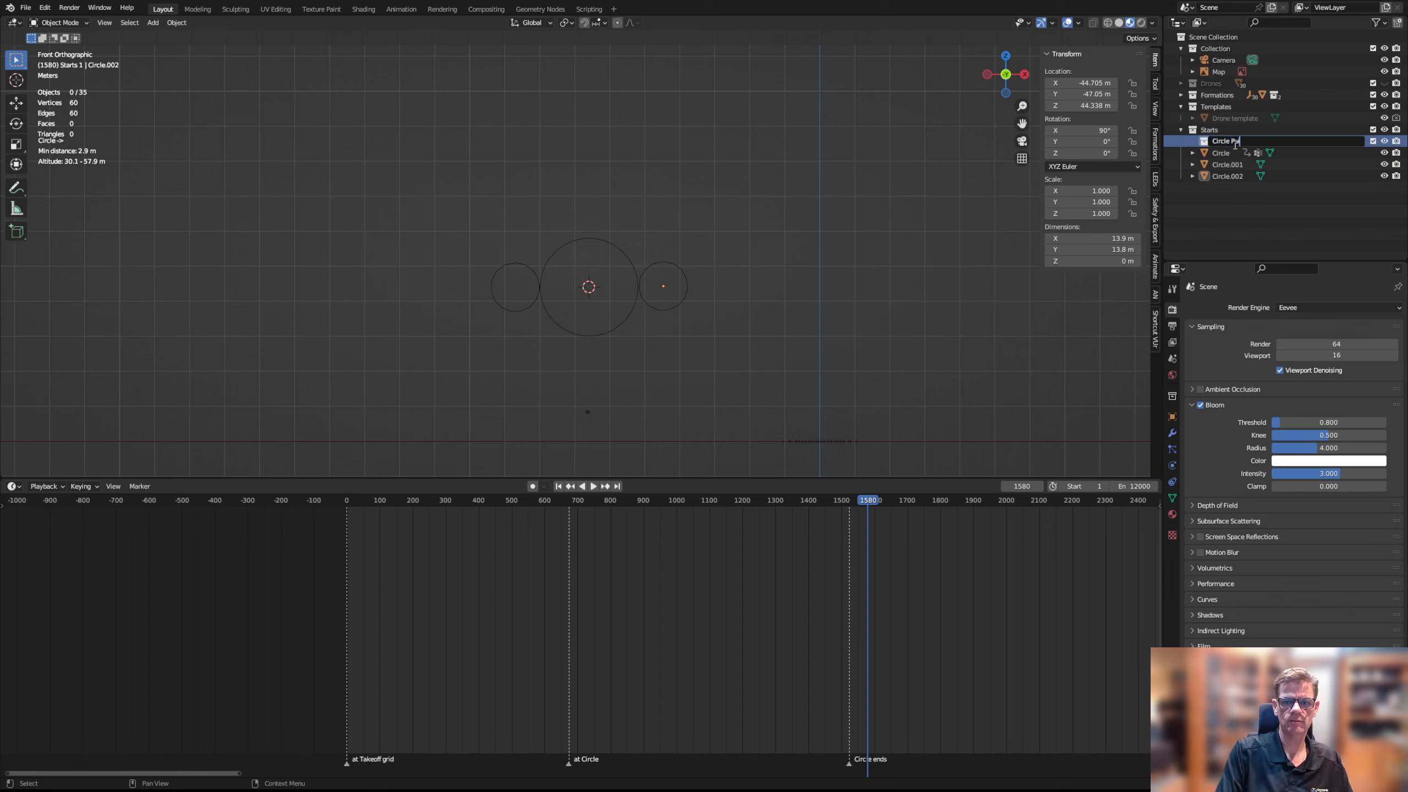
pyautogui.write('ir')
pyautogui.press('Return')
# Move Circle.001 and Circle.002 into the Circle Pair collection
pyautogui.click(1227, 164)
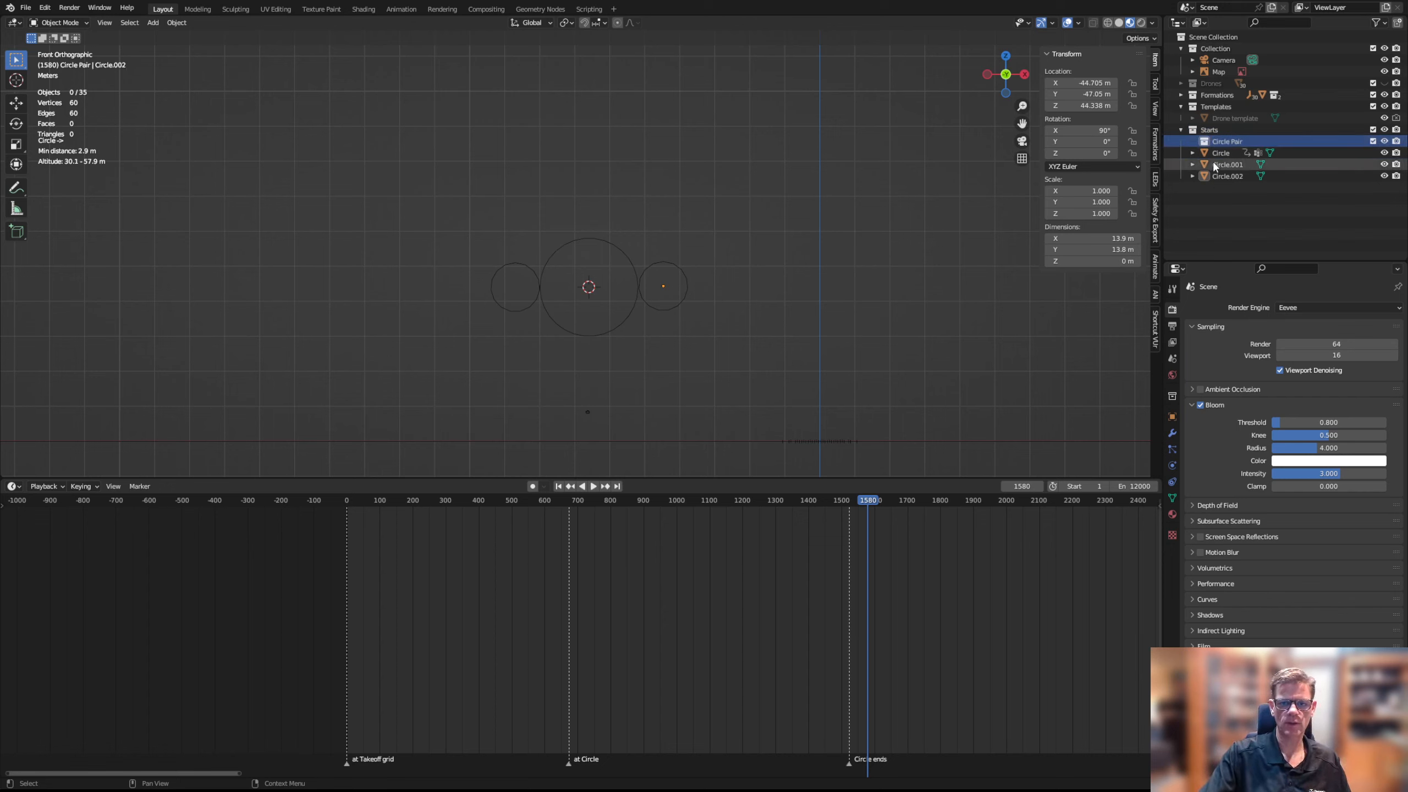
pyautogui.moveTo(1224, 163); pyautogui.dragTo(1246, 150)
pyautogui.click(1232, 176)
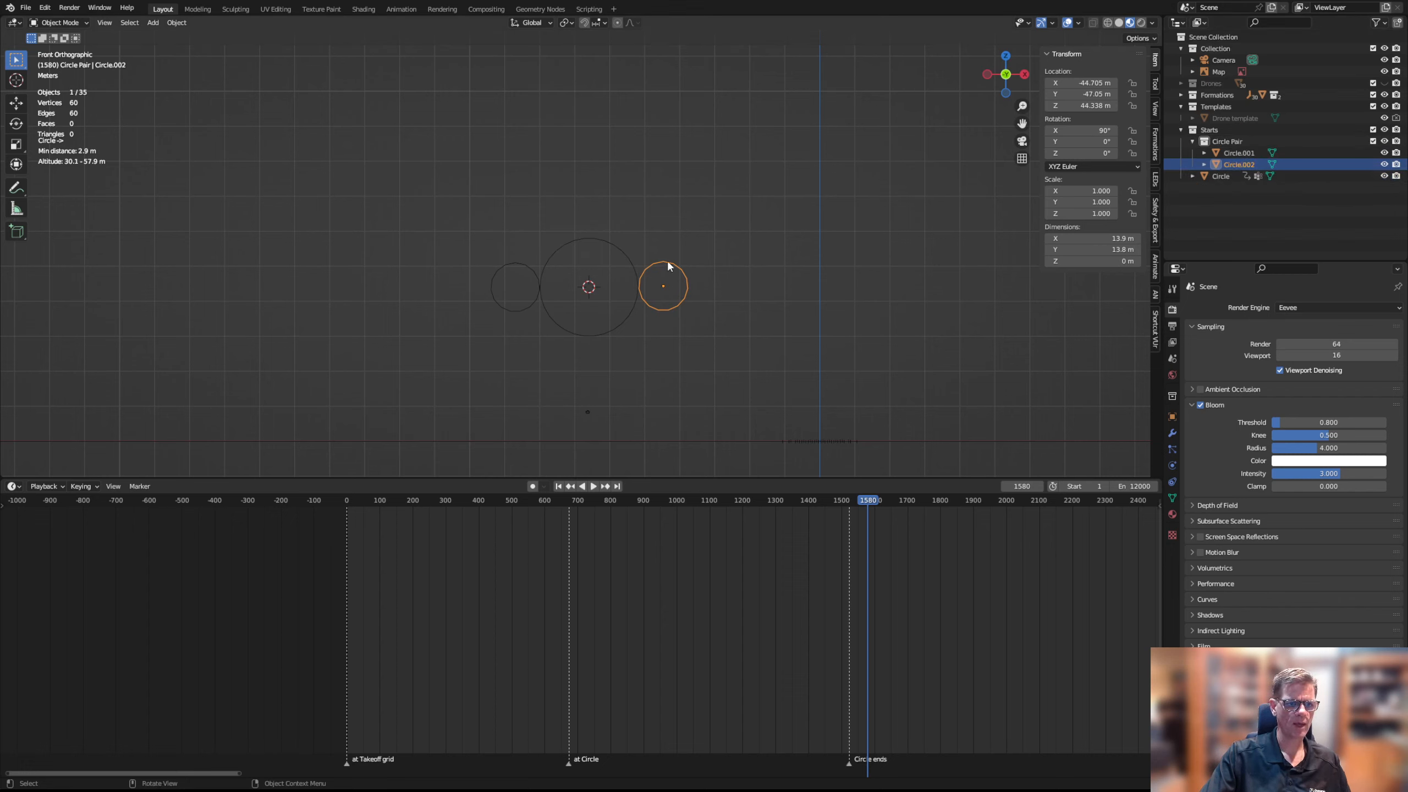
# Hide the large Circle and move Circle.001 about 9.4 m along positive X, towards the other small circle
pyautogui.click(527, 269)
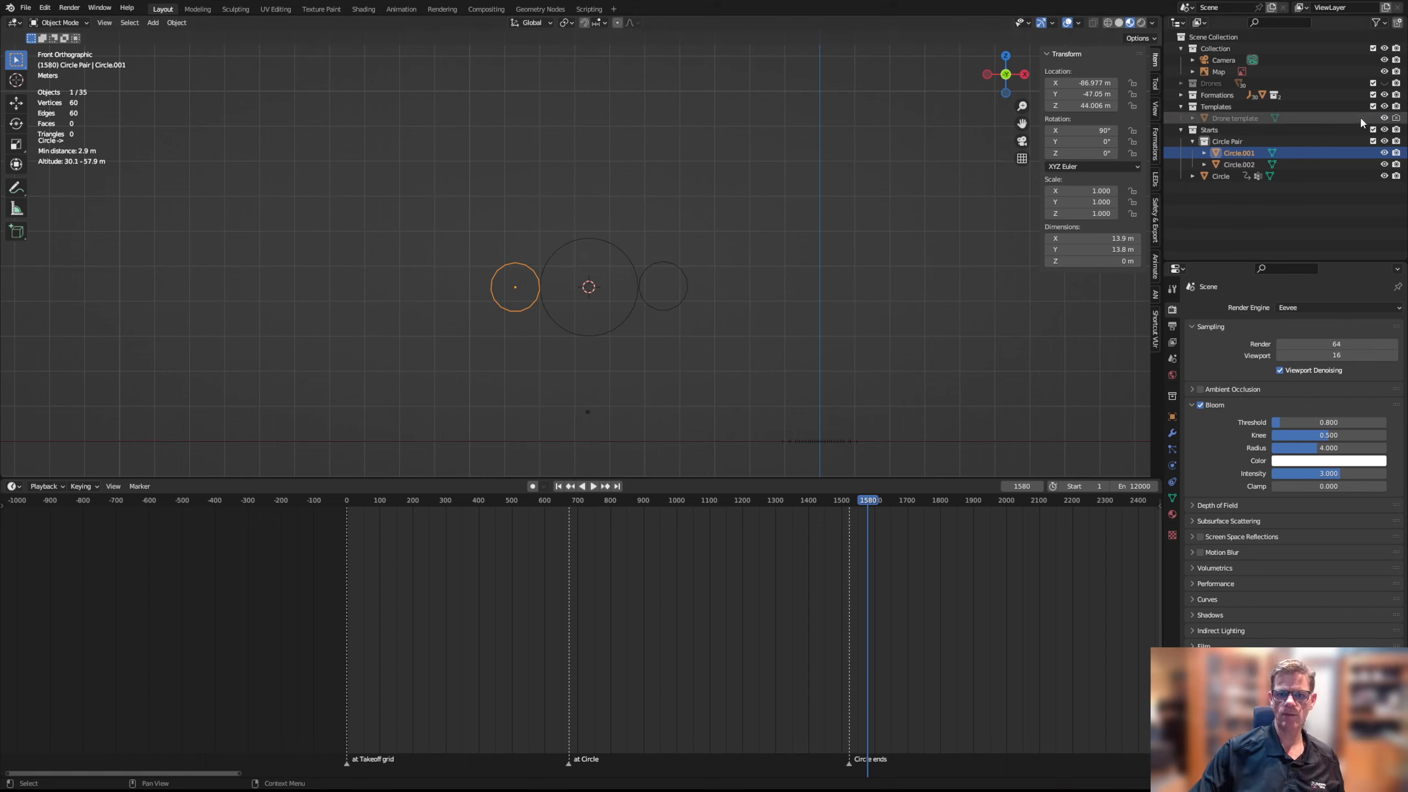
pyautogui.click(1384, 177)
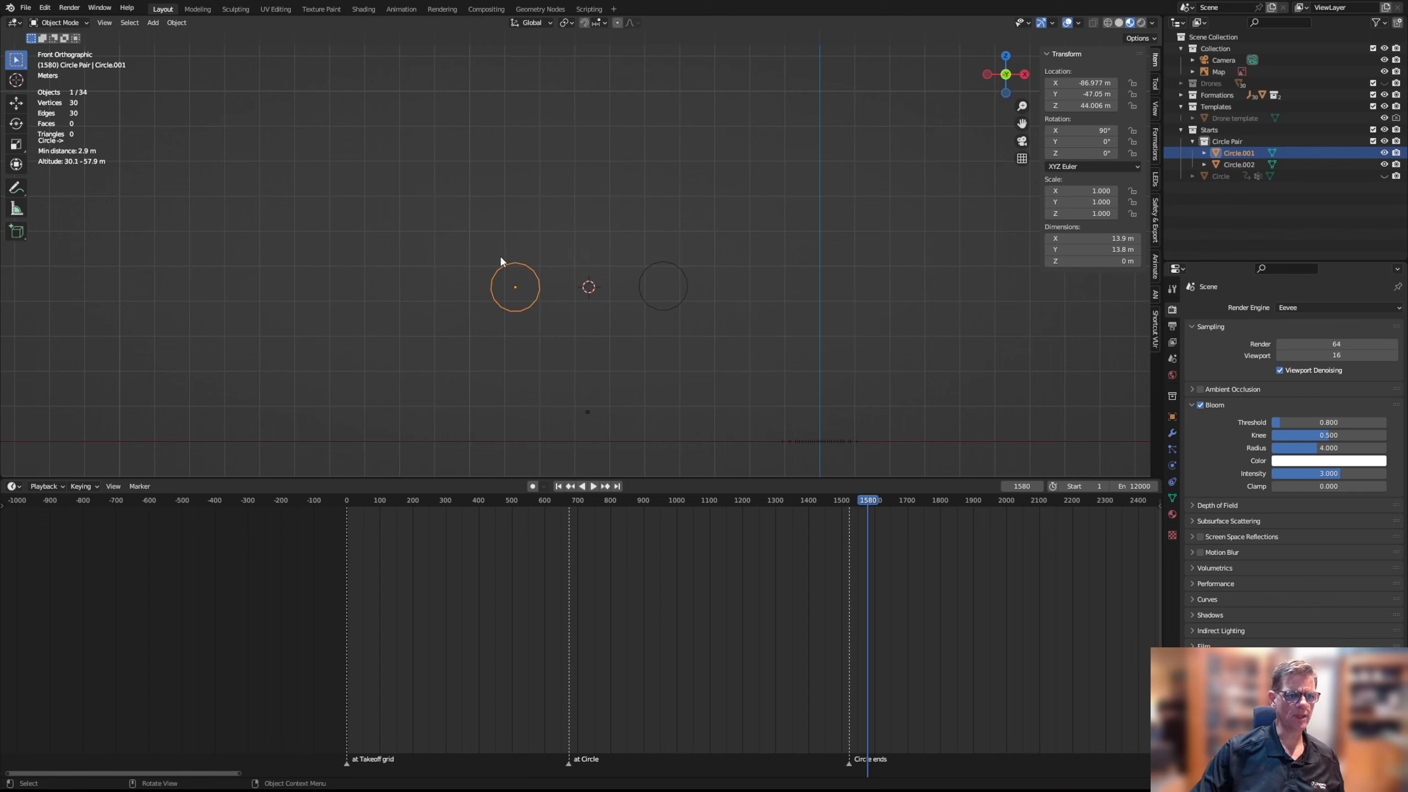
pyautogui.press('g')
pyautogui.press('x')
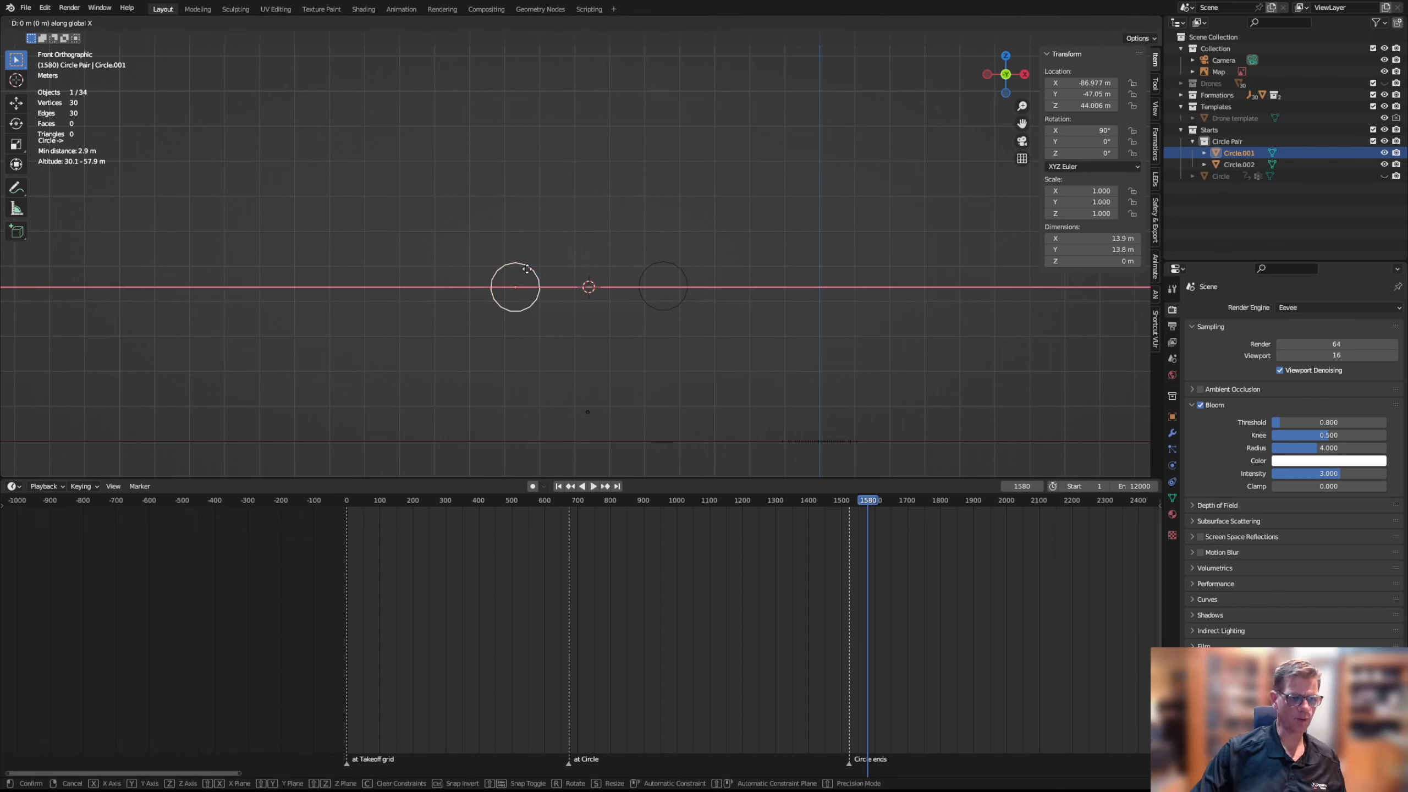
pyautogui.click(560, 272)
# Move Circle.002 about 10.4 m along negative X, closer to the other small circle
pyautogui.click(670, 268)
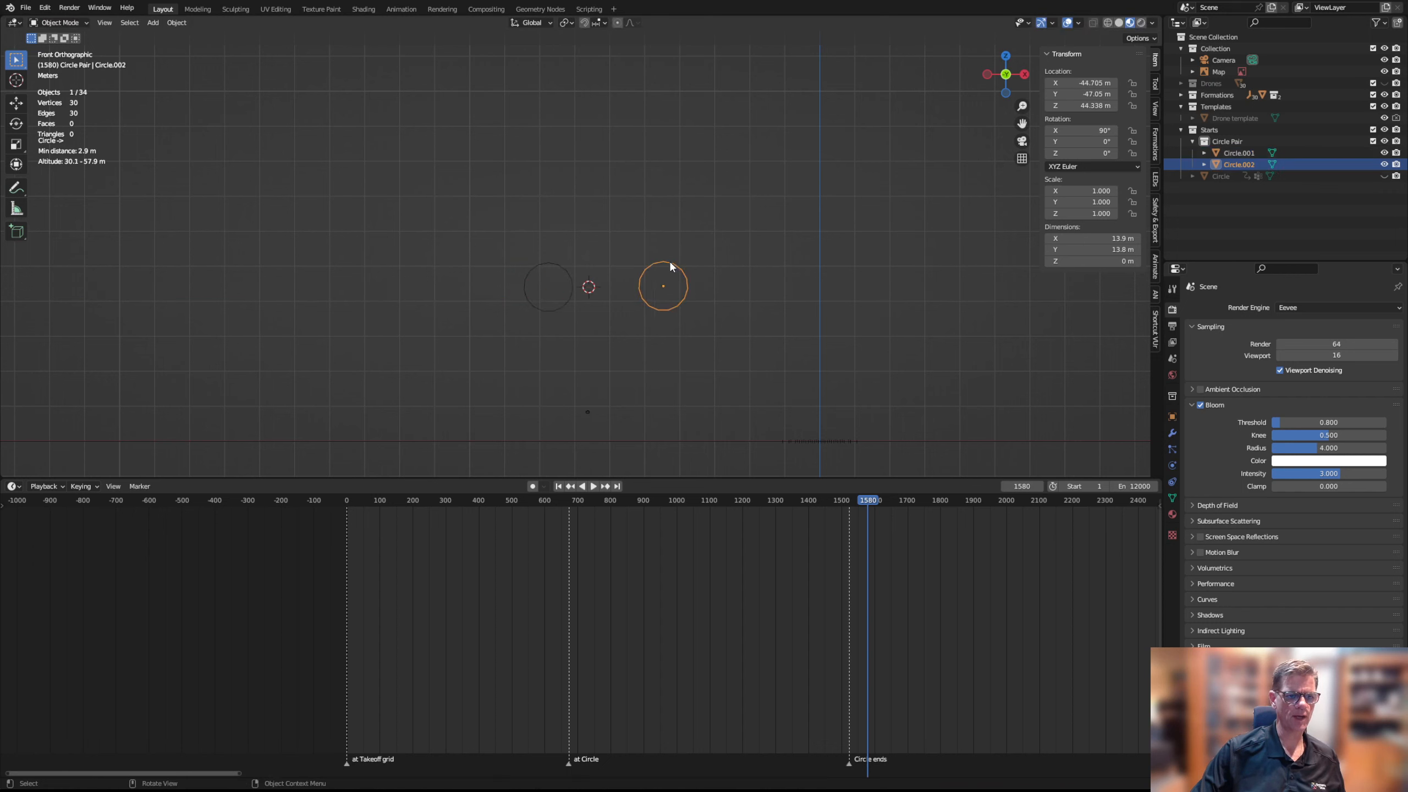
pyautogui.press('g')
pyautogui.press('x')
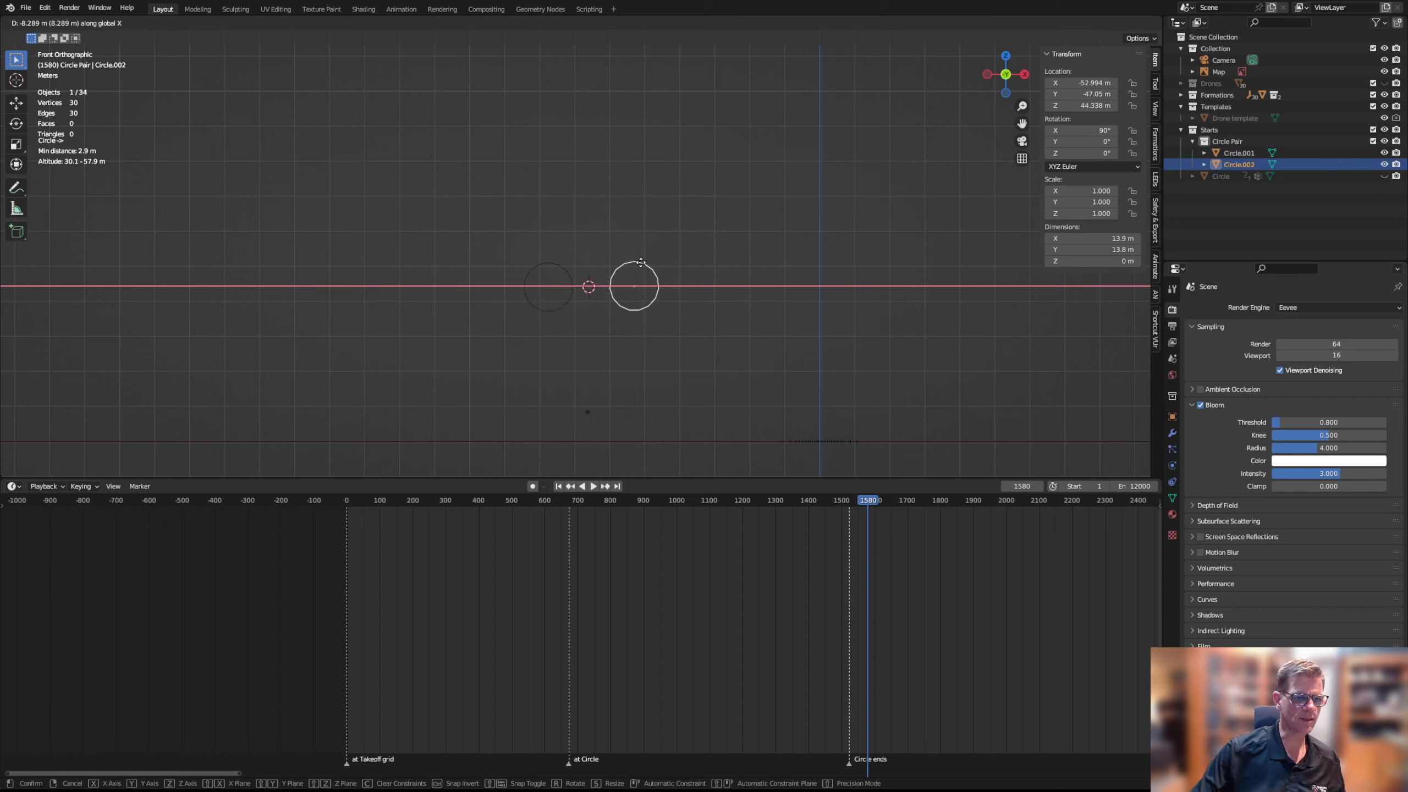
pyautogui.click(633, 265)
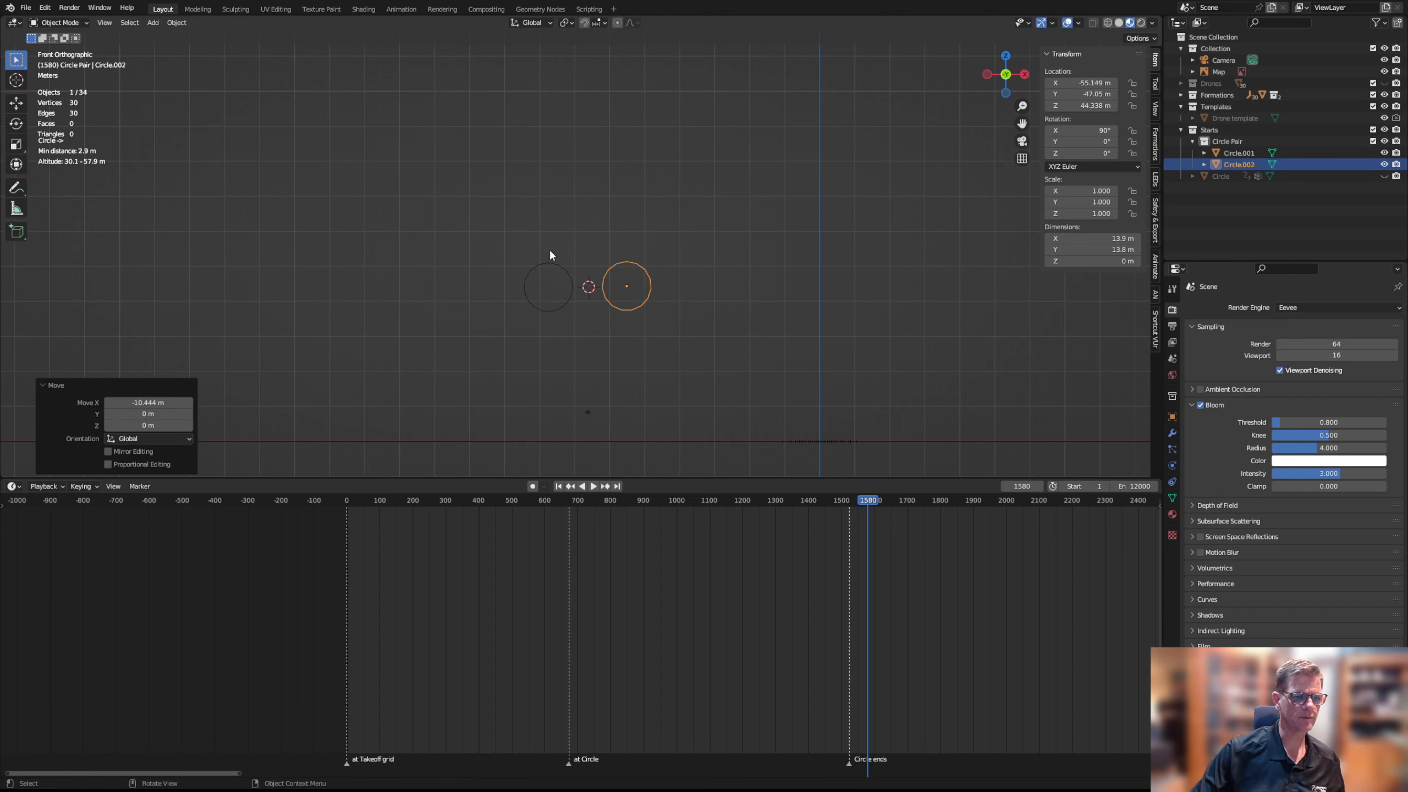
# Snap the 3D cursor to the centre of Circle.001 and add a Plain Axes empty there
pyautogui.click(557, 275)
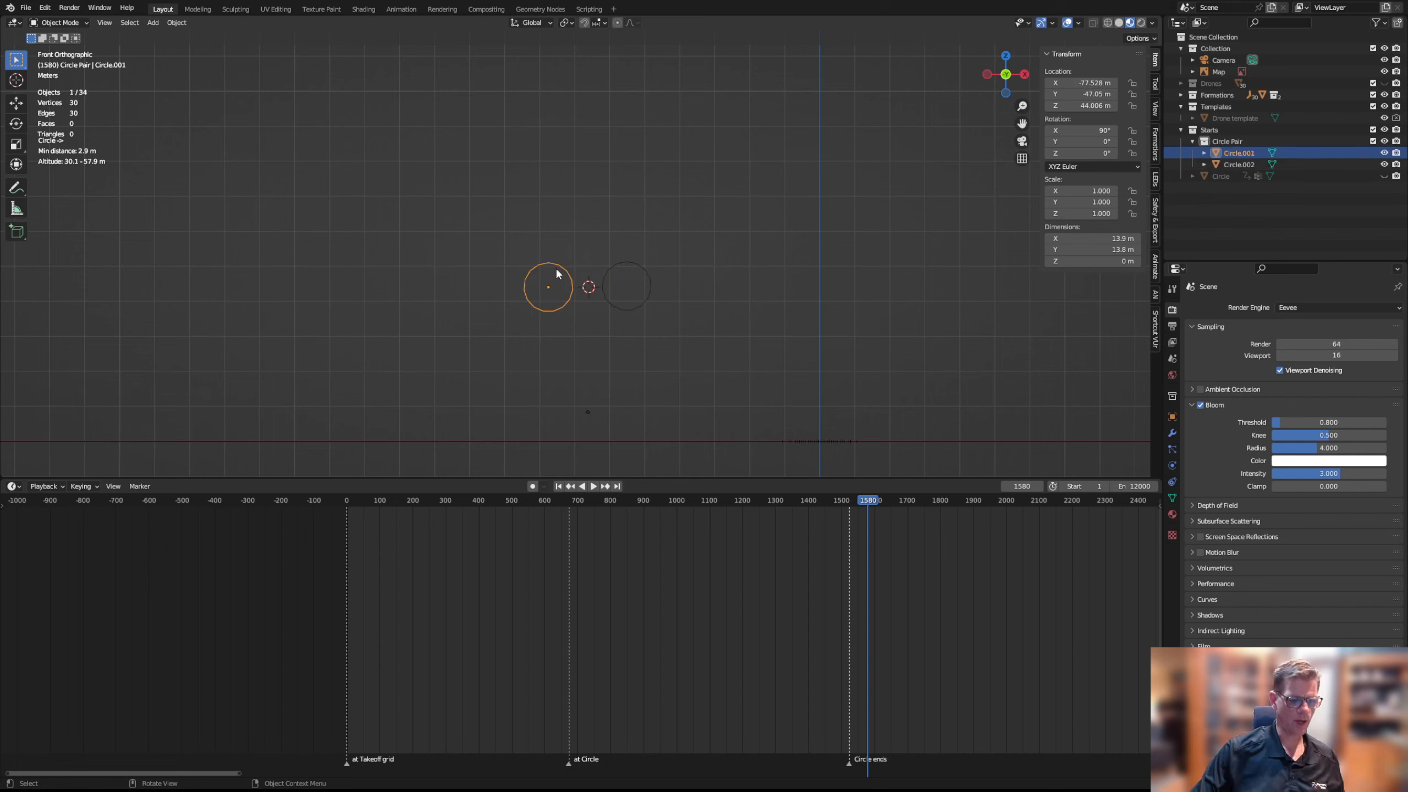
pyautogui.hotkey('shift', 's')
pyautogui.click(569, 365)
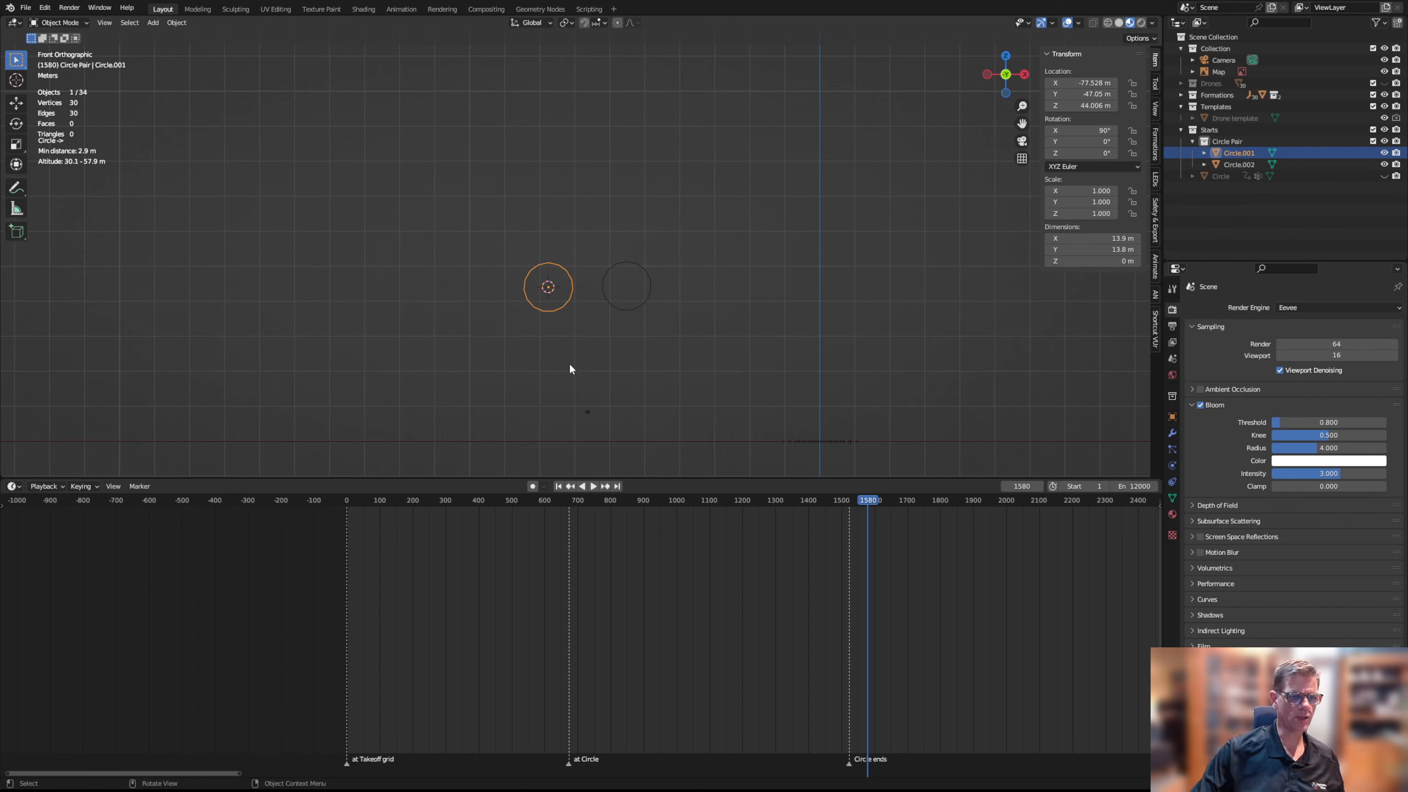
pyautogui.hotkey('shift', 'a')
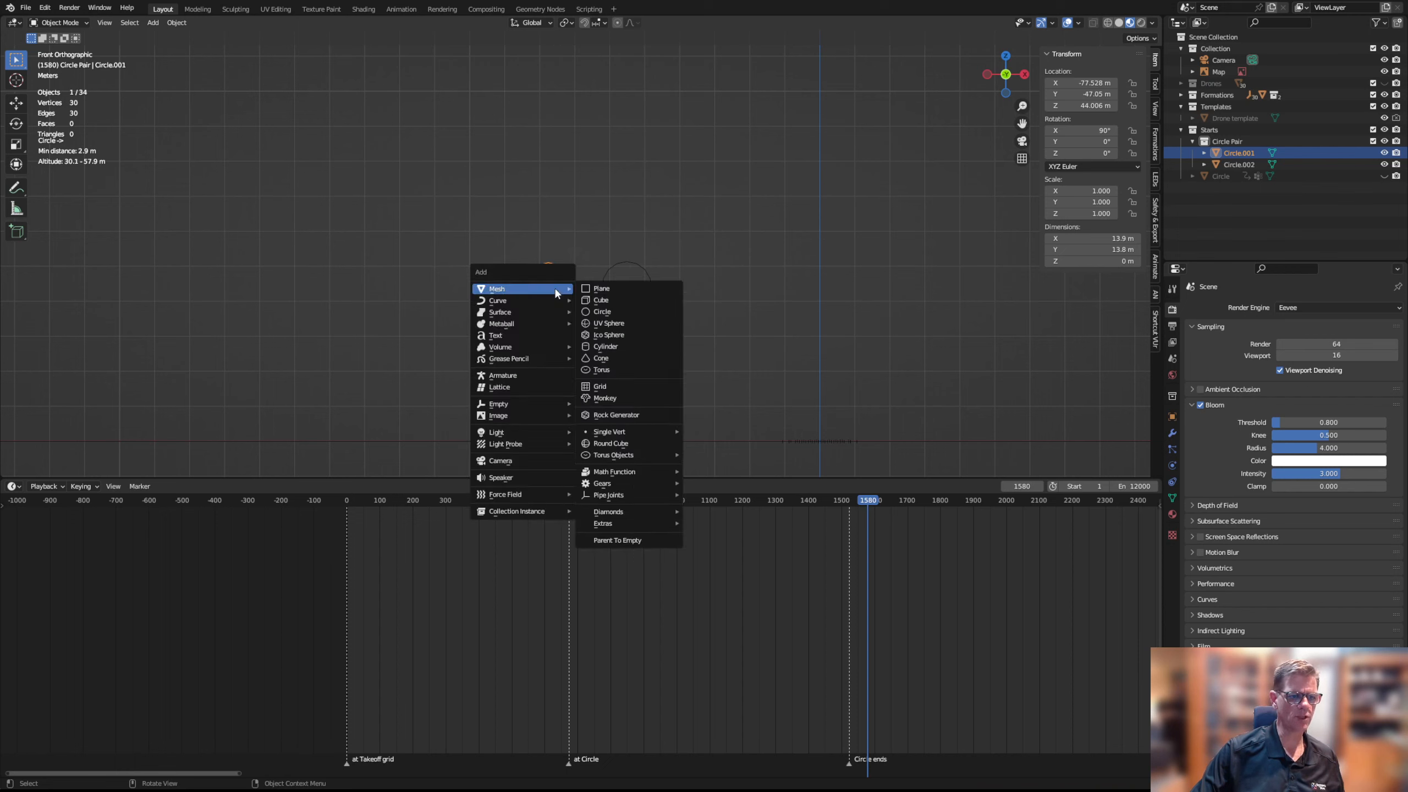
pyautogui.moveTo(550, 403)
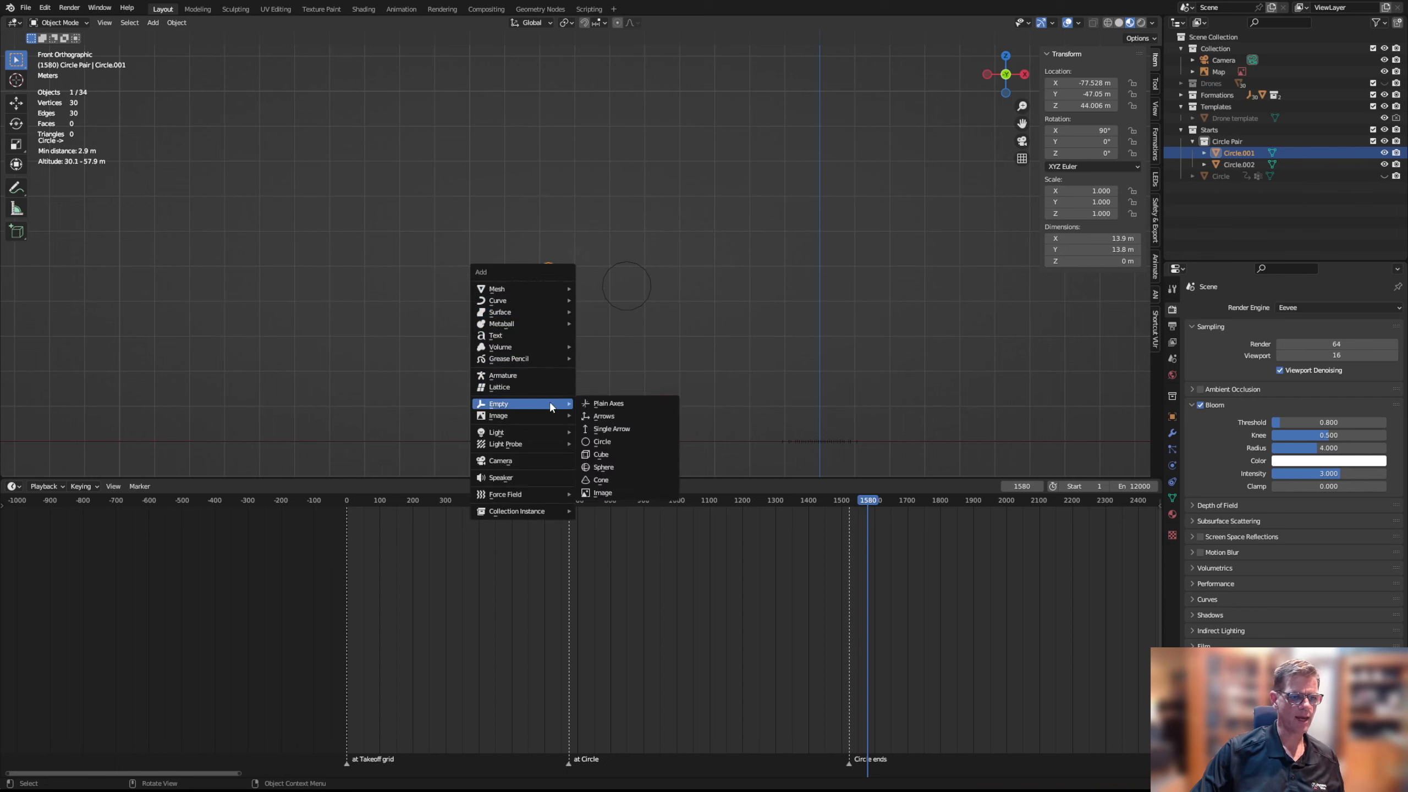
pyautogui.click(599, 405)
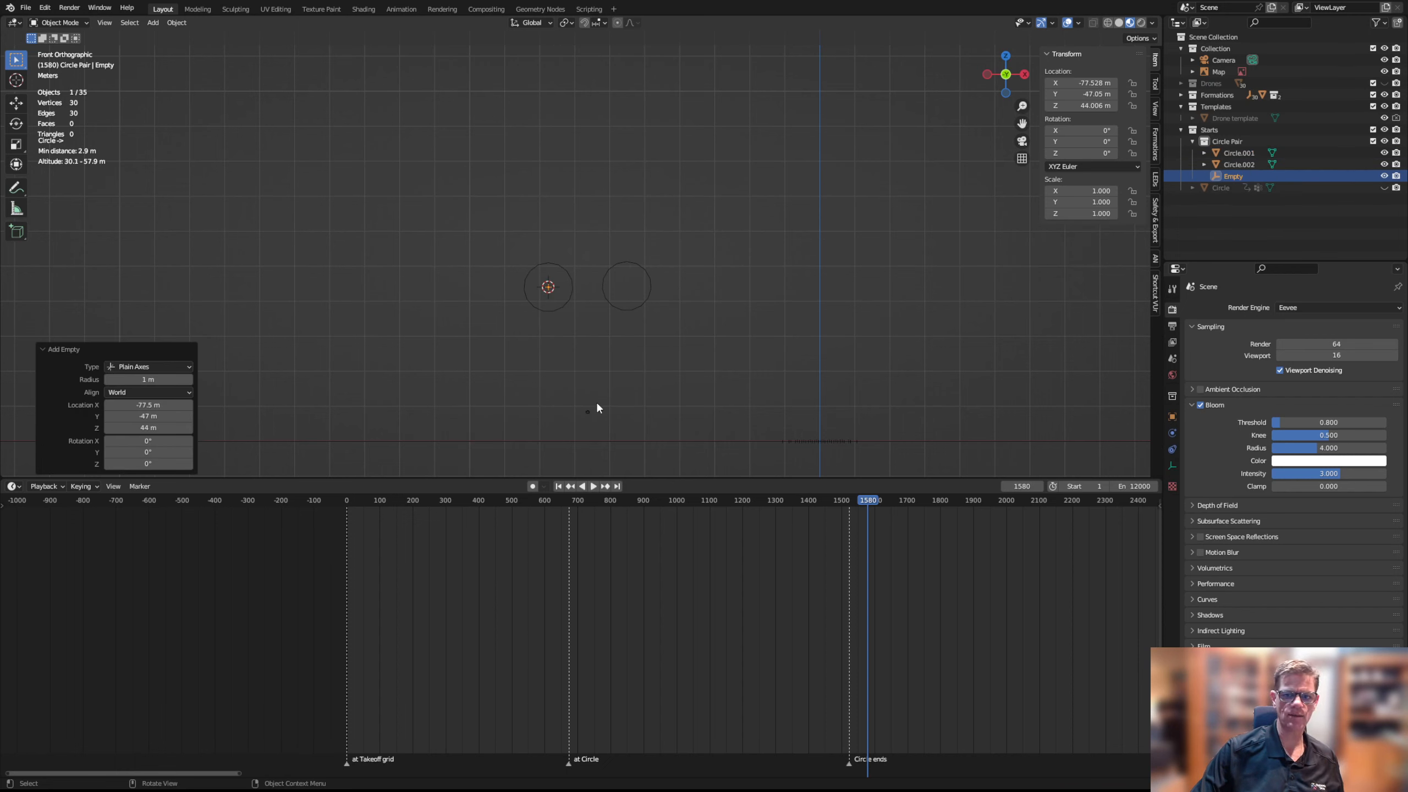
# Rename the new empty at the centre of Circle.001 as Circle1 Axis
pyautogui.doubleClick(1231, 176)
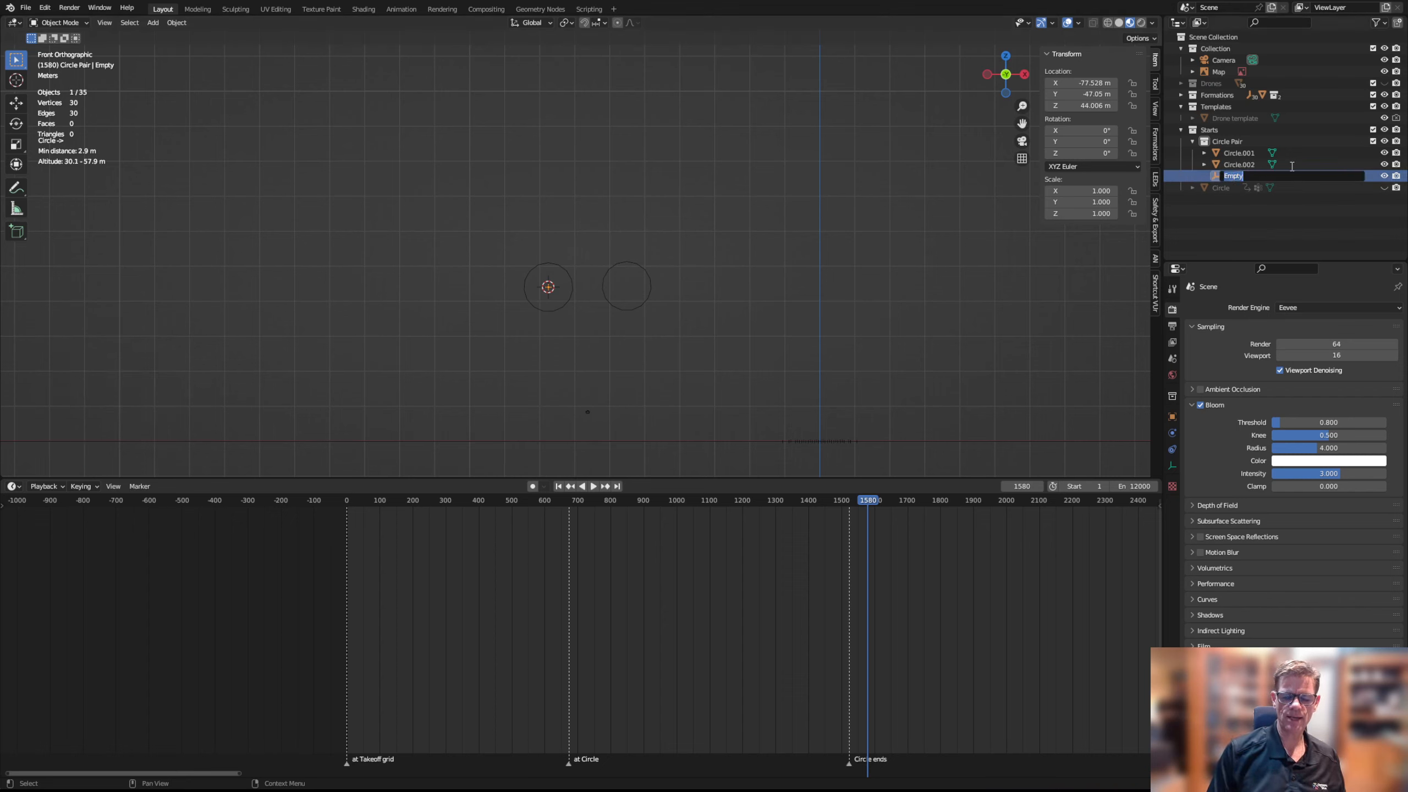
pyautogui.write('Cir')
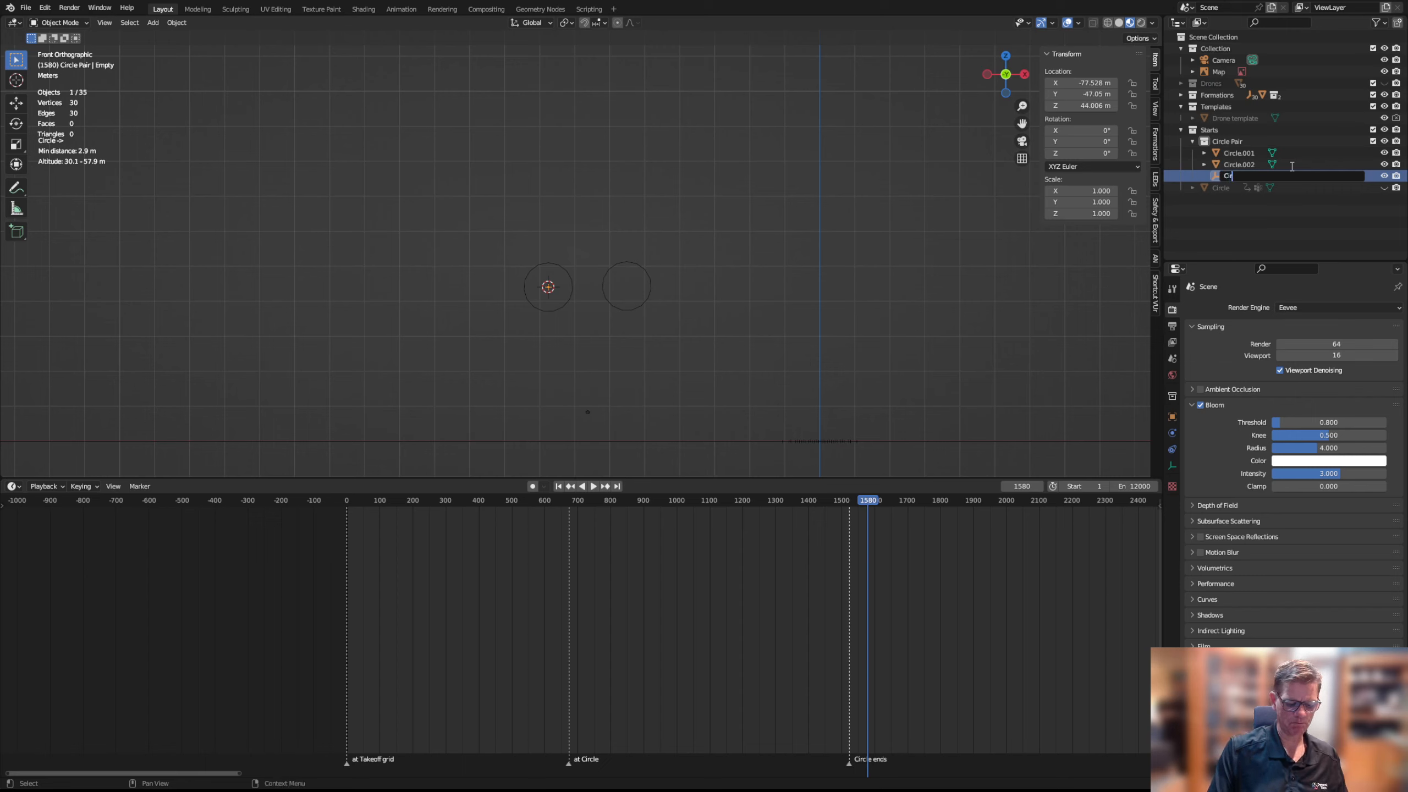
pyautogui.write('cle1')
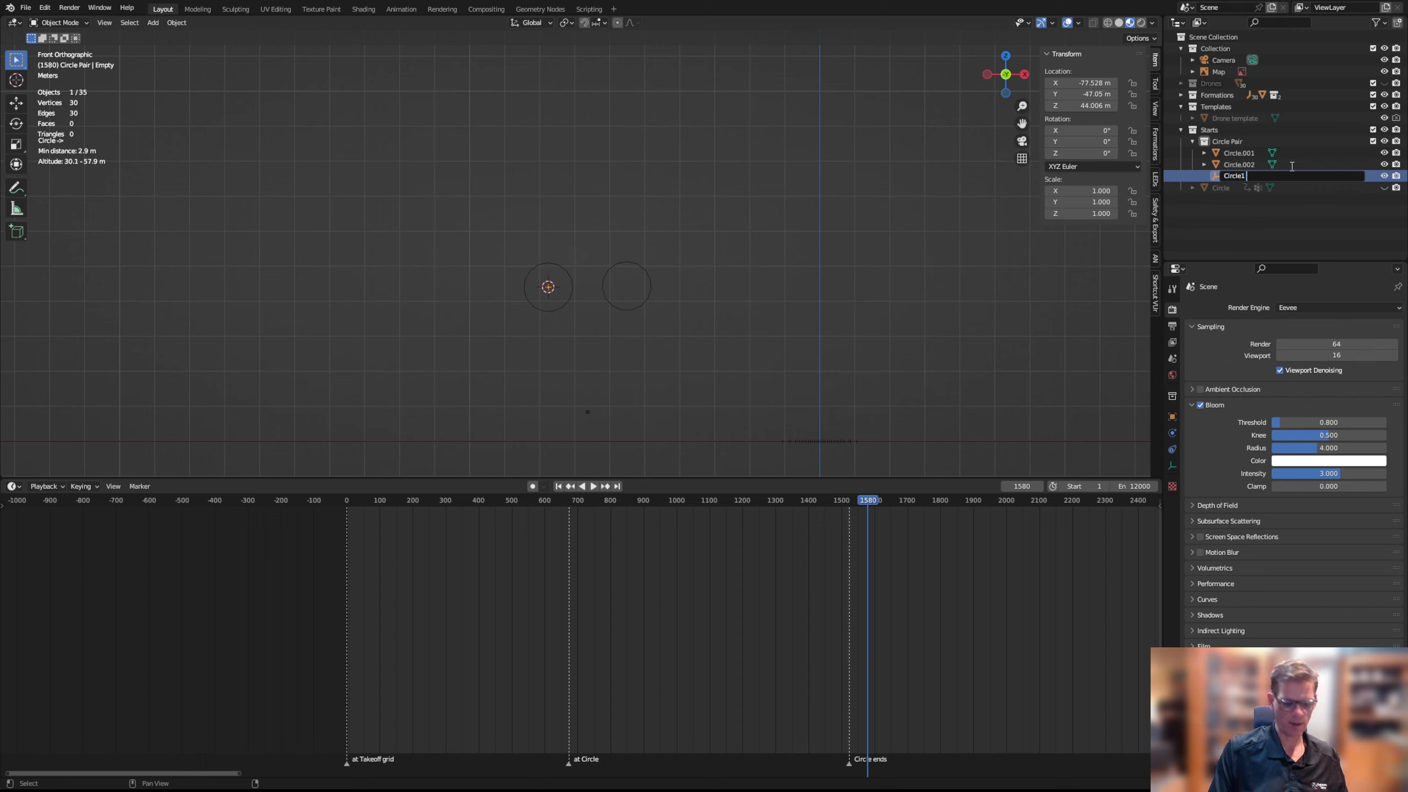
pyautogui.write(' Axis')
pyautogui.press('Return')
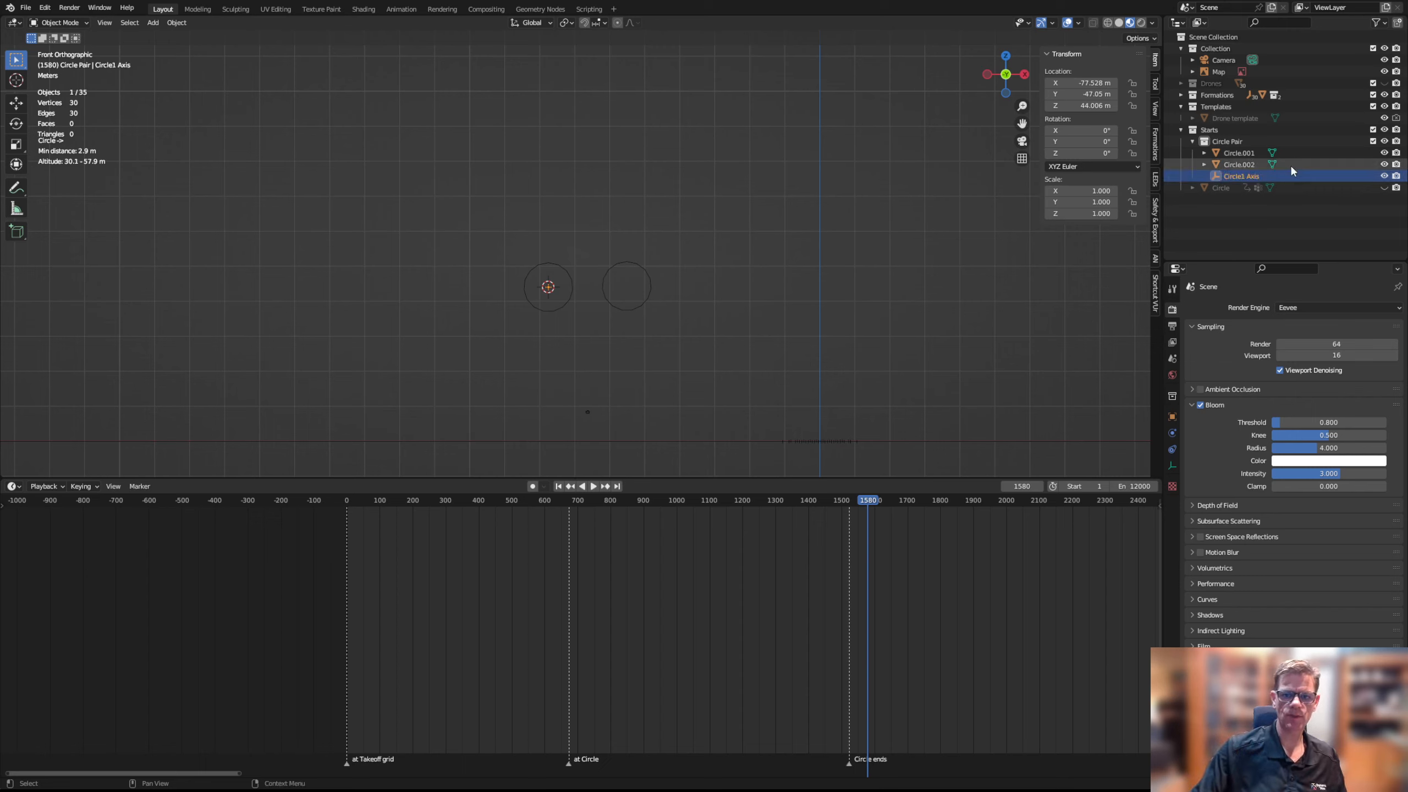
# Snap the 3D cursor to the centre of Circle.002 and add a Plain Axes empty there
pyautogui.click(625, 262)
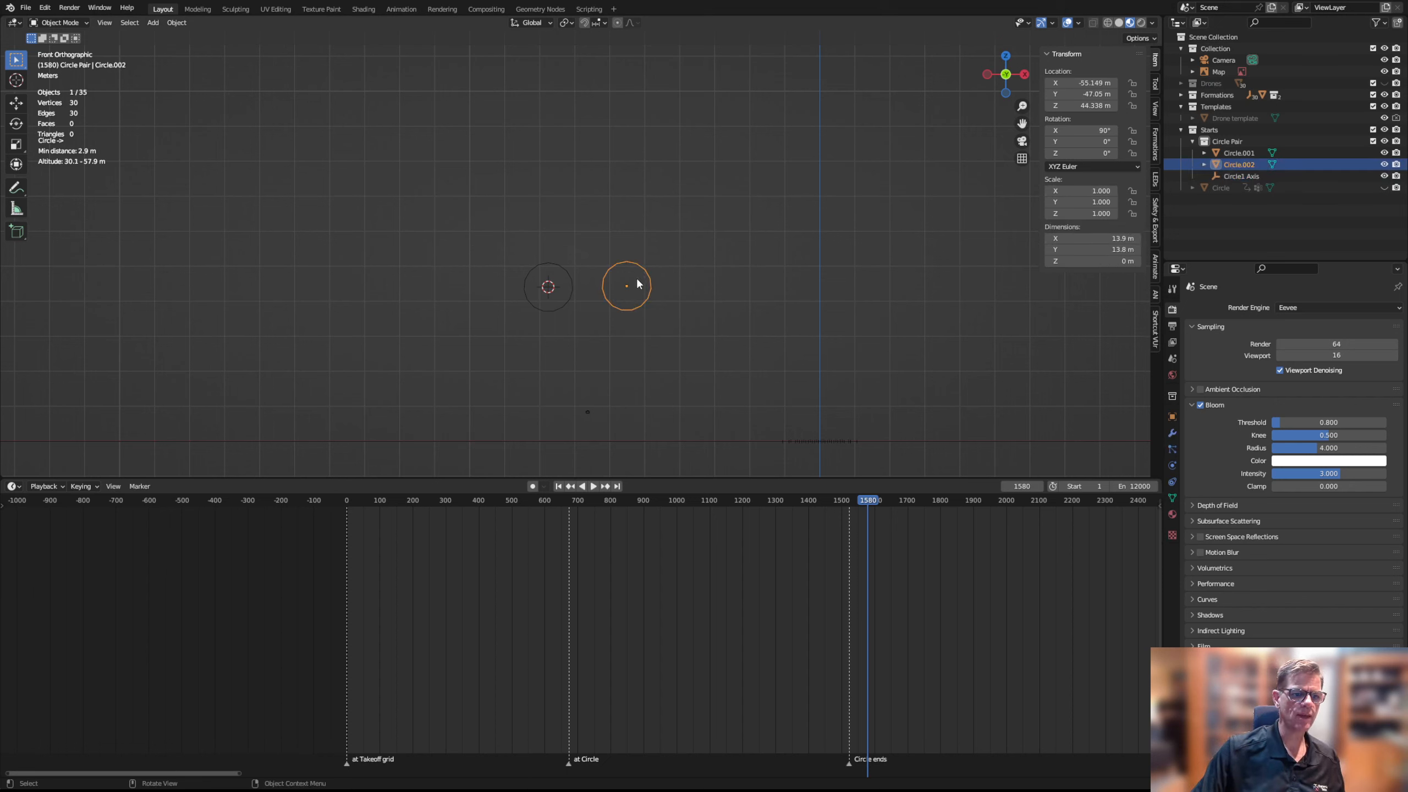
pyautogui.hotkey('shift', 's')
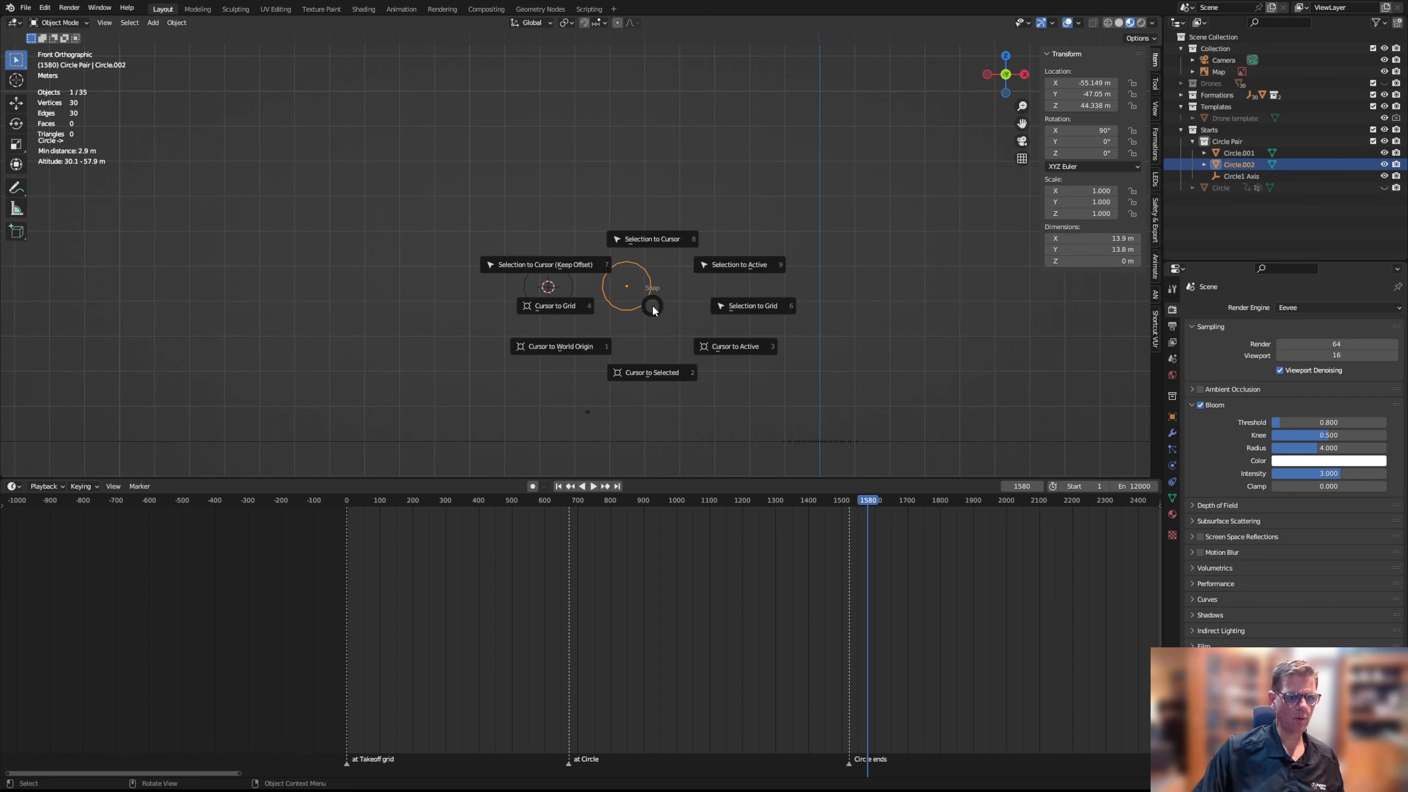
pyautogui.click(652, 374)
pyautogui.hotkey('shift', 'a')
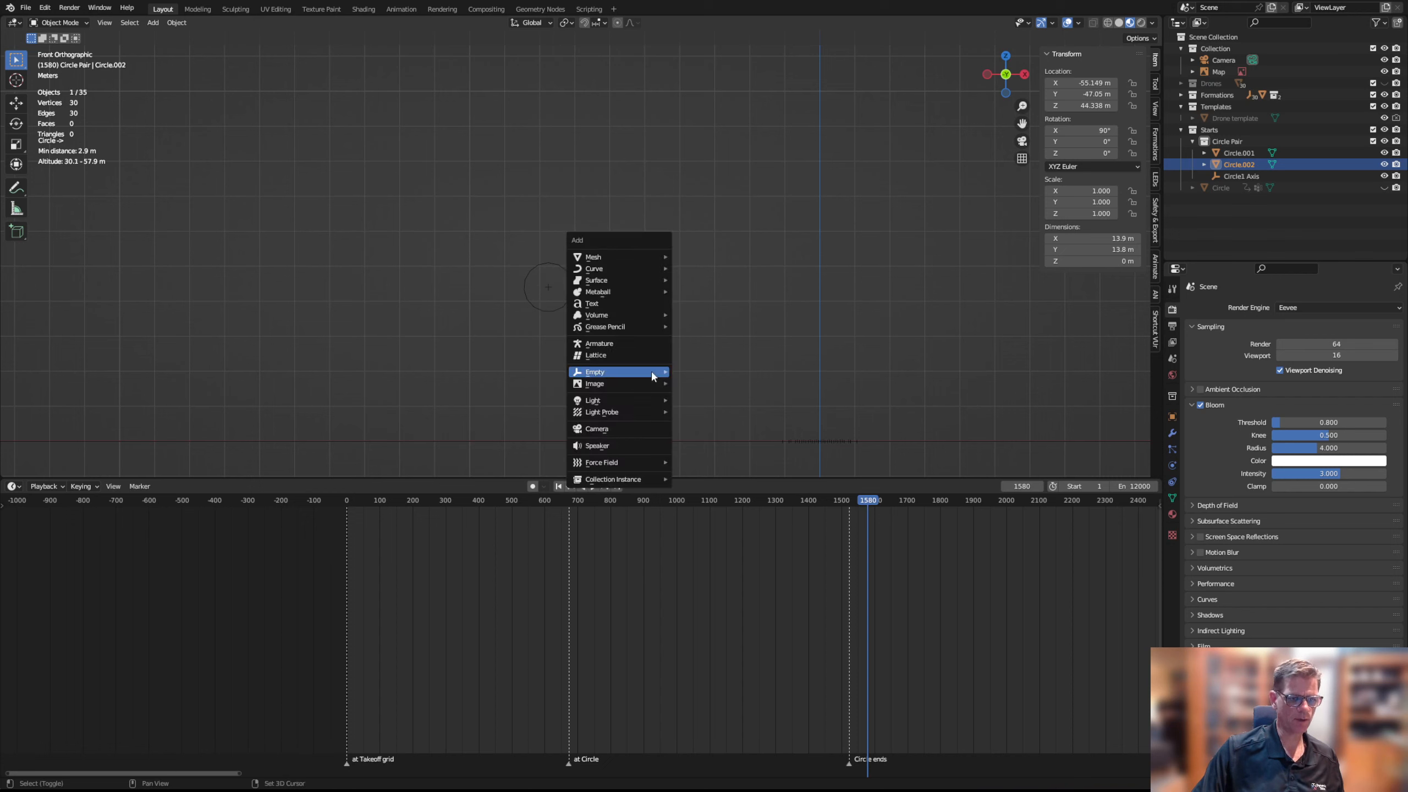
pyautogui.moveTo(646, 371)
pyautogui.click(690, 373)
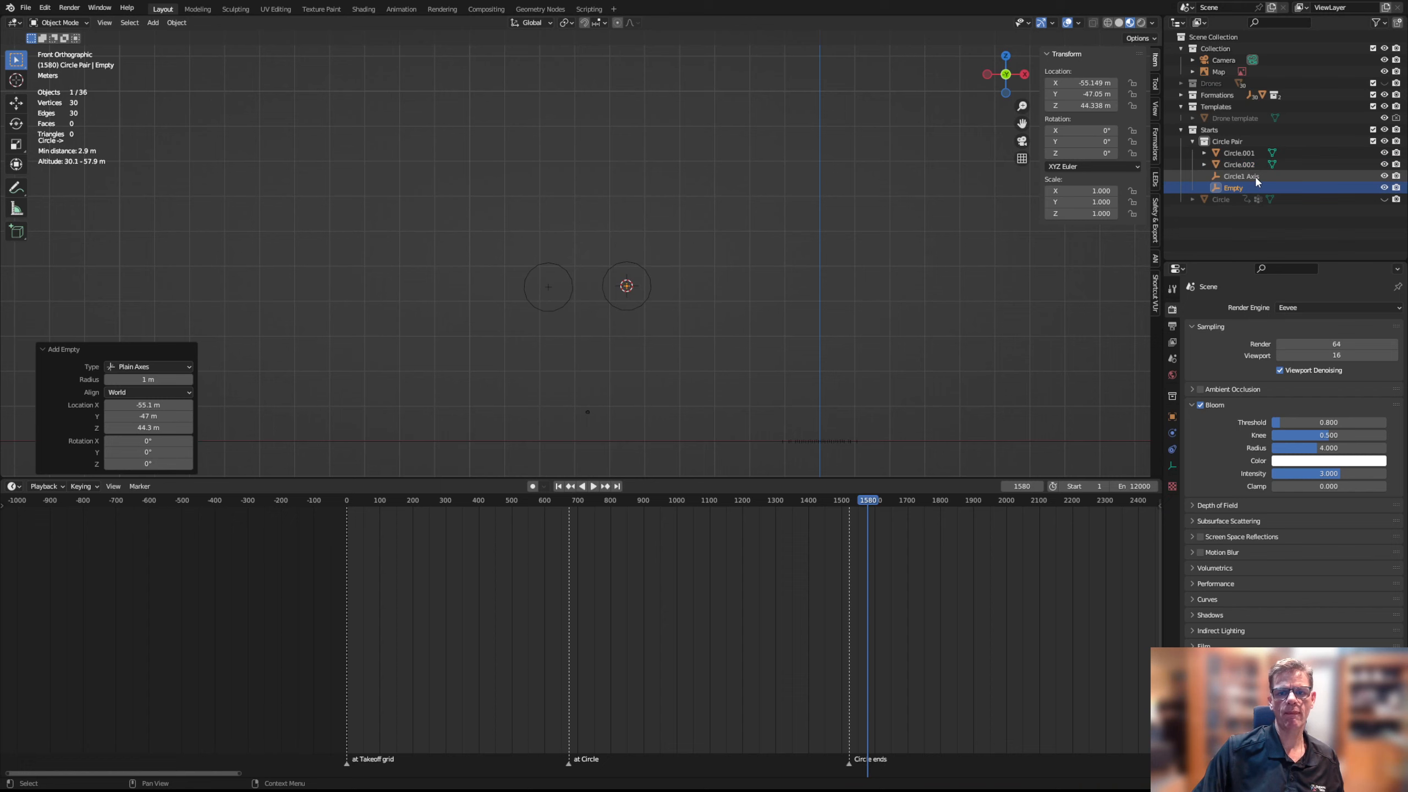
# Rename the new empty at the centre of Circle.002 as Circle2 Axis
pyautogui.doubleClick(1232, 187)
pyautogui.write('C')
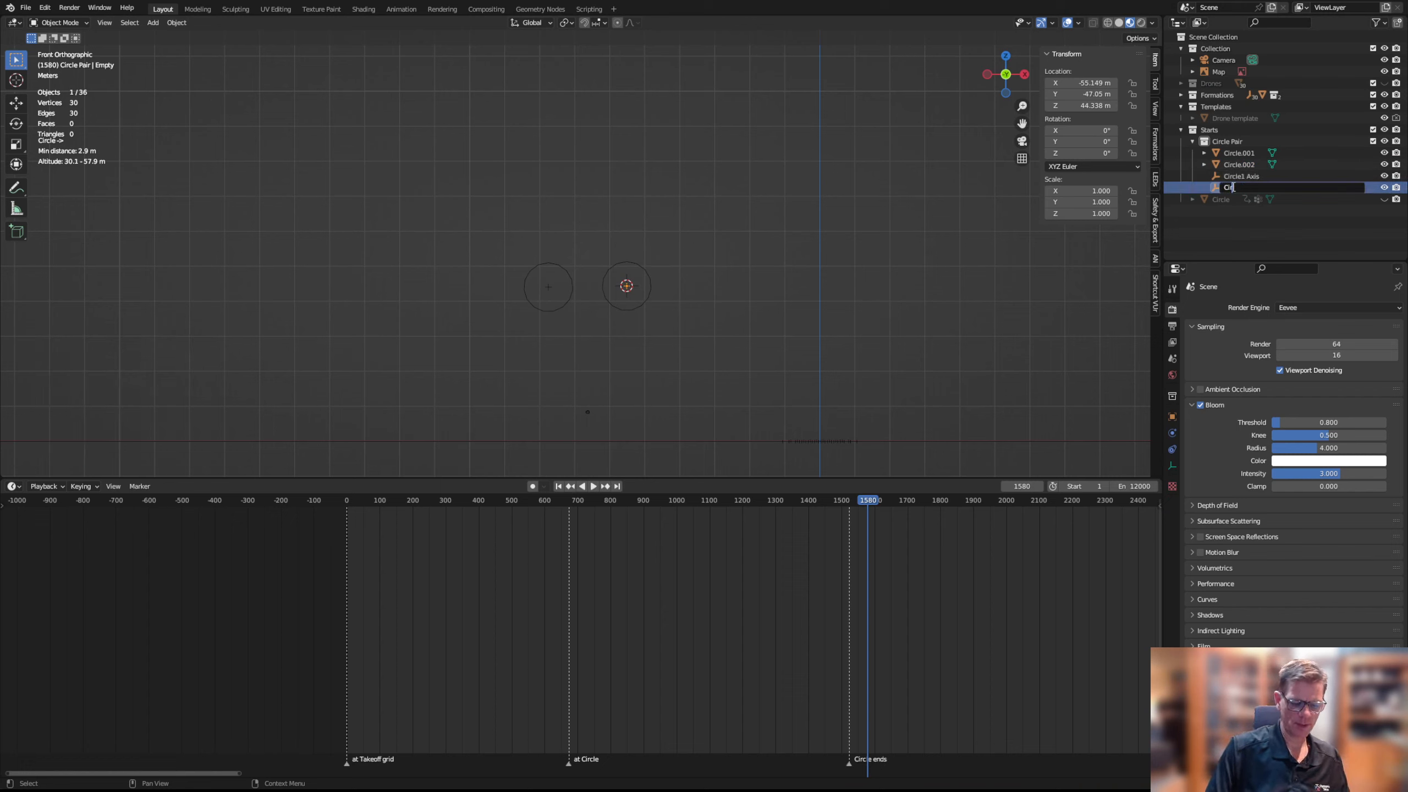
pyautogui.write('ircle2')
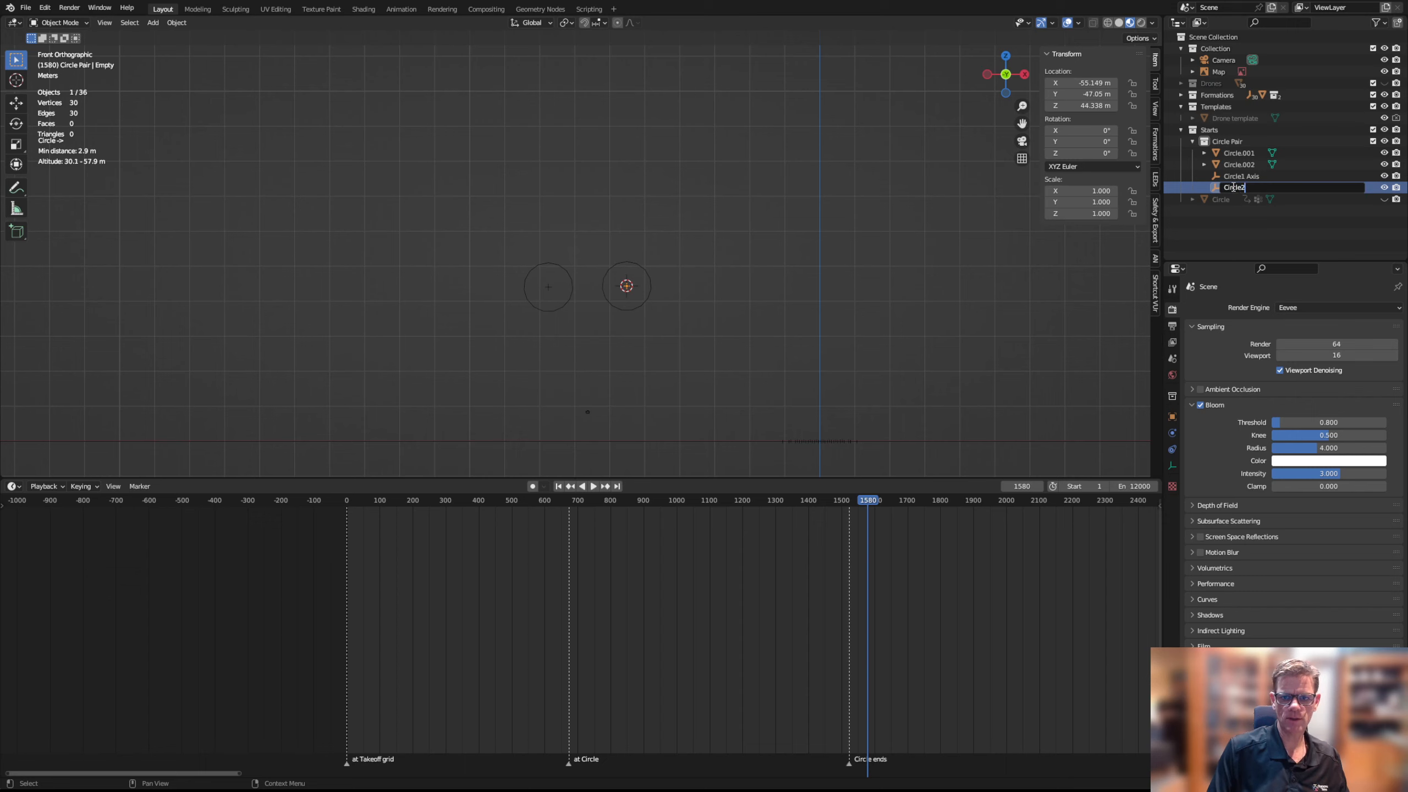
pyautogui.write(' Axis')
pyautogui.press('Return')
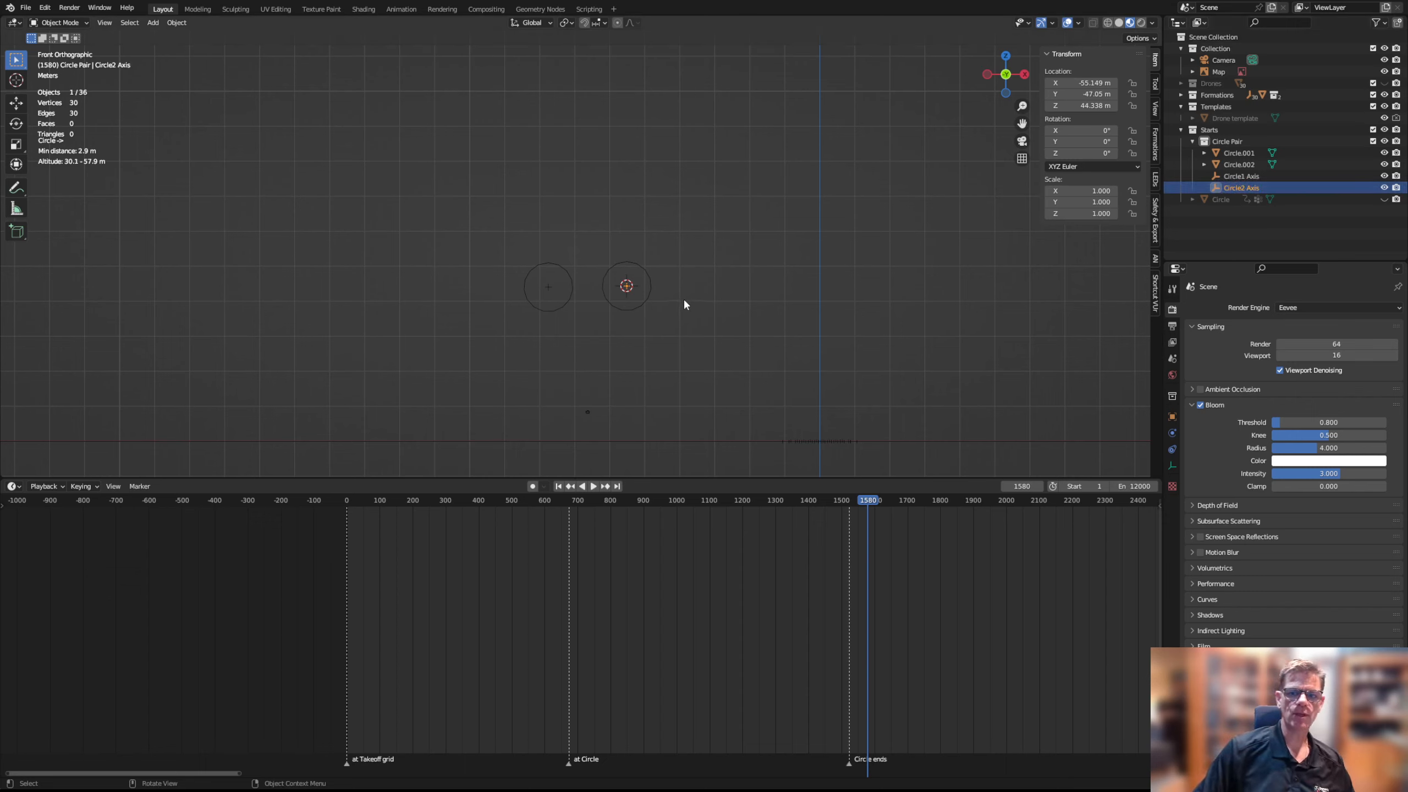
# Parent Circle.001 to the Circle1 Axis empty using the Object parent type
pyautogui.click(554, 268)
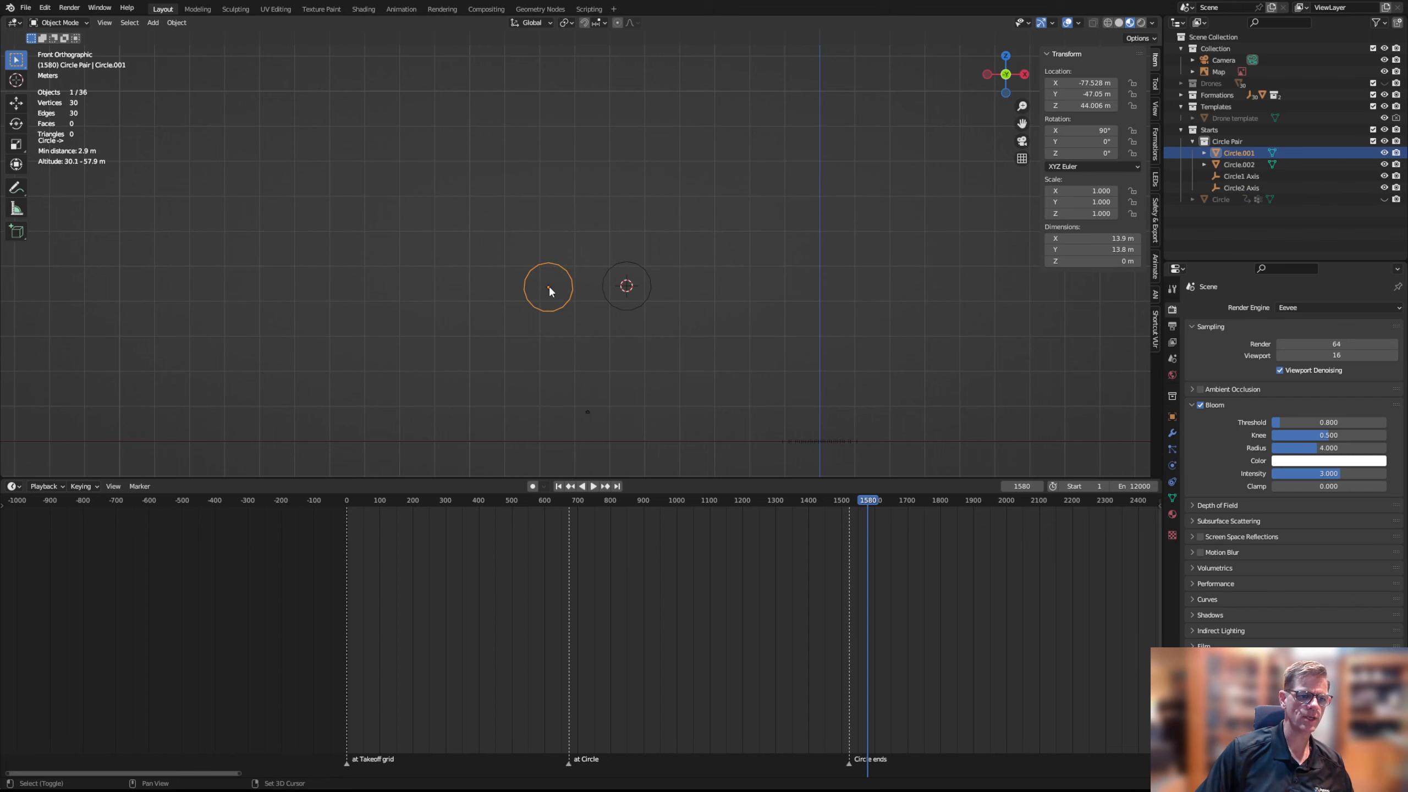
pyautogui.keyDown('shift'); pyautogui.click(550, 287); pyautogui.keyUp('shift')
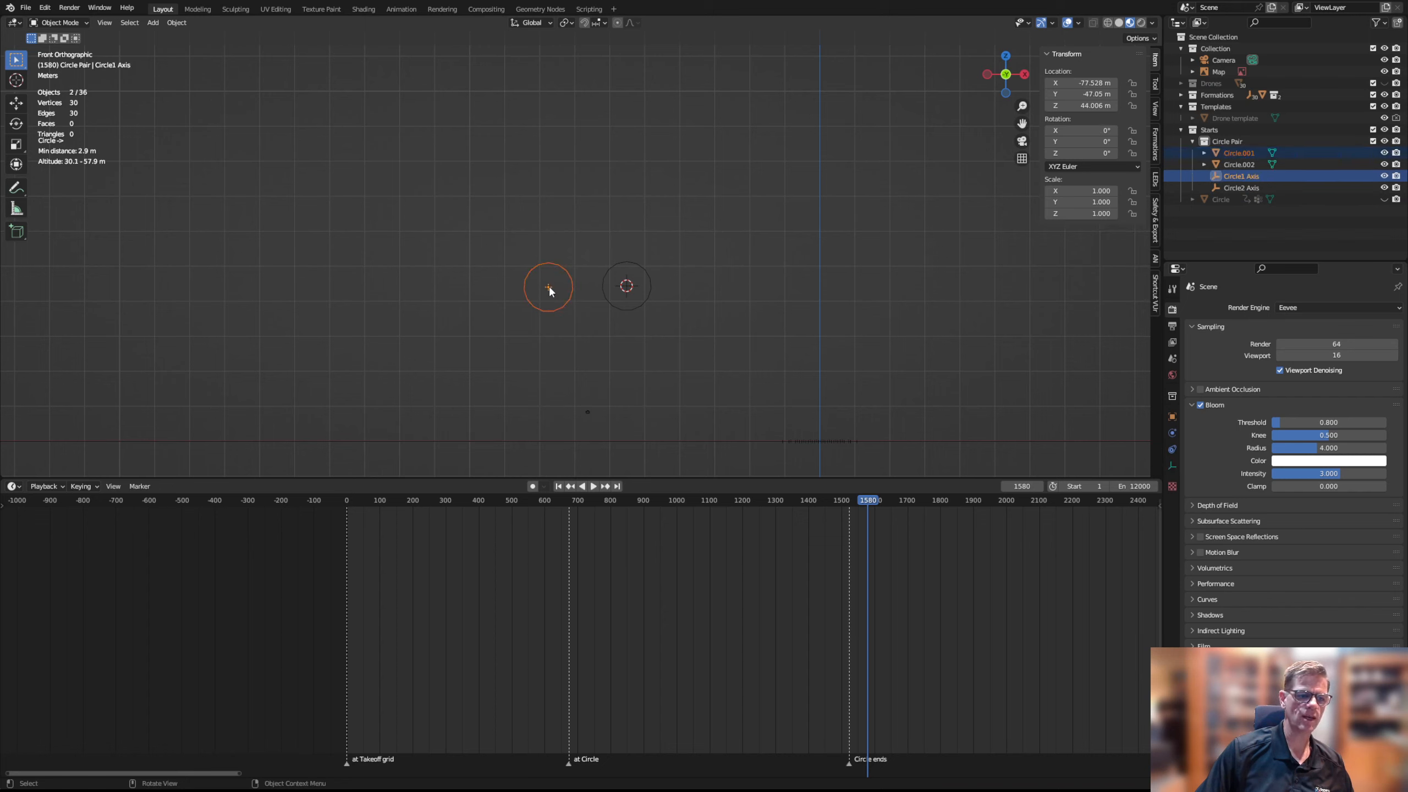
pyautogui.rightClick(549, 286)
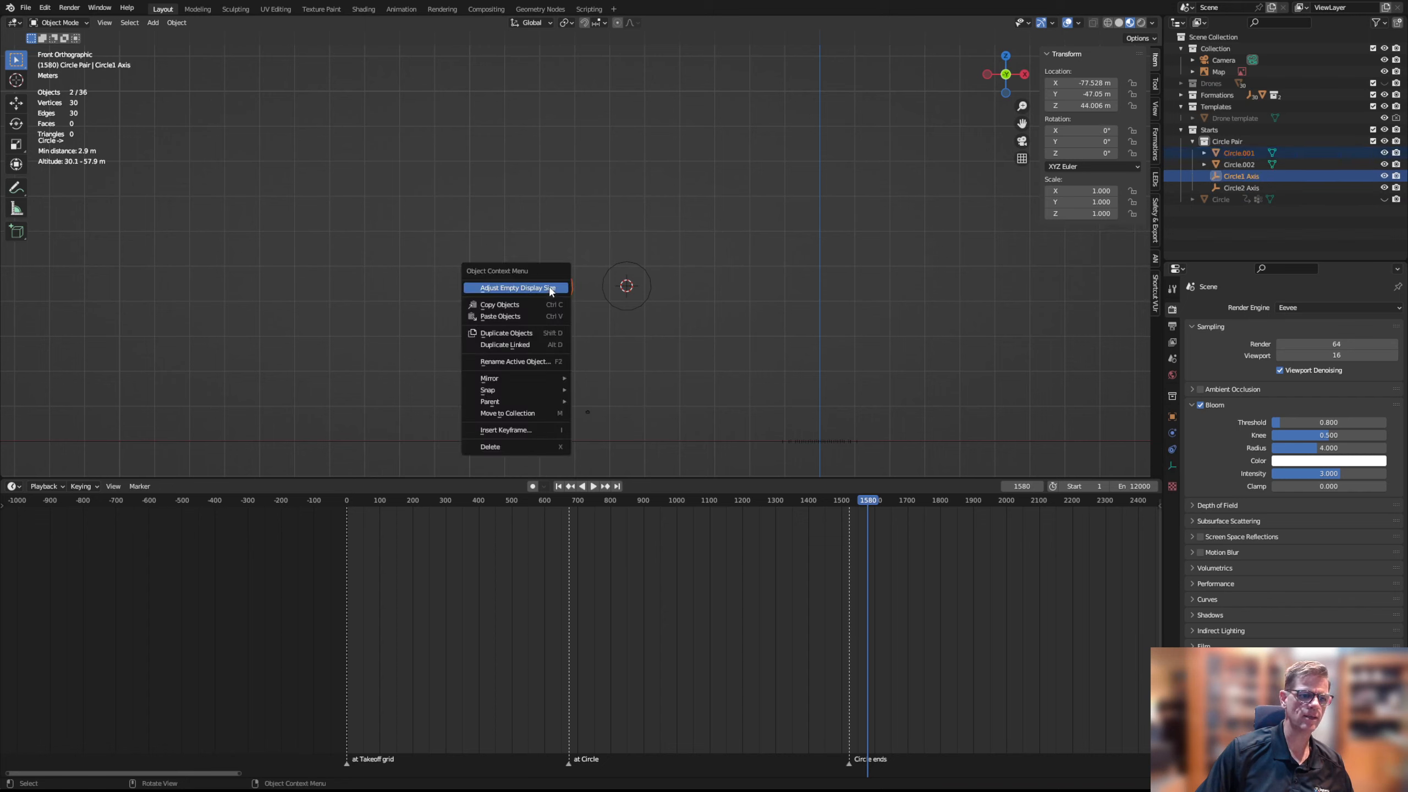
pyautogui.moveTo(554, 401)
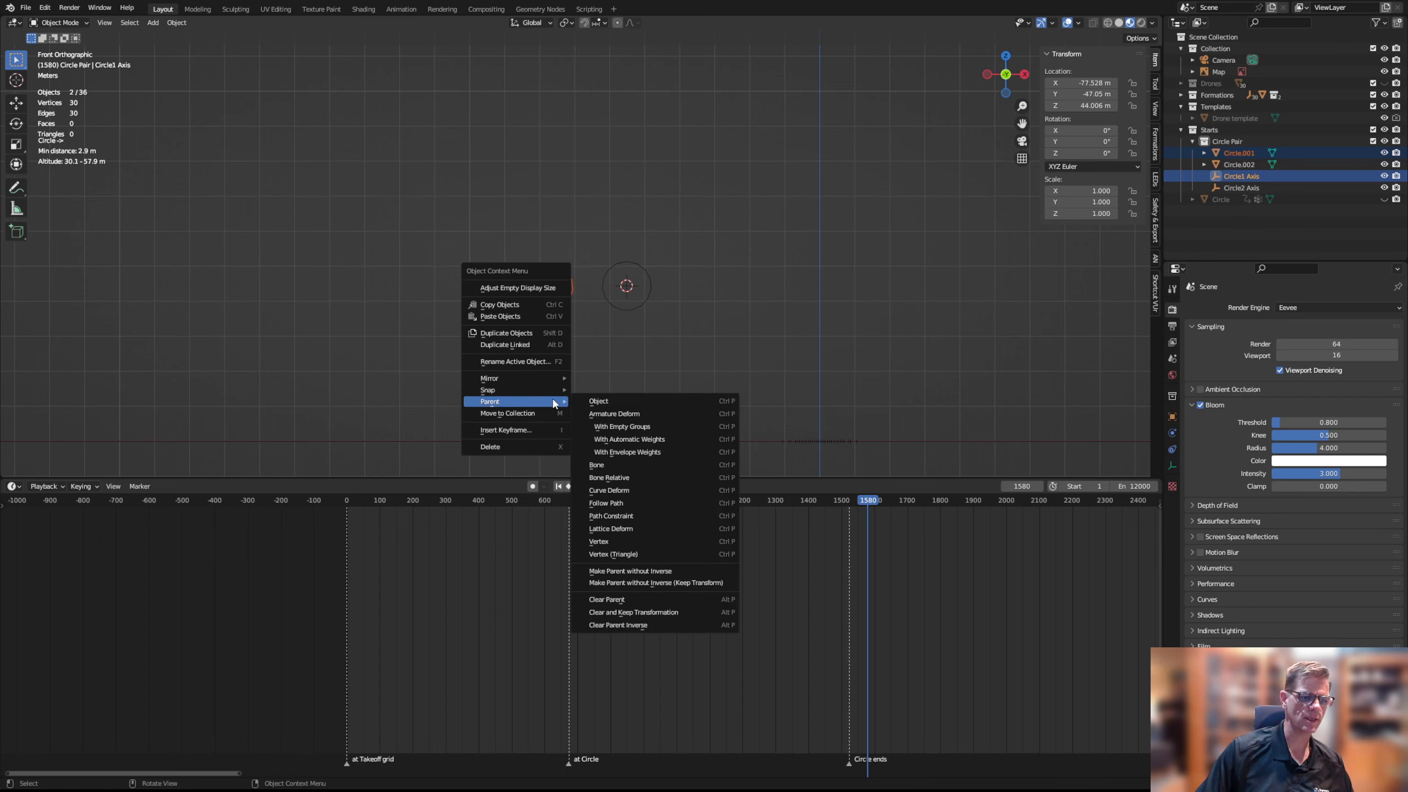
pyautogui.click(598, 404)
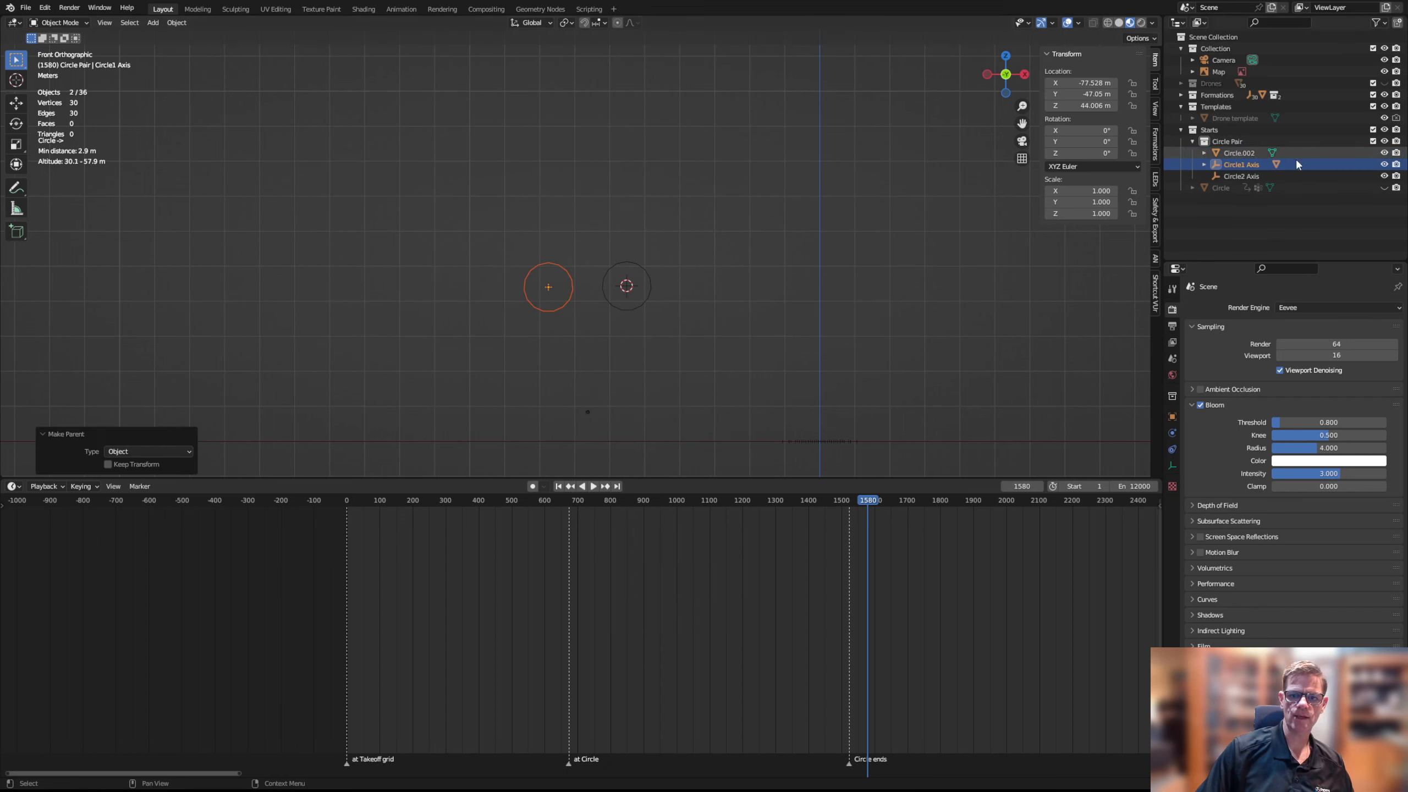
# Parent Circle.002 to the Circle2 Axis empty using the Object parent type
pyautogui.click(643, 269)
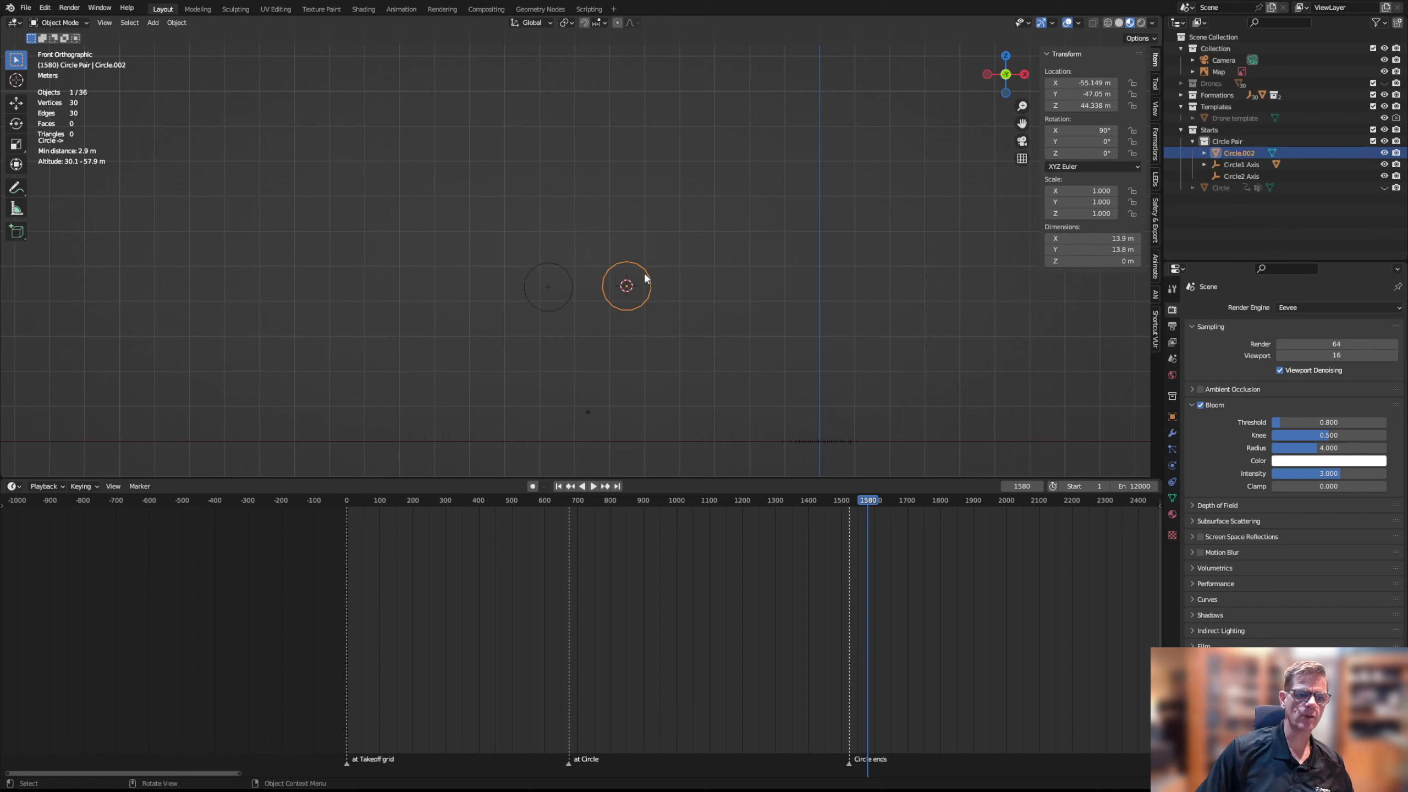
pyautogui.keyDown('ctrl'); pyautogui.click(1246, 176); pyautogui.keyUp('ctrl')
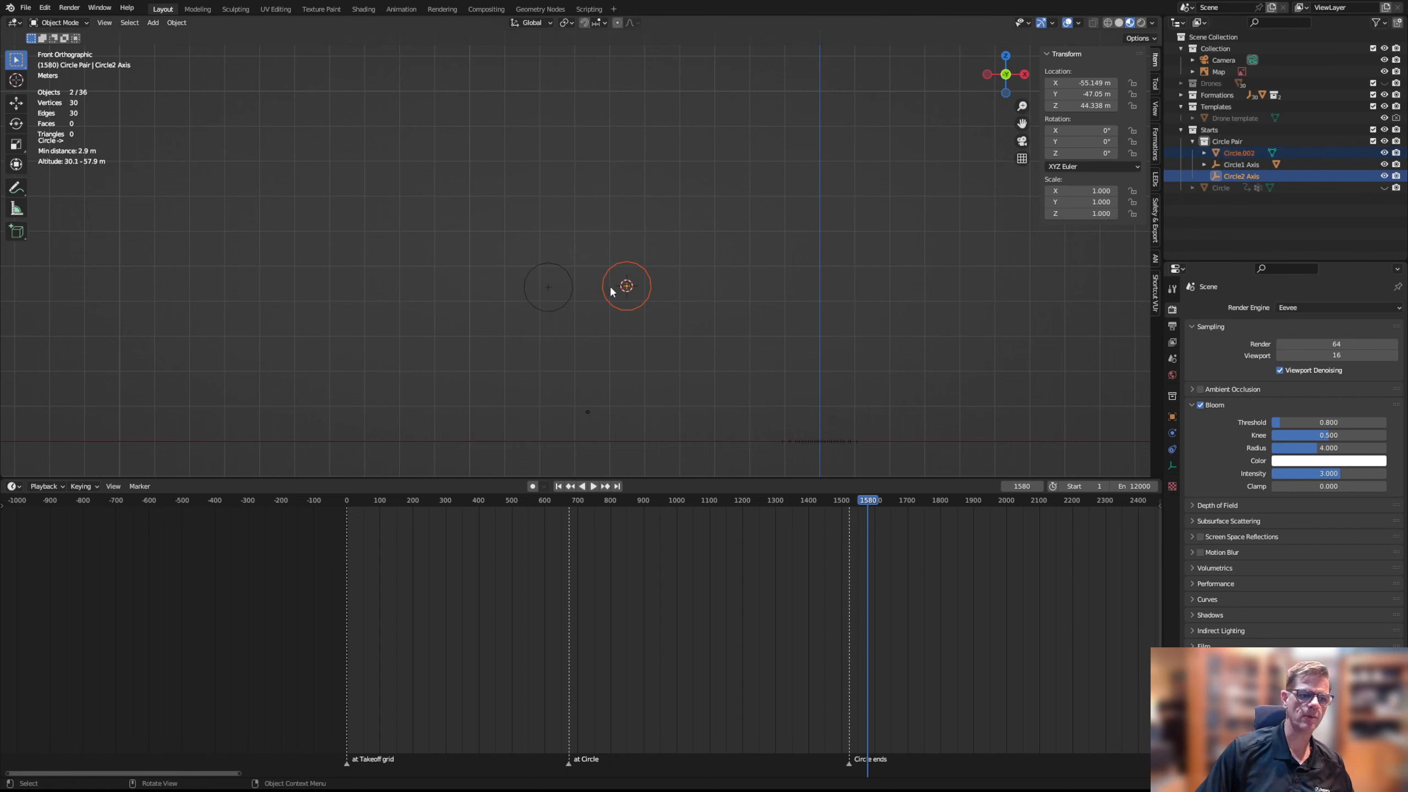
pyautogui.rightClick(629, 289)
pyautogui.moveTo(631, 290)
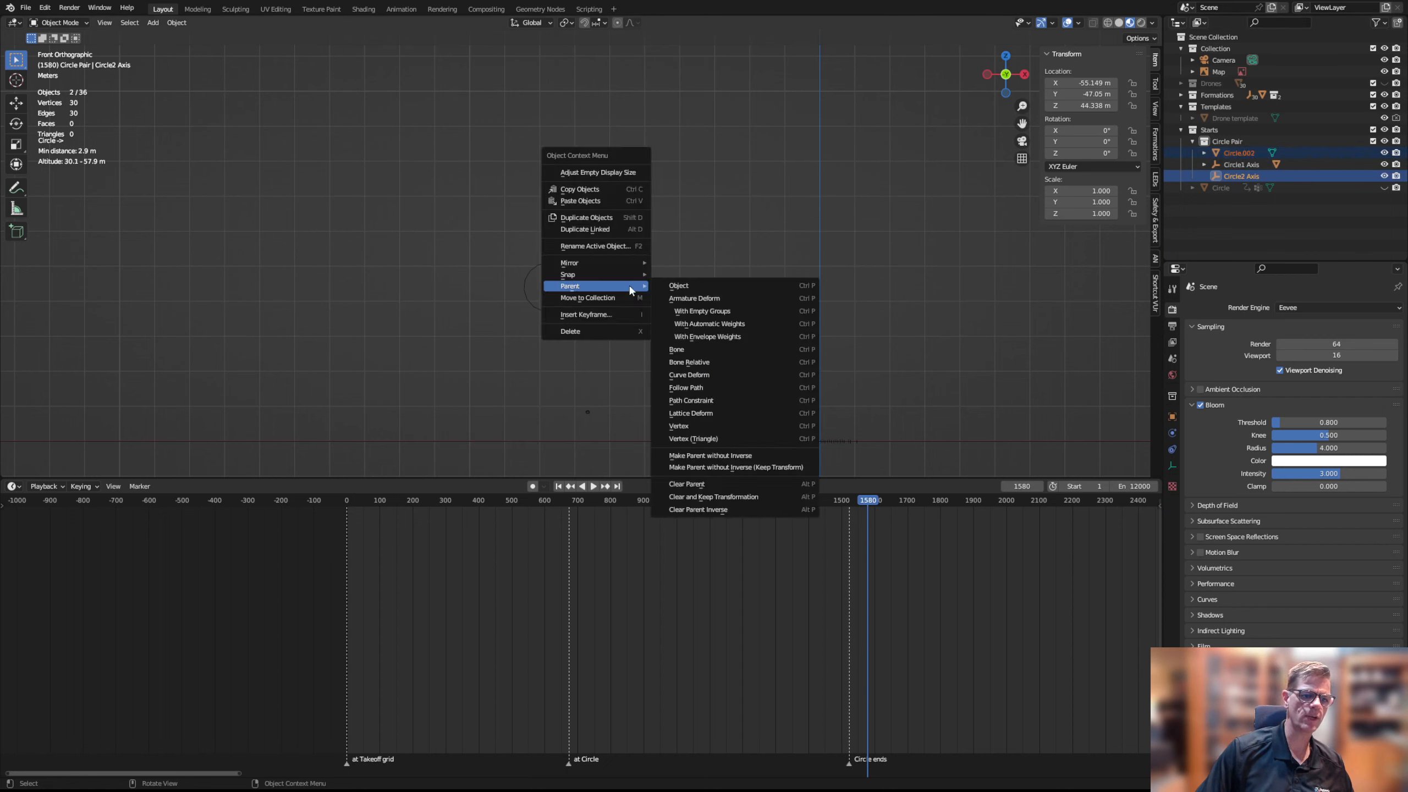
pyautogui.click(673, 285)
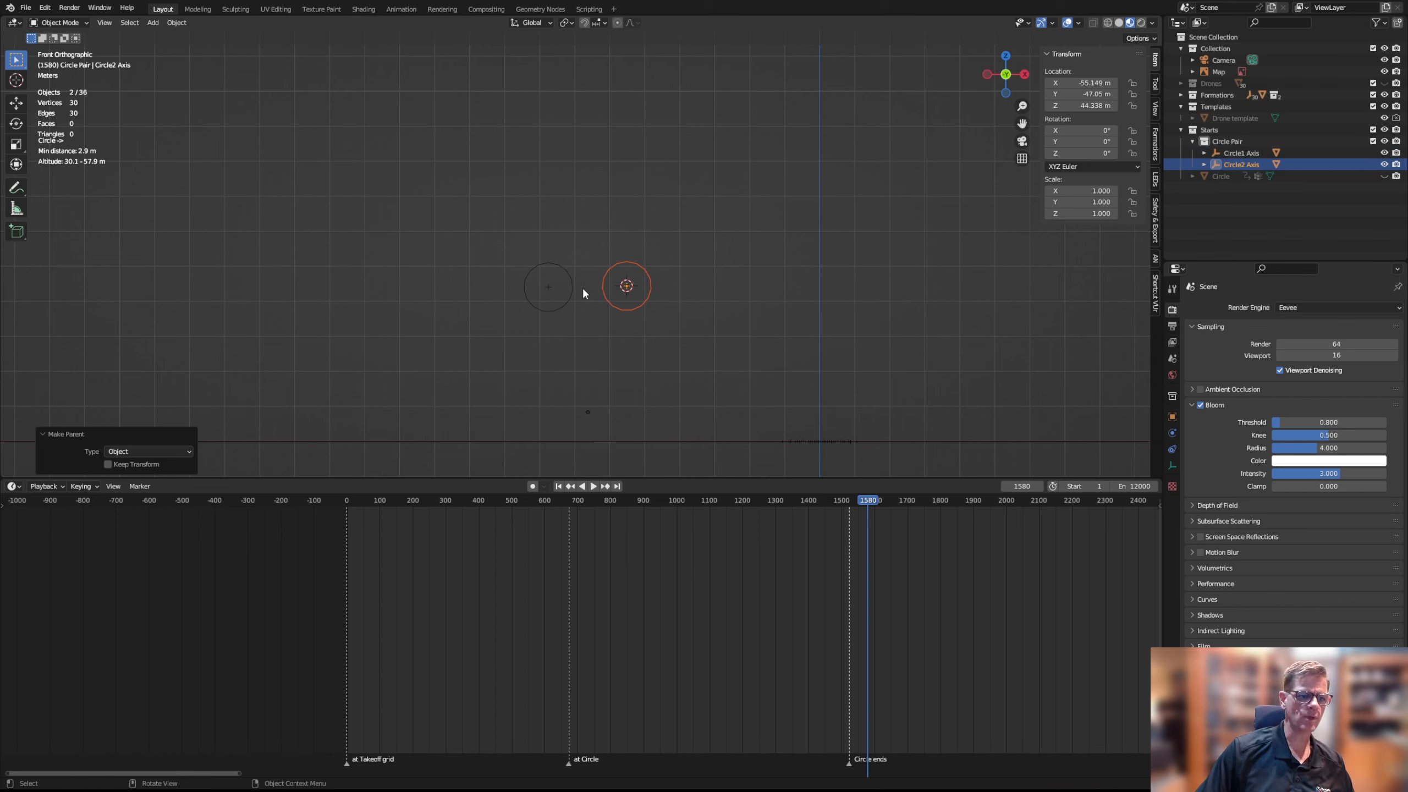
# Try rotating the Circle1 Axis empty and the Circle2 Axis empty separately about the global Y axis, cancelling each rotation
pyautogui.click(548, 287)
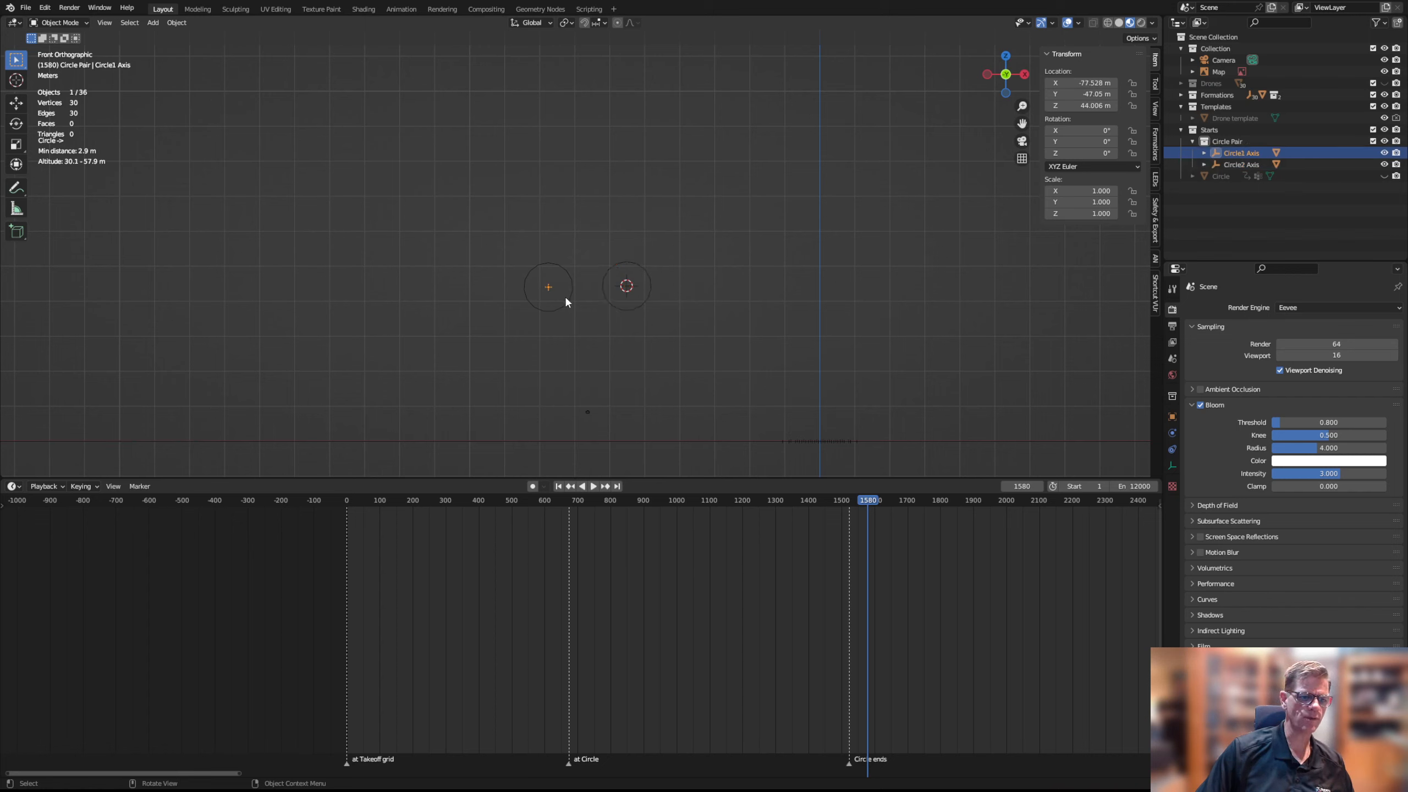
pyautogui.scroll(10, 566, 301)
pyautogui.keyDown('shift'); pyautogui.moveTo(553, 314); pyautogui.dragTo(764, 141, button='middle'); pyautogui.keyUp('shift')
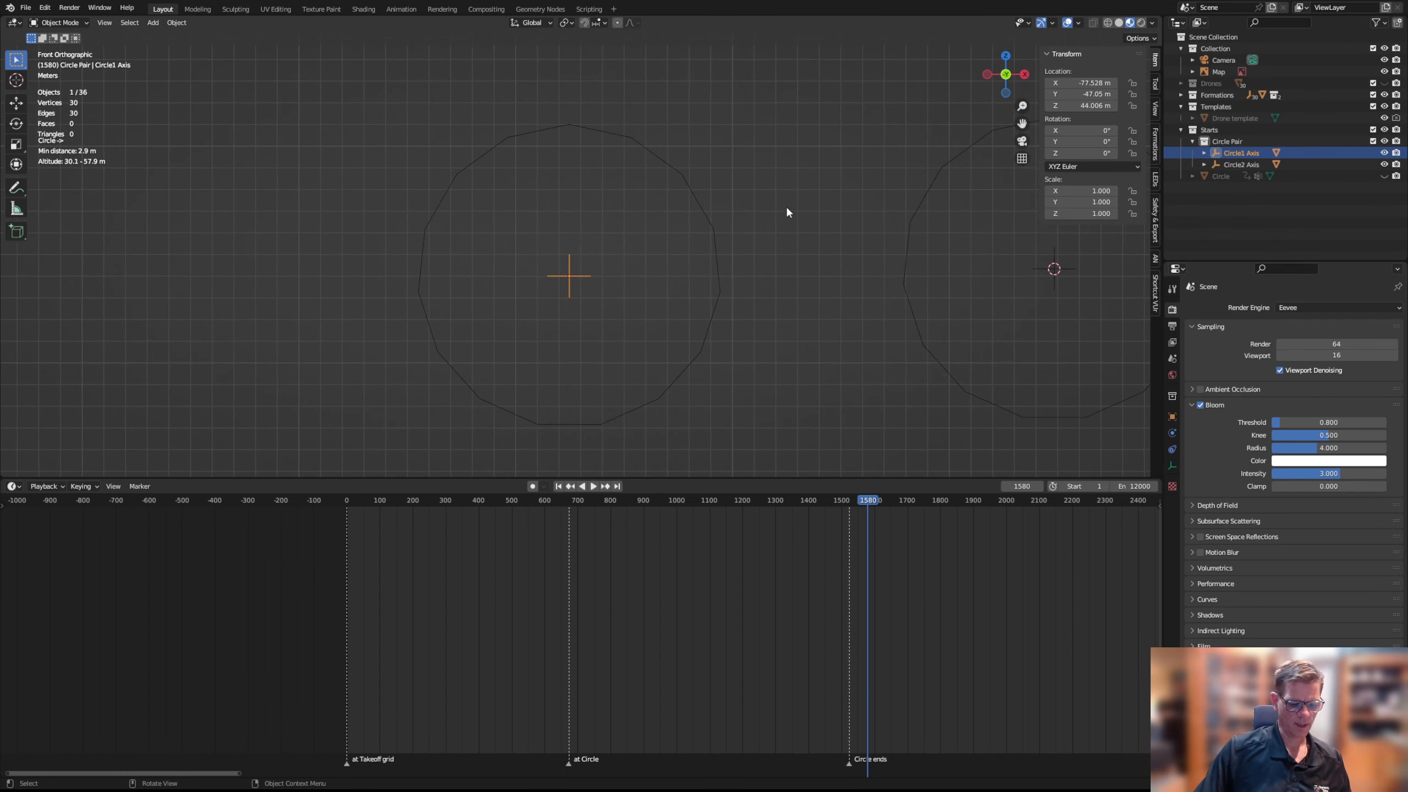
pyautogui.press('r')
pyautogui.press('y')
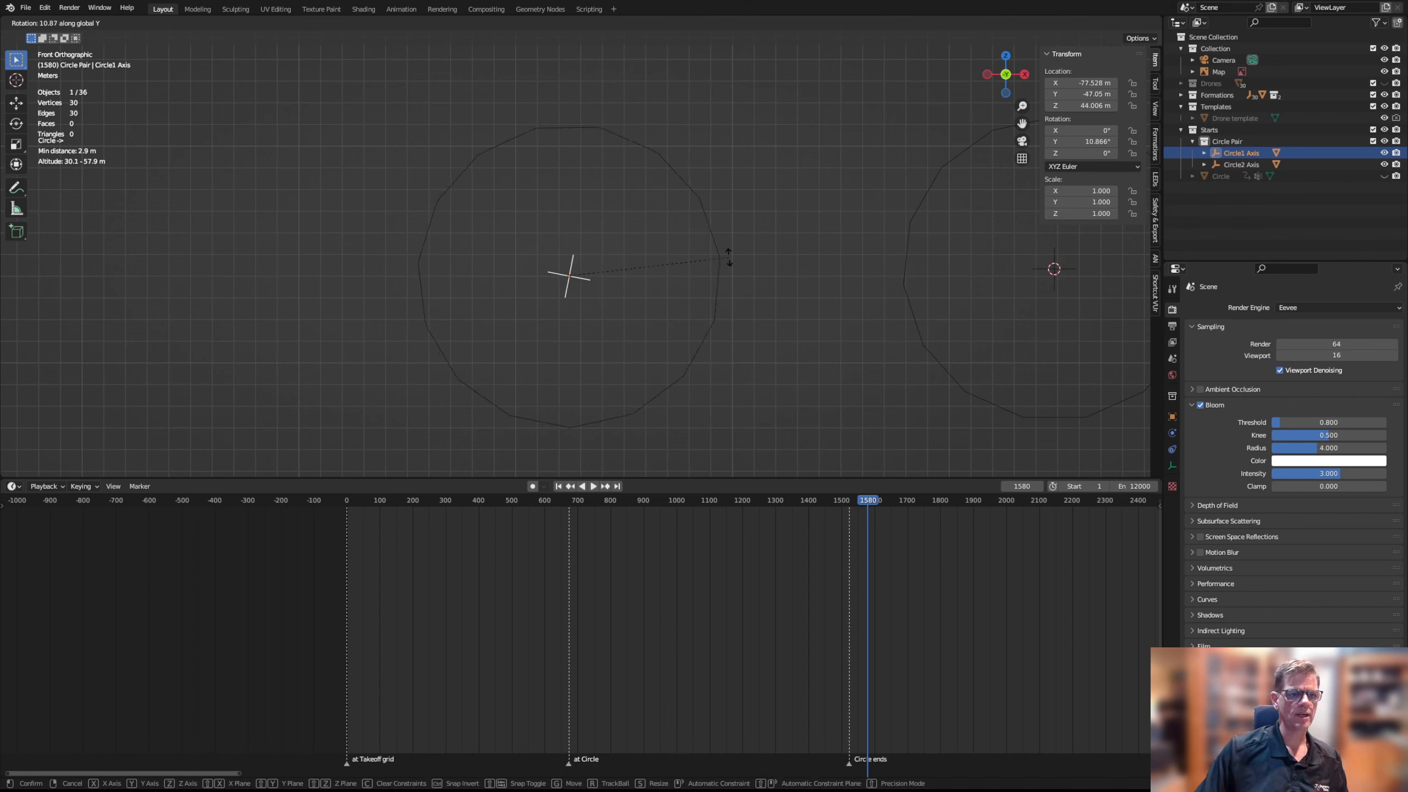
pyautogui.press('Escape')
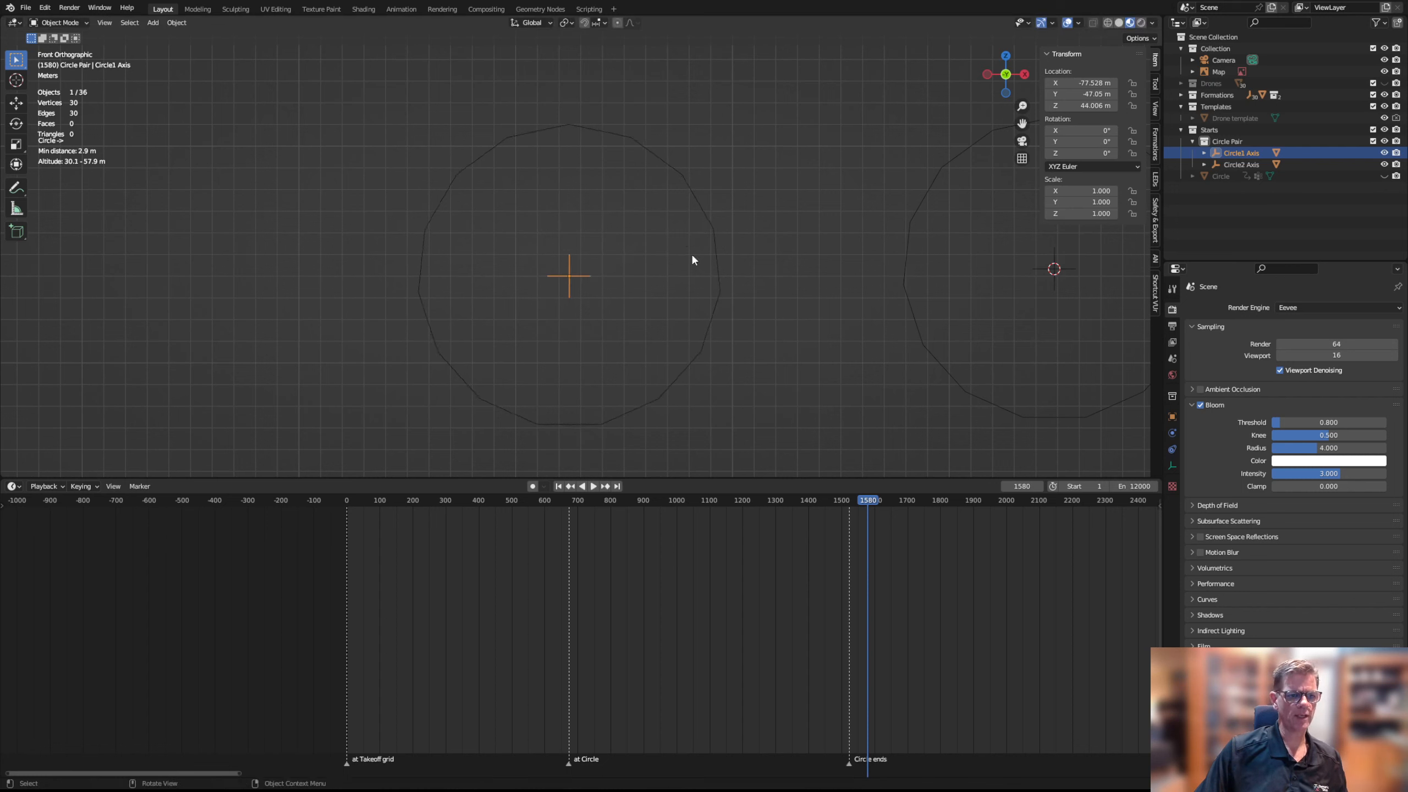
pyautogui.click(1041, 270)
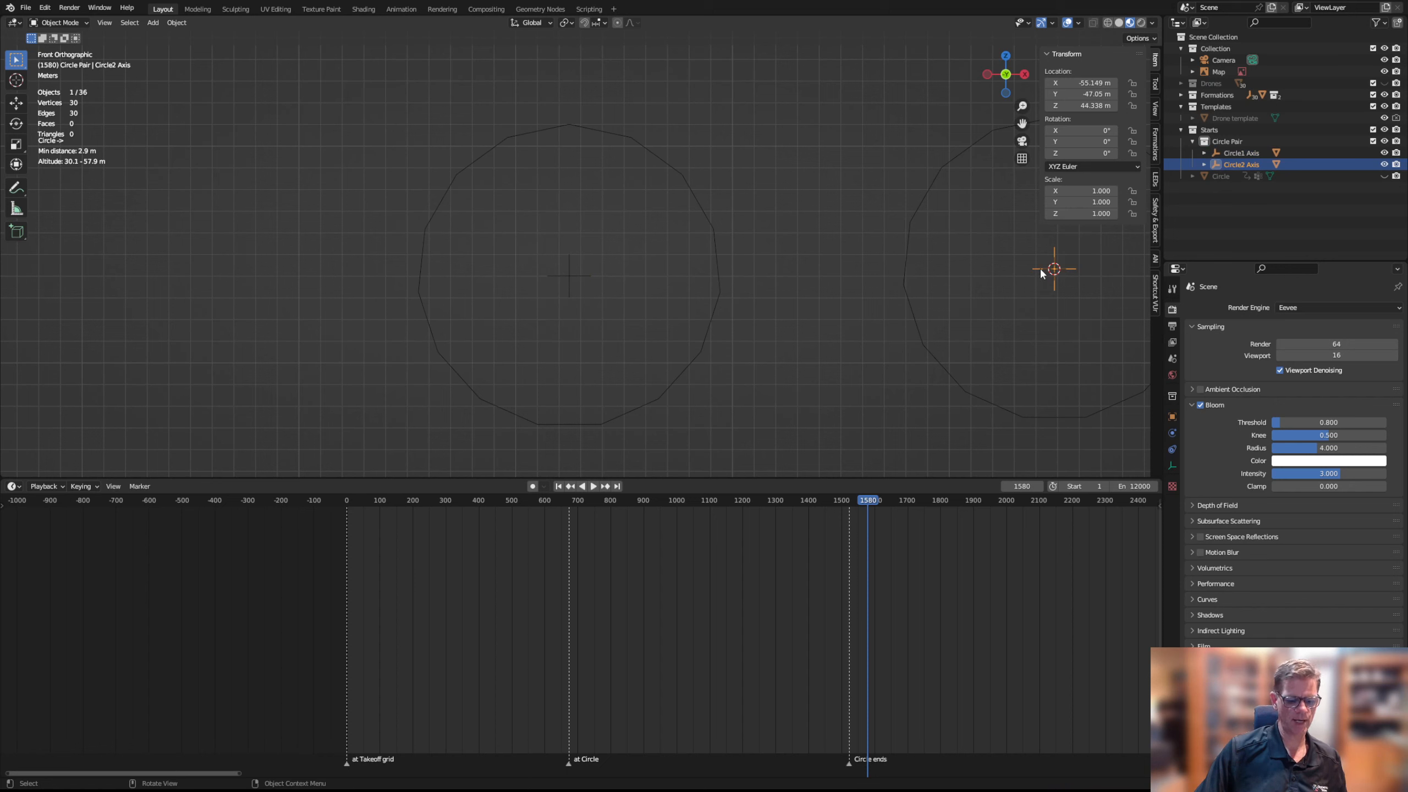
pyautogui.press('r')
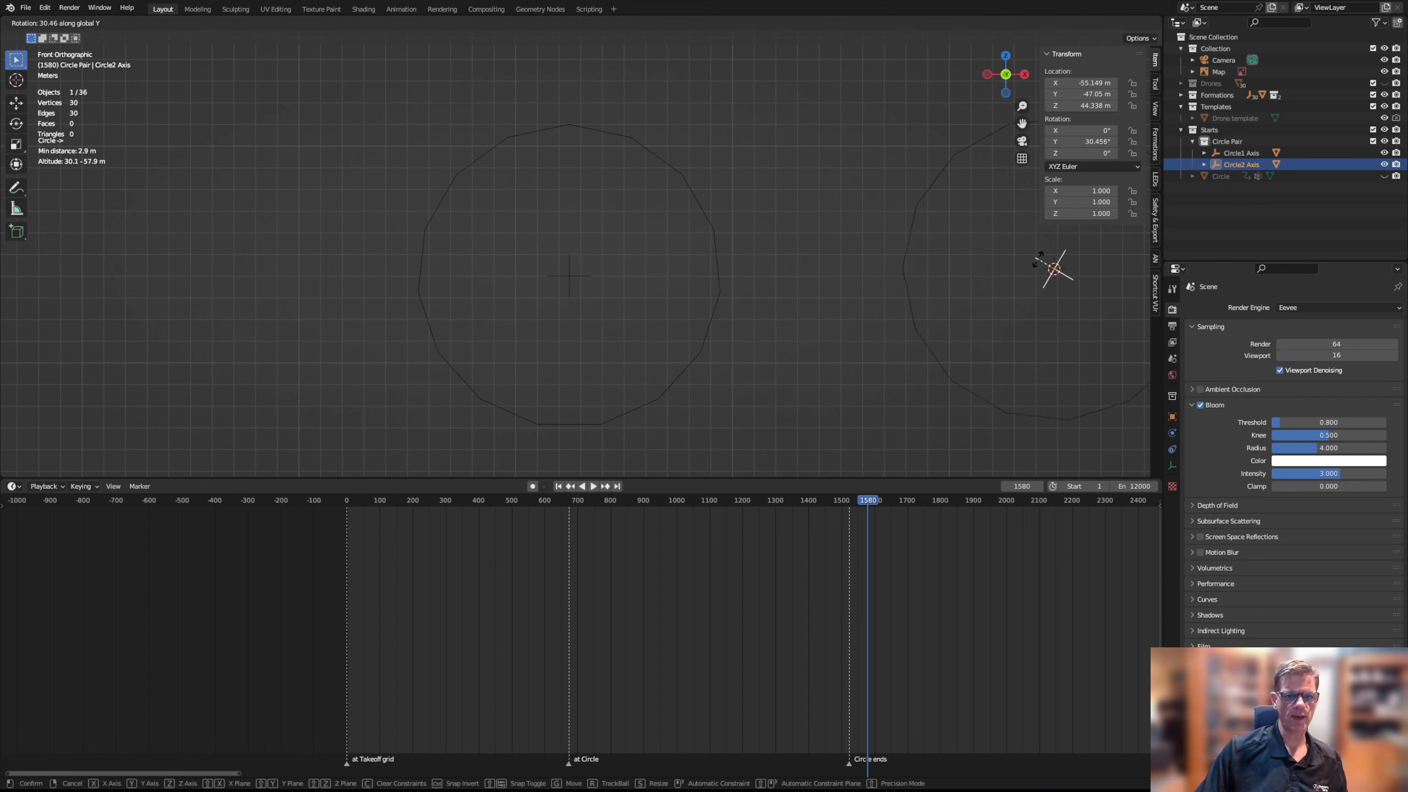
pyautogui.press('Escape')
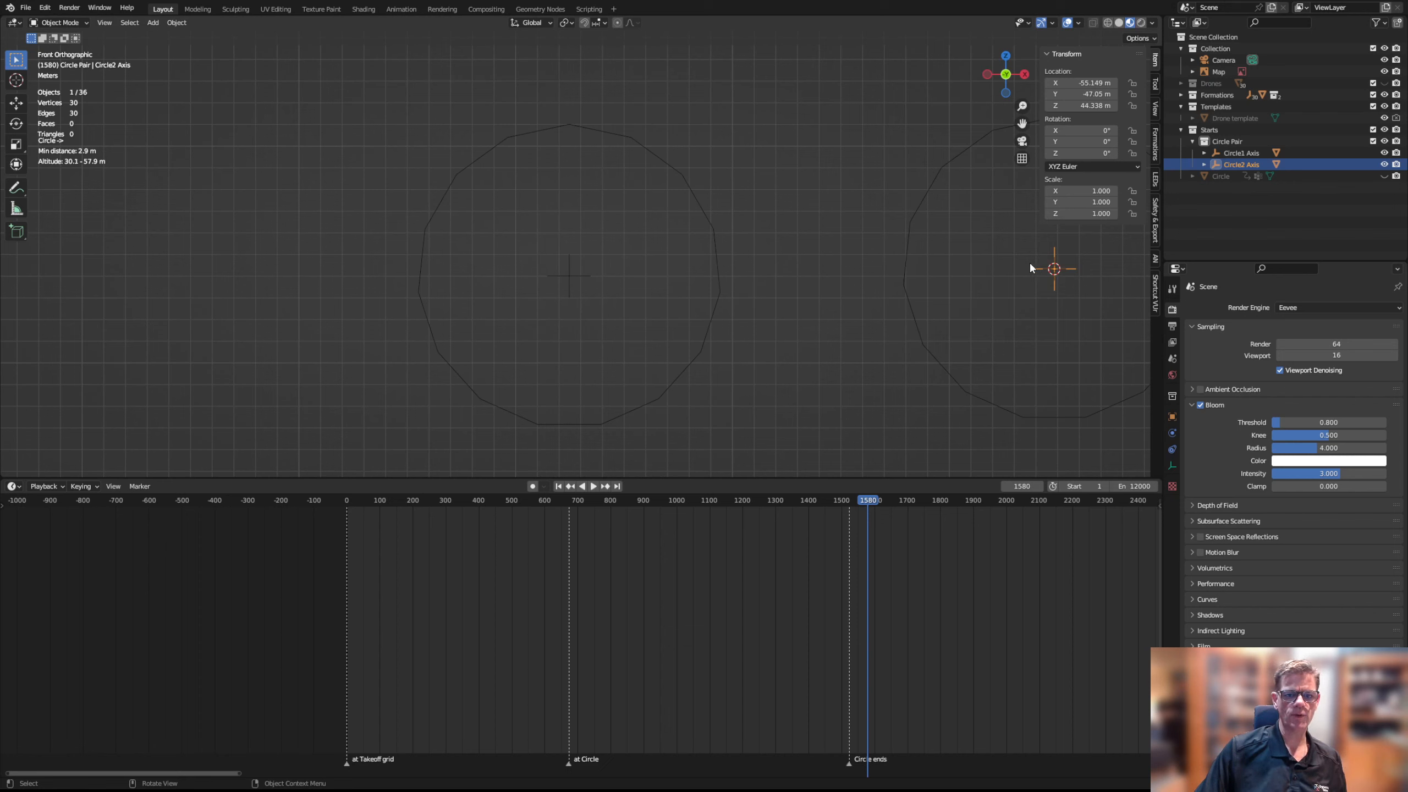
# Add a Copy Rotation constraint to the Circle2 Axis empty with Circle1 Axis as its target
pyautogui.click(1173, 450)
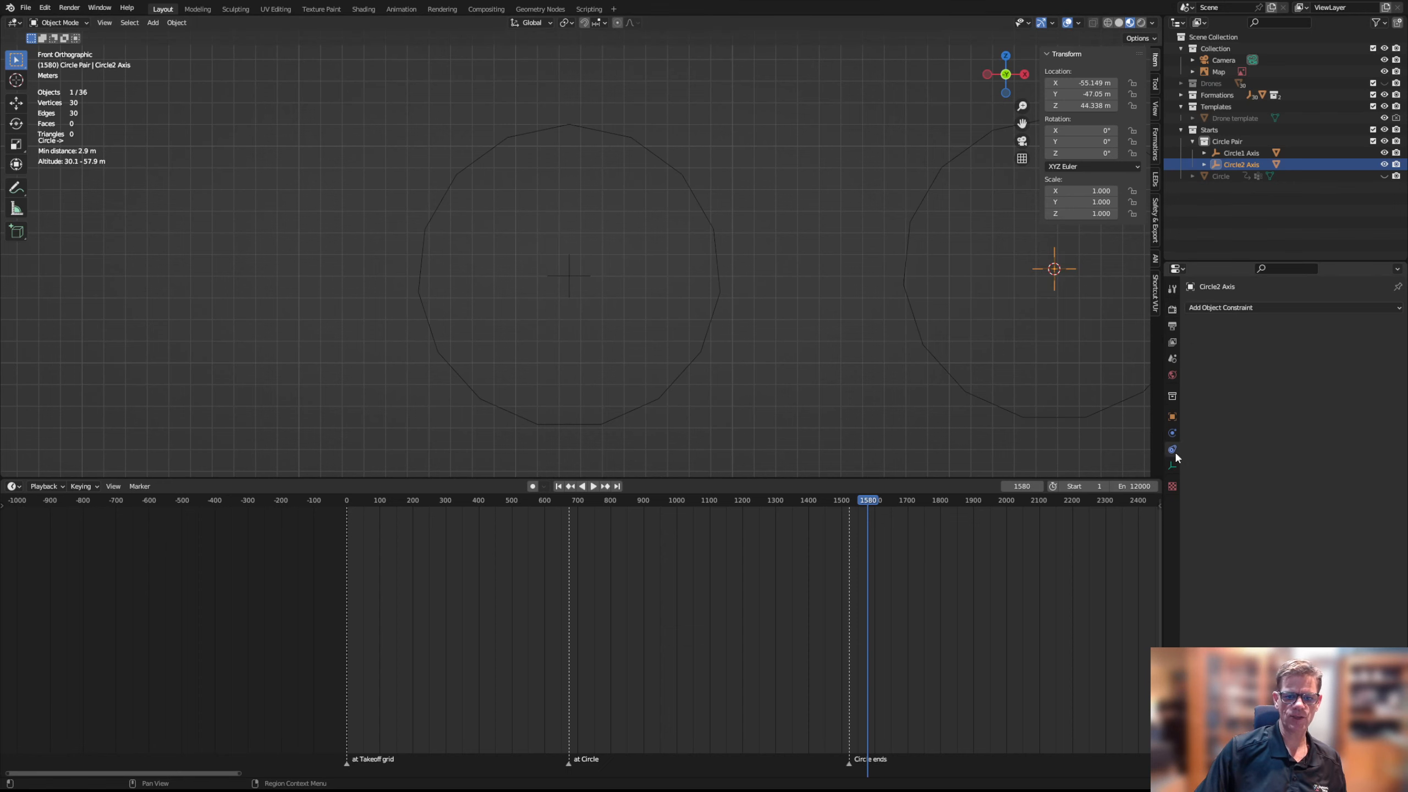
pyautogui.click(1223, 309)
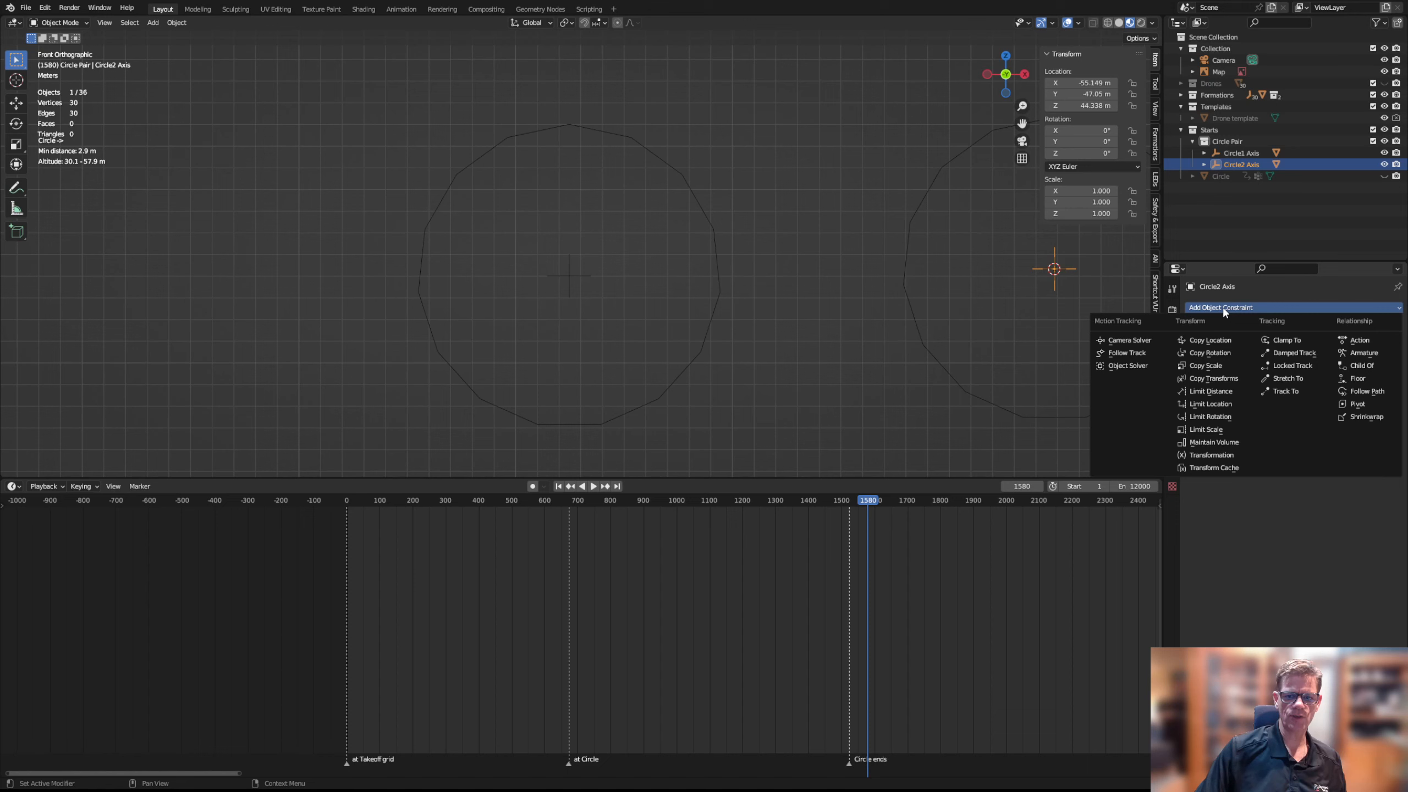
pyautogui.click(1222, 353)
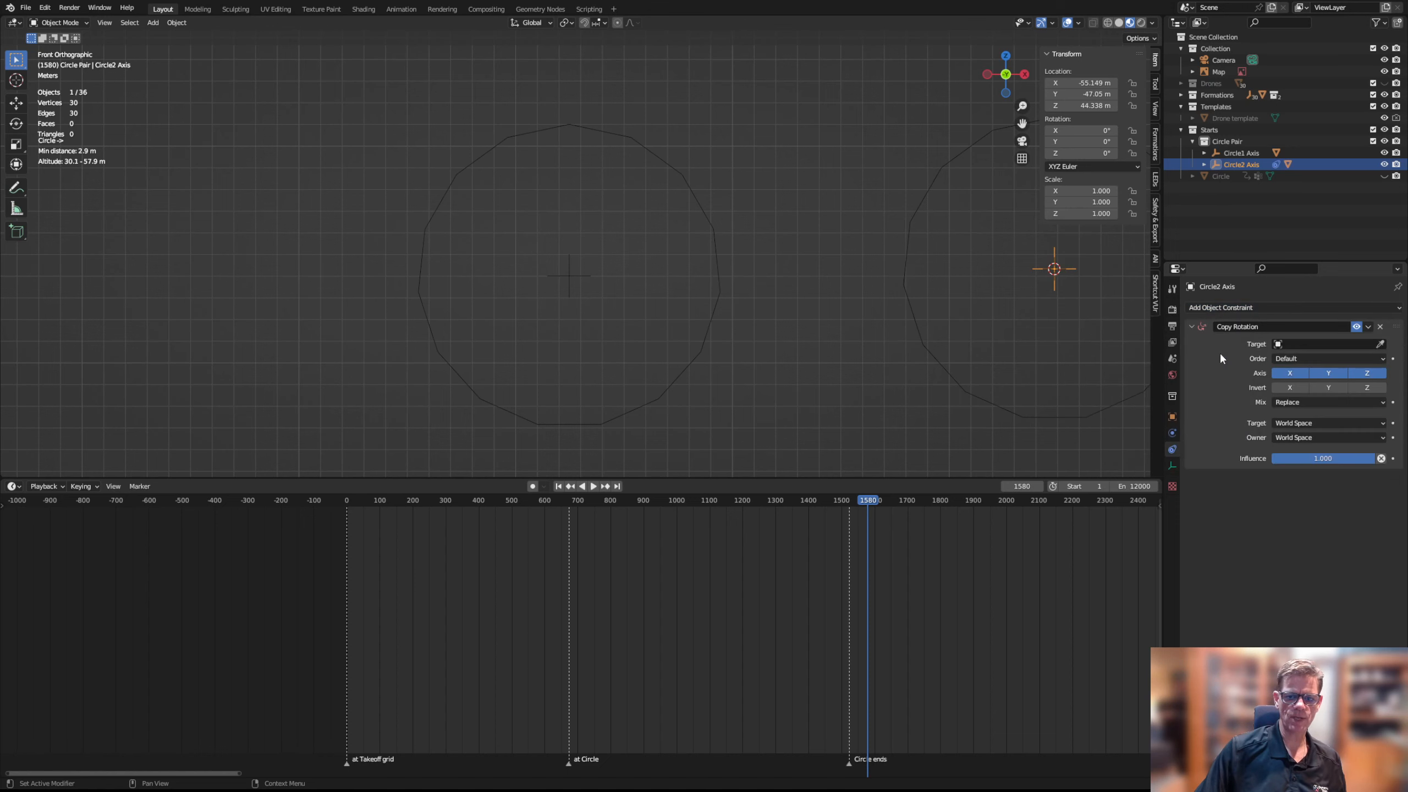
pyautogui.click(1297, 343)
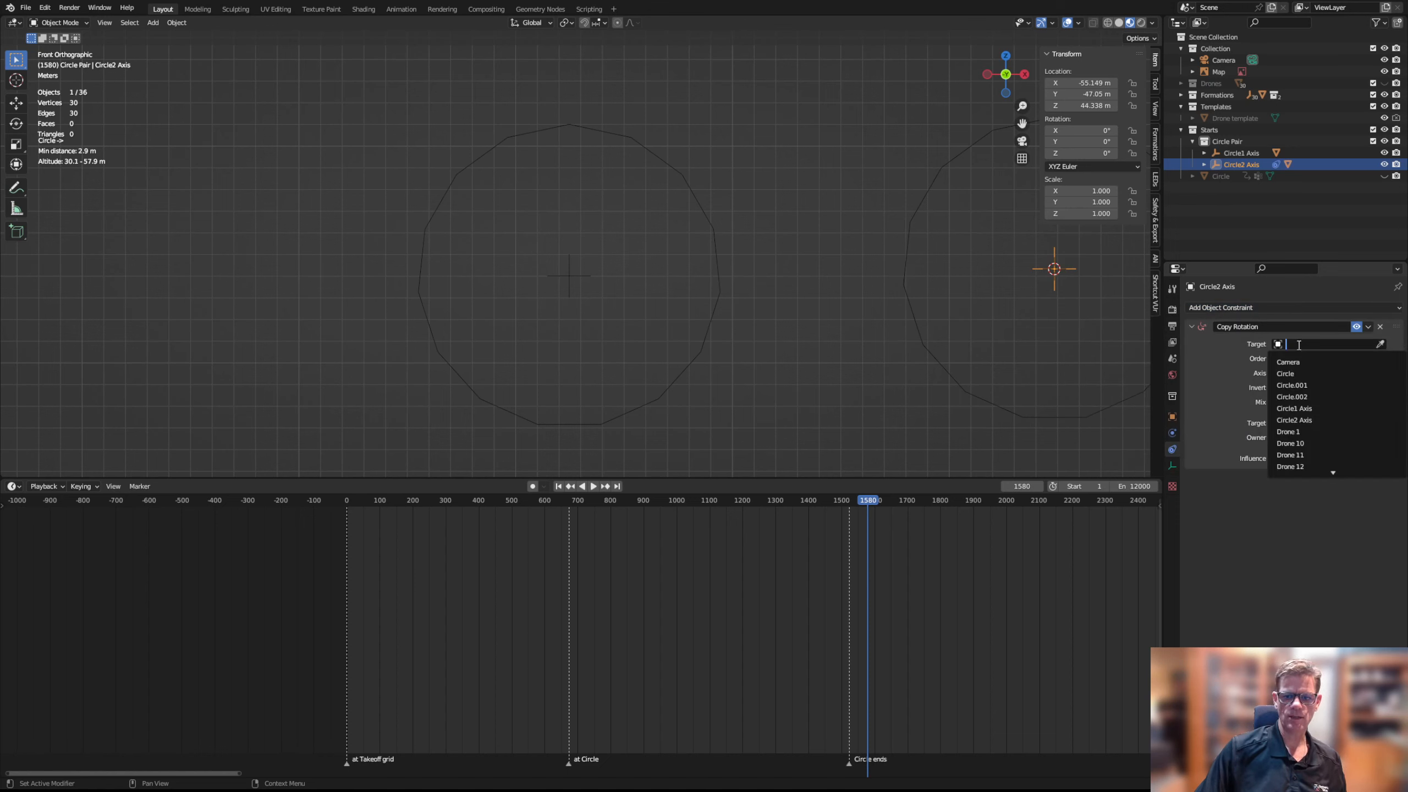
pyautogui.click(1299, 406)
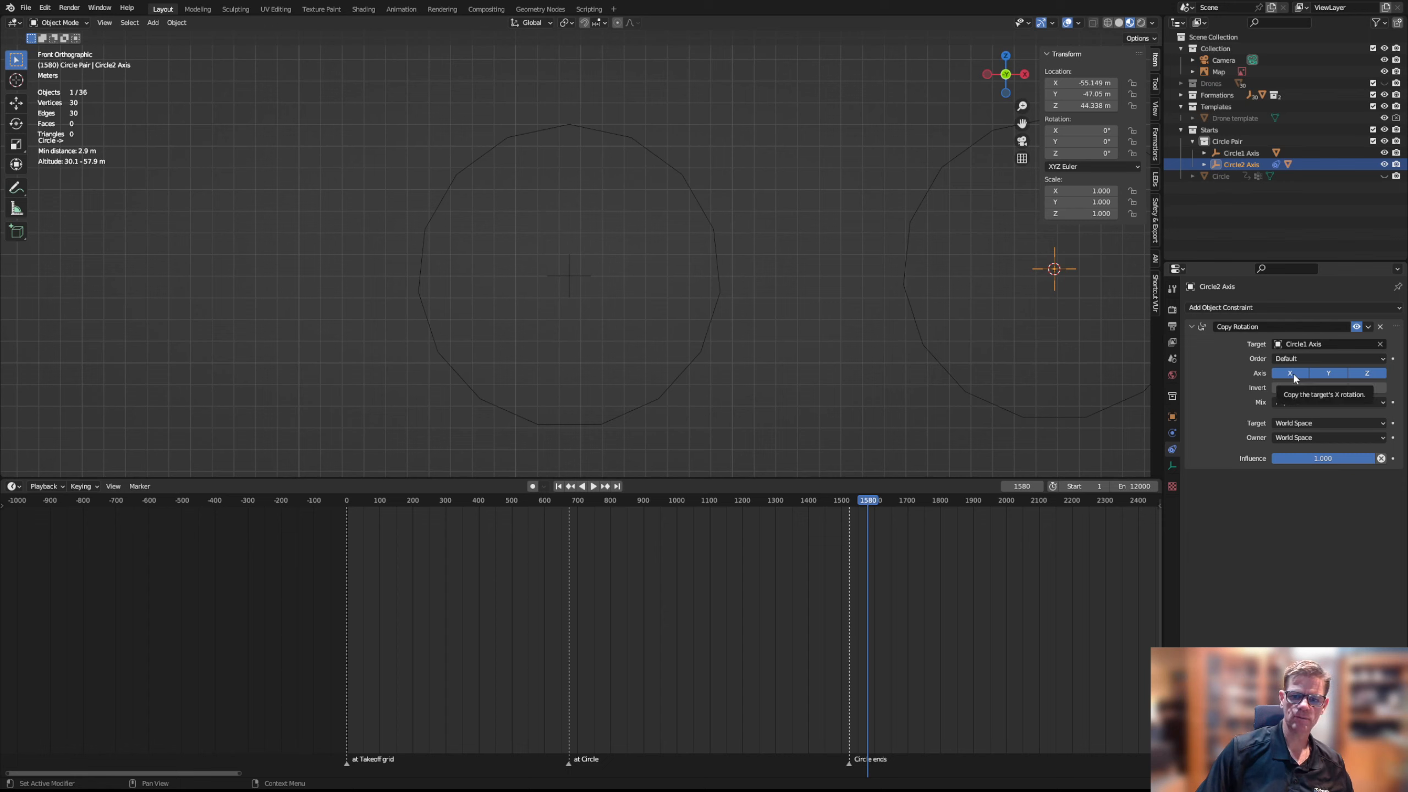
# Limit the Copy Rotation constraint on Circle2 Axis to the Y axis and invert its Y rotation
pyautogui.click(1294, 373)
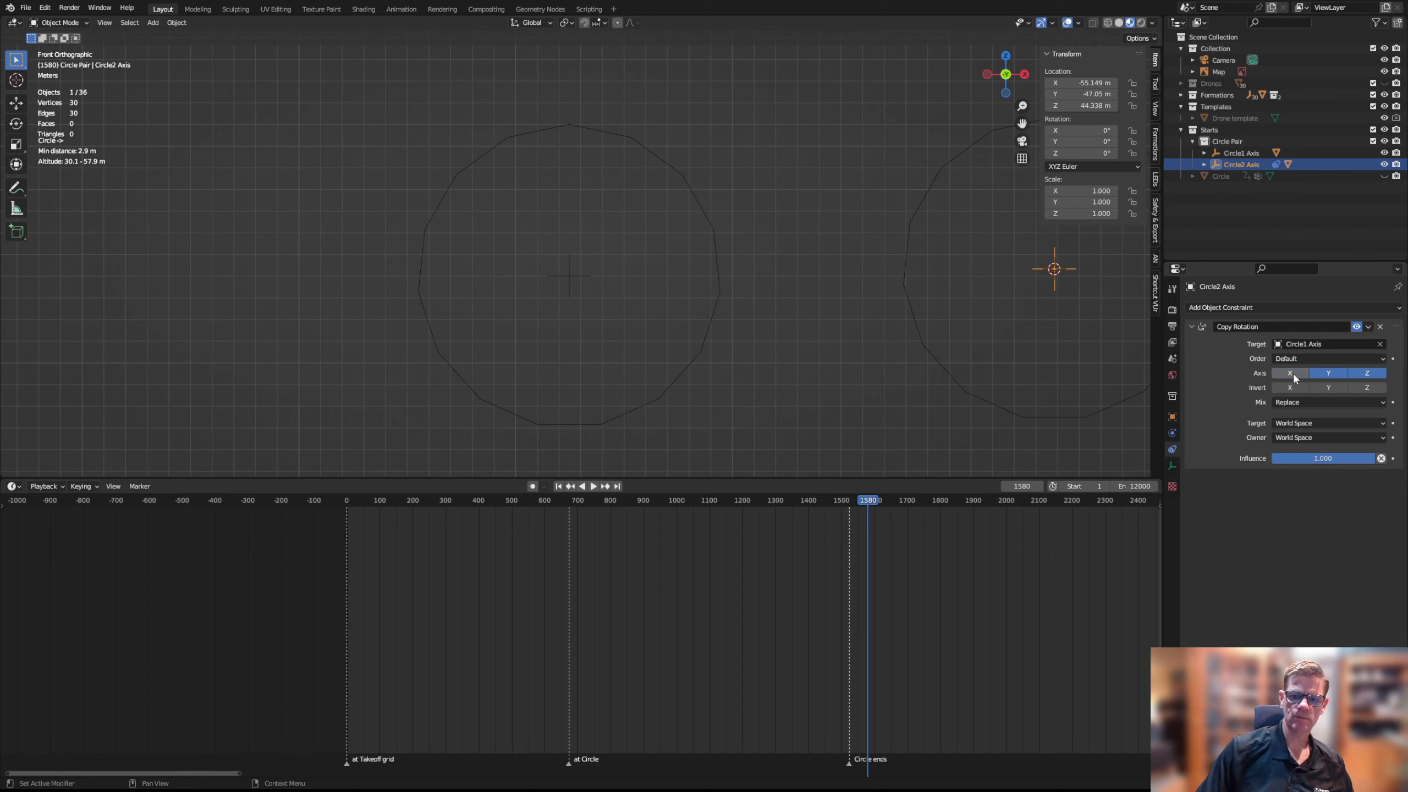
pyautogui.click(1369, 373)
pyautogui.click(1329, 387)
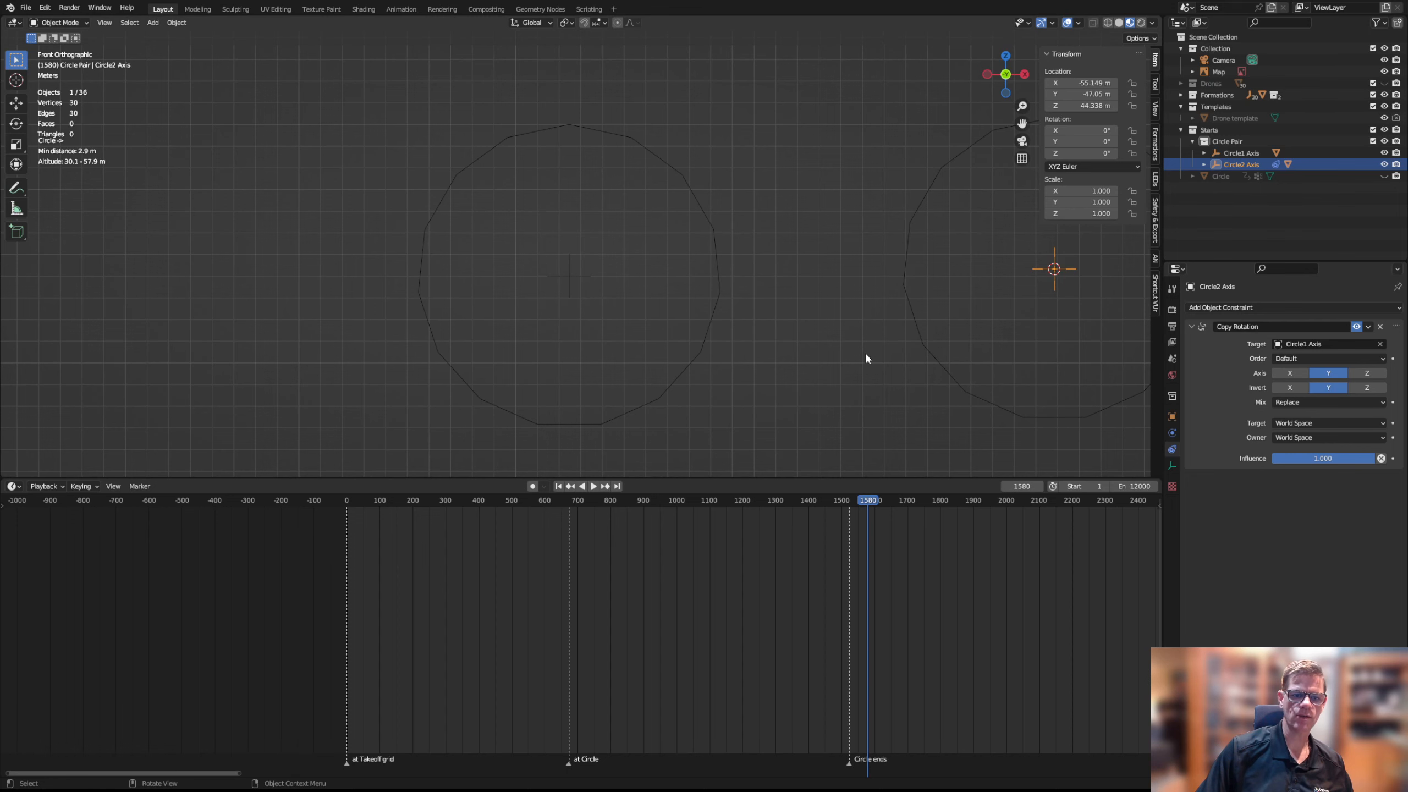
# Test the mirrored rotation by turning Circle1 Axis about the global Y axis, and cancel the rotation
pyautogui.click(576, 276)
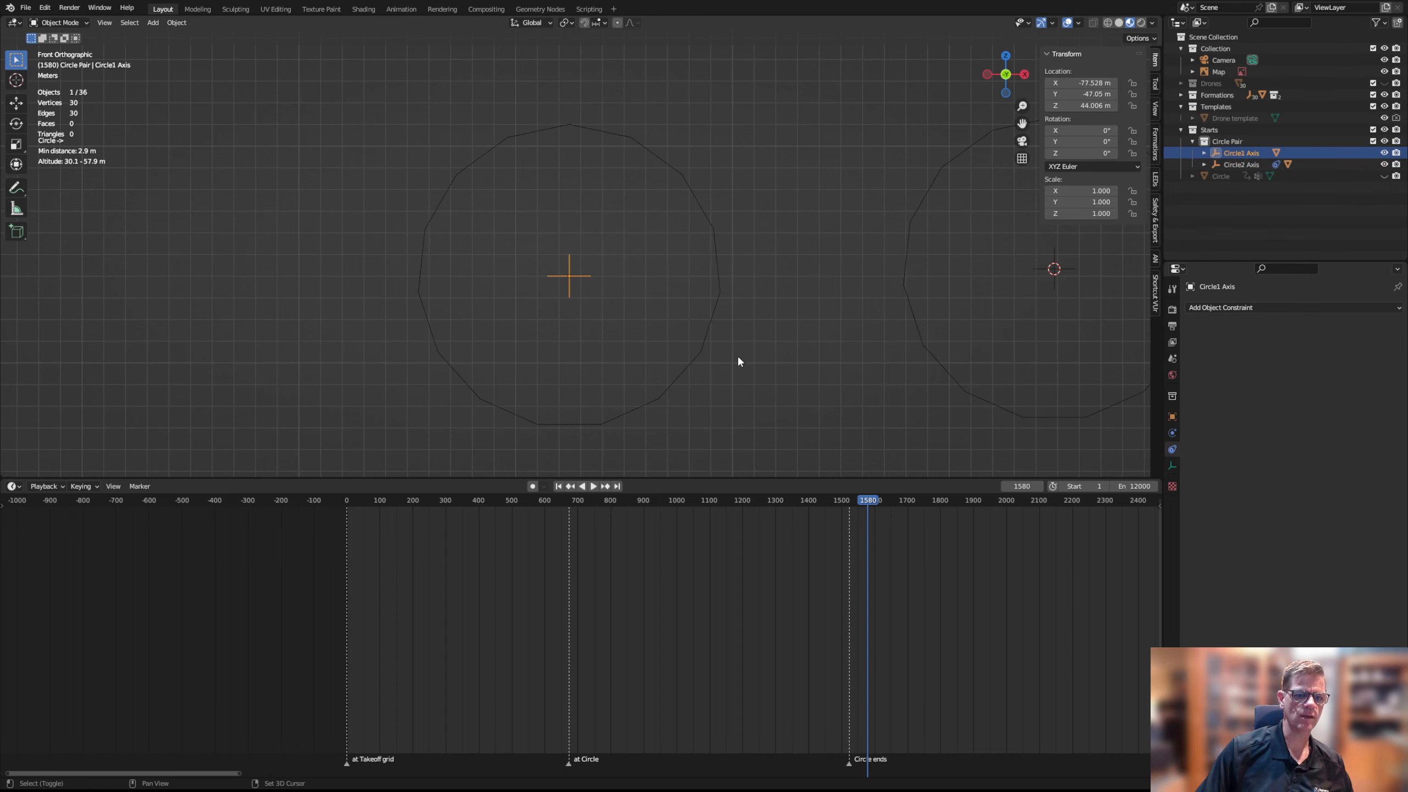
pyautogui.keyDown('shift'); pyautogui.moveTo(764, 372); pyautogui.dragTo(481, 369, button='middle'); pyautogui.keyUp('shift')
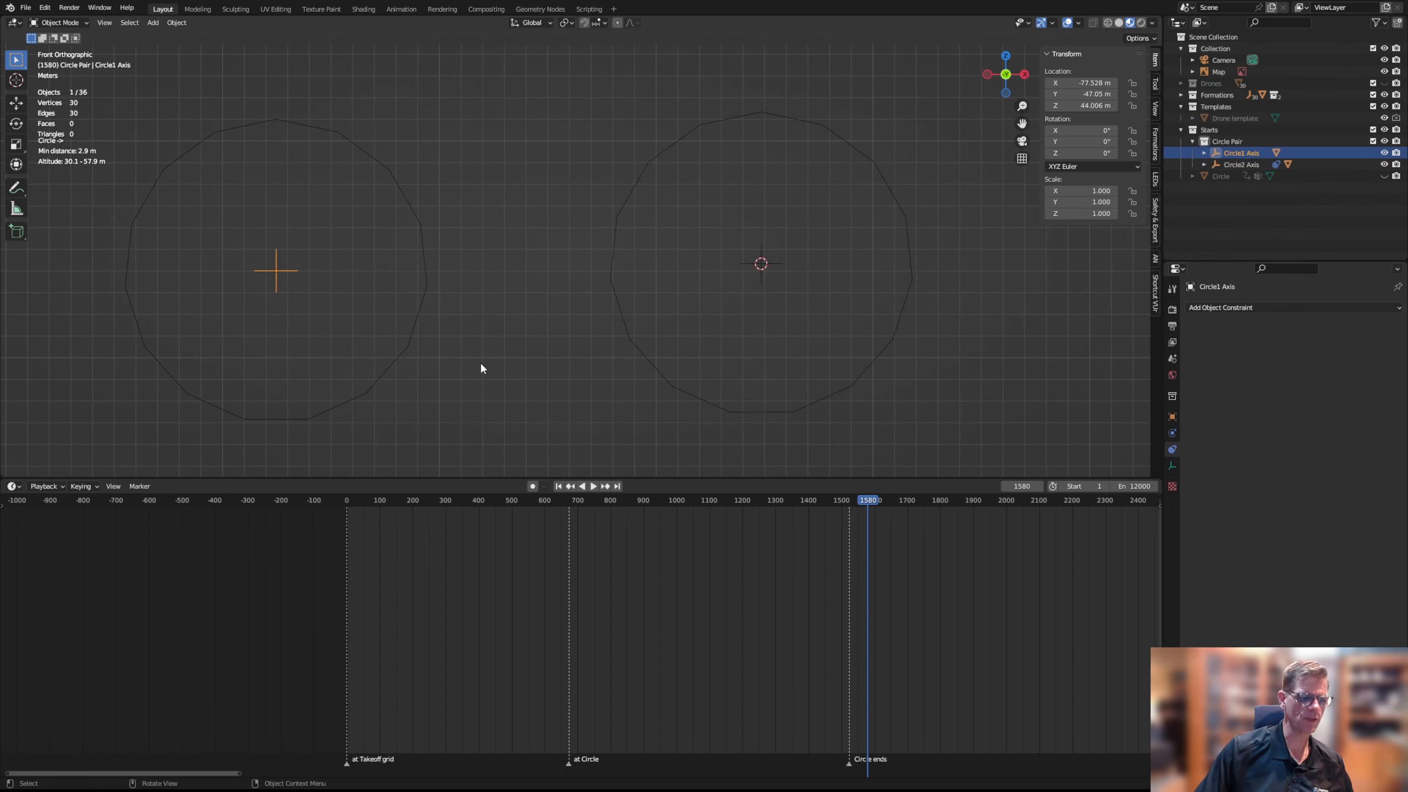
pyautogui.press('r')
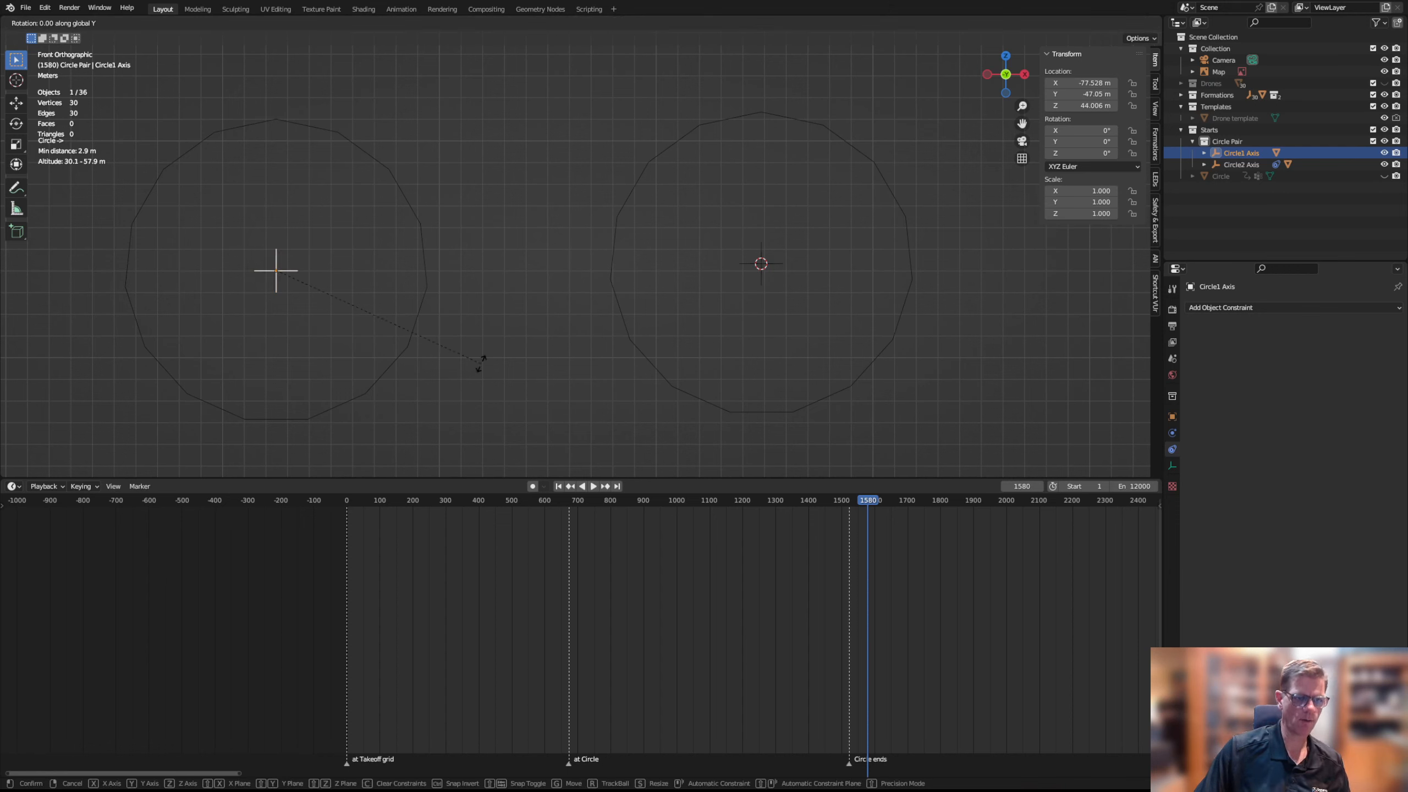
pyautogui.press('y')
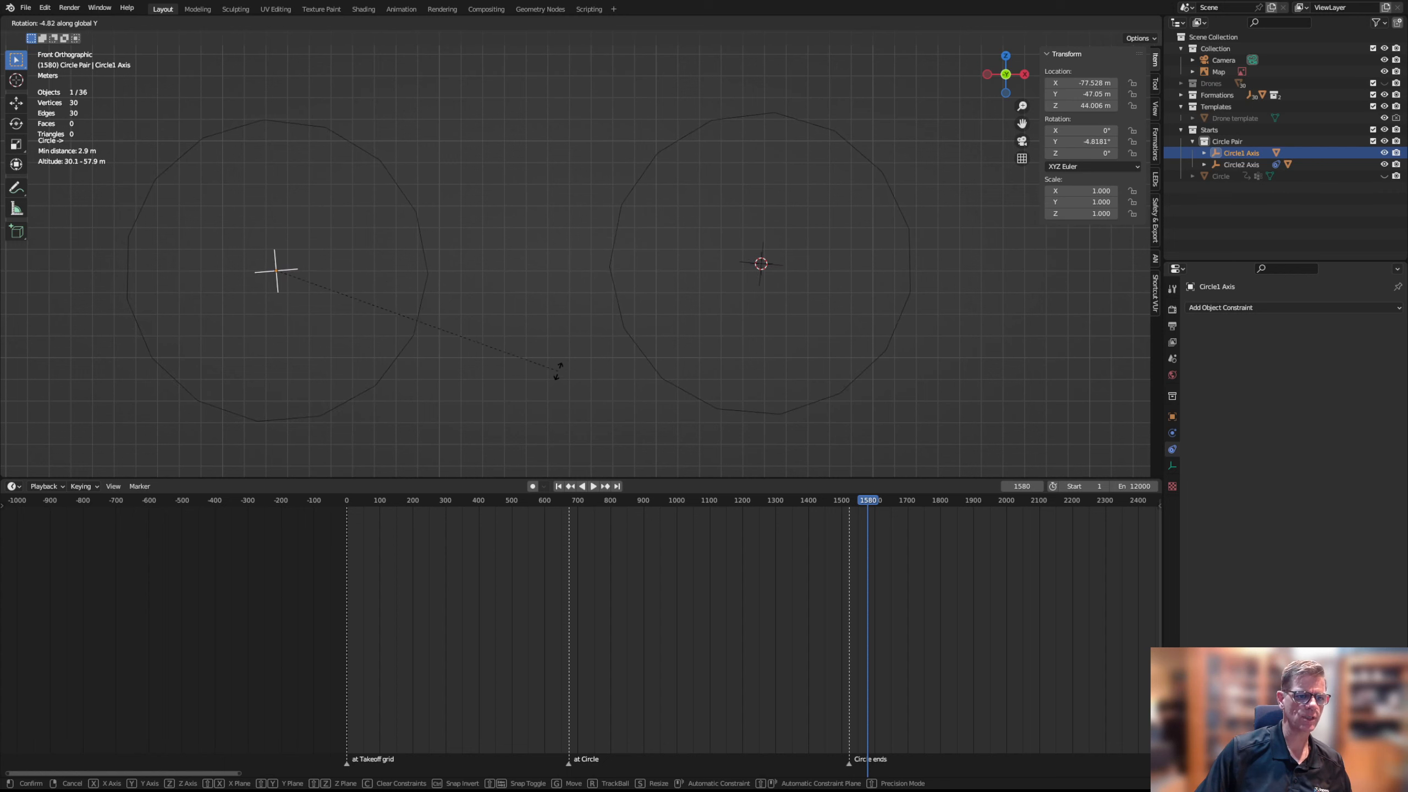
pyautogui.rightClick(570, 388)
# Add a vertex group to Circle.001 and assign all of the circle's vertices to it
pyautogui.scroll(-5, 713, 370)
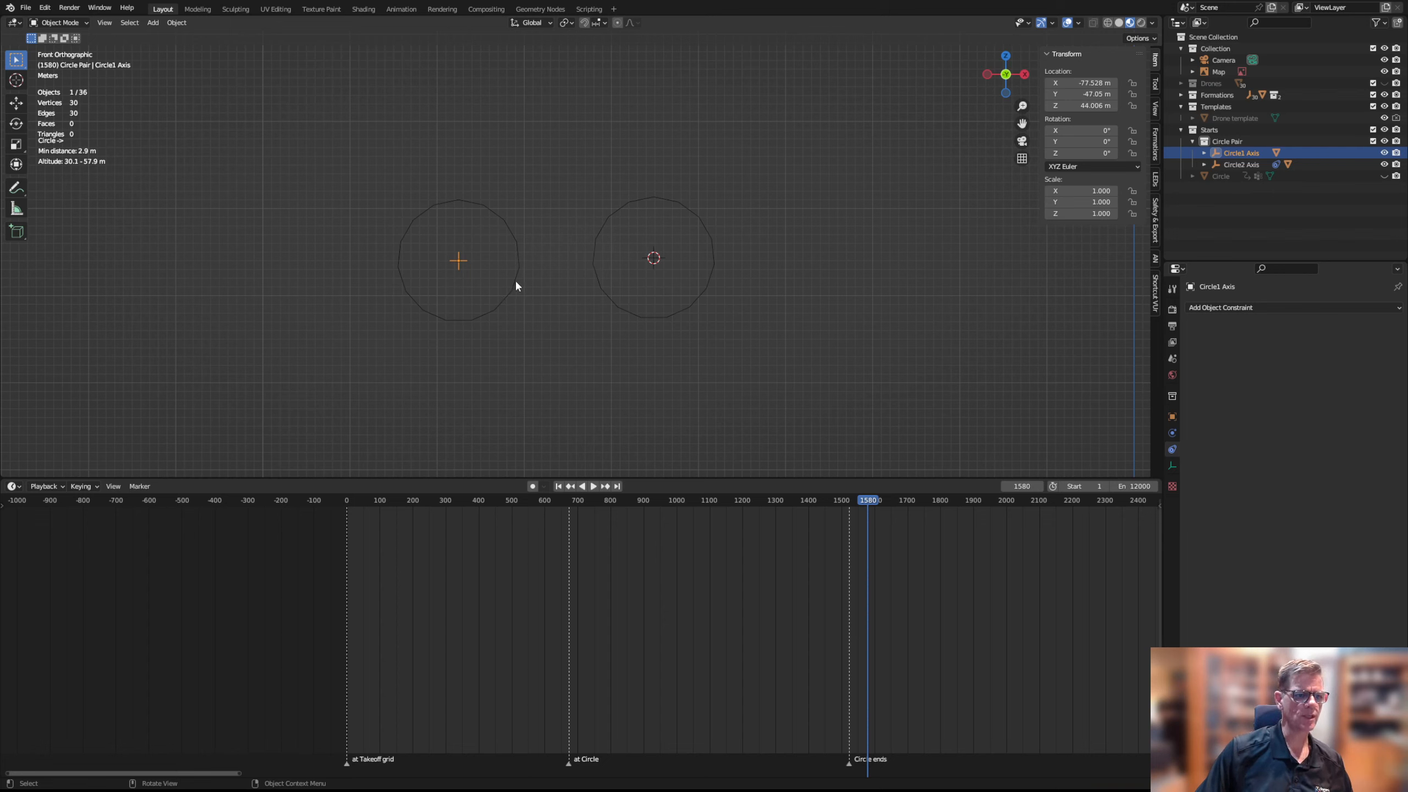
pyautogui.click(516, 283)
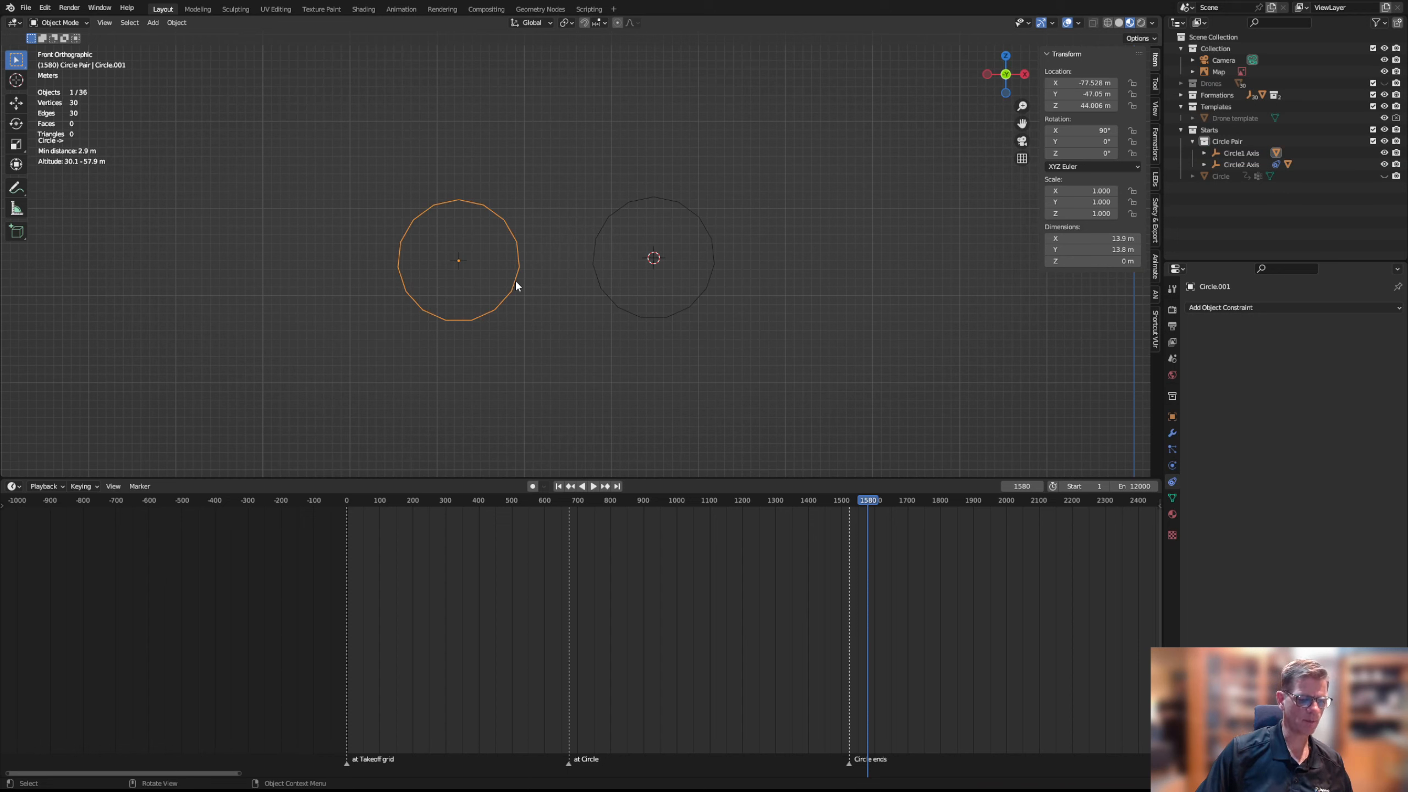
pyautogui.press('Tab')
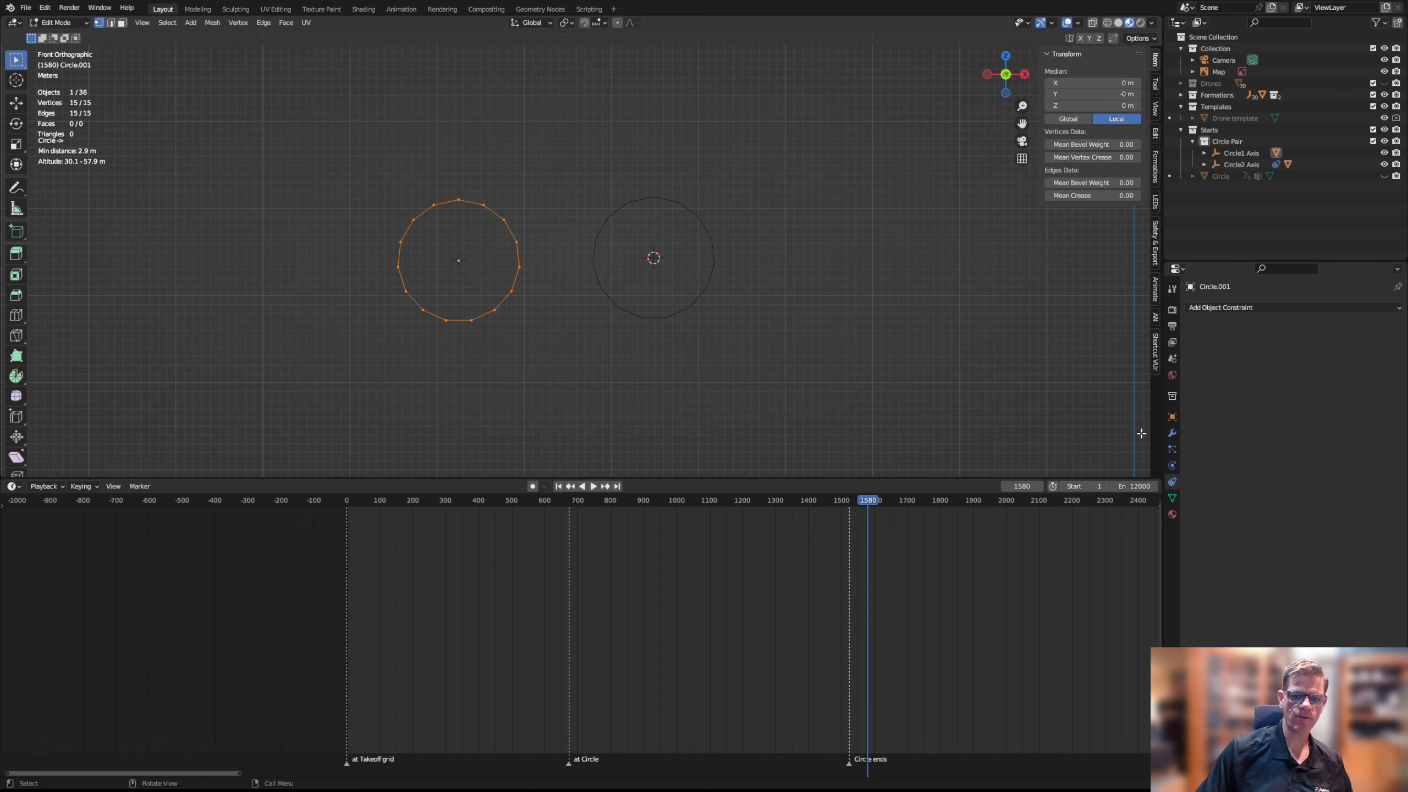
pyautogui.click(1173, 498)
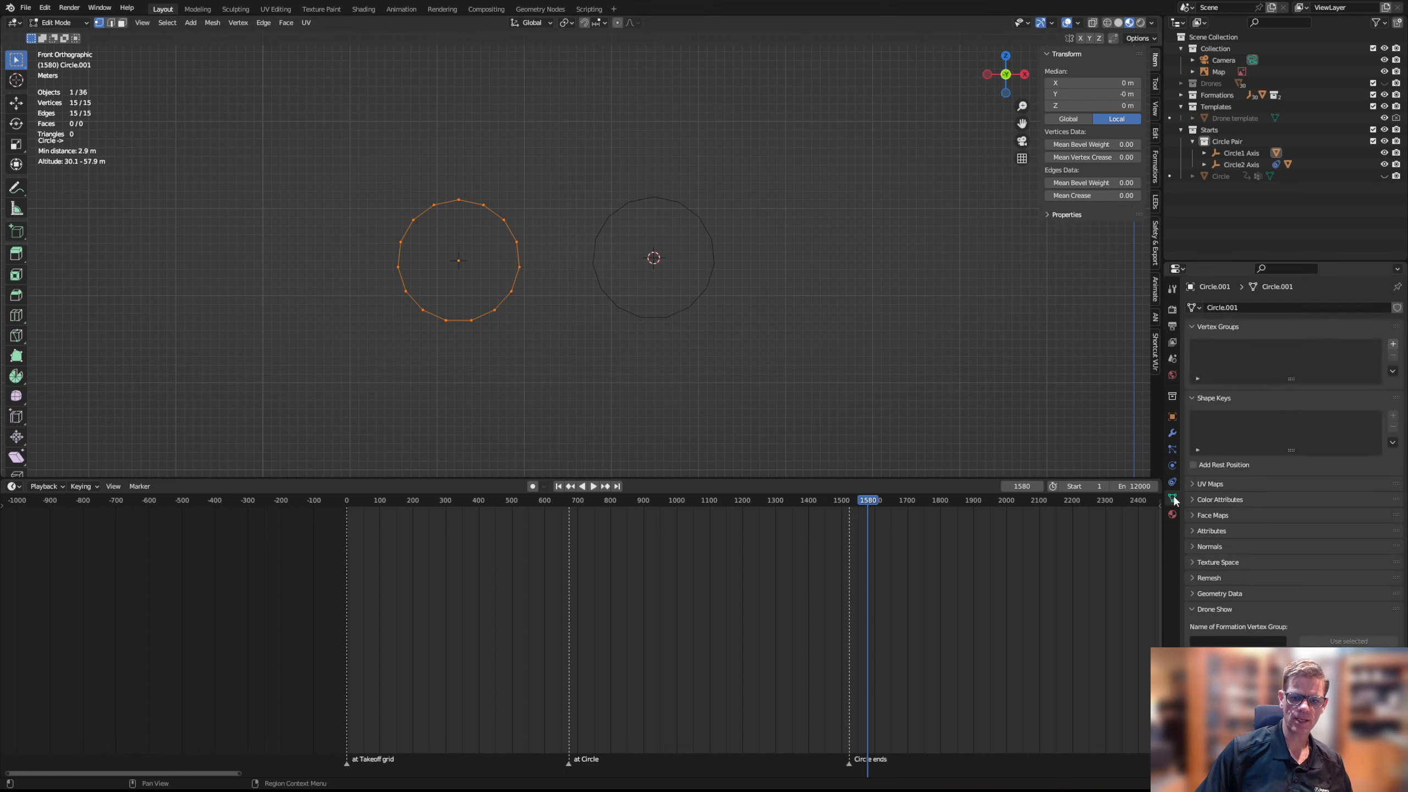
pyautogui.click(1393, 344)
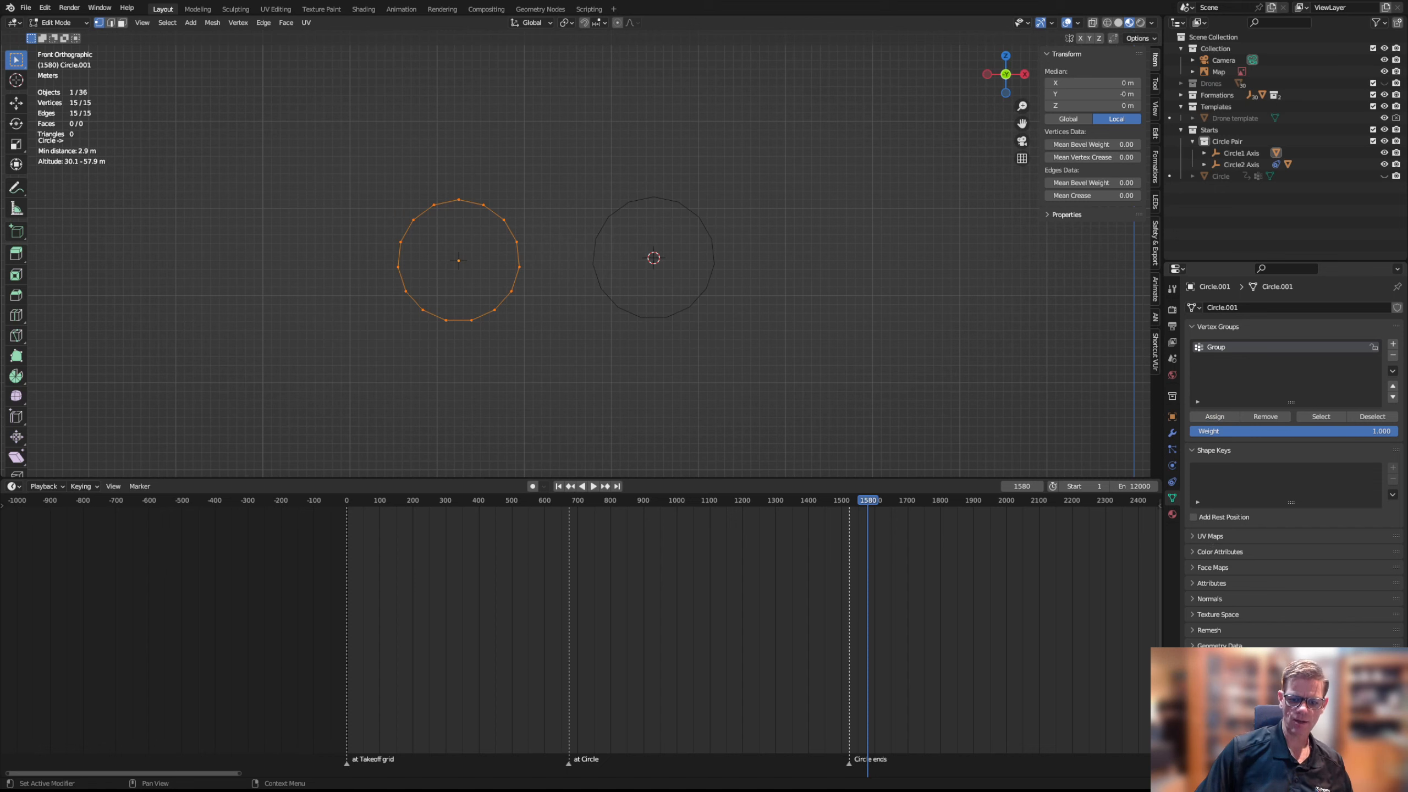
pyautogui.click(1209, 419)
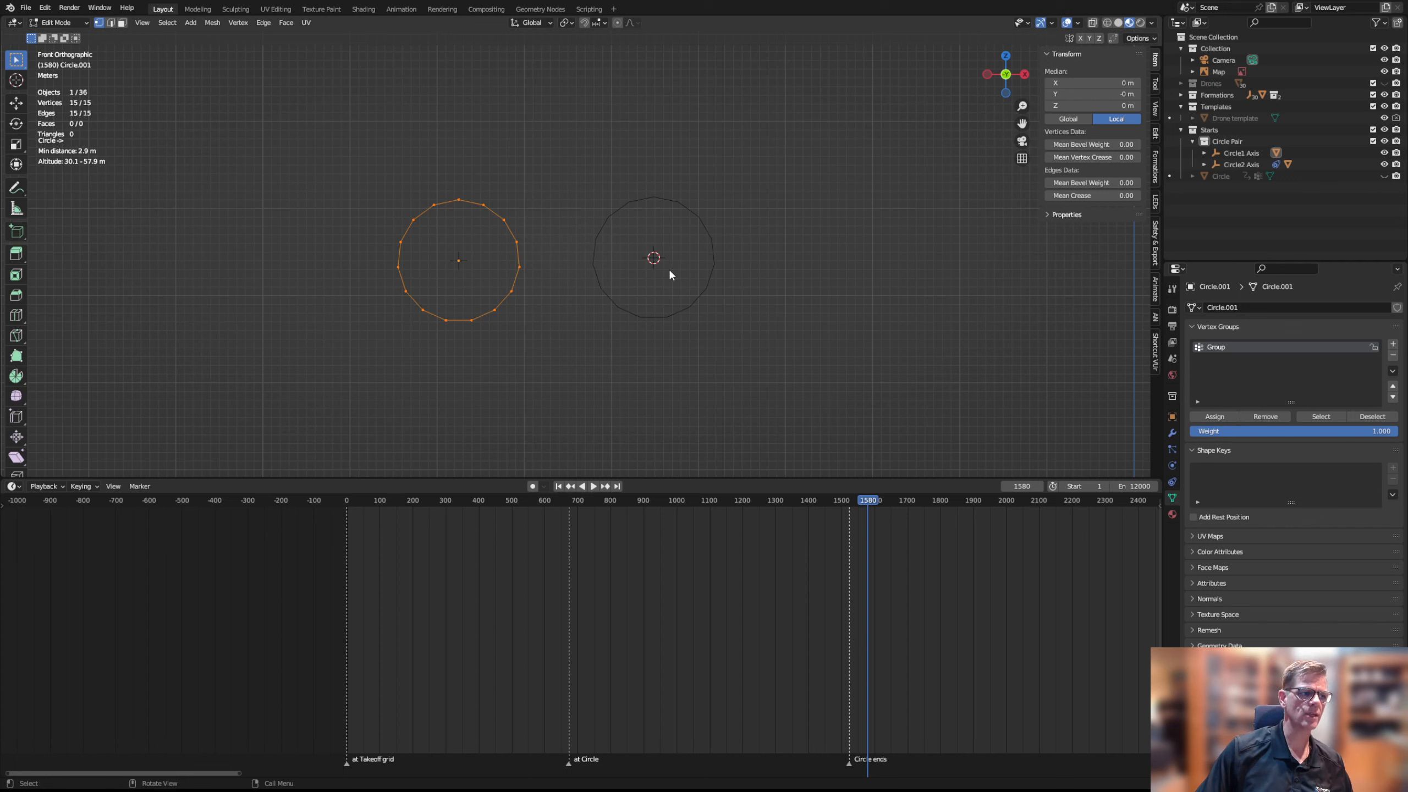
pyautogui.press('Tab')
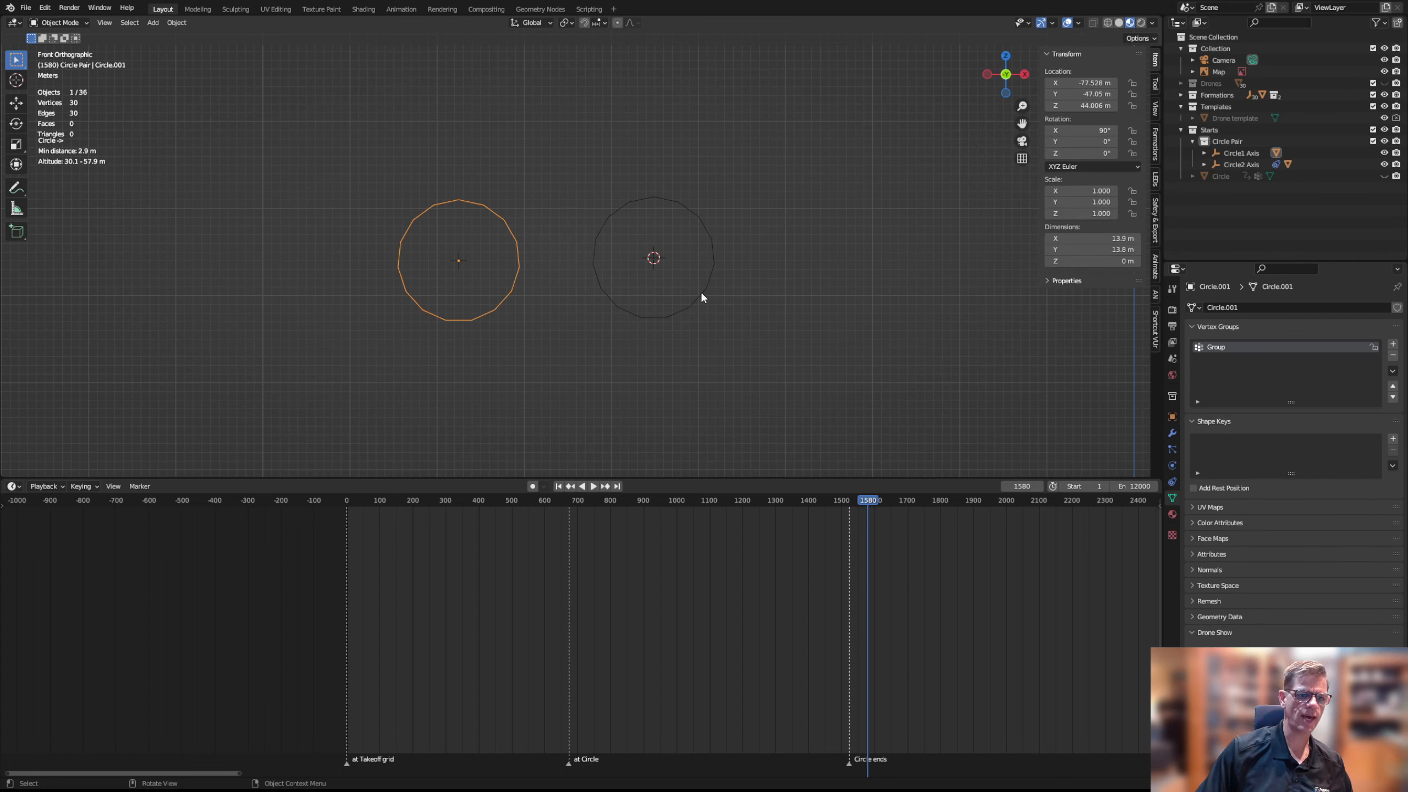
# Add a vertex group to Circle.002 in Edit Mode and return to Object Mode
pyautogui.click(702, 298)
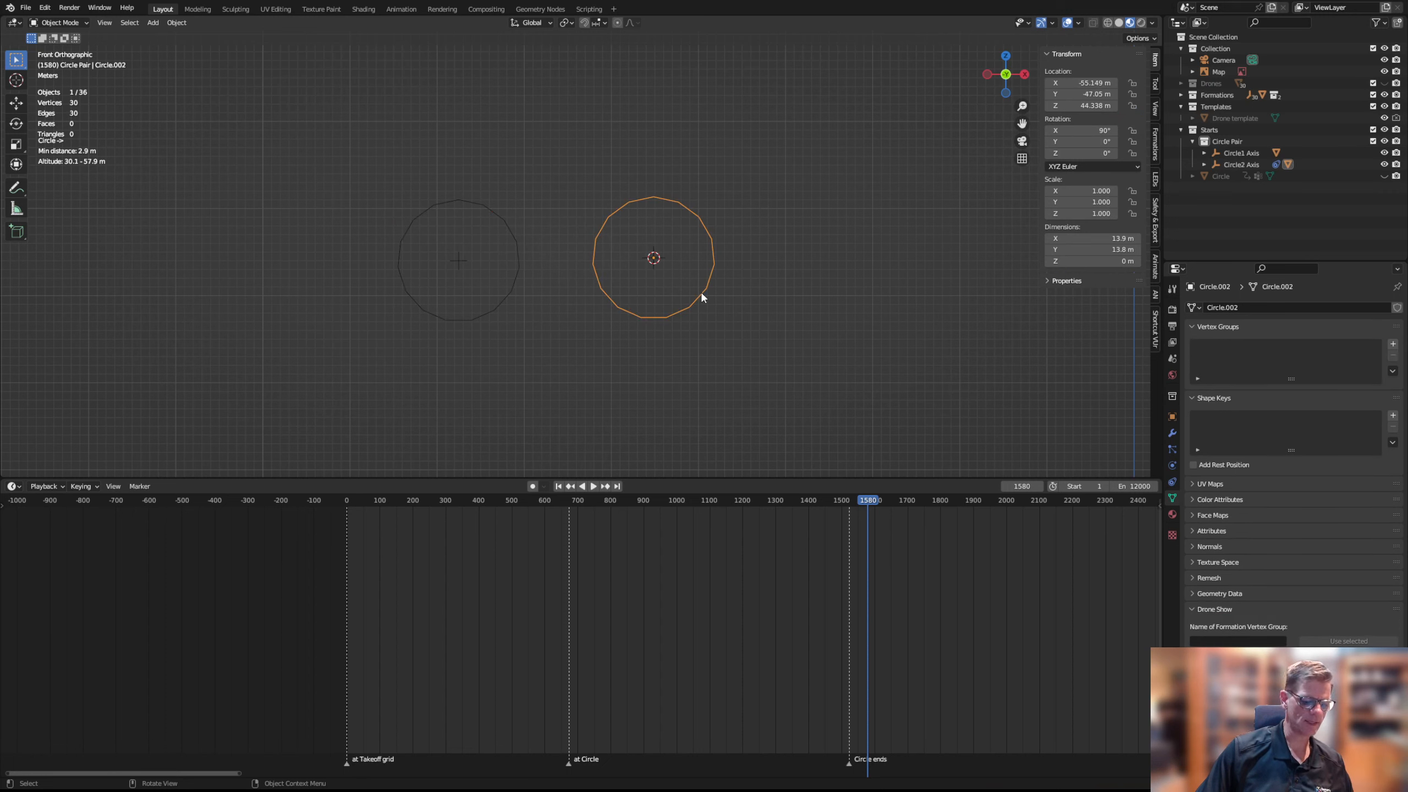
pyautogui.press('Tab')
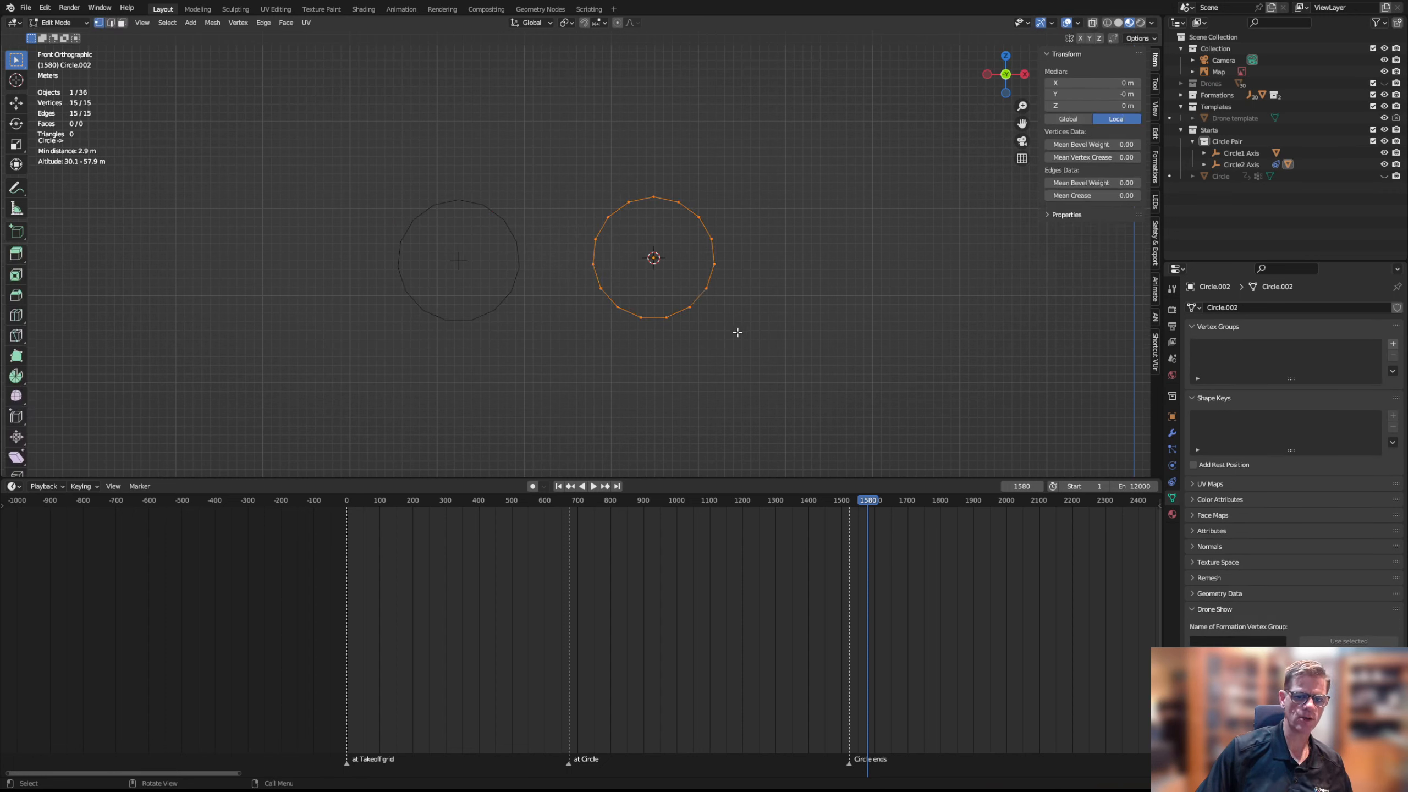
pyautogui.click(1393, 344)
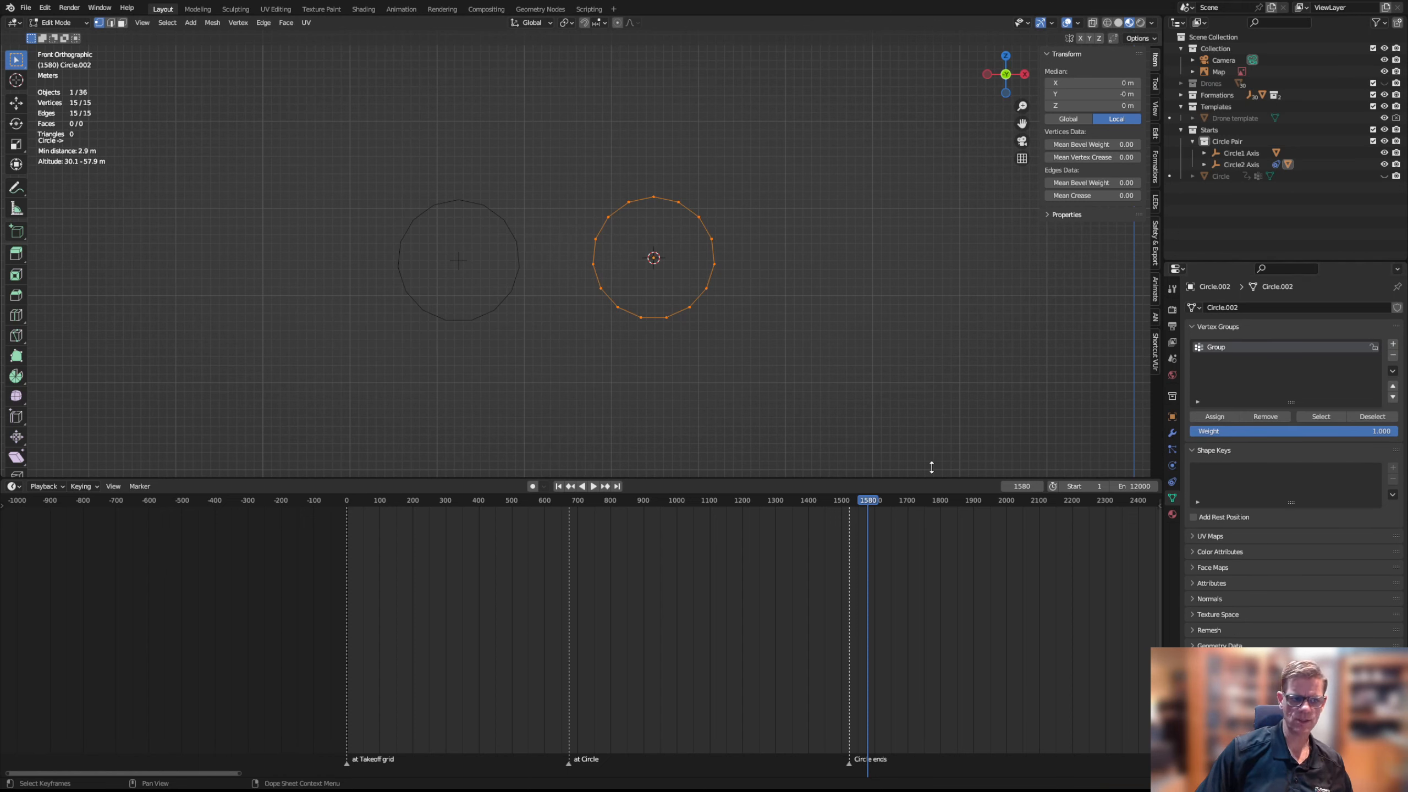
pyautogui.press('Tab')
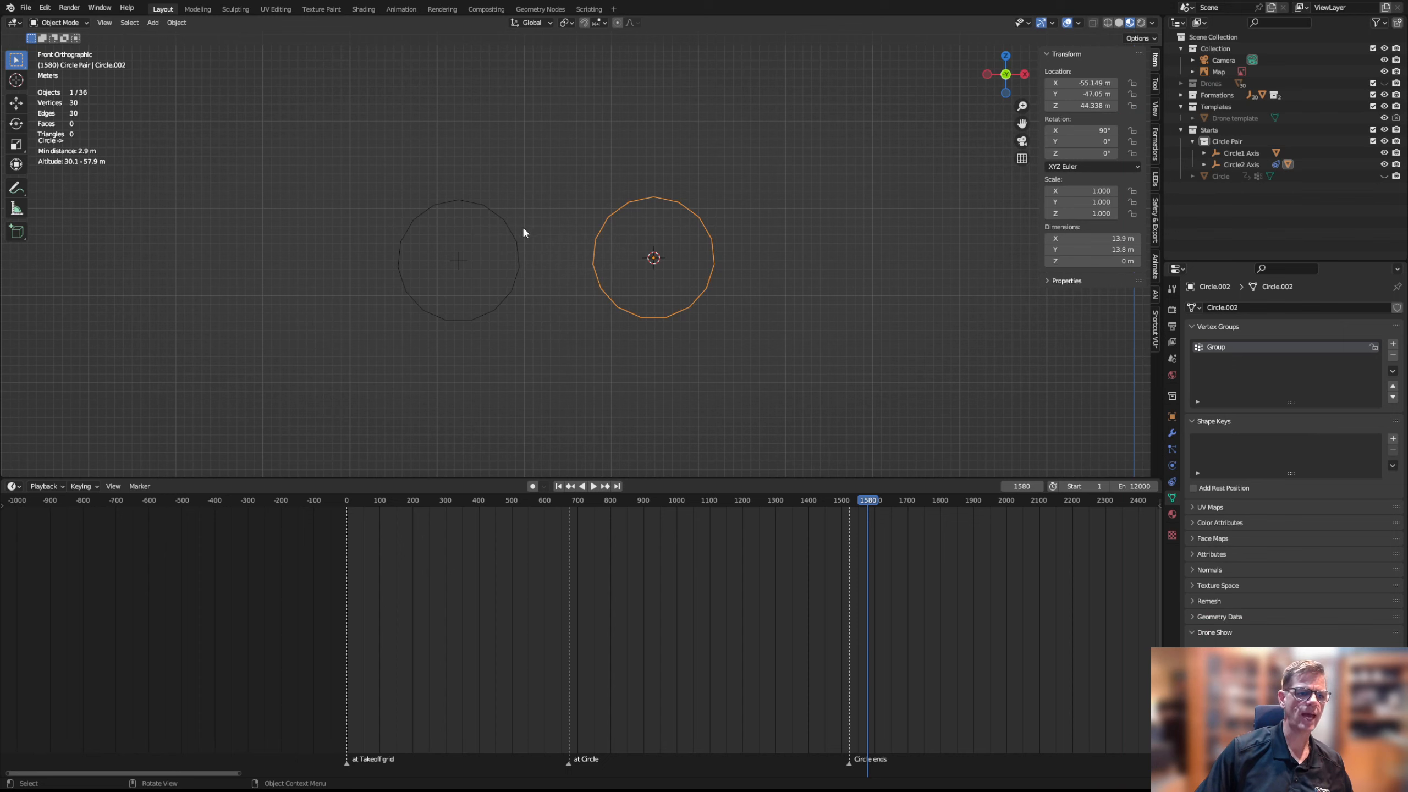
# Create a formation named "Circle Pair" from Circle.001 and Circle.002, initialized with the selected objects
pyautogui.click(519, 249)
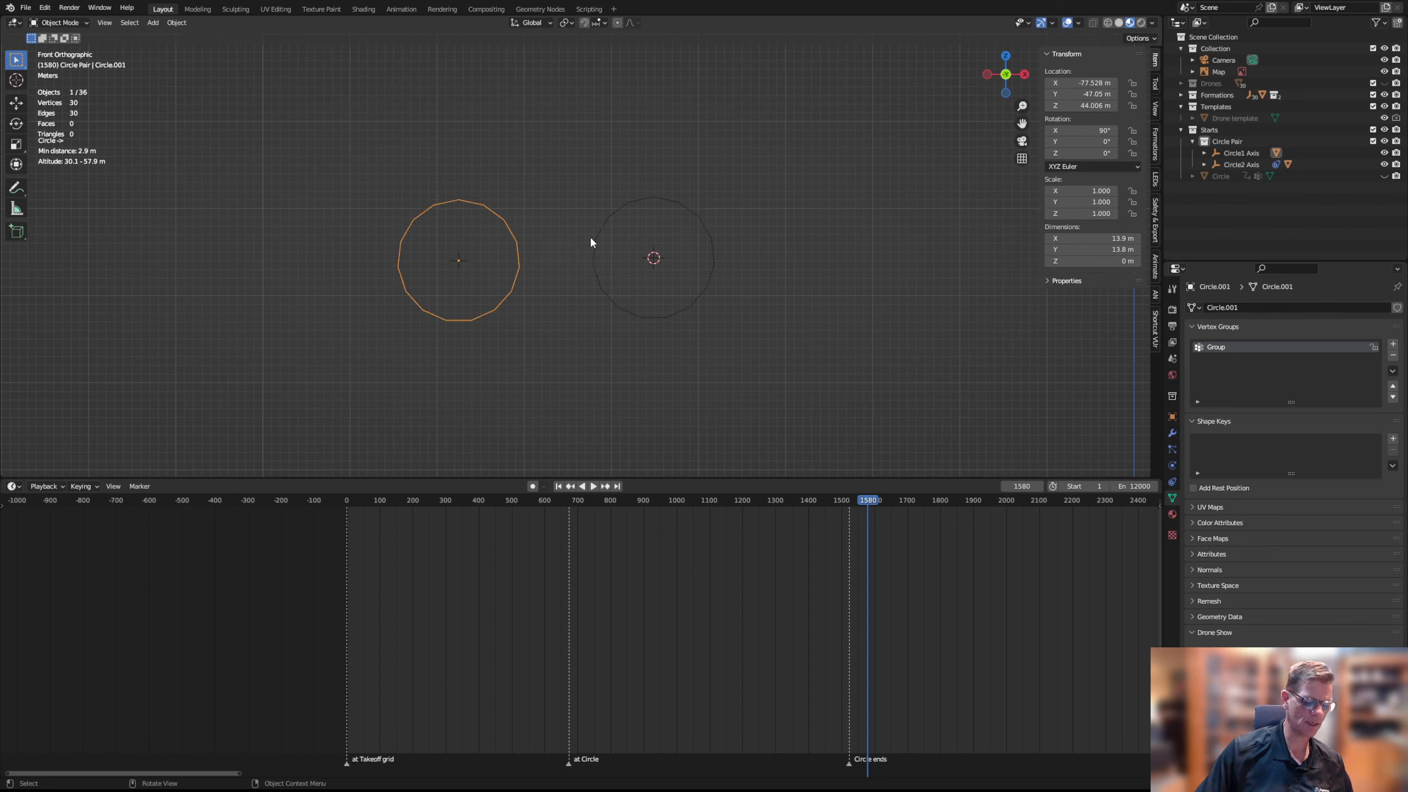
pyautogui.keyDown('shift'); pyautogui.click(636, 203); pyautogui.keyUp('shift')
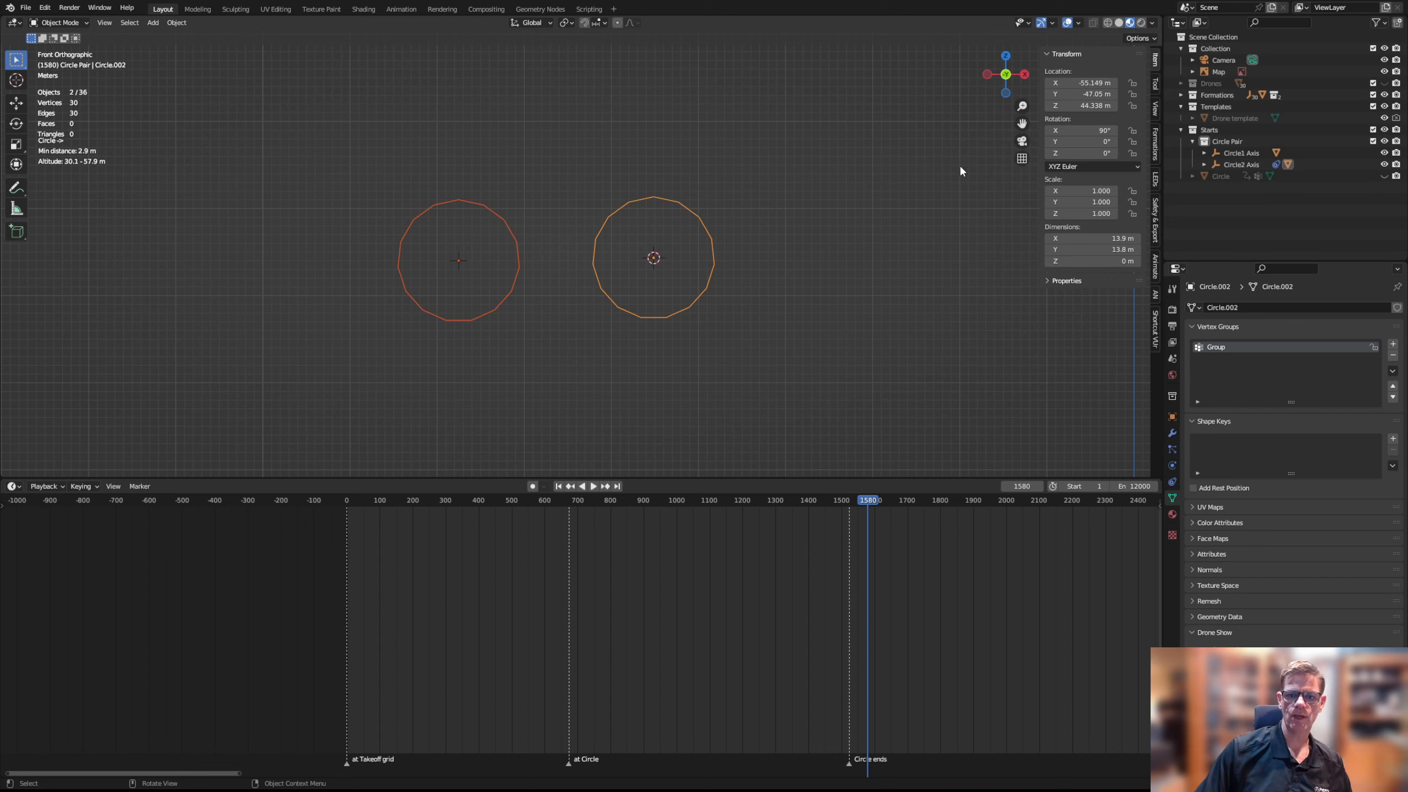
pyautogui.click(1156, 145)
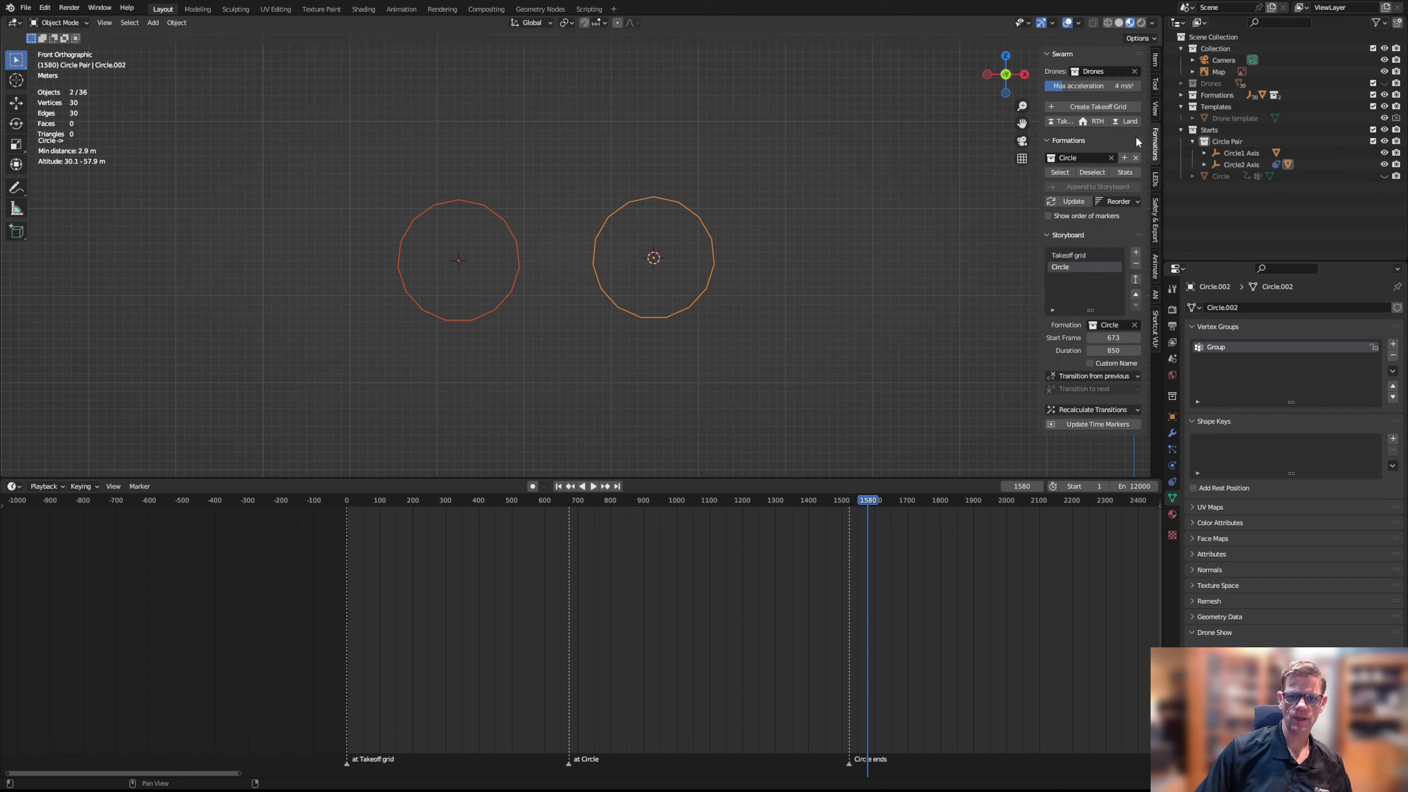
pyautogui.click(1179, 143)
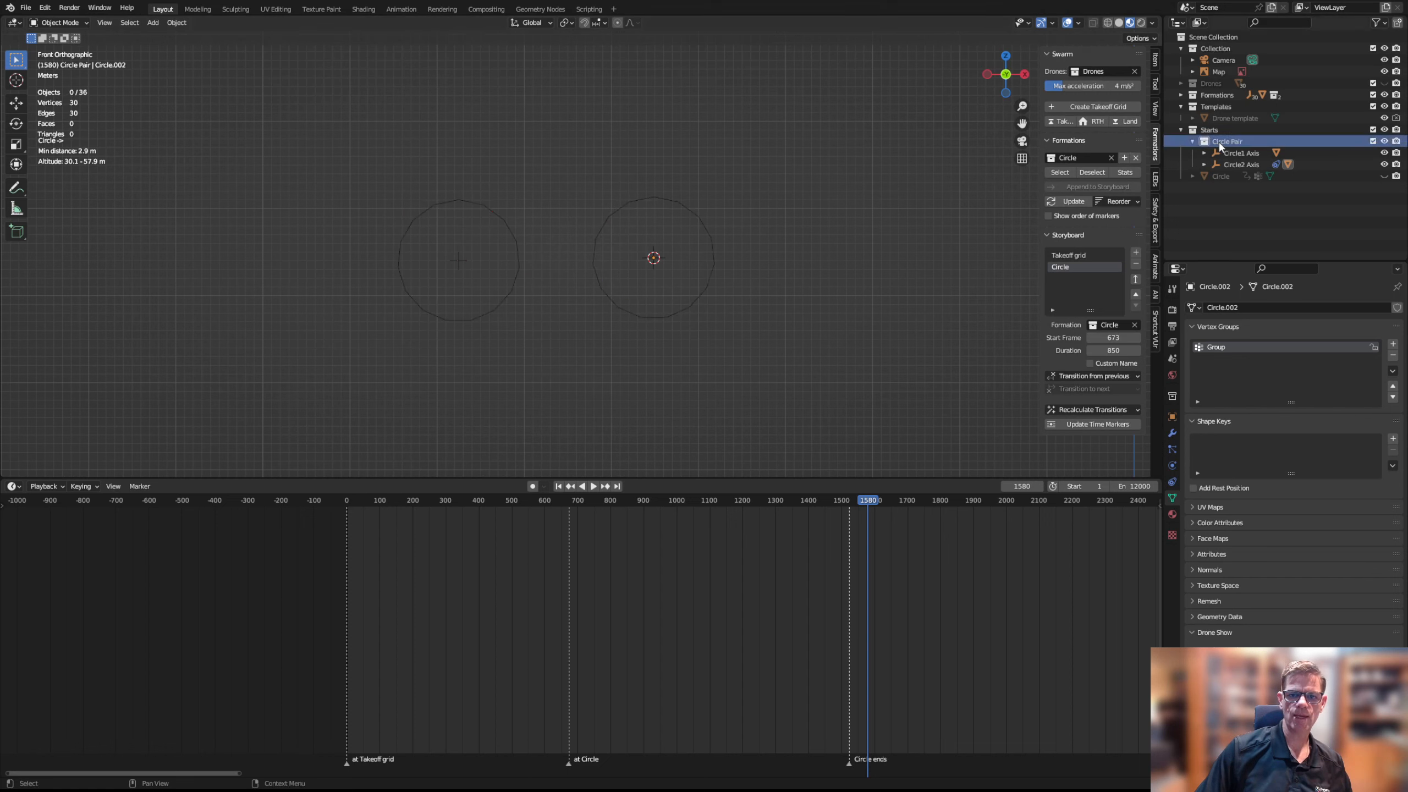
pyautogui.click(653, 205)
pyautogui.keyDown('shift'); pyautogui.click(491, 211); pyautogui.keyUp('shift')
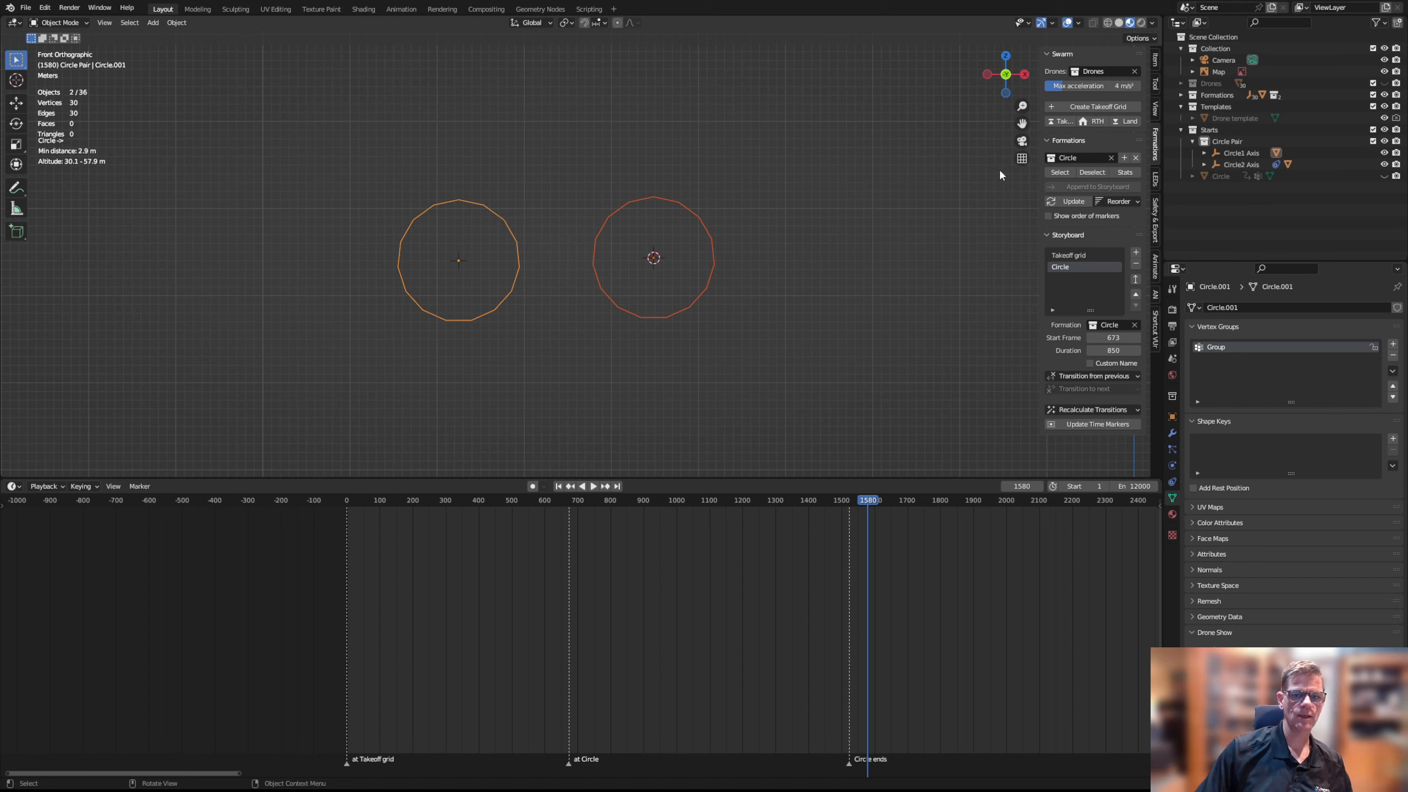
pyautogui.click(1124, 158)
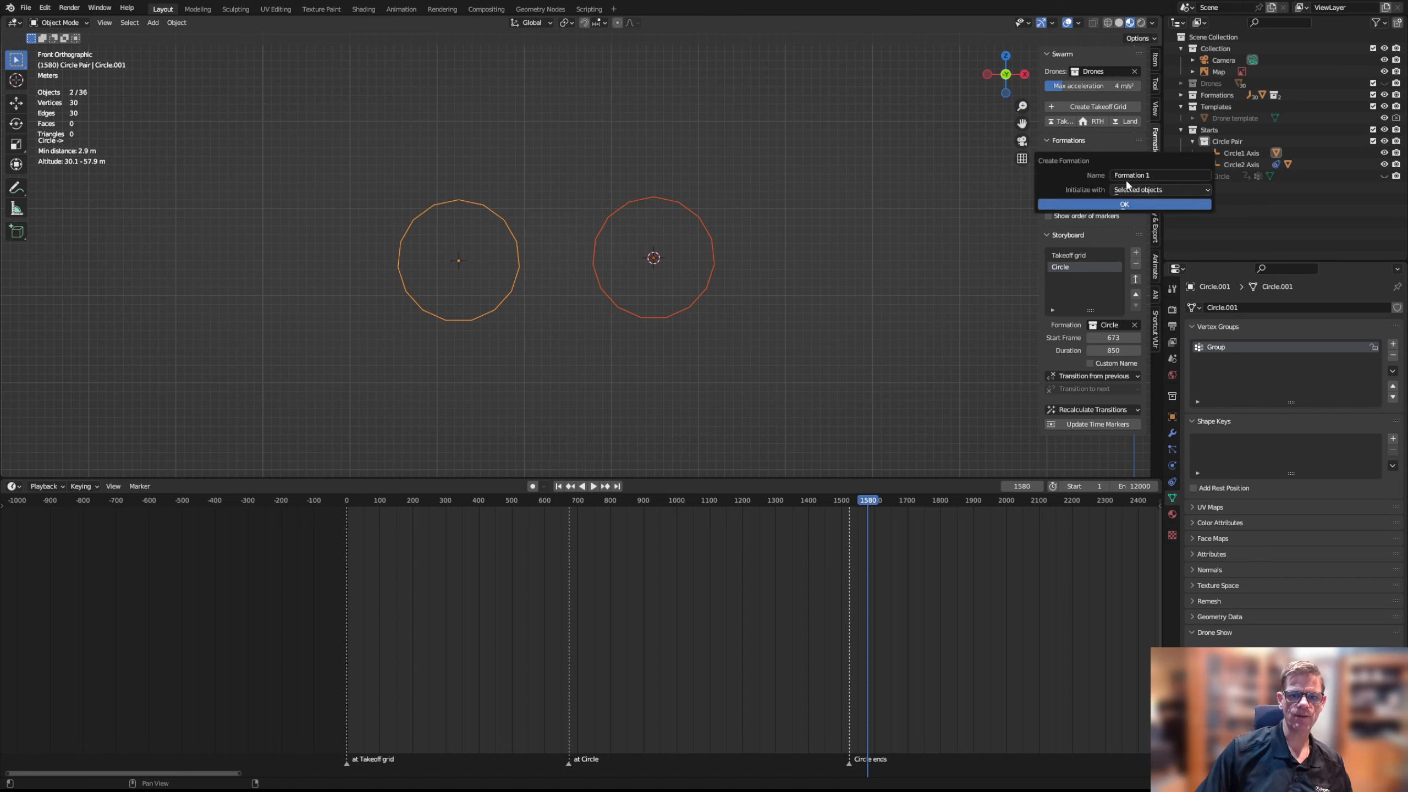
pyautogui.click(1153, 175)
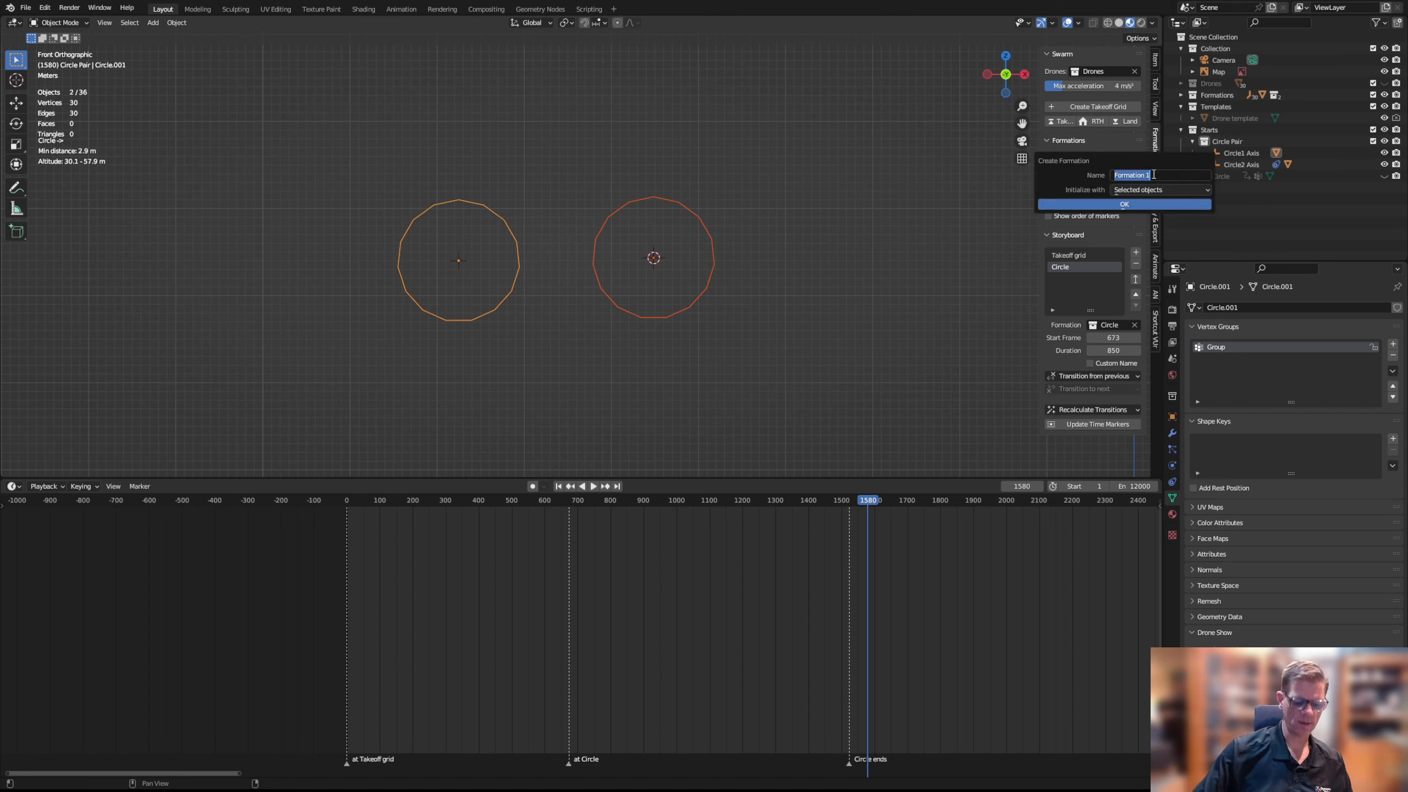
pyautogui.write('Circle')
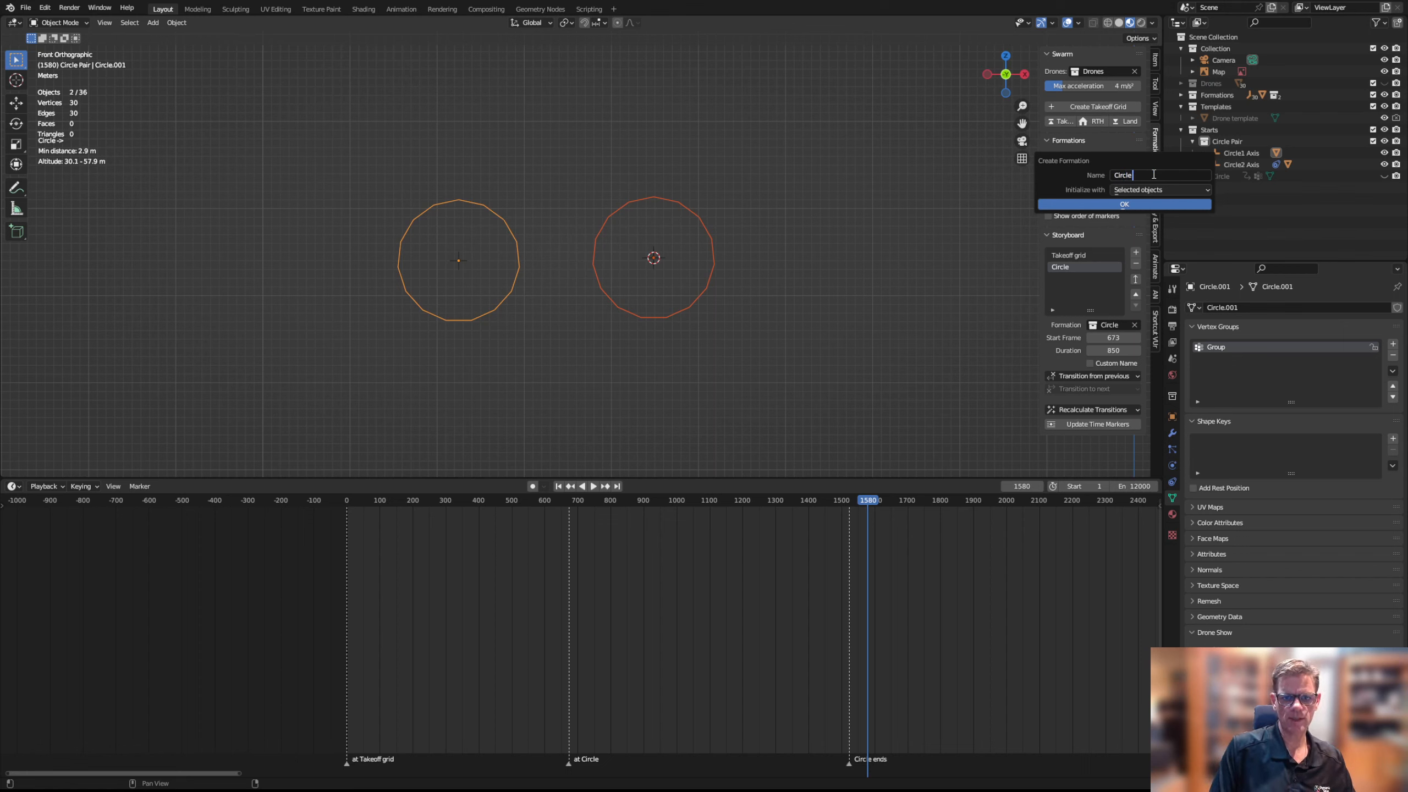
pyautogui.write(' Pair')
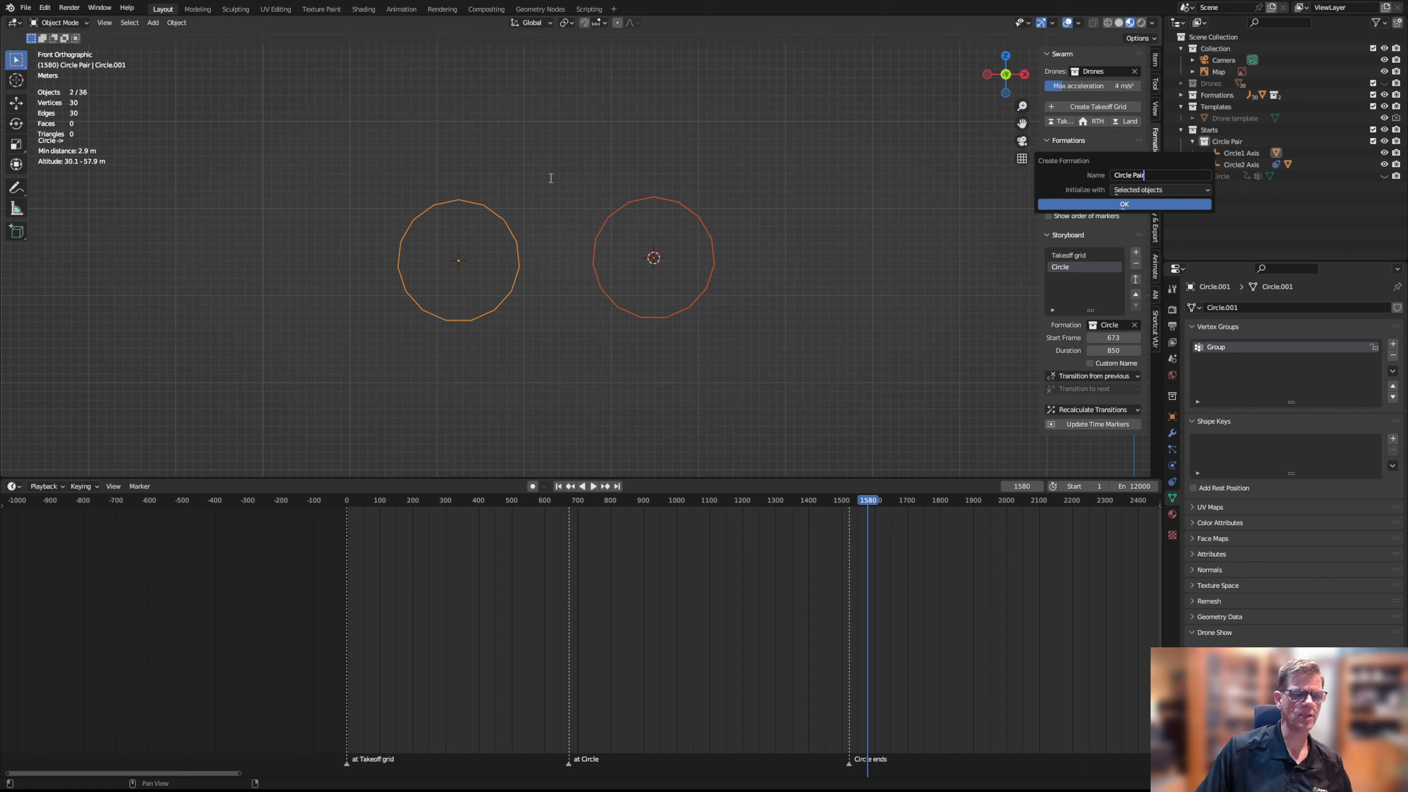
pyautogui.click(1116, 204)
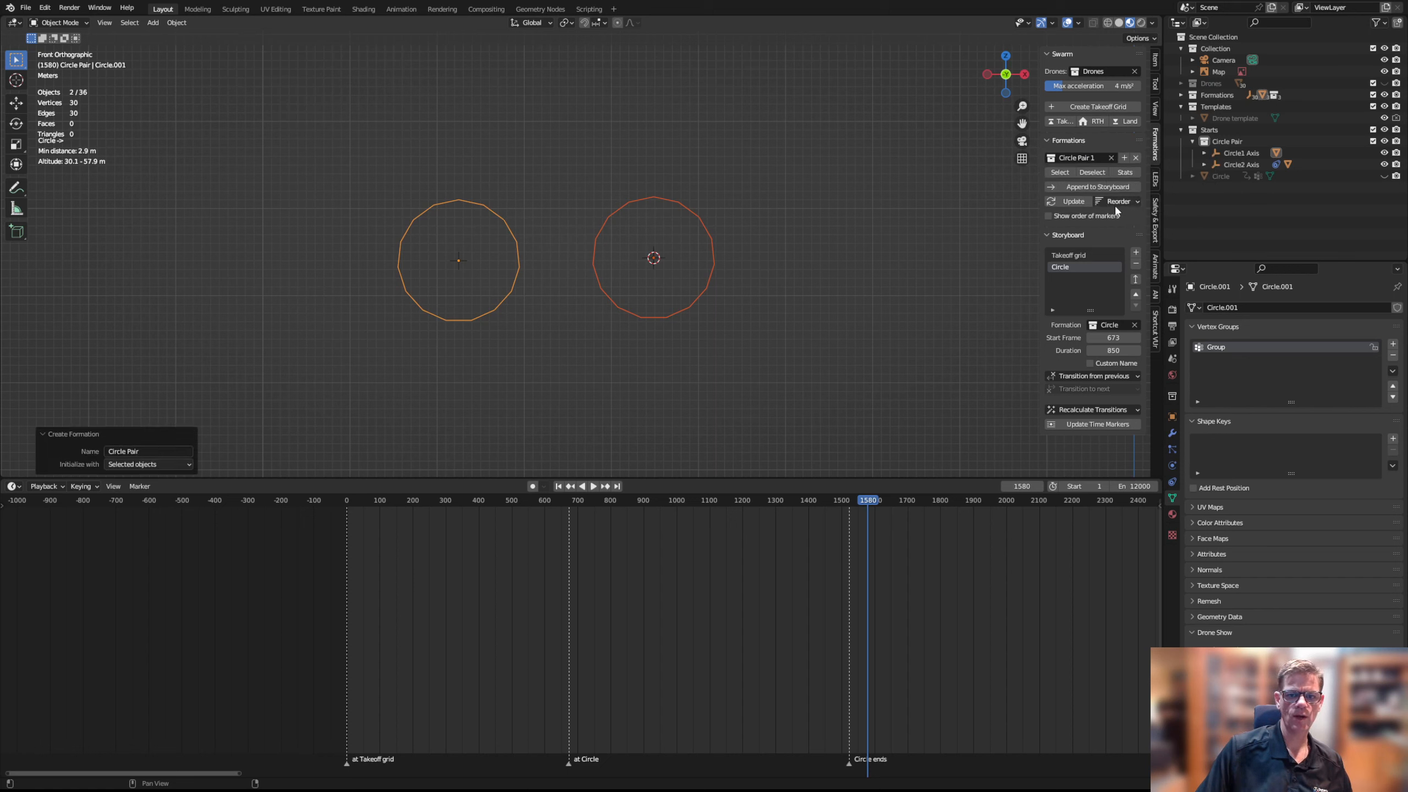
# Append the new circle pair formation to the storyboard and update the time markers
pyautogui.click(1076, 189)
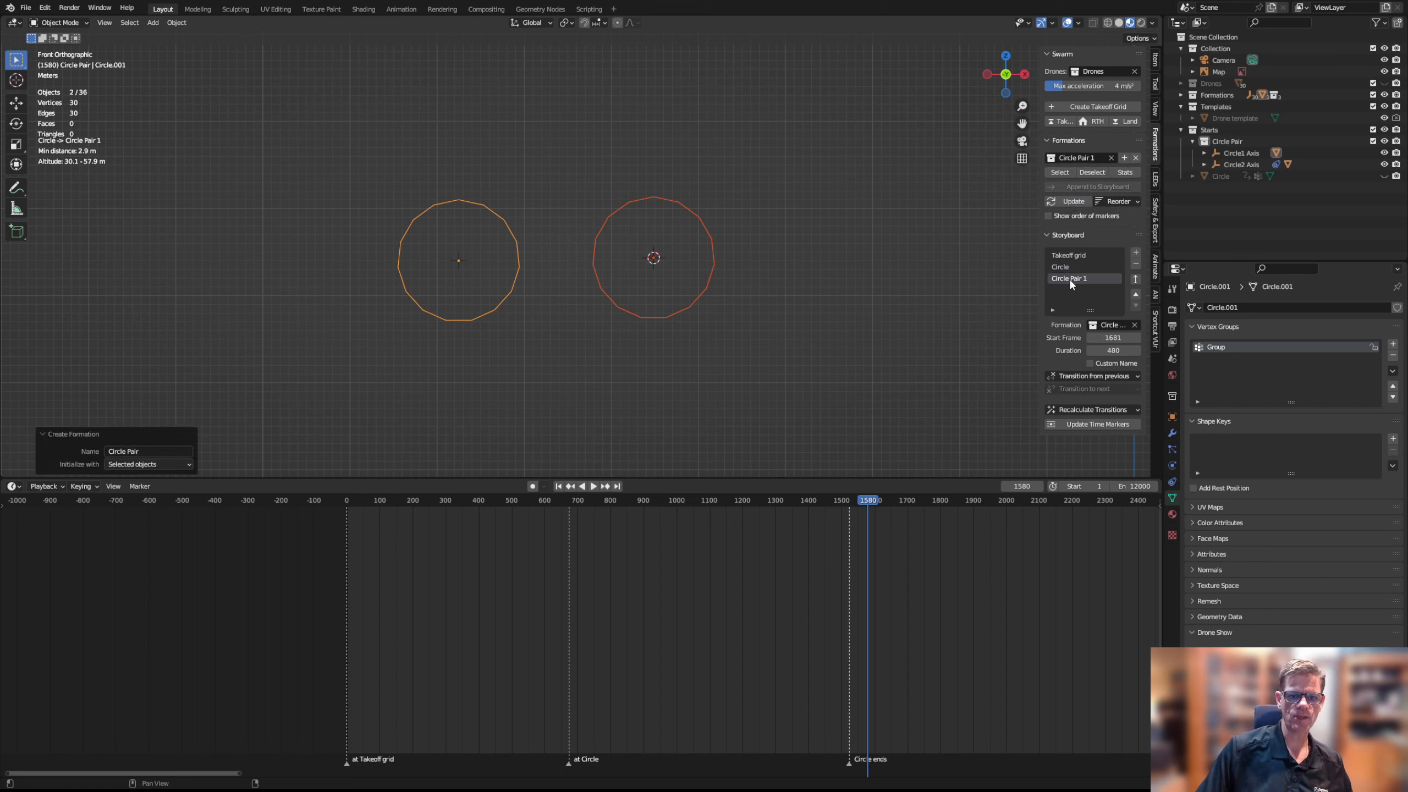
pyautogui.click(1073, 424)
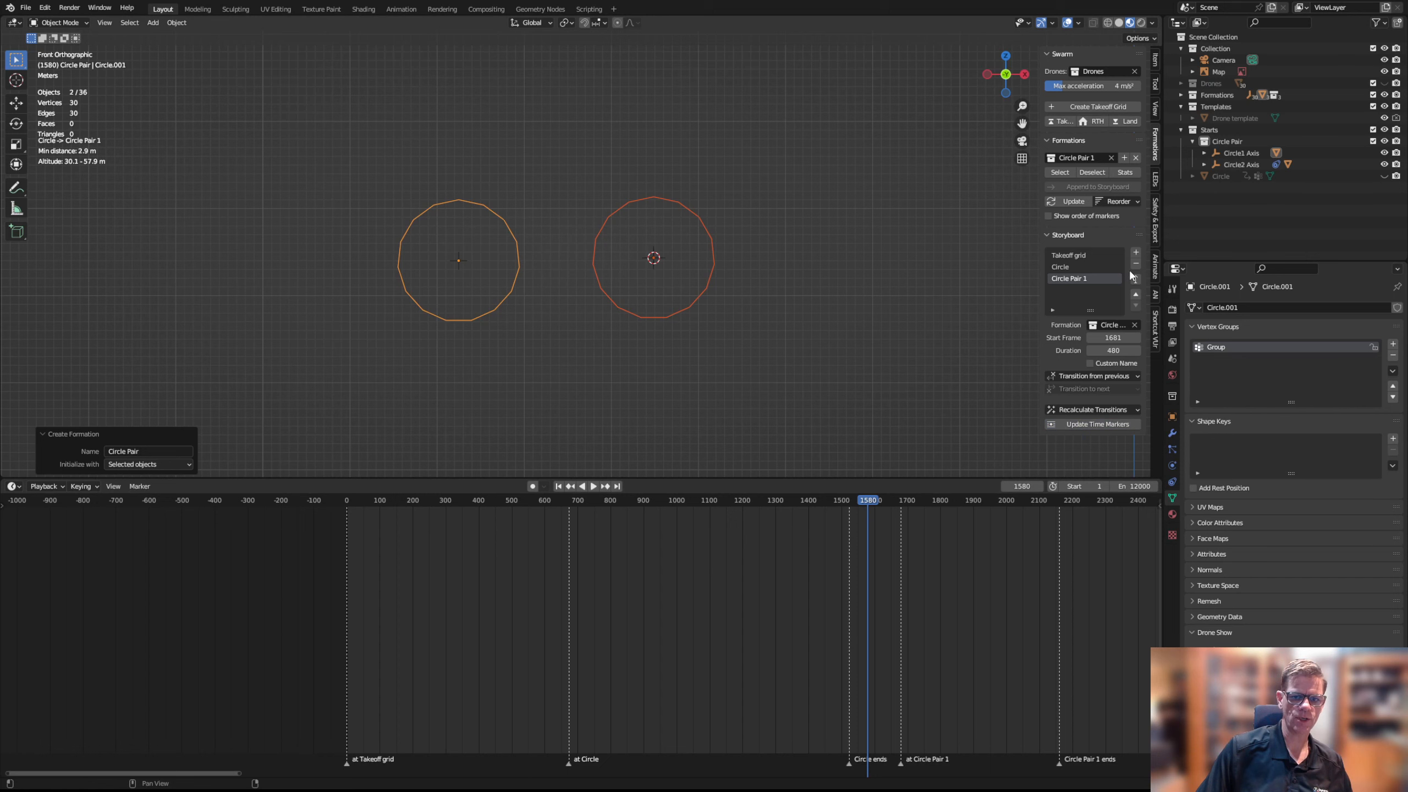
# Recalculate the transitions for the entire storyboard and show the Drones collection in the viewport
pyautogui.click(1105, 410)
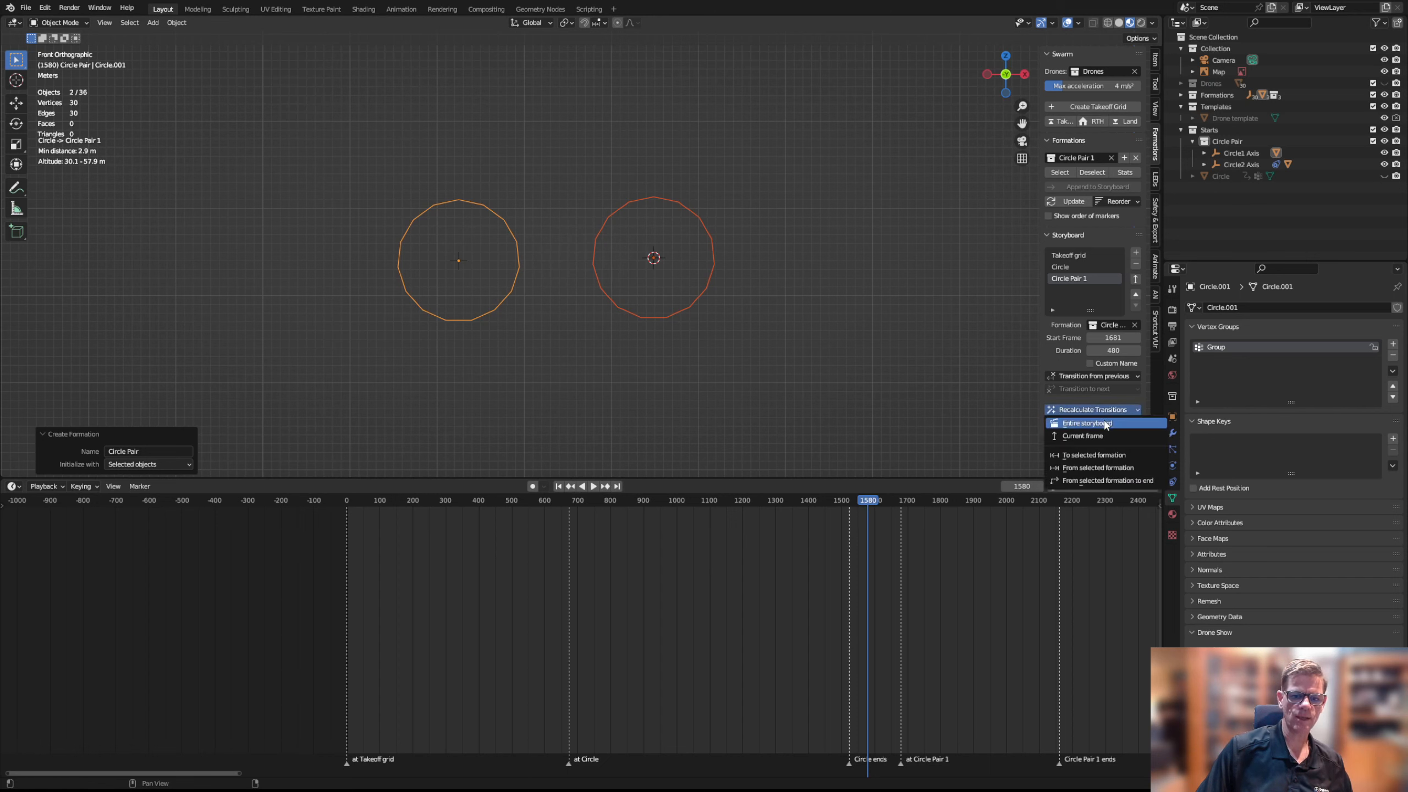
pyautogui.click(1104, 424)
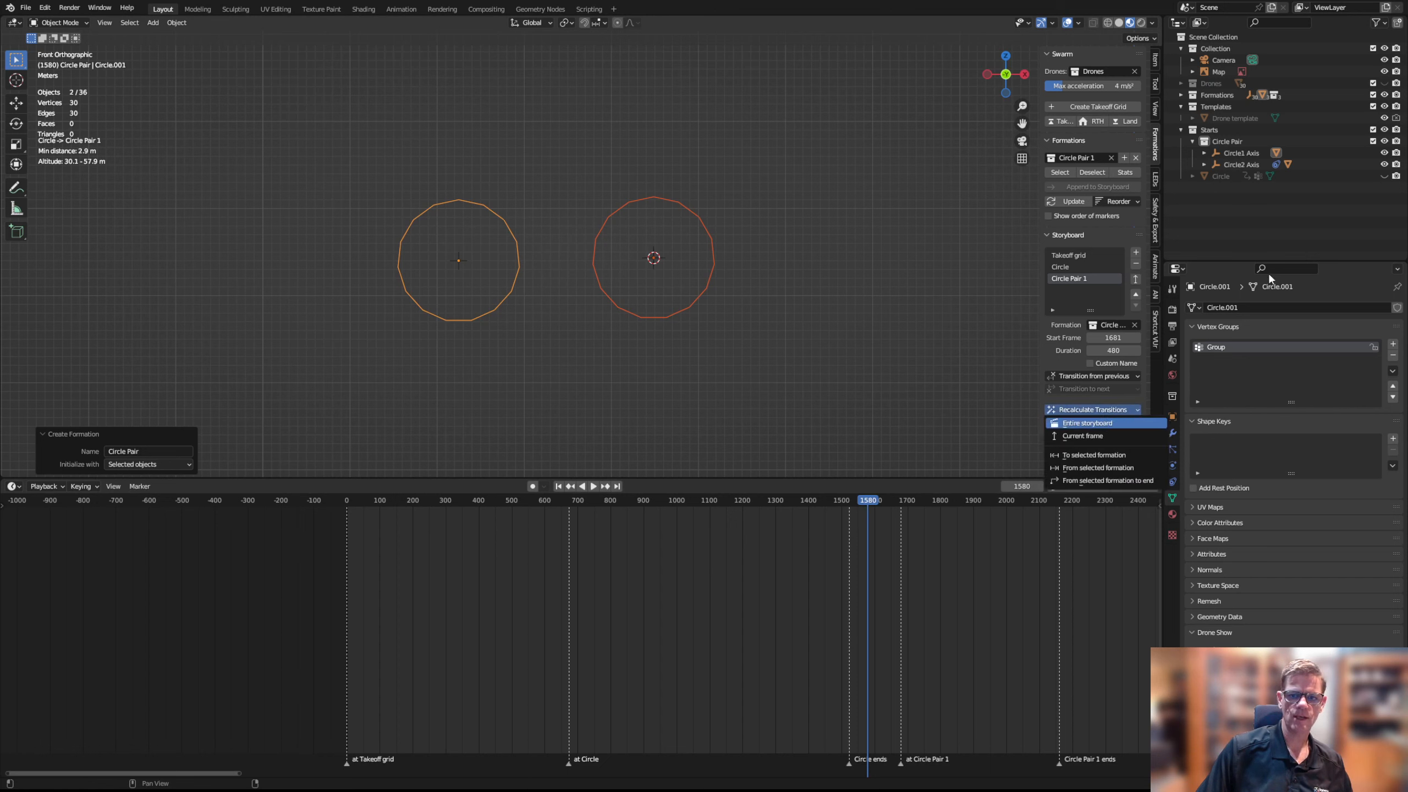
pyautogui.click(1385, 82)
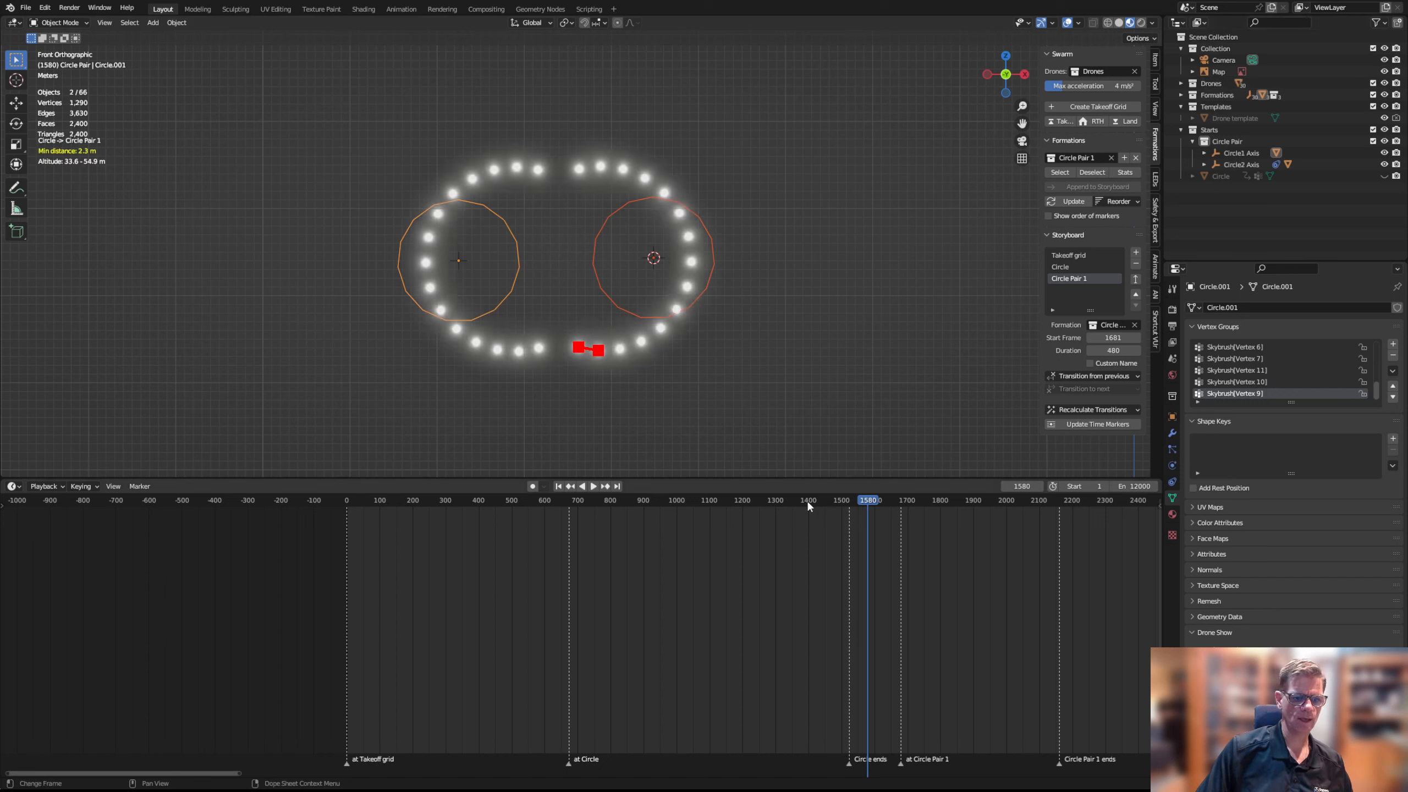
# Play the transition from the end of the Circle formation at frame 1517 into the circle pair
pyautogui.click(848, 506)
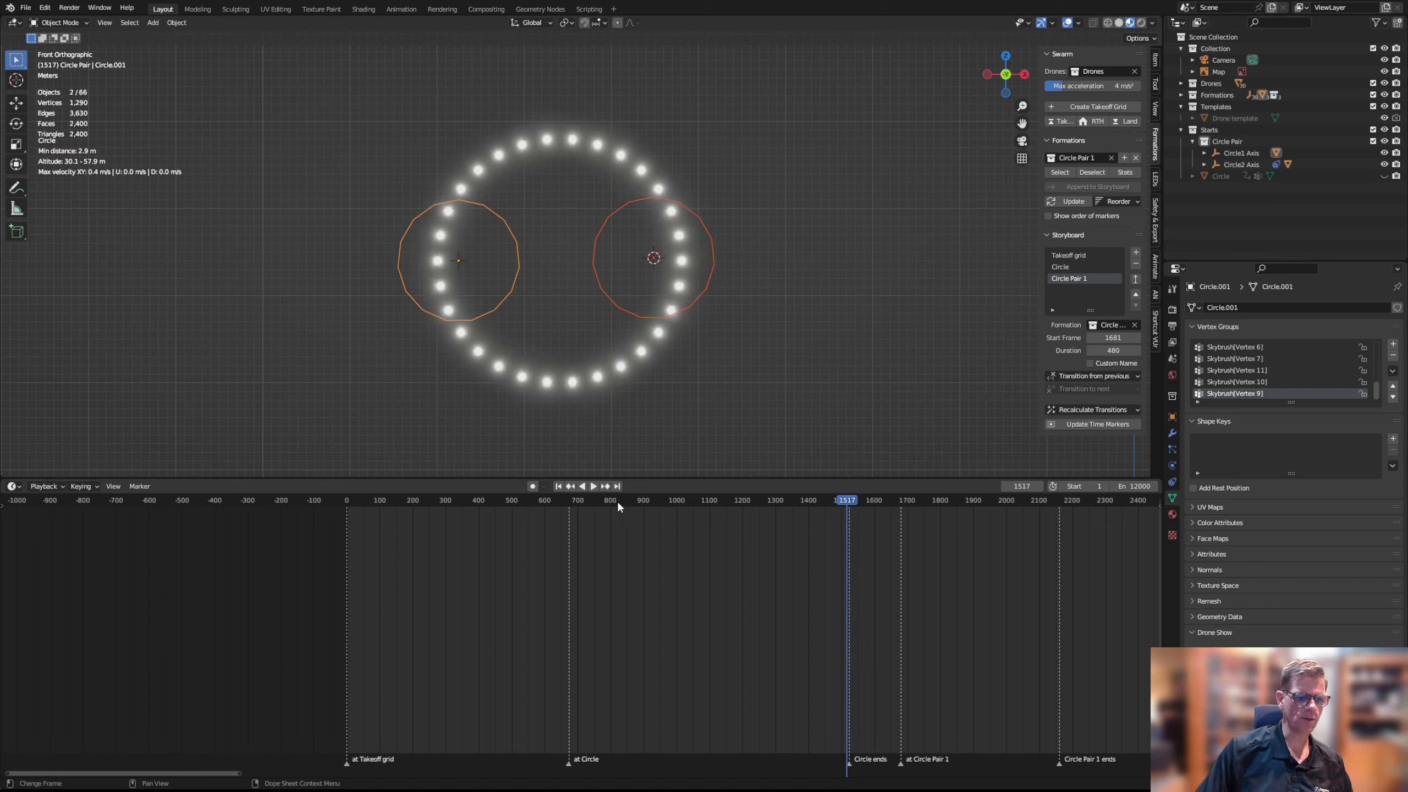
pyautogui.click(593, 486)
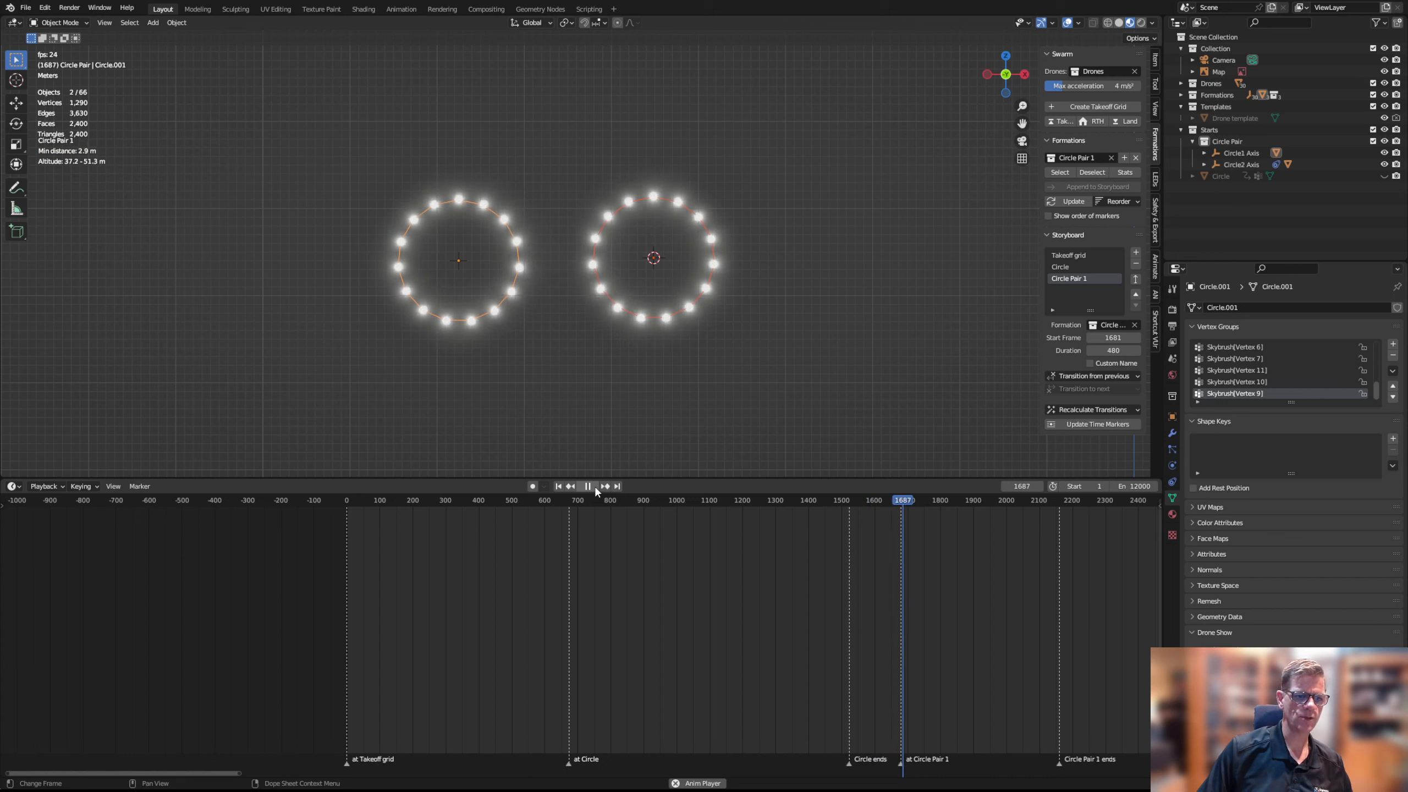
pyautogui.click(588, 487)
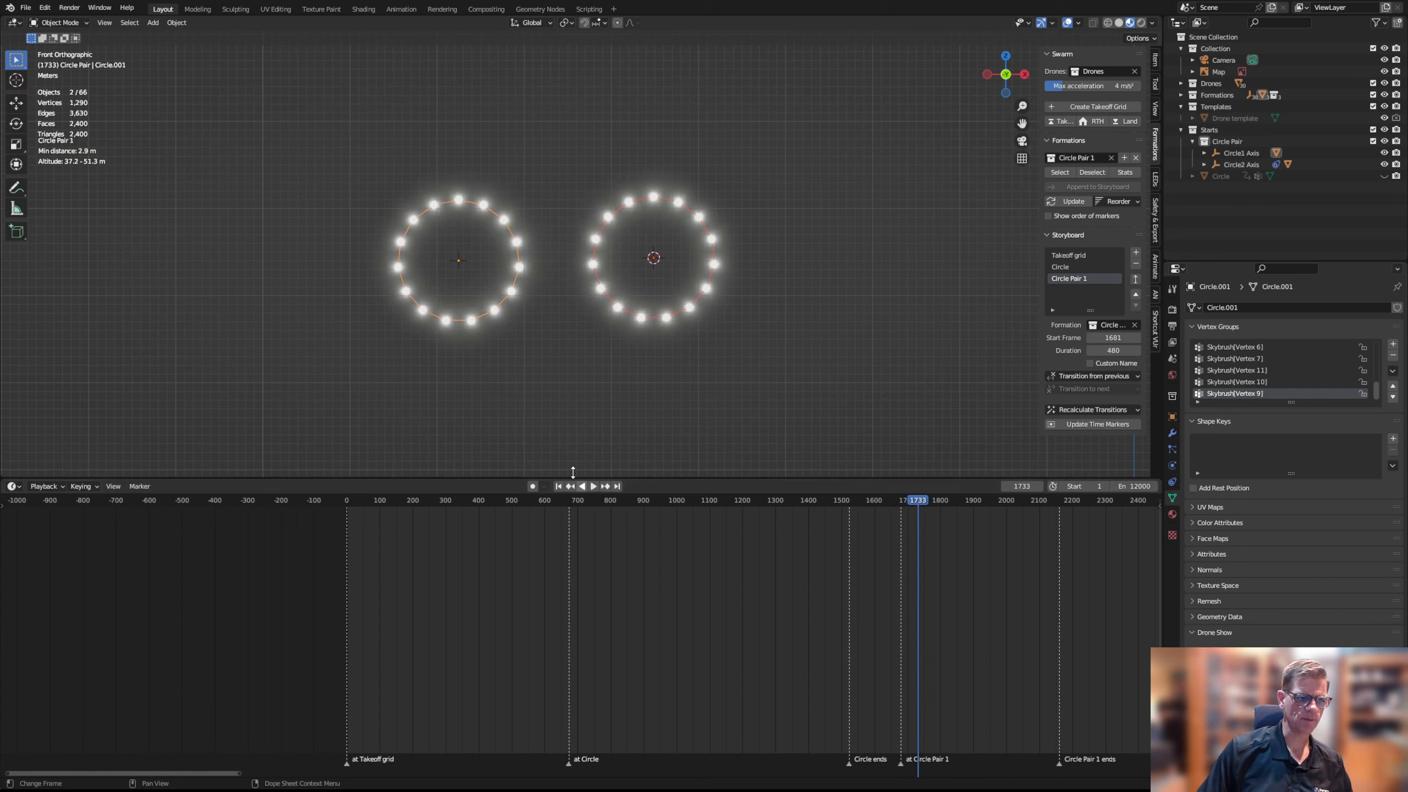
# Insert a keyframe on Circle1 Axis at frame 1701, just after the circle pair formation starts
pyautogui.click(463, 263)
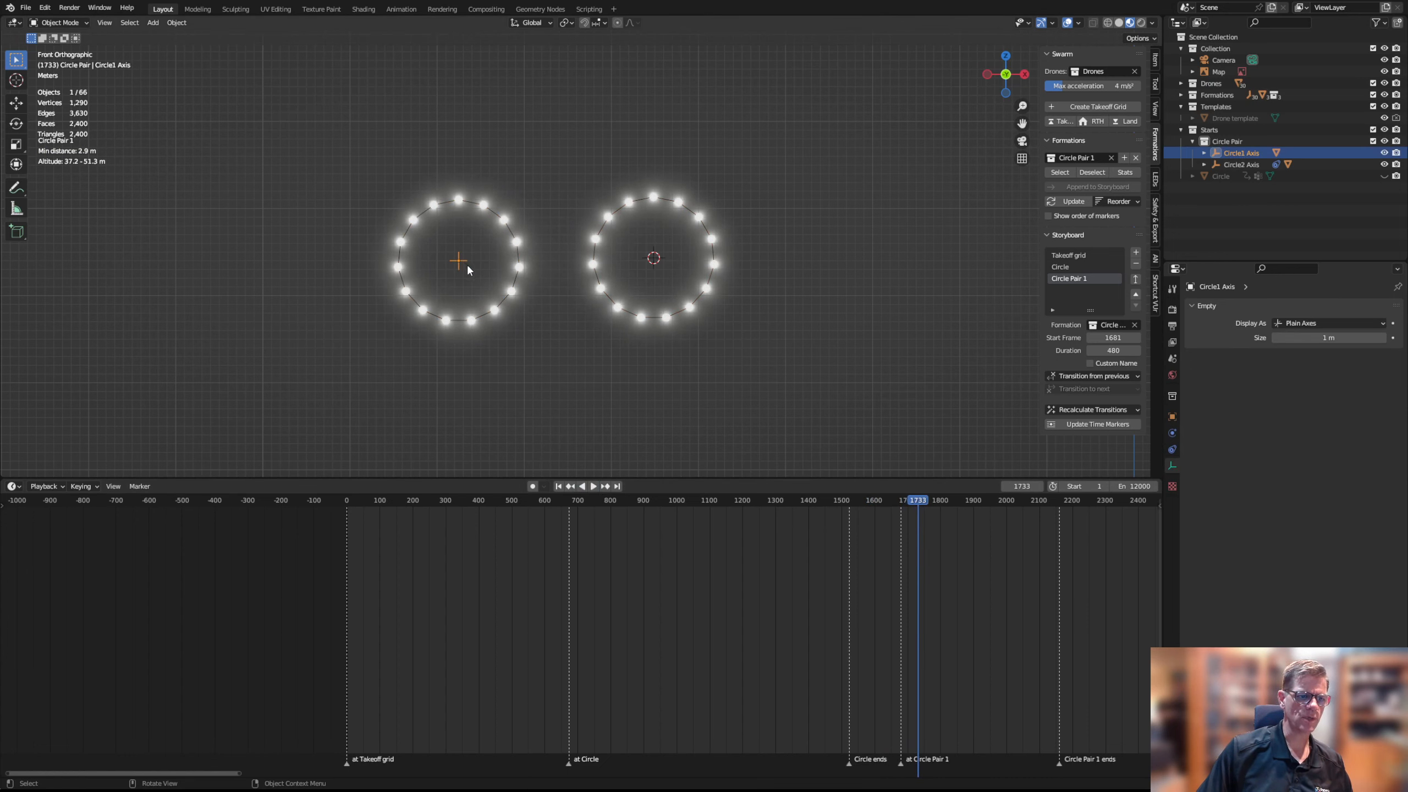
pyautogui.moveTo(911, 502); pyautogui.dragTo(908, 502)
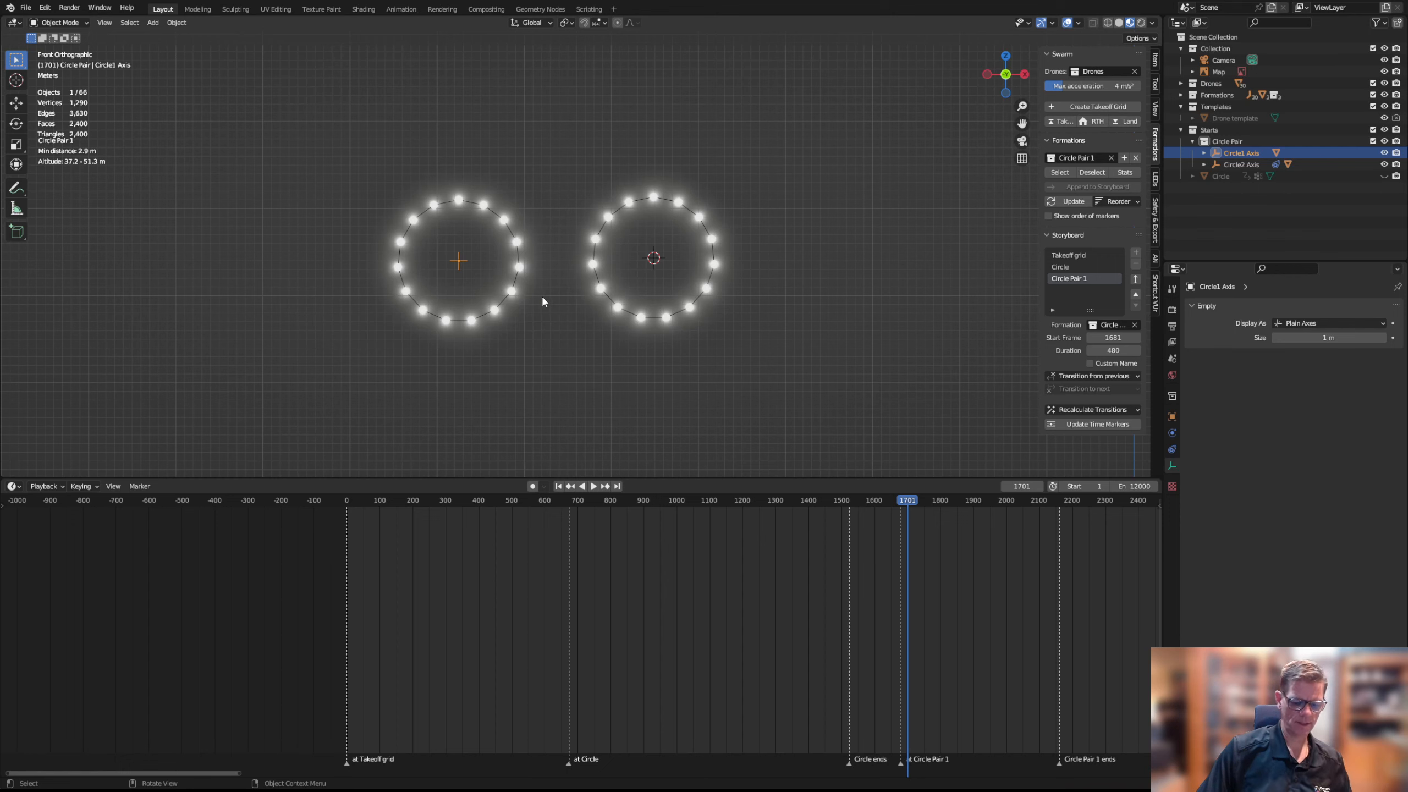
pyautogui.press('i')
pyautogui.click(498, 274)
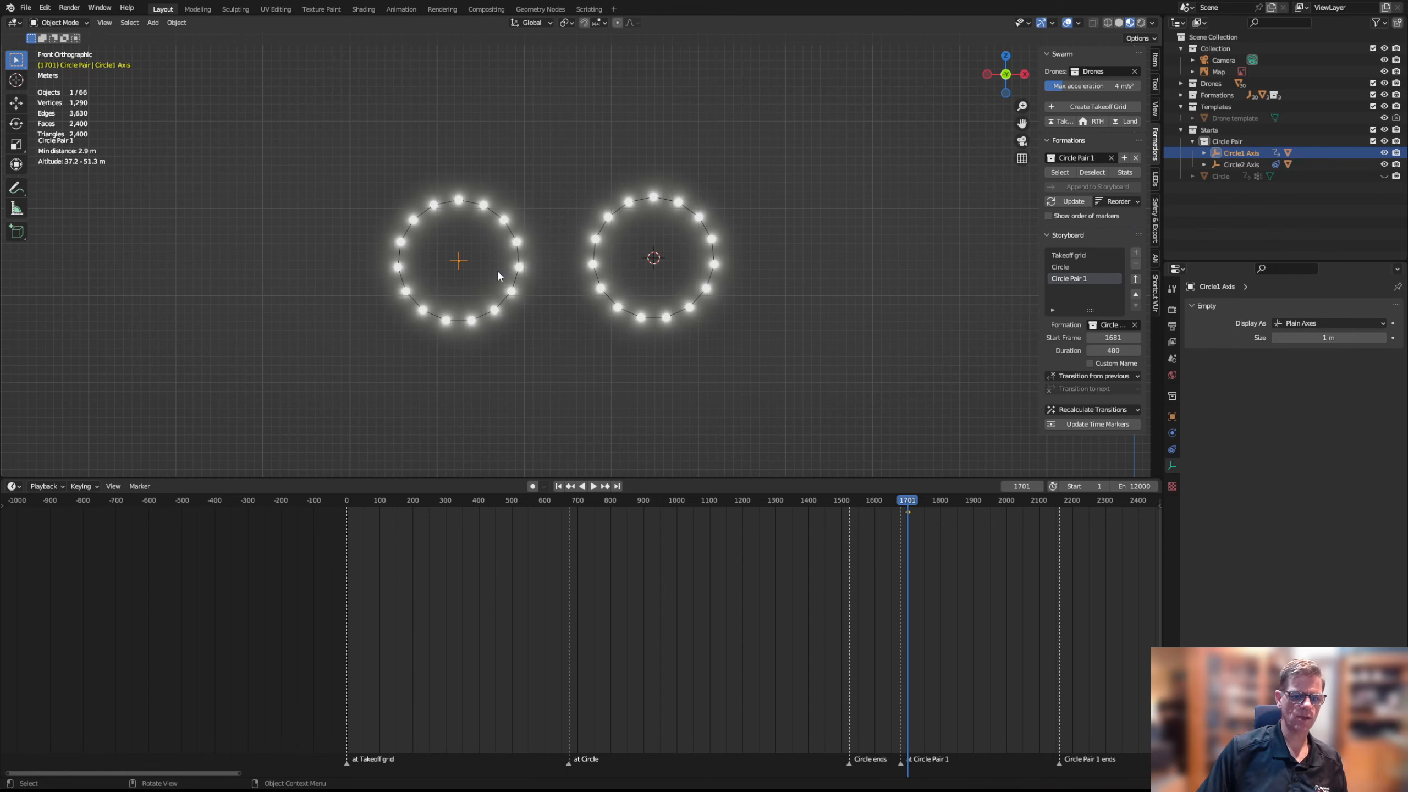
# At frame 2145, rotate Circle1 Axis 180° about the global Y axis and insert a keyframe
pyautogui.moveTo(905, 501); pyautogui.dragTo(1055, 501)
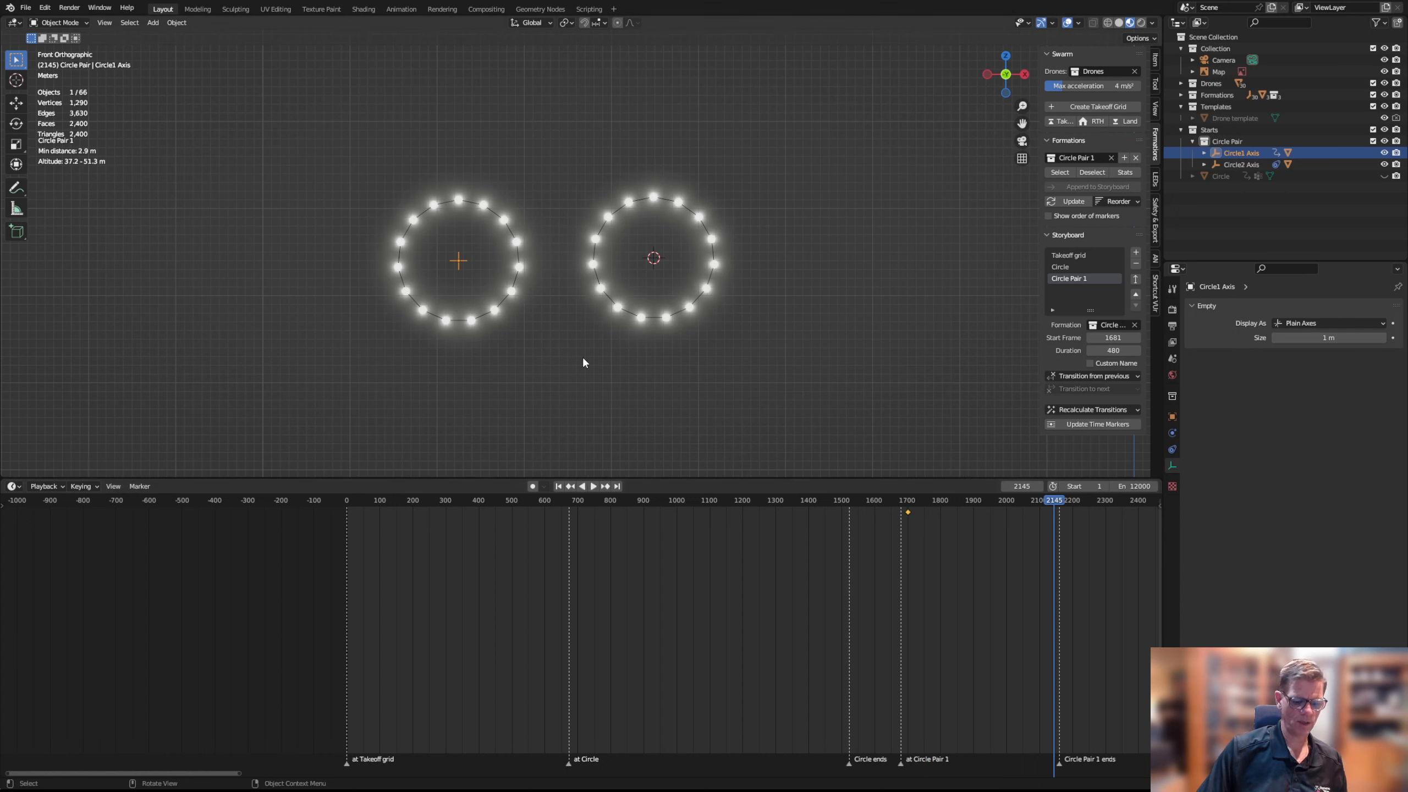
pyautogui.press('r')
pyautogui.write('y')
pyautogui.write('1')
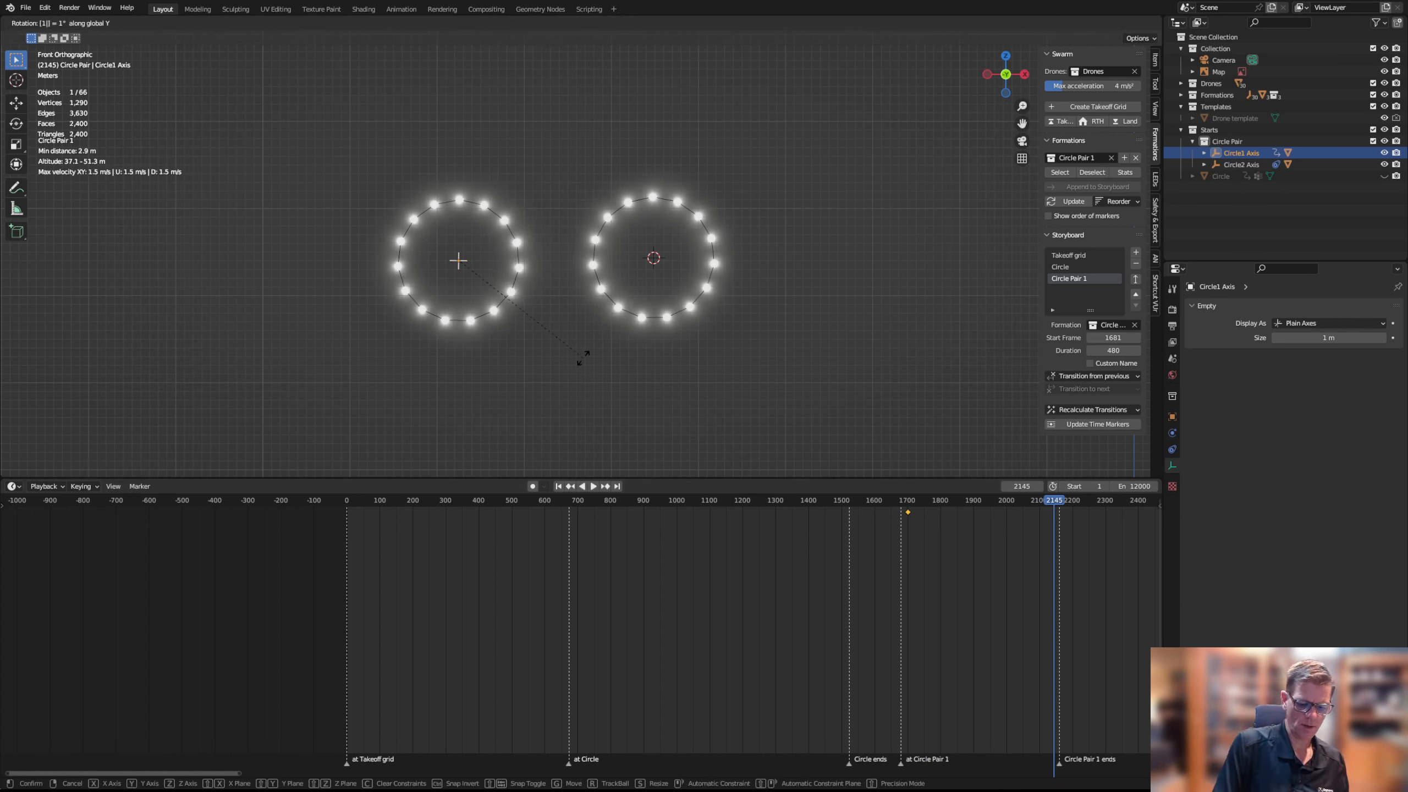
pyautogui.write('80')
pyautogui.press('Return')
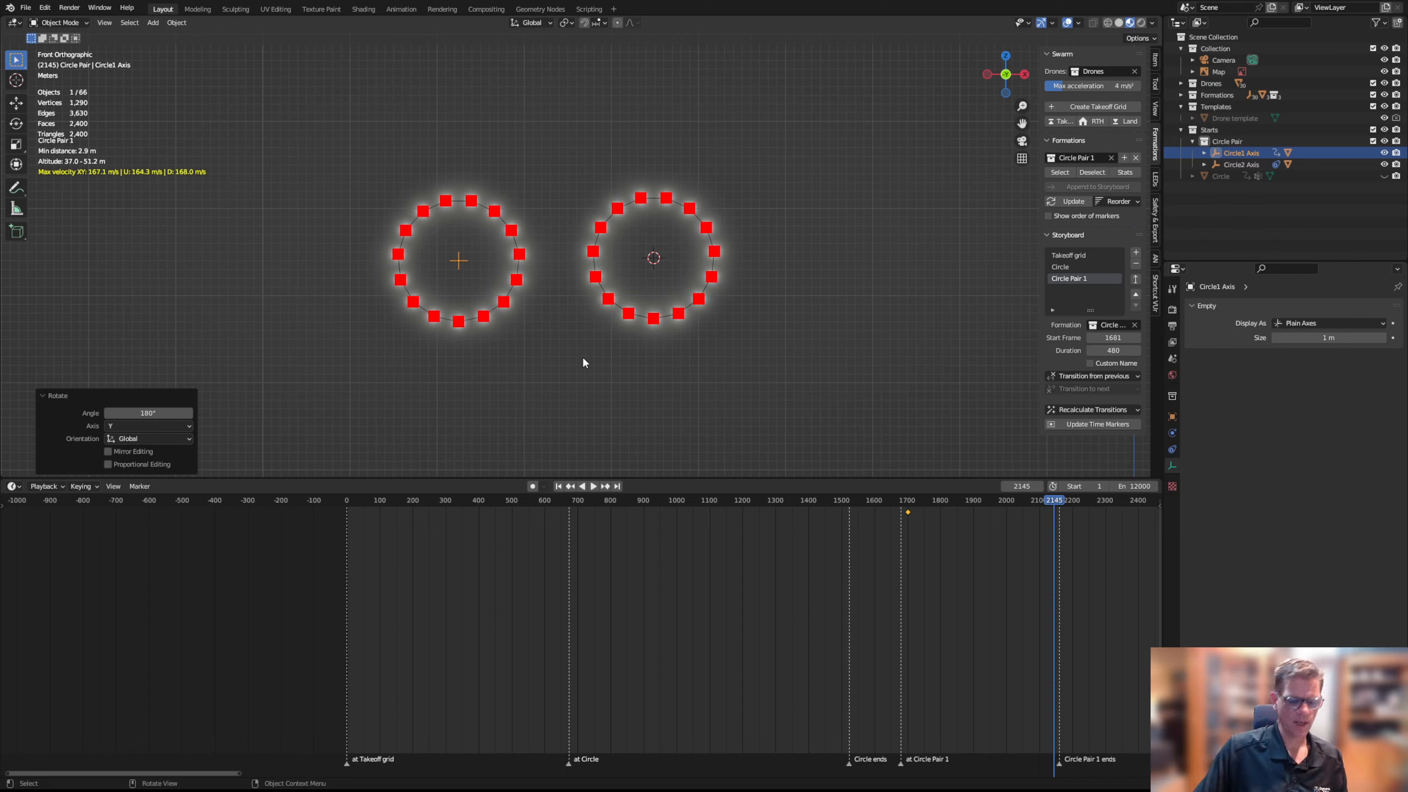
pyautogui.press('i')
pyautogui.click(582, 361)
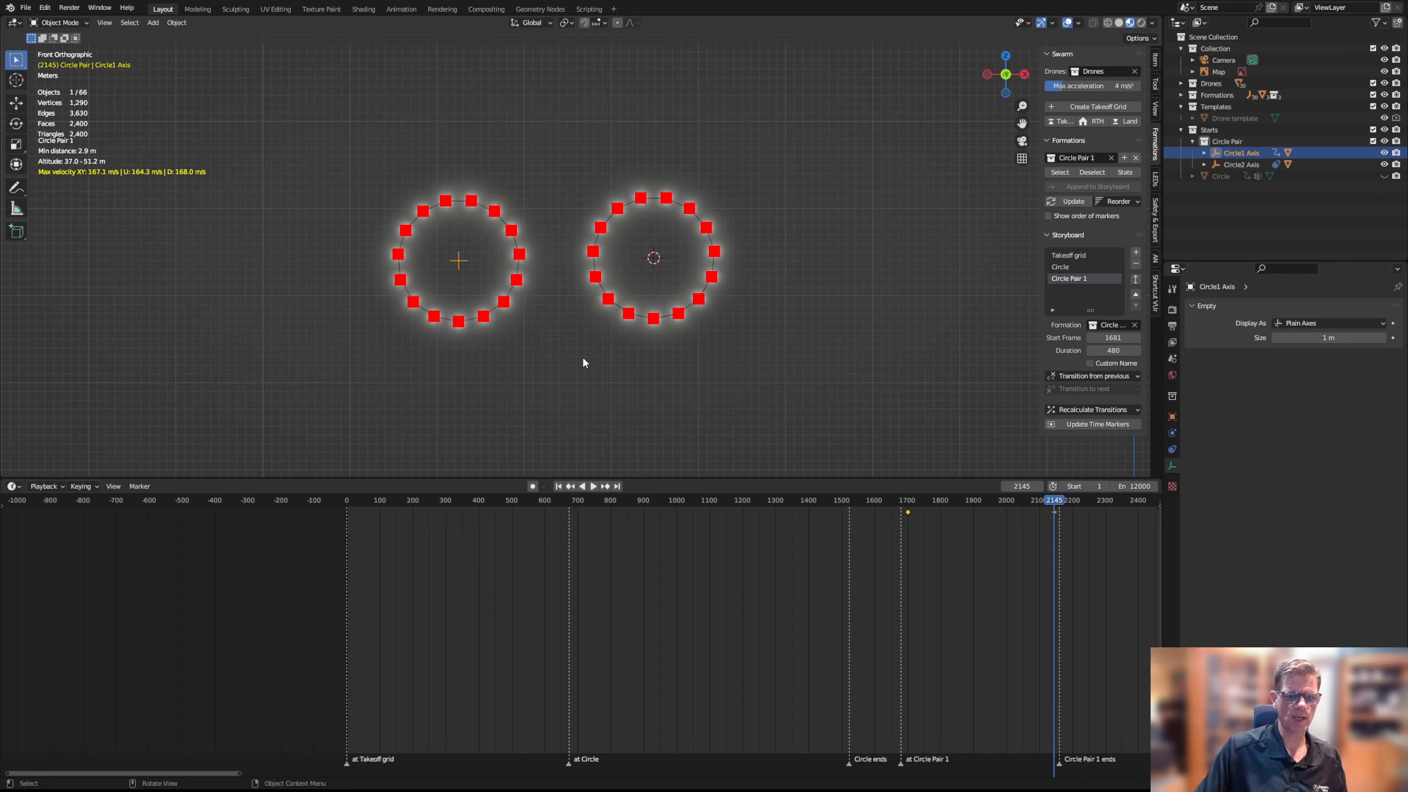
# Play the counter-rotation of the two drone circles from frame 1687 to the end of the formation
pyautogui.moveTo(1055, 504); pyautogui.dragTo(902, 502)
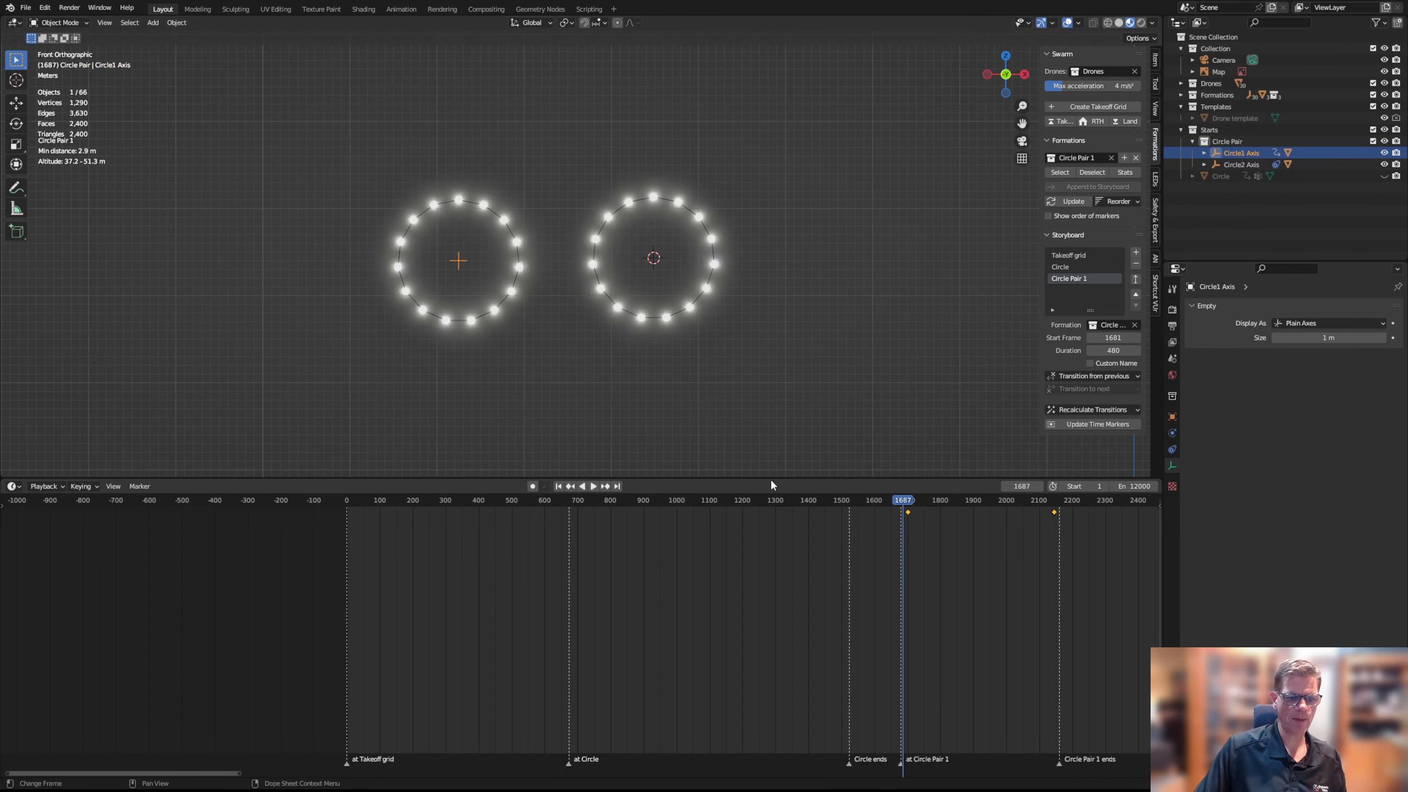
pyautogui.click(592, 485)
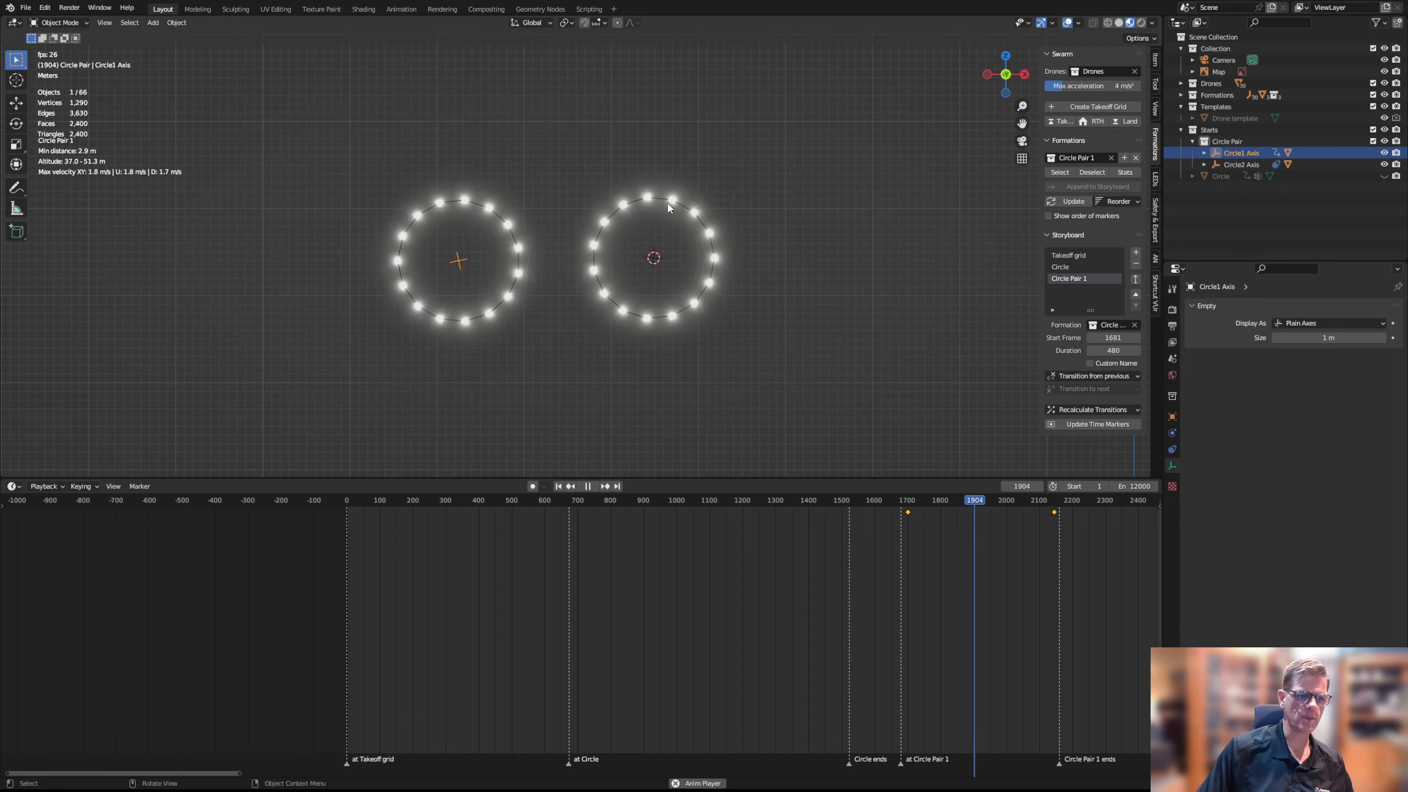
pyautogui.click(590, 488)
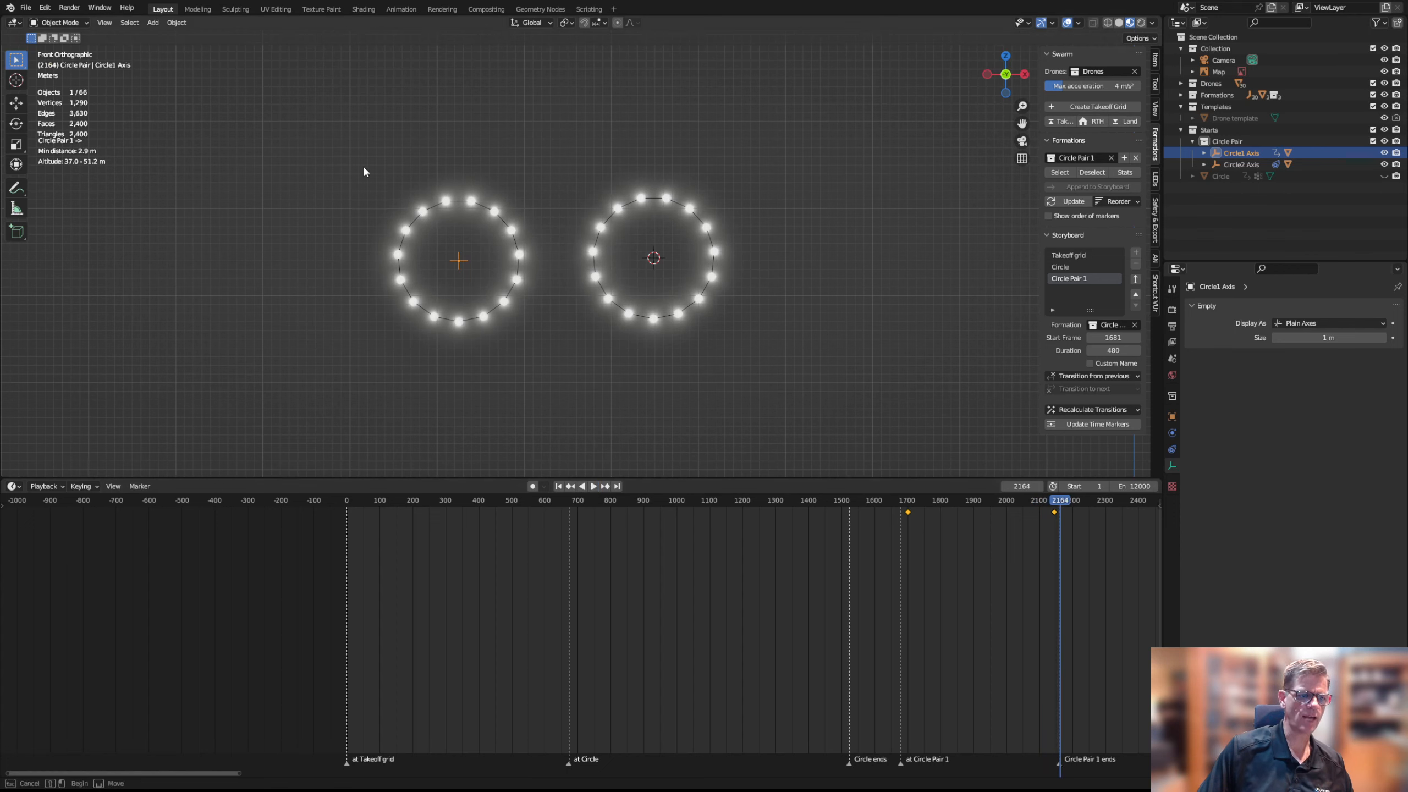
# Select both circles' drones and axis empties and snap the 3D cursor to the selection's center
pyautogui.moveTo(356, 159); pyautogui.dragTo(808, 371)
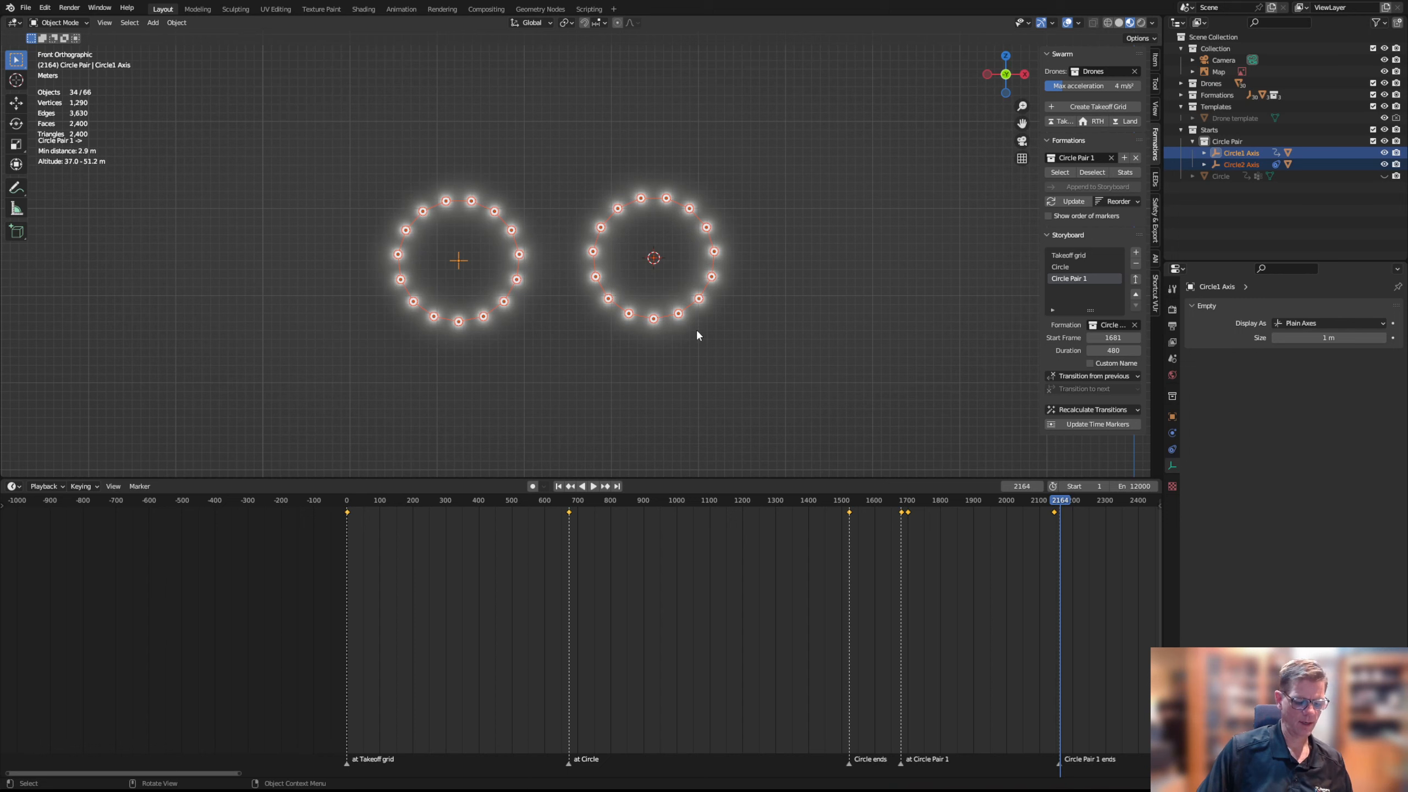
pyautogui.hotkey('shift', 's')
pyautogui.hotkey('shift', 's')
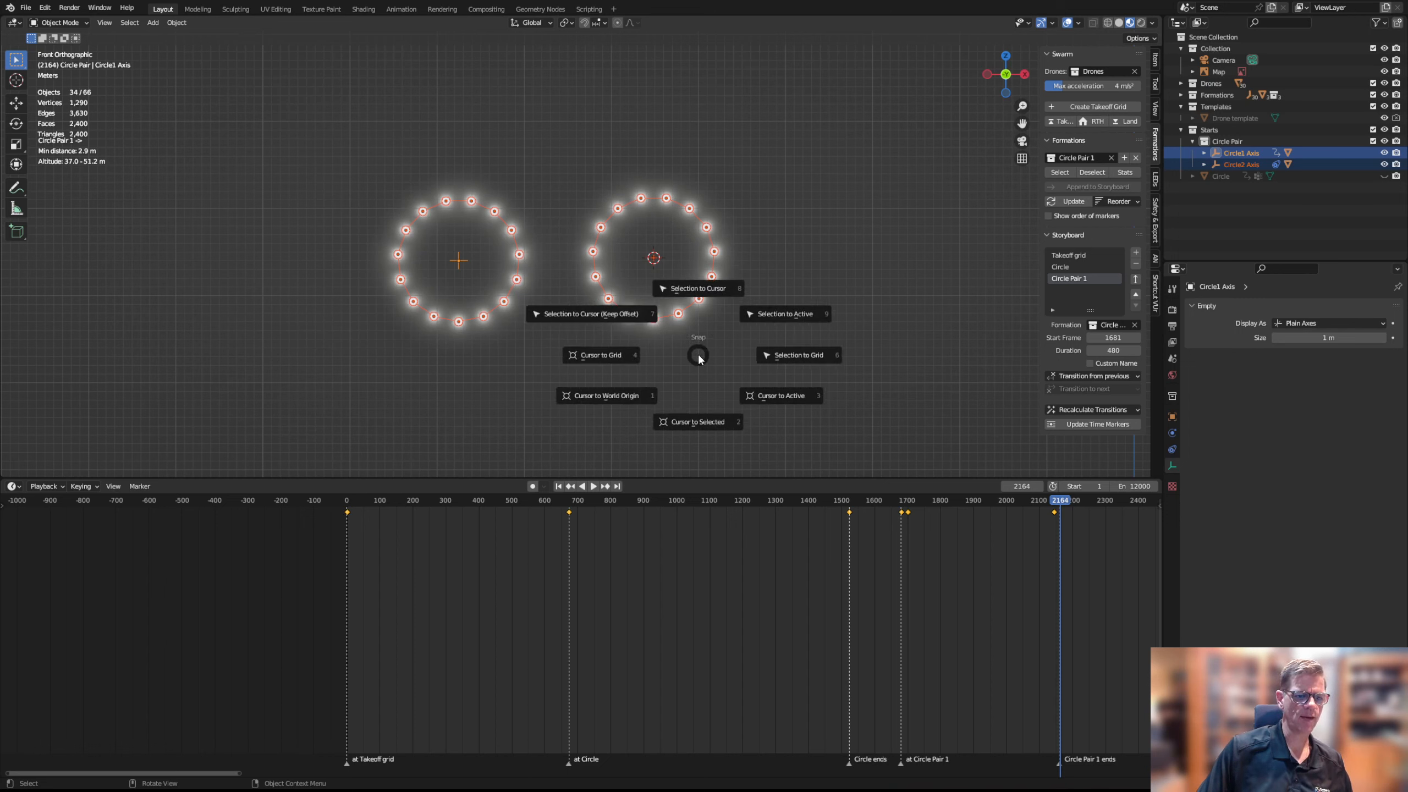
pyautogui.click(702, 419)
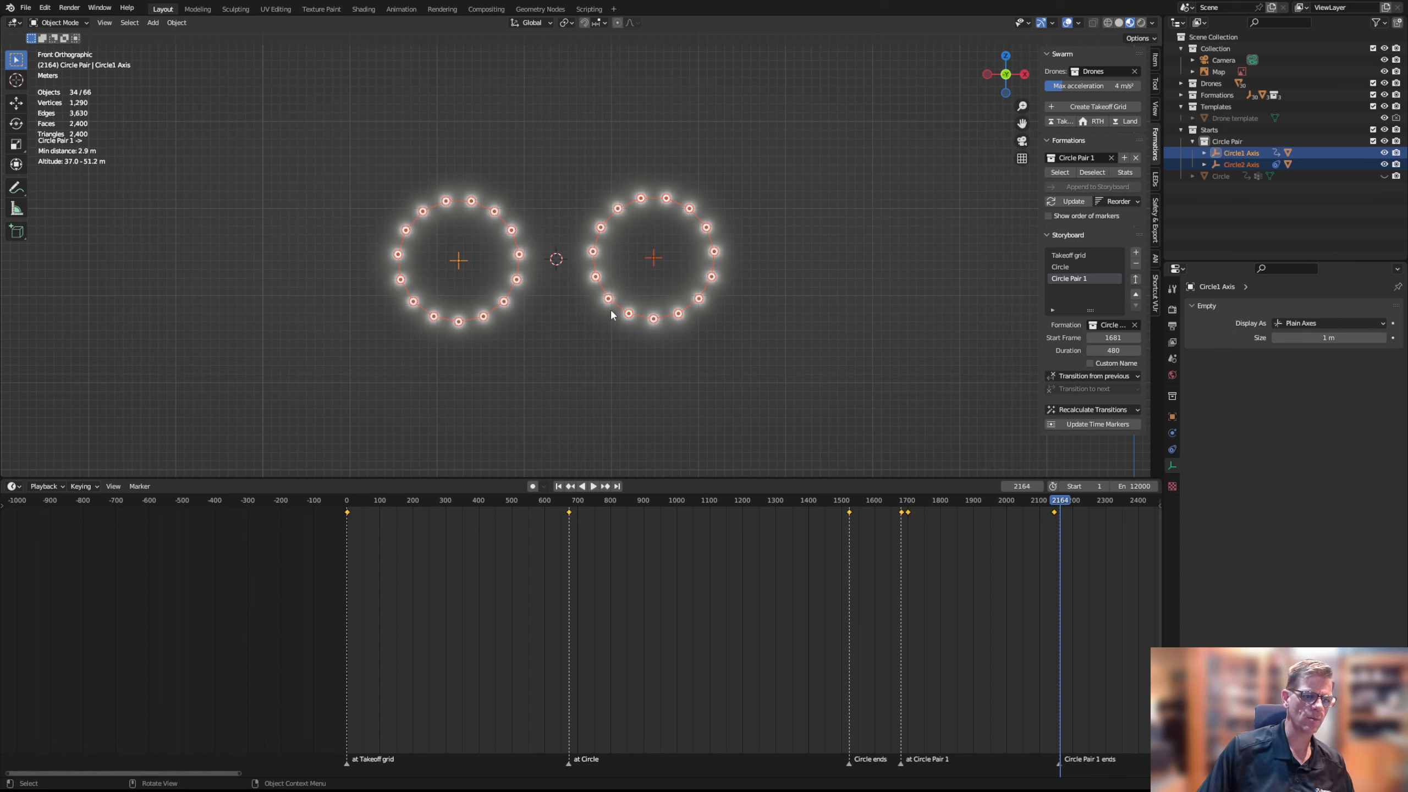
# Add a plain axes empty at the 3D cursor between the two circles and rename it Middle Axis
pyautogui.hotkey('shift', 'a')
pyautogui.moveTo(587, 289)
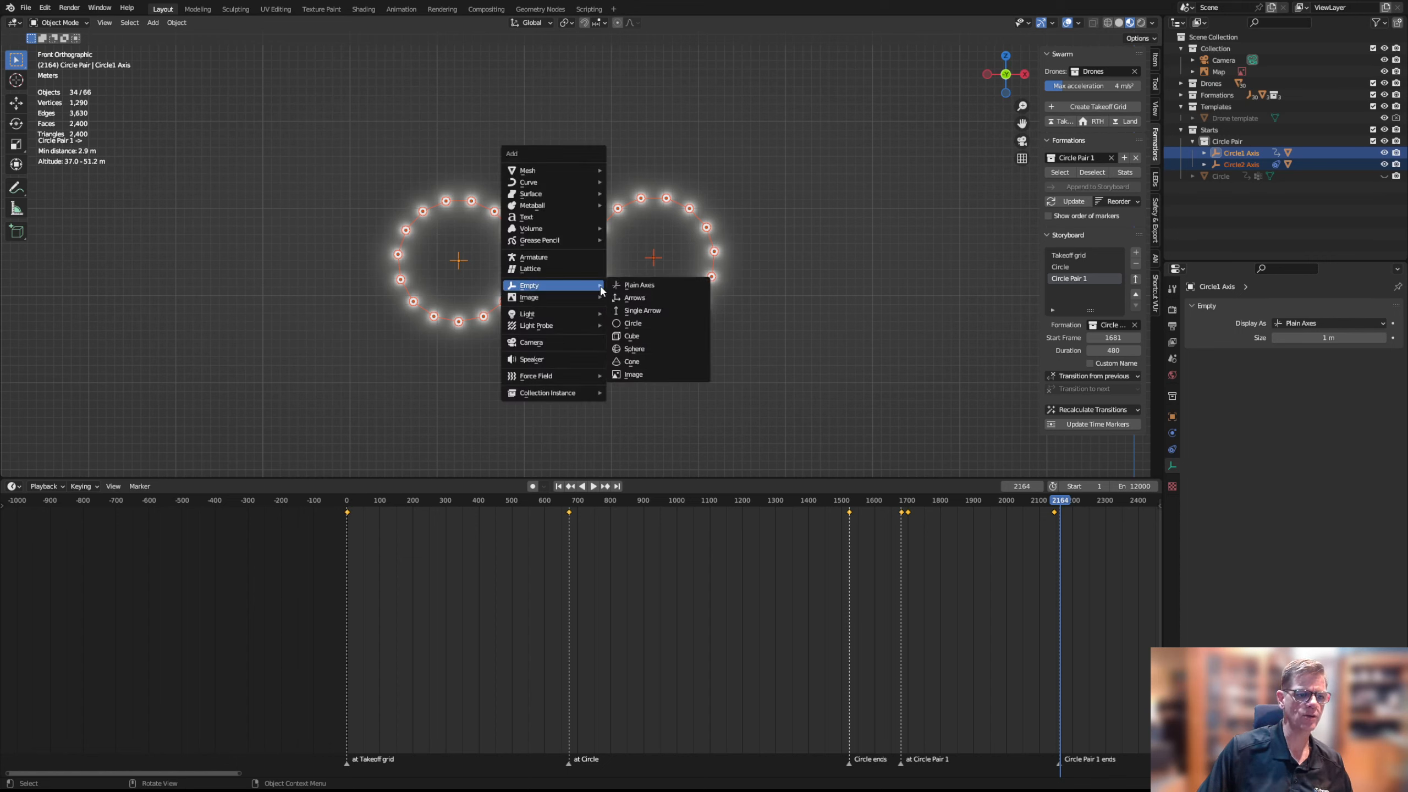
pyautogui.click(639, 284)
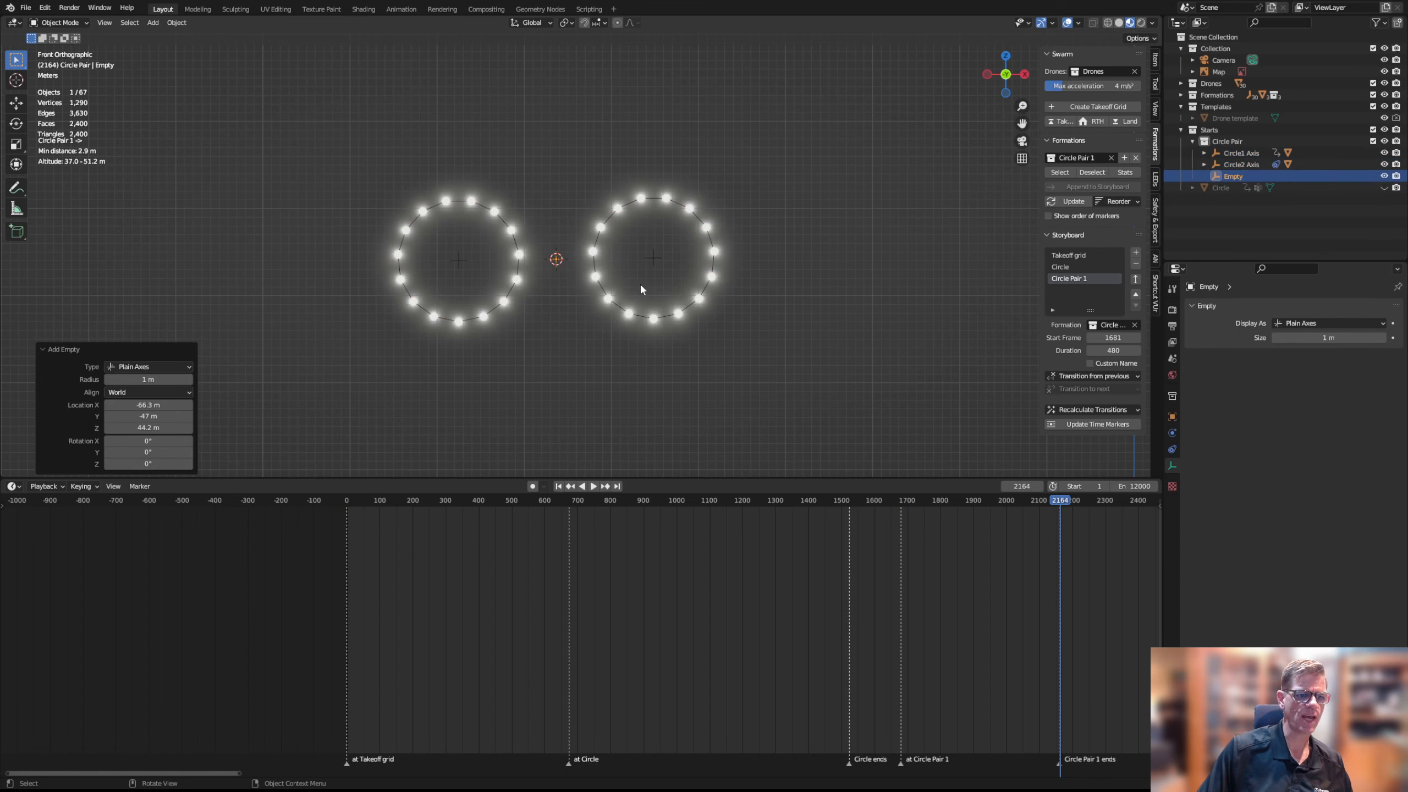
pyautogui.doubleClick(1232, 177)
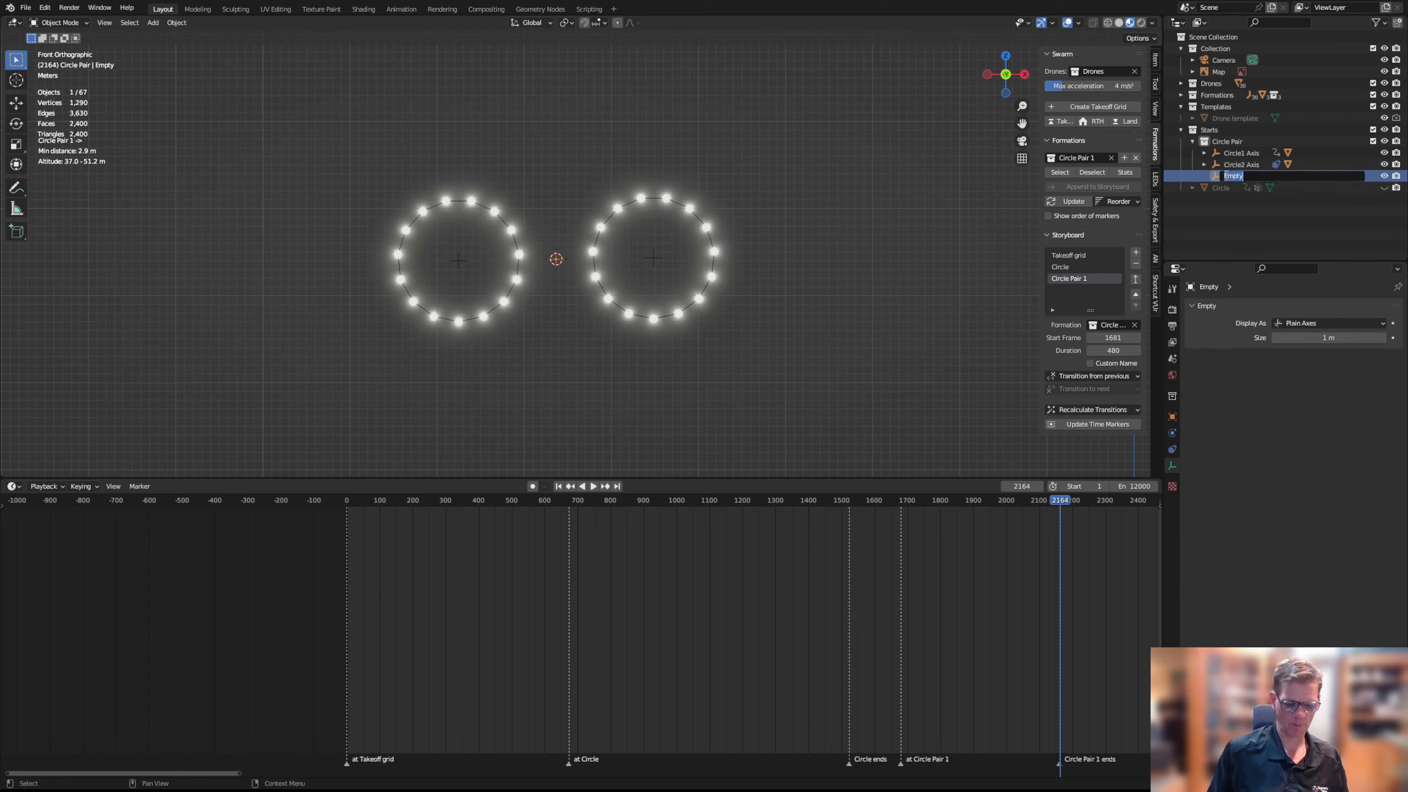
pyautogui.write('Middle A')
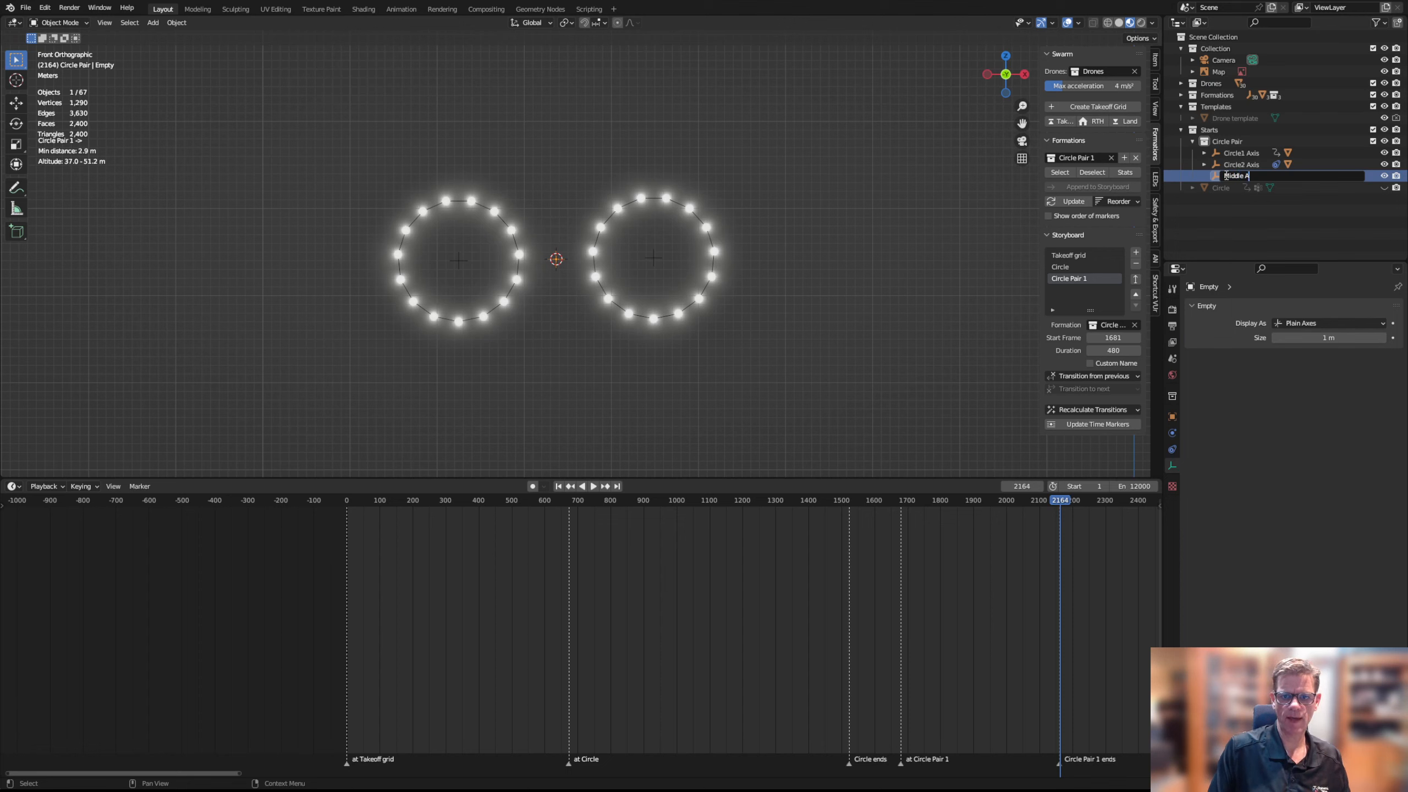
pyautogui.write('xis')
pyautogui.press('Return')
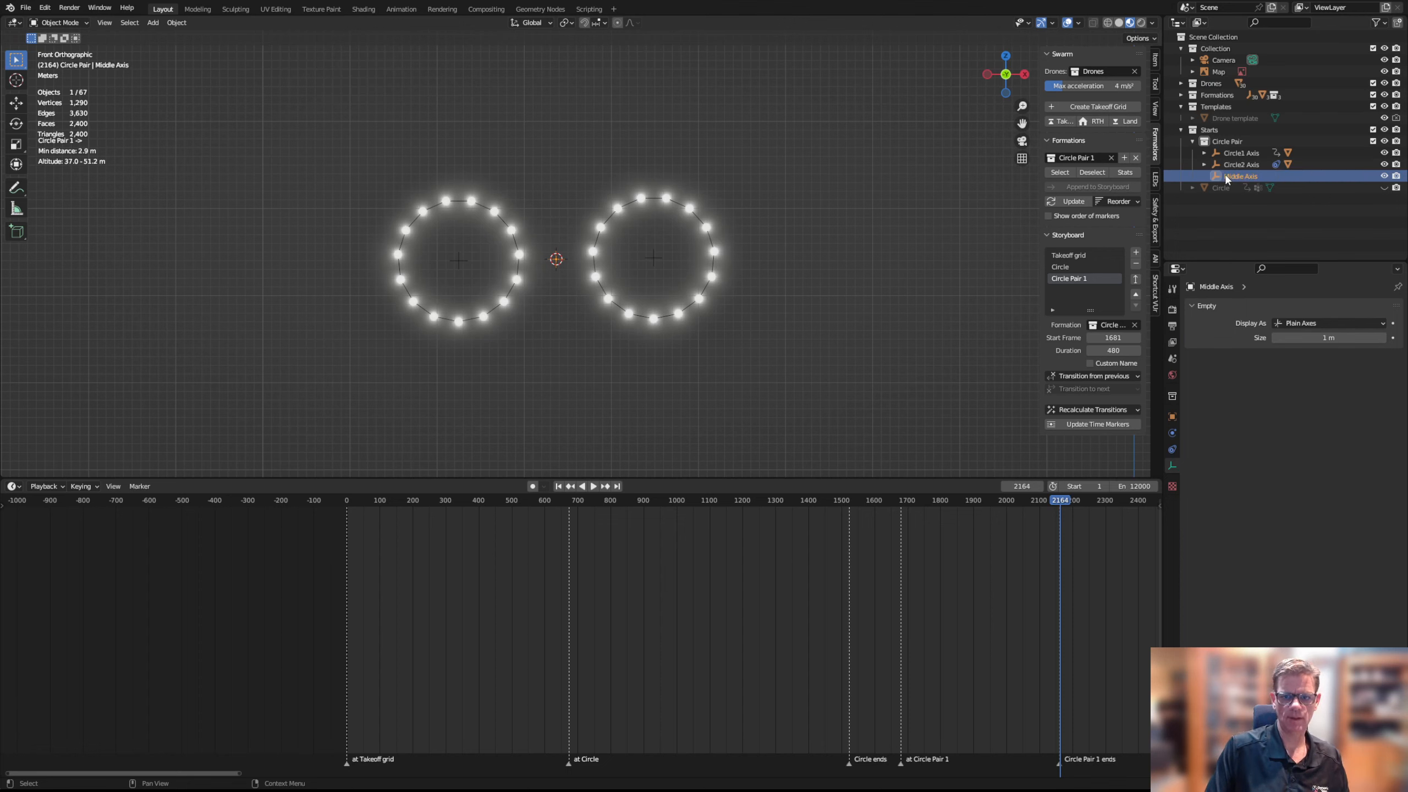
# Parent Circle1 Axis and Circle2 Axis to Middle Axis as object children
pyautogui.click(463, 259)
pyautogui.keyDown('shift'); pyautogui.click(658, 258); pyautogui.keyUp('shift')
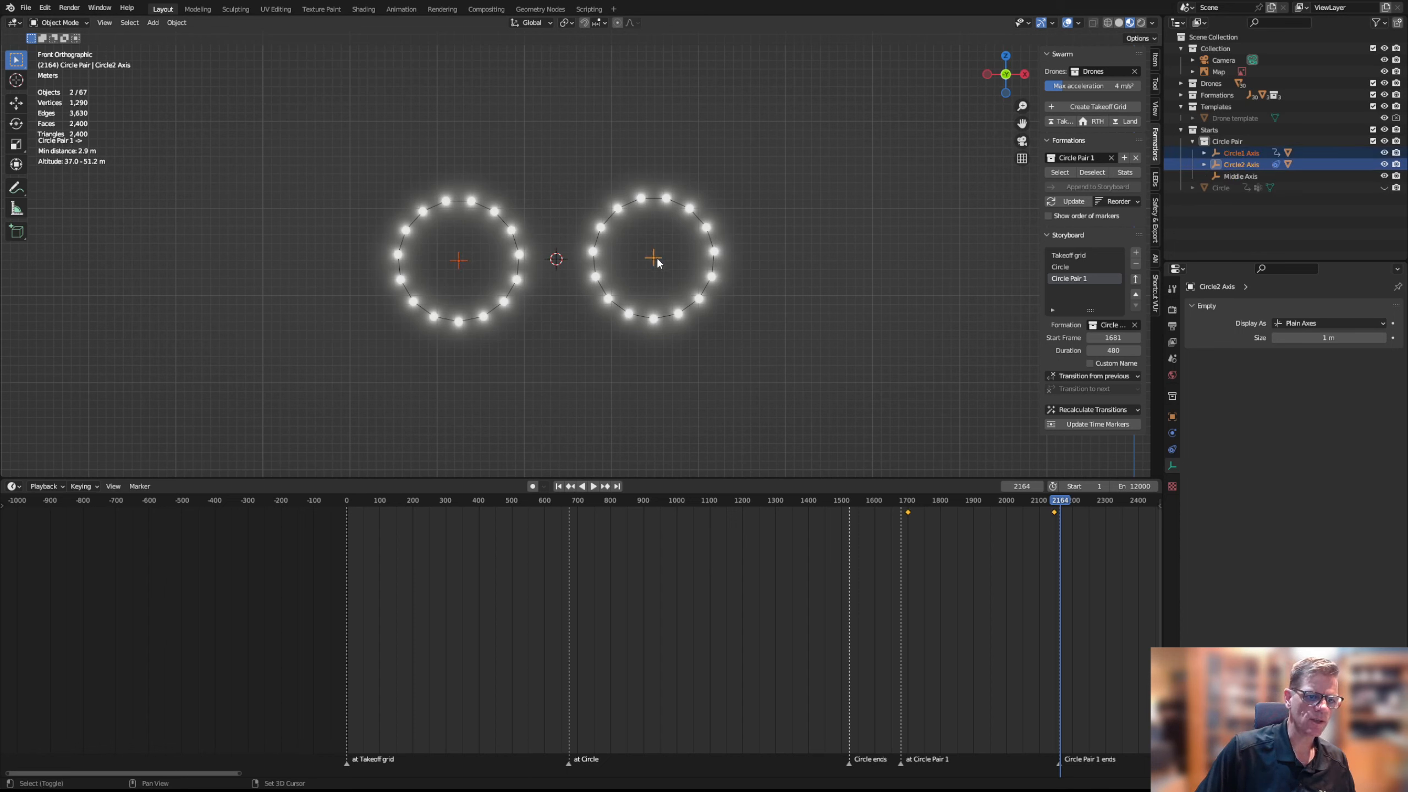
pyautogui.keyDown('shift'); pyautogui.click(557, 259); pyautogui.keyUp('shift')
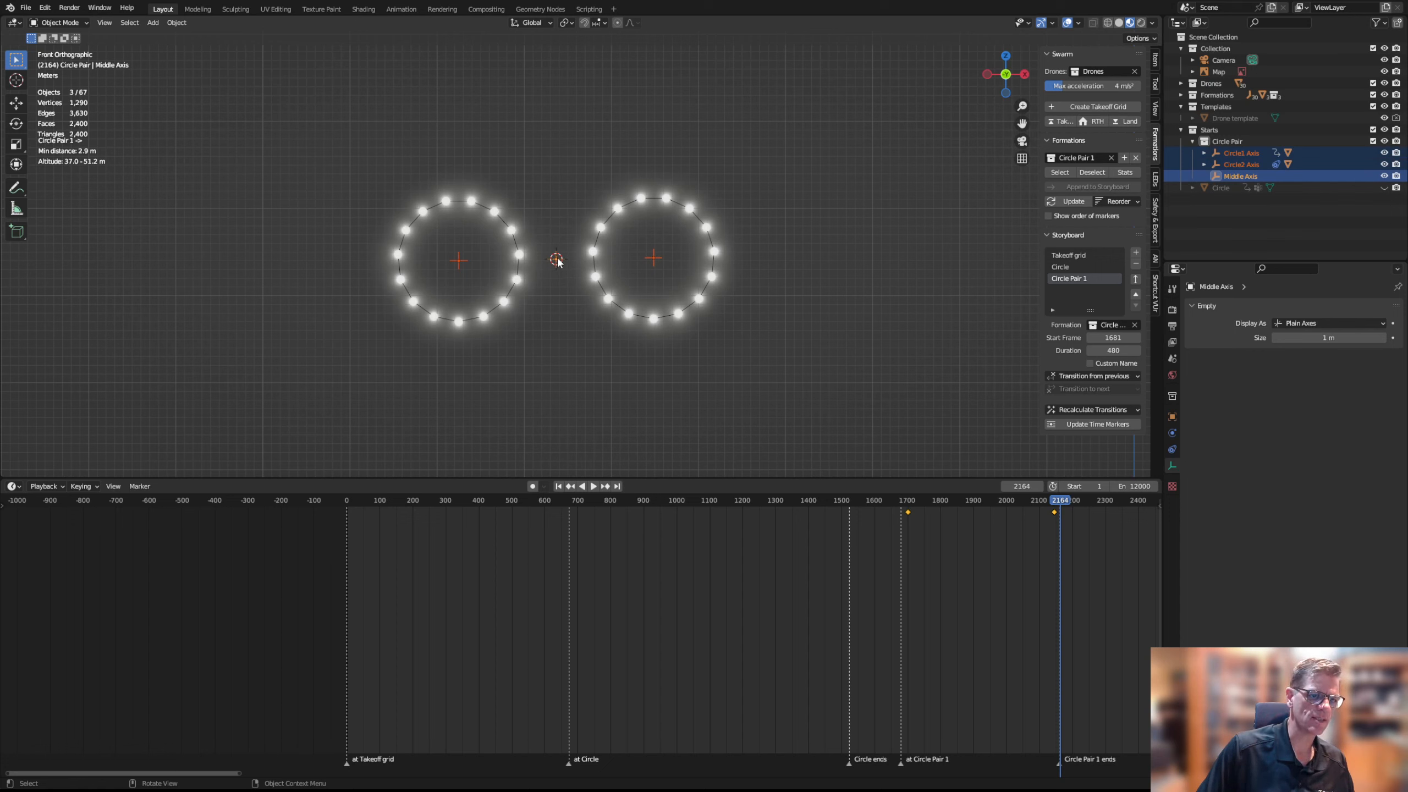
pyautogui.rightClick(557, 259)
pyautogui.click(596, 259)
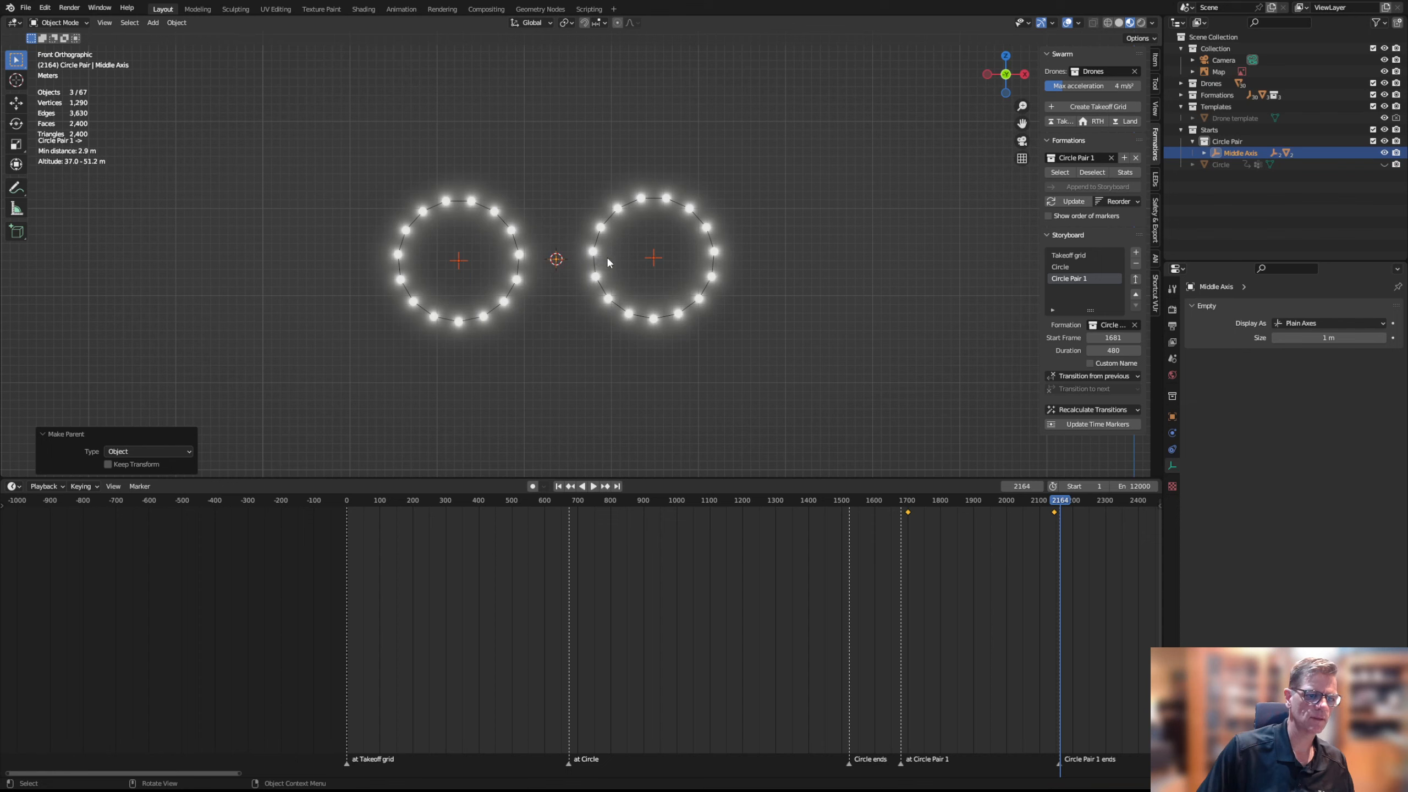
# Insert a rotation keyframe on Middle Axis at frame 1703, just after the circle pair formation starts
pyautogui.click(909, 503)
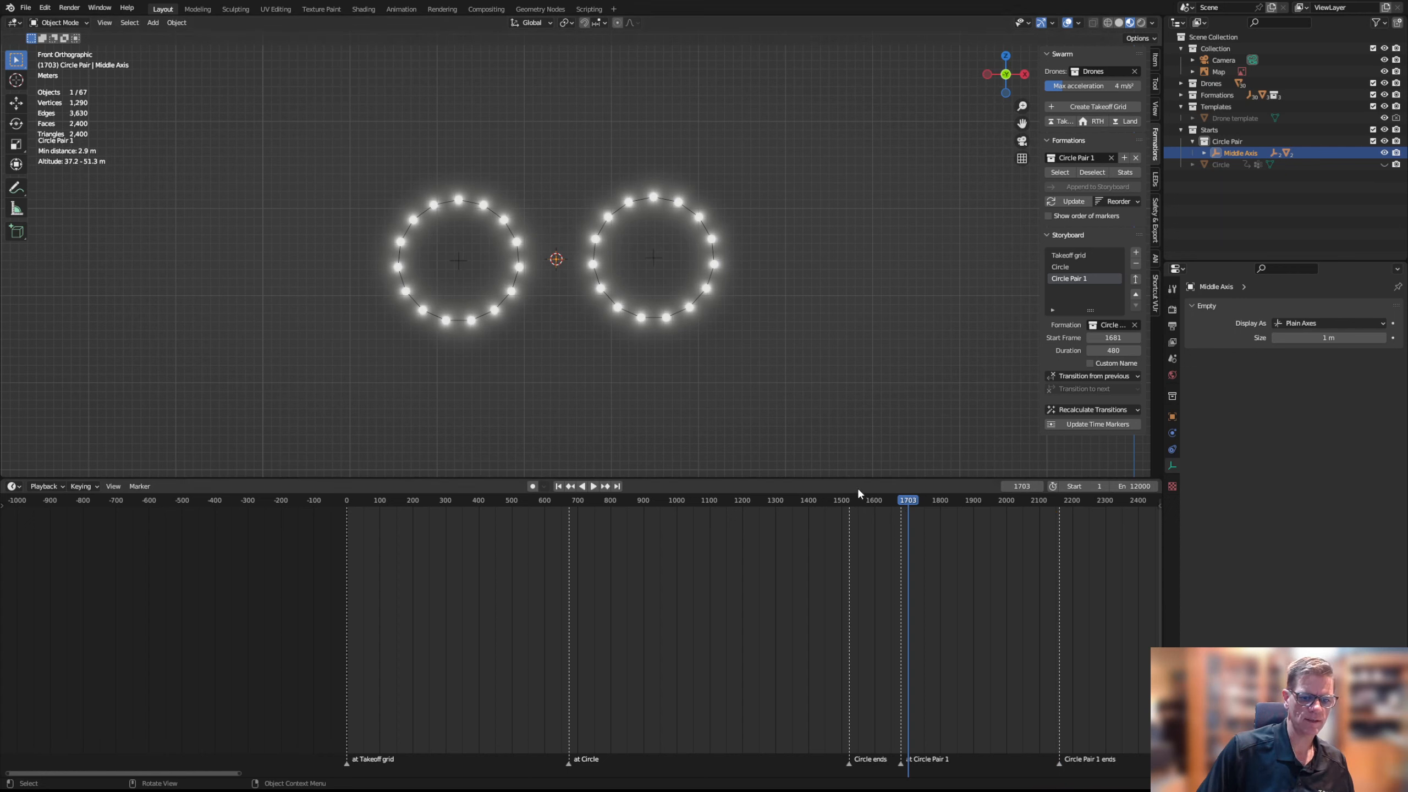
pyautogui.press('i')
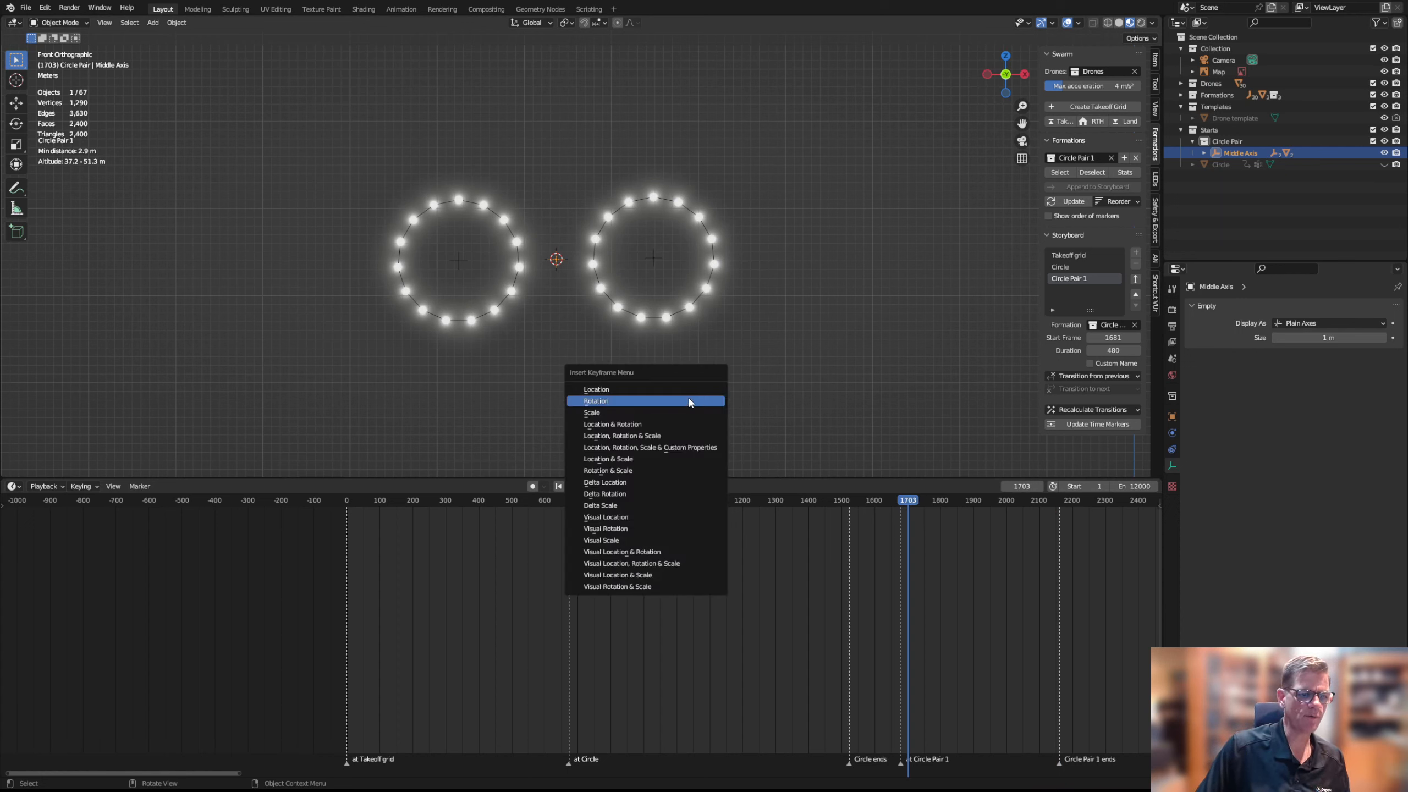
pyautogui.click(690, 402)
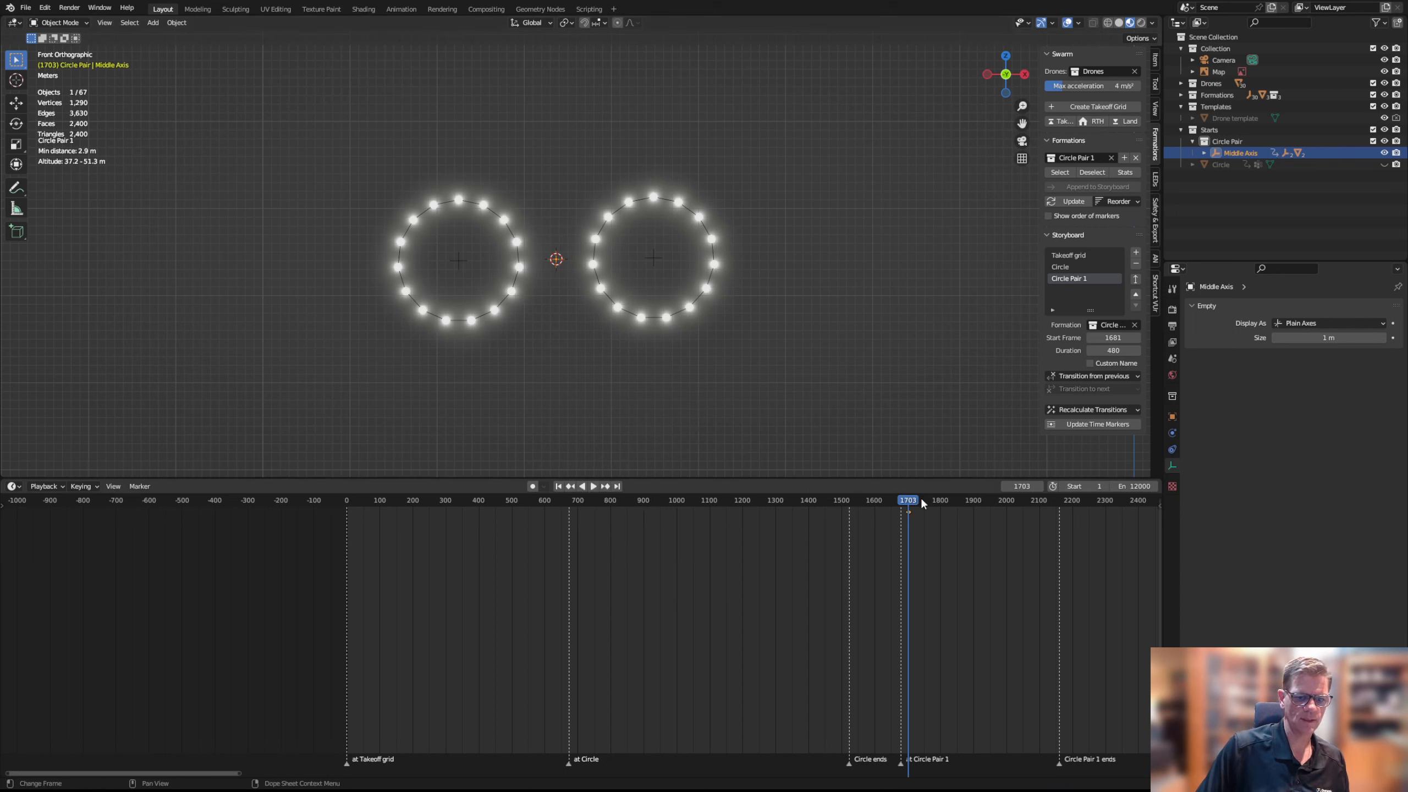
# At frame 2152, rotate Middle Axis 180° about the global Z axis and insert a rotation keyframe
pyautogui.moveTo(922, 502); pyautogui.dragTo(1056, 508)
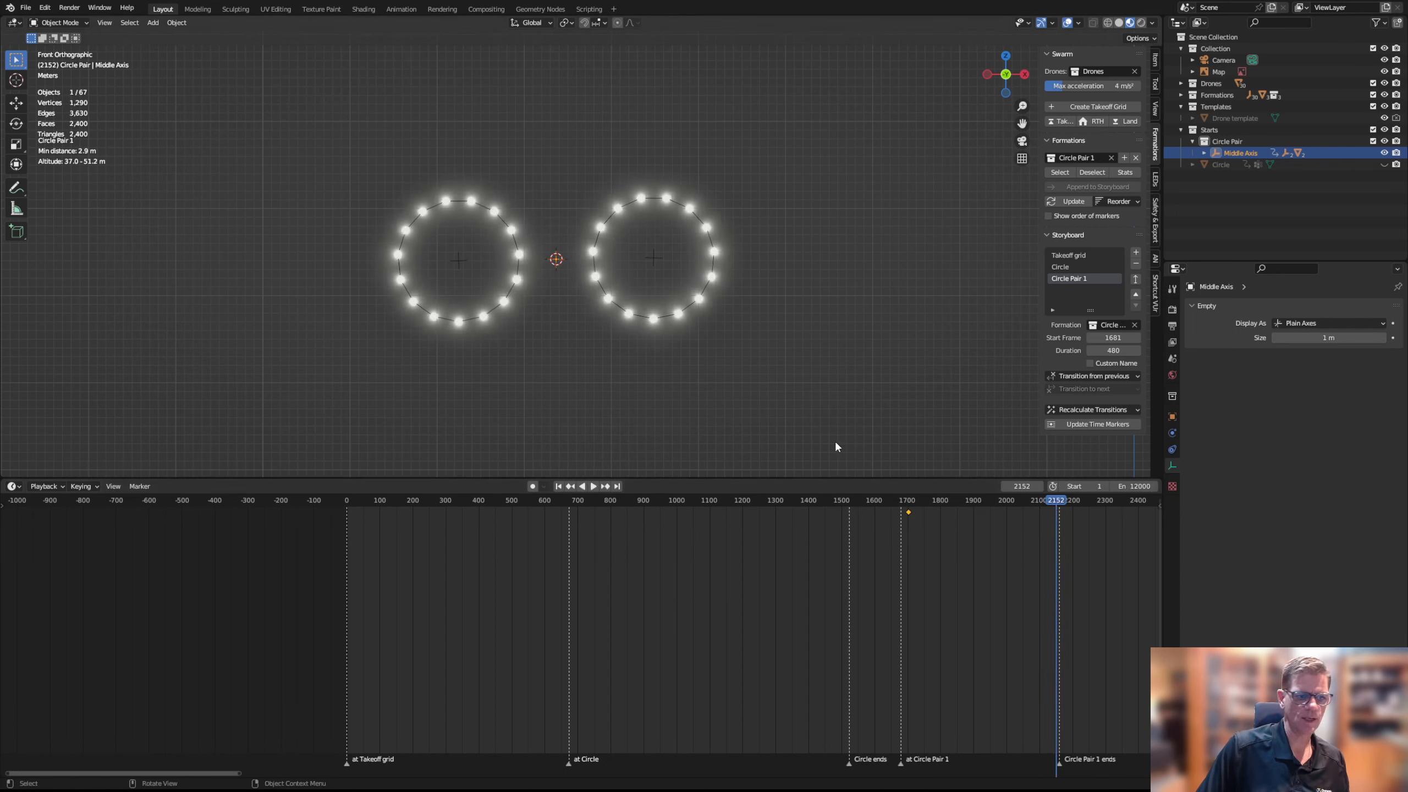
pyautogui.press('r')
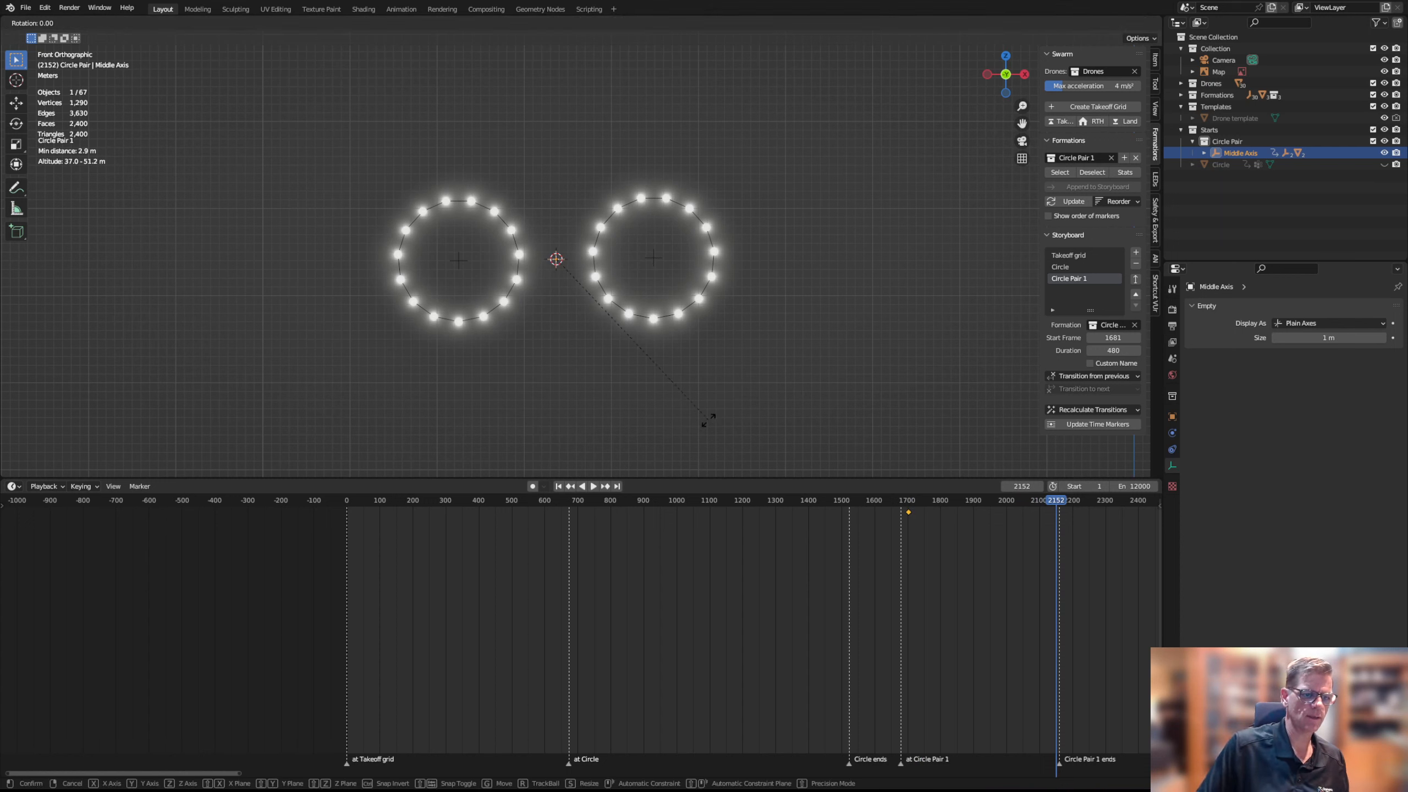
pyautogui.write('z')
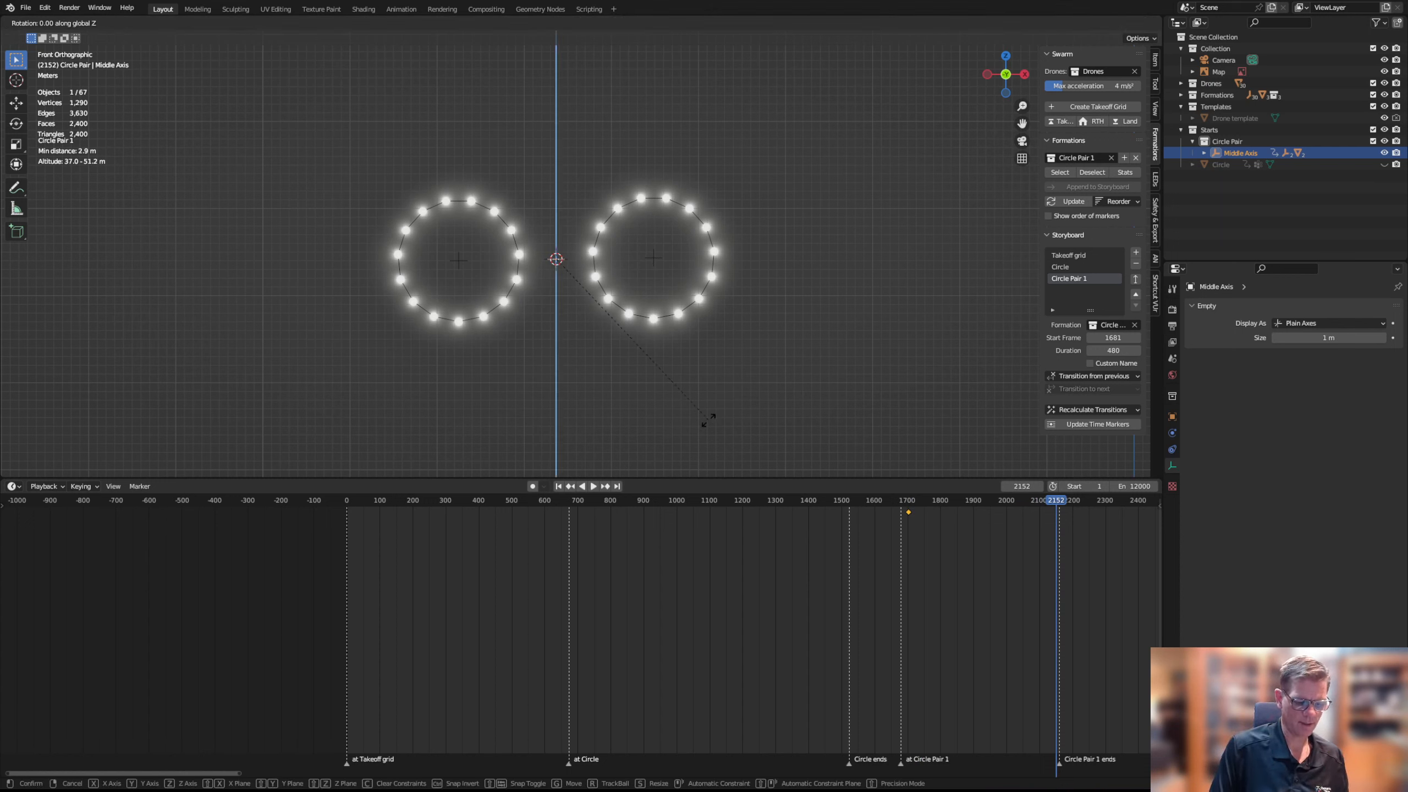
pyautogui.write('180')
pyautogui.press('Return')
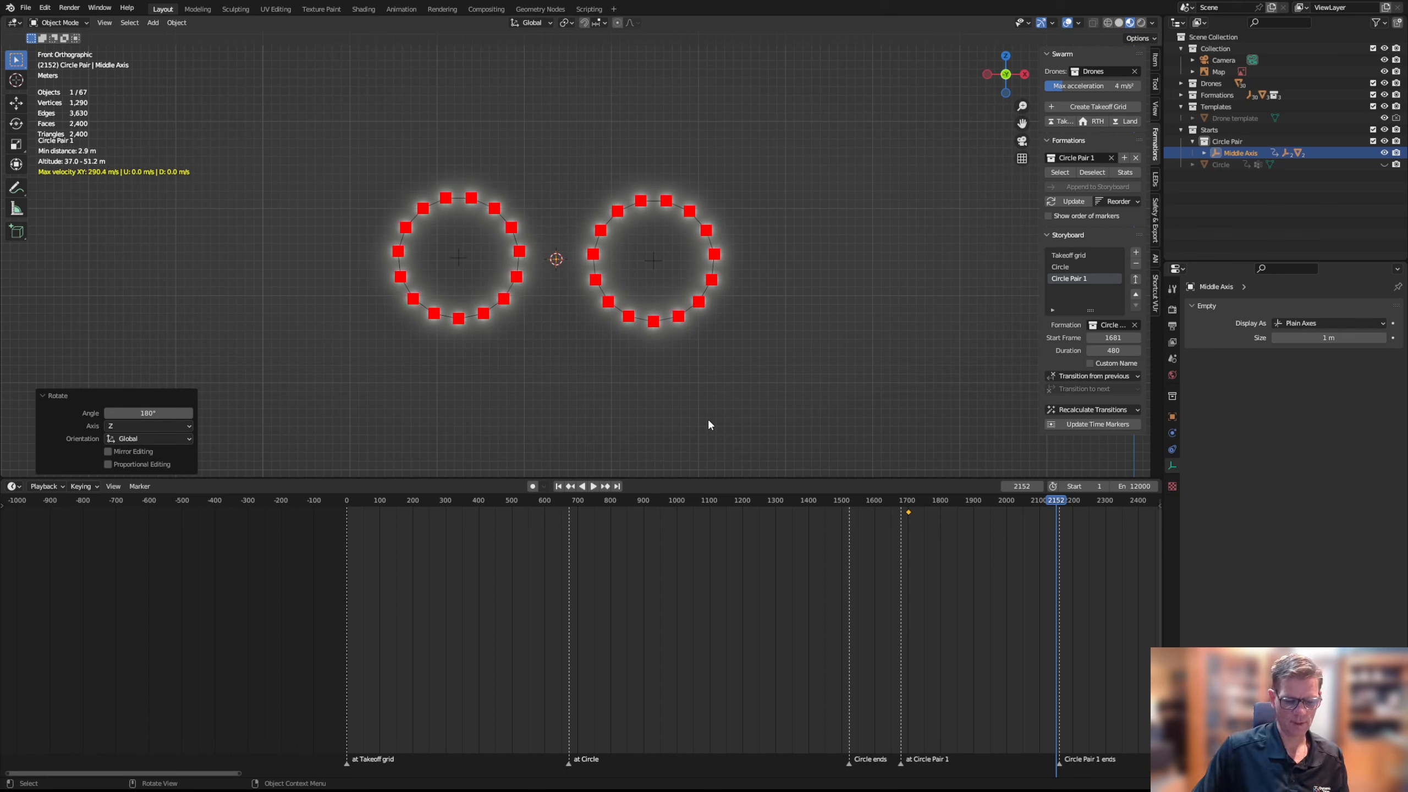
pyautogui.press('i')
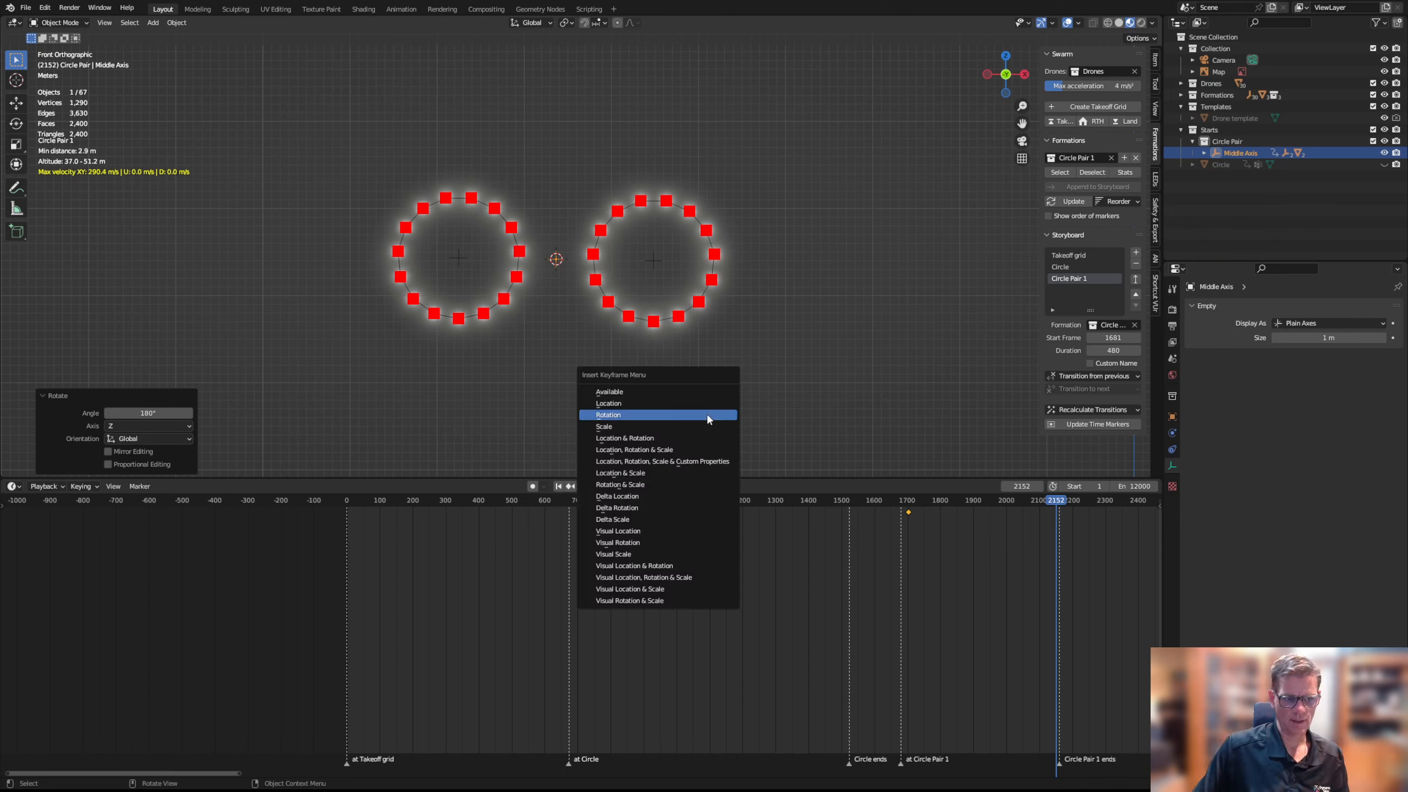
pyautogui.click(707, 414)
# Play the circle pair's combined rotation from frame 1700 and examine it in a perspective view
pyautogui.click(920, 508)
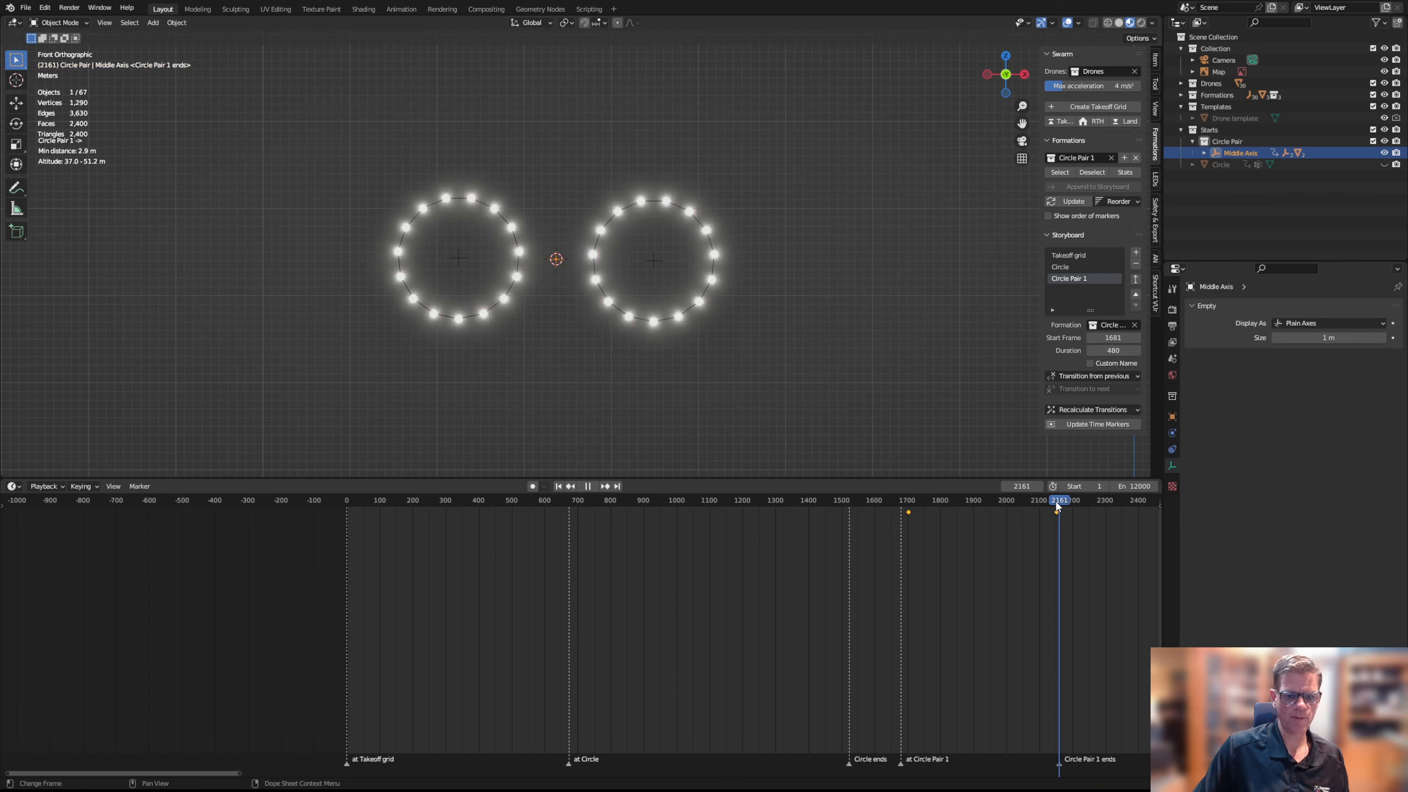
pyautogui.press('space')
pyautogui.click(907, 509)
pyautogui.press('space')
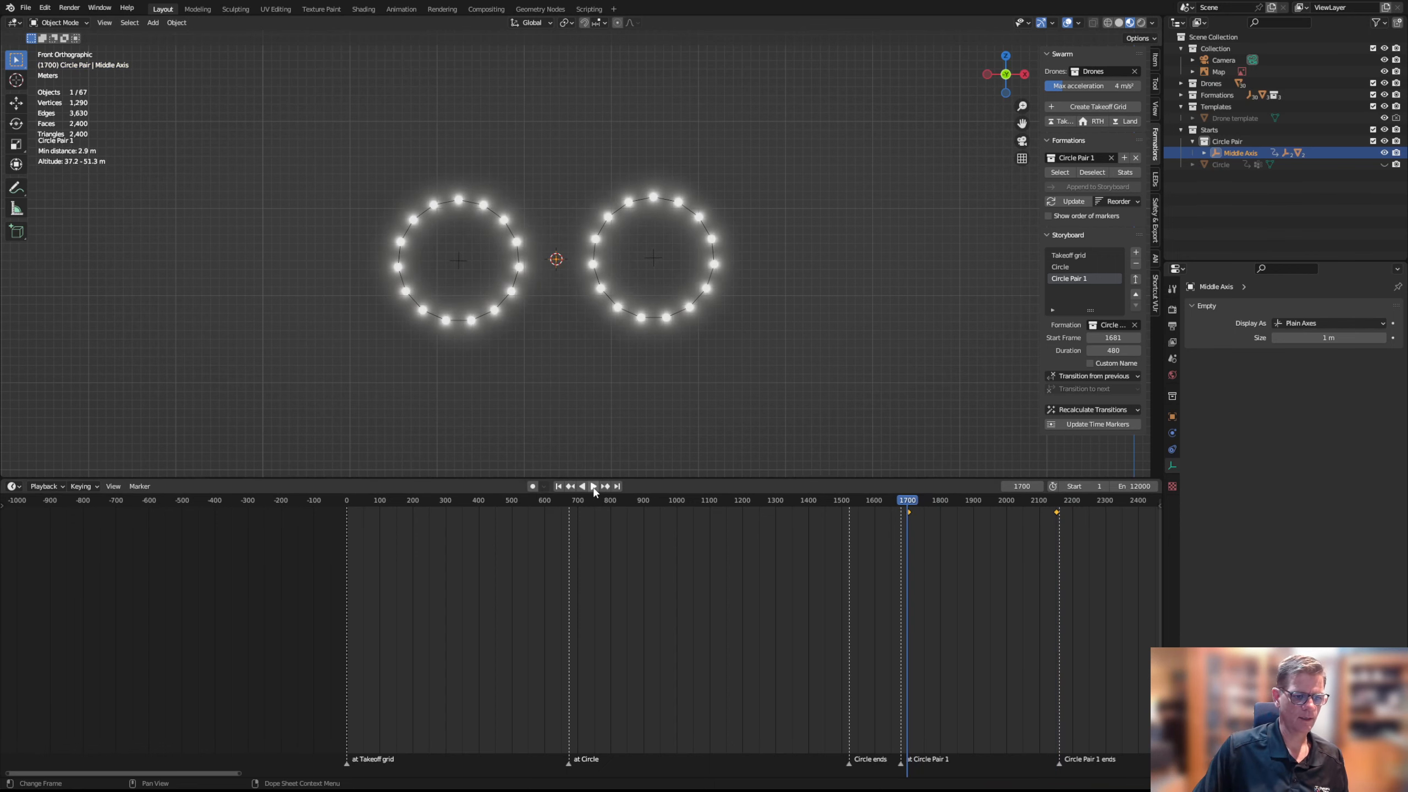
pyautogui.click(593, 486)
pyautogui.moveTo(682, 380); pyautogui.dragTo(671, 427, button='middle')
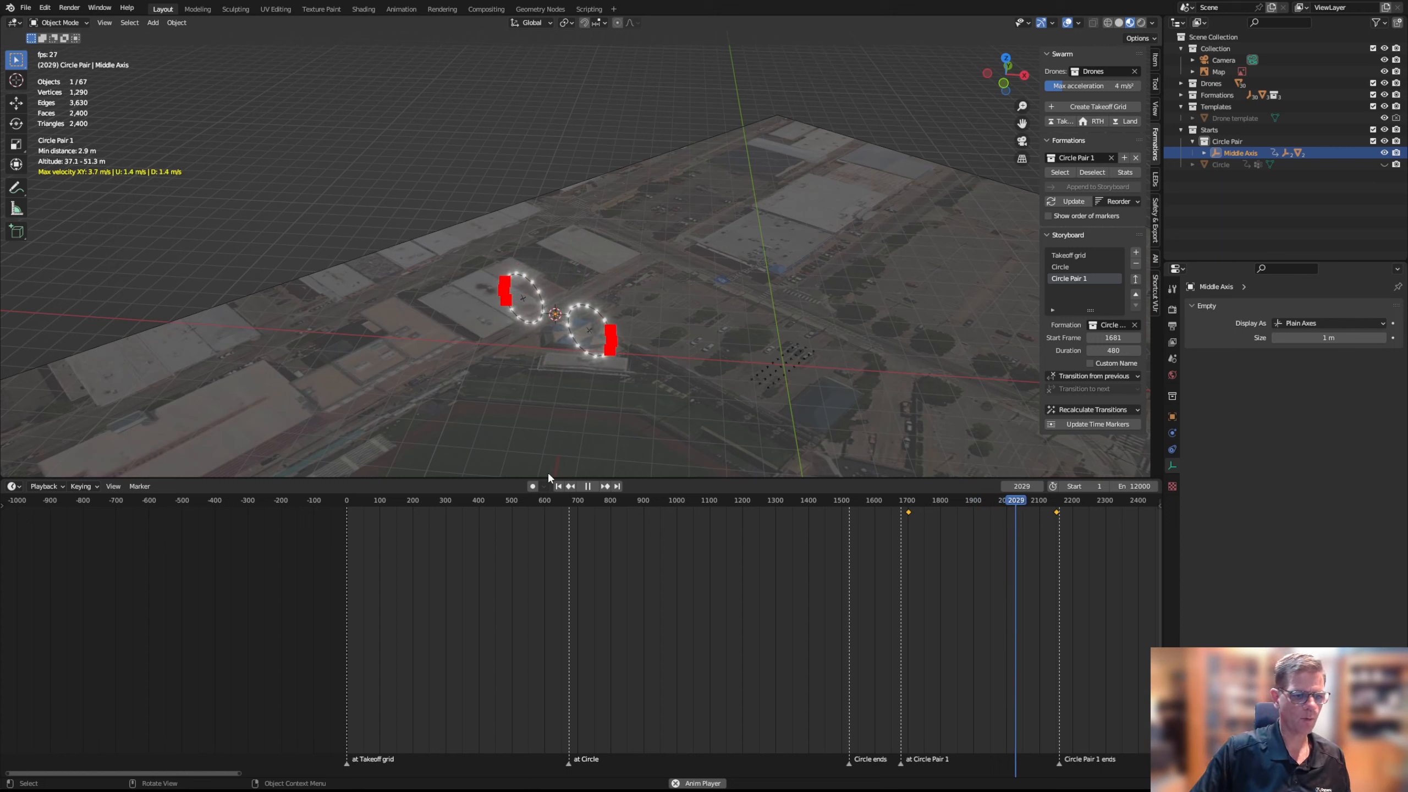
pyautogui.click(587, 486)
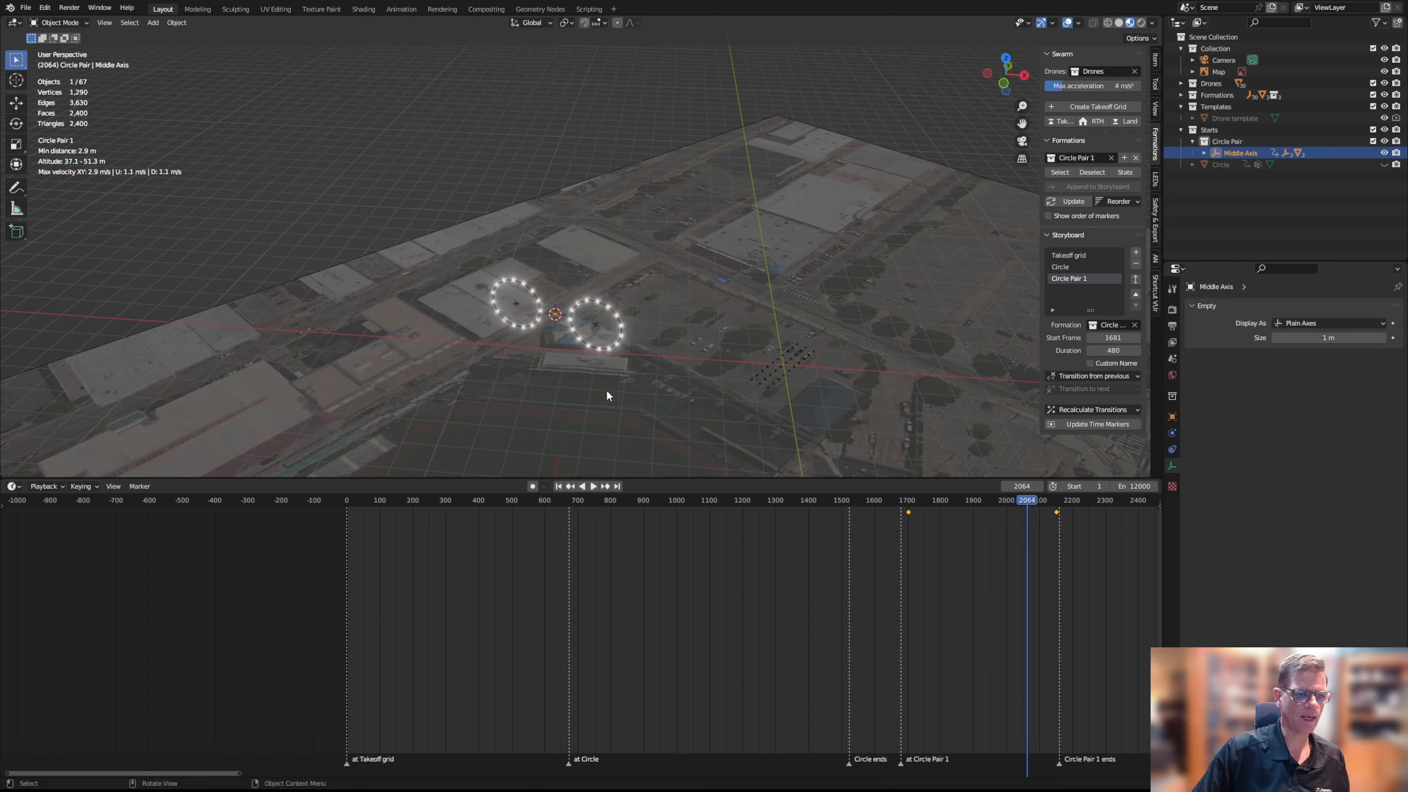
# Select all objects in the Circle Pair collection and move their end keyframes to frames 2358 (Circle1 Axis) and 2365 (Middle Axis)
pyautogui.click(1226, 142)
pyautogui.rightClick(1228, 144)
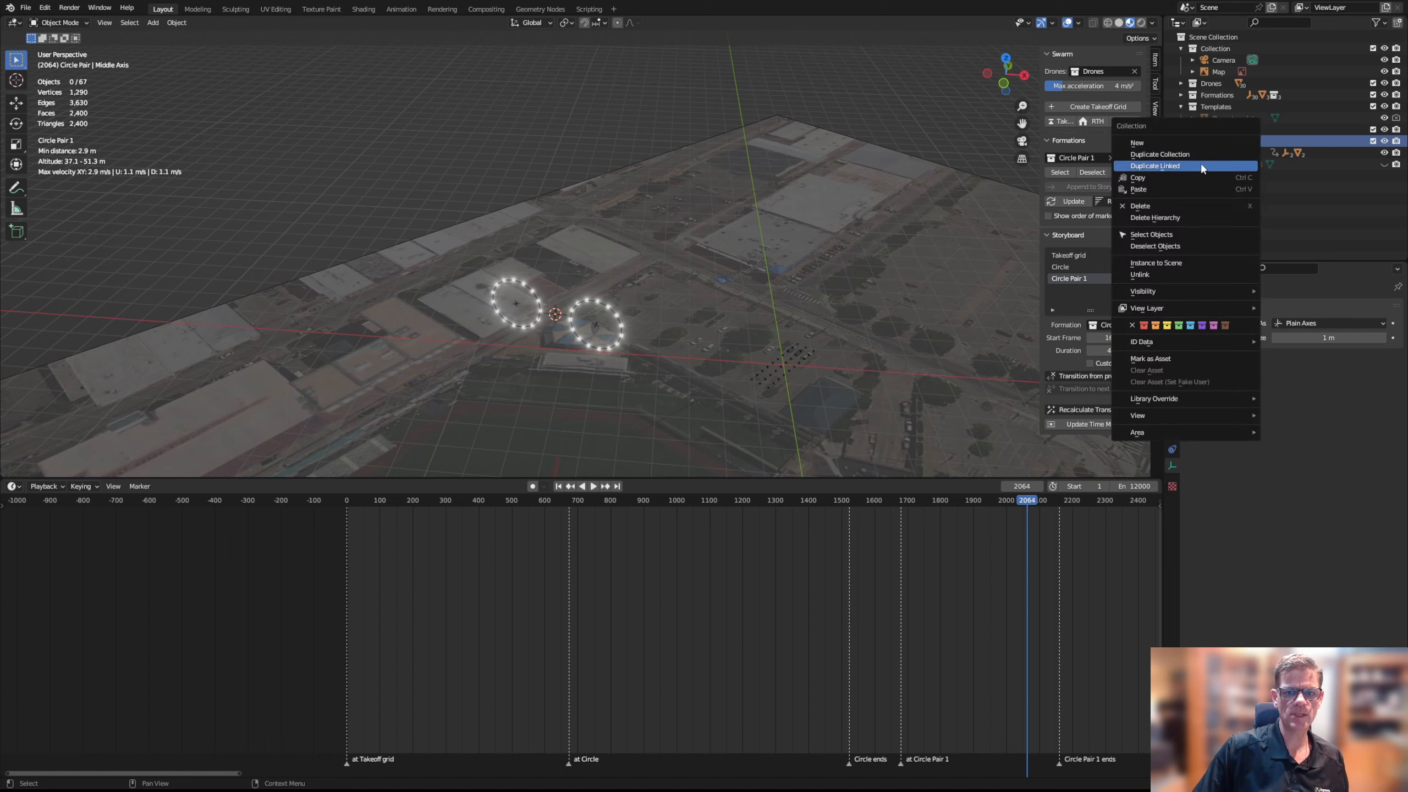
pyautogui.click(1167, 235)
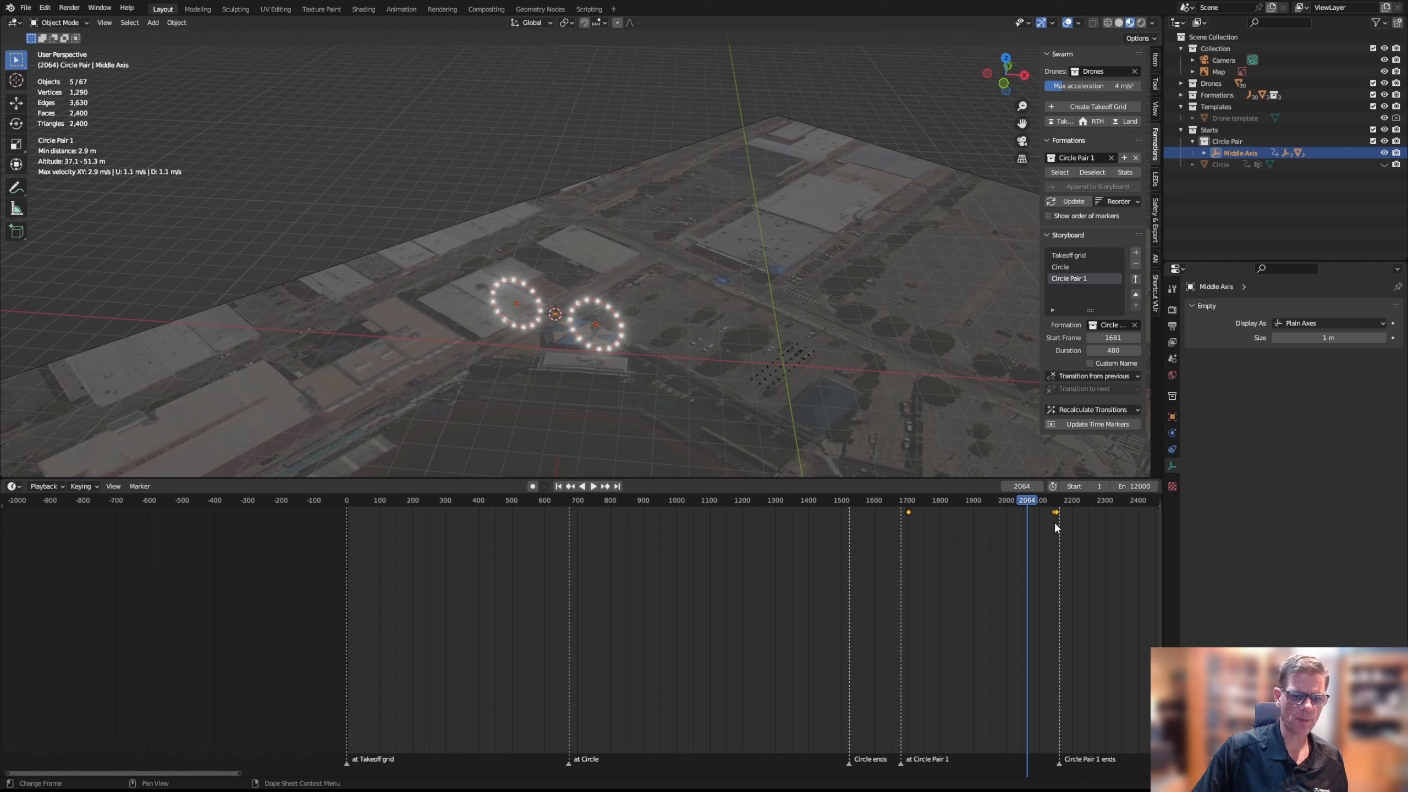
pyautogui.moveTo(1089, 535); pyautogui.dragTo(899, 506)
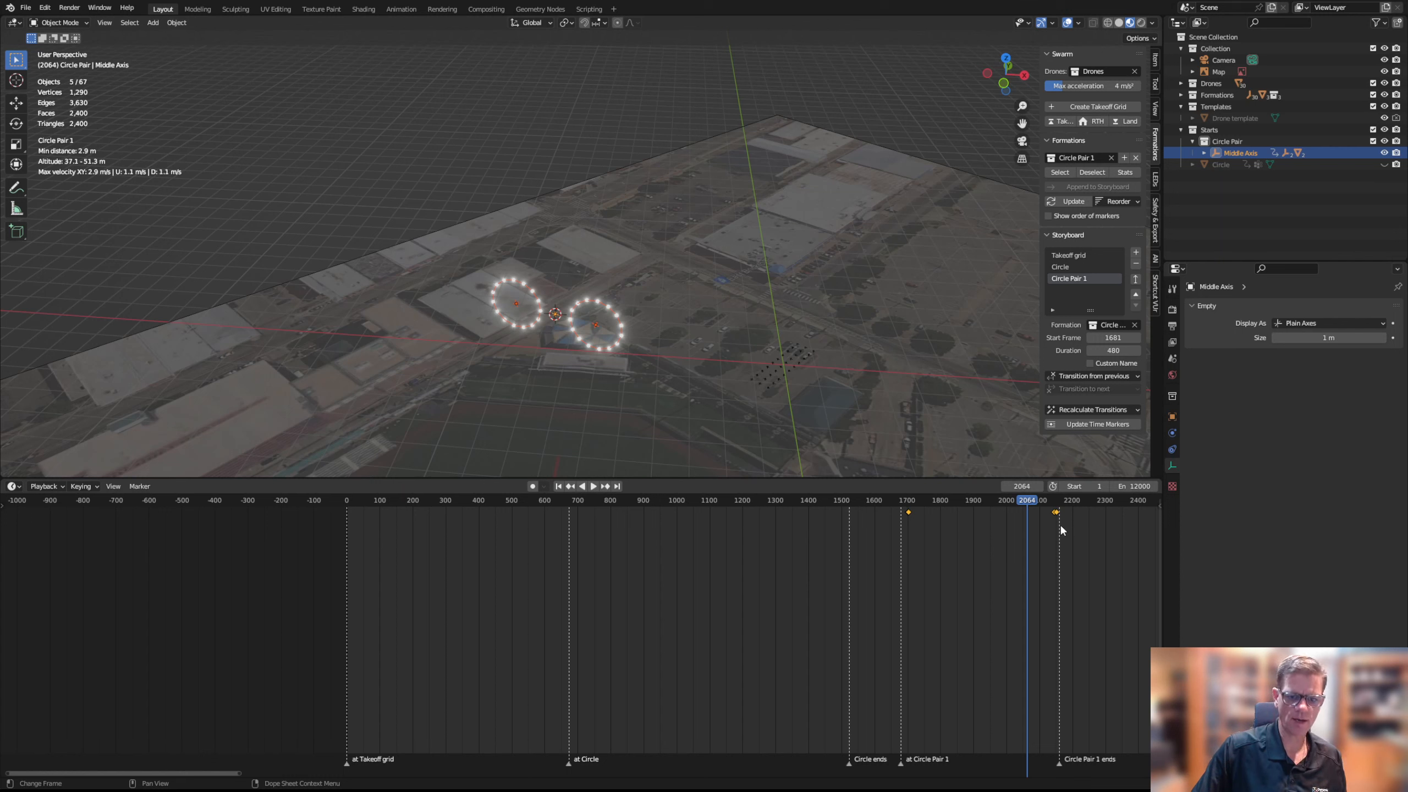
pyautogui.moveTo(1078, 536); pyautogui.dragTo(1045, 513)
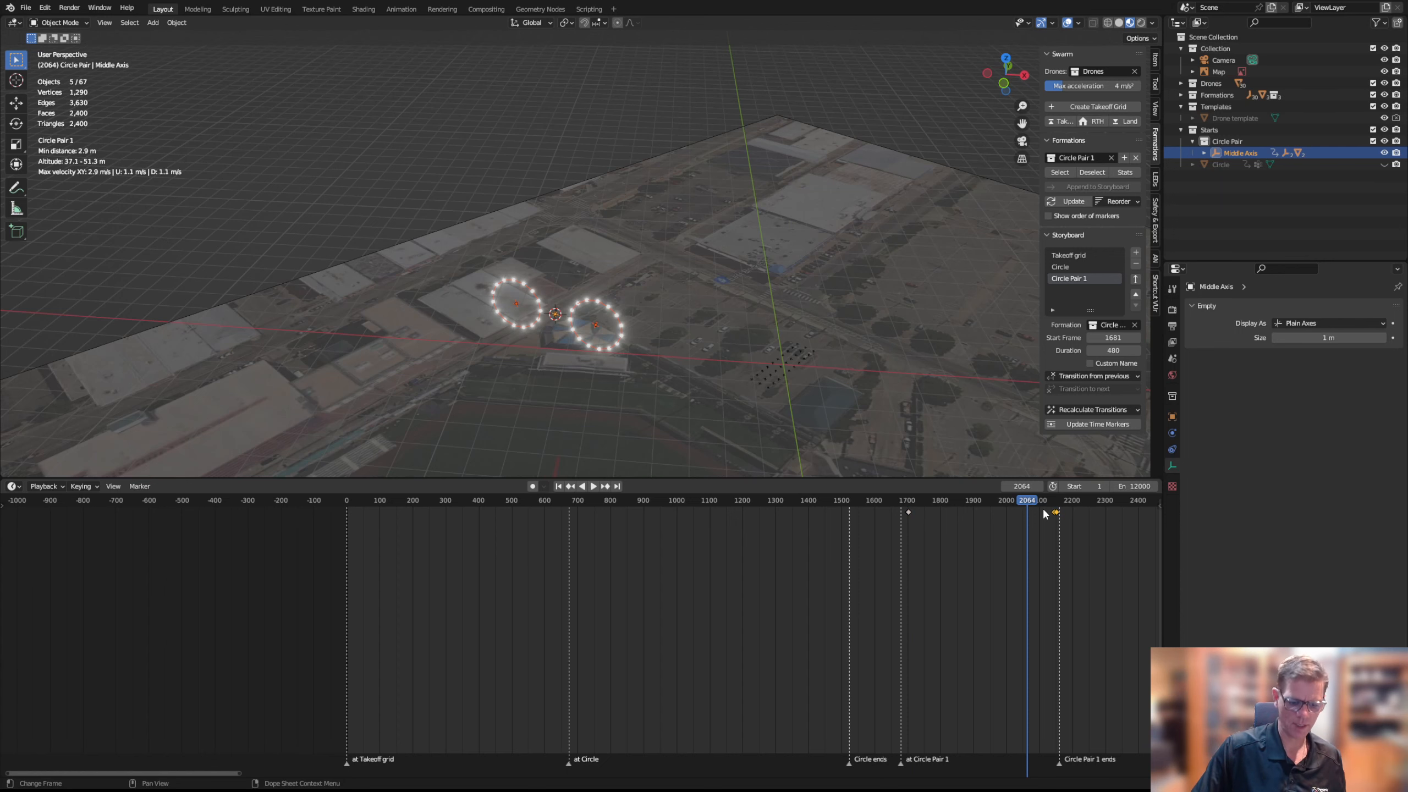
pyautogui.click(1115, 521)
pyautogui.scroll(-2, 1095, 524)
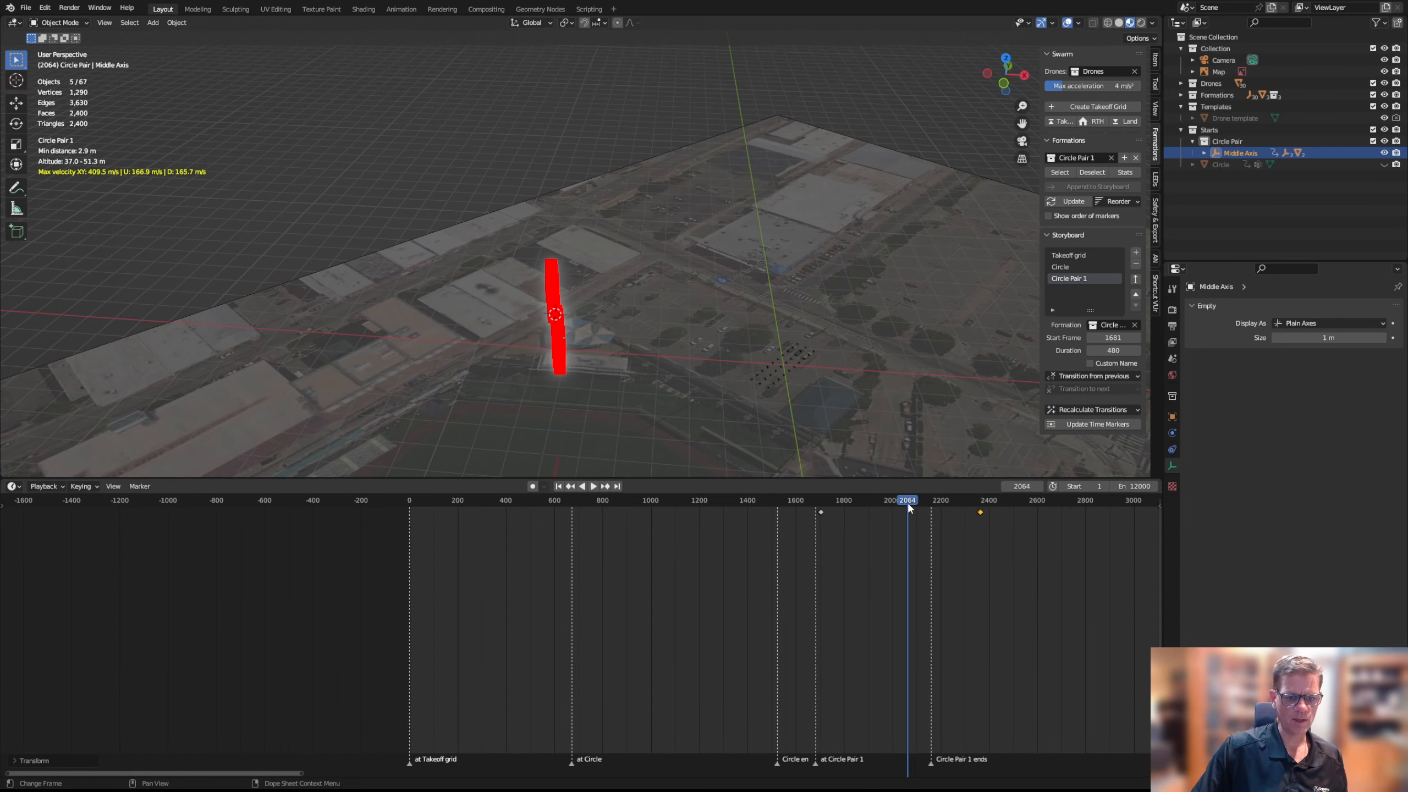
pyautogui.moveTo(907, 502); pyautogui.dragTo(958, 518)
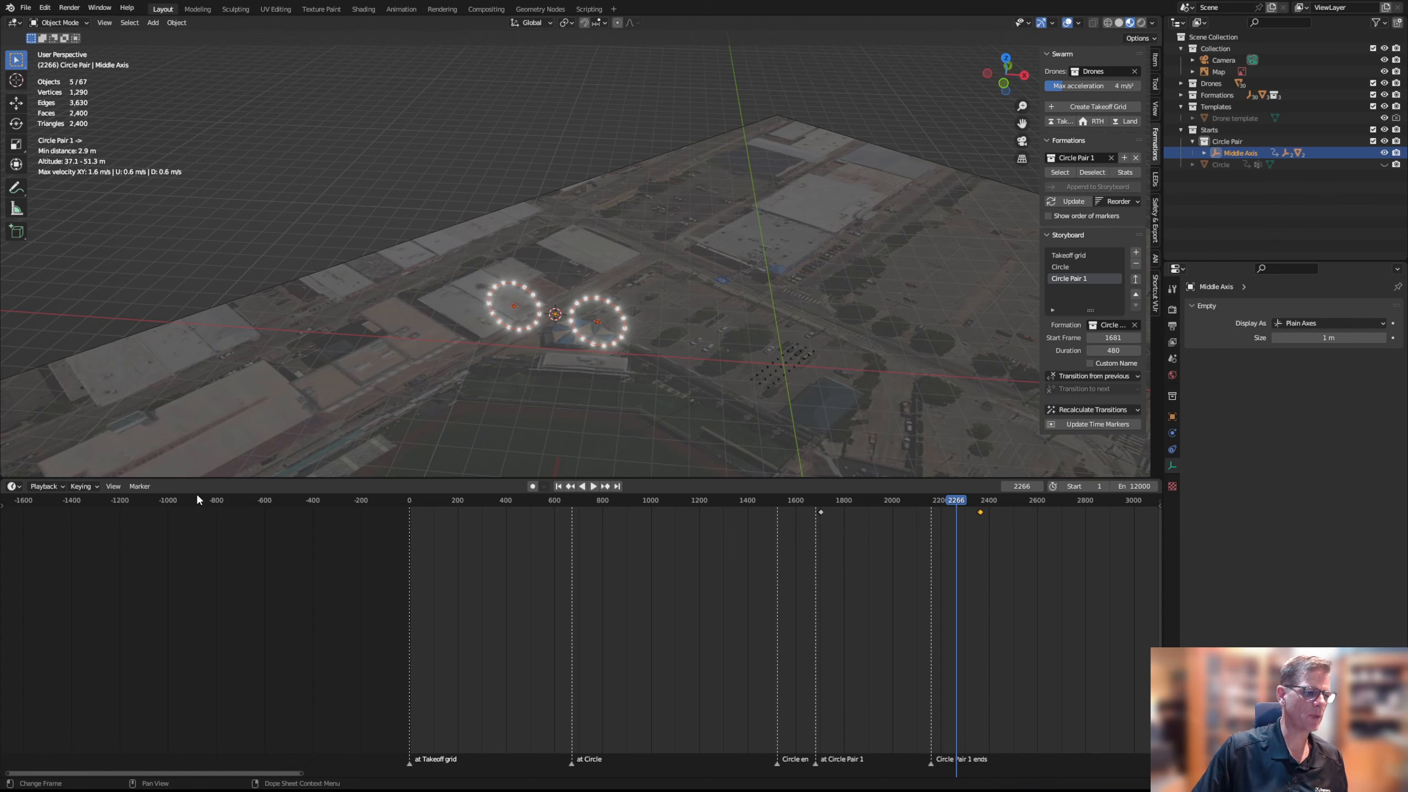
# In the Graph Editor, shorten the inner handles of Middle Axis's Z rotation curve to about frame 2264 at the end and 1789 at the start
pyautogui.click(14, 487)
pyautogui.click(169, 545)
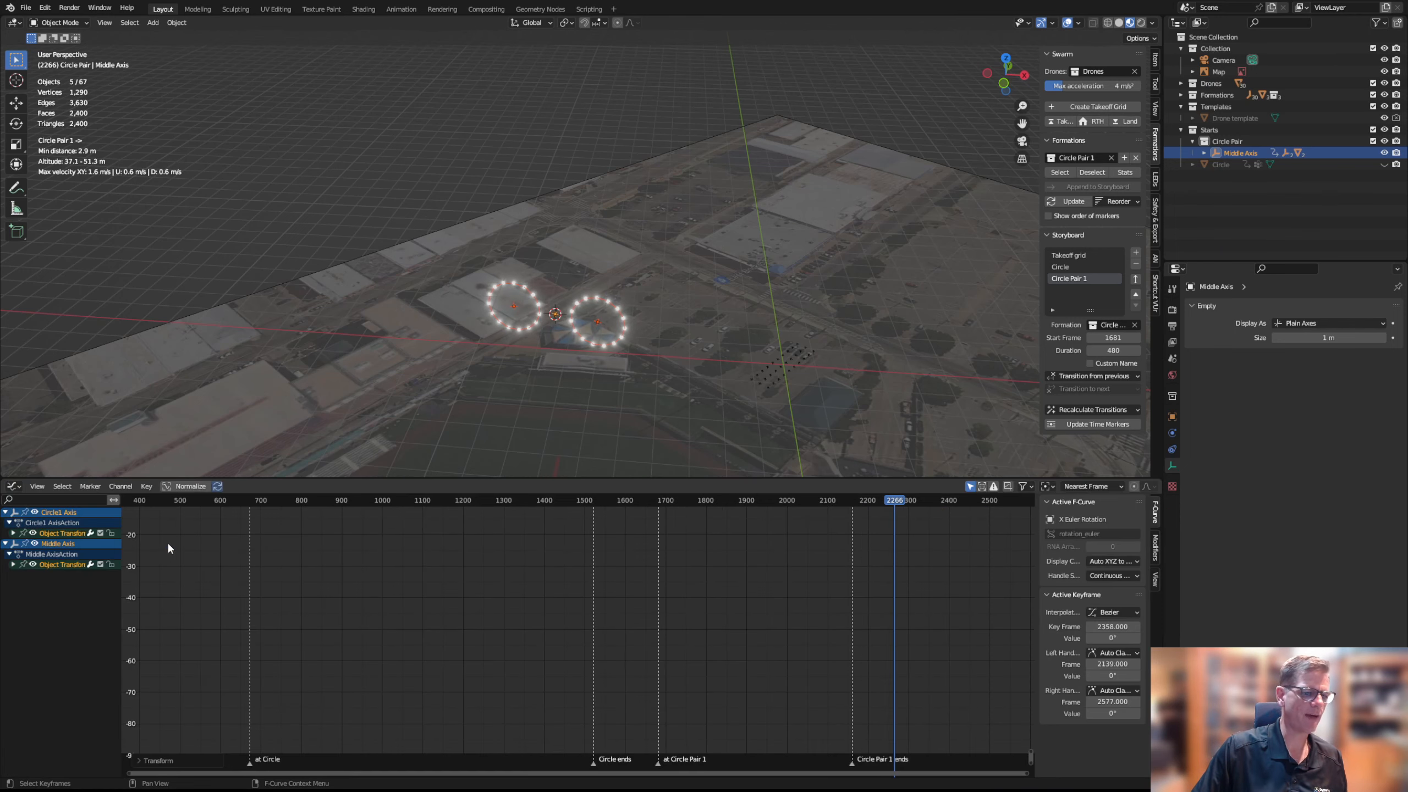
pyautogui.scroll(-17, 665, 635)
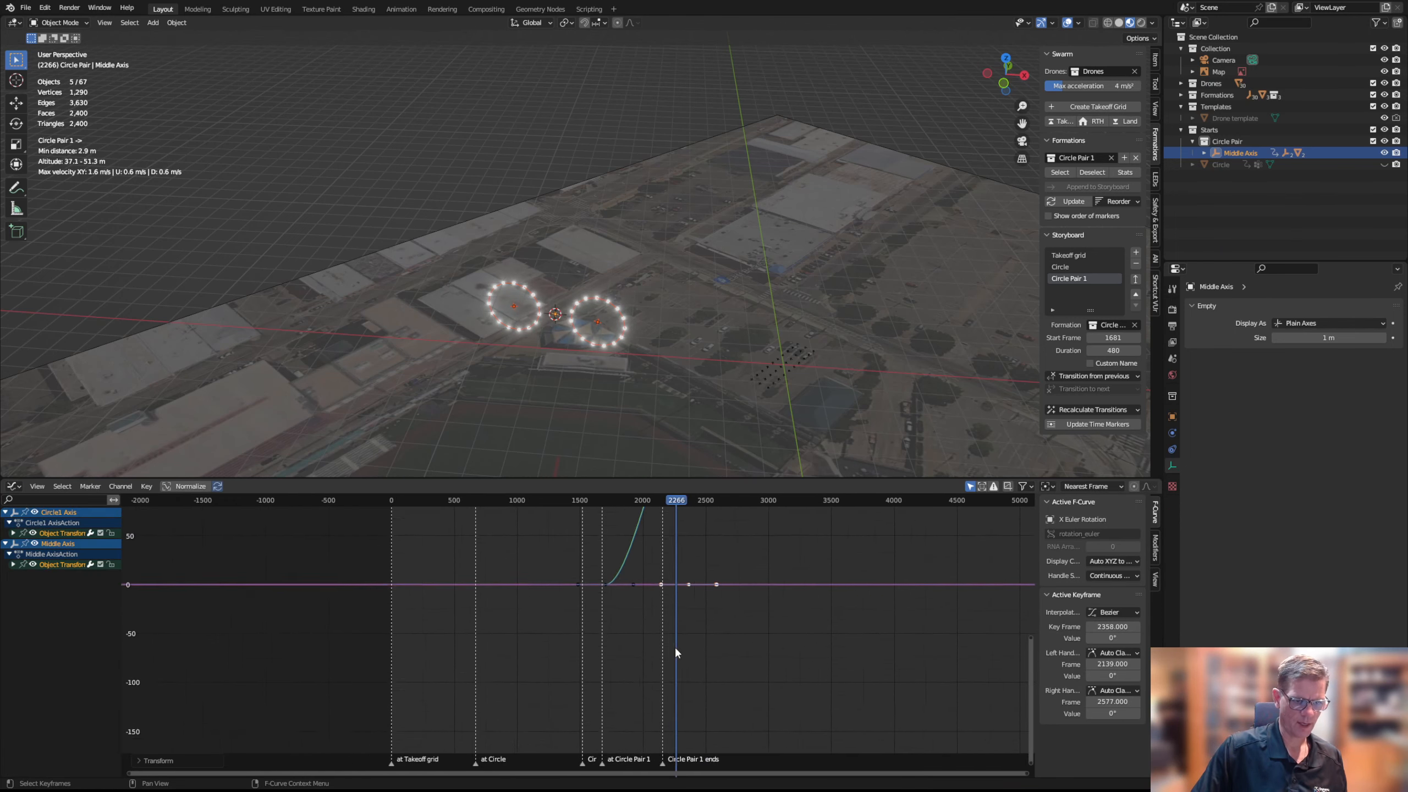
pyautogui.moveTo(1030, 684); pyautogui.dragTo(1032, 601)
pyautogui.click(655, 537)
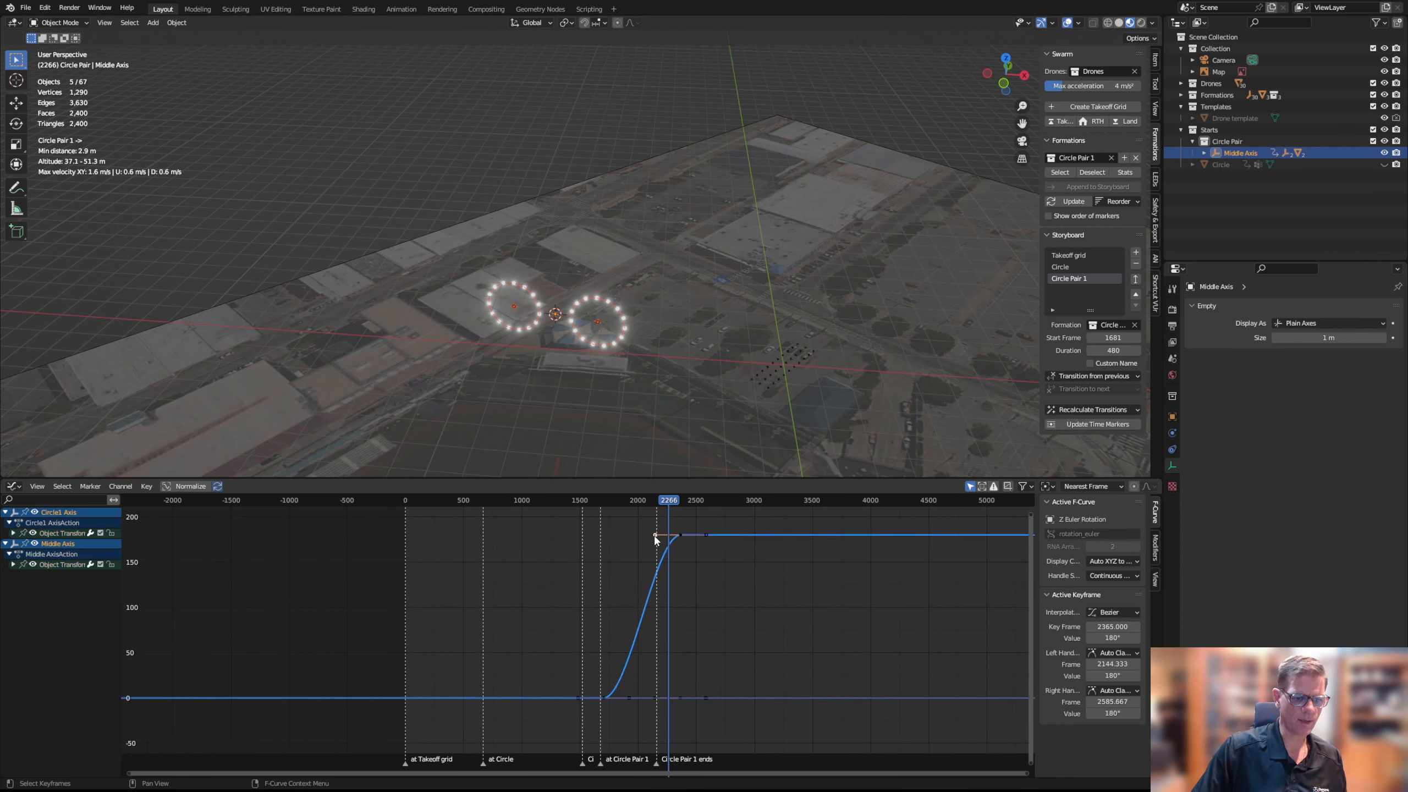
pyautogui.moveTo(655, 536); pyautogui.dragTo(673, 542)
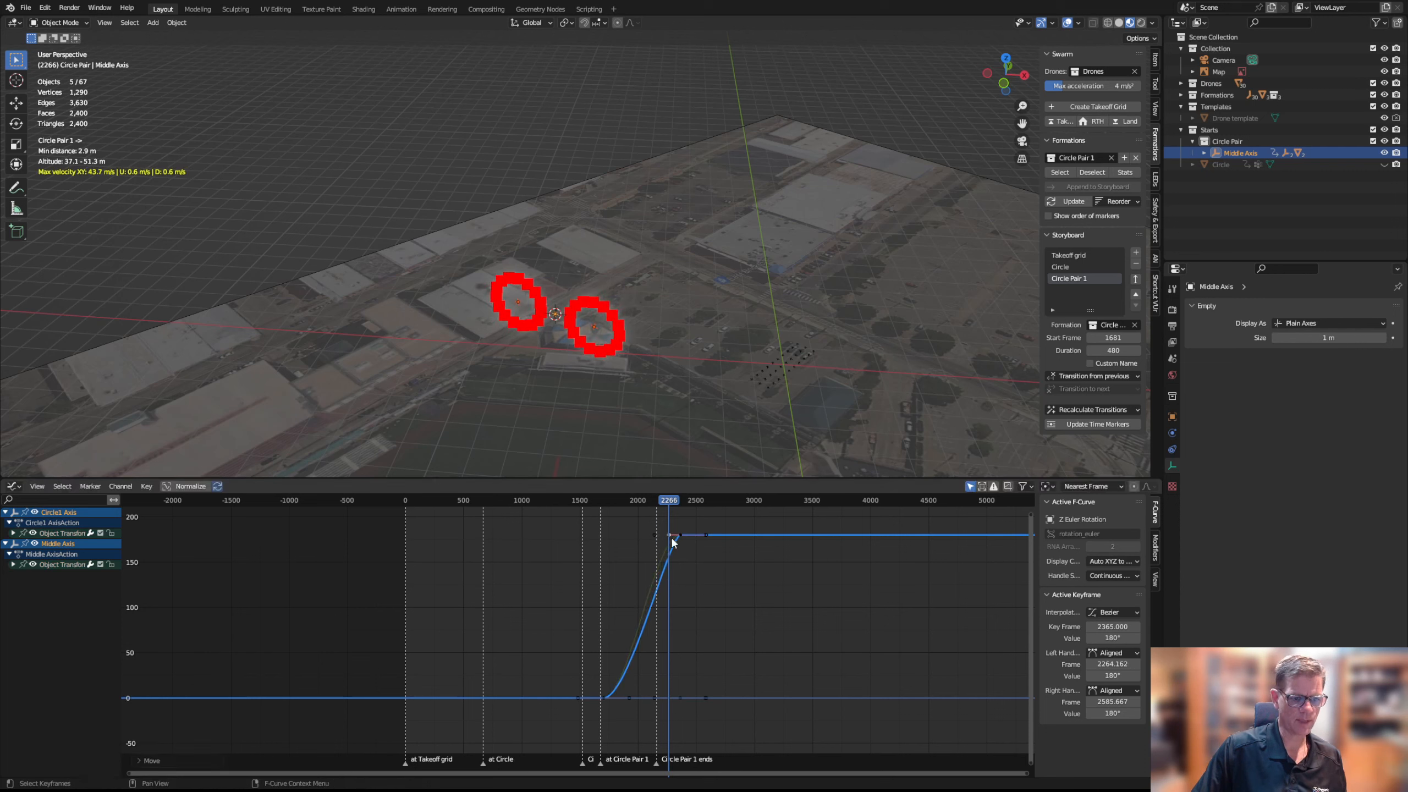
pyautogui.click(603, 698)
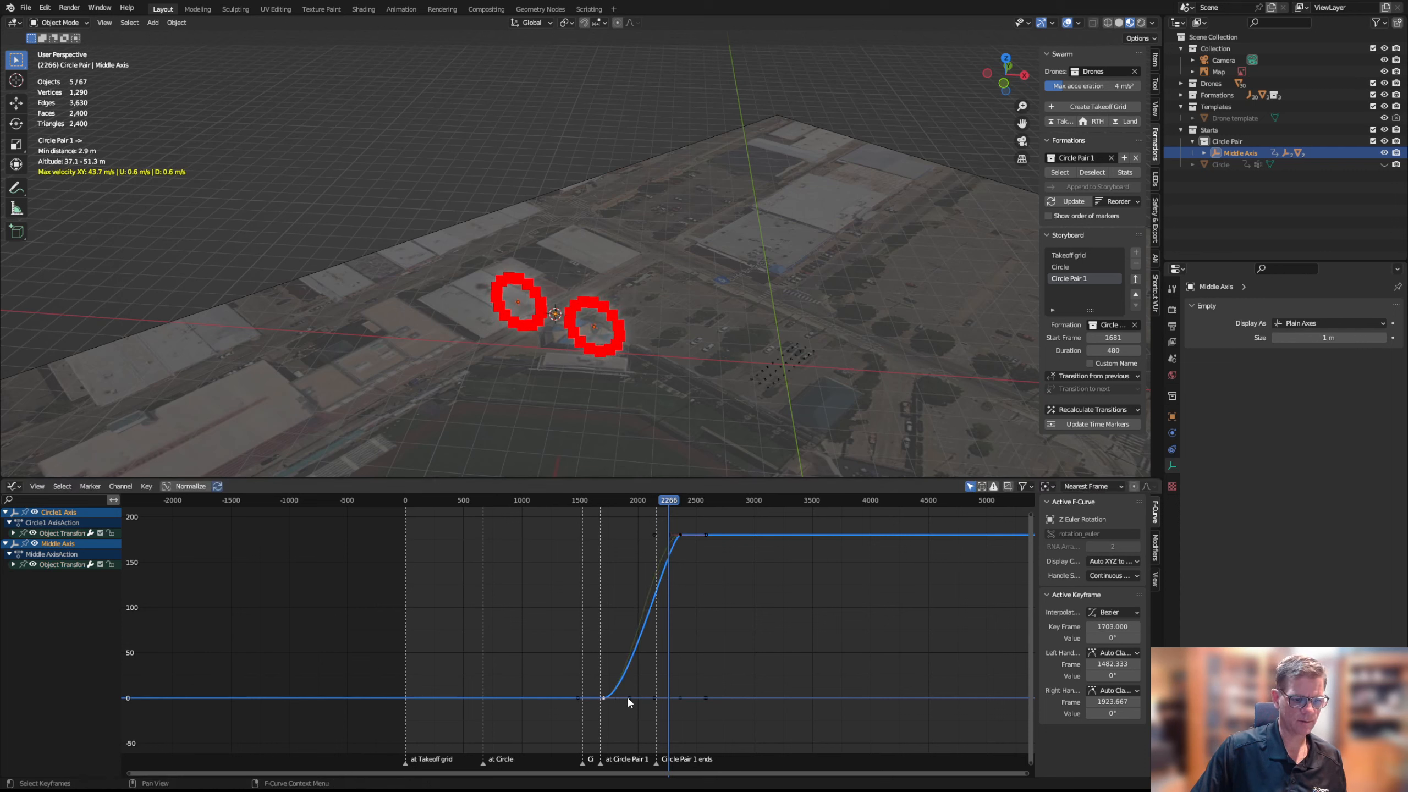
pyautogui.moveTo(625, 697); pyautogui.dragTo(613, 698)
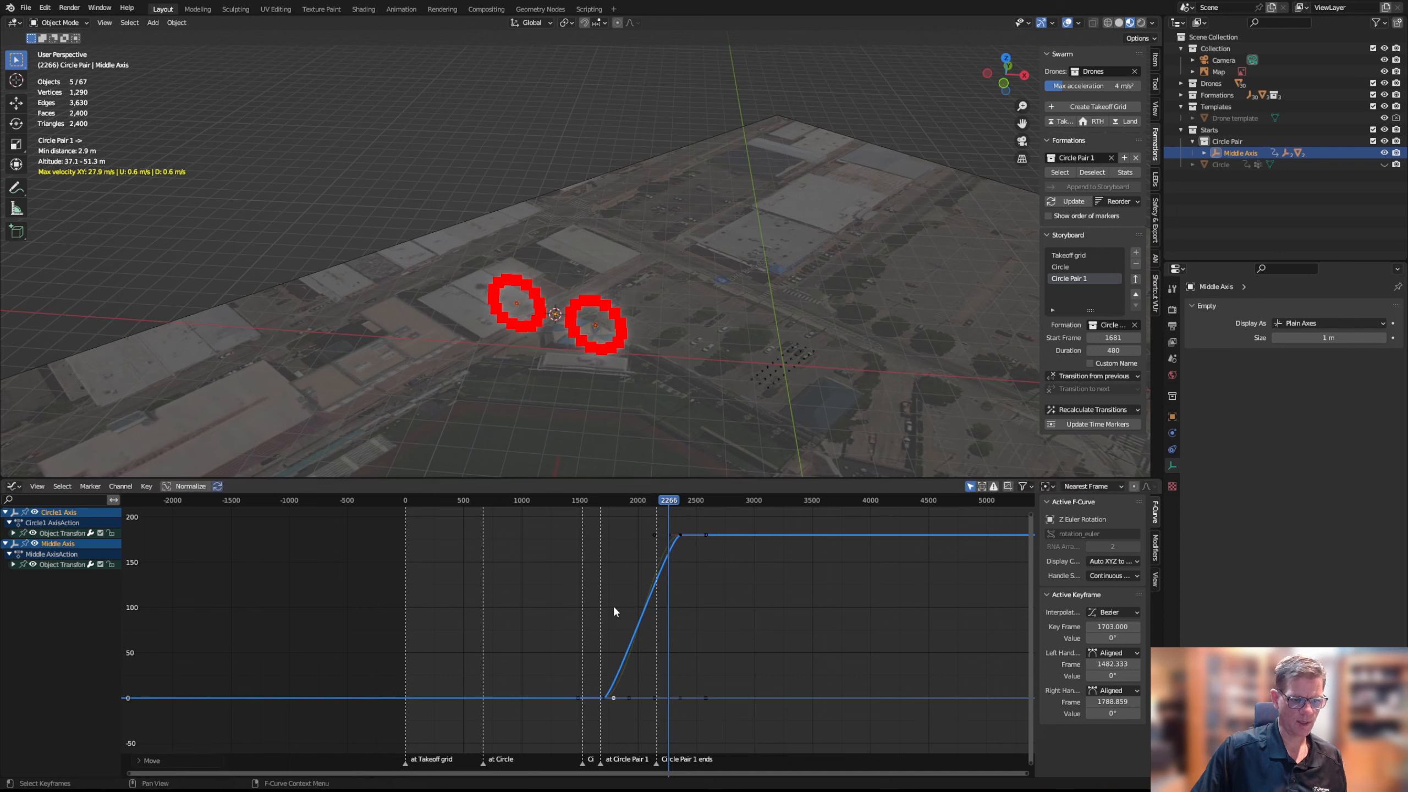
# Shorten the inner handles of Circle1 Axis's Y rotation curve at both keyframes, moving the start keyframe's right handle to about frame 1840
pyautogui.click(680, 535)
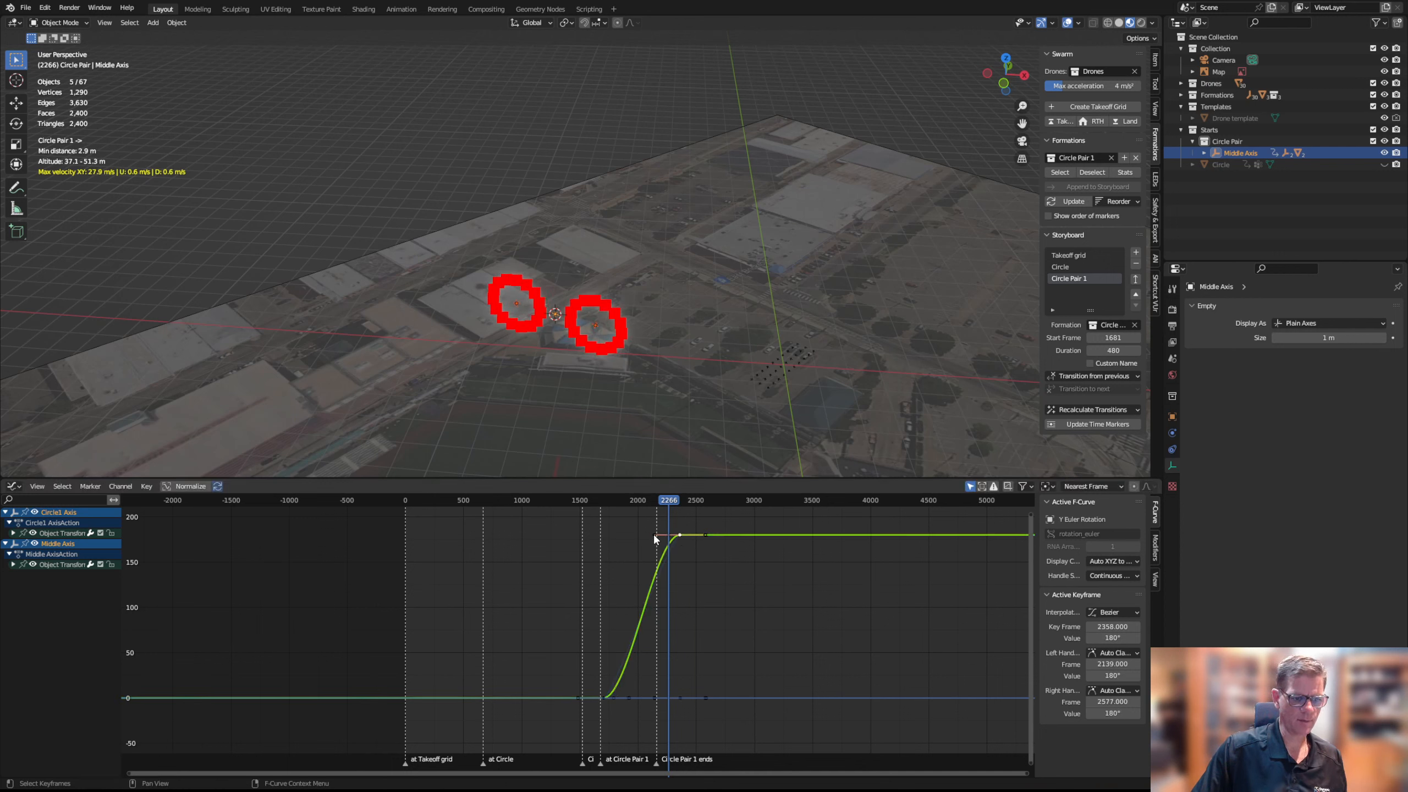
pyautogui.moveTo(658, 540); pyautogui.dragTo(670, 544)
pyautogui.click(605, 697)
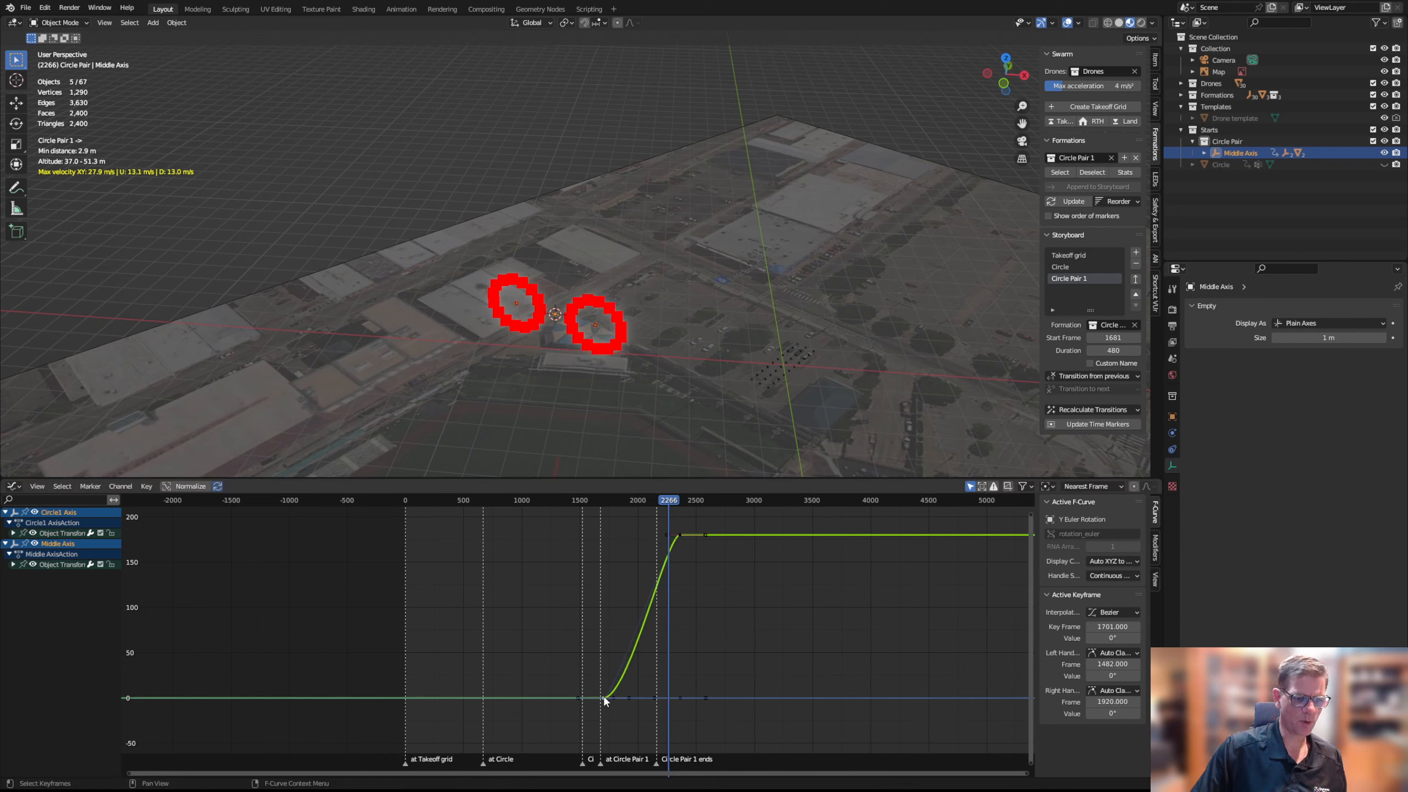
pyautogui.moveTo(632, 696); pyautogui.dragTo(624, 700)
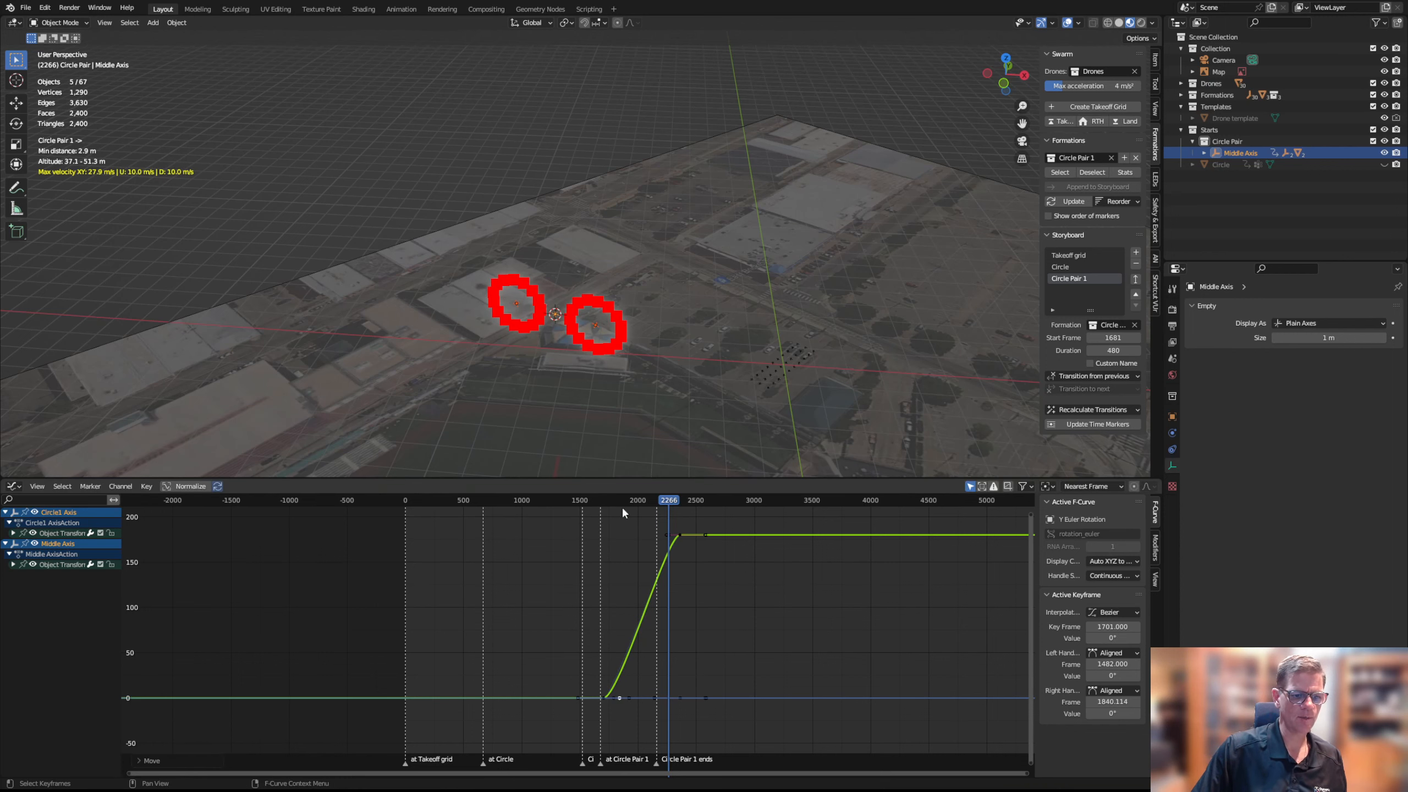
# Replace the Graph Editor with a shorter Timeline and move the playhead to frame 1963
pyautogui.click(12, 487)
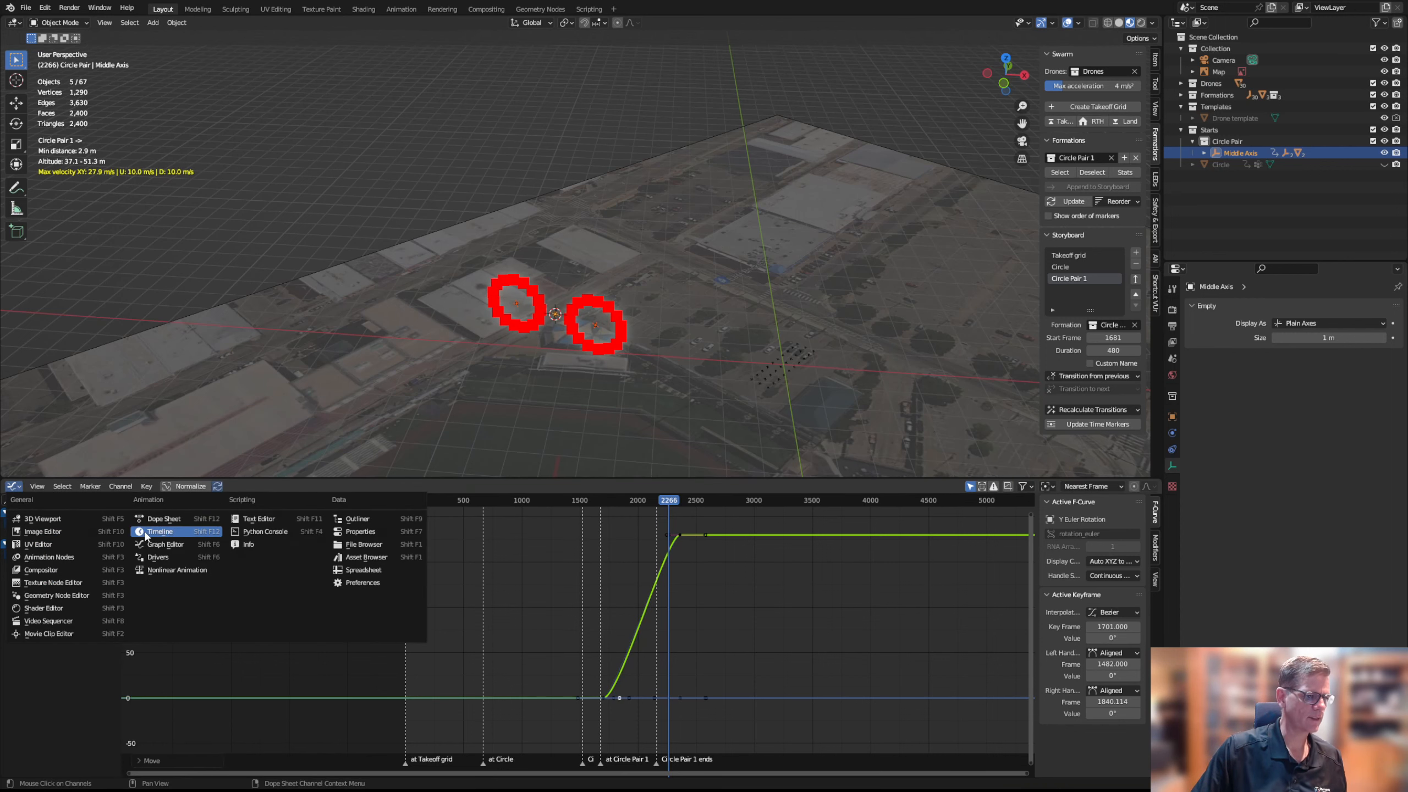
pyautogui.click(160, 533)
pyautogui.moveTo(729, 479); pyautogui.dragTo(798, 637)
pyautogui.moveTo(907, 652)
pyautogui.mouseDown()
pyautogui.moveTo(823, 660)
pyautogui.moveTo(896, 666)
pyautogui.moveTo(883, 666)
pyautogui.mouseUp()
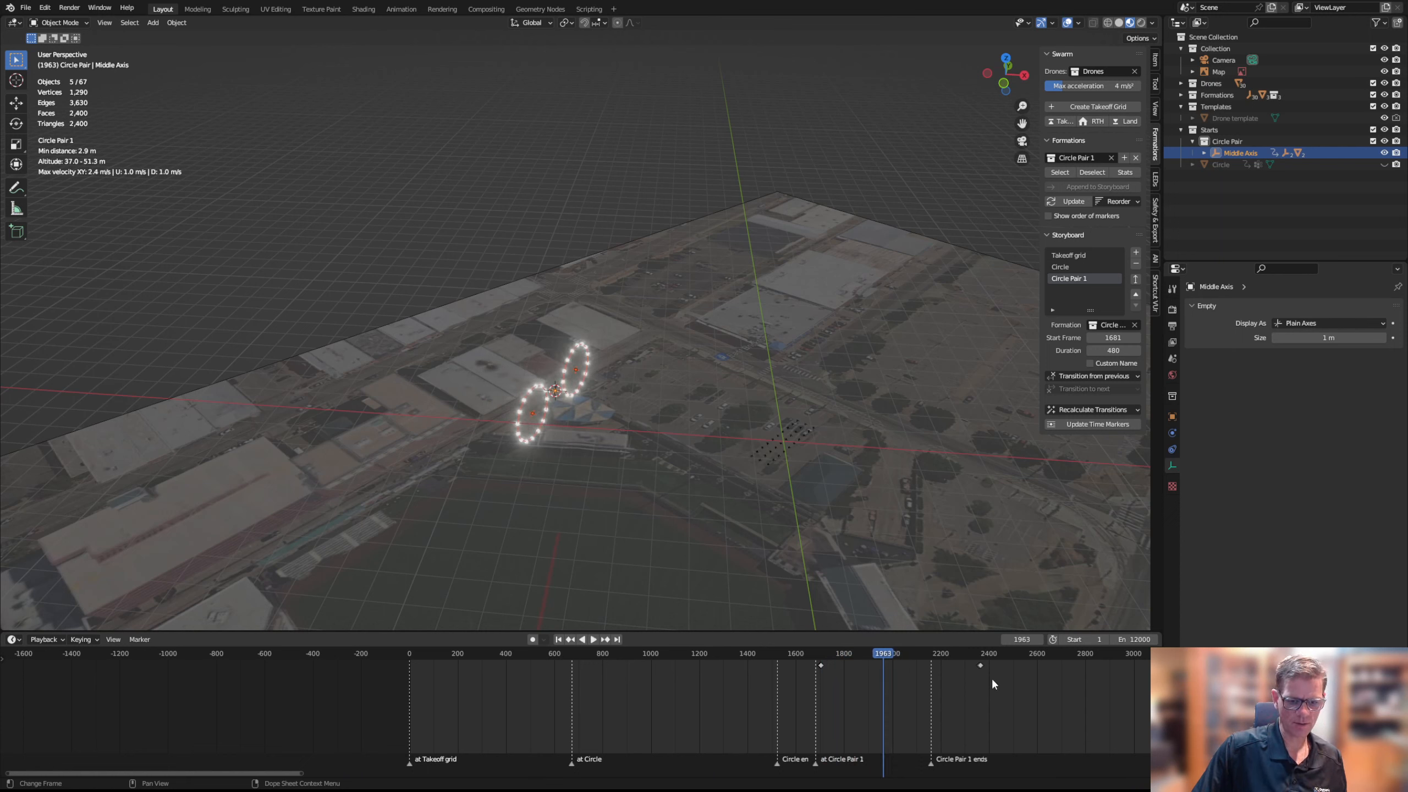
# Move the end keyframes of the selected Circle Pair objects earlier to about frame 2195 and set the playhead to frame 1968
pyautogui.click(980, 666)
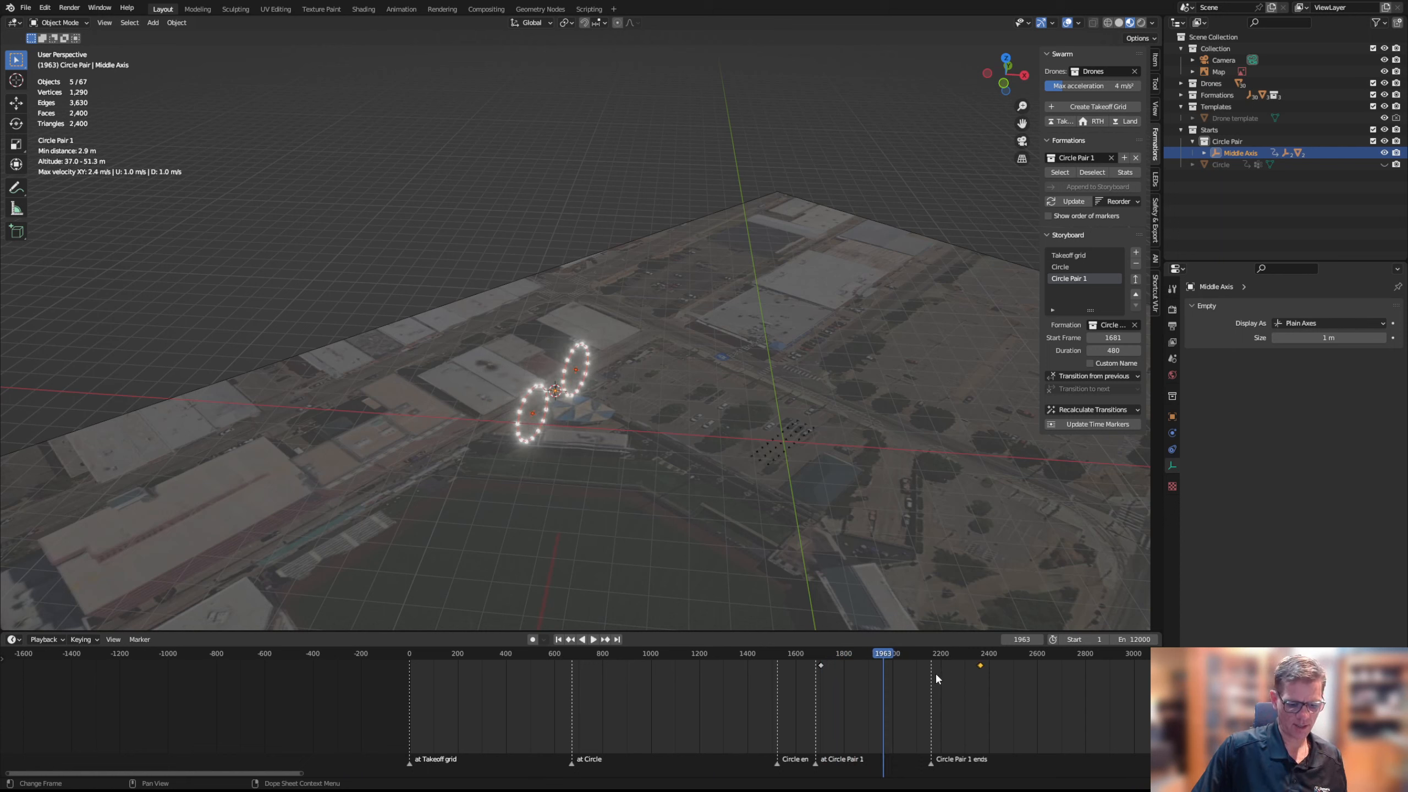
pyautogui.press('g')
pyautogui.click(892, 671)
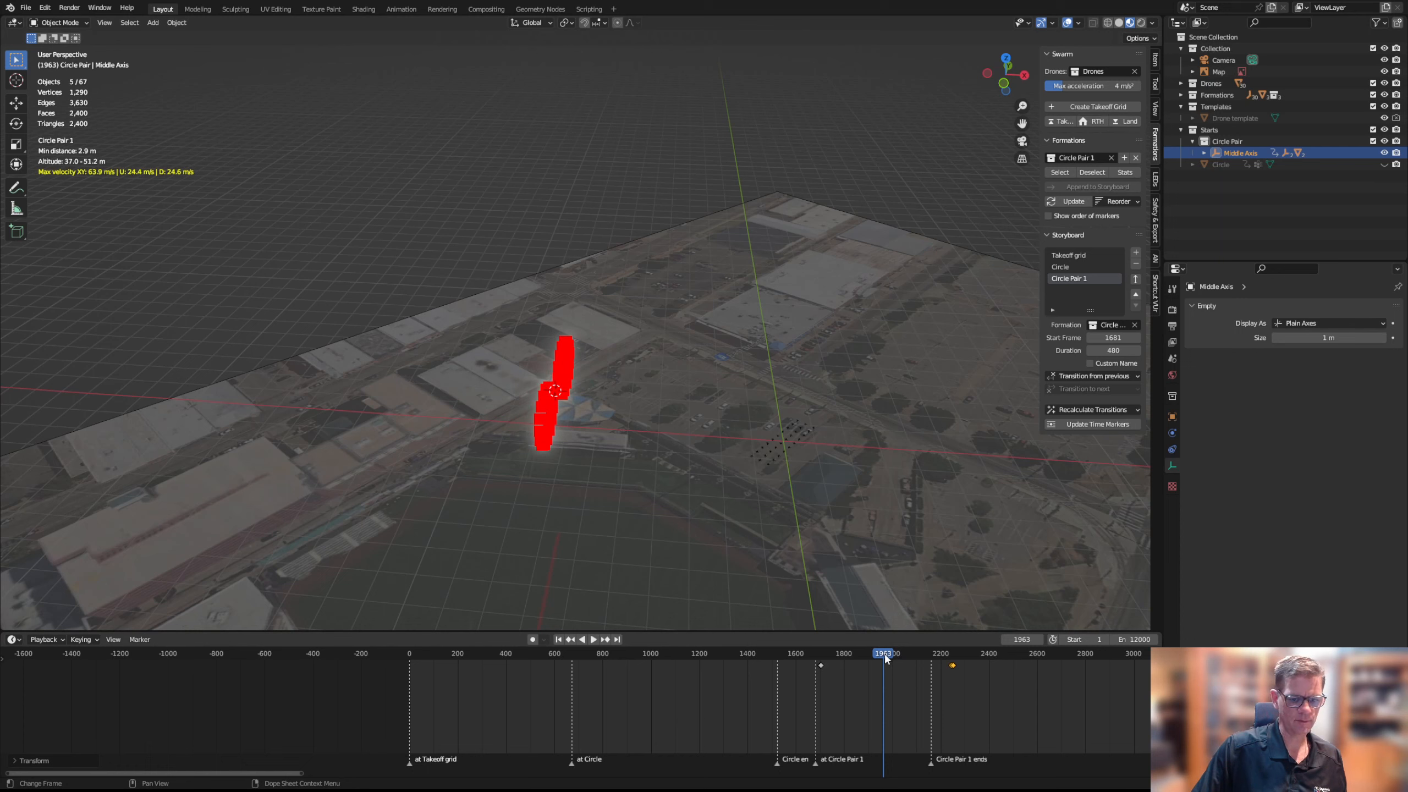
pyautogui.moveTo(886, 658)
pyautogui.mouseDown()
pyautogui.moveTo(942, 674)
pyautogui.moveTo(867, 658)
pyautogui.moveTo(889, 659)
pyautogui.mouseUp()
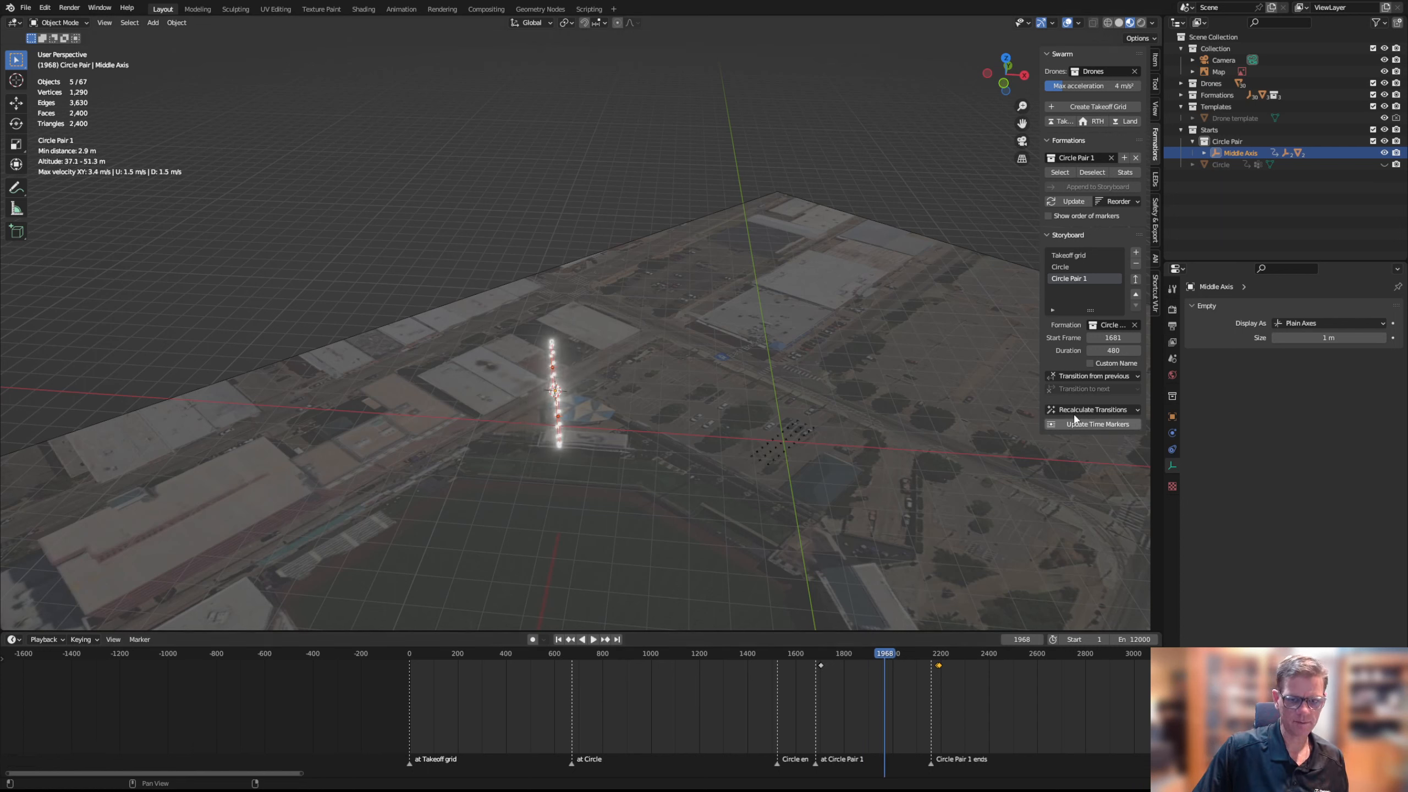
# Set the duration of the Circle Pair 1 storyboard entry to 520 and update the time markers
pyautogui.click(1126, 350)
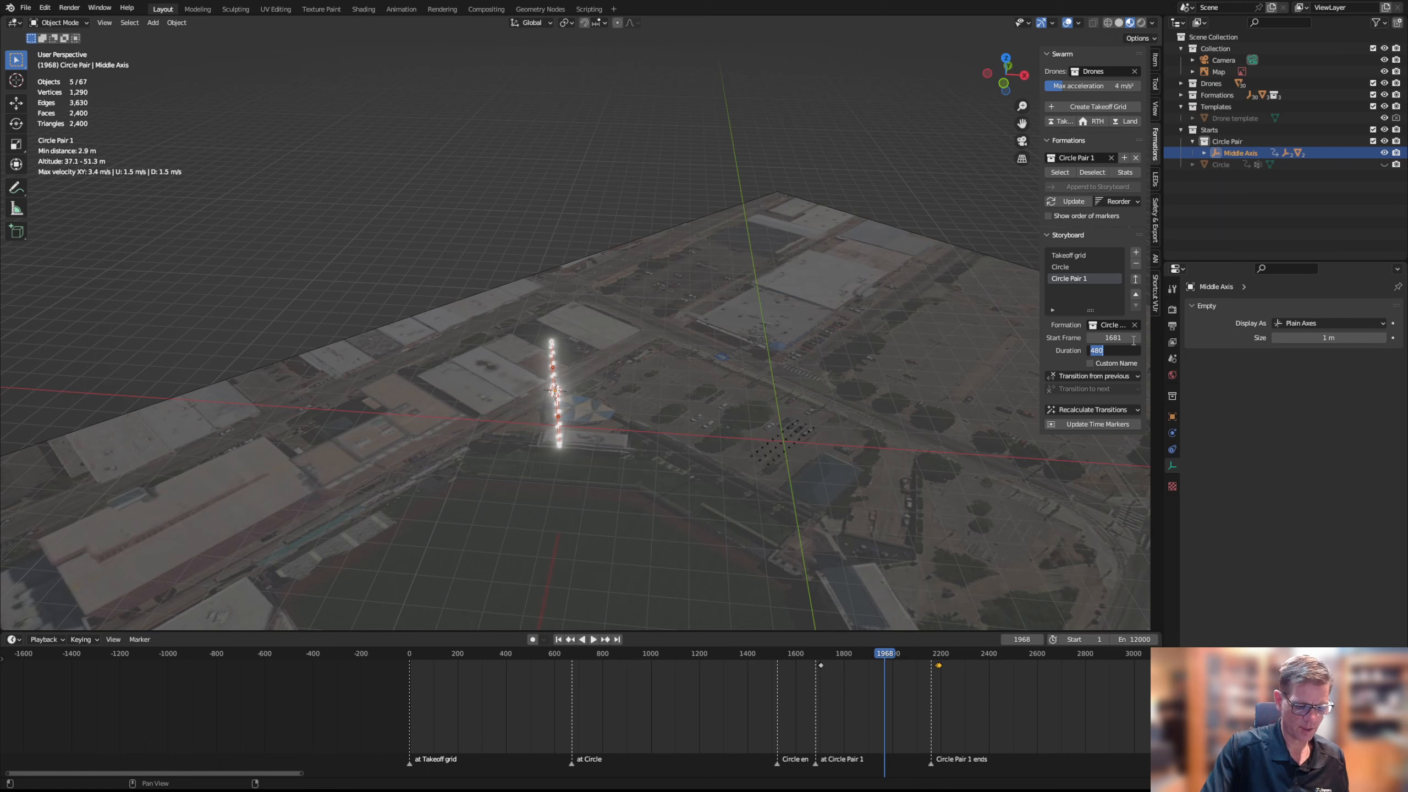
pyautogui.write('520')
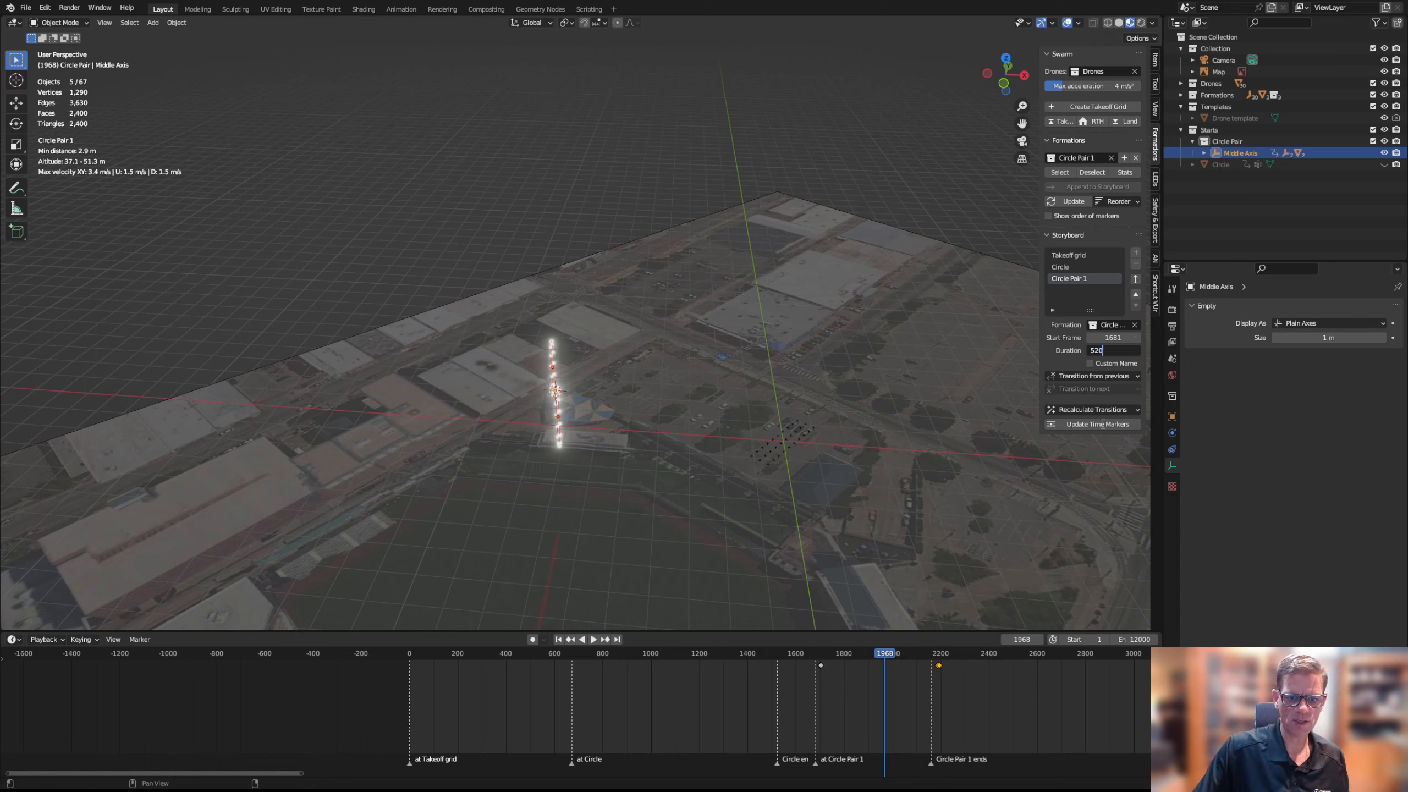
pyautogui.click(1102, 424)
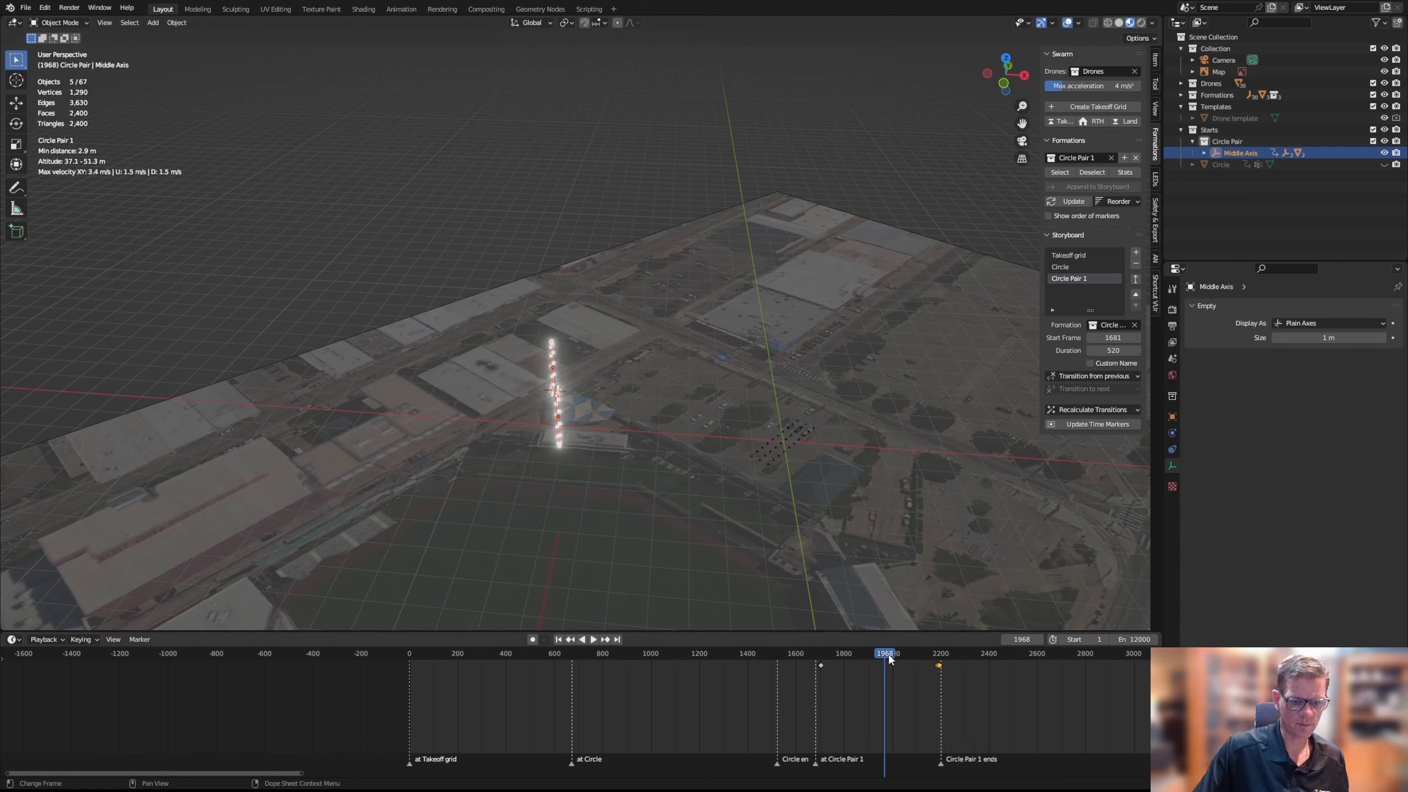
# Scrub through the circle pair's rotation to frame 2201 and examine the formation up close and from the side
pyautogui.moveTo(890, 659); pyautogui.dragTo(941, 692)
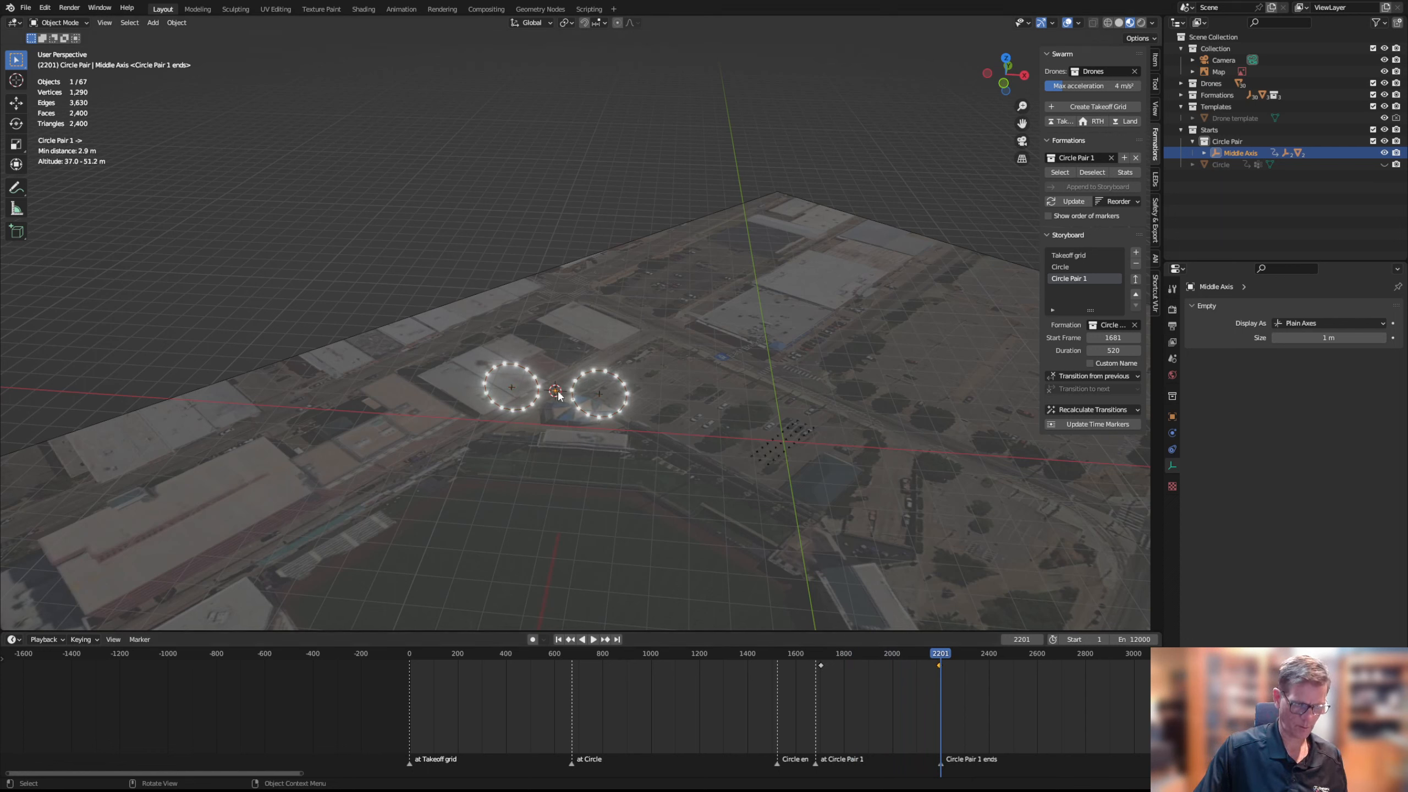
pyautogui.scroll(2, 587, 474)
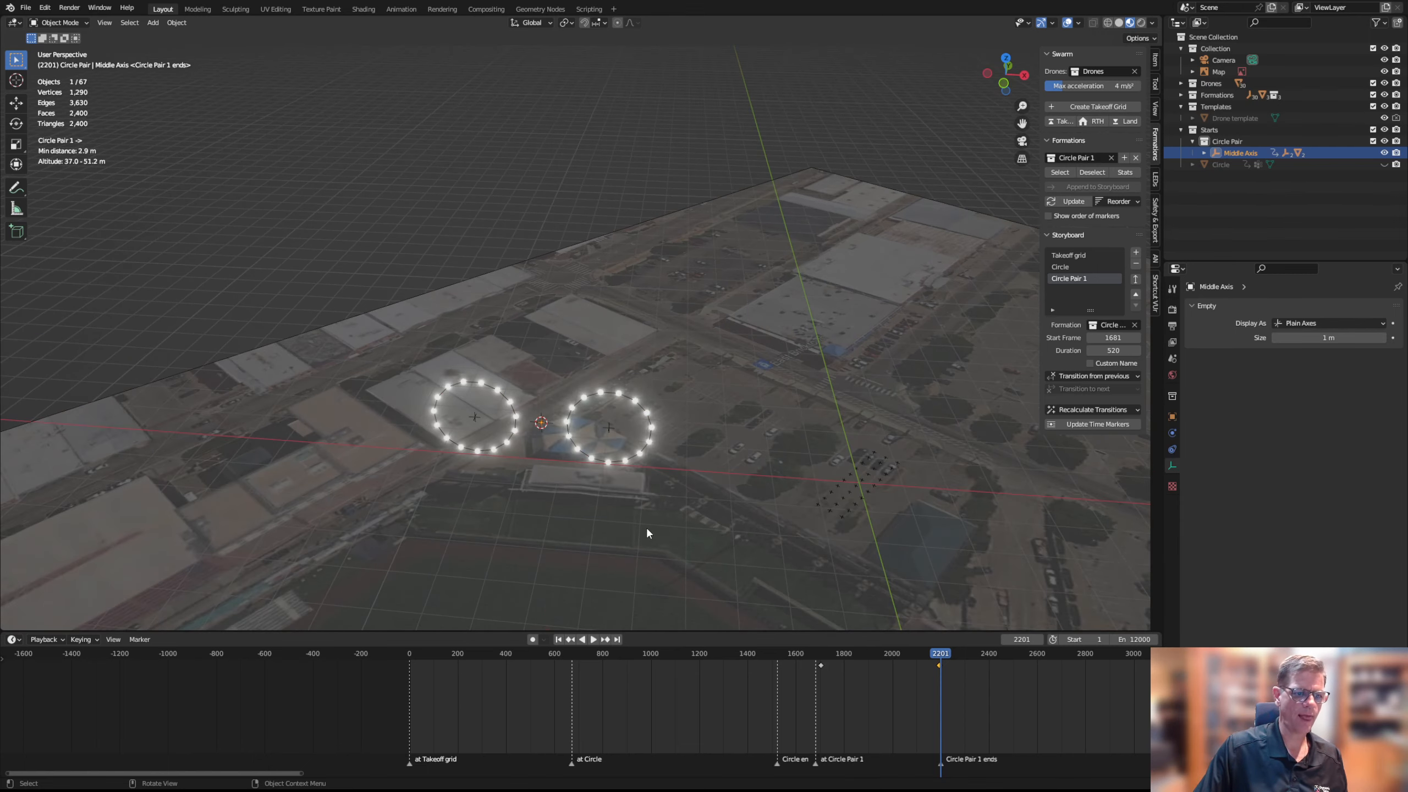
pyautogui.scroll(-2, 665, 519)
pyautogui.moveTo(661, 438); pyautogui.dragTo(537, 390, button='middle')
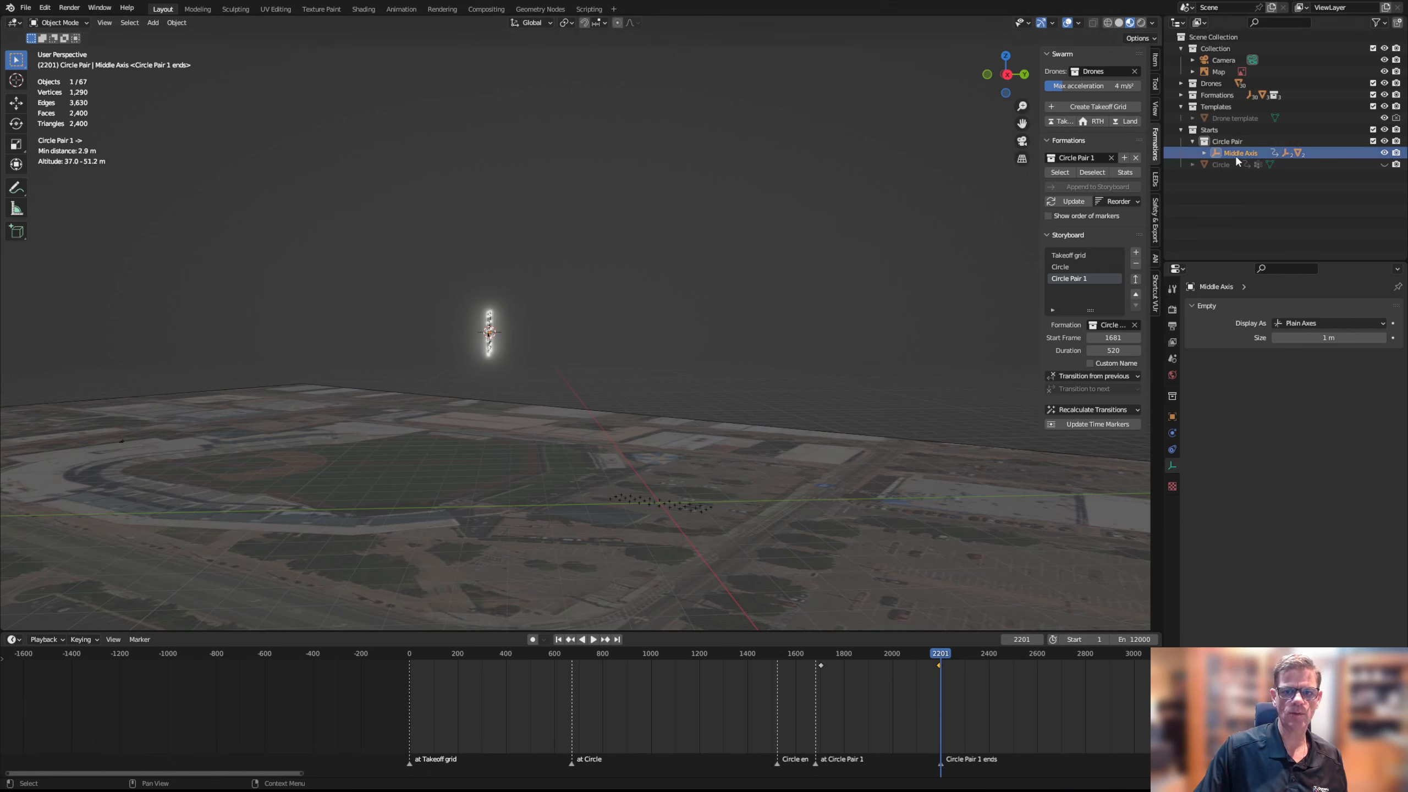
# Try rotating the Middle Axis empty 15° about the global X axis at frame 2201
pyautogui.click(1204, 153)
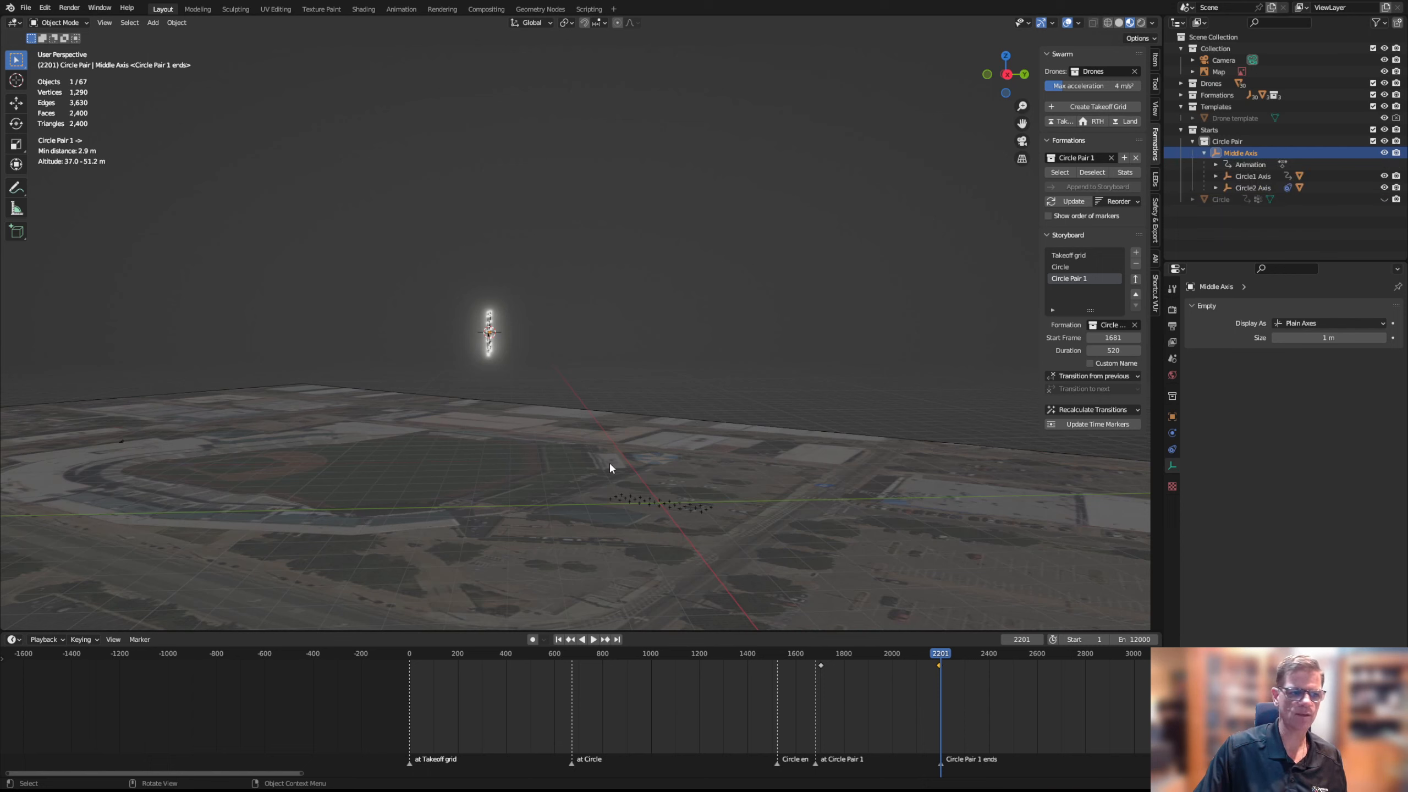
pyautogui.press('r')
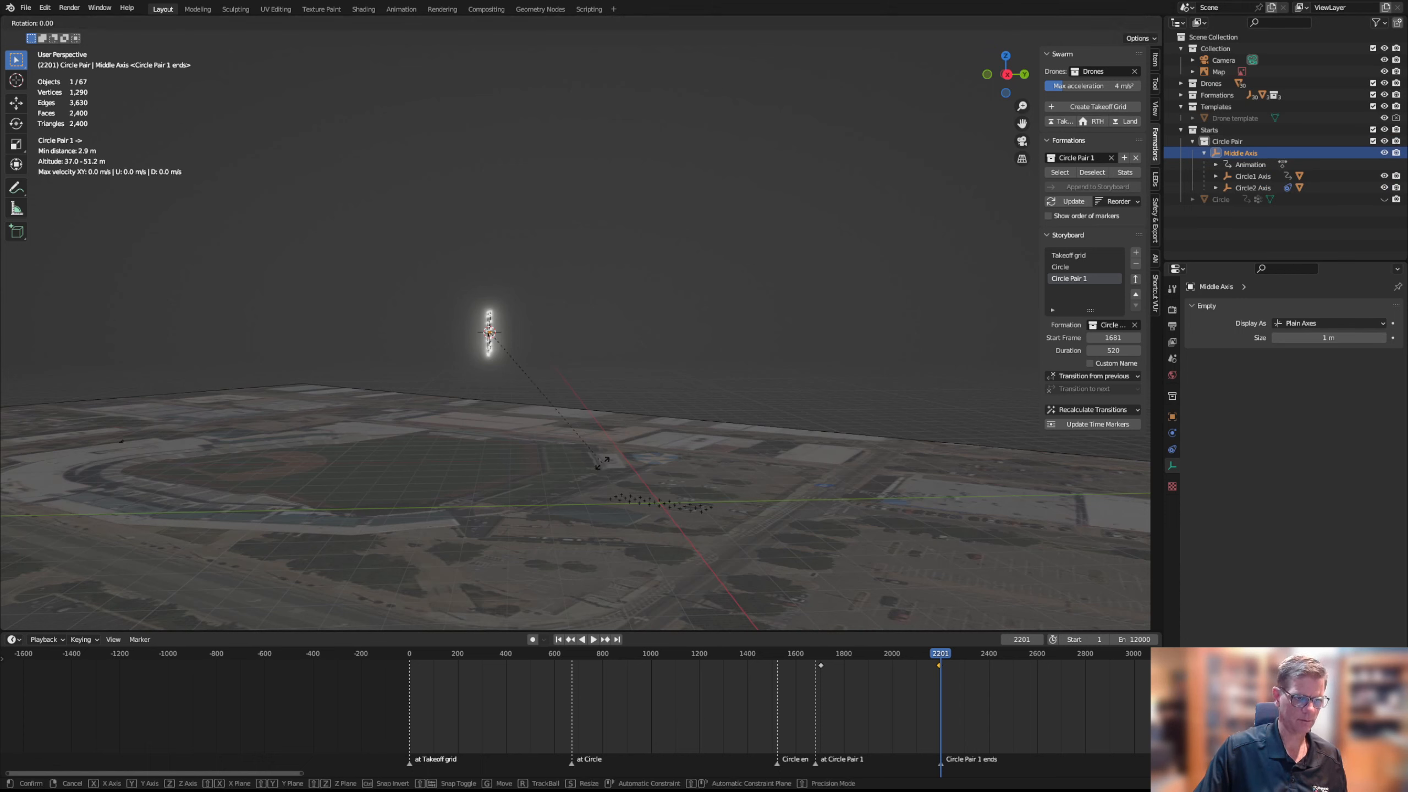
pyautogui.press('x')
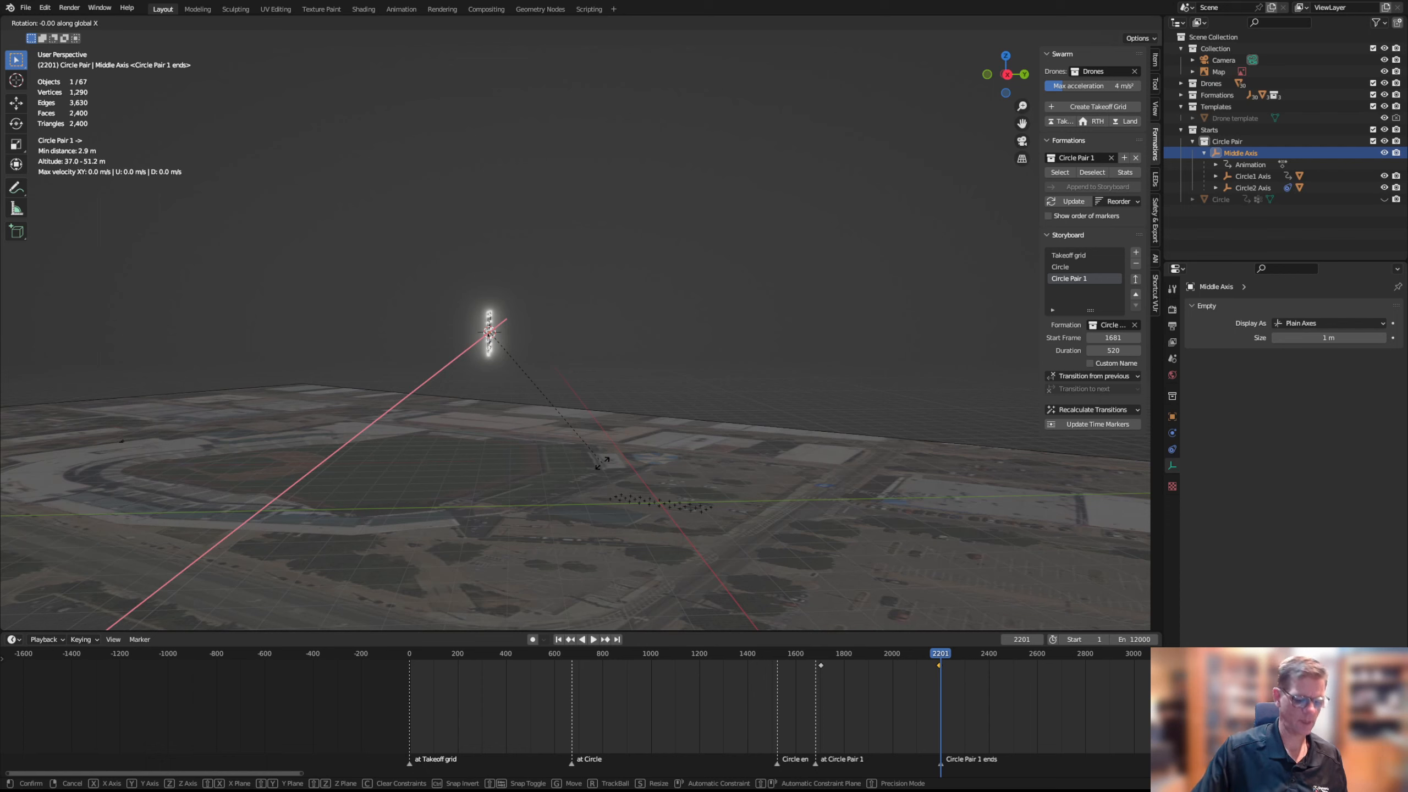
pyautogui.write('15')
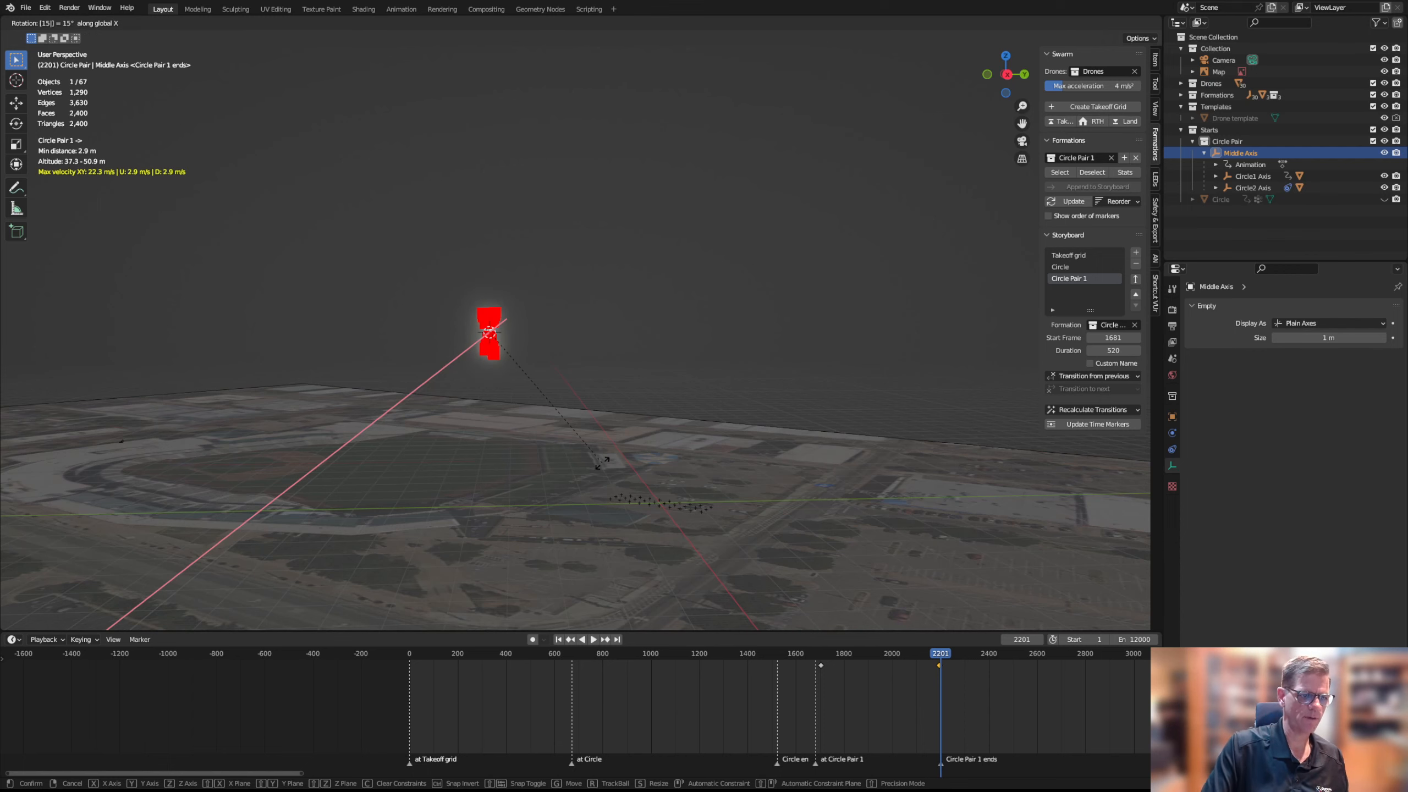
pyautogui.press('Return')
pyautogui.moveTo(567, 463)
pyautogui.mouseDown(button='middle')
pyautogui.moveTo(663, 465)
pyautogui.moveTo(577, 461)
pyautogui.mouseUp(button='middle')
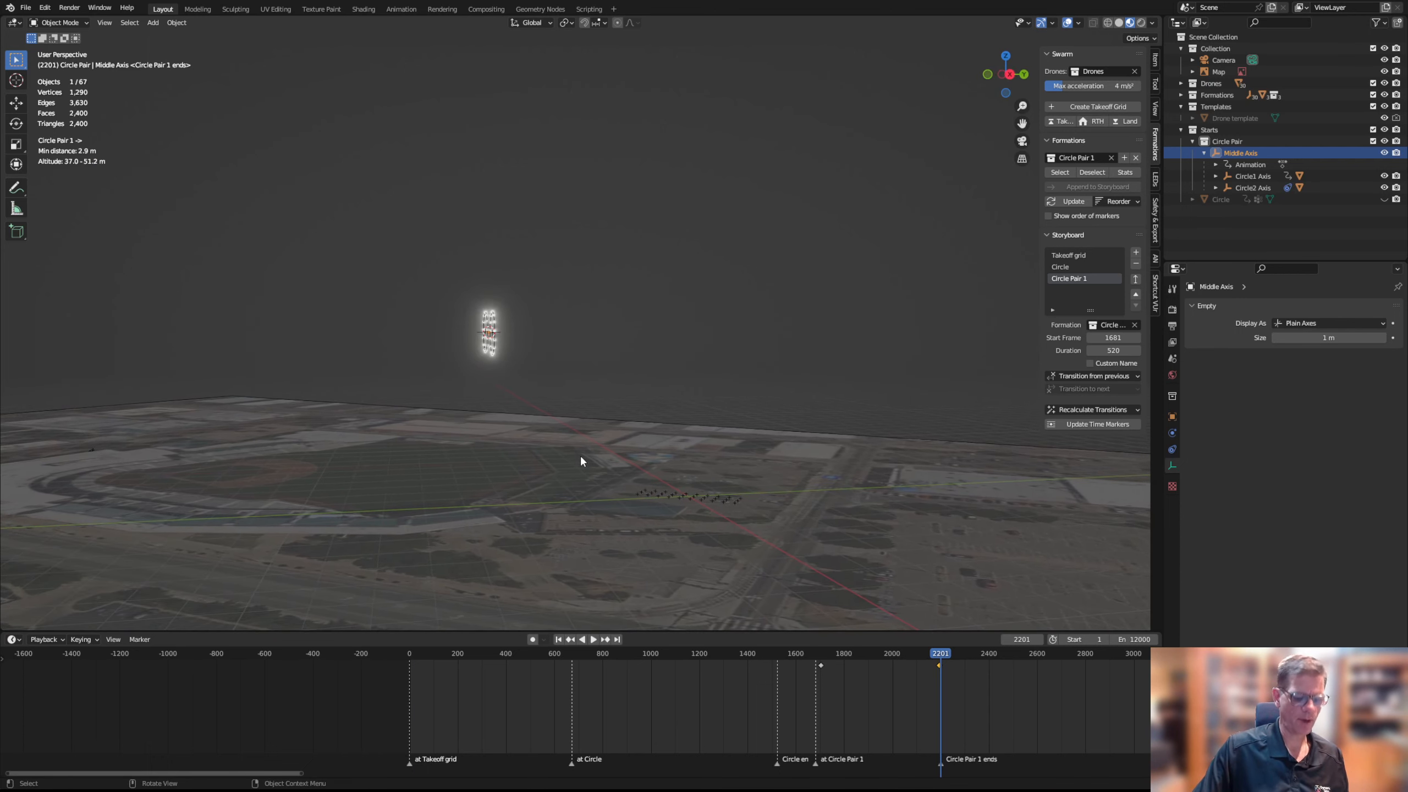
# Try rotating the Middle Axis empty 15° about its local X axis
pyautogui.press('r')
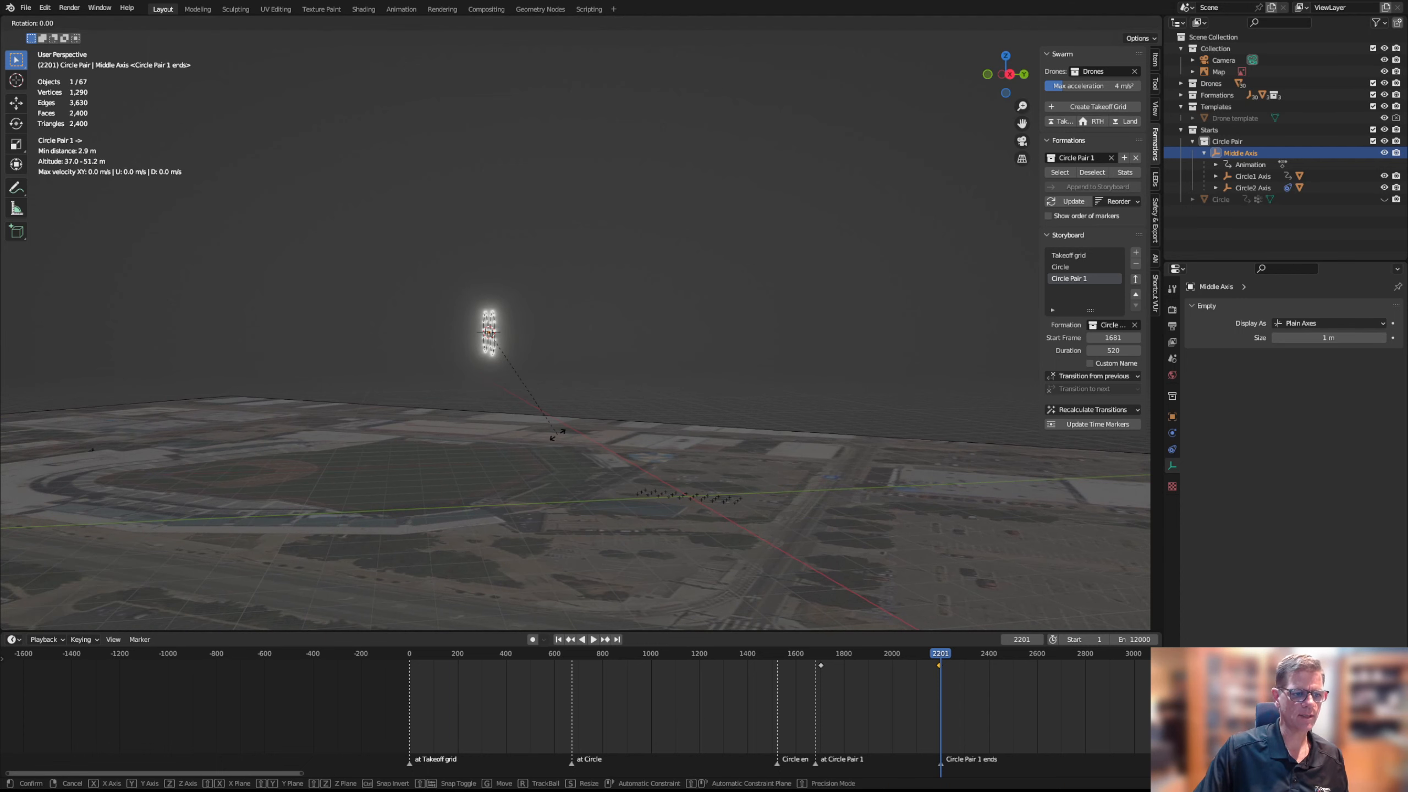
pyautogui.press('x')
pyautogui.press('x')
pyautogui.write('1')
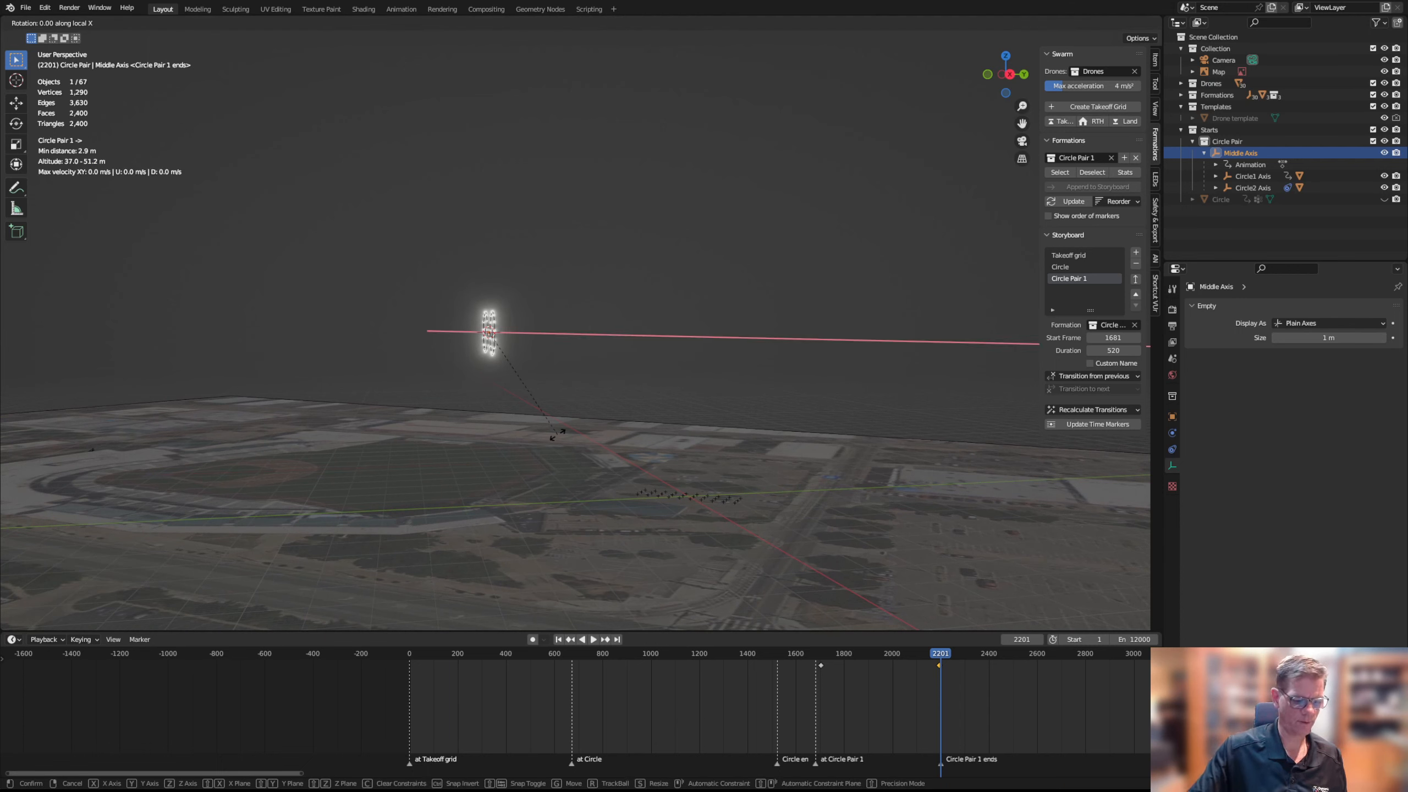
pyautogui.write('5')
pyautogui.press('Left')
pyautogui.press('Left')
pyautogui.moveTo(613, 413); pyautogui.dragTo(621, 455, button='middle')
pyautogui.press('Return')
pyautogui.moveTo(579, 392); pyautogui.dragTo(686, 423, button='middle')
pyautogui.scroll(-1, 688, 423)
pyautogui.scroll(1, 621, 385)
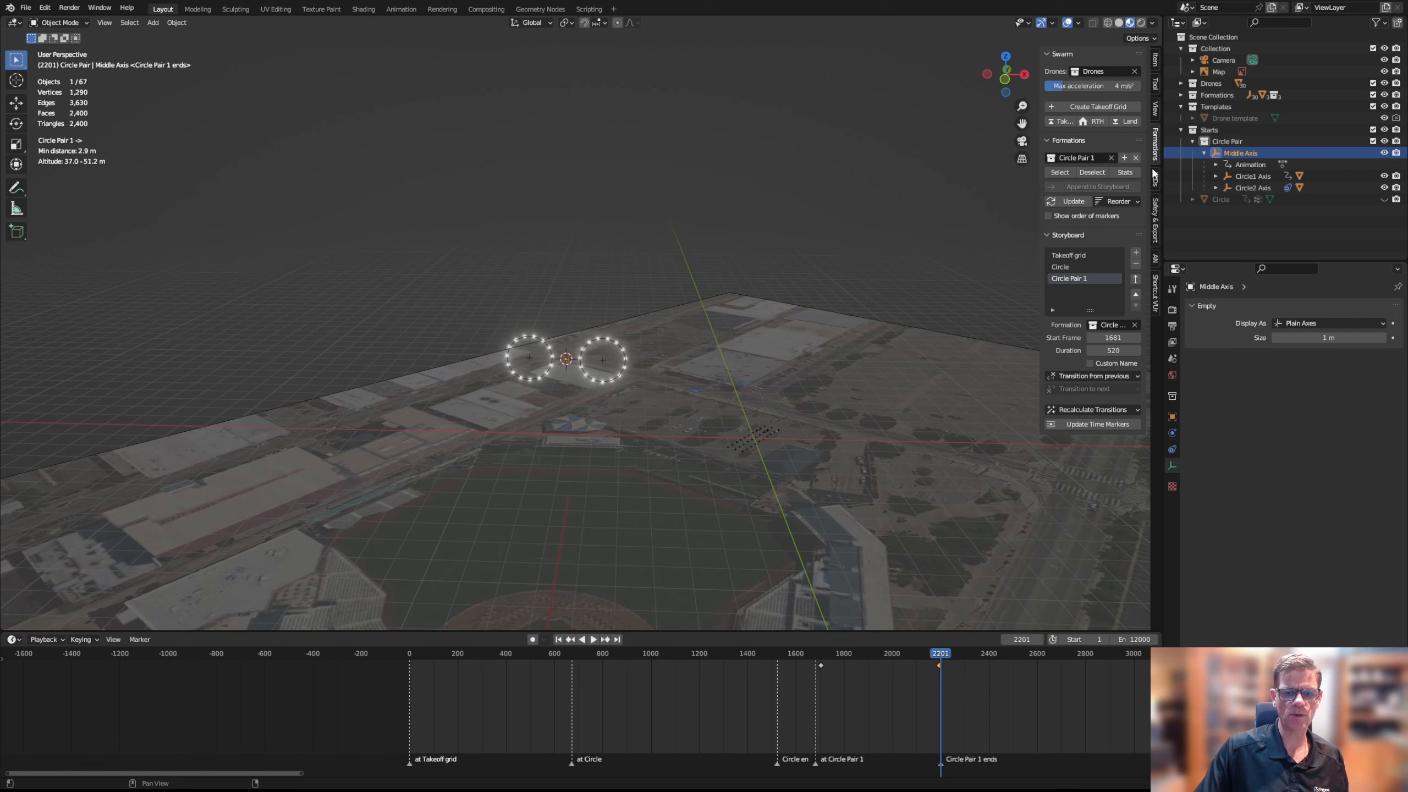
# Examine the rotation values and rotation mode of Middle Axis and Circle1 Axis in their transform properties
pyautogui.click(1156, 59)
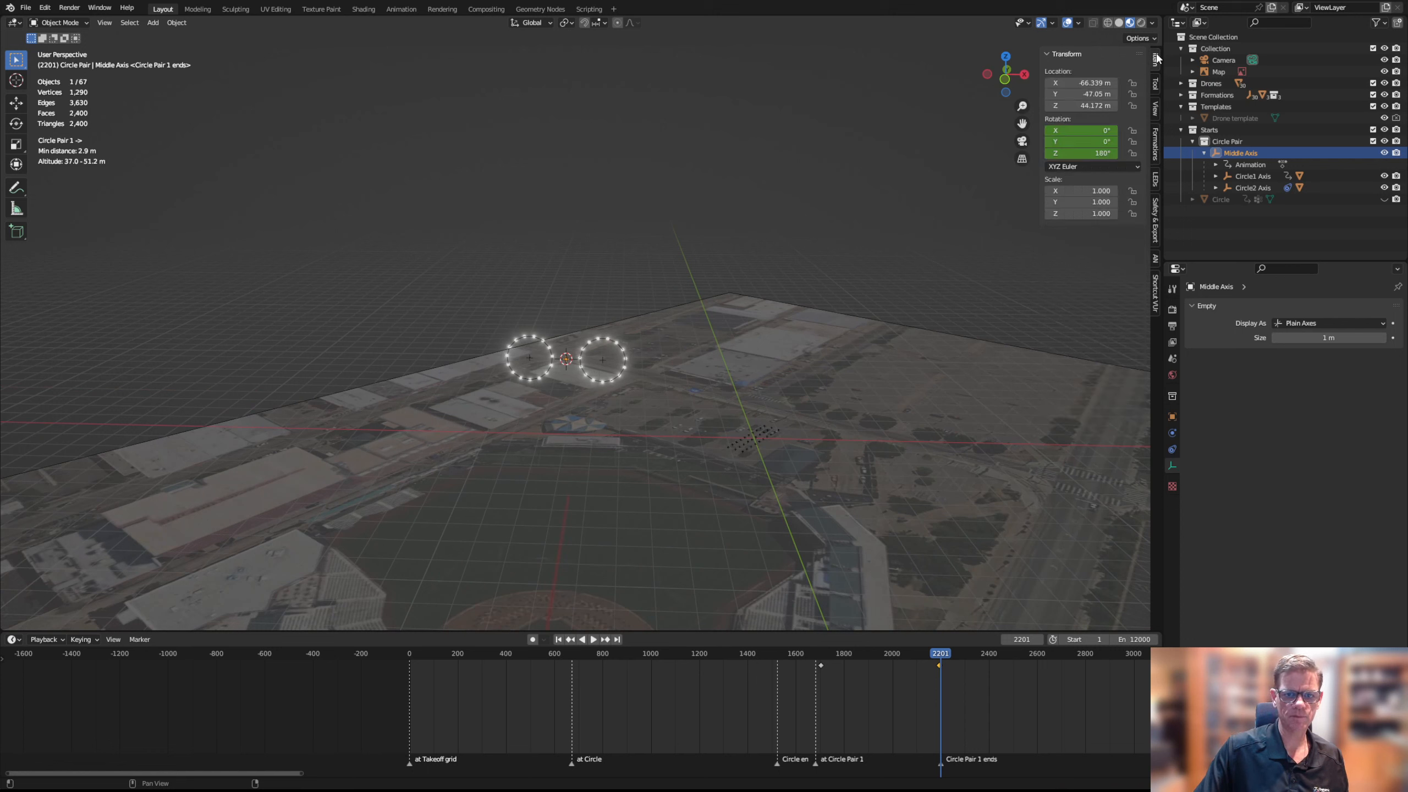
pyautogui.click(1095, 164)
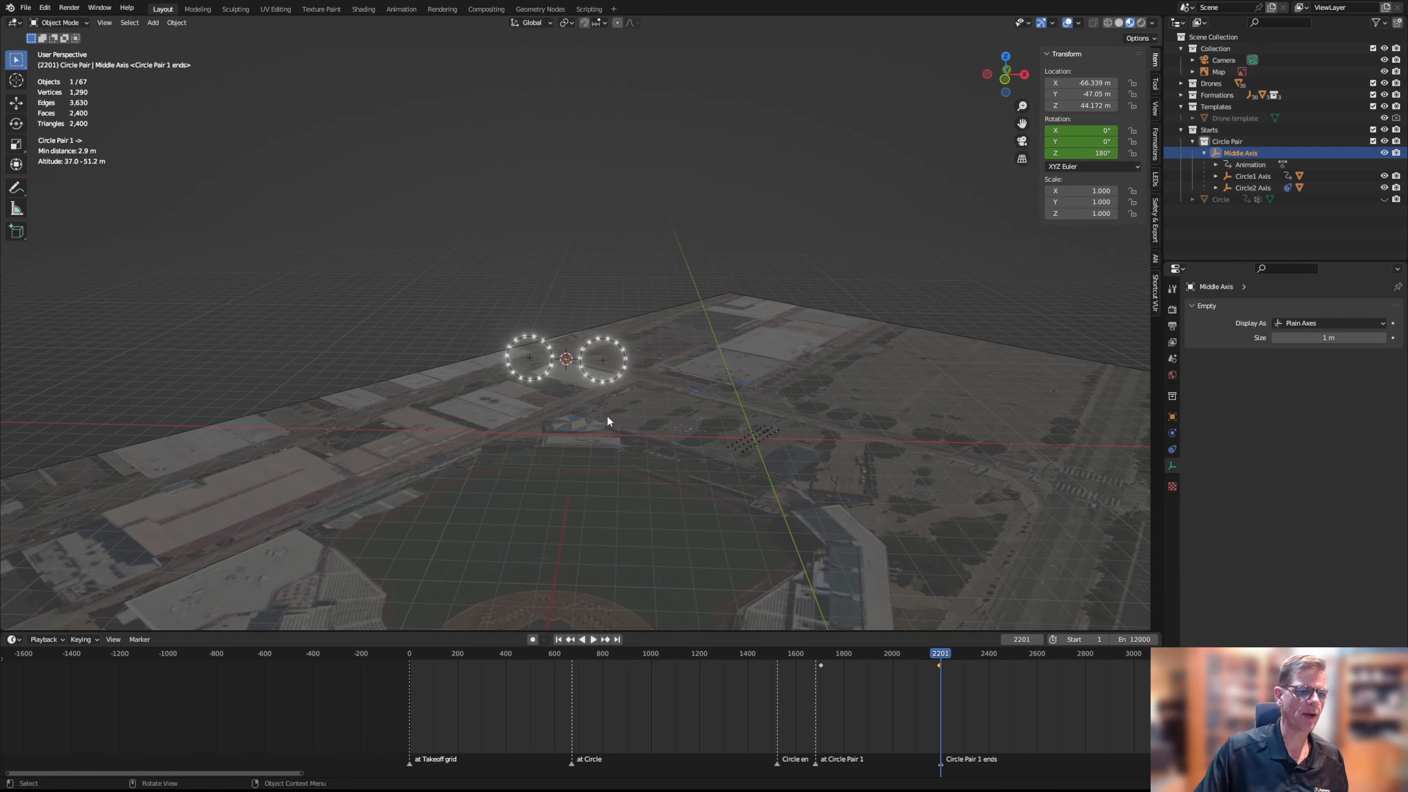
pyautogui.moveTo(595, 411); pyautogui.dragTo(541, 405, button='middle')
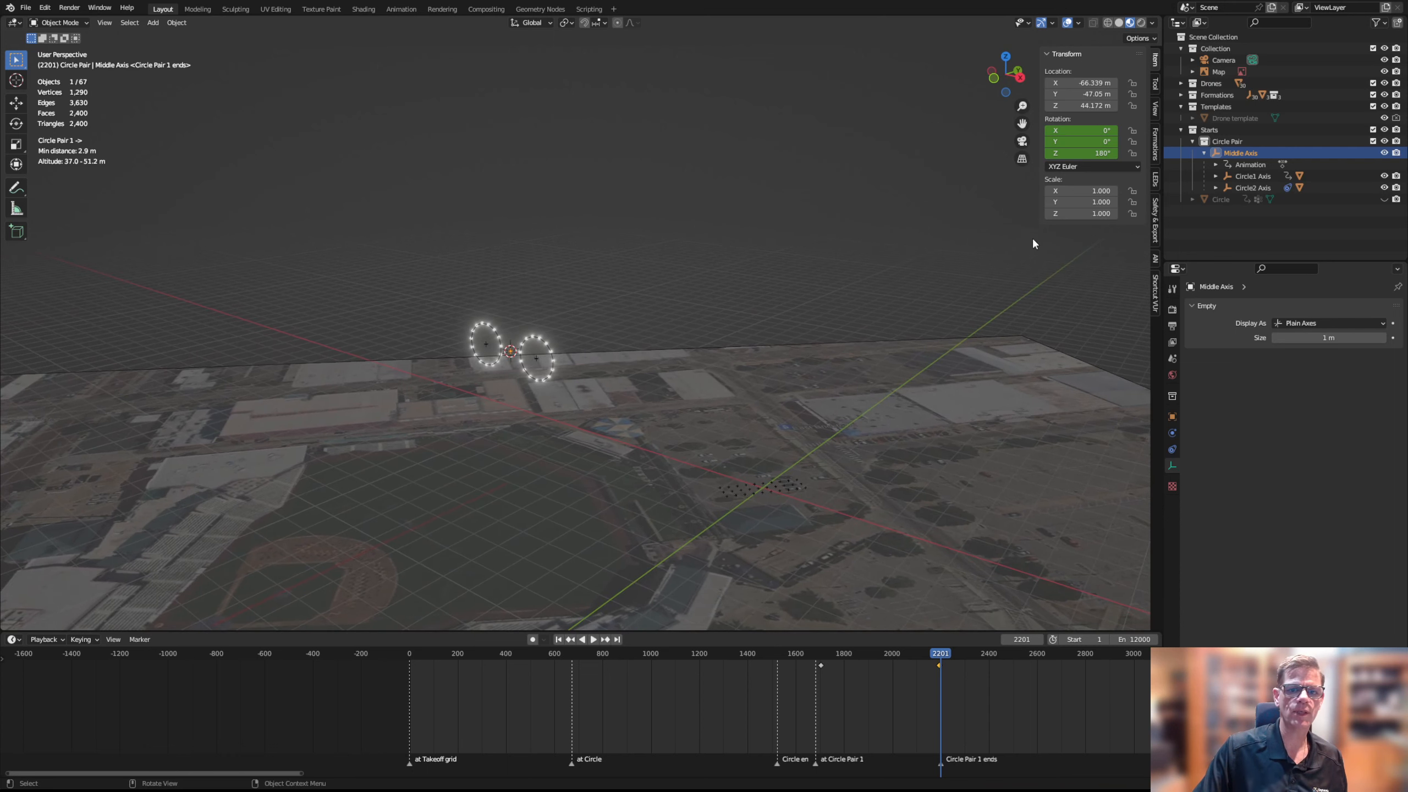
pyautogui.click(1071, 166)
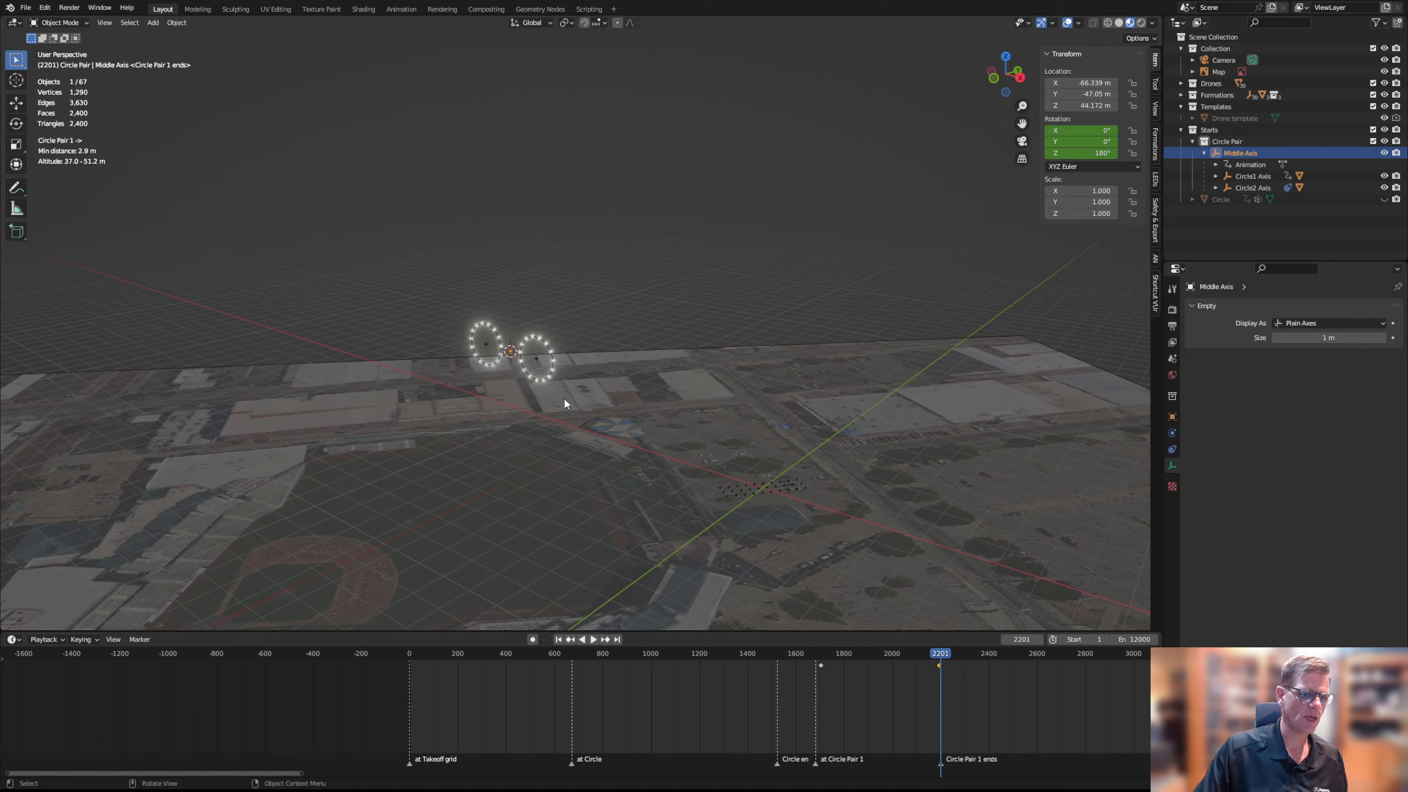
pyautogui.click(519, 360)
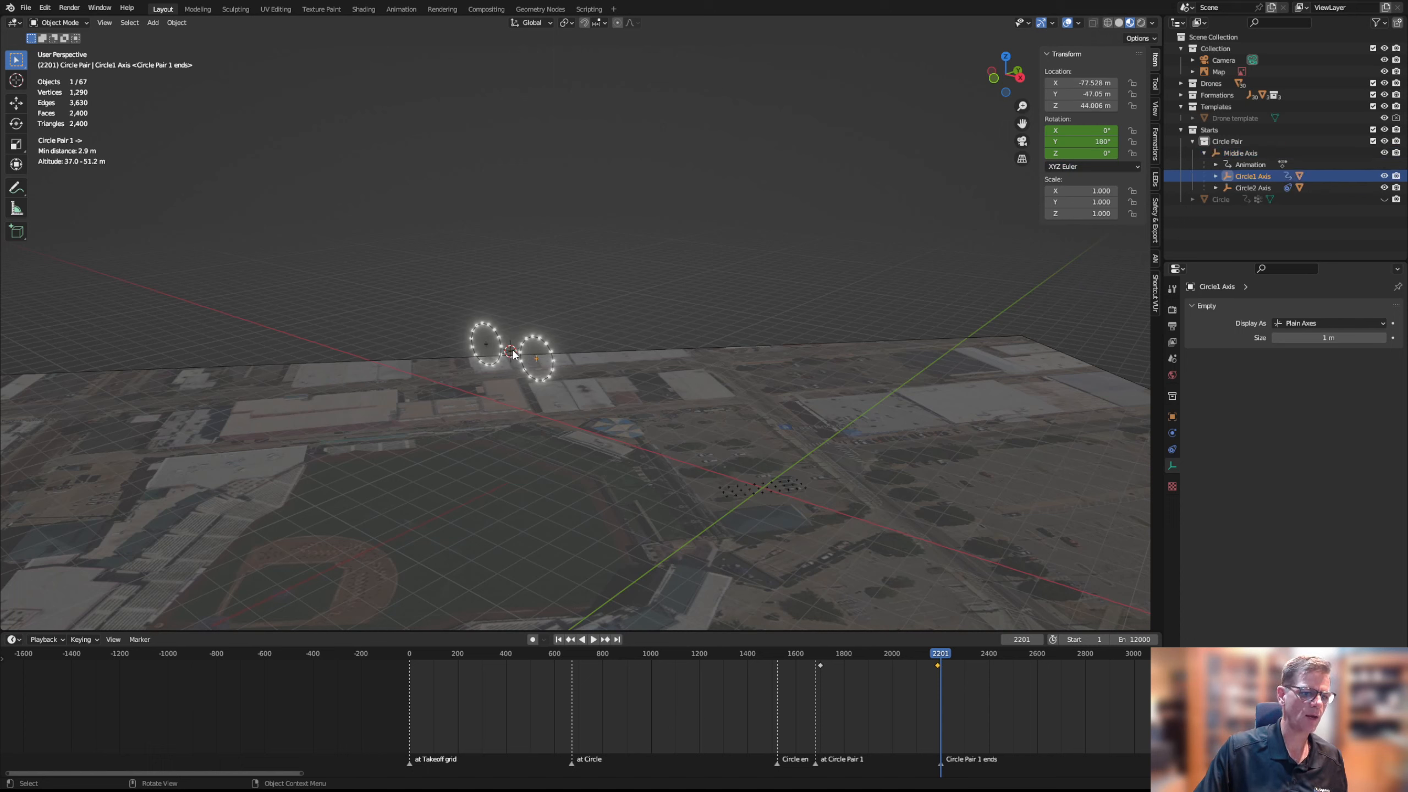
pyautogui.click(515, 355)
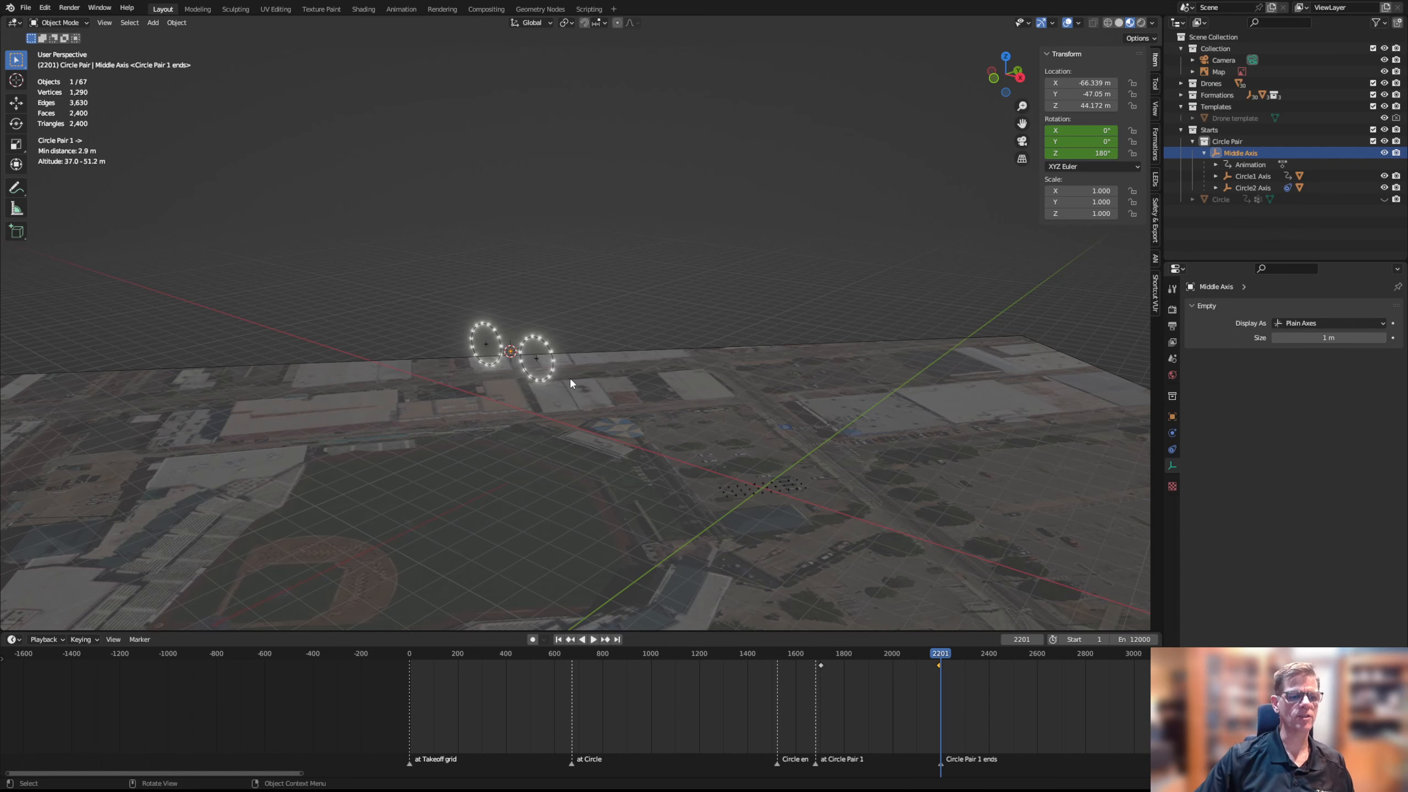
# Step back to frame 2200 and show the circle pair in the front orthographic view
pyautogui.press('Left')
pyautogui.moveTo(550, 433); pyautogui.dragTo(611, 438, button='middle')
pyautogui.press('KP_1')
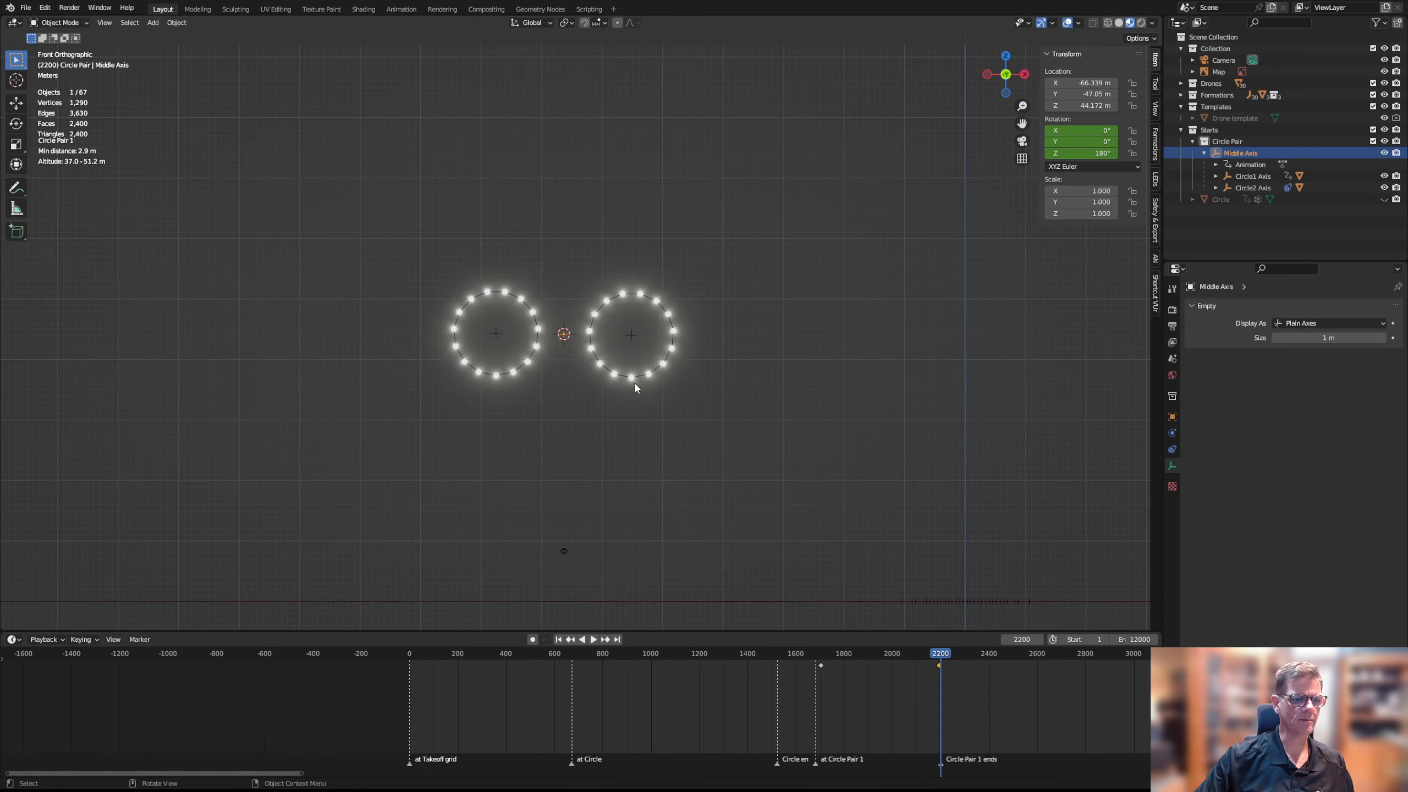
pyautogui.scroll(-1, 634, 387)
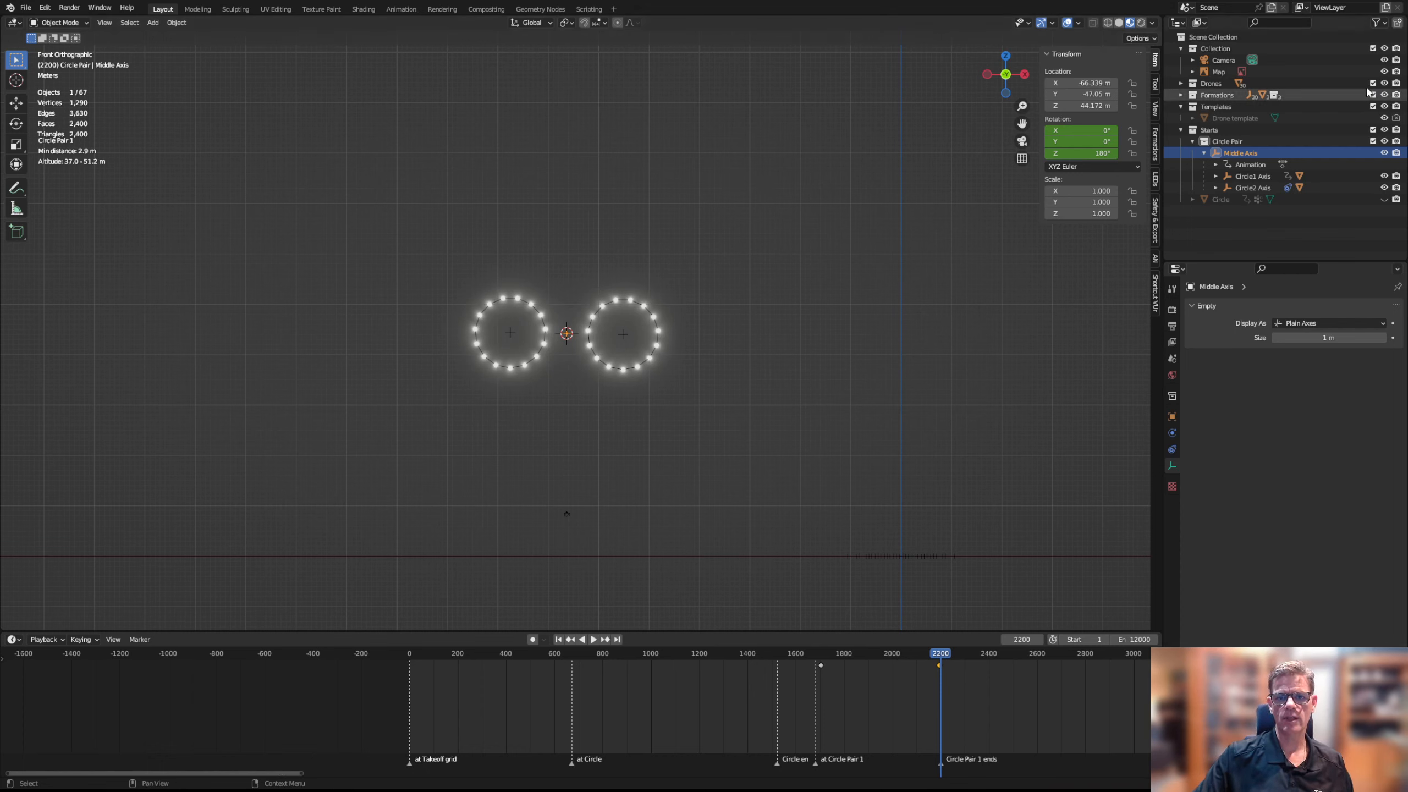
# Hide the Drones, Circle Pair and Formations collections in the viewport
pyautogui.click(1385, 84)
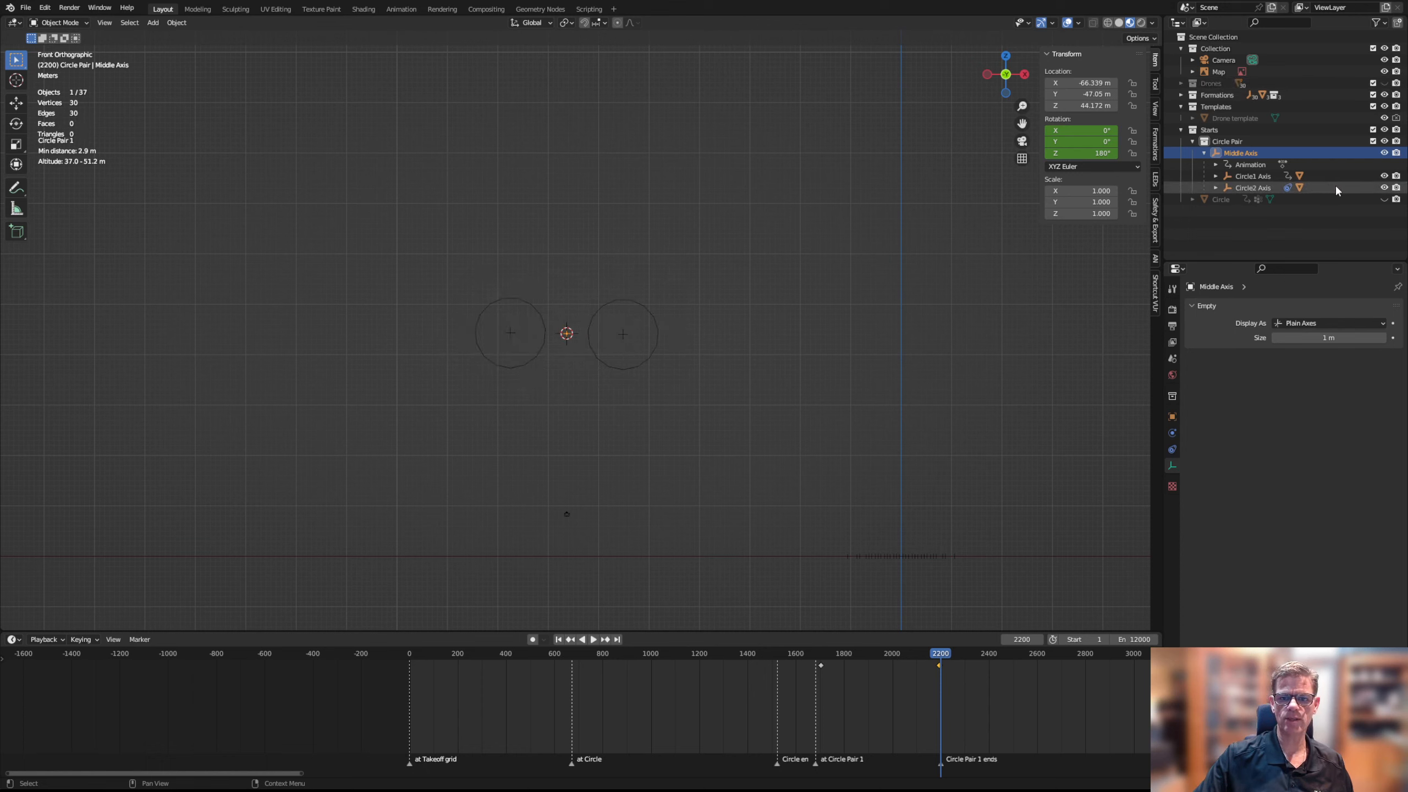
pyautogui.click(1384, 141)
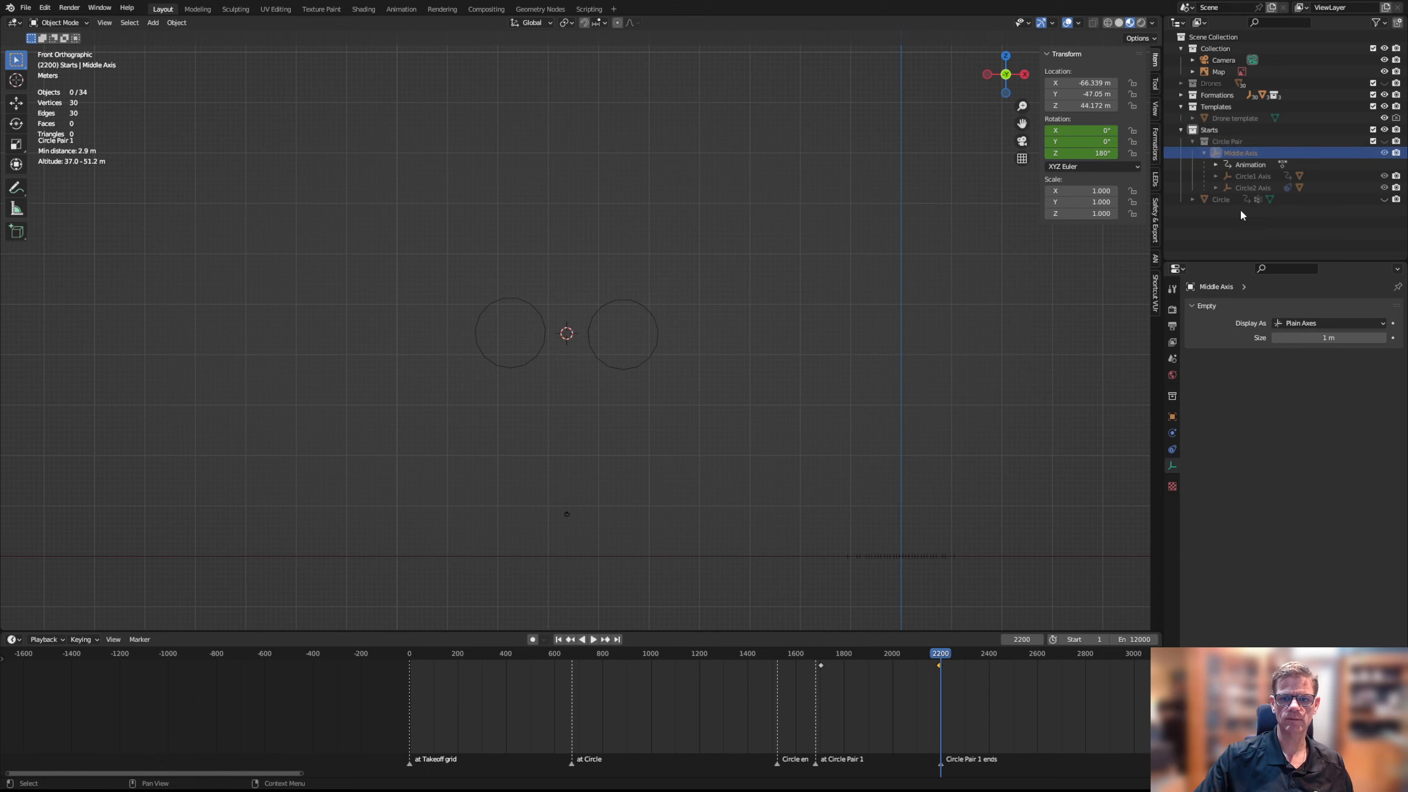
pyautogui.keyDown('shift'); pyautogui.click(1182, 94); pyautogui.keyUp('shift')
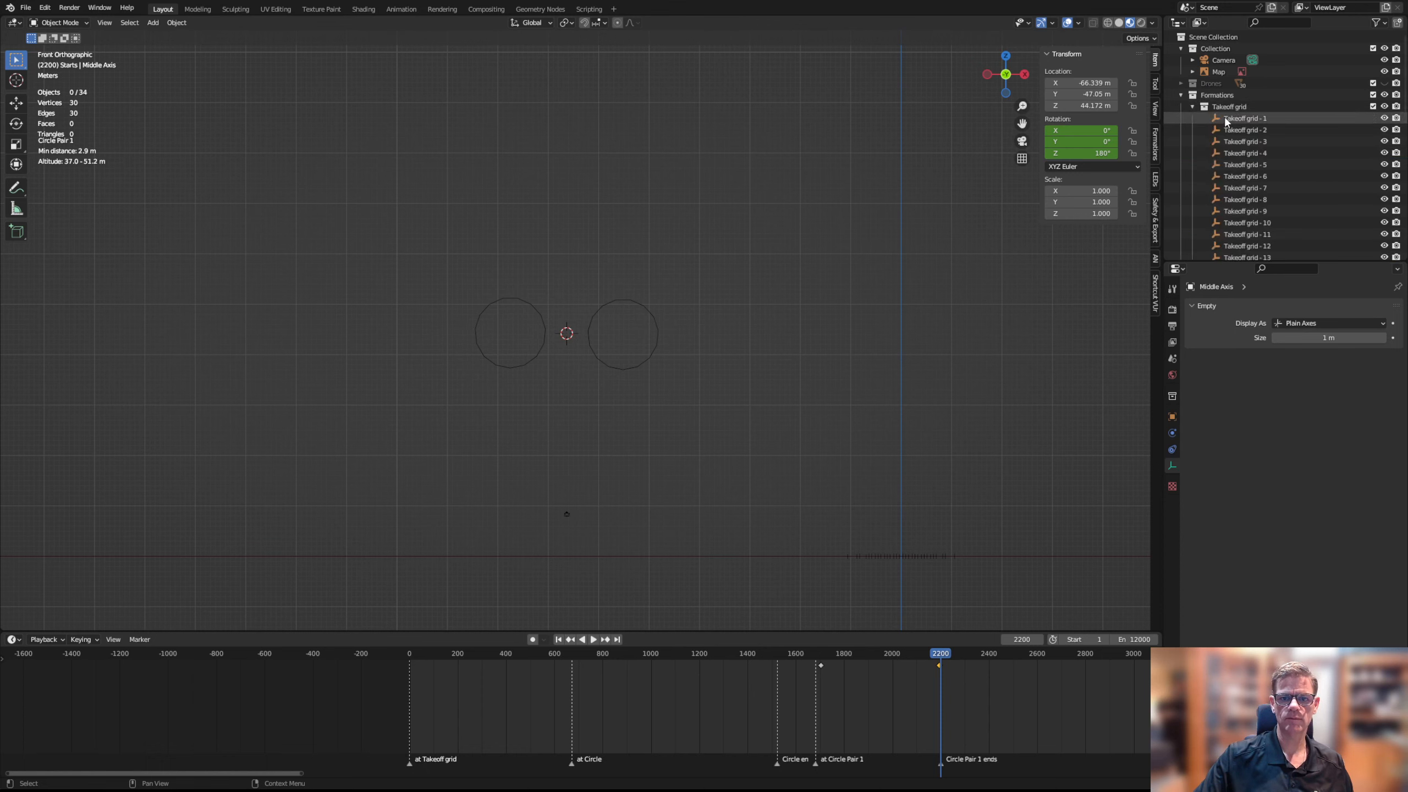
pyautogui.click(1385, 95)
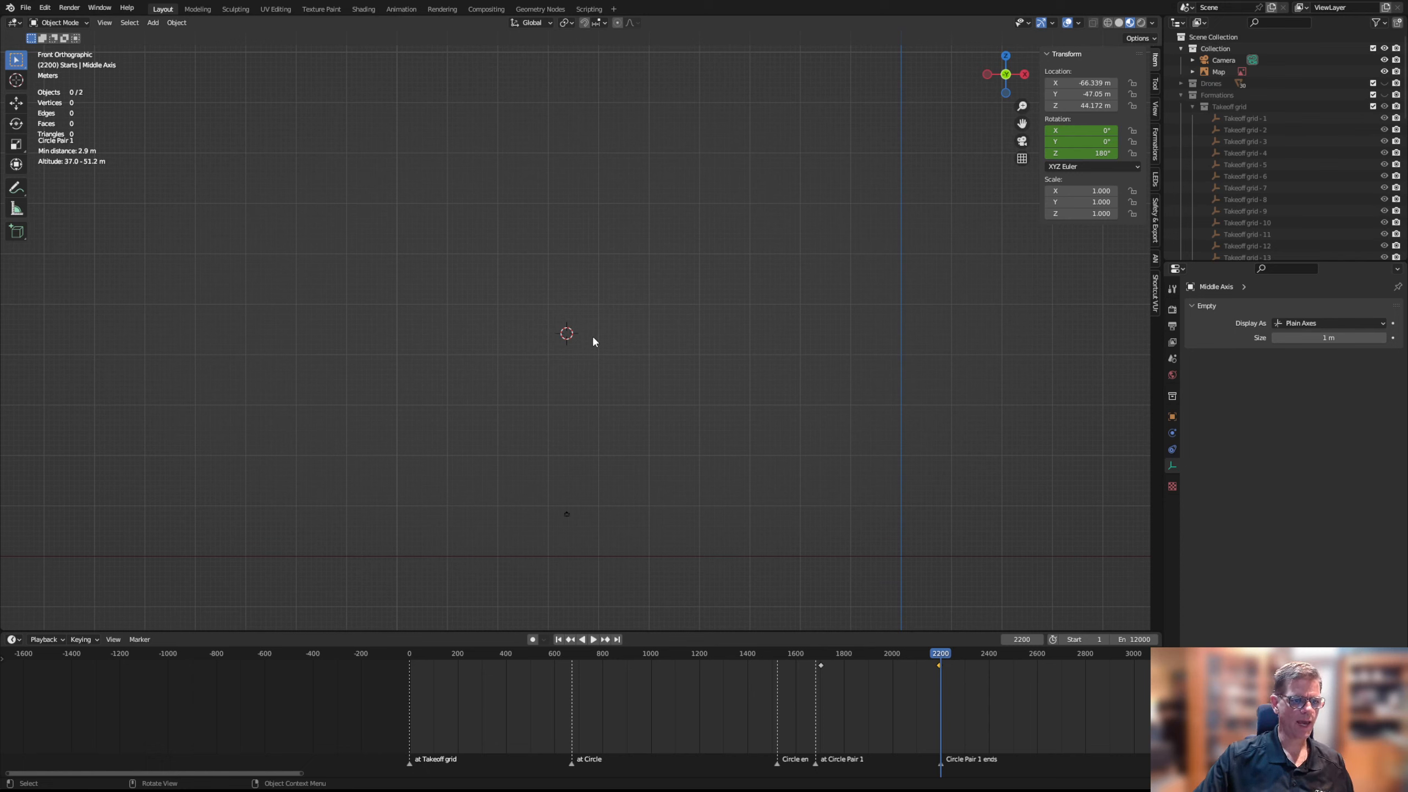
# Add an Archimedean spiral curve at the 3D cursor and set its turns to 3
pyautogui.hotkey('shift', 'a')
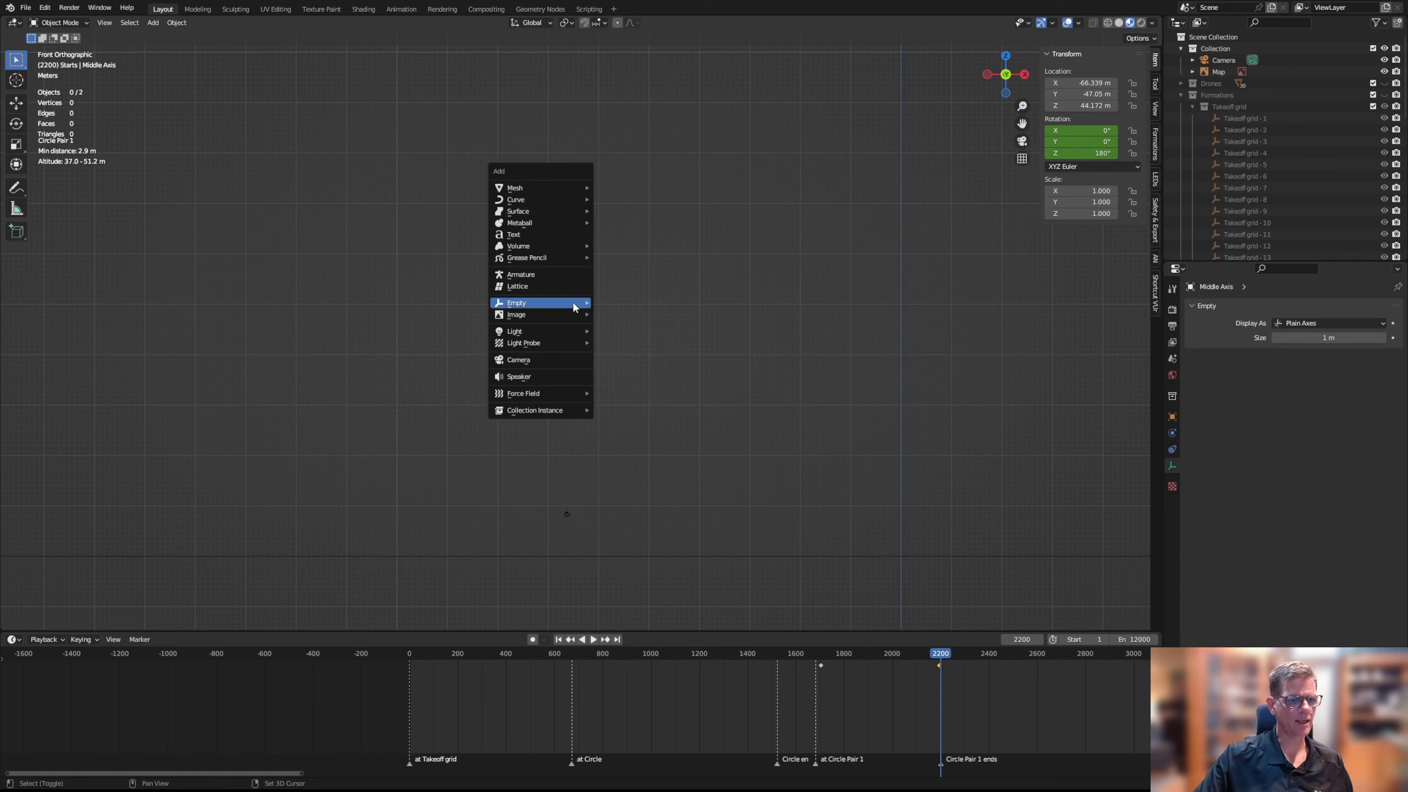
pyautogui.moveTo(574, 305)
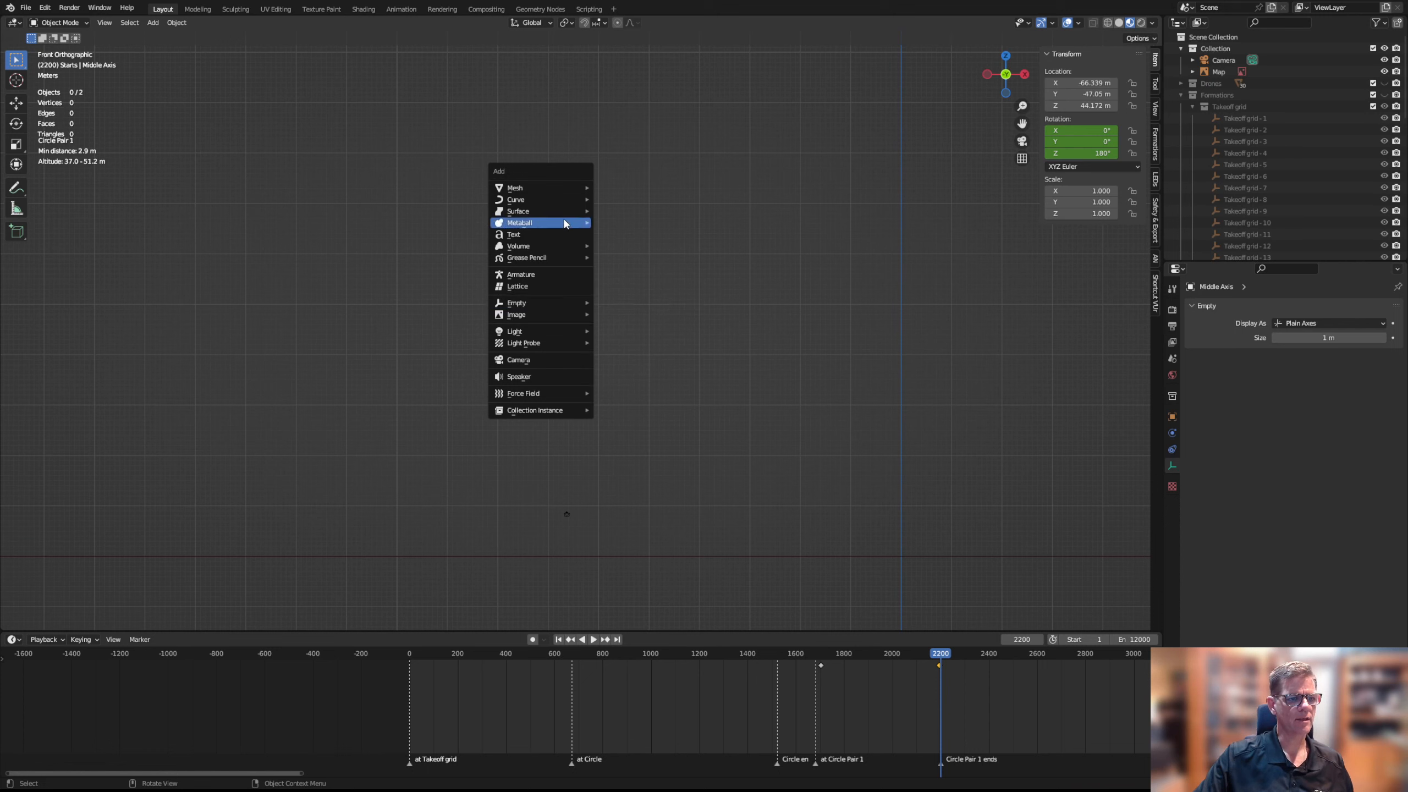
pyautogui.moveTo(556, 201)
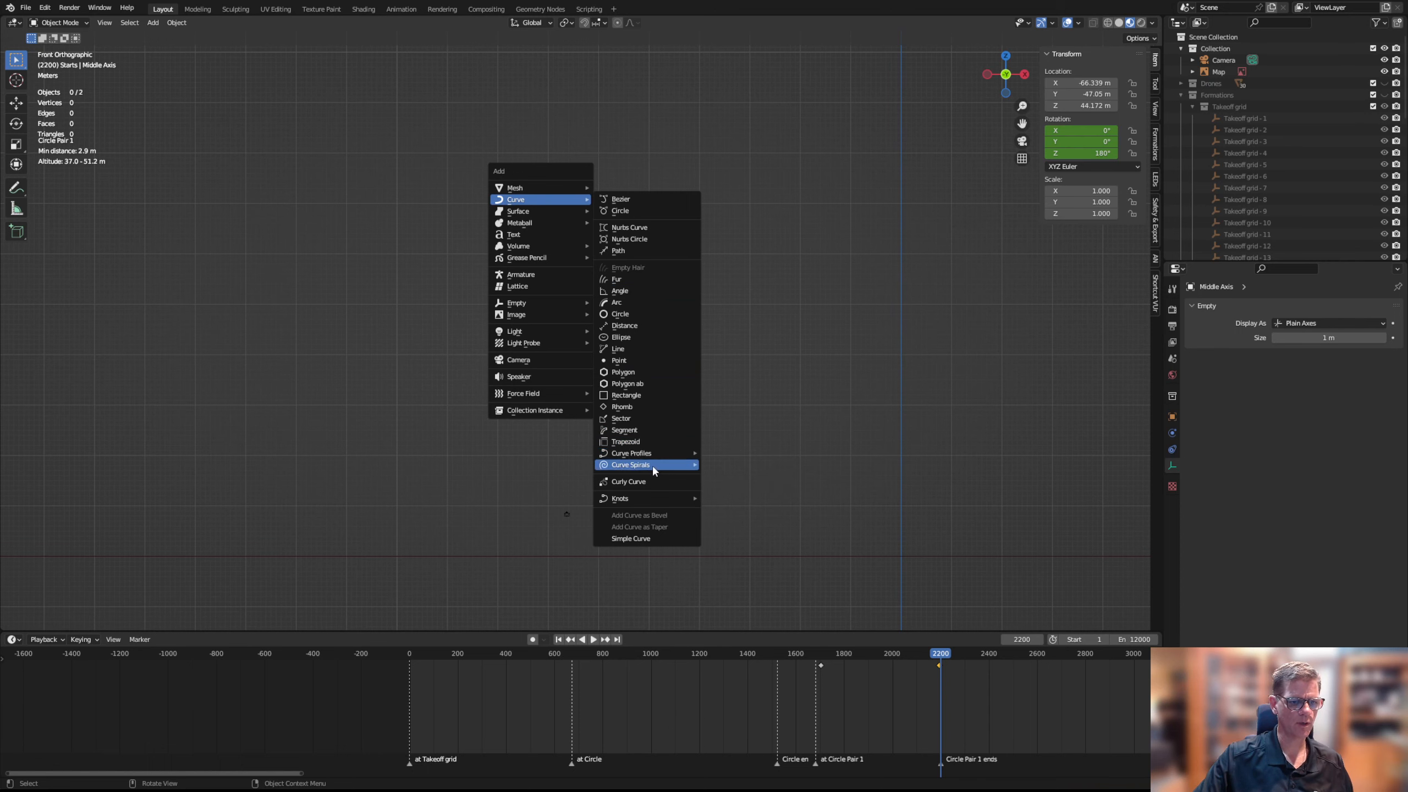
pyautogui.moveTo(655, 468)
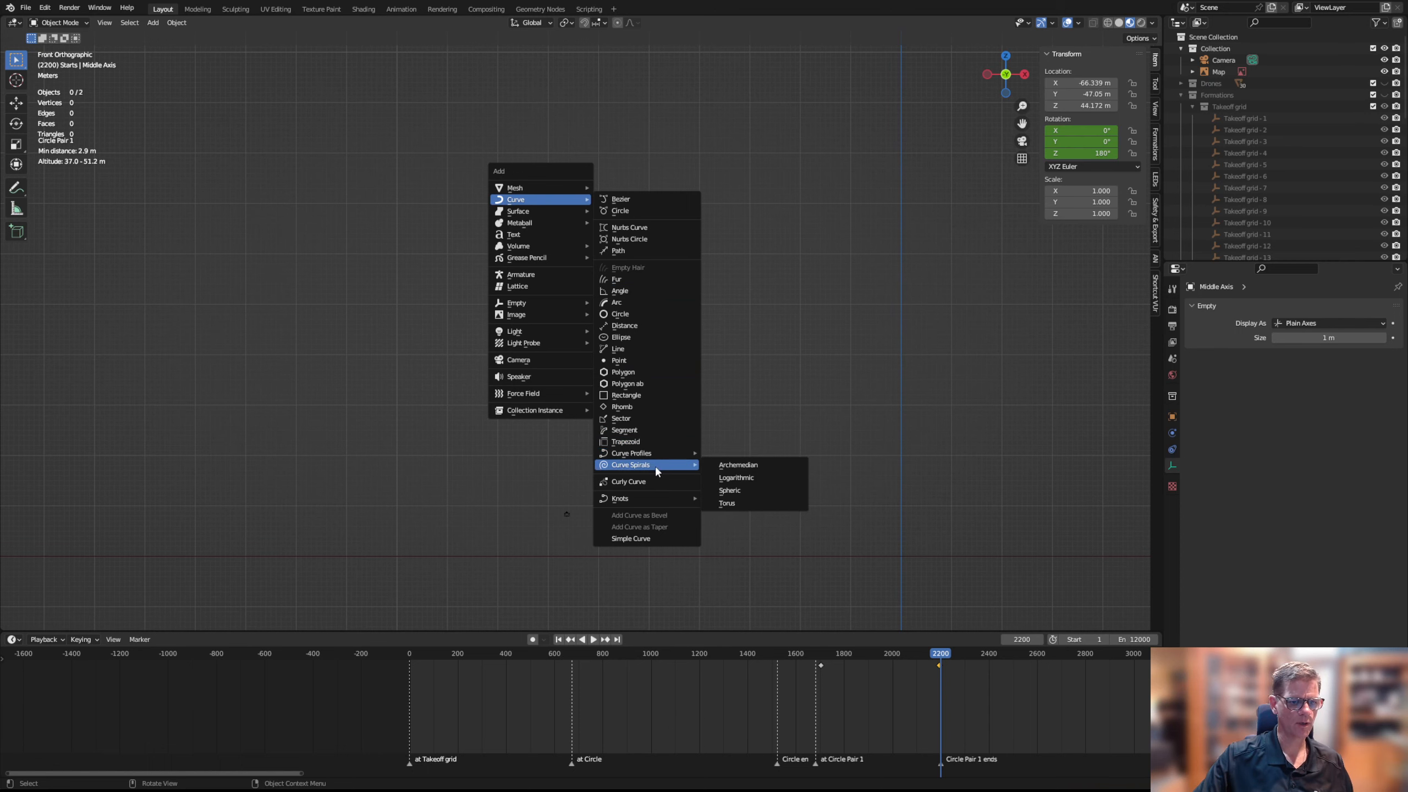
pyautogui.click(733, 466)
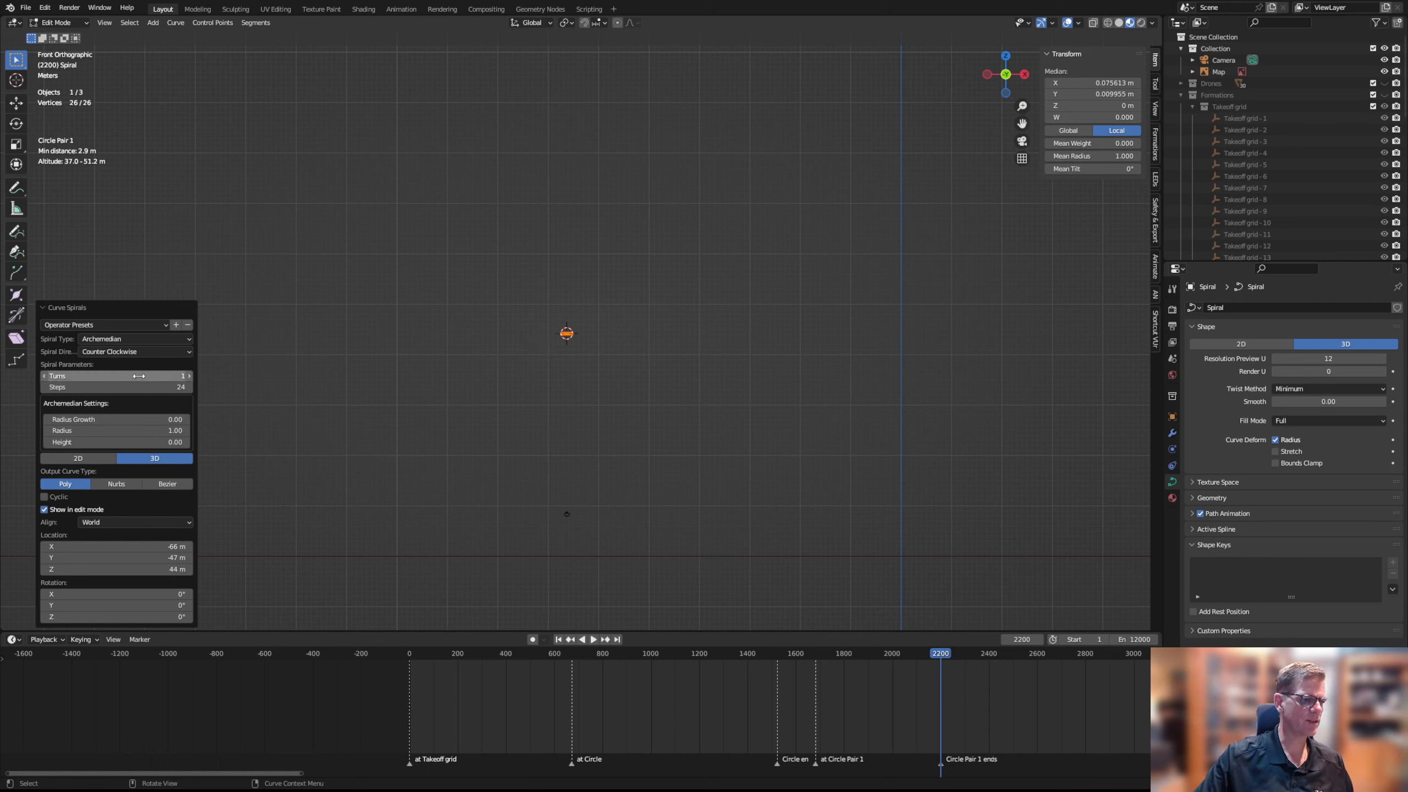
pyautogui.click(158, 378)
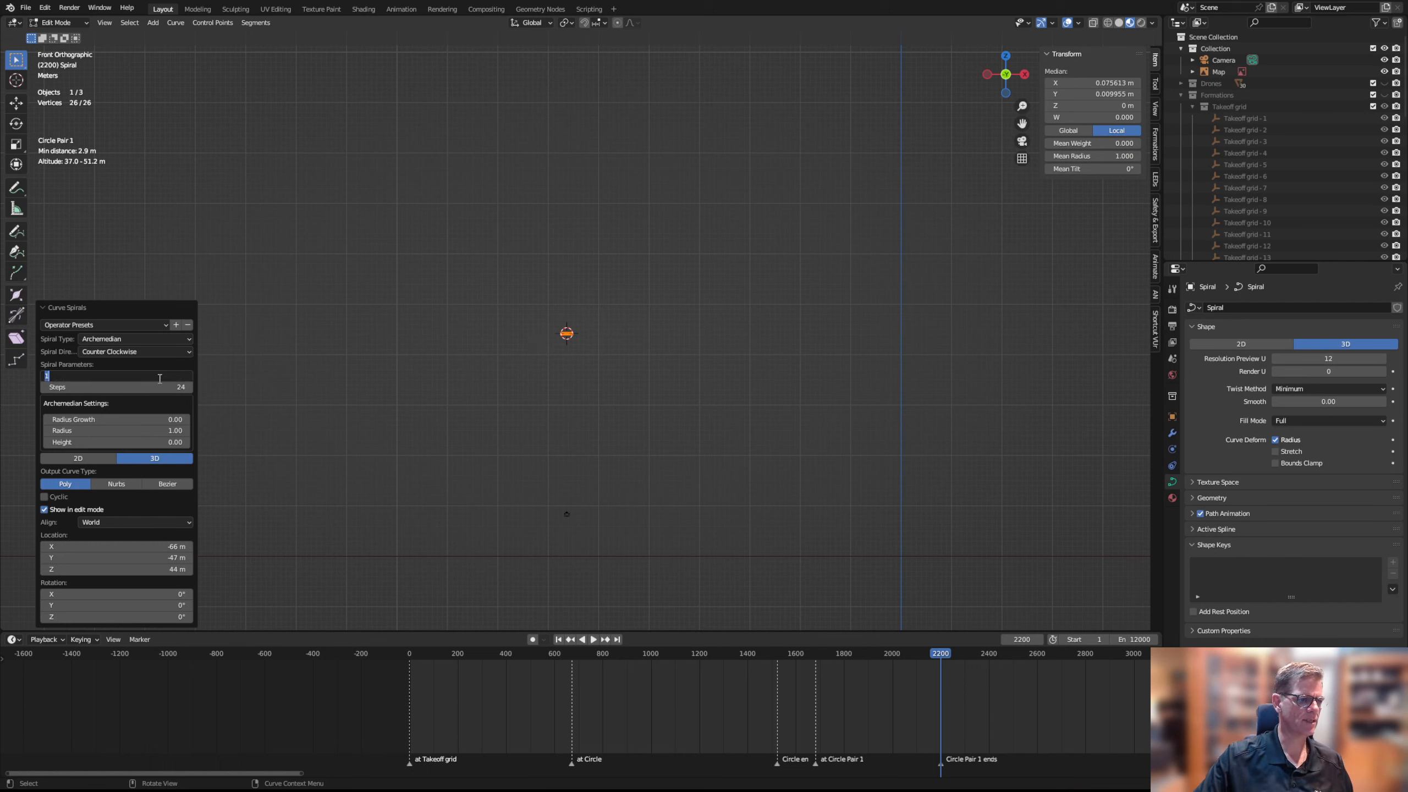
pyautogui.write('3')
pyautogui.press('Return')
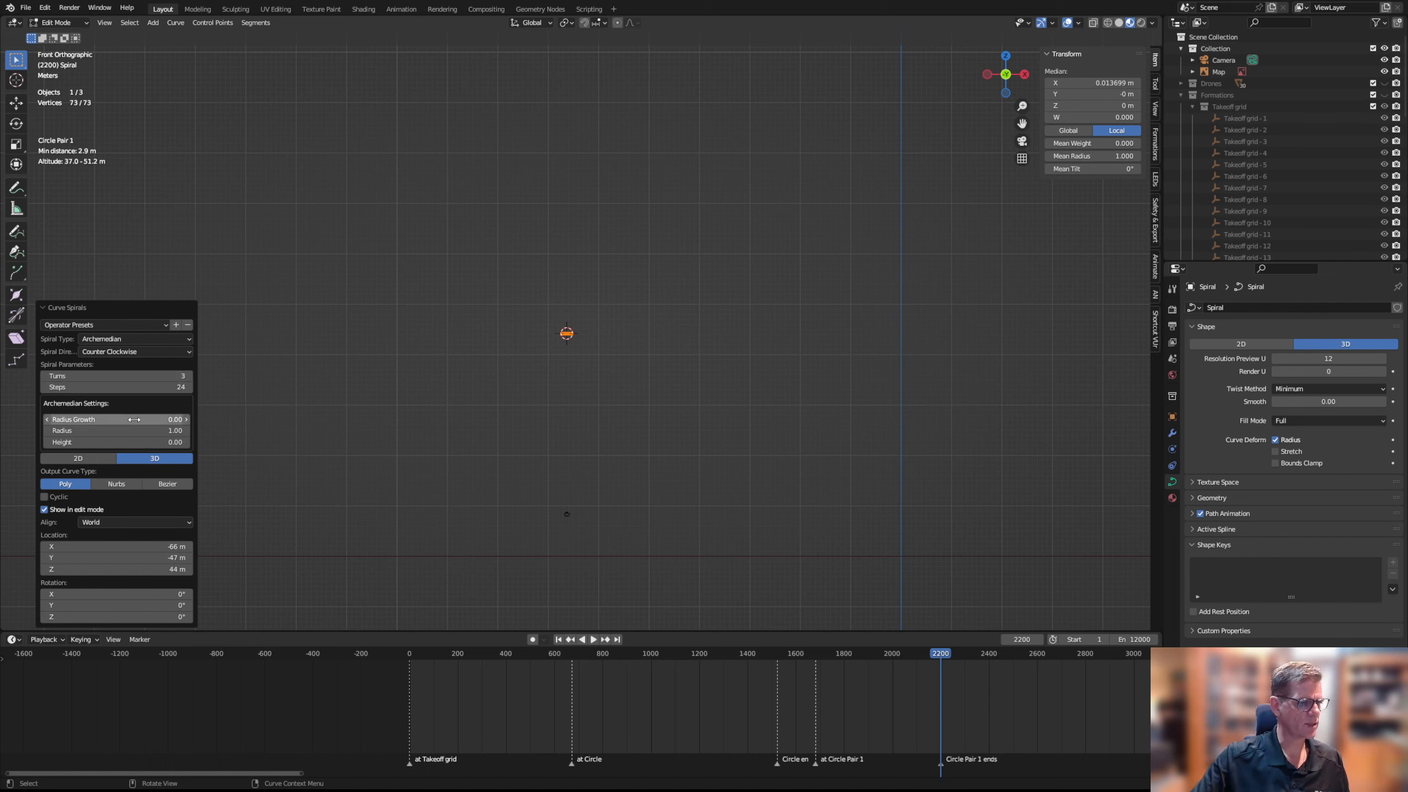
# Set the new spiral's radius to 6.64 and its height to 8.79
pyautogui.moveTo(133, 443); pyautogui.dragTo(552, 452)
pyautogui.scroll(1, 471, 398)
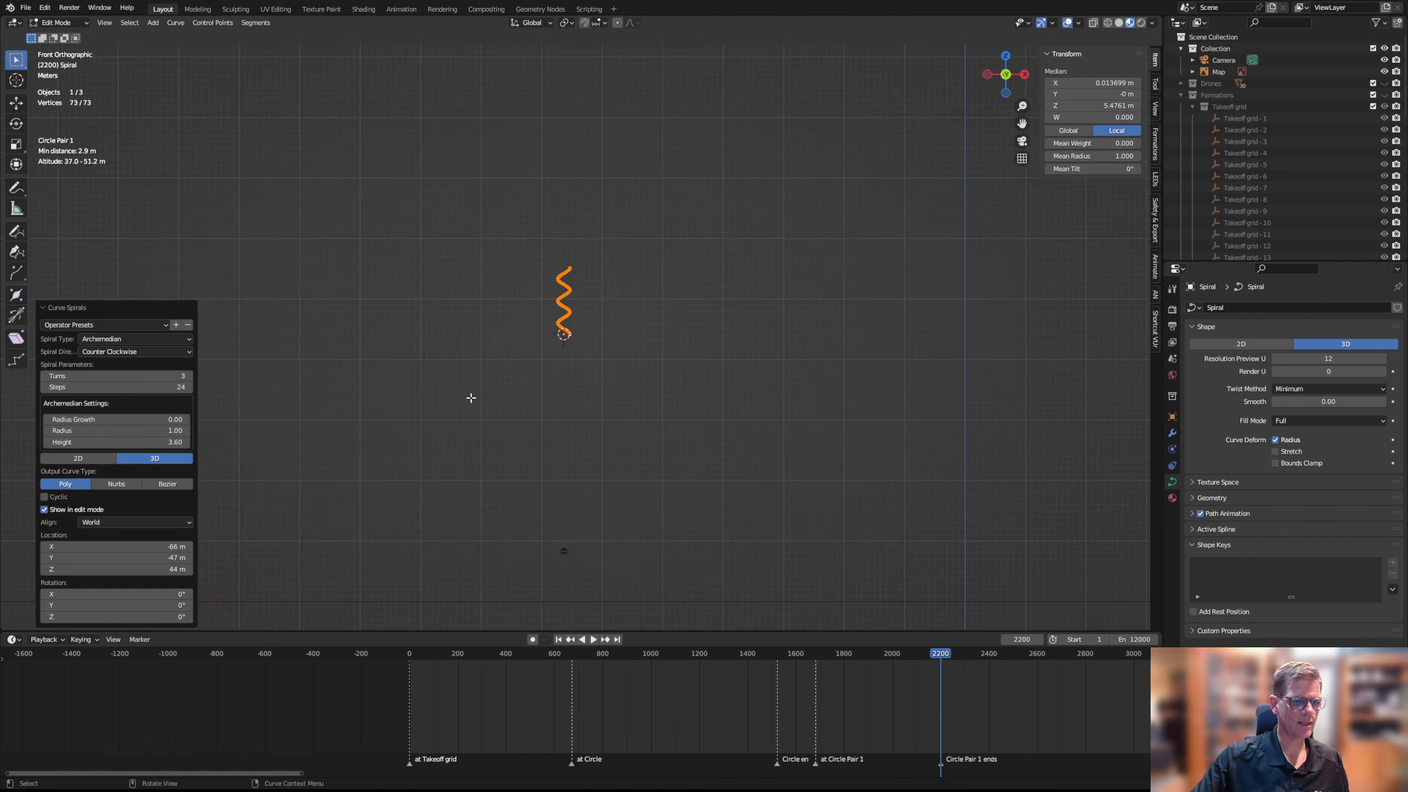
pyautogui.scroll(2, 471, 398)
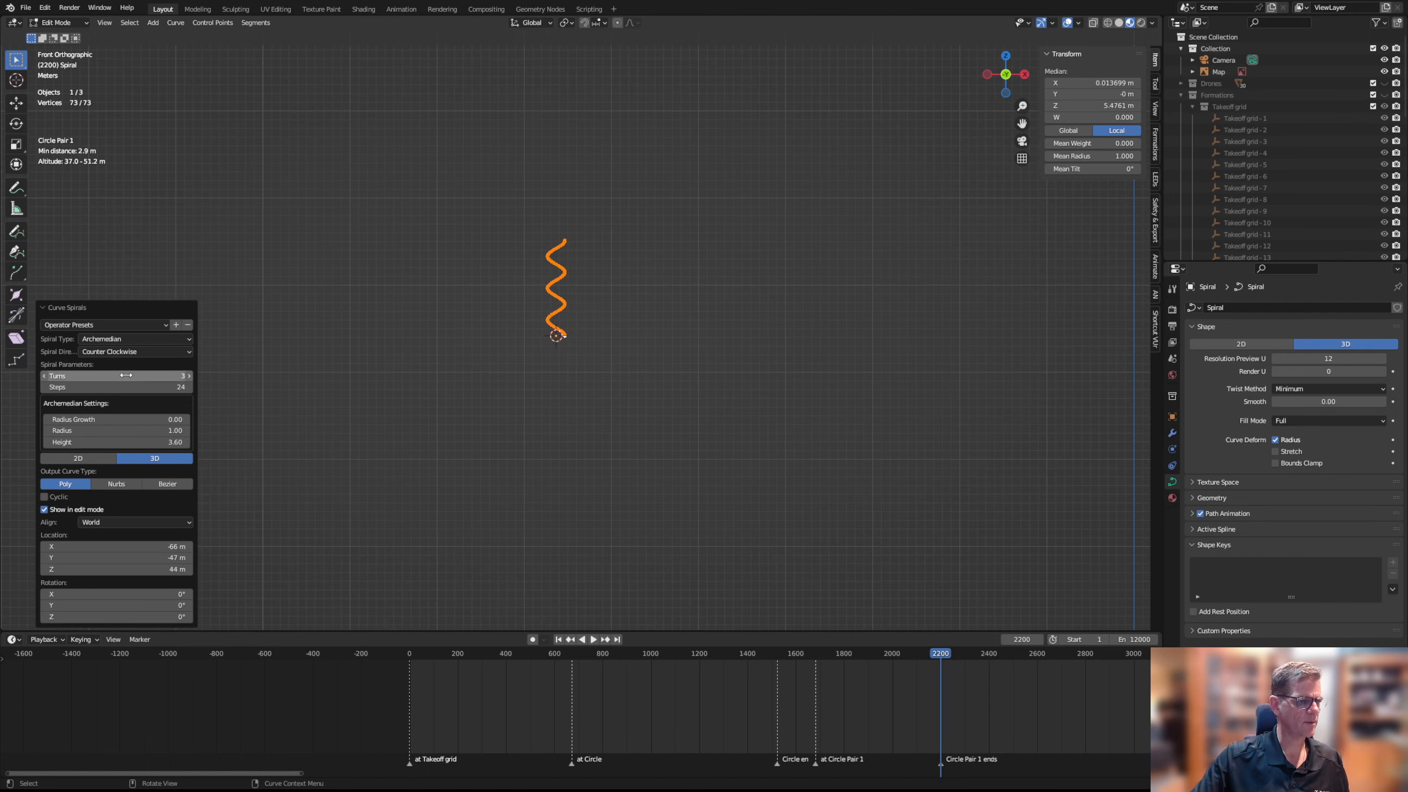
pyautogui.moveTo(112, 431); pyautogui.dragTo(2, 433)
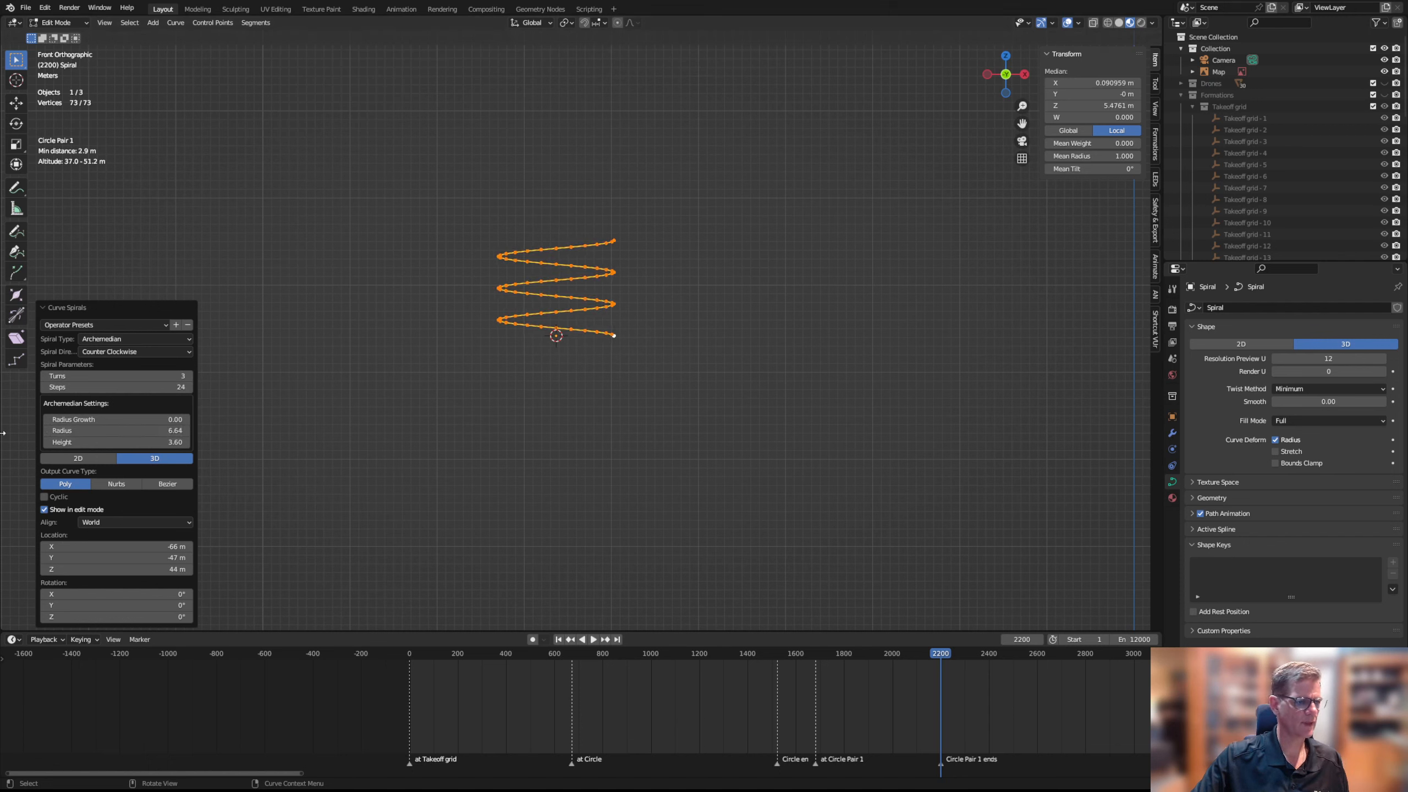
pyautogui.moveTo(111, 442); pyautogui.dragTo(560, 450)
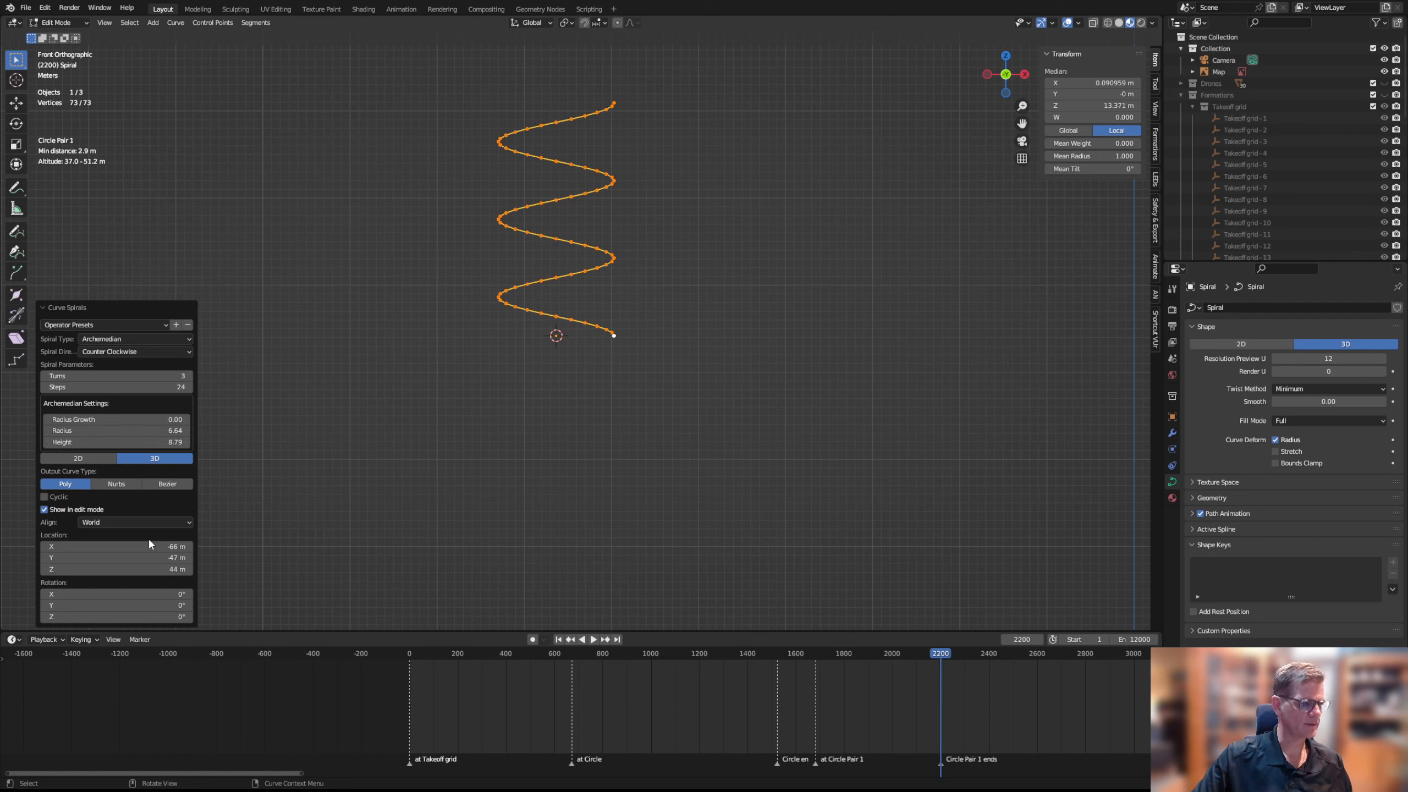
# Shift the spiral's X location to -67 m and return to Object Mode
pyautogui.moveTo(132, 546); pyautogui.dragTo(125, 546)
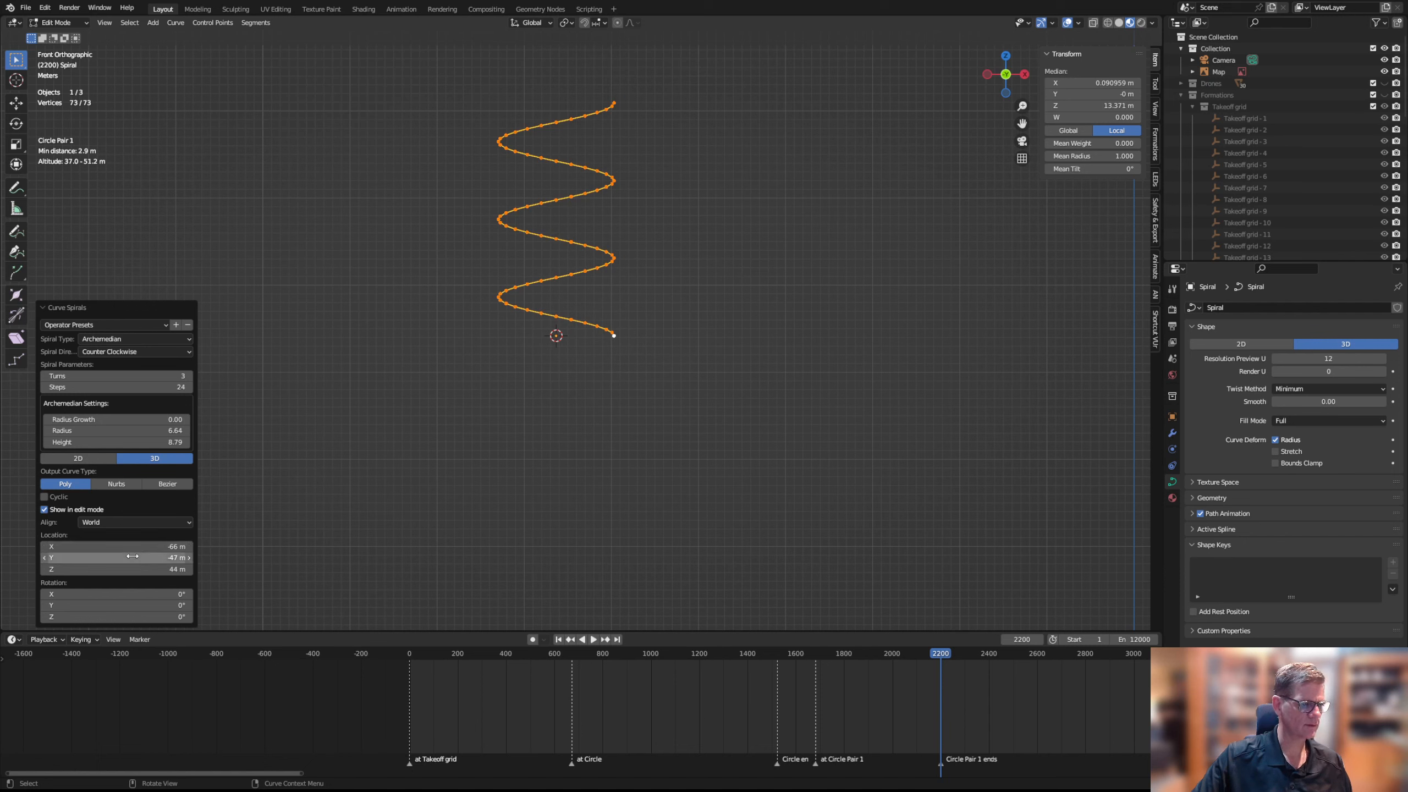
pyautogui.moveTo(793, 348); pyautogui.dragTo(807, 351)
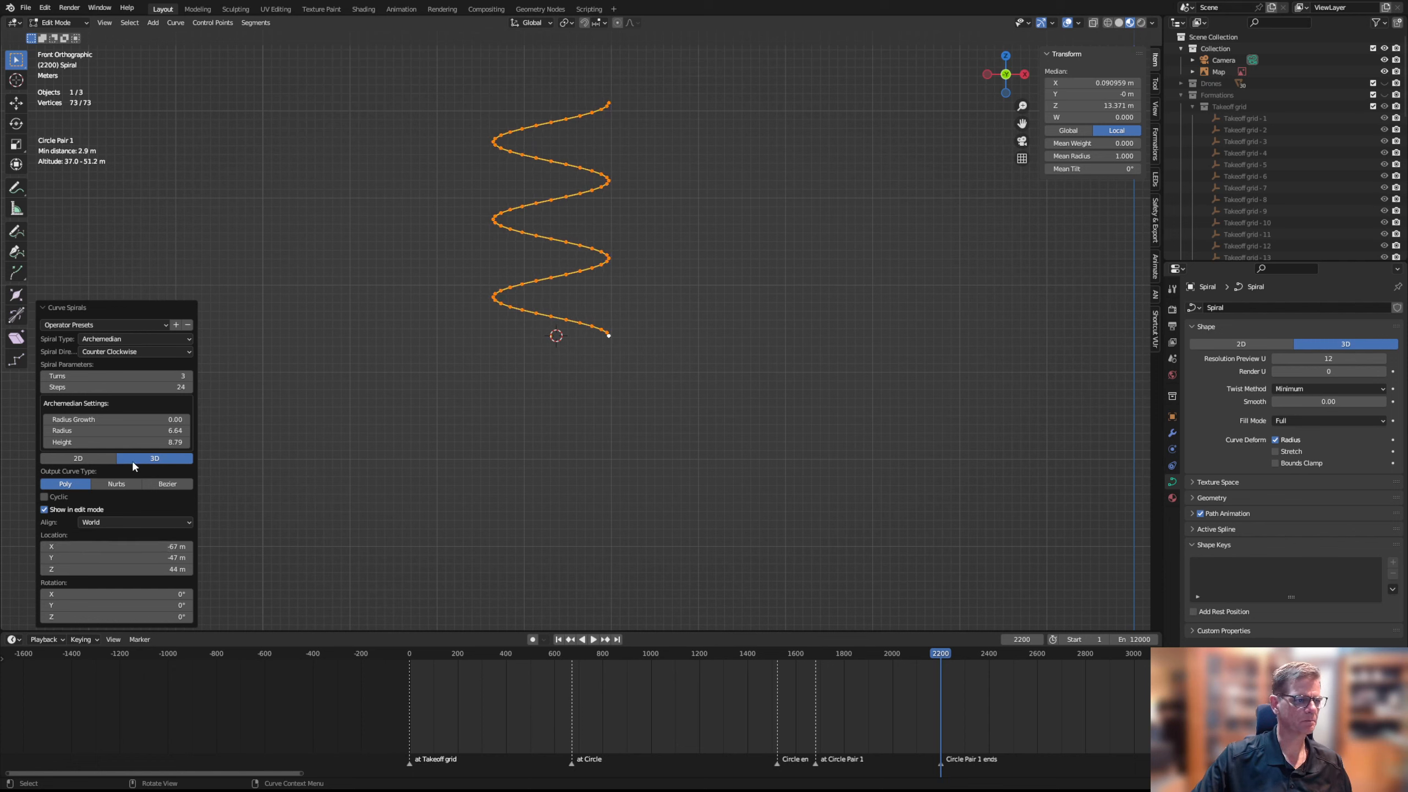
pyautogui.click(342, 461)
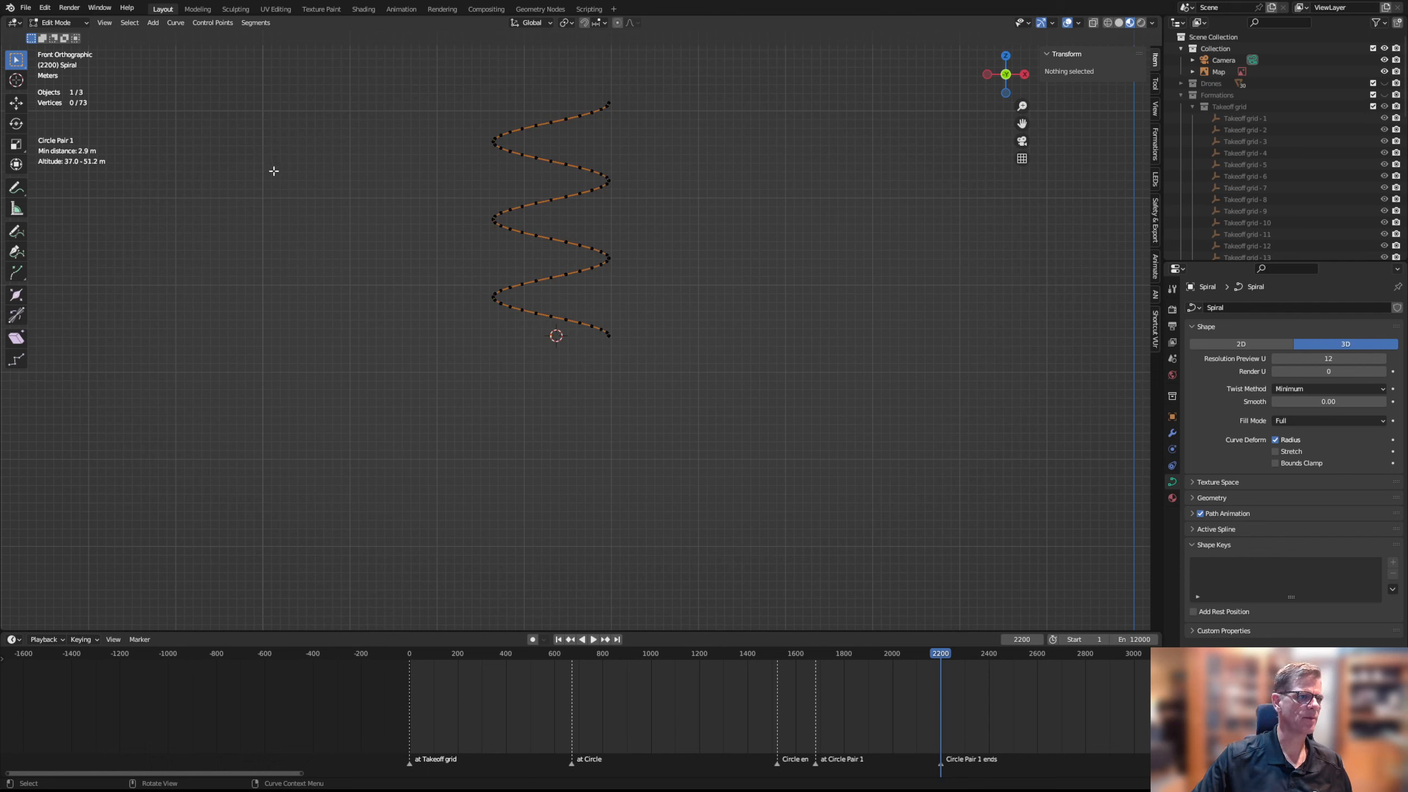
pyautogui.press('Tab')
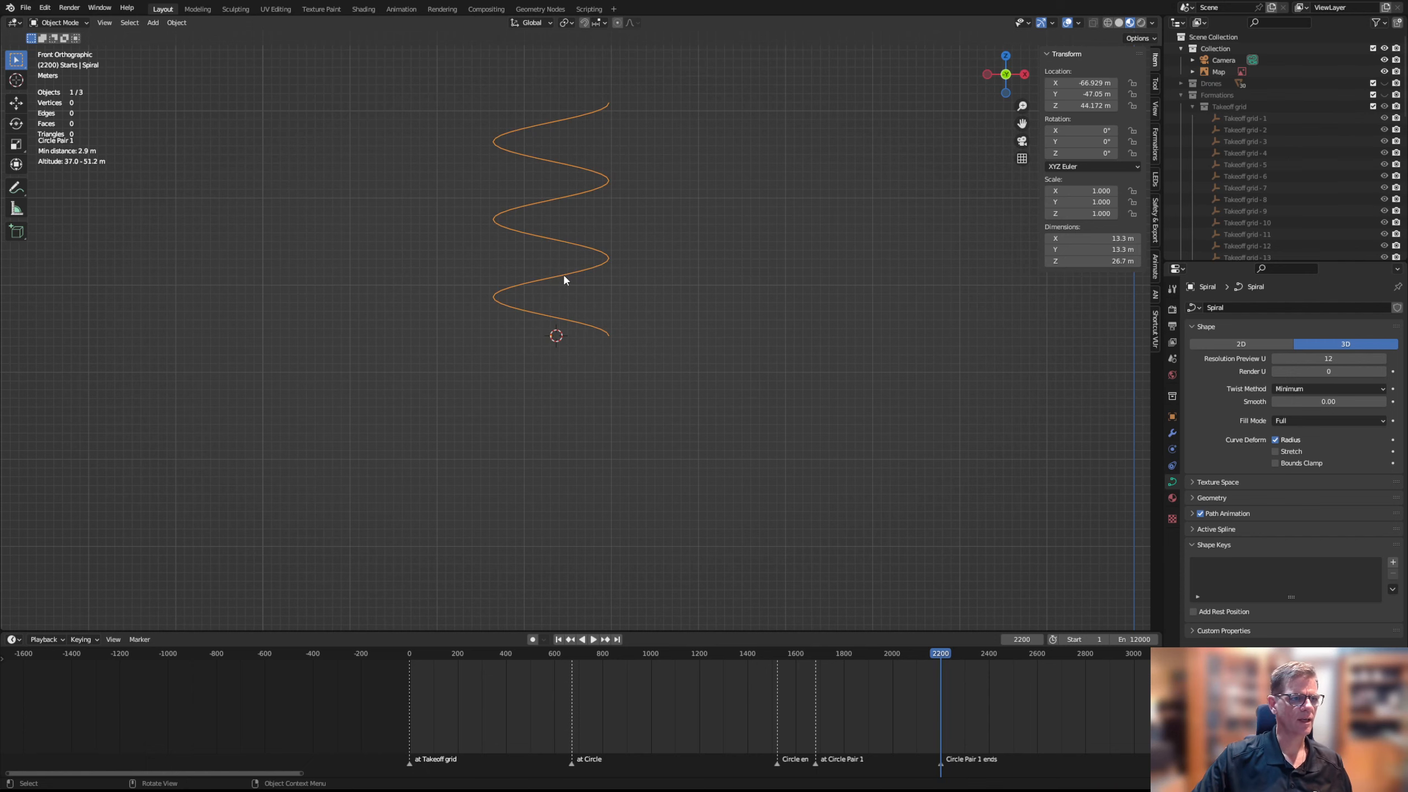
# Snap the 3D cursor to the spiral's origin
pyautogui.scroll(-1, 598, 282)
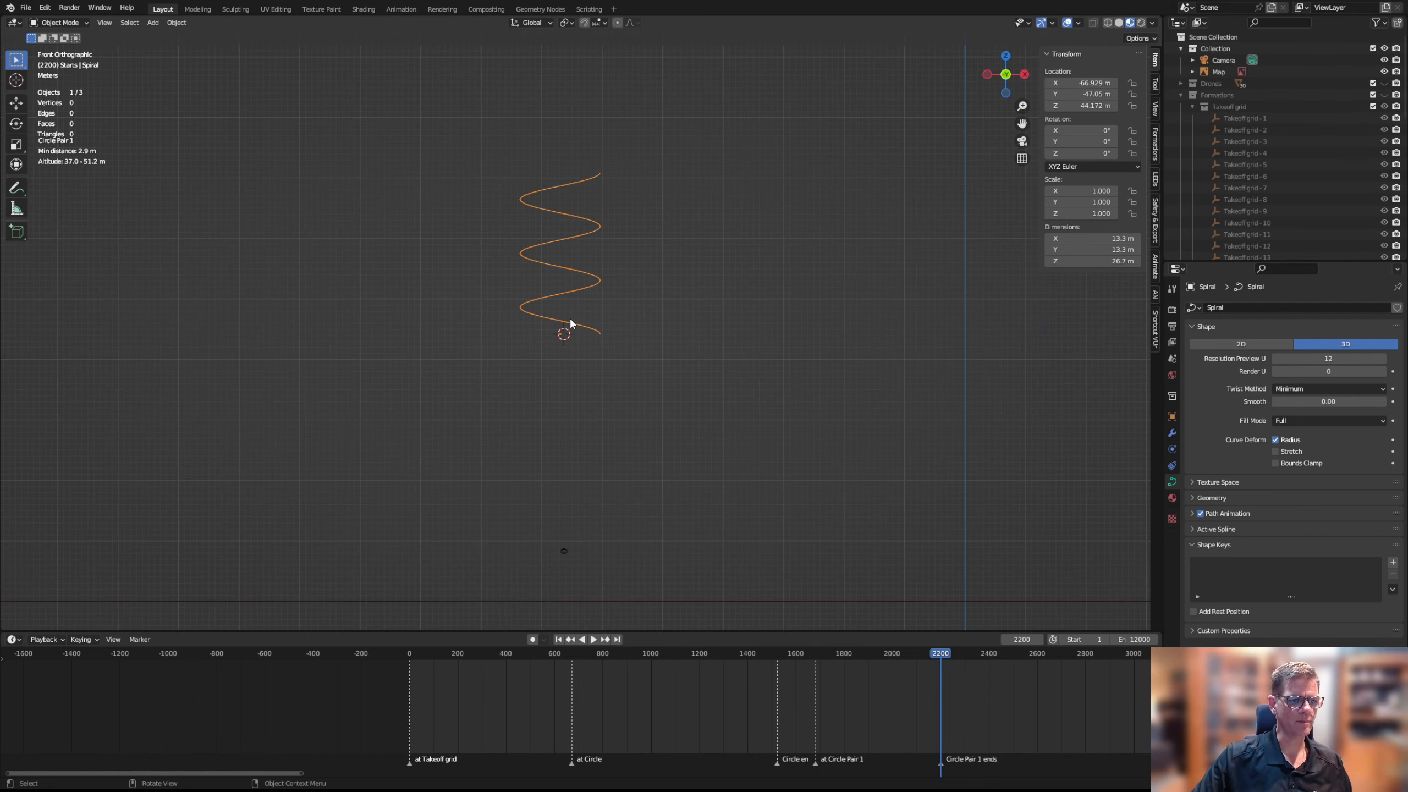
pyautogui.scroll(7, 547, 360)
pyautogui.scroll(1, 537, 348)
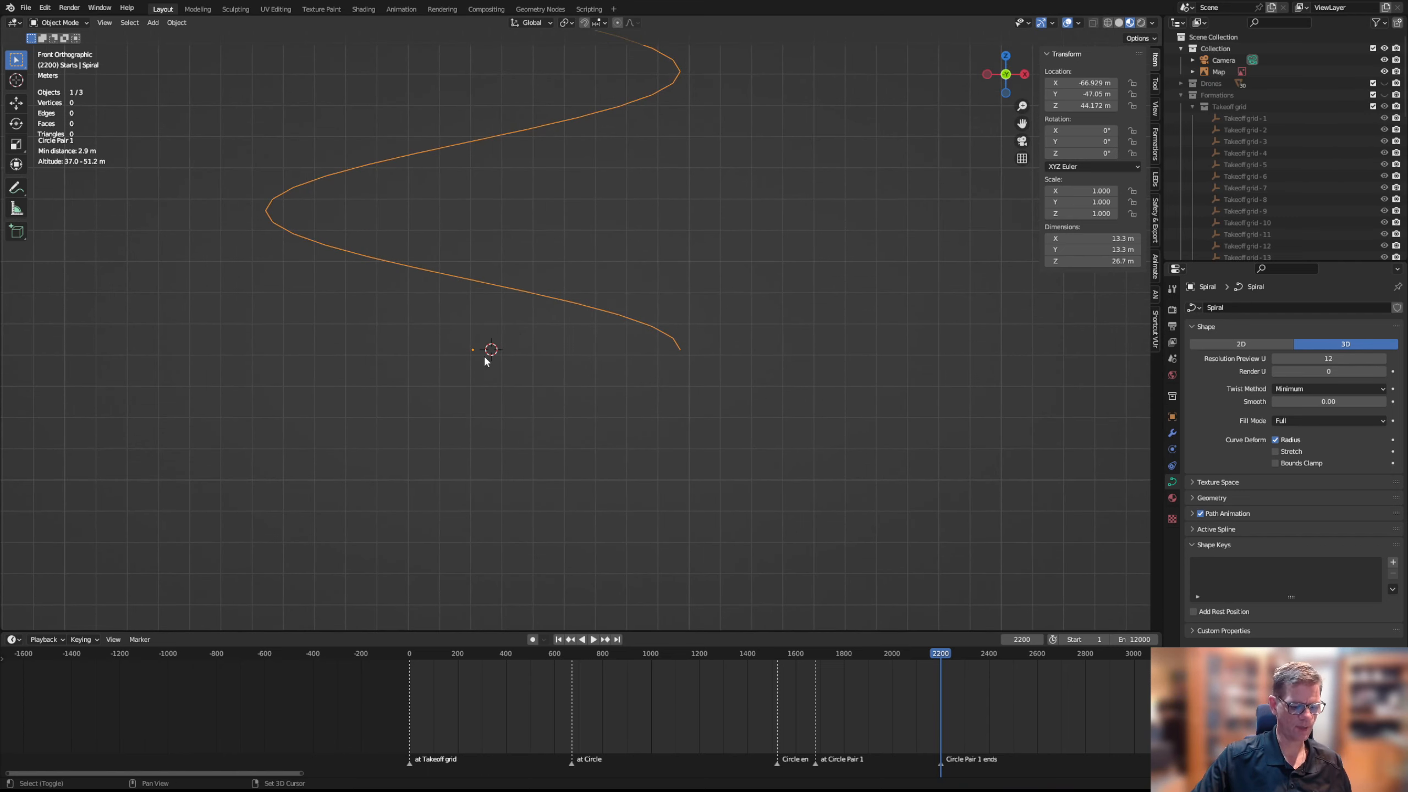
pyautogui.hotkey('shift', 's')
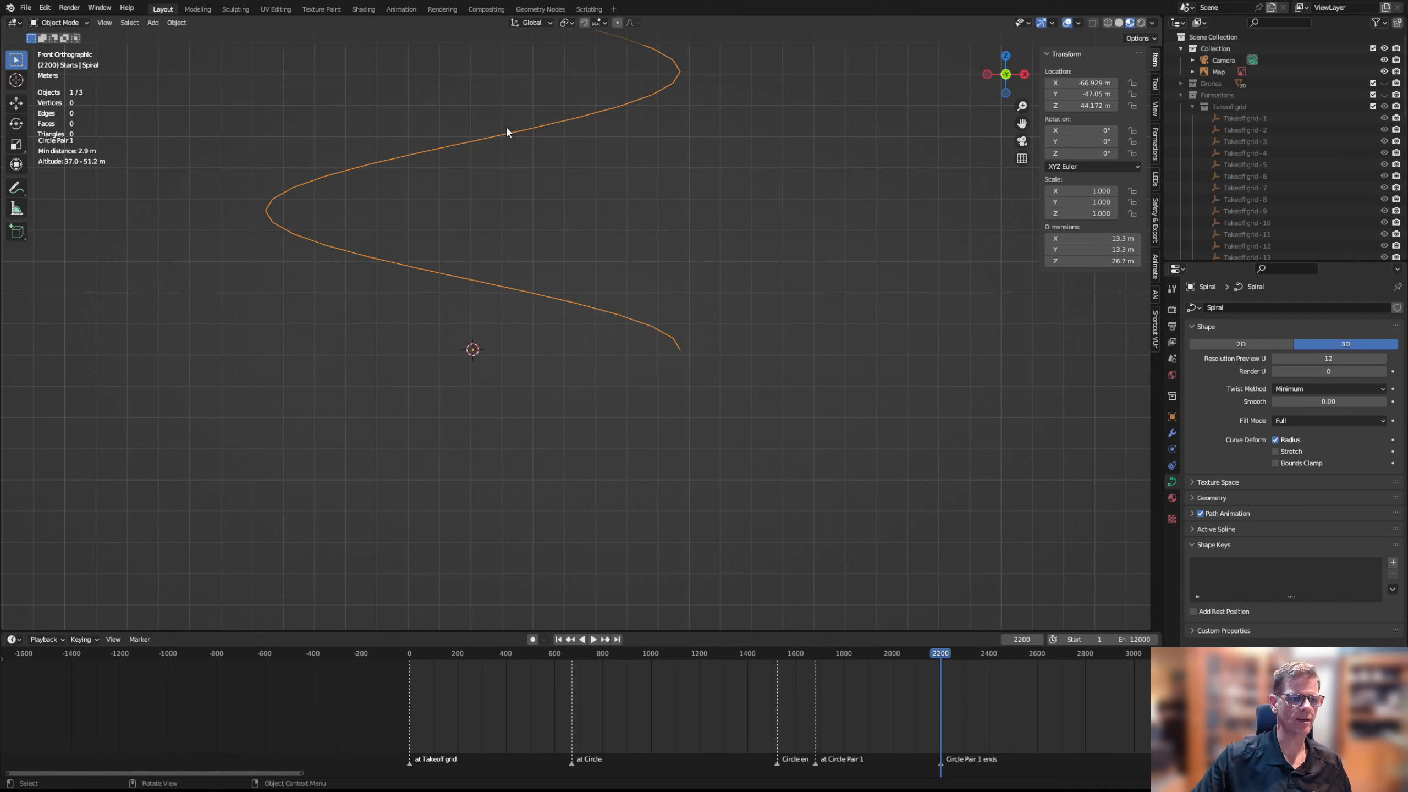
# Add a single-vertex mesh object at the 3D cursor
pyautogui.hotkey('shift', 'a')
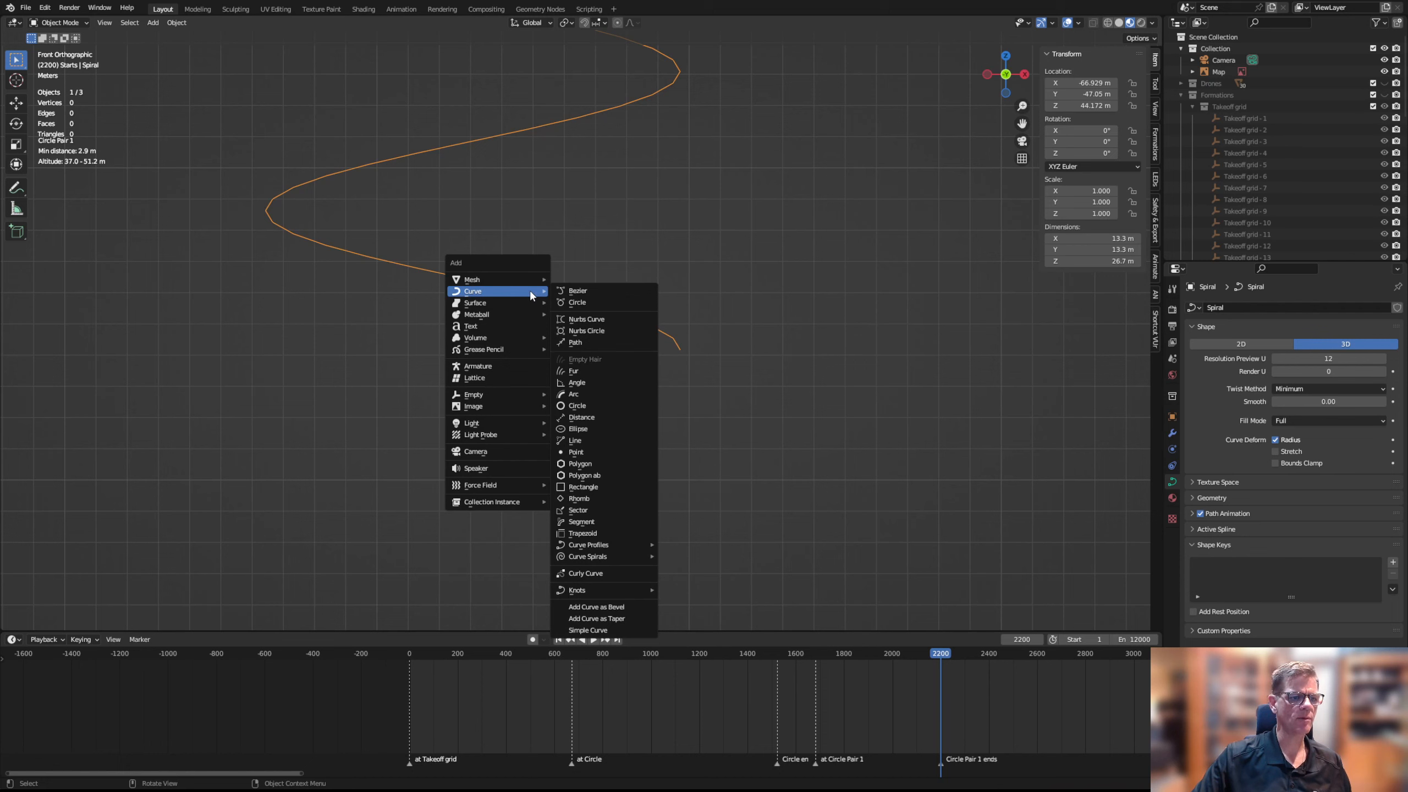
pyautogui.moveTo(531, 278)
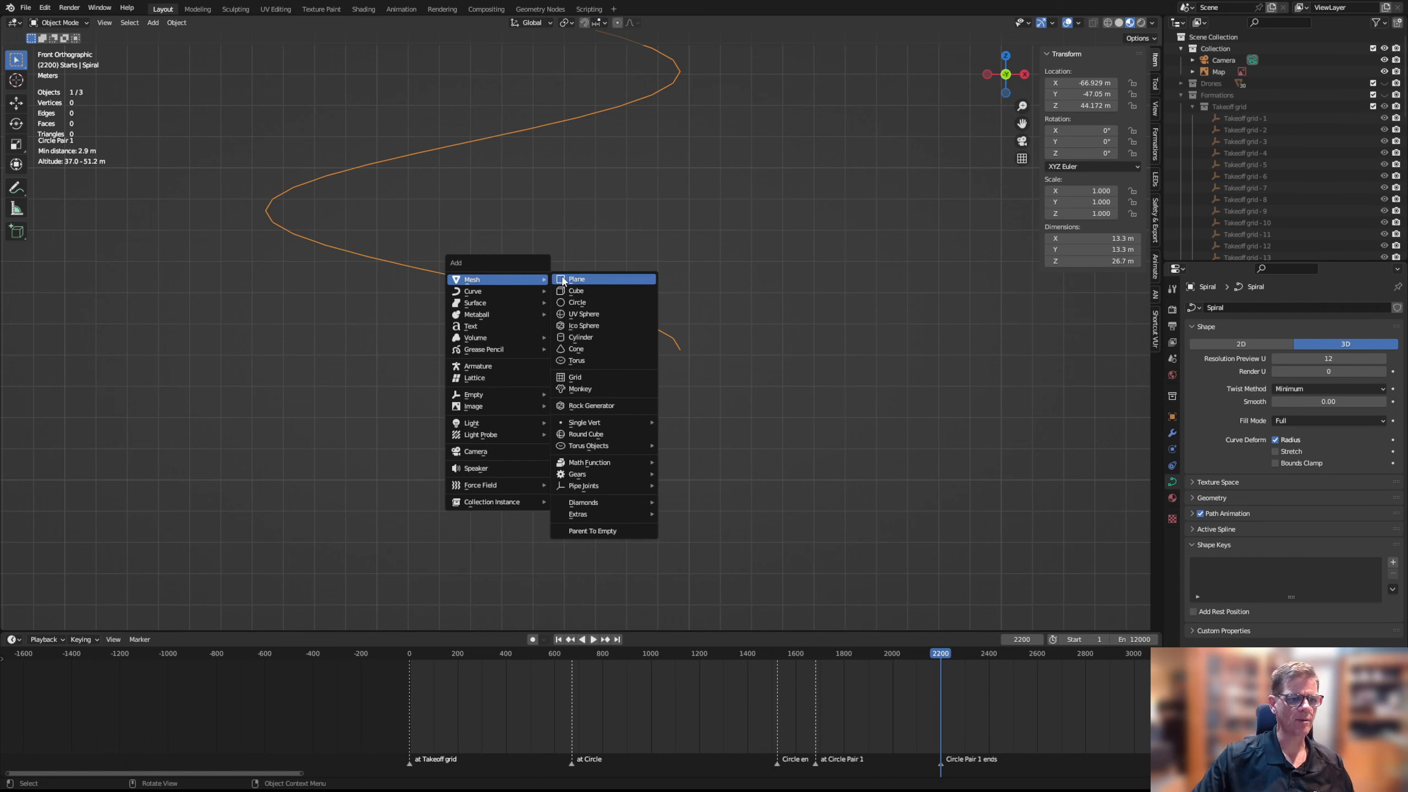
pyautogui.moveTo(594, 424)
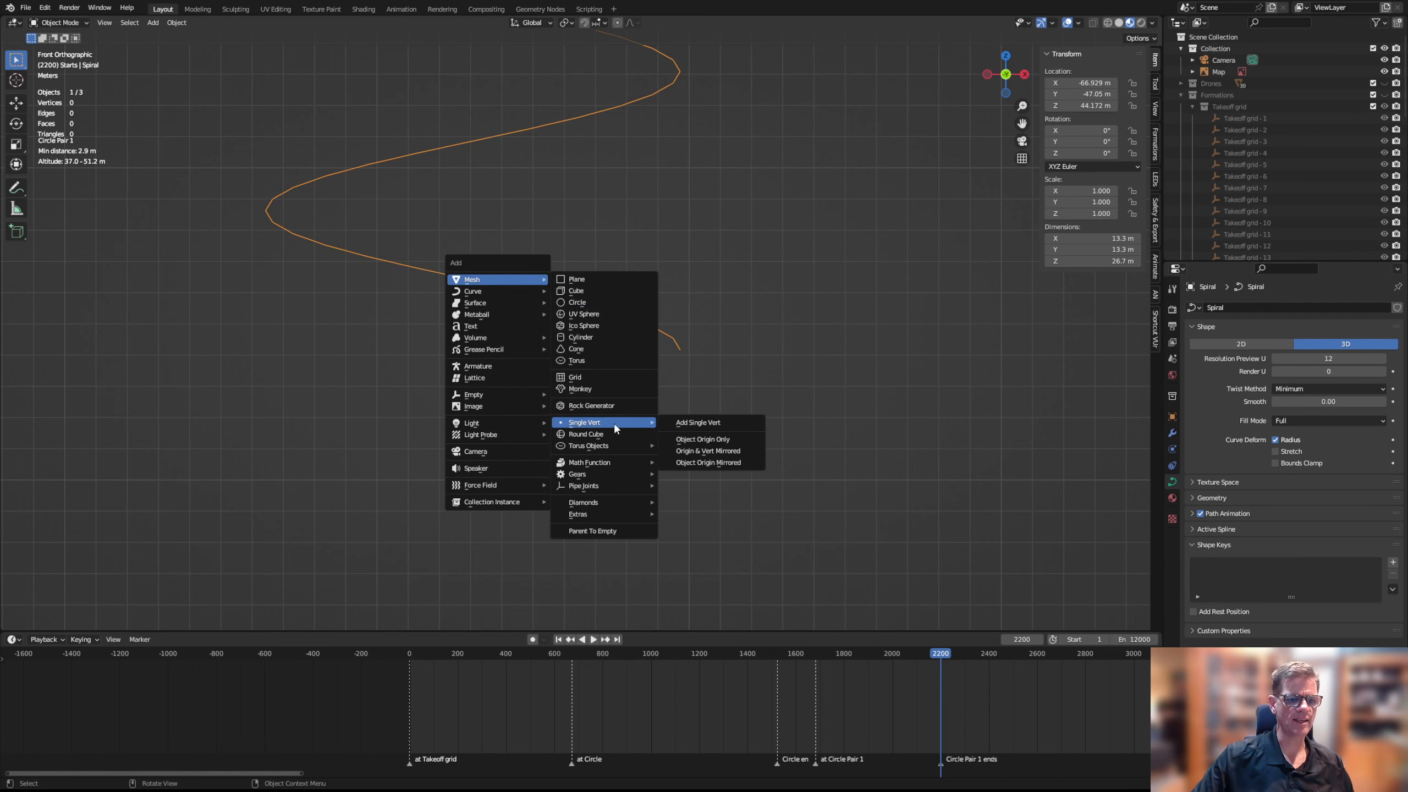
pyautogui.click(686, 423)
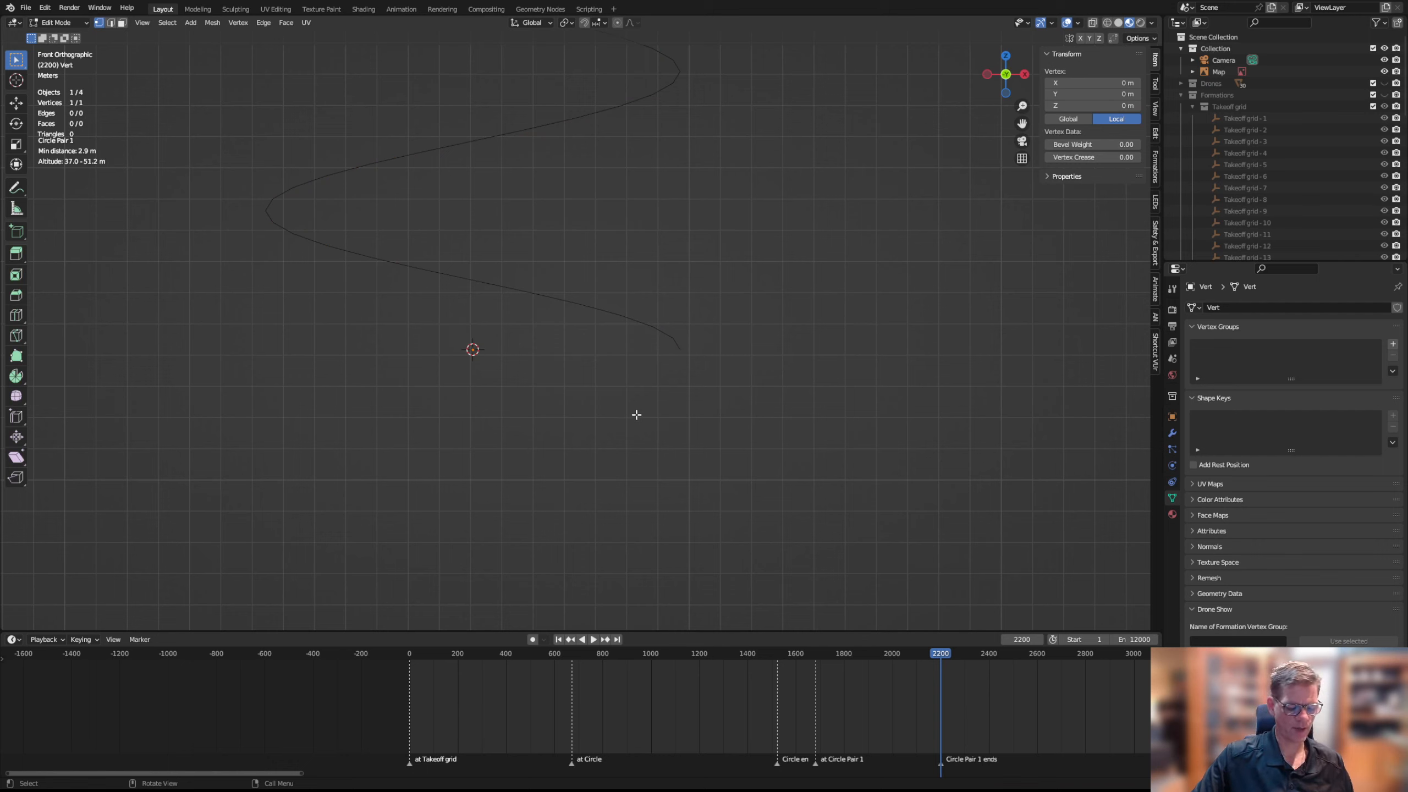
# Duplicate the vertex 3 m along the global X axis
pyautogui.press('e')
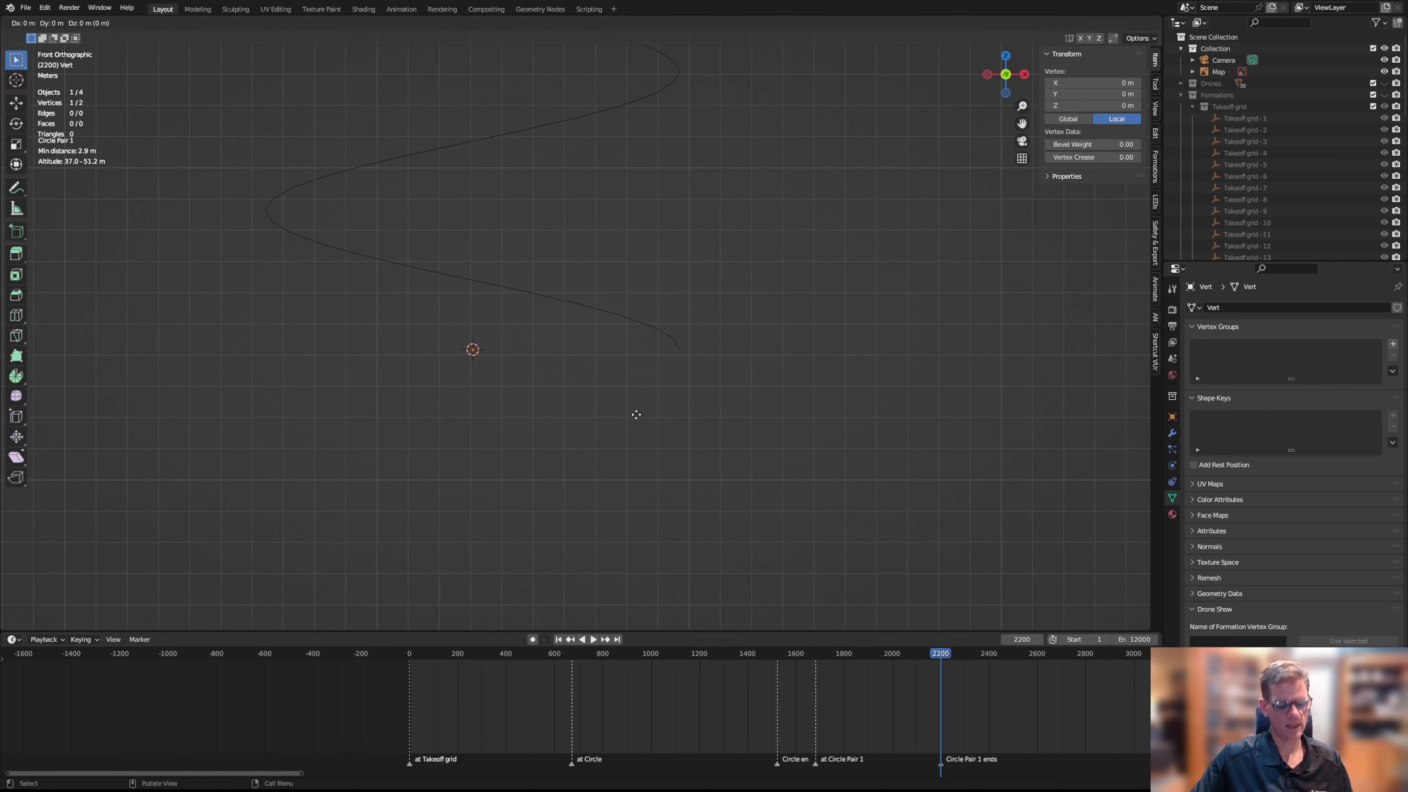
pyautogui.press('x')
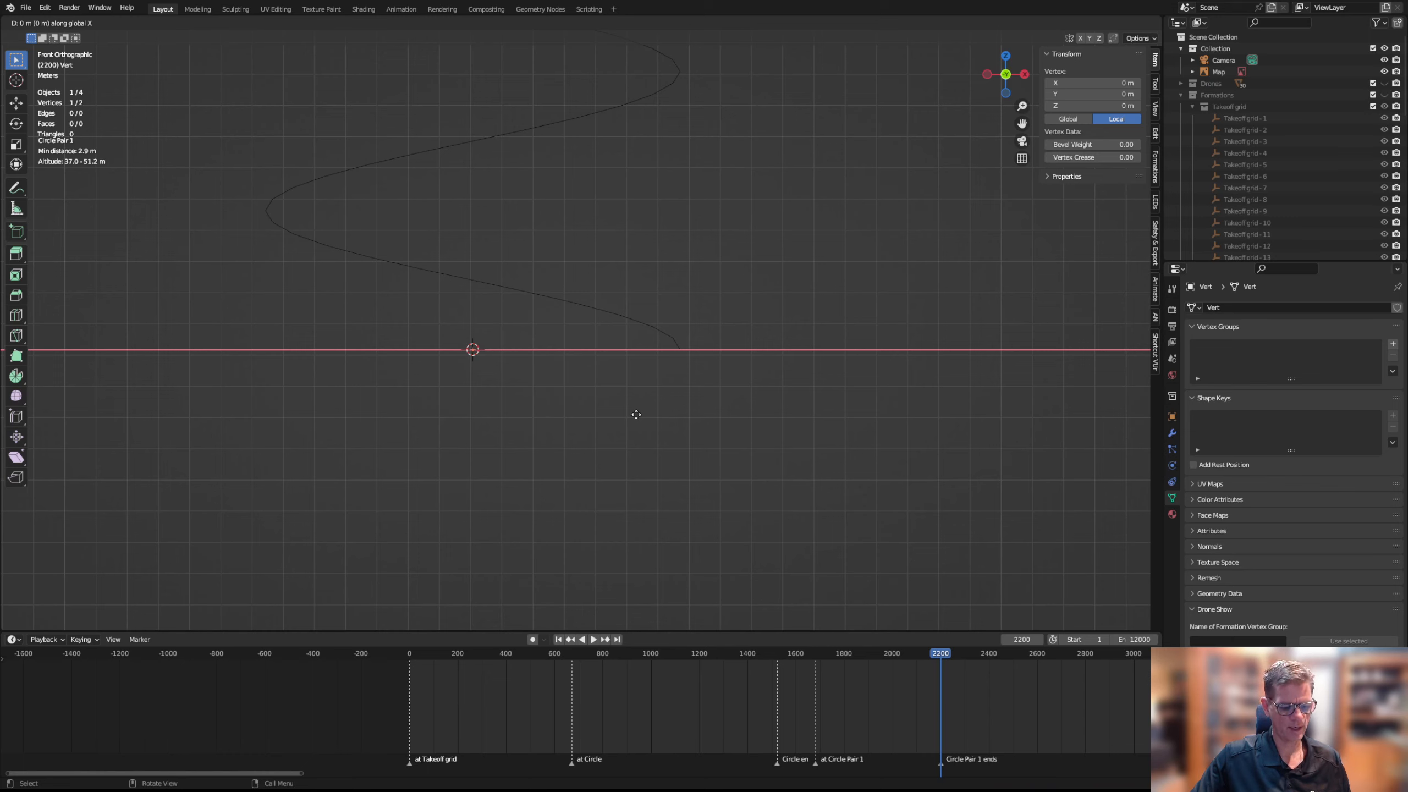
pyautogui.write('3')
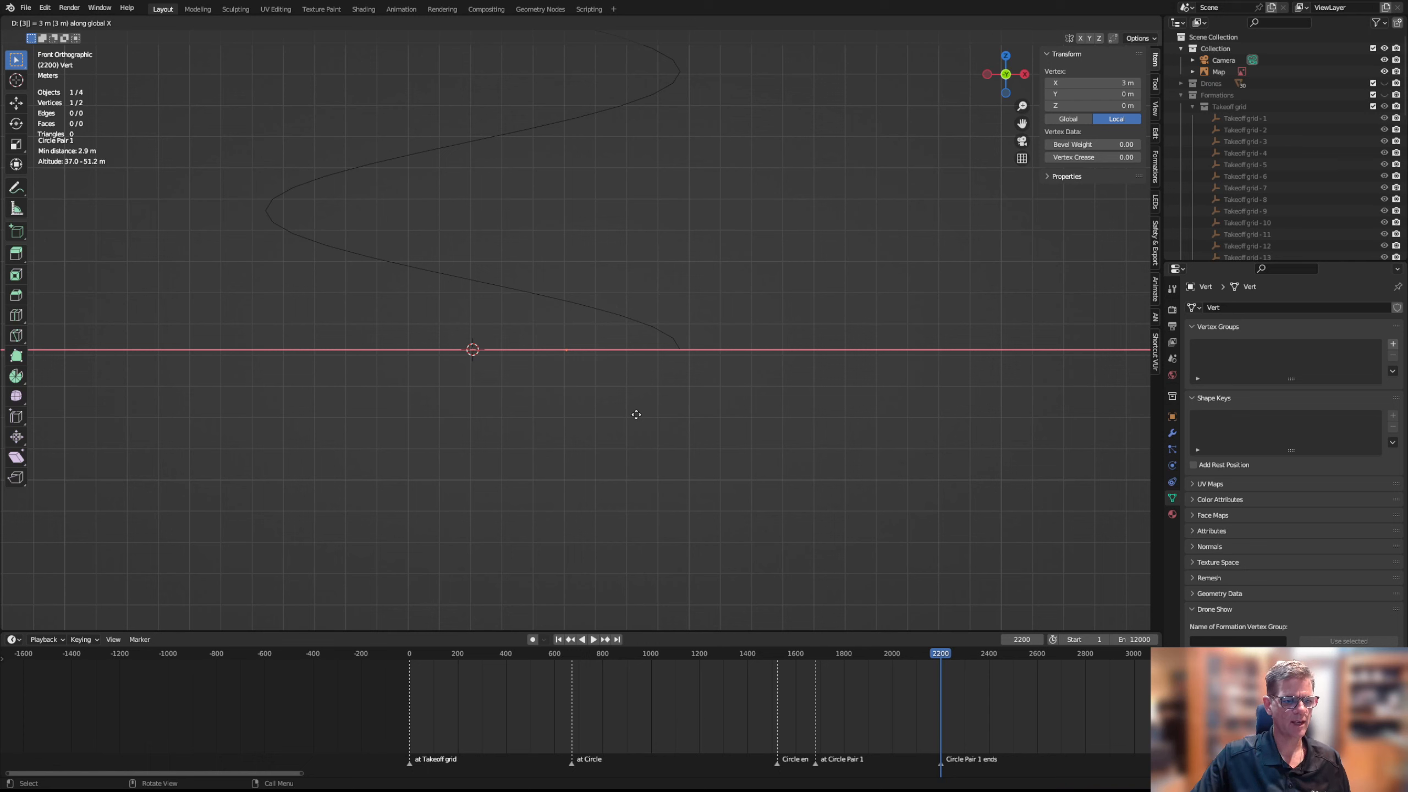
pyautogui.press('Return')
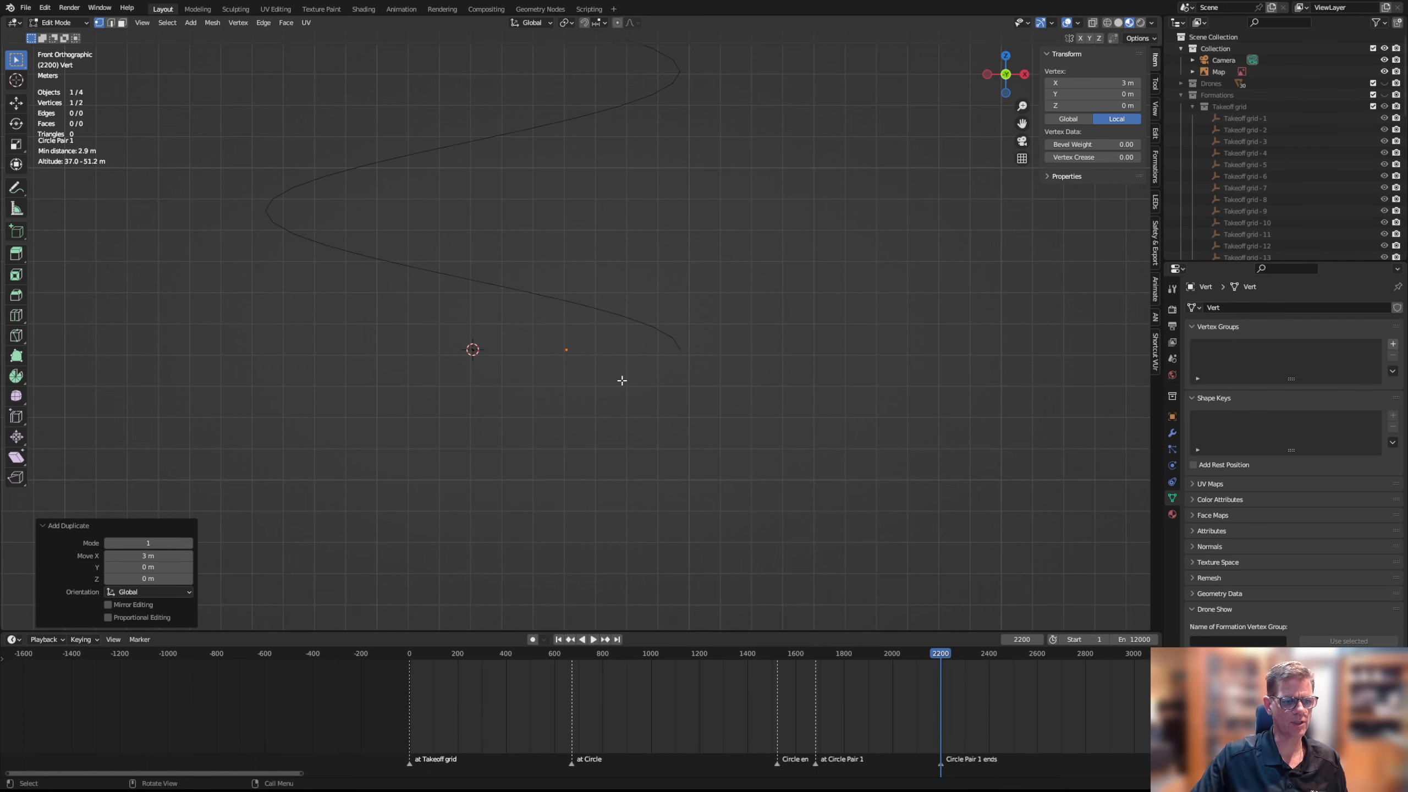
# Repeat the 3 m duplication until the row has 30 vertices, and return to Object Mode
pyautogui.scroll(-6, 619, 381)
pyautogui.hotkey('shift', 'r')
pyautogui.hotkey('shift', 'r')
pyautogui.hotkey('shift', 'r')
pyautogui.hotkey('shift', 'r')
pyautogui.hotkey('shift', 'r')
pyautogui.hotkey('shift', 'r')
pyautogui.hotkey('shift', 'r')
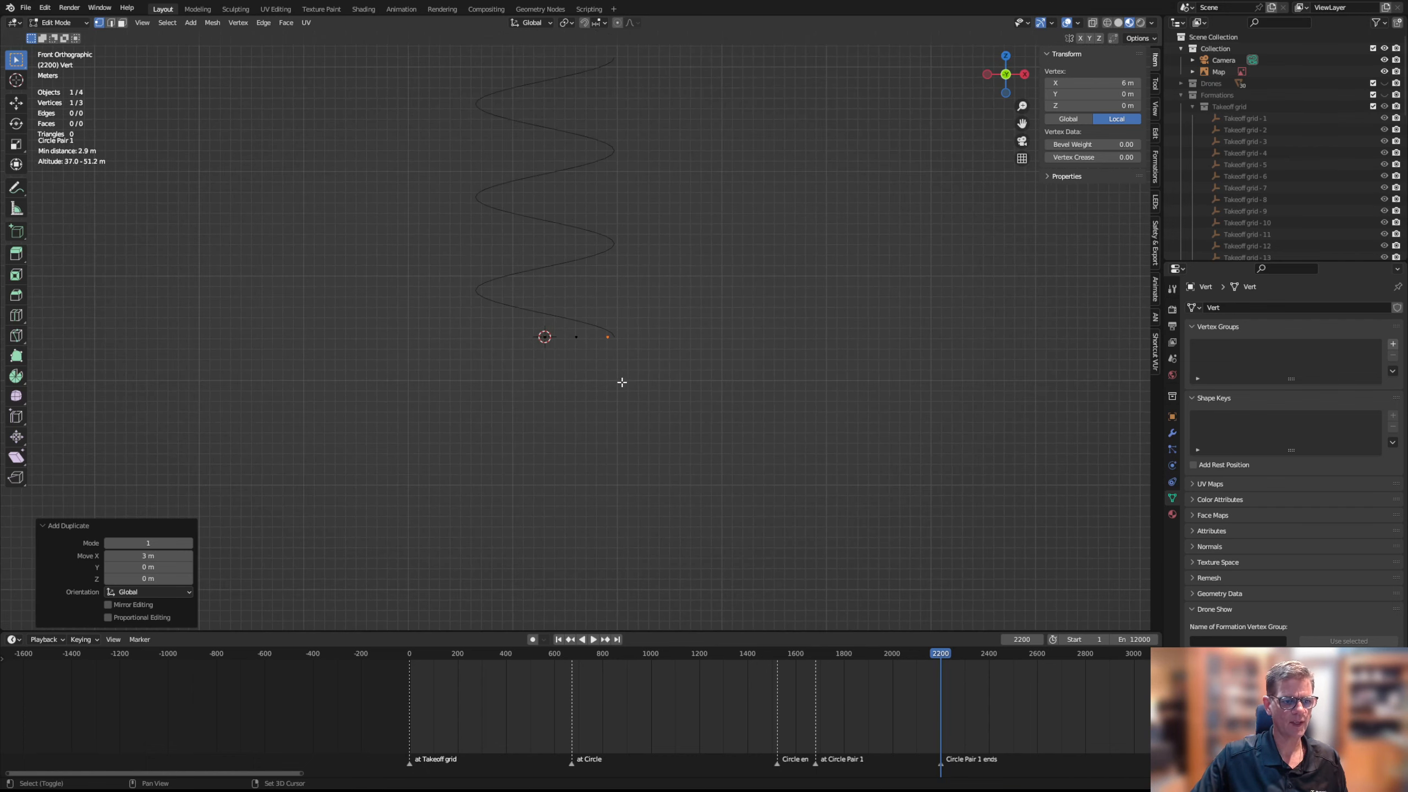
pyautogui.hotkey('shift', 'r')
pyautogui.hotkey('shift', 'r')
pyautogui.hotkey('shift', 'r')
pyautogui.hotkey('shift', 'r')
pyautogui.hotkey('shift', 'r')
pyautogui.hotkey('shift', 'r')
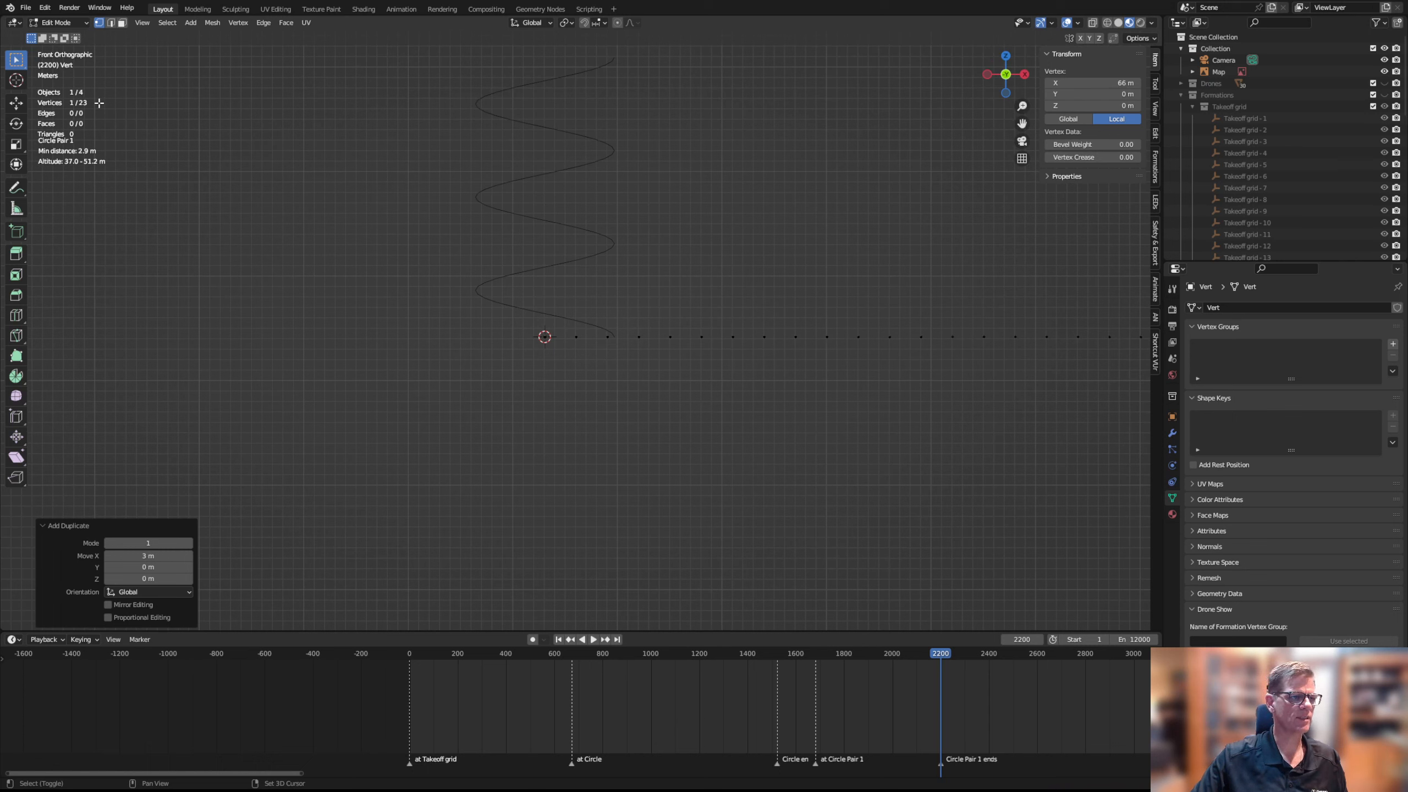
pyautogui.hotkey('shift', 'r')
pyautogui.scroll(-2, 731, 344)
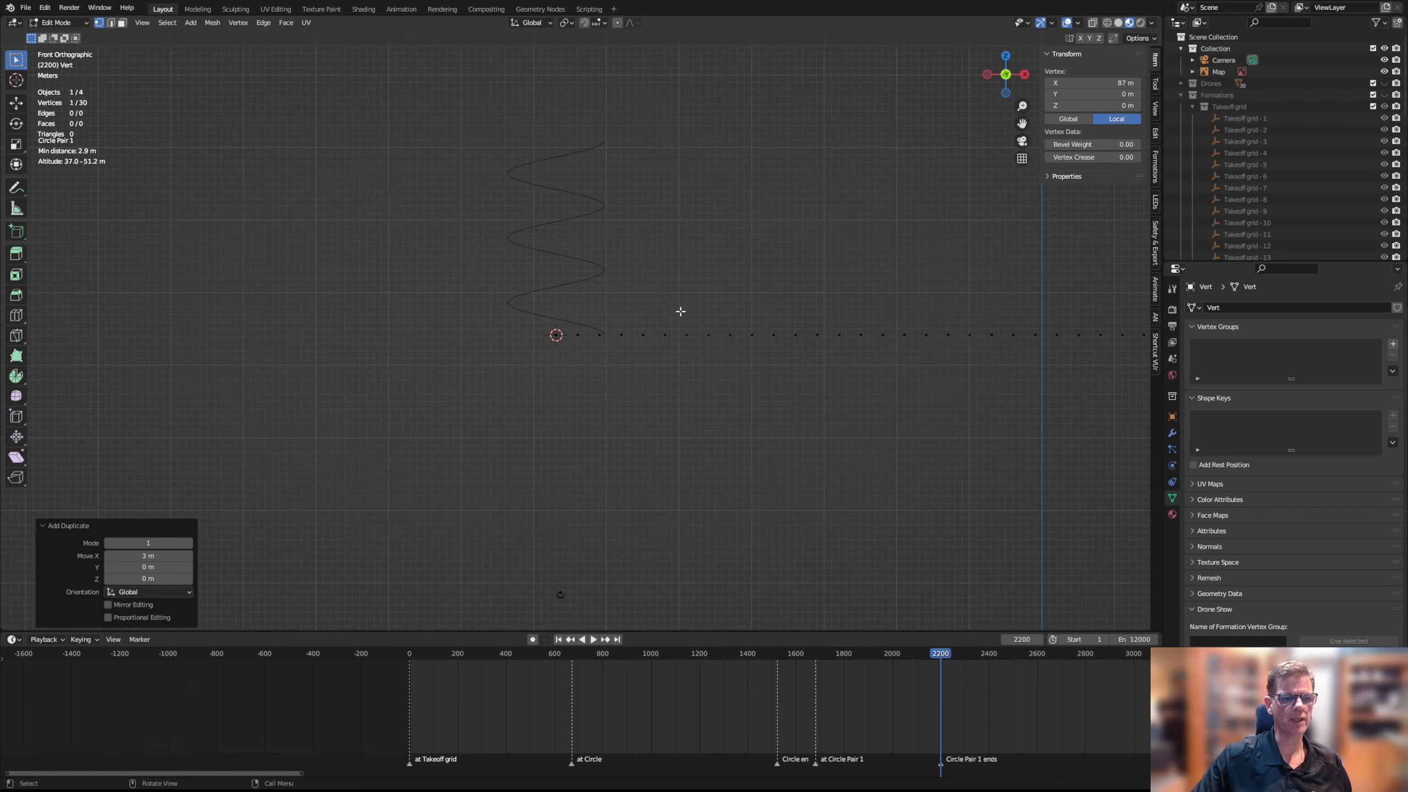
pyautogui.scroll(-3, 687, 322)
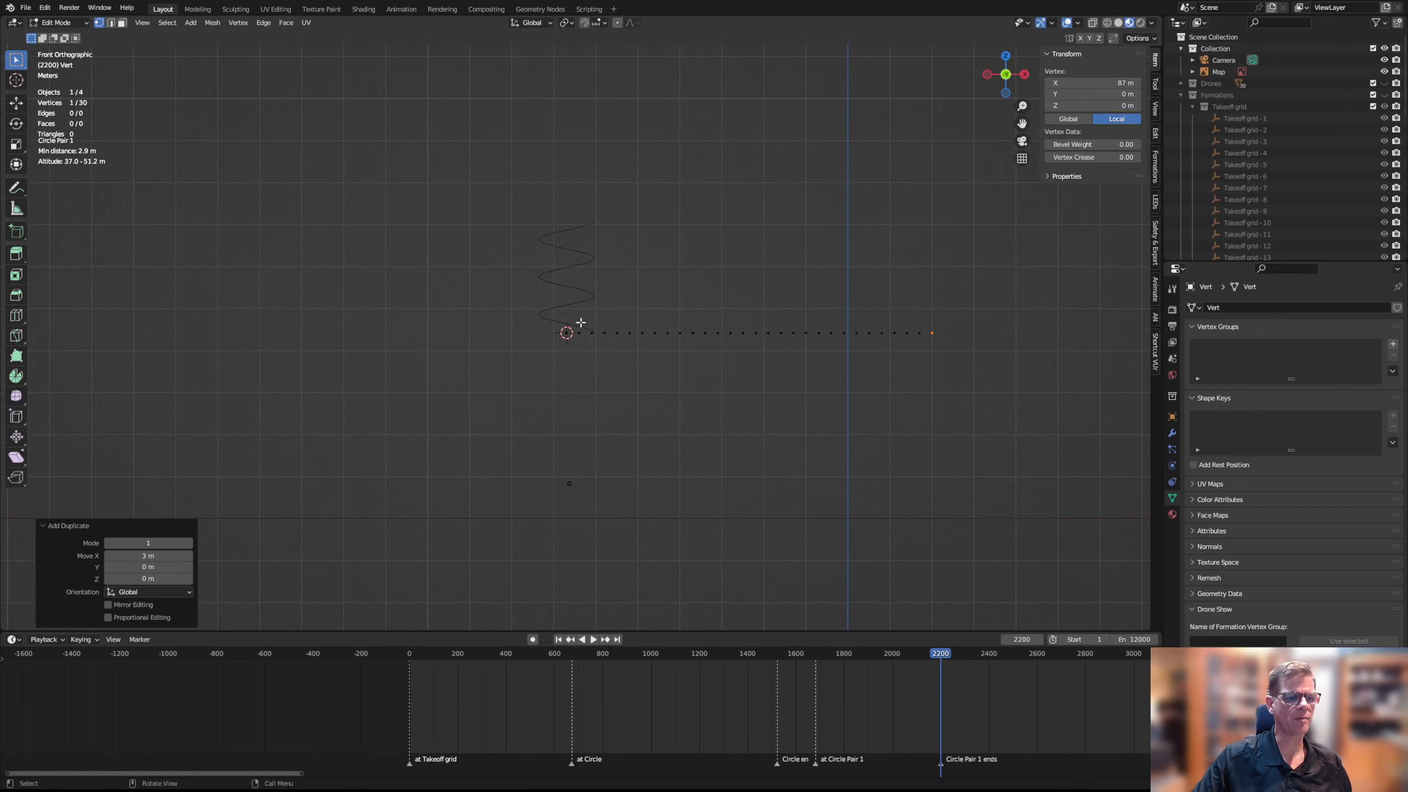
pyautogui.scroll(6, 593, 330)
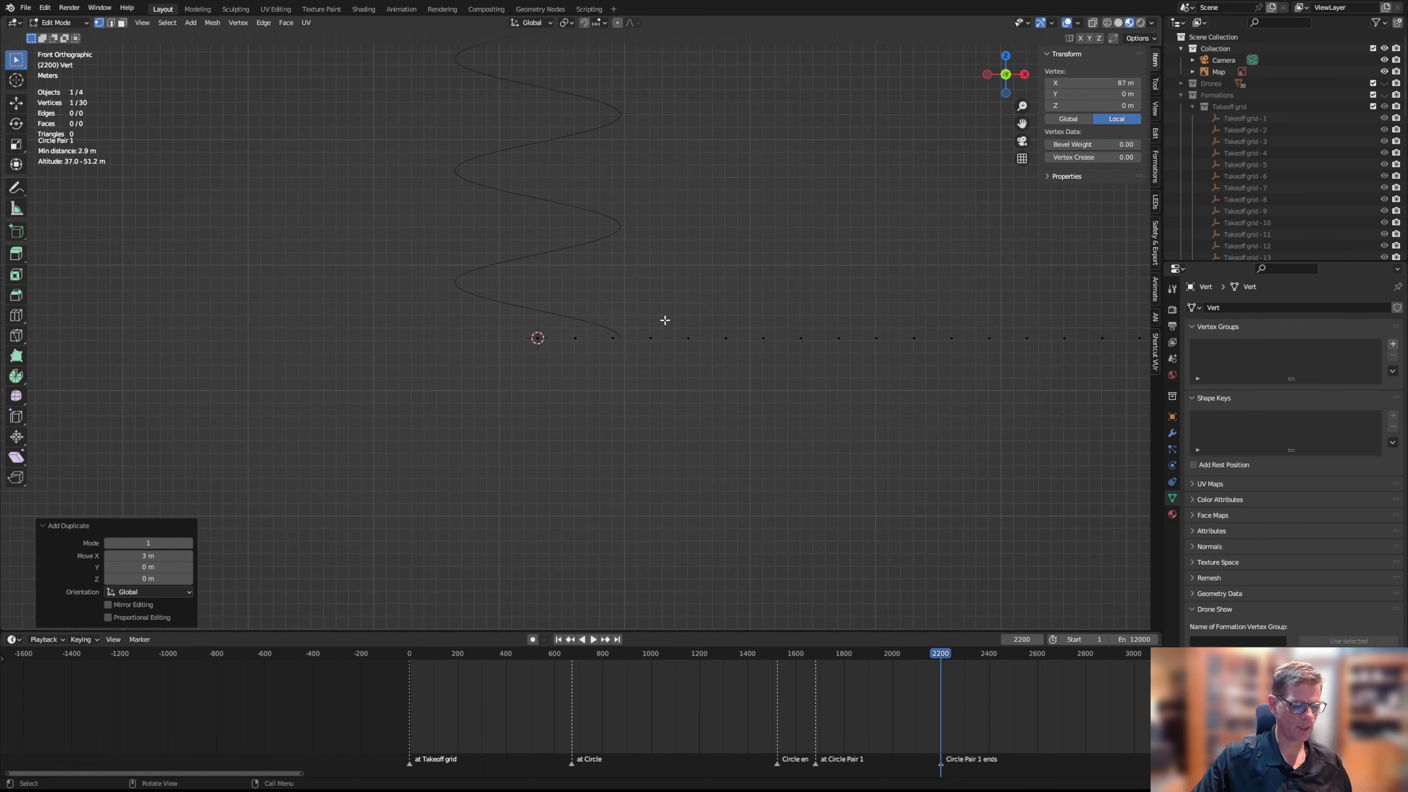
pyautogui.press('Tab')
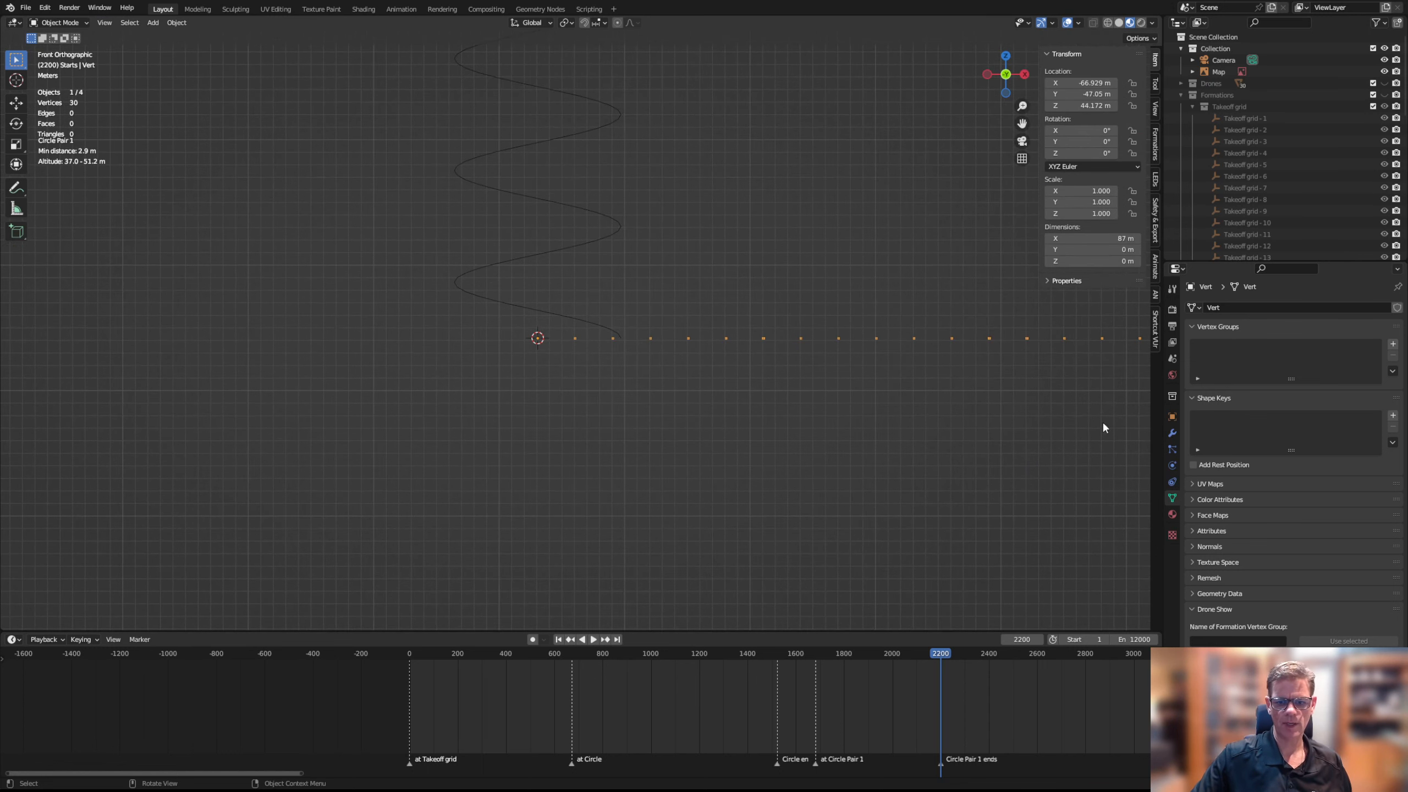
# Add a Curve modifier to the row of vertices
pyautogui.click(1172, 464)
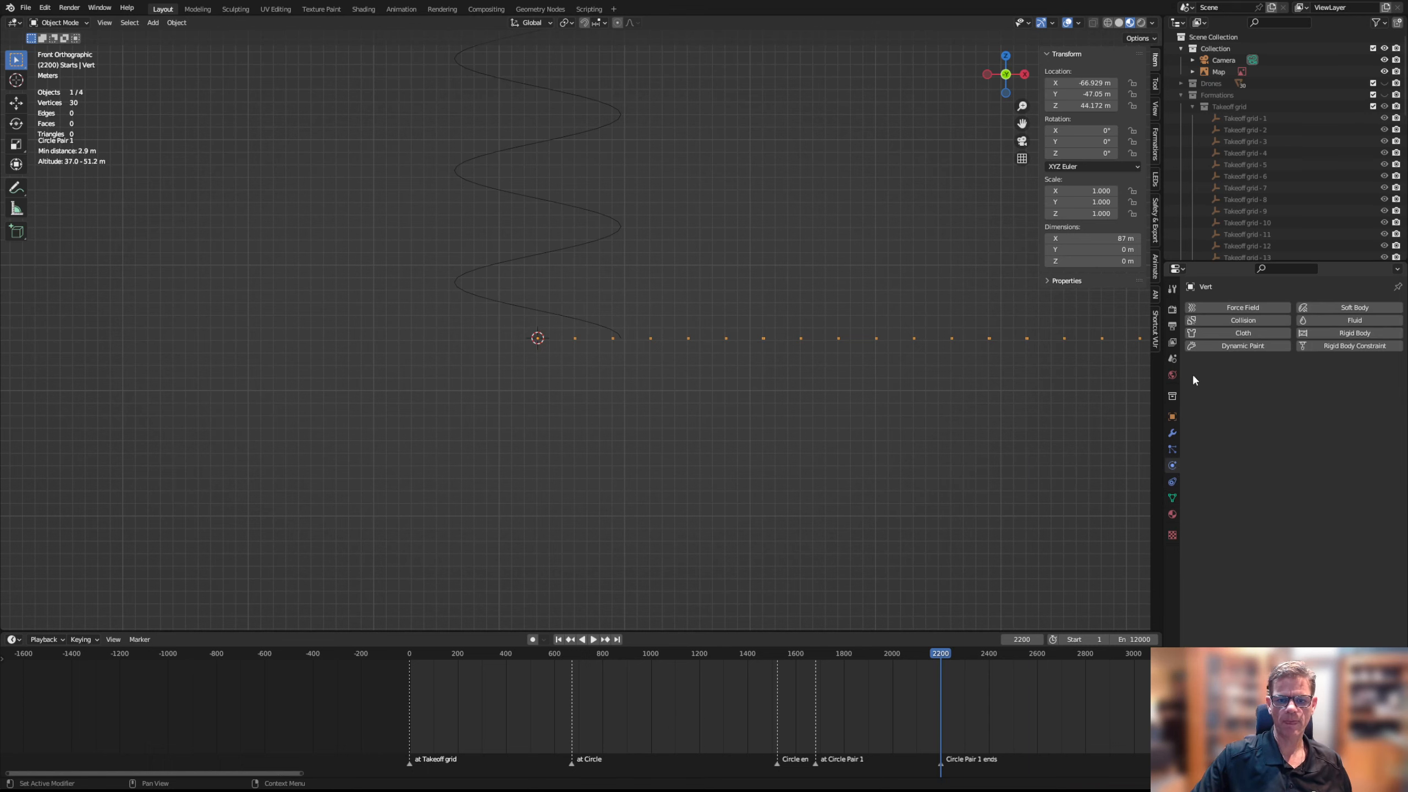
pyautogui.click(1173, 433)
pyautogui.click(1219, 308)
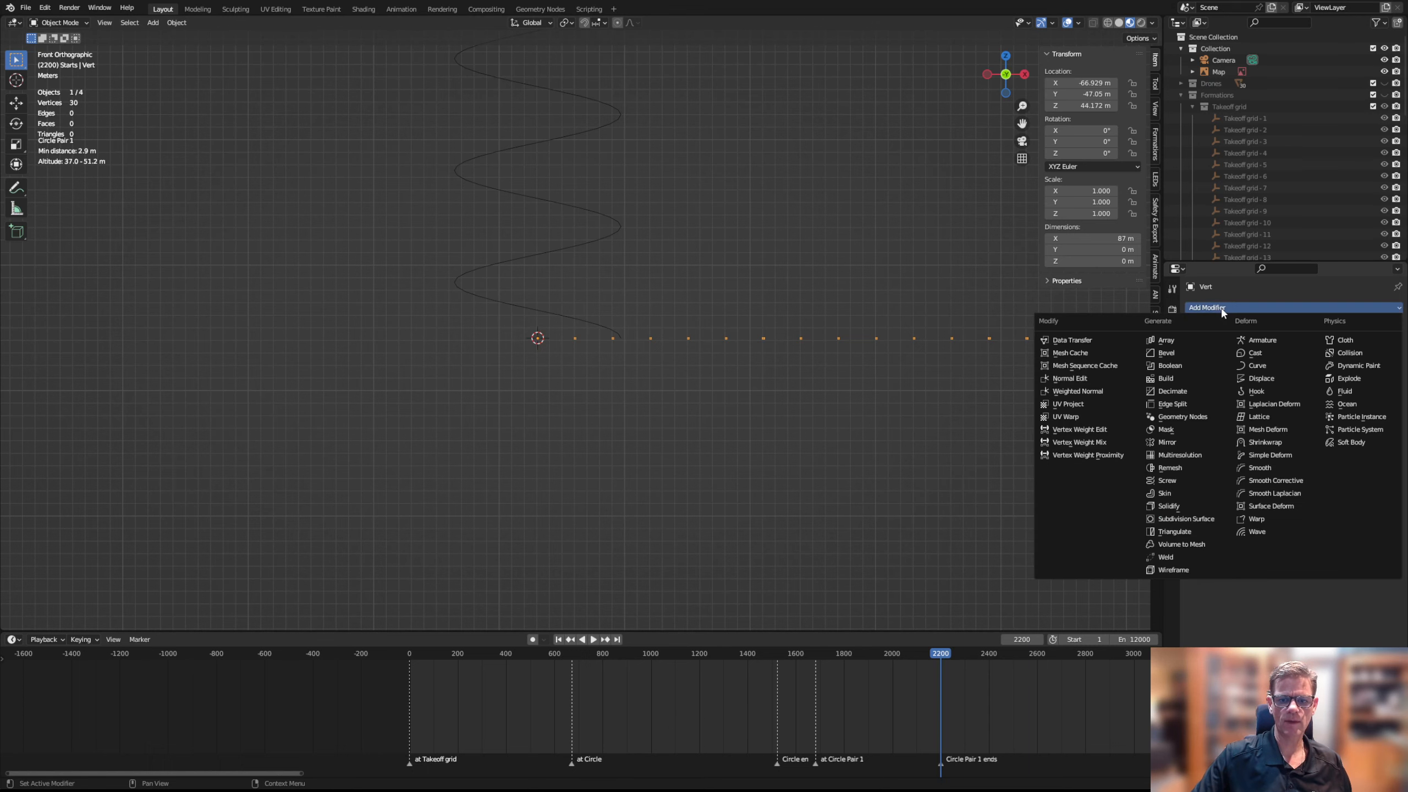
pyautogui.click(1264, 369)
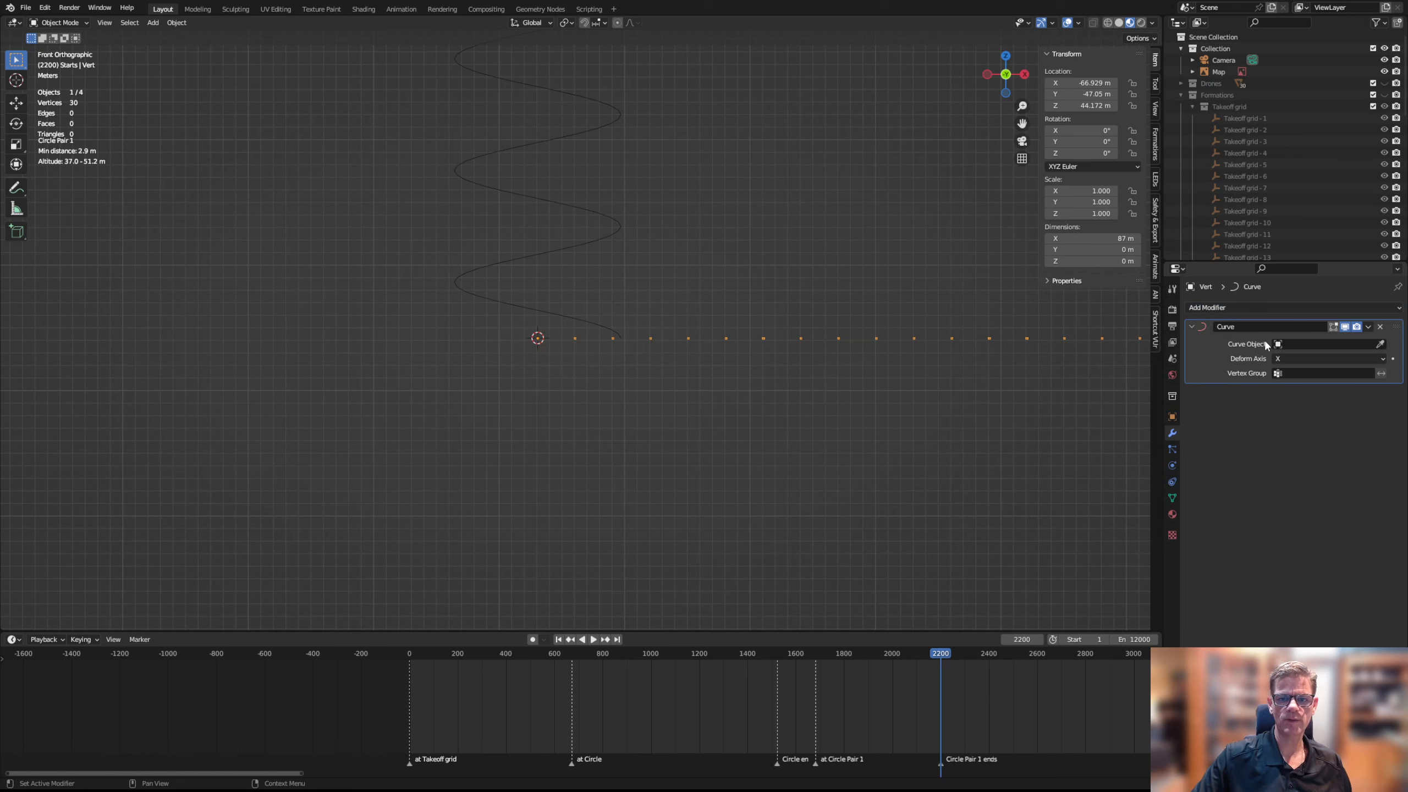
# Create a new collection inside the Starts collection and rename it Helix
pyautogui.click(1181, 95)
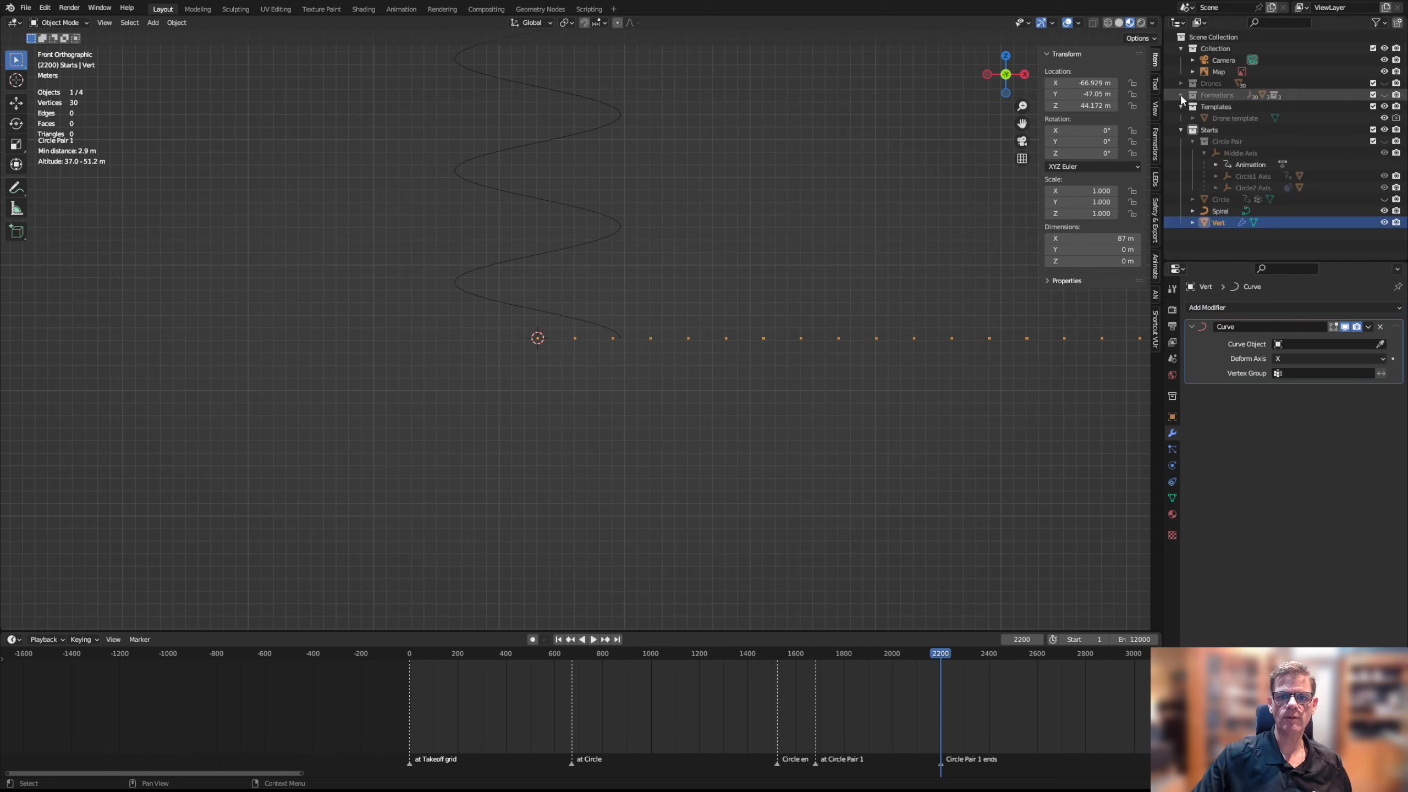
pyautogui.click(1223, 212)
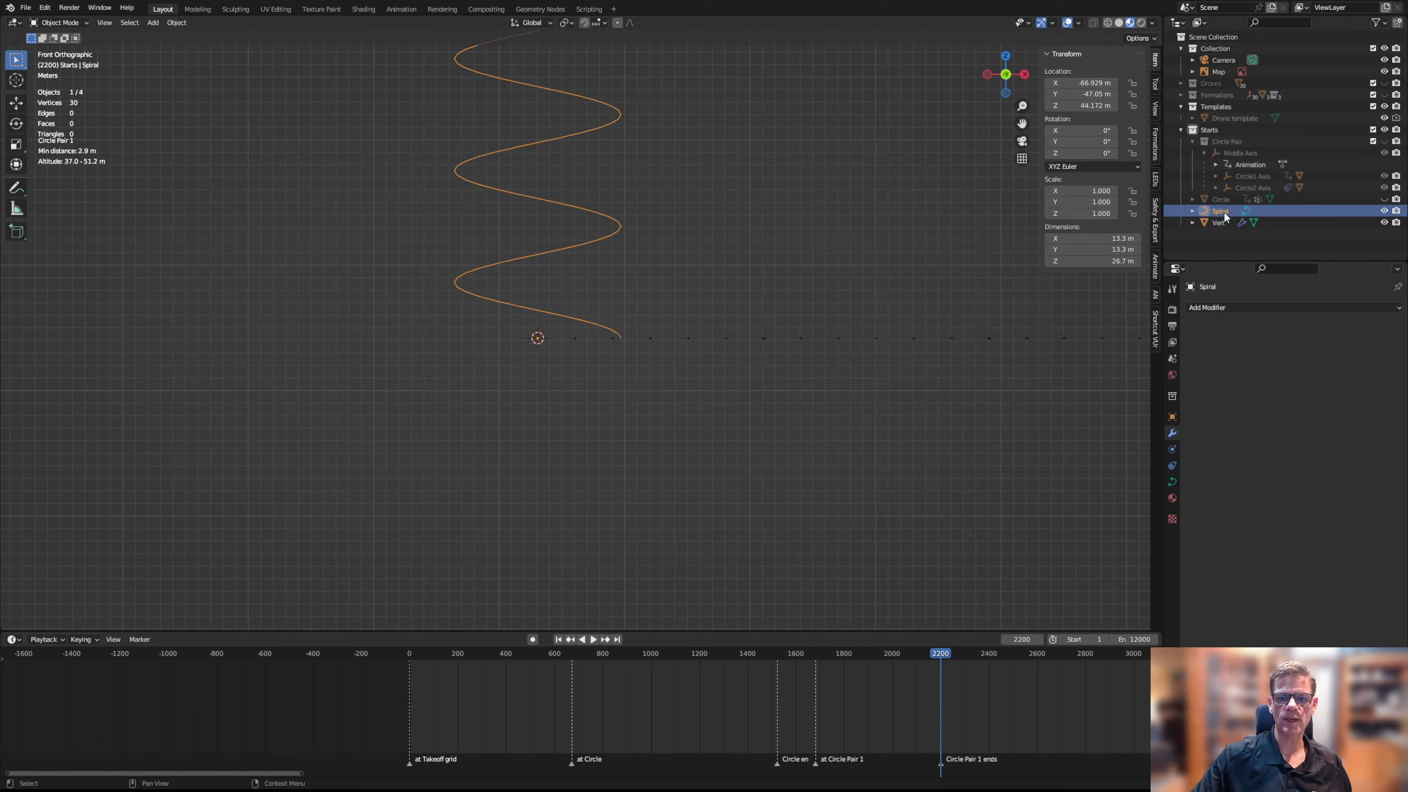
pyautogui.click(1215, 126)
pyautogui.rightClick(1212, 125)
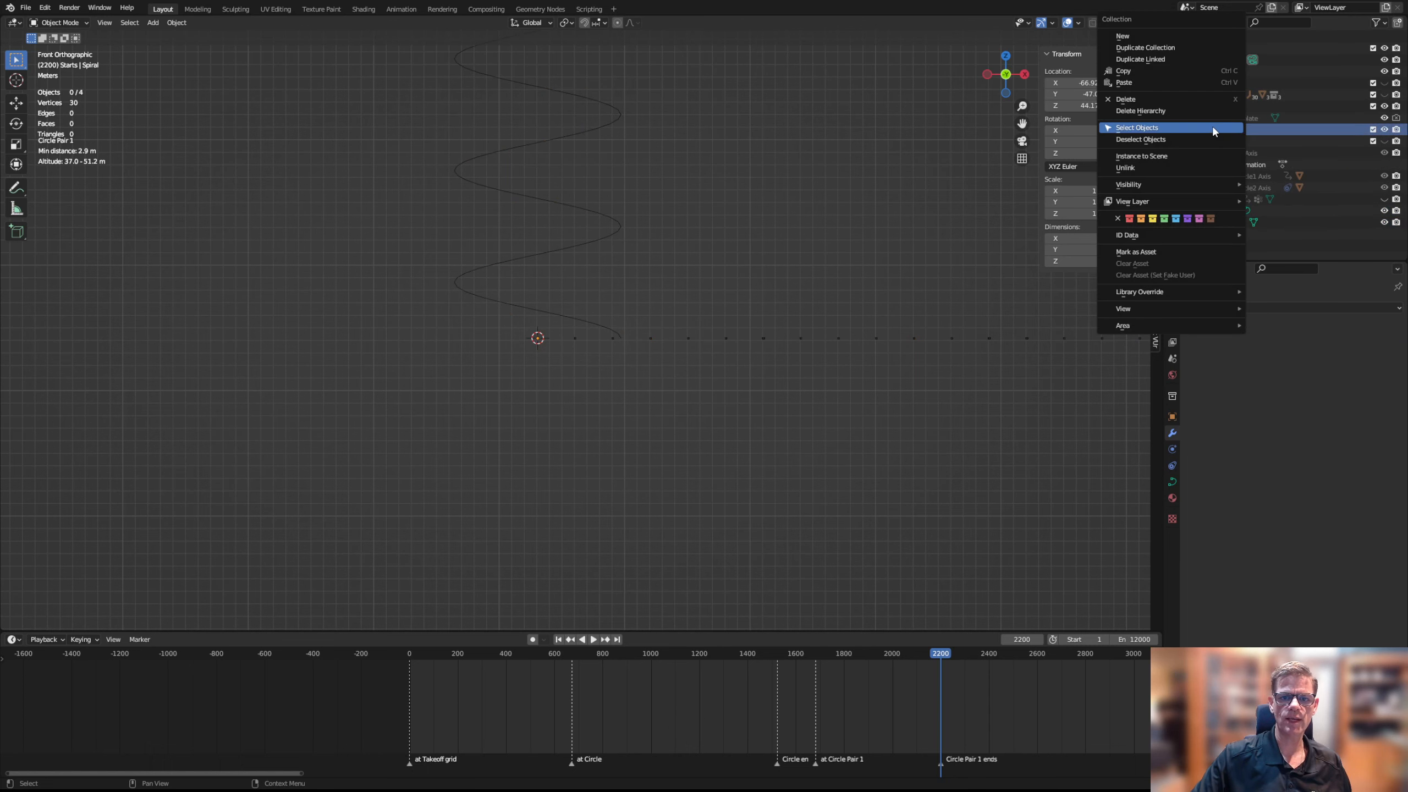
pyautogui.click(1180, 37)
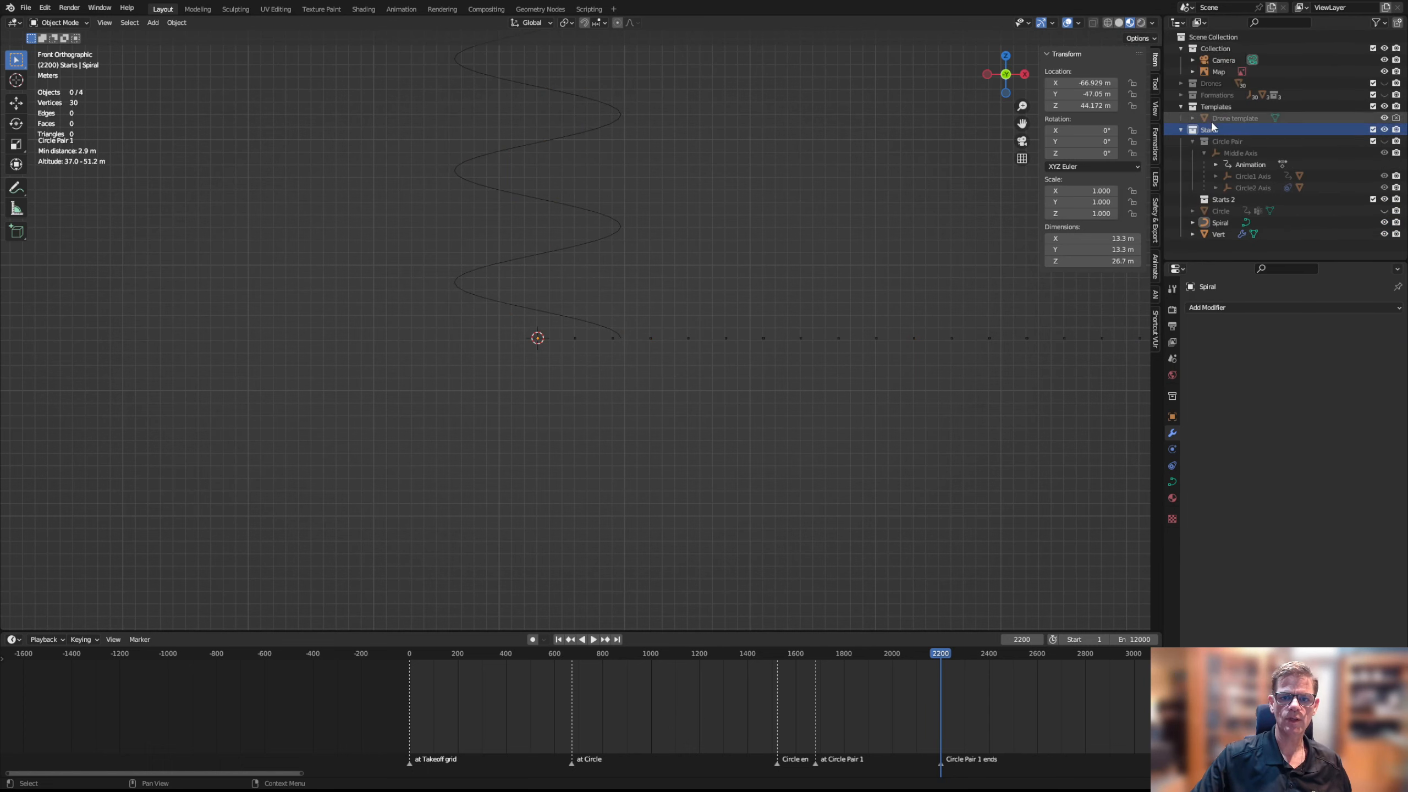
pyautogui.doubleClick(1230, 200)
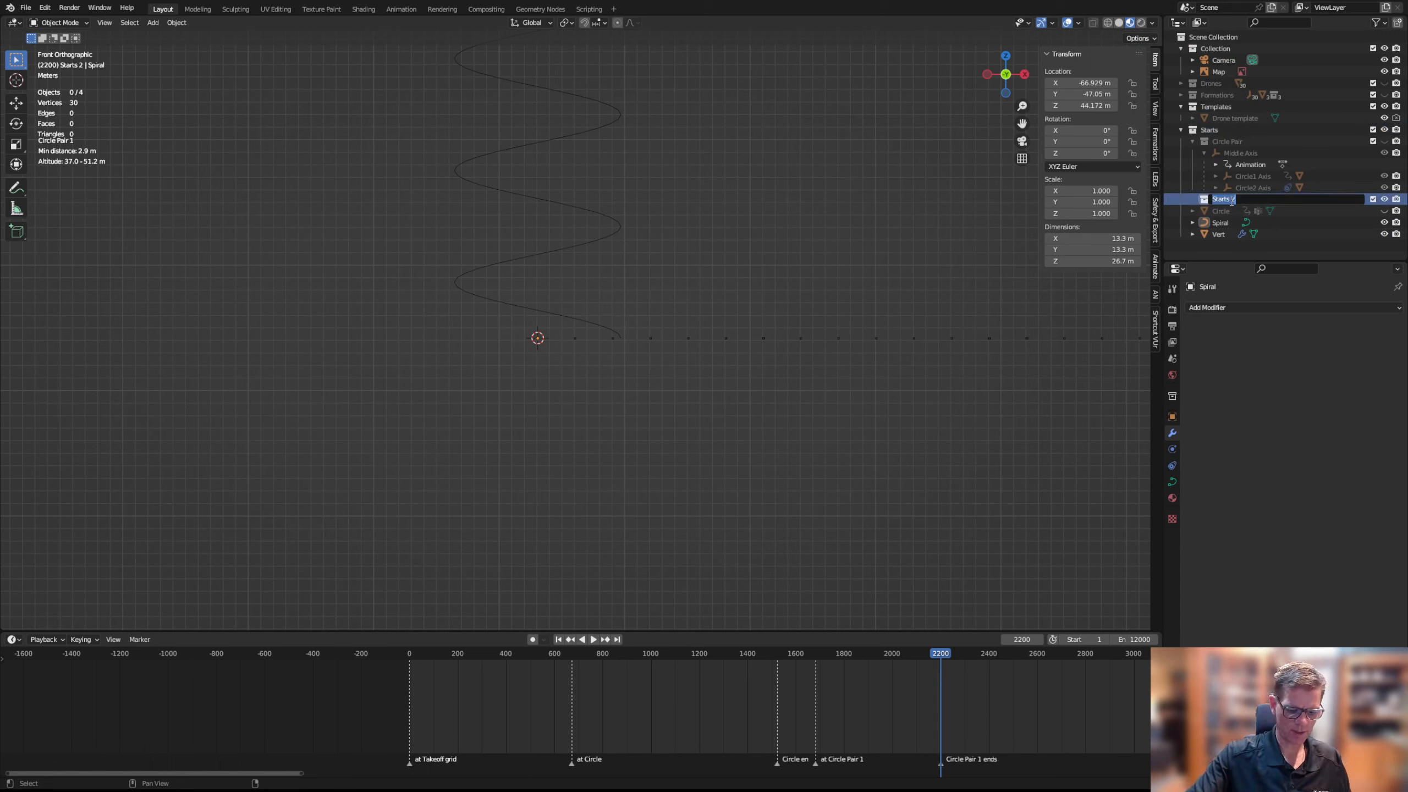
pyautogui.write('Helix')
pyautogui.press('Return')
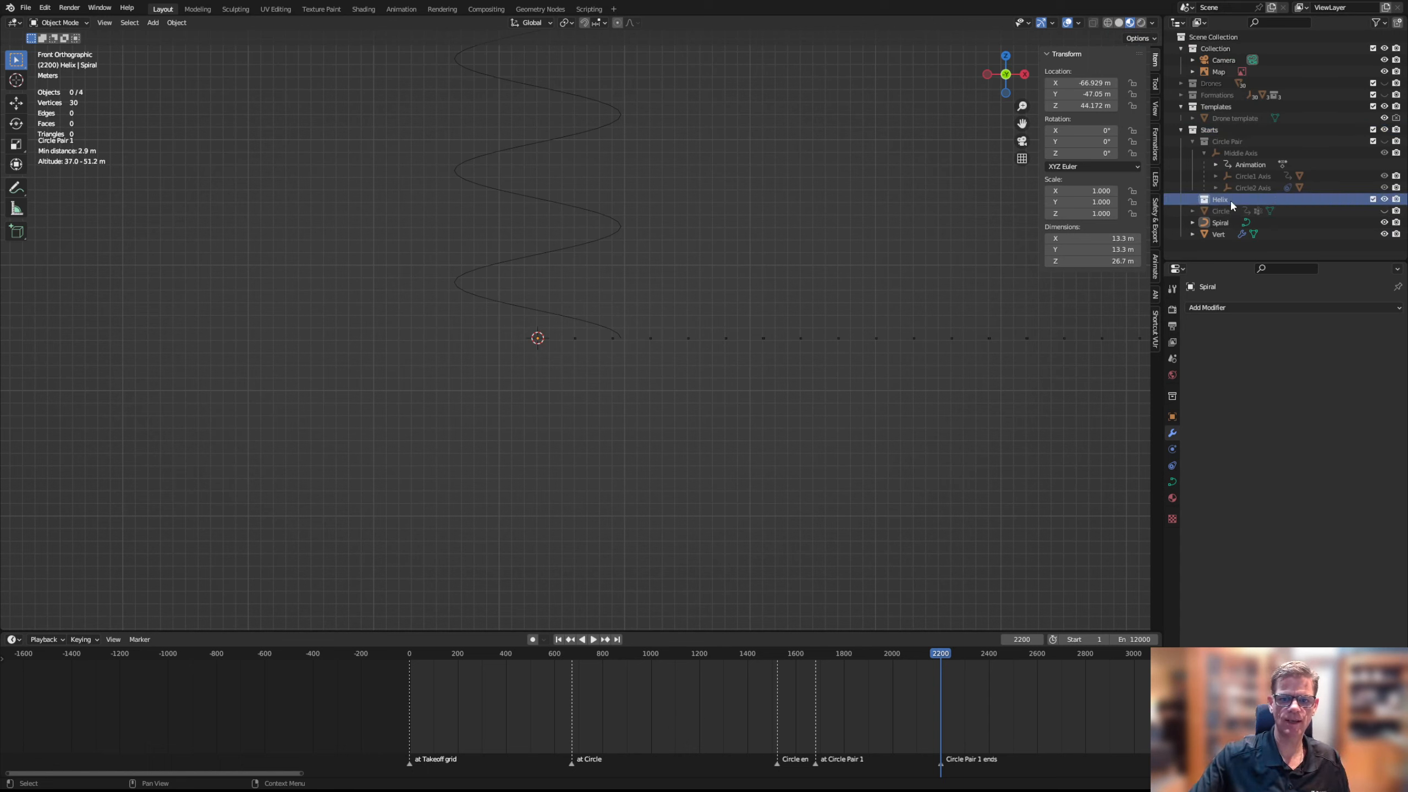
# Move the Spiral curve and the Vert object into the Helix collection, and collapse the Circle Pair collection in the outliner
pyautogui.moveTo(1221, 222)
pyautogui.mouseDown()
pyautogui.moveTo(1231, 198)
pyautogui.moveTo(1241, 225)
pyautogui.moveTo(1232, 211)
pyautogui.mouseUp()
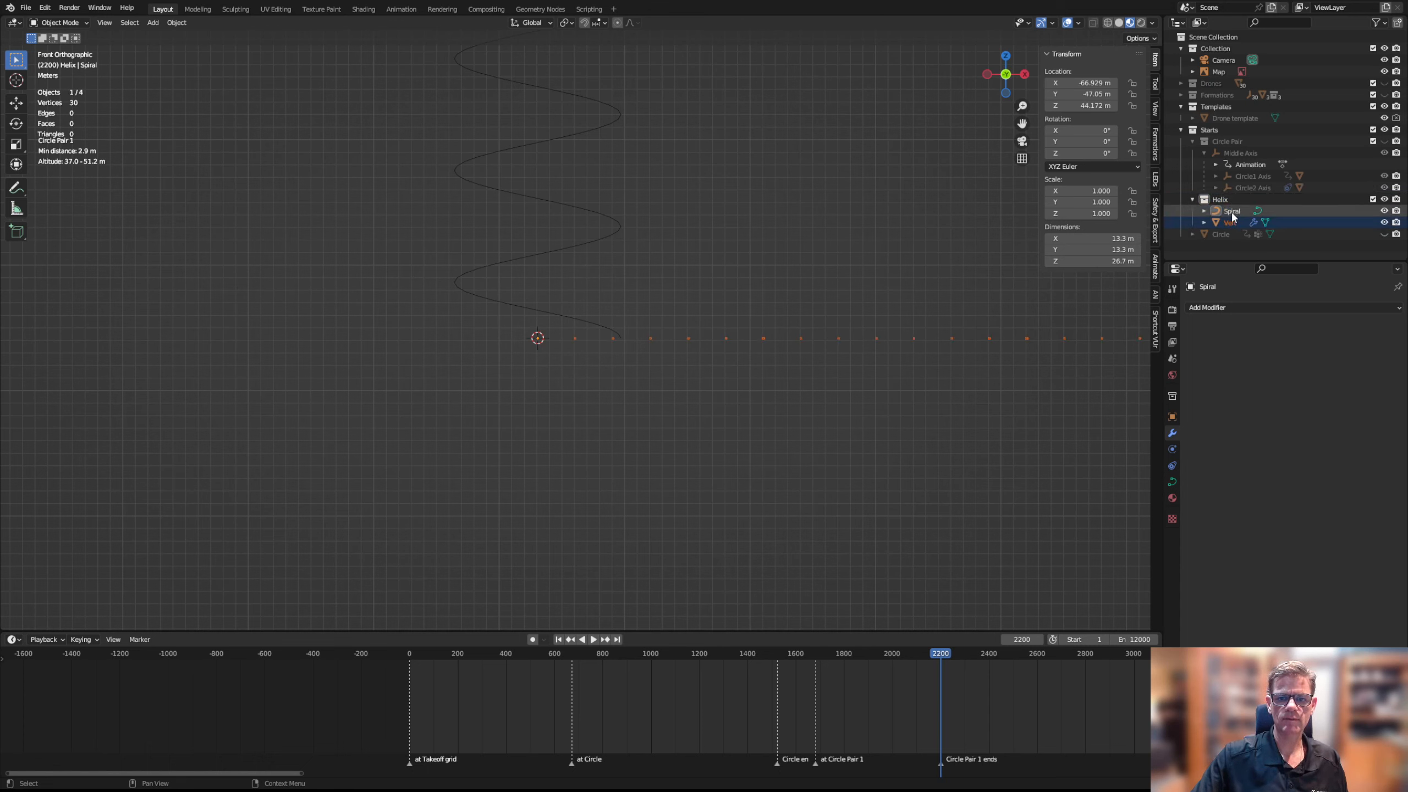
pyautogui.click(1192, 141)
pyautogui.click(1193, 154)
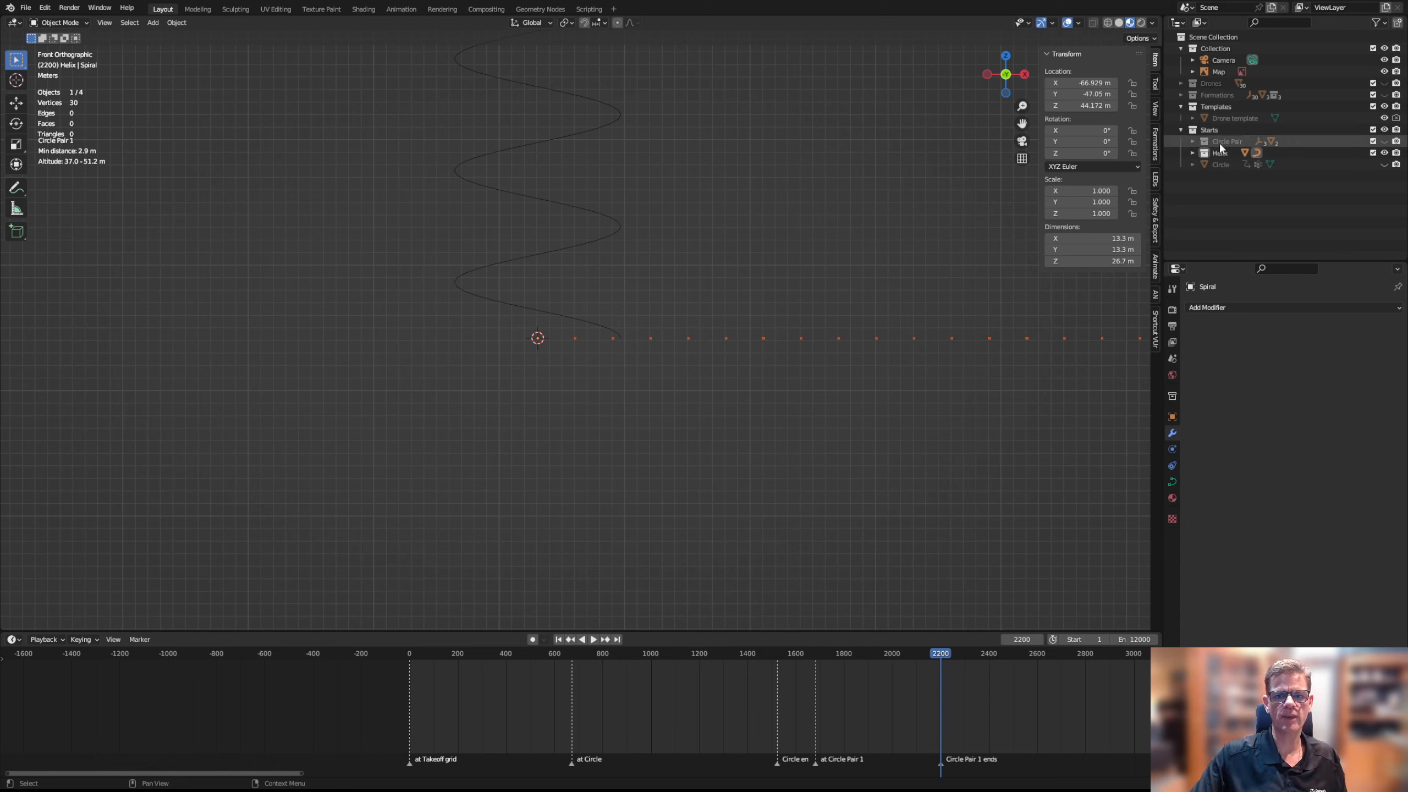
pyautogui.click(1193, 153)
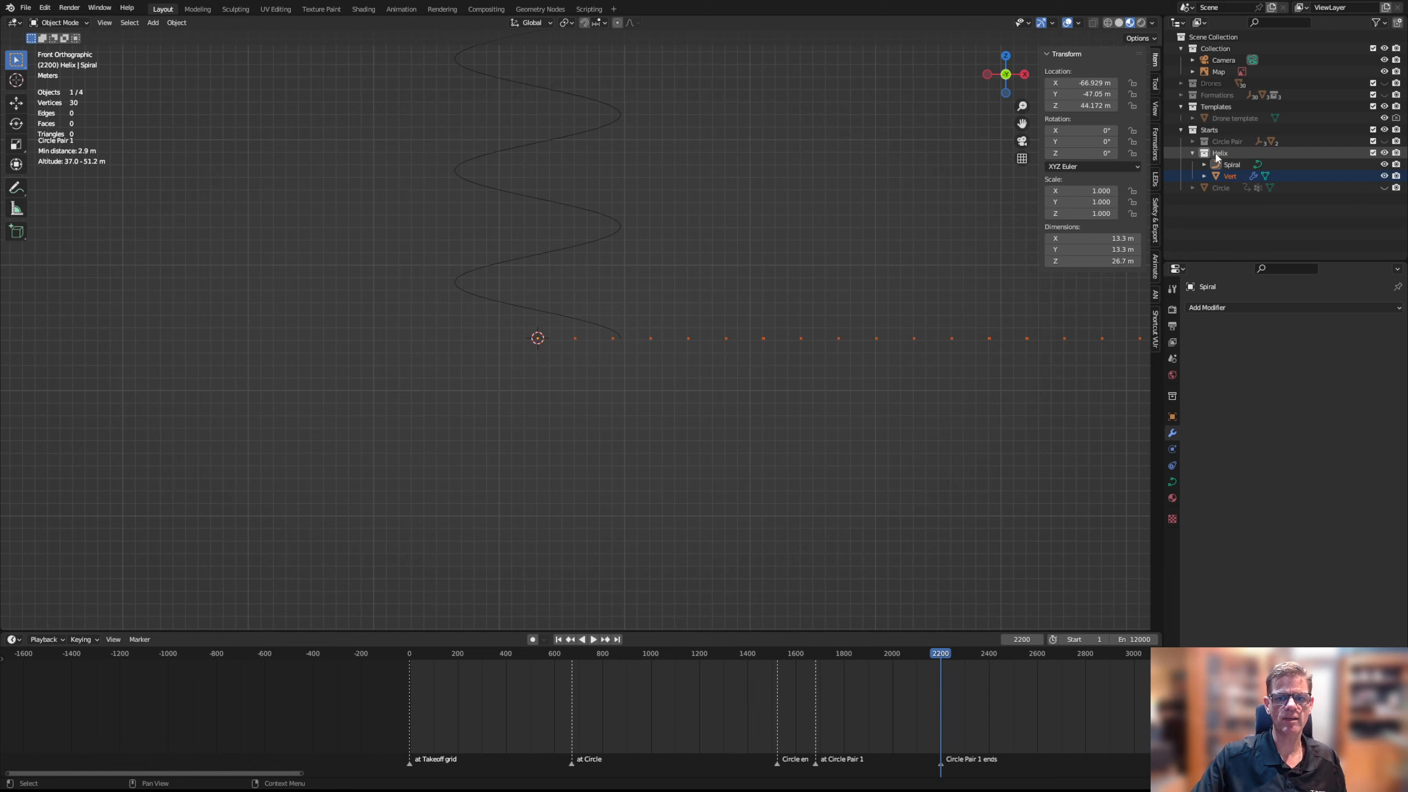
# Set Spiral as the curve object of the Vert object's Curve modifier
pyautogui.click(1230, 173)
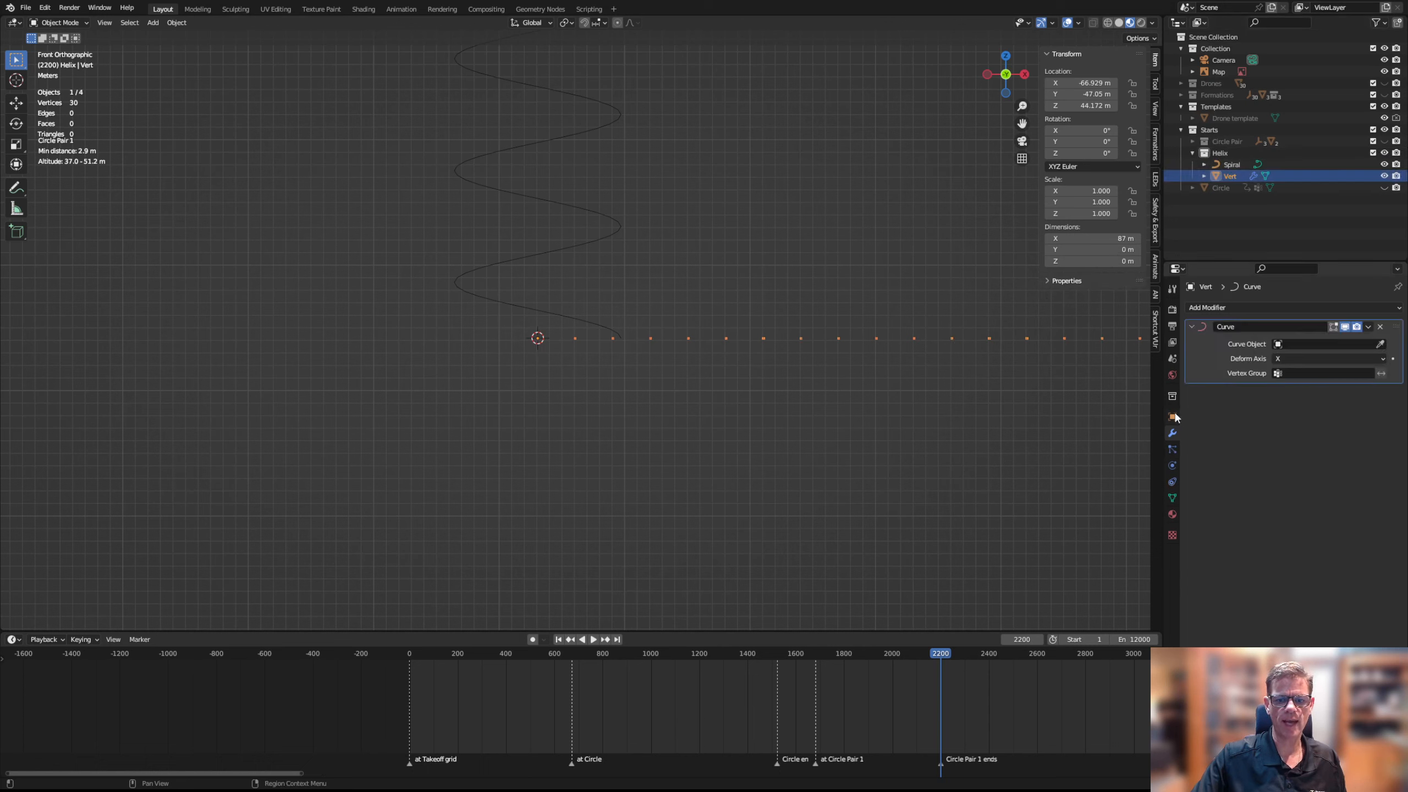
pyautogui.click(1308, 344)
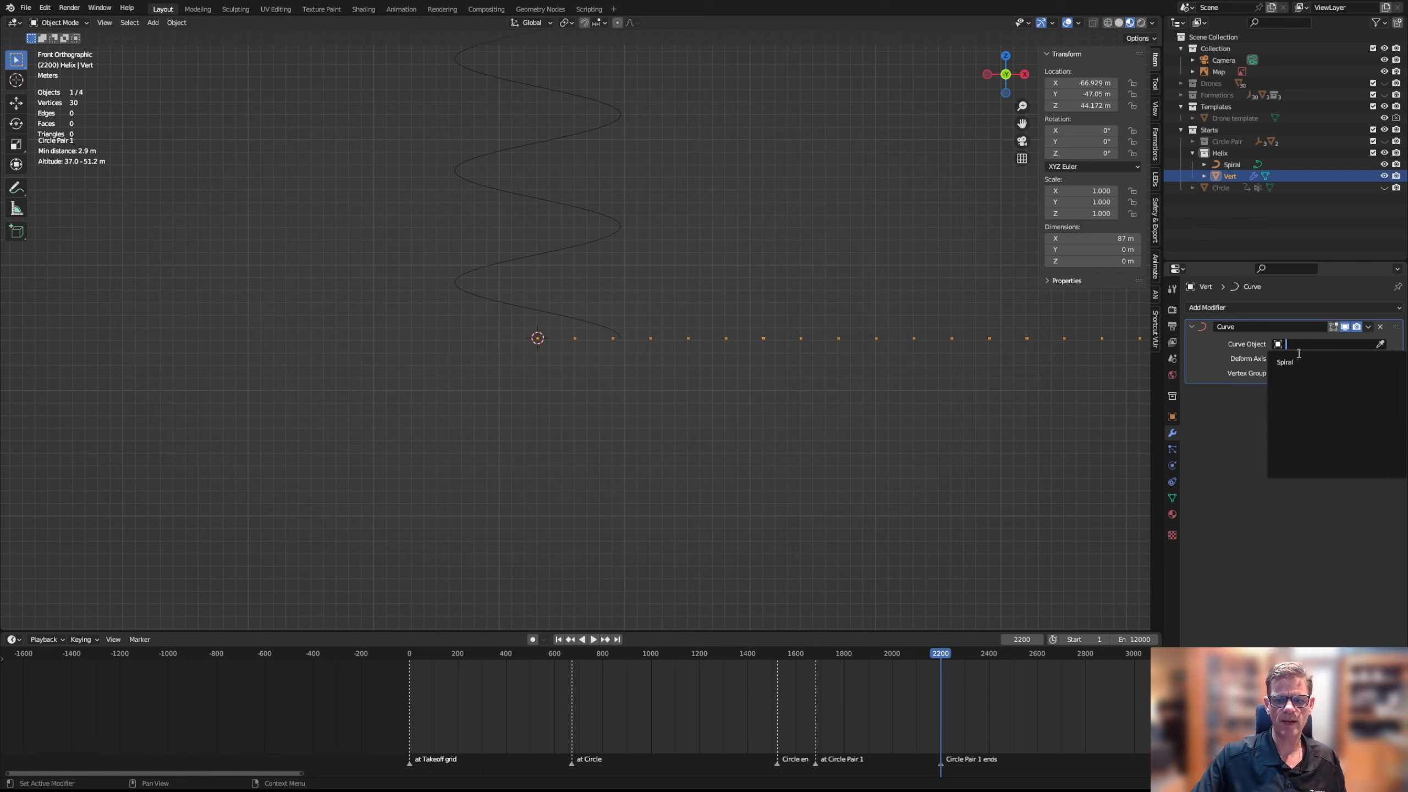
pyautogui.click(1291, 363)
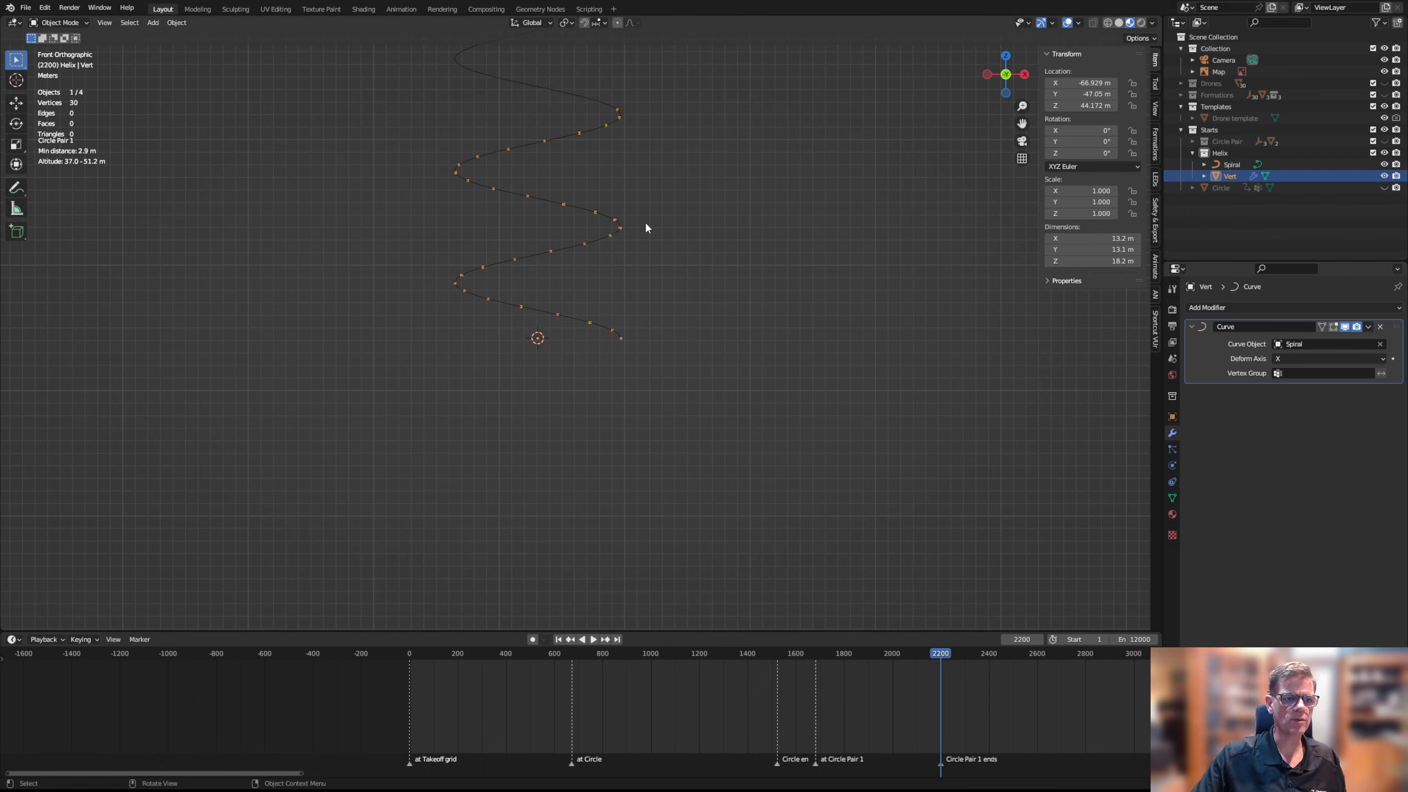
# Slide the vertices along the spiral by moving the Vert object about 0.53 m along the global X axis
pyautogui.scroll(-2, 646, 218)
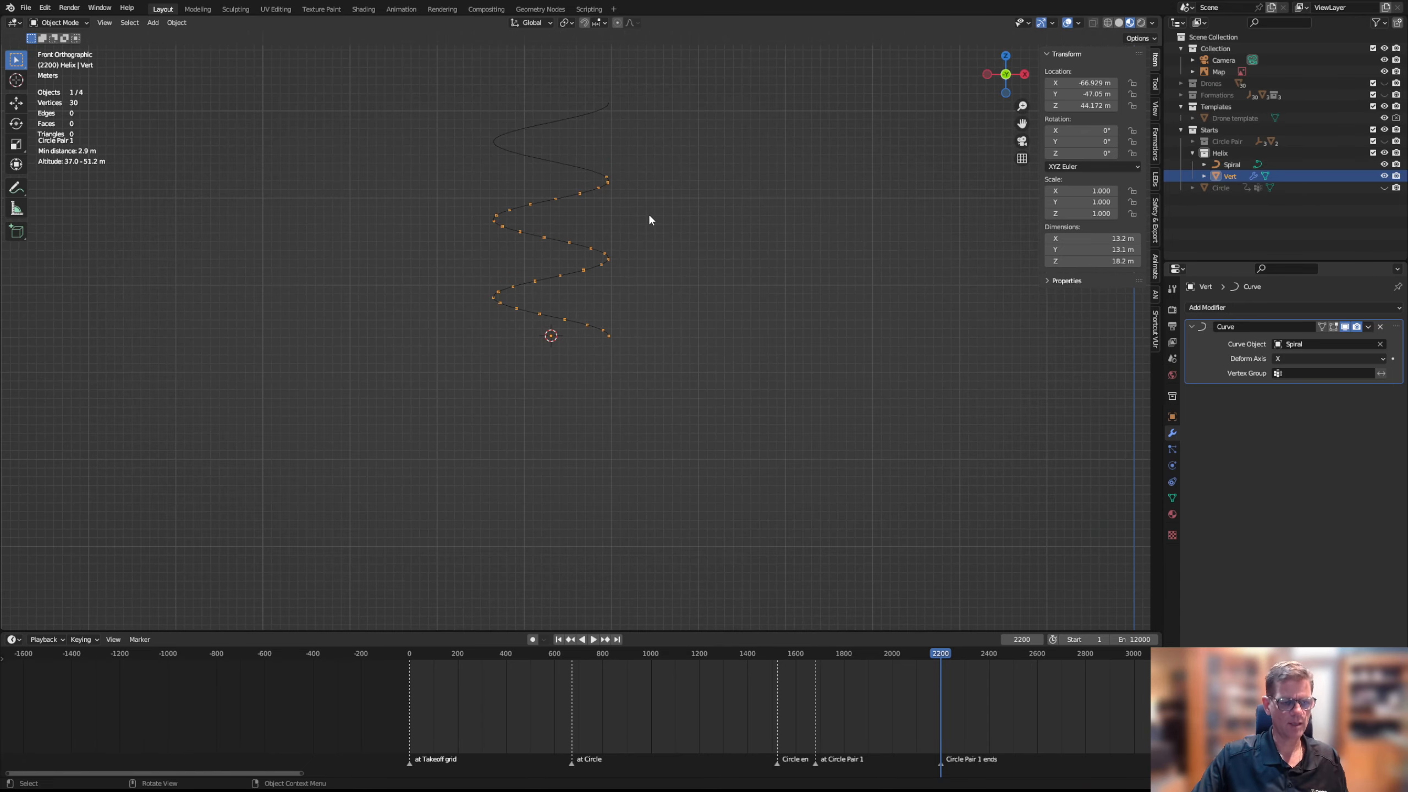
pyautogui.press('g')
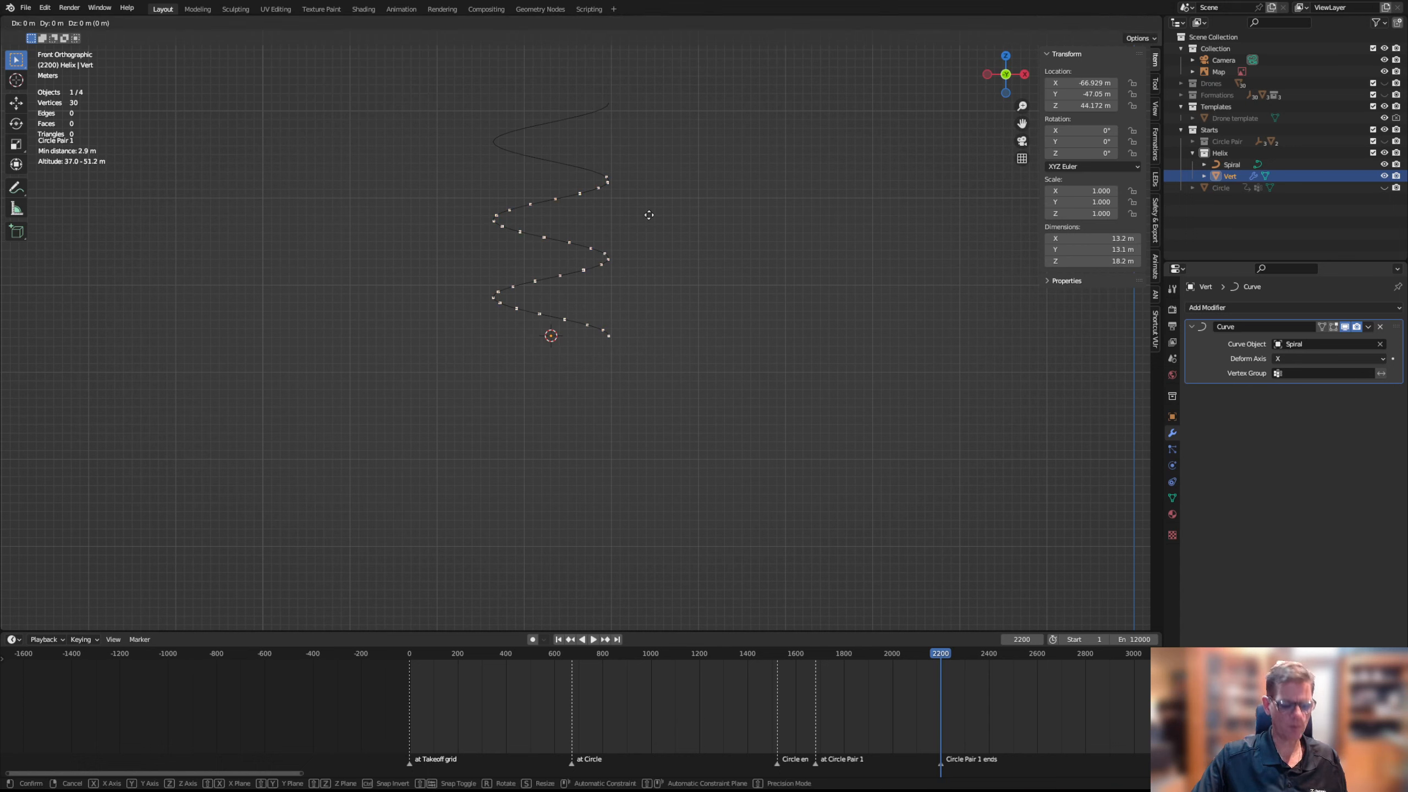
pyautogui.press('x')
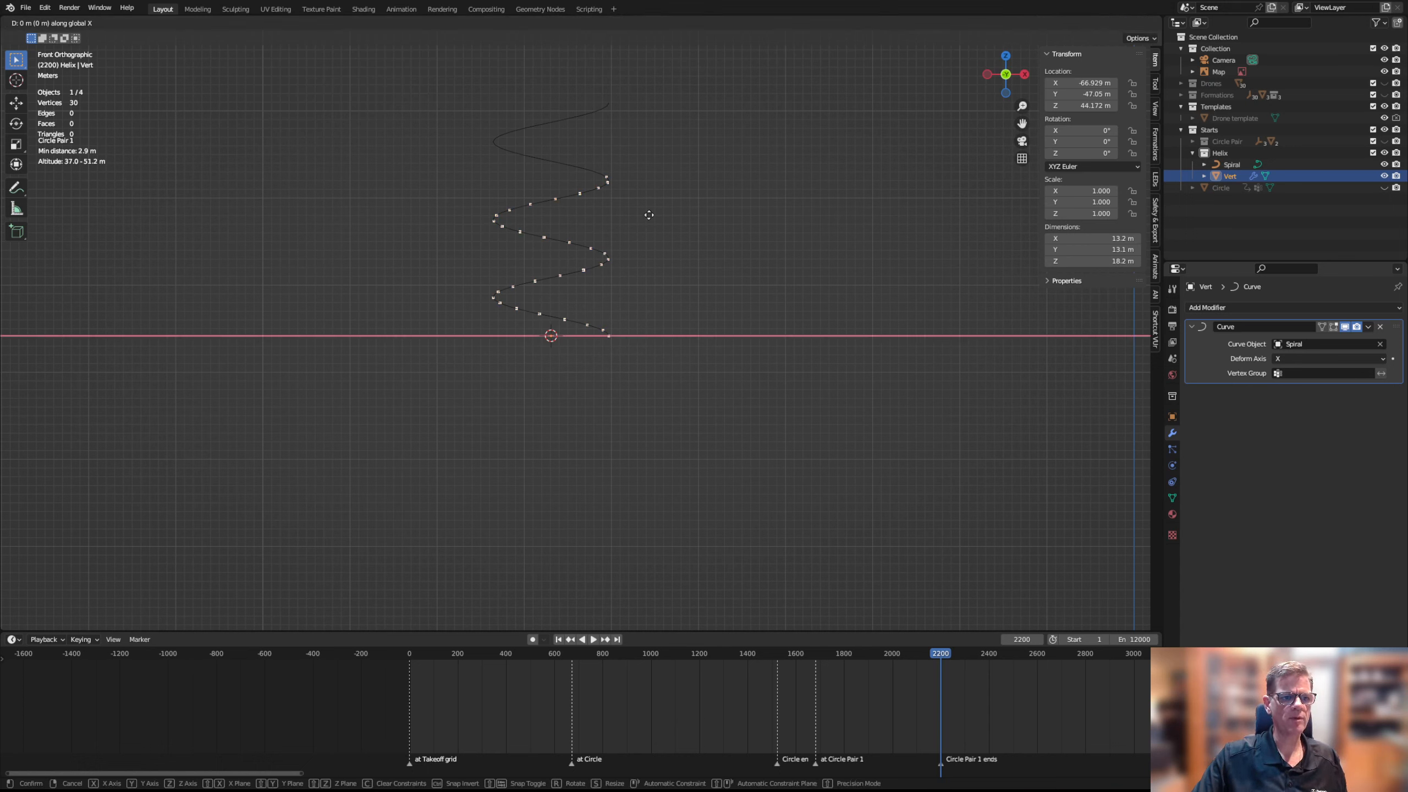
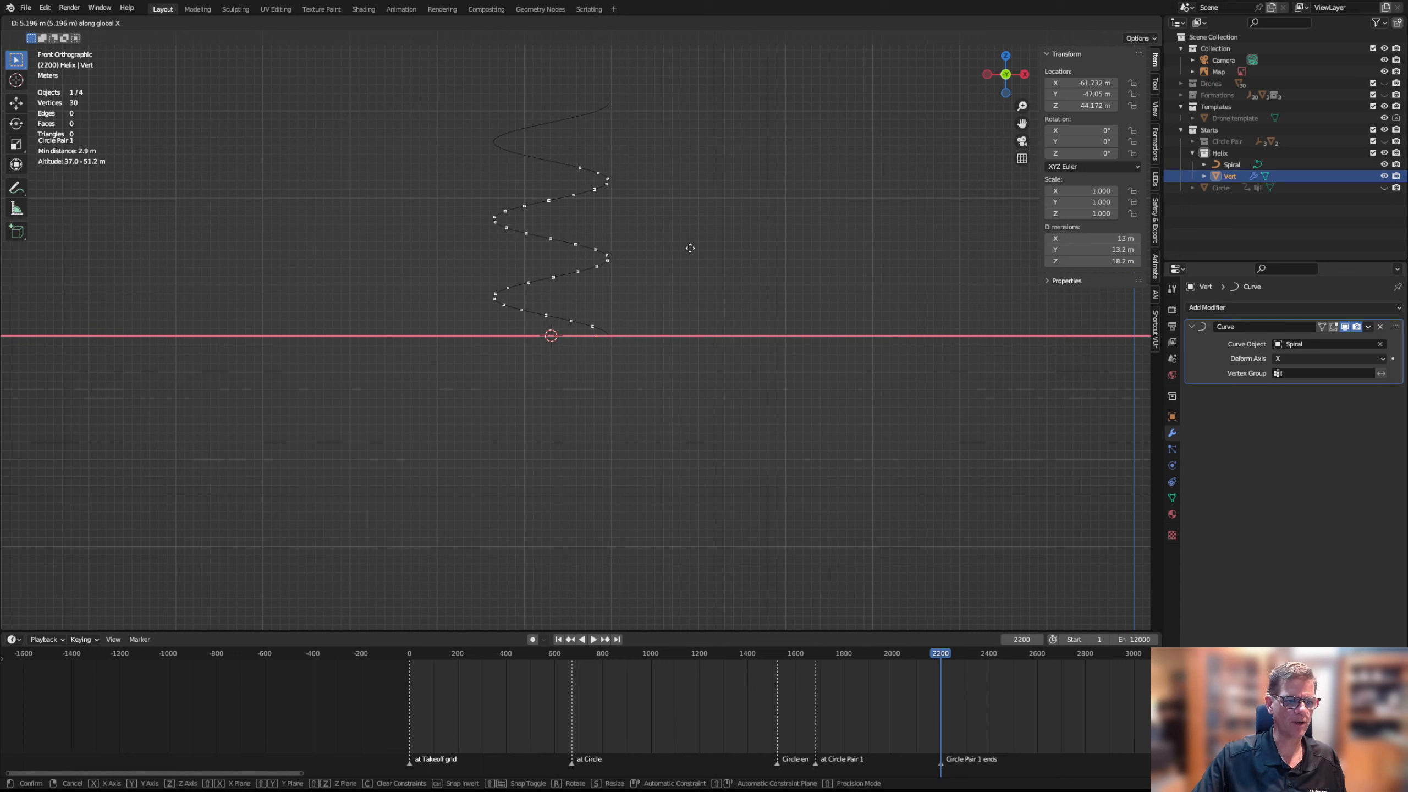
pyautogui.click(654, 248)
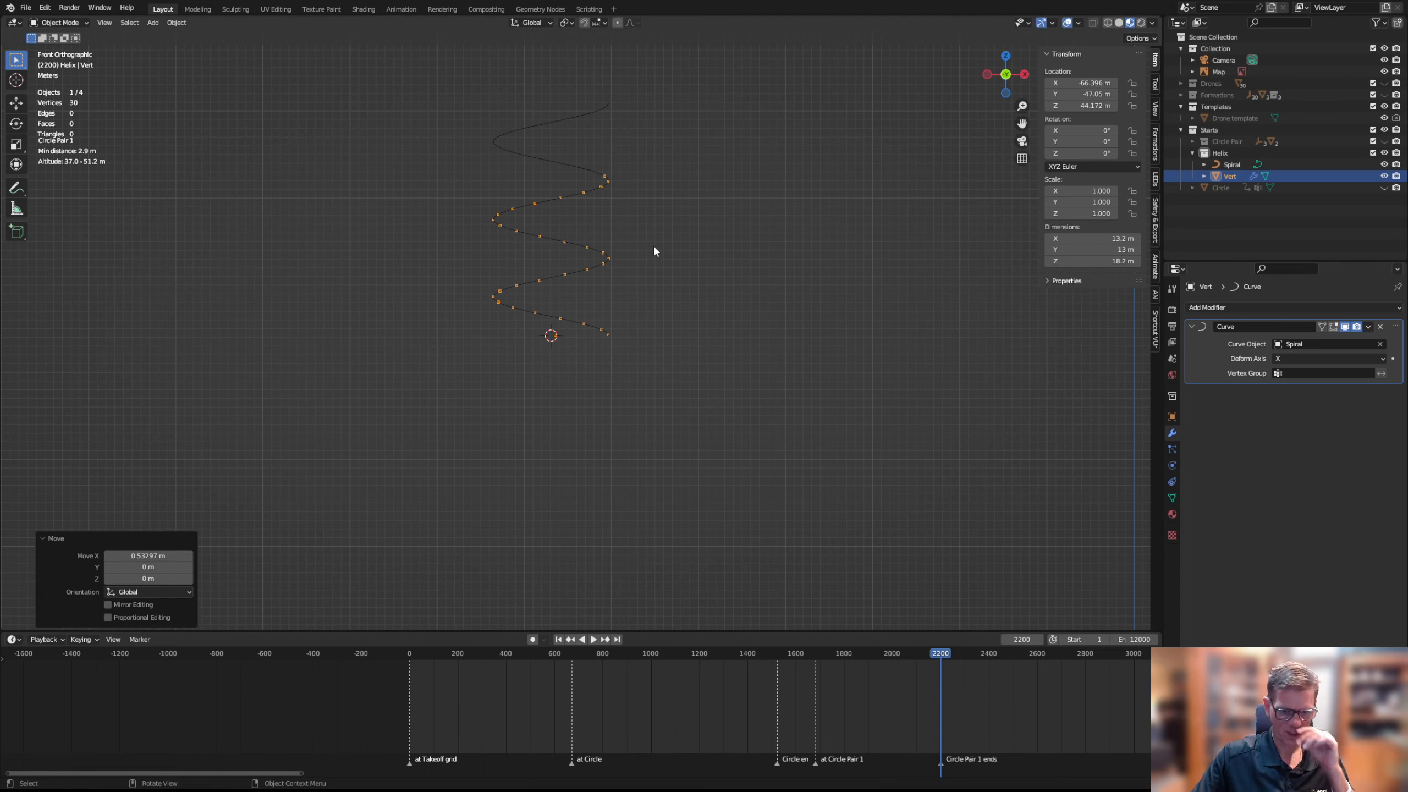
# Add a vertex group to the Vert mesh, assign all of its vertices to the group, and return to Object Mode
pyautogui.scroll(-3, 683, 318)
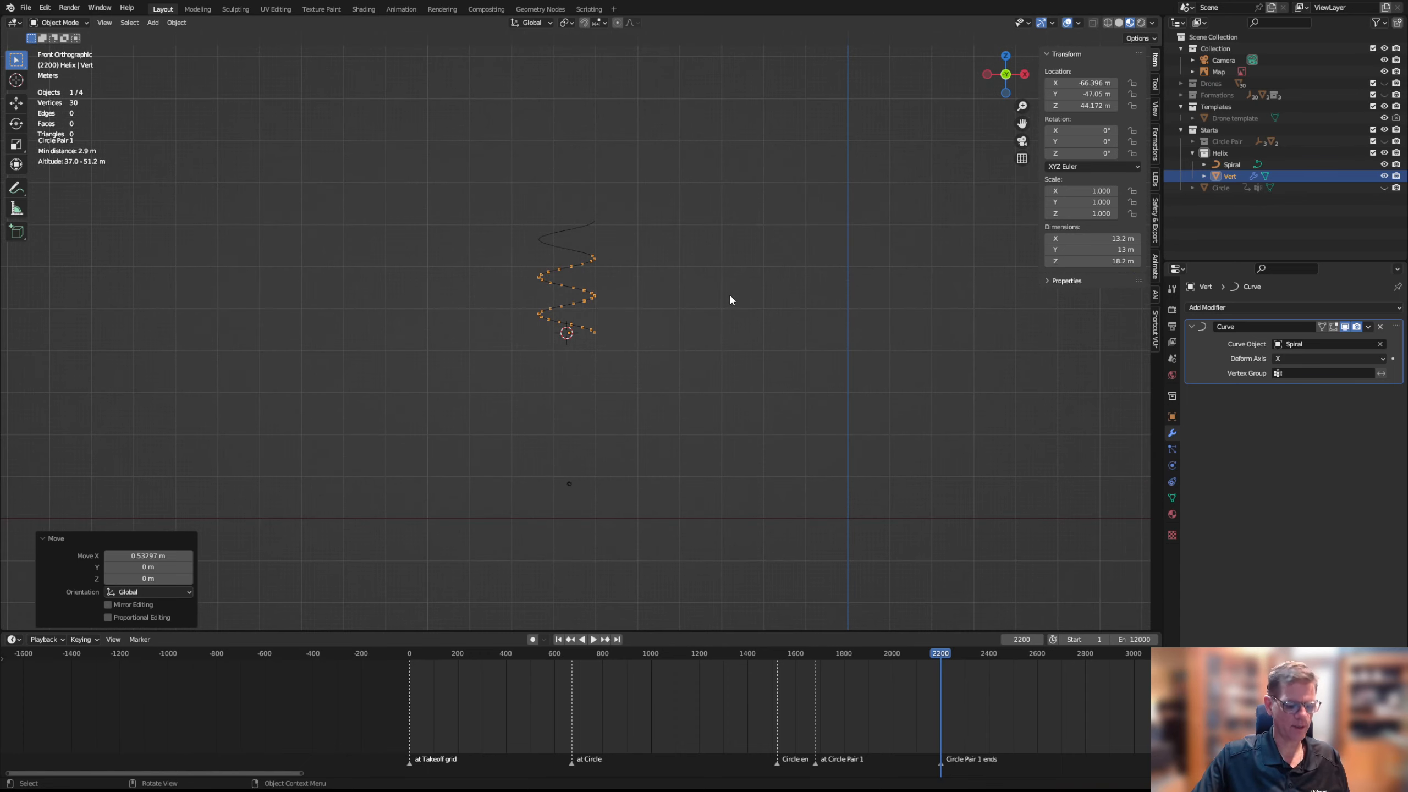
pyautogui.press('Tab')
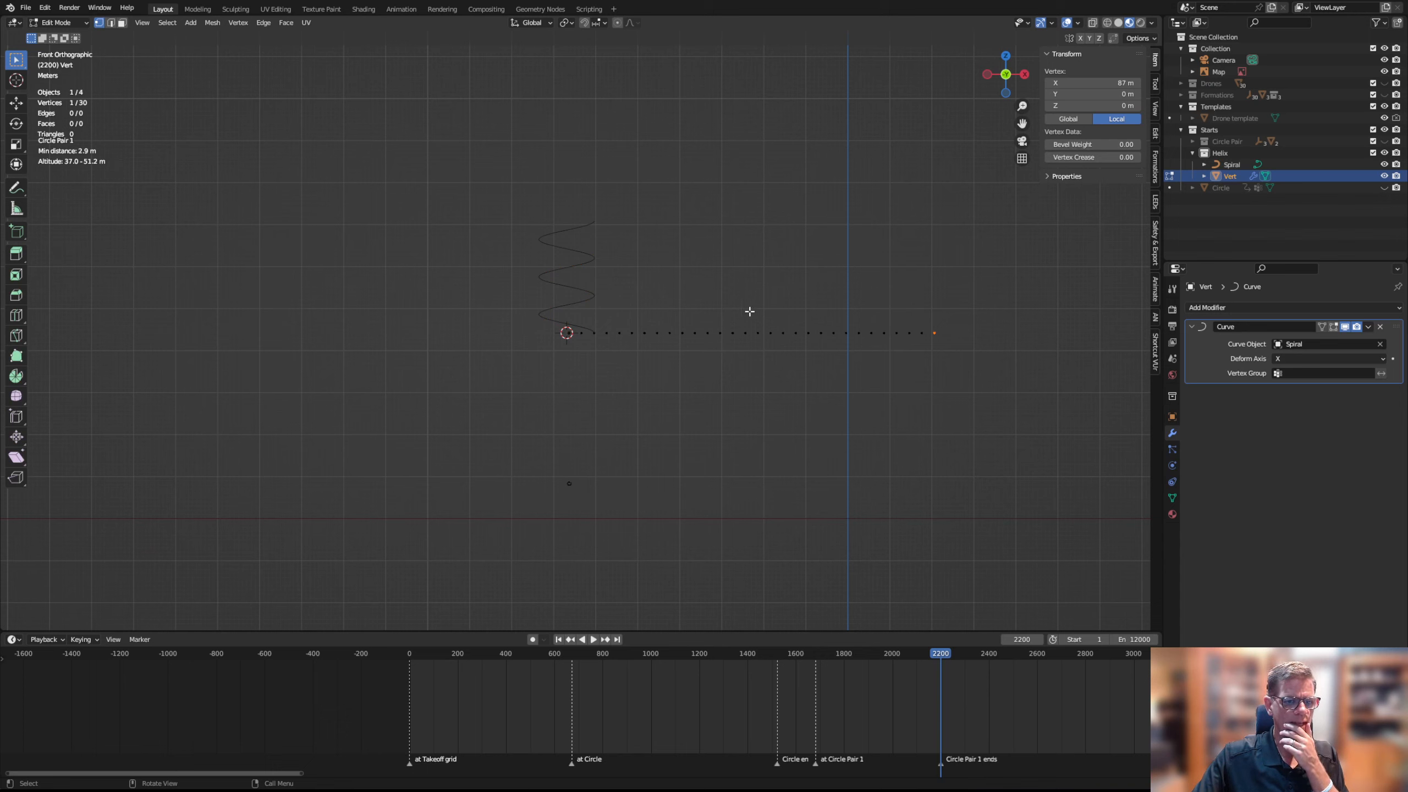
pyautogui.press('a')
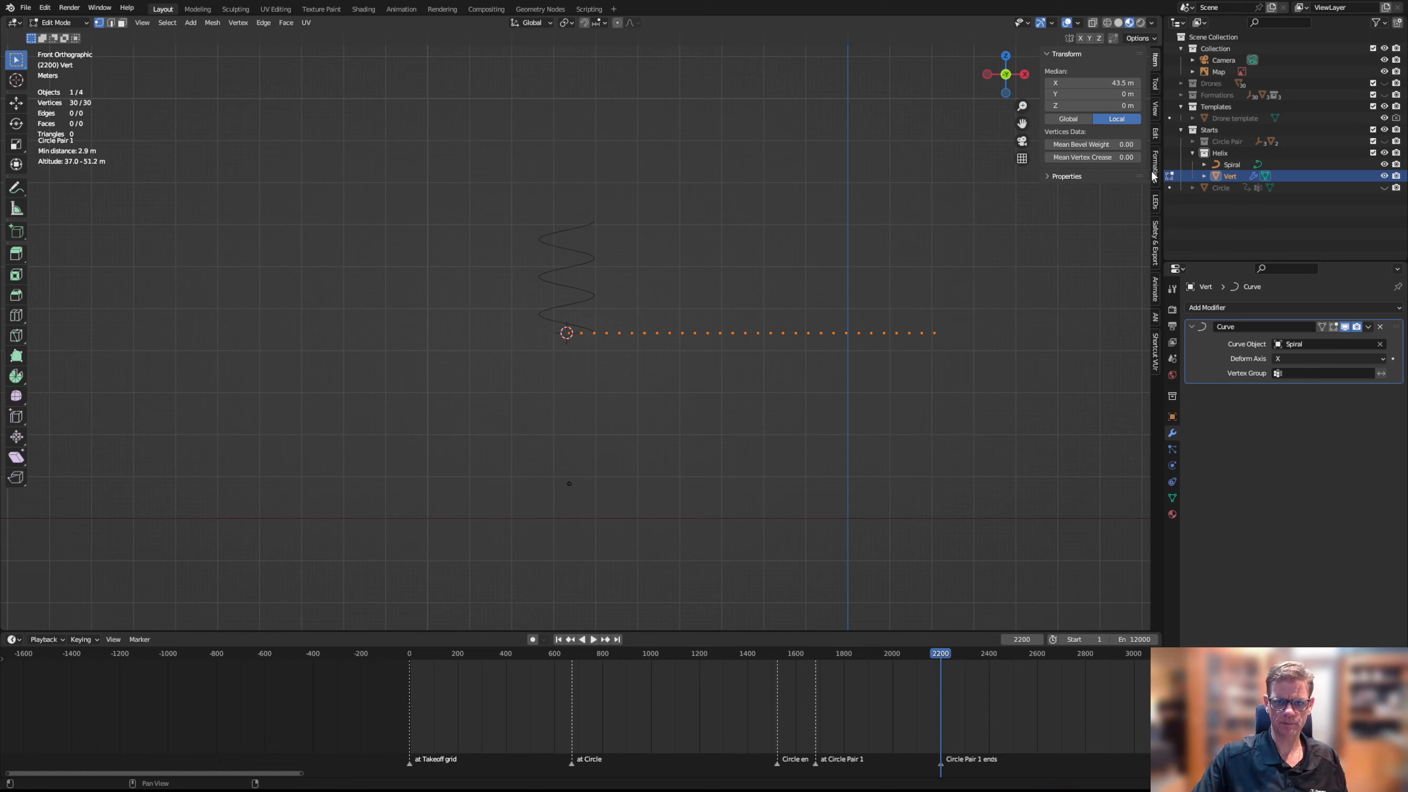
pyautogui.click(1172, 498)
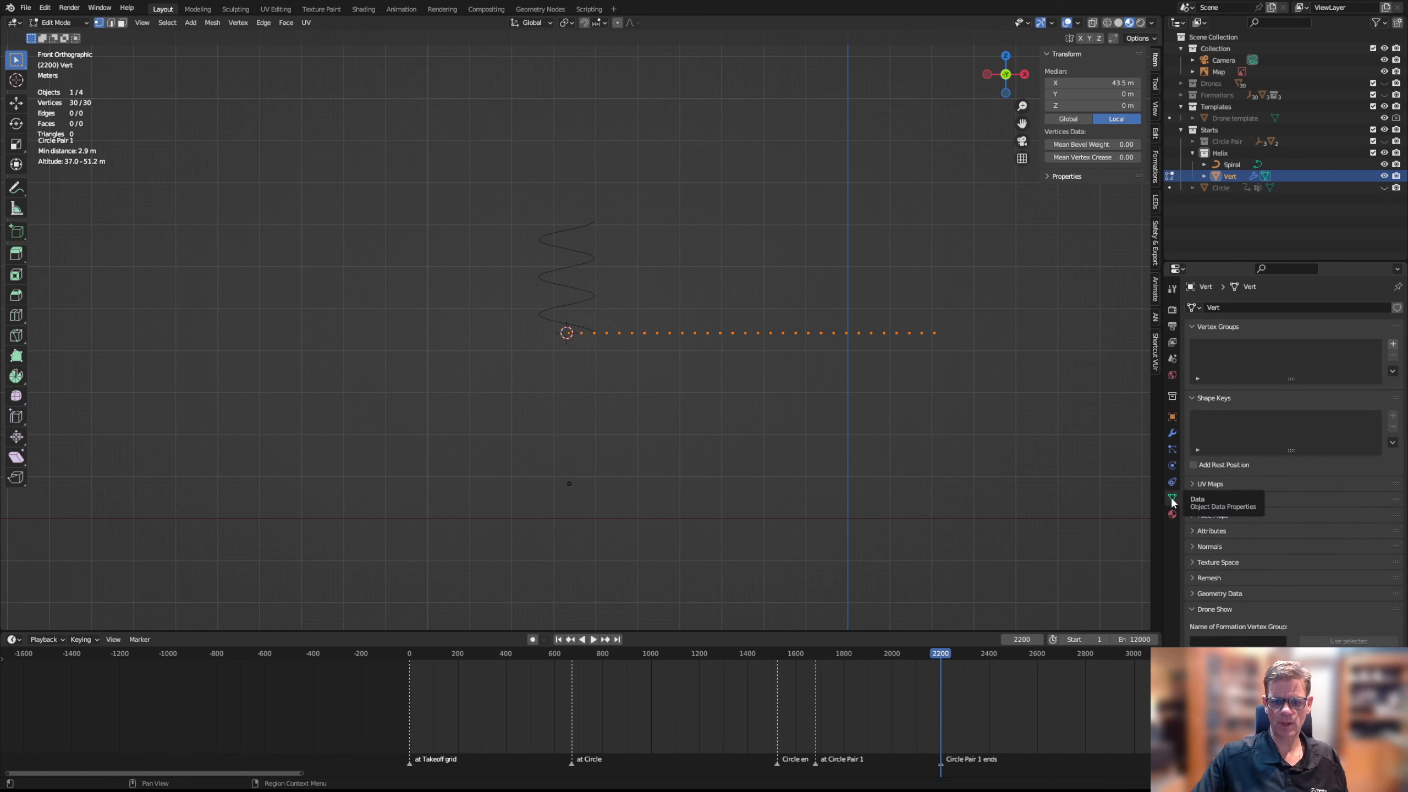
pyautogui.click(1395, 347)
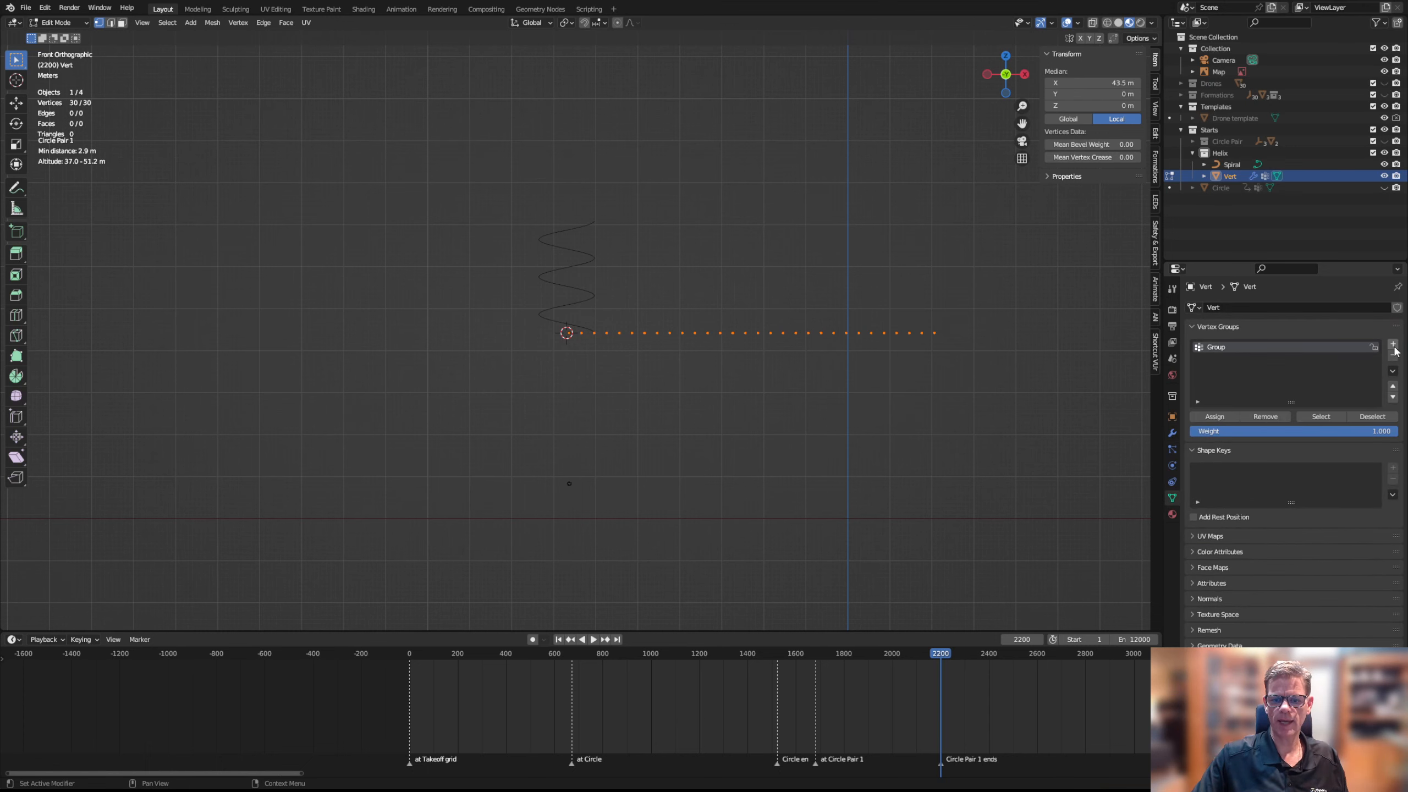
pyautogui.click(1217, 420)
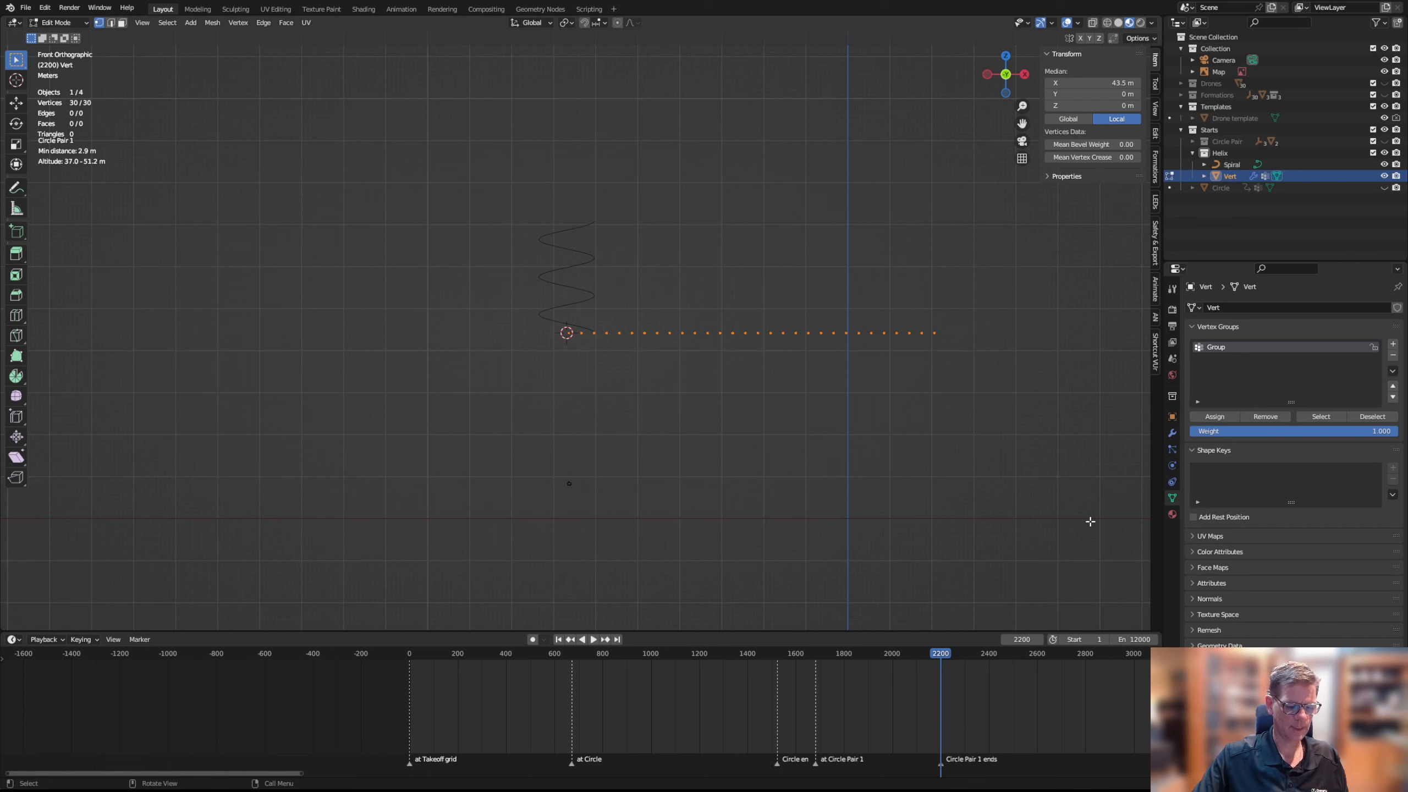
pyautogui.press('Tab')
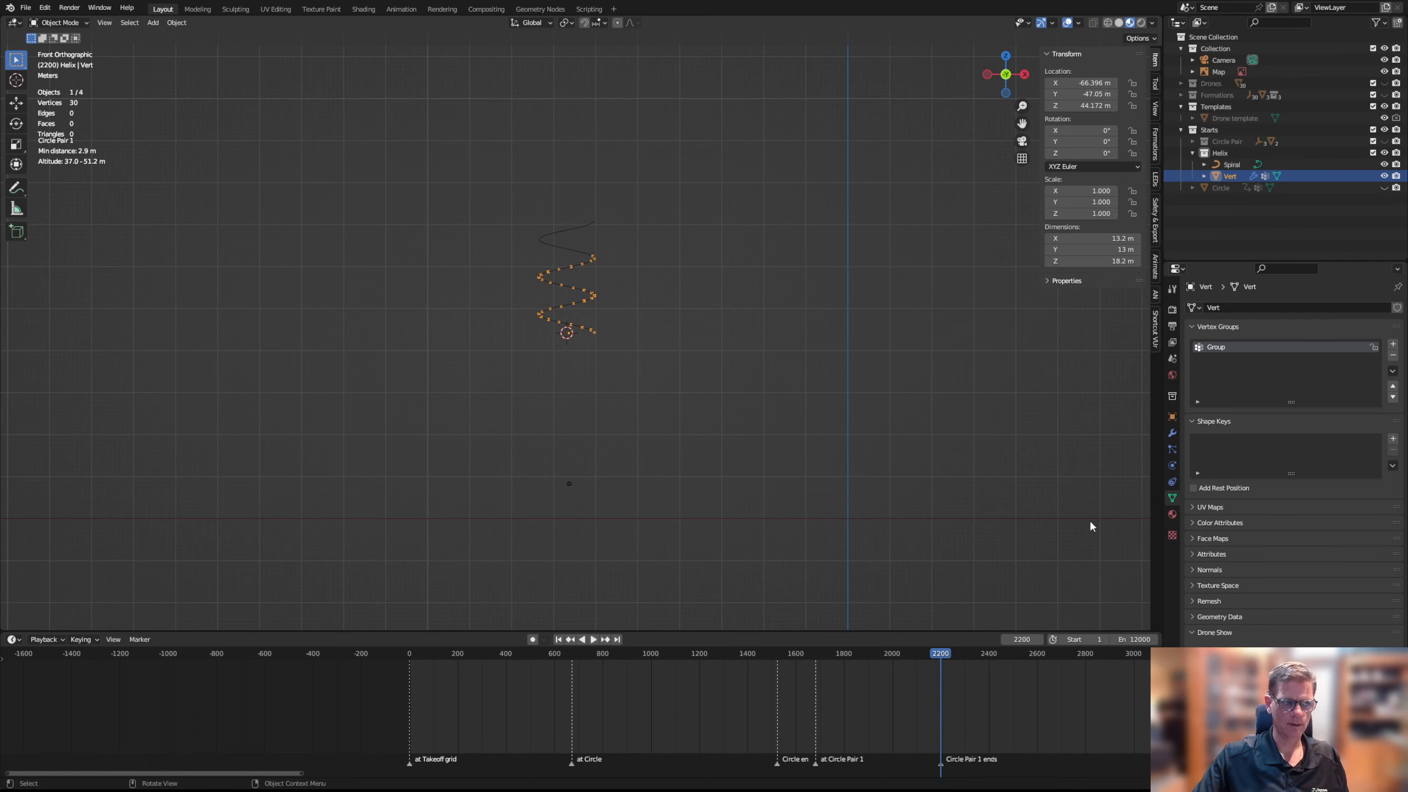
# Create a drone formation named Helix from the selected Vert object
pyautogui.click(1156, 145)
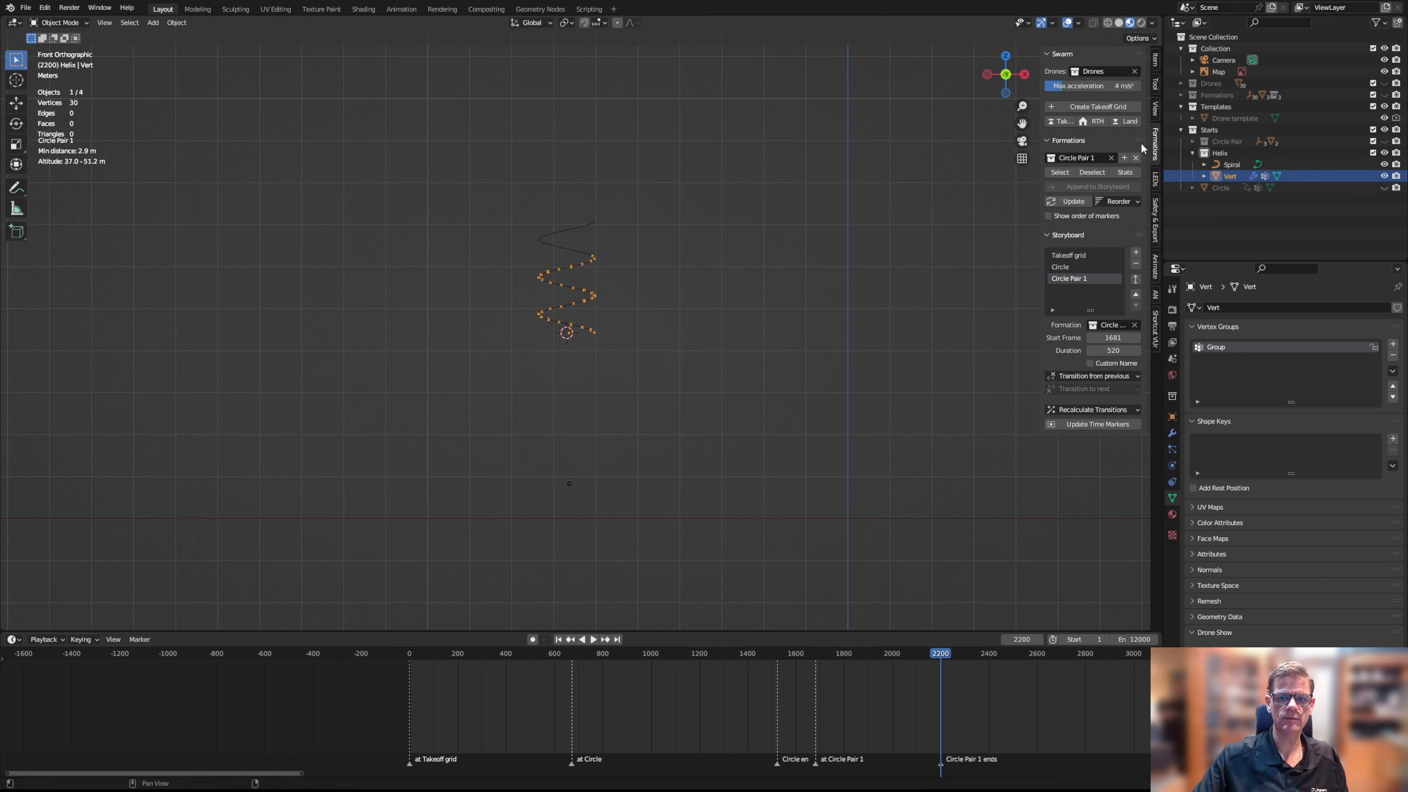
pyautogui.click(1220, 153)
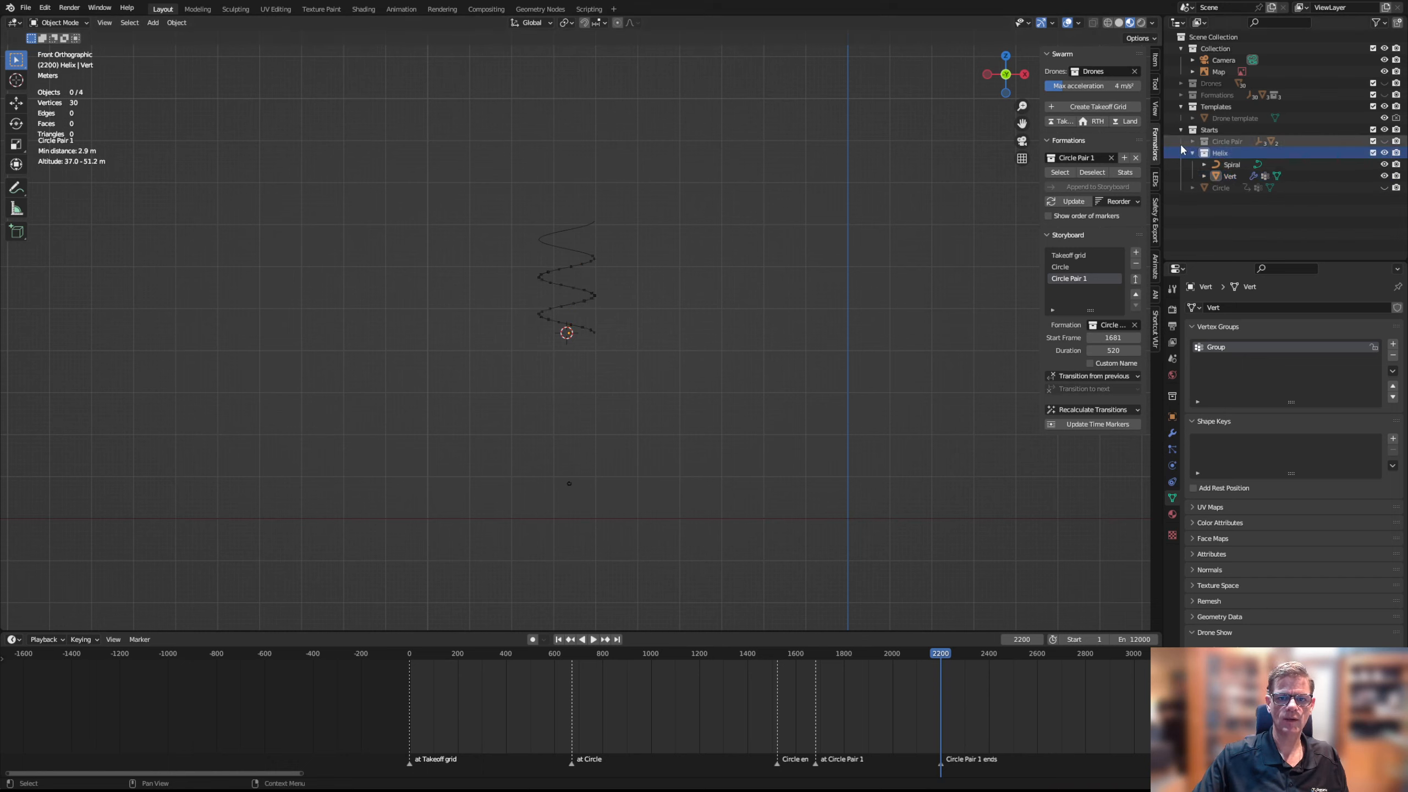
pyautogui.click(582, 266)
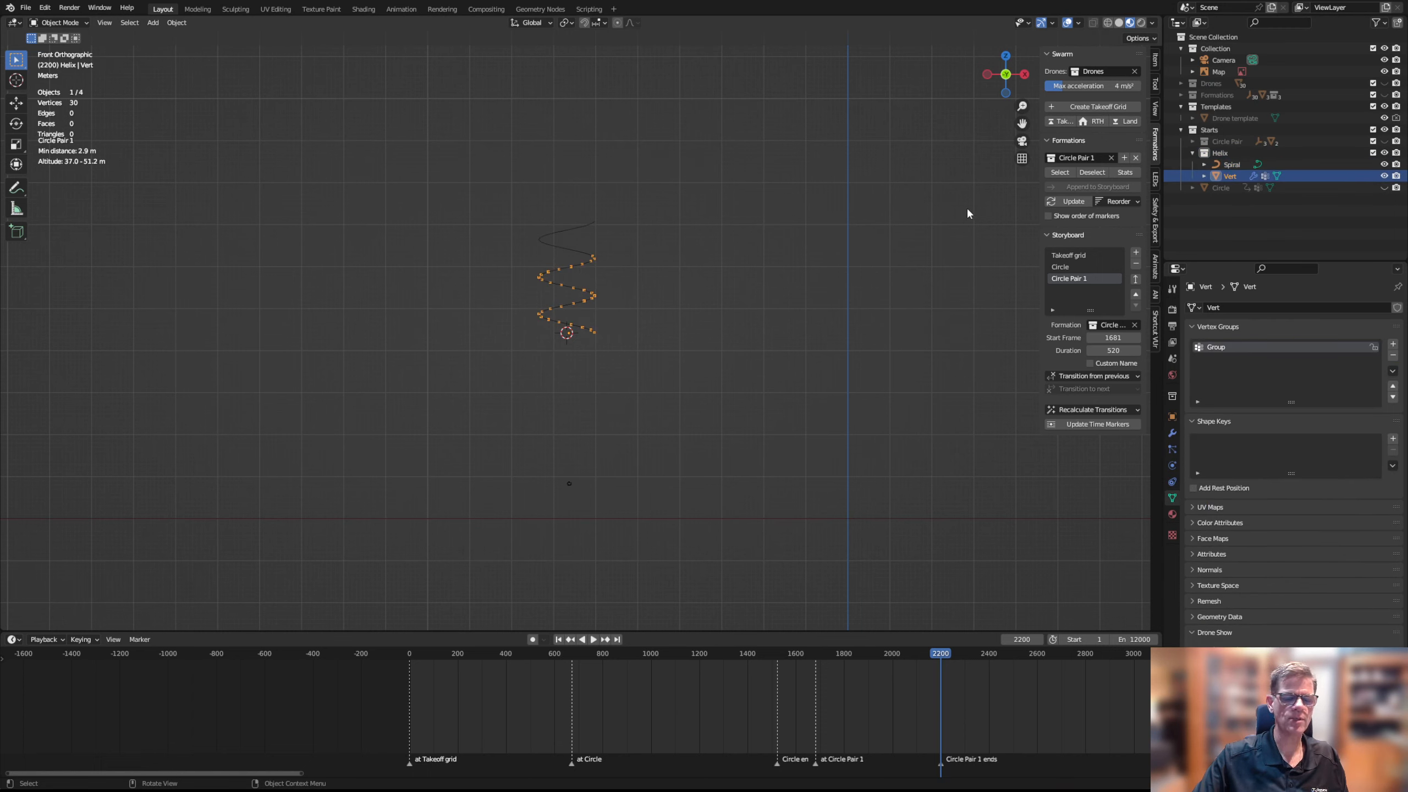
pyautogui.click(1125, 159)
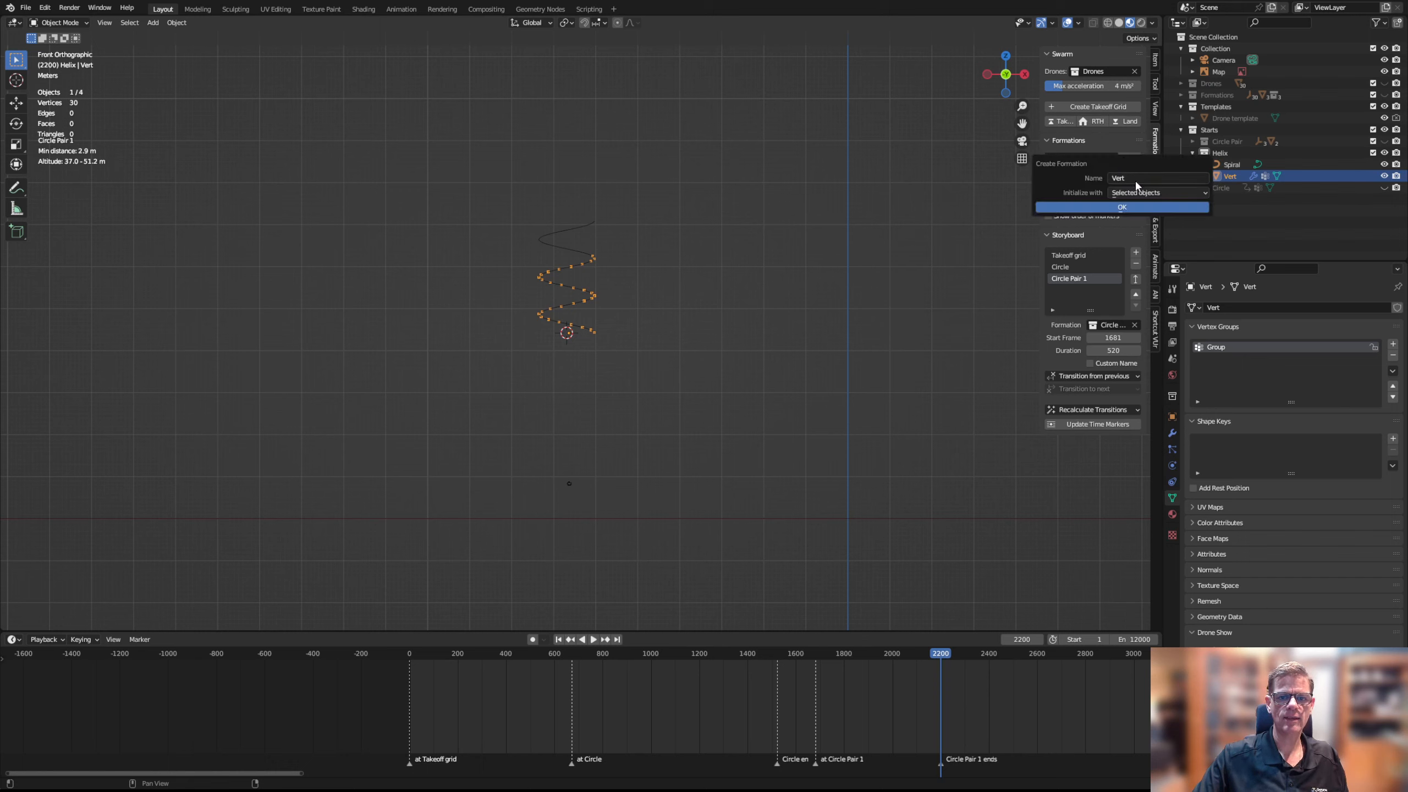
pyautogui.click(1132, 179)
pyautogui.write('Helix')
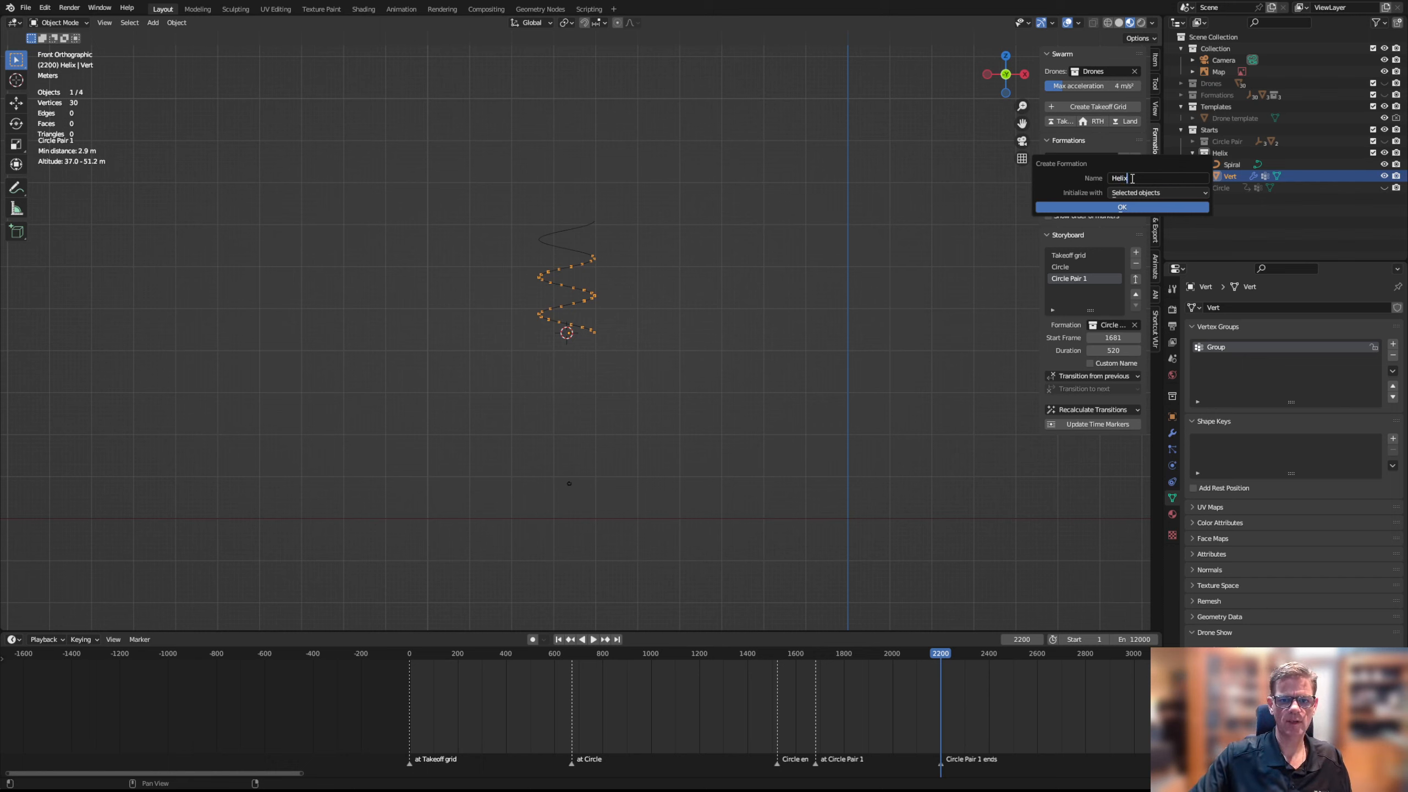
pyautogui.press('Return')
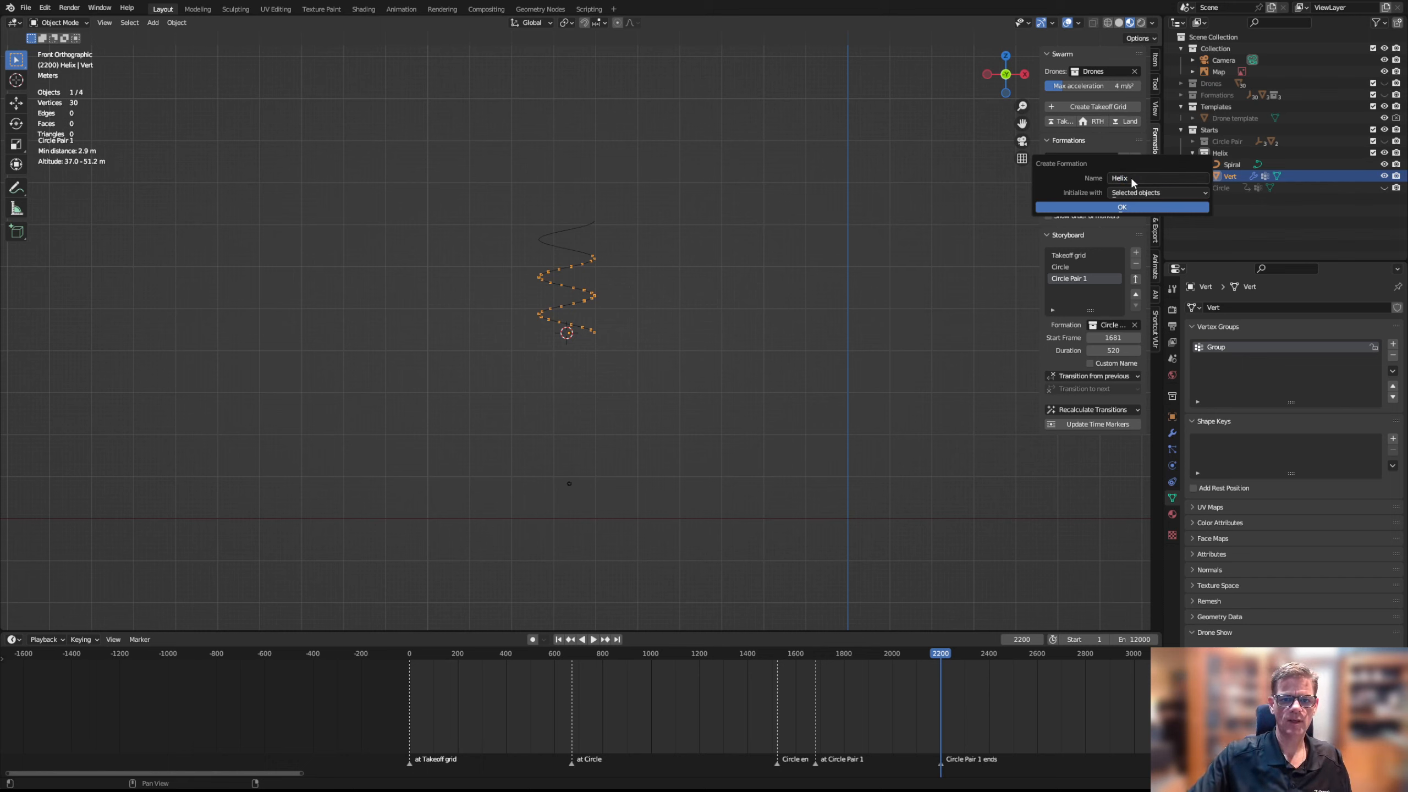
pyautogui.click(1129, 208)
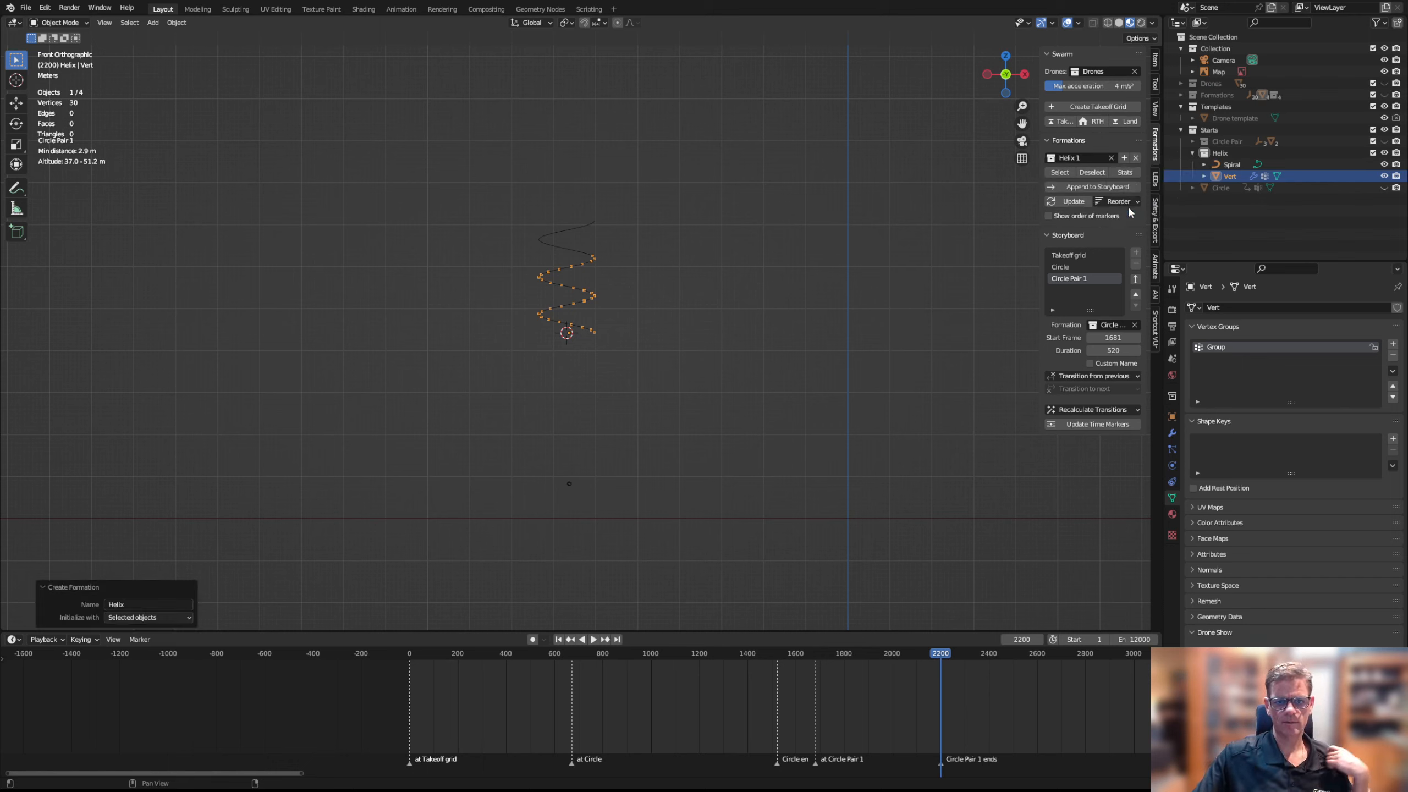
# Append the Helix formation to the storyboard and update the time markers
pyautogui.click(1083, 187)
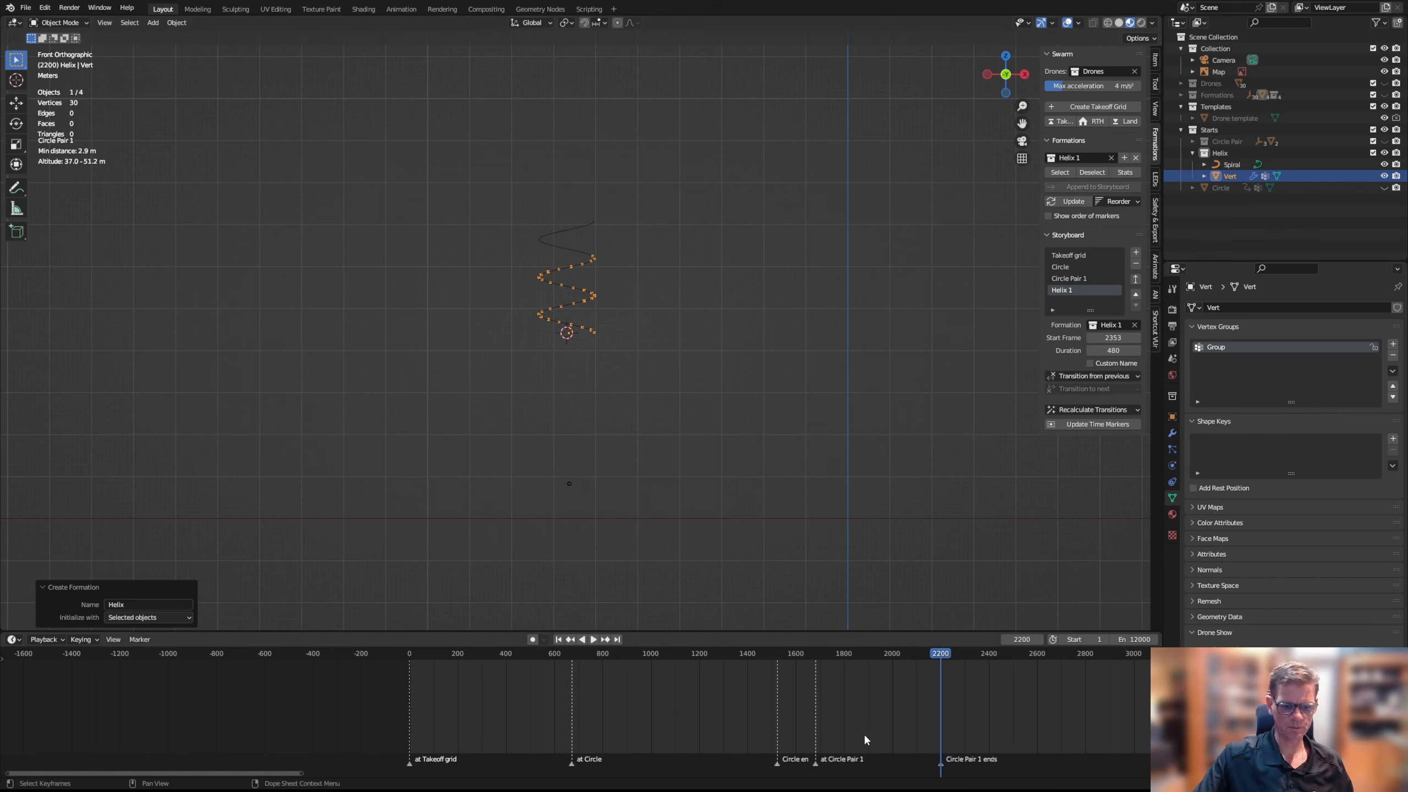
pyautogui.scroll(-2, 913, 687)
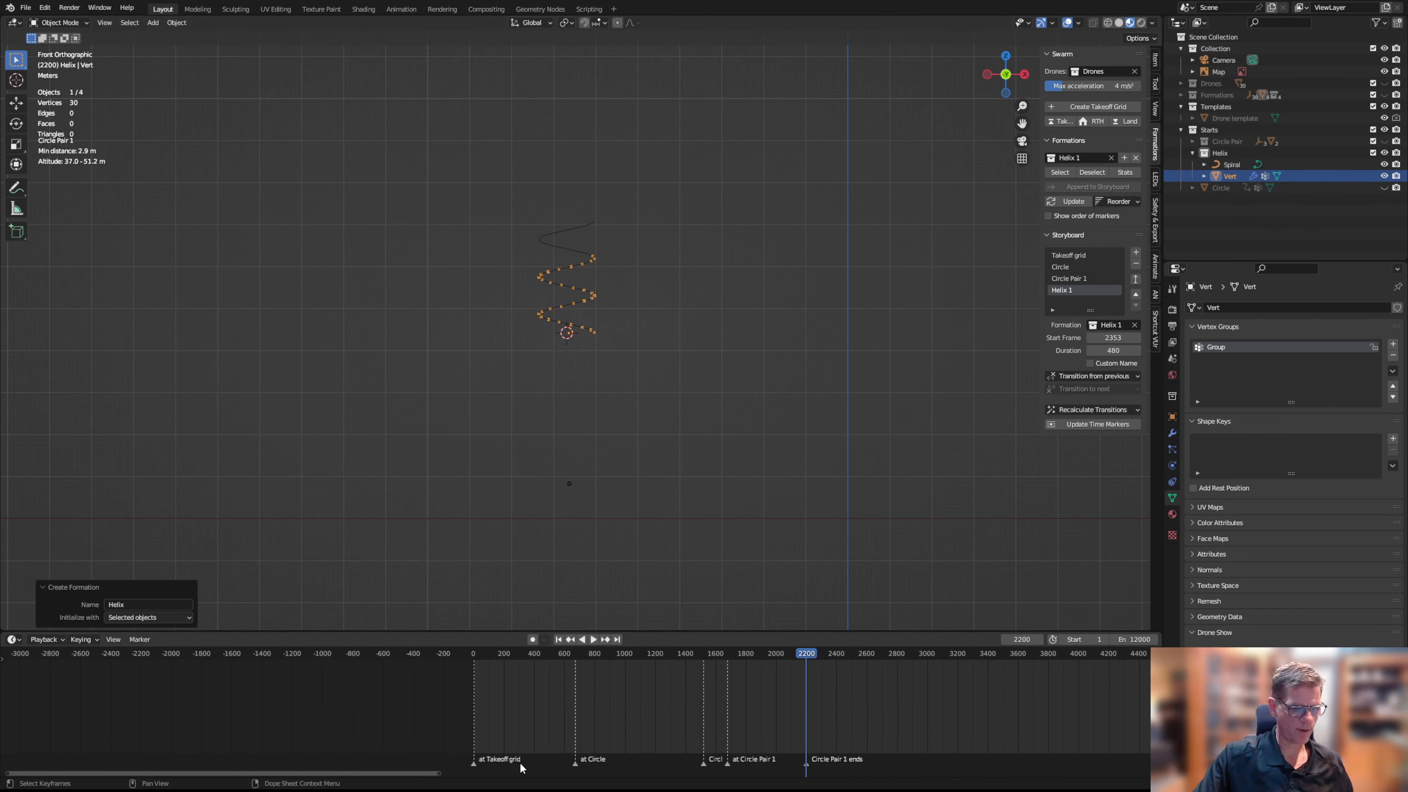
pyautogui.moveTo(431, 774); pyautogui.dragTo(620, 771)
pyautogui.click(1078, 425)
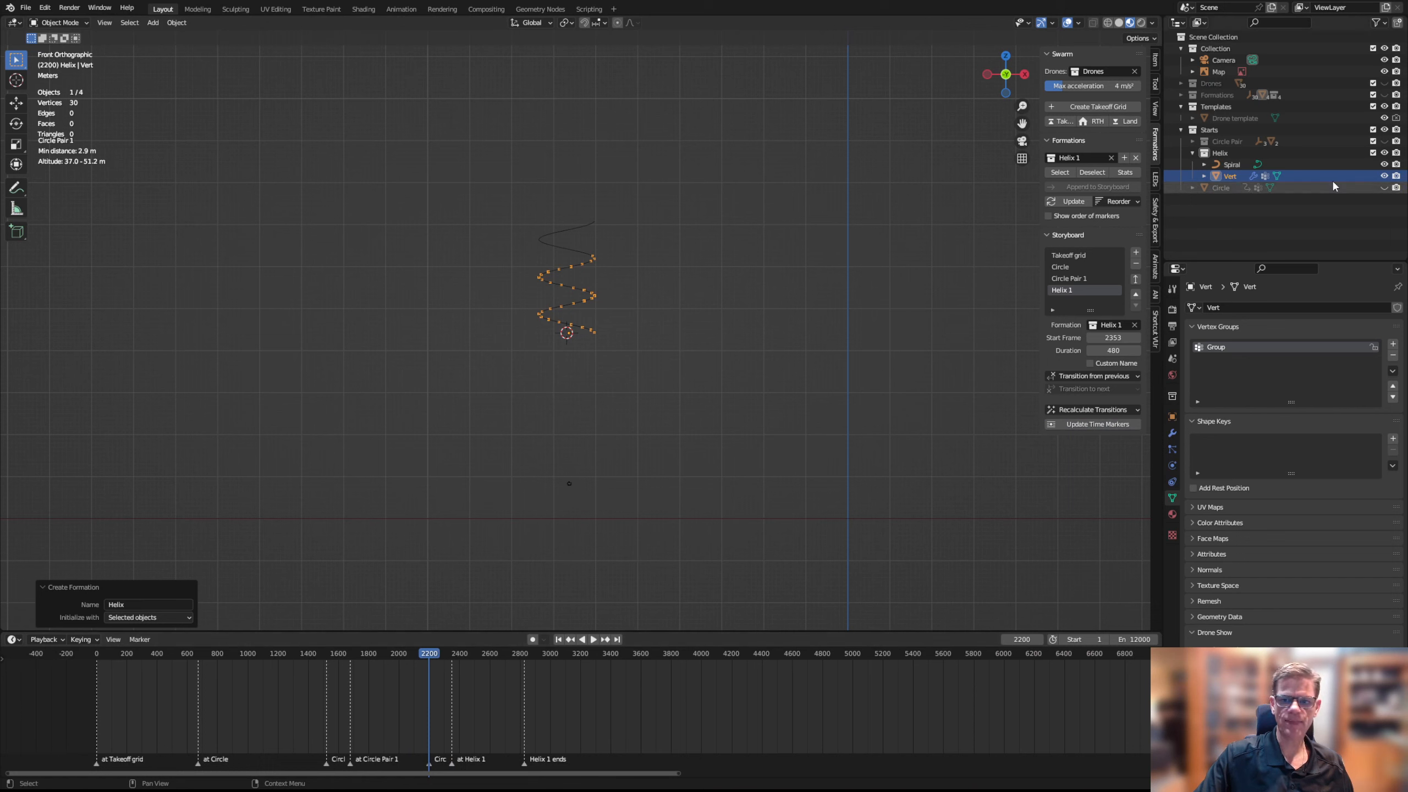
# Make the Drones collection visible in the viewport
pyautogui.click(1384, 83)
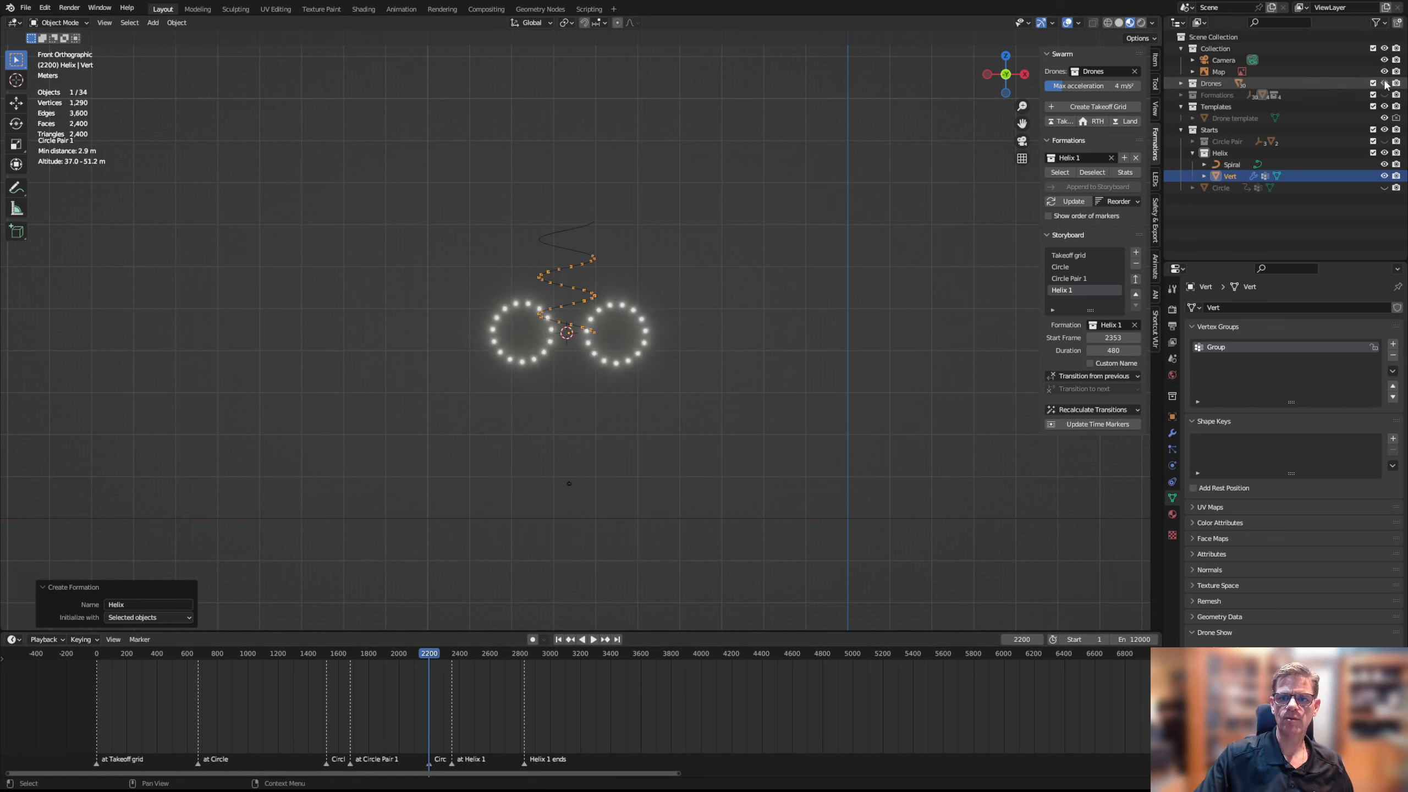
# Check the playback around the Helix 1 entry, and recalculate the transitions to that selected formation
pyautogui.press('space')
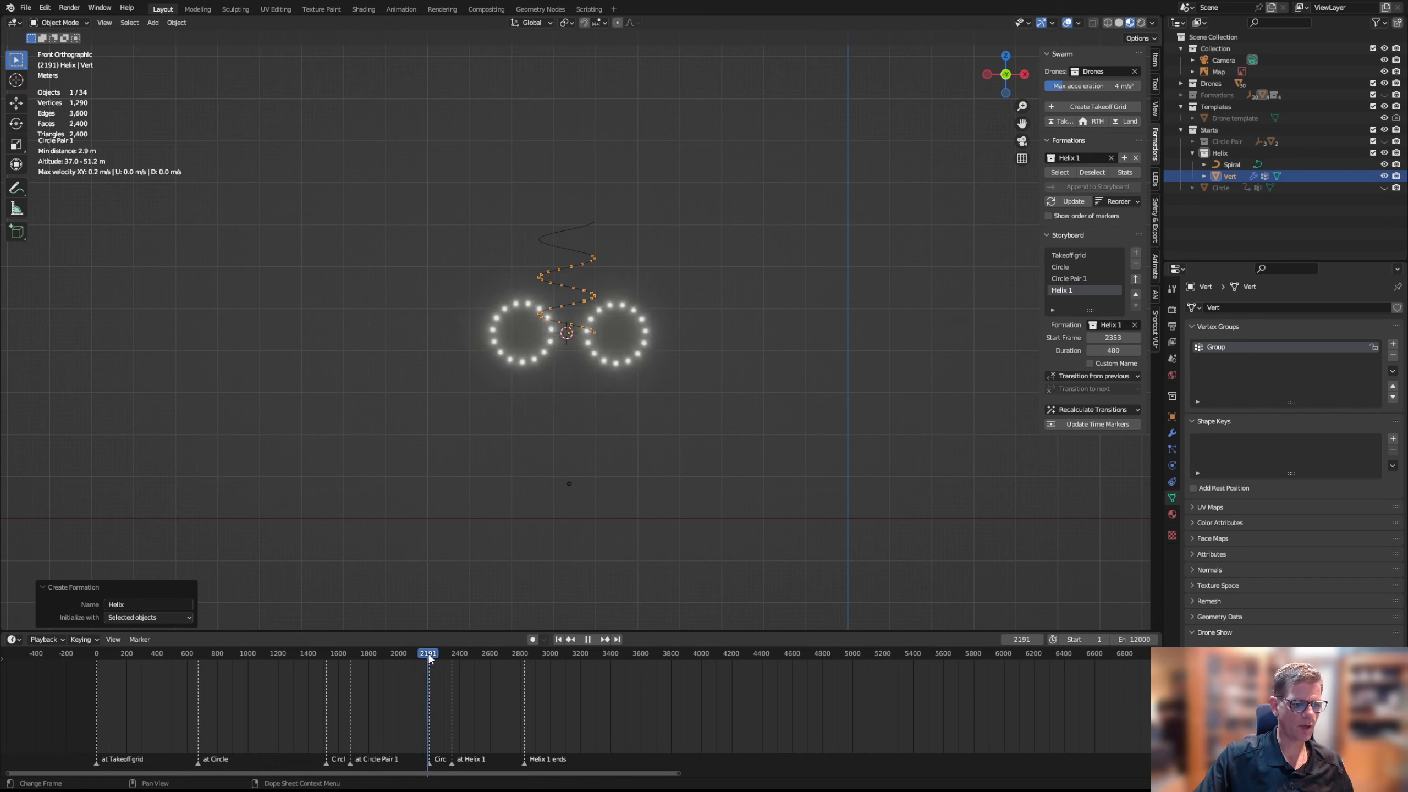
pyautogui.press('space')
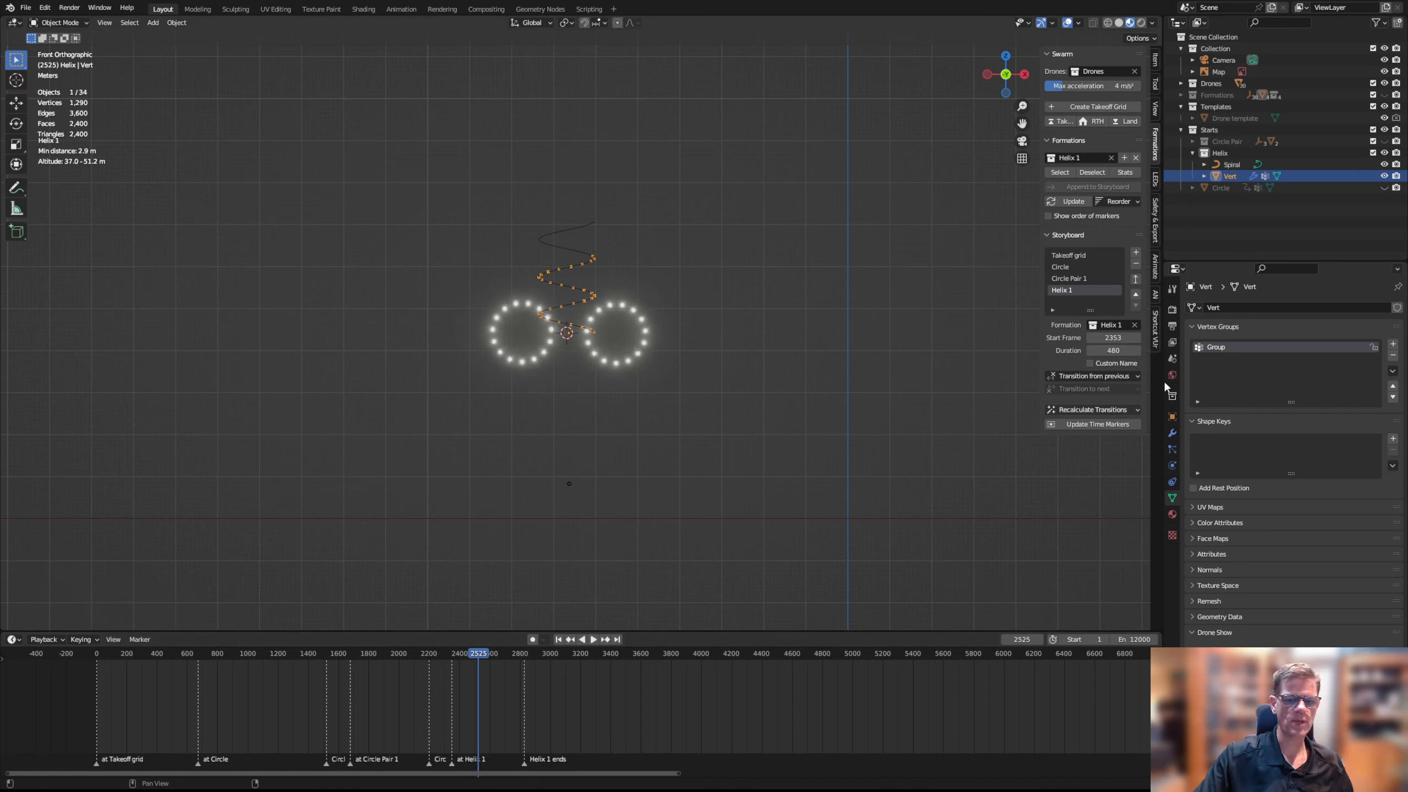
pyautogui.click(1105, 378)
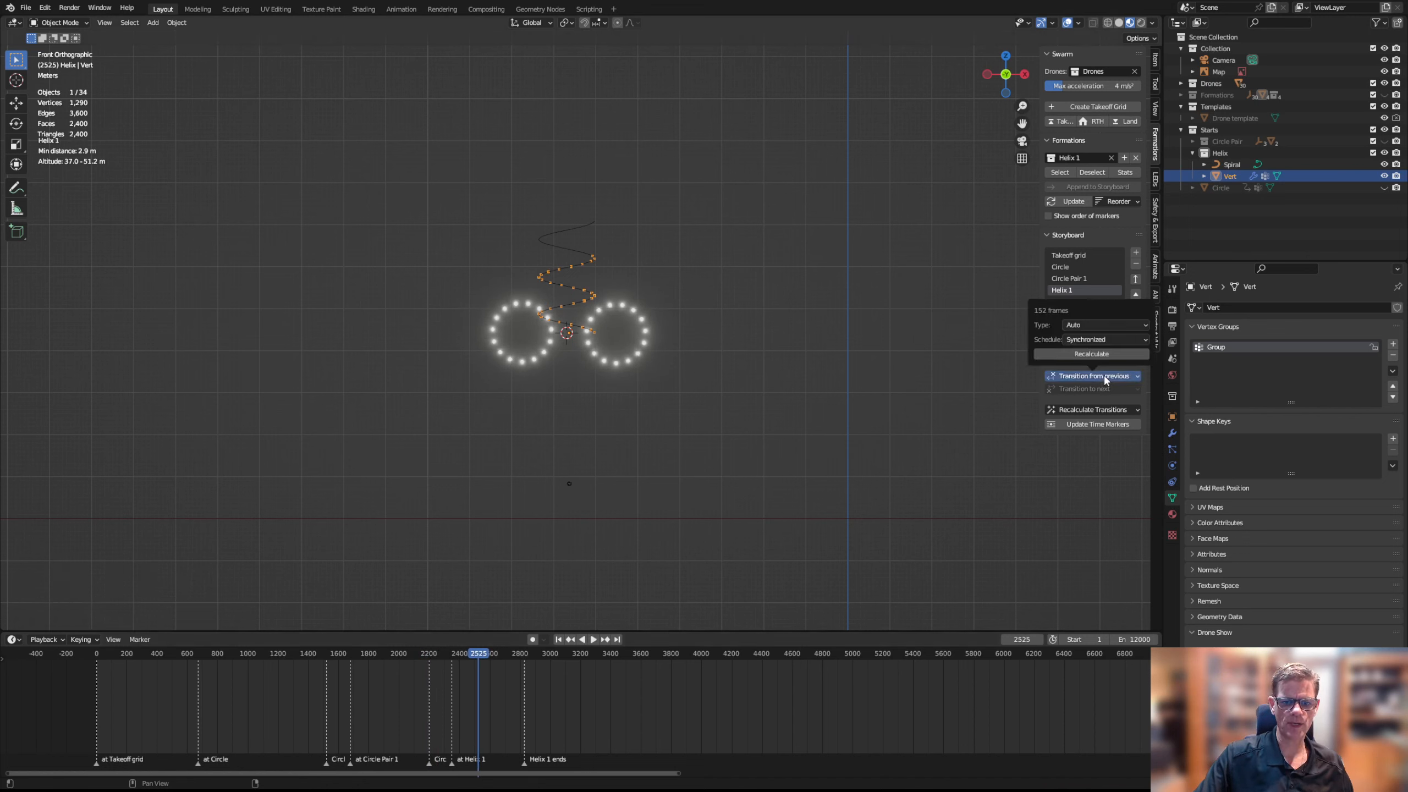
pyautogui.click(1106, 410)
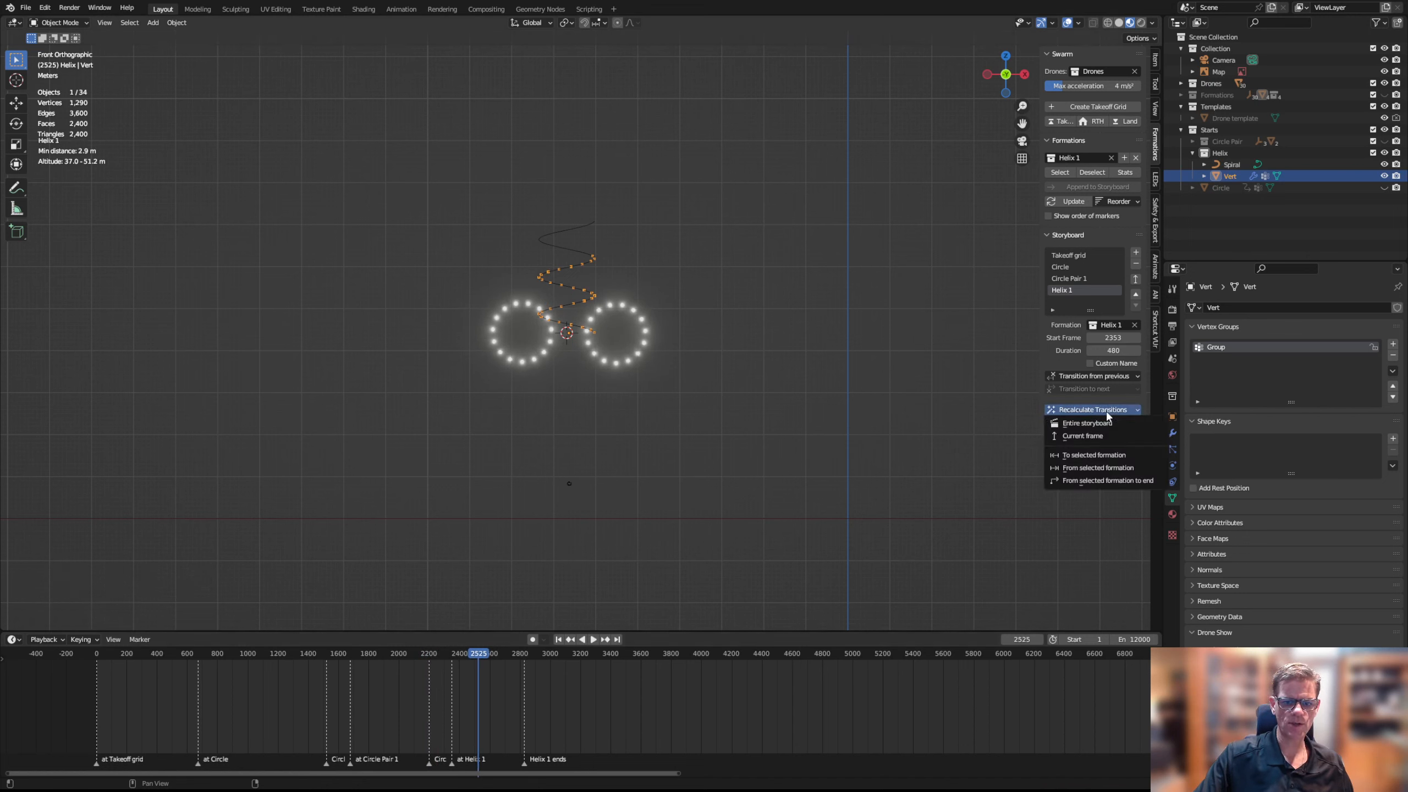
pyautogui.click(1111, 456)
# Insert a Location keyframe for the Vert object at frame 2360, just after the start of Helix 1
pyautogui.moveTo(475, 658)
pyautogui.mouseDown()
pyautogui.moveTo(434, 659)
pyautogui.moveTo(463, 662)
pyautogui.mouseUp()
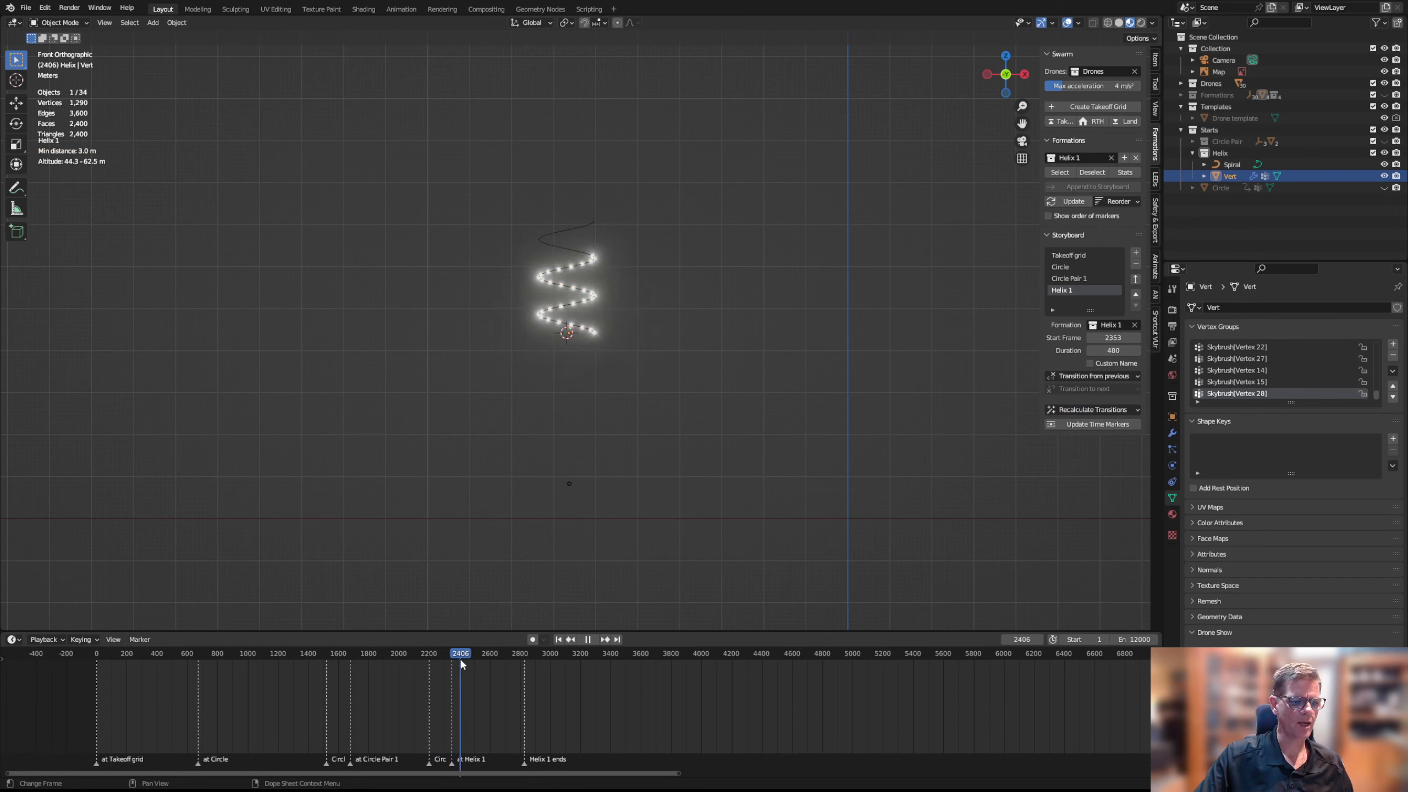
pyautogui.press('space')
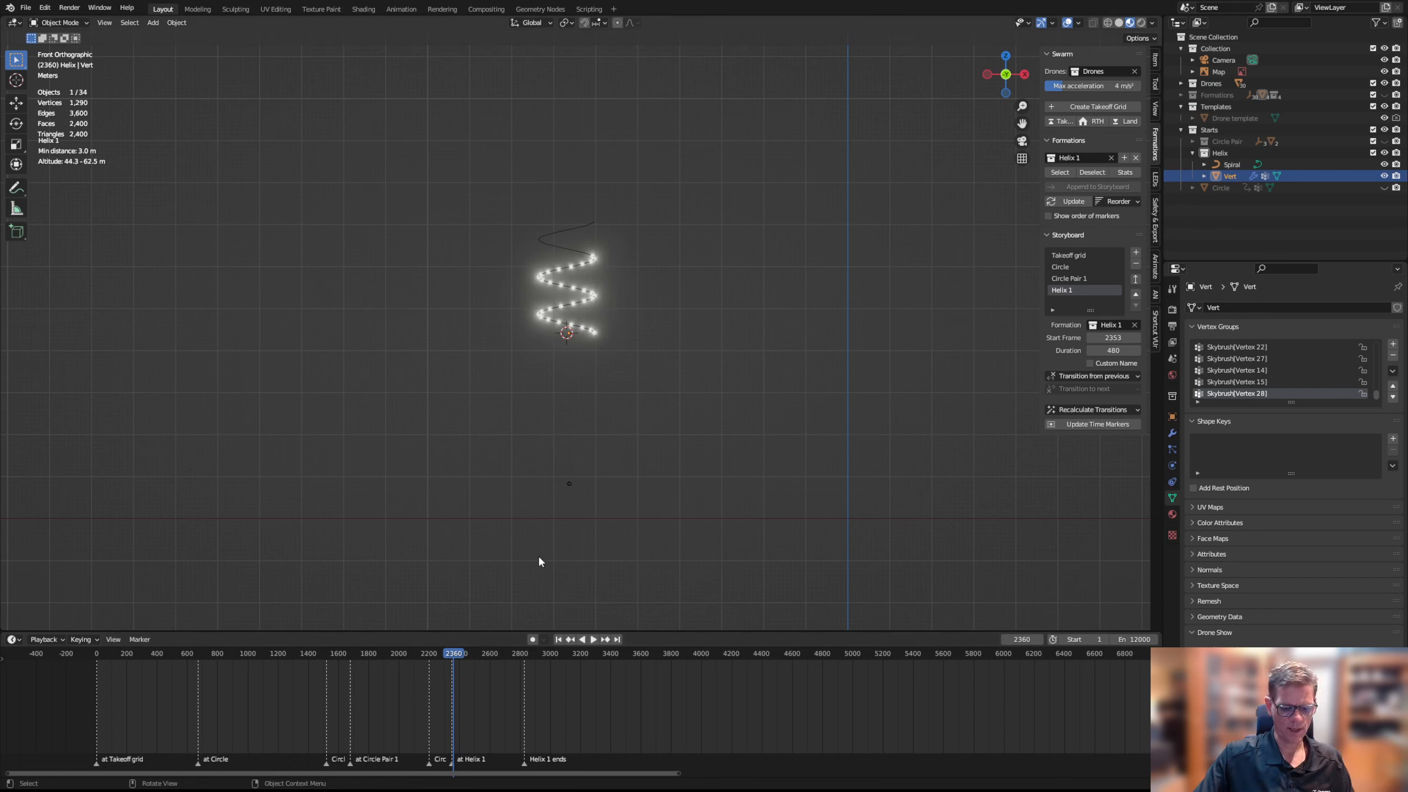
pyautogui.press('i')
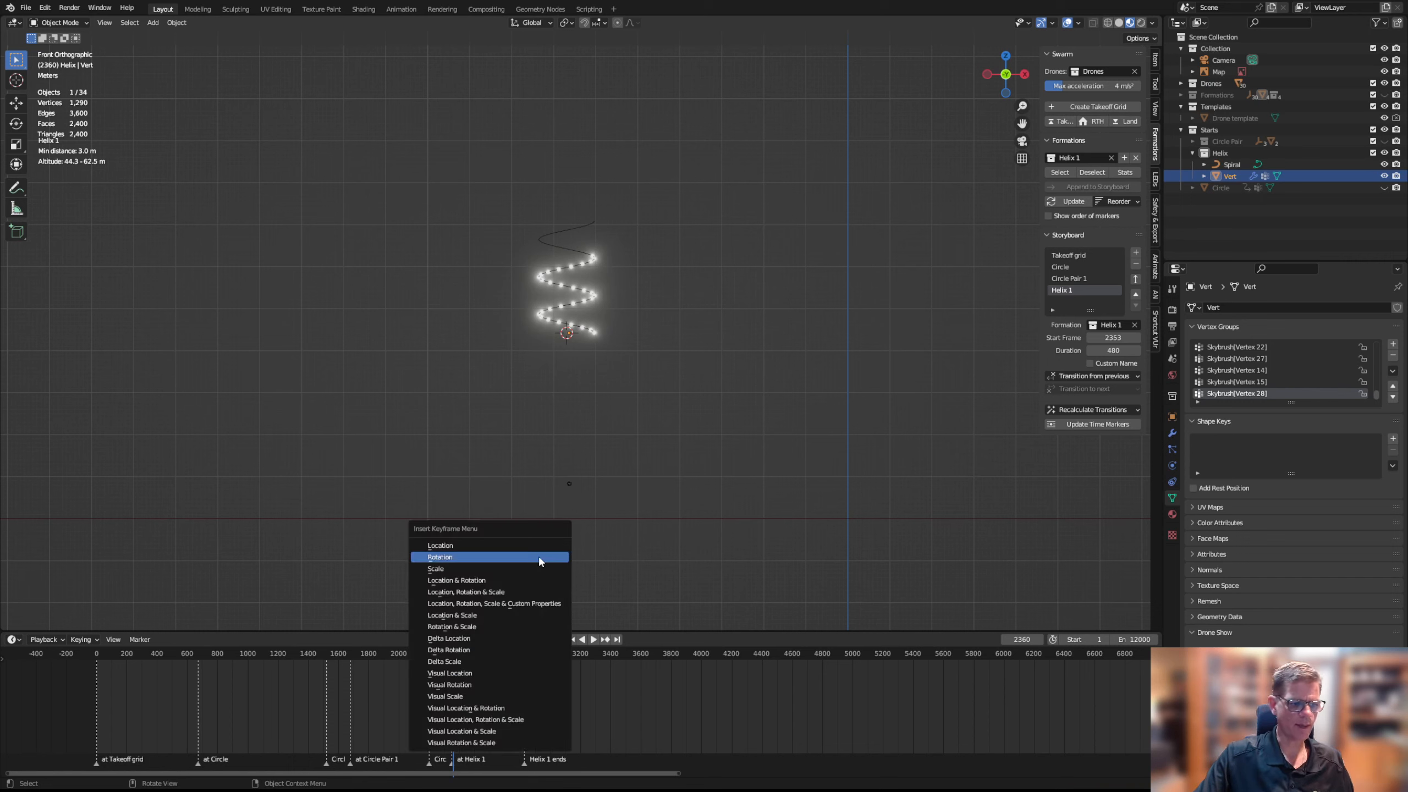
pyautogui.click(530, 545)
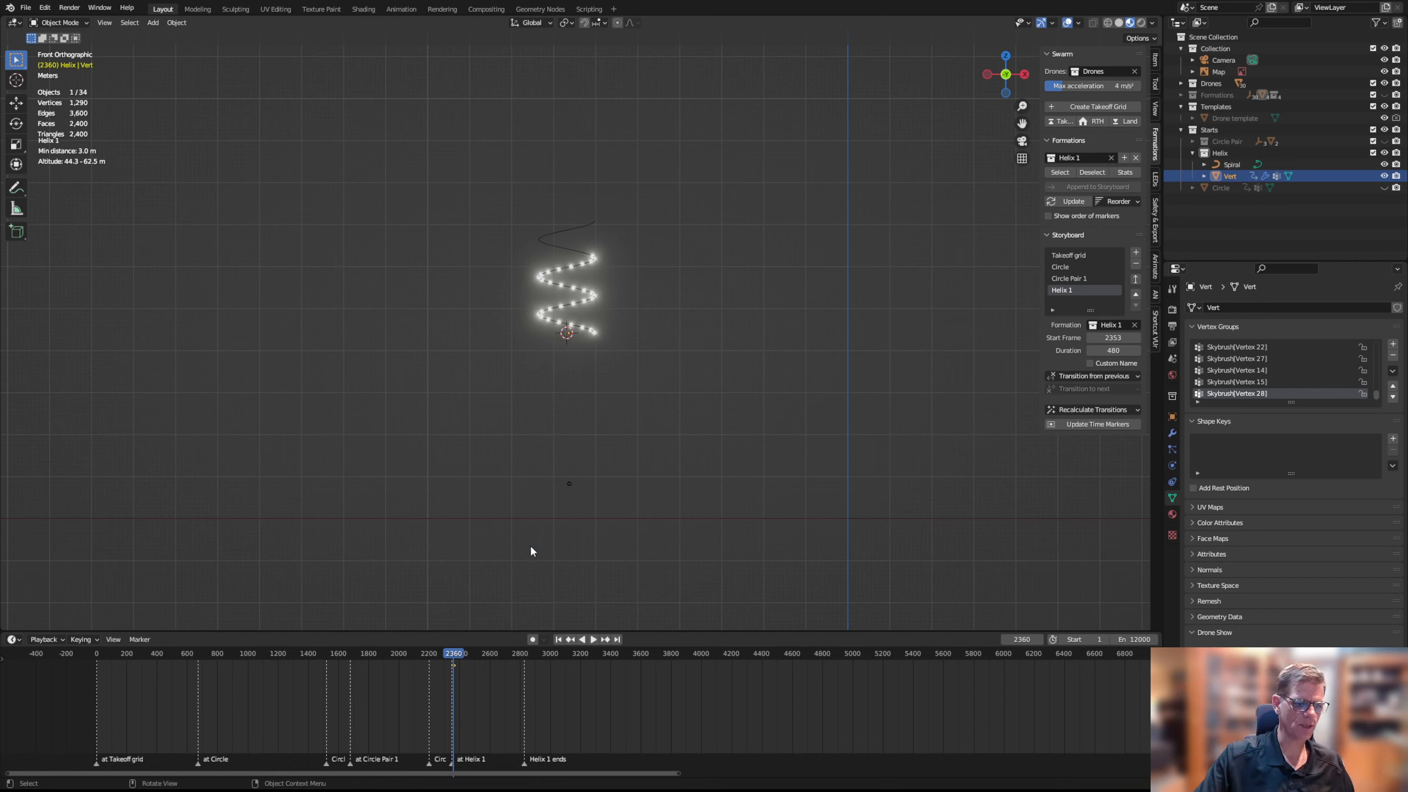
# At frame 2817, move the Vert object about 39 m along the global X axis and insert a Location keyframe
pyautogui.moveTo(458, 662); pyautogui.dragTo(524, 664)
pyautogui.press('g')
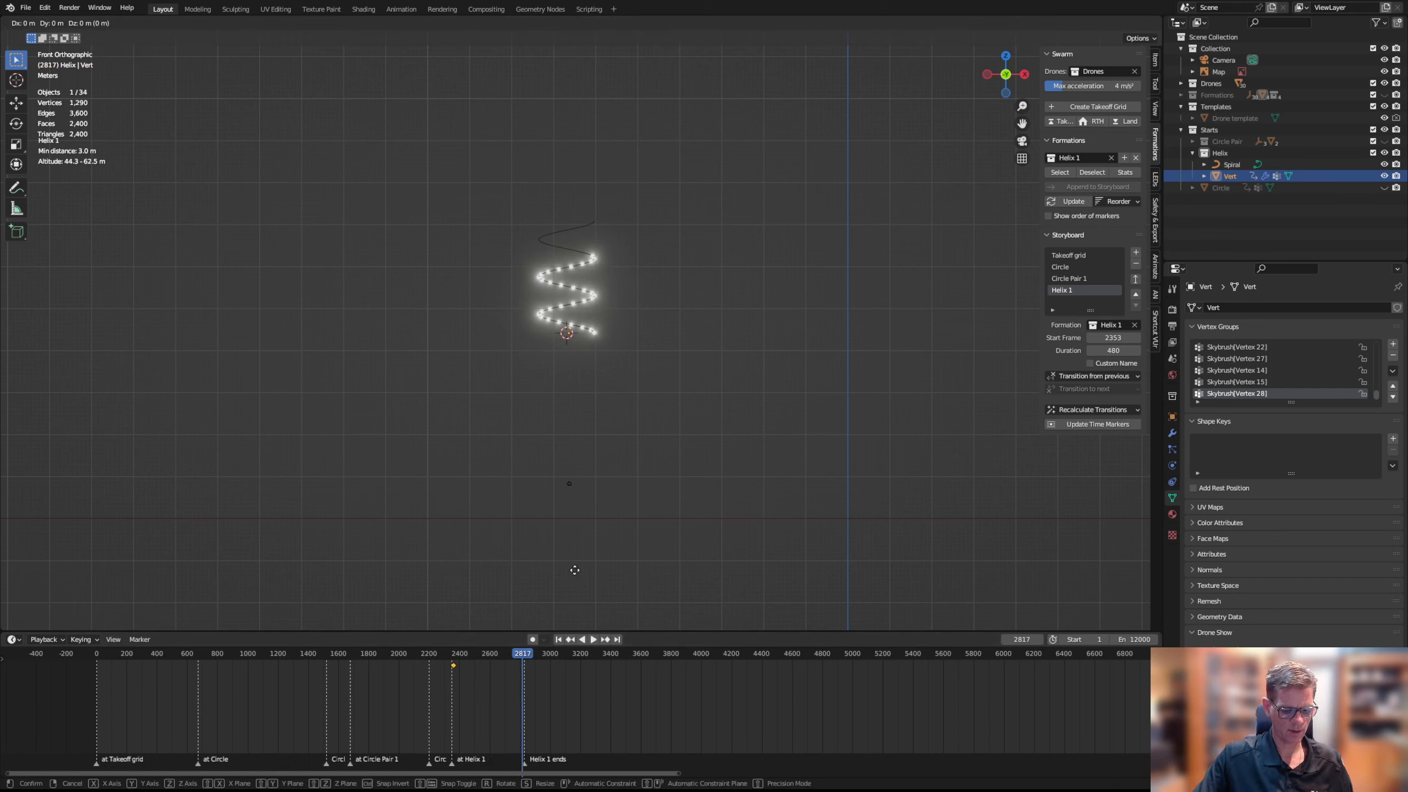
pyautogui.press('x')
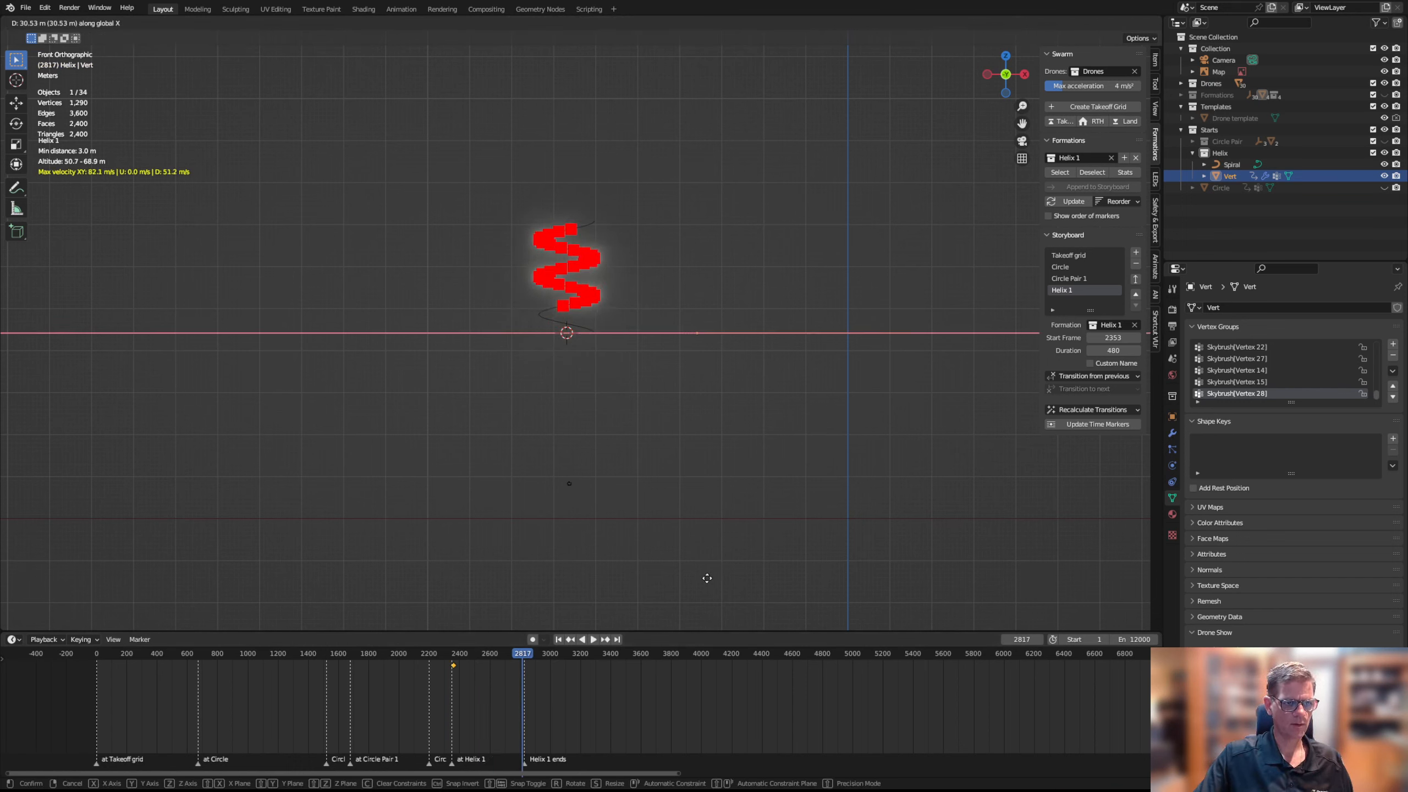
pyautogui.click(739, 580)
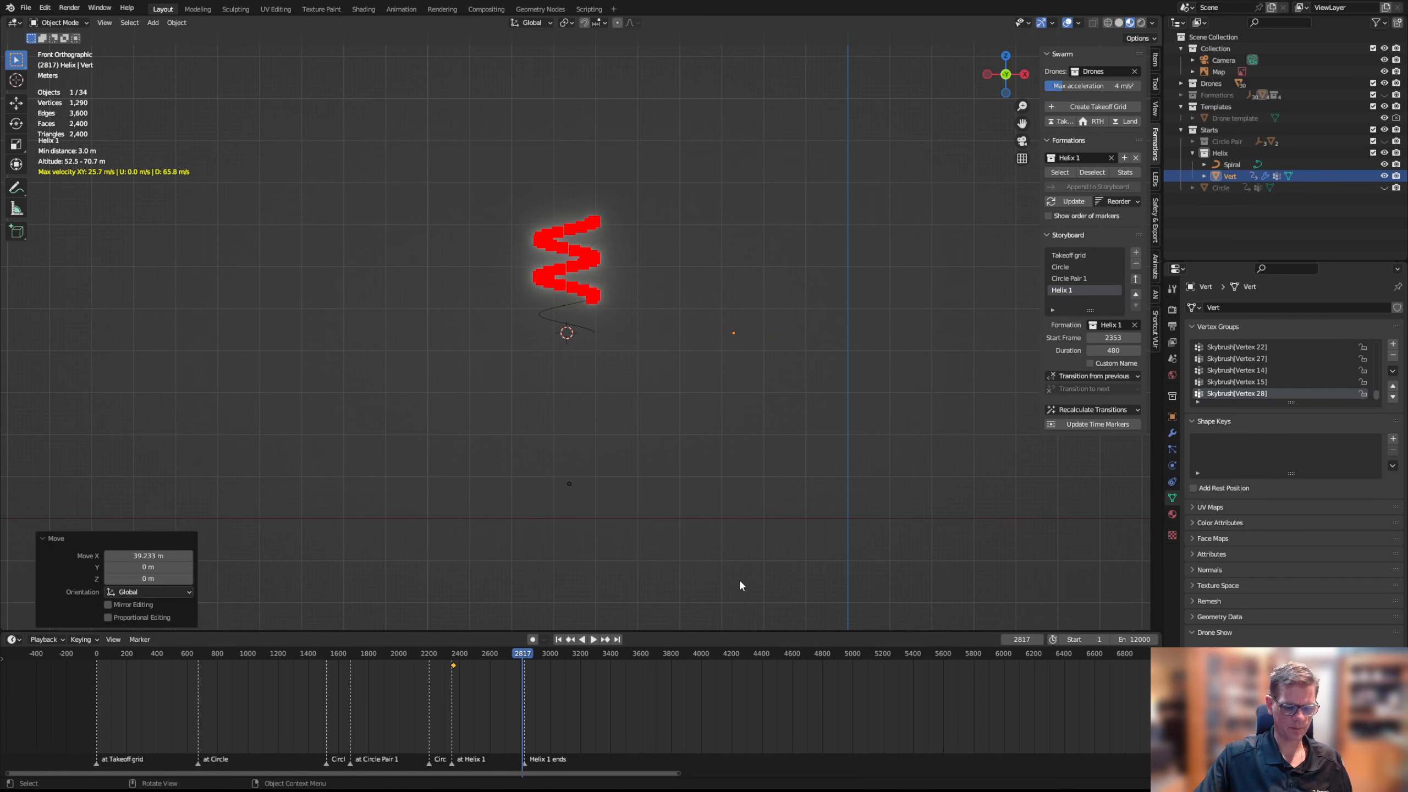
pyautogui.press('i')
pyautogui.click(738, 549)
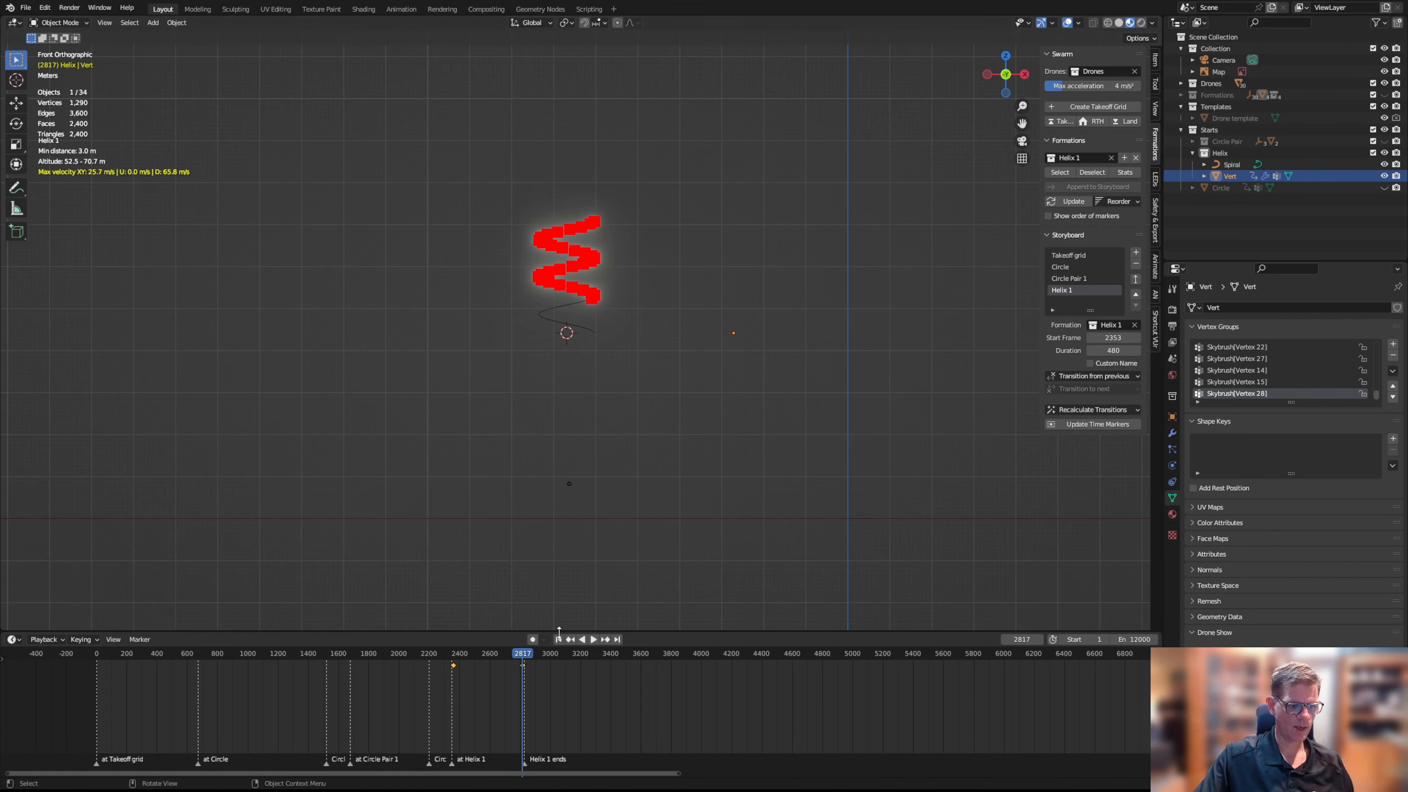
# Play the Helix 1 animation from frame 2340 past its end to check the drones' movement and velocity
pyautogui.moveTo(523, 655); pyautogui.dragTo(450, 657)
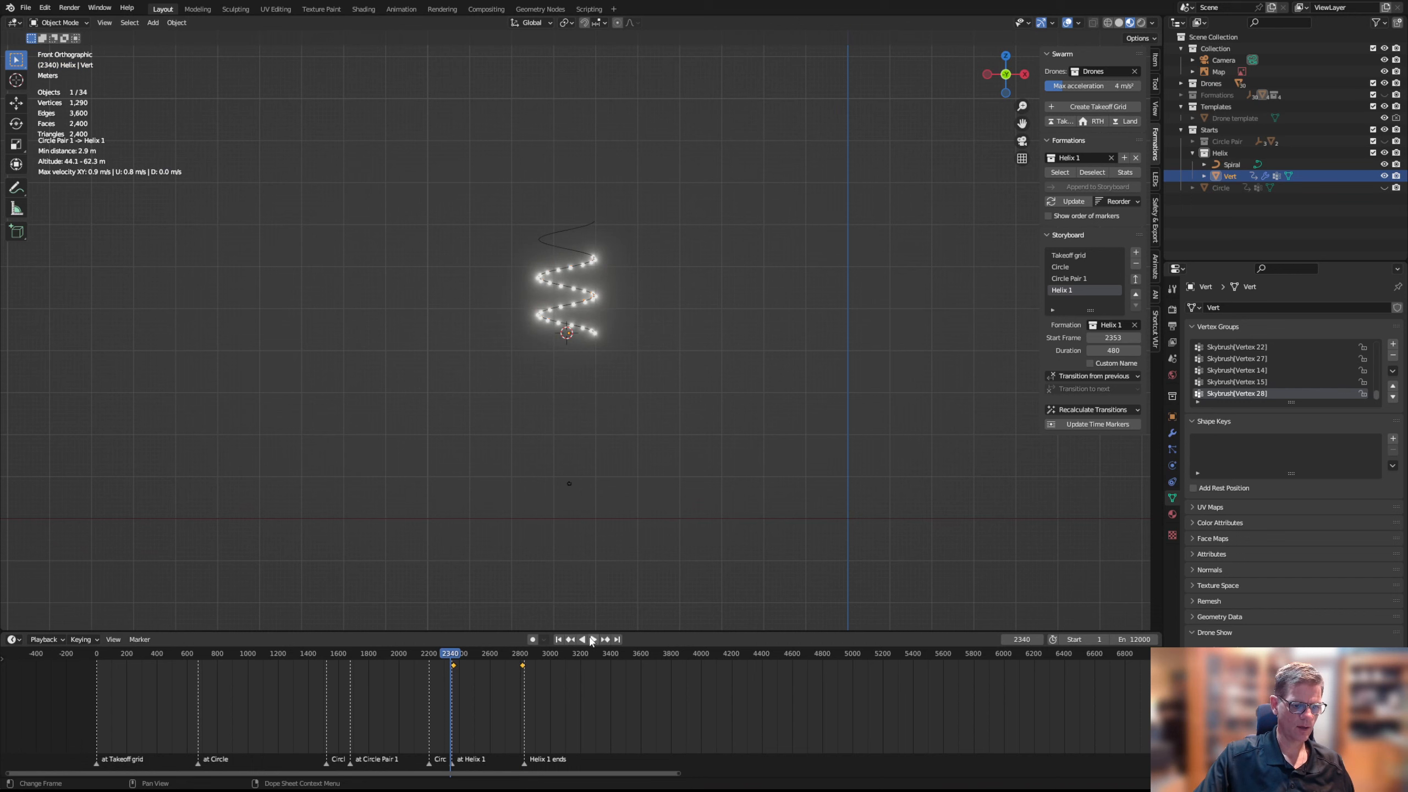
pyautogui.click(591, 640)
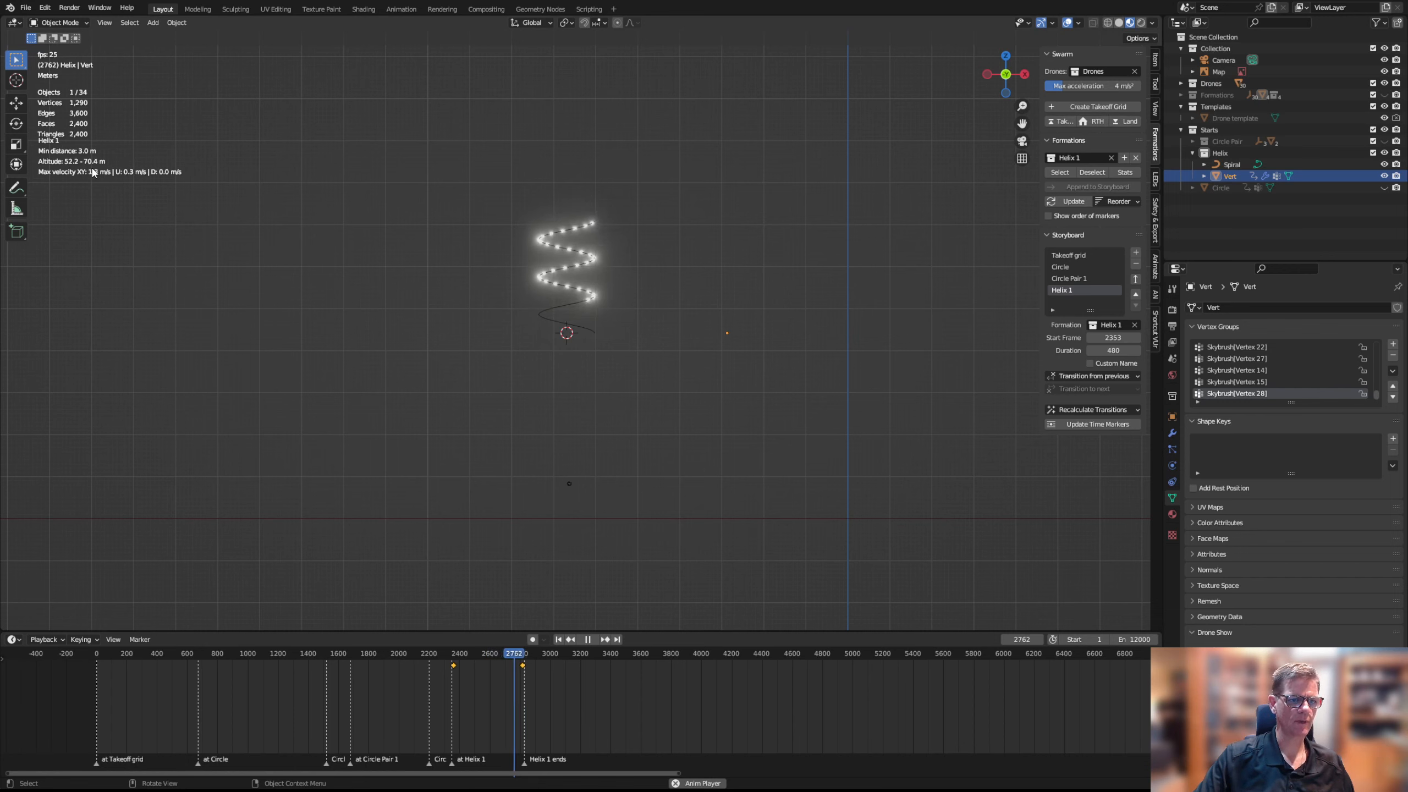
pyautogui.click(588, 640)
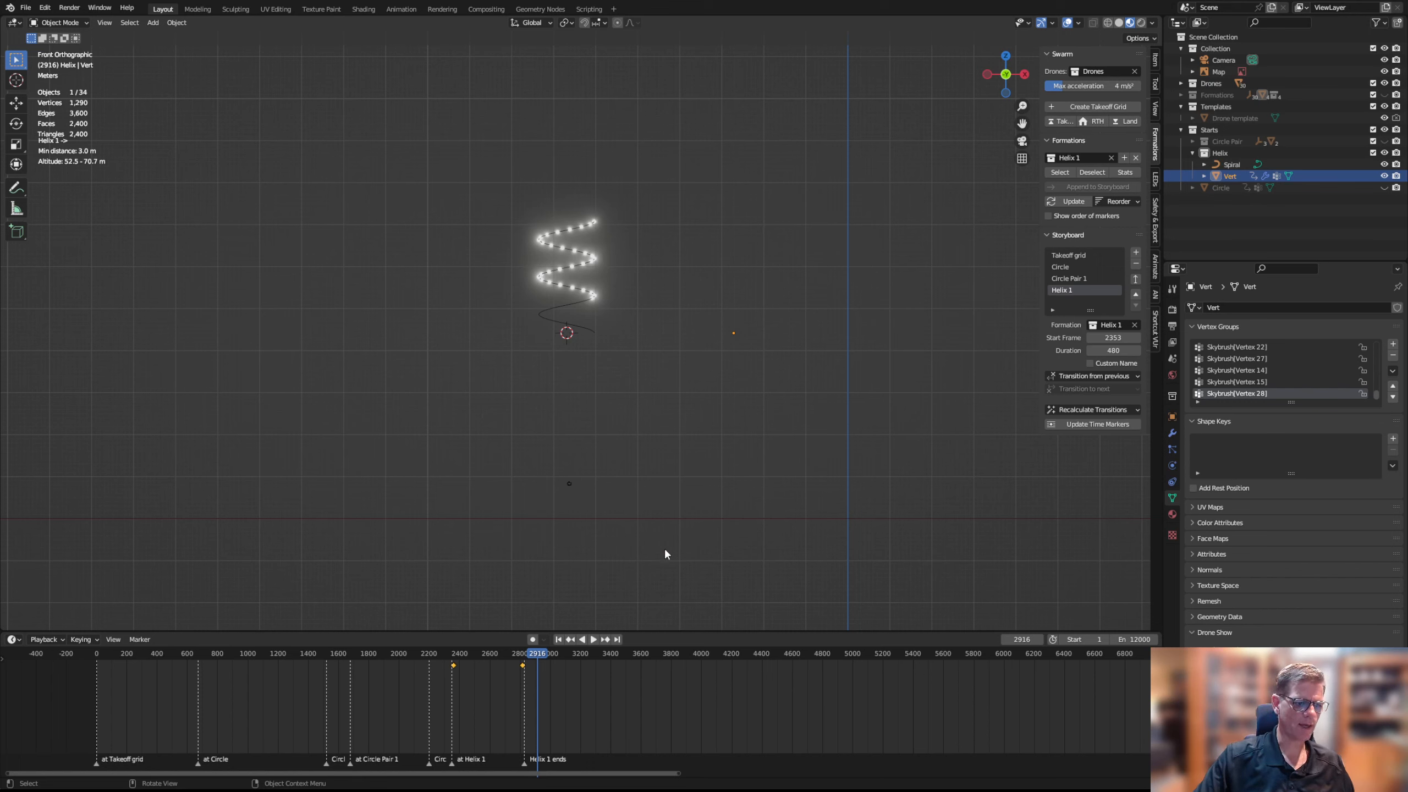
pyautogui.scroll(-3, 326, 669)
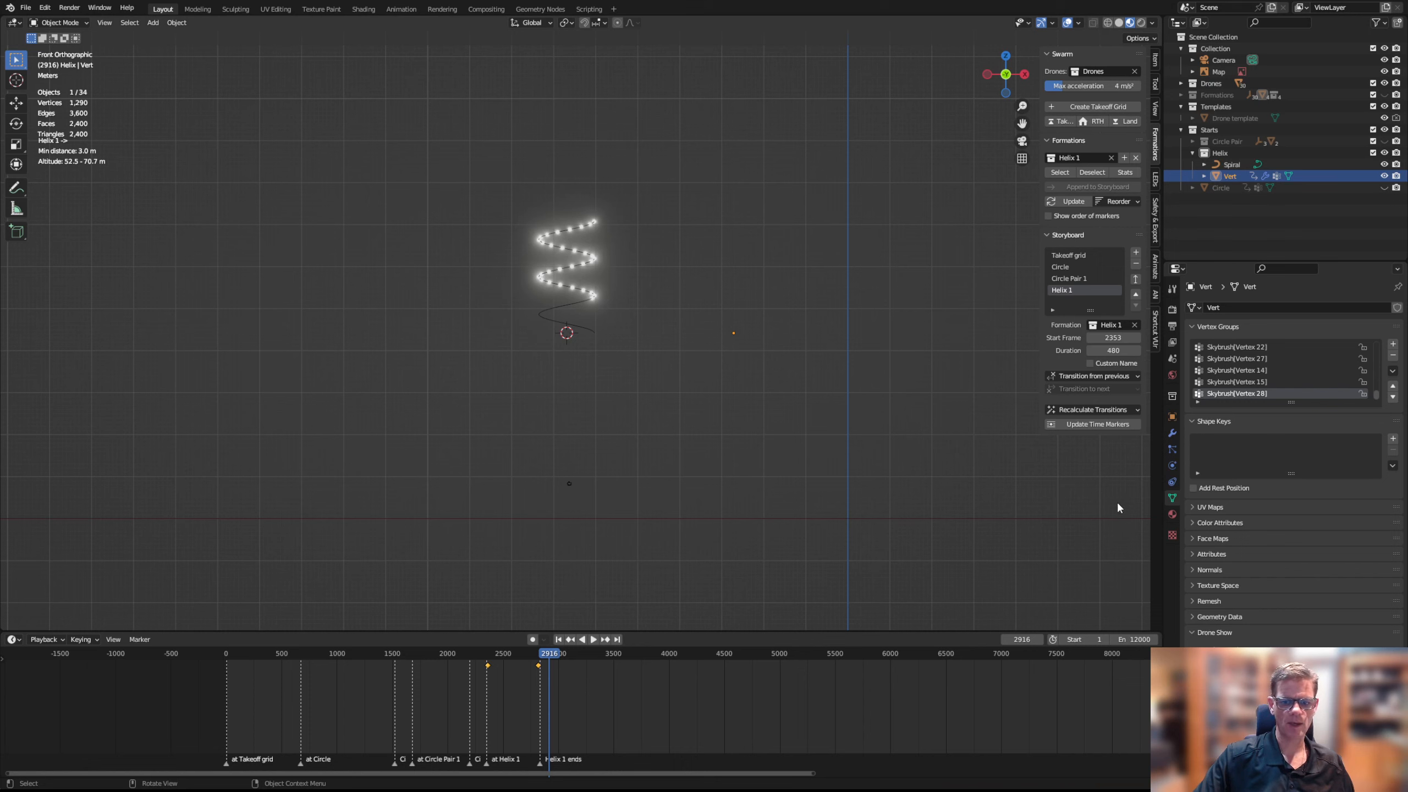
# Show the LED controls, and widen the Properties area while turning it into a Text Editor
pyautogui.click(1186, 271)
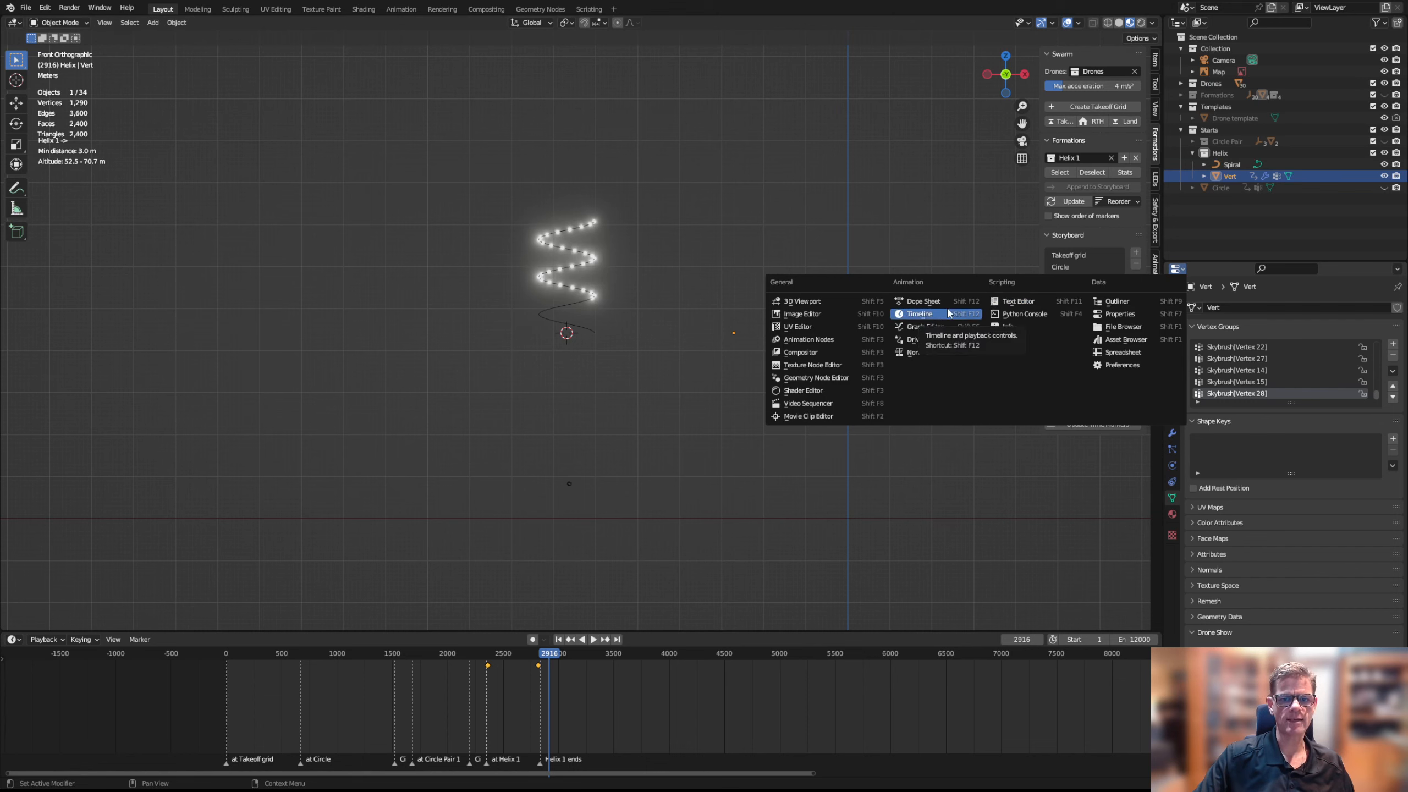
pyautogui.click(1156, 178)
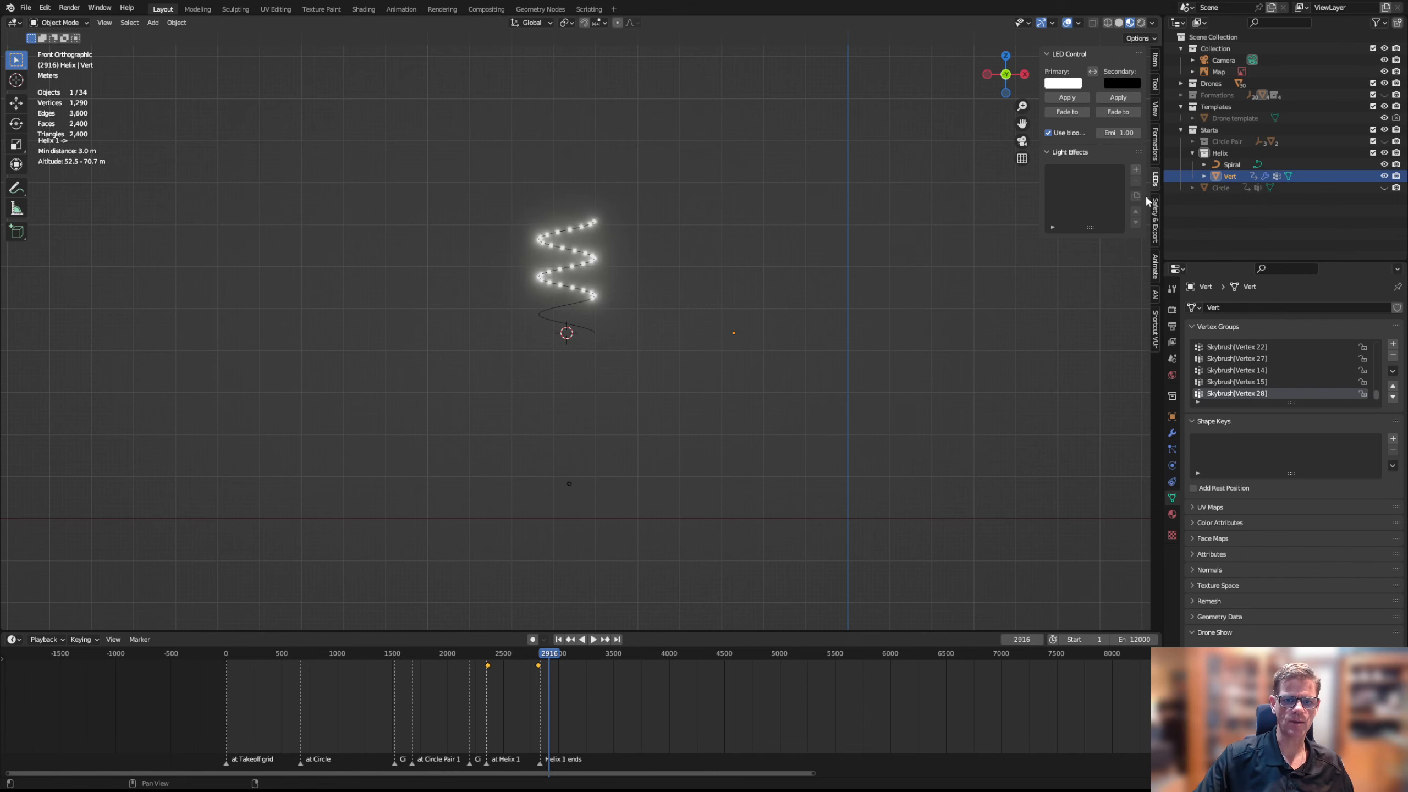
pyautogui.moveTo(1161, 196); pyautogui.dragTo(946, 200)
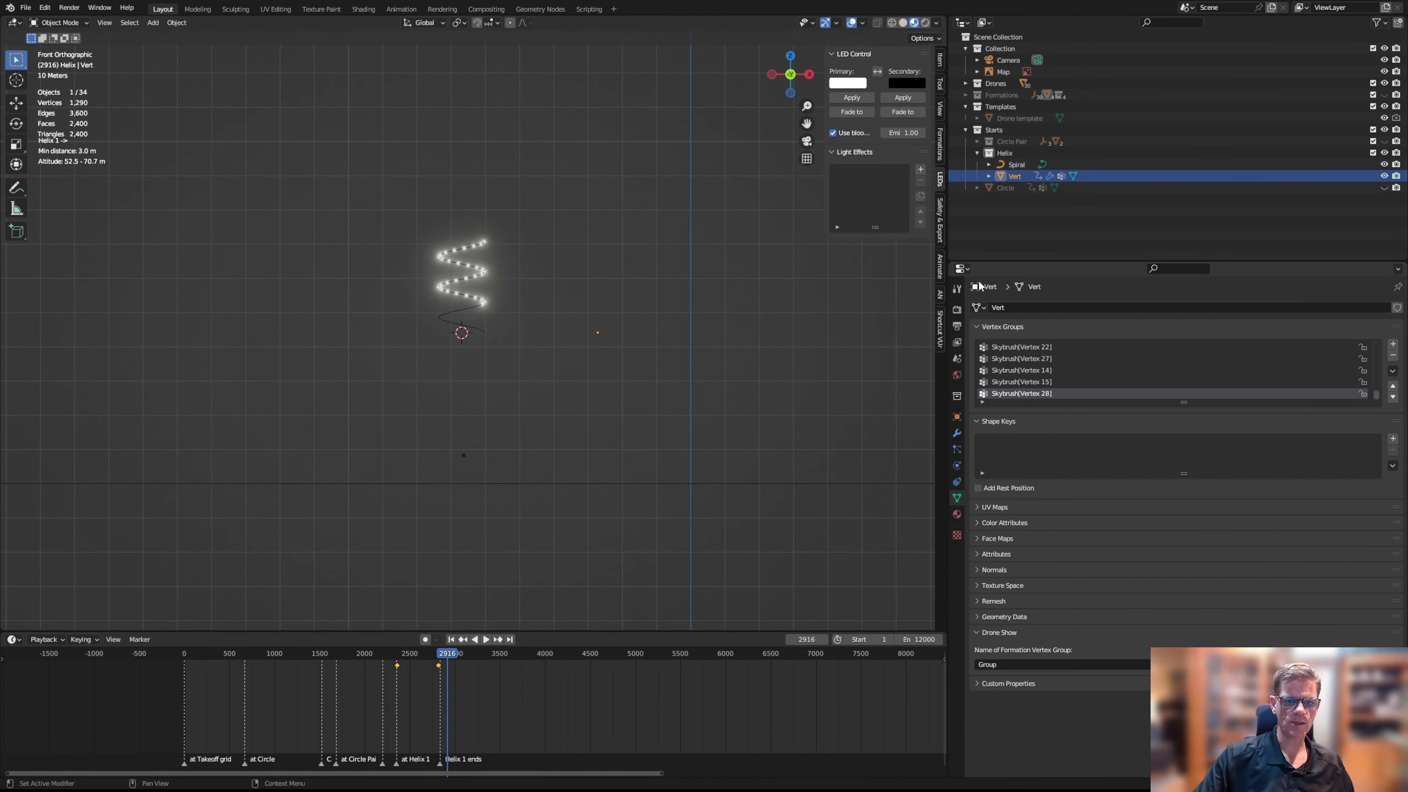
pyautogui.click(963, 269)
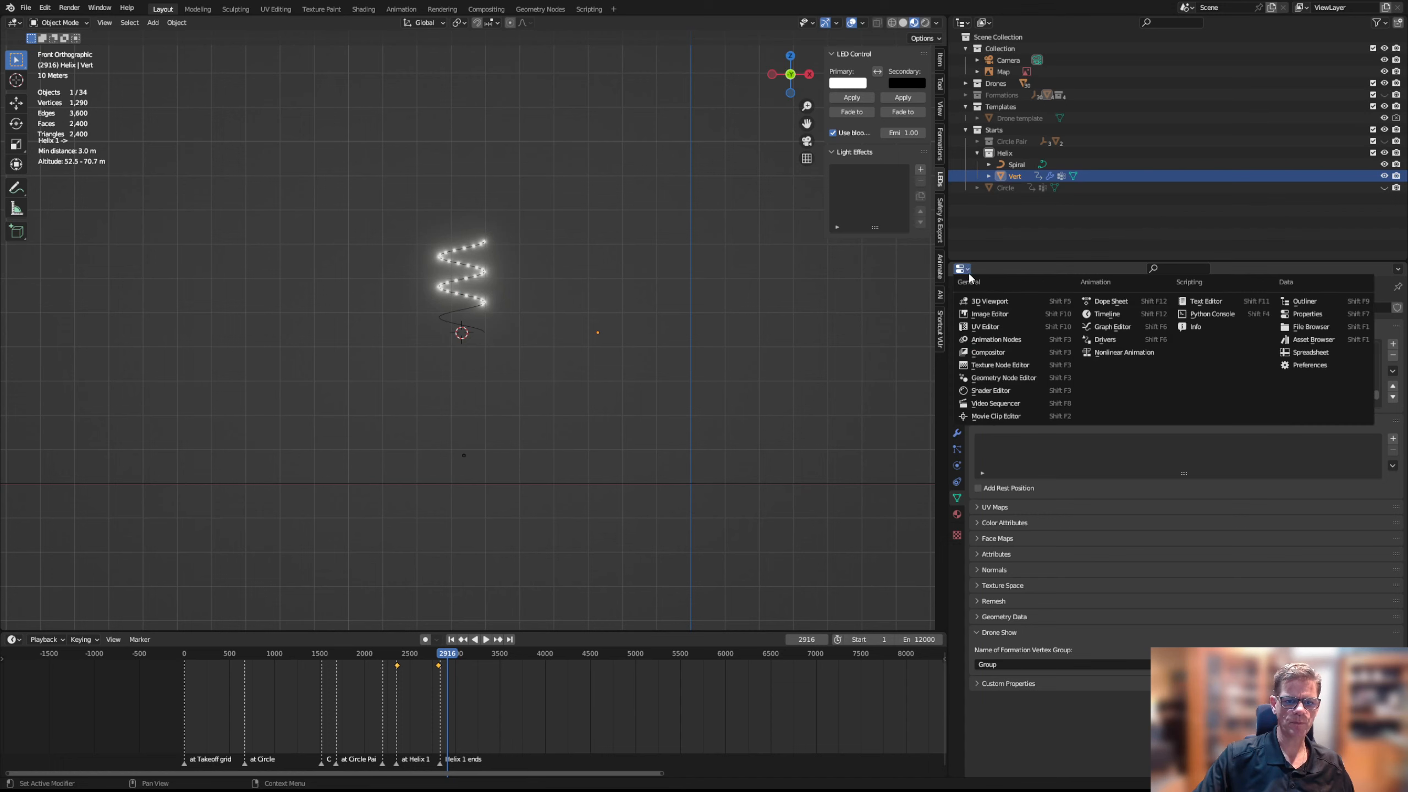
pyautogui.click(1219, 304)
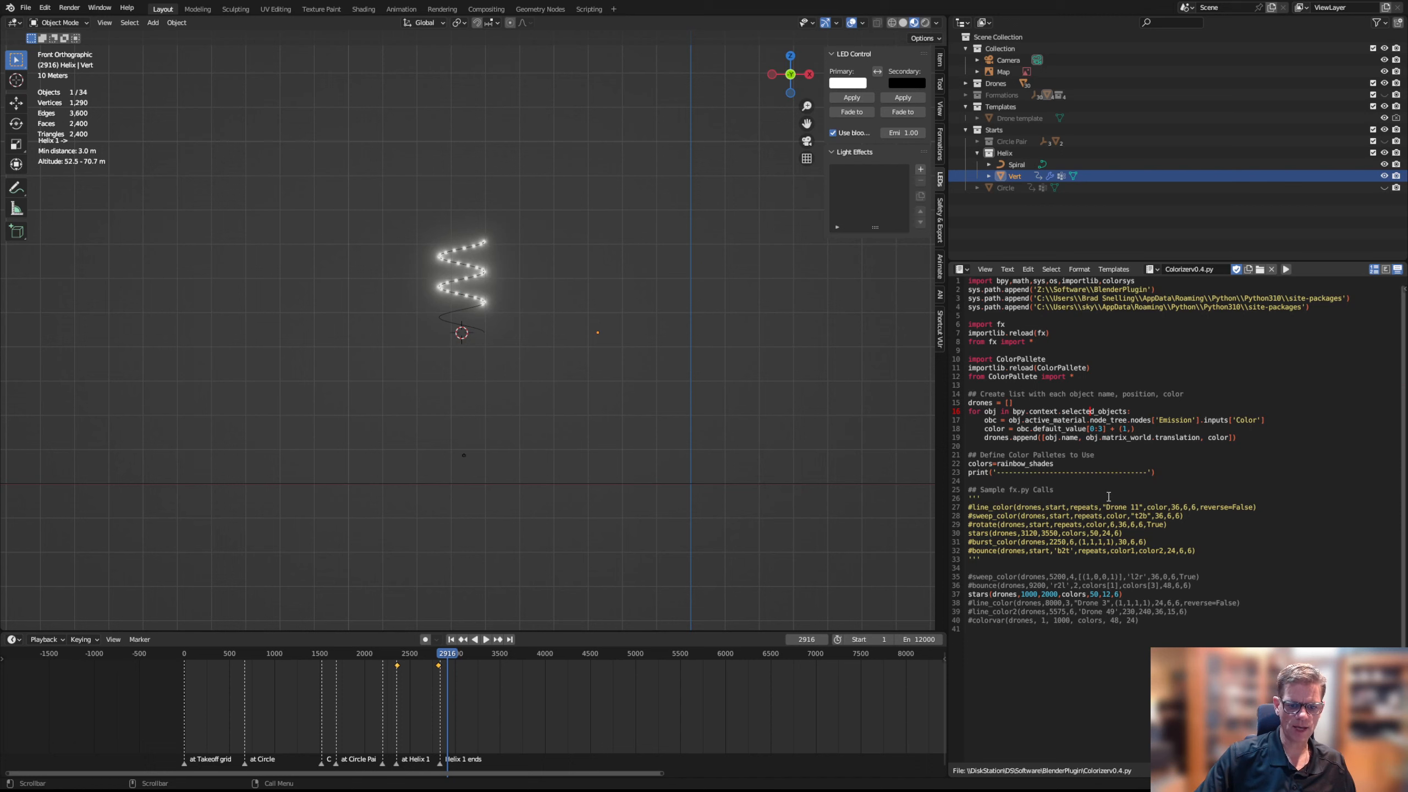
# Find the frame where Circle Pair 1 ends and set the start frame of the active stars call to 2200
pyautogui.scroll(-4, 1109, 497)
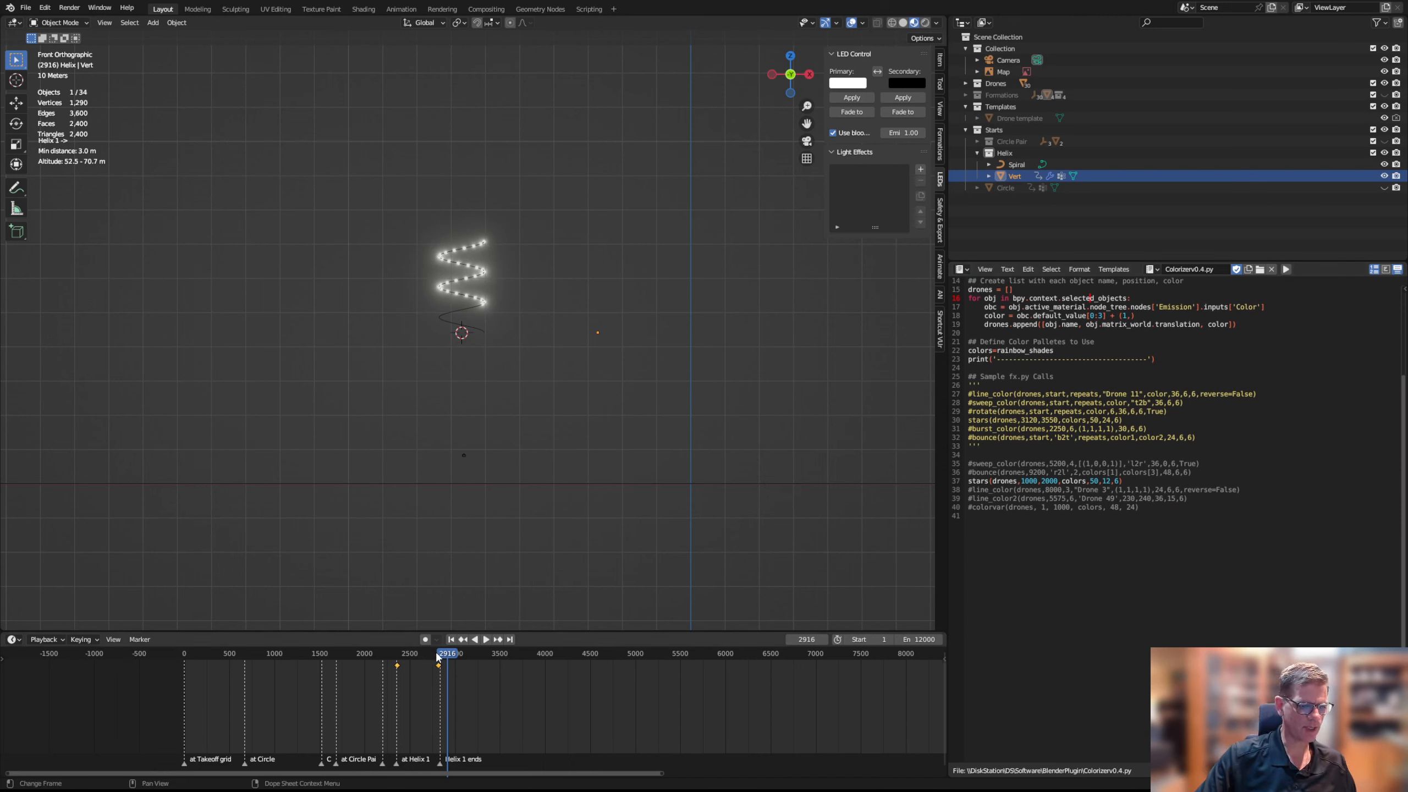
pyautogui.click(398, 667)
pyautogui.press('space')
pyautogui.moveTo(398, 667)
pyautogui.mouseDown()
pyautogui.moveTo(368, 675)
pyautogui.moveTo(402, 676)
pyautogui.moveTo(383, 676)
pyautogui.mouseUp()
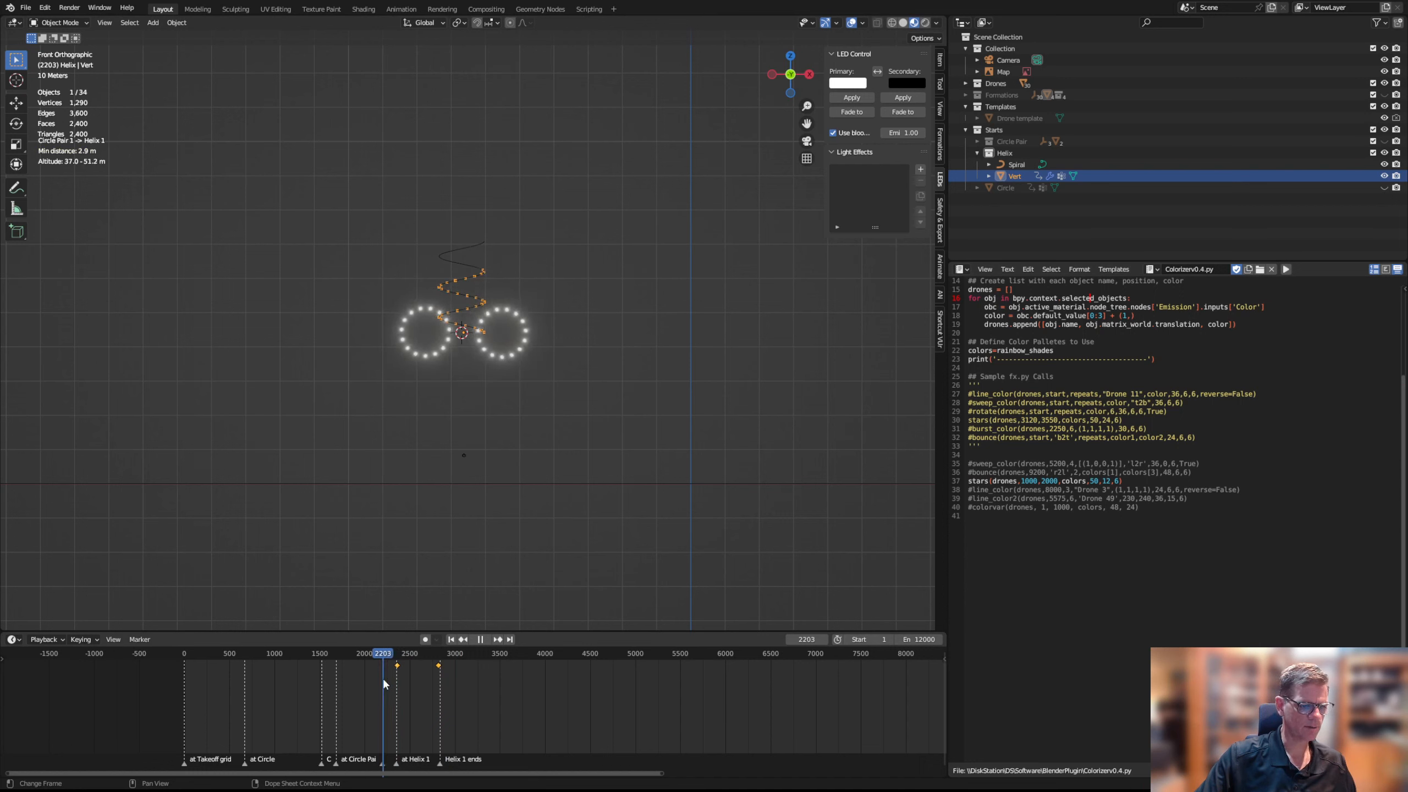
pyautogui.click(382, 677)
pyautogui.press('space')
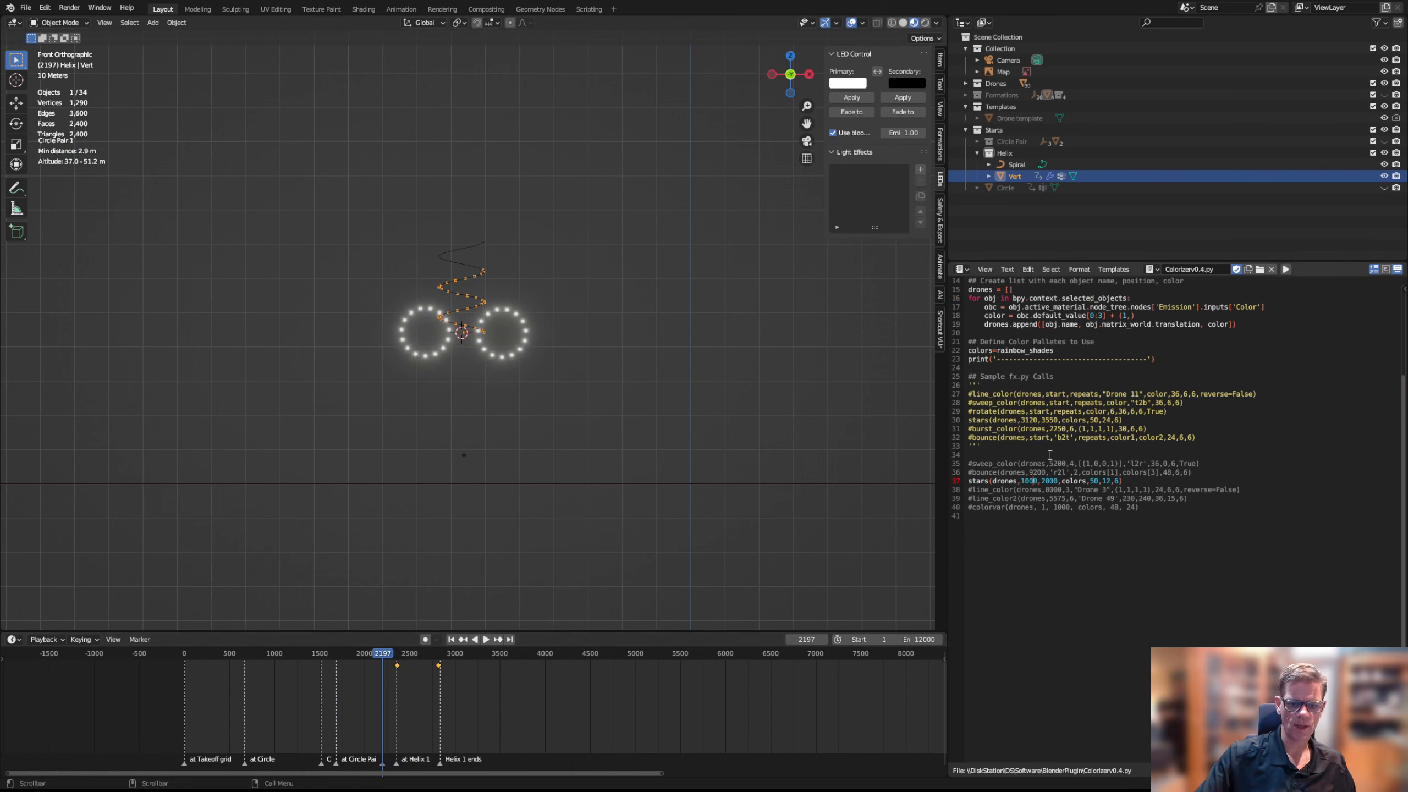
pyautogui.press('BackSpace')
pyautogui.press('BackSpace')
pyautogui.press('BackSpace')
pyautogui.press('BackSpace')
pyautogui.write('22')
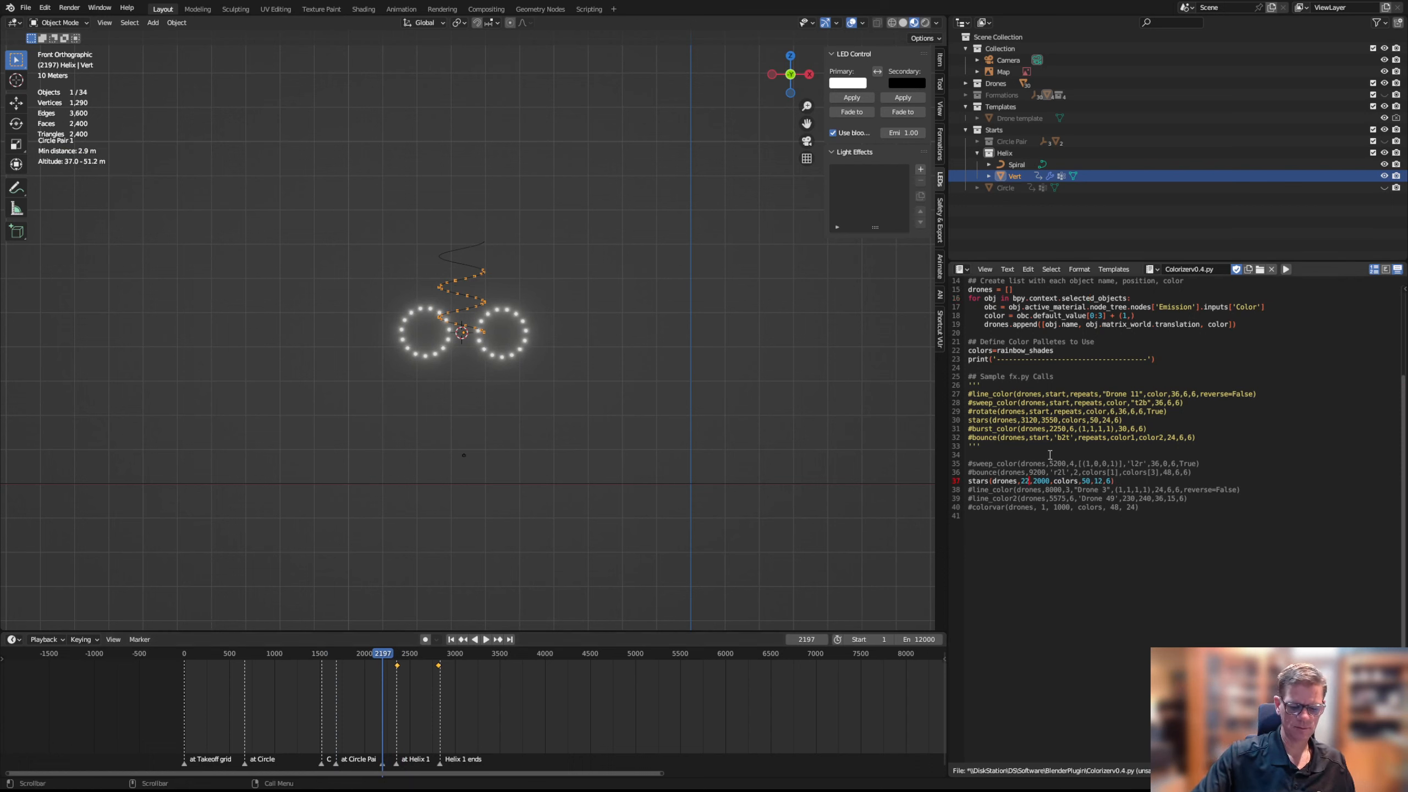
pyautogui.write('00')
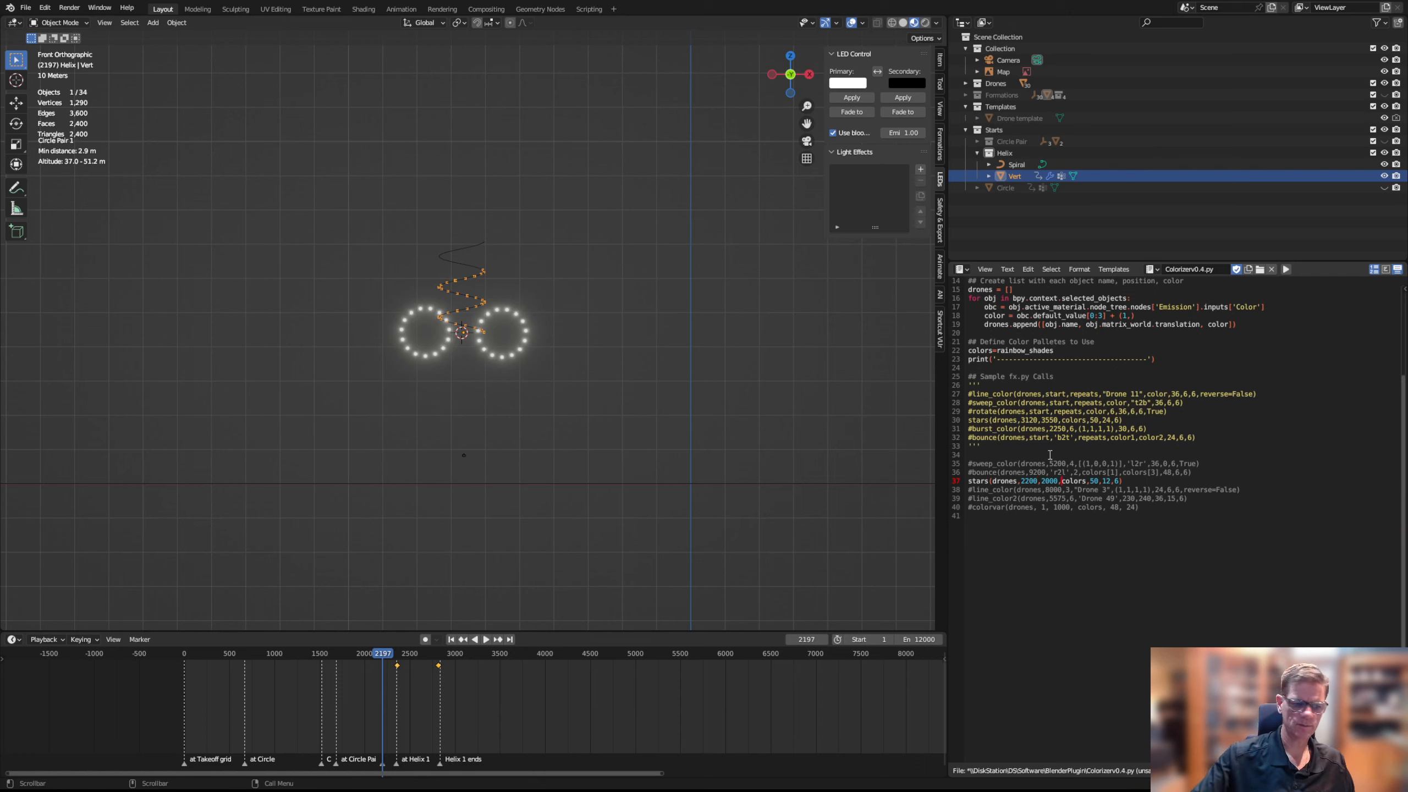
# Locate the frame where Helix 1 begins and set the end frame of the active stars call to 2350
pyautogui.scroll(4, 426, 769)
pyautogui.moveTo(426, 775); pyautogui.dragTo(385, 773)
pyautogui.click(404, 655)
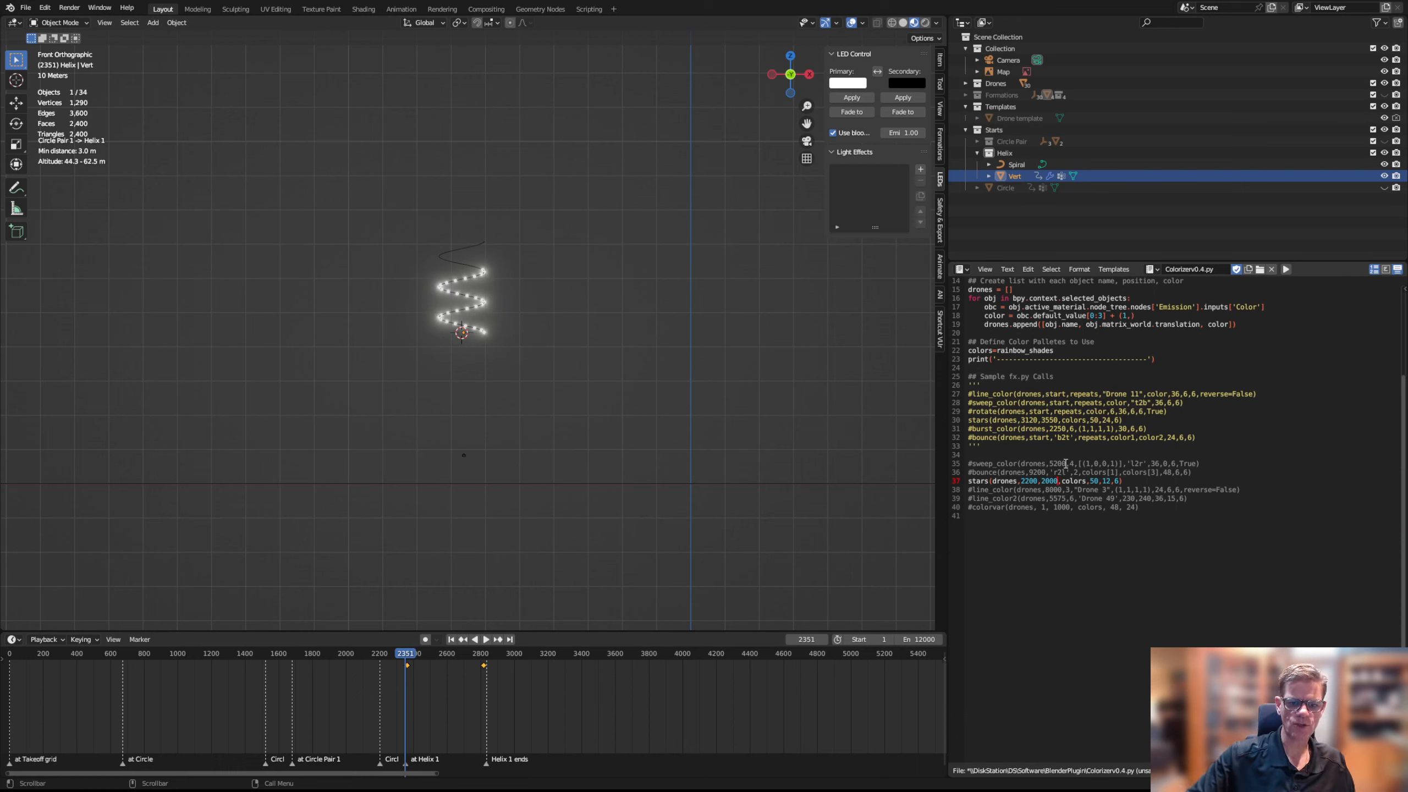
pyautogui.press('BackSpace')
pyautogui.press('BackSpace')
pyautogui.press('BackSpace')
pyautogui.write('3')
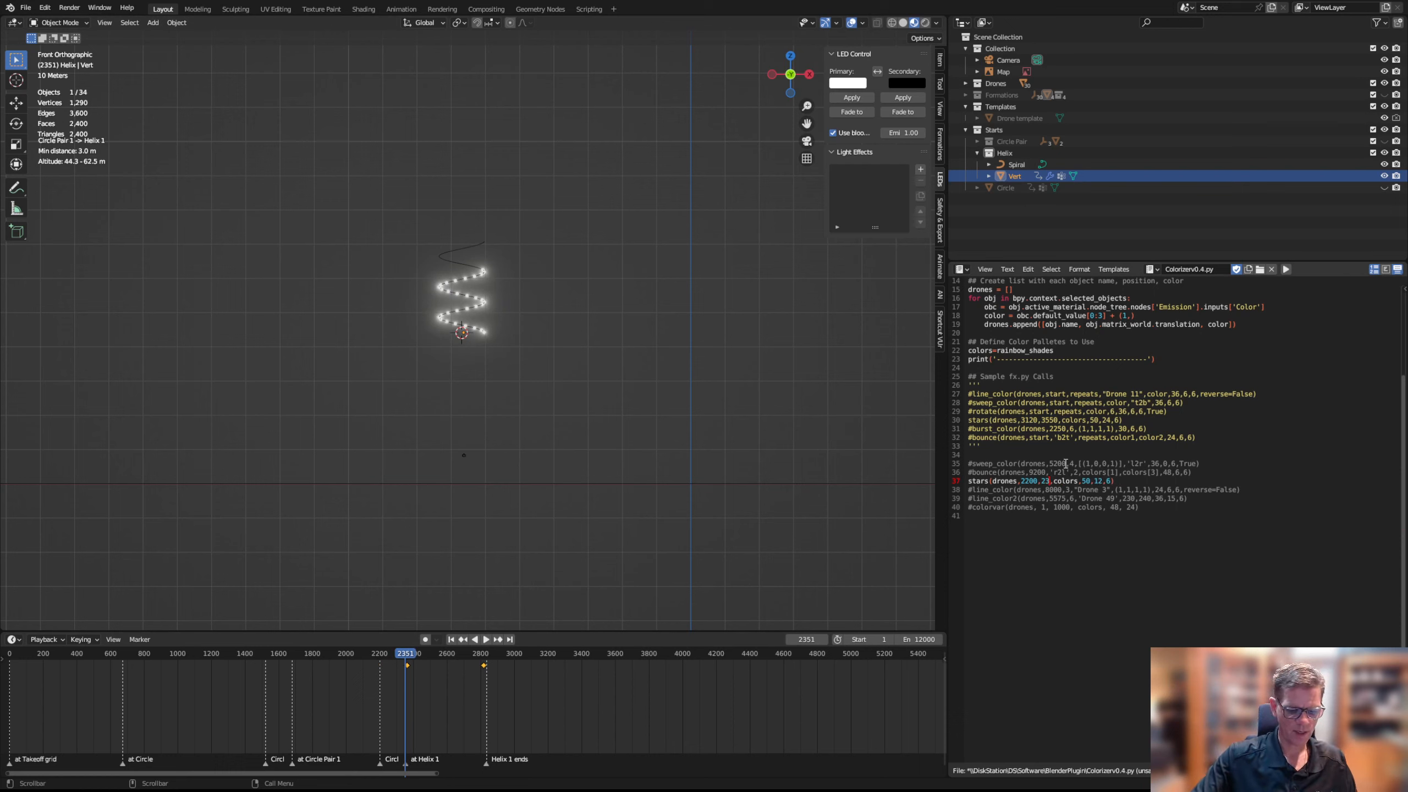
pyautogui.write('50')
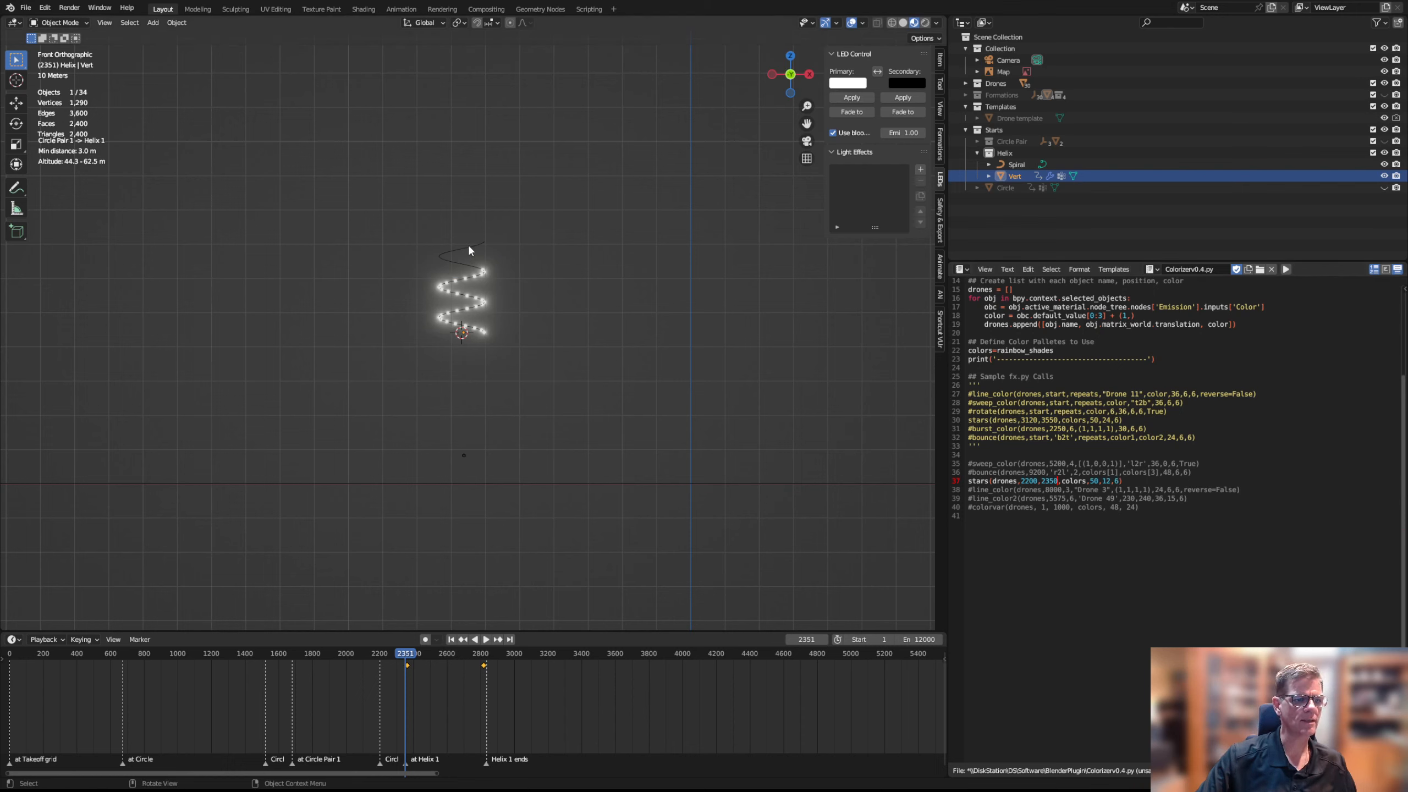
# With the Helix collection hidden, select all 30 drones and run the Colorizerv0.4.py script on them
pyautogui.click(1385, 153)
pyautogui.moveTo(363, 253); pyautogui.dragTo(587, 354)
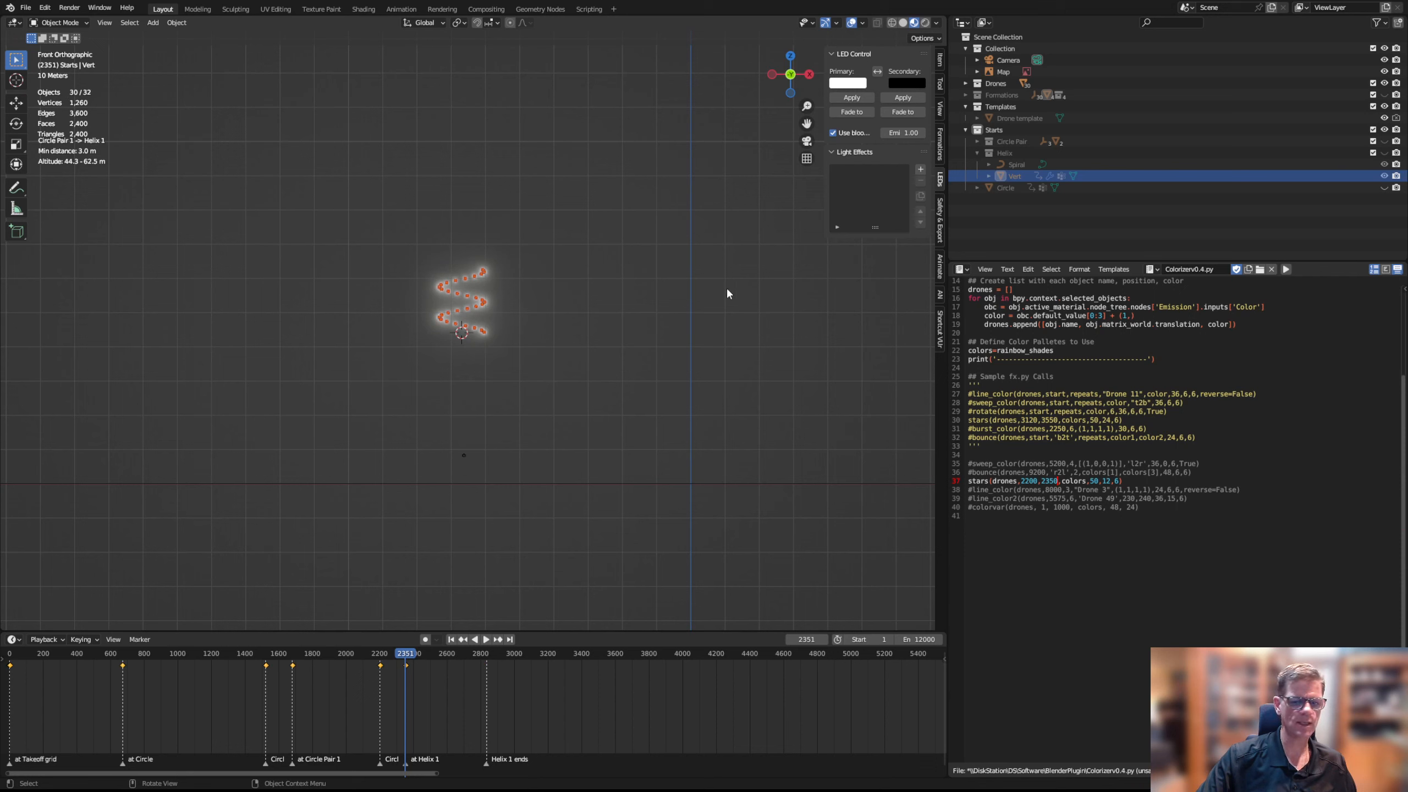
pyautogui.click(1008, 269)
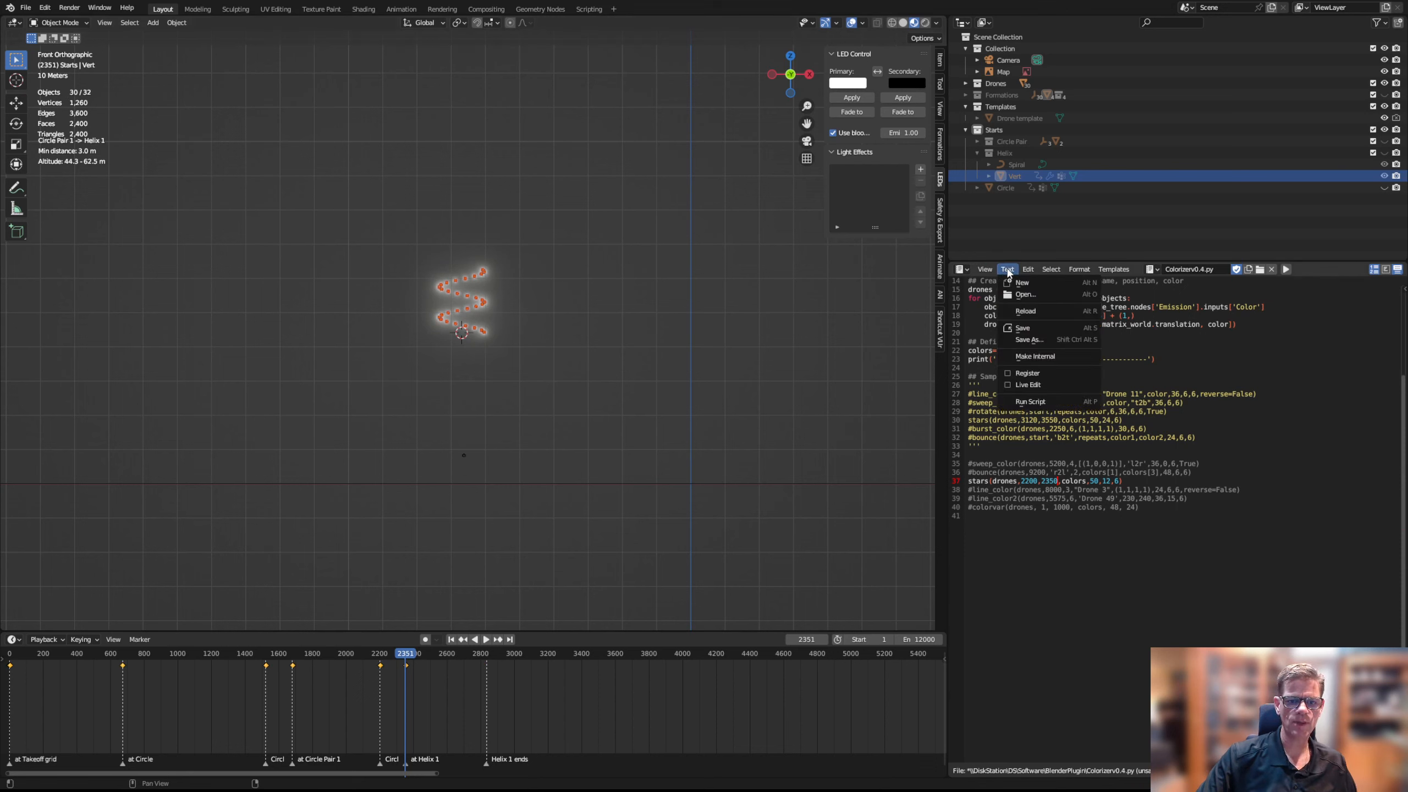
pyautogui.click(1030, 402)
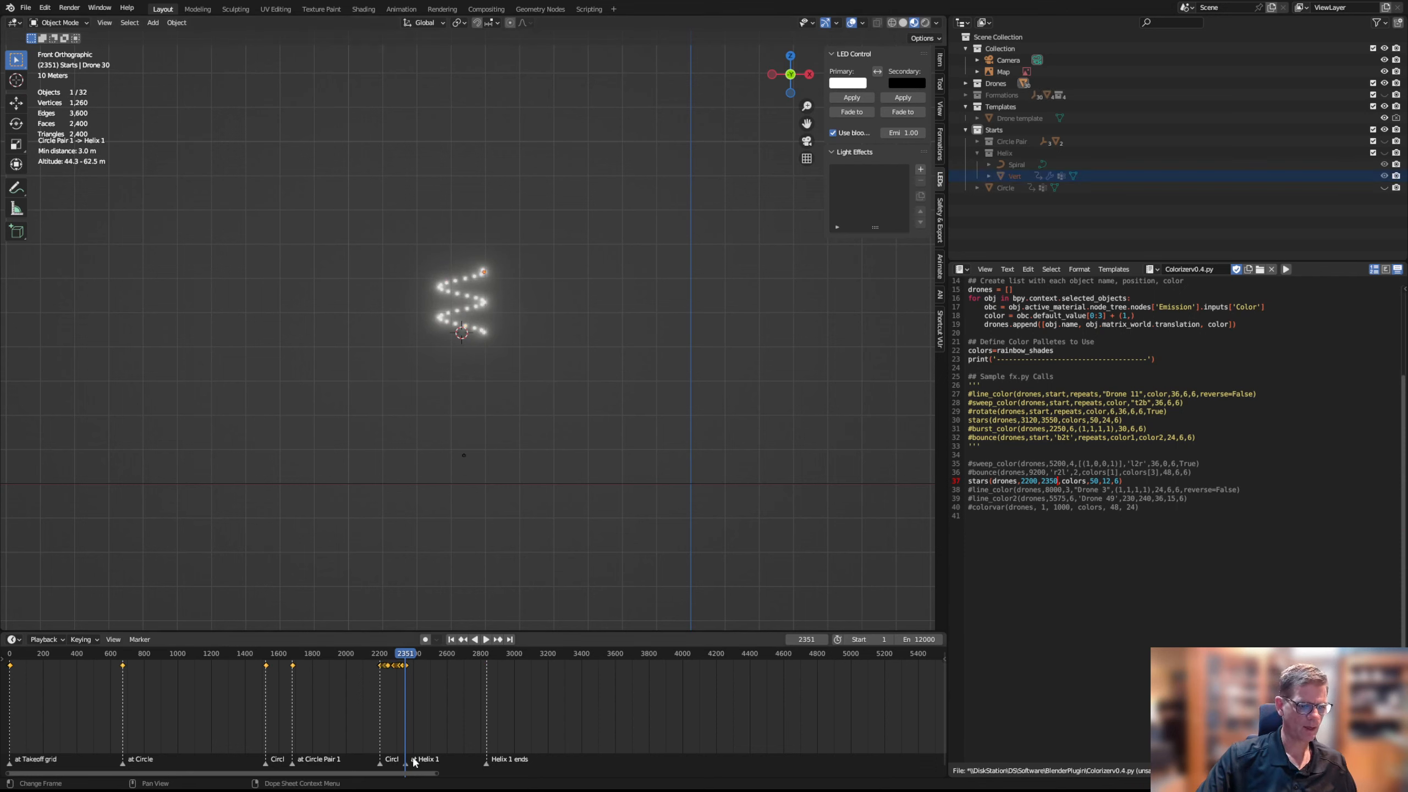
# Display the scene in rendered shading through the camera, with the grid and floor overlays hidden
pyautogui.scroll(4, 371, 708)
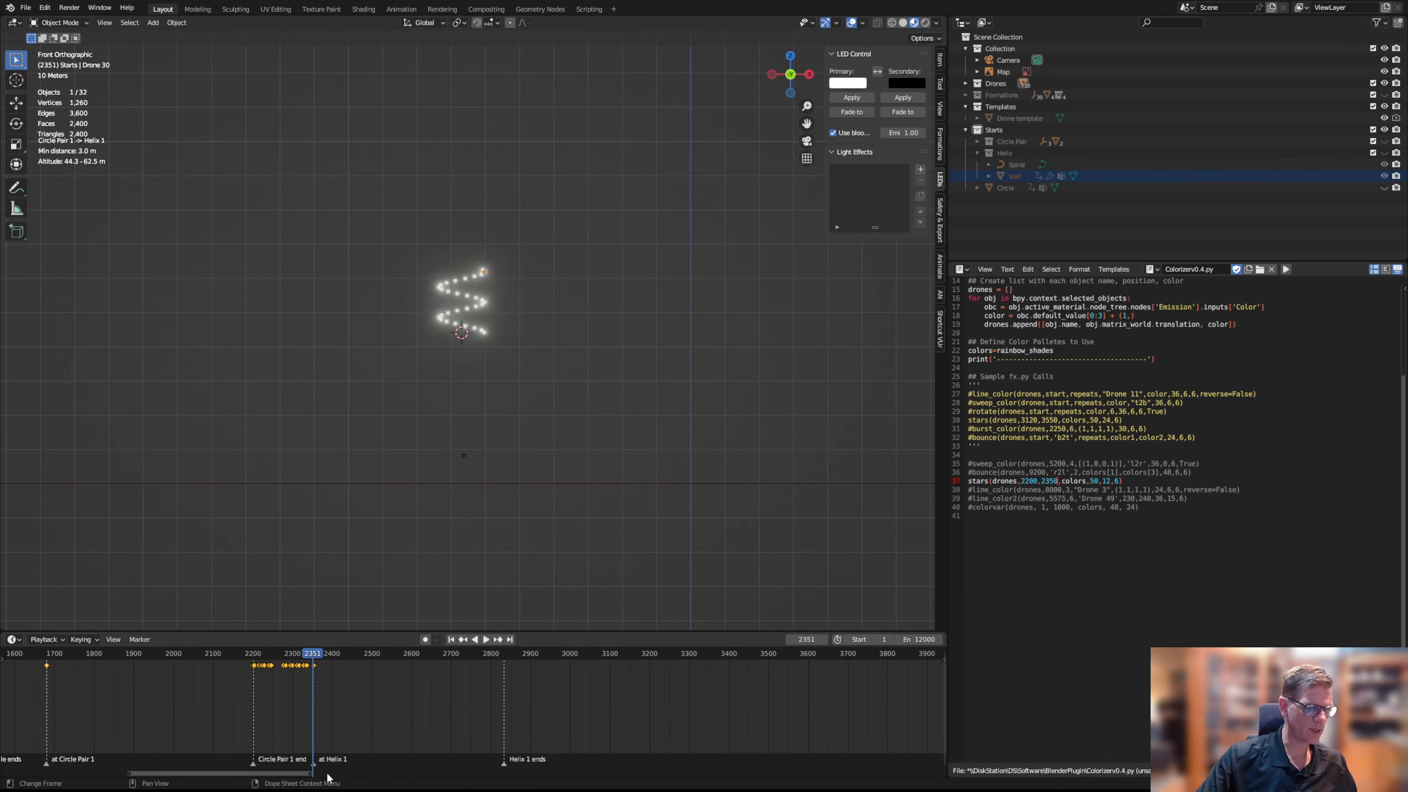
pyautogui.moveTo(293, 777); pyautogui.dragTo(213, 777)
pyautogui.scroll(8, 753, 501)
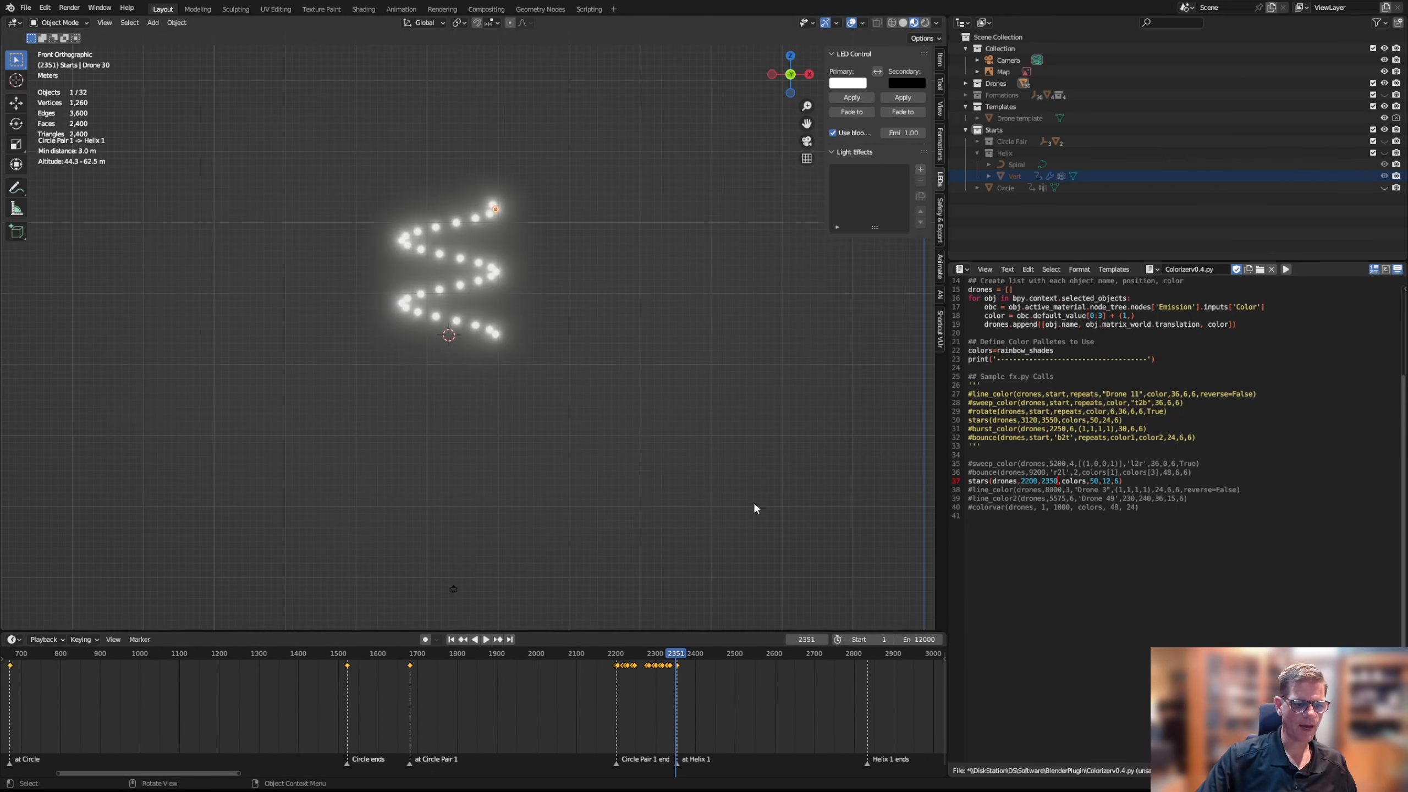
pyautogui.scroll(-2, 720, 416)
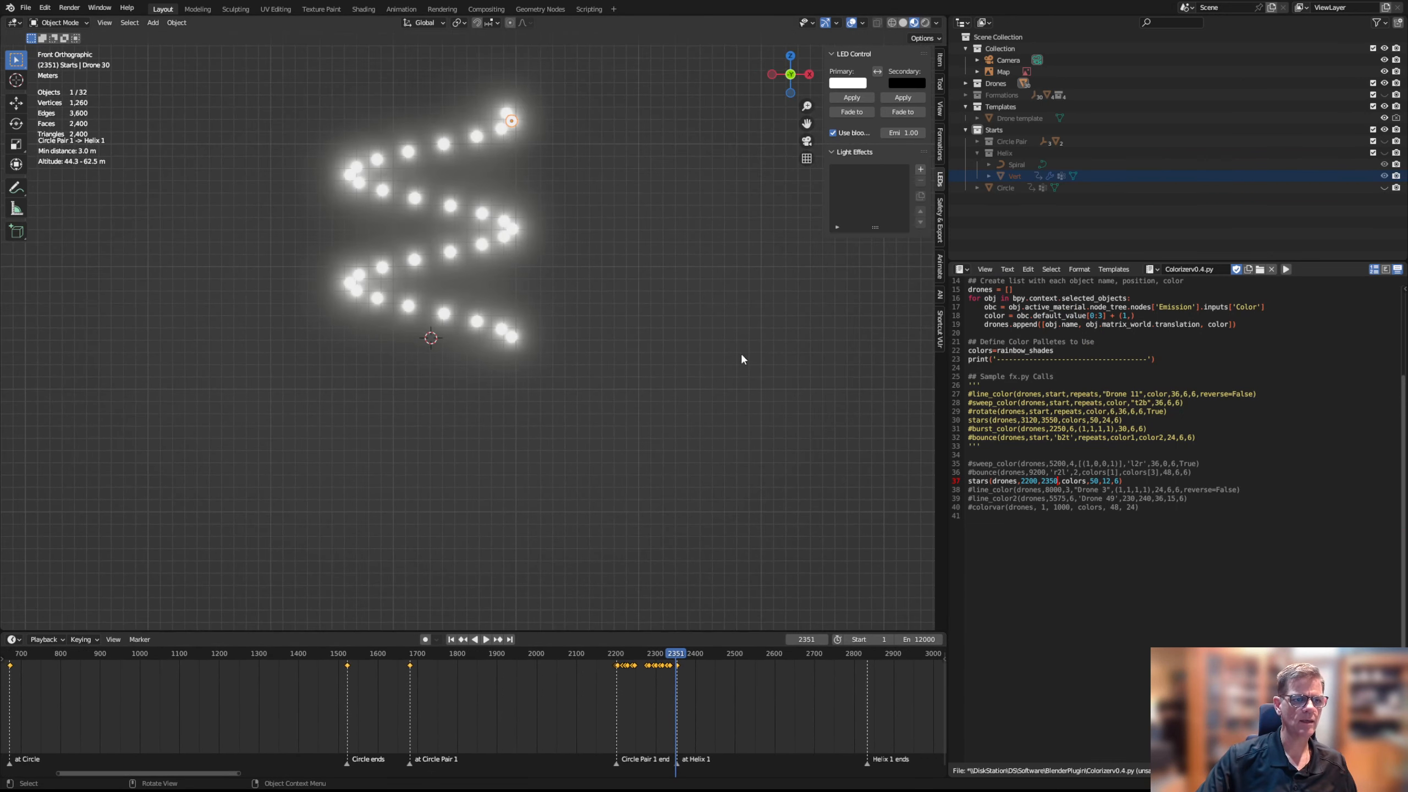
pyautogui.click(925, 23)
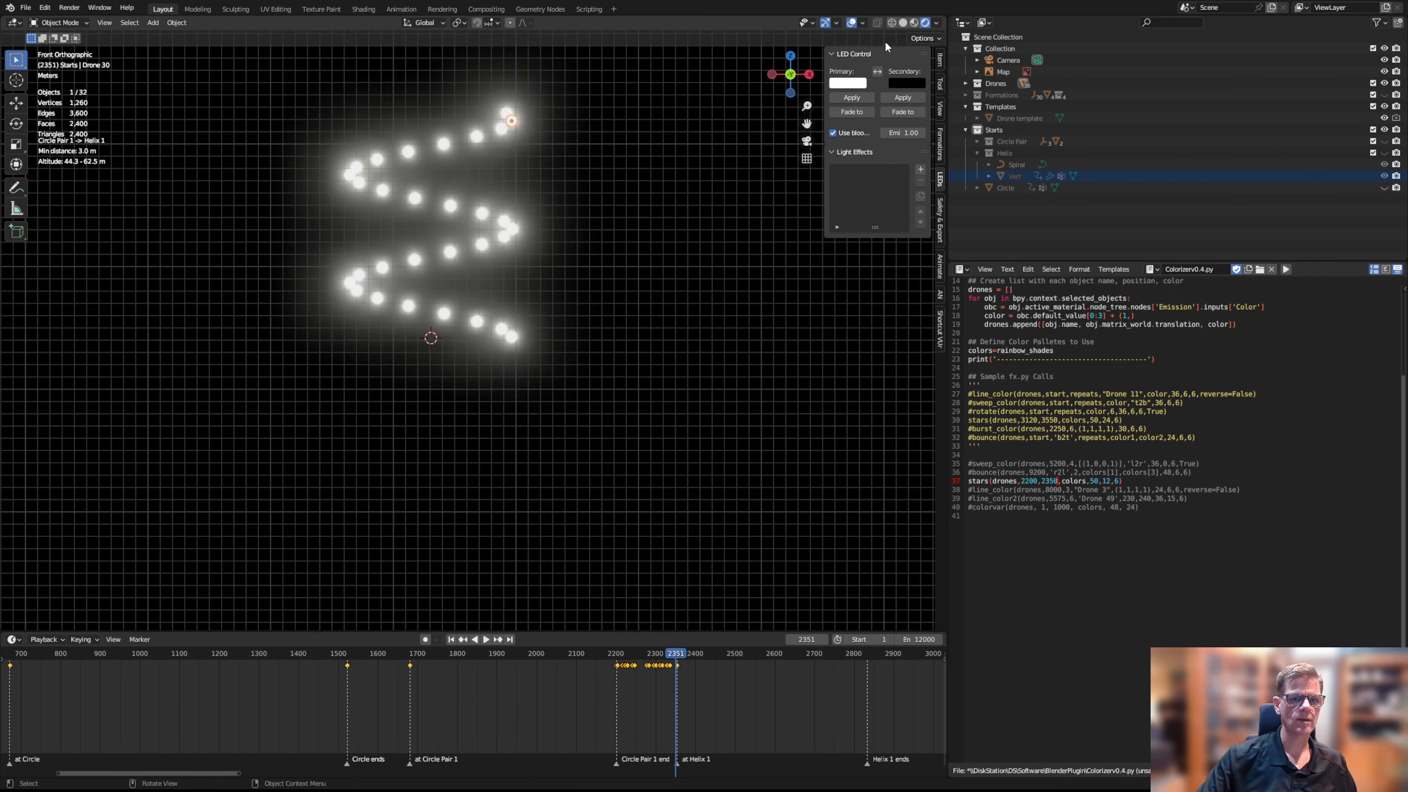
pyautogui.click(863, 22)
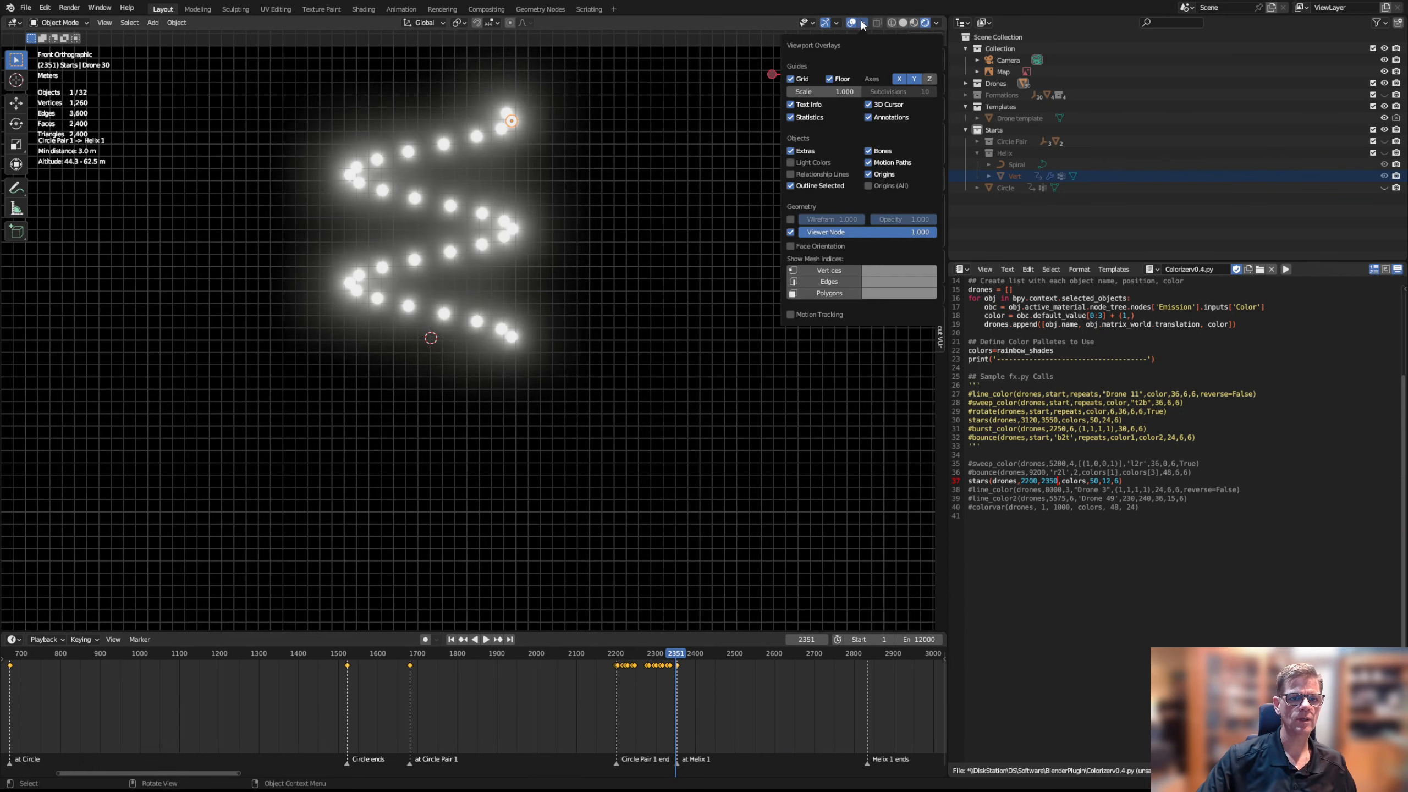
pyautogui.click(801, 79)
pyautogui.click(829, 80)
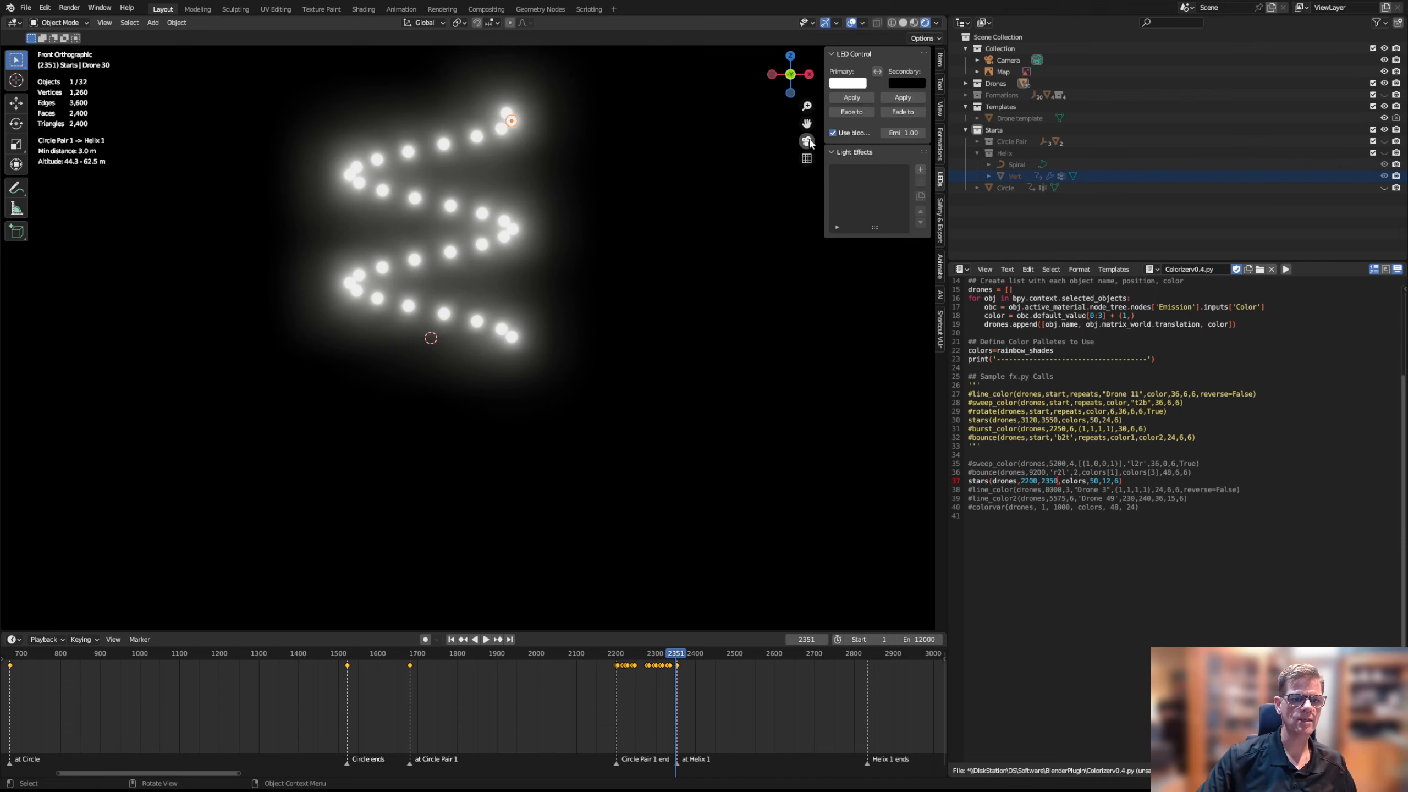
pyautogui.click(807, 141)
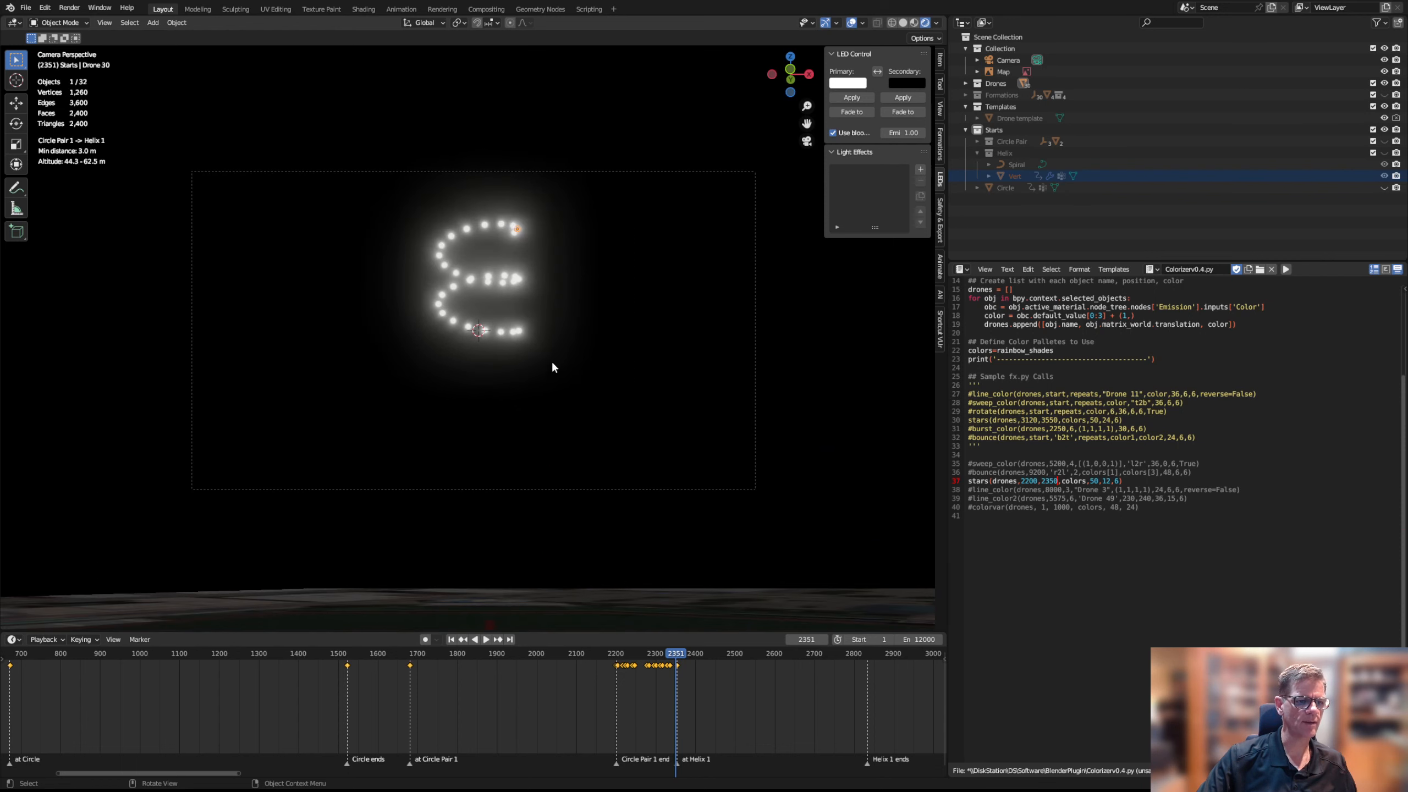
pyautogui.scroll(1, 552, 367)
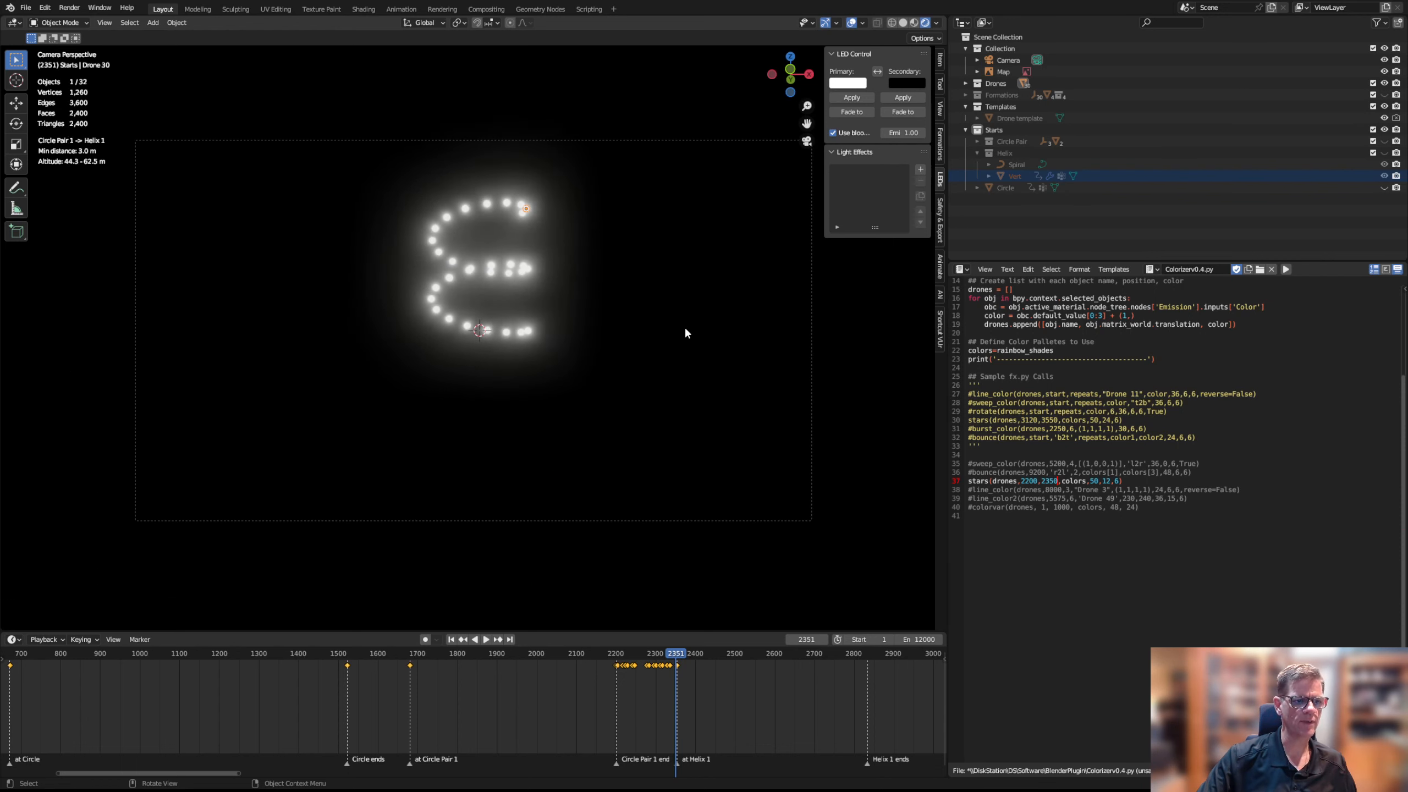
# Play the transition from Circle Pair 1 to Helix 1 starting at frame 2190 to review the star colors
pyautogui.moveTo(646, 653); pyautogui.dragTo(608, 656)
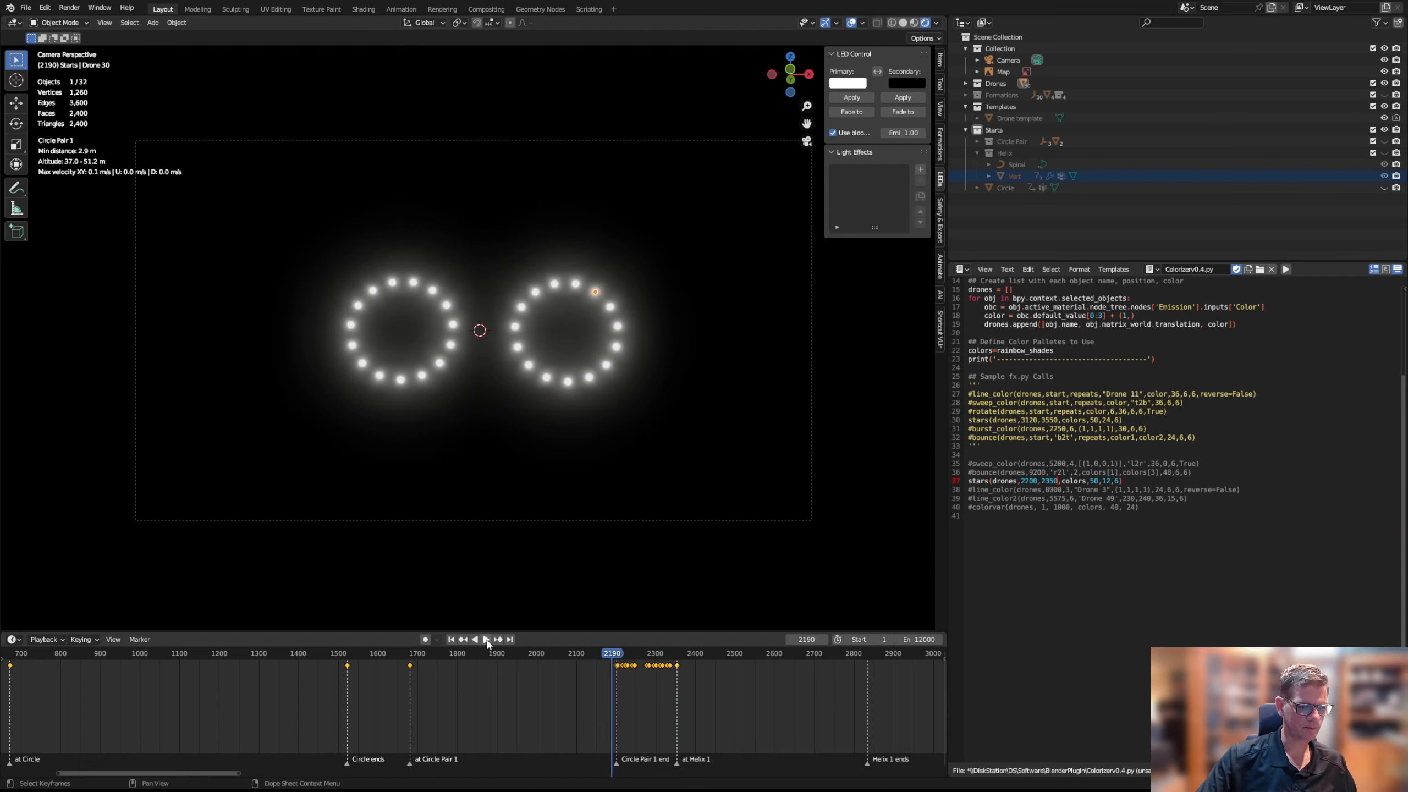
pyautogui.click(486, 640)
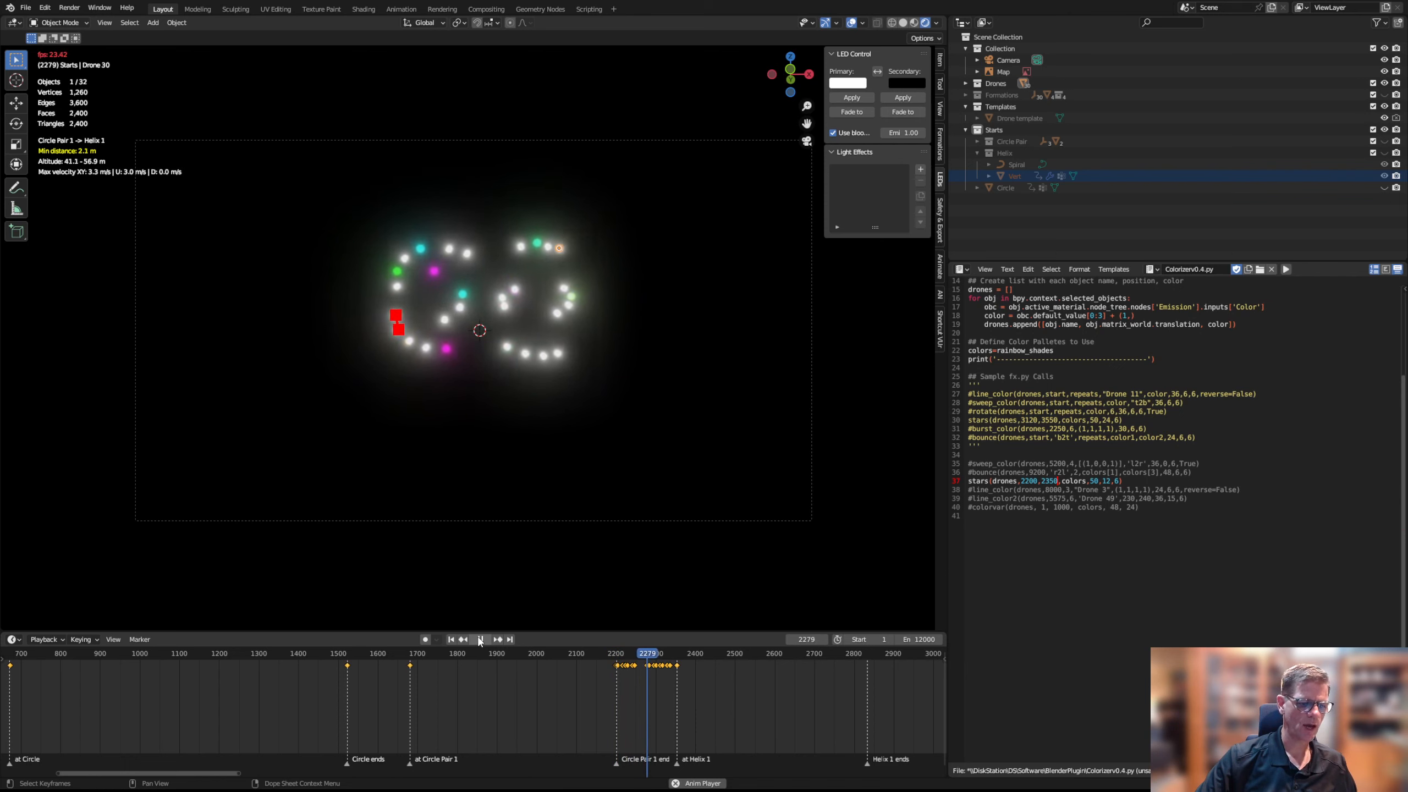
pyautogui.click(479, 639)
pyautogui.moveTo(664, 654); pyautogui.dragTo(661, 654)
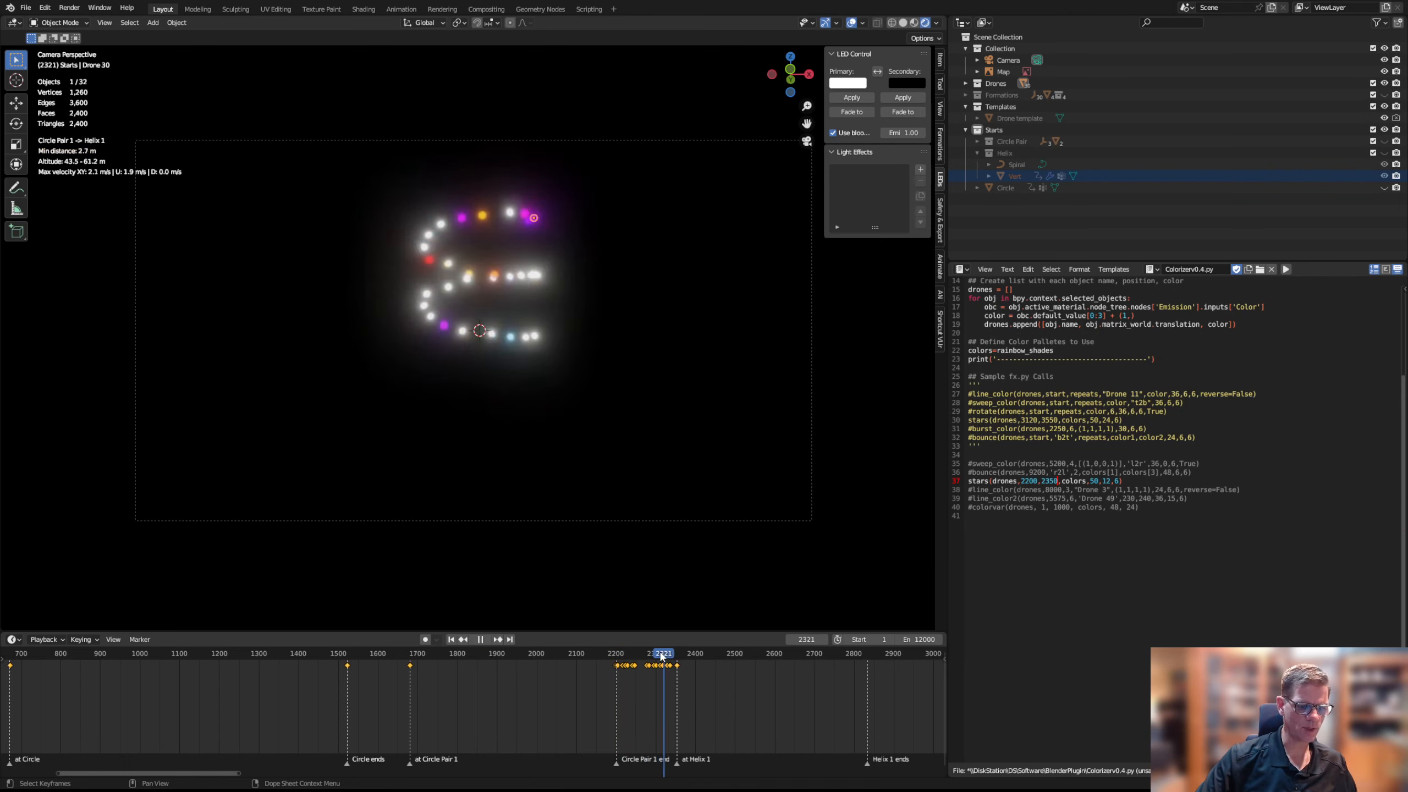
pyautogui.press('Escape')
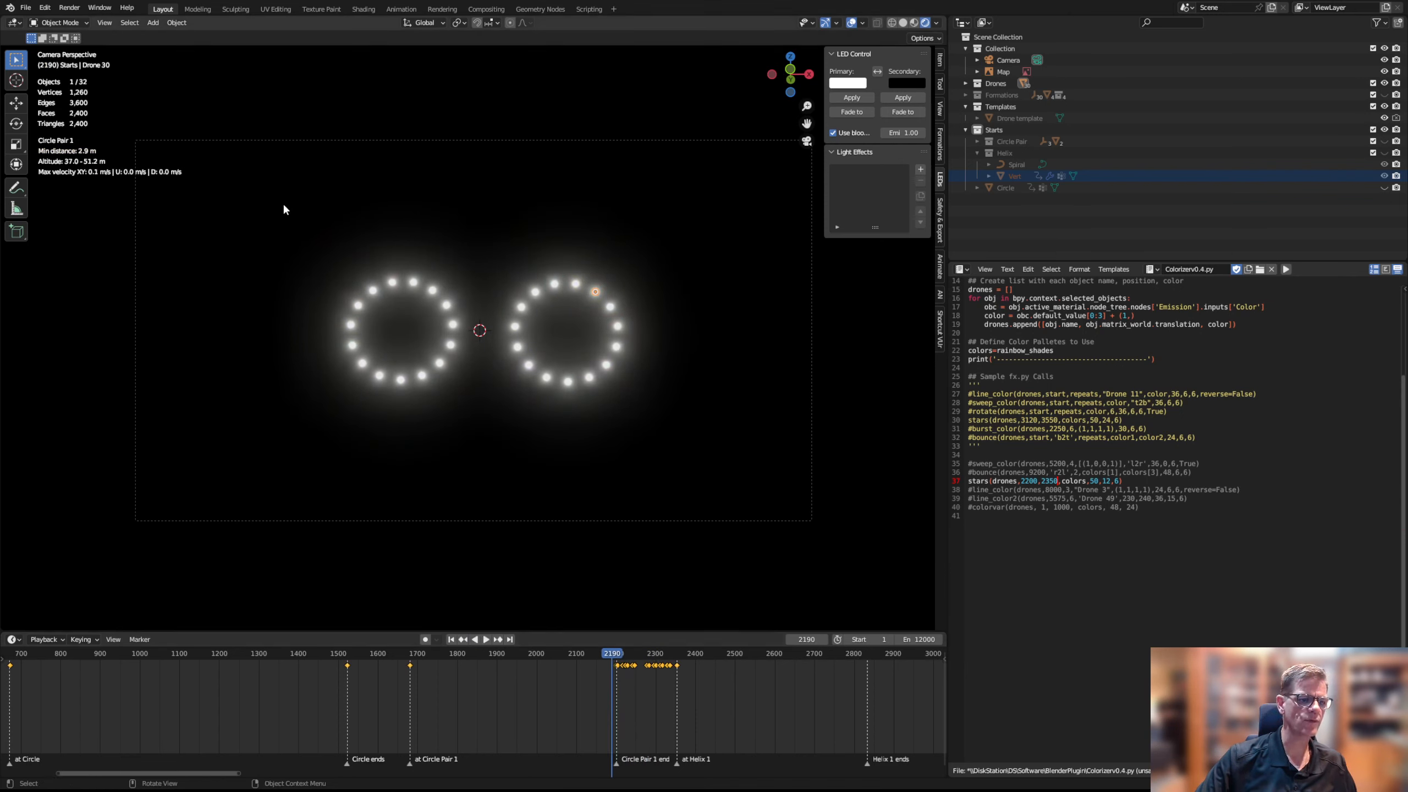
# Apply the black secondary color to all 30 drones at frame 2190 and move the preceding color keyframe back to about frame 2171
pyautogui.moveTo(283, 208); pyautogui.dragTo(685, 406)
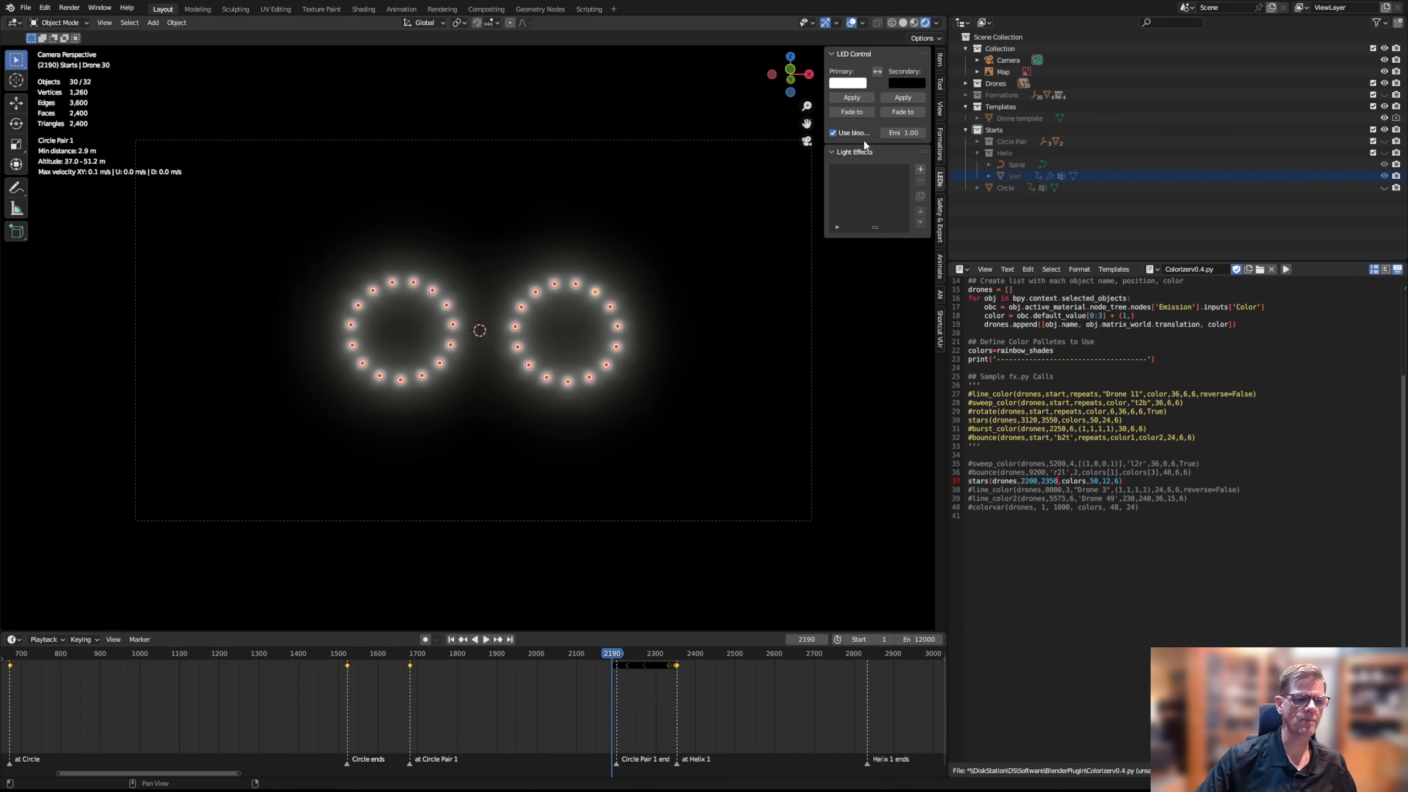
pyautogui.click(913, 101)
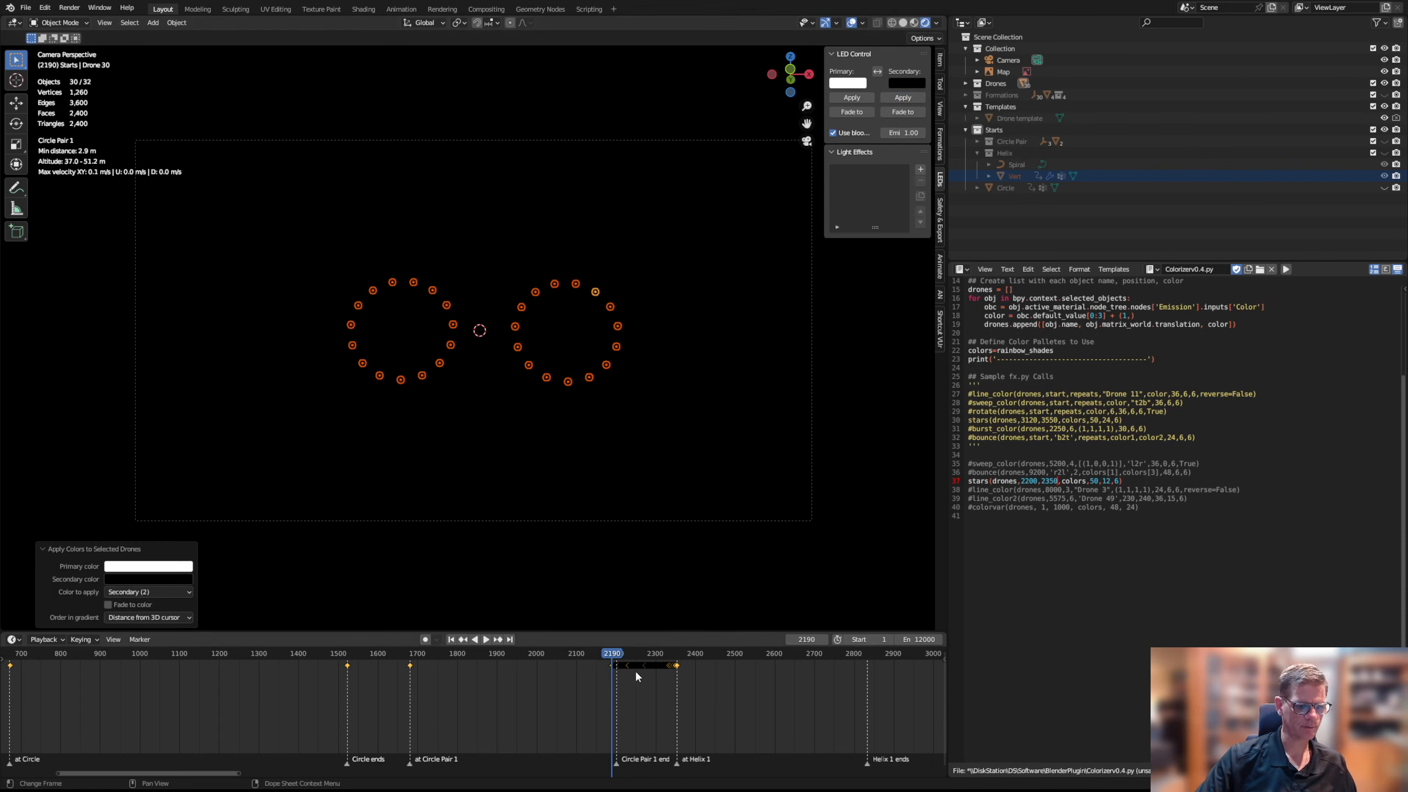
pyautogui.scroll(3, 619, 697)
pyautogui.scroll(3, 619, 697)
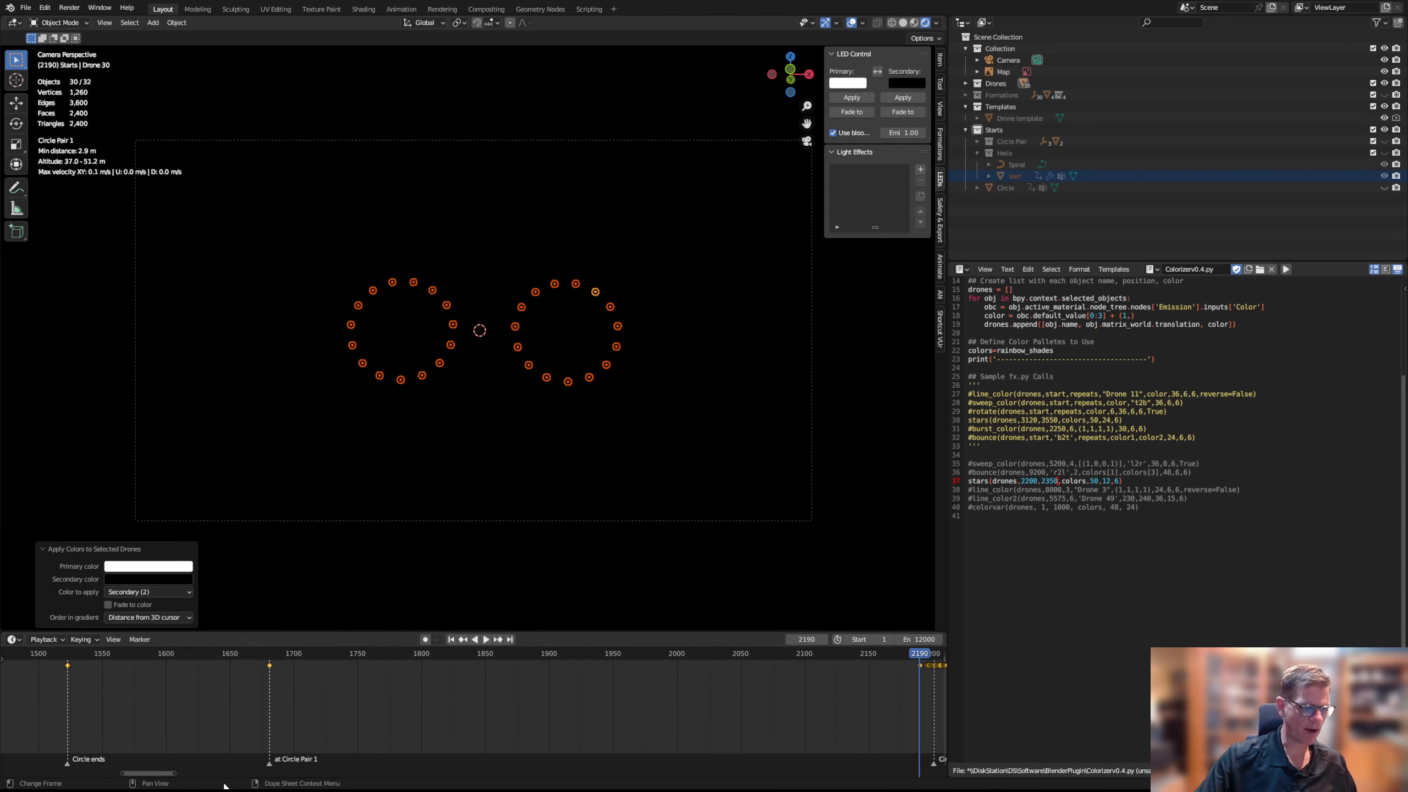
pyautogui.moveTo(168, 774); pyautogui.dragTo(195, 775)
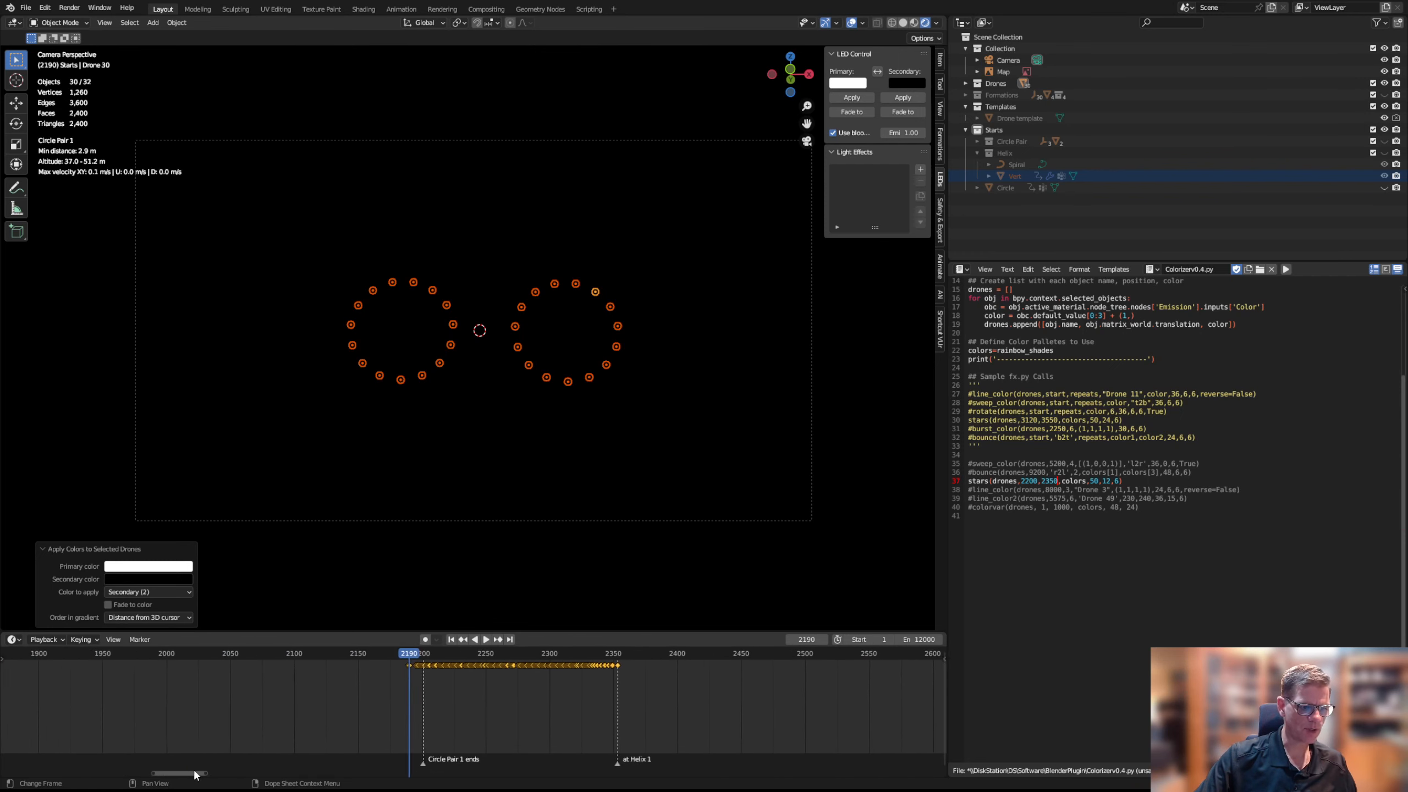
pyautogui.scroll(4, 294, 733)
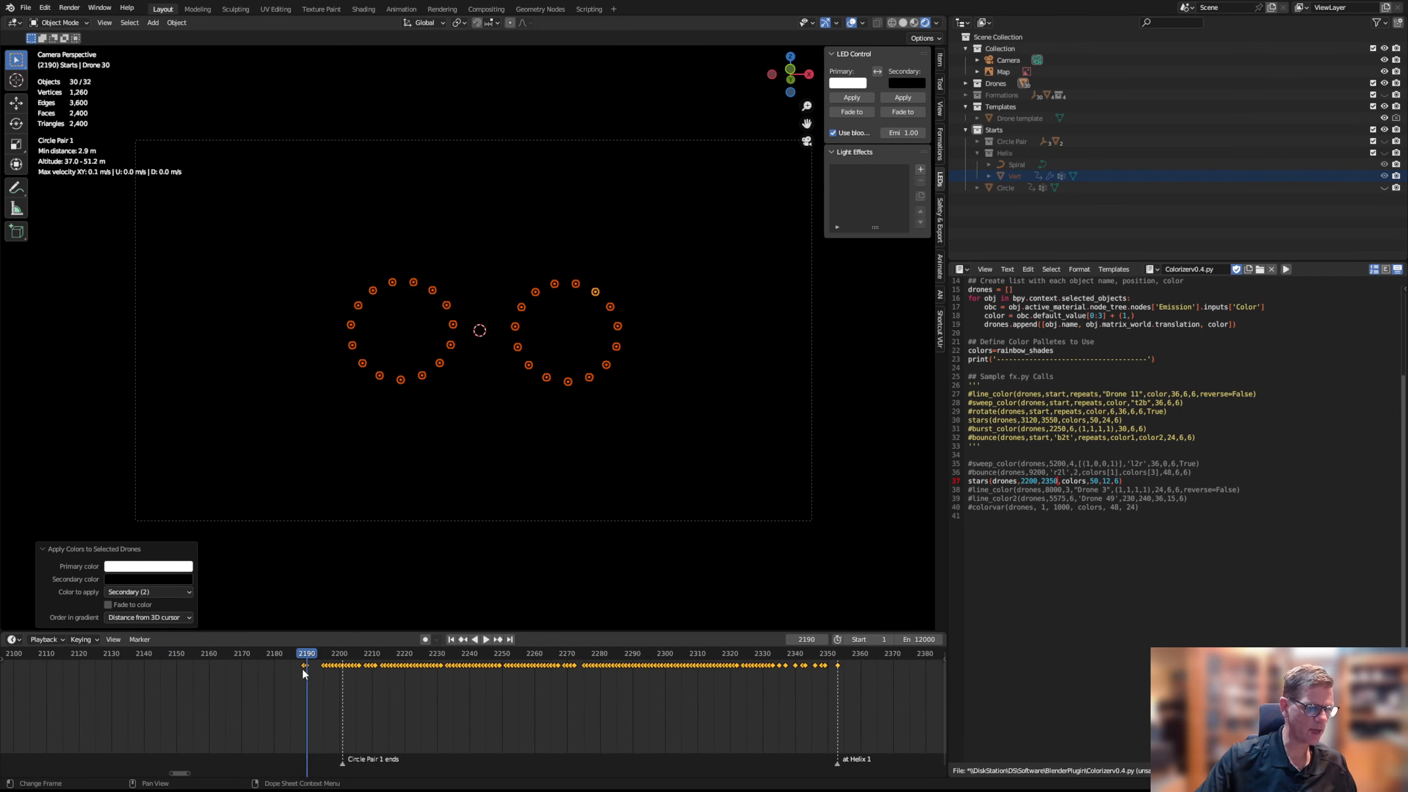
pyautogui.click(304, 669)
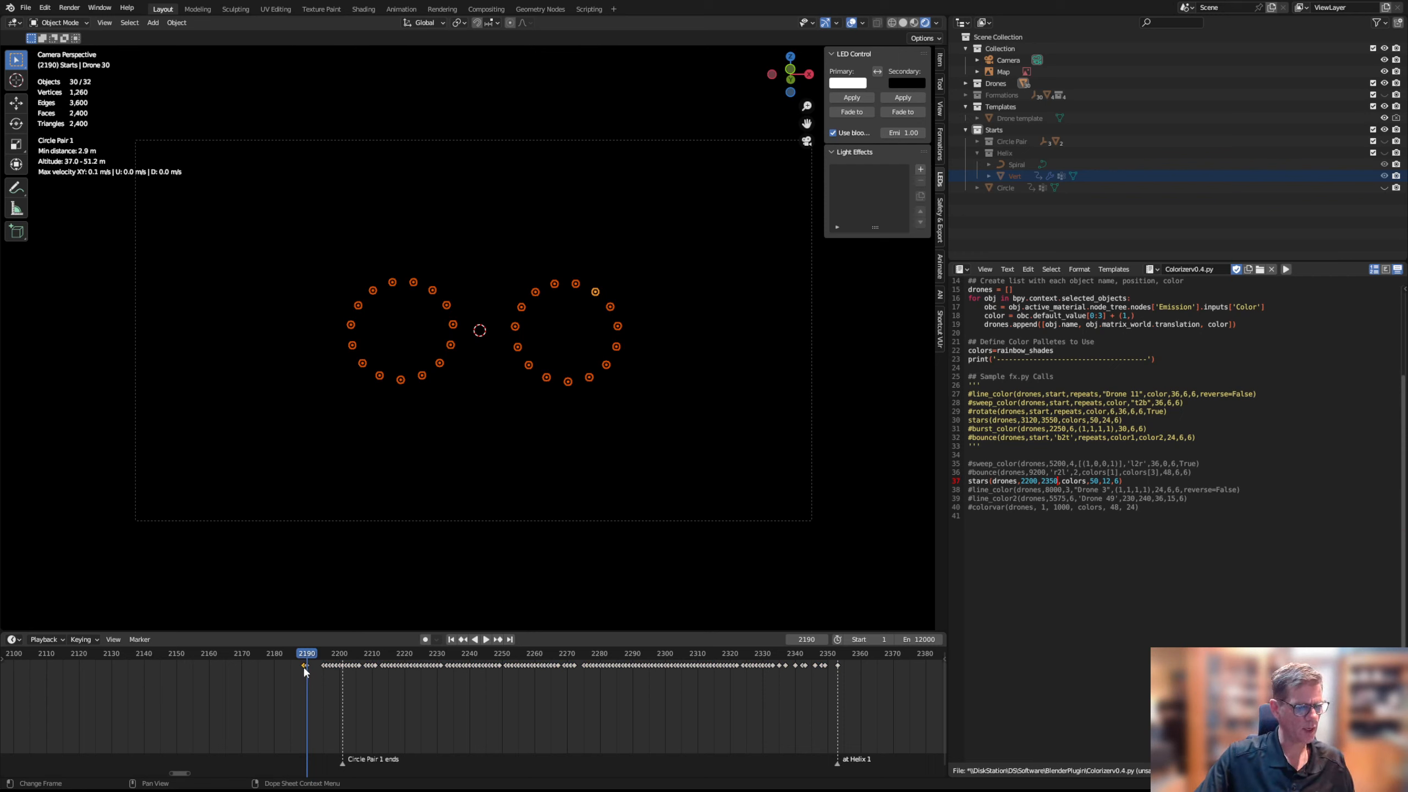
pyautogui.press('g')
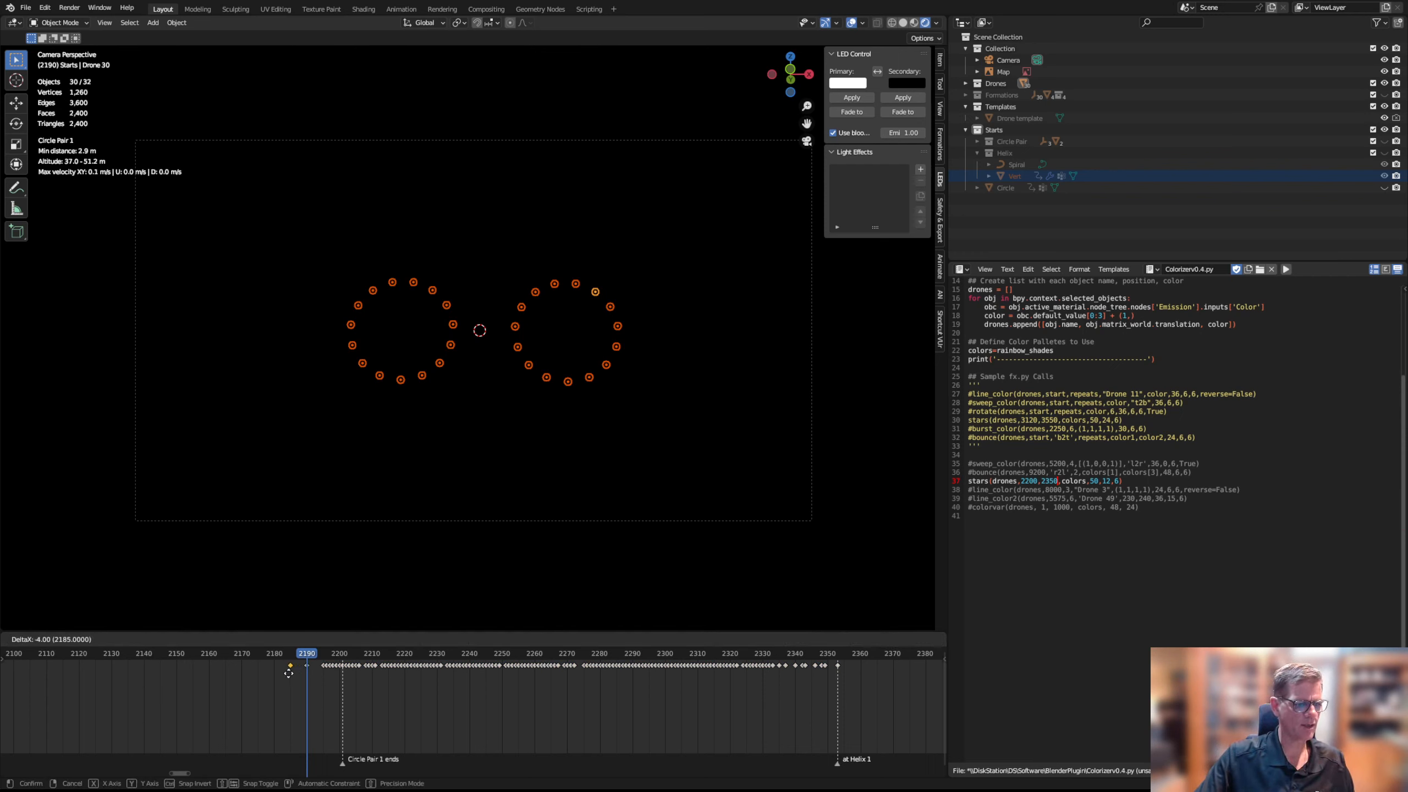
pyautogui.click(240, 678)
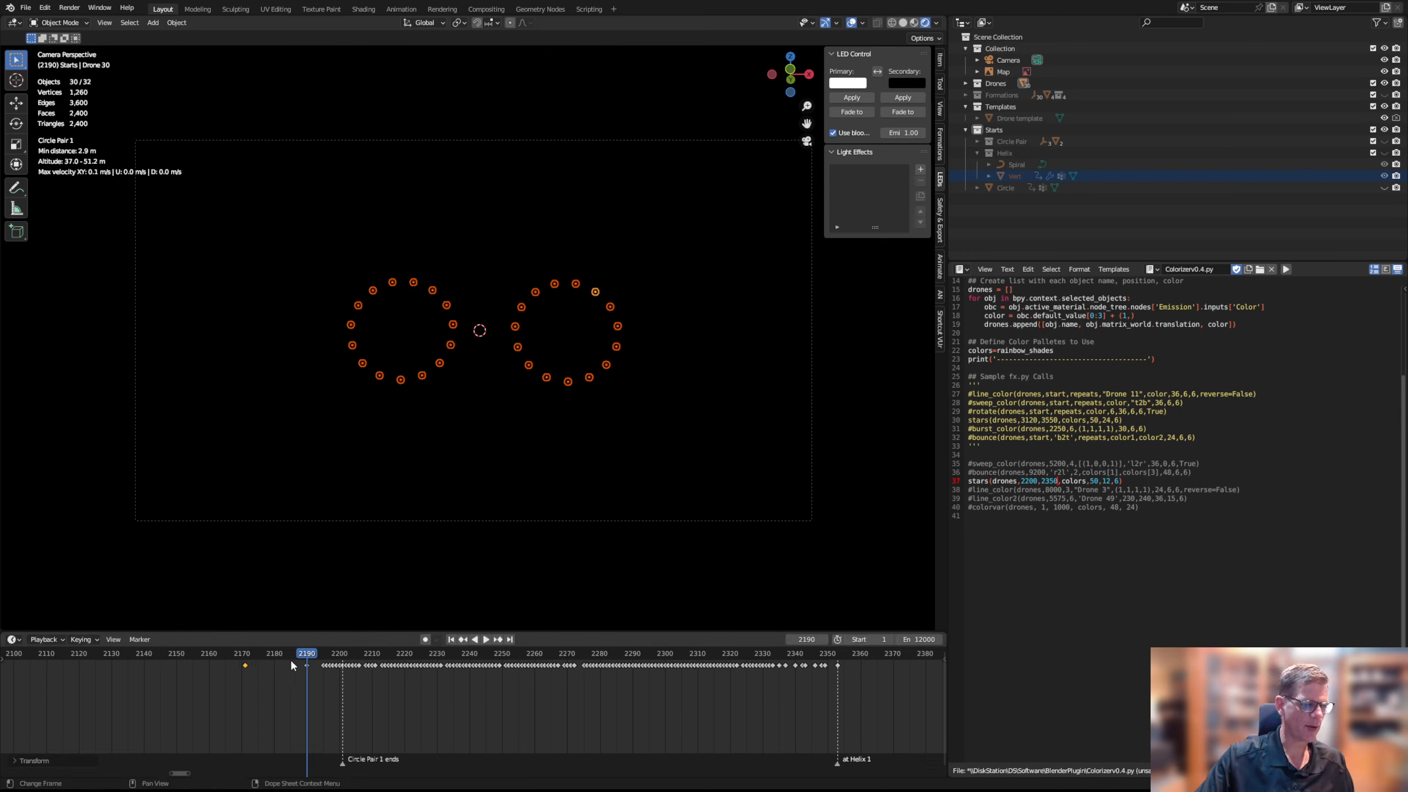
# Play the fade to black and the star effect from frame 2166 to check the drone colors
pyautogui.click(292, 657)
pyautogui.moveTo(286, 652); pyautogui.dragTo(228, 653)
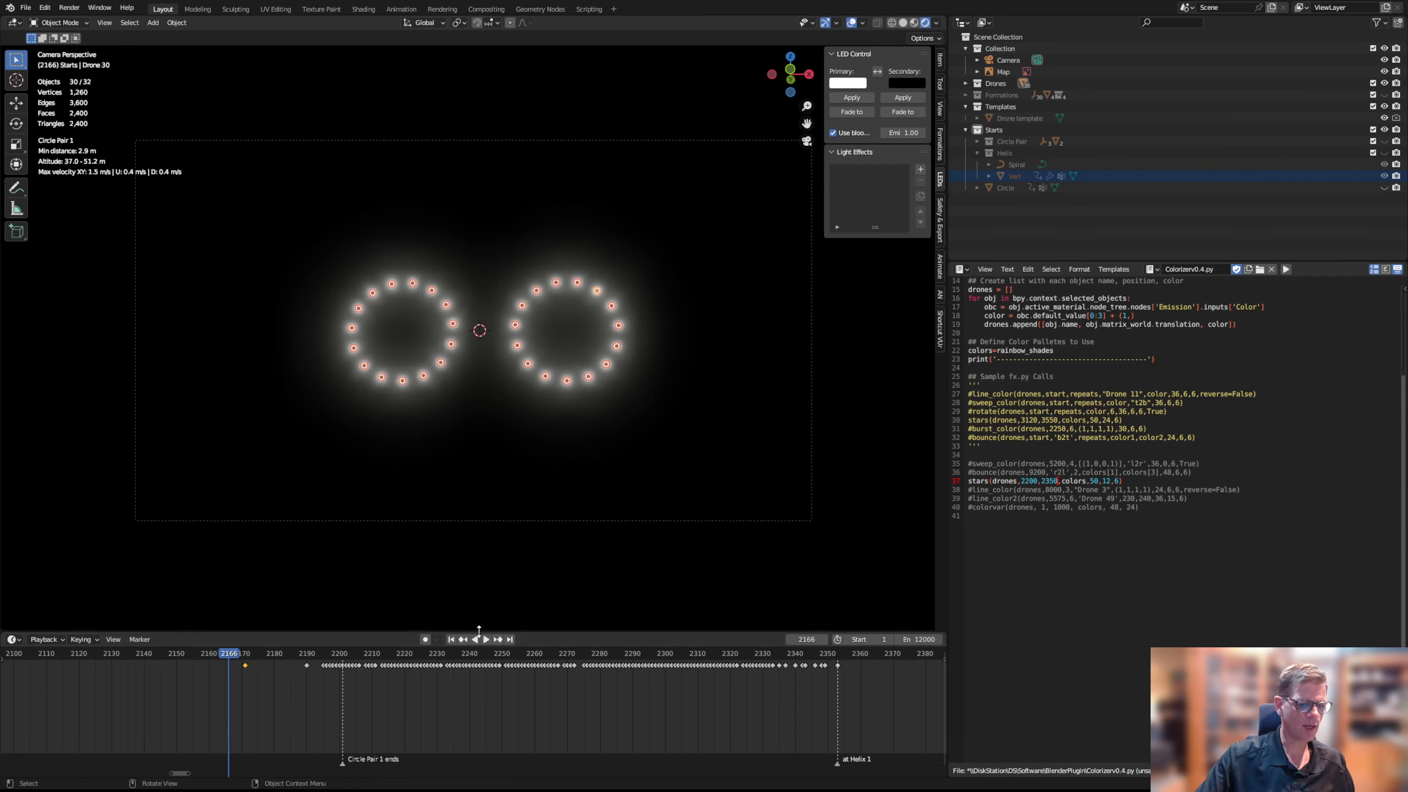
pyautogui.click(486, 639)
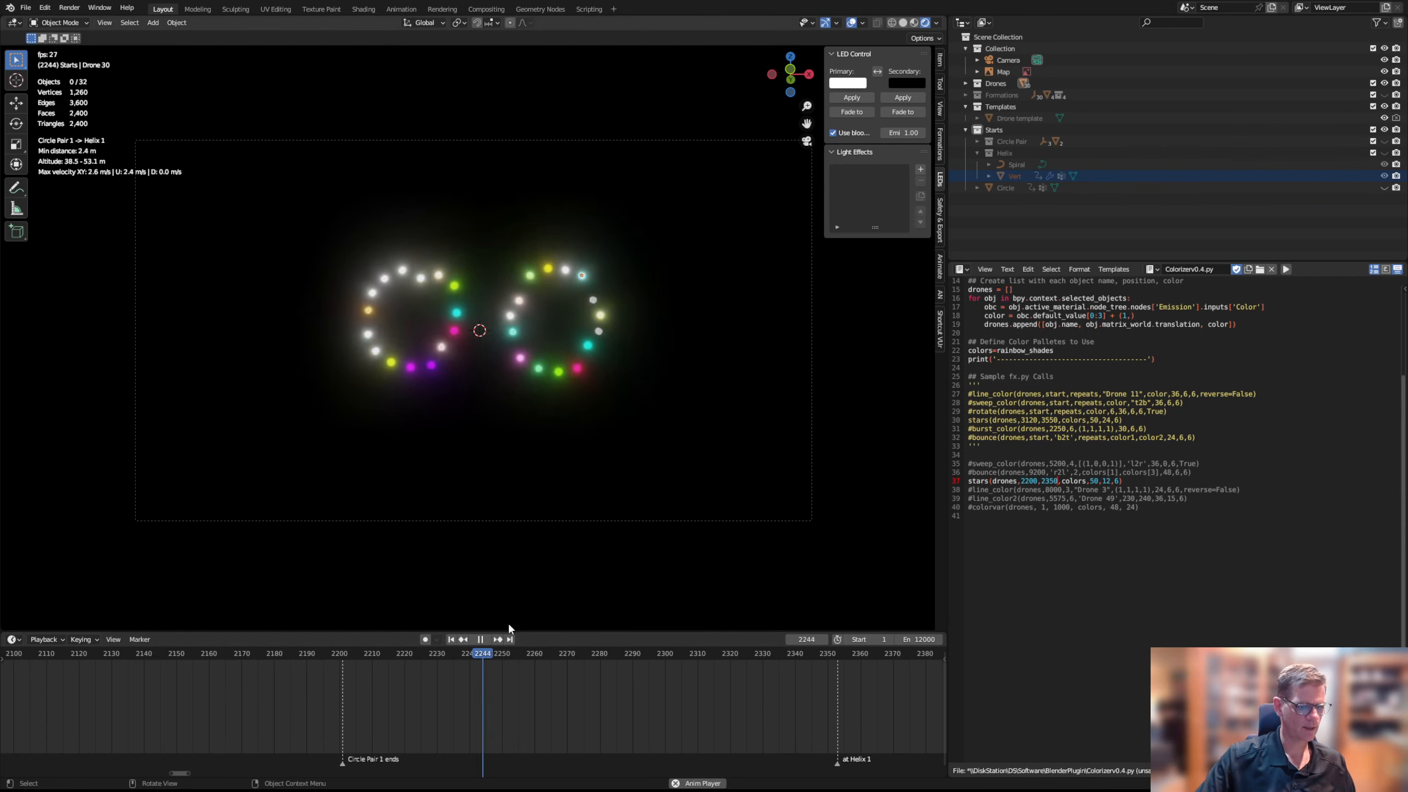
pyautogui.click(480, 640)
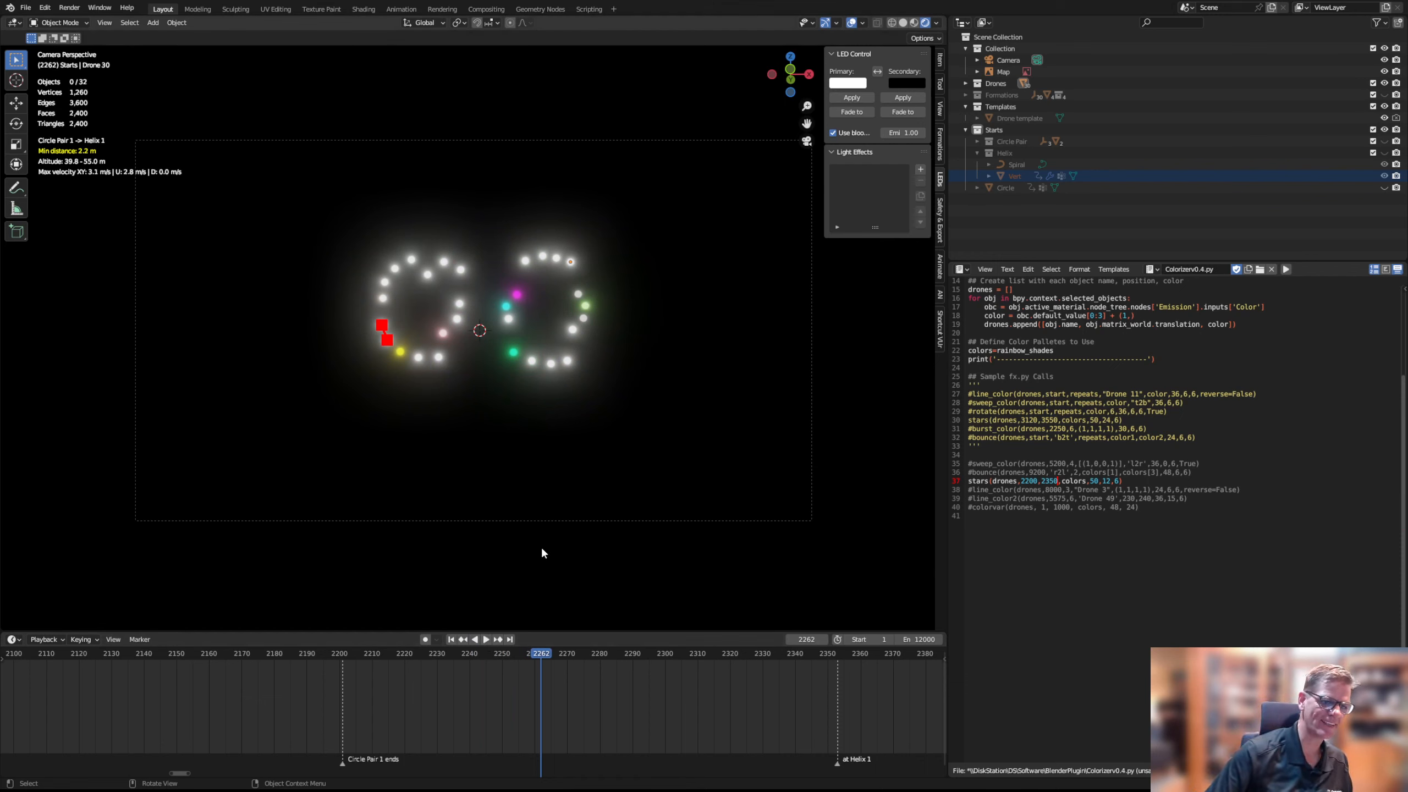
# Undo the keyframe move, the black color and the star script run on the drones
pyautogui.hotkey('ctrl', 'z')
pyautogui.hotkey('ctrl', 'z')
pyautogui.hotkey('ctrl', 'z')
pyautogui.hotkey('ctrl', 'z')
pyautogui.hotkey('ctrl', 'z')
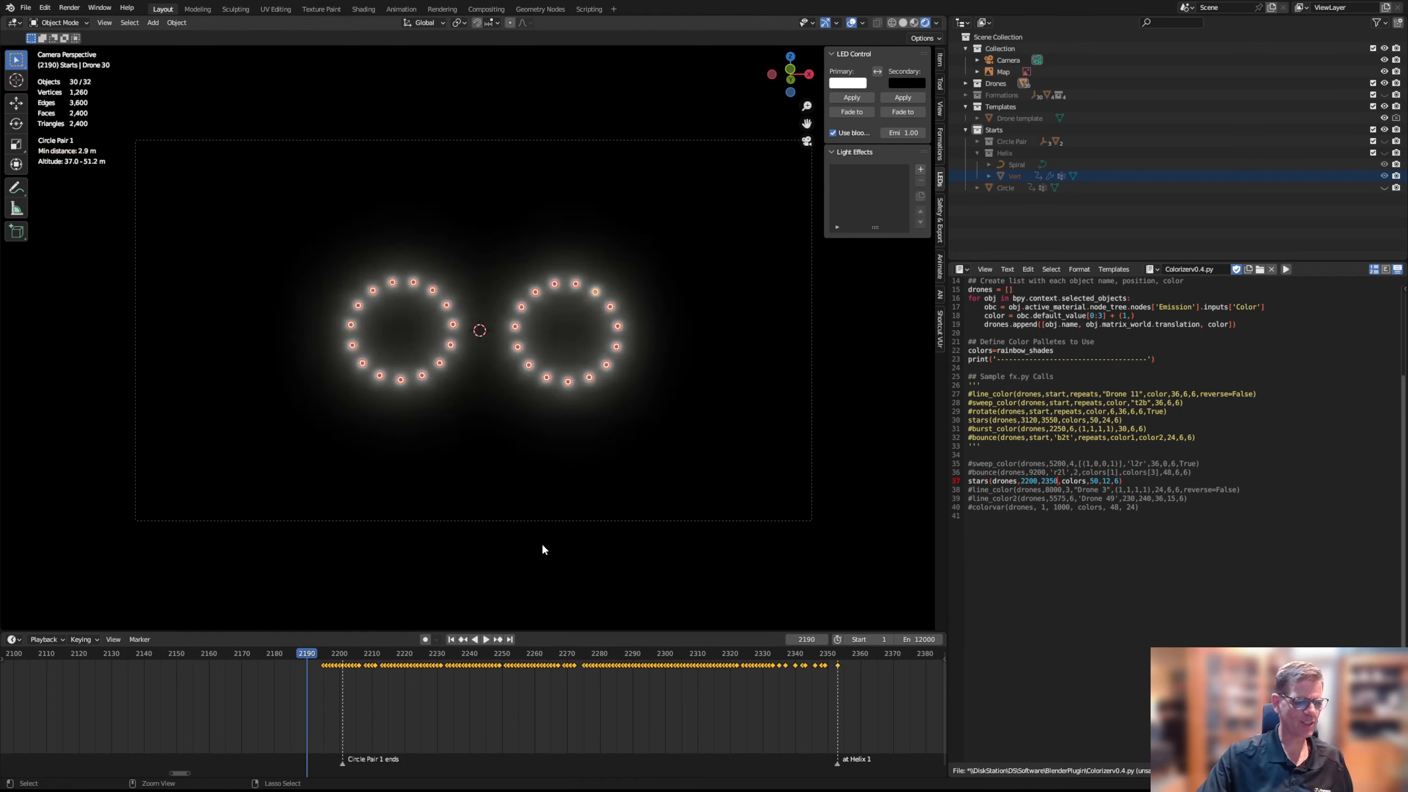
pyautogui.hotkey('ctrl', 'z')
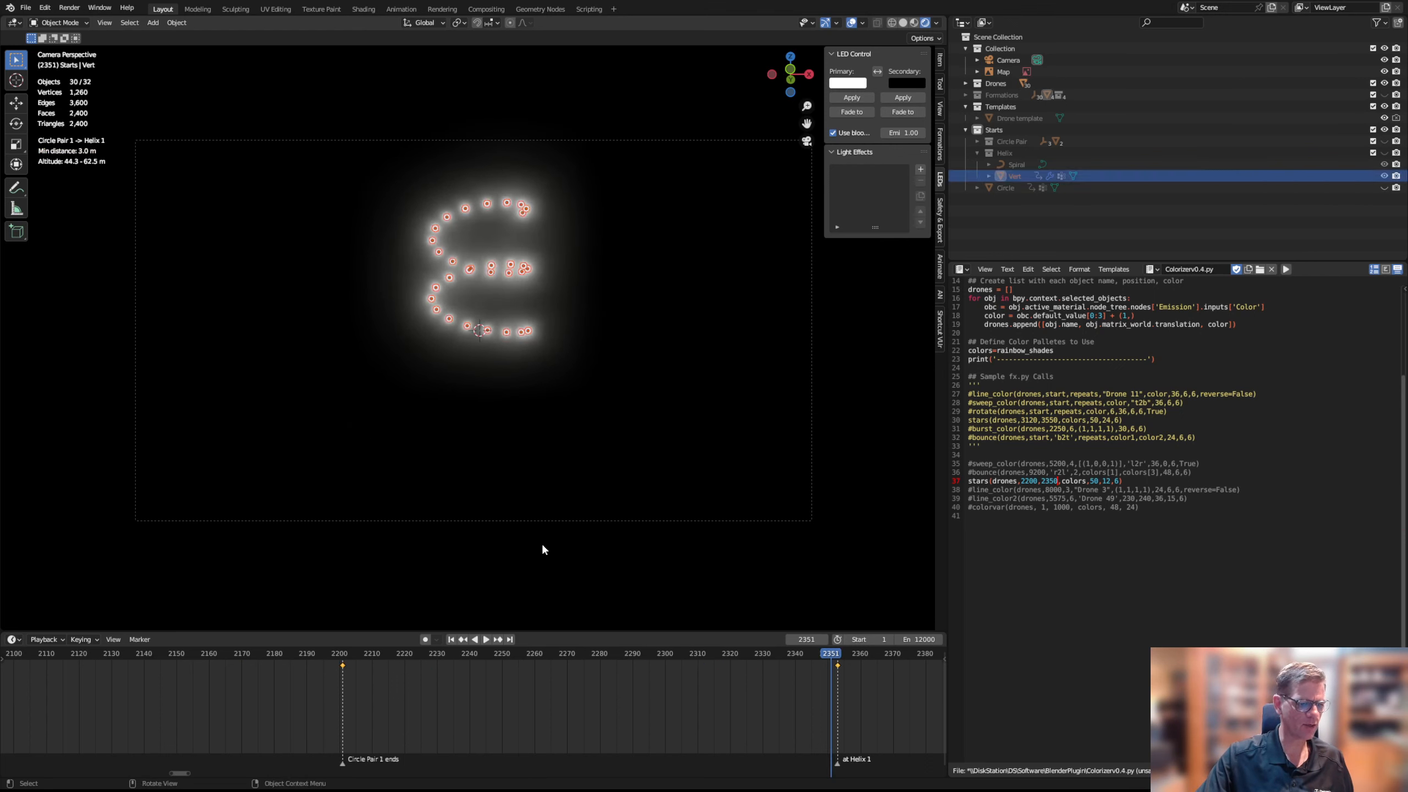
# Apply the black secondary color to the selected drones at frame 2190 and move the preceding color keyframe back to about frame 2151
pyautogui.click(308, 653)
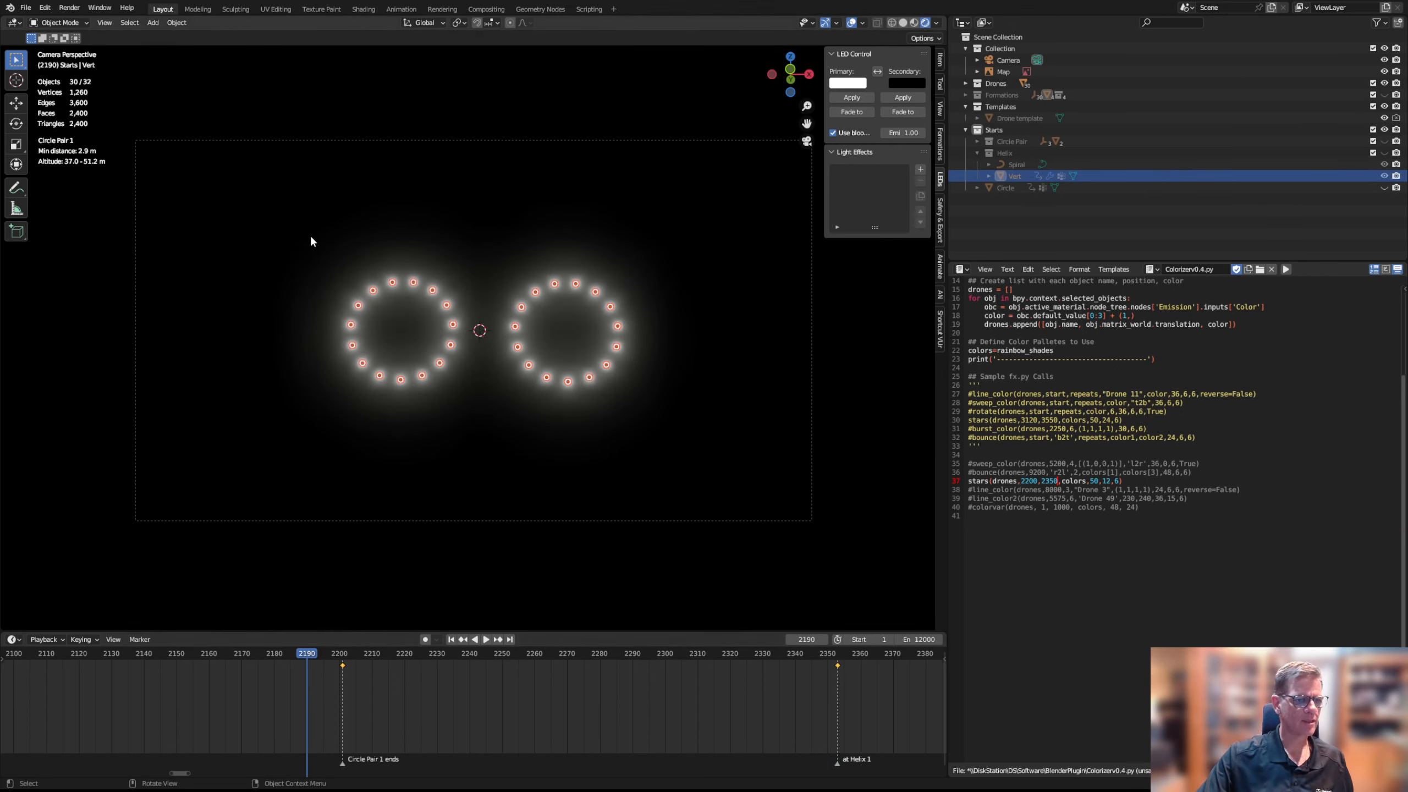
pyautogui.click(903, 97)
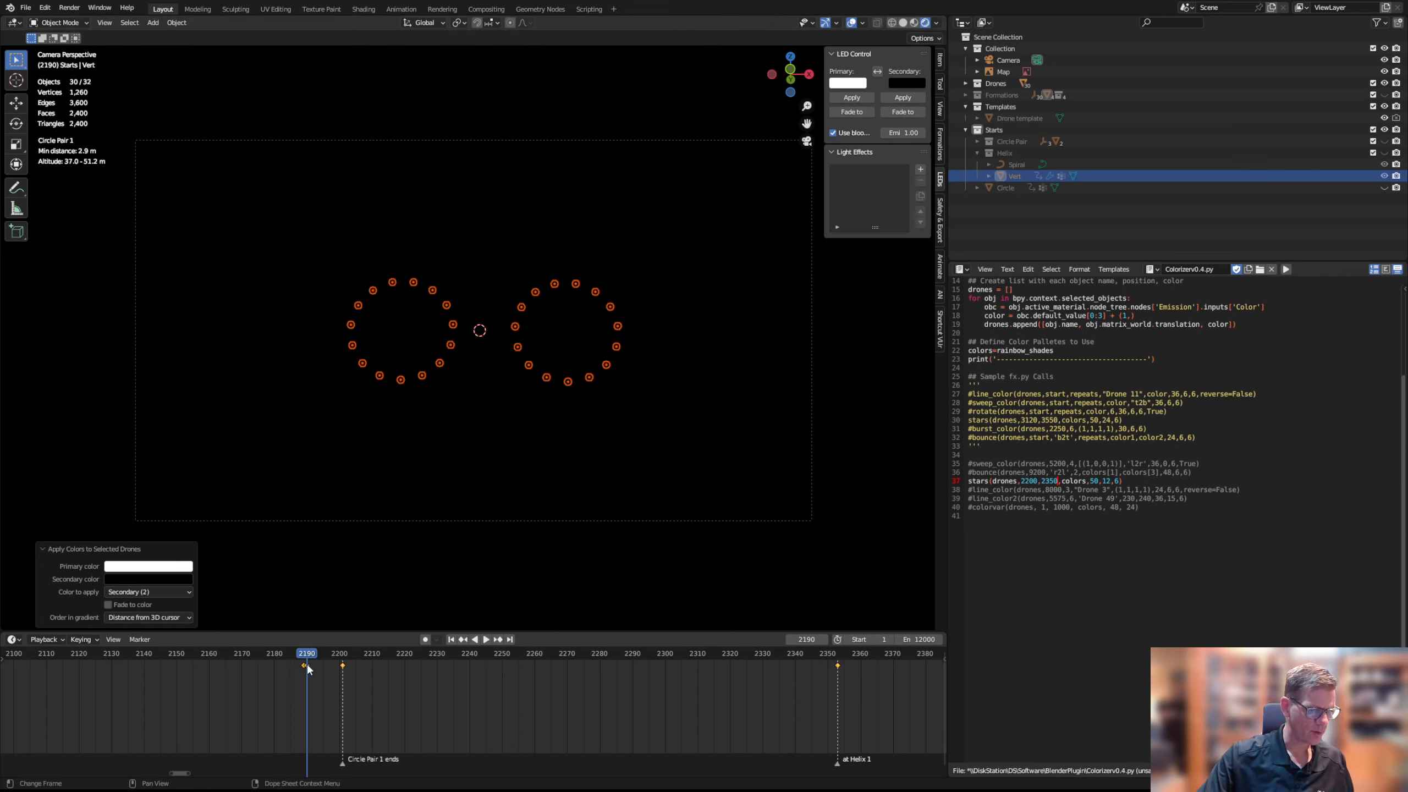
pyautogui.click(307, 665)
pyautogui.press('g')
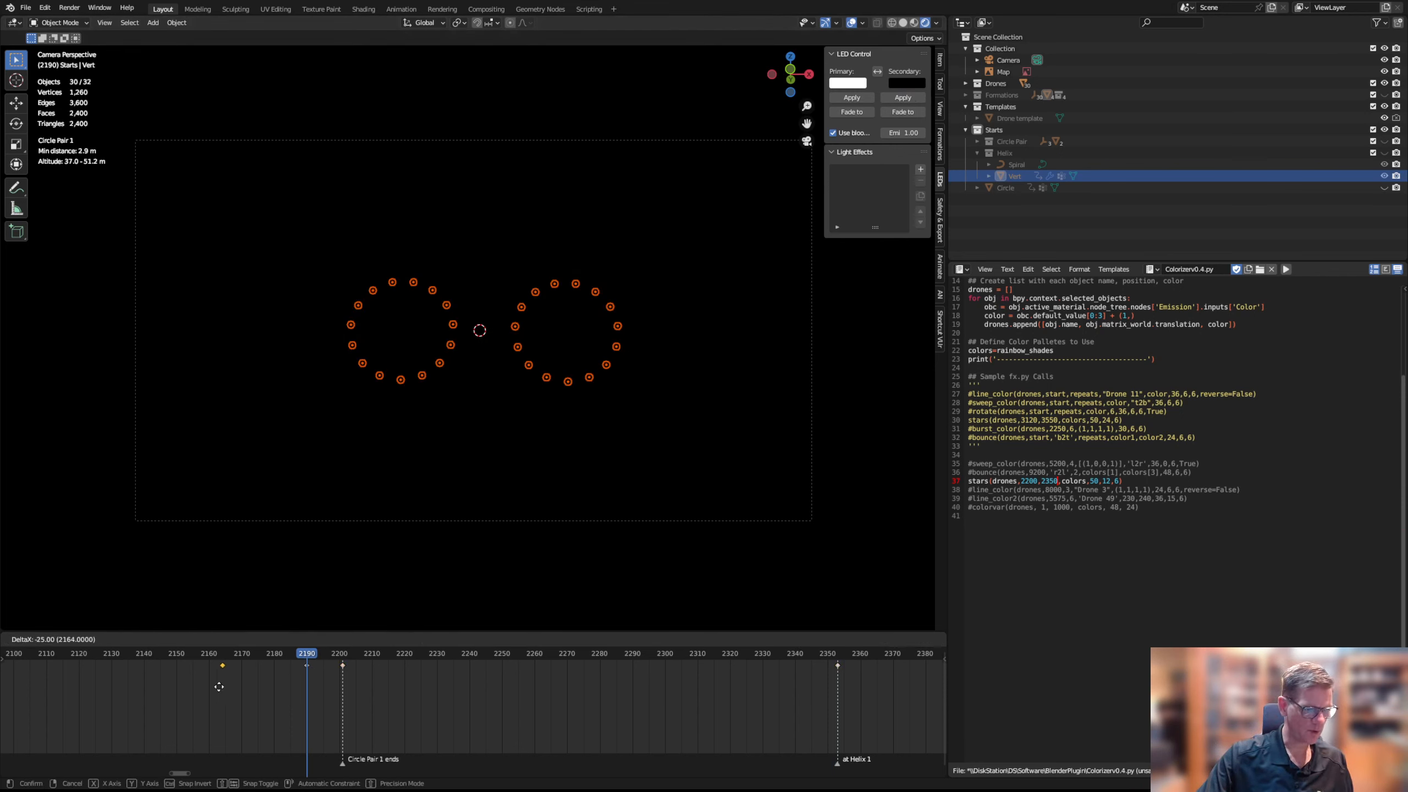
pyautogui.click(180, 685)
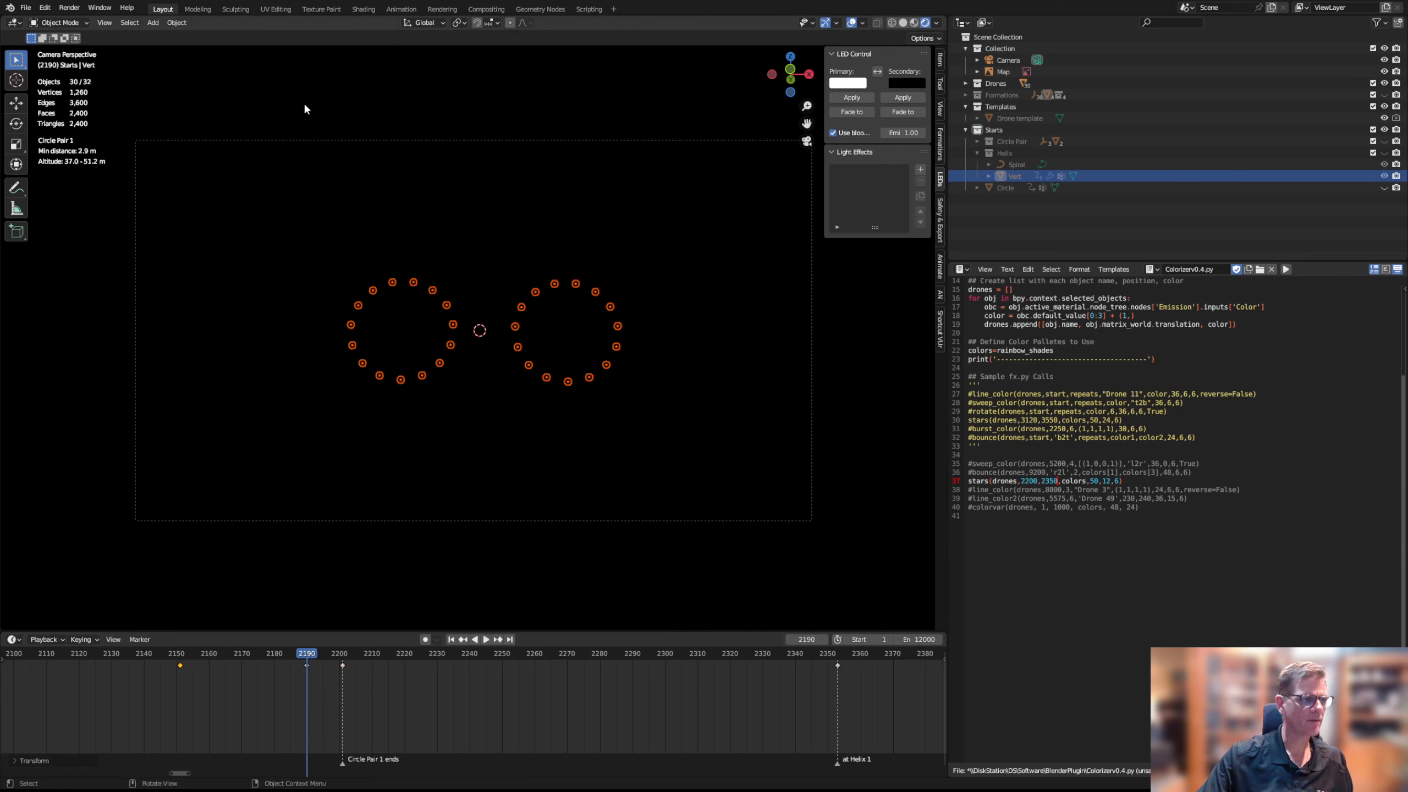
# Run the Colorizerv0.4.py script on the selected drones and play the star transition from about frame 2151
pyautogui.click(1007, 269)
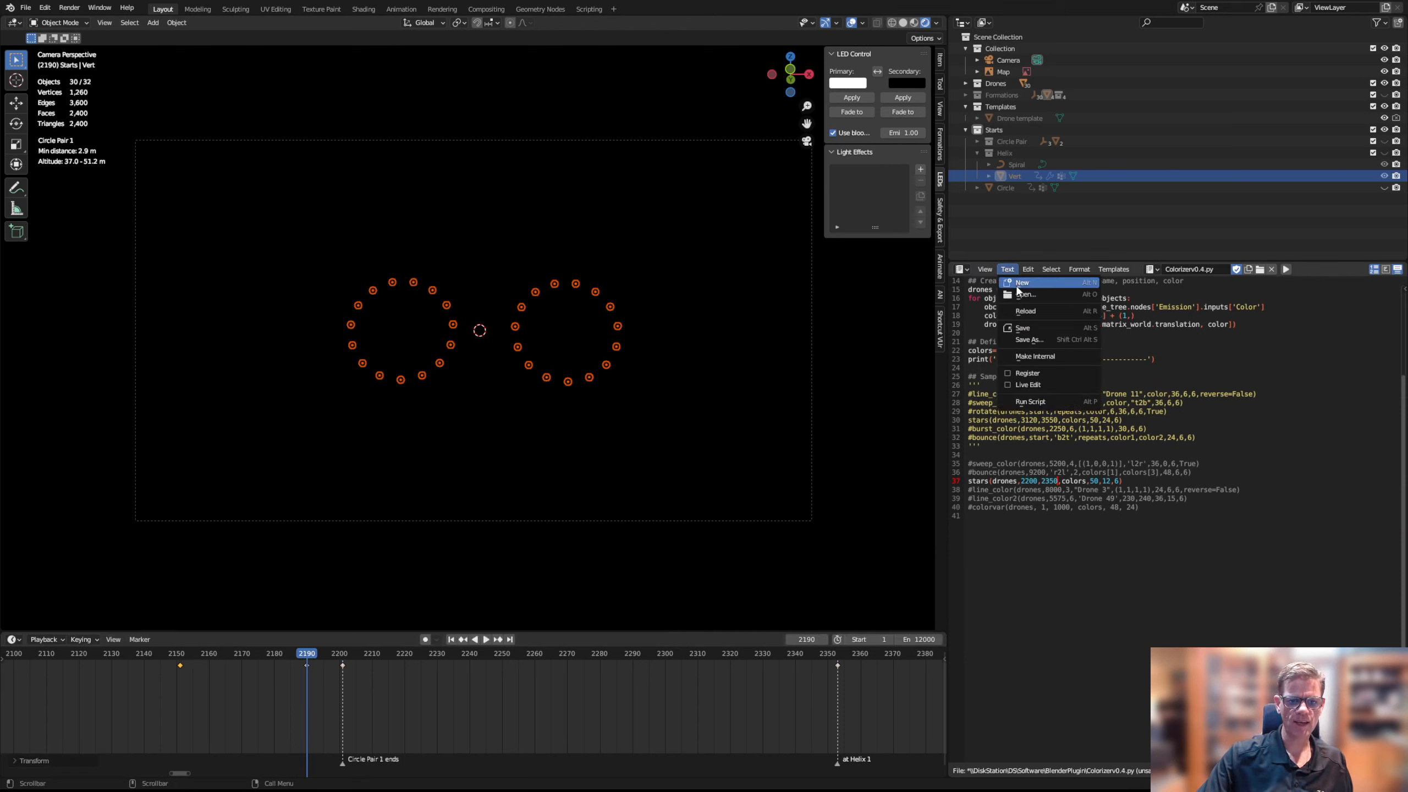
pyautogui.click(1036, 406)
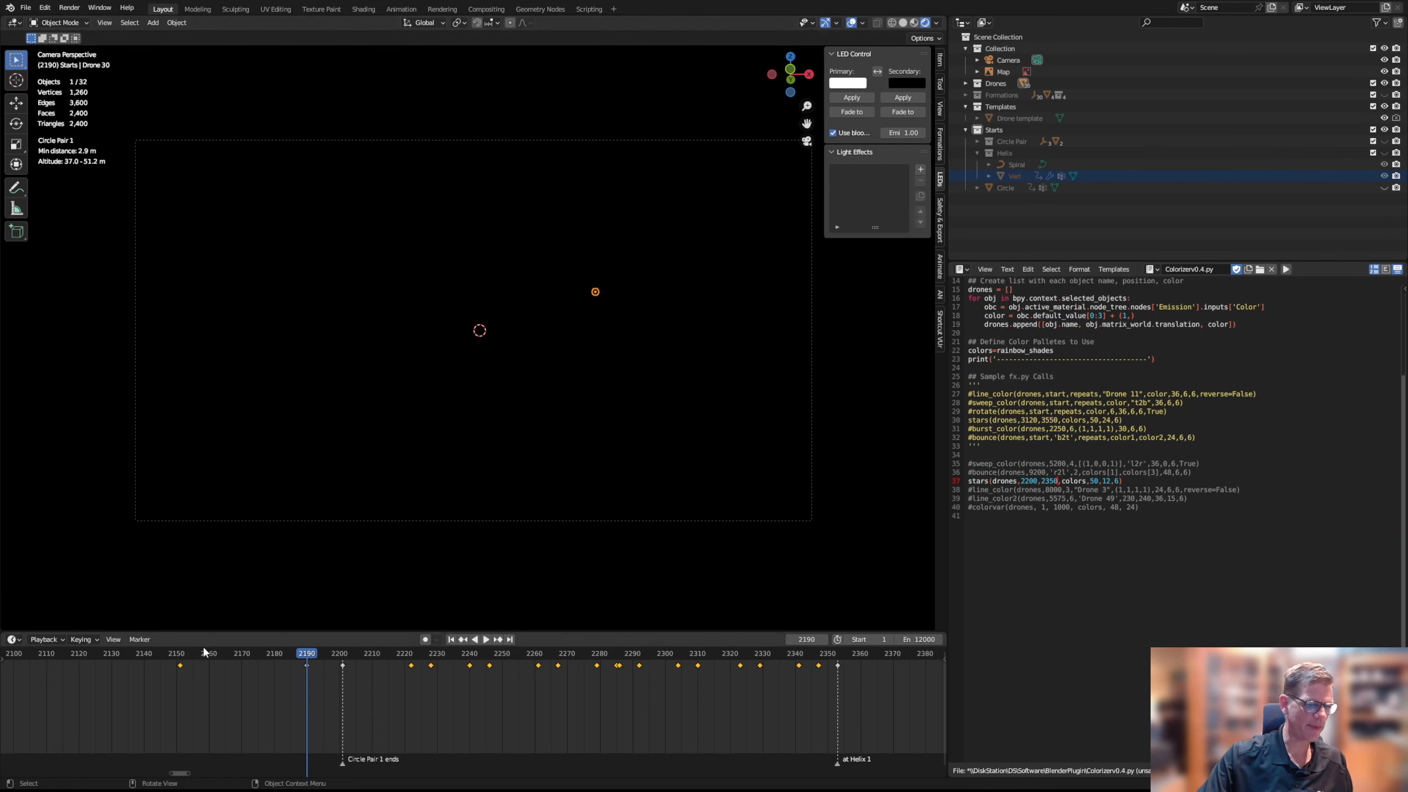
pyautogui.click(180, 654)
pyautogui.click(486, 639)
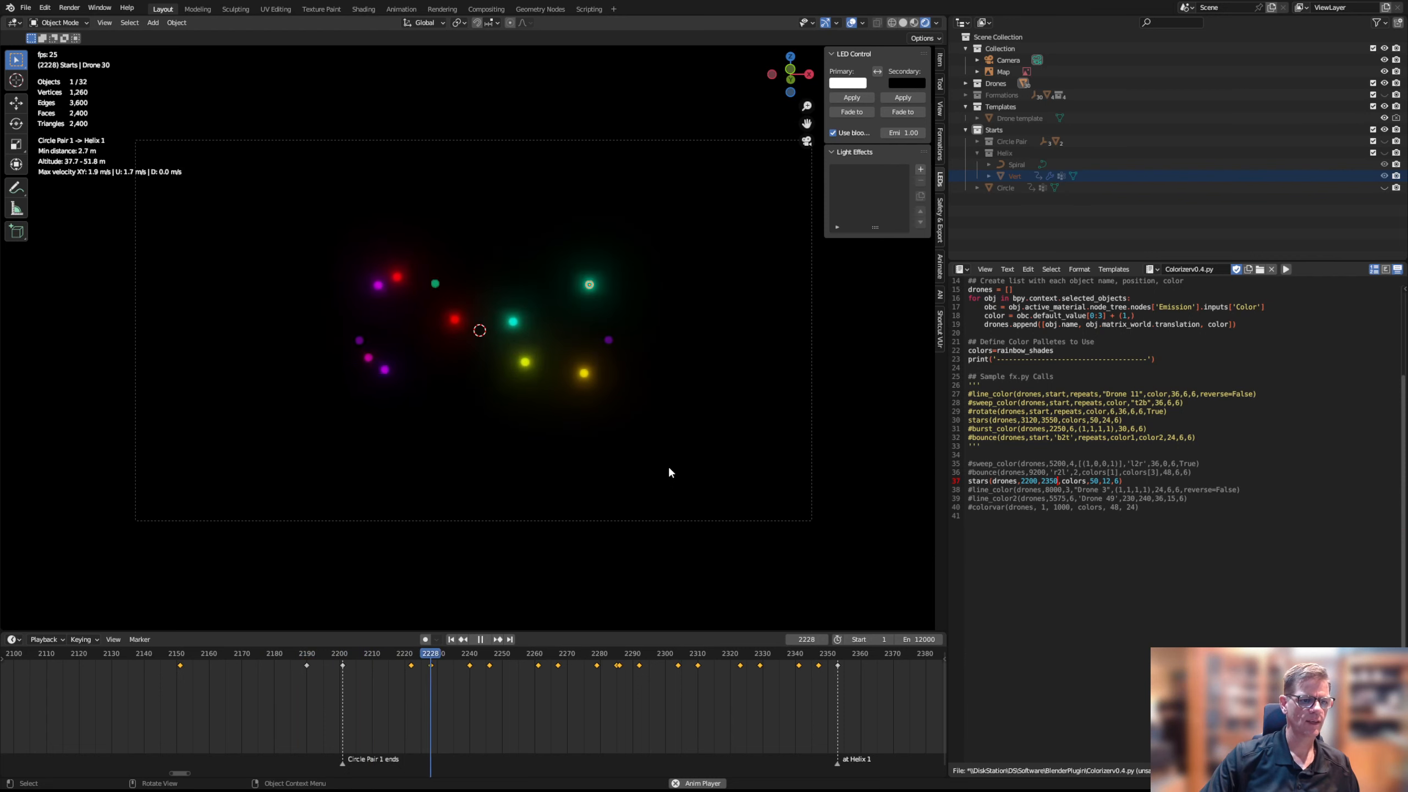
pyautogui.scroll(-4, 669, 449)
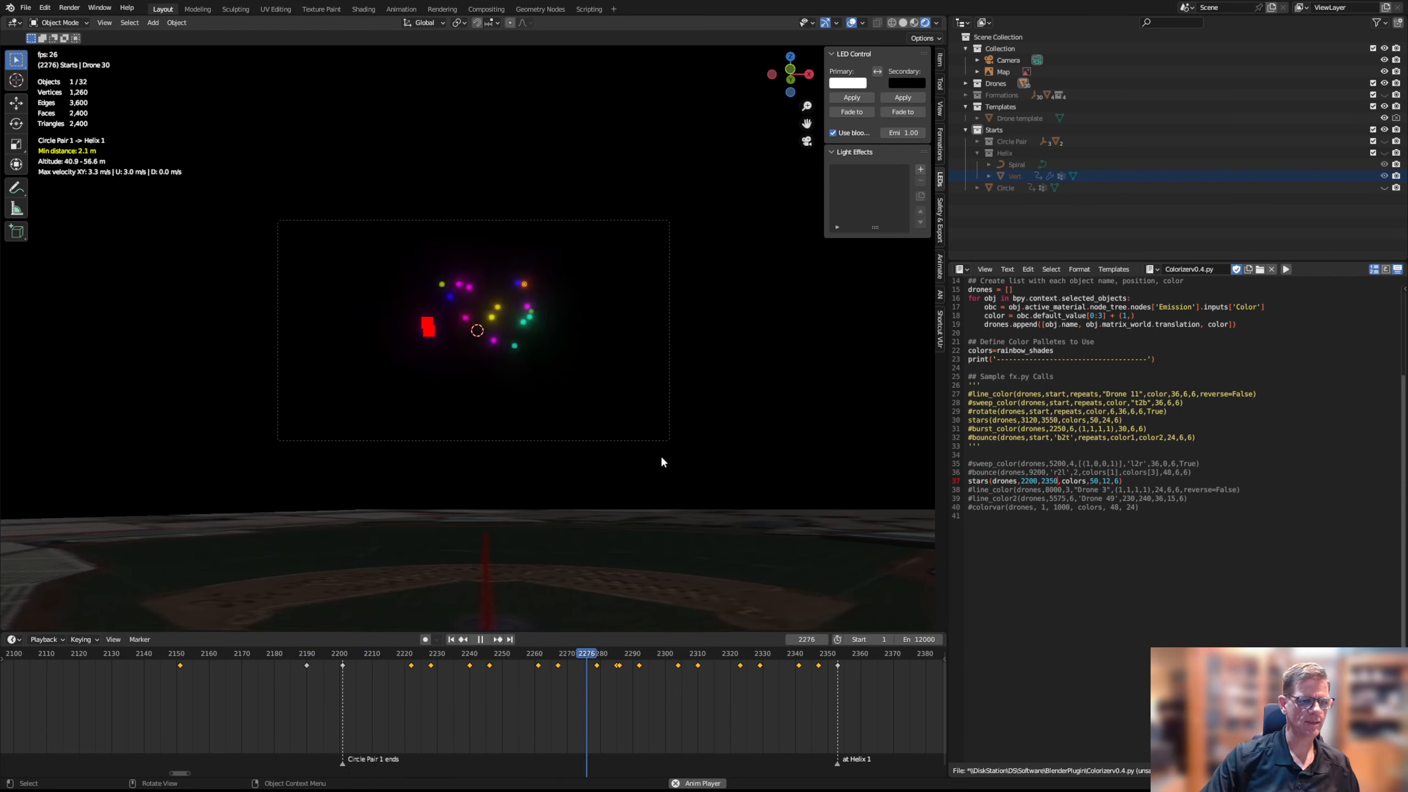
pyautogui.scroll(-2, 661, 459)
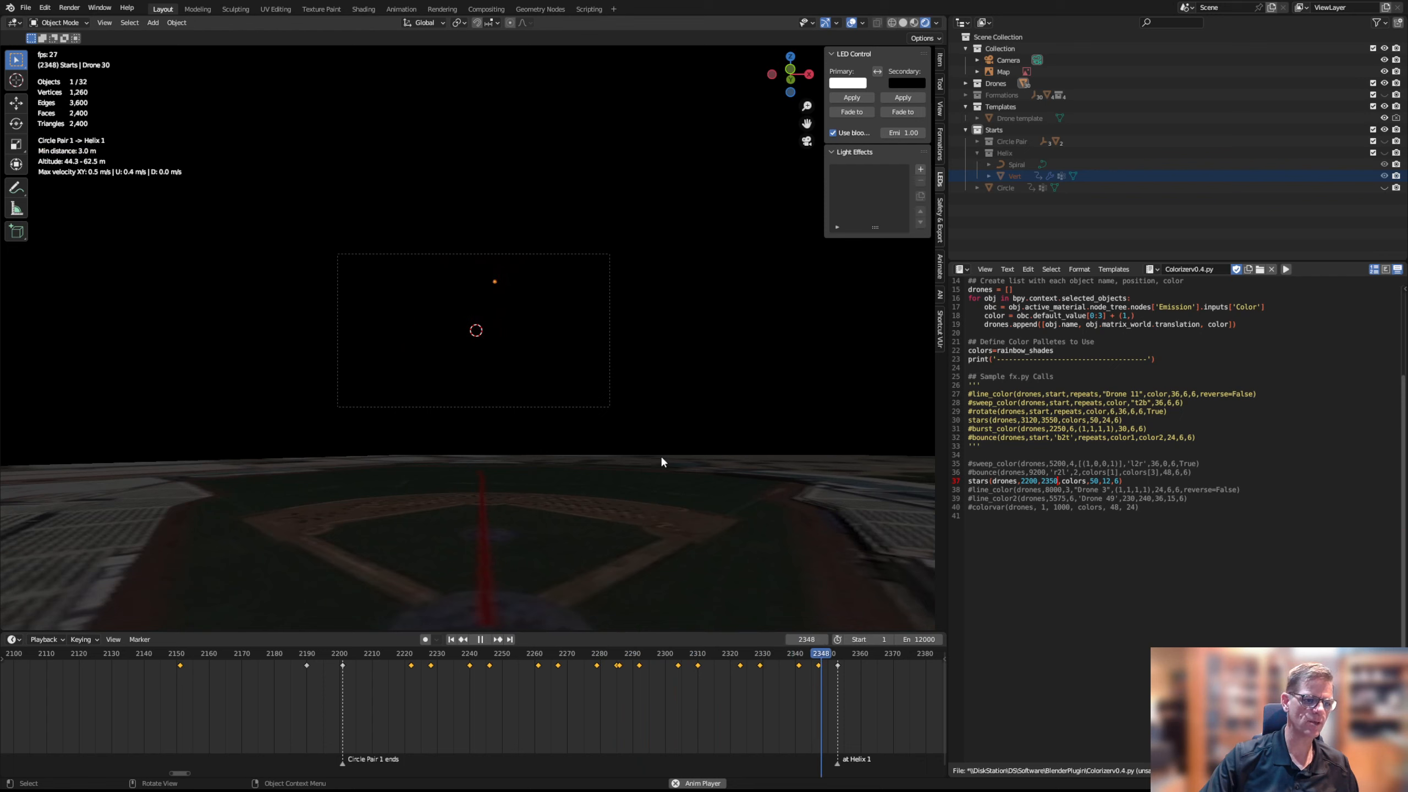
pyautogui.click(481, 640)
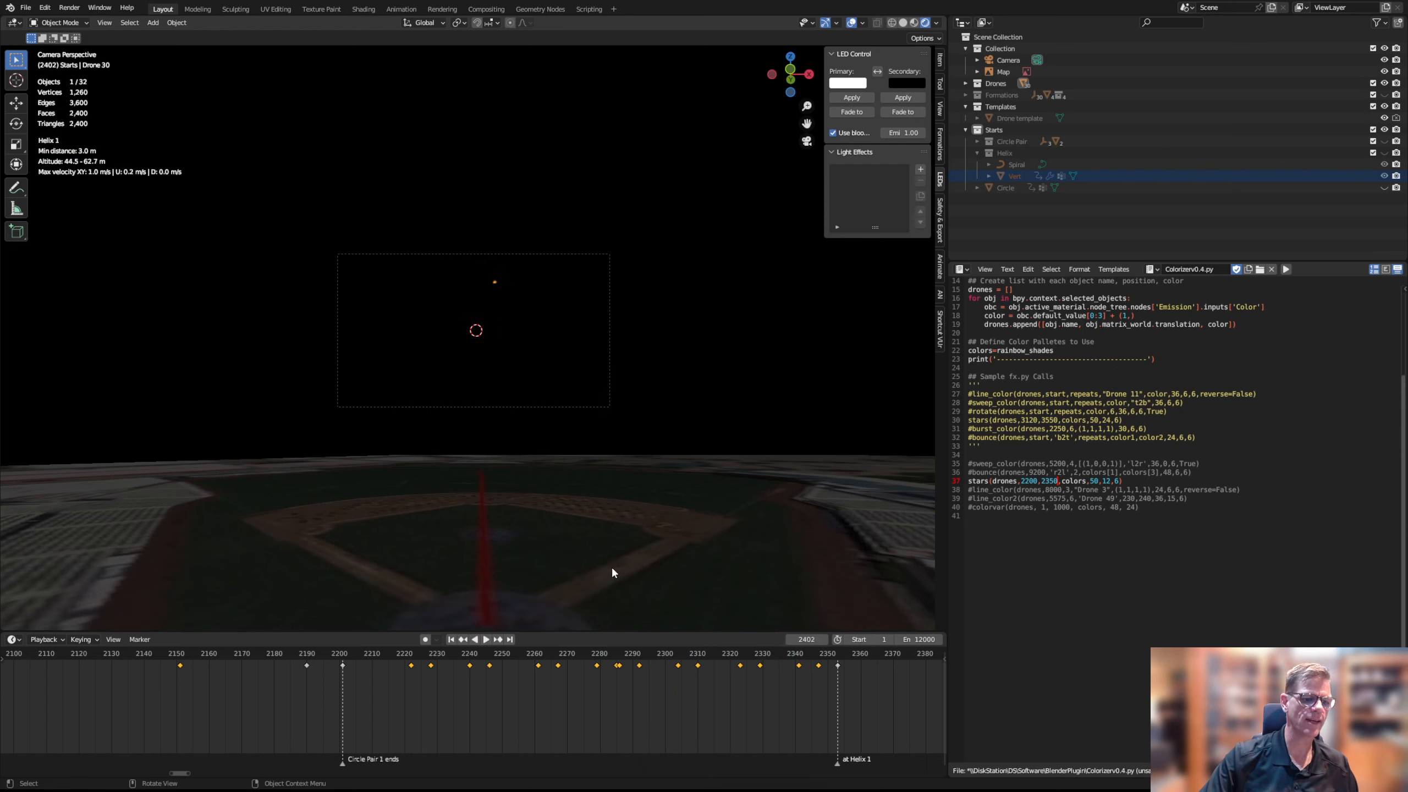
# Return the playhead to frame 2128, ahead of the fade to black
pyautogui.scroll(-3, 671, 652)
pyautogui.click(260, 663)
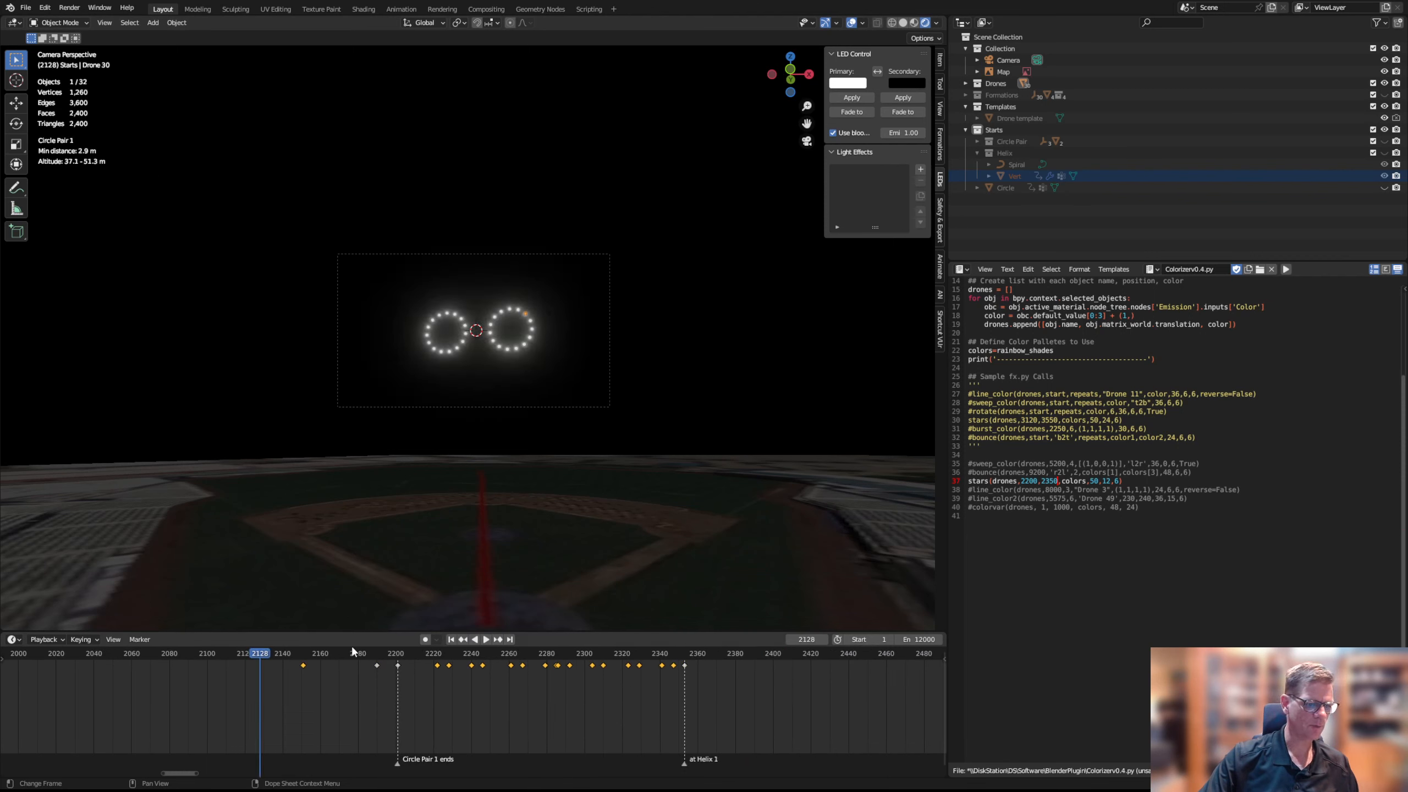